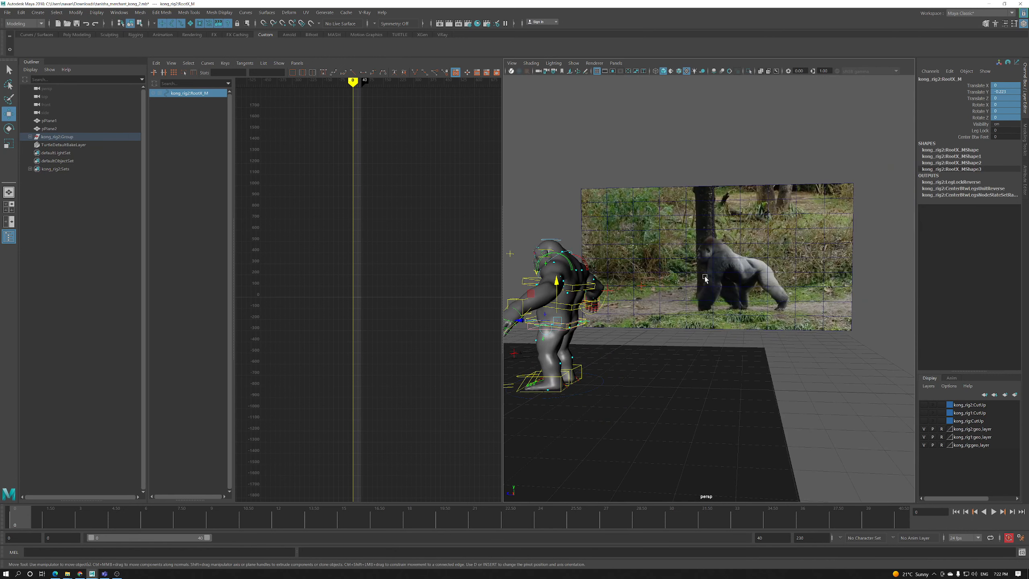
# Scrub the opening frames of the gorilla reference footage and examine its walking pose up close
pyautogui.moveTo(69, 516)
pyautogui.mouseDown()
pyautogui.moveTo(914, 521)
pyautogui.moveTo(12, 520)
pyautogui.mouseUp()
pyautogui.scroll(3, 773, 305)
pyautogui.scroll(5, 773, 305)
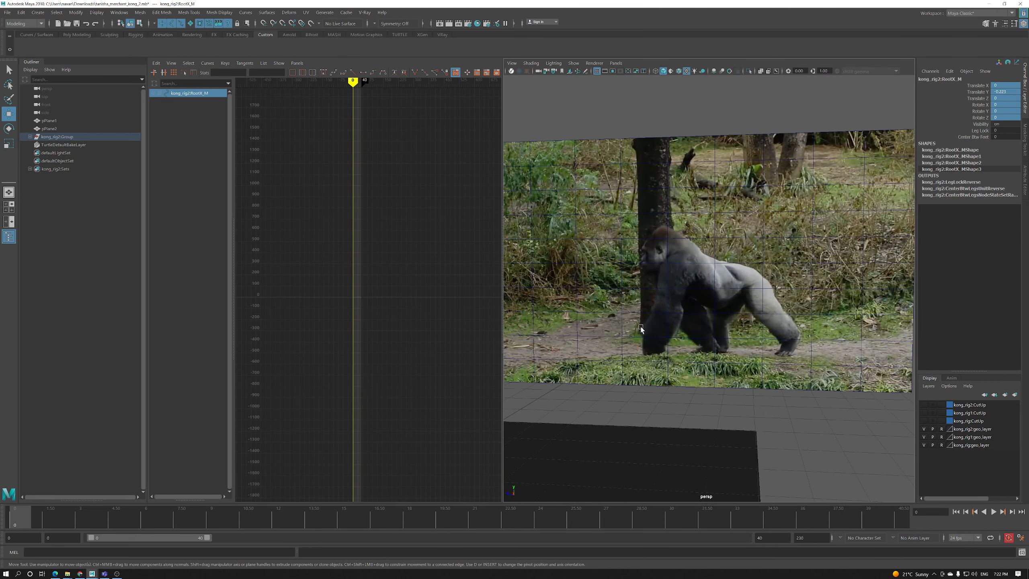
pyautogui.scroll(-6, 787, 332)
pyautogui.scroll(6, 669, 340)
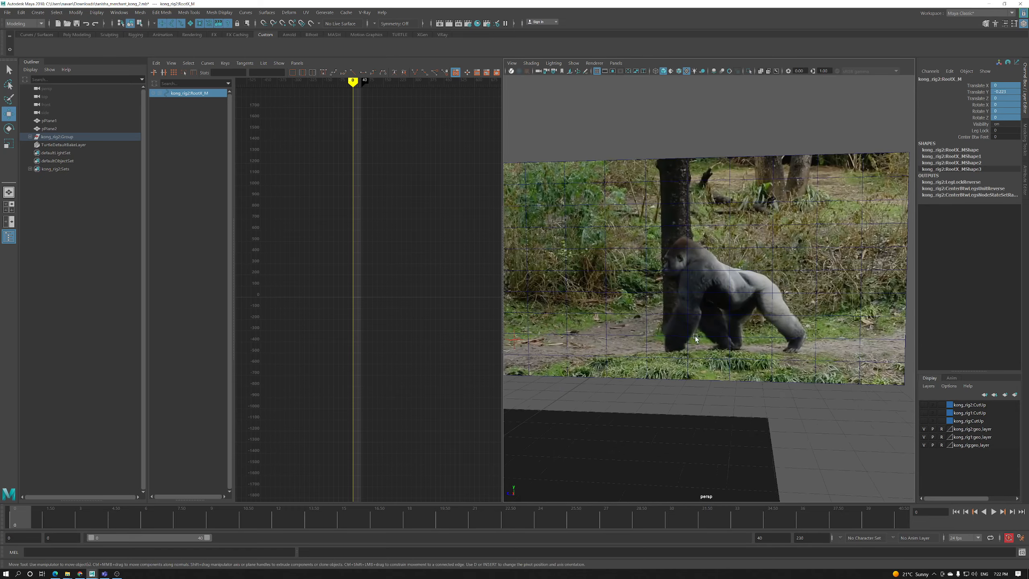
pyautogui.scroll(2, 695, 336)
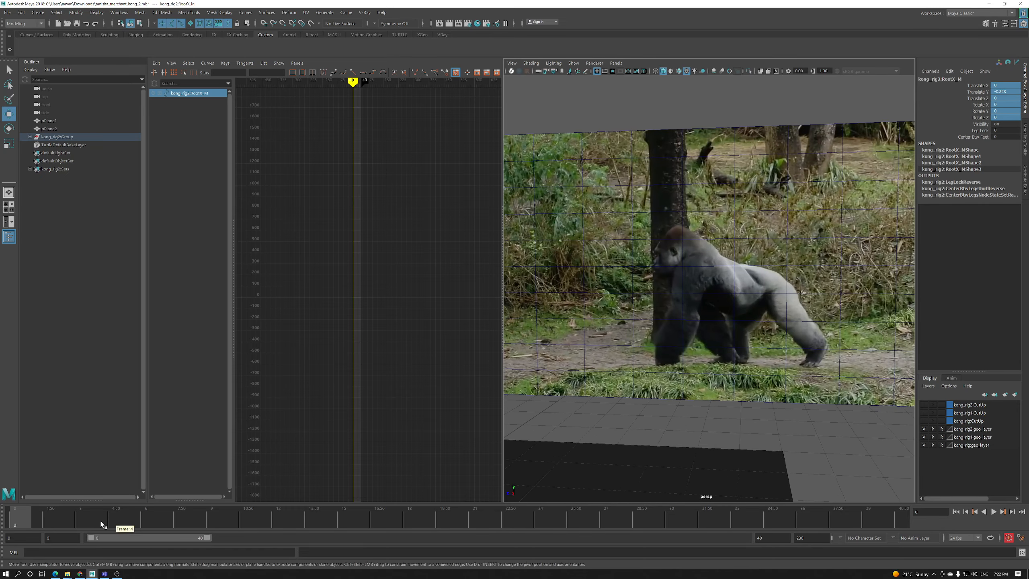
pyautogui.moveTo(38, 523); pyautogui.dragTo(9, 527)
pyautogui.keyDown('alt'); pyautogui.moveTo(756, 300); pyautogui.dragTo(625, 323, button='right'); pyautogui.keyUp('alt')
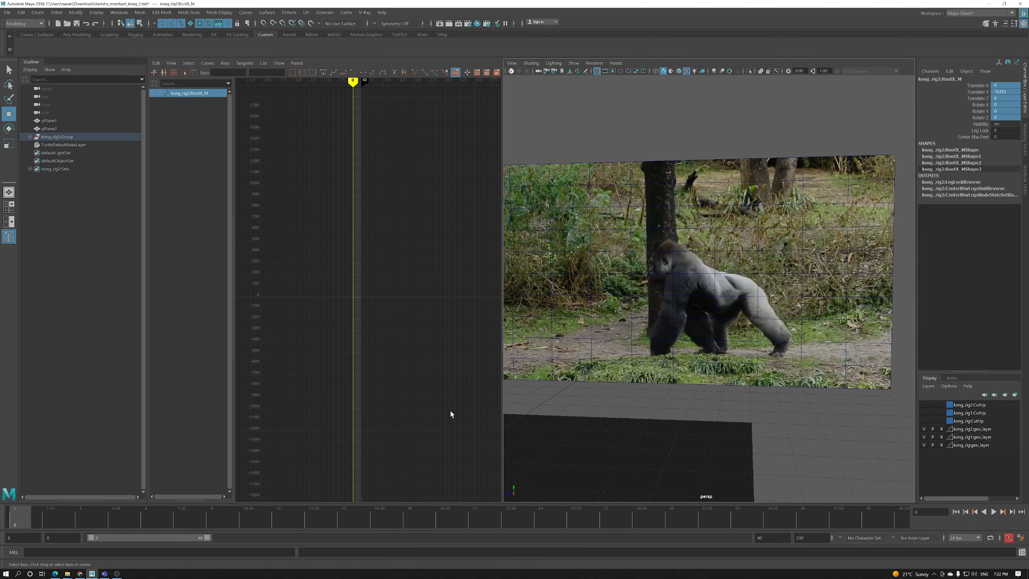
pyautogui.moveTo(33, 520)
pyautogui.mouseDown()
pyautogui.moveTo(1013, 522)
pyautogui.moveTo(16, 523)
pyautogui.mouseUp()
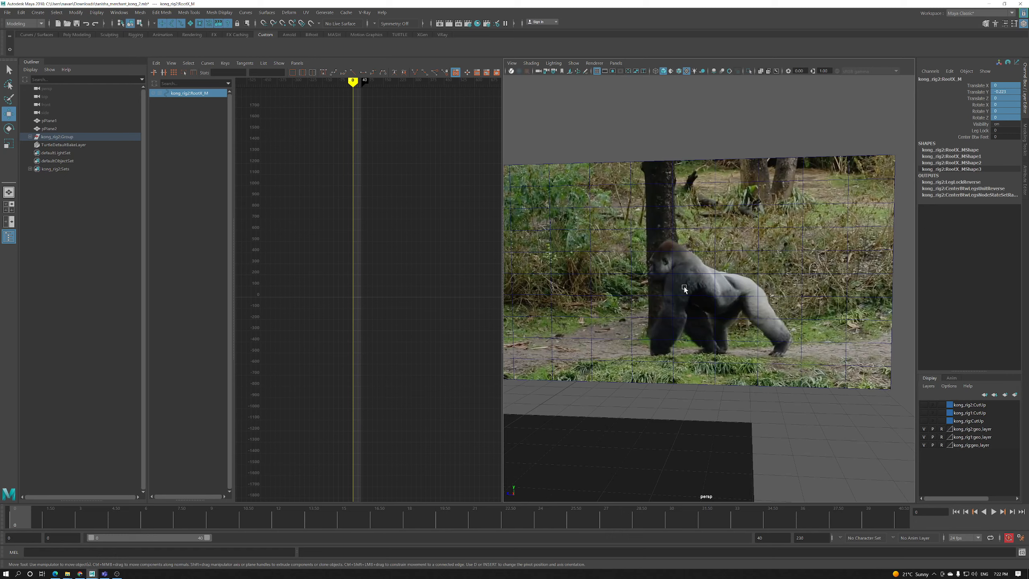
pyautogui.moveTo(147, 528); pyautogui.dragTo(15, 518)
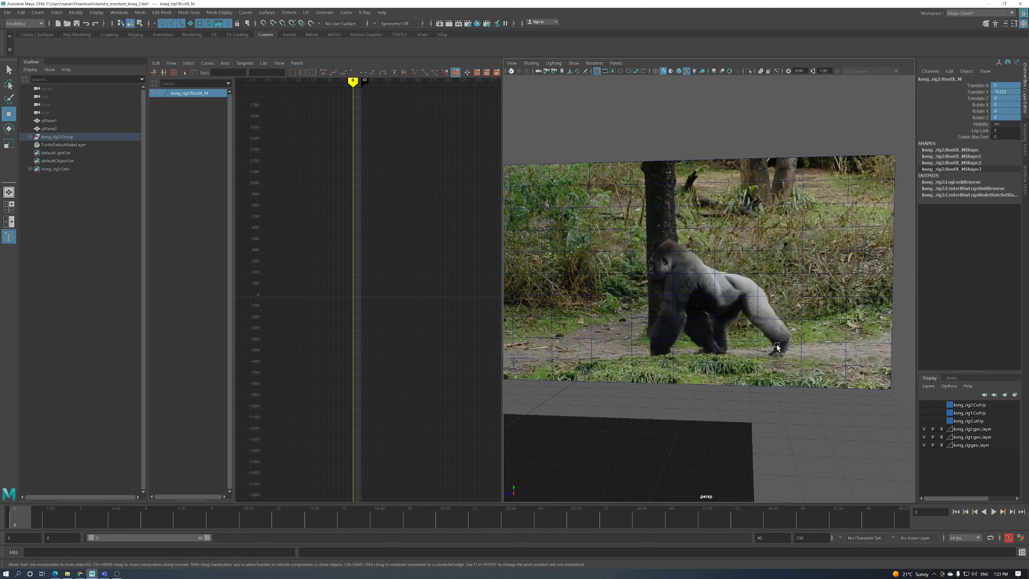
# Play and scrub the reference footage through the whole timeline to study the gorilla's walk from frame 0
pyautogui.hotkey('alt', 'v')
pyautogui.moveTo(18, 523); pyautogui.dragTo(803, 526)
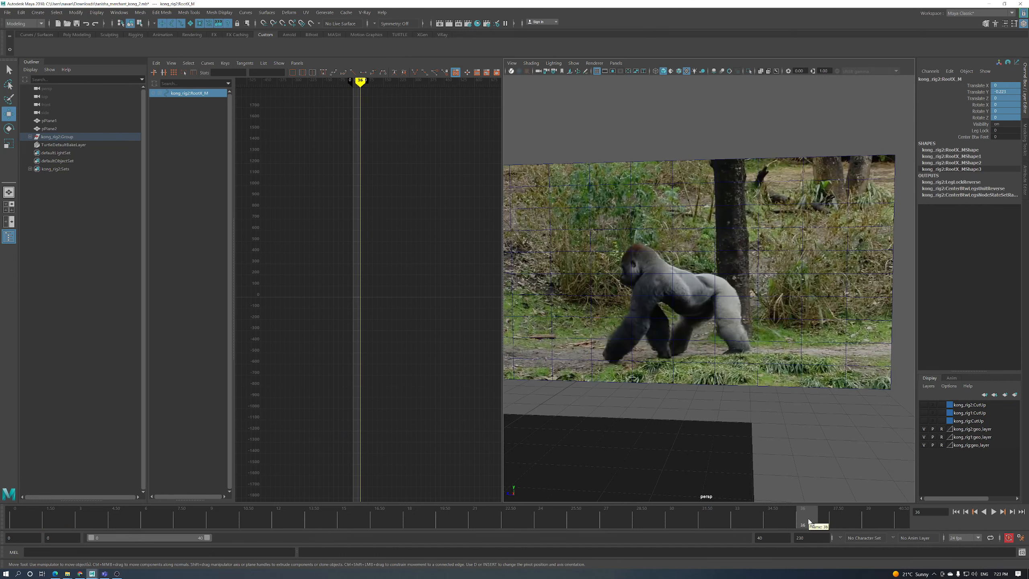
pyautogui.hotkey('alt', 'v')
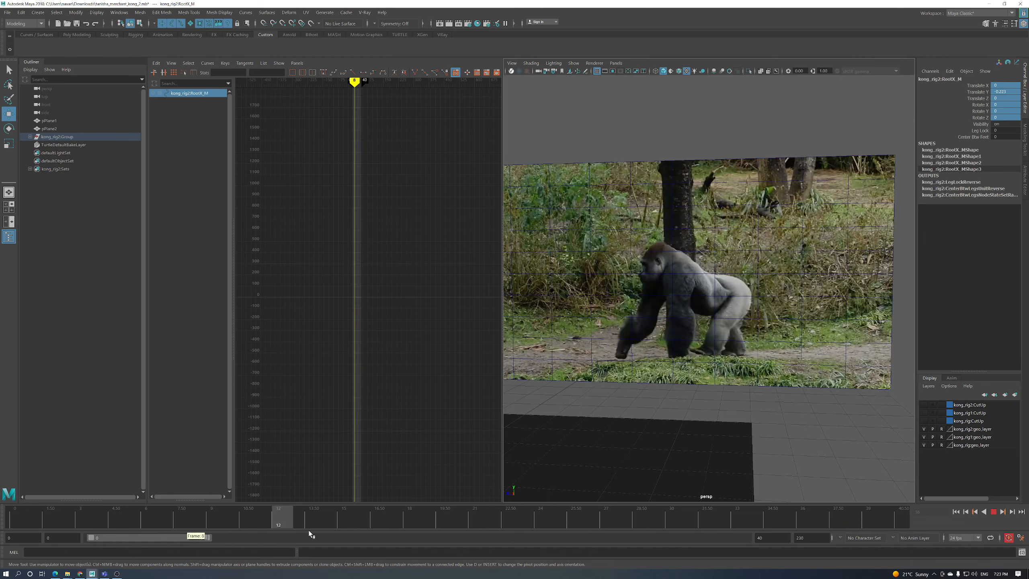
pyautogui.click(992, 512)
pyautogui.moveTo(740, 524); pyautogui.dragTo(24, 519)
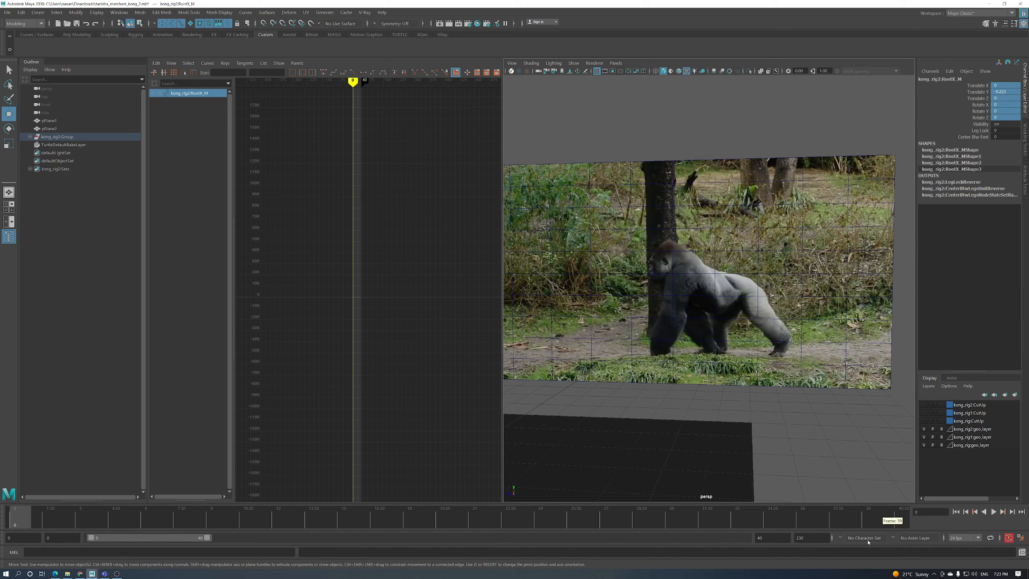
# Set the animation end frame to 40 and scrub the timeline back to frame 1
pyautogui.write('40')
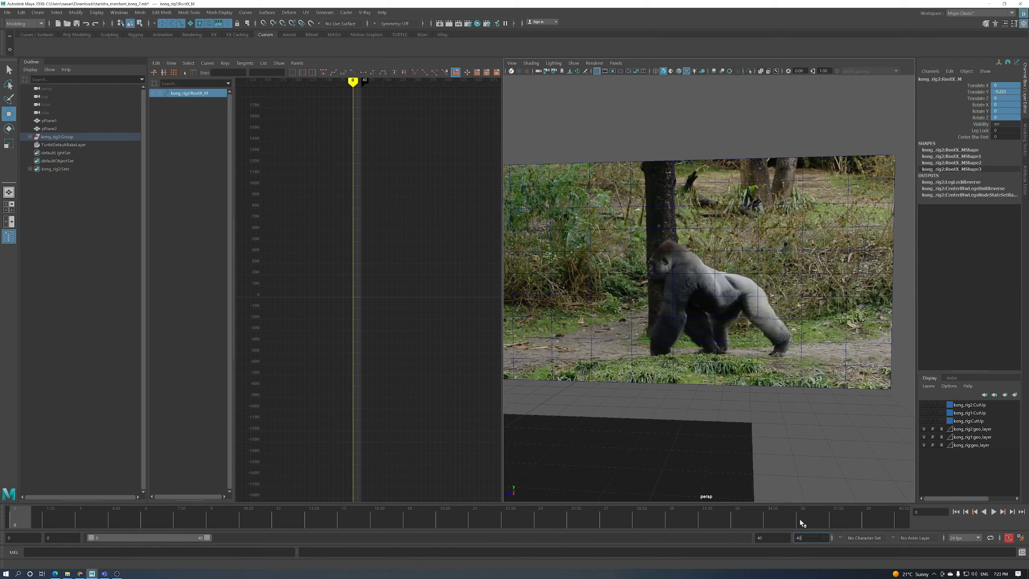
pyautogui.press('Return')
pyautogui.moveTo(820, 527); pyautogui.dragTo(37, 521)
# Try to rotate the rig's root control forward about 10 degrees in X at frame 1
pyautogui.scroll(-8, 726, 306)
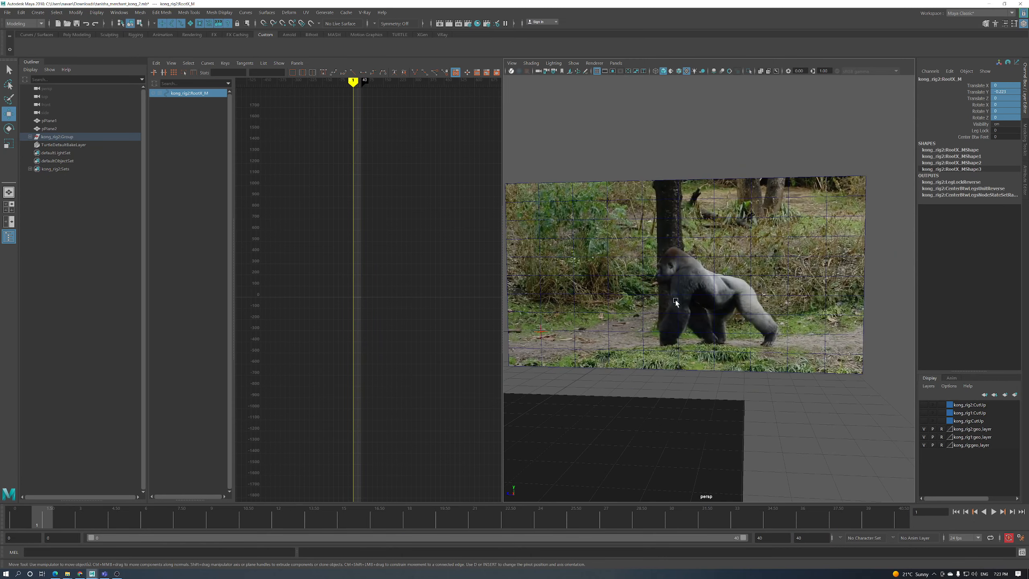
pyautogui.keyDown('alt'); pyautogui.moveTo(712, 334); pyautogui.dragTo(701, 346); pyautogui.keyUp('alt')
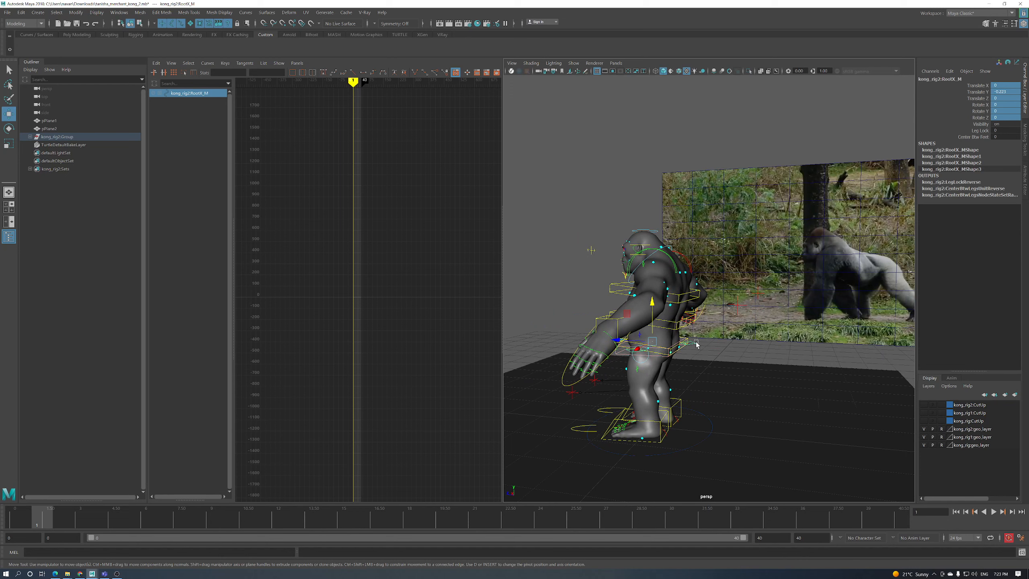
pyautogui.press('e')
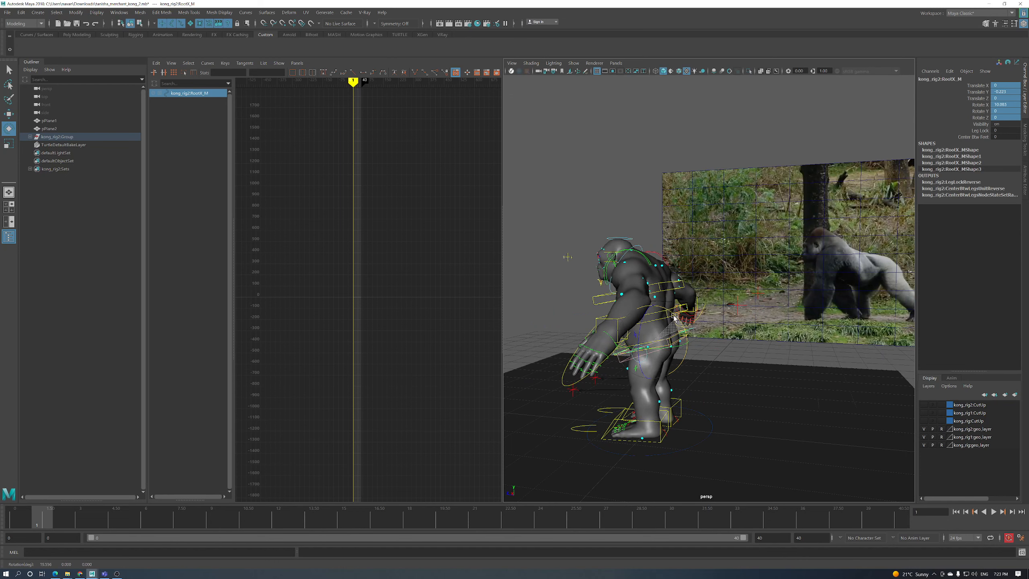
pyautogui.scroll(-2, 671, 342)
pyautogui.scroll(-1, 671, 341)
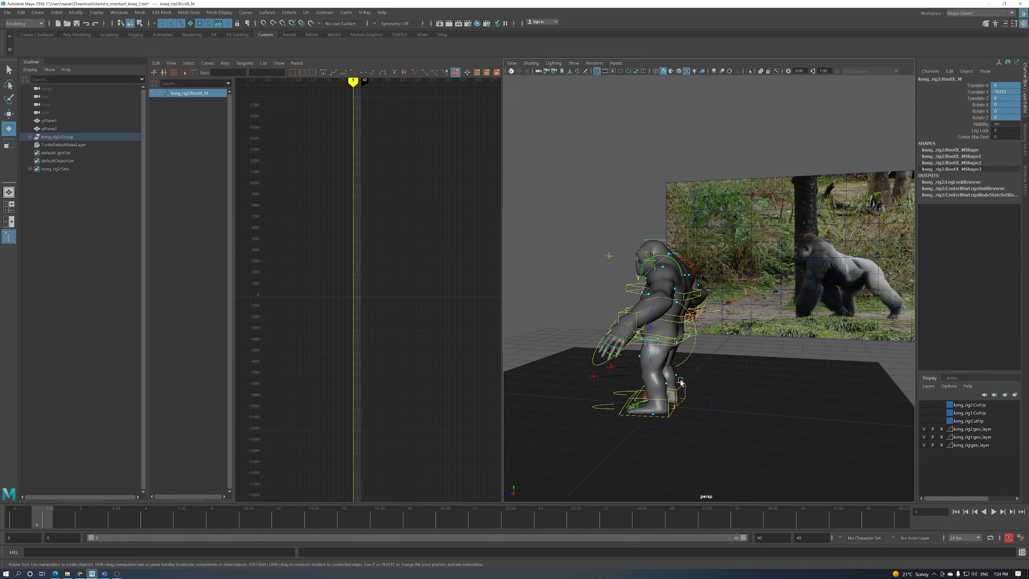
# Try a value of 1 for Length 1 and Length 2 on both IK leg controls, and undo it
pyautogui.click(684, 386)
pyautogui.press('w')
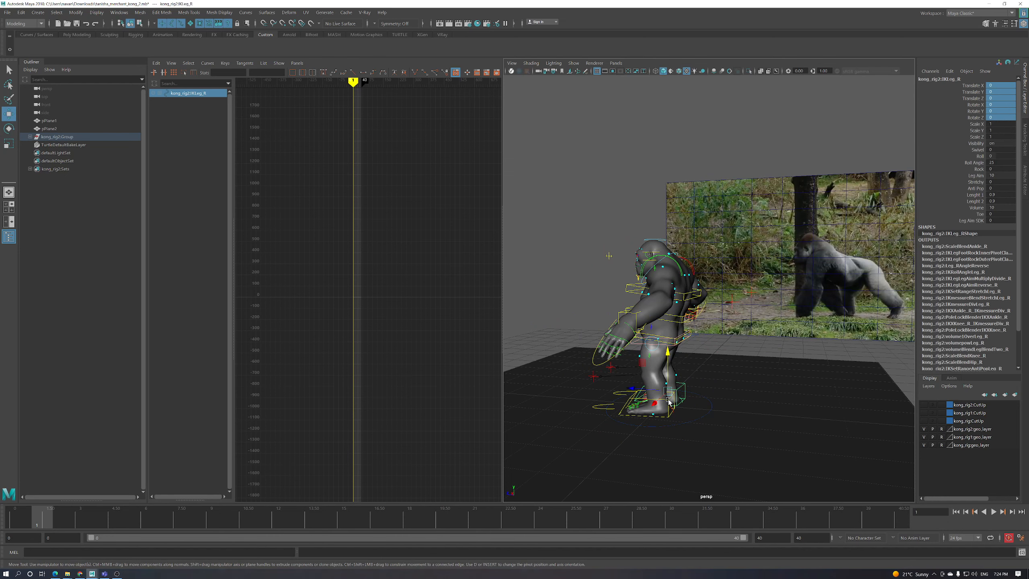
pyautogui.keyDown('alt'); pyautogui.moveTo(705, 372); pyautogui.dragTo(817, 266); pyautogui.keyUp('alt')
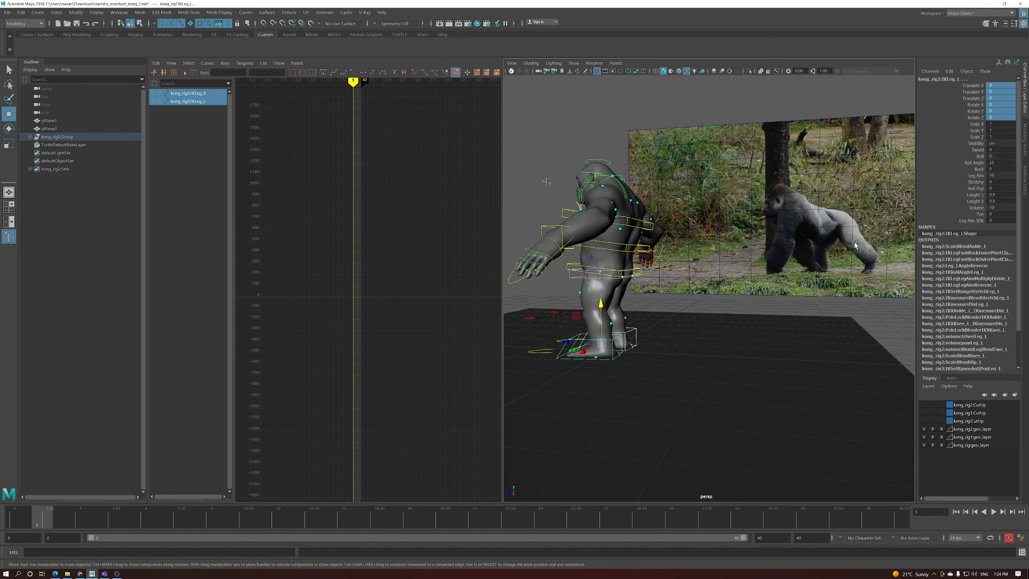
pyautogui.keyDown('alt'); pyautogui.moveTo(706, 304); pyautogui.dragTo(893, 232); pyautogui.keyUp('alt')
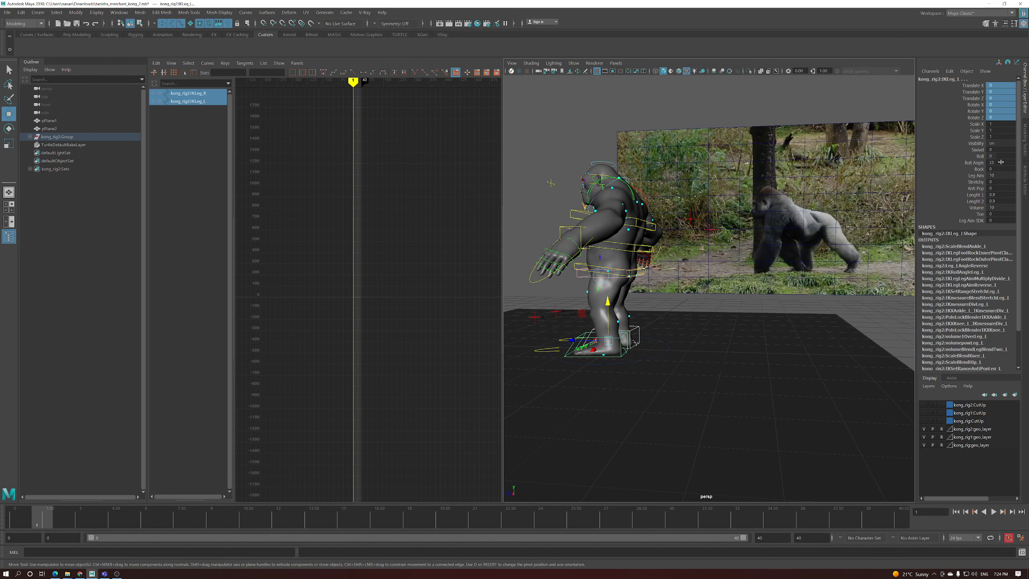
pyautogui.moveTo(998, 196); pyautogui.dragTo(999, 201)
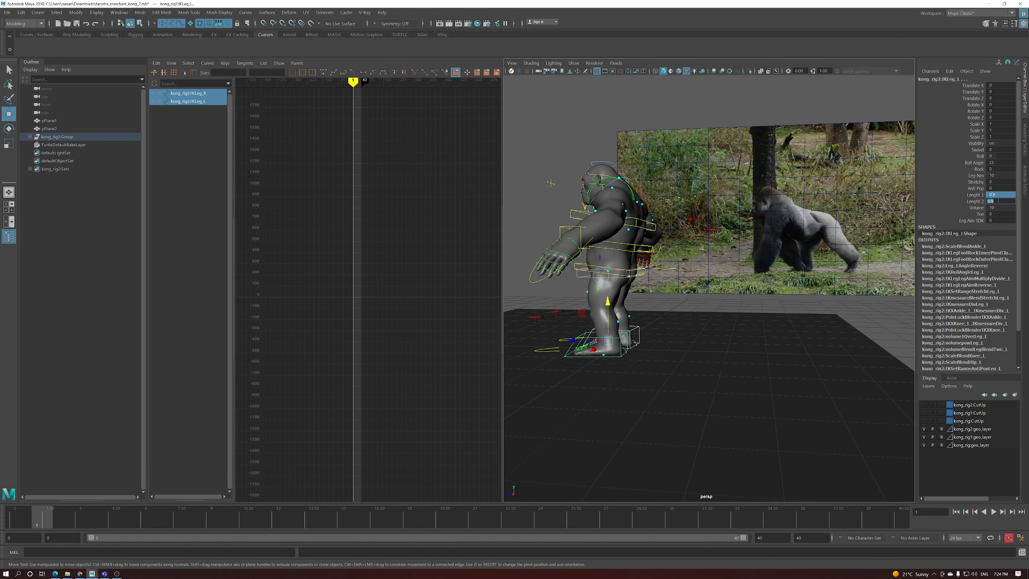
pyautogui.write('1')
pyautogui.press('Return')
pyautogui.keyDown('alt'); pyautogui.moveTo(564, 317); pyautogui.dragTo(586, 302); pyautogui.keyUp('alt')
pyautogui.keyDown('alt'); pyautogui.moveTo(653, 261); pyautogui.dragTo(579, 341); pyautogui.keyUp('alt')
pyautogui.hotkey('ctrl', 'z')
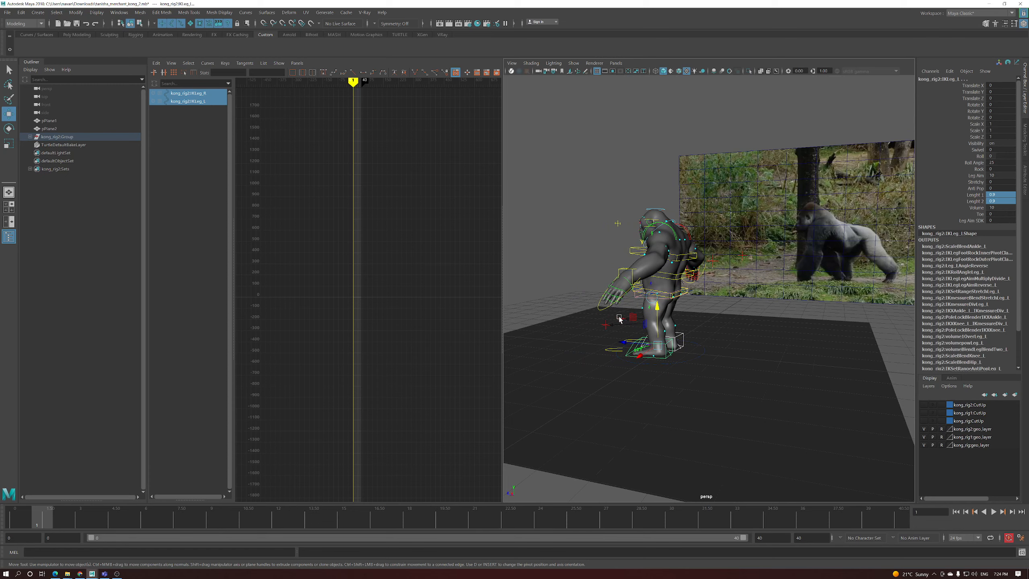
# At frame 0, rotate the rig's root control forward to 90 degrees in Rotate X
pyautogui.moveTo(680, 323)
pyautogui.keyDown('alt'); pyautogui.mouseDown()
pyautogui.moveTo(691, 337)
pyautogui.moveTo(669, 338)
pyautogui.moveTo(711, 332)
pyautogui.moveTo(666, 334)
pyautogui.mouseUp(); pyautogui.keyUp('alt')
pyautogui.keyDown('alt'); pyautogui.moveTo(718, 285); pyautogui.dragTo(633, 361); pyautogui.keyUp('alt')
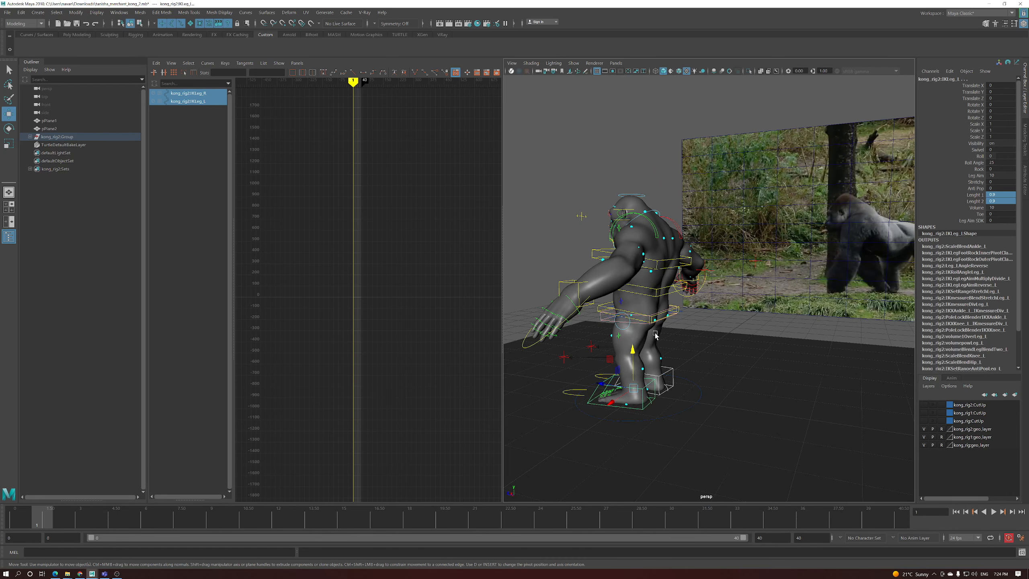
pyautogui.keyDown('alt'); pyautogui.moveTo(785, 275); pyautogui.dragTo(671, 331); pyautogui.keyUp('alt')
pyautogui.click(671, 331)
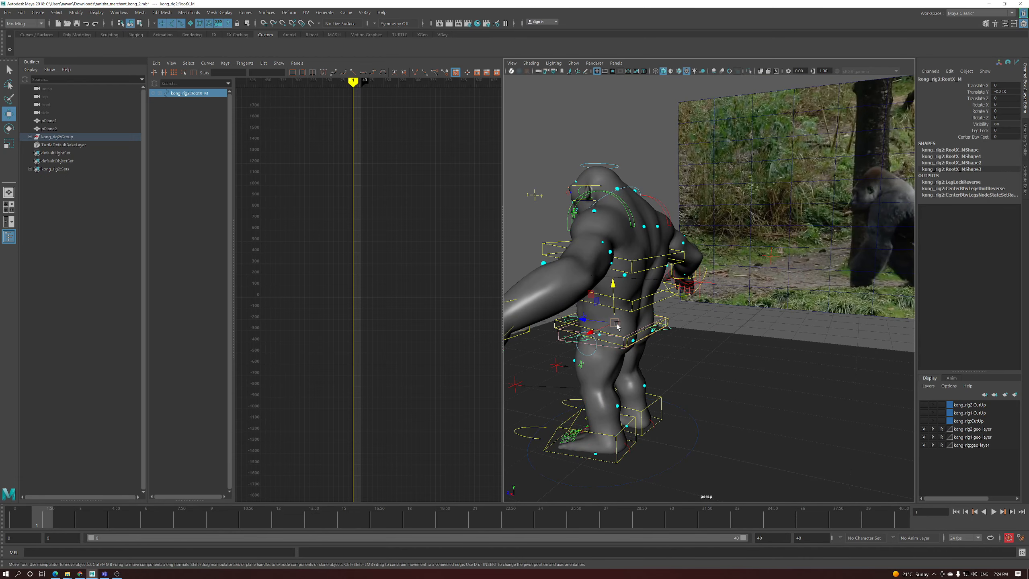
pyautogui.press('e')
pyautogui.keyDown('alt'); pyautogui.moveTo(625, 339); pyautogui.dragTo(600, 330); pyautogui.keyUp('alt')
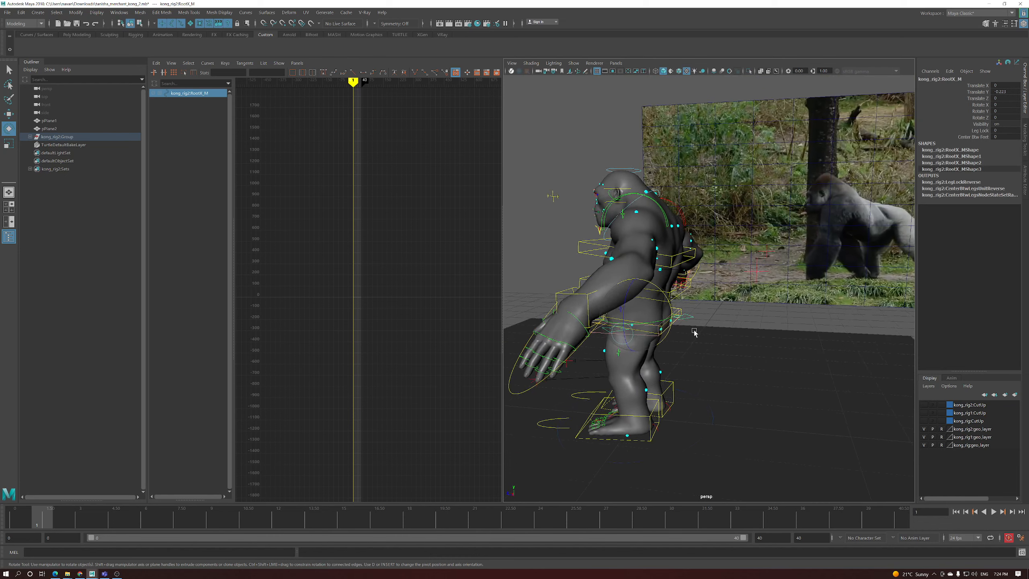
pyautogui.scroll(-5, 579, 322)
pyautogui.click(24, 520)
pyautogui.keyDown('alt'); pyautogui.moveTo(689, 310); pyautogui.dragTo(653, 273); pyautogui.keyUp('alt')
pyautogui.scroll(2, 661, 302)
pyautogui.scroll(1, 710, 289)
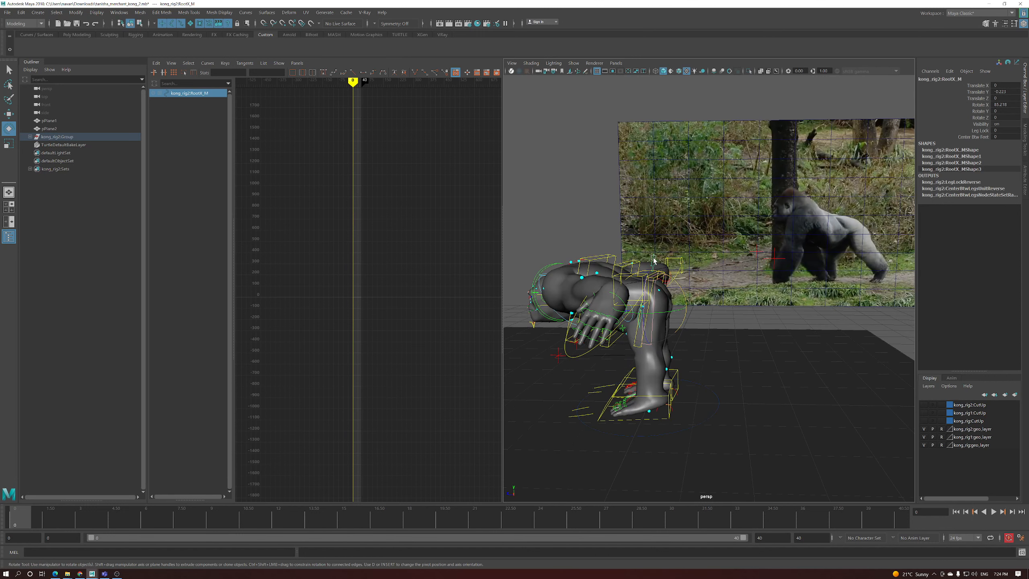
pyautogui.moveTo(657, 261); pyautogui.dragTo(653, 261)
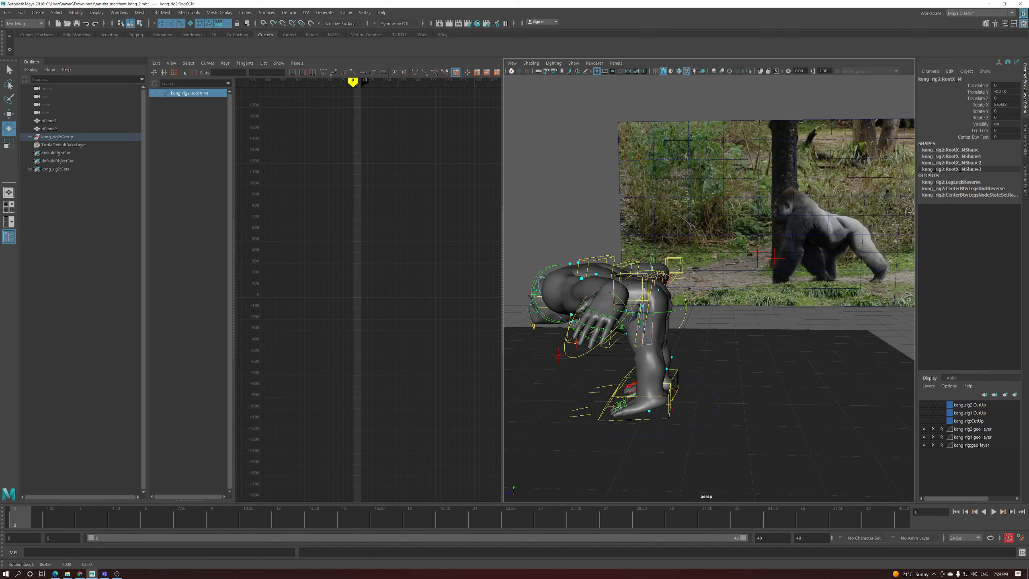
pyautogui.click(1006, 106)
pyautogui.write('90')
pyautogui.press('Return')
# Try lowering the upper IK spine control at the chest, and undo the moves
pyautogui.press('w')
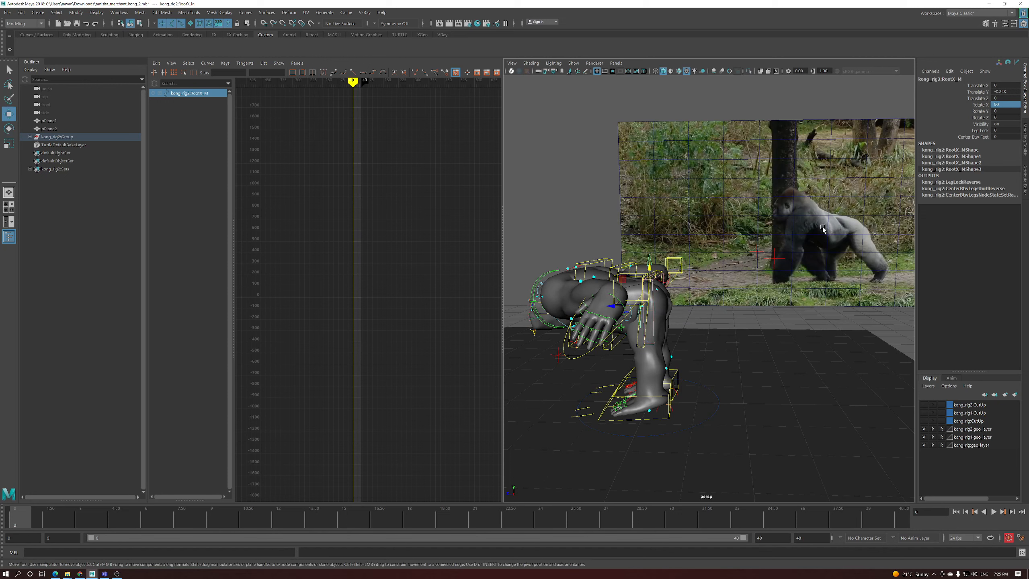
pyautogui.click(602, 264)
pyautogui.moveTo(592, 267); pyautogui.dragTo(593, 286)
pyautogui.hotkey('ctrl', 'z')
pyautogui.keyDown('alt'); pyautogui.moveTo(649, 231); pyautogui.dragTo(658, 233); pyautogui.keyUp('alt')
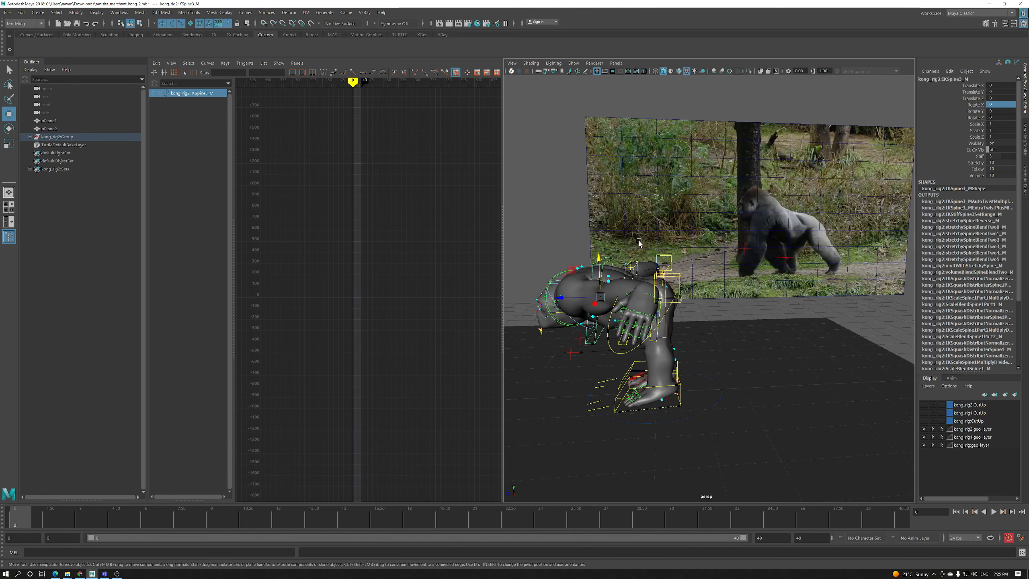
pyautogui.moveTo(599, 261); pyautogui.dragTo(599, 267)
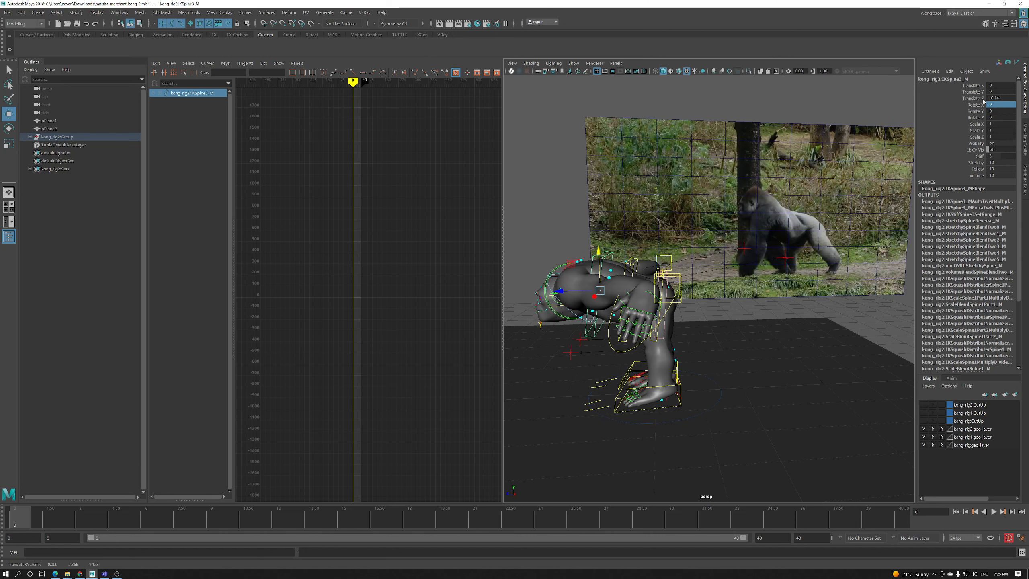
pyautogui.hotkey('ctrl', 'z')
# Try tilting the root control to about 73 degrees in Rotate X and shifting the upper spine control, and undo both changes
pyautogui.moveTo(675, 283)
pyautogui.keyDown('alt'); pyautogui.mouseDown()
pyautogui.moveTo(659, 271)
pyautogui.moveTo(676, 284)
pyautogui.mouseUp(); pyautogui.keyUp('alt')
pyautogui.click(651, 262)
pyautogui.press('e')
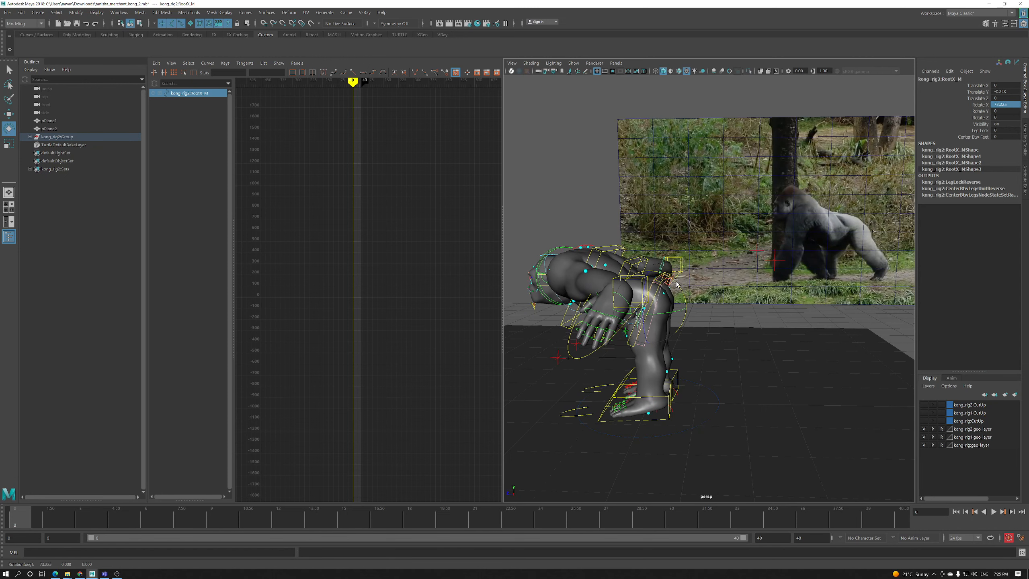
pyautogui.click(603, 255)
pyautogui.press('w')
pyautogui.moveTo(596, 245); pyautogui.dragTo(646, 236)
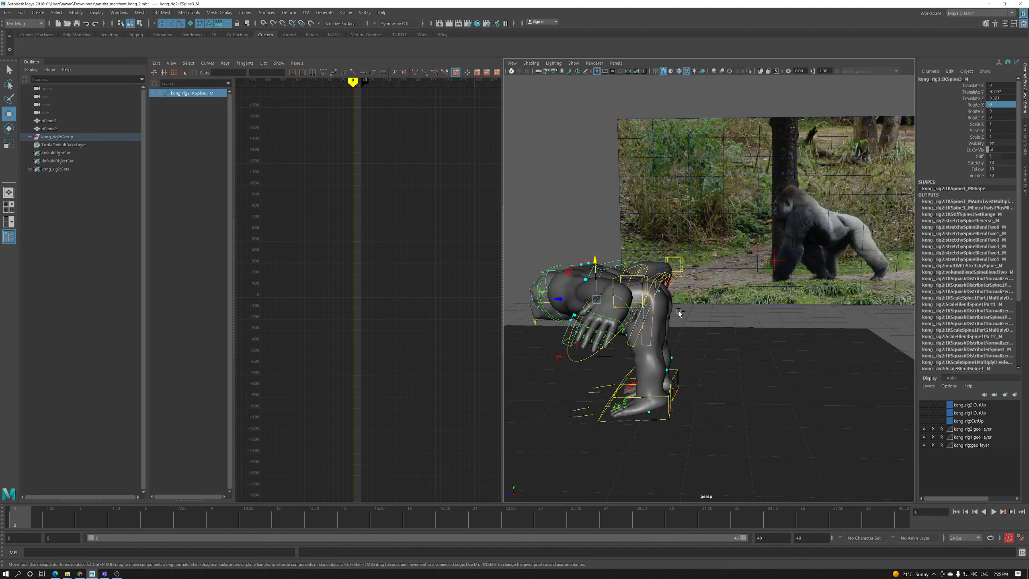
pyautogui.hotkey('ctrl', 'z')
pyautogui.hotkey('ctrl', 'z')
pyautogui.hotkey('ctrl', 'z')
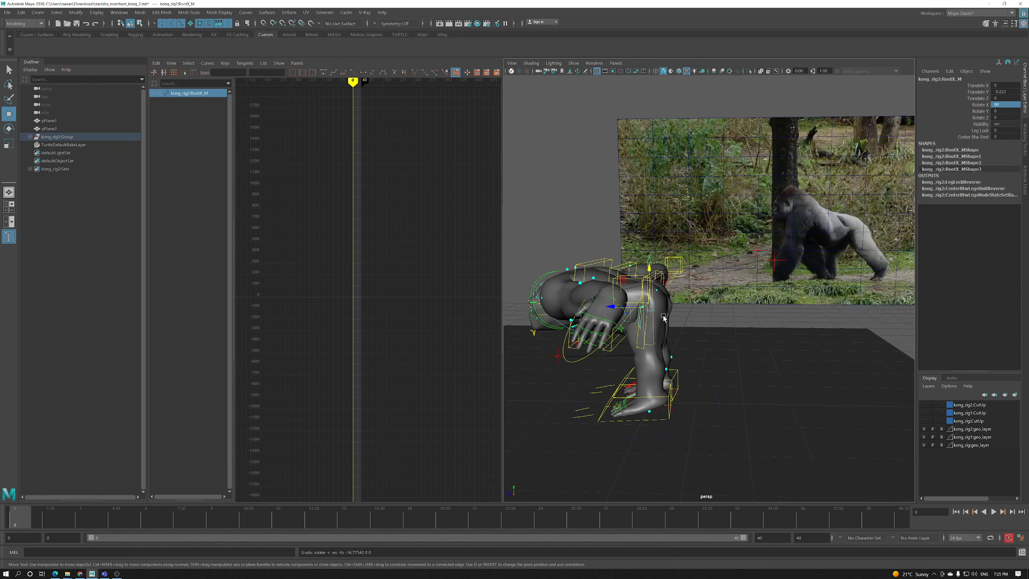
pyautogui.keyDown('alt'); pyautogui.moveTo(663, 318); pyautogui.dragTo(648, 264); pyautogui.keyUp('alt')
pyautogui.press('e')
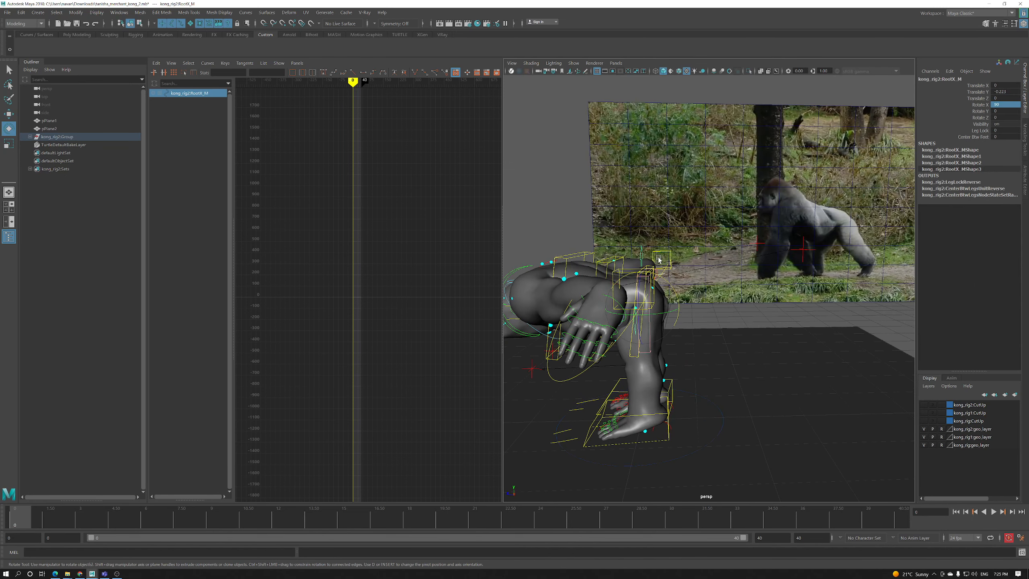
pyautogui.click(569, 260)
pyautogui.press('w')
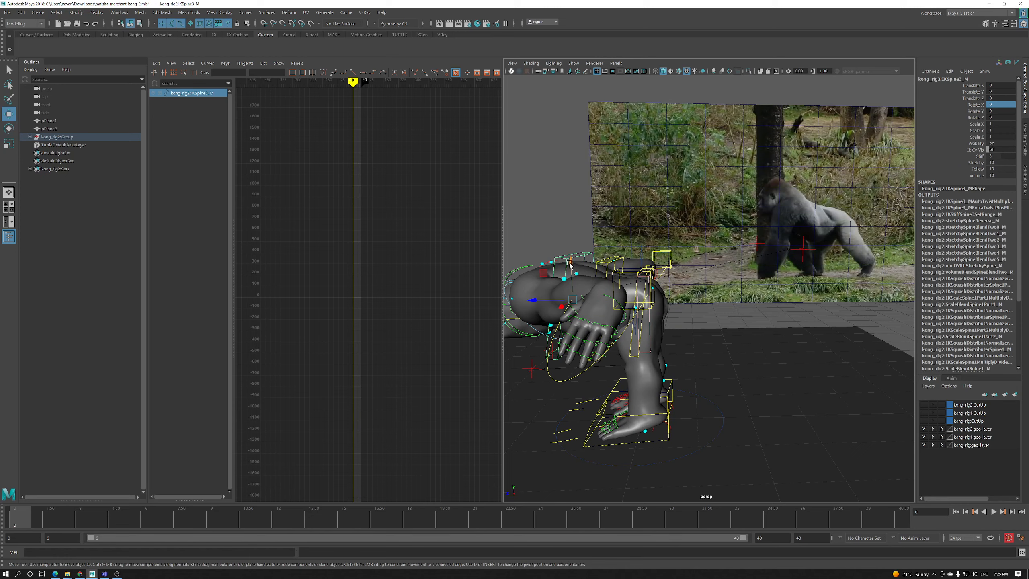
pyautogui.keyDown('alt'); pyautogui.moveTo(678, 279); pyautogui.dragTo(640, 284); pyautogui.keyUp('alt')
pyautogui.scroll(-4, 673, 280)
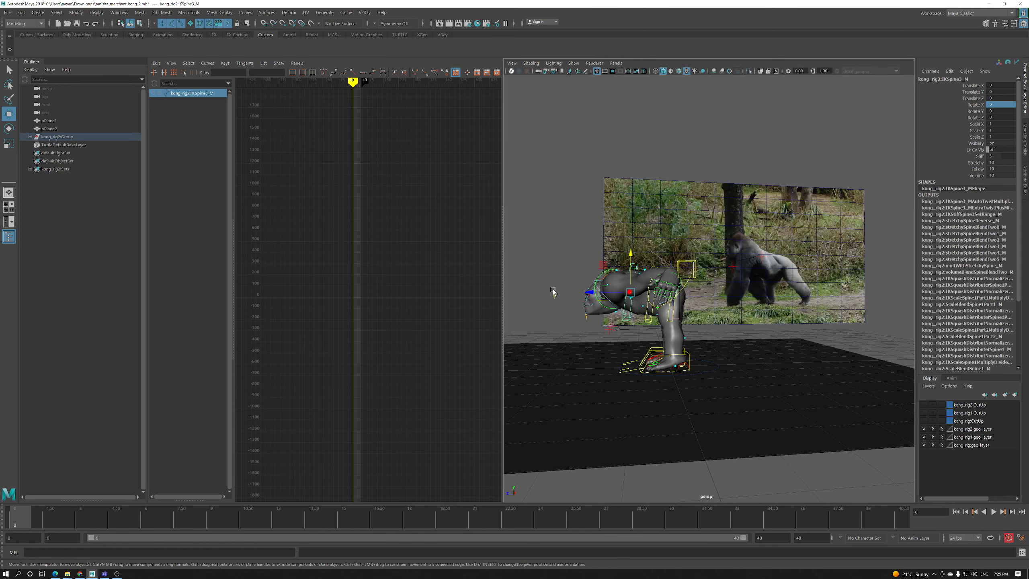
# Lower the root control to about -0.469 in Translate Y so that the rig's knees bend
pyautogui.keyDown('alt'); pyautogui.moveTo(748, 322); pyautogui.dragTo(647, 279); pyautogui.keyUp('alt')
pyautogui.click(641, 252)
pyautogui.keyDown('alt'); pyautogui.moveTo(641, 297); pyautogui.dragTo(857, 237); pyautogui.keyUp('alt')
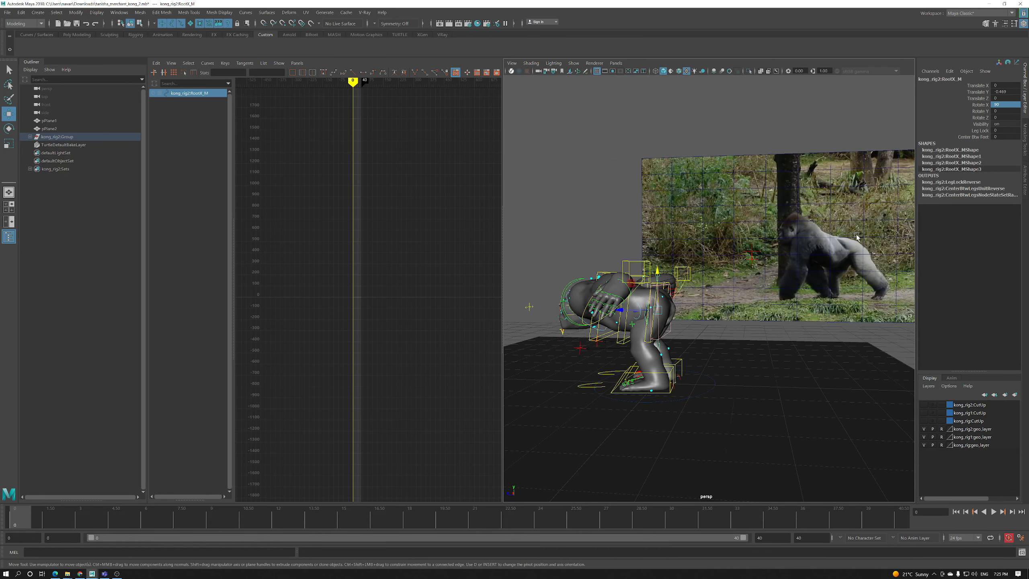
# Reselect the root control at the hips and fine-tune its height in Translate Y above the planted feet
pyautogui.keyDown('alt'); pyautogui.moveTo(806, 295); pyautogui.dragTo(643, 358); pyautogui.keyUp('alt')
pyautogui.click(668, 352)
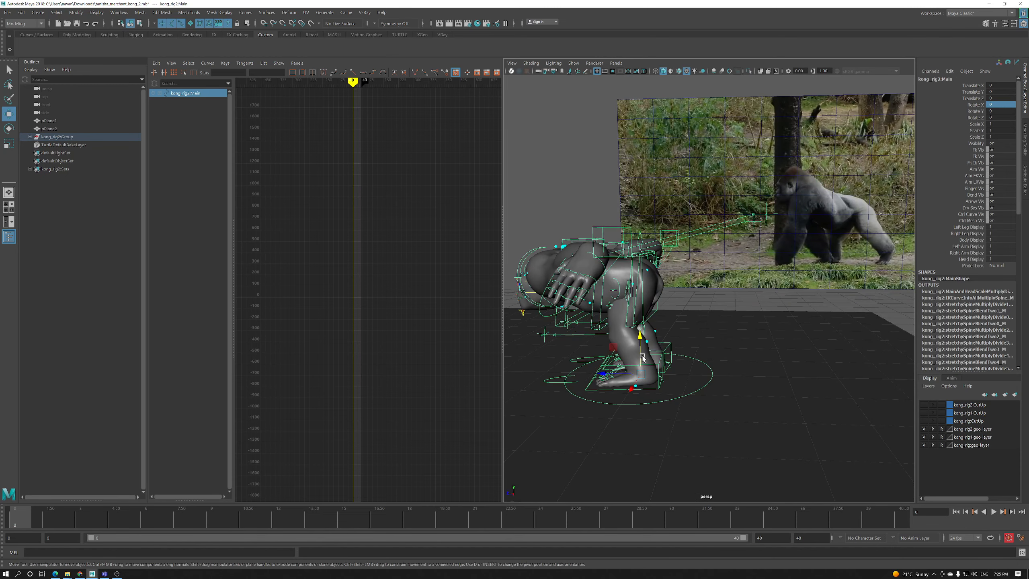
pyautogui.click(661, 362)
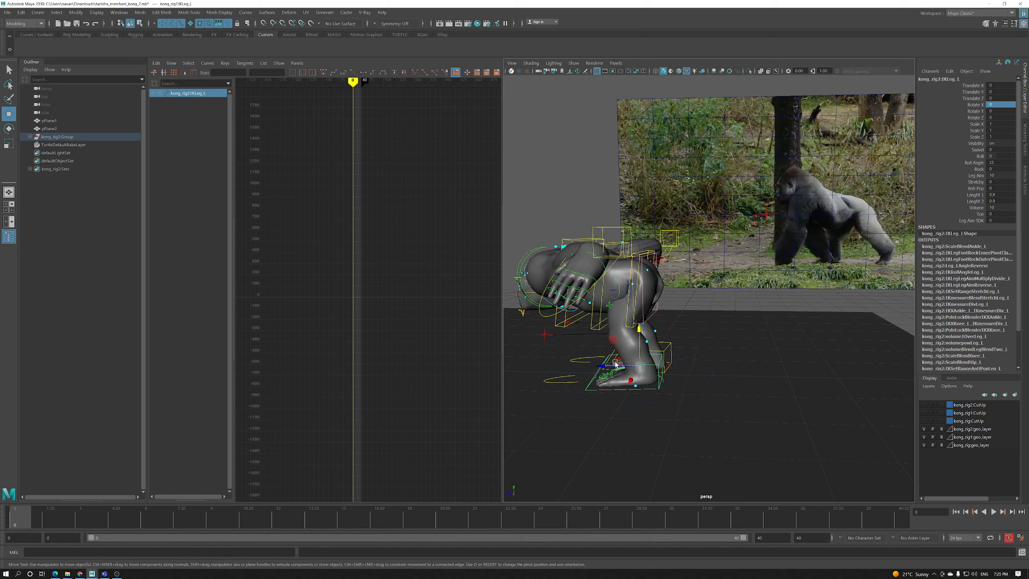
pyautogui.keyDown('alt'); pyautogui.moveTo(608, 367); pyautogui.dragTo(651, 311); pyautogui.keyUp('alt')
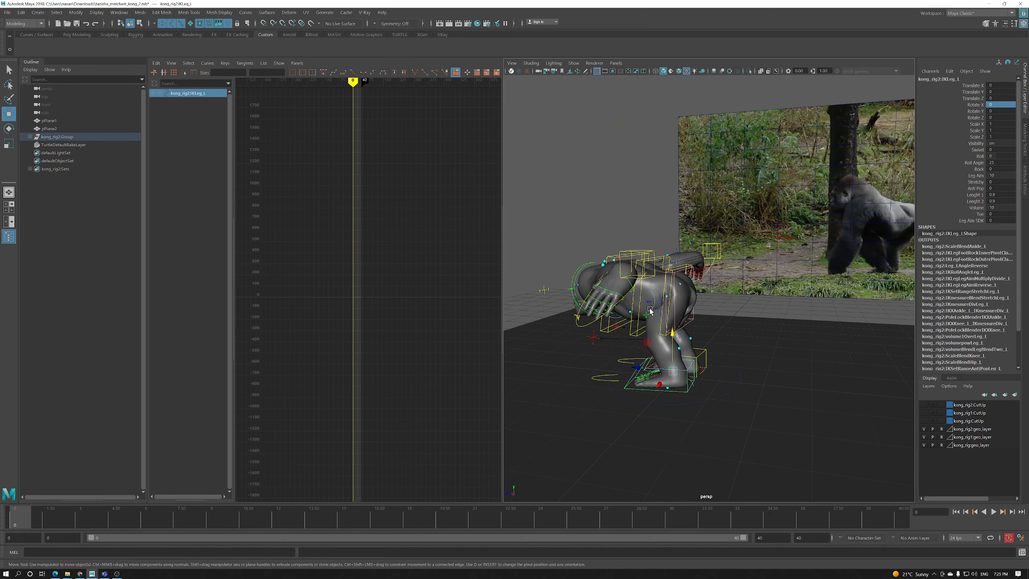
pyautogui.click(659, 302)
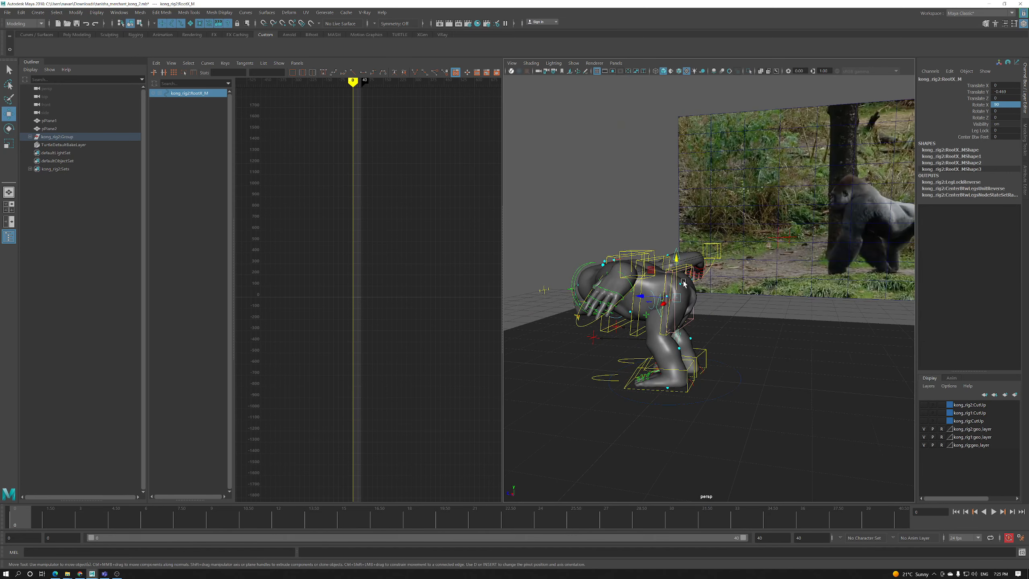
pyautogui.moveTo(677, 263); pyautogui.dragTo(668, 312)
pyautogui.keyDown('alt'); pyautogui.moveTo(734, 298); pyautogui.dragTo(732, 311); pyautogui.keyUp('alt')
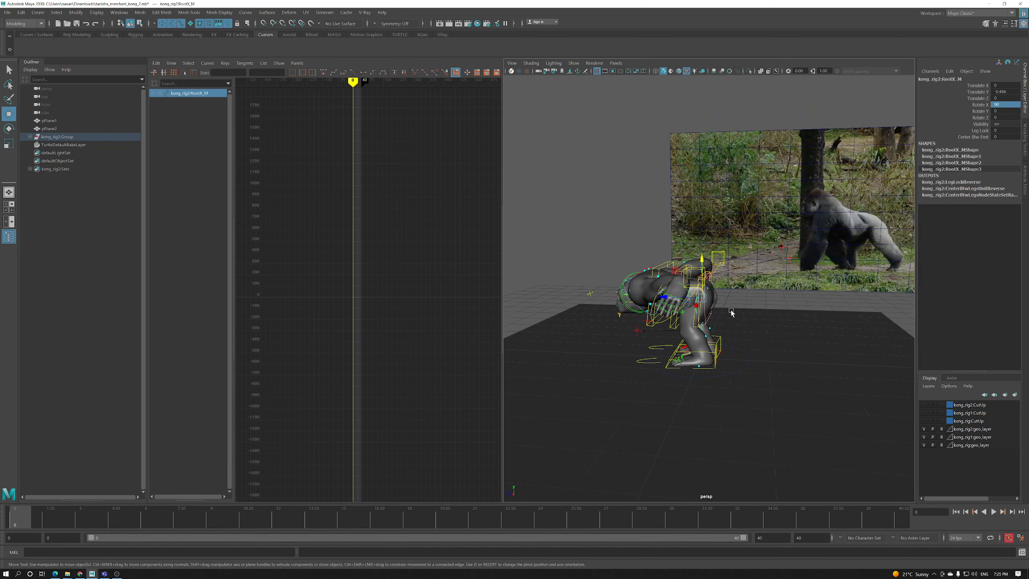
# Compare the rig's pose with the gorilla reference at frames 0, 20 and 21, and return to frame 0
pyautogui.keyDown('alt'); pyautogui.moveTo(707, 304); pyautogui.dragTo(668, 320); pyautogui.keyUp('alt')
pyautogui.moveTo(258, 521); pyautogui.dragTo(14, 513)
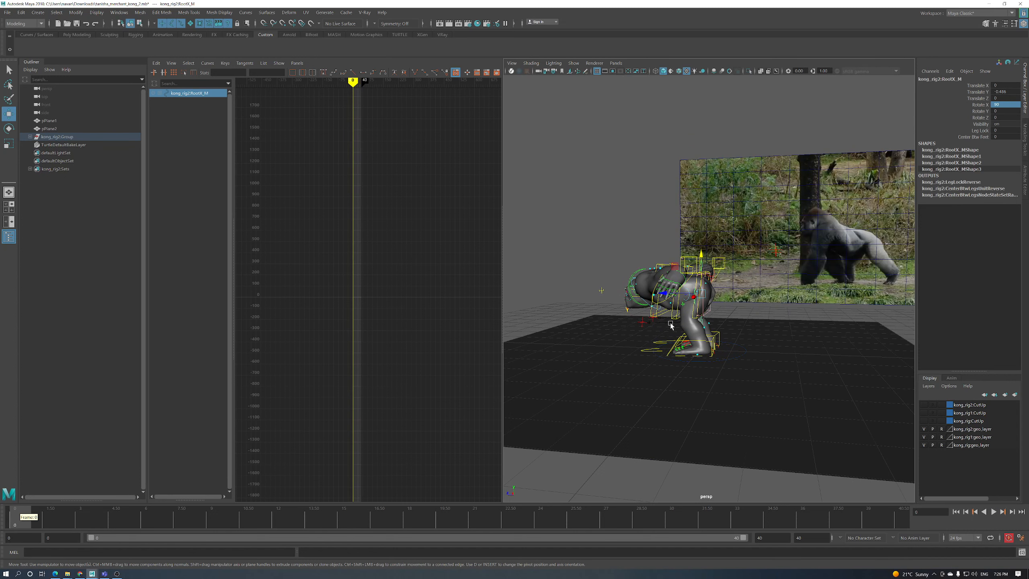
pyautogui.keyDown('alt'); pyautogui.moveTo(702, 328); pyautogui.dragTo(762, 325); pyautogui.keyUp('alt')
pyautogui.keyDown('alt'); pyautogui.moveTo(707, 327); pyautogui.dragTo(706, 369, button='right'); pyautogui.keyUp('alt')
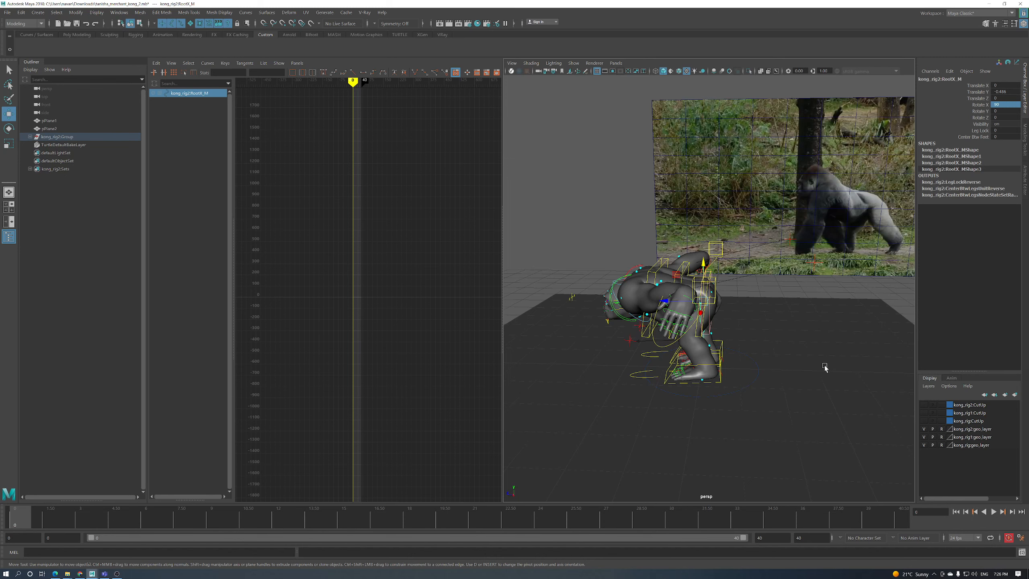
pyautogui.keyDown('alt'); pyautogui.moveTo(675, 339); pyautogui.dragTo(705, 490); pyautogui.keyUp('alt')
pyautogui.keyDown('alt'); pyautogui.moveTo(706, 490); pyautogui.dragTo(680, 454, button='right'); pyautogui.keyUp('alt')
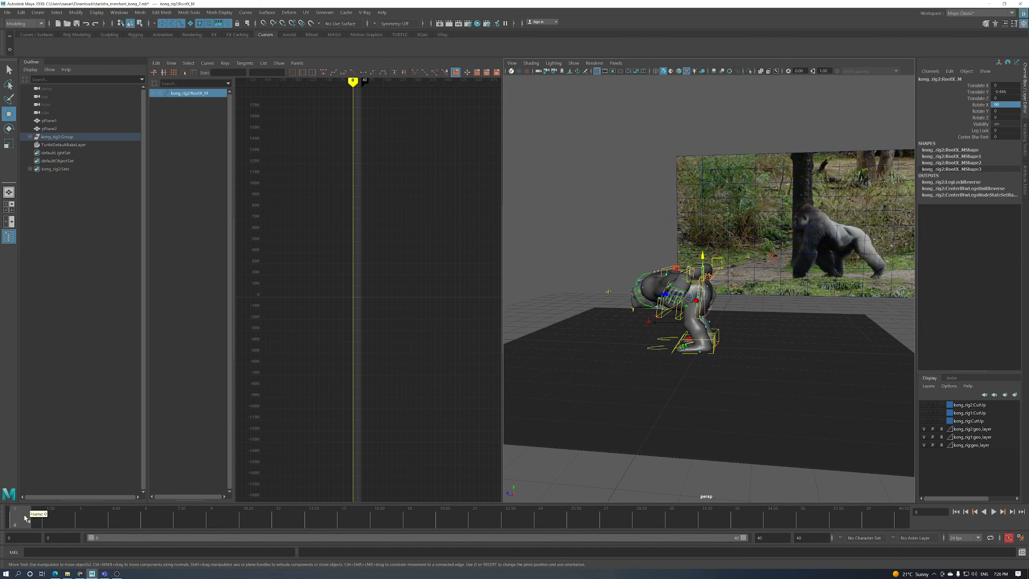
pyautogui.keyDown('alt'); pyautogui.moveTo(754, 273); pyautogui.dragTo(794, 272); pyautogui.keyUp('alt')
pyautogui.moveTo(349, 523)
pyautogui.mouseDown()
pyautogui.moveTo(476, 524)
pyautogui.moveTo(81, 524)
pyautogui.moveTo(454, 526)
pyautogui.mouseUp()
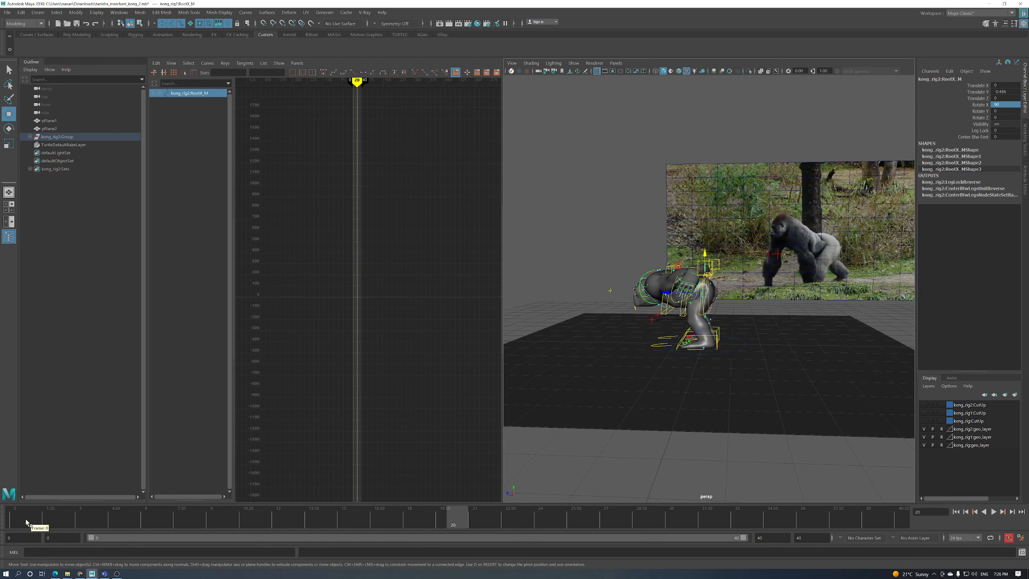
pyautogui.click(16, 523)
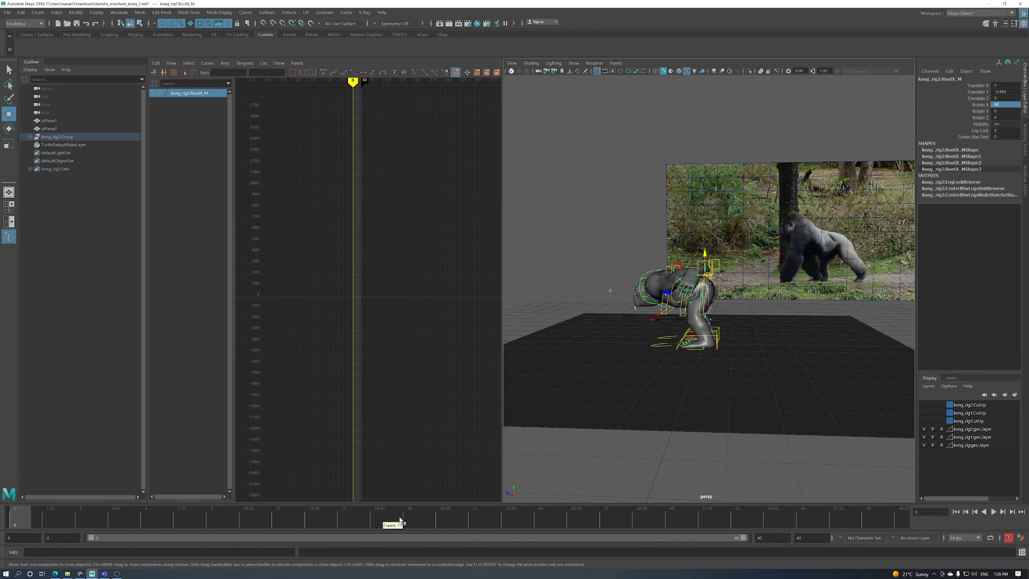
pyautogui.click(454, 523)
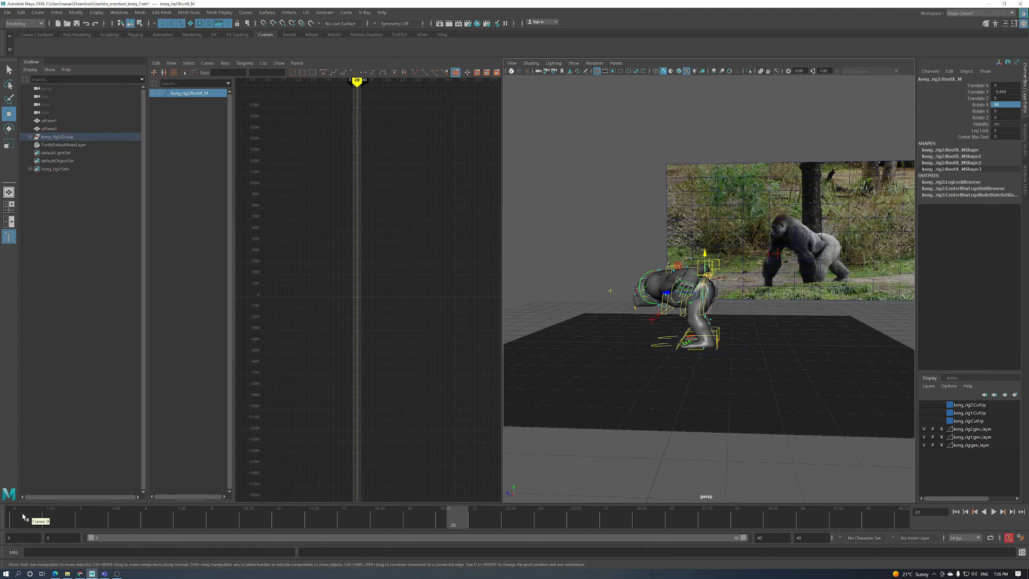
pyautogui.click(24, 519)
pyautogui.click(476, 524)
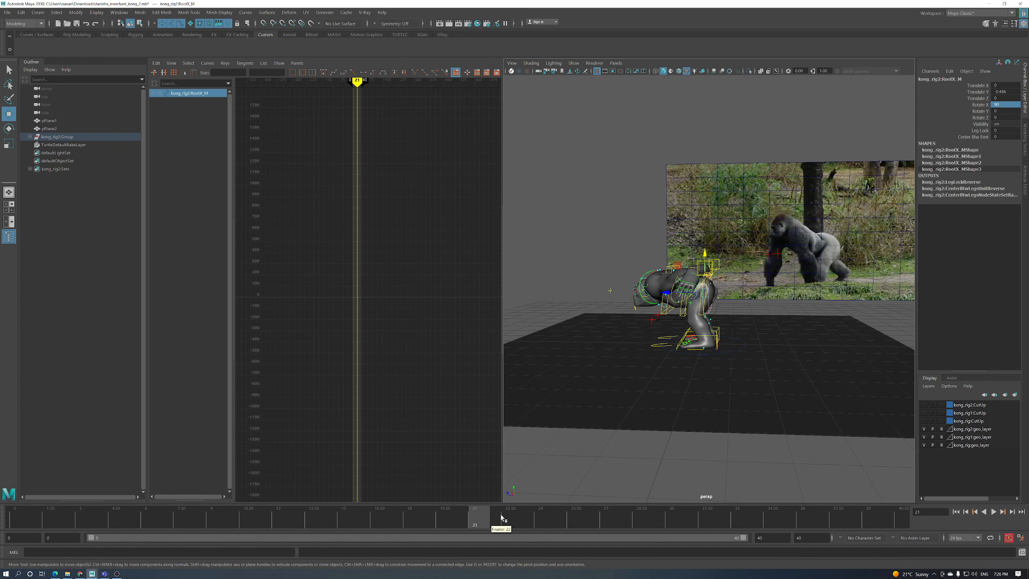
pyautogui.scroll(4, 789, 244)
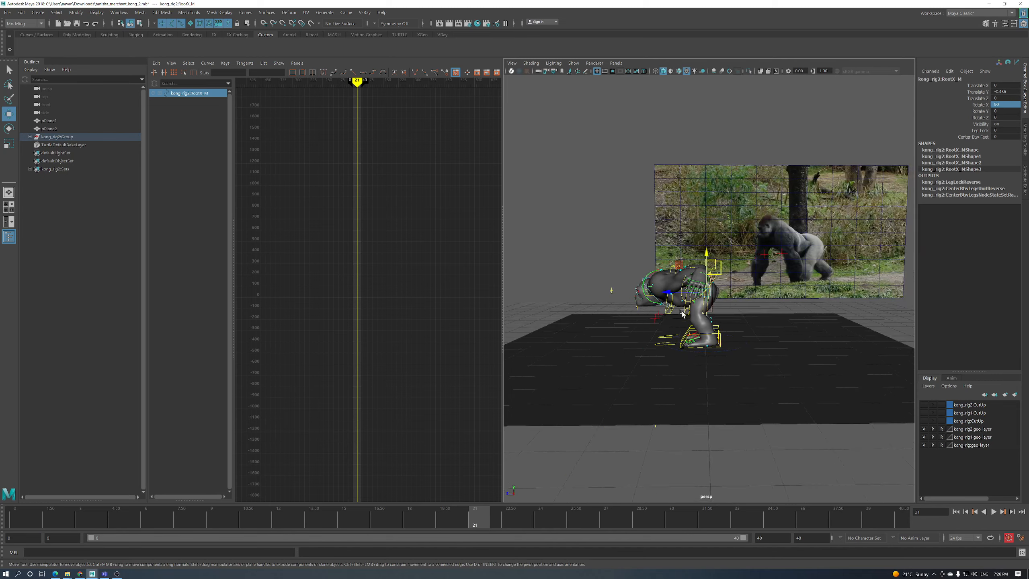
pyautogui.moveTo(33, 520)
pyautogui.mouseDown()
pyautogui.moveTo(455, 527)
pyautogui.moveTo(24, 524)
pyautogui.mouseUp()
pyautogui.scroll(2, 713, 316)
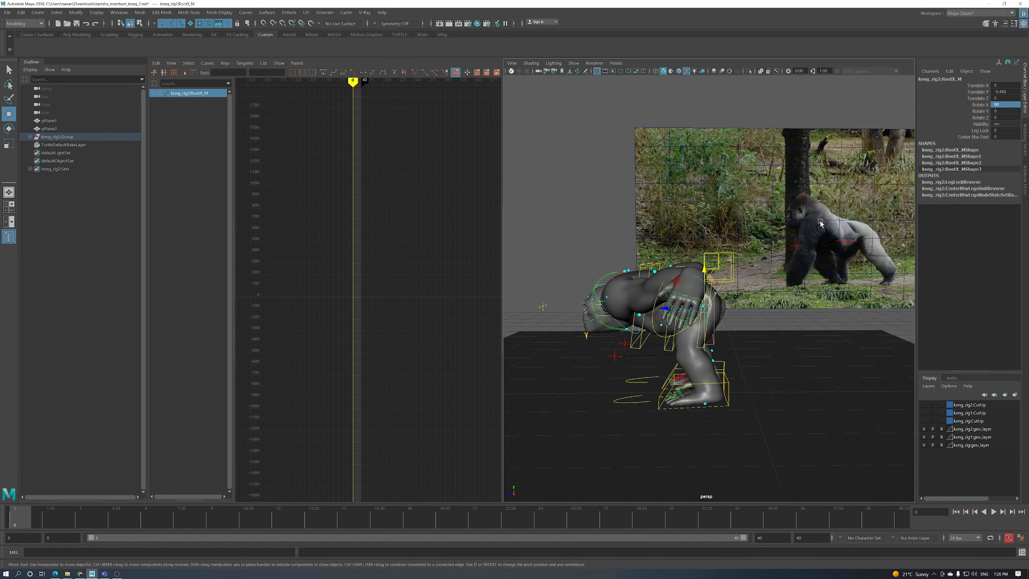
pyautogui.keyDown('alt'); pyautogui.moveTo(674, 308); pyautogui.dragTo(652, 319); pyautogui.keyUp('alt')
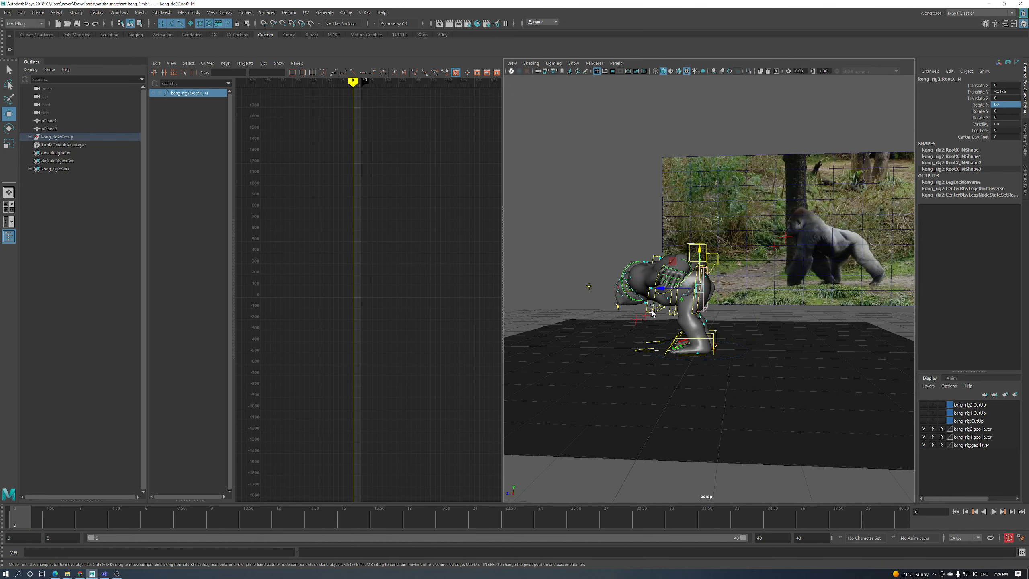
# Raise the upper IK spine control at the chest to about -0.224 in Translate Z and rotate it about 26 degrees in Rotate X
pyautogui.click(653, 312)
pyautogui.scroll(3, 652, 306)
pyautogui.moveTo(653, 255); pyautogui.dragTo(653, 248)
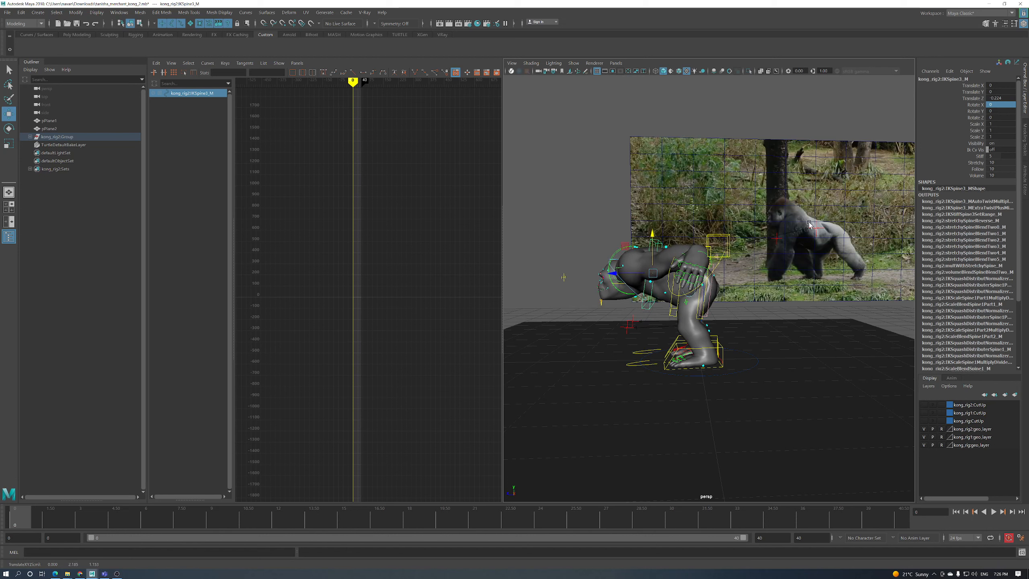
pyautogui.press('e')
pyautogui.moveTo(677, 248); pyautogui.dragTo(680, 249)
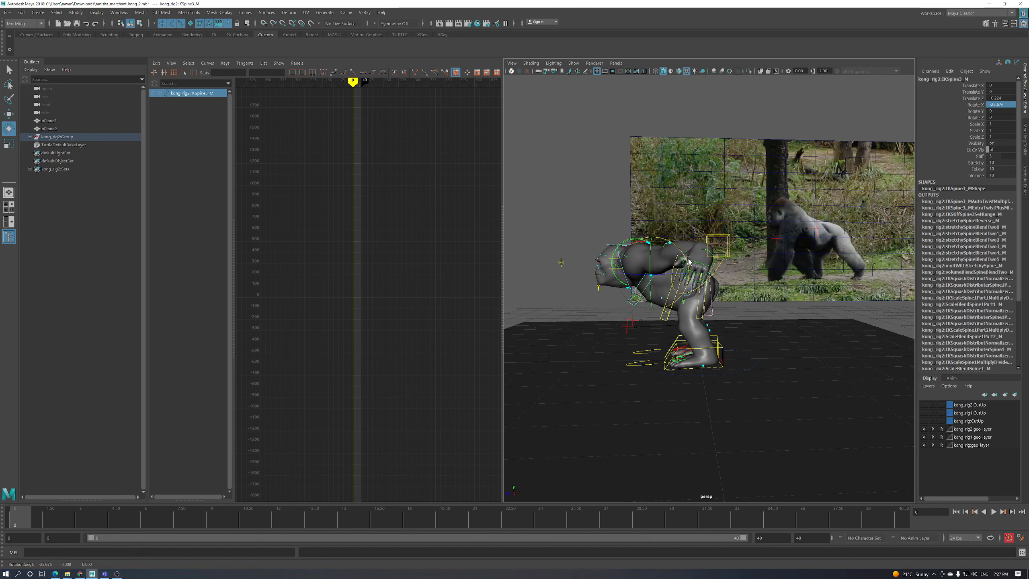
# Rotate the FK neck control about 41 degrees in Rotate Z so that the face looks forward
pyautogui.scroll(5, 684, 271)
pyautogui.scroll(2, 664, 296)
pyautogui.scroll(-2, 649, 304)
pyautogui.click(672, 277)
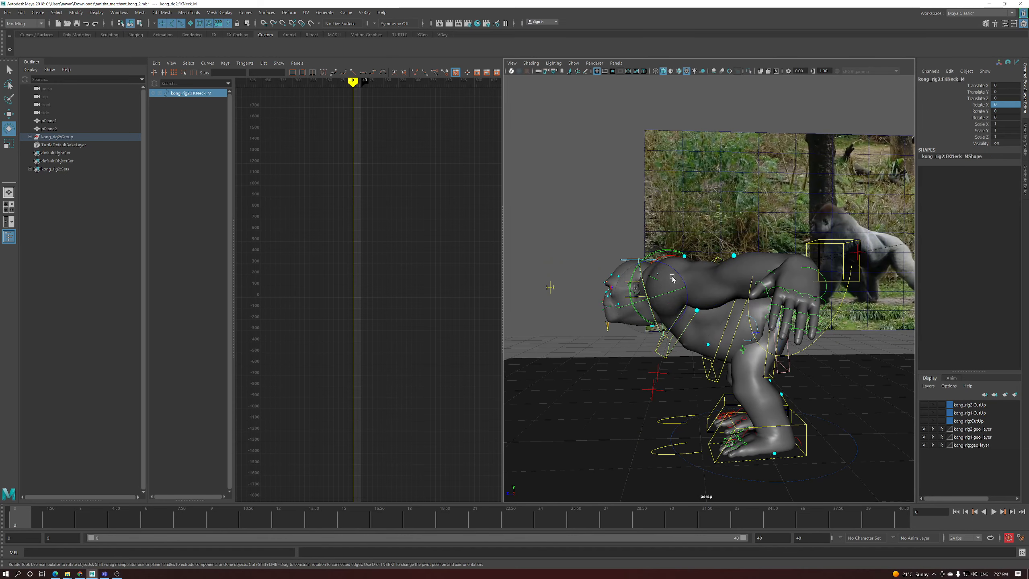
pyautogui.moveTo(672, 270); pyautogui.dragTo(684, 287)
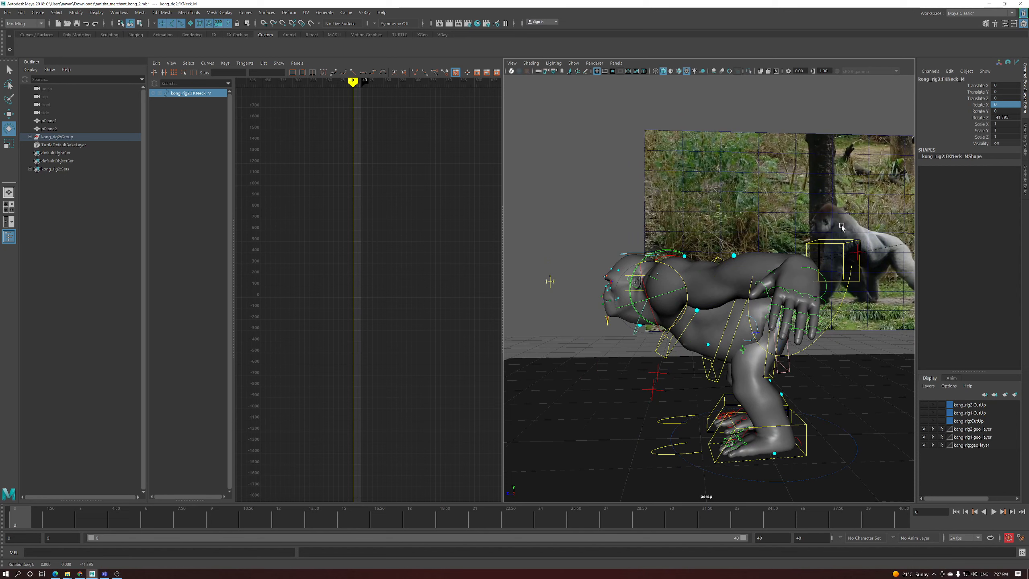
pyautogui.press('w')
# Shift the FK neck control slightly to match the reference gorilla's head position, checking the move with undo and redo
pyautogui.keyDown('alt'); pyautogui.moveTo(826, 223); pyautogui.dragTo(795, 218); pyautogui.keyUp('alt')
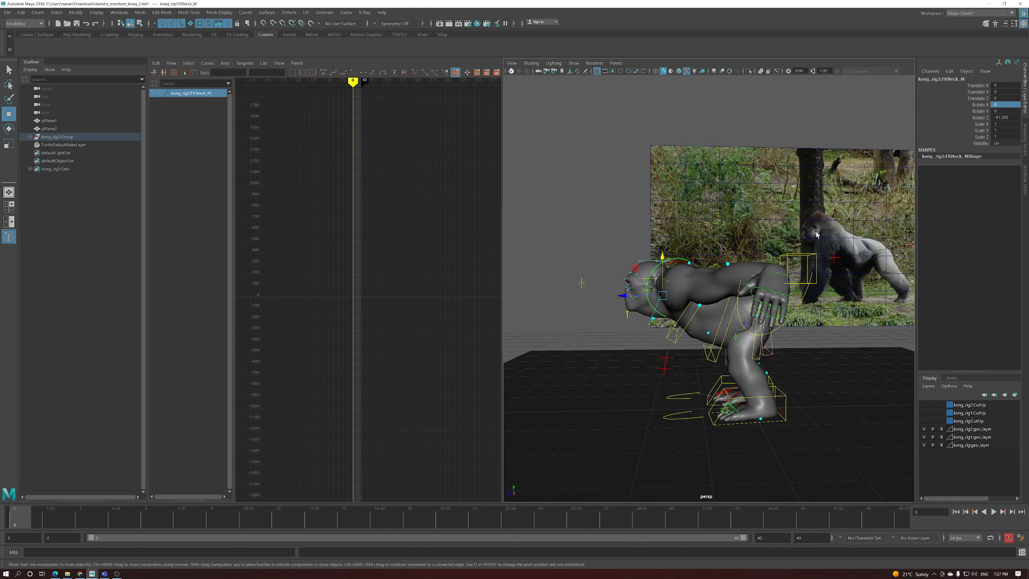
pyautogui.scroll(5, 643, 297)
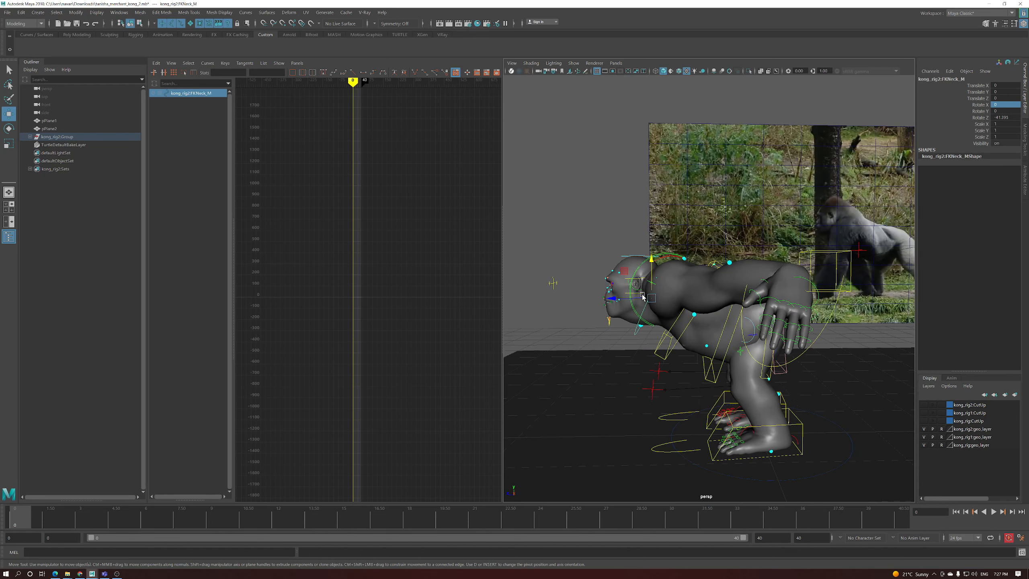
pyautogui.moveTo(652, 262); pyautogui.dragTo(683, 293)
pyautogui.hotkey('ctrl', 'z')
pyautogui.hotkey('ctrl', 'y')
pyautogui.click(652, 258)
pyautogui.keyDown('alt'); pyautogui.moveTo(652, 258); pyautogui.dragTo(672, 271); pyautogui.keyUp('alt')
pyautogui.press('e')
pyautogui.press('w')
# Adjust the FK head control to about -0.059 in Translate X and about 5.8 degrees in Rotate Z
pyautogui.keyDown('alt'); pyautogui.moveTo(664, 310); pyautogui.dragTo(669, 274); pyautogui.keyUp('alt')
pyautogui.click(663, 284)
pyautogui.press('e')
pyautogui.press('w')
pyautogui.click(632, 264)
pyautogui.press('e')
pyautogui.keyDown('alt'); pyautogui.moveTo(732, 304); pyautogui.dragTo(665, 326); pyautogui.keyUp('alt')
pyautogui.press('w')
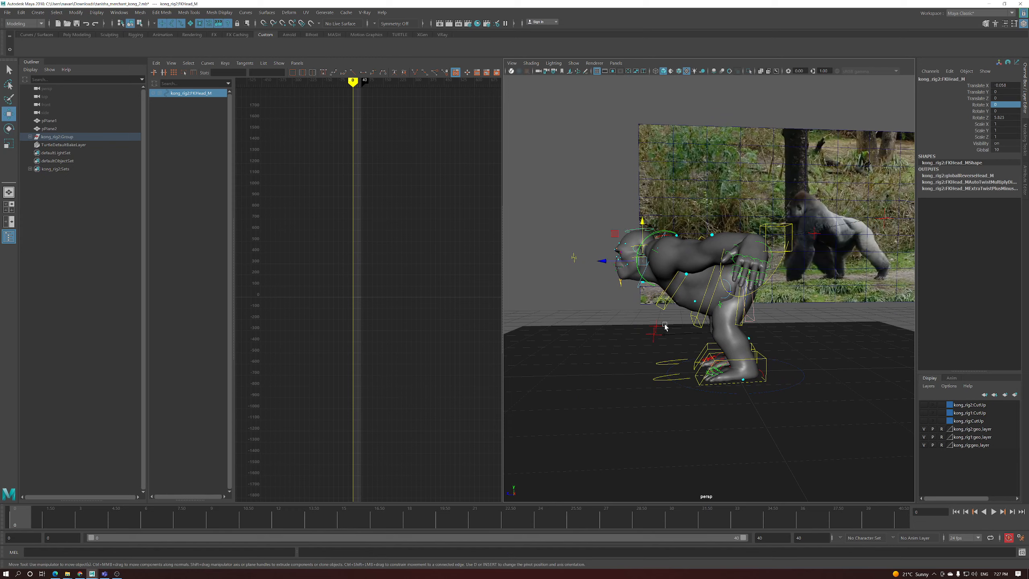
# Try rotating the FK pelvis control about 38 degrees in Rotate X, and undo the rotation
pyautogui.keyDown('alt'); pyautogui.moveTo(737, 319); pyautogui.dragTo(709, 327); pyautogui.keyUp('alt')
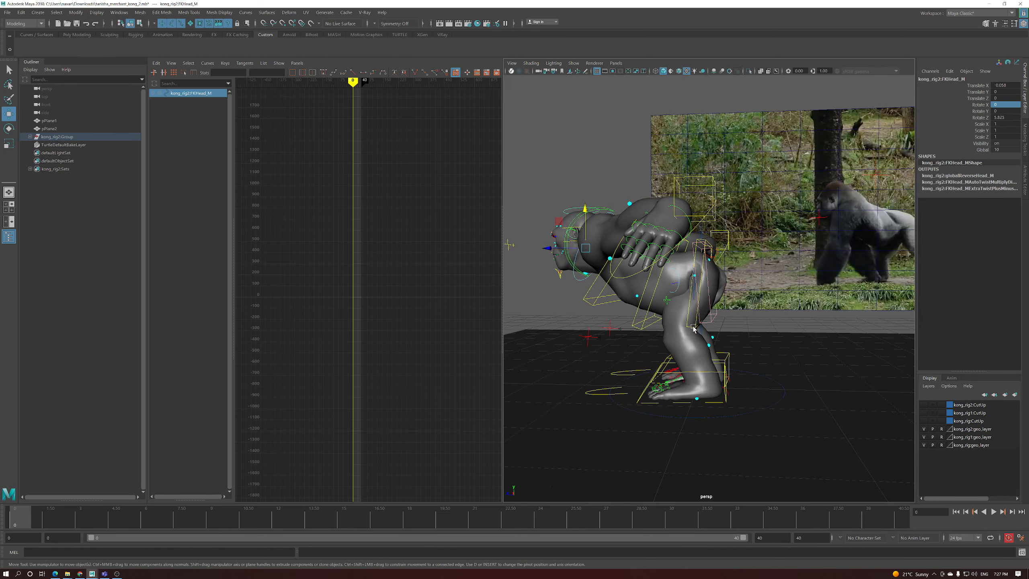
pyautogui.click(694, 326)
pyautogui.keyDown('alt'); pyautogui.moveTo(689, 284); pyautogui.dragTo(638, 325); pyautogui.keyUp('alt')
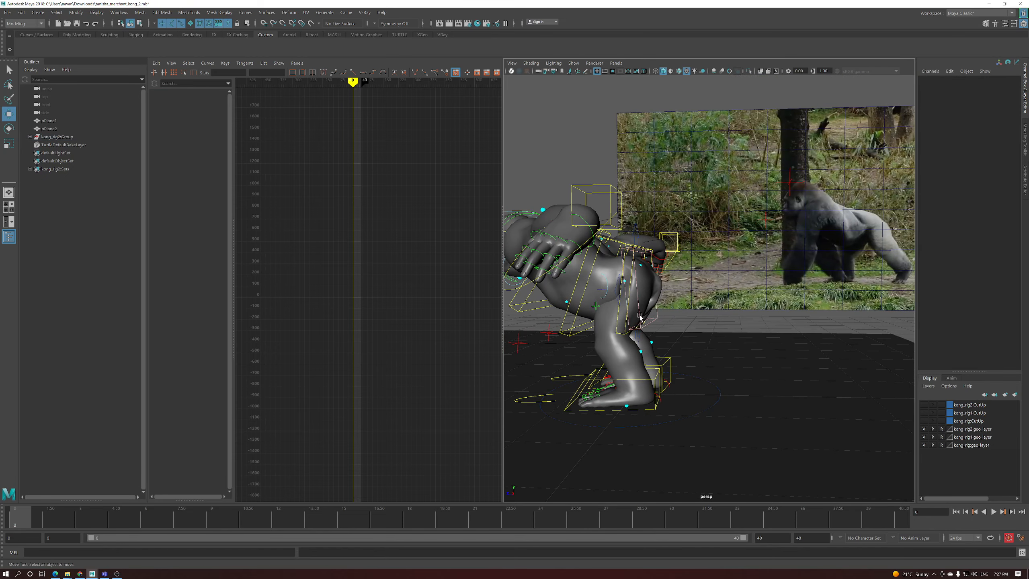
pyautogui.click(640, 318)
pyautogui.press('e')
pyautogui.moveTo(671, 275); pyautogui.dragTo(680, 295)
pyautogui.click(645, 323)
pyautogui.press('w')
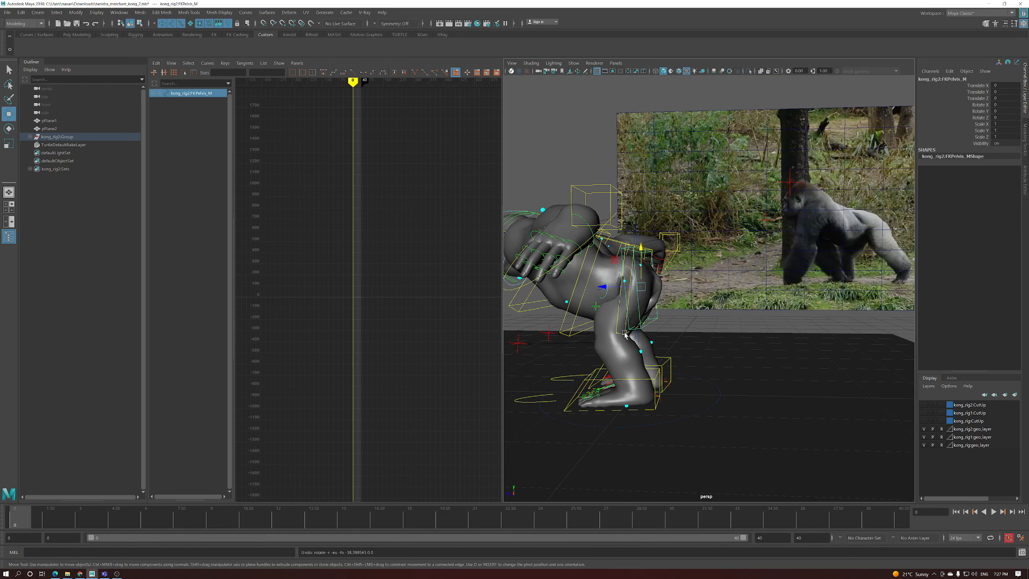
# Try rotating the lower IK spine control at the hips in Rotate X, and undo the rotations
pyautogui.press('e')
pyautogui.moveTo(666, 271); pyautogui.dragTo(652, 316)
pyautogui.scroll(-2, 668, 290)
pyautogui.scroll(1, 653, 315)
pyautogui.scroll(1, 653, 315)
pyautogui.hotkey('ctrl', 'z')
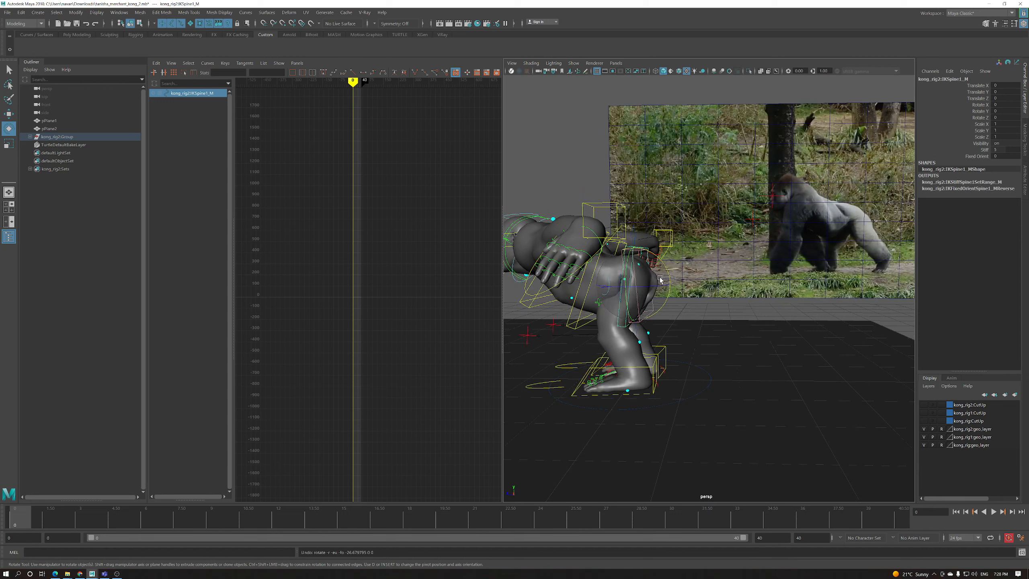
pyautogui.moveTo(664, 268); pyautogui.dragTo(668, 276)
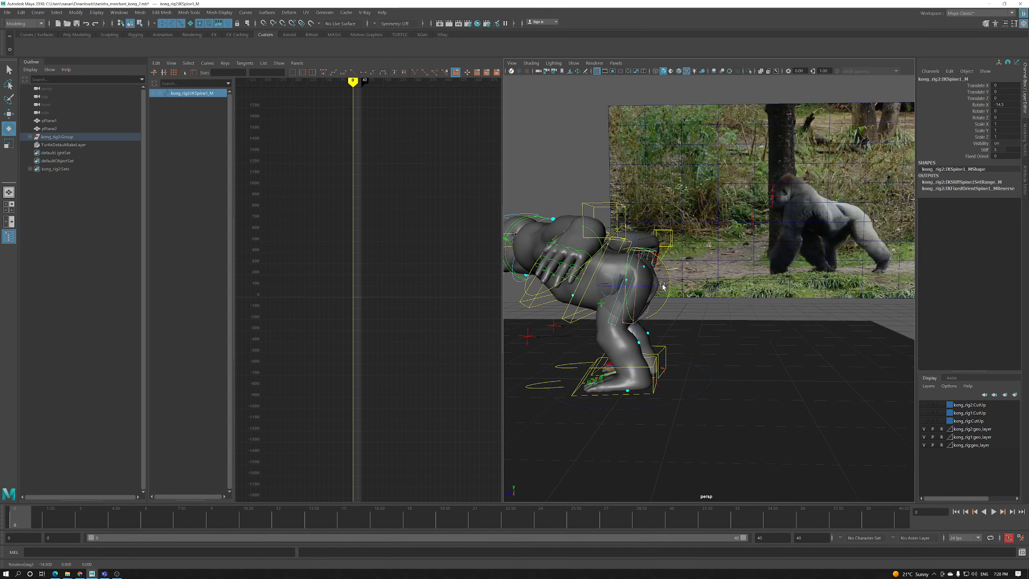
# Try rotating the FK pelvis control about 23.6 degrees in Rotate X, and undo the rotation
pyautogui.click(665, 276)
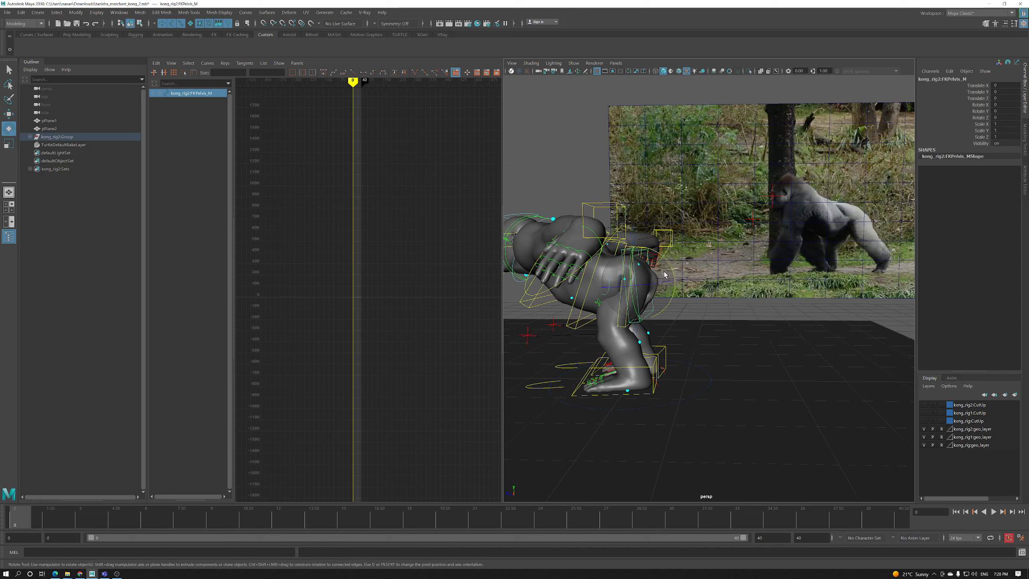
pyautogui.moveTo(666, 265); pyautogui.dragTo(669, 268)
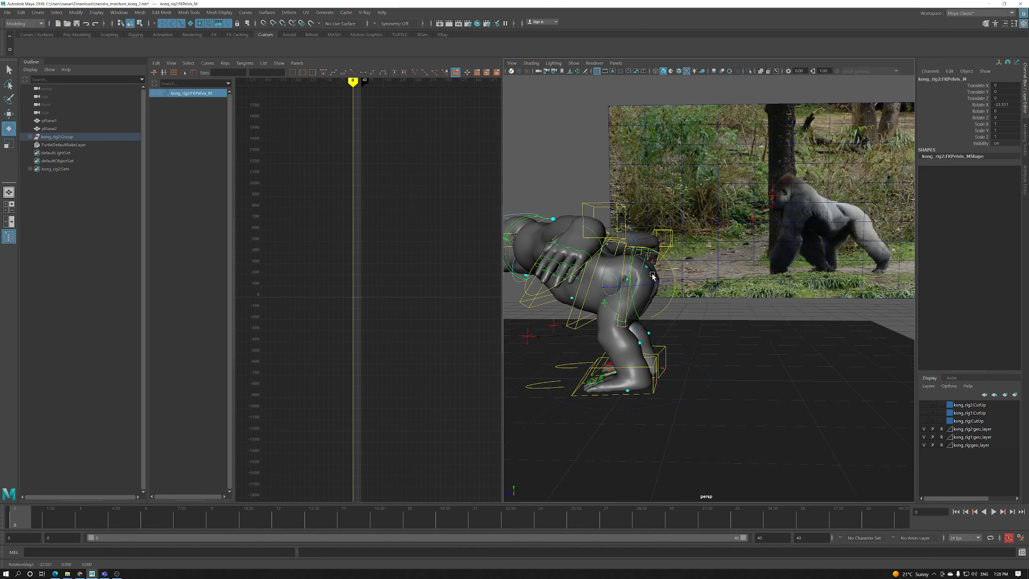
pyautogui.hotkey('ctrl', 'z')
pyautogui.press('w')
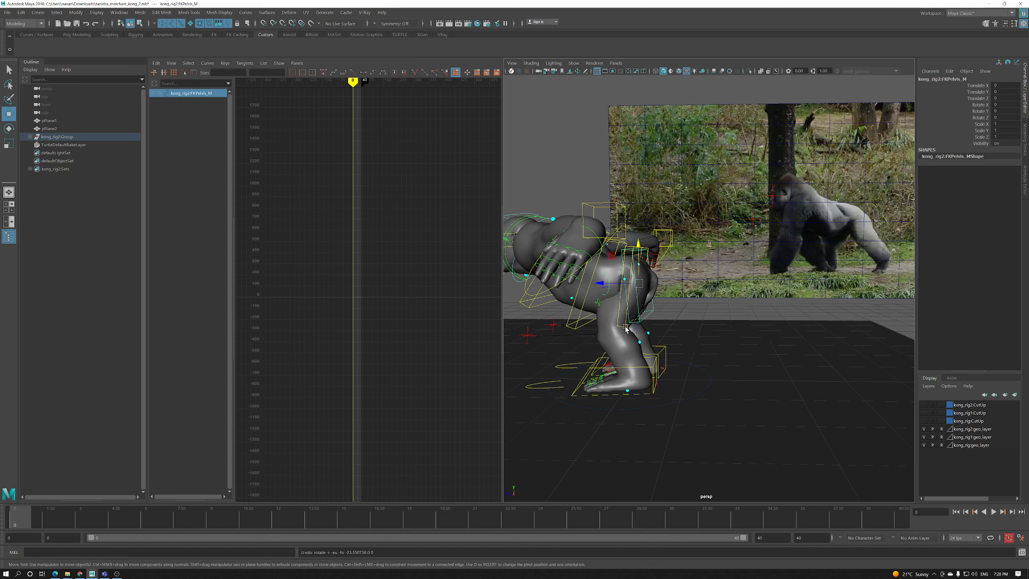
# Rotate the lower IK spine control at the hips about 24.6 degrees in Rotate X to match the reference's rump
pyautogui.click(649, 305)
pyautogui.press('e')
pyautogui.moveTo(663, 264); pyautogui.dragTo(665, 267)
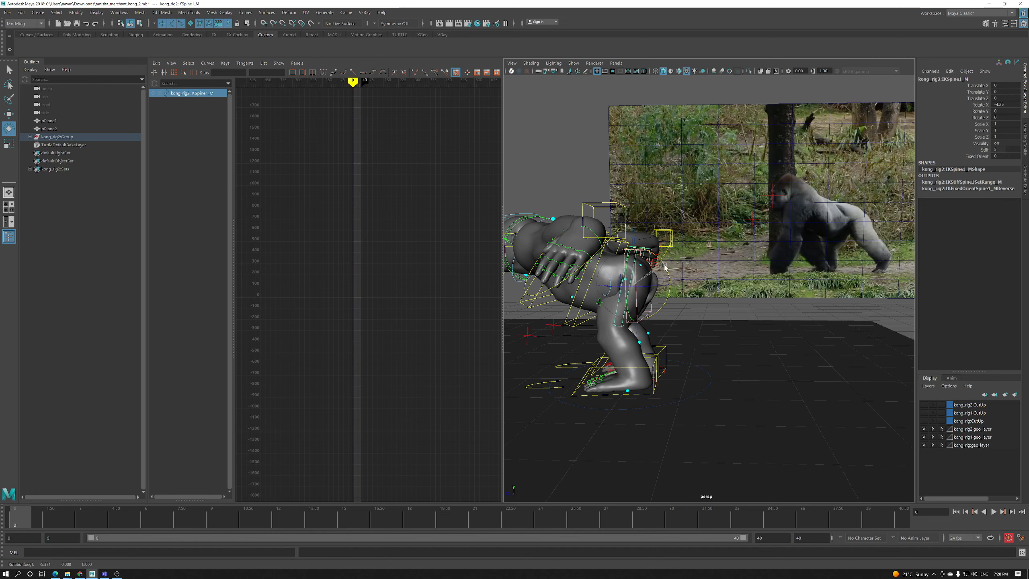
pyautogui.hotkey('ctrl', 'z')
pyautogui.keyDown('alt'); pyautogui.moveTo(669, 280); pyautogui.dragTo(671, 270); pyautogui.keyUp('alt')
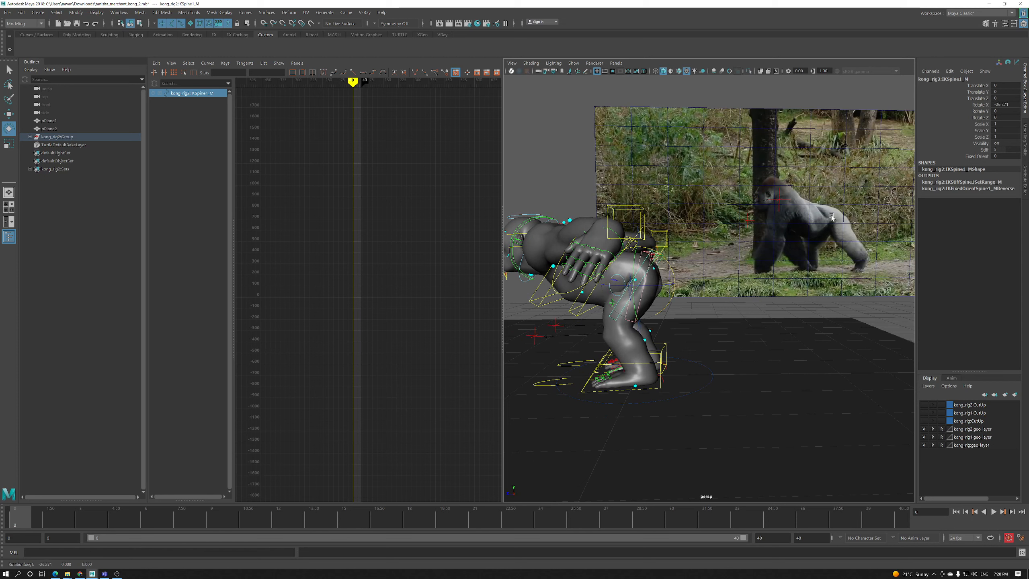
pyautogui.keyDown('alt'); pyautogui.moveTo(578, 278); pyautogui.dragTo(650, 280); pyautogui.keyUp('alt')
pyautogui.click(656, 268)
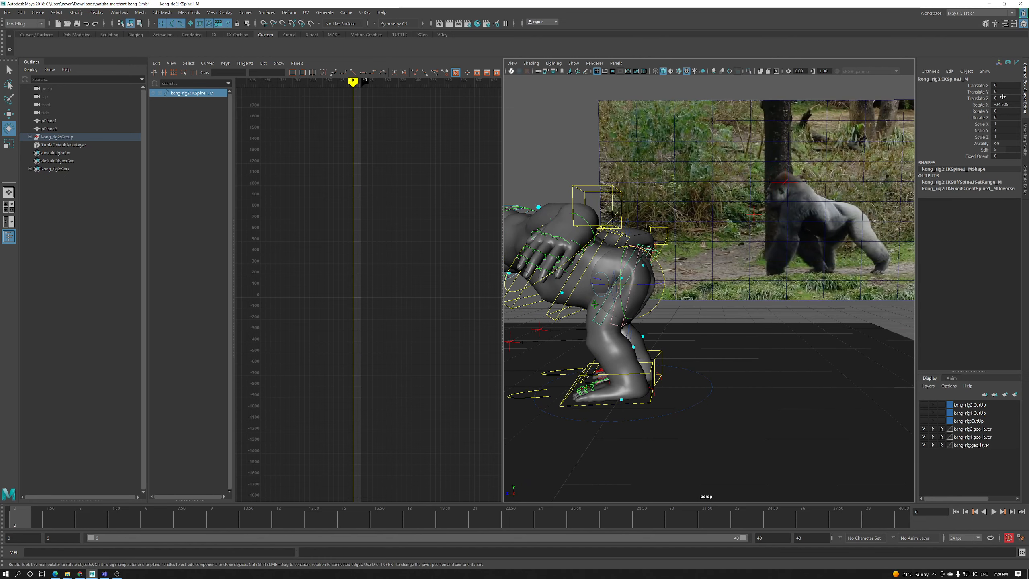
# Try rotating the FK pelvis control about 28 degrees in Rotate X, and undo the rotations
pyautogui.keyDown('alt'); pyautogui.moveTo(674, 293); pyautogui.dragTo(655, 328); pyautogui.keyUp('alt')
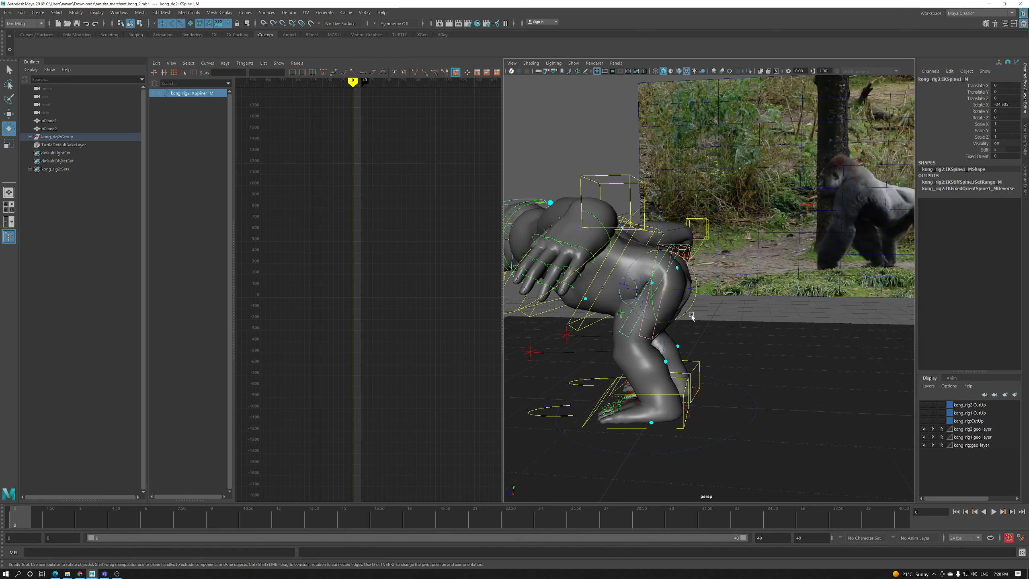
pyautogui.press('w')
pyautogui.click(665, 300)
pyautogui.press('e')
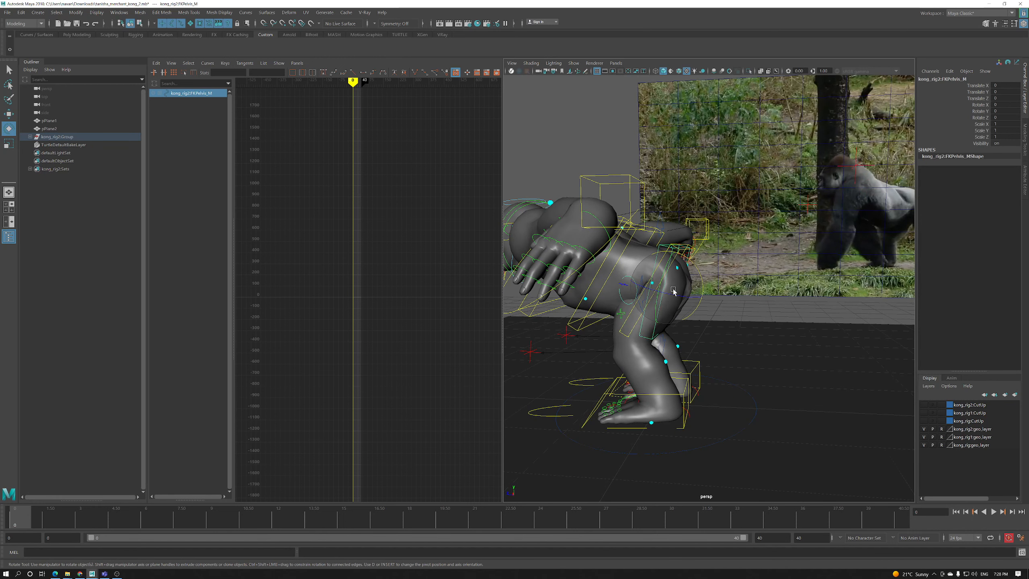
pyautogui.moveTo(698, 273); pyautogui.dragTo(697, 271)
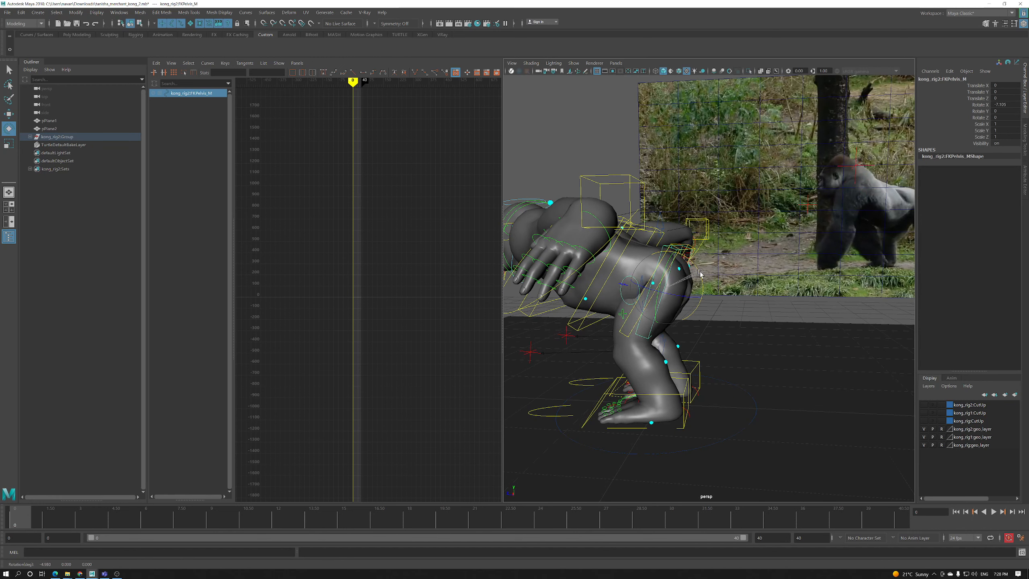
pyautogui.keyDown('alt'); pyautogui.moveTo(716, 286); pyautogui.dragTo(675, 279); pyautogui.keyUp('alt')
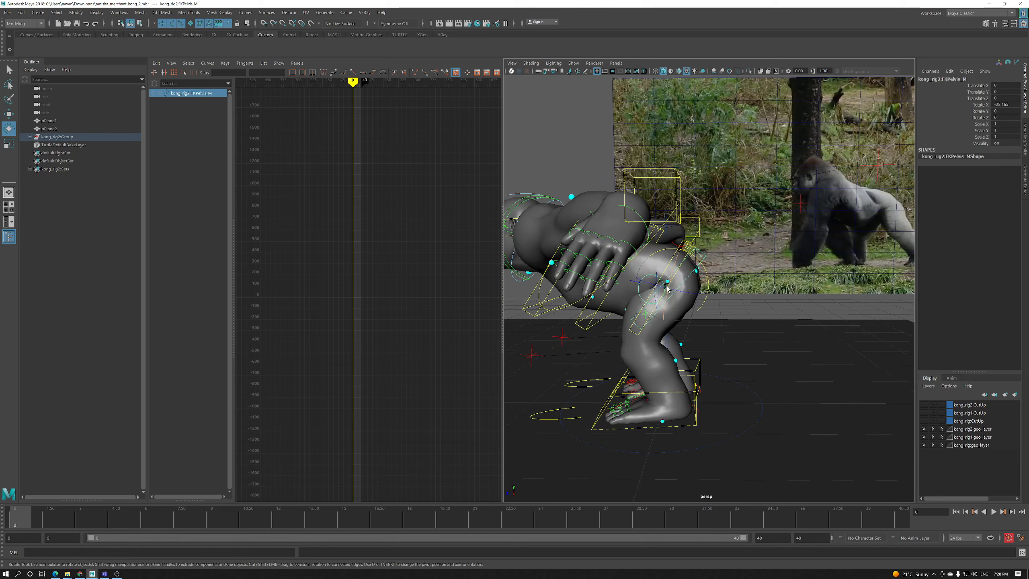
pyautogui.hotkey('ctrl', 'z')
pyautogui.hotkey('ctrl', 'z')
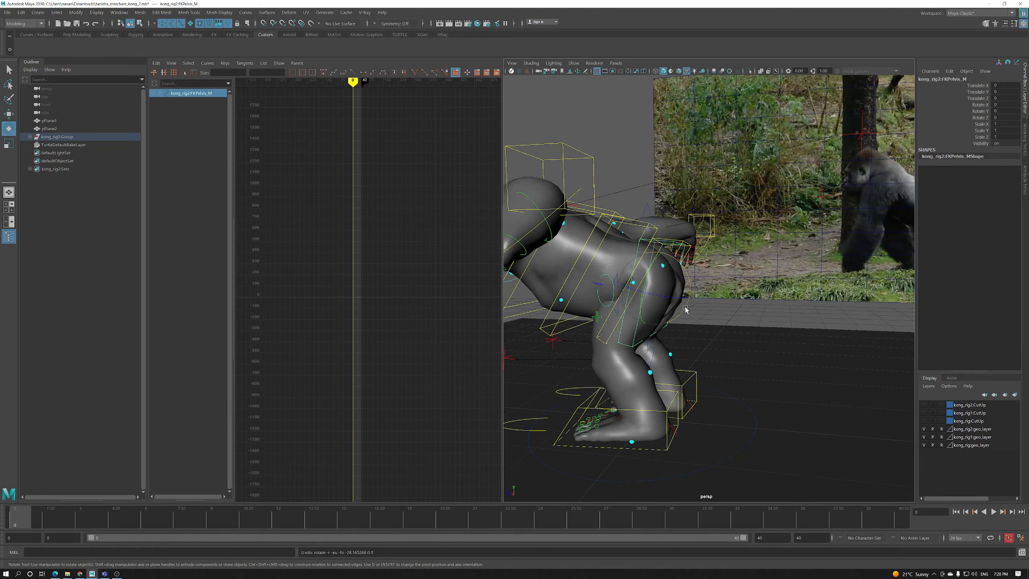
pyautogui.hotkey('ctrl', 'z')
# Rotate the FK pelvis control to about -24.1 in Rotate X, tilting the rump to match the reference
pyautogui.moveTo(707, 268); pyautogui.dragTo(709, 269)
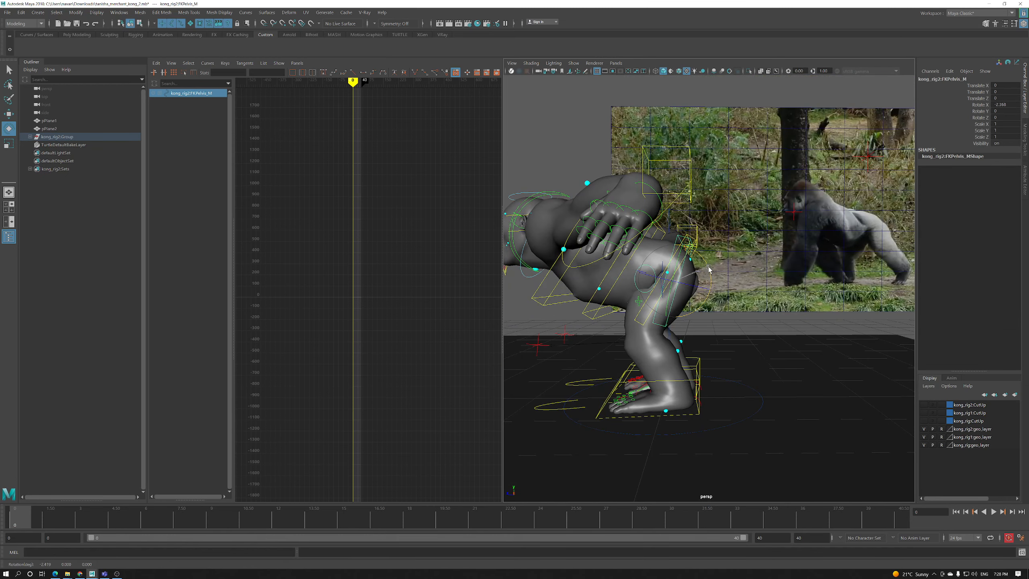
pyautogui.keyDown('alt'); pyautogui.moveTo(715, 283); pyautogui.dragTo(688, 262); pyautogui.keyUp('alt')
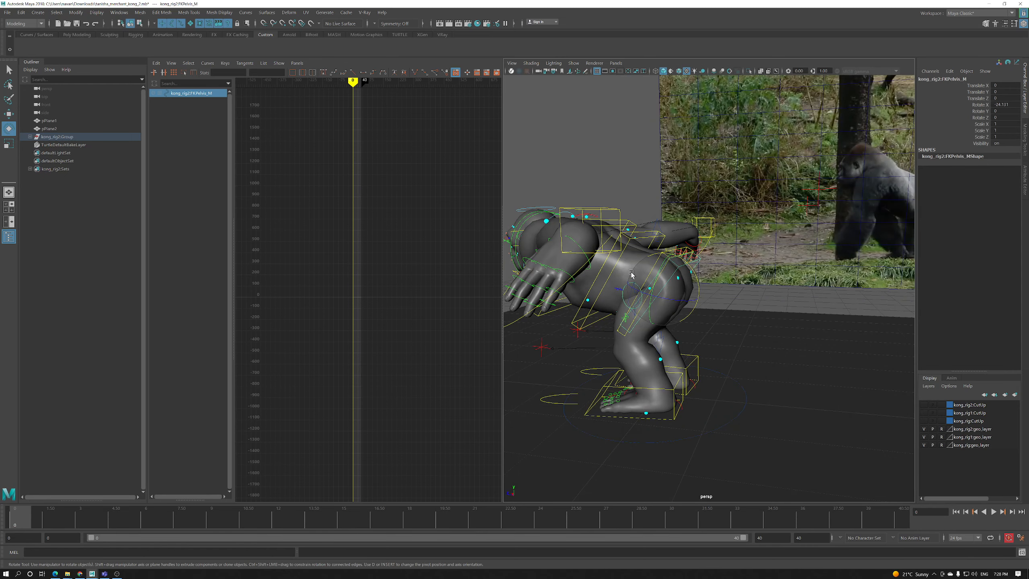
pyautogui.keyDown('alt'); pyautogui.moveTo(632, 280); pyautogui.dragTo(675, 367); pyautogui.keyUp('alt')
# Move the left leg's IK foot control backward to about -0.9 in Translate Z
pyautogui.press('w')
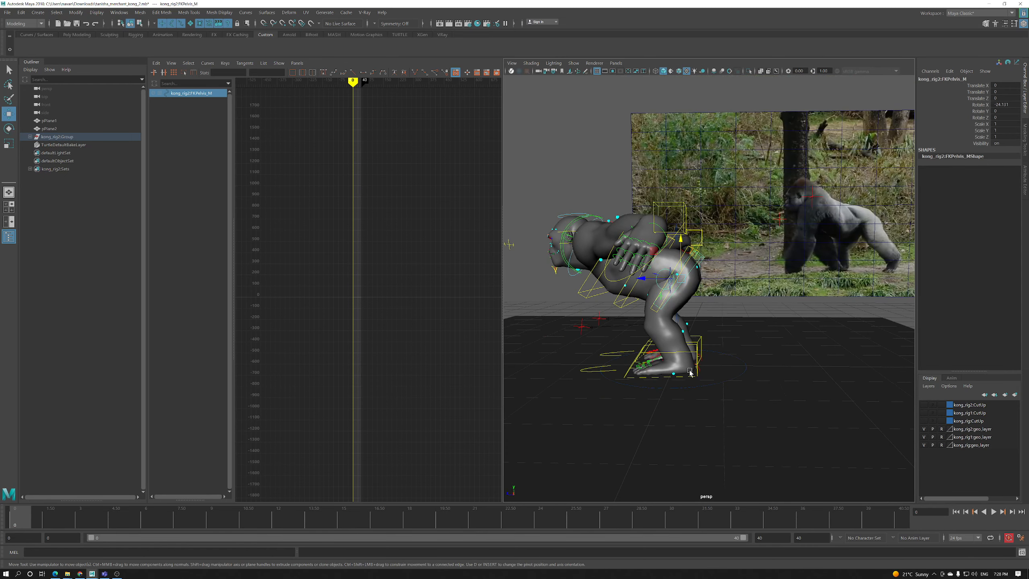
pyautogui.click(664, 363)
pyautogui.moveTo(646, 359); pyautogui.dragTo(688, 367)
pyautogui.keyDown('alt'); pyautogui.moveTo(731, 340); pyautogui.dragTo(675, 409); pyautogui.keyUp('alt')
# Undo the trial edits on the left foot's toe-tip roll control
pyautogui.hotkey('ctrl', 'z')
pyautogui.hotkey('ctrl', 'z')
pyautogui.hotkey('ctrl', 'z')
pyautogui.hotkey('ctrl', 'z')
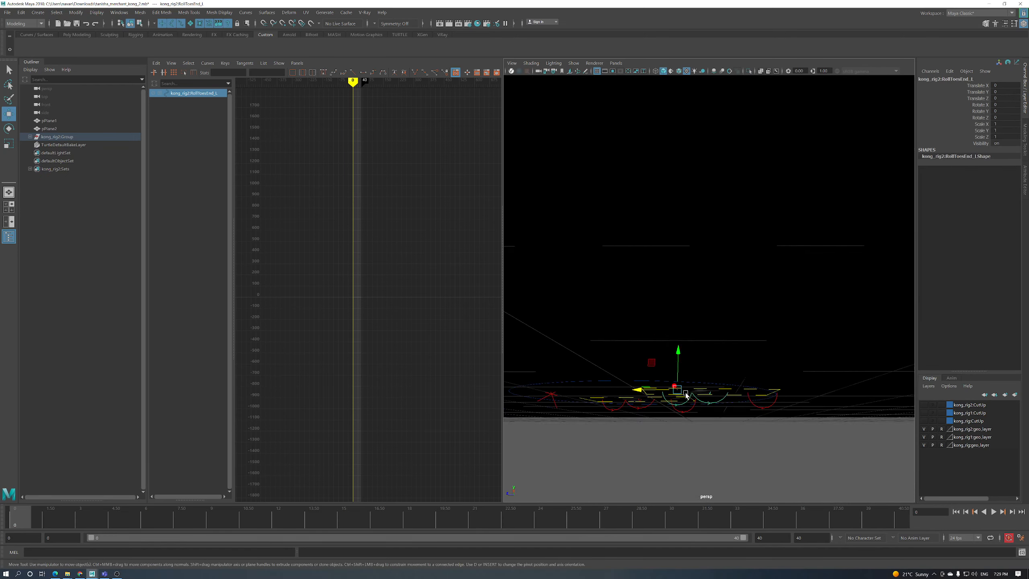
pyautogui.keyDown('alt'); pyautogui.moveTo(681, 433); pyautogui.dragTo(703, 409); pyautogui.keyUp('alt')
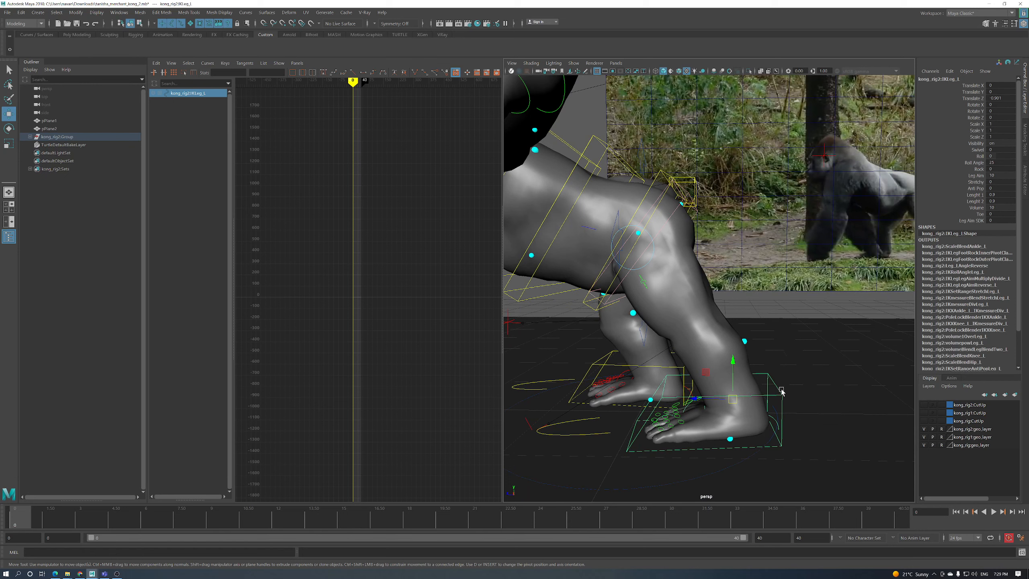
# Try raising the left leg IK control's Roll attribute to 10 to lift the heel
pyautogui.click(980, 157)
pyautogui.moveTo(721, 286)
pyautogui.mouseDown(button='middle')
pyautogui.moveTo(752, 287)
pyautogui.moveTo(737, 283)
pyautogui.mouseUp(button='middle')
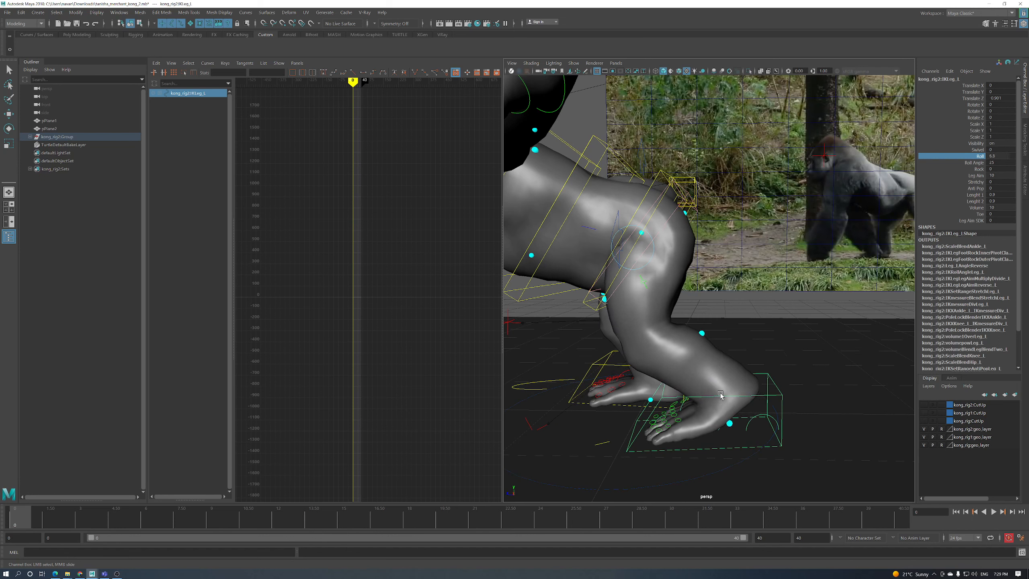
pyautogui.hotkey('ctrl', 'z')
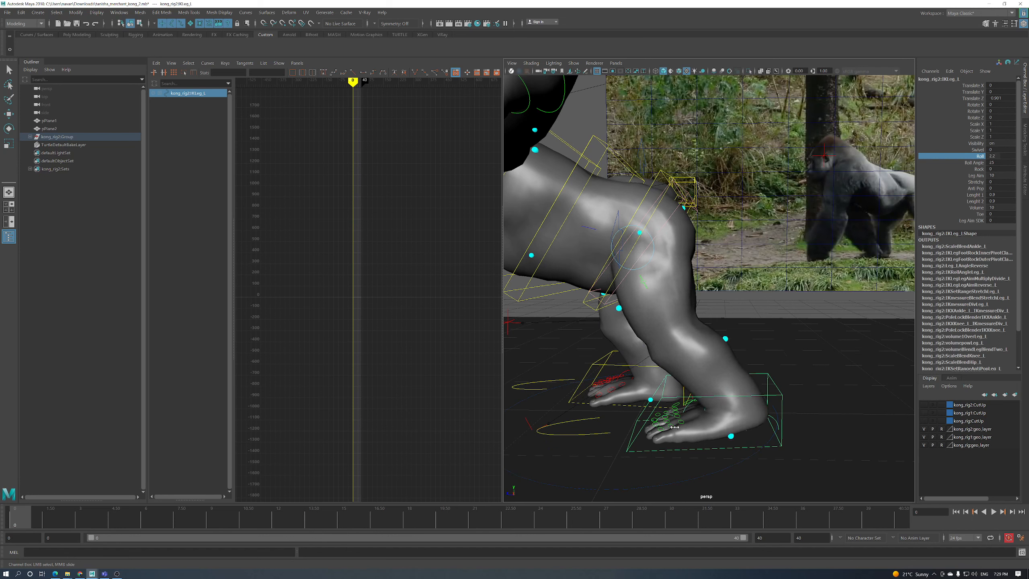
pyautogui.moveTo(681, 428); pyautogui.dragTo(685, 428, button='middle')
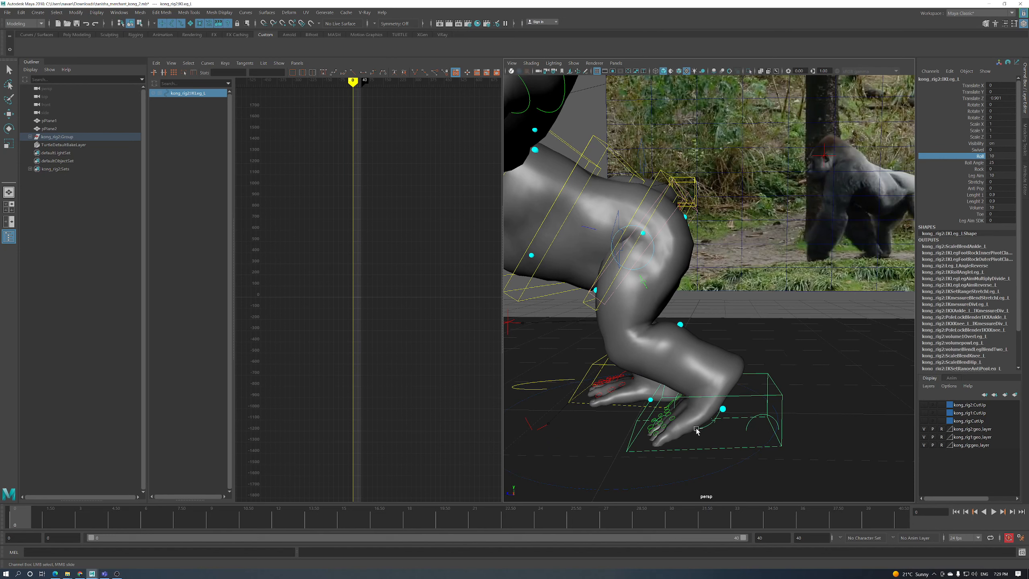
pyautogui.moveTo(697, 430); pyautogui.dragTo(682, 403, button='middle')
# Try rotating the left foot's RollToesEnd control to about 41.8 in Rotate X
pyautogui.click(682, 397)
pyautogui.press('w')
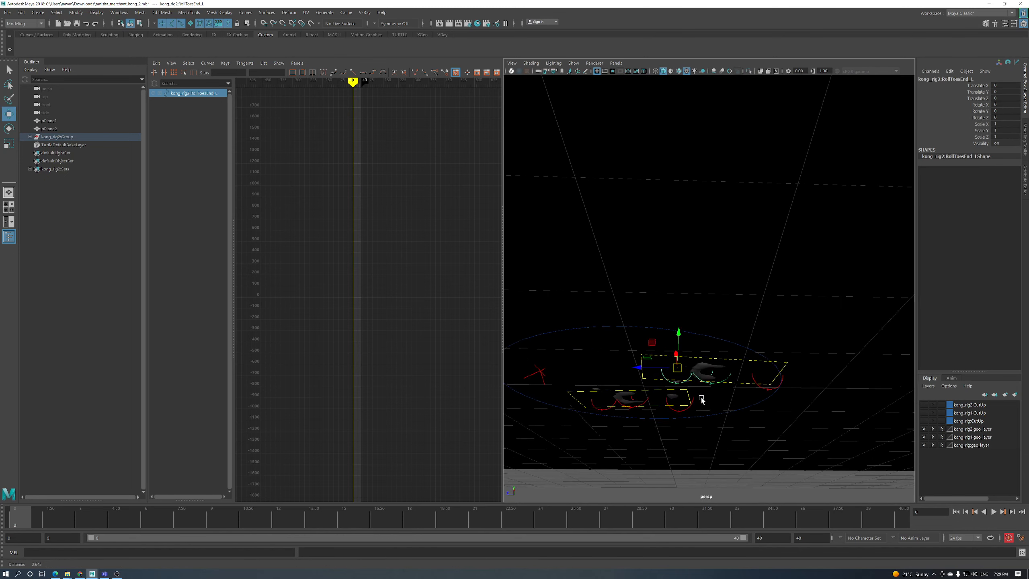
pyautogui.press('e')
pyautogui.moveTo(688, 401); pyautogui.dragTo(710, 390)
pyautogui.hotkey('ctrl', 'z')
pyautogui.press('w')
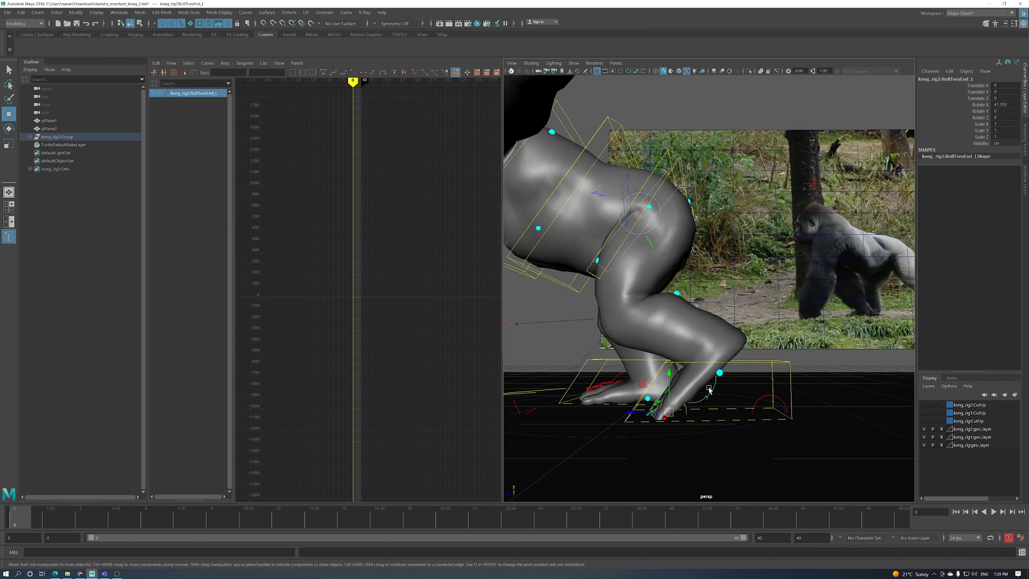
# Try another foot roll rotation on the left foot, and undo all the trial heel-lift changes
pyautogui.press('e')
pyautogui.click(695, 360)
pyautogui.moveTo(691, 342); pyautogui.dragTo(669, 342)
pyautogui.hotkey('ctrl', 'z')
pyautogui.hotkey('ctrl', 'z')
pyautogui.hotkey('ctrl', 'z')
pyautogui.keyDown('alt'); pyautogui.moveTo(724, 392); pyautogui.dragTo(669, 413); pyautogui.keyUp('alt')
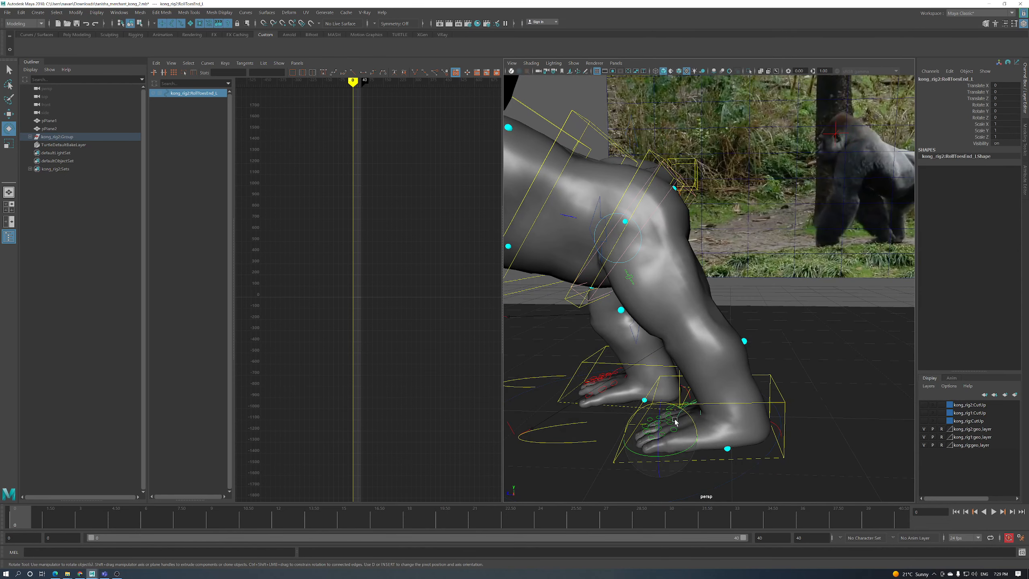
# Test the Roll and Rock attributes of the left leg's IK control, leaving both at 0
pyautogui.click(785, 403)
pyautogui.keyDown('alt'); pyautogui.moveTo(640, 412); pyautogui.dragTo(663, 413); pyautogui.keyUp('alt')
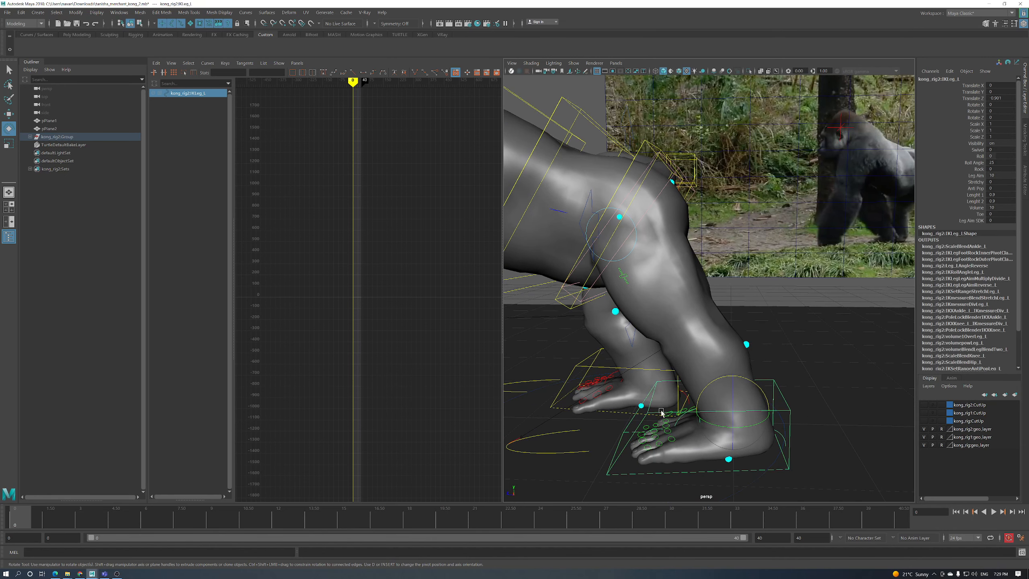
pyautogui.click(980, 156)
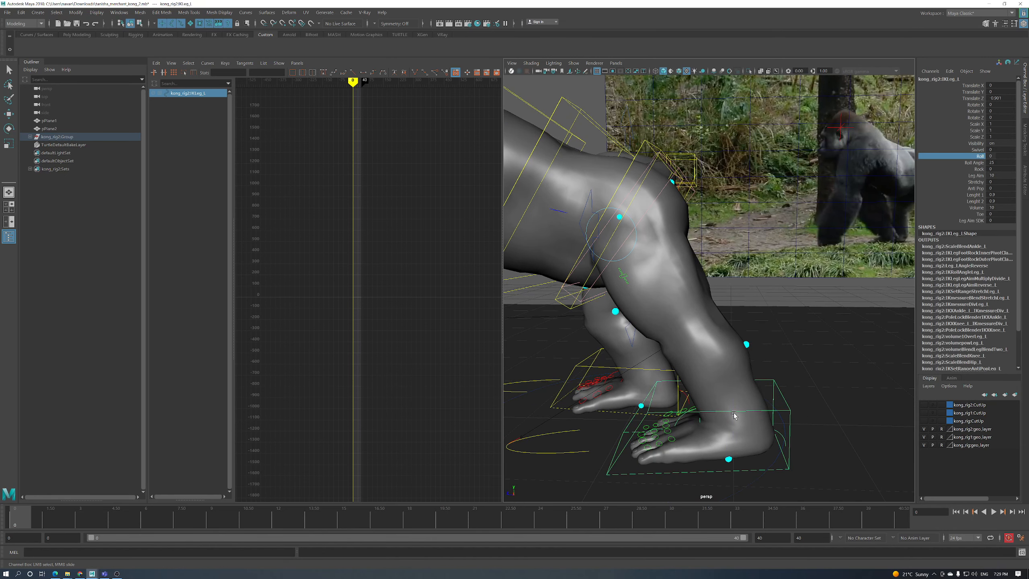
pyautogui.click(980, 170)
pyautogui.keyDown('alt'); pyautogui.moveTo(689, 366); pyautogui.dragTo(713, 351); pyautogui.keyUp('alt')
pyautogui.moveTo(714, 351); pyautogui.dragTo(741, 366, button='middle')
pyautogui.keyDown('alt'); pyautogui.moveTo(741, 366); pyautogui.dragTo(736, 345); pyautogui.keyUp('alt')
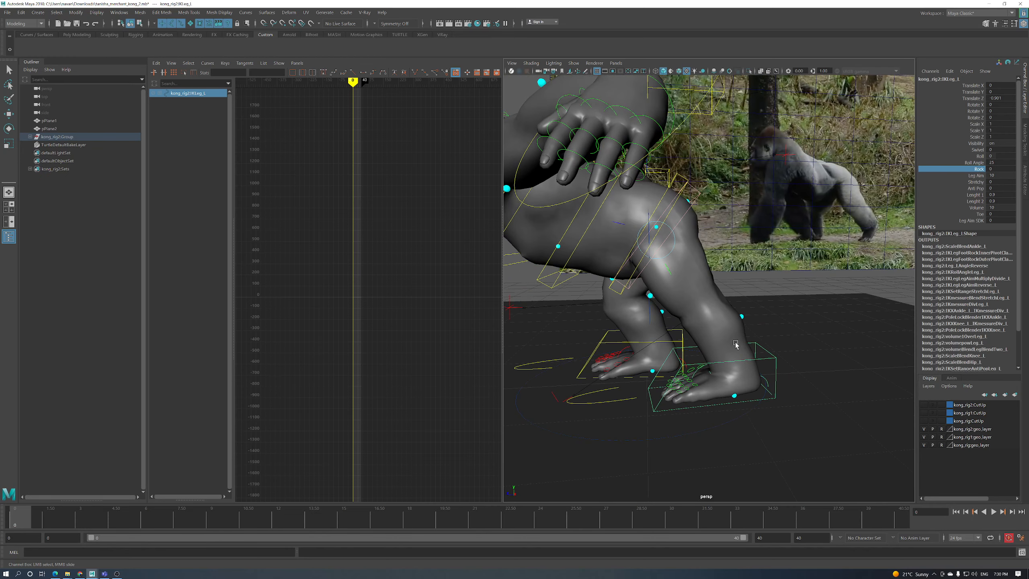
# Try different Swivel values on the left leg's IK control, and undo the changes
pyautogui.click(972, 150)
pyautogui.keyDown('alt'); pyautogui.moveTo(762, 290); pyautogui.dragTo(781, 291); pyautogui.keyUp('alt')
pyautogui.moveTo(781, 290); pyautogui.dragTo(748, 293, button='middle')
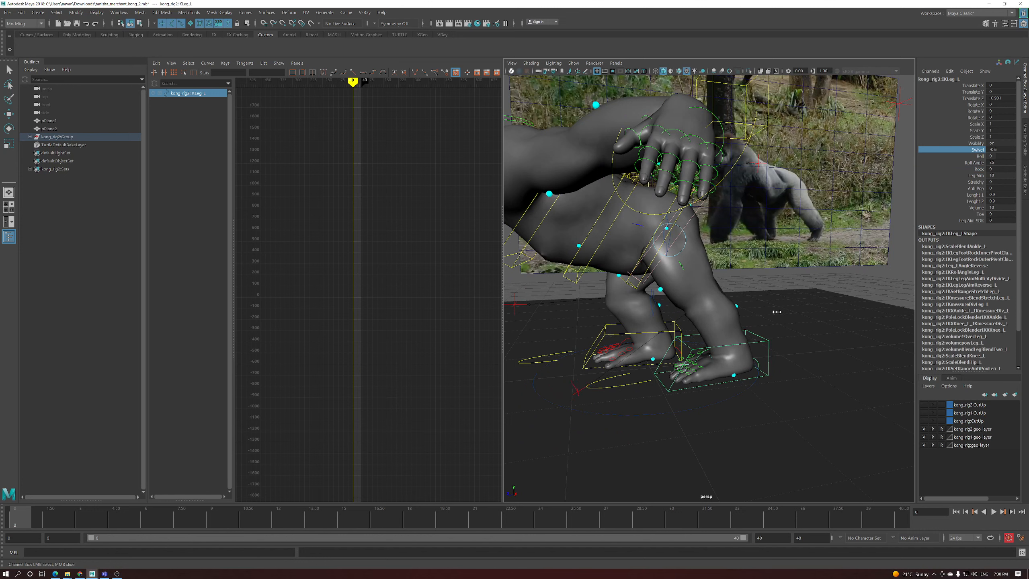
pyautogui.hotkey('ctrl', 'z')
pyautogui.click(574, 384)
pyautogui.hotkey('ctrl', 'z')
pyautogui.press('e')
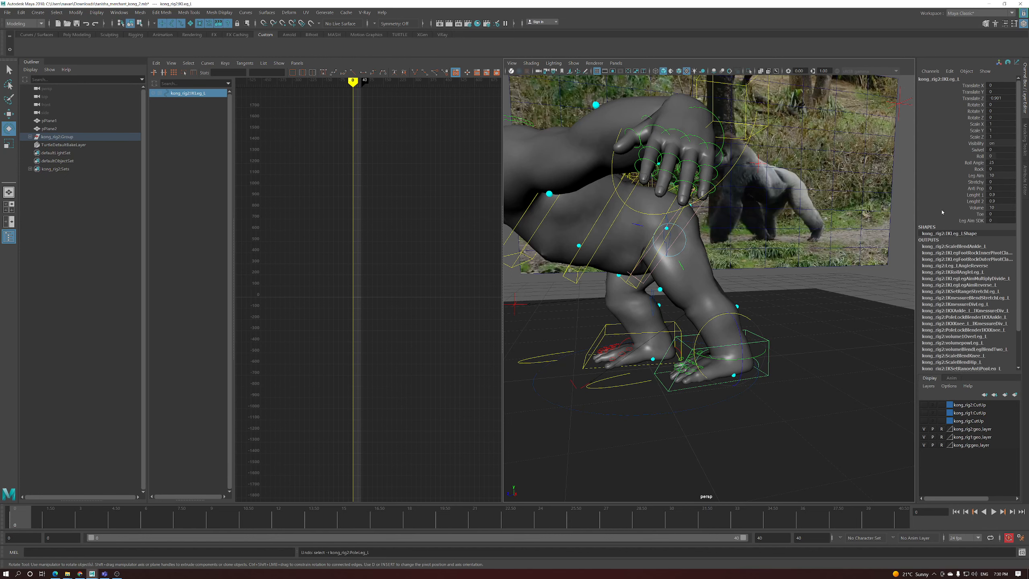
pyautogui.click(989, 149)
pyautogui.moveTo(762, 288); pyautogui.dragTo(792, 287, button='middle')
pyautogui.hotkey('ctrl', 'z')
pyautogui.scroll(-6, 782, 306)
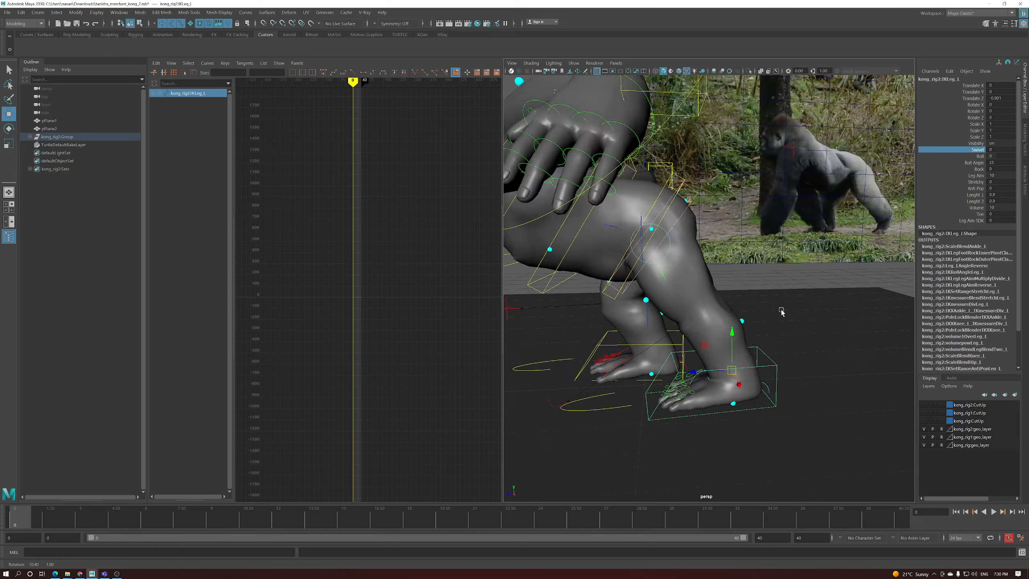
# Rotate the left foot's RollToesEnd control to about 27.7 in Rotate X to raise the foot onto its toes
pyautogui.press('w')
pyautogui.keyDown('alt'); pyautogui.moveTo(624, 324); pyautogui.dragTo(721, 245); pyautogui.keyUp('alt')
pyautogui.scroll(8, 720, 244)
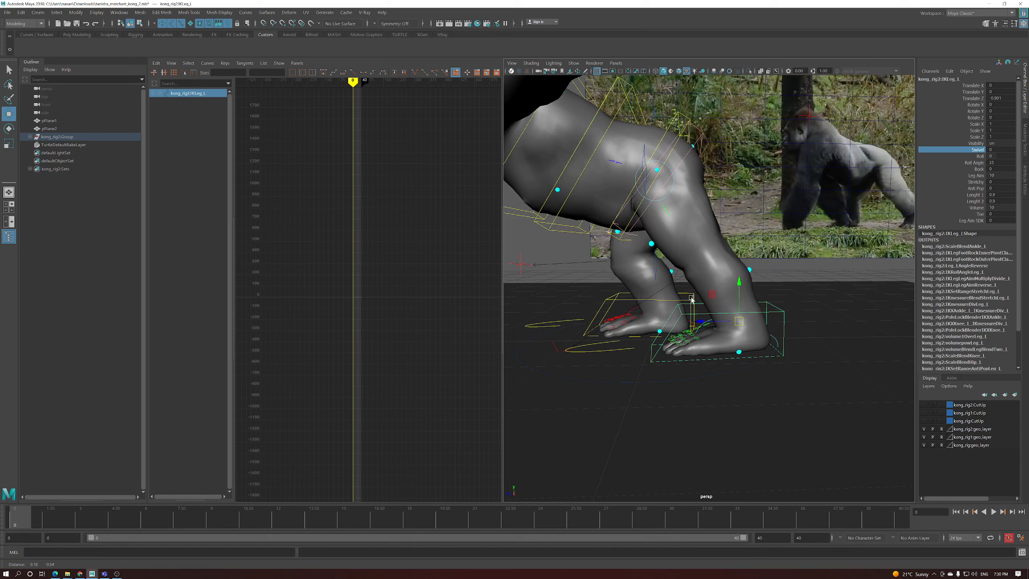
pyautogui.click(683, 340)
pyautogui.scroll(-5, 687, 335)
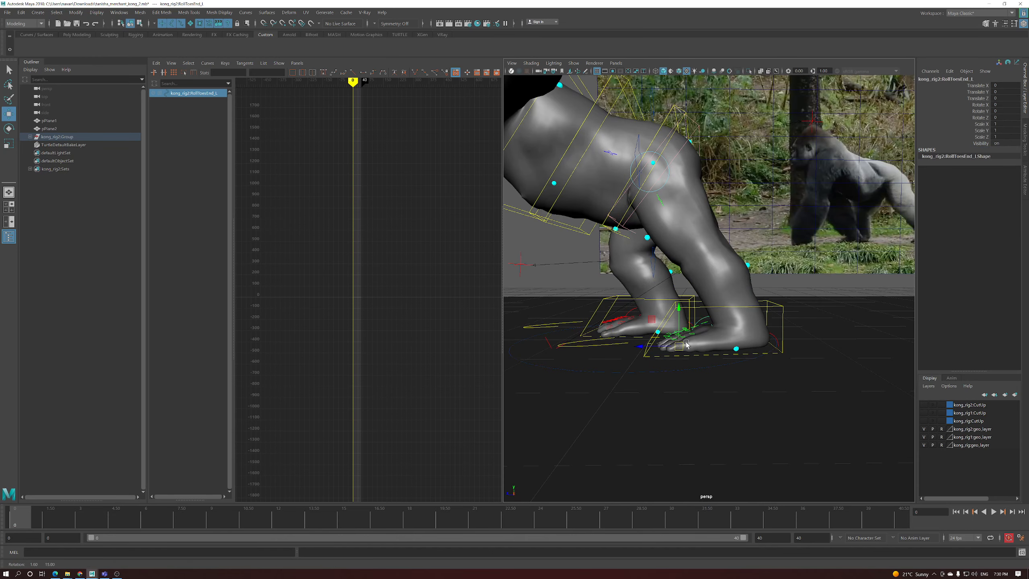
pyautogui.press('e')
pyautogui.moveTo(704, 322); pyautogui.dragTo(690, 310)
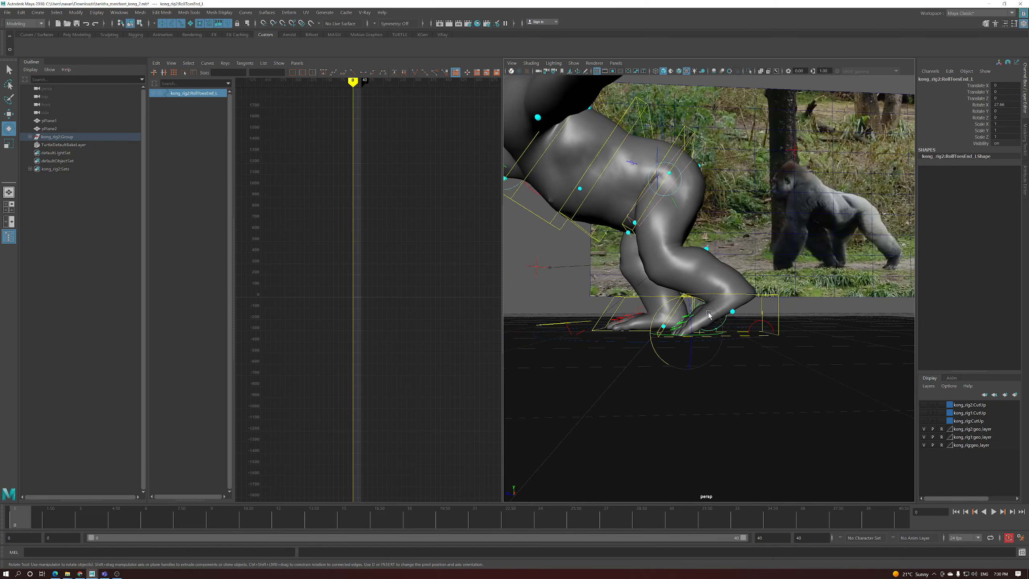
# Rotate the left foot's RollToes control to about 15.7 in Rotate X to lift the heel further
pyautogui.scroll(2, 693, 322)
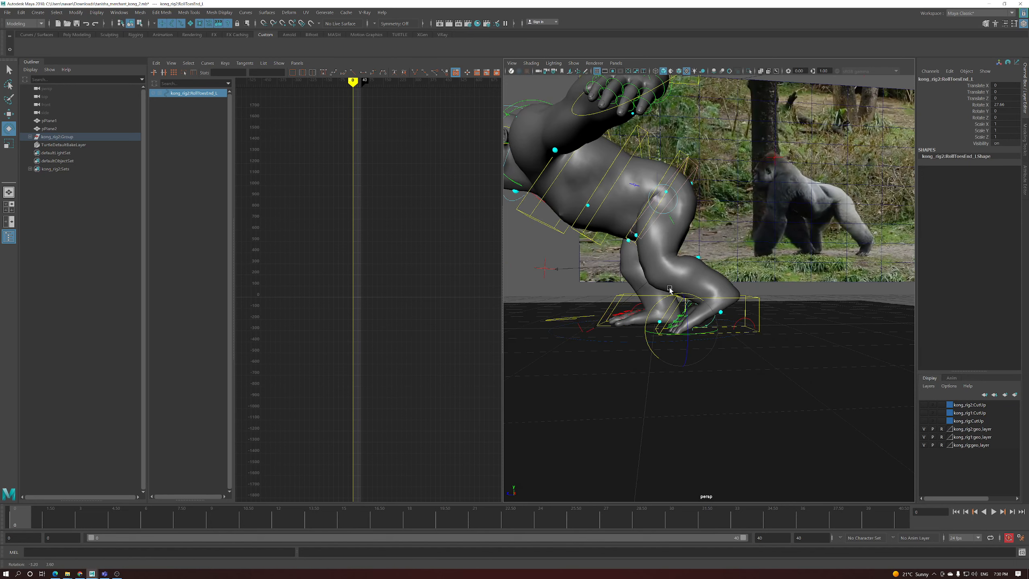
pyautogui.press('w')
pyautogui.click(710, 329)
pyautogui.press('e')
pyautogui.moveTo(689, 279); pyautogui.dragTo(691, 283)
# Move the left leg's IK foot control farther back to about -1.6 in Translate Z
pyautogui.press('w')
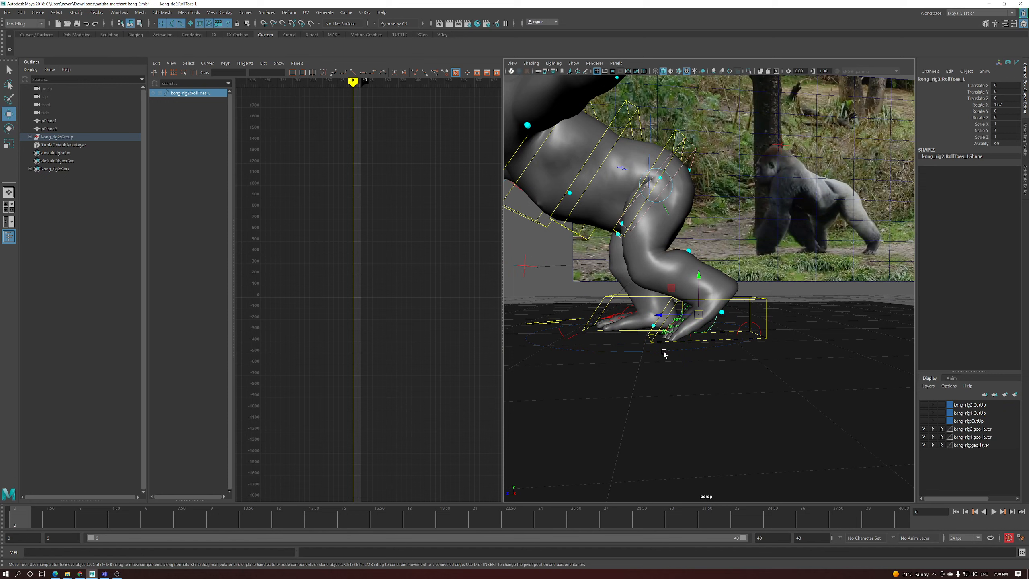
pyautogui.click(655, 339)
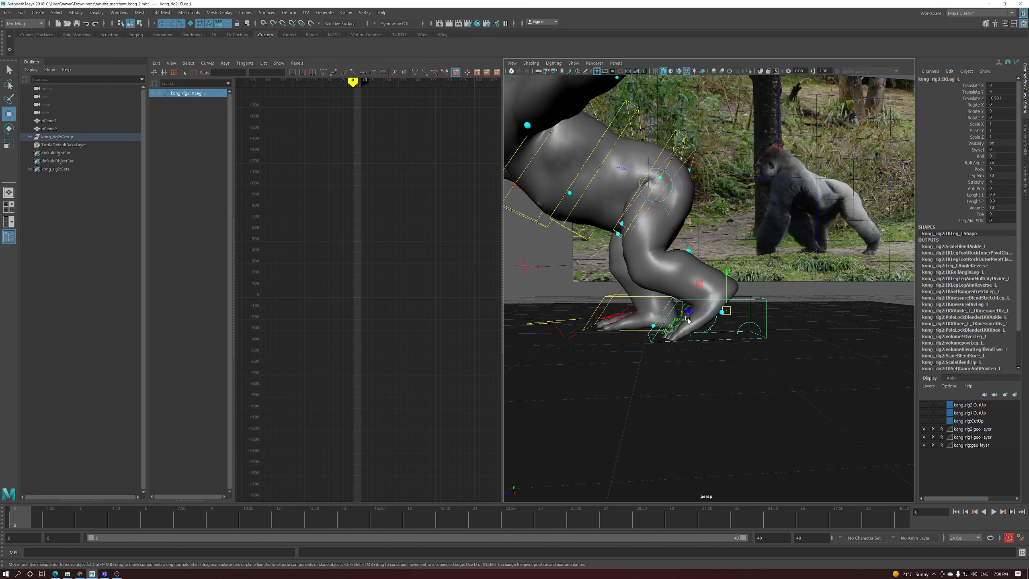
pyautogui.moveTo(689, 314); pyautogui.dragTo(731, 324)
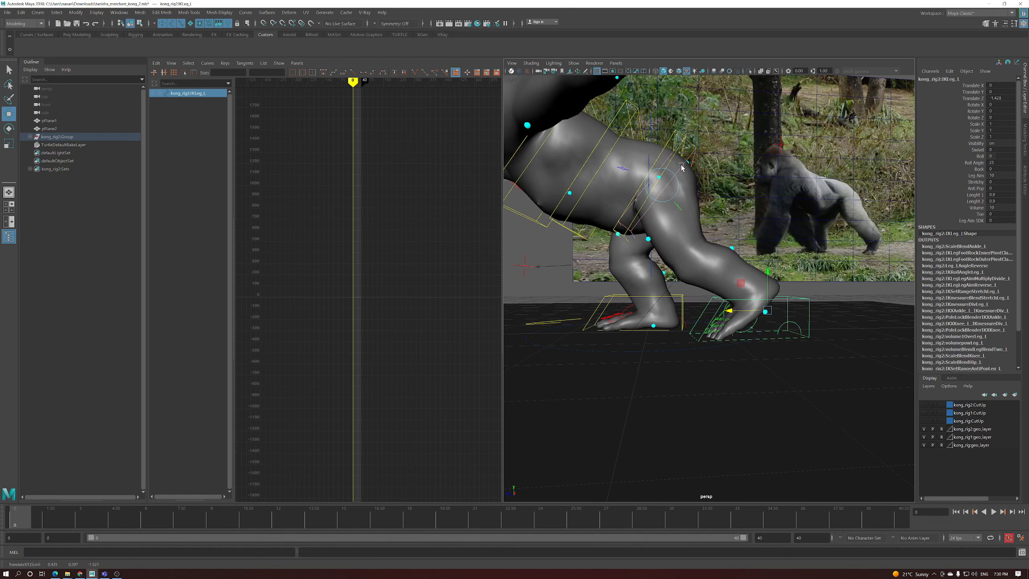
# Try rotating the pelvis and lower spine controls at the hips, and undo the rotations
pyautogui.press('e')
pyautogui.click(683, 186)
pyautogui.moveTo(683, 199); pyautogui.dragTo(669, 227)
pyautogui.hotkey('ctrl', 'z')
pyautogui.keyDown('alt'); pyautogui.moveTo(668, 227); pyautogui.dragTo(663, 229, button='right'); pyautogui.keyUp('alt')
pyautogui.click(675, 160)
pyautogui.keyDown('alt'); pyautogui.moveTo(675, 160); pyautogui.dragTo(664, 229); pyautogui.keyUp('alt')
pyautogui.hotkey('ctrl', 'z')
pyautogui.keyDown('alt'); pyautogui.moveTo(665, 211); pyautogui.dragTo(665, 332); pyautogui.keyUp('alt')
pyautogui.click(681, 283)
pyautogui.hotkey('ctrl', 'z')
pyautogui.click(688, 239)
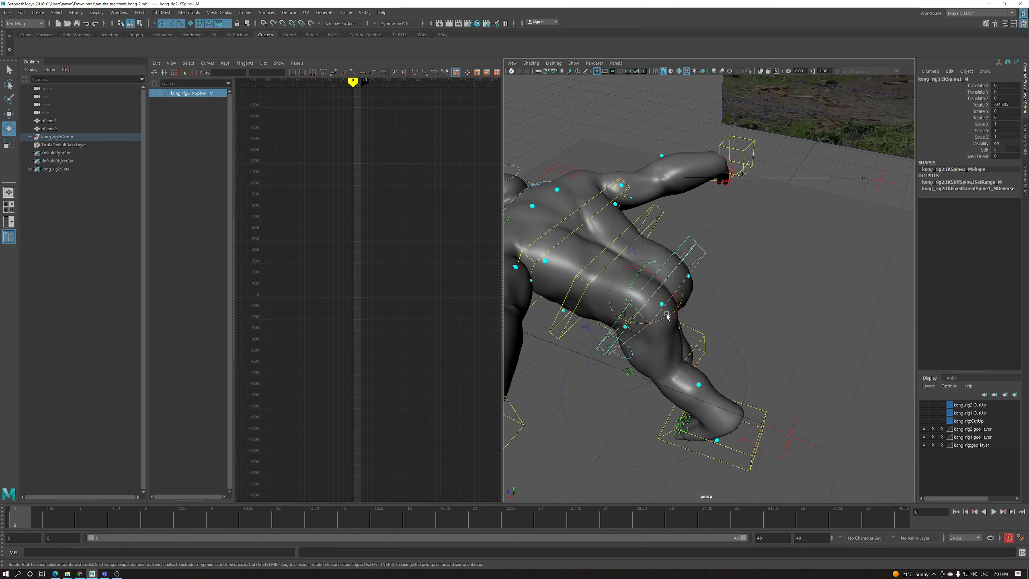
# Try rotating the FK pelvis control in Rotate X and Rotate Z, and undo the rotations
pyautogui.keyDown('alt'); pyautogui.moveTo(667, 317); pyautogui.dragTo(691, 277); pyautogui.keyUp('alt')
pyautogui.click(717, 222)
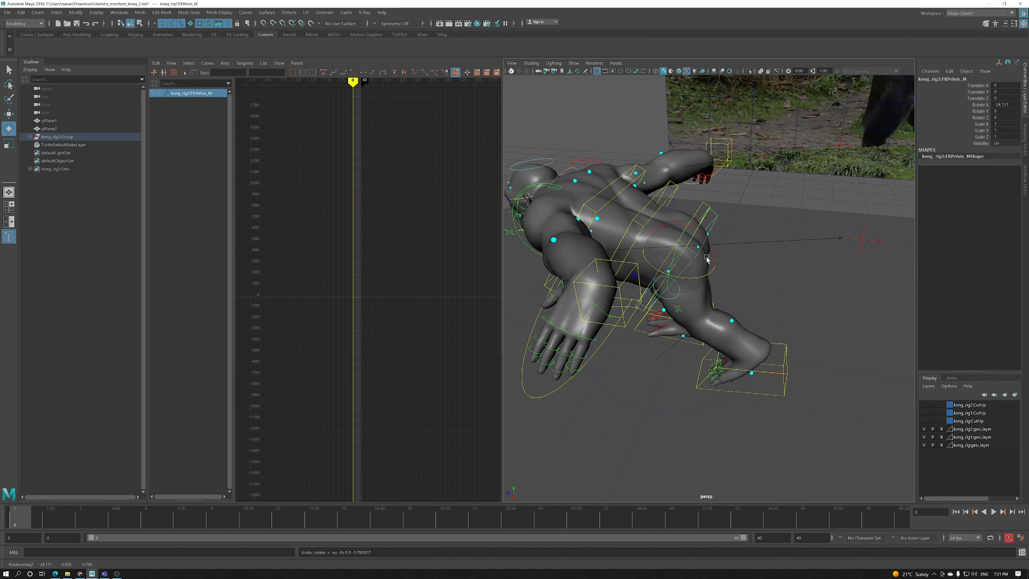
pyautogui.moveTo(701, 265); pyautogui.dragTo(704, 251)
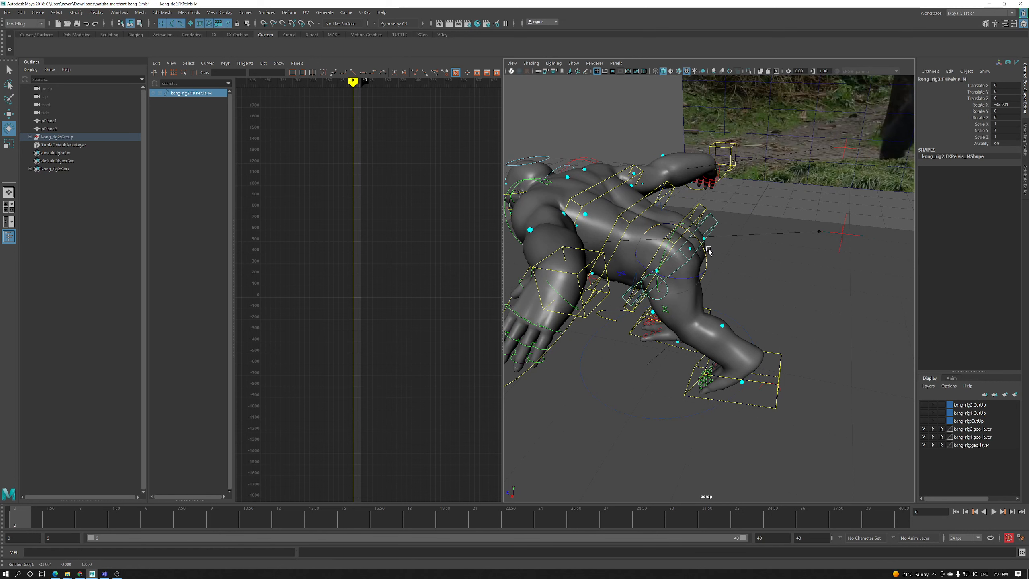
pyautogui.moveTo(708, 250); pyautogui.dragTo(688, 248)
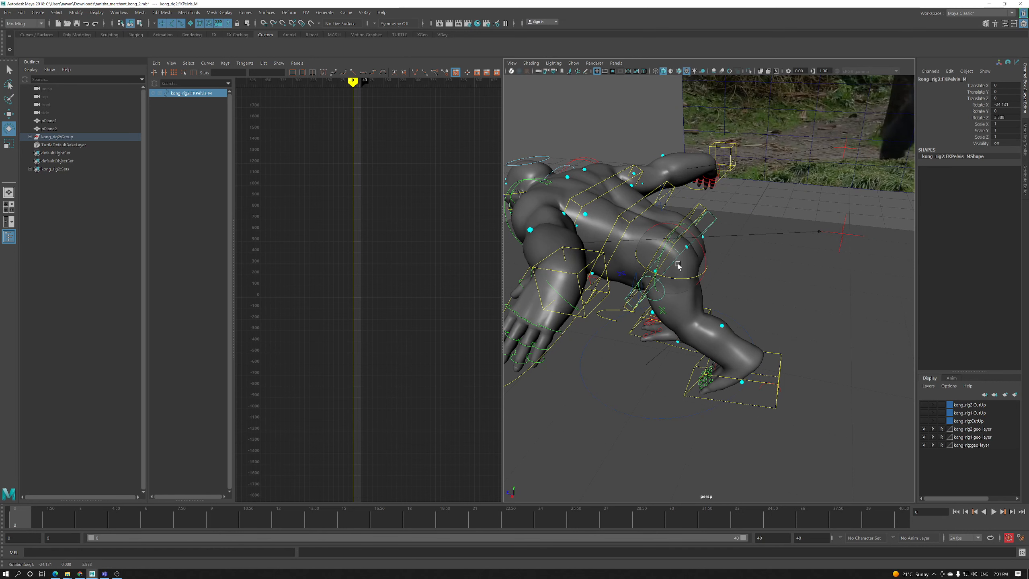
pyautogui.hotkey('ctrl', 'z')
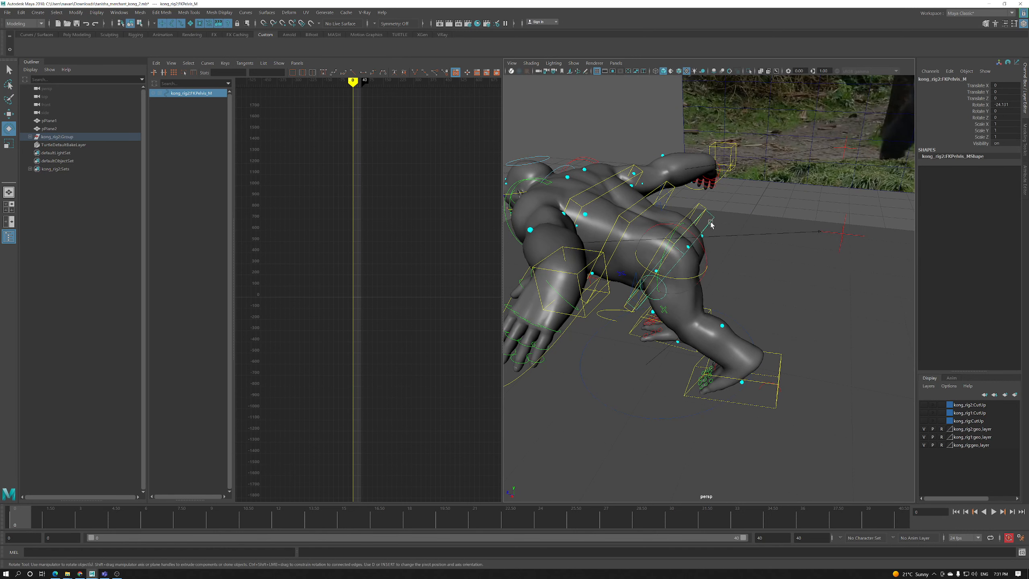
# Compare the pelvis and lower spine controls and the rear legs with the reference gorilla's hips from several angles
pyautogui.click(700, 206)
pyautogui.keyDown('alt'); pyautogui.moveTo(700, 206); pyautogui.dragTo(640, 261); pyautogui.keyUp('alt')
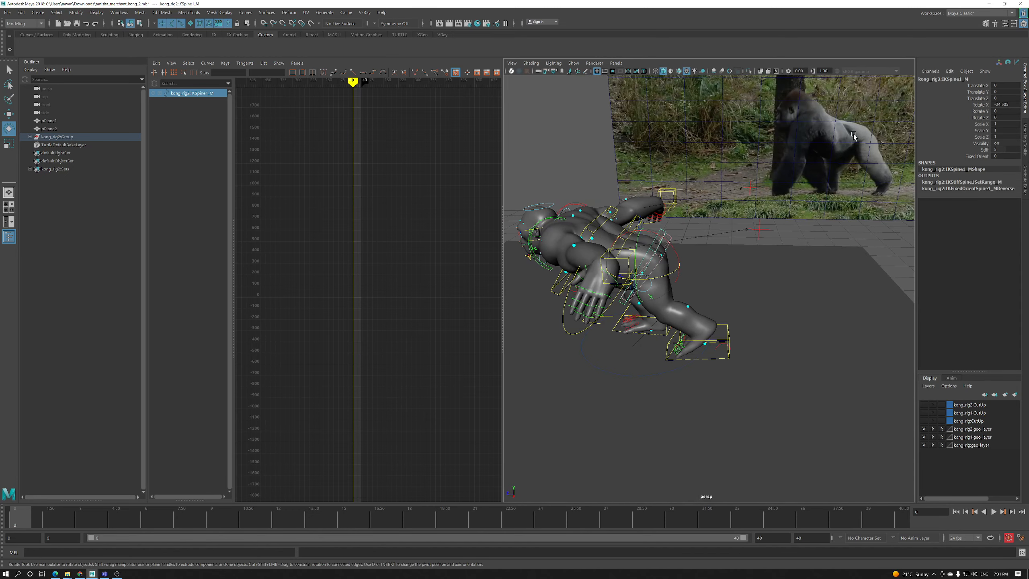
pyautogui.keyDown('alt'); pyautogui.moveTo(866, 138); pyautogui.dragTo(669, 253, button='right'); pyautogui.keyUp('alt')
pyautogui.press('w')
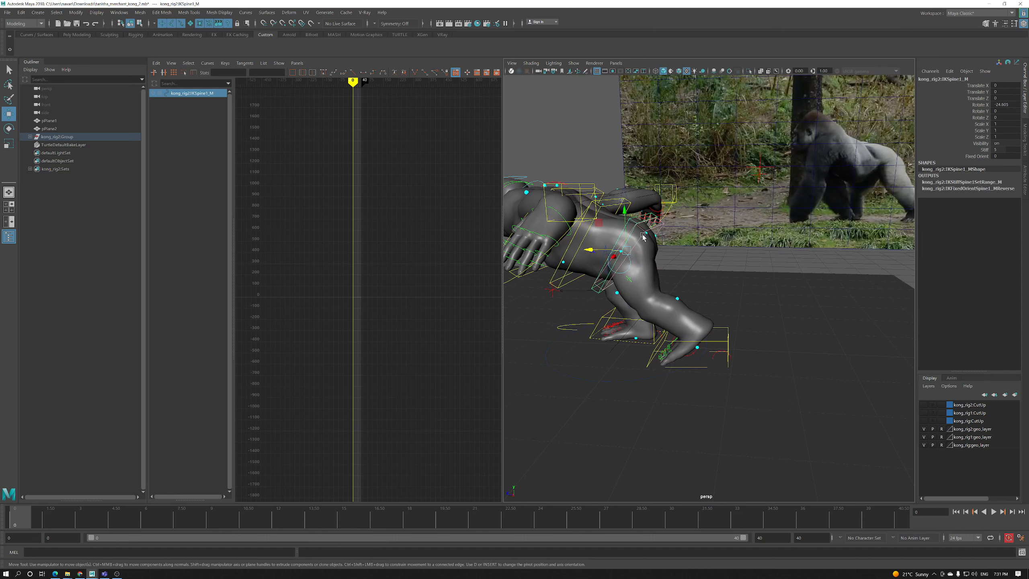
pyautogui.click(641, 238)
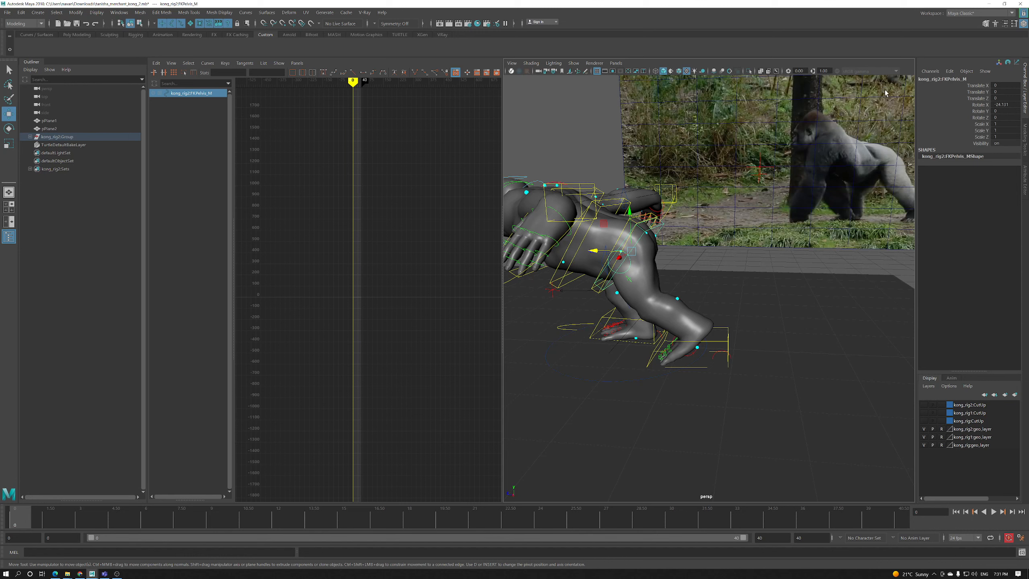
pyautogui.click(637, 219)
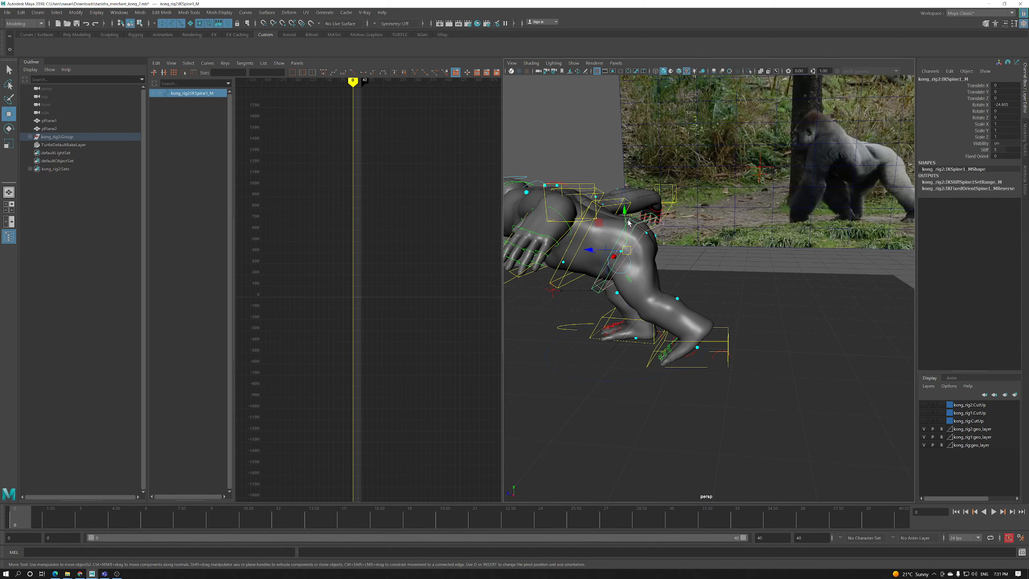
pyautogui.scroll(-4, 653, 281)
pyautogui.keyDown('alt'); pyautogui.moveTo(656, 290); pyautogui.dragTo(659, 286, button='middle'); pyautogui.keyUp('alt')
pyautogui.keyDown('alt'); pyautogui.moveTo(658, 287); pyautogui.dragTo(647, 283); pyautogui.keyUp('alt')
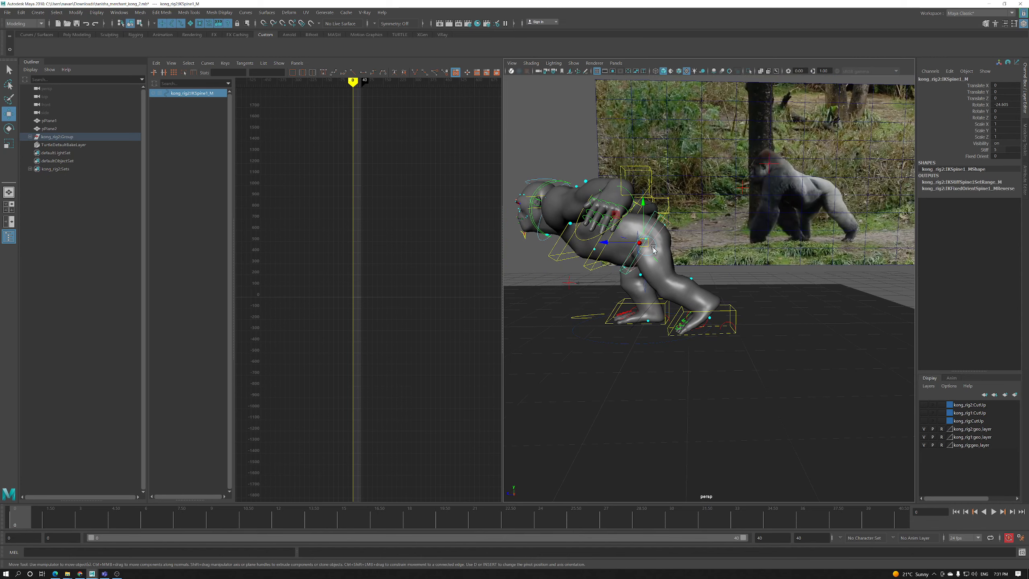
pyautogui.press('e')
pyautogui.scroll(6, 653, 284)
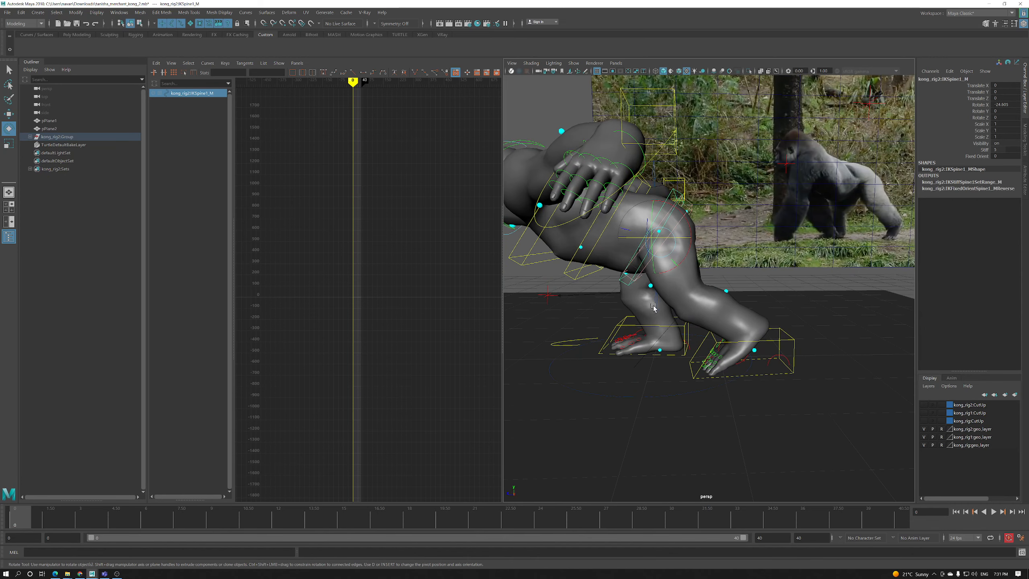
pyautogui.scroll(2, 654, 308)
pyautogui.moveTo(671, 268)
pyautogui.keyDown('alt'); pyautogui.mouseDown()
pyautogui.moveTo(677, 245)
pyautogui.moveTo(685, 271)
pyautogui.mouseUp(); pyautogui.keyUp('alt')
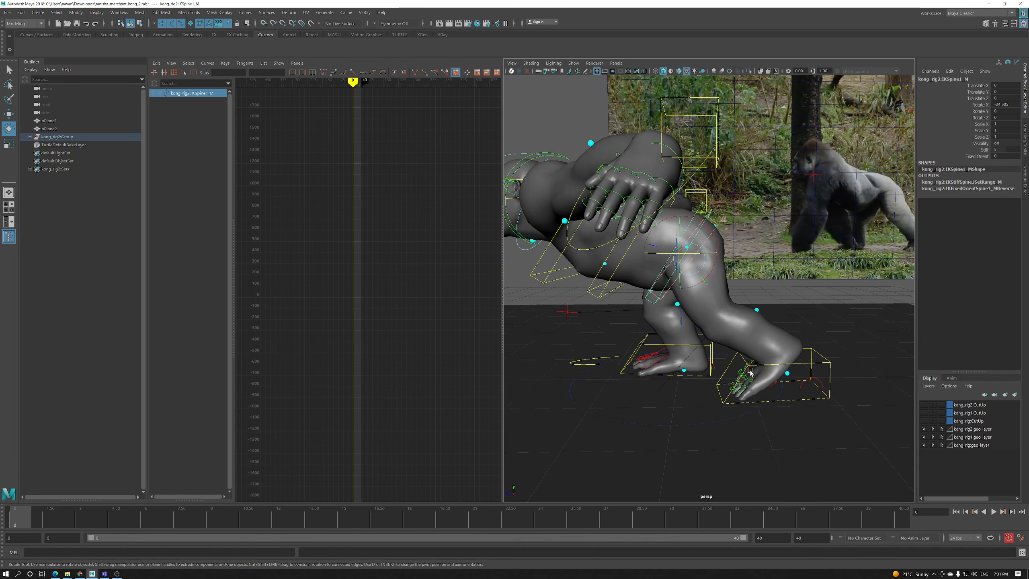
pyautogui.keyDown('alt'); pyautogui.moveTo(706, 333); pyautogui.dragTo(813, 255); pyautogui.keyUp('alt')
pyautogui.scroll(1, 700, 318)
pyautogui.scroll(-1, 701, 319)
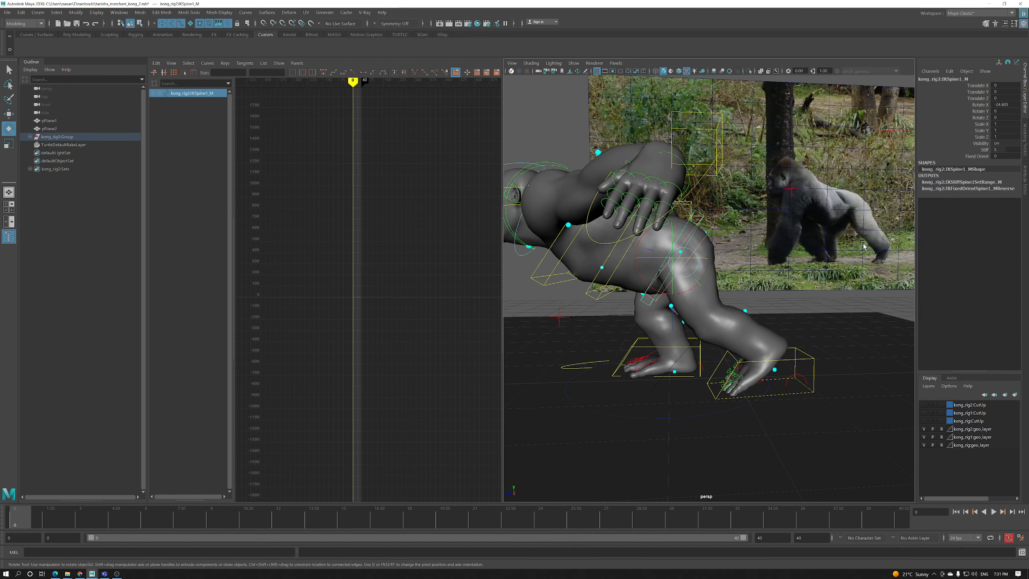
pyautogui.click(72, 526)
pyautogui.moveTo(72, 526); pyautogui.dragTo(8, 530)
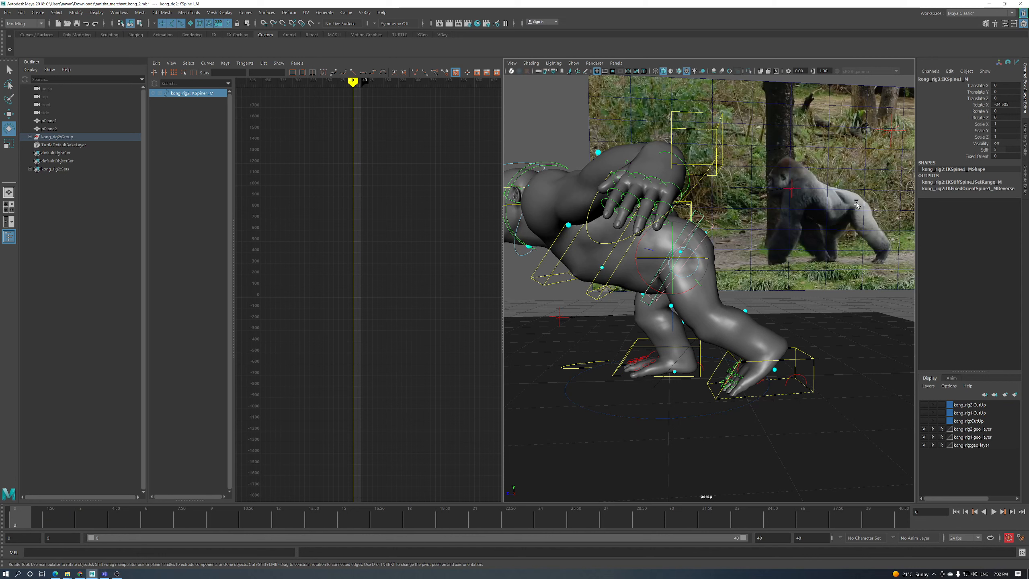
# Try rotating the lower IK spine control at the hips in Rotate Y, and undo the rotations
pyautogui.moveTo(671, 266); pyautogui.dragTo(672, 264)
pyautogui.hotkey('ctrl', 'z')
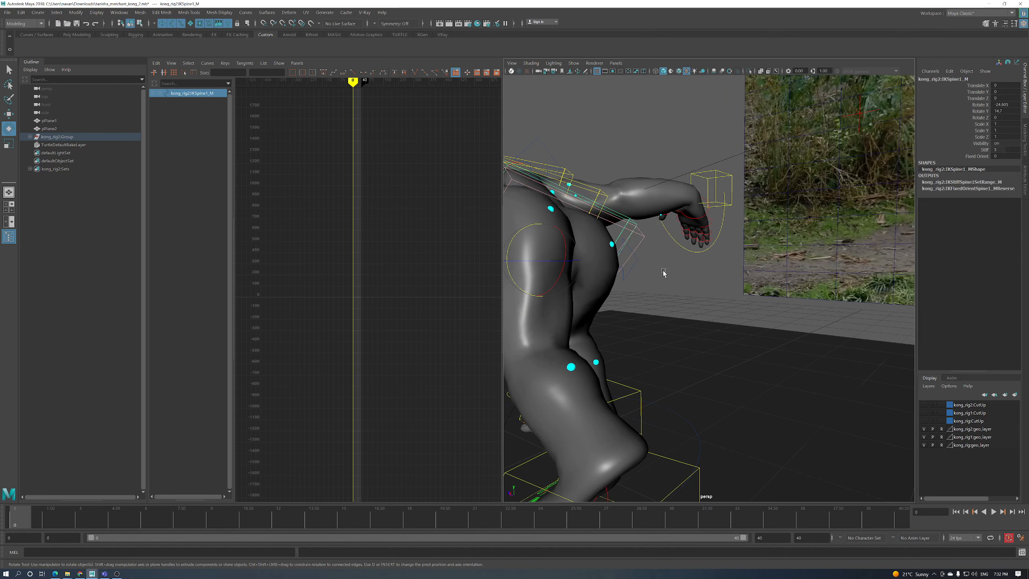
pyautogui.moveTo(584, 296); pyautogui.dragTo(583, 287)
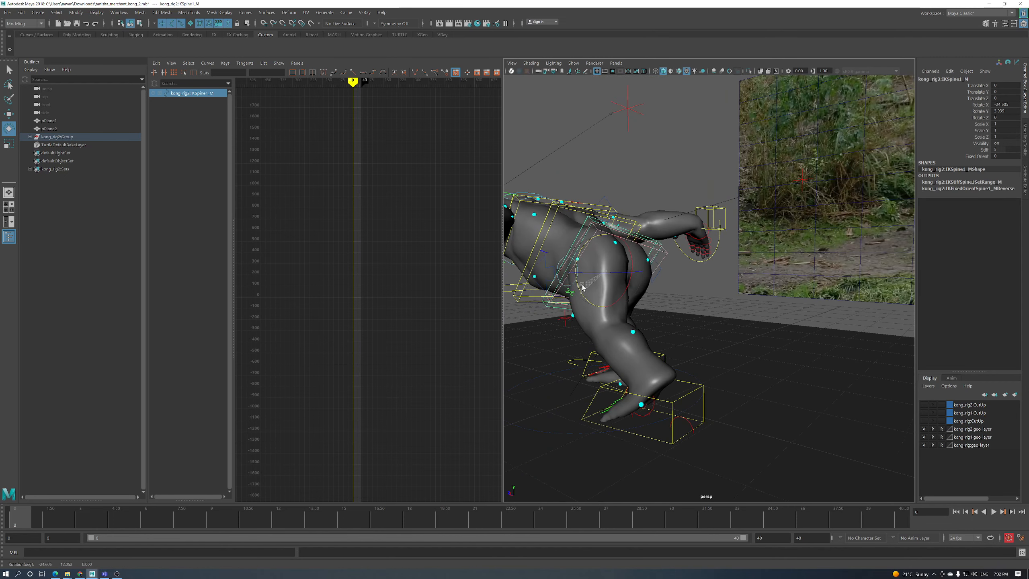
pyautogui.hotkey('ctrl', 'z')
pyautogui.hotkey('ctrl', 'z')
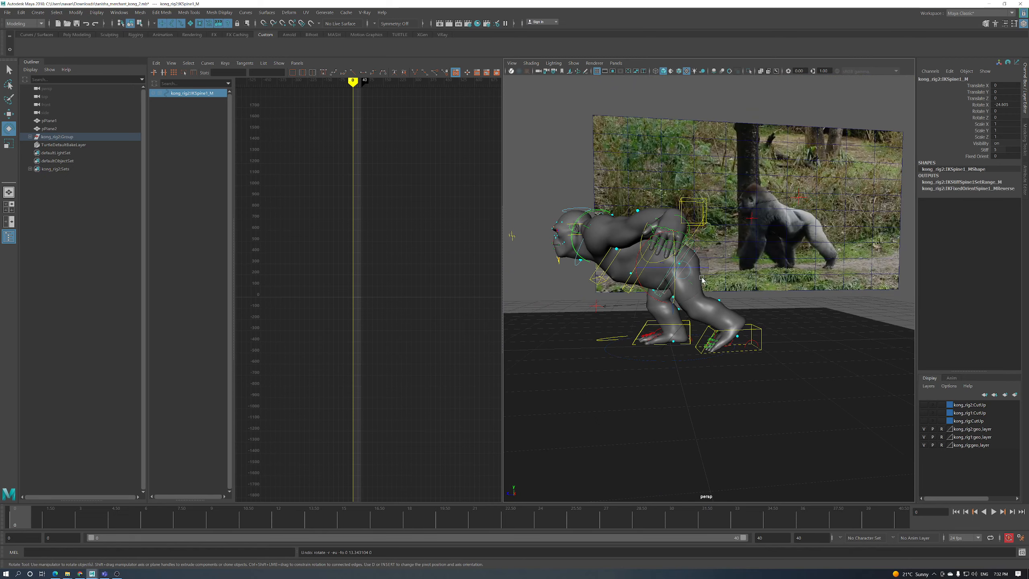
pyautogui.click(672, 292)
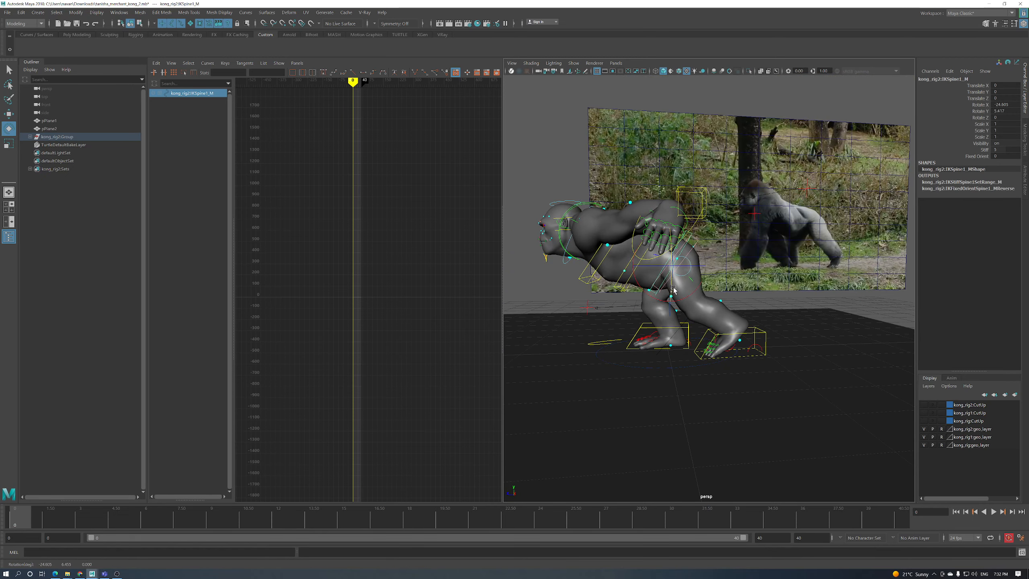
pyautogui.hotkey('ctrl', 'z')
pyautogui.hotkey('ctrl', 'z')
pyautogui.hotkey('ctrl', 'z')
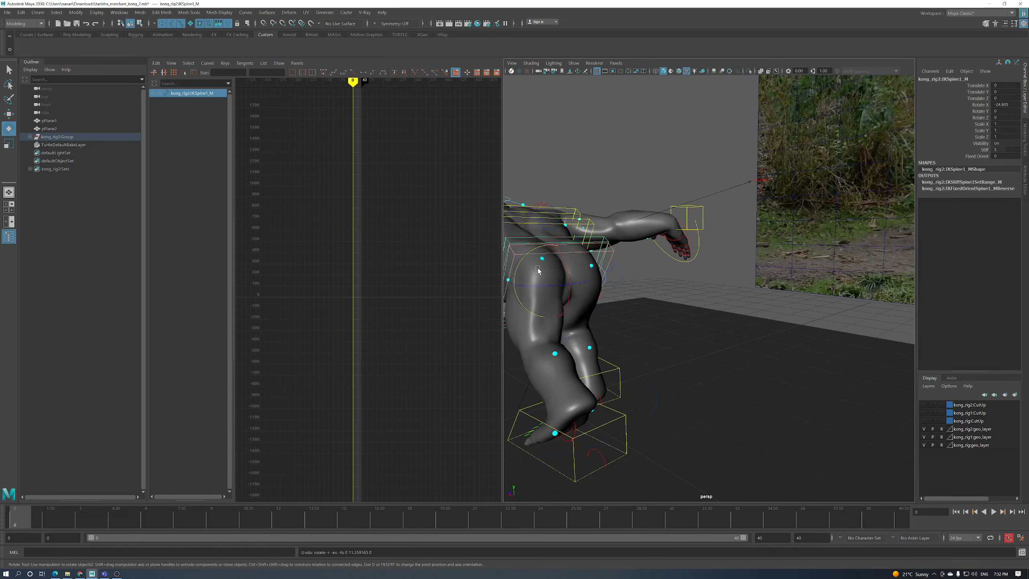
# Rotate the lower IK spine control at the hips to about 8.5 in Rotate Y
pyautogui.moveTo(521, 266); pyautogui.dragTo(533, 263)
pyautogui.scroll(-5, 608, 284)
pyautogui.keyDown('alt'); pyautogui.moveTo(608, 284); pyautogui.dragTo(680, 292); pyautogui.keyUp('alt')
pyautogui.keyDown('alt'); pyautogui.moveTo(681, 292); pyautogui.dragTo(699, 296, button='right'); pyautogui.keyUp('alt')
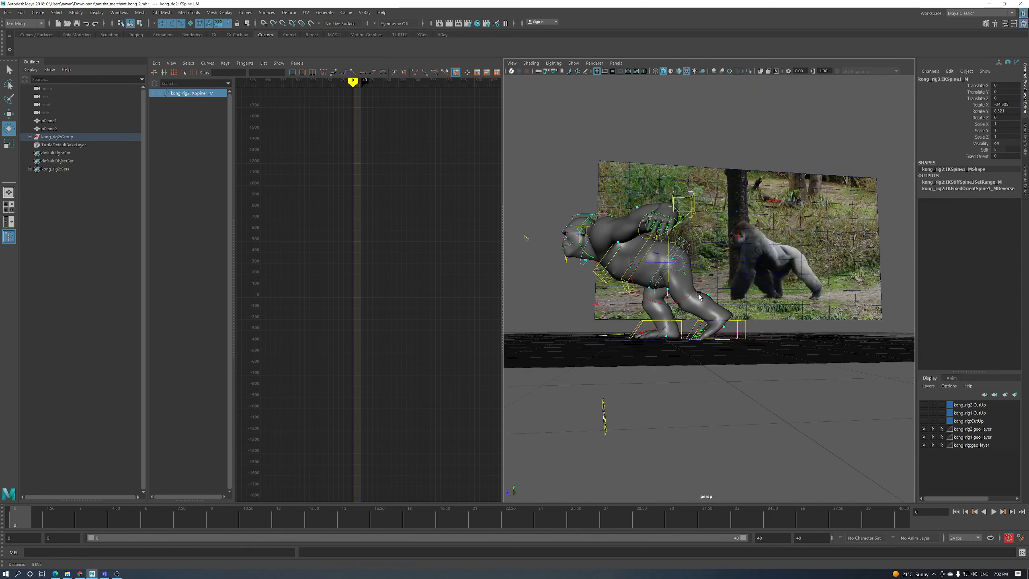
pyautogui.scroll(10, 700, 296)
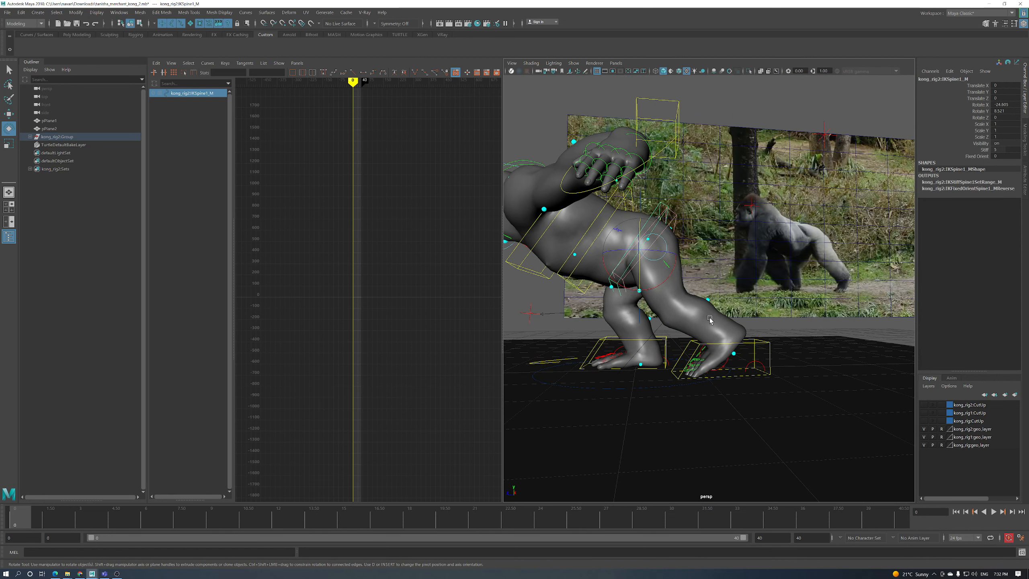
# Rotate the lower IK spine control at the hips to about -12.4 in Rotate Z
pyautogui.moveTo(656, 253); pyautogui.dragTo(663, 256)
pyautogui.keyDown('alt'); pyautogui.moveTo(663, 255); pyautogui.dragTo(643, 341); pyautogui.keyUp('alt')
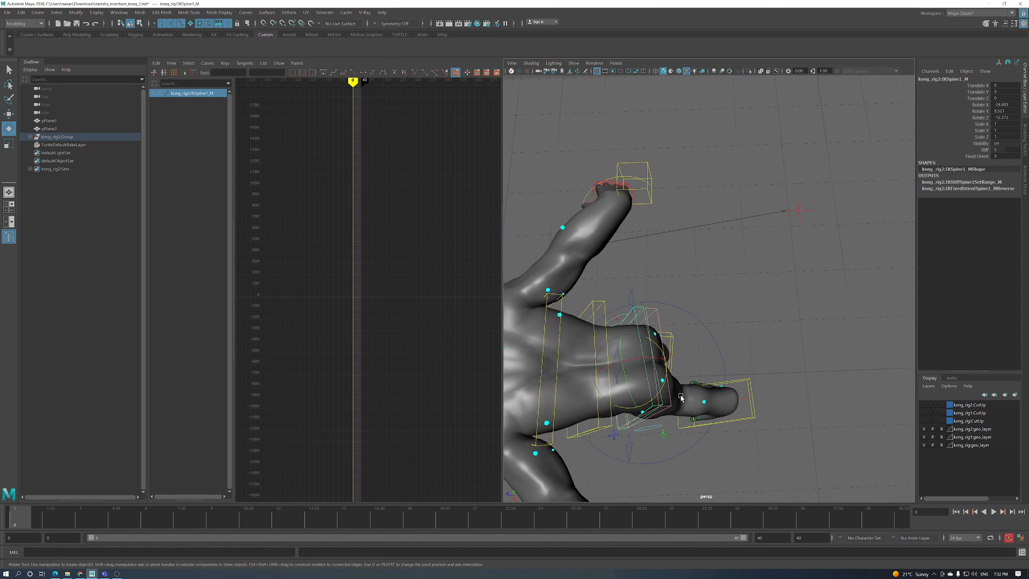
pyautogui.press('[')
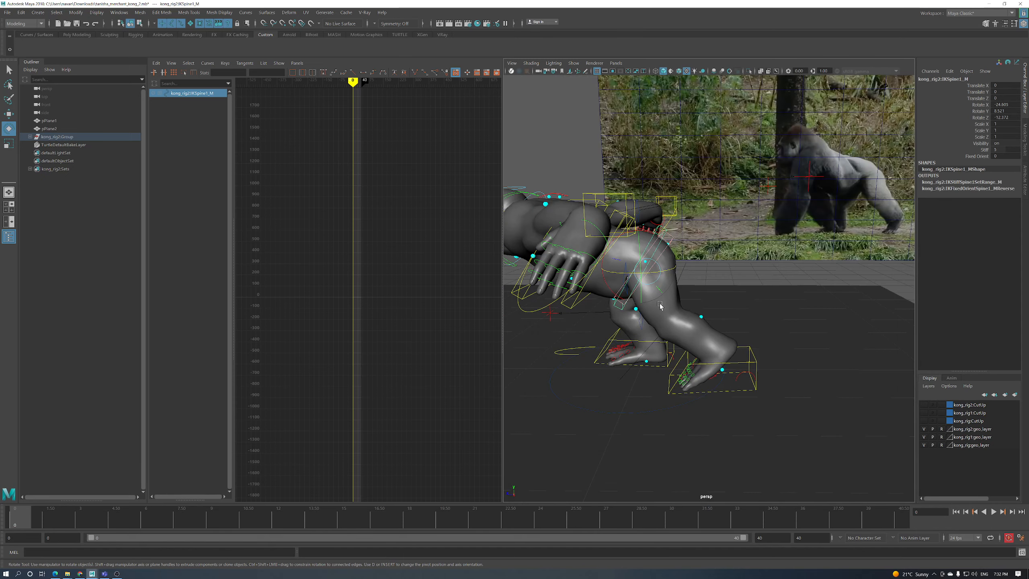
# Move the right leg's IK foot control forward to about 0.55 in Translate Z
pyautogui.keyDown('alt'); pyautogui.moveTo(652, 317); pyautogui.dragTo(609, 337); pyautogui.keyUp('alt')
pyautogui.click(669, 329)
pyautogui.press('w')
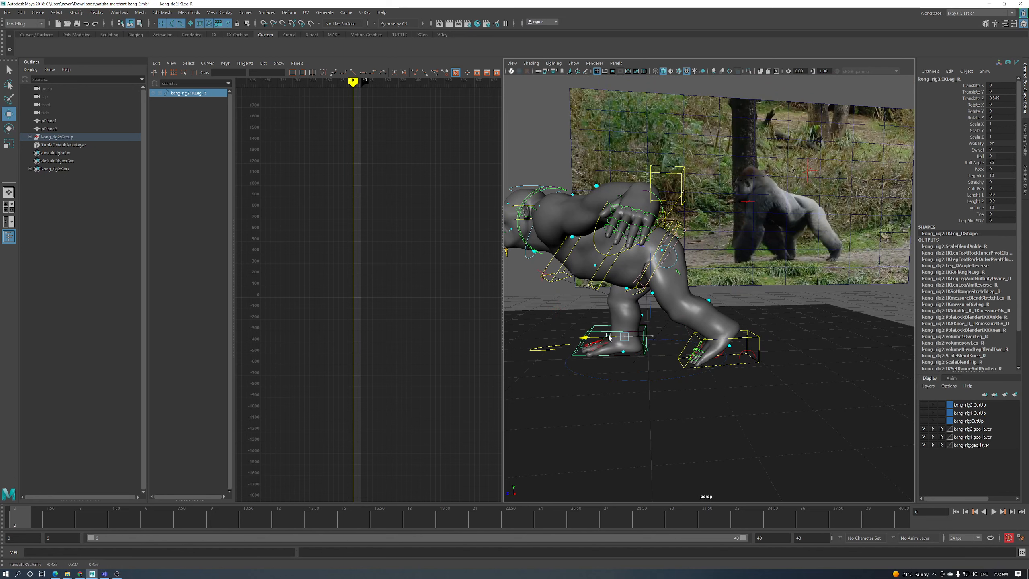
pyautogui.moveTo(635, 299)
pyautogui.keyDown('alt'); pyautogui.mouseDown()
pyautogui.moveTo(654, 252)
pyautogui.moveTo(559, 287)
pyautogui.moveTo(638, 298)
pyautogui.mouseUp(); pyautogui.keyUp('alt')
# Try rotating the lower IK spine control further in Rotate Z, and undo the rotations
pyautogui.click(653, 240)
pyautogui.press('e')
pyautogui.hotkey('ctrl', 'z')
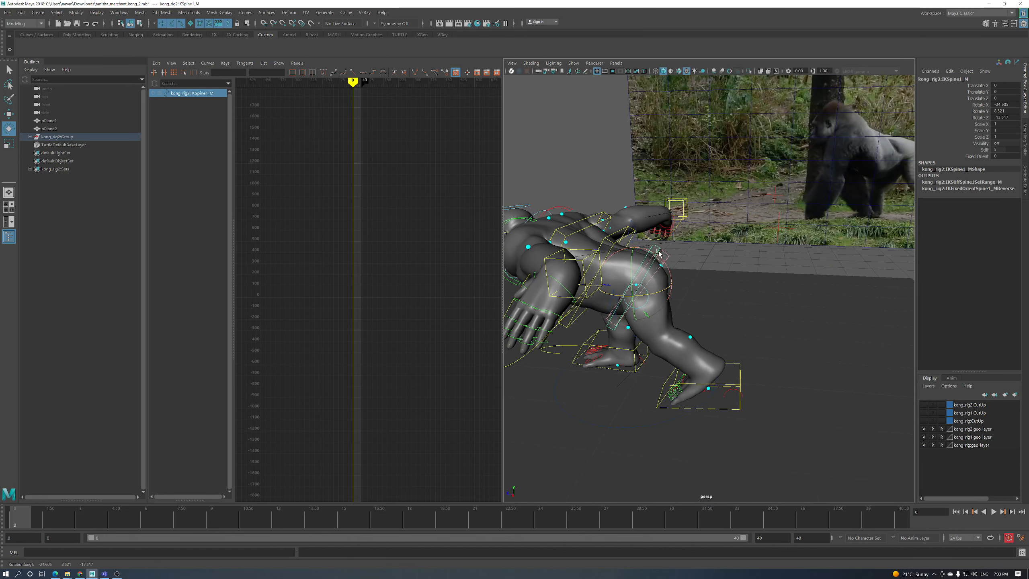
pyautogui.hotkey('ctrl', 'z')
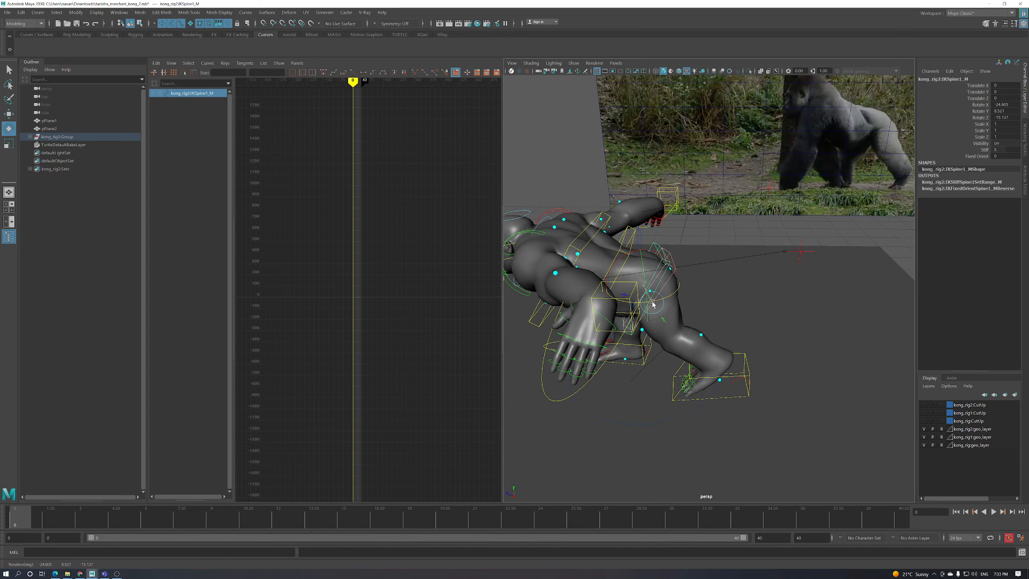
pyautogui.keyDown('alt'); pyautogui.moveTo(668, 315); pyautogui.dragTo(656, 341); pyautogui.keyUp('alt')
pyautogui.scroll(3, 656, 342)
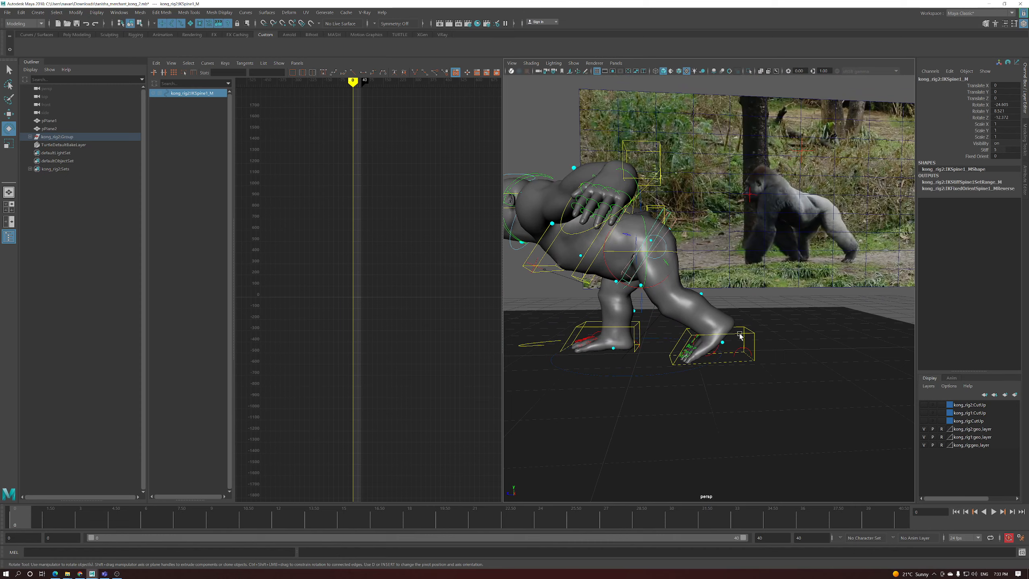
# Turn the left leg's IK foot control to about 10.6 in Rotate Y and set its Swivel to about -4.7
pyautogui.click(737, 339)
pyautogui.keyDown('alt'); pyautogui.moveTo(738, 339); pyautogui.dragTo(714, 337); pyautogui.keyUp('alt')
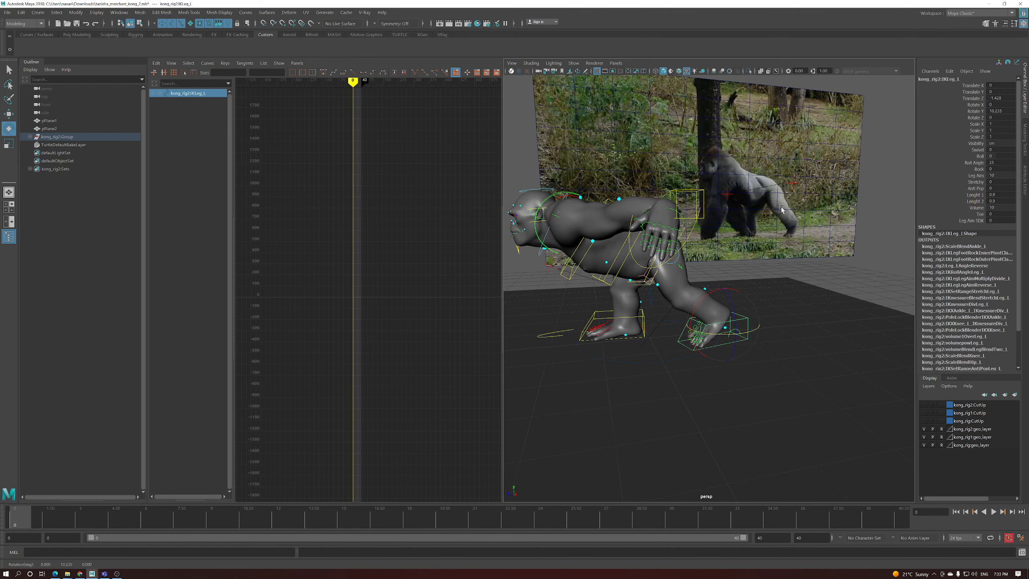
pyautogui.scroll(3, 755, 325)
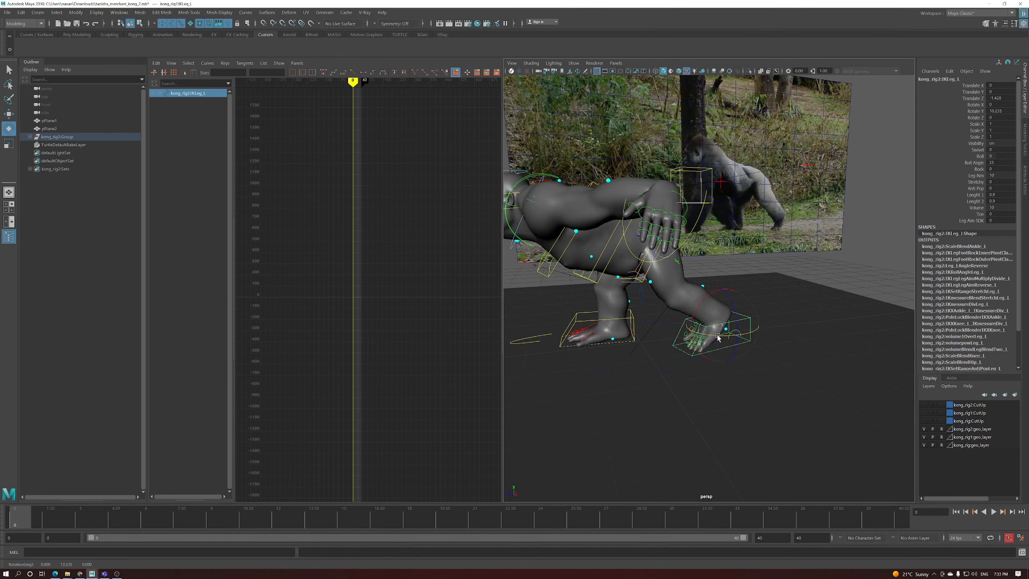
pyautogui.keyDown('alt'); pyautogui.moveTo(718, 337); pyautogui.dragTo(723, 343); pyautogui.keyUp('alt')
pyautogui.keyDown('alt'); pyautogui.moveTo(698, 342); pyautogui.dragTo(709, 296, button='right'); pyautogui.keyUp('alt')
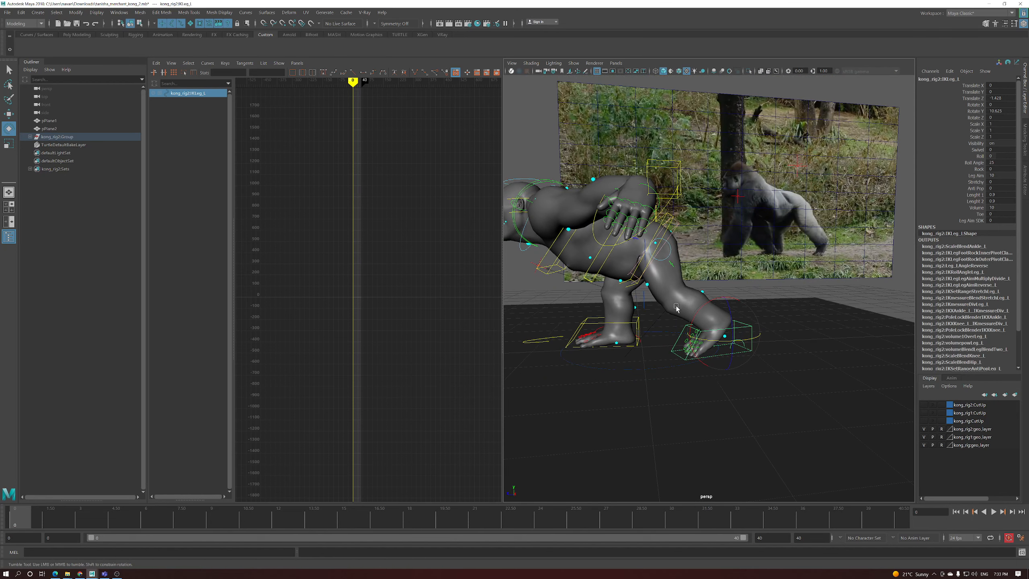
pyautogui.click(978, 150)
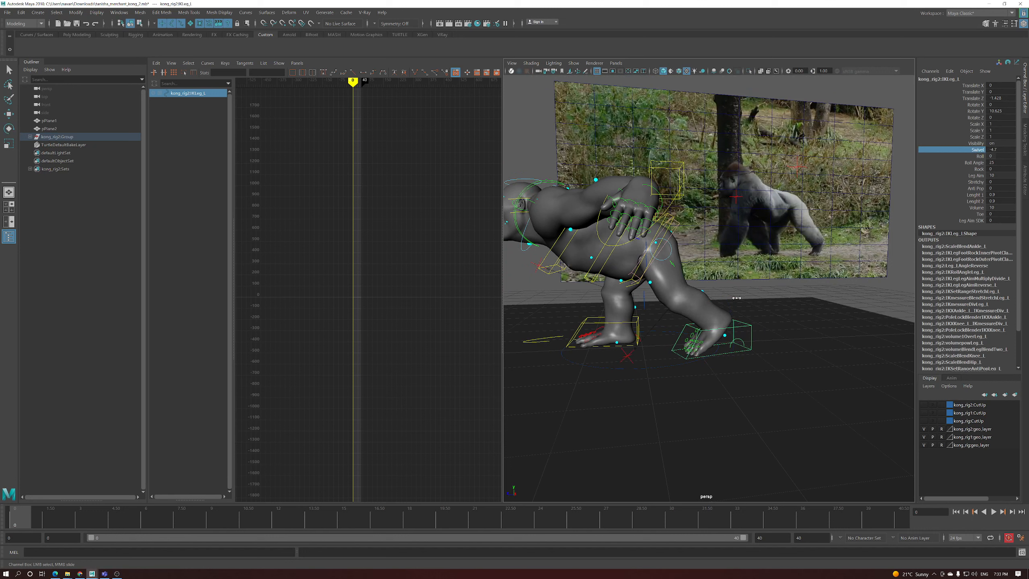
pyautogui.moveTo(731, 299); pyautogui.dragTo(738, 299, button='middle')
# Shift the right leg's IK foot control to about -0.02 in Translate X and turn it to about -7.4 in Rotate Y
pyautogui.keyDown('alt'); pyautogui.moveTo(781, 255); pyautogui.dragTo(703, 309); pyautogui.keyUp('alt')
pyautogui.click(697, 312)
pyautogui.press('e')
pyautogui.press('w')
pyautogui.press('e')
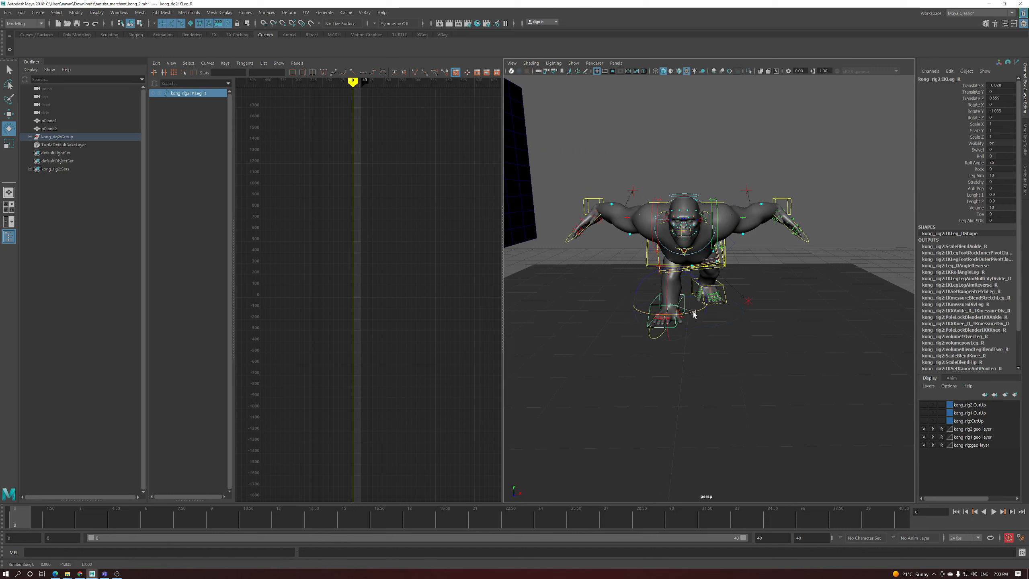
pyautogui.press('w')
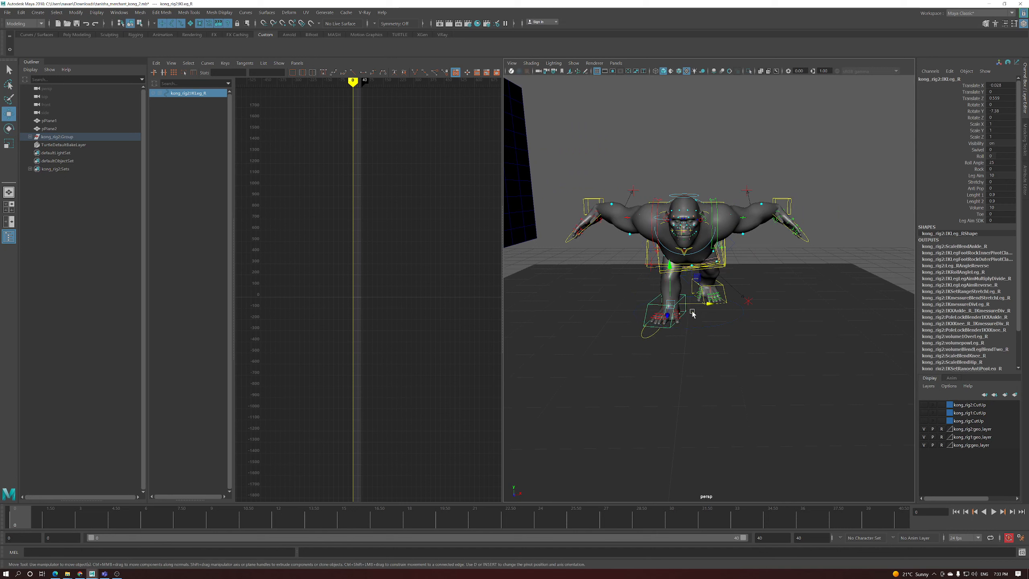
# Set the right leg's IK foot Swivel to about 4.4
pyautogui.keyDown('alt'); pyautogui.moveTo(690, 315); pyautogui.dragTo(832, 321, button='right'); pyautogui.keyUp('alt')
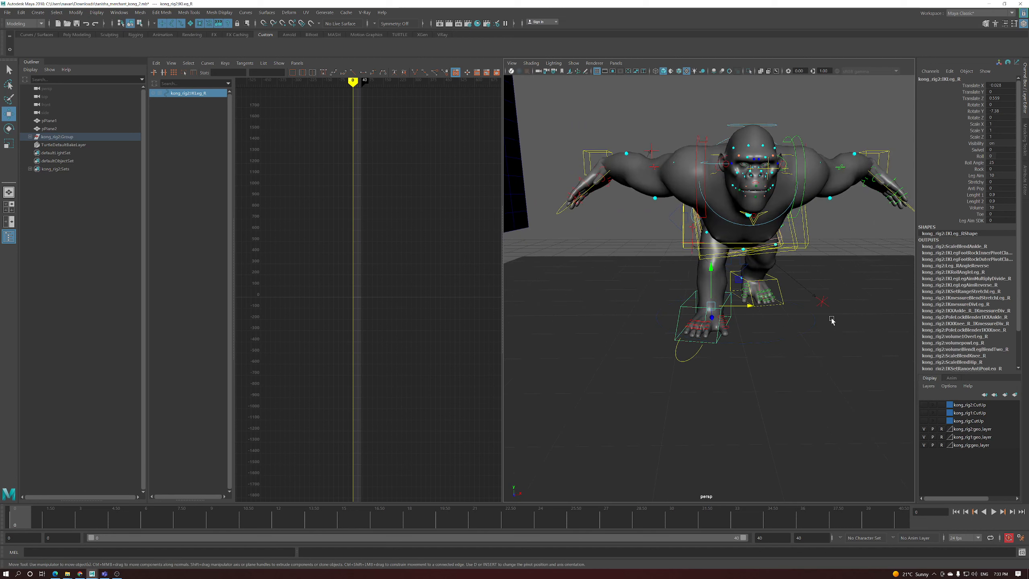
pyautogui.click(978, 150)
pyautogui.moveTo(814, 279); pyautogui.dragTo(822, 281, button='middle')
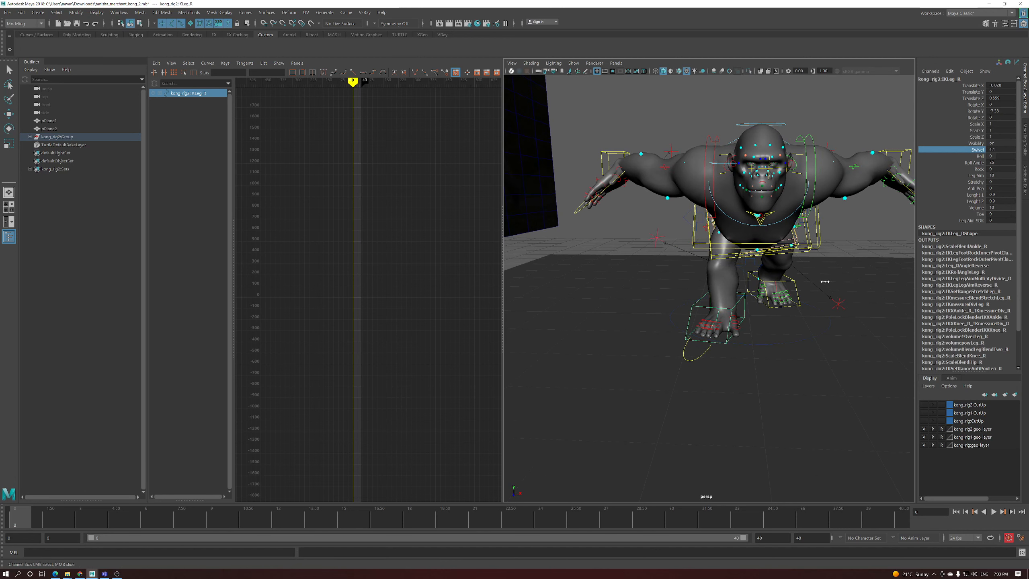
pyautogui.keyDown('alt'); pyautogui.moveTo(827, 286); pyautogui.dragTo(729, 268); pyautogui.keyUp('alt')
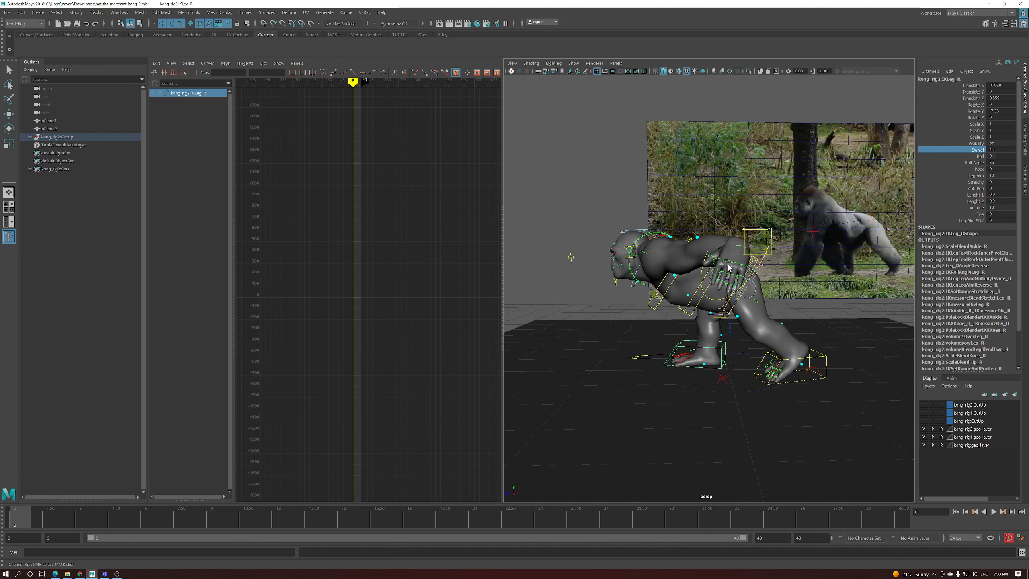
# Move the left arm's IK hand control down and forward to about -0.36, -1.41, 1.53 in Translate X, Y and Z
pyautogui.click(748, 232)
pyautogui.press('w')
pyautogui.keyDown('alt'); pyautogui.moveTo(748, 231); pyautogui.dragTo(694, 329); pyautogui.keyUp('alt')
pyautogui.scroll(5, 692, 329)
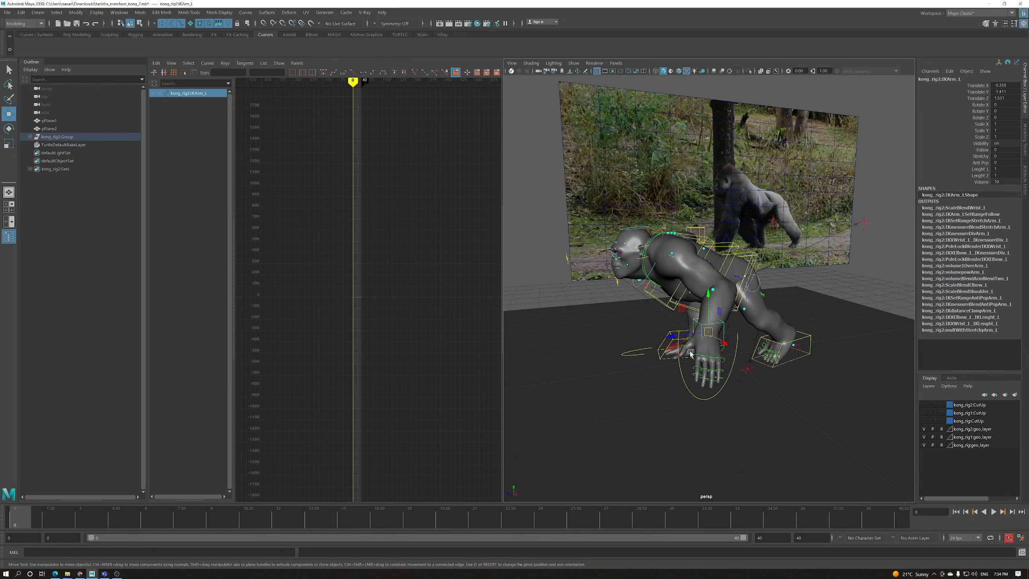
# Try rotating the left arm's IK hand control in Rotate X, and undo the rotation
pyautogui.press('e')
pyautogui.moveTo(693, 331); pyautogui.dragTo(710, 337)
pyautogui.hotkey('ctrl', 'z')
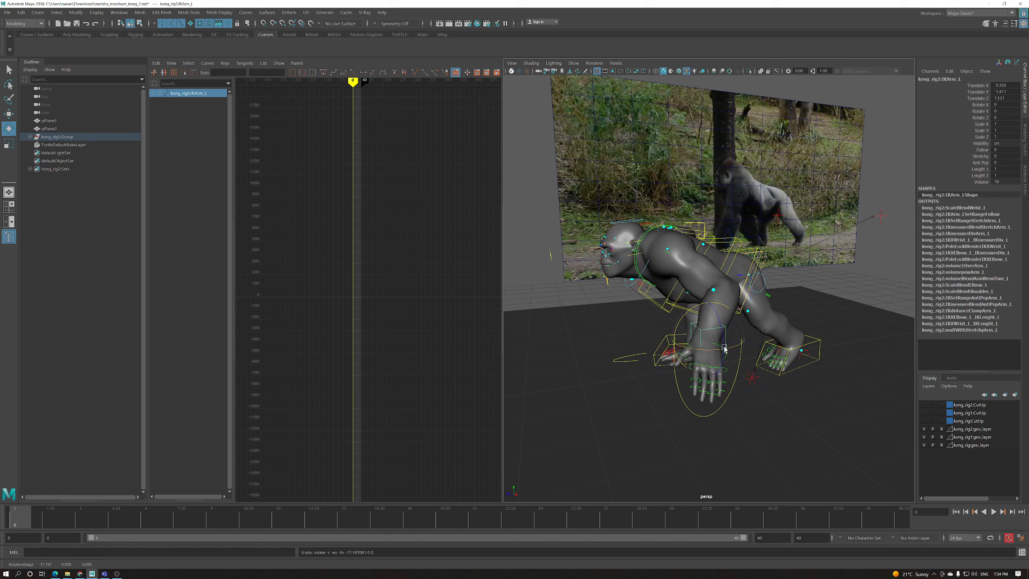
pyautogui.press('w')
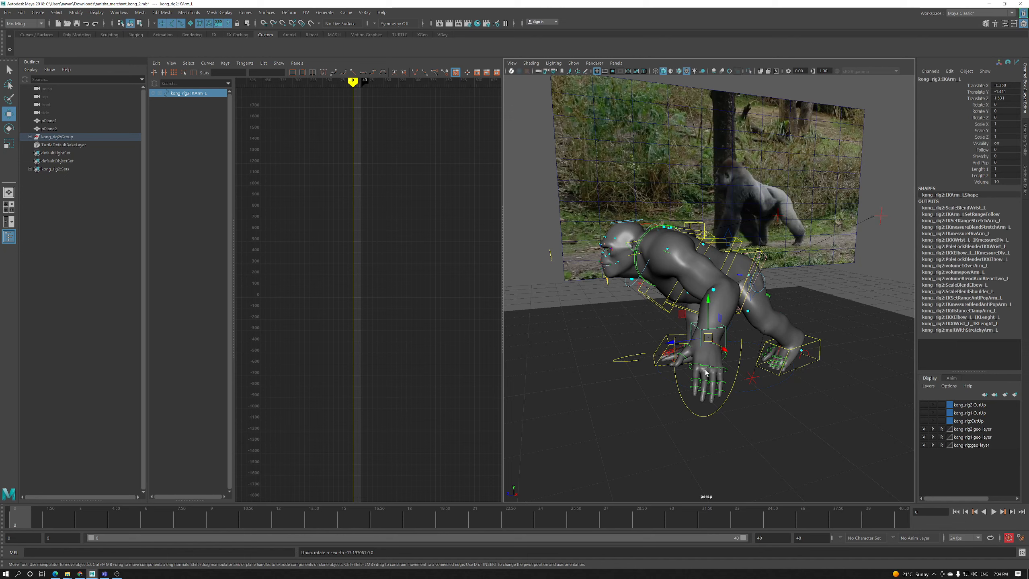
pyautogui.scroll(6, 784, 307)
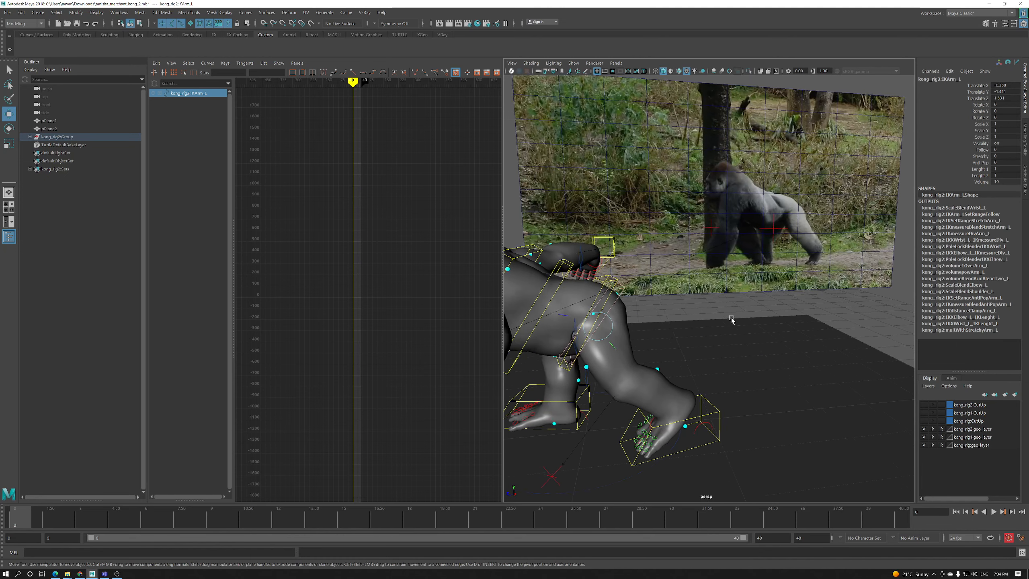
# Scrub the reference footage up to frame 15 and back to frame 7 to examine the gorilla's front hand placement
pyautogui.moveTo(68, 533); pyautogui.dragTo(344, 523)
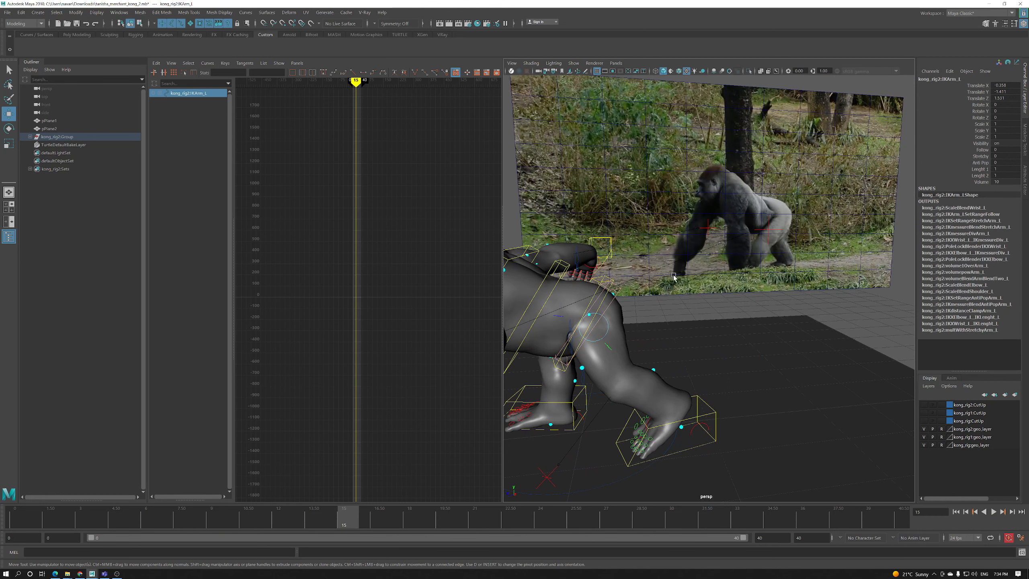
pyautogui.moveTo(351, 523)
pyautogui.mouseDown()
pyautogui.moveTo(438, 523)
pyautogui.moveTo(337, 521)
pyautogui.moveTo(397, 514)
pyautogui.moveTo(409, 515)
pyautogui.moveTo(36, 523)
pyautogui.moveTo(765, 543)
pyautogui.moveTo(654, 527)
pyautogui.moveTo(176, 530)
pyautogui.mouseUp()
pyautogui.keyDown('alt'); pyautogui.moveTo(767, 362); pyautogui.dragTo(603, 423); pyautogui.keyUp('alt')
# Turn the left arm's IK hand control to about -73.2 in Rotate Y, switch rotation to Object mode, and return to frame 0
pyautogui.press('e')
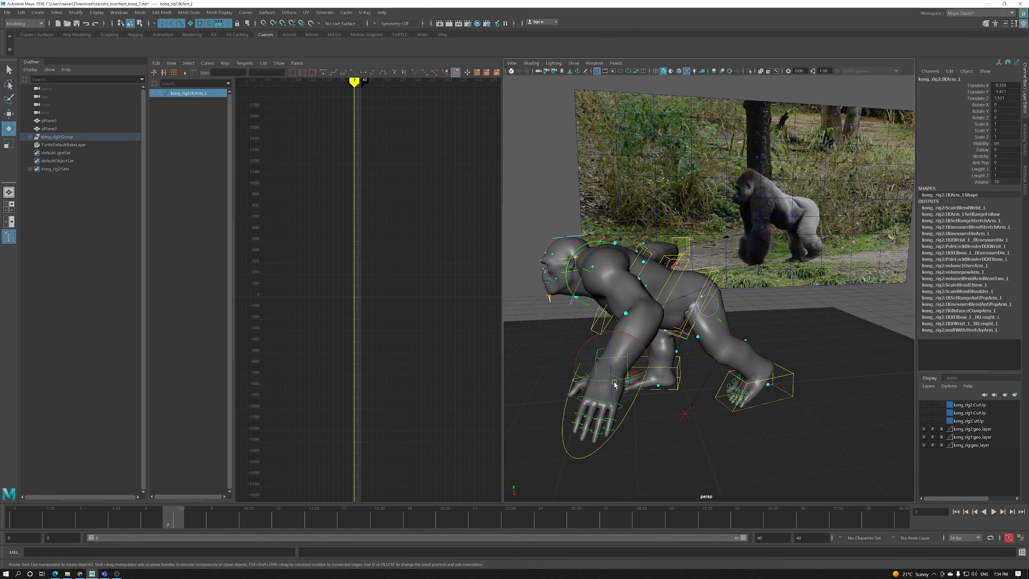
pyautogui.keyDown('alt'); pyautogui.moveTo(617, 373); pyautogui.dragTo(701, 355); pyautogui.keyUp('alt')
pyautogui.hotkey('ctrl', 'z')
pyautogui.click(692, 343)
pyautogui.keyDown('alt'); pyautogui.moveTo(701, 356); pyautogui.dragTo(708, 364); pyautogui.keyUp('alt')
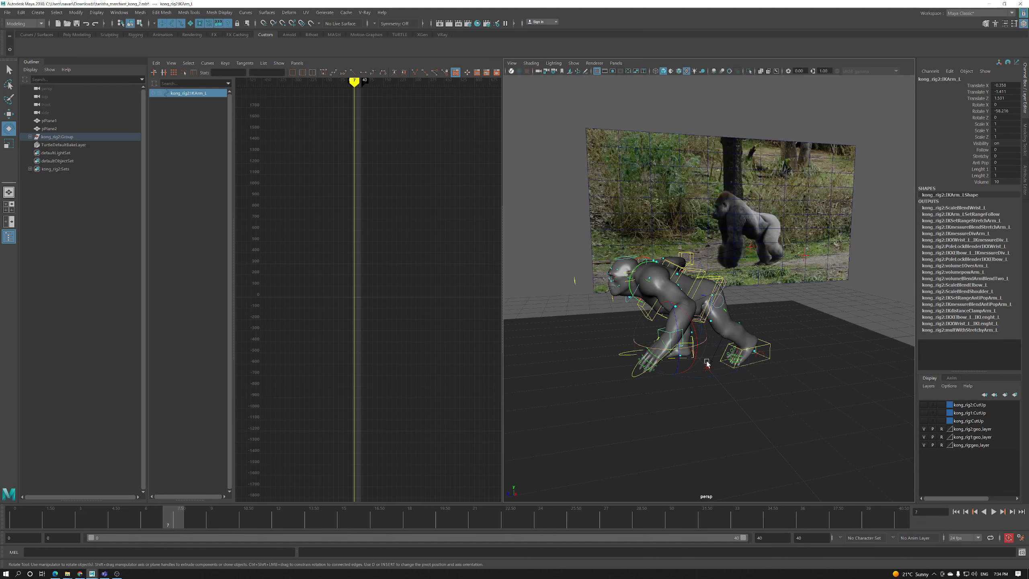
pyautogui.click(665, 332)
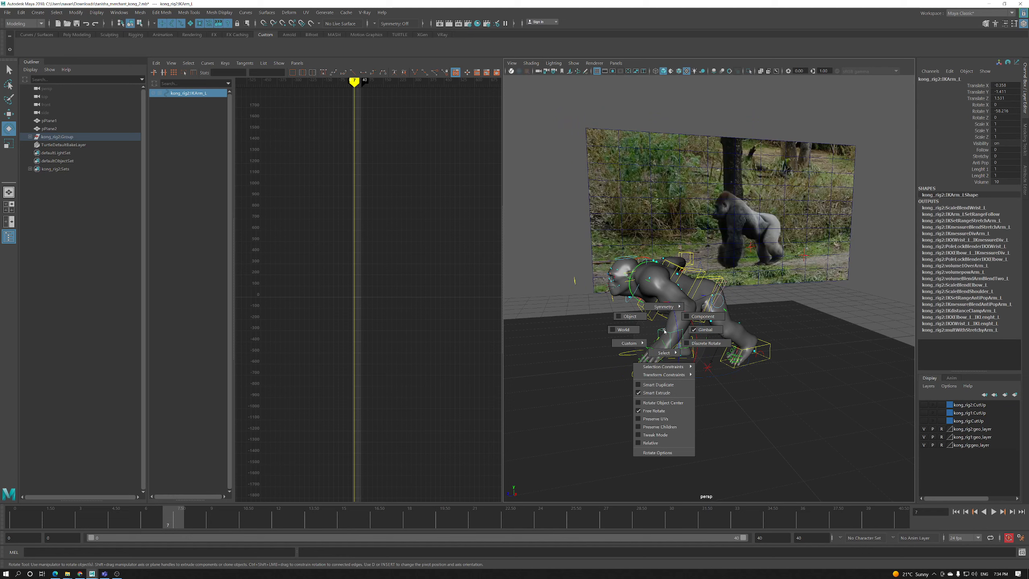
pyautogui.click(631, 320)
pyautogui.moveTo(676, 344); pyautogui.dragTo(811, 263)
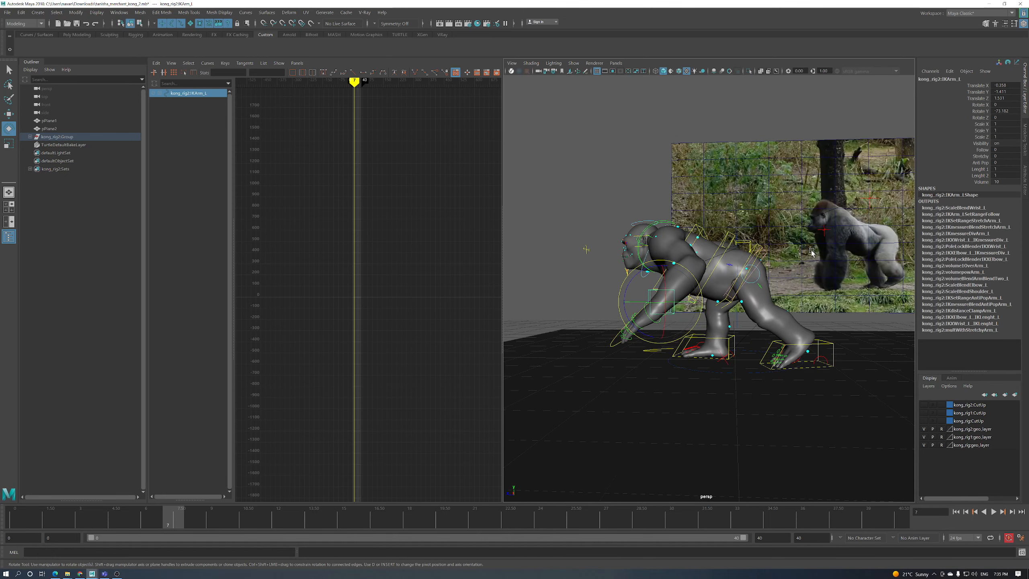
pyautogui.click(13, 523)
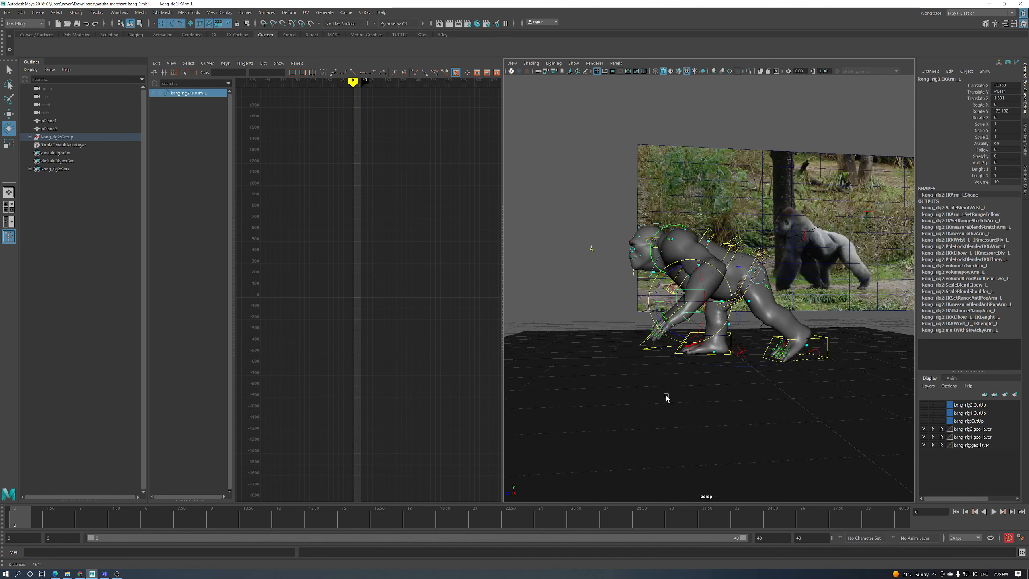
# Plant the left IK hand control forward at about -1.46, -1.89, 2.80 in Translate and 59.0, -55.8, -62.6 in Rotate X, Y and Z
pyautogui.keyDown('alt'); pyautogui.moveTo(667, 398); pyautogui.dragTo(643, 414, button='right'); pyautogui.keyUp('alt')
pyautogui.keyDown('alt'); pyautogui.moveTo(644, 414); pyautogui.dragTo(631, 402); pyautogui.keyUp('alt')
pyautogui.keyDown('alt'); pyautogui.moveTo(632, 402); pyautogui.dragTo(648, 400, button='right'); pyautogui.keyUp('alt')
pyautogui.press('w')
pyautogui.moveTo(647, 285); pyautogui.dragTo(648, 327)
pyautogui.keyDown('alt'); pyautogui.moveTo(649, 326); pyautogui.dragTo(644, 366); pyautogui.keyUp('alt')
pyautogui.moveTo(628, 289); pyautogui.dragTo(624, 307)
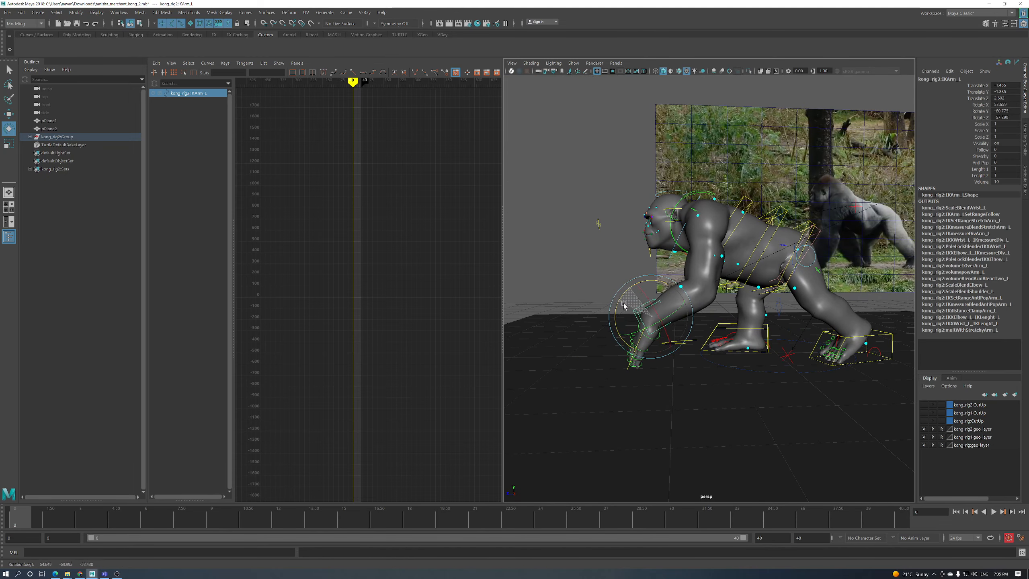
pyautogui.keyDown('alt'); pyautogui.moveTo(764, 323); pyautogui.dragTo(700, 318); pyautogui.keyUp('alt')
# Lower the left arm's IK hand control to about -2.13 in Translate Y
pyautogui.press('w')
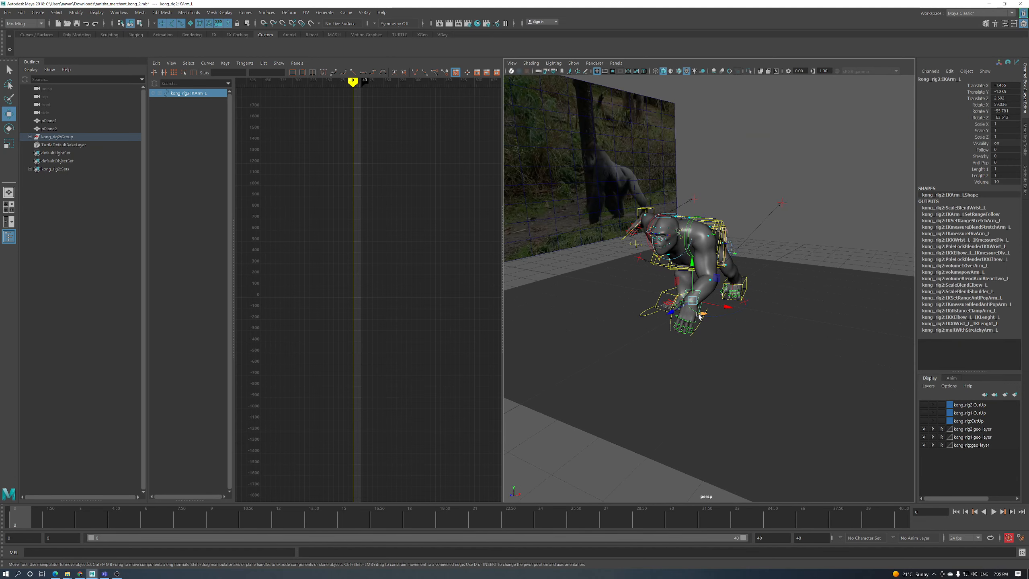
pyautogui.moveTo(690, 282); pyautogui.dragTo(655, 309)
pyautogui.keyDown('alt'); pyautogui.moveTo(654, 309); pyautogui.dragTo(674, 353, button='right'); pyautogui.keyUp('alt')
pyautogui.keyDown('alt'); pyautogui.moveTo(674, 352); pyautogui.dragTo(678, 283); pyautogui.keyUp('alt')
# Rotate the left FK scapula control to about -20 in Rotate Y, try a slight Rotate Z turn and undo it
pyautogui.click(671, 286)
pyautogui.press('e')
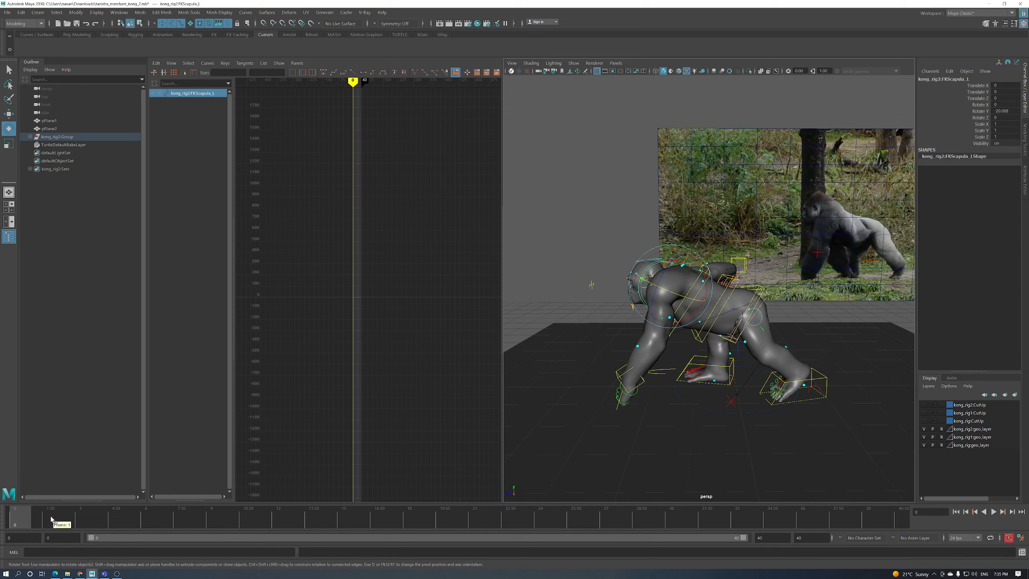
pyautogui.hotkey('alt', 'v')
pyautogui.moveTo(65, 520); pyautogui.dragTo(4, 530)
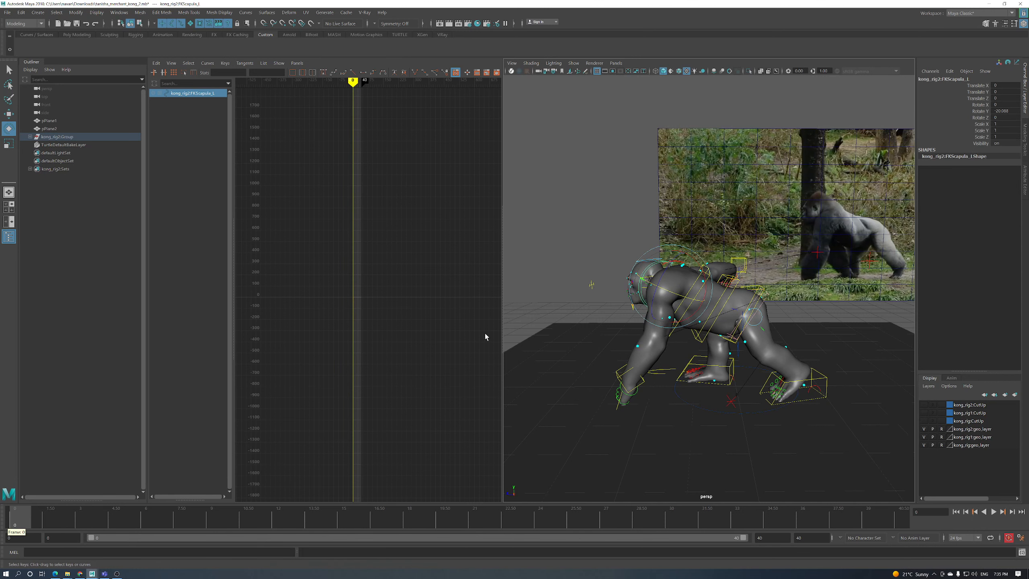
pyautogui.moveTo(666, 273); pyautogui.dragTo(667, 275)
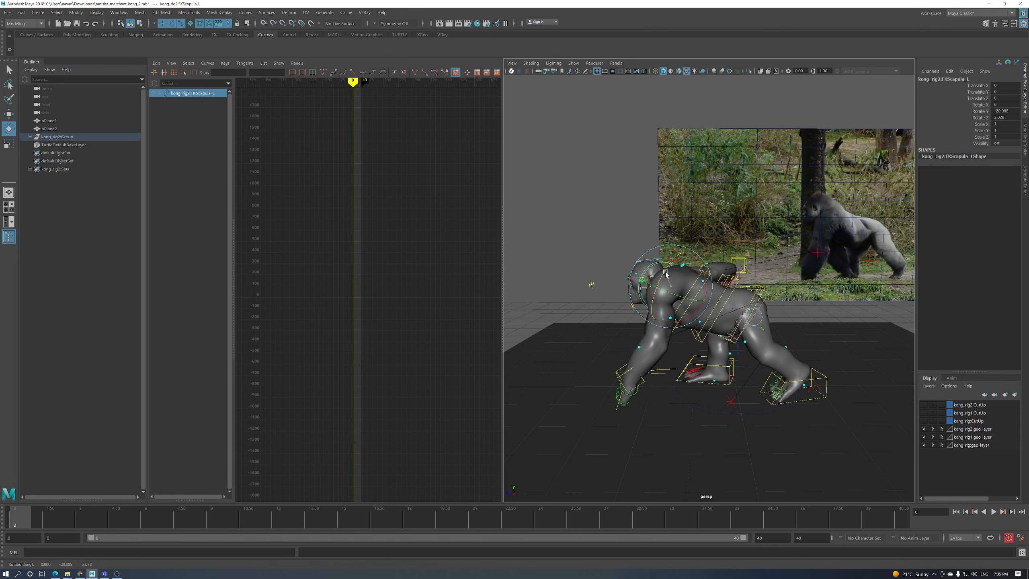
pyautogui.keyDown('alt'); pyautogui.moveTo(667, 289); pyautogui.dragTo(674, 329); pyautogui.keyUp('alt')
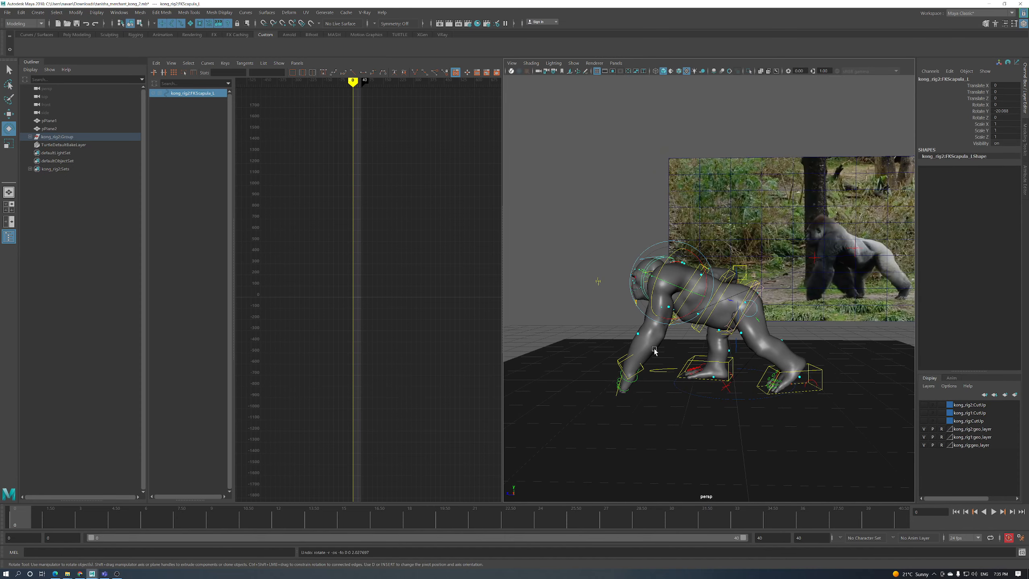
# Examine the left arm, hand and head from the front and side against the gorilla reference at frame 0
pyautogui.click(634, 358)
pyautogui.keyDown('alt'); pyautogui.moveTo(634, 358); pyautogui.dragTo(612, 275); pyautogui.keyUp('alt')
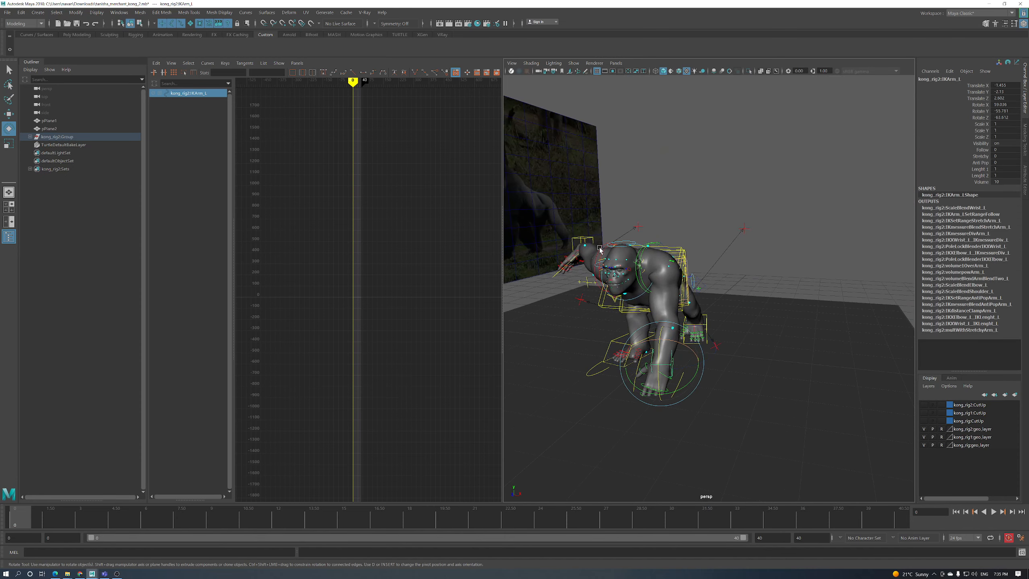
pyautogui.keyDown('shift'); pyautogui.click(588, 238); pyautogui.keyUp('shift')
pyautogui.keyDown('alt'); pyautogui.moveTo(589, 238); pyautogui.dragTo(668, 315); pyautogui.keyUp('alt')
pyautogui.moveTo(667, 314)
pyautogui.keyDown('alt'); pyautogui.mouseDown(button='right')
pyautogui.moveTo(638, 337)
pyautogui.moveTo(668, 327)
pyautogui.mouseUp(button='right'); pyautogui.keyUp('alt')
pyautogui.click(649, 334)
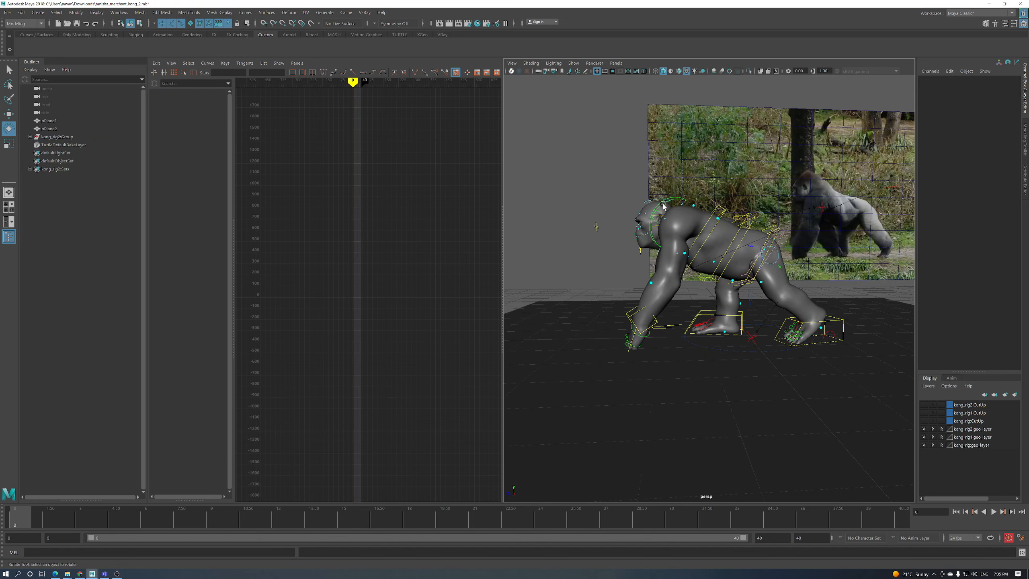
pyautogui.click(664, 206)
pyautogui.keyDown('alt'); pyautogui.moveTo(667, 238); pyautogui.dragTo(650, 325, button='right'); pyautogui.keyUp('alt')
pyautogui.keyDown('alt'); pyautogui.moveTo(651, 324); pyautogui.dragTo(577, 287); pyautogui.keyUp('alt')
pyautogui.click(661, 275)
pyautogui.scroll(-6, 662, 286)
pyautogui.keyDown('alt'); pyautogui.moveTo(577, 288); pyautogui.dragTo(673, 298, button='right'); pyautogui.keyUp('alt')
pyautogui.keyDown('alt'); pyautogui.moveTo(673, 299); pyautogui.dragTo(680, 301); pyautogui.keyUp('alt')
pyautogui.keyDown('alt'); pyautogui.moveTo(680, 301); pyautogui.dragTo(631, 311, button='middle'); pyautogui.keyUp('alt')
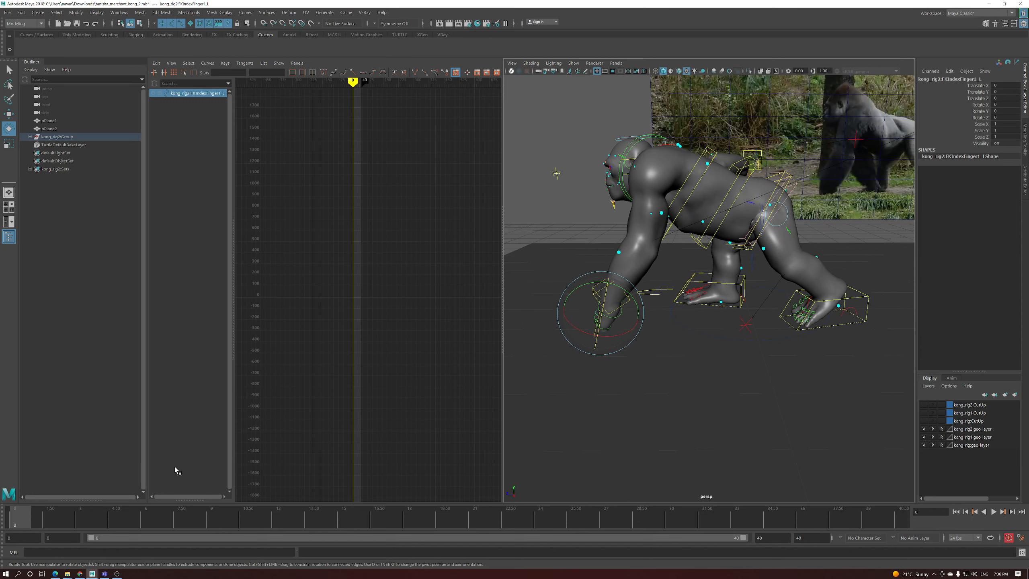
pyautogui.moveTo(8, 527)
pyautogui.mouseDown()
pyautogui.moveTo(67, 527)
pyautogui.moveTo(12, 527)
pyautogui.mouseUp()
# Rotate the left hand's first pinky finger control to about -82 in Rotate Y
pyautogui.scroll(8, 570, 351)
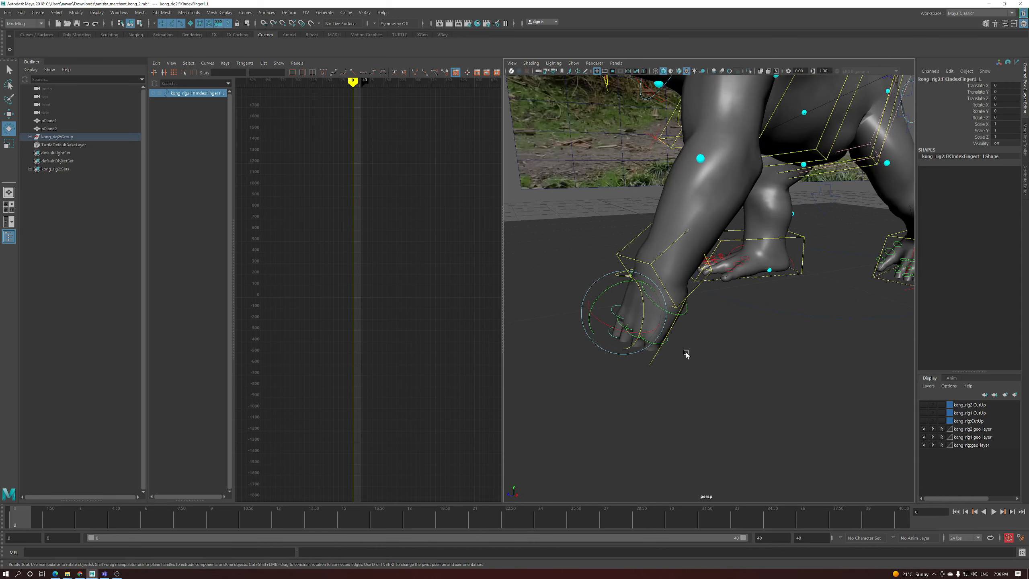
pyautogui.press('w')
pyautogui.press('f')
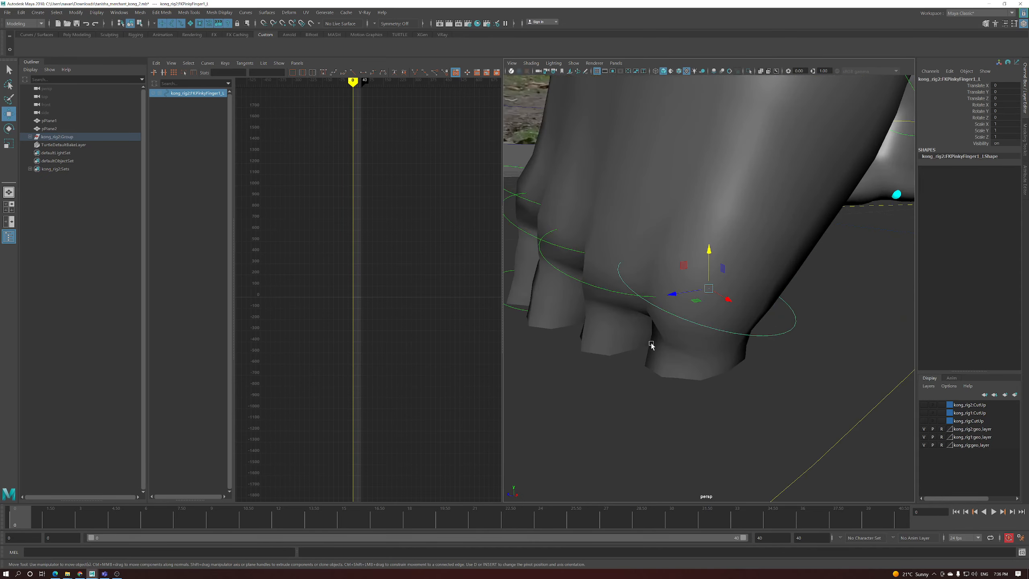
pyautogui.scroll(-6, 559, 352)
pyautogui.scroll(2, 729, 320)
pyautogui.scroll(2, 748, 320)
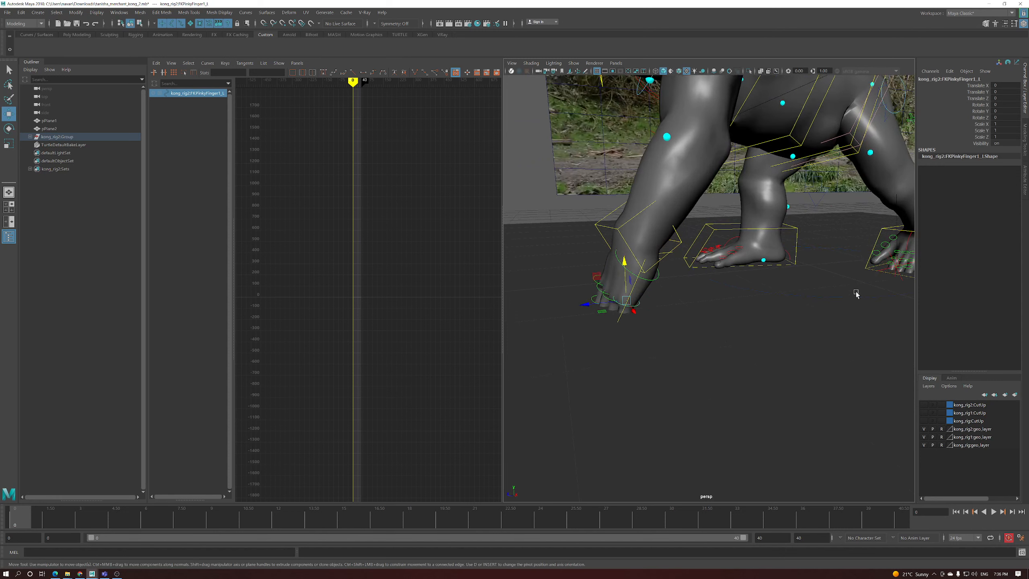
pyautogui.keyDown('alt'); pyautogui.moveTo(891, 259); pyautogui.dragTo(834, 281, button='middle'); pyautogui.keyUp('alt')
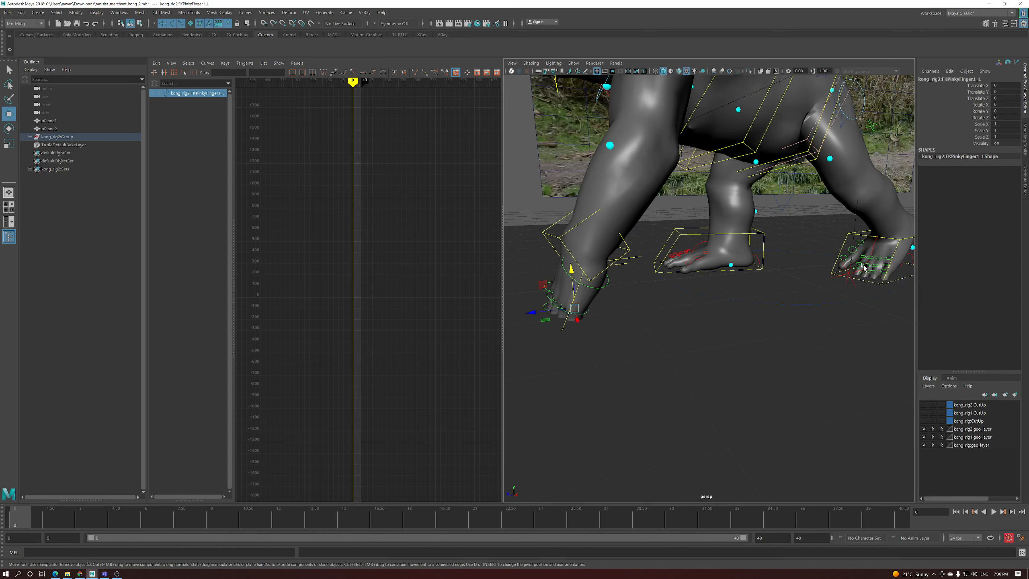
pyautogui.scroll(3, 720, 299)
pyautogui.scroll(3, 629, 322)
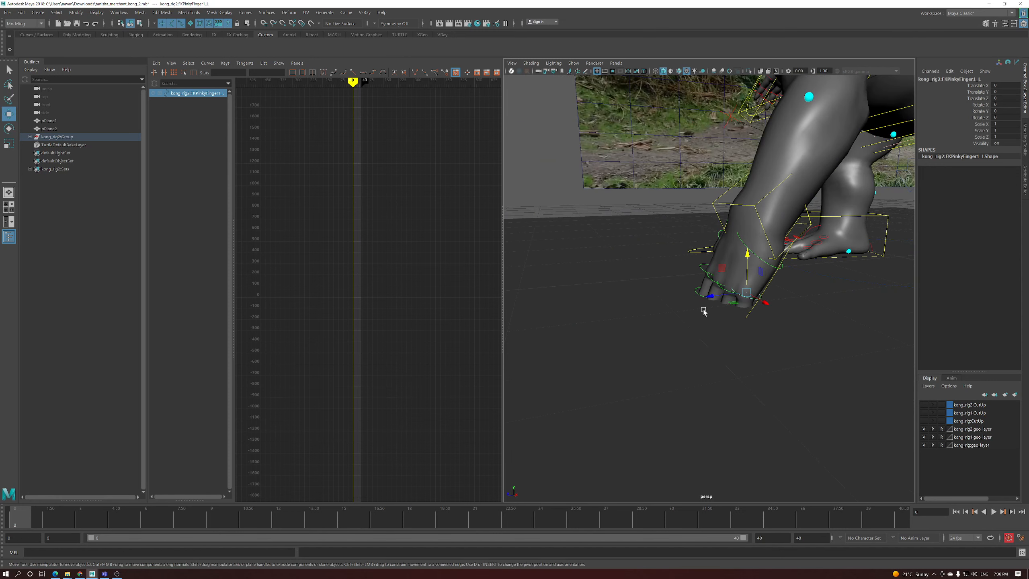
pyautogui.scroll(4, 700, 310)
pyautogui.keyDown('alt'); pyautogui.moveTo(700, 310); pyautogui.dragTo(570, 303, button='right'); pyautogui.keyUp('alt')
pyautogui.keyDown('alt'); pyautogui.moveTo(570, 303); pyautogui.dragTo(744, 294); pyautogui.keyUp('alt')
pyautogui.keyDown('alt'); pyautogui.moveTo(744, 294); pyautogui.dragTo(770, 318, button='right'); pyautogui.keyUp('alt')
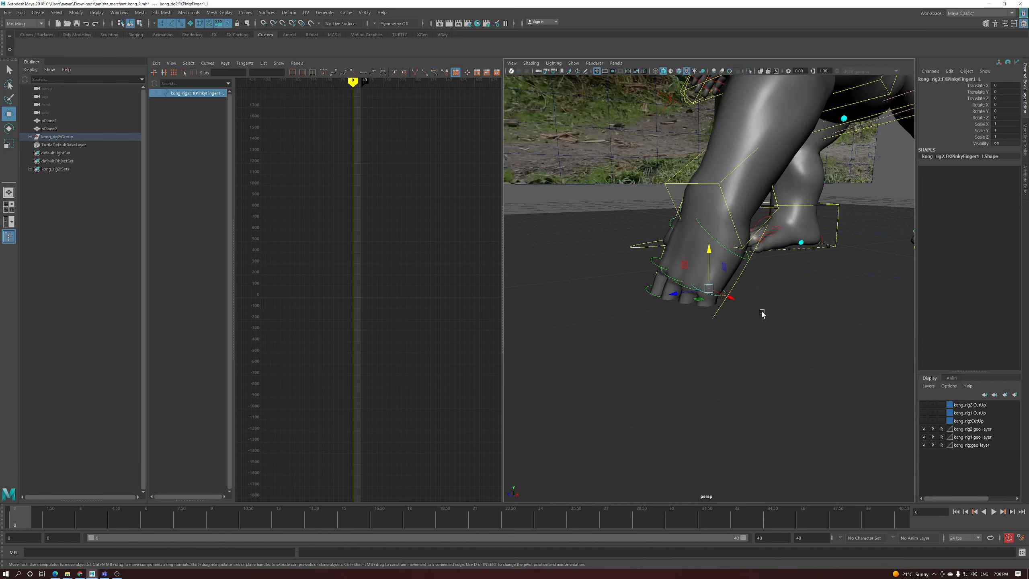
pyautogui.press('e')
pyautogui.moveTo(690, 286); pyautogui.dragTo(698, 280)
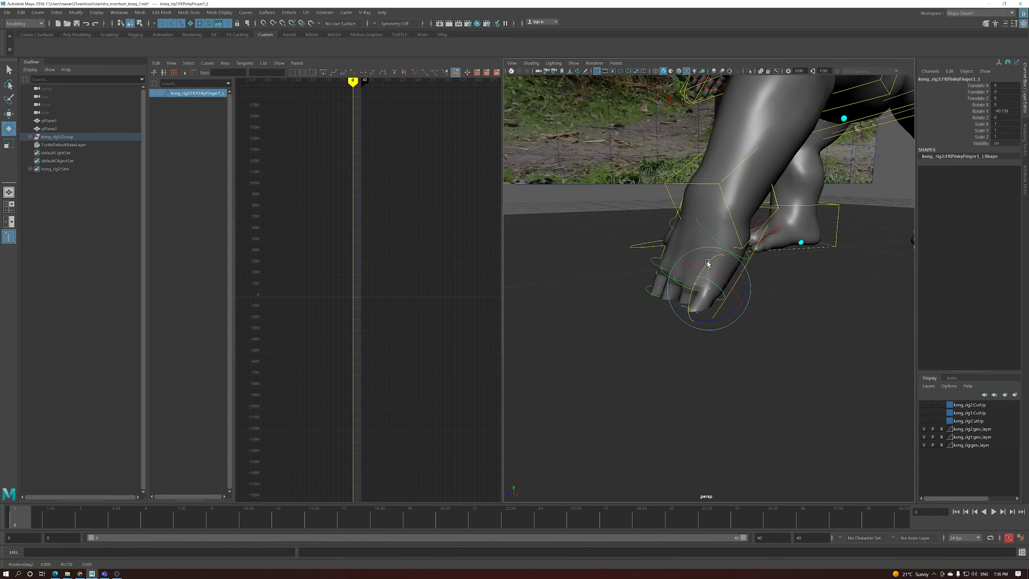
pyautogui.press('w')
pyautogui.press('f')
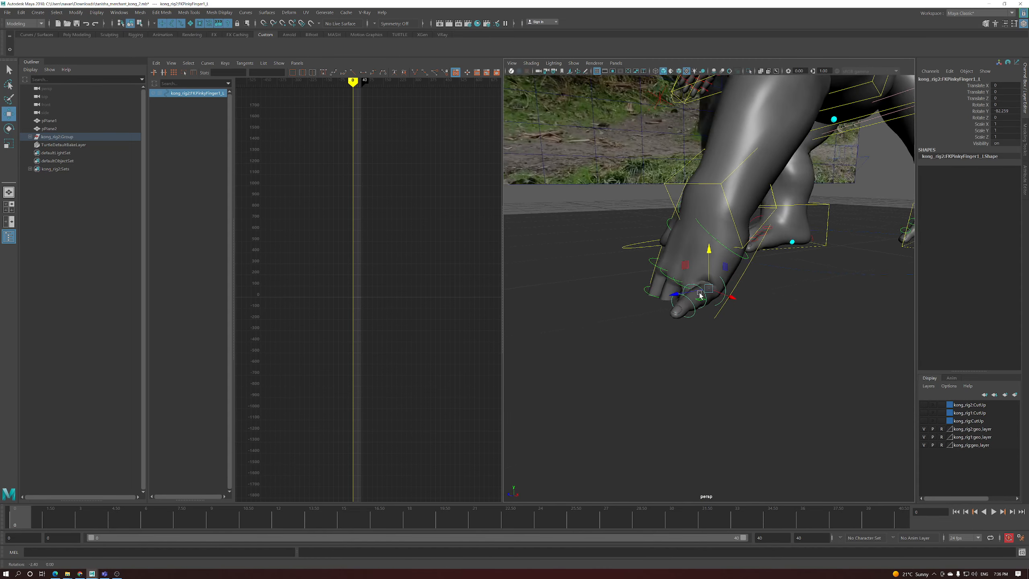
# Bend the first ring, middle and index finger controls of the left hand in negative Rotate Y
pyautogui.scroll(-5, 691, 310)
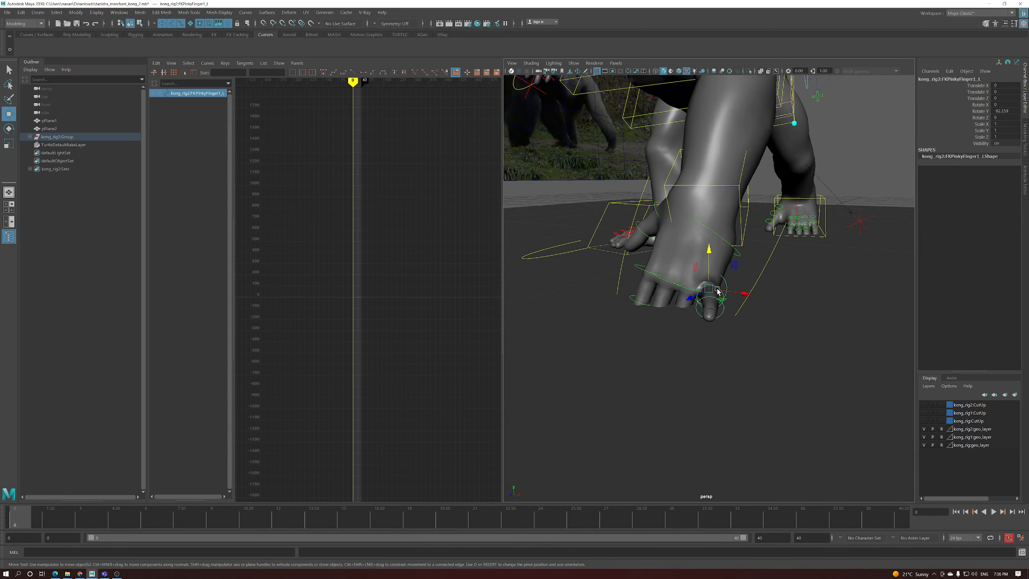
pyautogui.press('e')
pyautogui.moveTo(690, 293); pyautogui.dragTo(692, 277)
pyautogui.press('w')
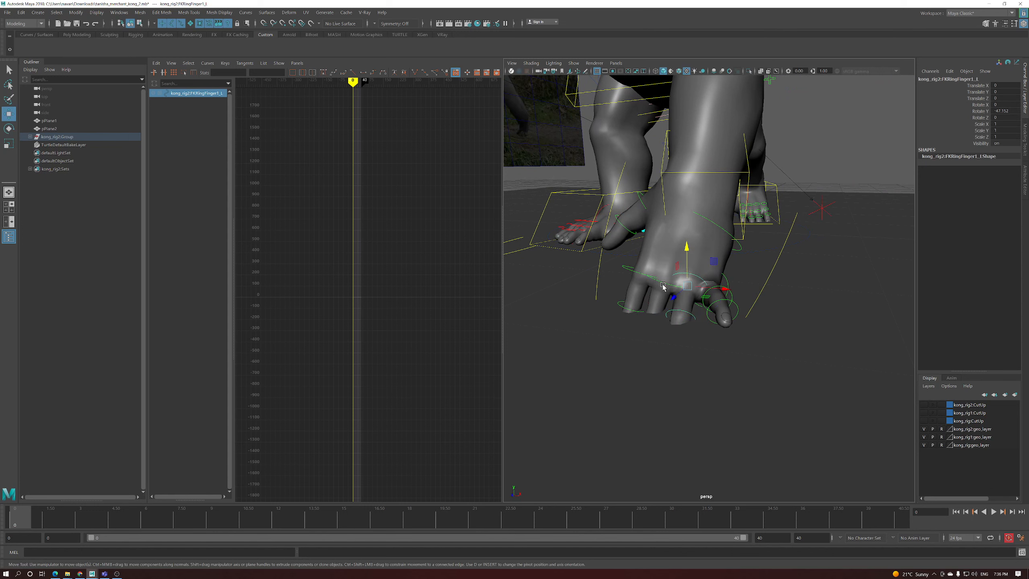
pyautogui.press('e')
pyautogui.moveTo(665, 283); pyautogui.dragTo(669, 268)
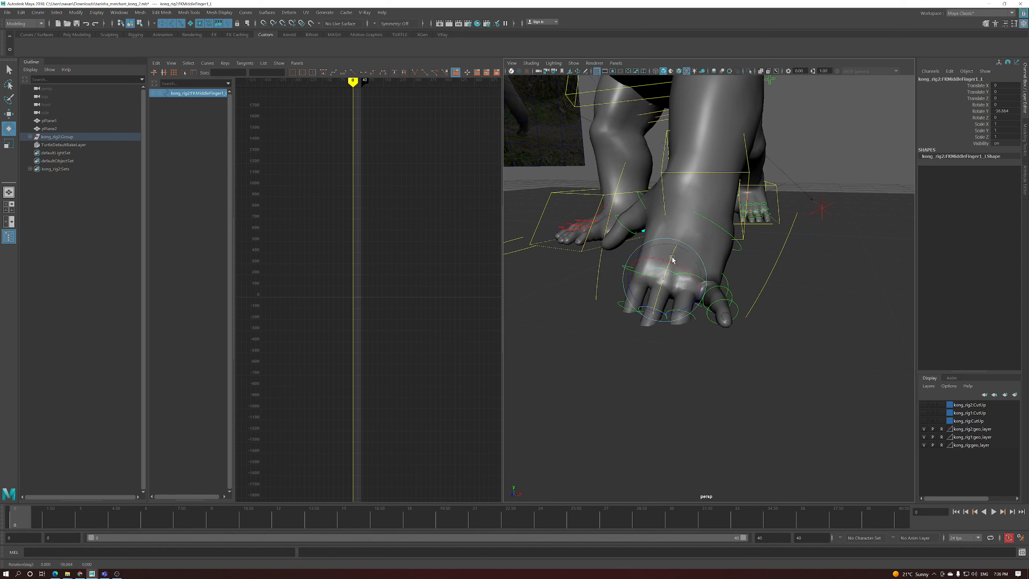
pyautogui.press('w')
pyautogui.click(632, 272)
pyautogui.press('e')
pyautogui.moveTo(633, 270); pyautogui.dragTo(636, 260)
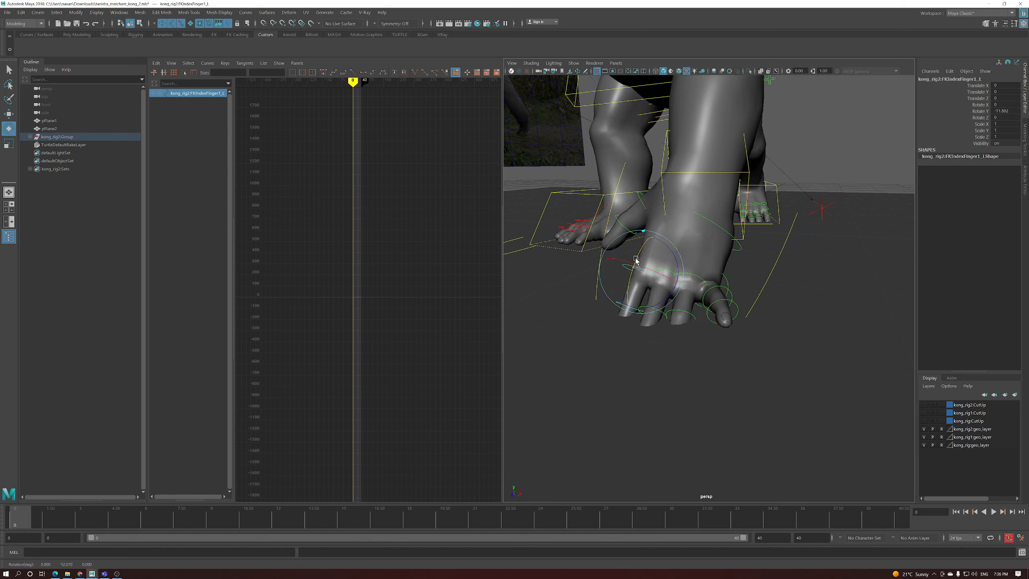
# Curl the left hand's second index and middle finger controls under, the middle one to about 106 in Rotate Y
pyautogui.click(630, 298)
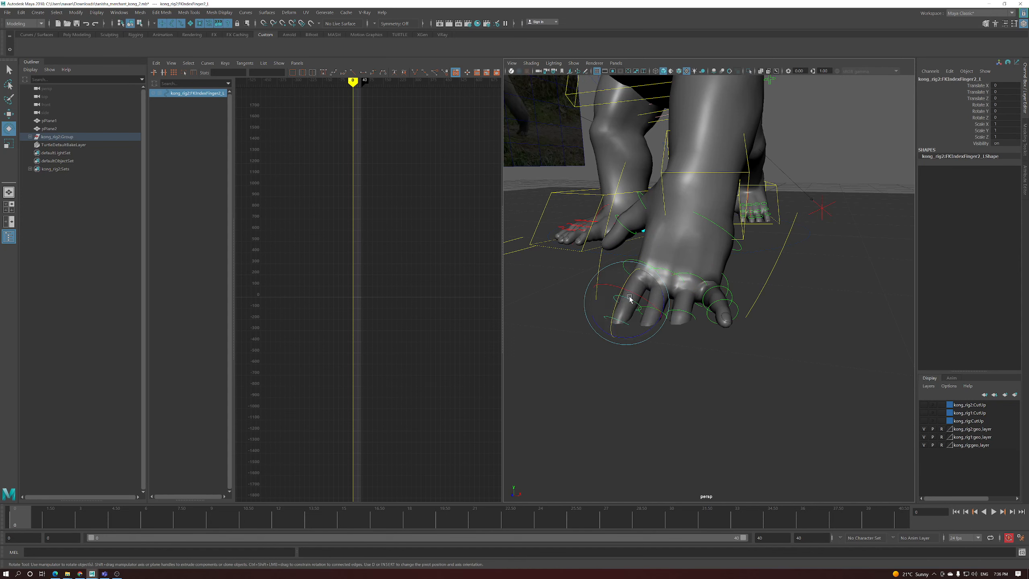
pyautogui.moveTo(622, 291); pyautogui.dragTo(614, 327)
pyautogui.keyDown('alt'); pyautogui.moveTo(616, 327); pyautogui.dragTo(705, 340); pyautogui.keyUp('alt')
pyautogui.press('w')
pyautogui.keyDown('alt'); pyautogui.moveTo(774, 340); pyautogui.dragTo(749, 317); pyautogui.keyUp('alt')
pyautogui.press('e')
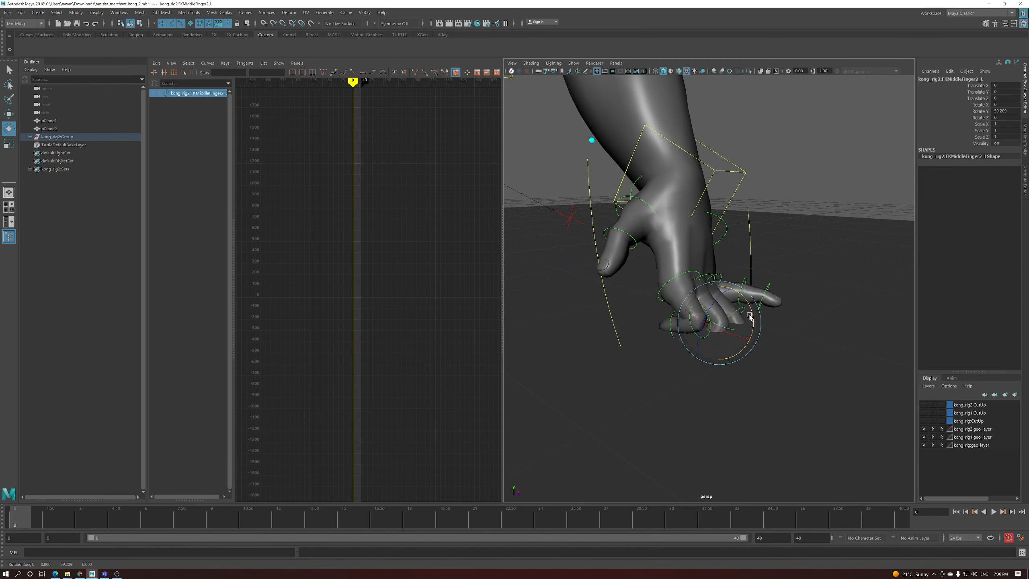
# Curl the left hand's second ring finger control under to about 124 in Rotate Y
pyautogui.press('w')
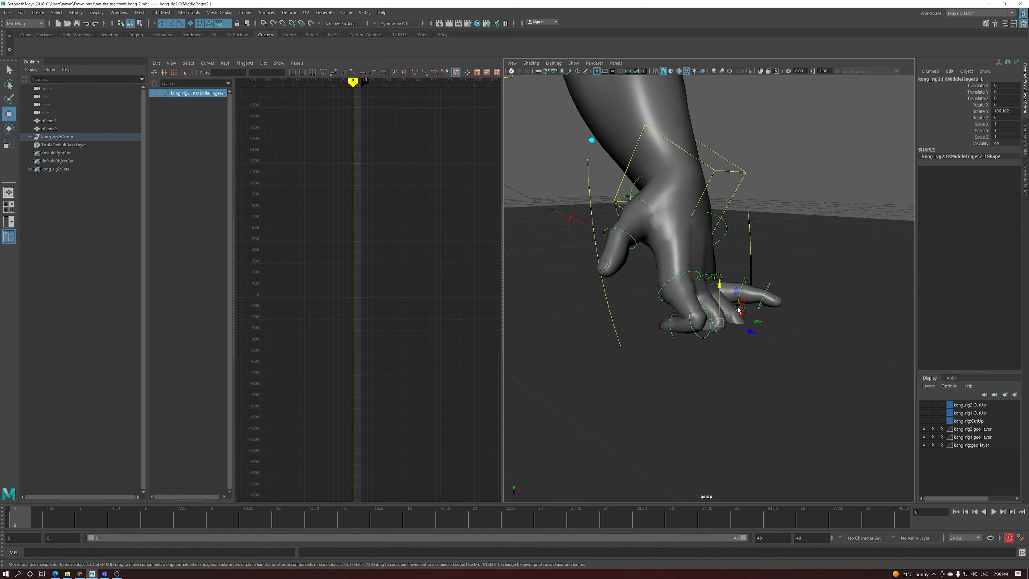
pyautogui.press('e')
pyautogui.click(763, 304)
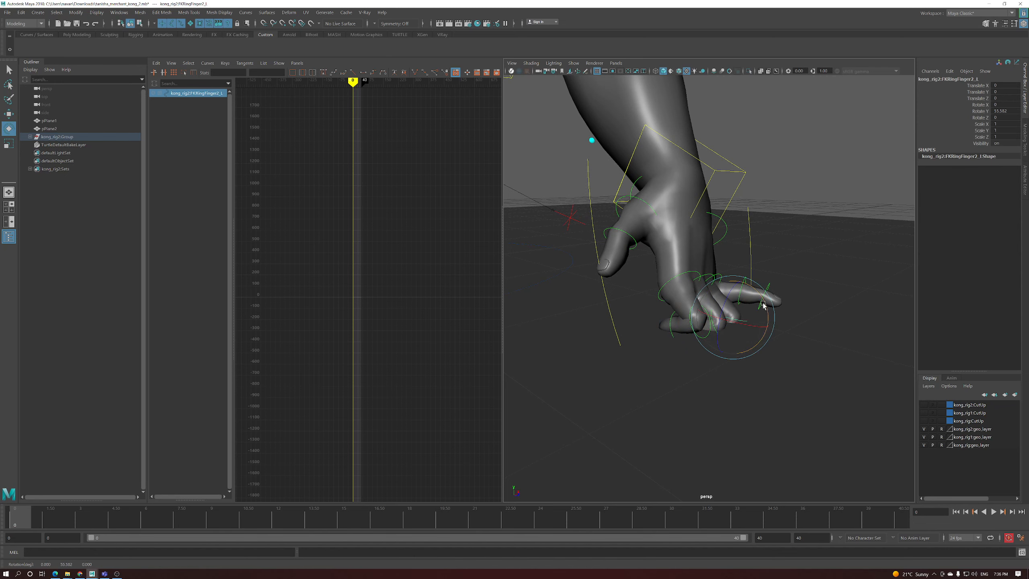
pyautogui.keyDown('alt'); pyautogui.moveTo(769, 328); pyautogui.dragTo(645, 336); pyautogui.keyUp('alt')
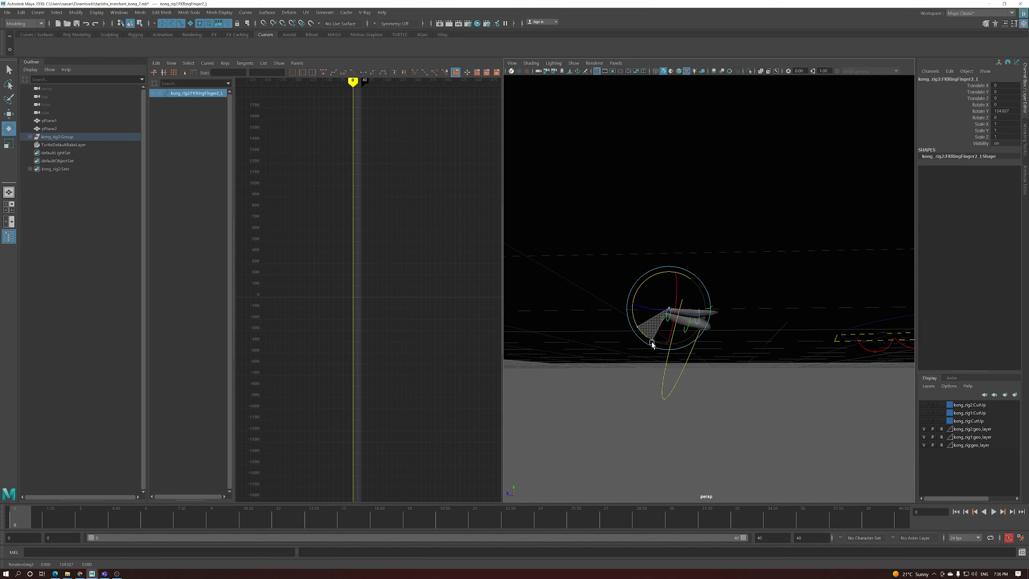
# Curl the left hand's second middle finger control further in Rotate Y to line up with the ring finger
pyautogui.press('w')
pyautogui.click(666, 323)
pyautogui.press('e')
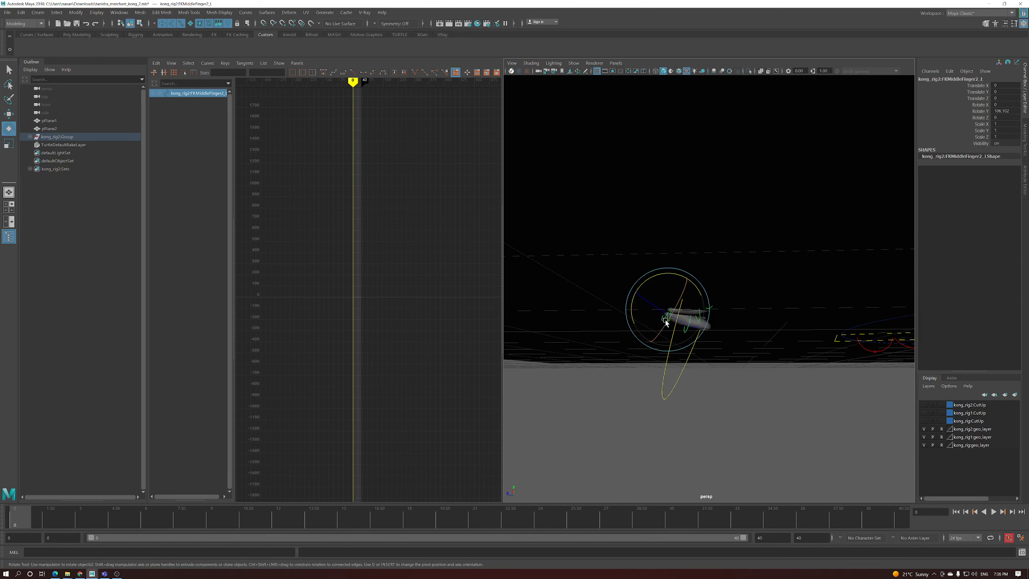
pyautogui.moveTo(633, 319); pyautogui.dragTo(641, 335)
pyautogui.keyDown('alt'); pyautogui.moveTo(641, 335); pyautogui.dragTo(693, 329); pyautogui.keyUp('alt')
# Curl the left hand's second pinky finger control under to about 112 in Rotate Y
pyautogui.press('w')
pyautogui.click(654, 282)
pyautogui.press('e')
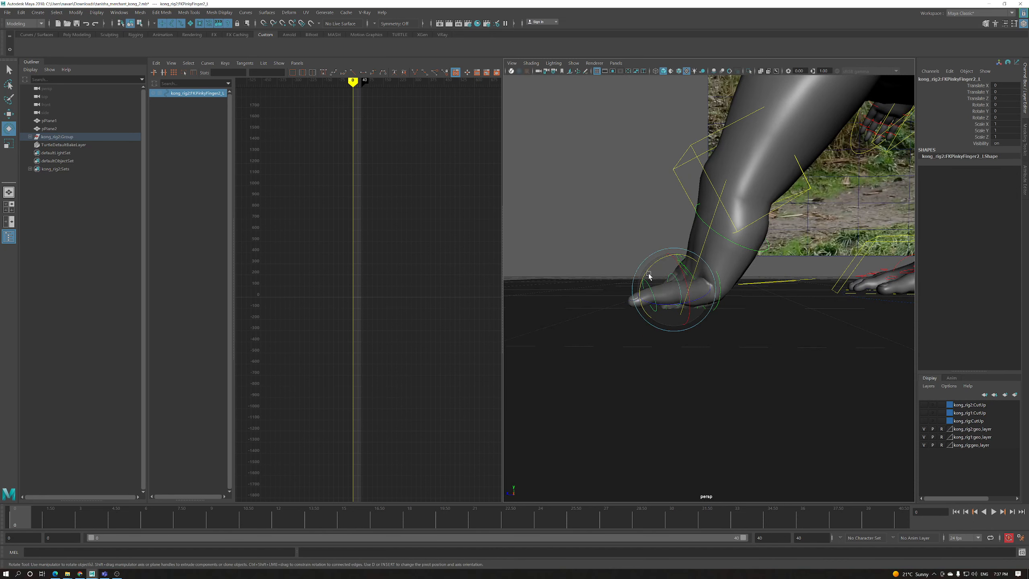
pyautogui.moveTo(654, 266); pyautogui.dragTo(648, 353)
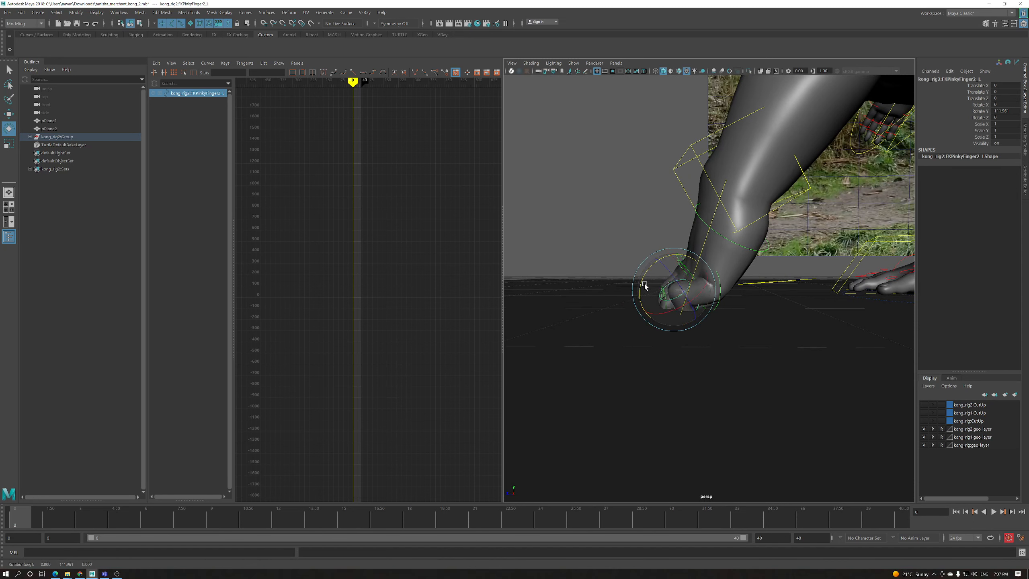
# Rotate the left hand's first pinky finger control to about -55 in Rotate Y and 12 in Rotate Z
pyautogui.moveTo(640, 291); pyautogui.dragTo(735, 295)
pyautogui.press('w')
pyautogui.click(668, 277)
pyautogui.press('e')
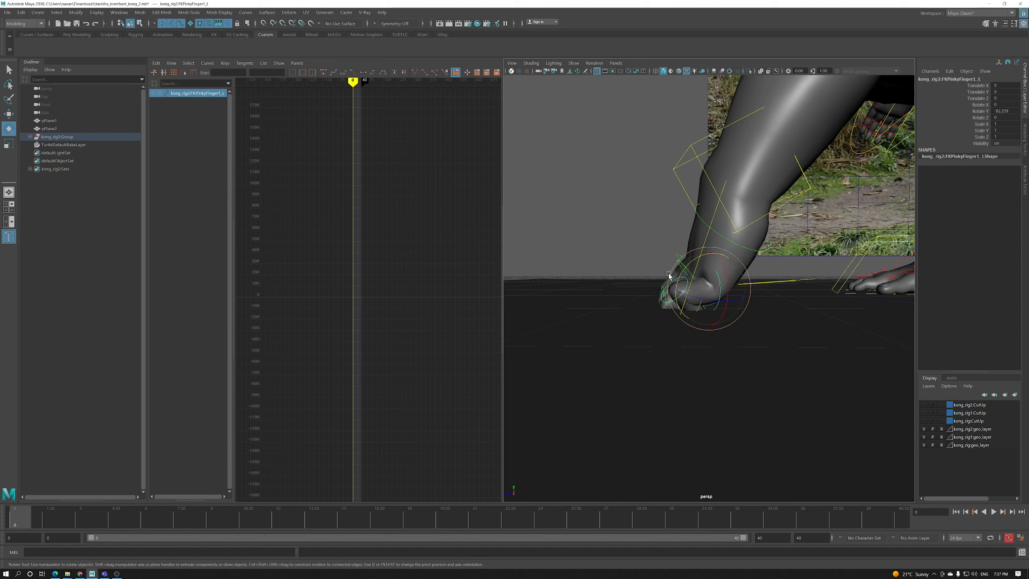
pyautogui.moveTo(683, 272); pyautogui.dragTo(680, 290)
pyautogui.keyDown('alt'); pyautogui.moveTo(680, 290); pyautogui.dragTo(711, 315); pyautogui.keyUp('alt')
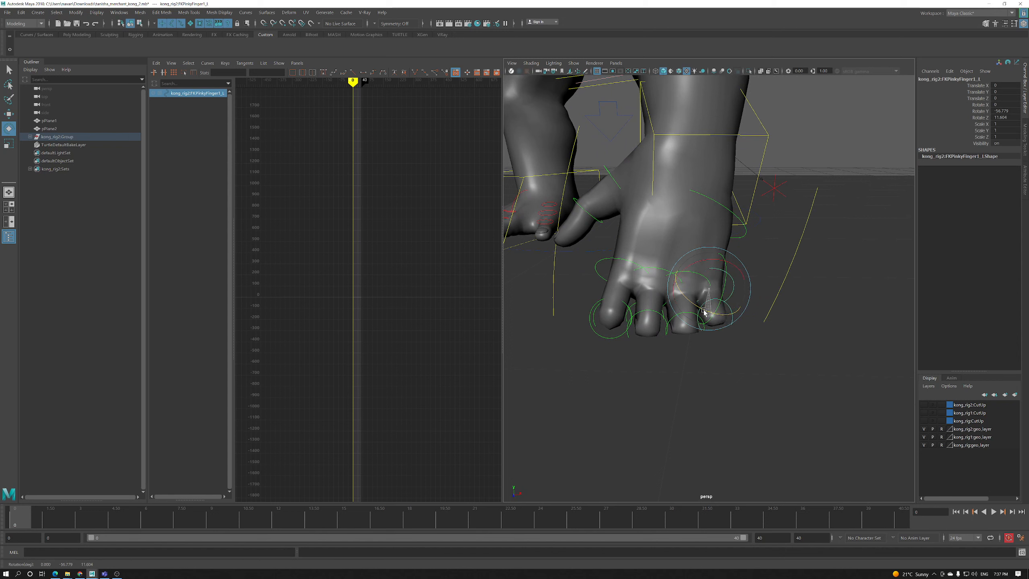
pyautogui.press('w')
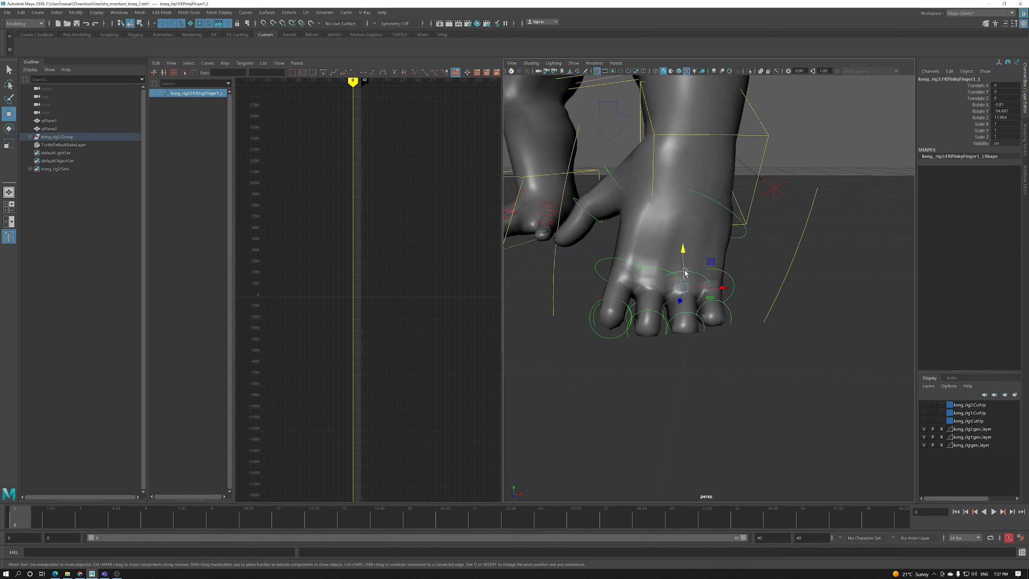
# Draw the left hand's first index and middle finger controls inward, to about -13 and -7 in Rotate Z
pyautogui.click(677, 295)
pyautogui.press('e')
pyautogui.press('w')
pyautogui.click(634, 264)
pyautogui.press('e')
pyautogui.moveTo(617, 309); pyautogui.dragTo(634, 311)
pyautogui.press('w')
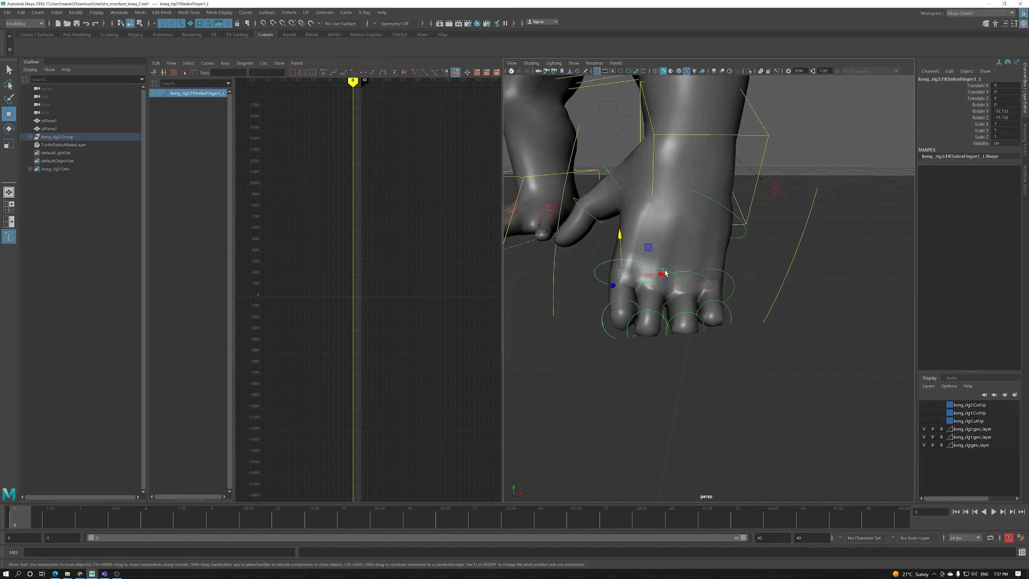
pyautogui.press('e')
pyautogui.moveTo(674, 311); pyautogui.dragTo(688, 208)
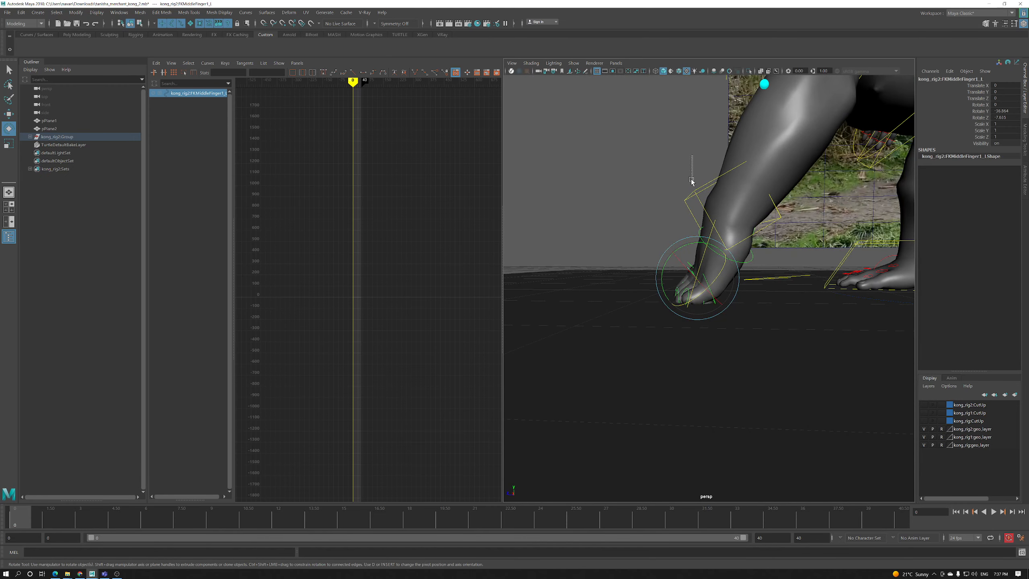
# Adjust the left arm IK control's height to about -2.1 in Translate Y to plant the knuckles on the ground
pyautogui.click(687, 196)
pyautogui.press('w')
pyautogui.moveTo(730, 196); pyautogui.dragTo(730, 195)
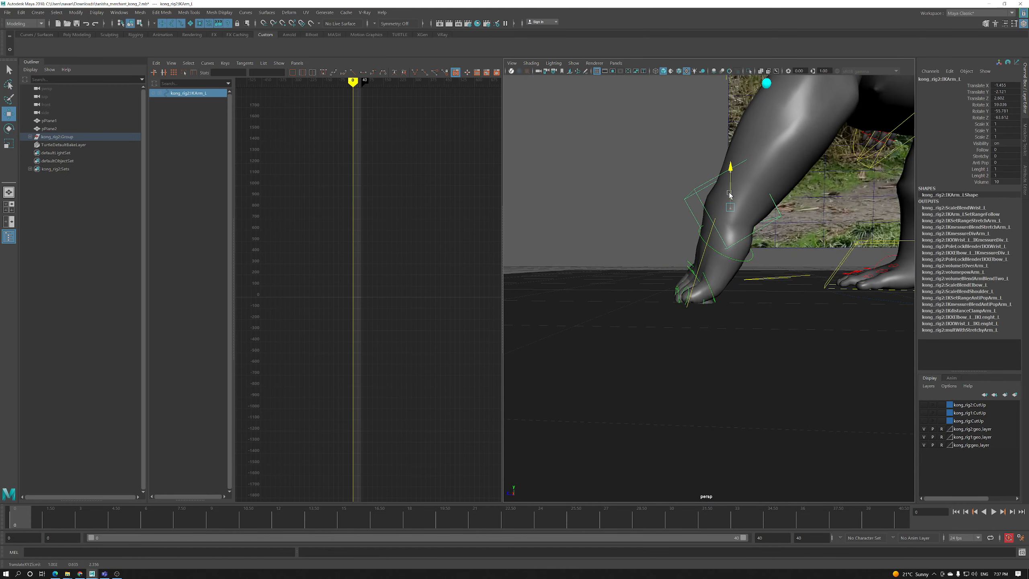
# Fold the left thumb in towards the palm, with its second control at about 23 in Rotate Y
pyautogui.keyDown('alt'); pyautogui.moveTo(697, 229); pyautogui.dragTo(692, 328); pyautogui.keyUp('alt')
pyautogui.click(692, 328)
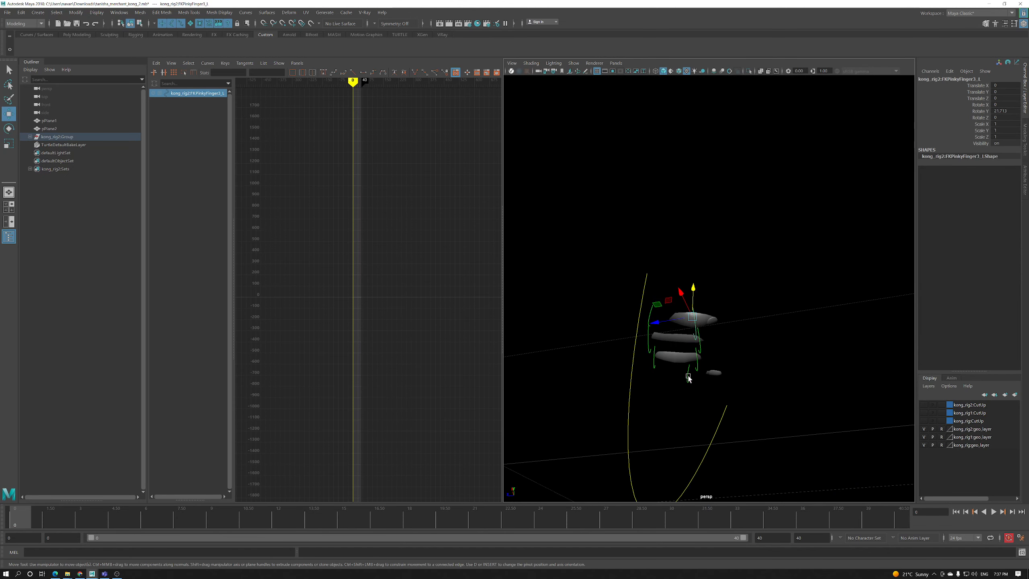
pyautogui.click(701, 387)
pyautogui.keyDown('alt'); pyautogui.moveTo(700, 369); pyautogui.dragTo(591, 278); pyautogui.keyUp('alt')
pyautogui.keyDown('alt'); pyautogui.moveTo(590, 278); pyautogui.dragTo(650, 292, button='right'); pyautogui.keyUp('alt')
pyautogui.keyDown('alt'); pyautogui.moveTo(650, 292); pyautogui.dragTo(725, 258); pyautogui.keyUp('alt')
pyautogui.click(643, 245)
pyautogui.press('e')
pyautogui.hotkey('ctrl', 'z')
pyautogui.click(629, 249)
pyautogui.keyDown('alt'); pyautogui.moveTo(725, 257); pyautogui.dragTo(675, 251, button='right'); pyautogui.keyUp('alt')
pyautogui.keyDown('alt'); pyautogui.moveTo(675, 250); pyautogui.dragTo(689, 245); pyautogui.keyUp('alt')
pyautogui.keyDown('alt'); pyautogui.moveTo(689, 246); pyautogui.dragTo(675, 237, button='right'); pyautogui.keyUp('alt')
pyautogui.keyDown('alt'); pyautogui.moveTo(754, 243); pyautogui.dragTo(725, 259); pyautogui.keyUp('alt')
pyautogui.keyDown('alt'); pyautogui.moveTo(726, 260); pyautogui.dragTo(745, 268, button='right'); pyautogui.keyUp('alt')
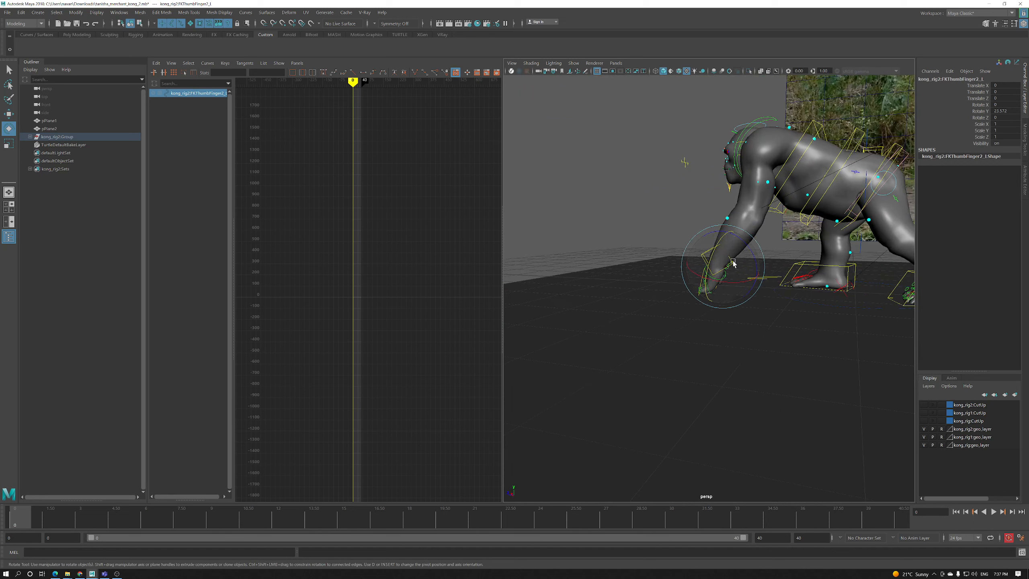
# Examine the left arm IK control's attributes and the arm's pose against the gorilla reference from the side
pyautogui.press('w')
pyautogui.click(707, 253)
pyautogui.press('f')
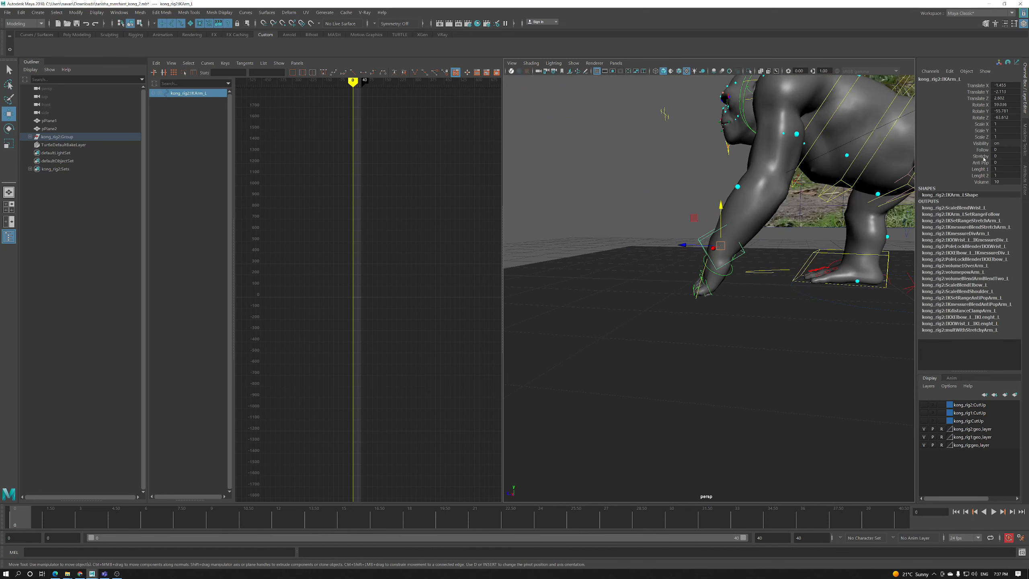
pyautogui.keyDown('alt'); pyautogui.moveTo(789, 225); pyautogui.dragTo(782, 226); pyautogui.keyUp('alt')
pyautogui.keyDown('alt'); pyautogui.moveTo(782, 226); pyautogui.dragTo(741, 237, button='right'); pyautogui.keyUp('alt')
pyautogui.keyDown('alt'); pyautogui.moveTo(741, 237); pyautogui.dragTo(694, 250, button='middle'); pyautogui.keyUp('alt')
pyautogui.keyDown('alt'); pyautogui.moveTo(694, 250); pyautogui.dragTo(680, 252); pyautogui.keyUp('alt')
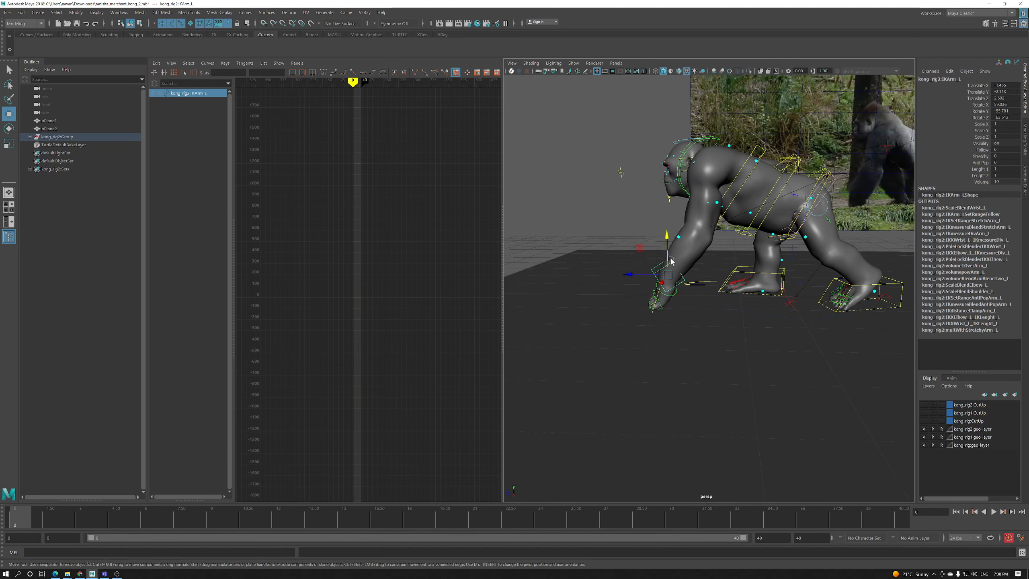
pyautogui.keyDown('alt'); pyautogui.moveTo(681, 252); pyautogui.dragTo(698, 263, button='right'); pyautogui.keyUp('alt')
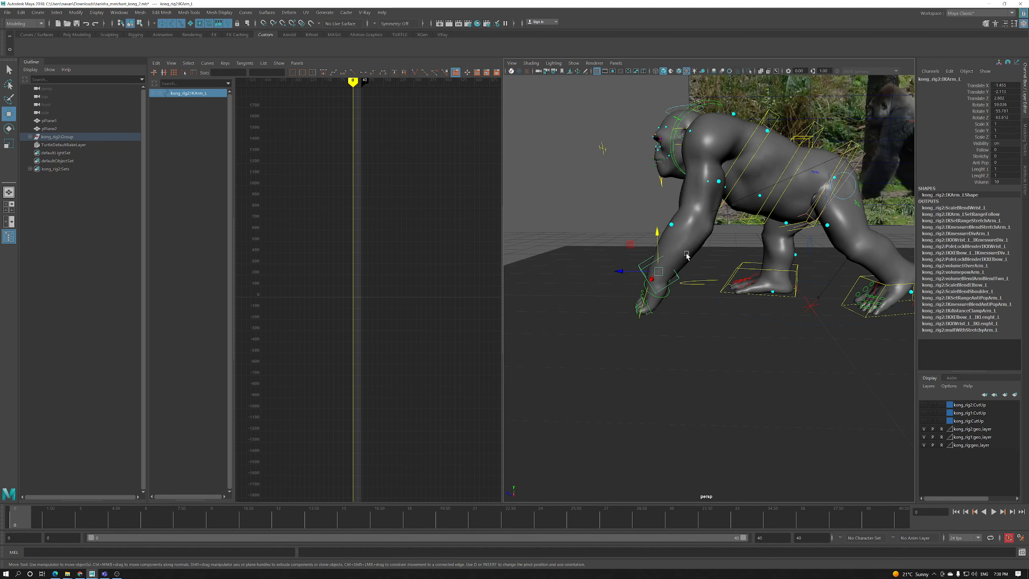
# Try a different Swivel value on the left leg IK control and undo it
pyautogui.click(860, 278)
pyautogui.click(977, 149)
pyautogui.moveTo(727, 283); pyautogui.dragTo(707, 288, button='middle')
pyautogui.hotkey('ctrl', 'z')
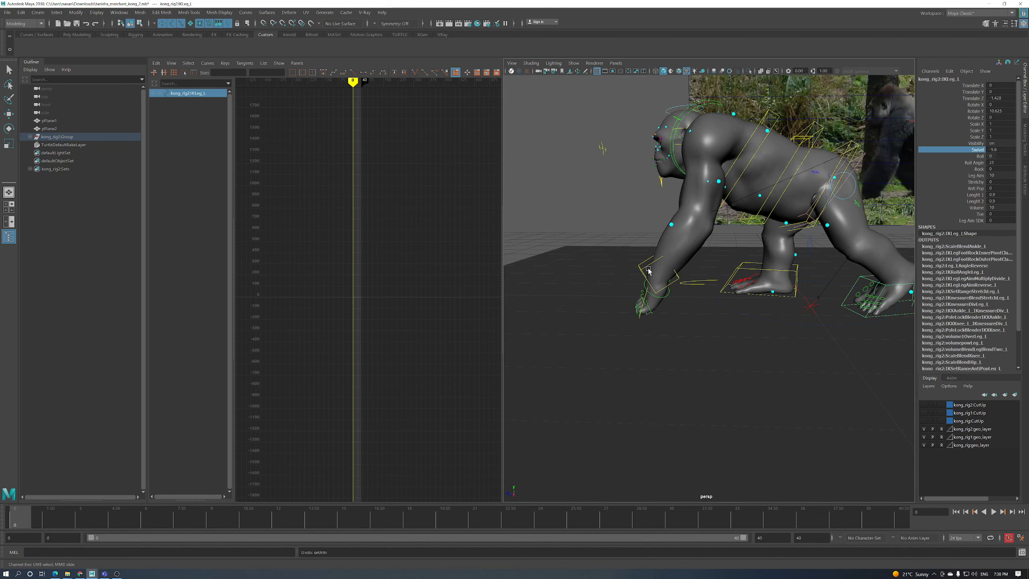
# Move the left arm's pole control closer in behind the elbow and down to about -1.8 in Translate Y
pyautogui.click(651, 272)
pyautogui.press('w')
pyautogui.keyDown('alt'); pyautogui.moveTo(652, 271); pyautogui.dragTo(689, 268); pyautogui.keyUp('alt')
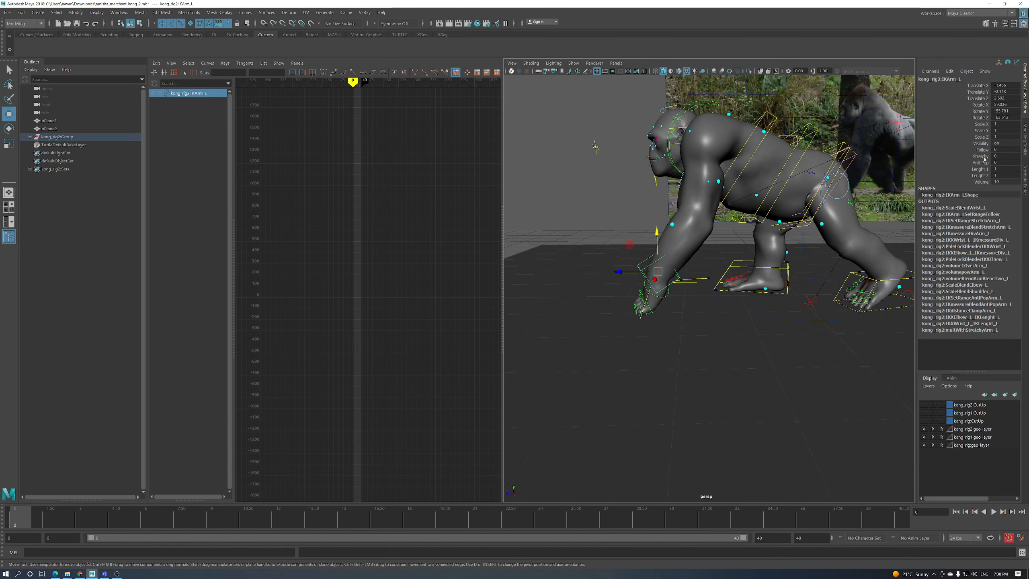
pyautogui.keyDown('alt'); pyautogui.moveTo(782, 263); pyautogui.dragTo(777, 230); pyautogui.keyUp('alt')
pyautogui.click(816, 237)
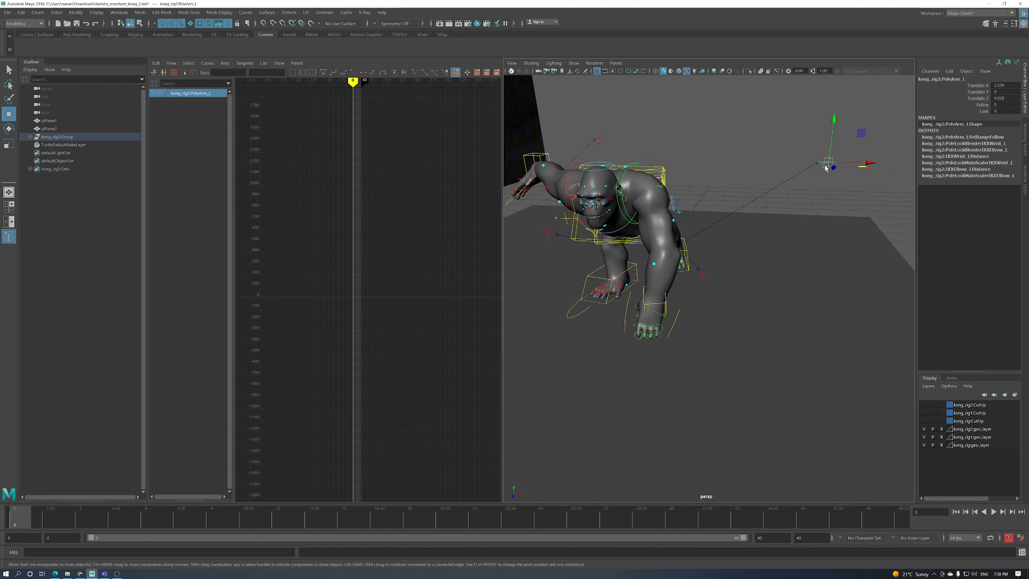
pyautogui.moveTo(826, 164); pyautogui.dragTo(748, 250)
pyautogui.keyDown('alt'); pyautogui.moveTo(770, 280); pyautogui.dragTo(653, 251); pyautogui.keyUp('alt')
pyautogui.moveTo(627, 216); pyautogui.dragTo(683, 246, button='middle')
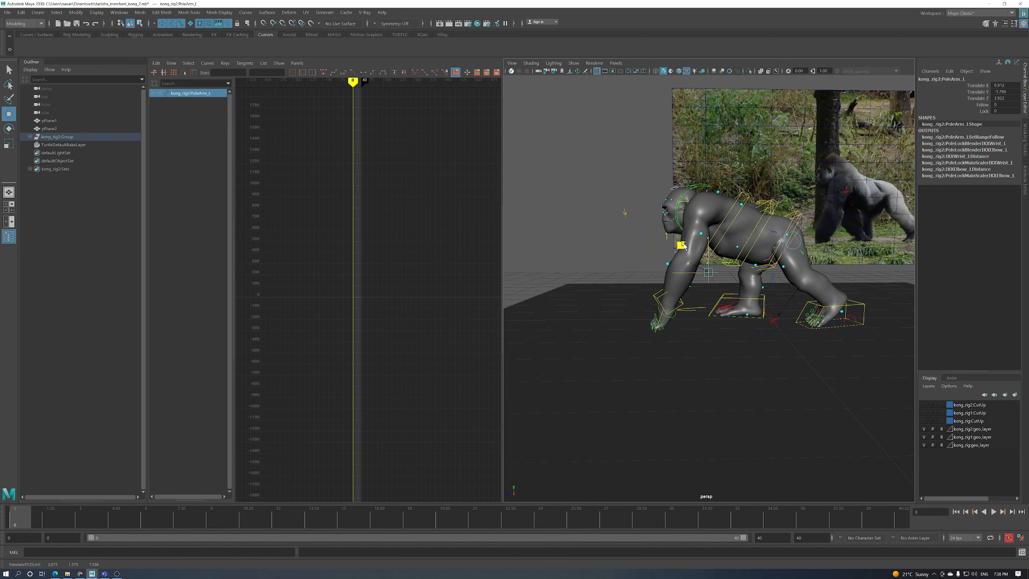
pyautogui.keyDown('alt'); pyautogui.moveTo(740, 240); pyautogui.dragTo(657, 314); pyautogui.keyUp('alt')
pyautogui.keyDown('alt'); pyautogui.moveTo(657, 314); pyautogui.dragTo(705, 343, button='right'); pyautogui.keyUp('alt')
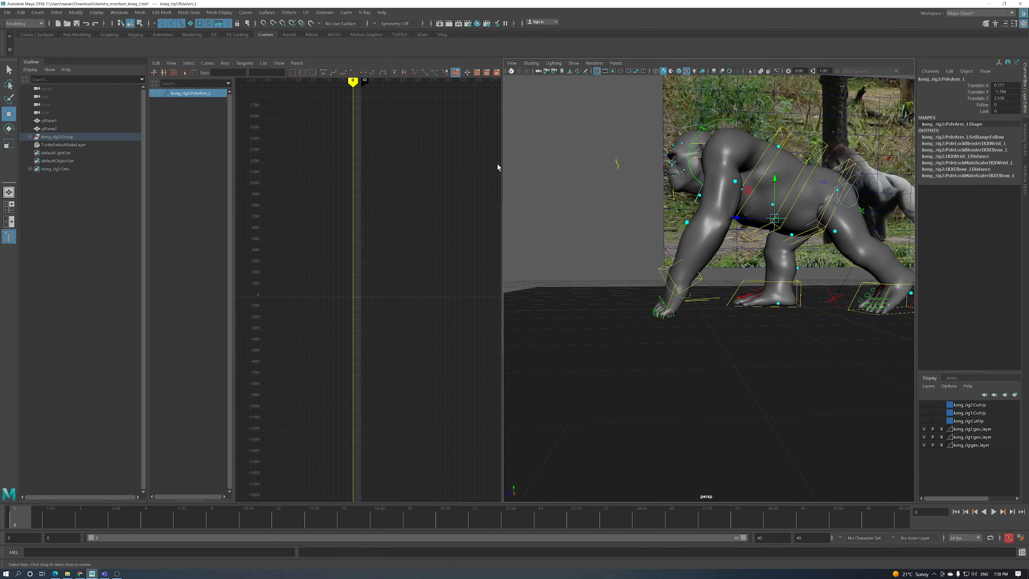
# Create a locator and place it on the ground under the left hand, at about 2.58 in Translate Z
pyautogui.click(38, 13)
pyautogui.click(66, 130)
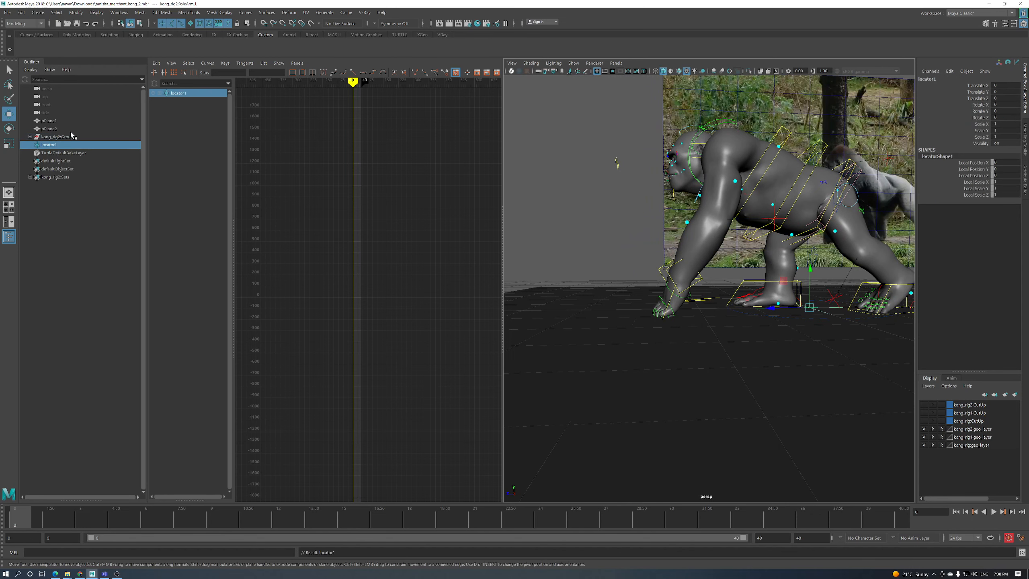
pyautogui.keyDown('alt'); pyautogui.moveTo(789, 308); pyautogui.dragTo(656, 320); pyautogui.keyUp('alt')
pyautogui.keyDown('alt'); pyautogui.moveTo(665, 306); pyautogui.dragTo(627, 311, button='right'); pyautogui.keyUp('alt')
pyautogui.keyDown('alt'); pyautogui.moveTo(627, 311); pyautogui.dragTo(719, 305); pyautogui.keyUp('alt')
pyautogui.keyDown('alt'); pyautogui.moveTo(718, 304); pyautogui.dragTo(679, 305, button='right'); pyautogui.keyUp('alt')
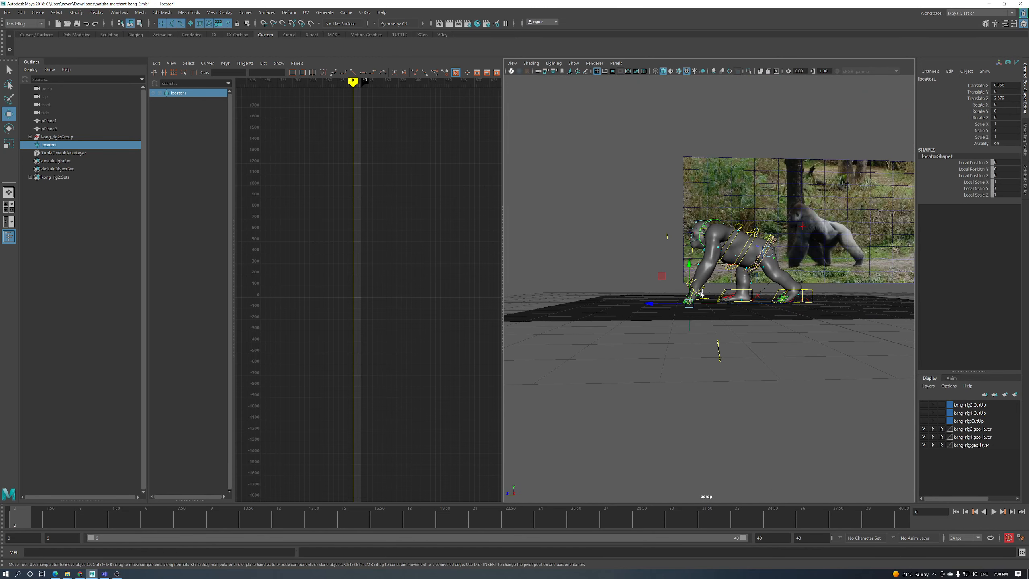
# Shift the locator in Translate X to centre it under the left hand's knuckles
pyautogui.press('e')
pyautogui.moveTo(702, 293); pyautogui.dragTo(717, 288)
pyautogui.keyDown('alt'); pyautogui.moveTo(702, 292); pyautogui.dragTo(702, 344, button='right'); pyautogui.keyUp('alt')
pyautogui.keyDown('alt'); pyautogui.moveTo(702, 344); pyautogui.dragTo(808, 360); pyautogui.keyUp('alt')
pyautogui.press('w')
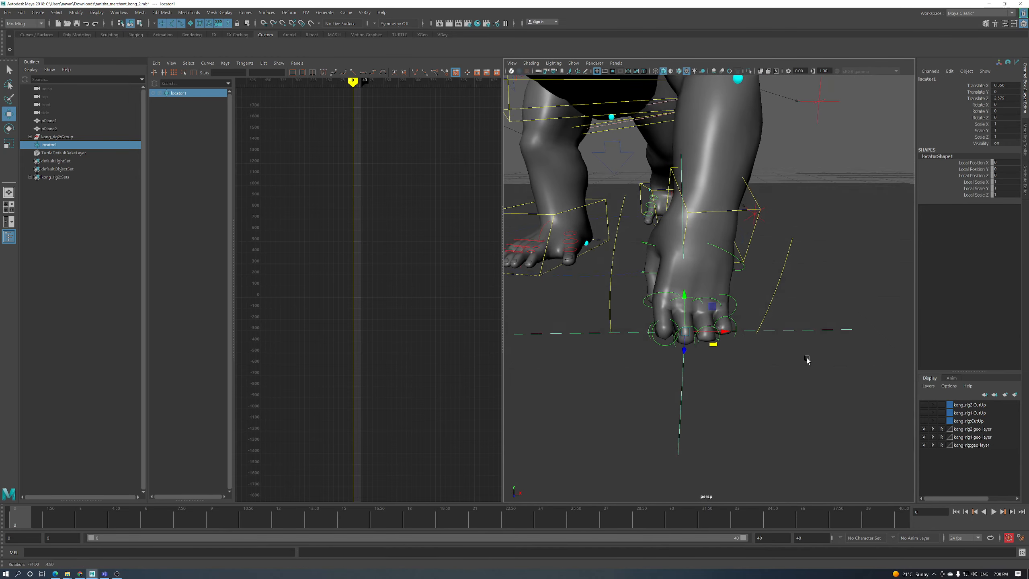
pyautogui.moveTo(724, 332)
pyautogui.mouseDown()
pyautogui.moveTo(701, 322)
pyautogui.moveTo(710, 322)
pyautogui.mouseUp()
# Tilt the locator to about -15 in Rotate X to follow the angle of the left hand
pyautogui.keyDown('alt'); pyautogui.moveTo(710, 321); pyautogui.dragTo(718, 288, button='right'); pyautogui.keyUp('alt')
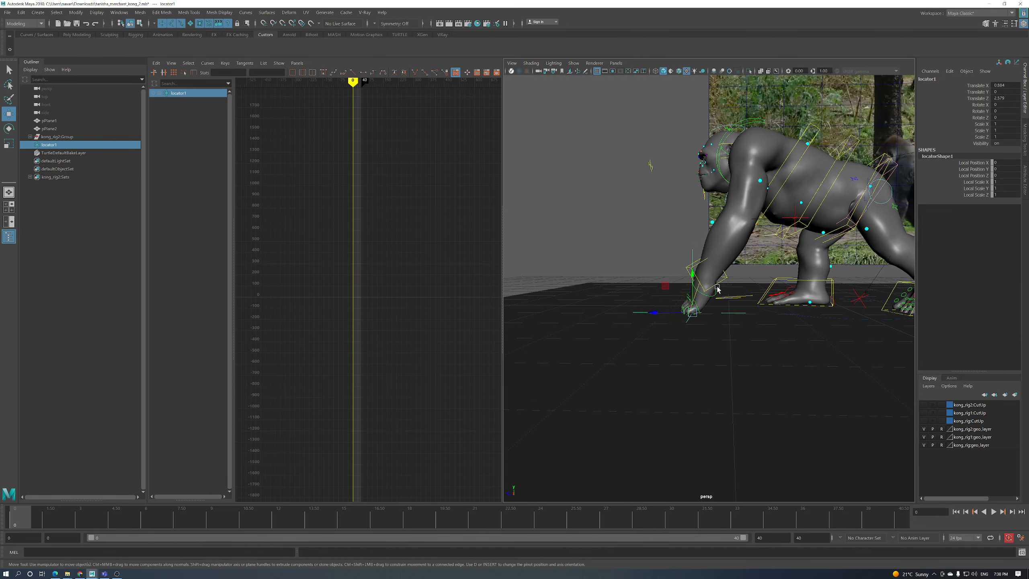
pyautogui.moveTo(717, 277); pyautogui.dragTo(715, 286)
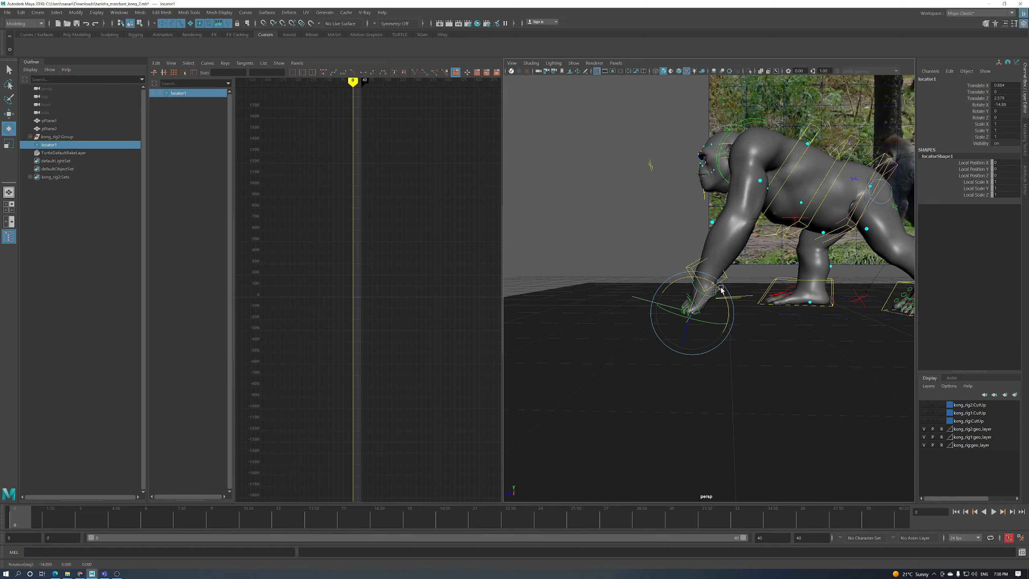
pyautogui.scroll(3, 705, 310)
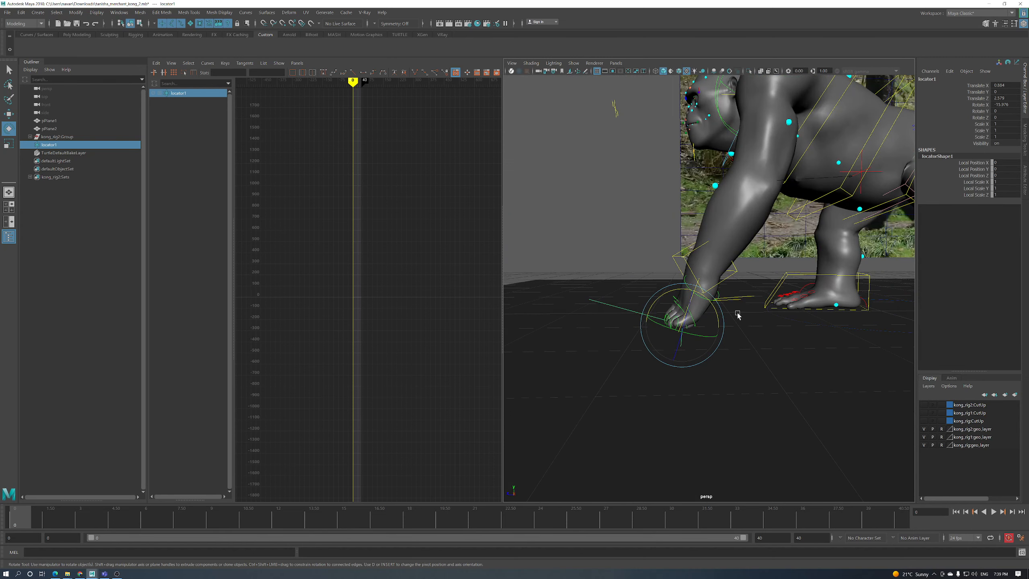
pyautogui.press('w')
pyautogui.scroll(-2, 680, 324)
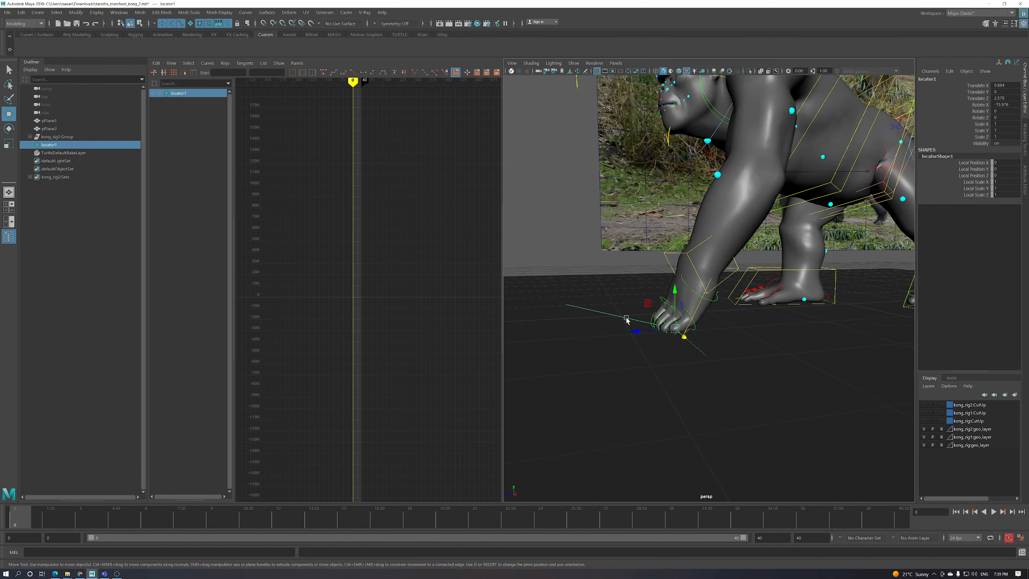
# Parent-constrain the left arm IK control to the locator with Maintain offset on and all translate and rotate axes
pyautogui.keyDown('shift'); pyautogui.click(690, 254); pyautogui.keyUp('shift')
pyautogui.press('f')
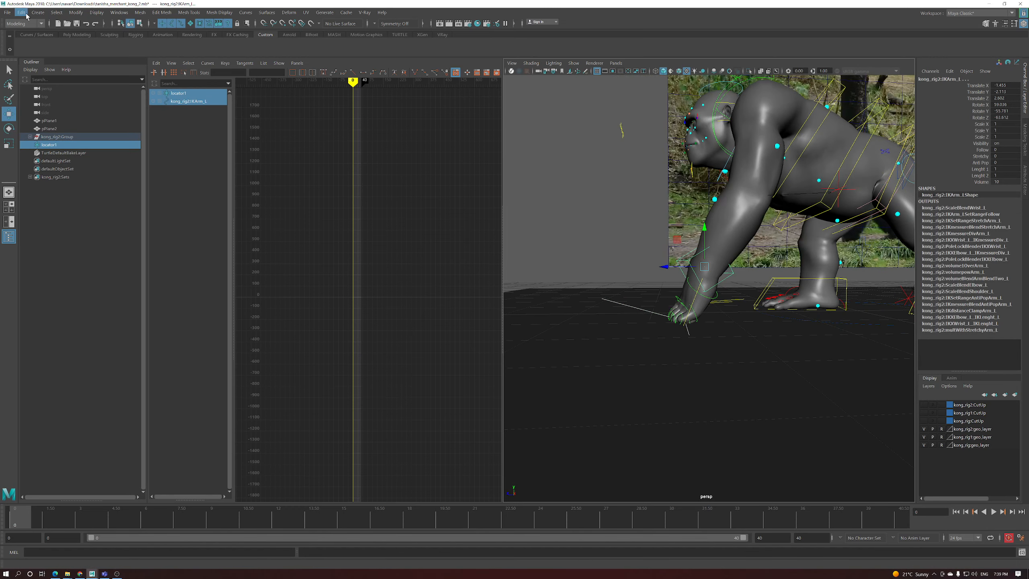
pyautogui.click(19, 24)
pyautogui.click(33, 51)
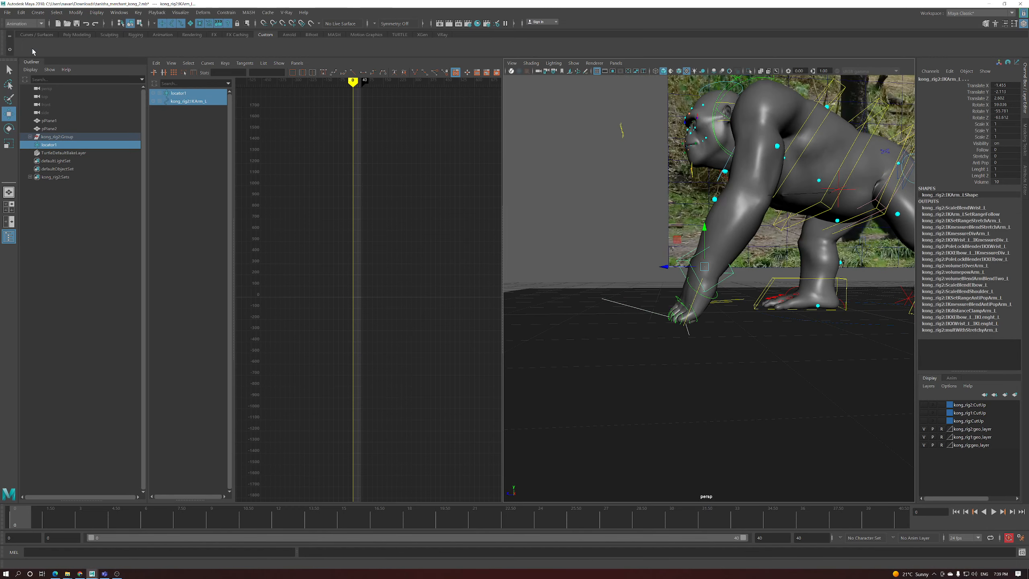
pyautogui.click(226, 13)
pyautogui.click(297, 33)
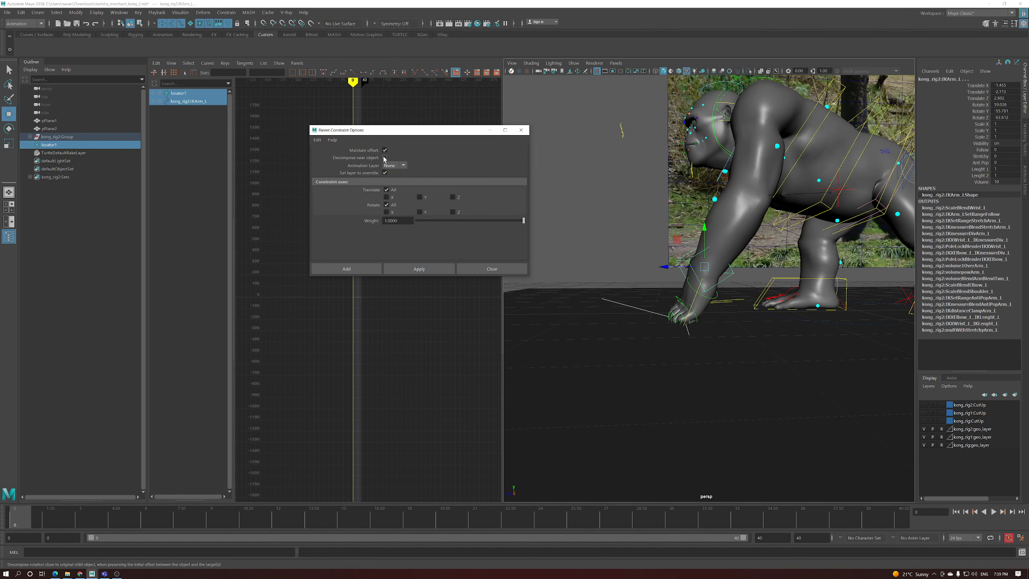
pyautogui.click(346, 268)
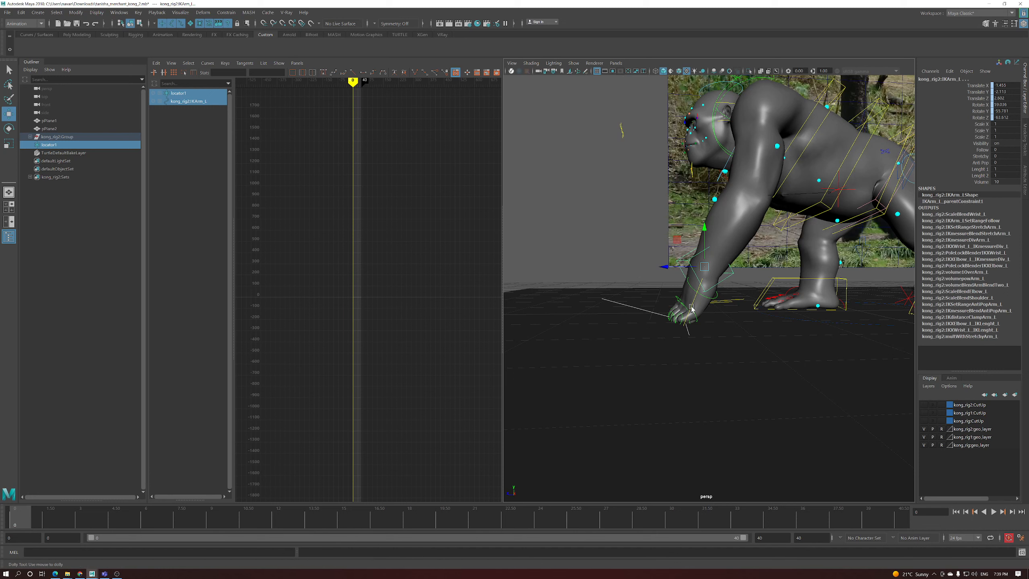
# Try rotating the locator to test how the constrained left hand pivots, and undo the test
pyautogui.scroll(-2, 639, 305)
pyautogui.click(640, 300)
pyautogui.press('e')
pyautogui.moveTo(674, 284); pyautogui.dragTo(673, 285)
pyautogui.keyDown('alt'); pyautogui.moveTo(673, 285); pyautogui.dragTo(671, 310, button='right'); pyautogui.keyUp('alt')
pyautogui.keyDown('alt'); pyautogui.moveTo(670, 310); pyautogui.dragTo(687, 327); pyautogui.keyUp('alt')
pyautogui.keyDown('alt'); pyautogui.moveTo(687, 327); pyautogui.dragTo(646, 327, button='right'); pyautogui.keyUp('alt')
pyautogui.keyDown('alt'); pyautogui.moveTo(645, 326); pyautogui.dragTo(694, 308); pyautogui.keyUp('alt')
pyautogui.press('w')
pyautogui.hotkey('ctrl', 'z')
# Compare the left arm IK control's constrained Translate and Rotate channels with those of the locator
pyautogui.click(690, 271)
pyautogui.press('e')
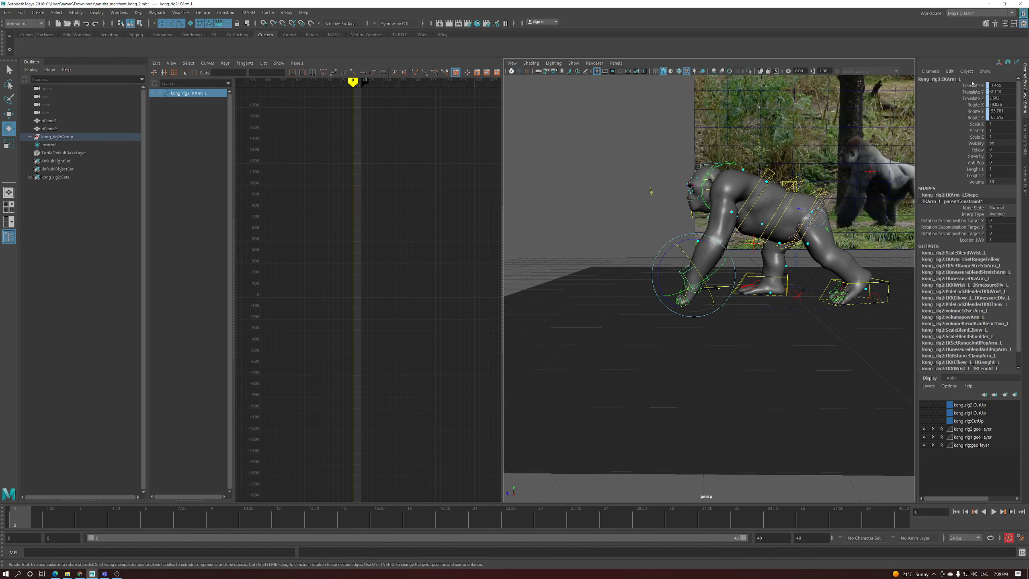
pyautogui.press('w')
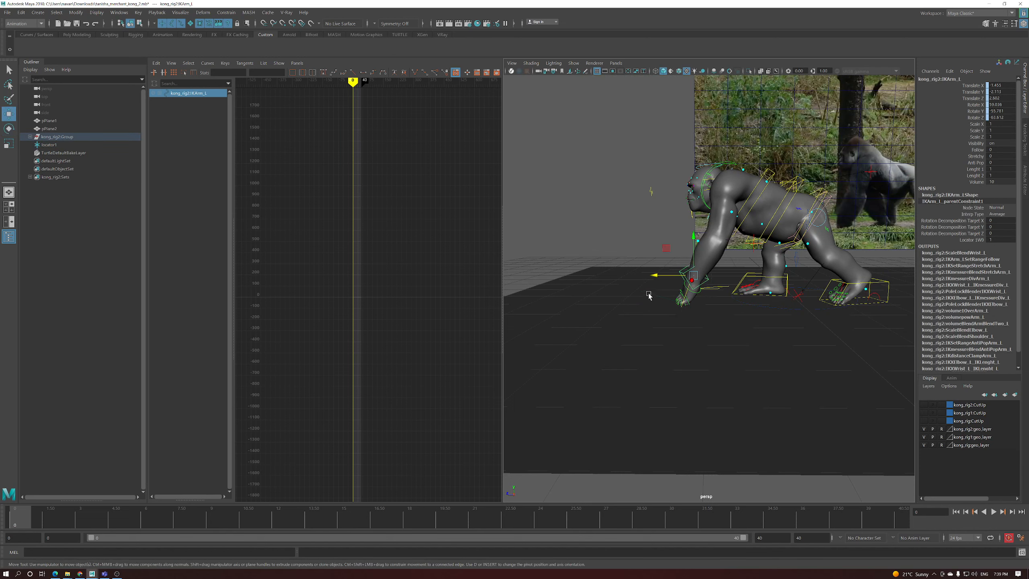
pyautogui.click(654, 292)
pyautogui.click(690, 272)
pyautogui.moveTo(973, 85); pyautogui.dragTo(973, 99)
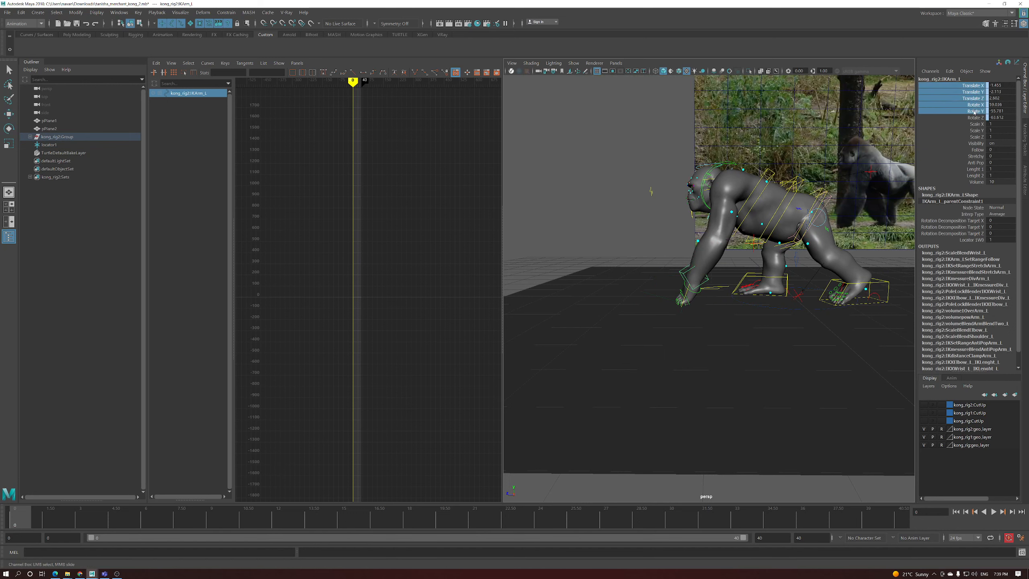
pyautogui.press('w')
pyautogui.click(660, 299)
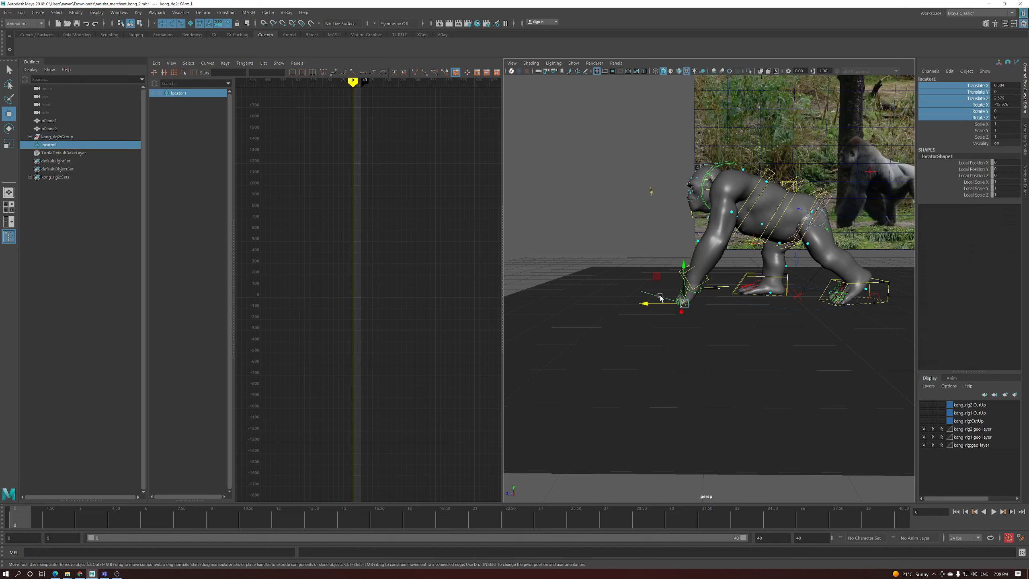
# Shift the right leg IK control slightly sideways to about 0.02 in Translate X
pyautogui.press('e')
pyautogui.keyDown('alt'); pyautogui.moveTo(652, 304); pyautogui.dragTo(700, 327); pyautogui.keyUp('alt')
pyautogui.press('w')
pyautogui.keyDown('alt'); pyautogui.moveTo(700, 327); pyautogui.dragTo(673, 359); pyautogui.keyUp('alt')
pyautogui.click(691, 311)
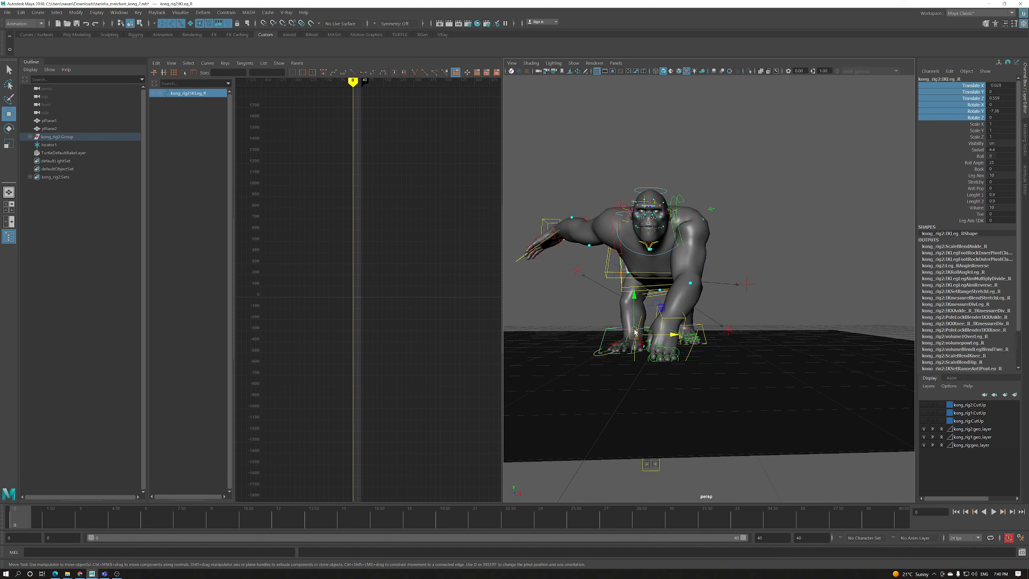
pyautogui.moveTo(673, 337); pyautogui.dragTo(730, 270)
# Try shifting the upper spine IK control sideways in X, undo the recent moves and redo the right foot's shift
pyautogui.click(622, 288)
pyautogui.click(736, 269)
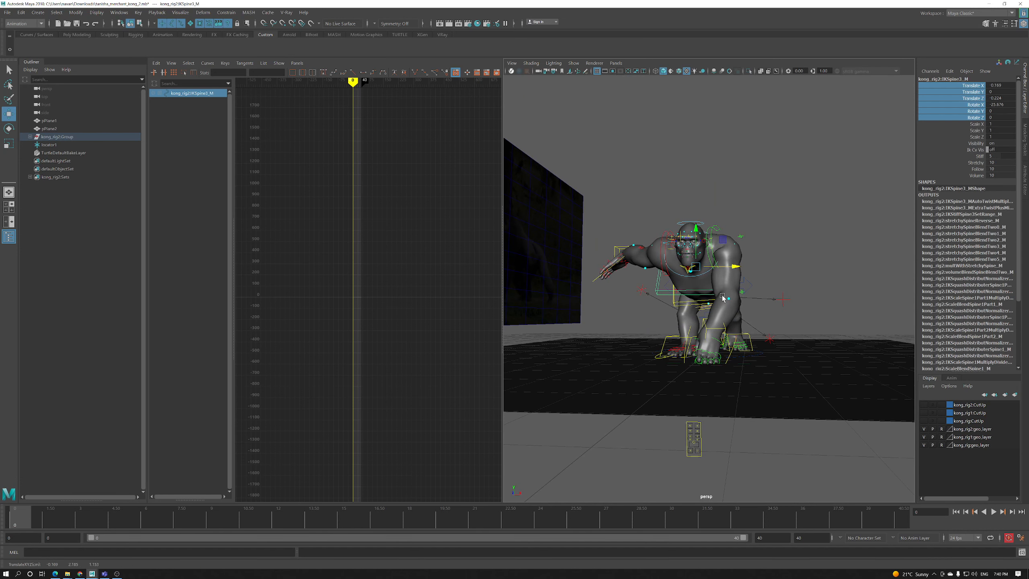
pyautogui.press('e')
pyautogui.keyDown('alt'); pyautogui.moveTo(723, 298); pyautogui.dragTo(717, 321); pyautogui.keyUp('alt')
pyautogui.hotkey('ctrl', 'z')
pyautogui.hotkey('ctrl', 'z')
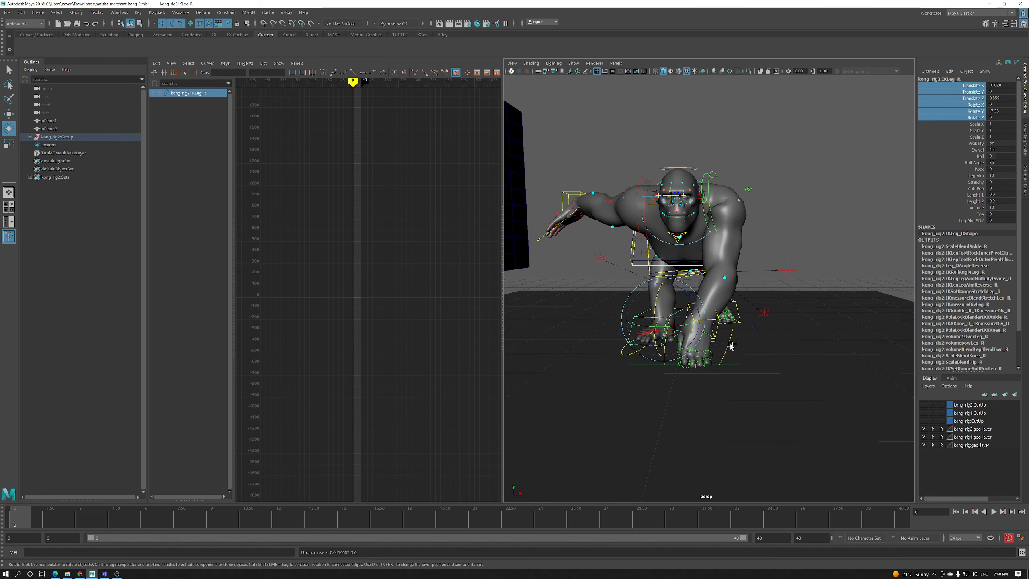
pyautogui.hotkey('shift', 'z')
pyautogui.hotkey('shift', 'z')
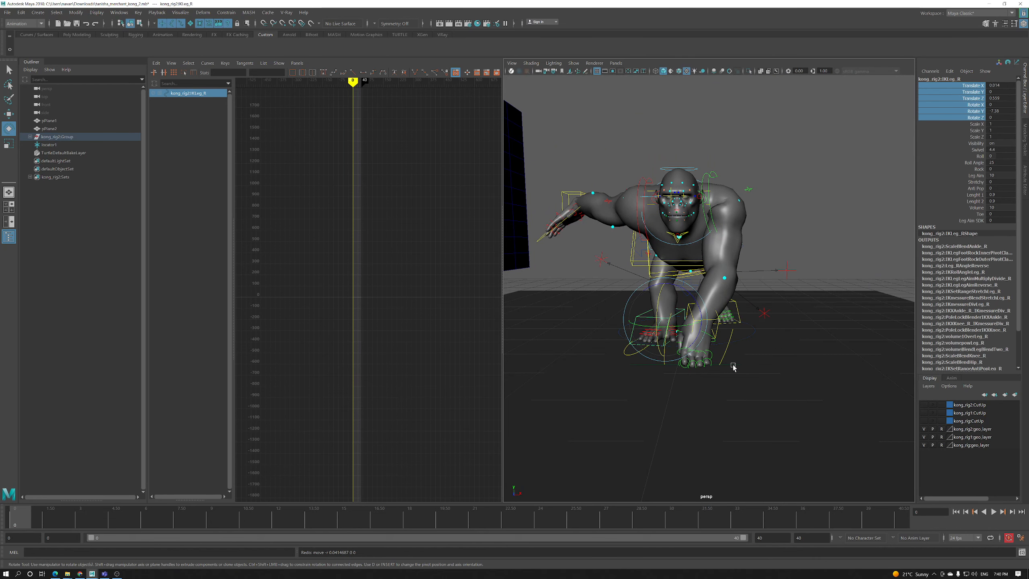
# Move the left-hand ground locator outward to about 1.14 in Translate X, and select the left leg IK control
pyautogui.press('w')
pyautogui.click(733, 360)
pyautogui.moveTo(733, 360); pyautogui.dragTo(789, 366)
pyautogui.scroll(-2, 703, 301)
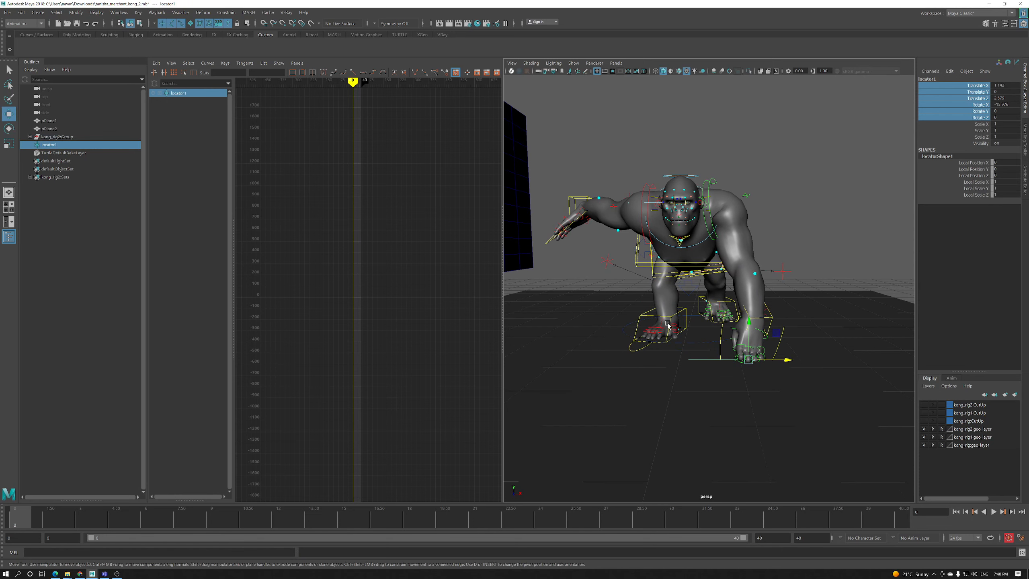
pyautogui.click(701, 300)
pyautogui.keyDown('alt'); pyautogui.moveTo(746, 307); pyautogui.dragTo(775, 353); pyautogui.keyUp('alt')
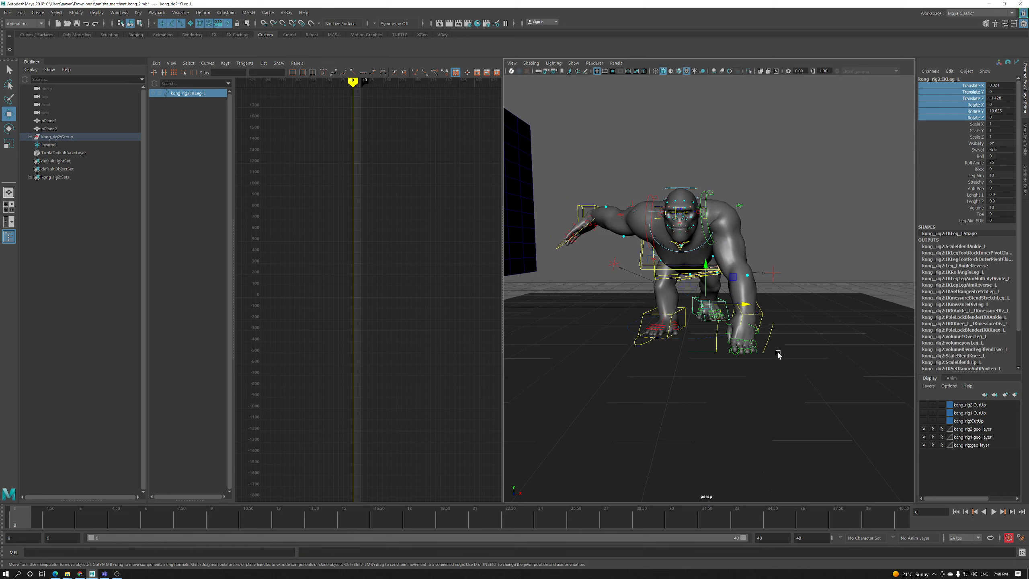
# Tilt the left-hand locator to about 2.7 in Rotate Y and 9.4 in Rotate Z, checking it against the reference
pyautogui.click(771, 356)
pyautogui.press('e')
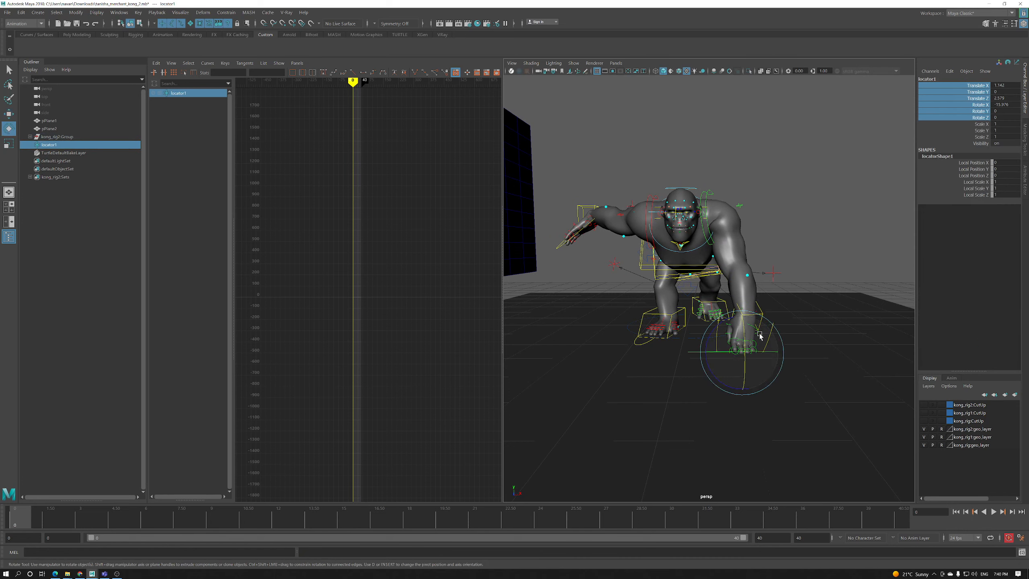
pyautogui.moveTo(724, 322); pyautogui.dragTo(714, 299)
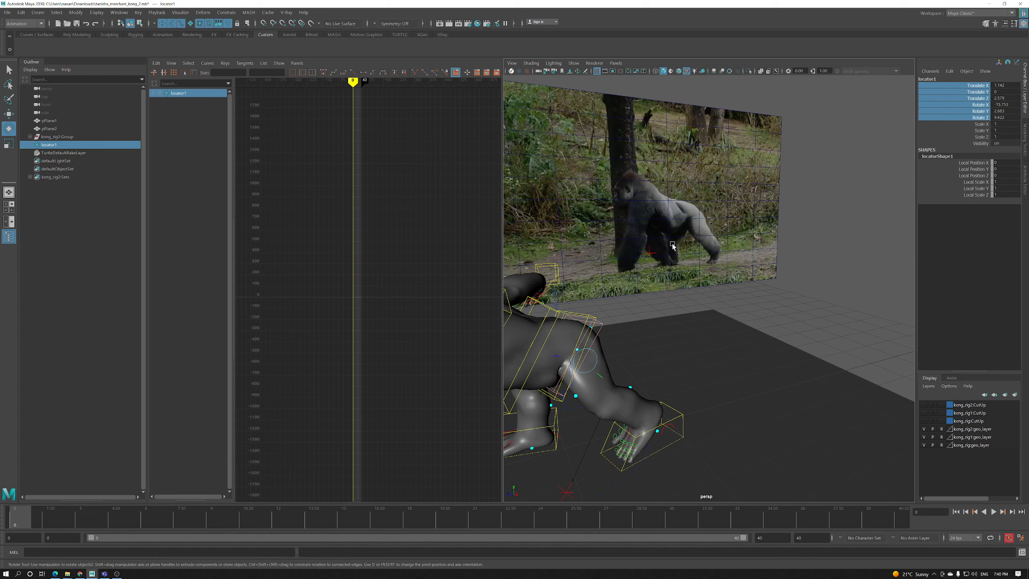
pyautogui.keyDown('alt'); pyautogui.moveTo(646, 277); pyautogui.dragTo(750, 317); pyautogui.keyUp('alt')
pyautogui.keyDown('alt'); pyautogui.moveTo(773, 283); pyautogui.dragTo(699, 301); pyautogui.keyUp('alt')
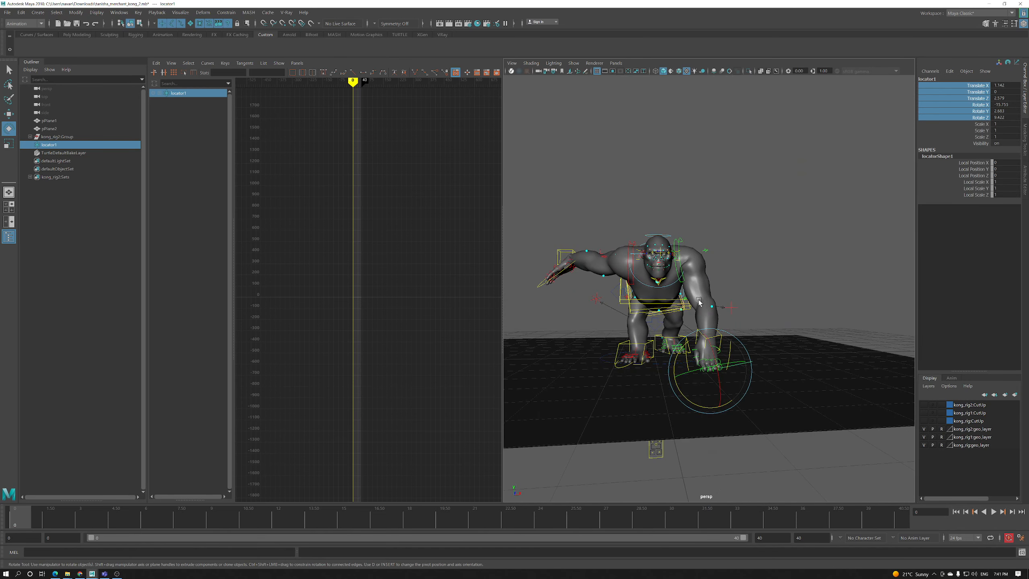
# Twist the chest by rotating the upper spine IK control to about -4.8 in Rotate Z
pyautogui.click(623, 303)
pyautogui.keyDown('alt'); pyautogui.moveTo(632, 300); pyautogui.dragTo(696, 344); pyautogui.keyUp('alt')
pyautogui.press('w')
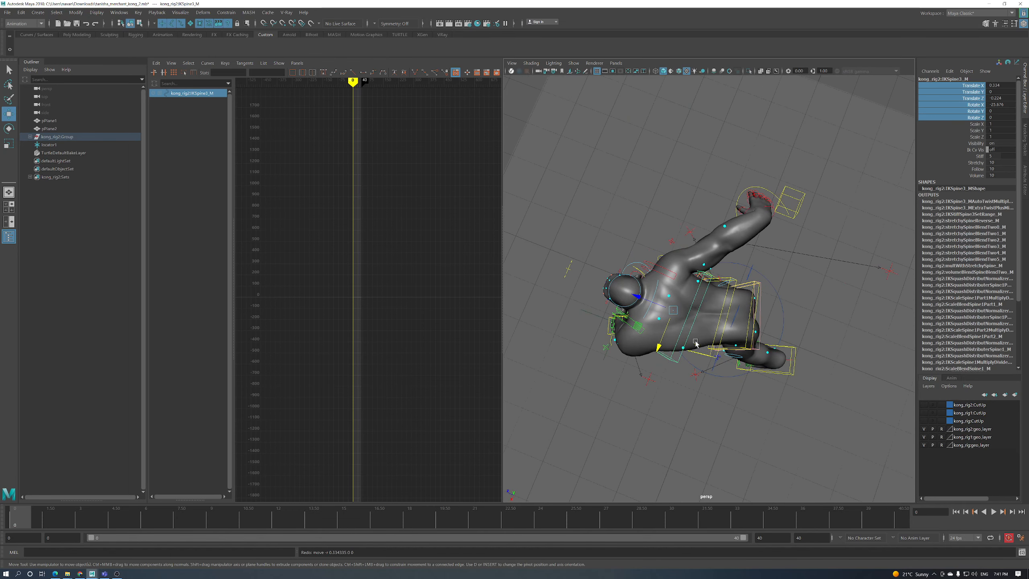
pyautogui.press('e')
pyautogui.keyDown('alt'); pyautogui.moveTo(651, 340); pyautogui.dragTo(614, 359); pyautogui.keyUp('alt')
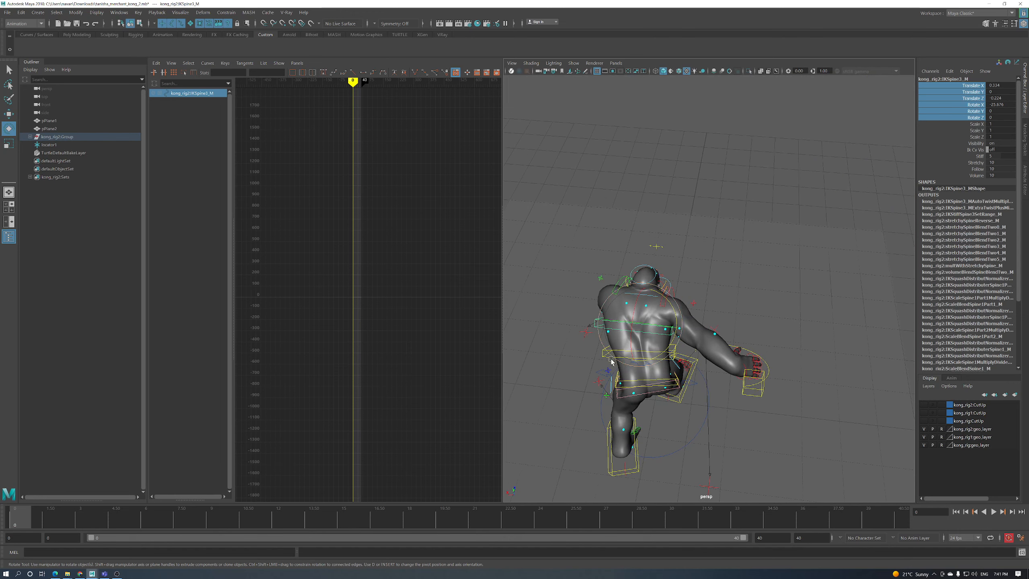
pyautogui.moveTo(671, 345); pyautogui.dragTo(656, 256)
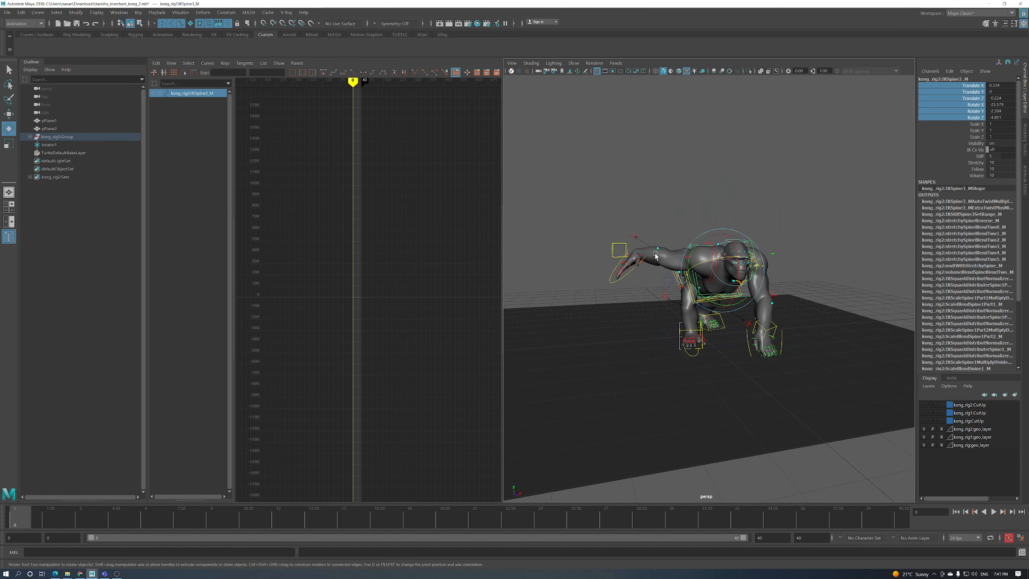
# Lower the right arm IK control beside the right foot to about 2.46, -2.13, 0.95, and turn the hand toward the ground
pyautogui.click(633, 257)
pyautogui.click(612, 248)
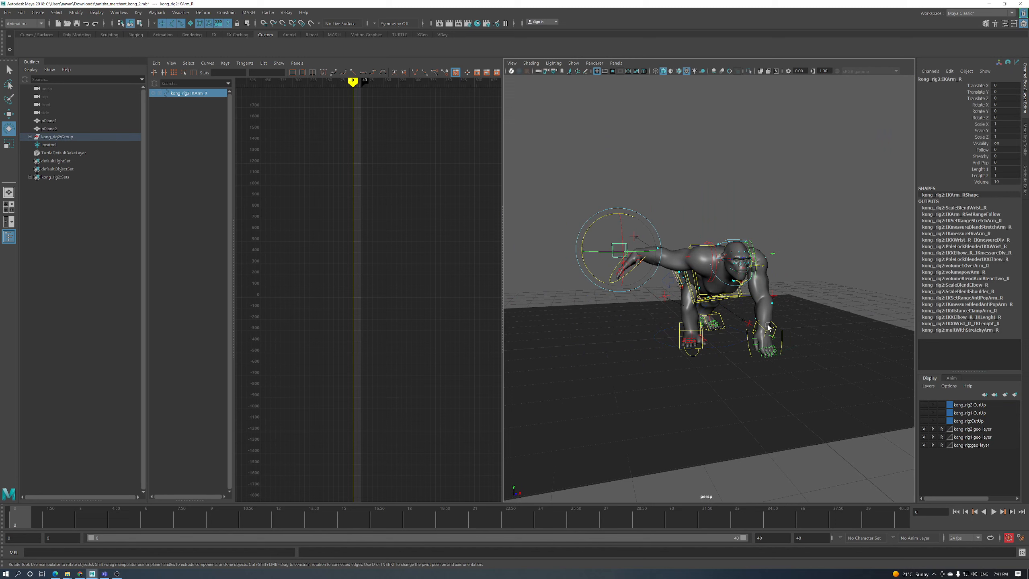
pyautogui.press('w')
pyautogui.moveTo(620, 251); pyautogui.dragTo(729, 344)
pyautogui.keyDown('alt'); pyautogui.moveTo(689, 345); pyautogui.dragTo(729, 357, button='right'); pyautogui.keyUp('alt')
pyautogui.keyDown('alt'); pyautogui.moveTo(729, 357); pyautogui.dragTo(653, 373); pyautogui.keyUp('alt')
pyautogui.press('e')
pyautogui.press('w')
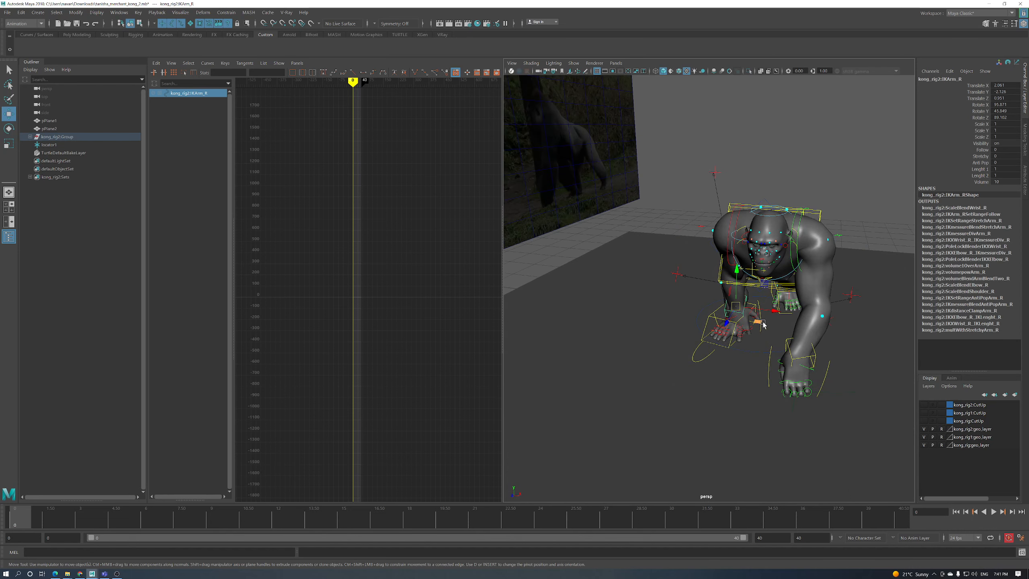
pyautogui.moveTo(775, 313); pyautogui.dragTo(792, 318)
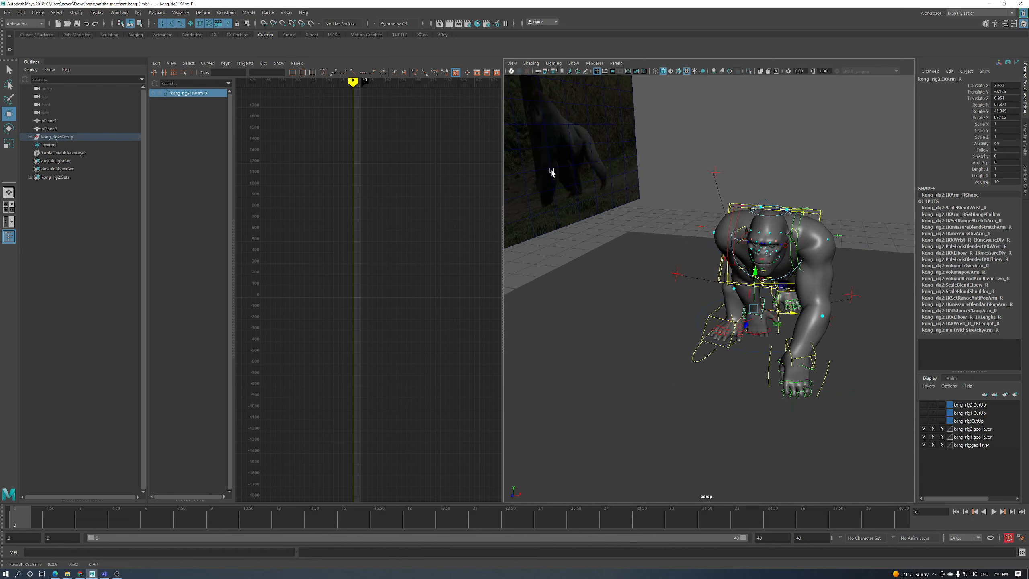
# Rotate the right arm IK control in side view so the hand's fingers point downward beside the right foot
pyautogui.keyDown('alt'); pyautogui.moveTo(673, 230); pyautogui.dragTo(753, 336); pyautogui.keyUp('alt')
pyautogui.scroll(5, 729, 338)
pyautogui.press('e')
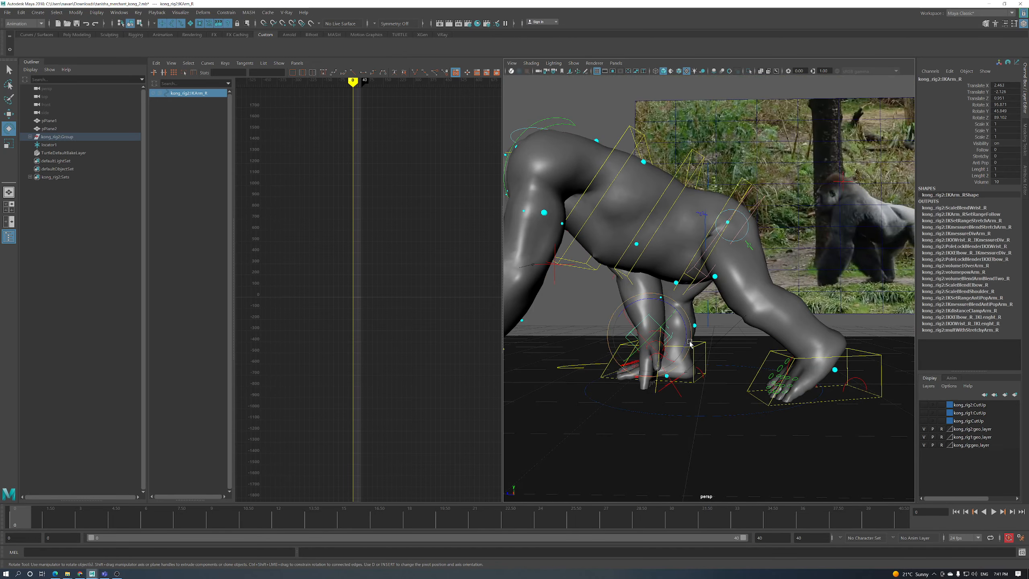
pyautogui.moveTo(689, 332); pyautogui.dragTo(616, 337)
pyautogui.press('w')
pyautogui.press('f')
pyautogui.scroll(-8, 736, 307)
pyautogui.keyDown('alt'); pyautogui.moveTo(735, 307); pyautogui.dragTo(658, 305); pyautogui.keyUp('alt')
pyautogui.click(712, 285)
pyautogui.scroll(3, 731, 322)
pyautogui.scroll(5, 657, 305)
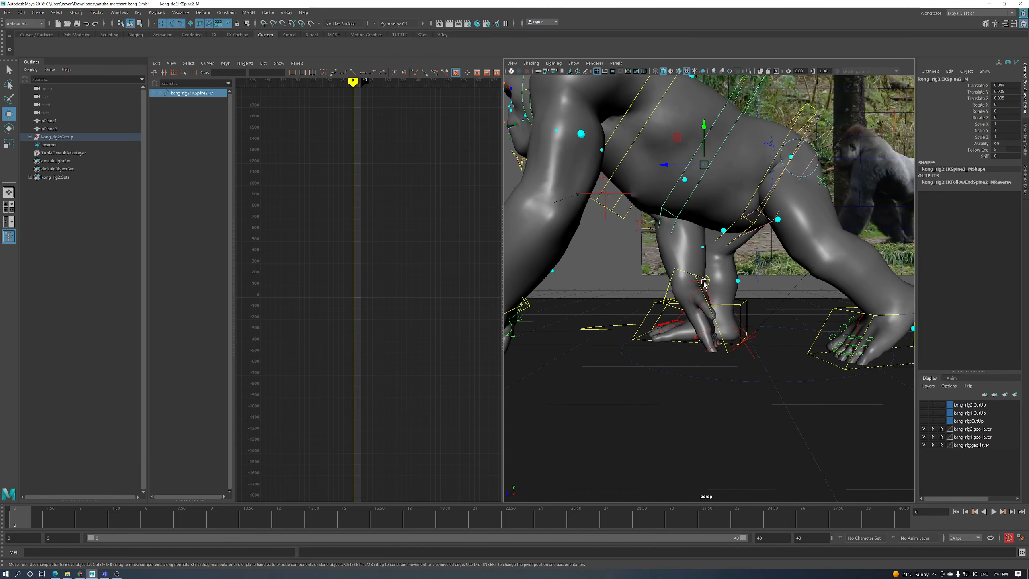
# Refine the right arm IK control's rotation to about 119 in X, 22.7 in Y and 97.3 in Z
pyautogui.click(709, 282)
pyautogui.keyDown('alt'); pyautogui.moveTo(708, 283); pyautogui.dragTo(653, 291); pyautogui.keyUp('alt')
pyautogui.keyDown('alt'); pyautogui.moveTo(689, 321); pyautogui.dragTo(684, 307, button='middle'); pyautogui.keyUp('alt')
pyautogui.scroll(-2, 685, 307)
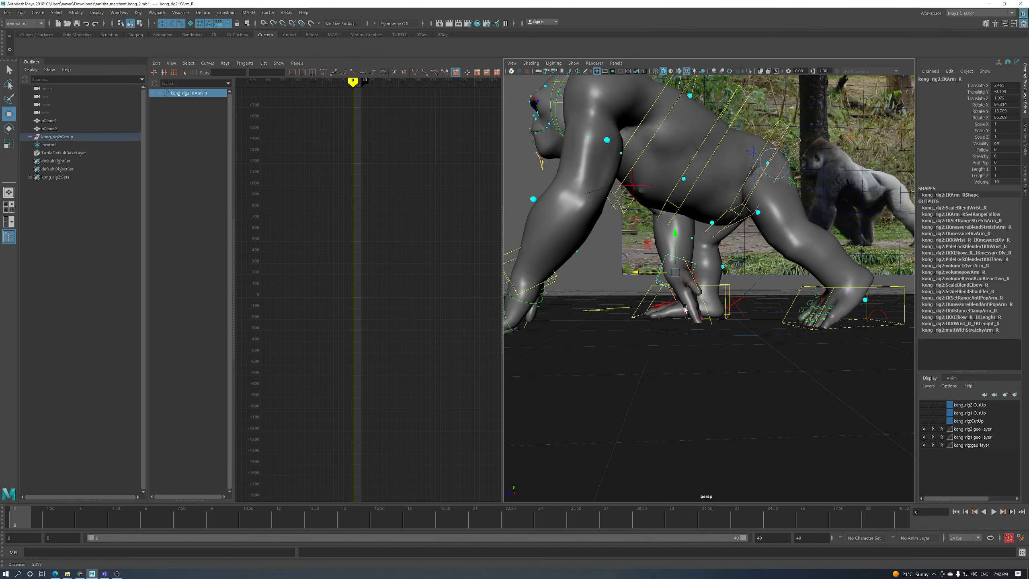
pyautogui.press('e')
pyautogui.moveTo(703, 266); pyautogui.dragTo(685, 284)
pyautogui.scroll(-3, 627, 295)
pyautogui.scroll(2, 627, 295)
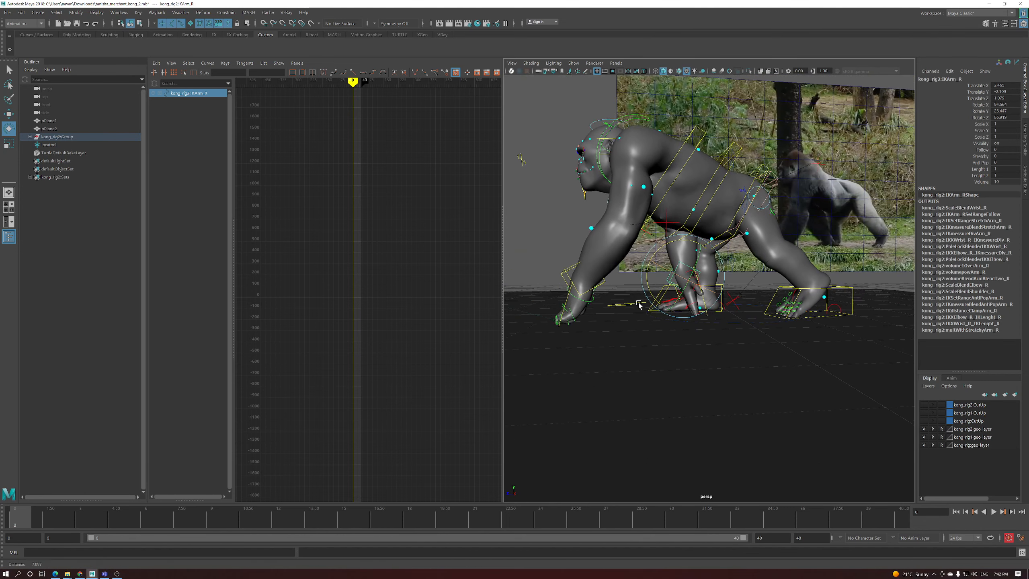
pyautogui.moveTo(692, 288)
pyautogui.mouseDown()
pyautogui.moveTo(676, 282)
pyautogui.moveTo(695, 284)
pyautogui.mouseUp()
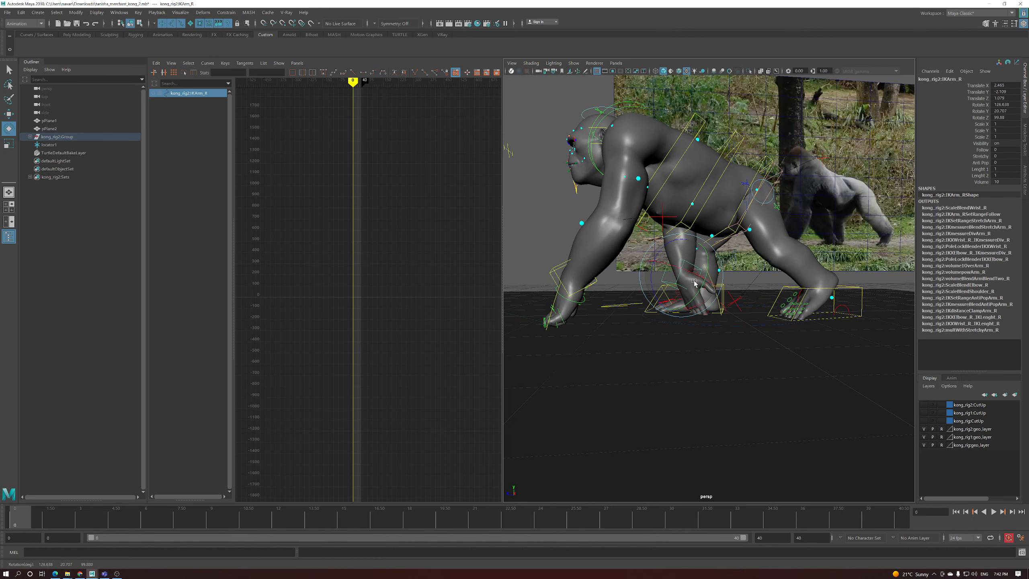
# Bend the right index finger's base joint forward to about -73 in Rotate Y and -28 in Rotate Z
pyautogui.scroll(8, 690, 282)
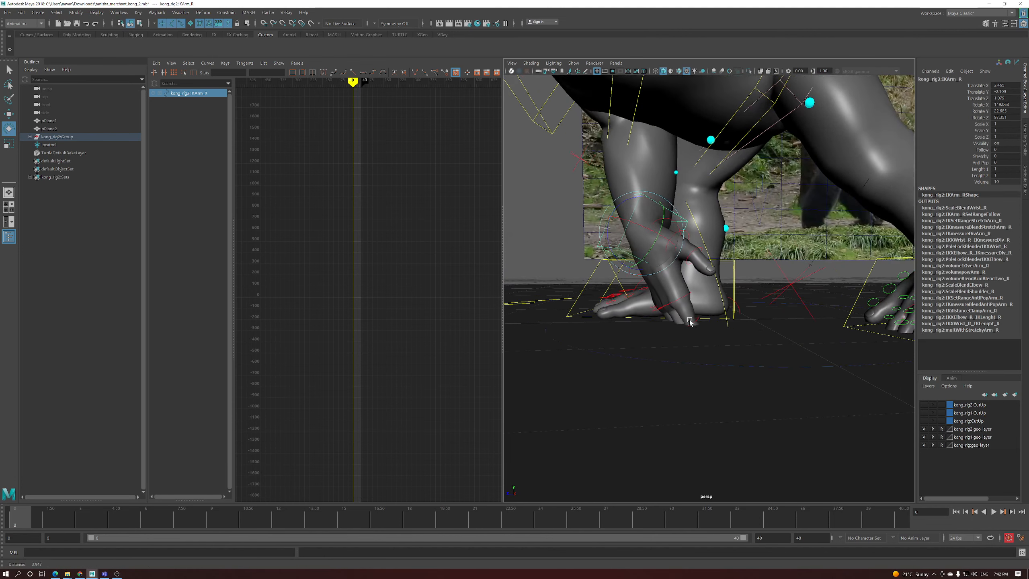
pyautogui.click(676, 309)
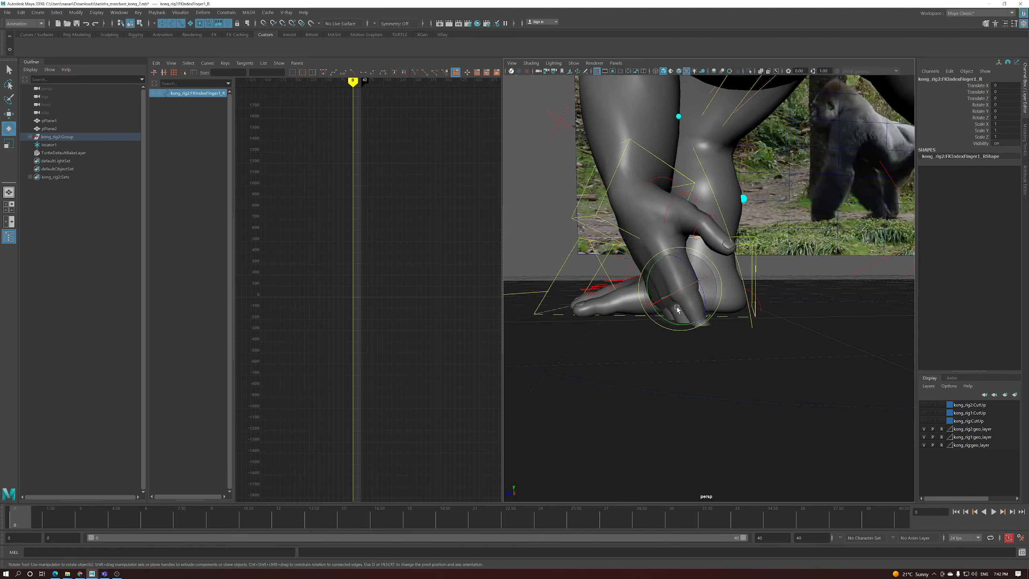
pyautogui.moveTo(675, 321); pyautogui.dragTo(647, 294)
pyautogui.keyDown('alt'); pyautogui.moveTo(647, 295); pyautogui.dragTo(694, 314); pyautogui.keyUp('alt')
pyautogui.keyDown('alt'); pyautogui.moveTo(694, 314); pyautogui.dragTo(662, 310); pyautogui.keyUp('alt')
pyautogui.press('w')
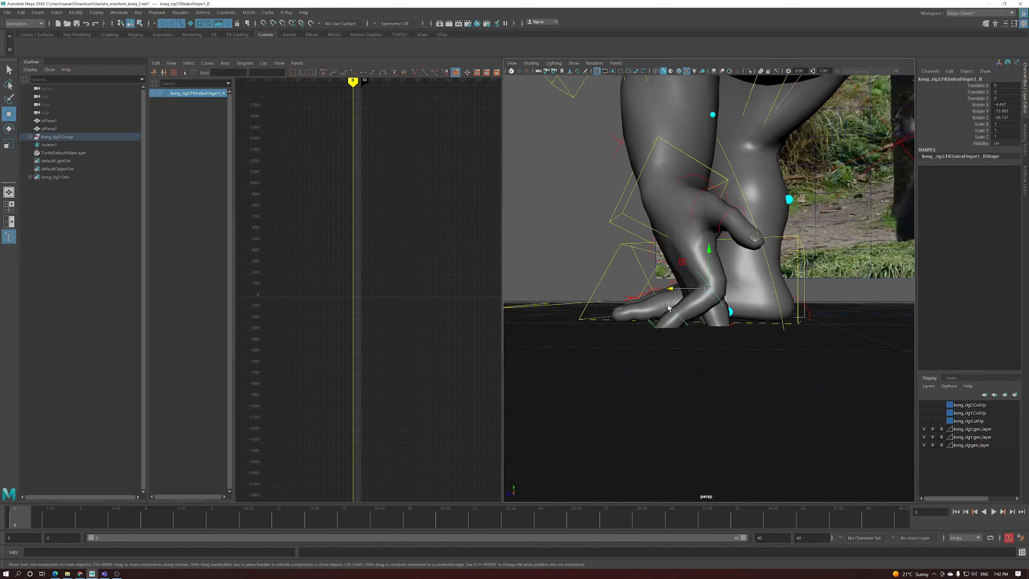
# Curl the right index finger's second joint back under the hand around its Y axis
pyautogui.click(695, 312)
pyautogui.press('e')
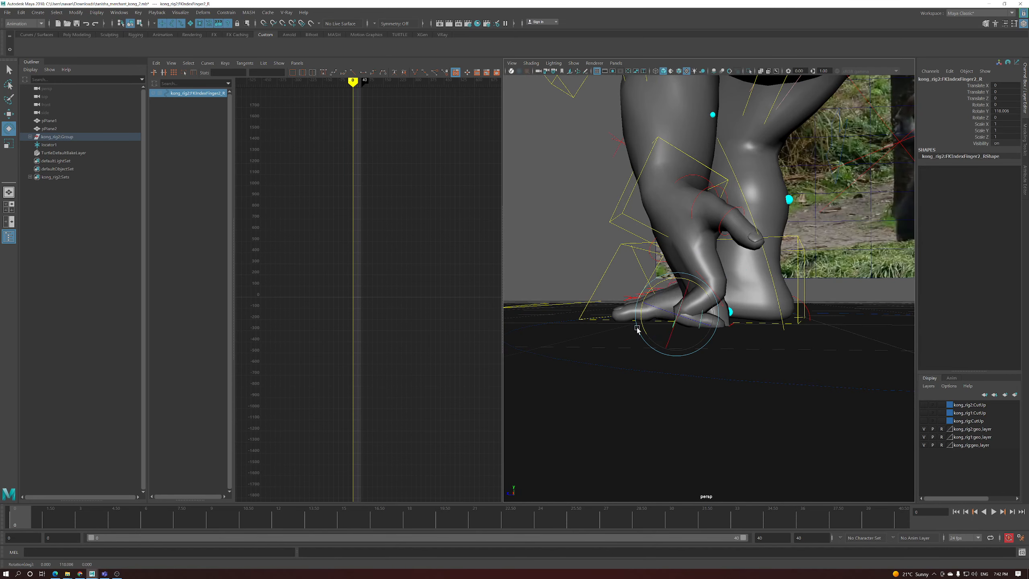
pyautogui.scroll(6, 637, 330)
pyautogui.press('w')
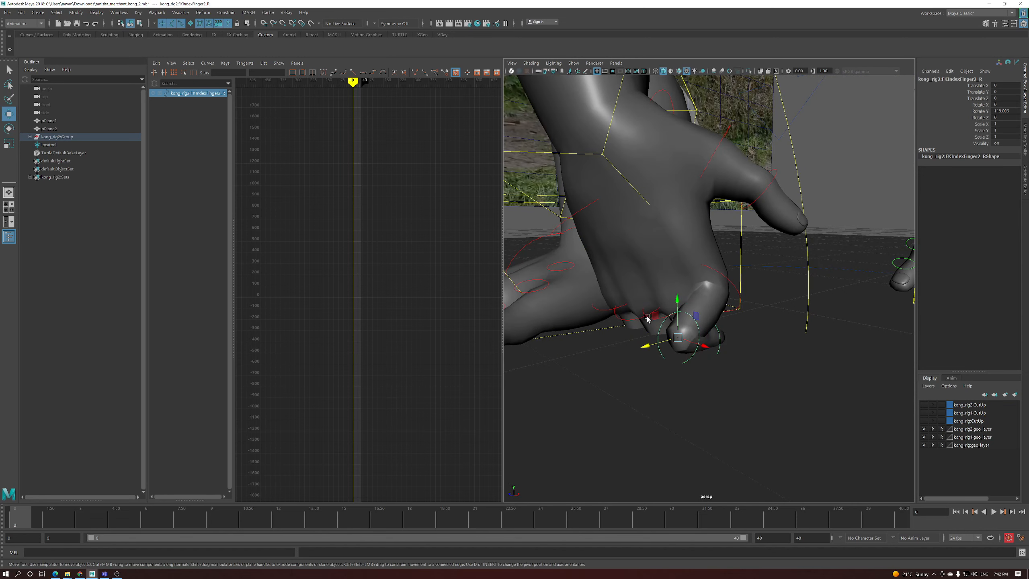
# Bend the right middle finger's base joint forward and curl its second joint under the hand
pyautogui.click(643, 312)
pyautogui.press('e')
pyautogui.keyDown('alt'); pyautogui.moveTo(680, 344); pyautogui.dragTo(666, 288); pyautogui.keyUp('alt')
pyautogui.click(637, 322)
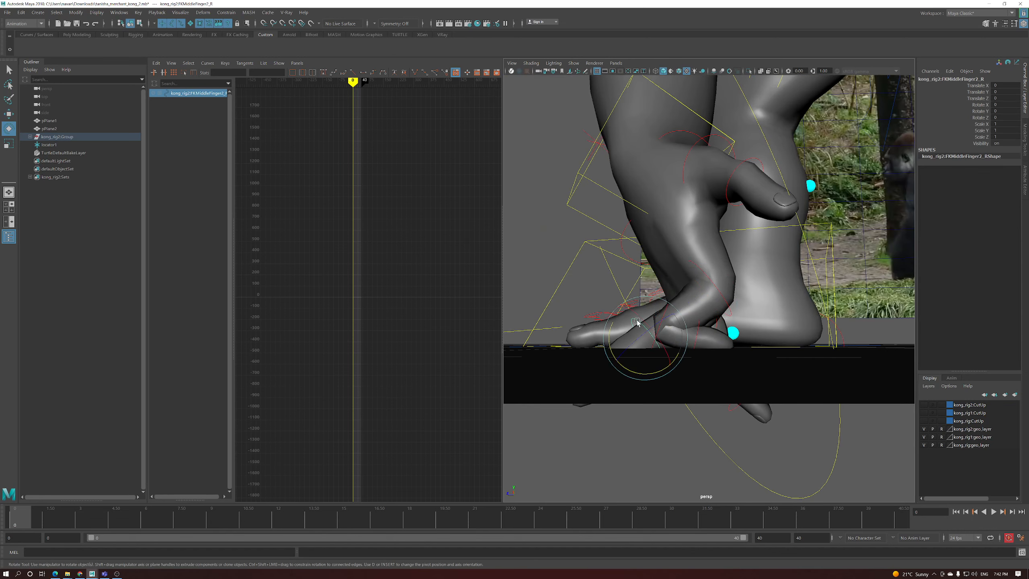
pyautogui.moveTo(612, 345); pyautogui.dragTo(688, 374)
pyautogui.keyDown('alt'); pyautogui.moveTo(689, 374); pyautogui.dragTo(589, 323); pyautogui.keyUp('alt')
pyautogui.press('w')
pyautogui.press('e')
# Bend the right ring finger's base joint to about -91.6 in Rotate Y and its second joint to about 113.6
pyautogui.click(616, 323)
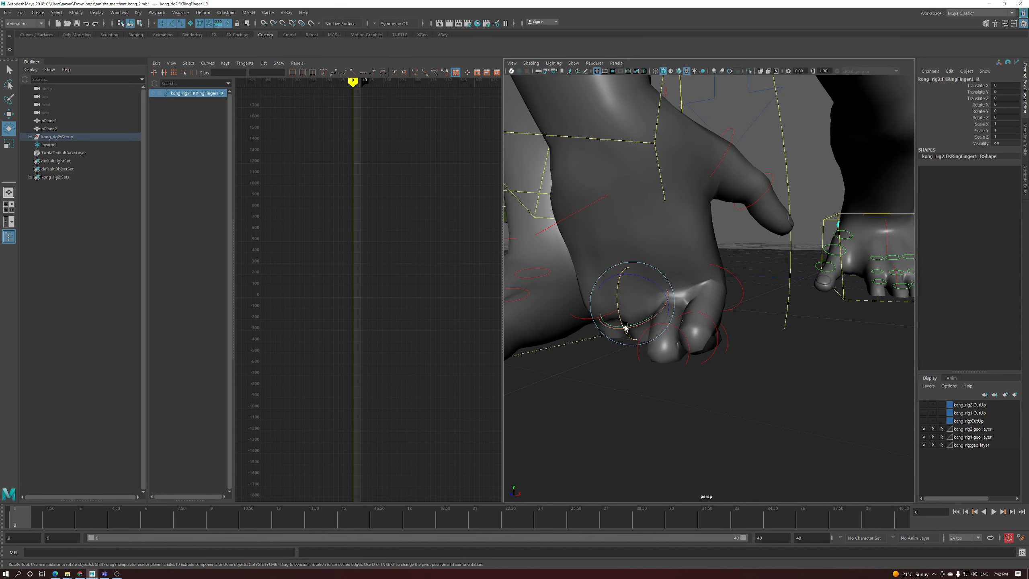
pyautogui.press('w')
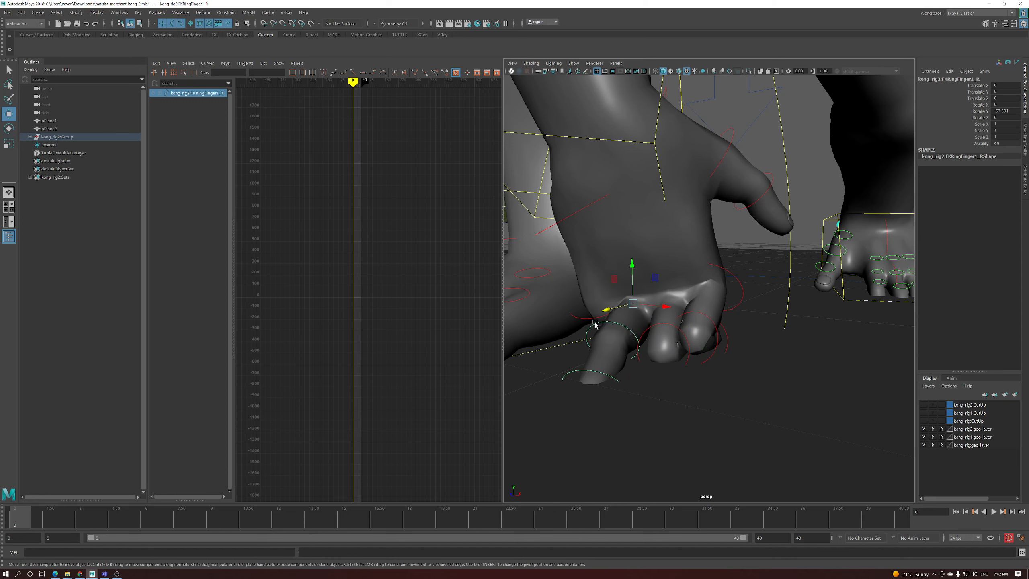
pyautogui.moveTo(601, 319); pyautogui.dragTo(599, 367)
pyautogui.keyDown('alt'); pyautogui.moveTo(609, 405); pyautogui.dragTo(601, 343); pyautogui.keyUp('alt')
pyautogui.press('w')
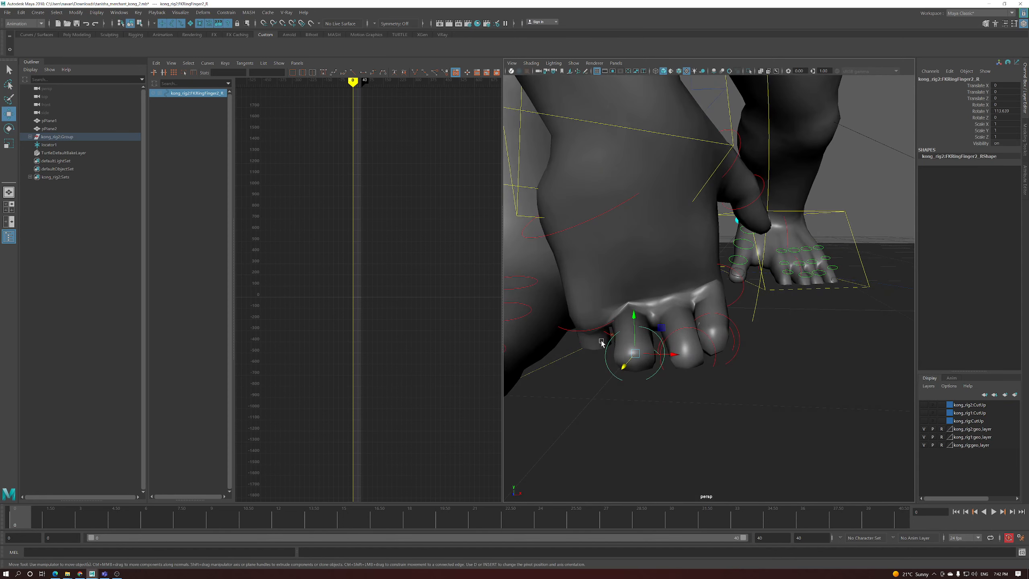
pyautogui.press('e')
pyautogui.moveTo(642, 335)
pyautogui.keyDown('alt'); pyautogui.mouseDown()
pyautogui.moveTo(647, 323)
pyautogui.moveTo(651, 335)
pyautogui.mouseUp(); pyautogui.keyUp('alt')
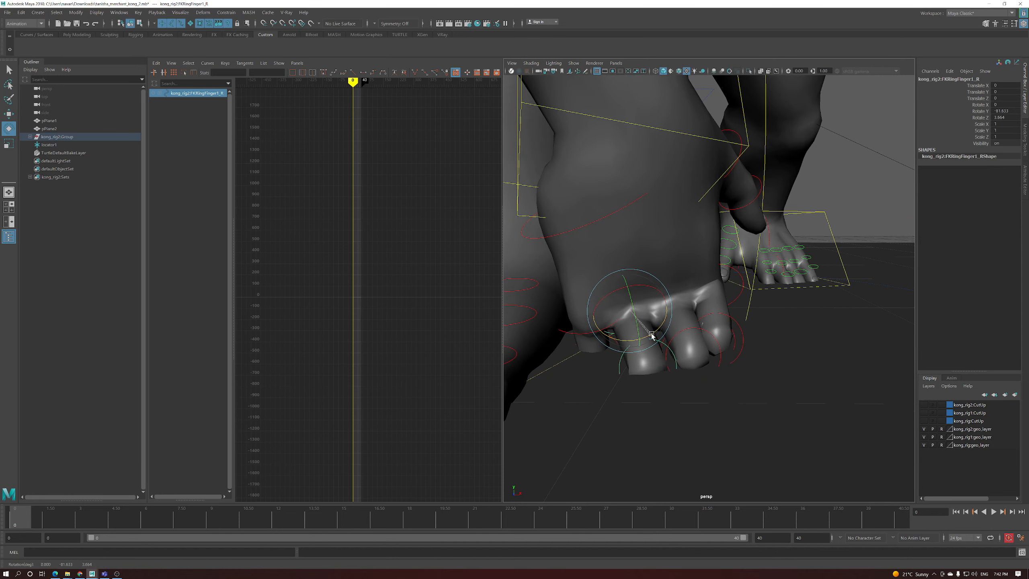
# Bend the right pinky's base joint forward and curl its second joint under the hand around the Y axis
pyautogui.click(602, 337)
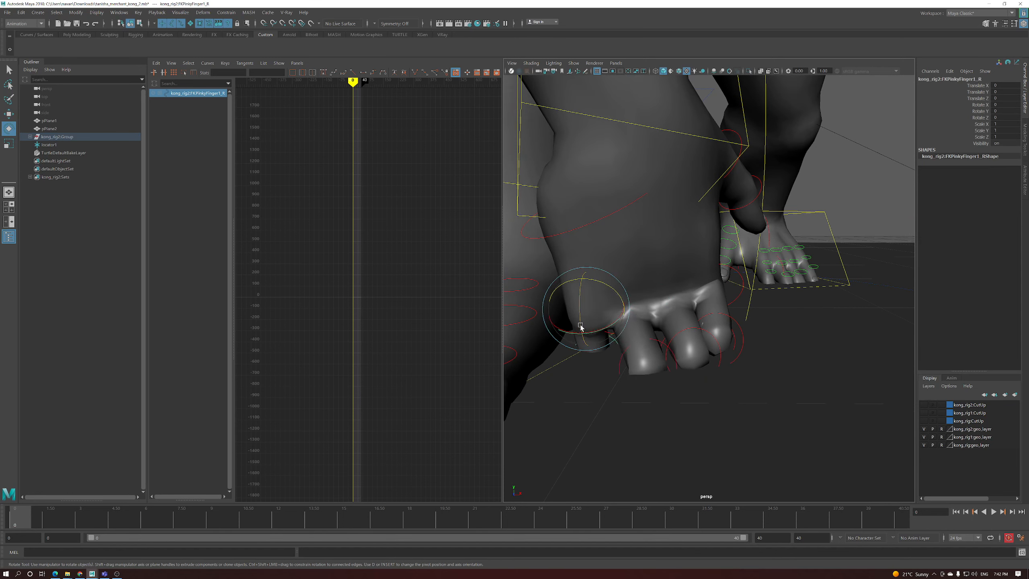
pyautogui.moveTo(580, 327); pyautogui.dragTo(583, 294)
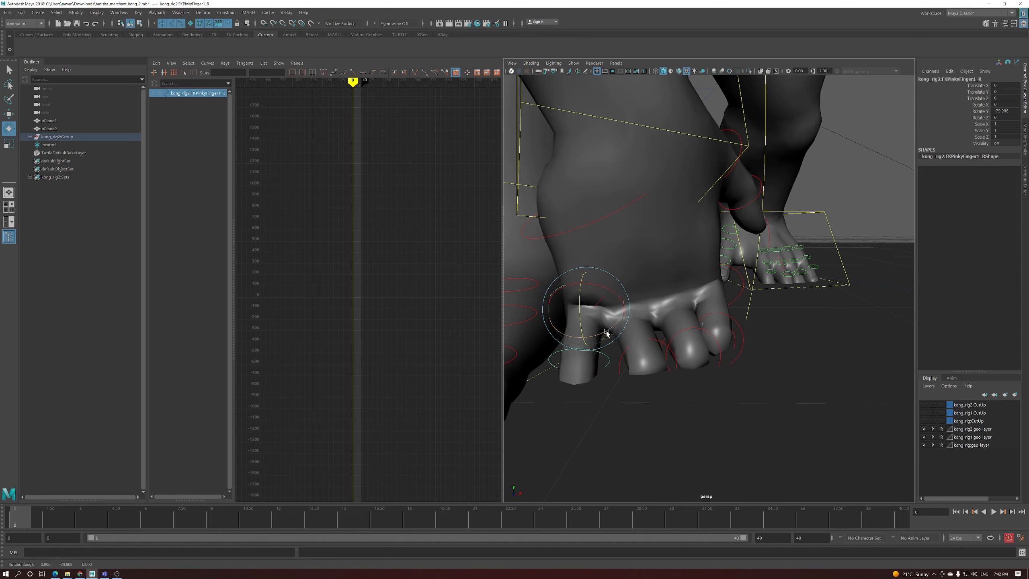
pyautogui.press('w')
pyautogui.press('e')
pyautogui.moveTo(610, 352); pyautogui.dragTo(582, 378)
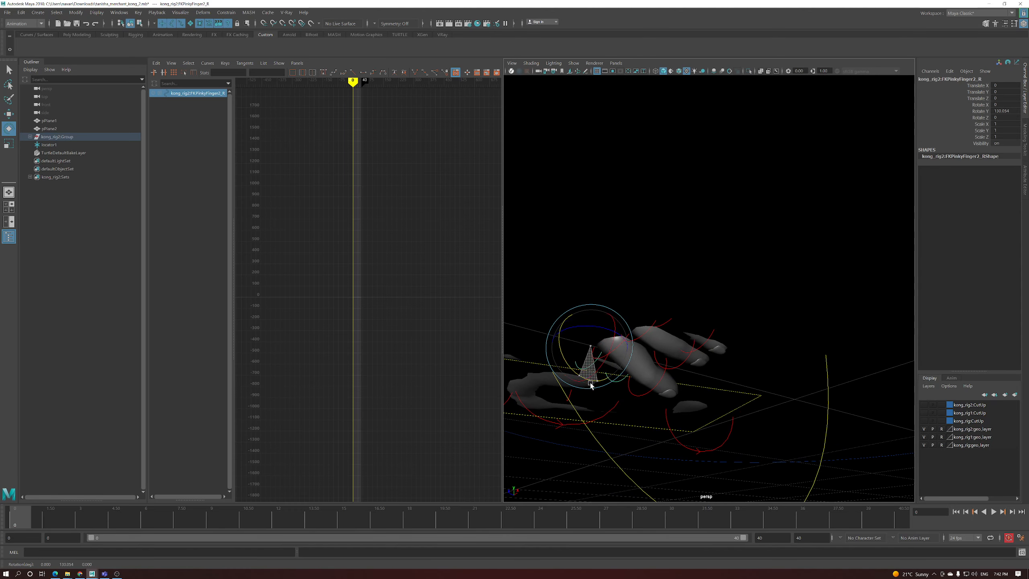
# Curl the right ring finger's second joint further so its tip lines up with the pinky
pyautogui.press('w')
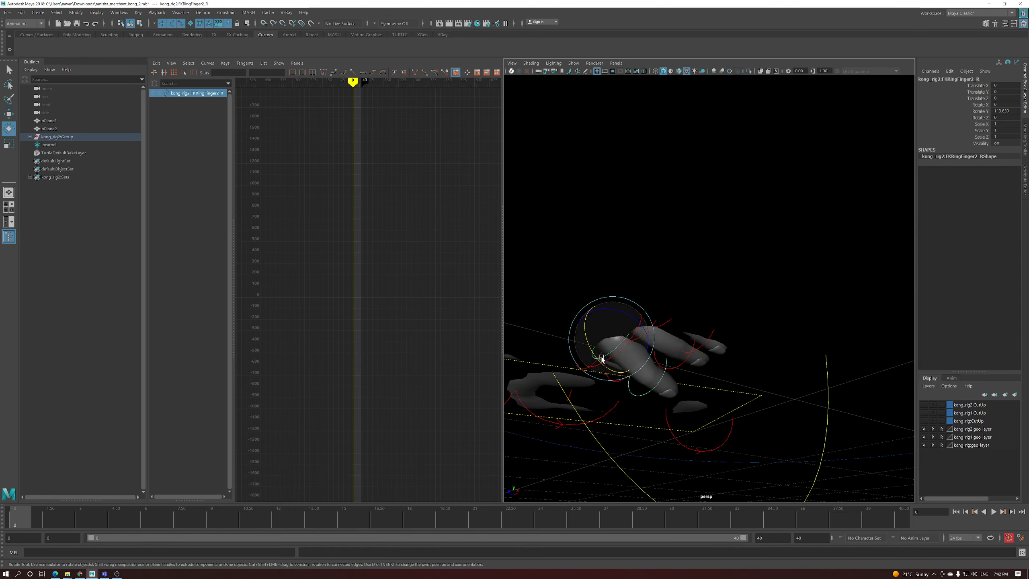
pyautogui.click(602, 361)
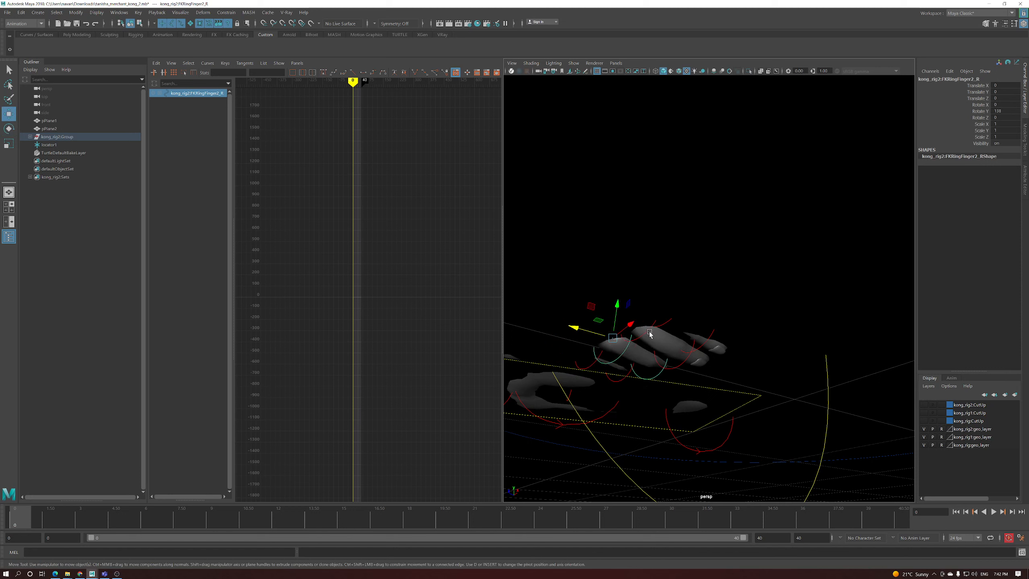
pyautogui.press('e')
pyautogui.moveTo(632, 340); pyautogui.dragTo(596, 359)
pyautogui.press('w')
# Adjust the curled fingers and set the right index finger's second joint to about 113.2 in Rotate Y
pyautogui.click(623, 356)
pyautogui.press('e')
pyautogui.keyDown('alt'); pyautogui.moveTo(674, 349); pyautogui.dragTo(715, 353); pyautogui.keyUp('alt')
pyautogui.click(669, 360)
pyautogui.moveTo(628, 360); pyautogui.dragTo(628, 355)
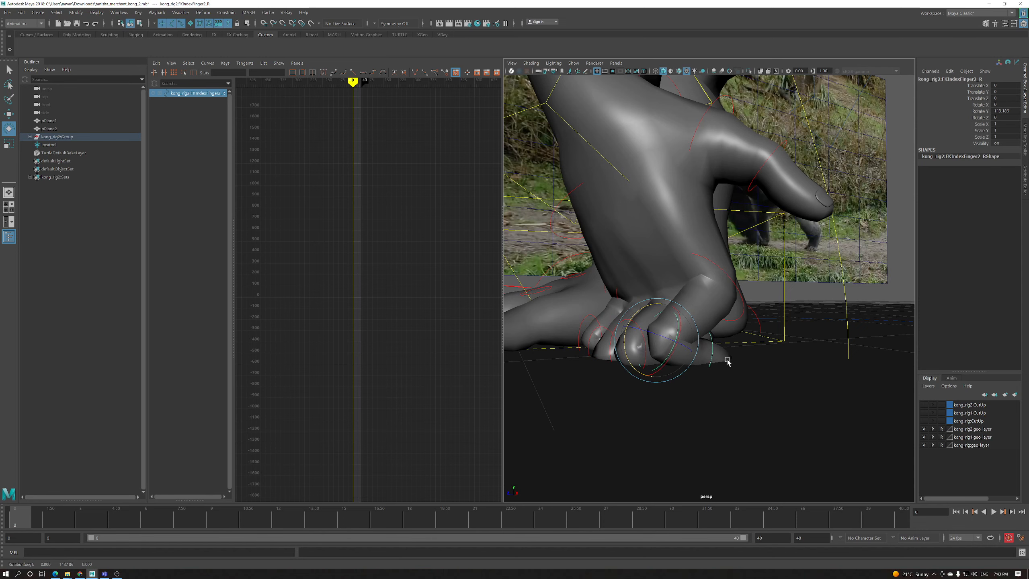
# Rotate the right index finger's third joint to about 16.7 in Rotate Y
pyautogui.click(715, 356)
pyautogui.click(713, 358)
pyautogui.moveTo(719, 356); pyautogui.dragTo(735, 308)
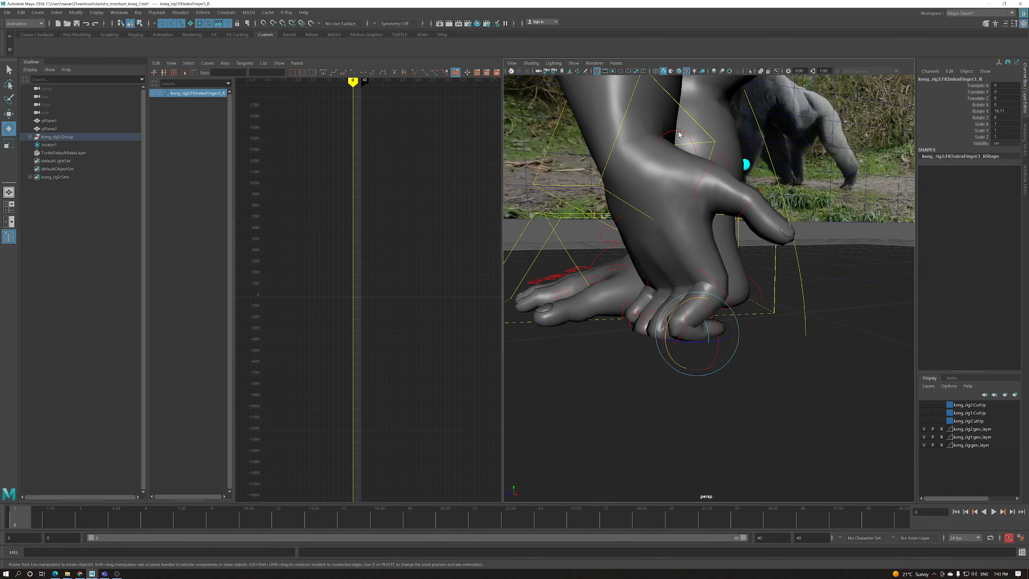
# Fold the right thumb inward, rotating its second joint to about 29.5 in Rotate Y
pyautogui.click(678, 131)
pyautogui.keyDown('alt'); pyautogui.moveTo(678, 134); pyautogui.dragTo(690, 179, button='middle'); pyautogui.keyUp('alt')
pyautogui.keyDown('alt'); pyautogui.moveTo(696, 219); pyautogui.dragTo(684, 252); pyautogui.keyUp('alt')
pyautogui.click(746, 223)
pyautogui.scroll(-10, 684, 252)
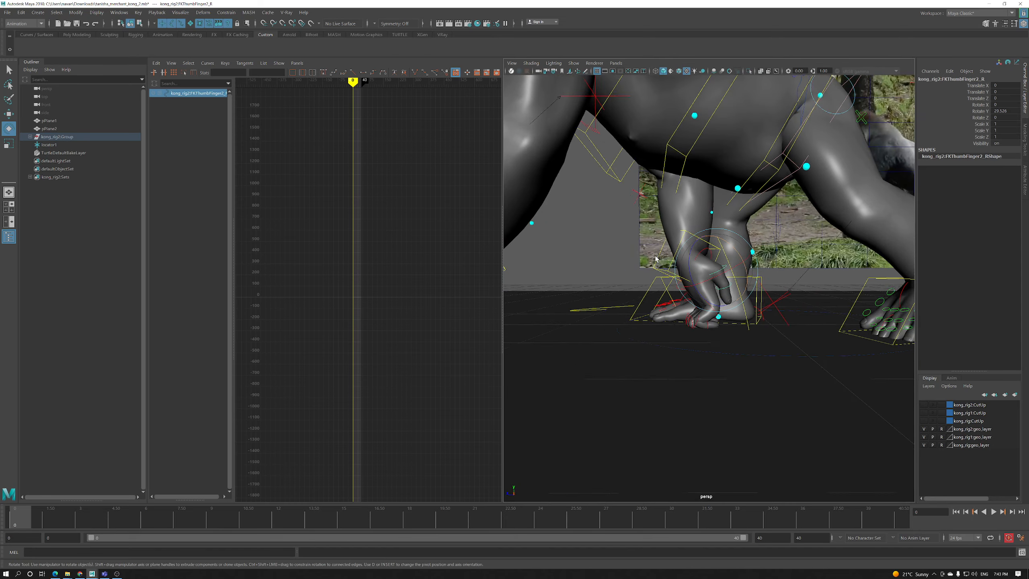
pyautogui.keyDown('alt'); pyautogui.moveTo(684, 252); pyautogui.dragTo(613, 255); pyautogui.keyUp('alt')
pyautogui.scroll(10, 613, 256)
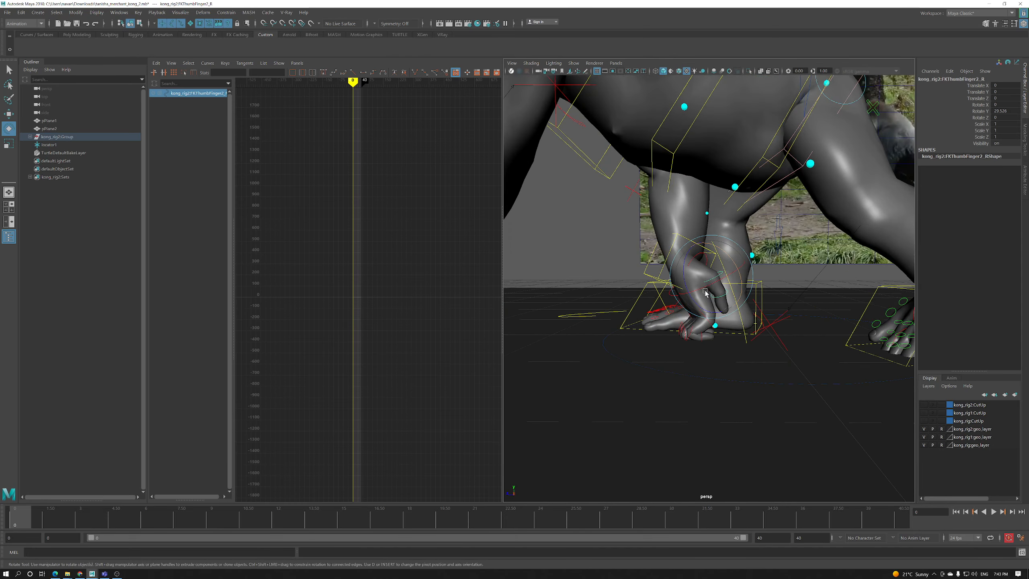
# Create a locator and place it on the ground under the right hand's curled knuckles
pyautogui.scroll(-10, 705, 293)
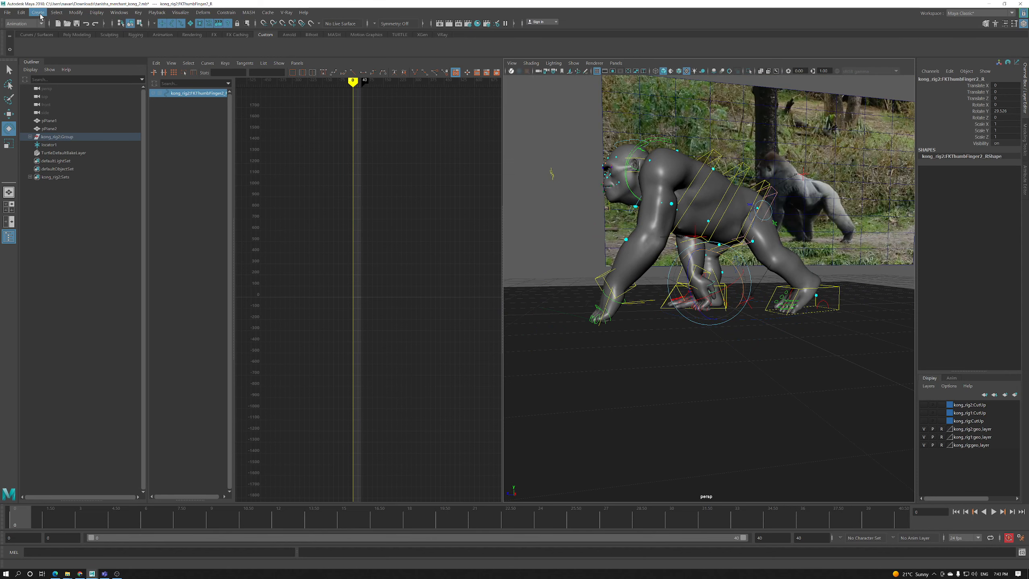
pyautogui.click(38, 13)
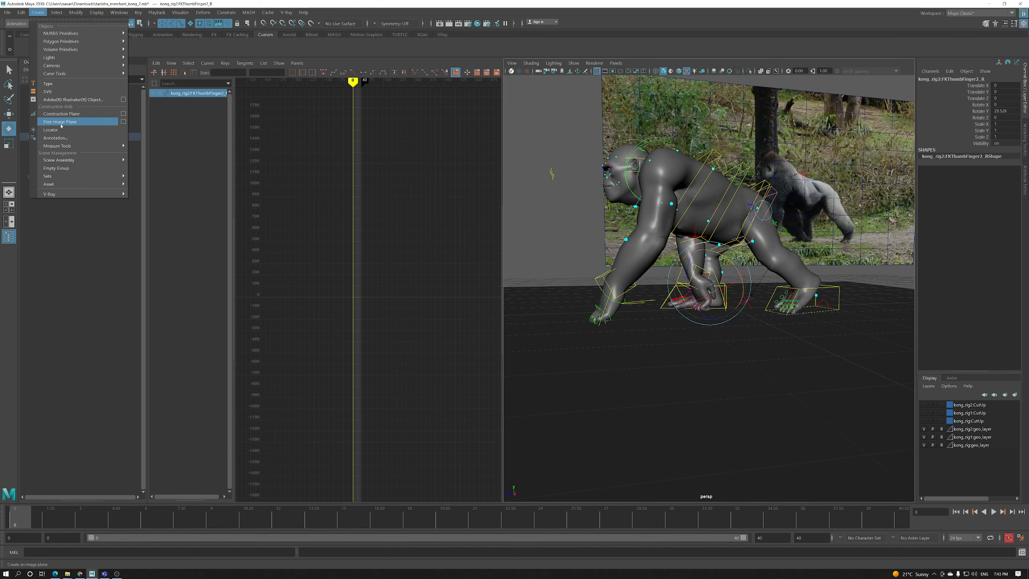
pyautogui.click(52, 128)
pyautogui.scroll(5, 734, 302)
pyautogui.scroll(3, 735, 301)
pyautogui.press('w')
pyautogui.keyDown('alt'); pyautogui.moveTo(735, 302); pyautogui.dragTo(666, 331); pyautogui.keyUp('alt')
pyautogui.scroll(3, 721, 324)
# Rotate the locator under the right hand to about 15.6 in Rotate X
pyautogui.press('e')
pyautogui.moveTo(696, 294); pyautogui.dragTo(687, 300)
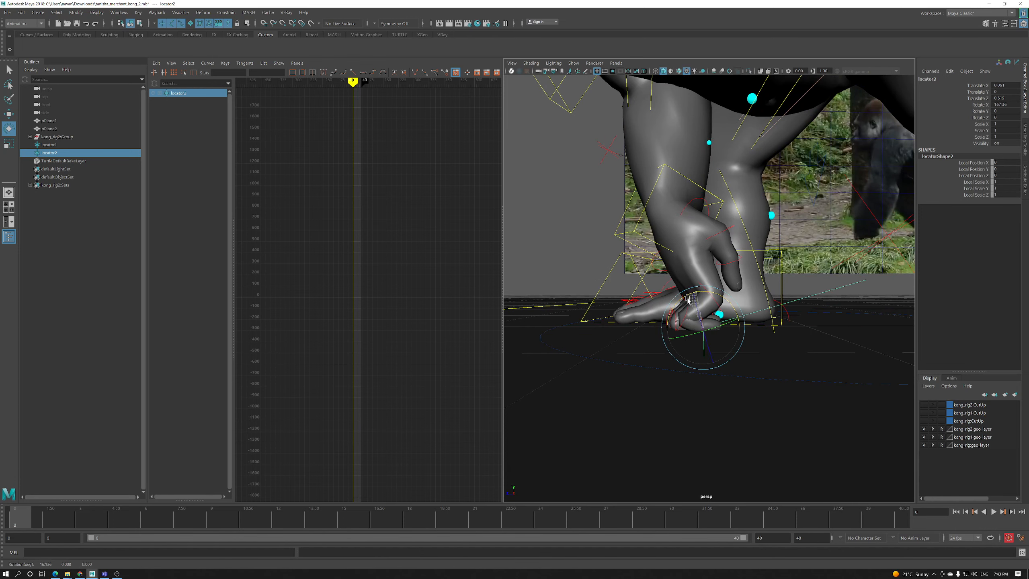
pyautogui.scroll(-8, 691, 298)
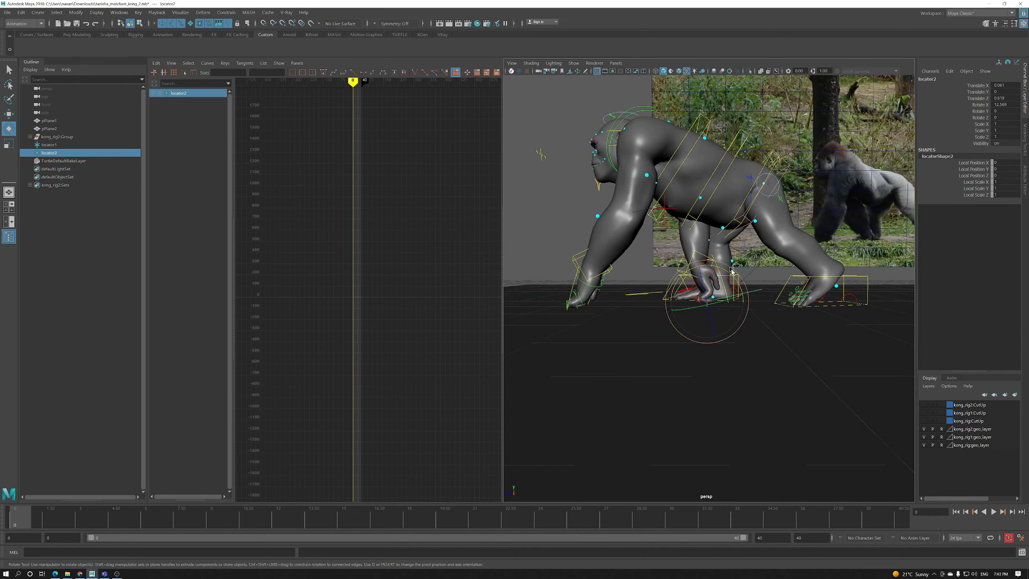
pyautogui.moveTo(730, 272); pyautogui.dragTo(728, 271)
pyautogui.press('w')
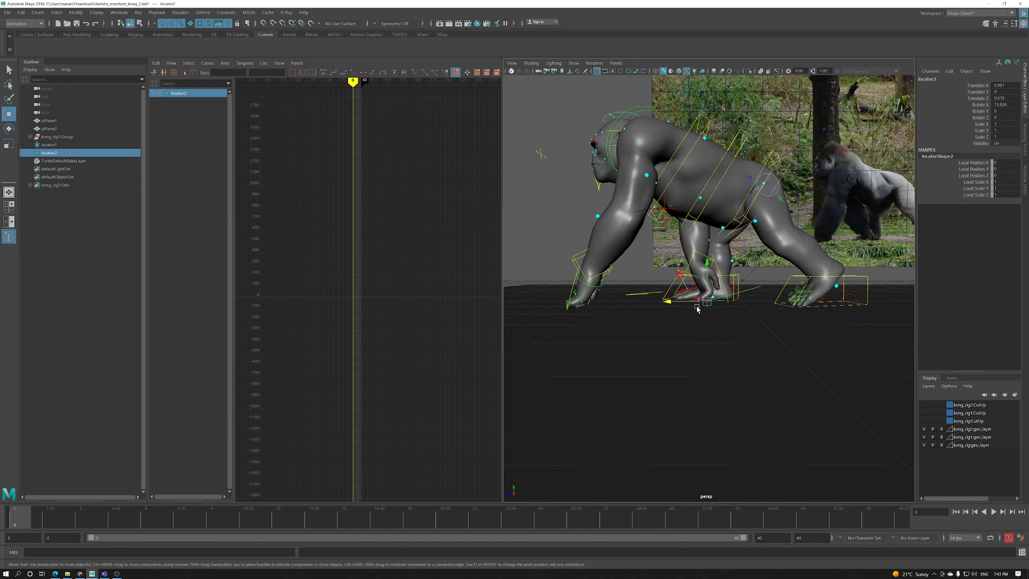
# Parent-constrain the right IK arm control to the new locator with Maintain offset on
pyautogui.scroll(1, 677, 312)
pyautogui.scroll(5, 698, 307)
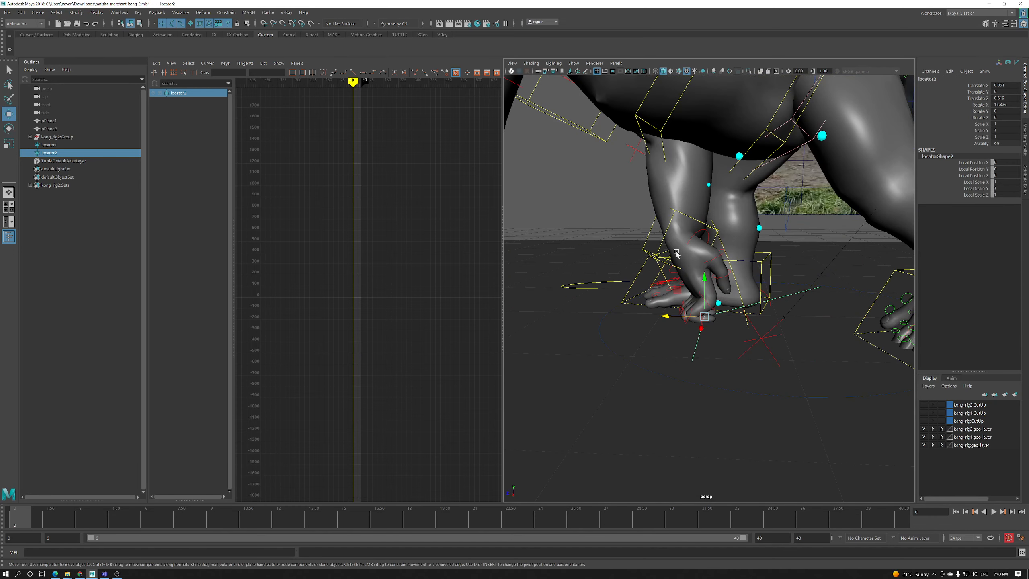
pyautogui.click(663, 244)
pyautogui.keyDown('alt'); pyautogui.moveTo(664, 243); pyautogui.dragTo(750, 332); pyautogui.keyUp('alt')
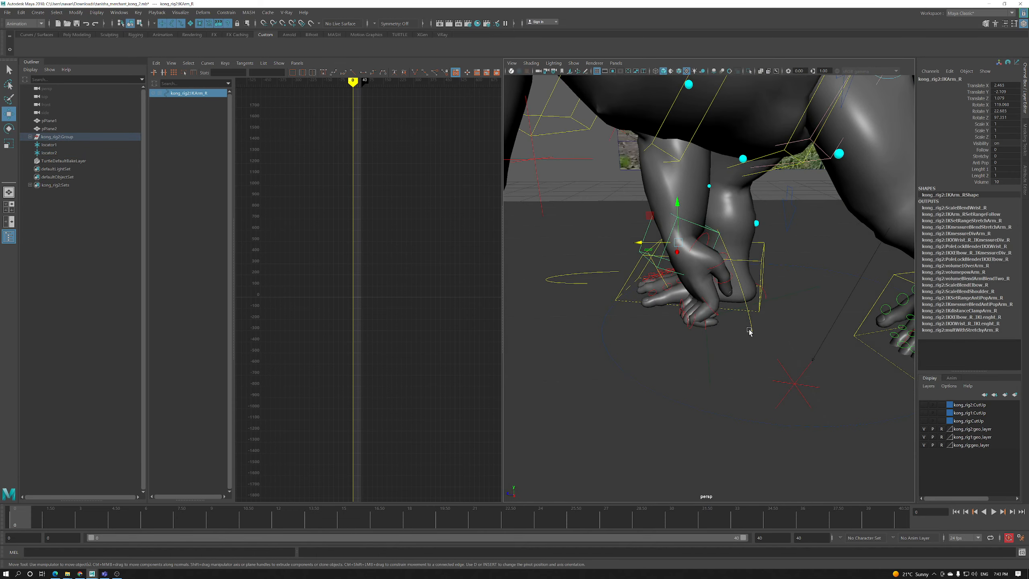
pyautogui.click(707, 341)
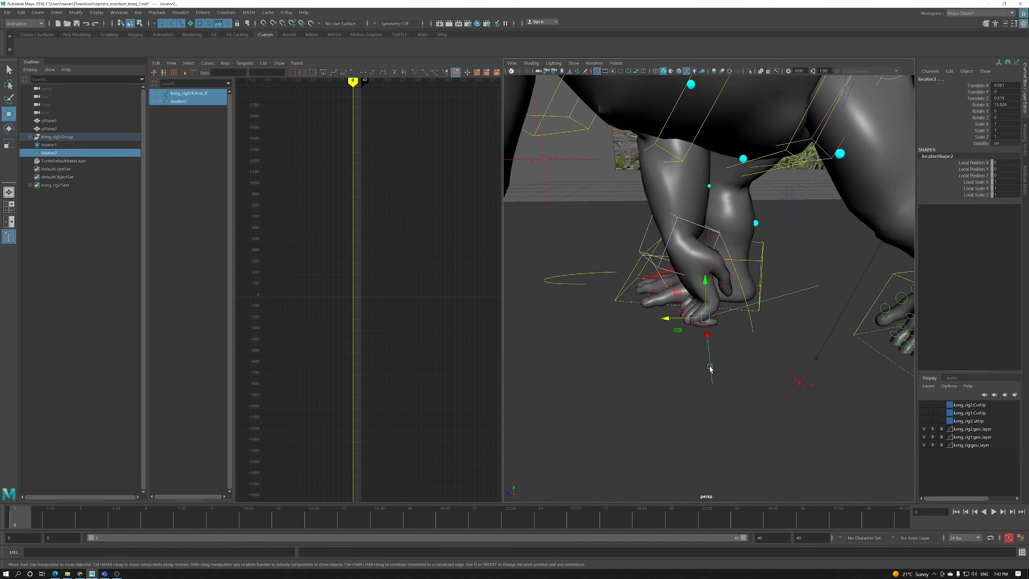
pyautogui.keyDown('shift'); pyautogui.click(666, 248); pyautogui.keyUp('shift')
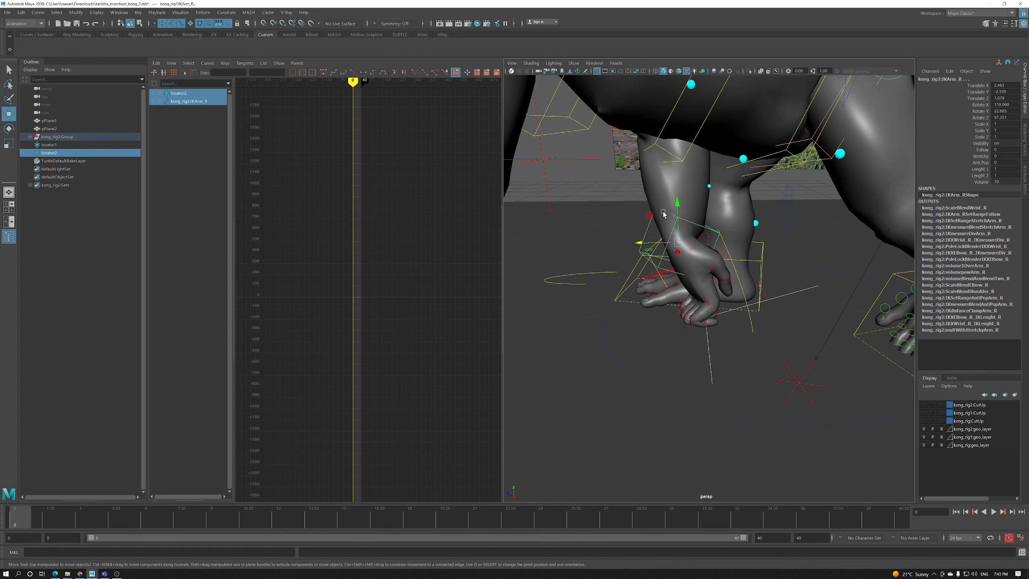
pyautogui.click(227, 14)
pyautogui.click(297, 33)
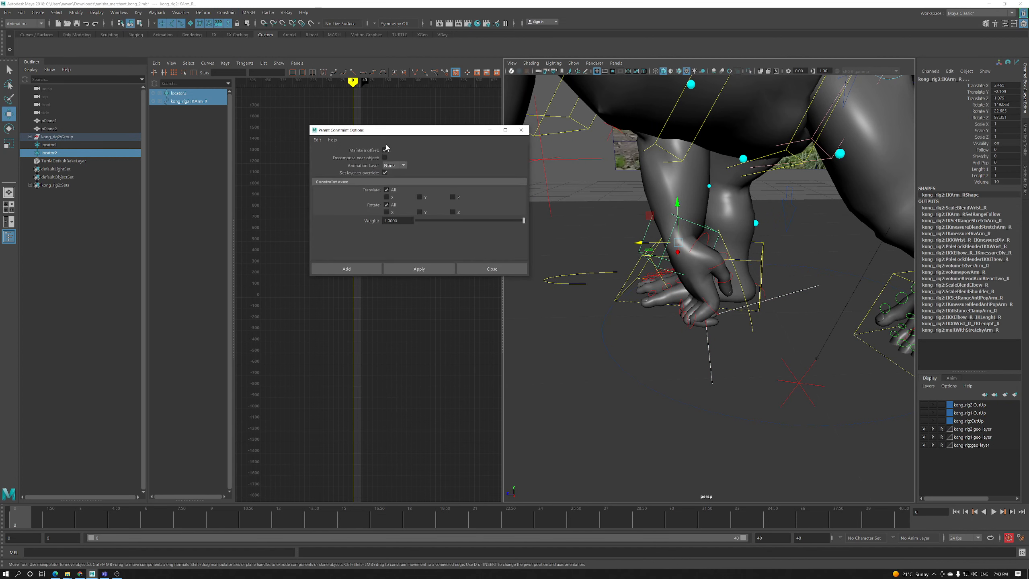
pyautogui.click(356, 269)
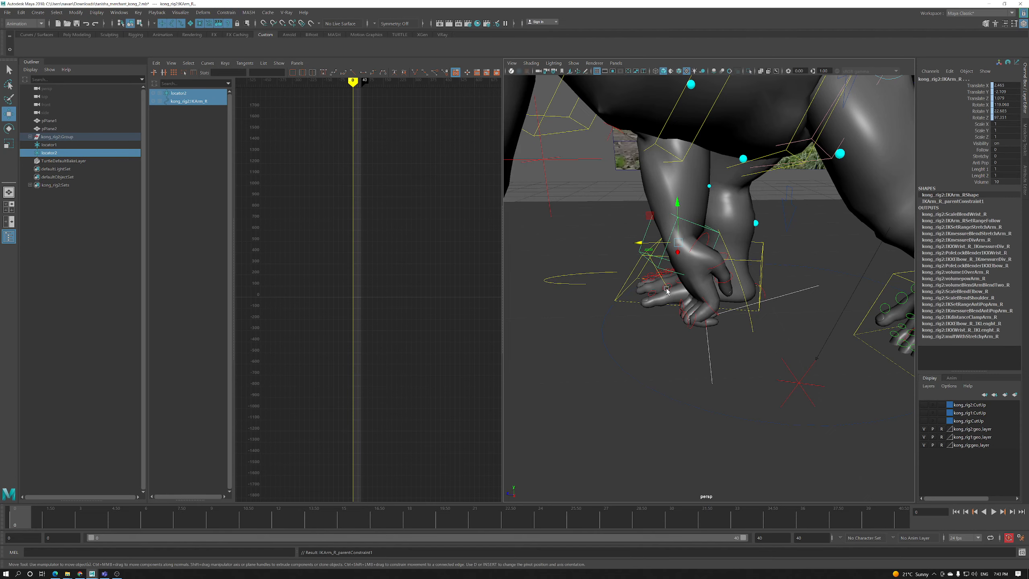
# Shift the middle spine control slightly to refine the curve of the gorilla's torso
pyautogui.scroll(-10, 651, 287)
pyautogui.keyDown('alt'); pyautogui.moveTo(650, 287); pyautogui.dragTo(587, 316); pyautogui.keyUp('alt')
pyautogui.keyDown('alt'); pyautogui.moveTo(580, 422); pyautogui.dragTo(729, 353); pyautogui.keyUp('alt')
pyautogui.scroll(6, 729, 353)
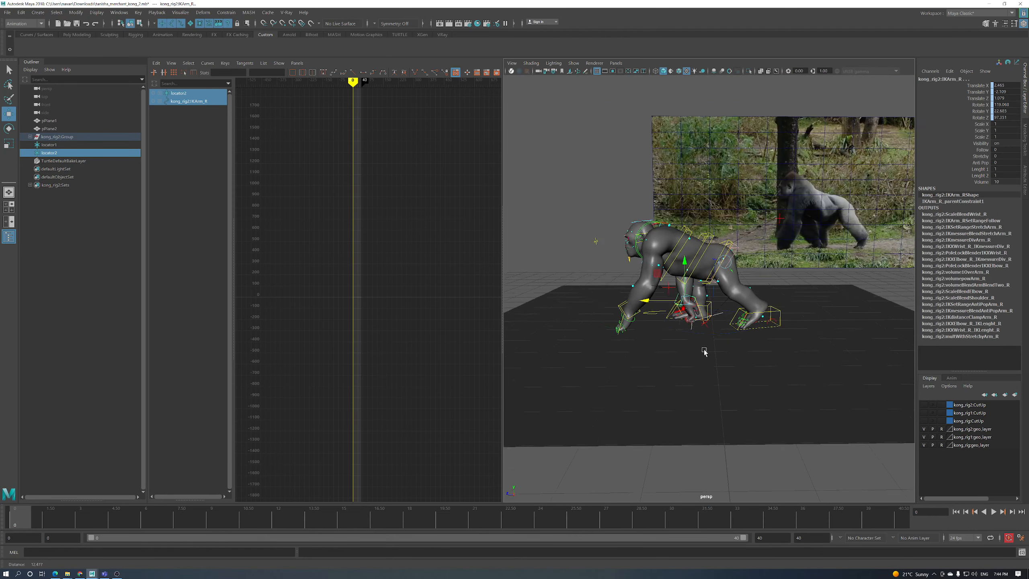
pyautogui.scroll(5, 715, 350)
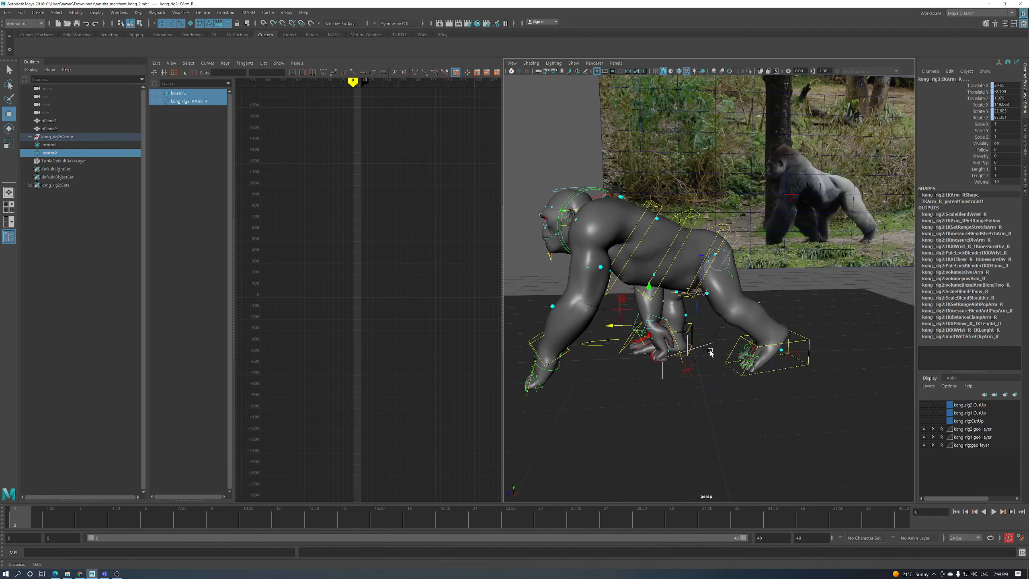
pyautogui.click(662, 259)
pyautogui.rightClick(661, 263)
pyautogui.moveTo(662, 264); pyautogui.dragTo(654, 277)
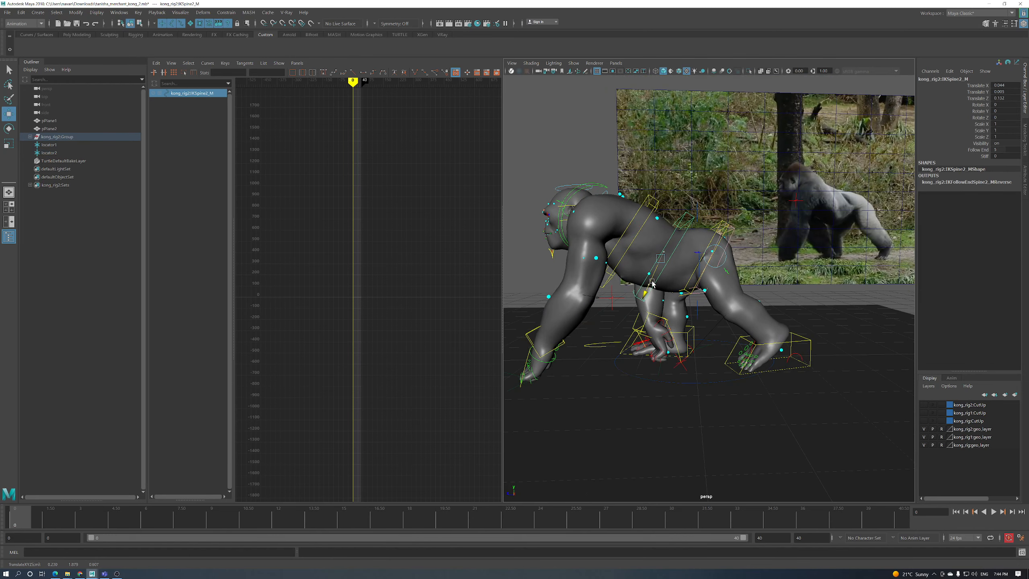
# Rotate the IKSpine3_M control so the upper torso follows the reference gorilla
pyautogui.keyDown('alt'); pyautogui.moveTo(818, 192); pyautogui.dragTo(668, 272); pyautogui.keyUp('alt')
pyautogui.click(664, 218)
pyautogui.press('e')
pyautogui.moveTo(665, 233); pyautogui.dragTo(724, 277)
pyautogui.keyDown('alt'); pyautogui.moveTo(724, 277); pyautogui.dragTo(806, 355, button='right'); pyautogui.keyUp('alt')
# Select the left foot's toe preset control and examine the left foot and its toes from several angles
pyautogui.scroll(10, 719, 333)
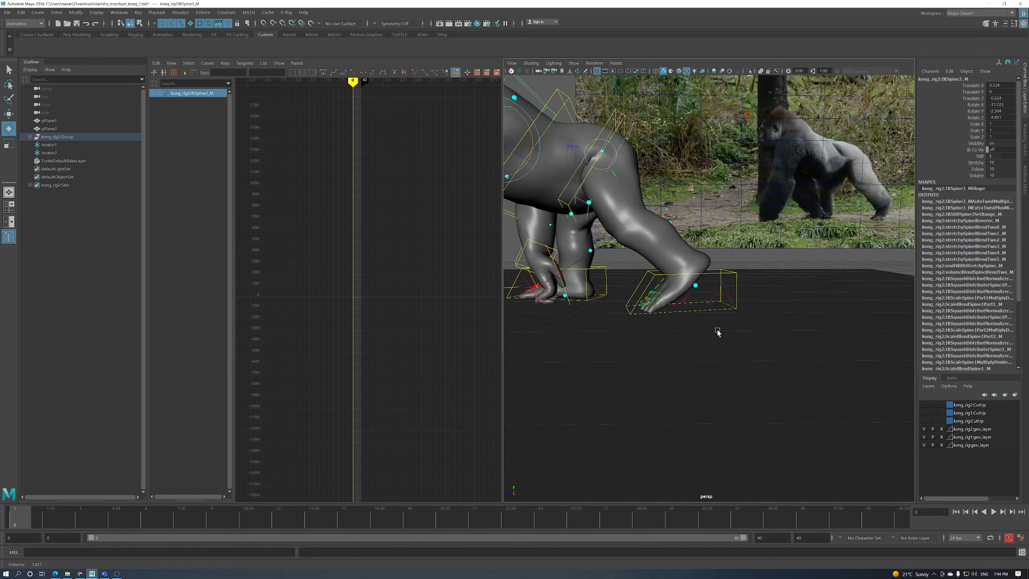
pyautogui.keyDown('alt'); pyautogui.moveTo(653, 335); pyautogui.dragTo(615, 341); pyautogui.keyUp('alt')
pyautogui.click(624, 350)
pyautogui.keyDown('alt'); pyautogui.moveTo(620, 349); pyautogui.dragTo(649, 360, button='right'); pyautogui.keyUp('alt')
pyautogui.keyDown('alt'); pyautogui.moveTo(649, 358); pyautogui.dragTo(657, 357); pyautogui.keyUp('alt')
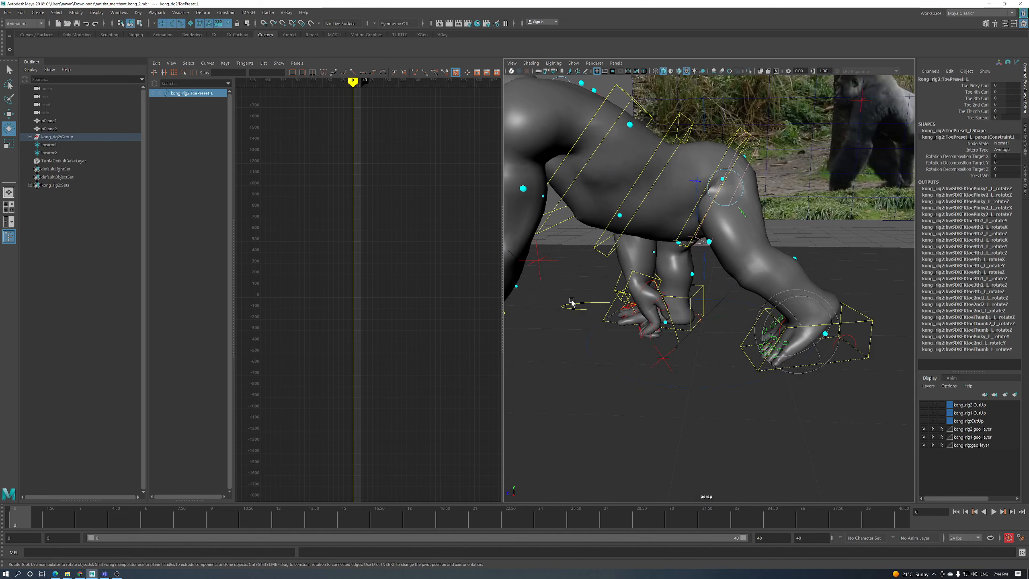
pyautogui.keyDown('alt'); pyautogui.moveTo(719, 361); pyautogui.dragTo(722, 360); pyautogui.keyUp('alt')
pyautogui.keyDown('alt'); pyautogui.moveTo(722, 360); pyautogui.dragTo(762, 380, button='right'); pyautogui.keyUp('alt')
pyautogui.keyDown('alt'); pyautogui.moveTo(762, 381); pyautogui.dragTo(660, 350, button='middle'); pyautogui.keyUp('alt')
pyautogui.keyDown('alt'); pyautogui.moveTo(660, 350); pyautogui.dragTo(649, 356, button='right'); pyautogui.keyUp('alt')
pyautogui.keyDown('alt'); pyautogui.moveTo(649, 357); pyautogui.dragTo(675, 353); pyautogui.keyUp('alt')
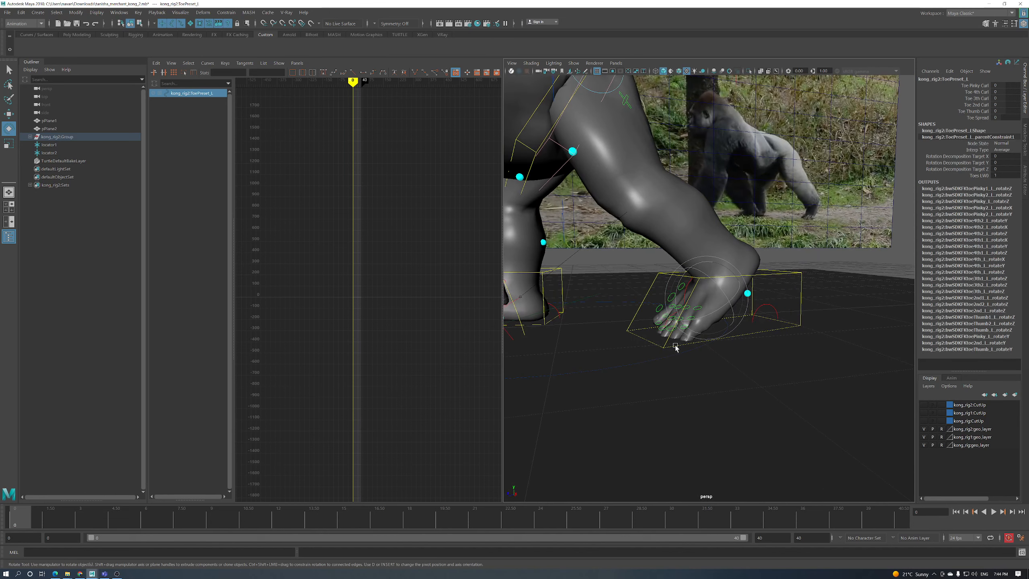
pyautogui.keyDown('alt'); pyautogui.moveTo(645, 306); pyautogui.dragTo(863, 228); pyautogui.keyUp('alt')
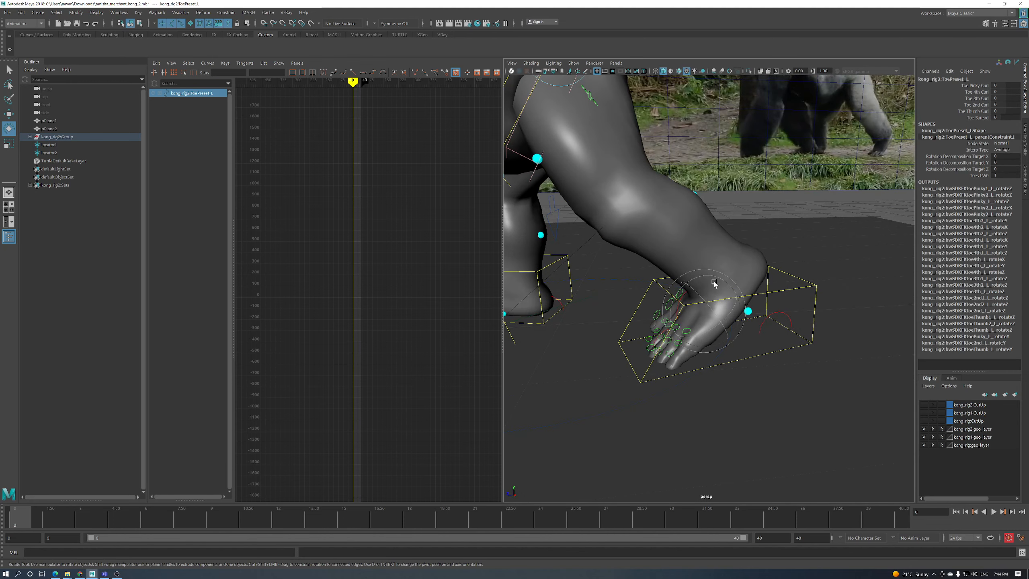
pyautogui.keyDown('alt'); pyautogui.moveTo(800, 239); pyautogui.dragTo(754, 285); pyautogui.keyUp('alt')
pyautogui.press('f')
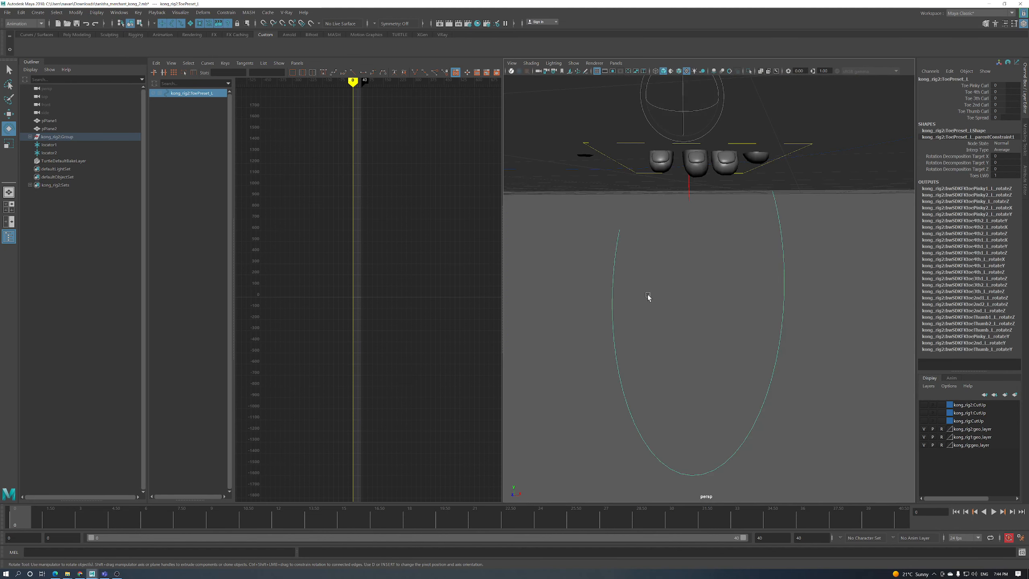
pyautogui.keyDown('alt'); pyautogui.moveTo(622, 298); pyautogui.dragTo(636, 267, button='right'); pyautogui.keyUp('alt')
pyautogui.keyDown('alt'); pyautogui.moveTo(636, 266); pyautogui.dragTo(636, 246); pyautogui.keyUp('alt')
# Curl the left big toe, rotating its FKtoeThumb2_L joint to about 26.5 in Rotate Z
pyautogui.press('w')
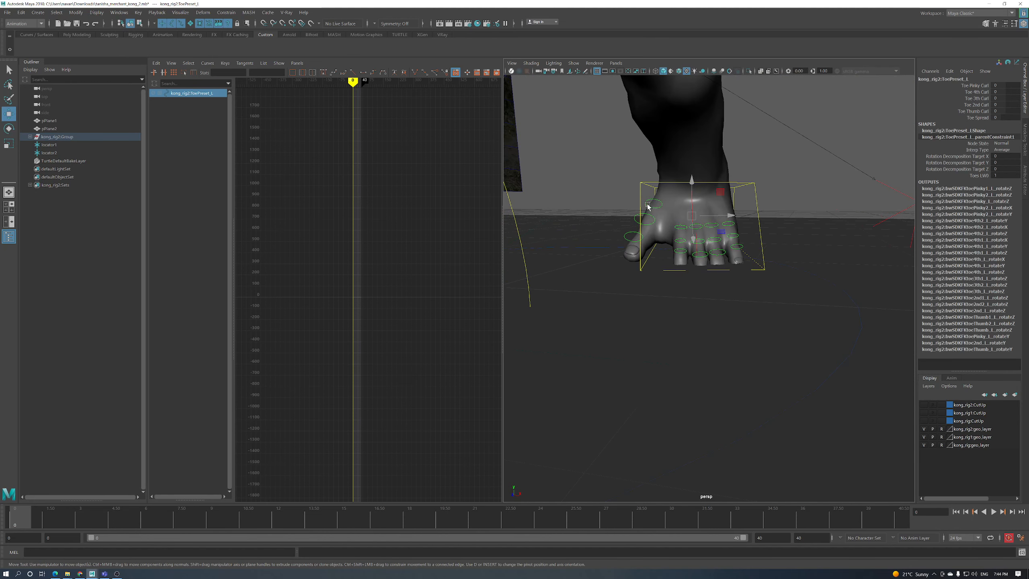
pyautogui.click(649, 205)
pyautogui.keyDown('alt'); pyautogui.moveTo(648, 208); pyautogui.dragTo(668, 226); pyautogui.keyUp('alt')
pyautogui.press('f')
pyautogui.keyDown('alt'); pyautogui.moveTo(667, 226); pyautogui.dragTo(722, 282, button='right'); pyautogui.keyUp('alt')
pyautogui.keyDown('alt'); pyautogui.moveTo(707, 303); pyautogui.dragTo(681, 336); pyautogui.keyUp('alt')
pyautogui.press('e')
pyautogui.click(660, 344)
pyautogui.press('w')
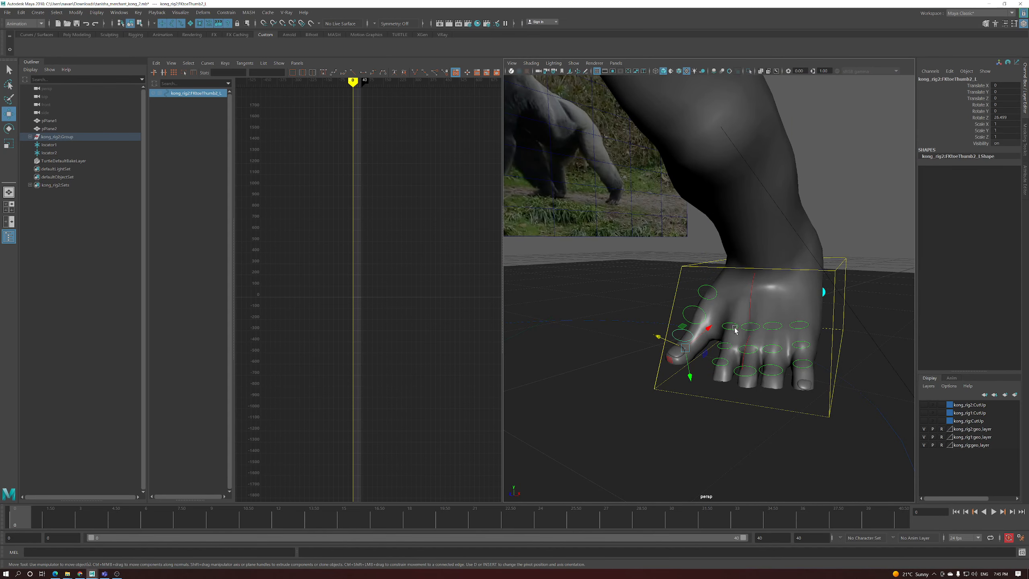
pyautogui.press('e')
pyautogui.moveTo(721, 359); pyautogui.dragTo(724, 355)
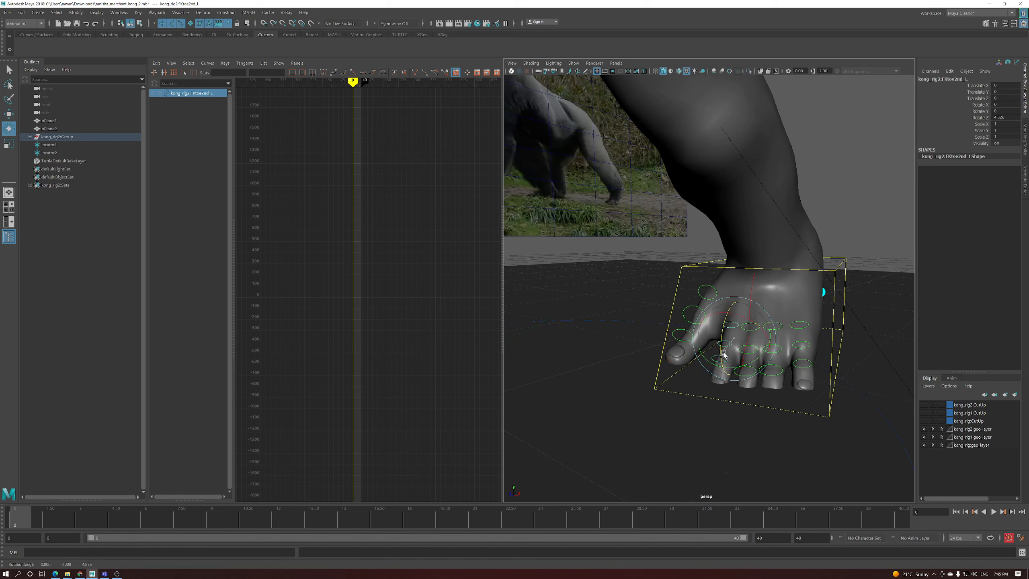
pyautogui.press('w')
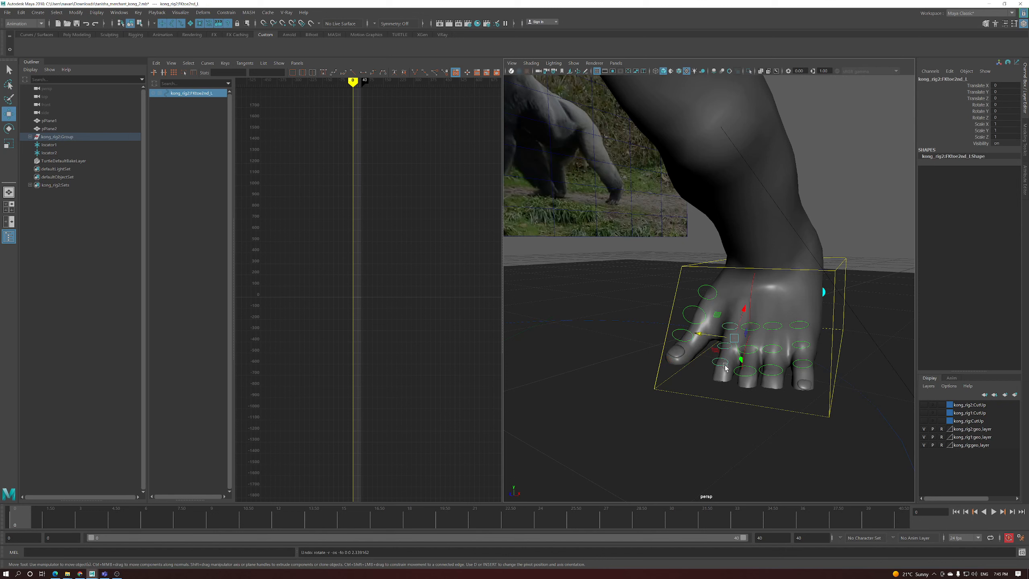
# Curl the left foot's second toe downward by rotating its outer joint
pyautogui.press('e')
pyautogui.click(725, 367)
pyautogui.moveTo(711, 377); pyautogui.dragTo(739, 354)
# Curl the left foot's third toe toward the ground by rotating its joints
pyautogui.press('w')
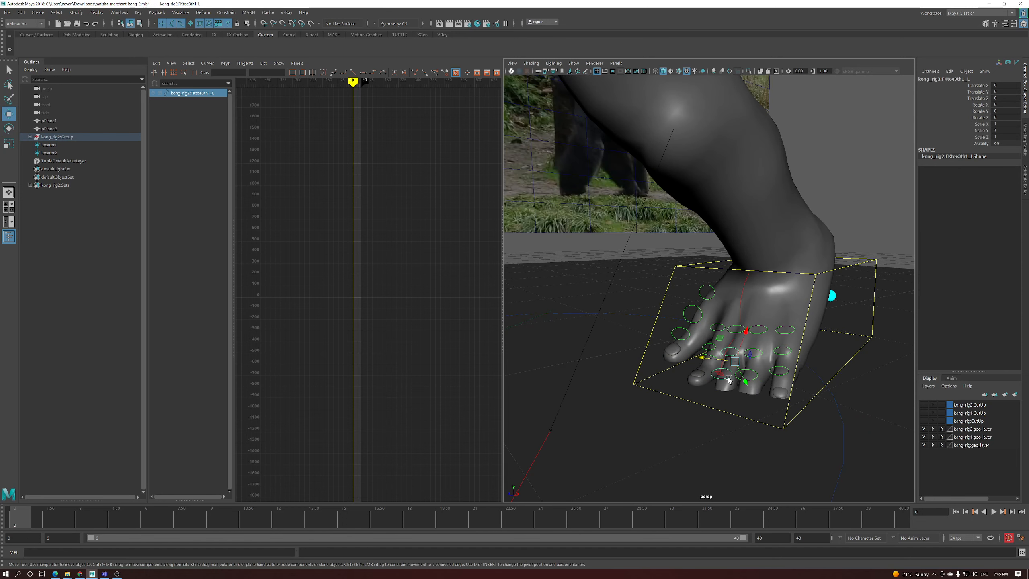
pyautogui.press('e')
pyautogui.keyDown('shift'); pyautogui.click(715, 382); pyautogui.keyUp('shift')
pyautogui.moveTo(712, 386); pyautogui.dragTo(724, 377)
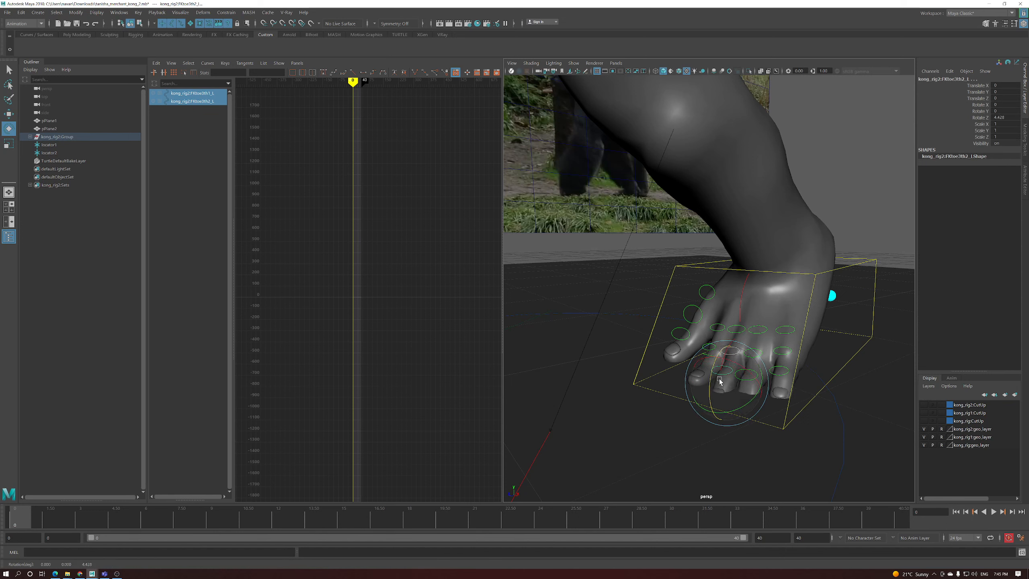
pyautogui.press('w')
pyautogui.press('e')
pyautogui.press('w')
pyautogui.press('e')
pyautogui.moveTo(722, 383); pyautogui.dragTo(716, 374)
# Curl the left foot's fourth toe by rotating its outer joint in Rotate Z
pyautogui.press('w')
pyautogui.press('e')
pyautogui.moveTo(753, 366); pyautogui.dragTo(745, 371)
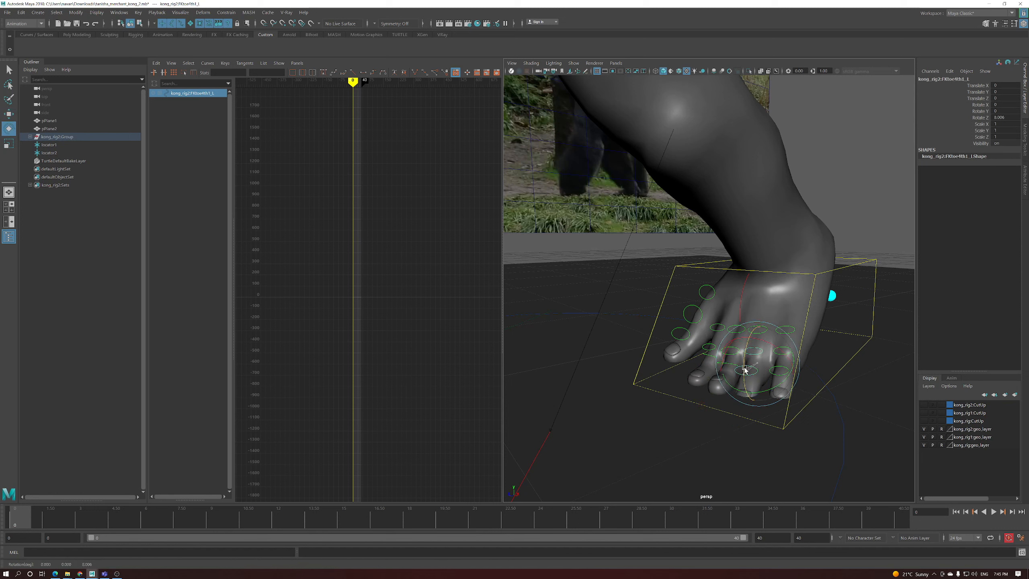
pyautogui.press('w')
pyautogui.click(751, 375)
pyautogui.press('e')
pyautogui.moveTo(750, 374); pyautogui.dragTo(740, 375)
pyautogui.press('w')
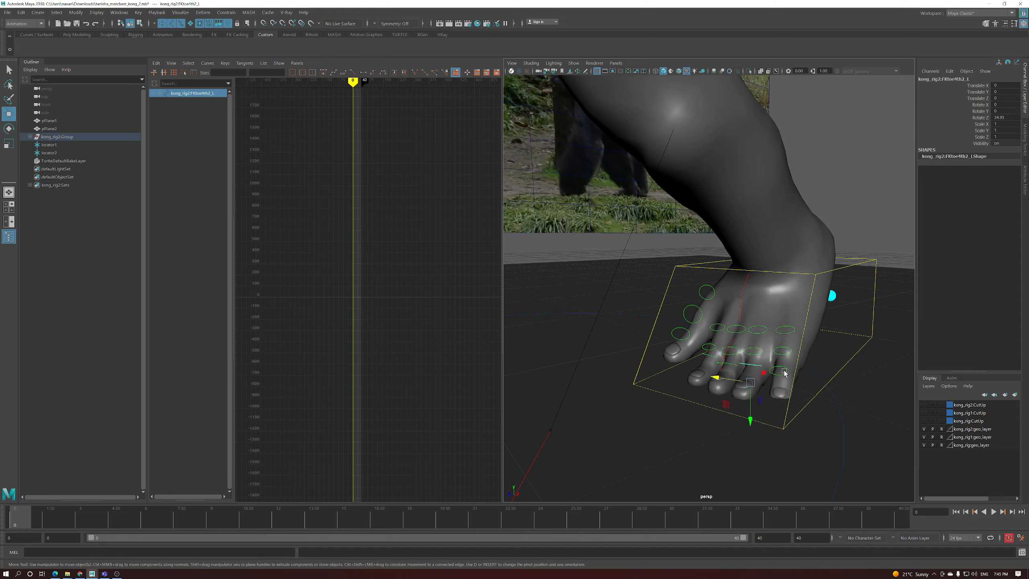
# Curl the left foot's pinky toe to line up with the other toes
pyautogui.click(785, 376)
pyautogui.keyDown('alt'); pyautogui.moveTo(785, 377); pyautogui.dragTo(770, 356); pyautogui.keyUp('alt')
pyautogui.press('e')
# Rotate the right big toe's base joint to about -12.9 in Rotate Y
pyautogui.keyDown('alt'); pyautogui.moveTo(722, 359); pyautogui.dragTo(714, 329); pyautogui.keyUp('alt')
pyautogui.keyDown('alt'); pyautogui.moveTo(715, 329); pyautogui.dragTo(834, 370, button='right'); pyautogui.keyUp('alt')
pyautogui.keyDown('alt'); pyautogui.moveTo(823, 369); pyautogui.dragTo(720, 371); pyautogui.keyUp('alt')
pyautogui.click(774, 371)
# Move the right arm's pole vector control closer to the body to redirect the right elbow
pyautogui.scroll(-5, 777, 386)
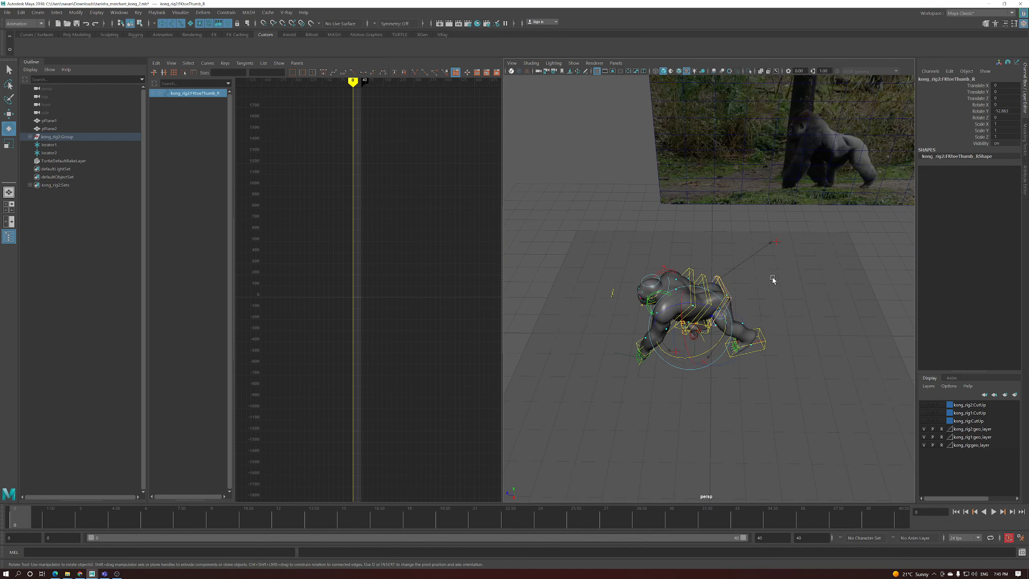
pyautogui.keyDown('alt'); pyautogui.moveTo(772, 285); pyautogui.dragTo(670, 341); pyautogui.keyUp('alt')
pyautogui.click(796, 272)
pyautogui.press('w')
pyautogui.keyDown('alt'); pyautogui.moveTo(671, 341); pyautogui.dragTo(729, 308); pyautogui.keyUp('alt')
pyautogui.keyDown('alt'); pyautogui.moveTo(729, 308); pyautogui.dragTo(691, 296, button='right'); pyautogui.keyUp('alt')
pyautogui.keyDown('alt'); pyautogui.moveTo(692, 296); pyautogui.dragTo(664, 304); pyautogui.keyUp('alt')
pyautogui.keyDown('alt'); pyautogui.moveTo(664, 304); pyautogui.dragTo(724, 340, button='right'); pyautogui.keyUp('alt')
pyautogui.keyDown('alt'); pyautogui.moveTo(723, 341); pyautogui.dragTo(680, 336); pyautogui.keyUp('alt')
pyautogui.keyDown('alt'); pyautogui.moveTo(680, 335); pyautogui.dragTo(686, 343, button='right'); pyautogui.keyUp('alt')
pyautogui.keyDown('alt'); pyautogui.moveTo(687, 341); pyautogui.dragTo(725, 353); pyautogui.keyUp('alt')
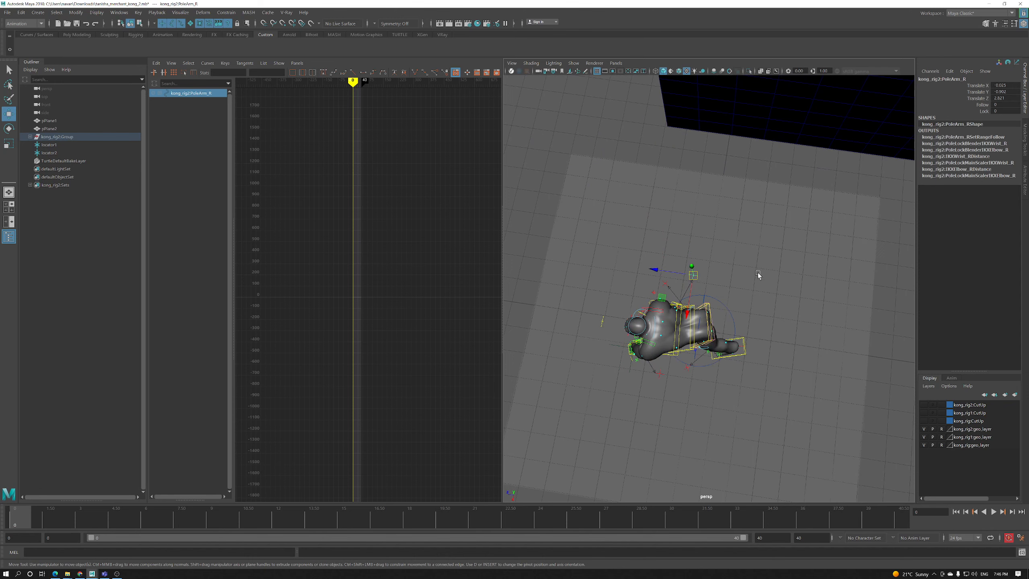
# Select all of the rig's controls together with both hand locators and key the pose at frame 0
pyautogui.moveTo(730, 299); pyautogui.dragTo(587, 396)
pyautogui.keyDown('alt'); pyautogui.moveTo(671, 384); pyautogui.dragTo(613, 368); pyautogui.keyUp('alt')
pyautogui.keyDown('alt'); pyautogui.moveTo(681, 373); pyautogui.dragTo(668, 385); pyautogui.keyUp('alt')
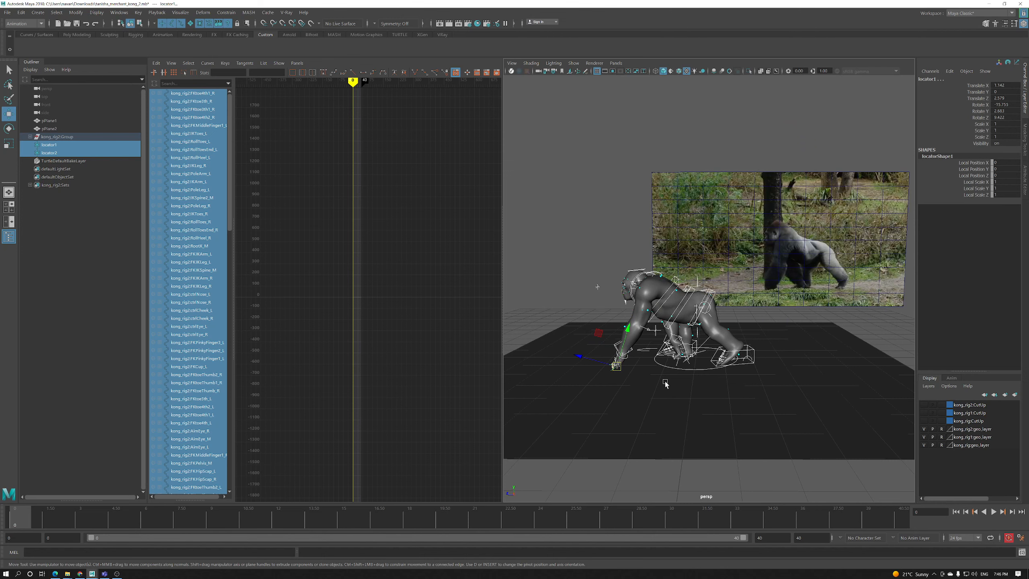
pyautogui.press('s')
# Turn on Blend Parent 1 for the left and right IK arm controls so both hands follow their locators
pyautogui.scroll(5, 634, 375)
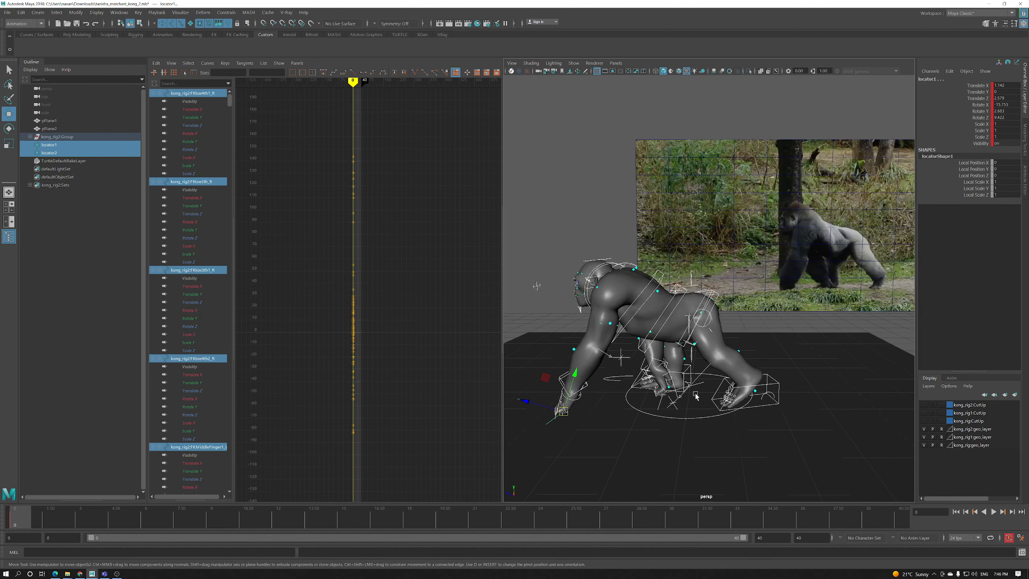
pyautogui.click(617, 345)
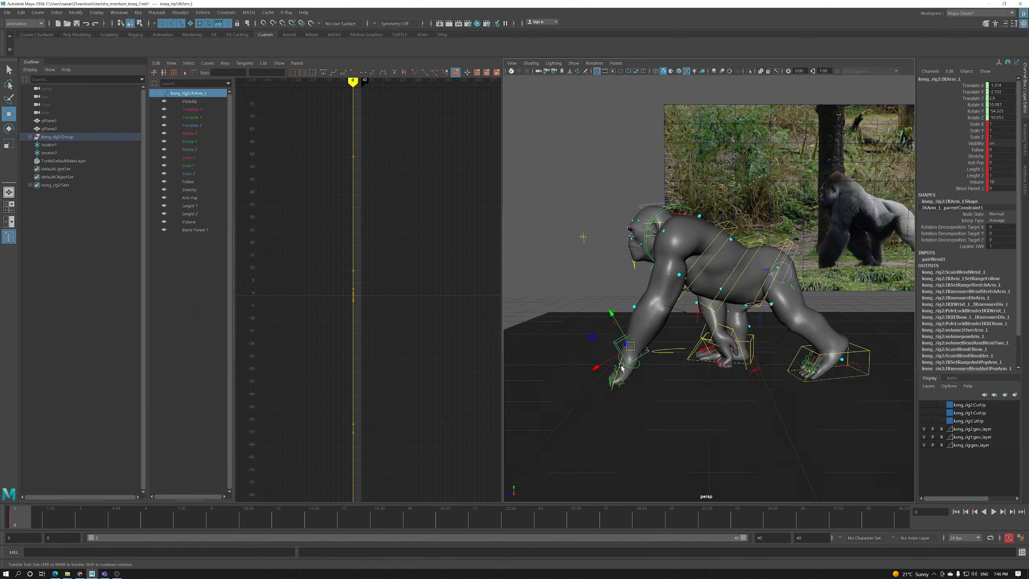
pyautogui.keyDown('alt'); pyautogui.moveTo(617, 344); pyautogui.dragTo(616, 367); pyautogui.keyUp('alt')
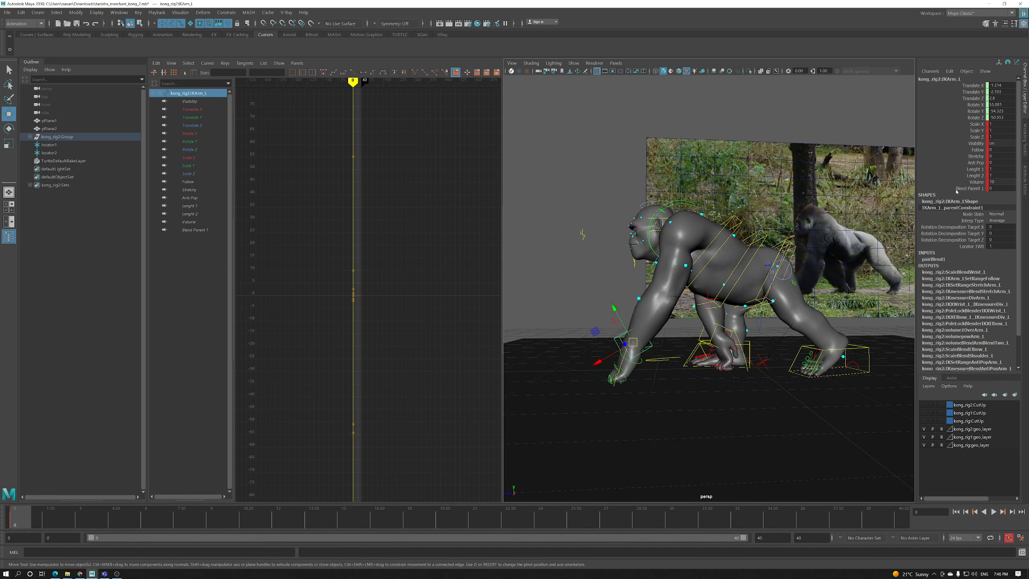
pyautogui.keyDown('alt'); pyautogui.moveTo(620, 377); pyautogui.dragTo(649, 379); pyautogui.keyUp('alt')
pyautogui.click(970, 189)
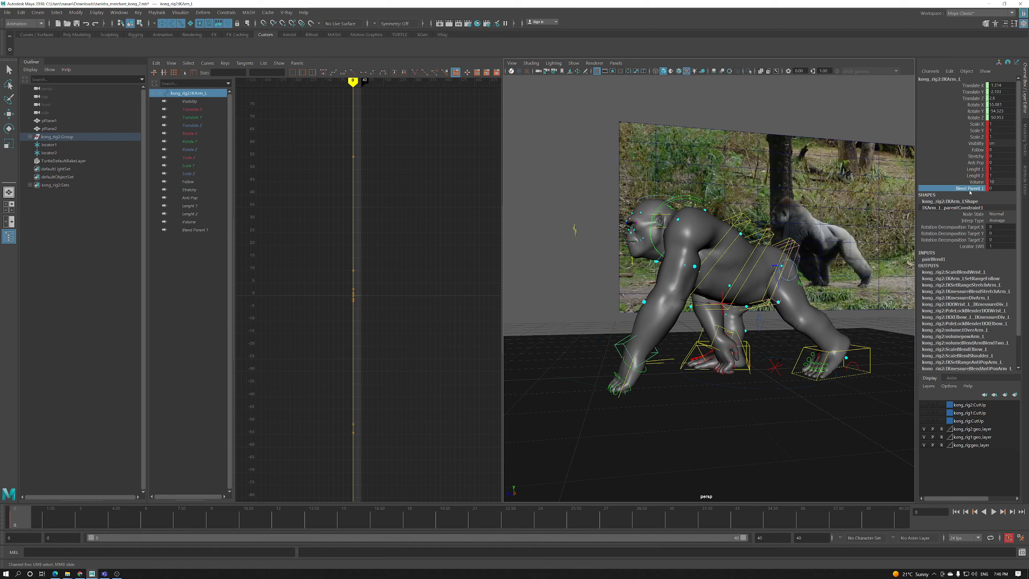
pyautogui.keyDown('alt'); pyautogui.moveTo(802, 300); pyautogui.dragTo(748, 305); pyautogui.keyUp('alt')
pyautogui.keyDown('alt'); pyautogui.moveTo(674, 329); pyautogui.dragTo(625, 345); pyautogui.keyUp('alt')
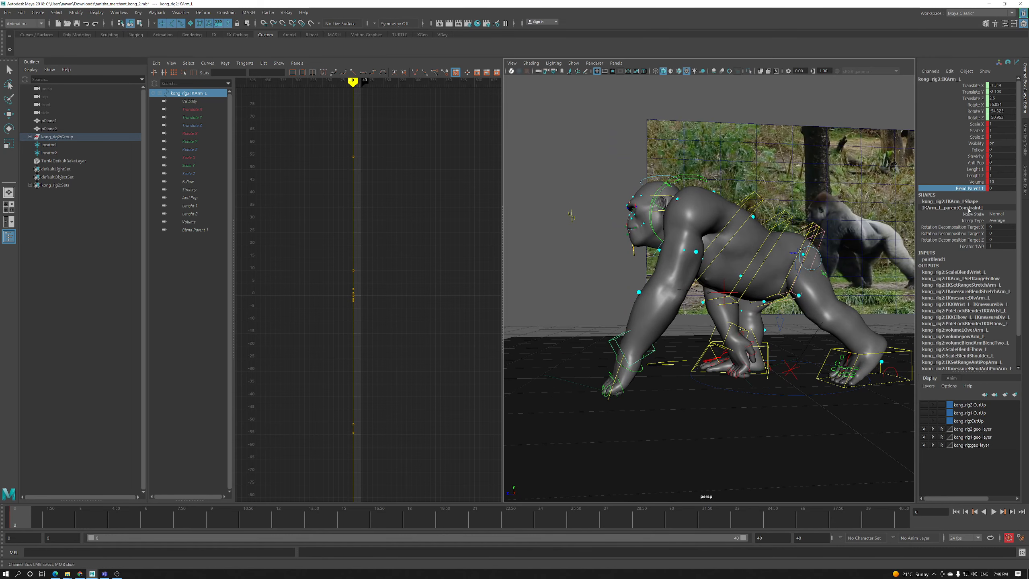
pyautogui.doubleClick(1000, 189)
pyautogui.click(713, 338)
pyautogui.press('w')
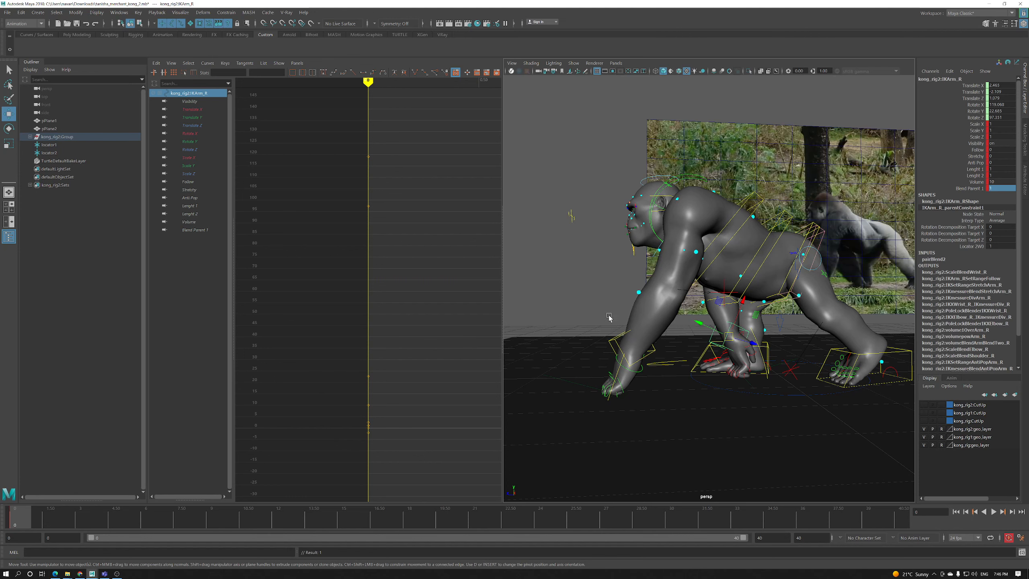
# Select all rig controls with both hand locators and key the same pose at frame 40, then return to frame 0
pyautogui.keyDown('alt'); pyautogui.moveTo(684, 293); pyautogui.dragTo(715, 339); pyautogui.keyUp('alt')
pyautogui.moveTo(774, 373); pyautogui.dragTo(587, 237)
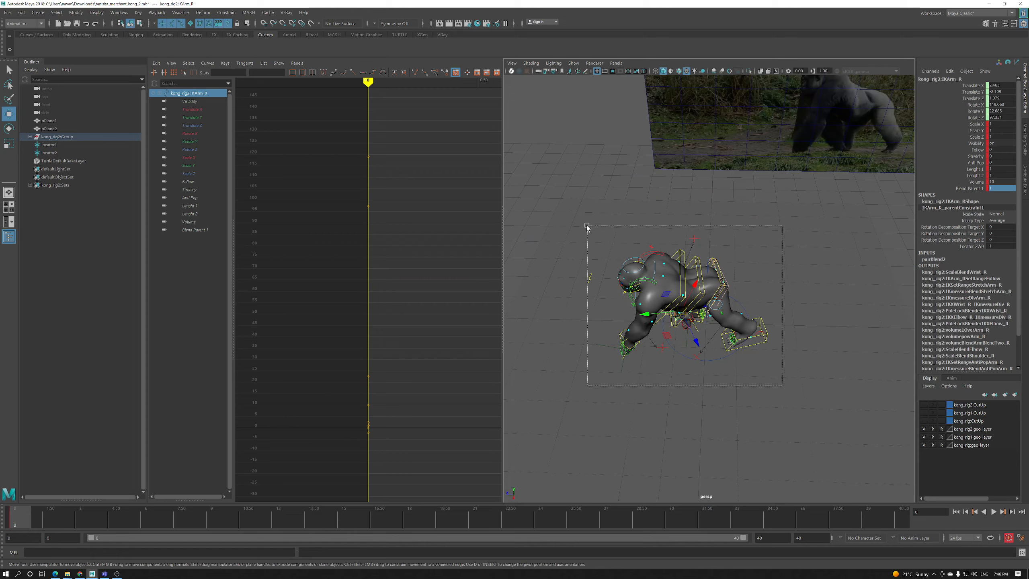
pyautogui.keyDown('alt'); pyautogui.moveTo(608, 283); pyautogui.dragTo(596, 244); pyautogui.keyUp('alt')
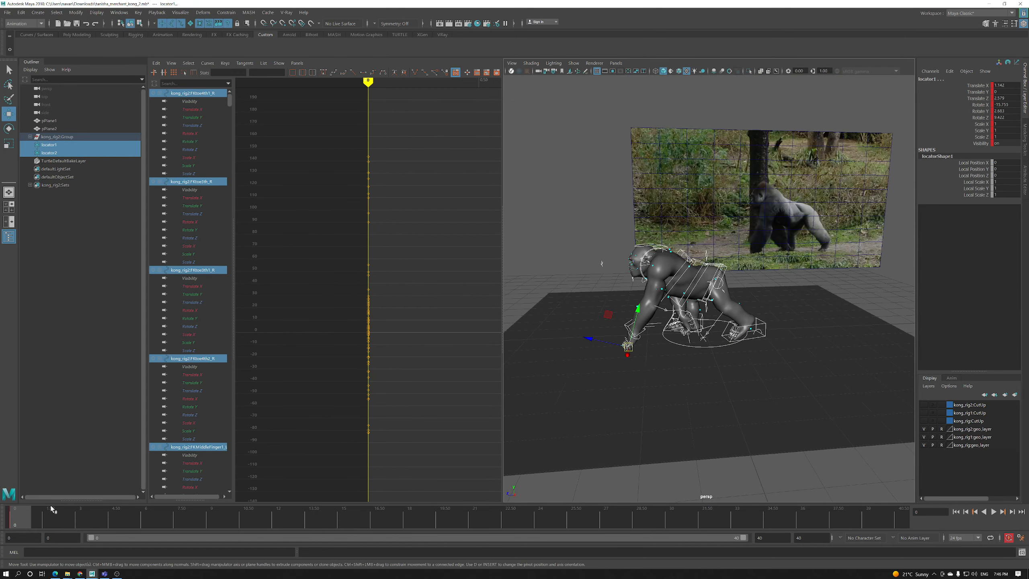
pyautogui.hotkey('alt', 'v')
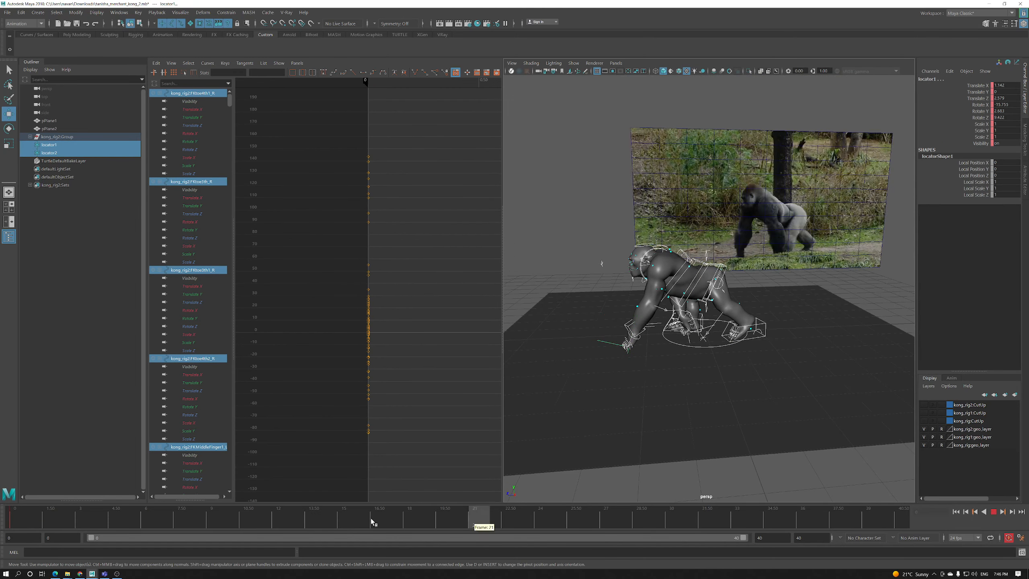
pyautogui.moveTo(30, 514); pyautogui.dragTo(905, 520)
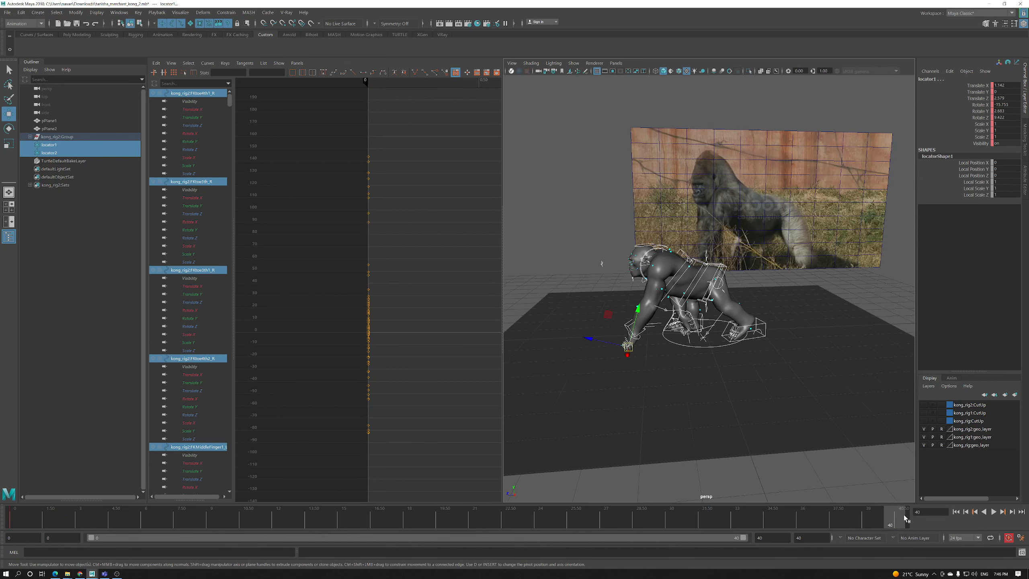
pyautogui.hotkey('alt', 'v')
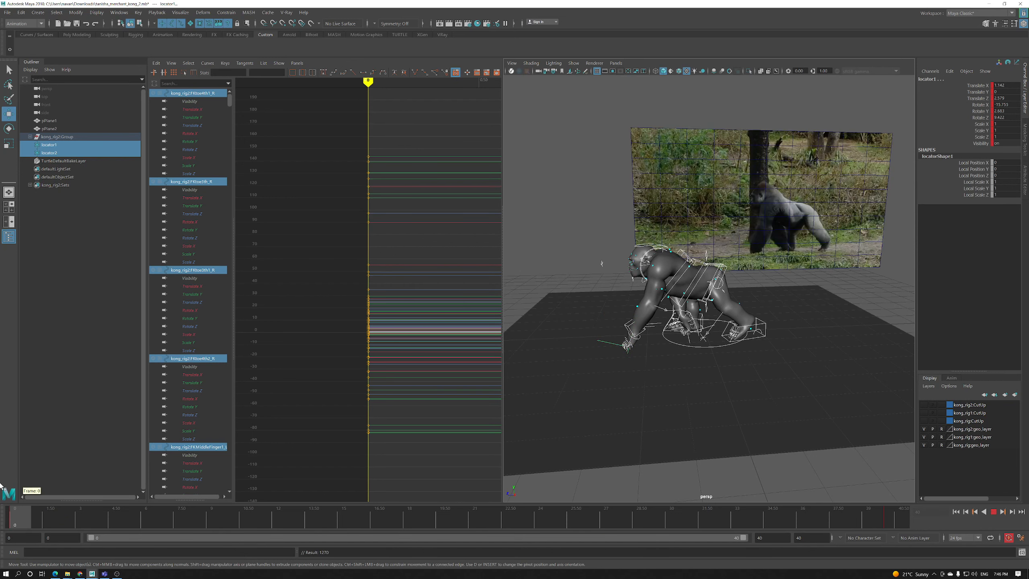
pyautogui.hotkey('alt', 'v')
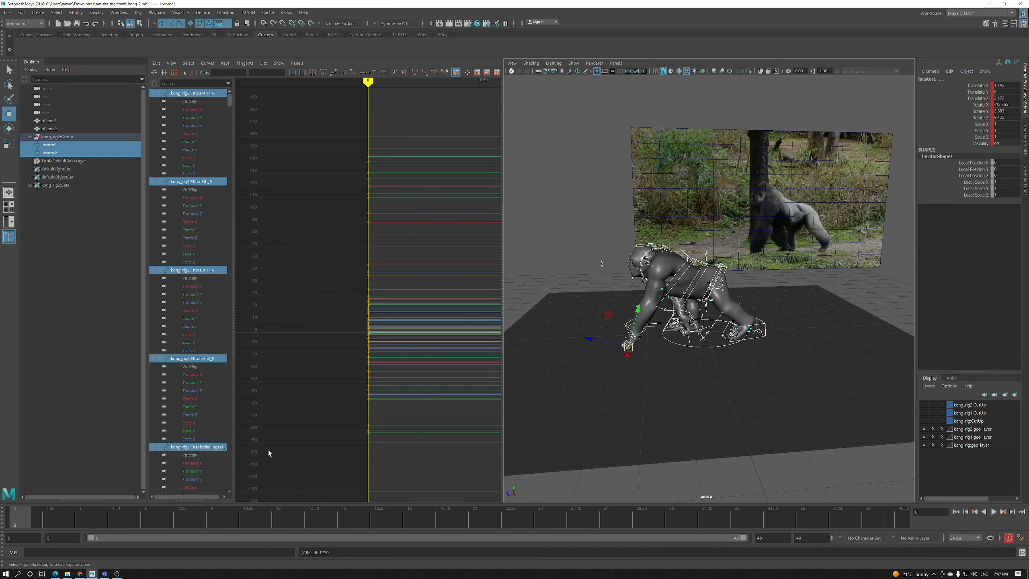
# Scrub the walking reference around frames 18 to 23 to look for the halfway pose of the walk
pyautogui.keyDown('alt'); pyautogui.moveTo(604, 350); pyautogui.dragTo(631, 348); pyautogui.keyUp('alt')
pyautogui.keyDown('alt'); pyautogui.moveTo(631, 348); pyautogui.dragTo(631, 315, button='right'); pyautogui.keyUp('alt')
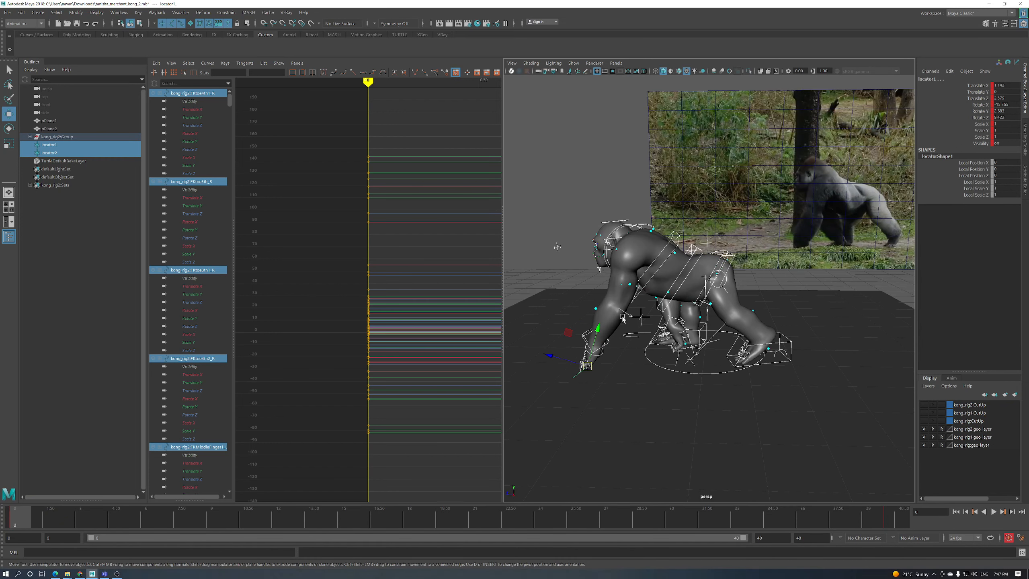
pyautogui.keyDown('alt'); pyautogui.moveTo(604, 321); pyautogui.dragTo(608, 314); pyautogui.keyUp('alt')
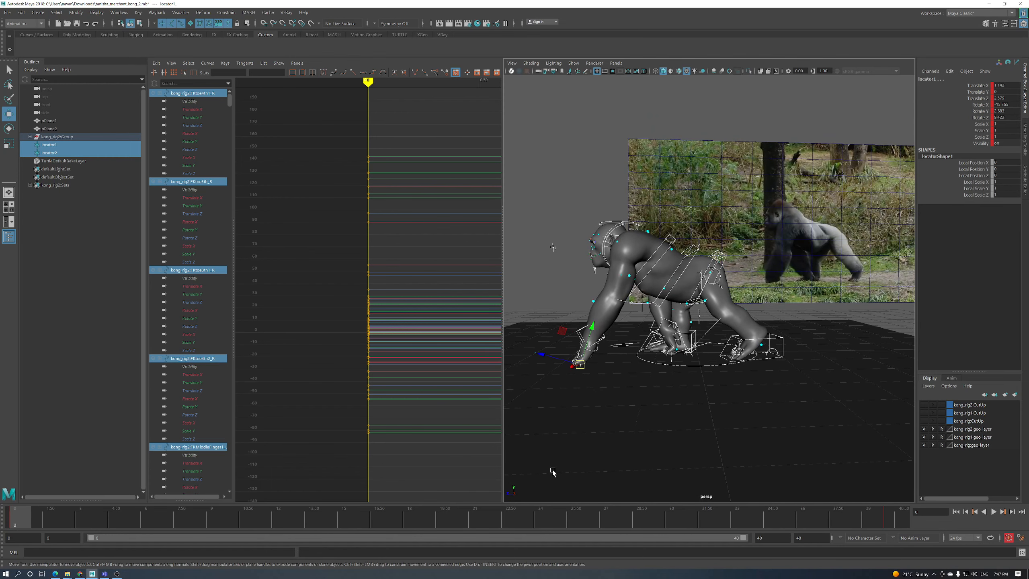
pyautogui.hotkey('alt', 'v')
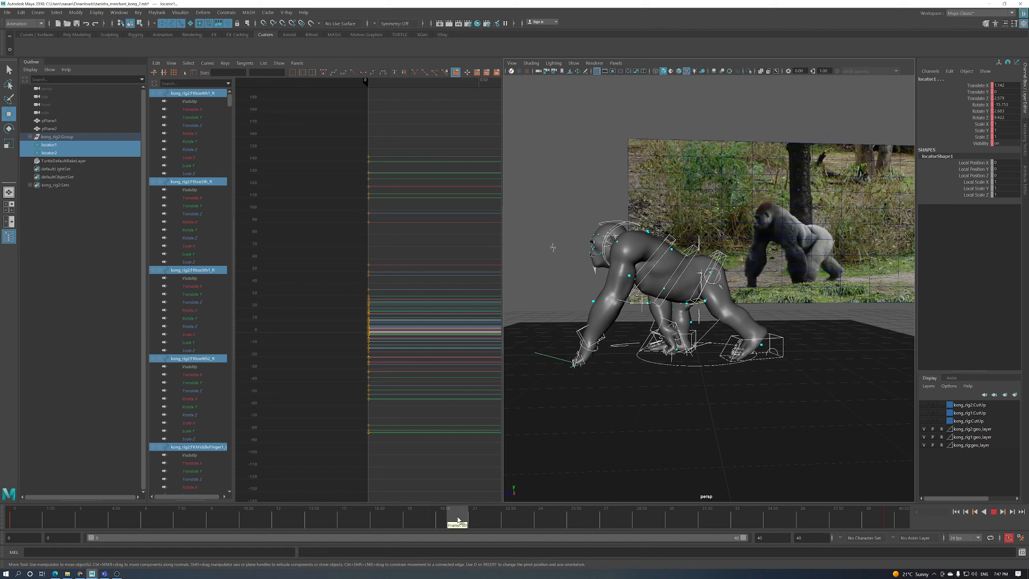
pyautogui.hotkey('alt', 'v')
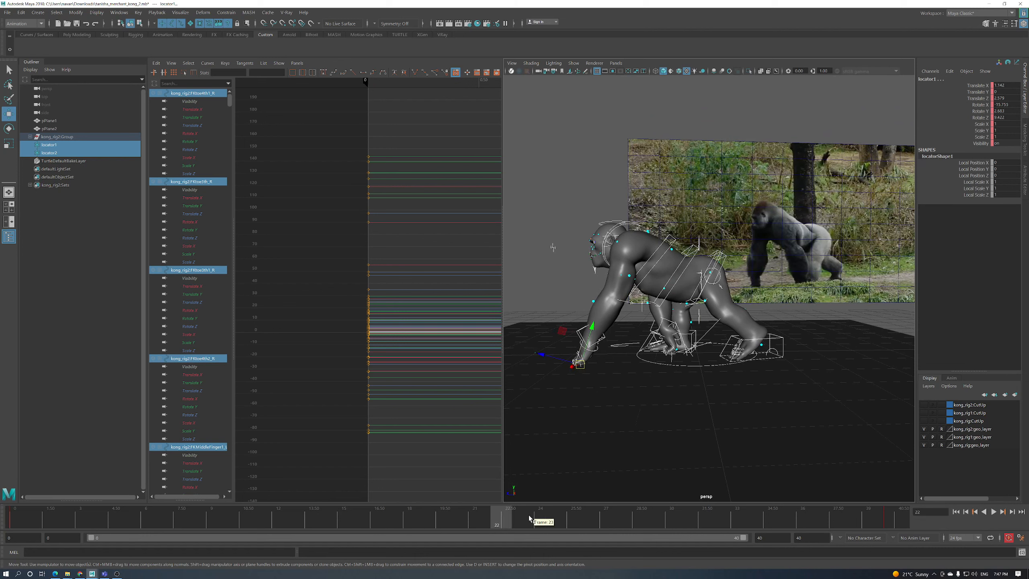
pyautogui.hotkey('alt', 'v')
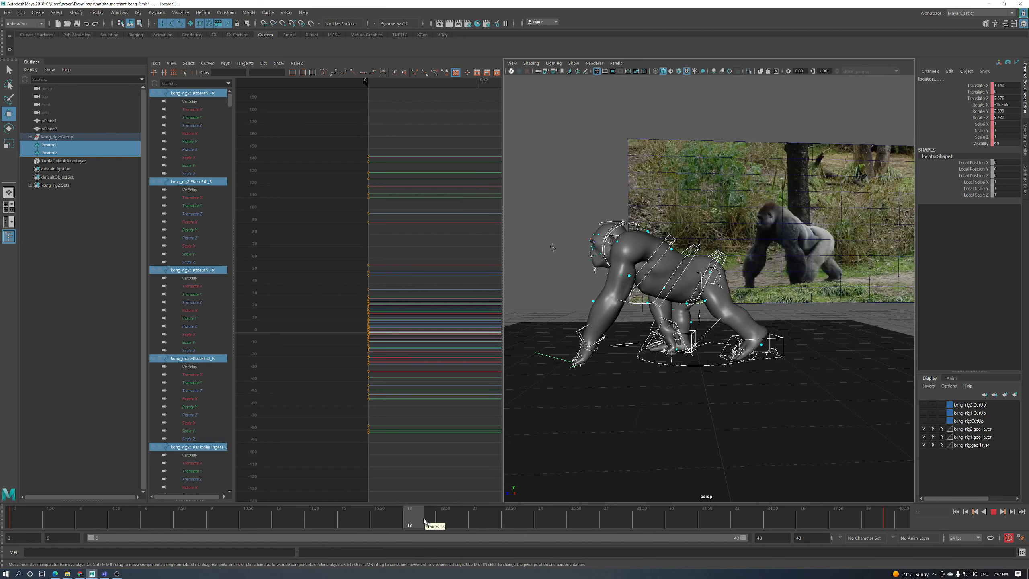
pyautogui.click(499, 522)
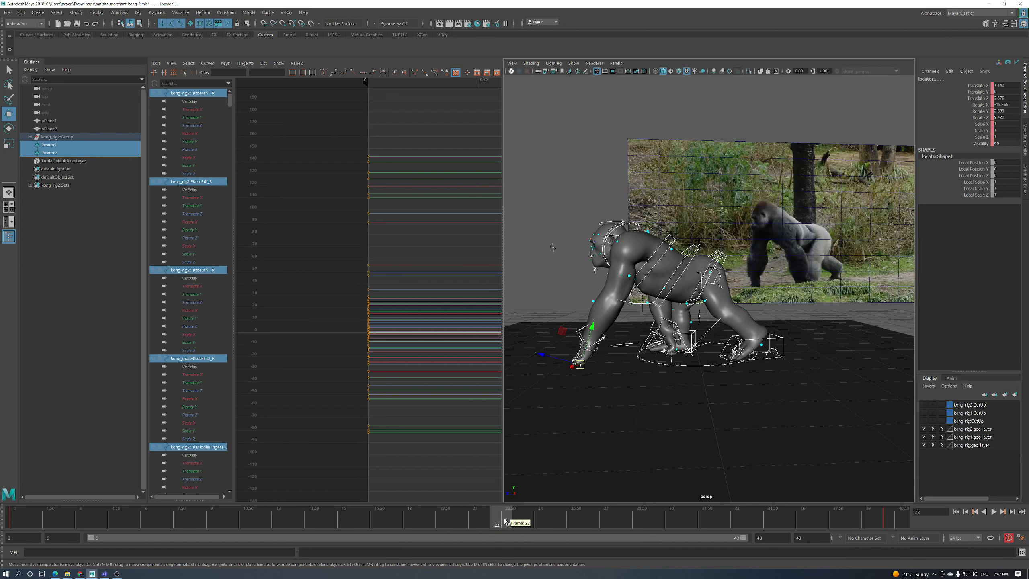
pyautogui.hotkey('alt', 'v')
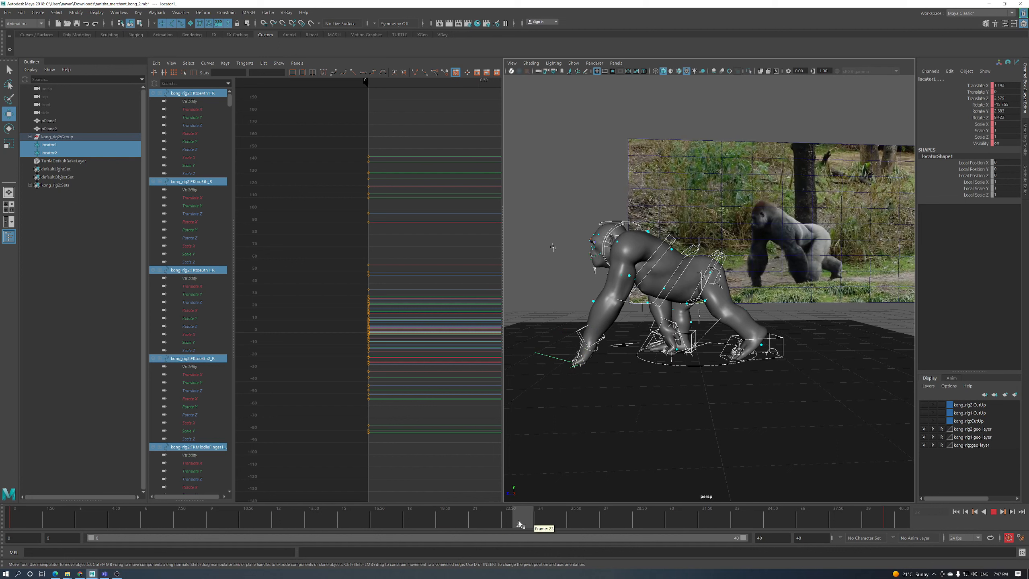
pyautogui.click(489, 524)
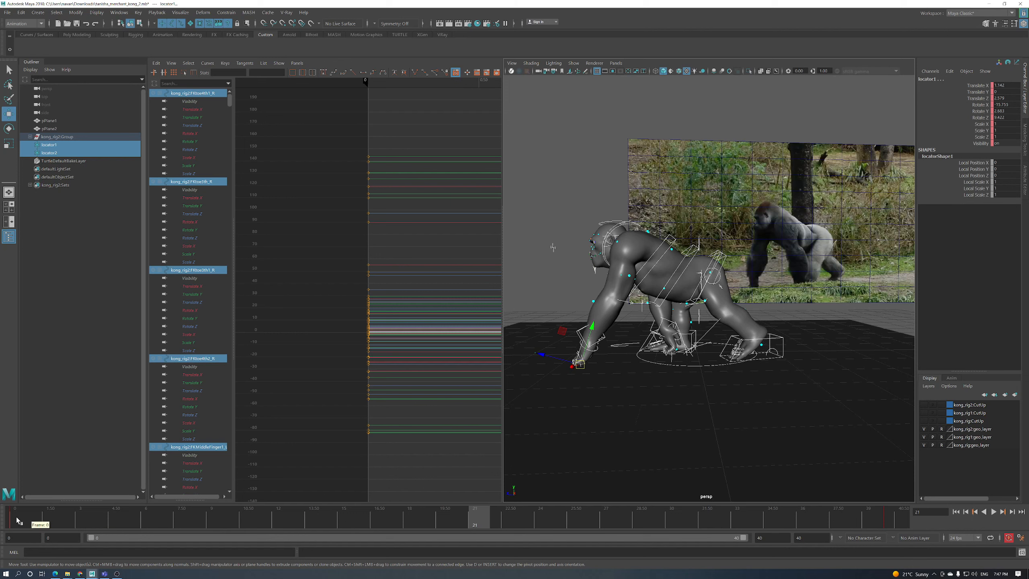
# Compare the reference gorilla's stance at frame 0 with frames 20 and 21 for the opposite step
pyautogui.click(16, 521)
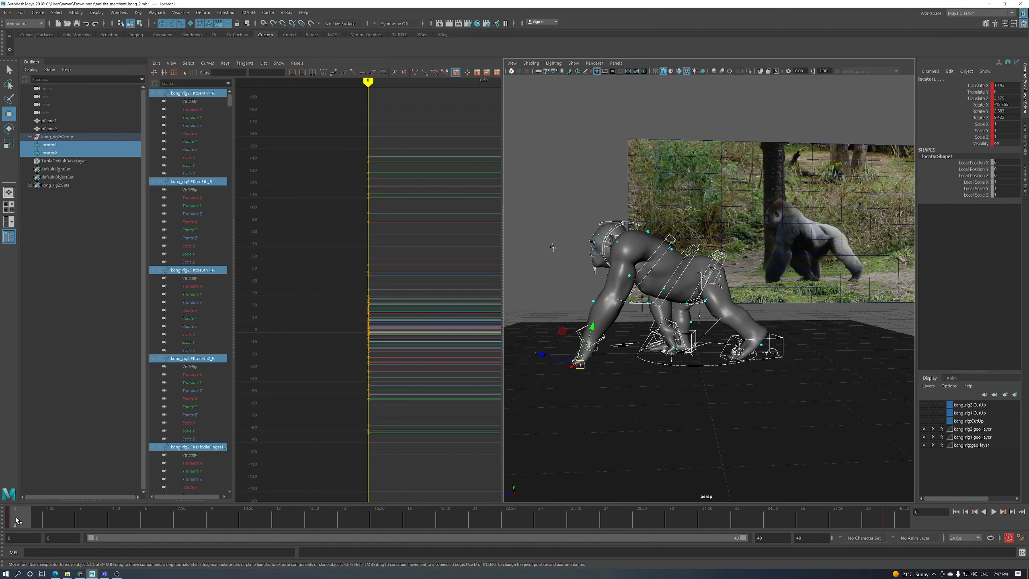
pyautogui.click(463, 524)
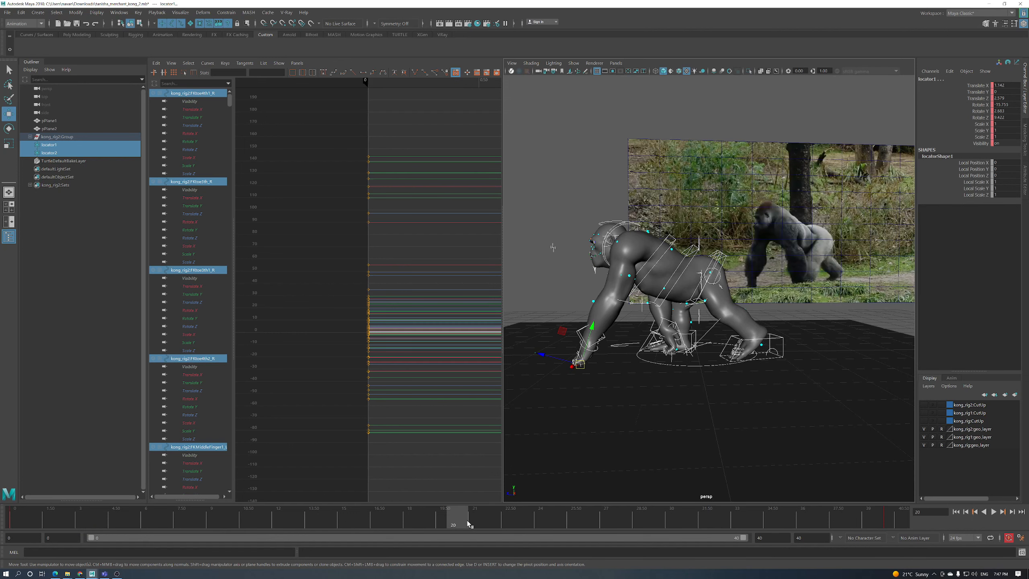
pyautogui.click(472, 524)
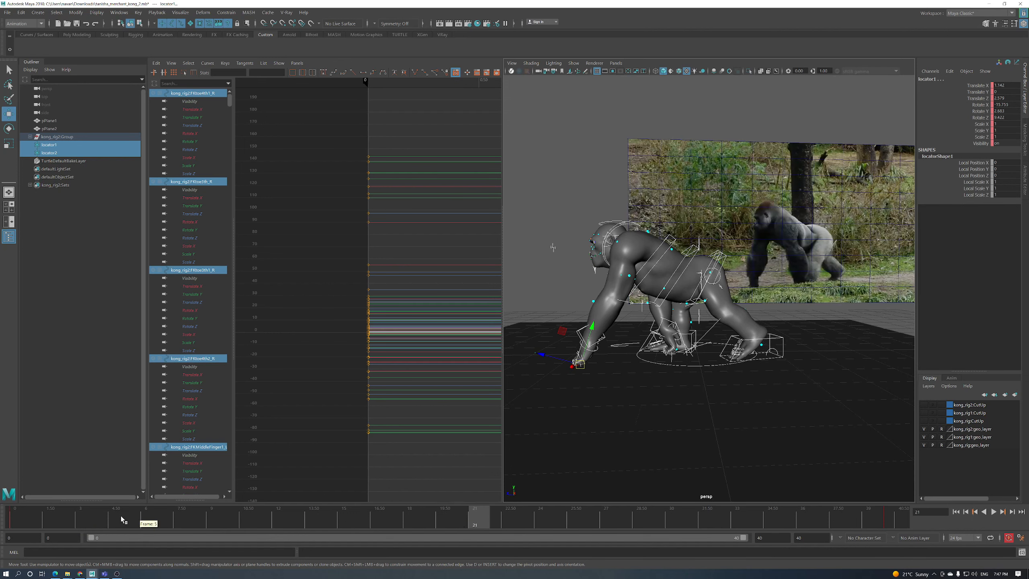
pyautogui.click(18, 520)
pyautogui.click(473, 523)
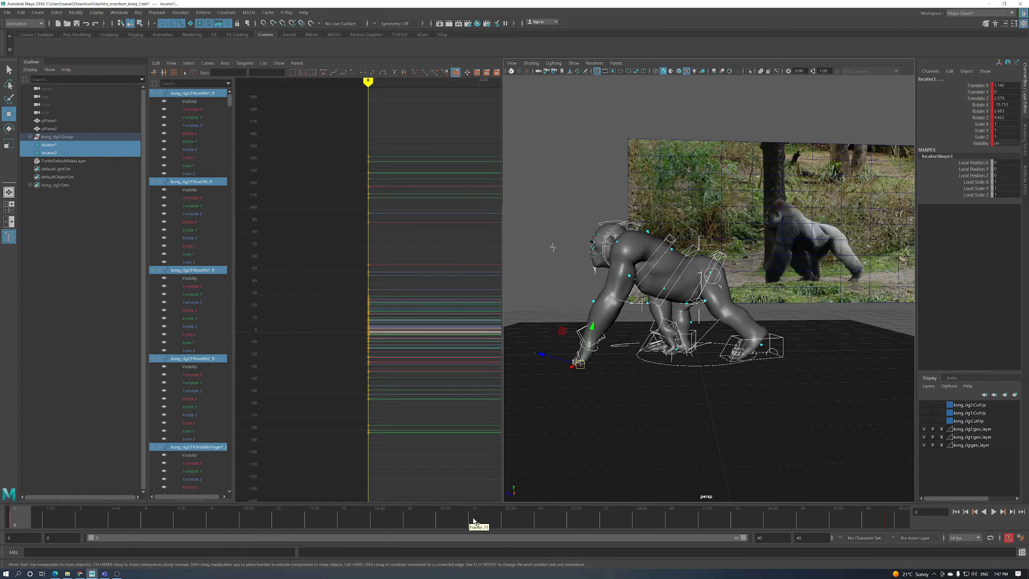
pyautogui.click(22, 519)
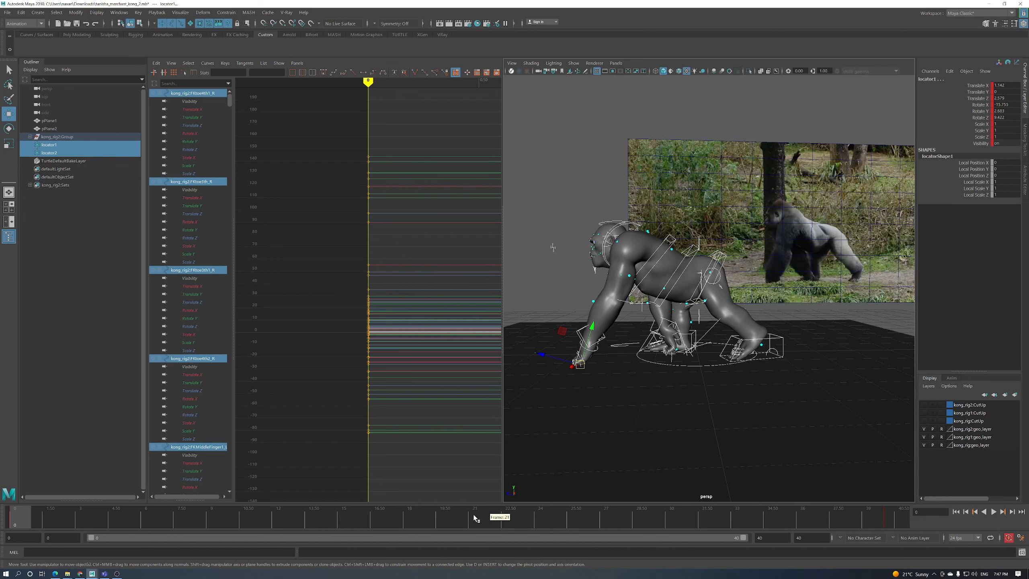
pyautogui.click(475, 519)
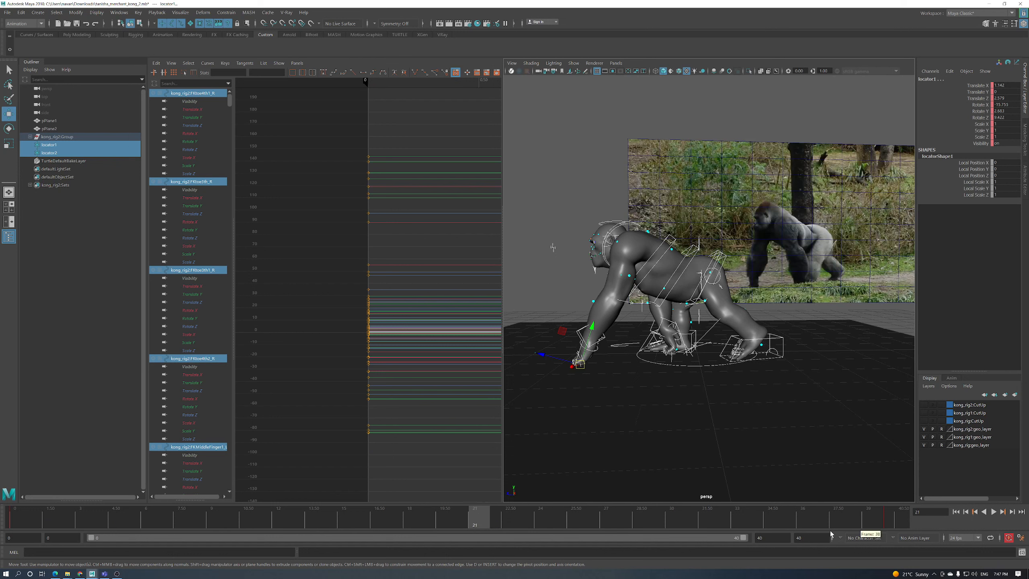
# Set the end of the playback range to frame 42
pyautogui.click(884, 520)
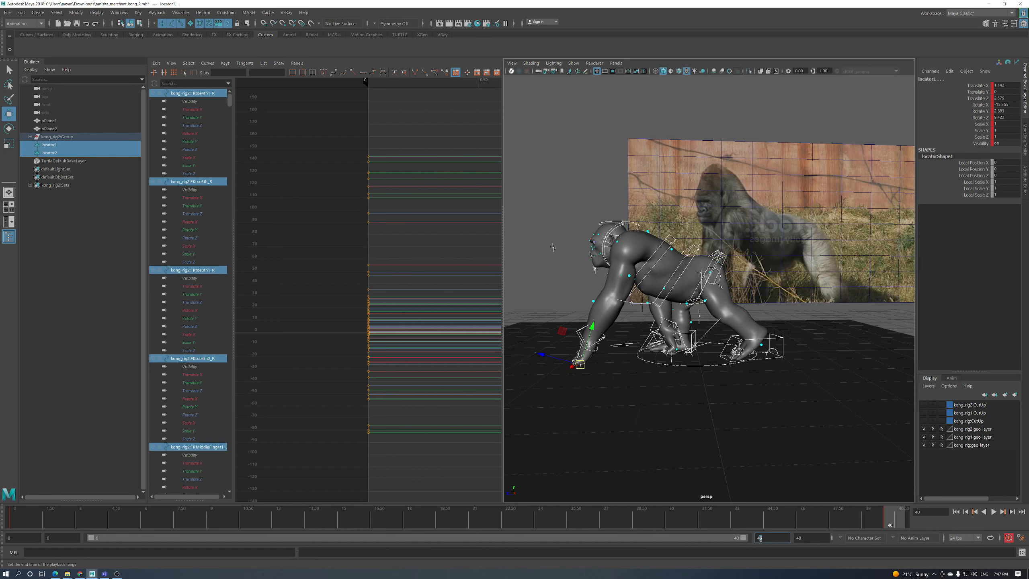
pyautogui.write('42')
pyautogui.press('Return')
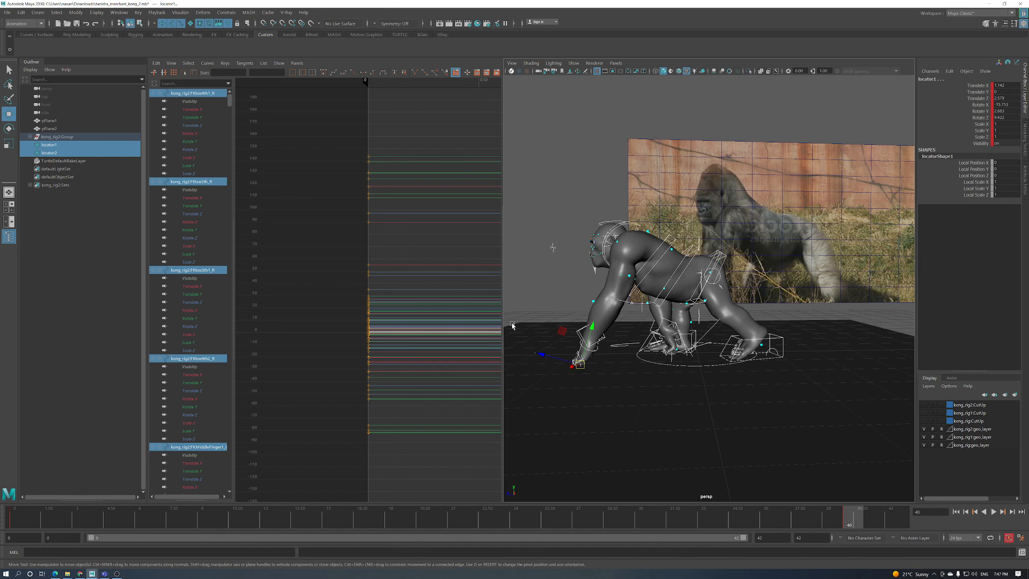
# Select all rig controls and both hand locators and move their keys from frame 40 to frame 42
pyautogui.scroll(-5, 625, 324)
pyautogui.keyDown('alt'); pyautogui.moveTo(625, 324); pyautogui.dragTo(783, 288); pyautogui.keyUp('alt')
pyautogui.click(832, 296)
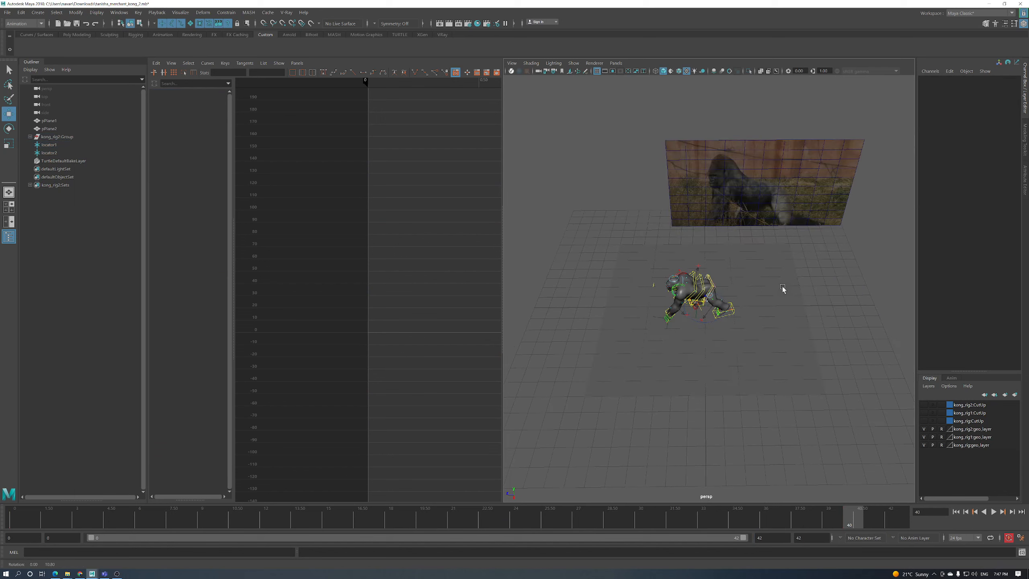
pyautogui.moveTo(744, 256); pyautogui.dragTo(645, 337)
pyautogui.keyDown('alt'); pyautogui.moveTo(720, 356); pyautogui.dragTo(710, 328); pyautogui.keyUp('alt')
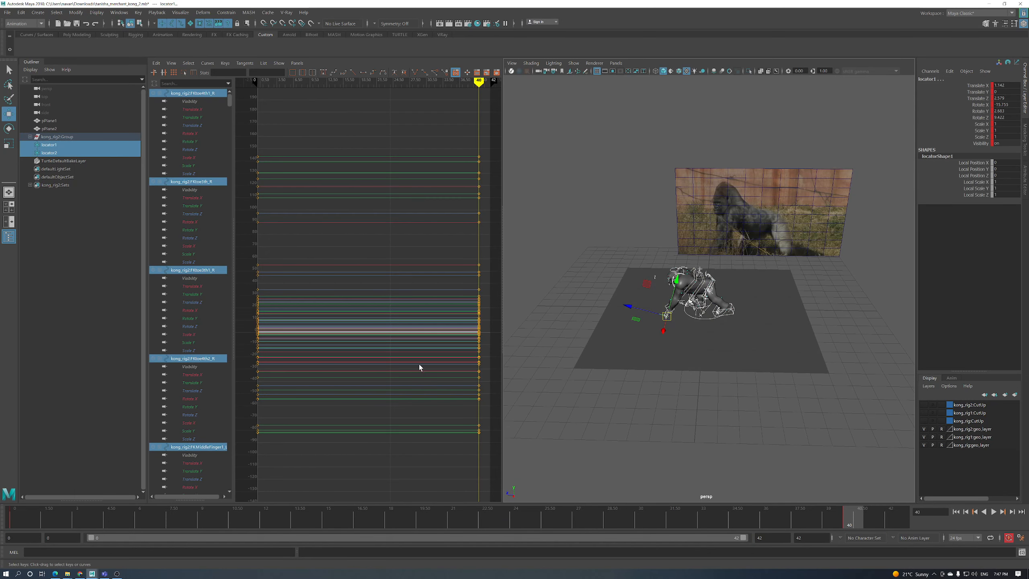
pyautogui.keyDown('alt'); pyautogui.moveTo(494, 400); pyautogui.dragTo(476, 400, button='middle'); pyautogui.keyUp('alt')
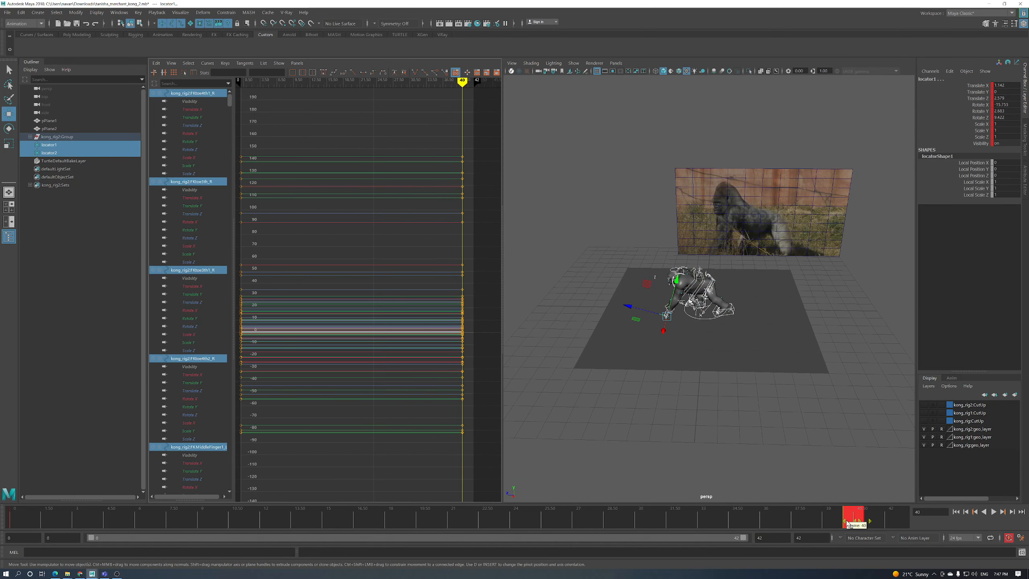
pyautogui.hotkey('alt', 'v')
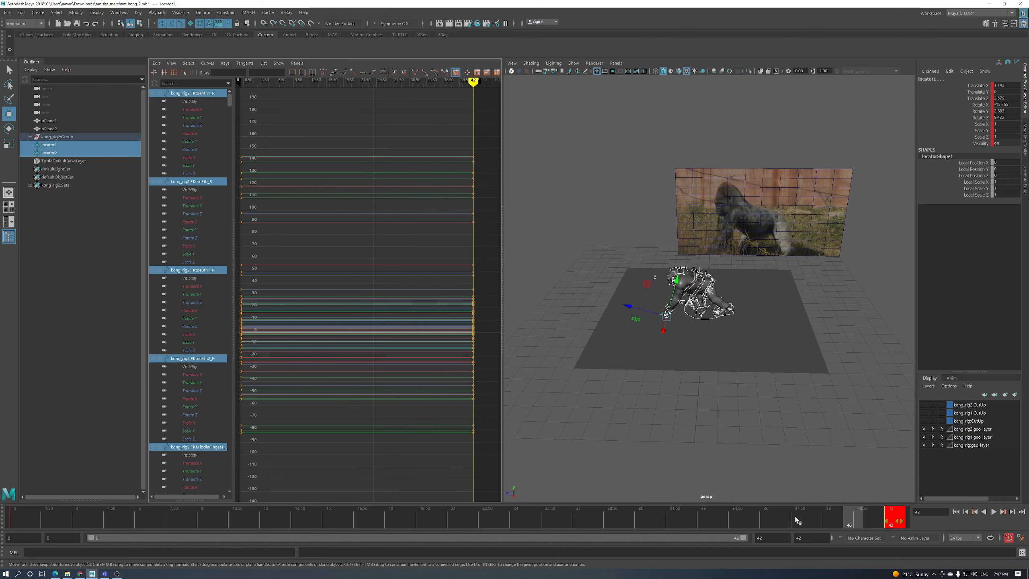
# Check the reference at frames 21 and 20 against frame 0 with the rig in side view
pyautogui.moveTo(554, 523); pyautogui.dragTo(465, 523)
pyautogui.keyDown('alt'); pyautogui.moveTo(685, 344); pyautogui.dragTo(514, 471); pyautogui.keyUp('alt')
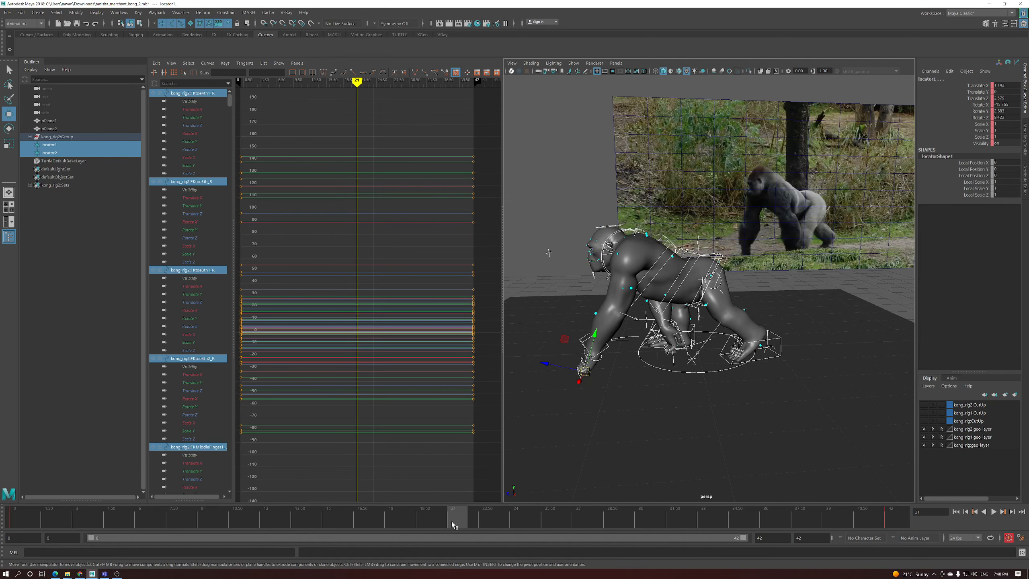
pyautogui.moveTo(453, 525); pyautogui.dragTo(441, 526)
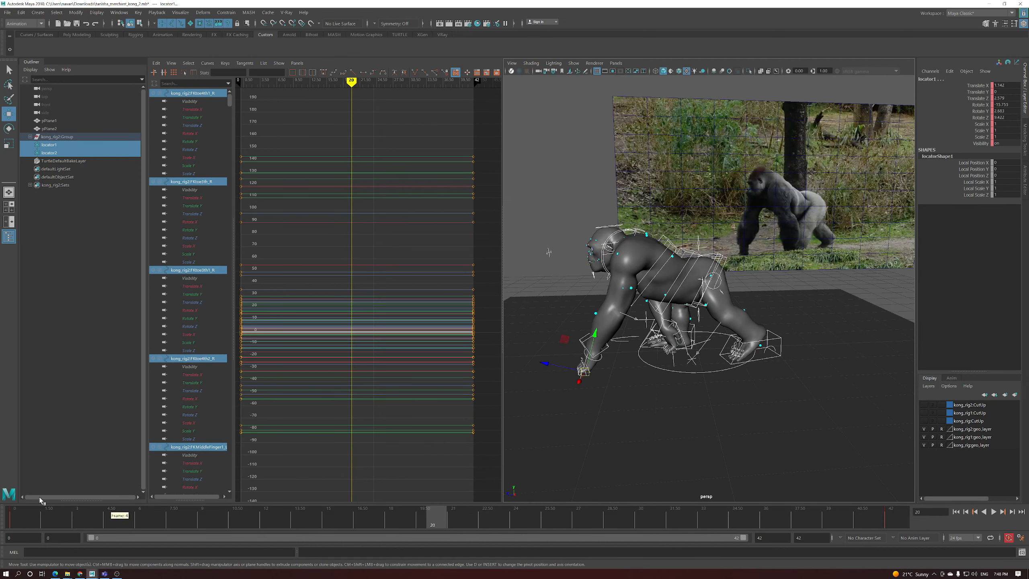
pyautogui.click(26, 514)
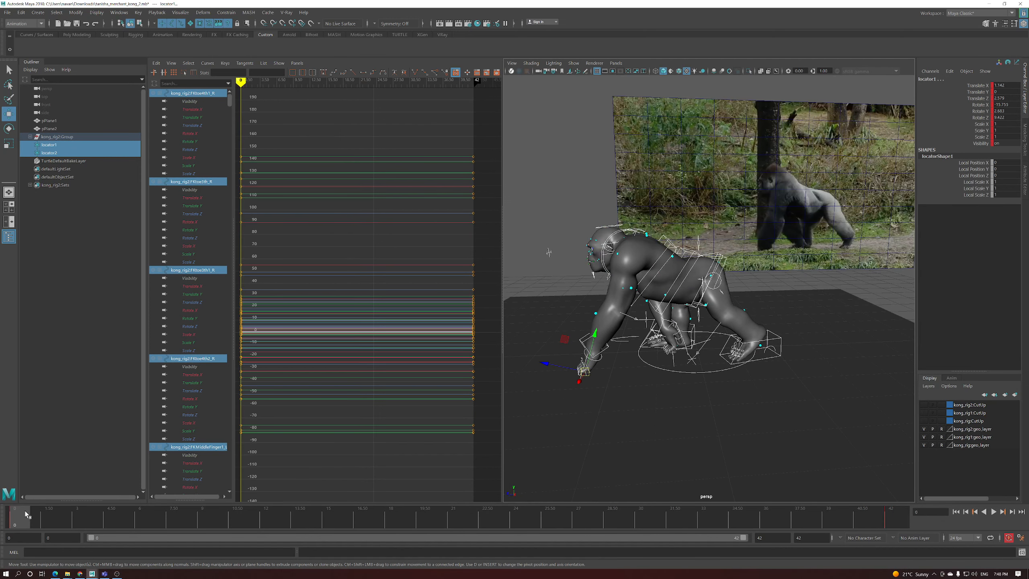
# Compare the reference gorilla's stance at frames 0, 21 and 42 across the walk cycle
pyautogui.click(453, 523)
pyautogui.keyDown('alt'); pyautogui.moveTo(730, 414); pyautogui.dragTo(681, 423, button='right'); pyautogui.keyUp('alt')
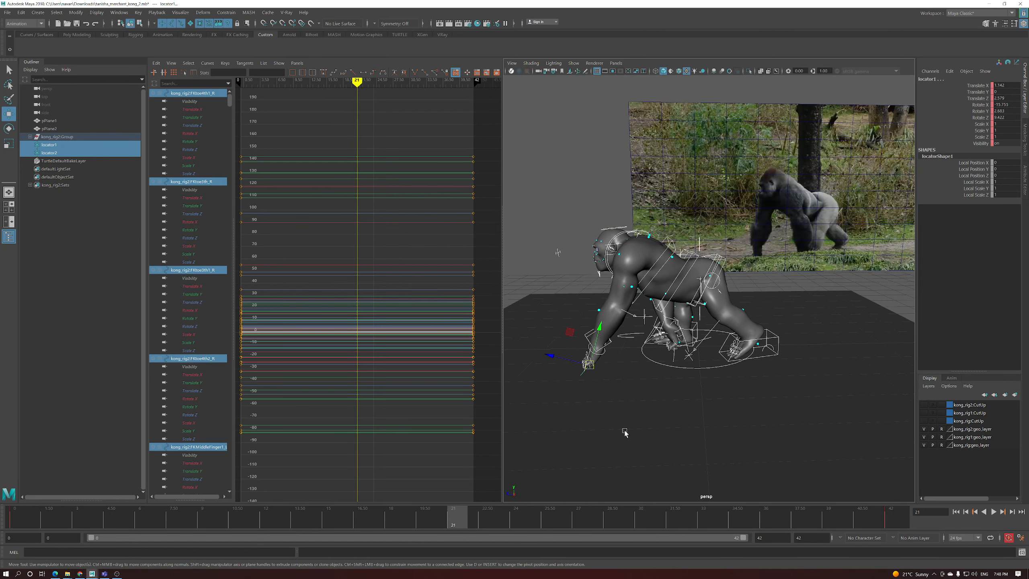
pyautogui.moveTo(452, 526)
pyautogui.mouseDown()
pyautogui.moveTo(441, 526)
pyautogui.moveTo(452, 526)
pyautogui.mouseUp()
pyautogui.moveTo(453, 523)
pyautogui.mouseDown()
pyautogui.moveTo(51, 524)
pyautogui.moveTo(923, 515)
pyautogui.moveTo(754, 523)
pyautogui.moveTo(970, 526)
pyautogui.mouseUp()
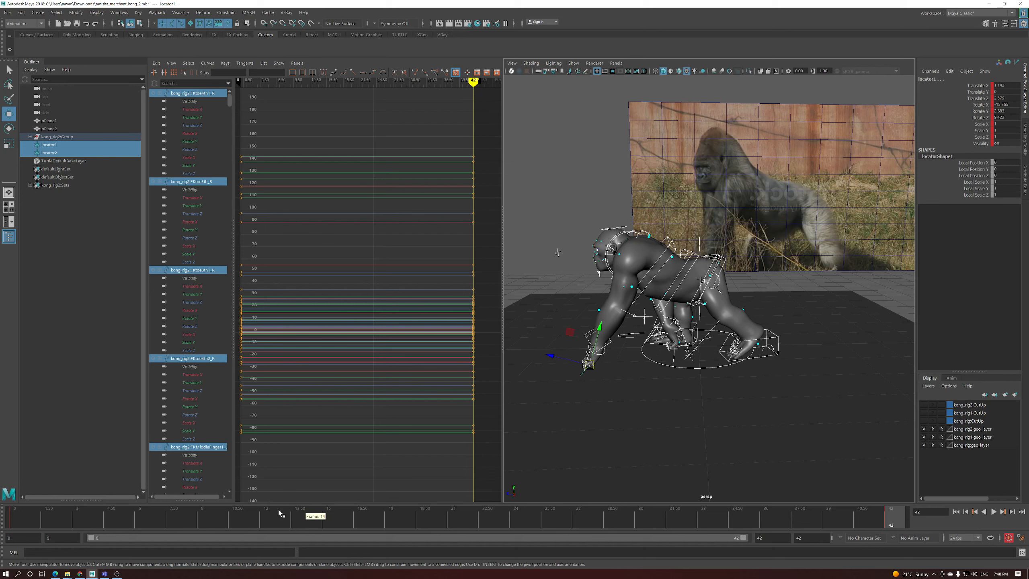
pyautogui.click(18, 516)
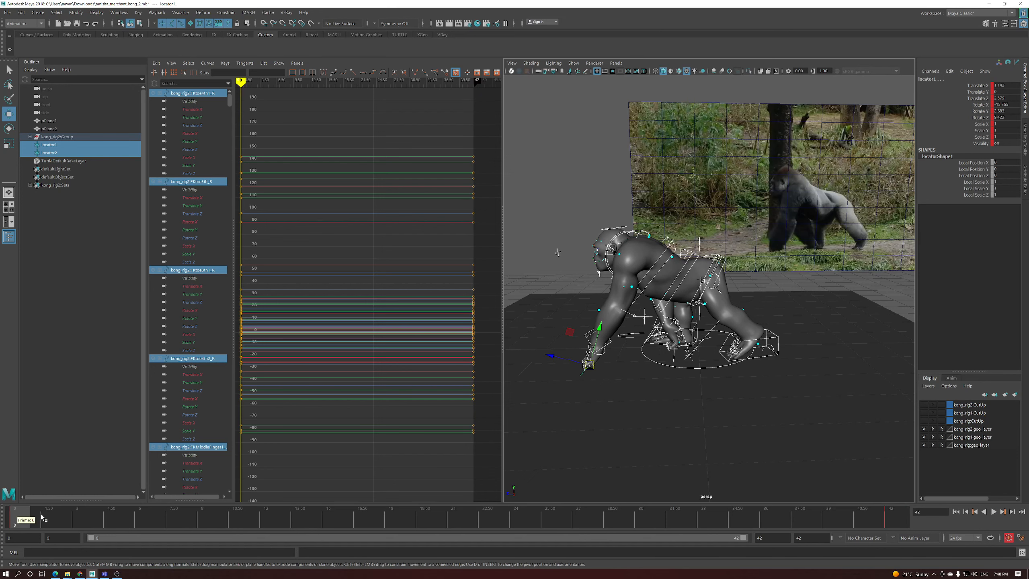
pyautogui.moveTo(42, 517); pyautogui.dragTo(452, 527)
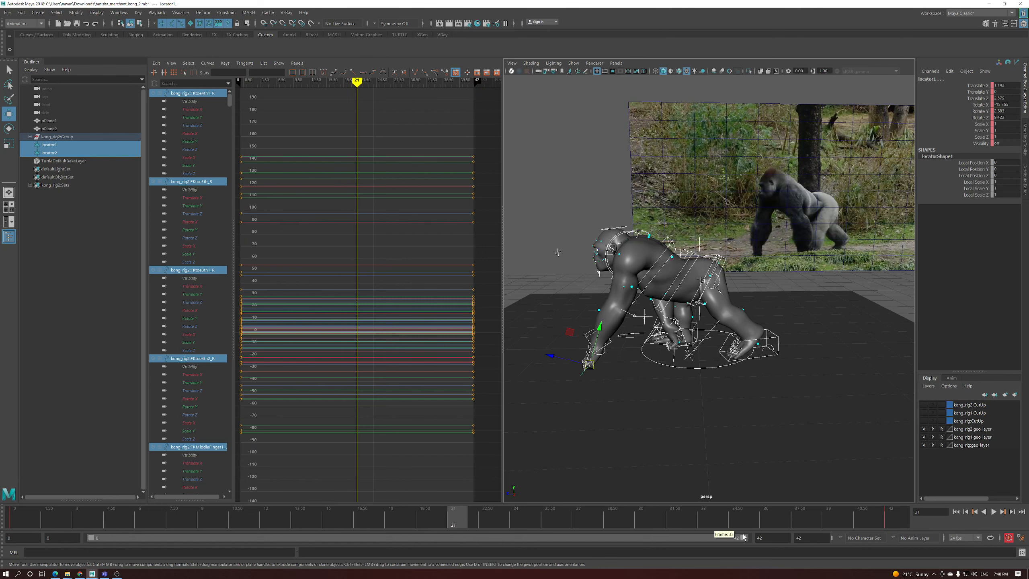
# Play the reference walk and compare its poses at frames 21 and 0 with the rig's stance
pyautogui.hotkey('alt', 'v')
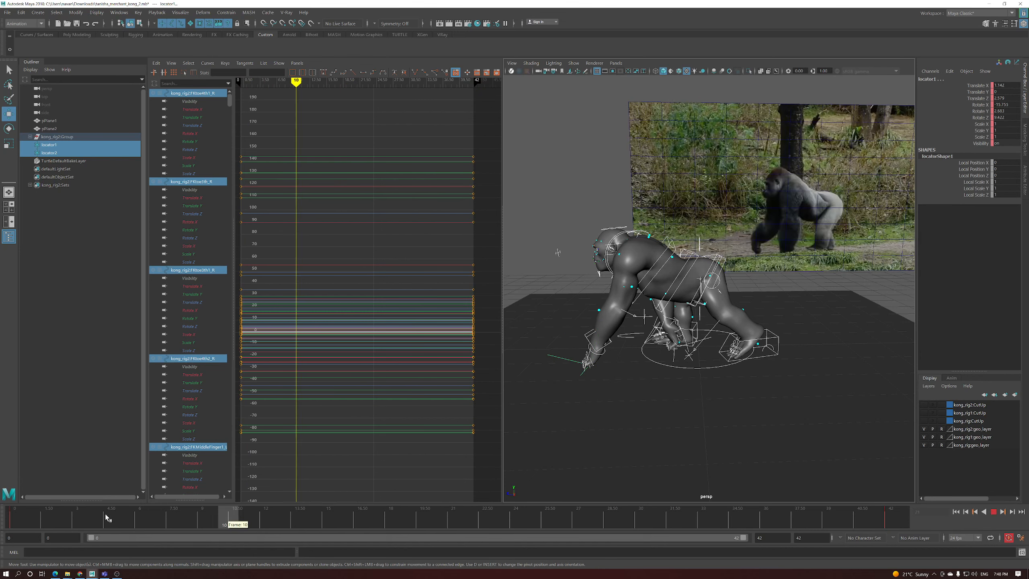
pyautogui.moveTo(120, 522)
pyautogui.mouseDown()
pyautogui.moveTo(501, 523)
pyautogui.moveTo(430, 524)
pyautogui.moveTo(454, 523)
pyautogui.mouseUp()
pyautogui.keyDown('alt'); pyautogui.moveTo(701, 421); pyautogui.dragTo(708, 350); pyautogui.keyUp('alt')
pyautogui.scroll(-3, 712, 386)
pyautogui.scroll(4, 653, 389)
pyautogui.keyDown('alt'); pyautogui.moveTo(666, 386); pyautogui.dragTo(672, 388); pyautogui.keyUp('alt')
pyautogui.scroll(1, 672, 388)
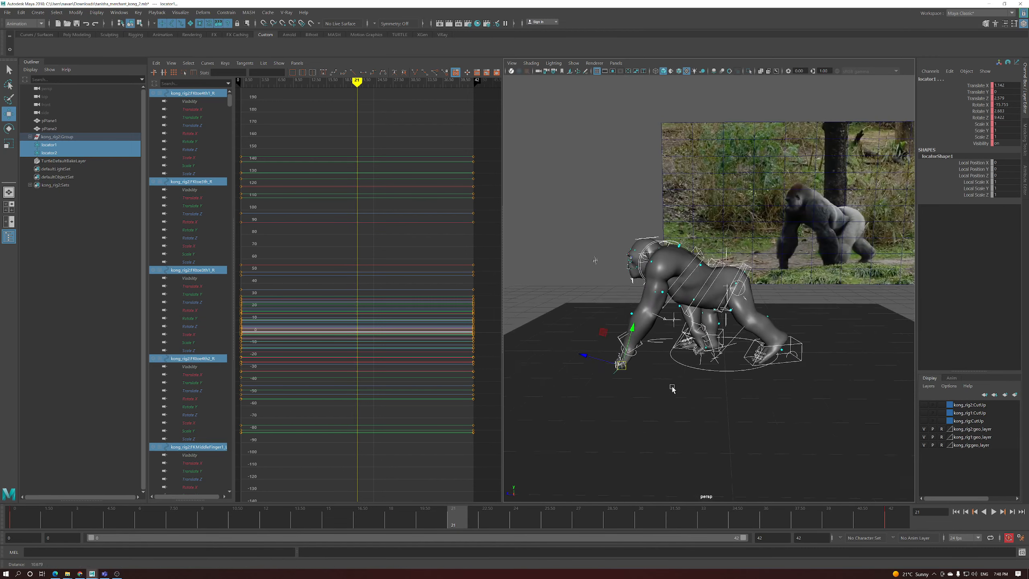
pyautogui.scroll(2, 670, 384)
pyautogui.moveTo(452, 520); pyautogui.dragTo(18, 521)
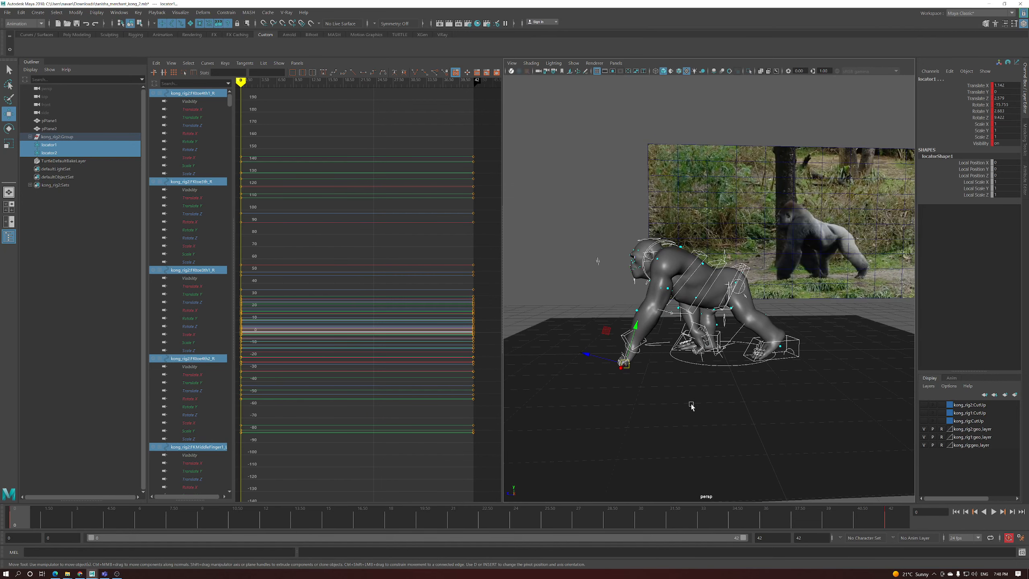
pyautogui.hotkey('alt', 'v')
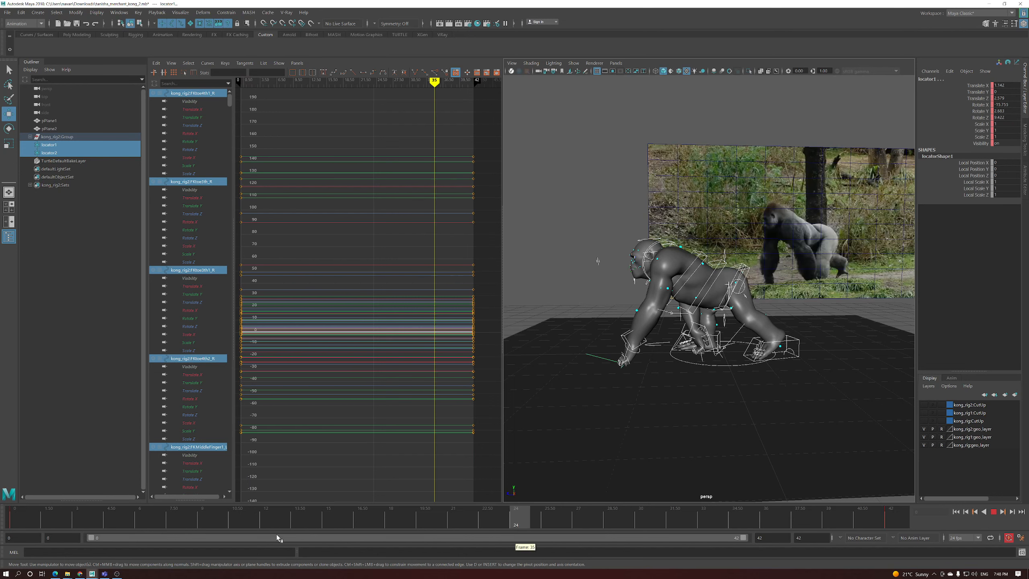
# Go to frame 21, the opposite step, and select the forward foot's control on the rig
pyautogui.moveTo(832, 521); pyautogui.dragTo(452, 524)
pyautogui.scroll(2, 694, 393)
pyautogui.scroll(-2, 693, 393)
pyautogui.keyDown('alt'); pyautogui.moveTo(692, 392); pyautogui.dragTo(663, 384); pyautogui.keyUp('alt')
pyautogui.keyDown('alt'); pyautogui.moveTo(663, 383); pyautogui.dragTo(781, 366, button='right'); pyautogui.keyUp('alt')
pyautogui.keyDown('alt'); pyautogui.moveTo(764, 339); pyautogui.dragTo(763, 342); pyautogui.keyUp('alt')
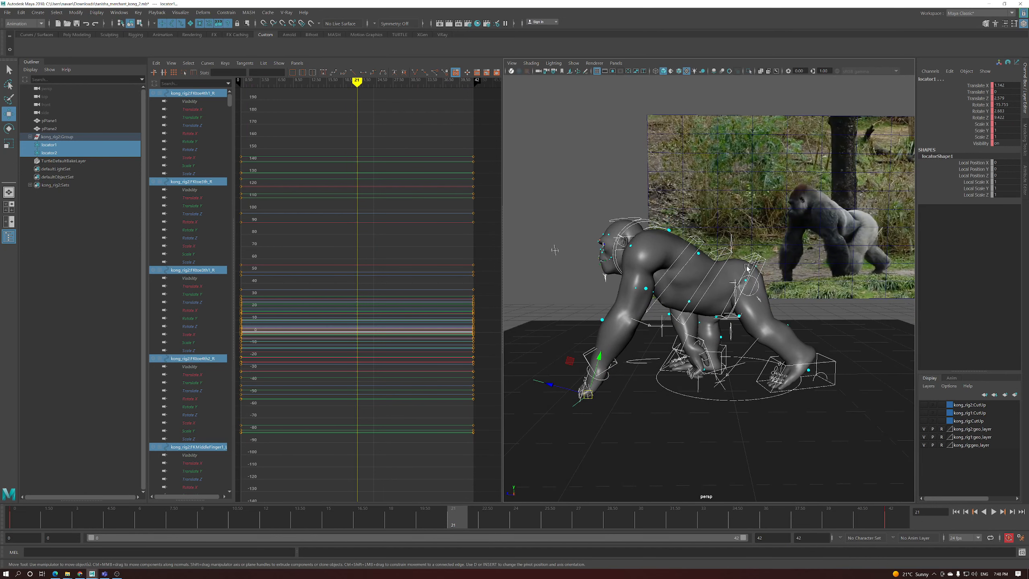
pyautogui.keyDown('alt'); pyautogui.moveTo(745, 263); pyautogui.dragTo(747, 270); pyautogui.keyUp('alt')
pyautogui.scroll(-1, 736, 289)
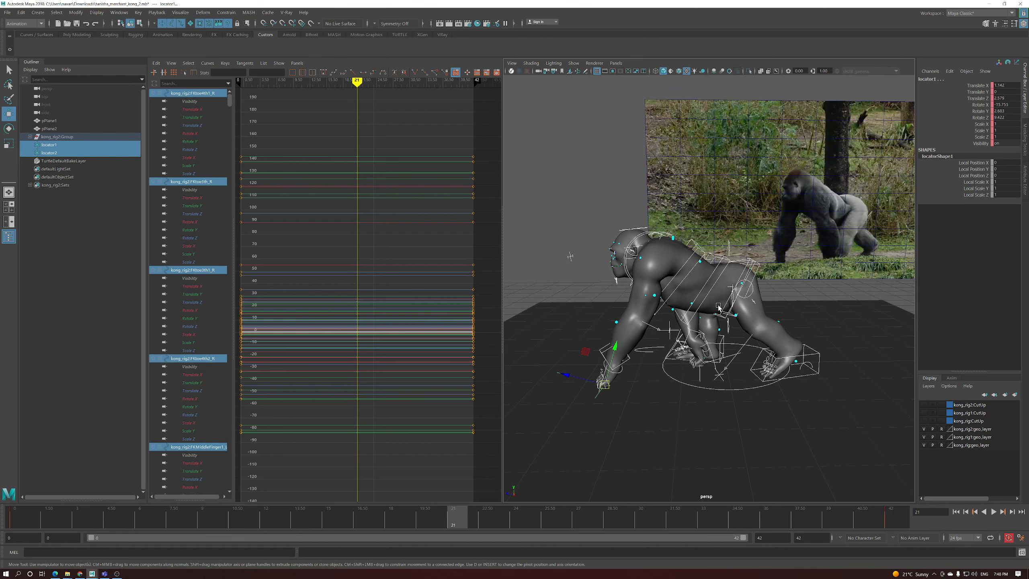
pyautogui.keyDown('alt'); pyautogui.moveTo(719, 308); pyautogui.dragTo(716, 312); pyautogui.keyUp('alt')
pyautogui.scroll(-3, 717, 313)
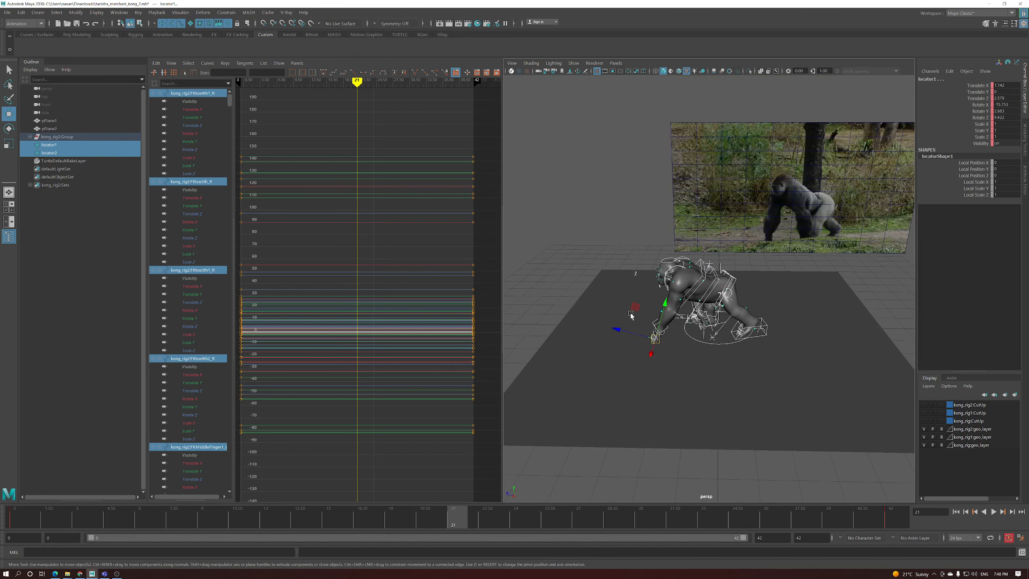
pyautogui.keyDown('alt'); pyautogui.moveTo(674, 311); pyautogui.dragTo(684, 302); pyautogui.keyUp('alt')
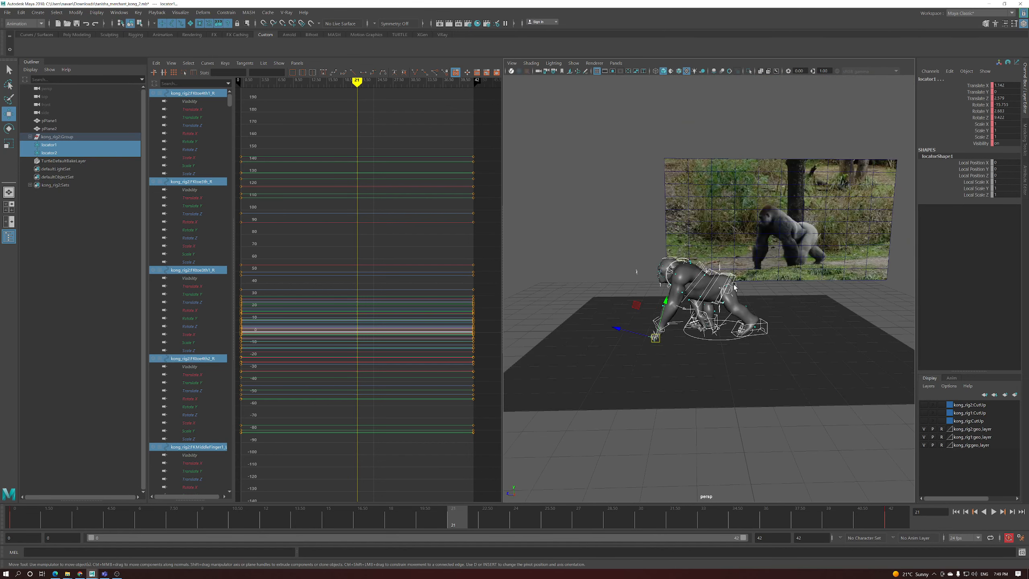
pyautogui.scroll(6, 649, 335)
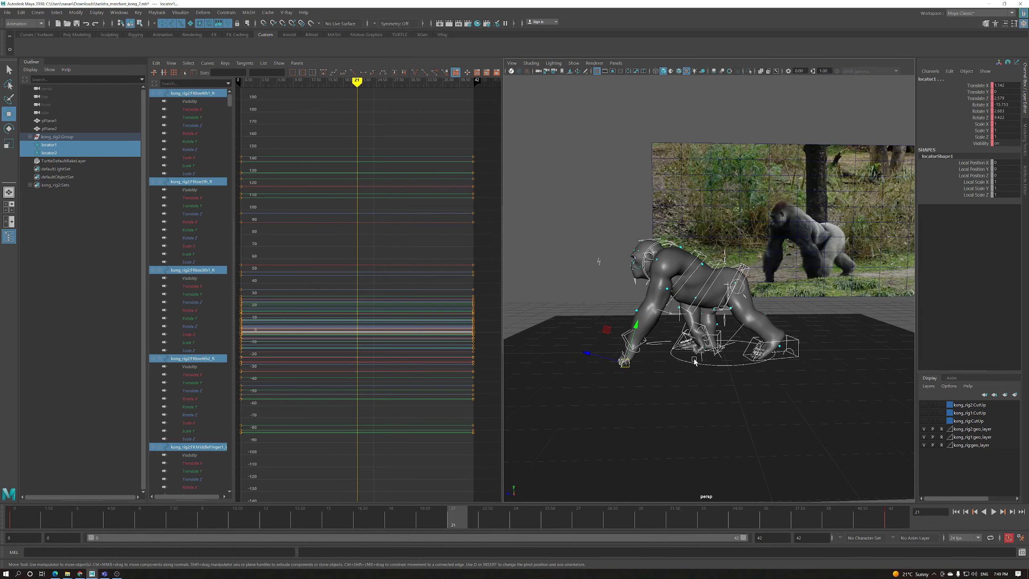
pyautogui.keyDown('alt'); pyautogui.moveTo(664, 356); pyautogui.dragTo(676, 366); pyautogui.keyUp('alt')
pyautogui.scroll(4, 675, 366)
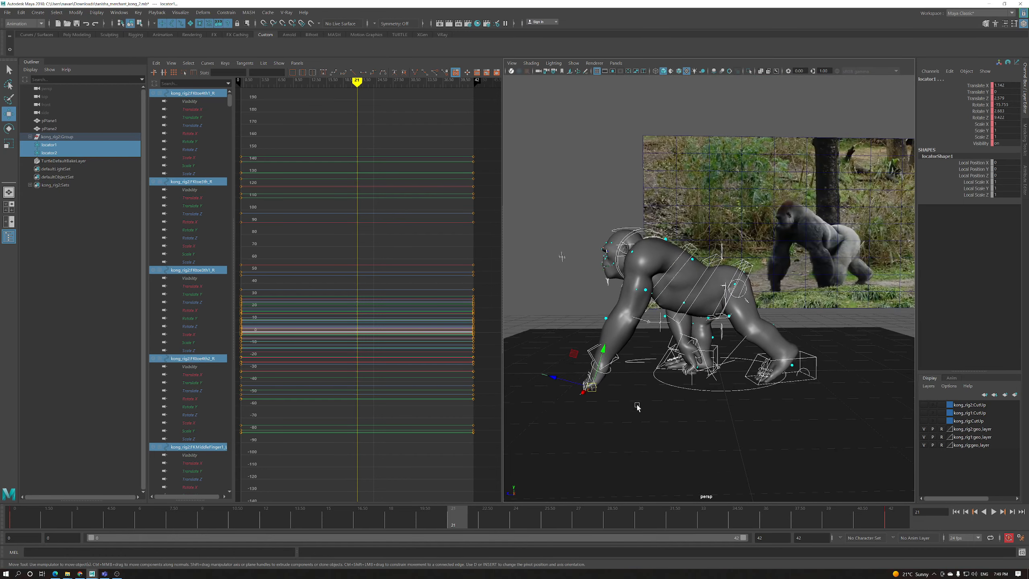
pyautogui.click(715, 359)
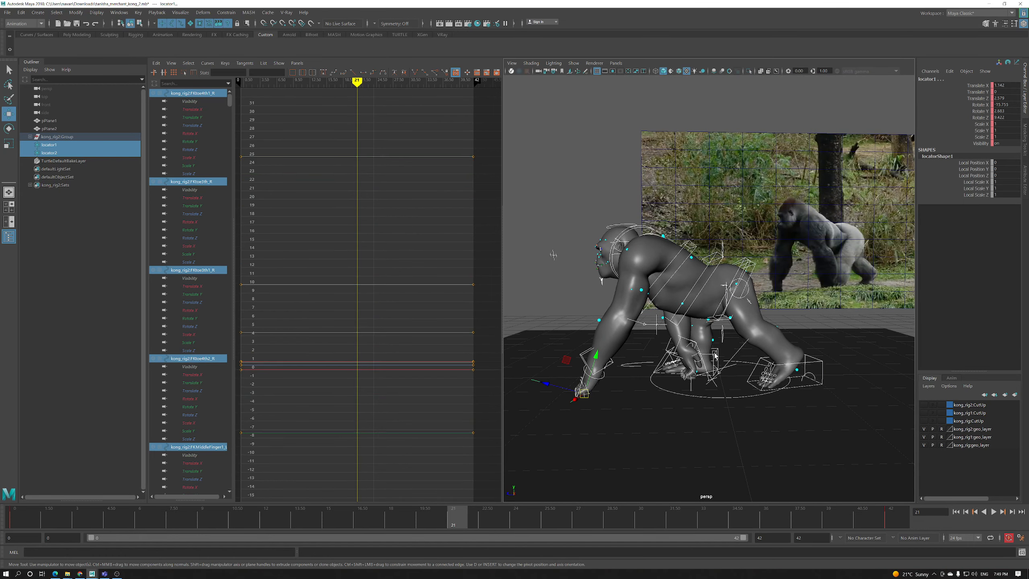
# Try to move the right foot control backward at frame 21, and undo the move
pyautogui.click(723, 251)
pyautogui.keyDown('alt'); pyautogui.moveTo(724, 251); pyautogui.dragTo(664, 355); pyautogui.keyUp('alt')
pyautogui.click(688, 356)
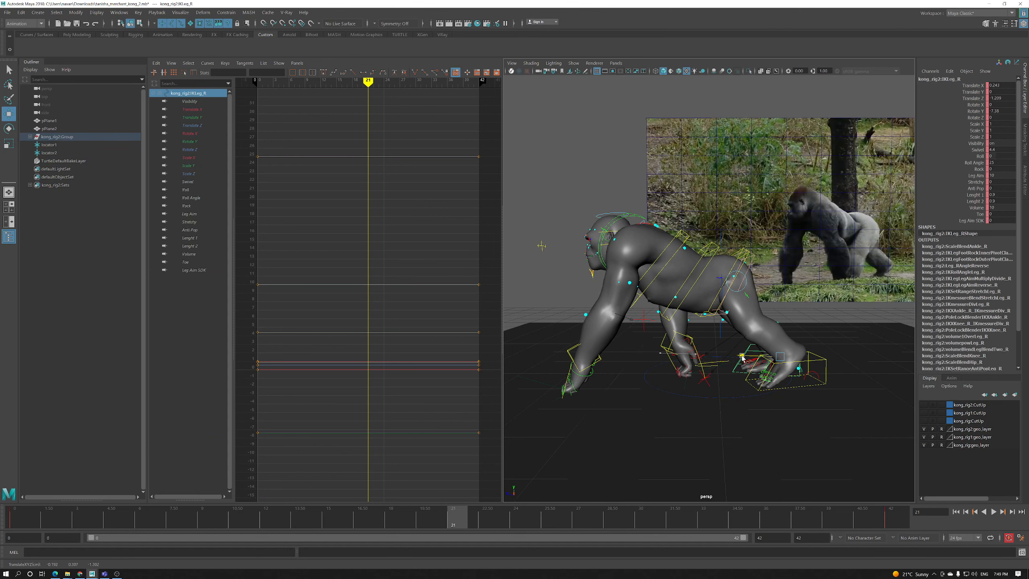
pyautogui.hotkey('ctrl', 'z')
pyautogui.keyDown('alt'); pyautogui.moveTo(701, 352); pyautogui.dragTo(700, 281); pyautogui.keyUp('alt')
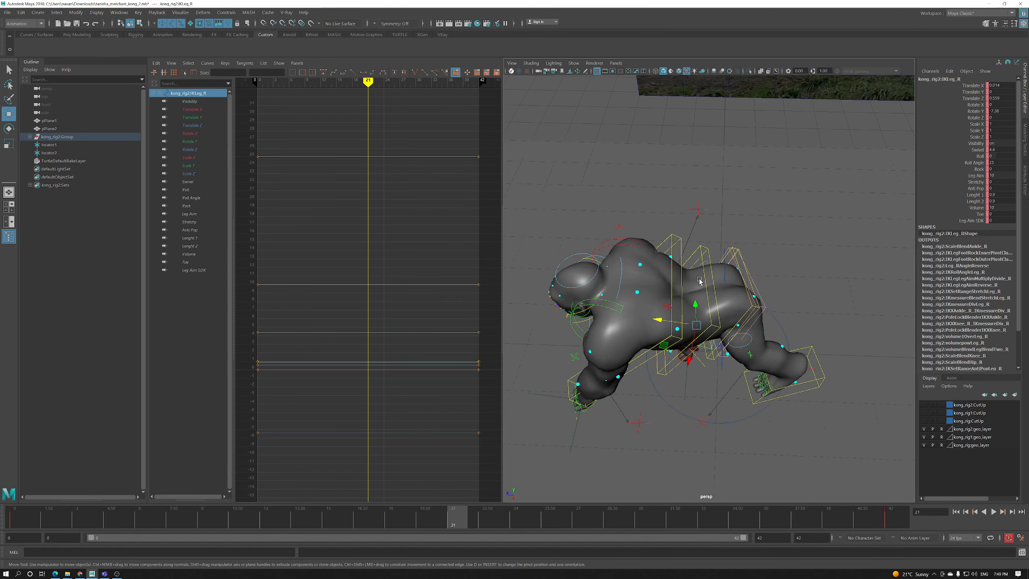
pyautogui.keyDown('alt'); pyautogui.moveTo(701, 322); pyautogui.dragTo(730, 328); pyautogui.keyUp('alt')
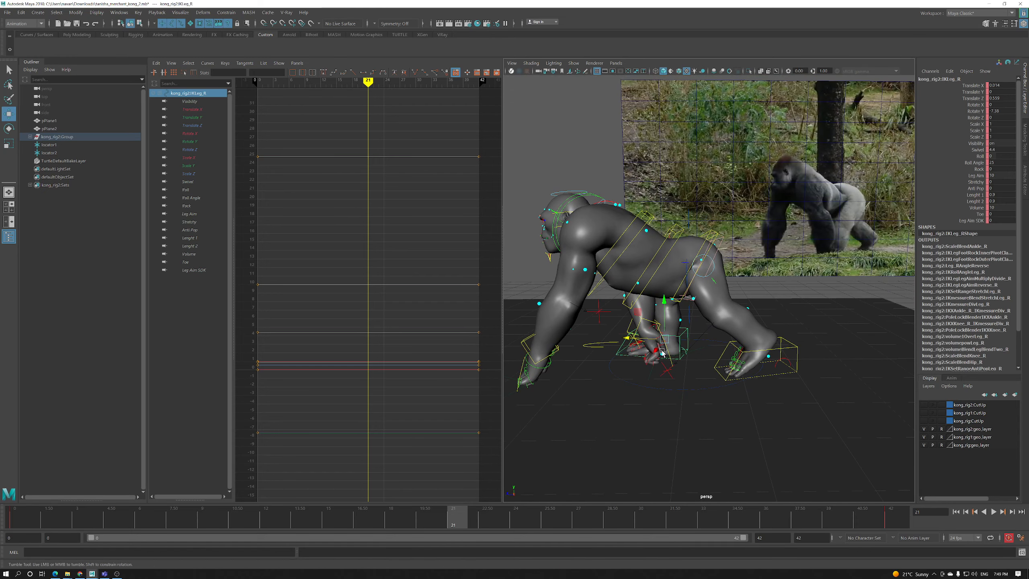
# Move the right foot control backward at frame 21 along its own axis
pyautogui.moveTo(628, 339); pyautogui.dragTo(724, 342)
pyautogui.keyDown('alt'); pyautogui.moveTo(758, 310); pyautogui.dragTo(713, 310, button='middle'); pyautogui.keyUp('alt')
pyautogui.keyDown('alt'); pyautogui.moveTo(725, 292); pyautogui.dragTo(715, 370); pyautogui.keyUp('alt')
# Compare the left foot with its frame 0 pose, and move the left foot control forward and key it at frame 21
pyautogui.click(720, 369)
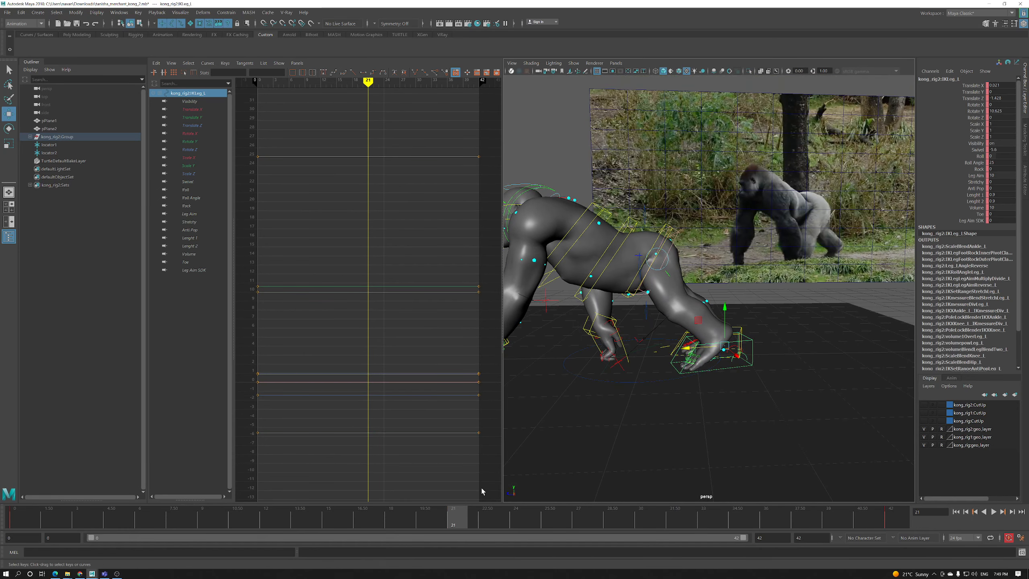
pyautogui.moveTo(457, 522); pyautogui.dragTo(9, 502)
pyautogui.keyDown('alt'); pyautogui.moveTo(659, 379); pyautogui.dragTo(684, 377); pyautogui.keyUp('alt')
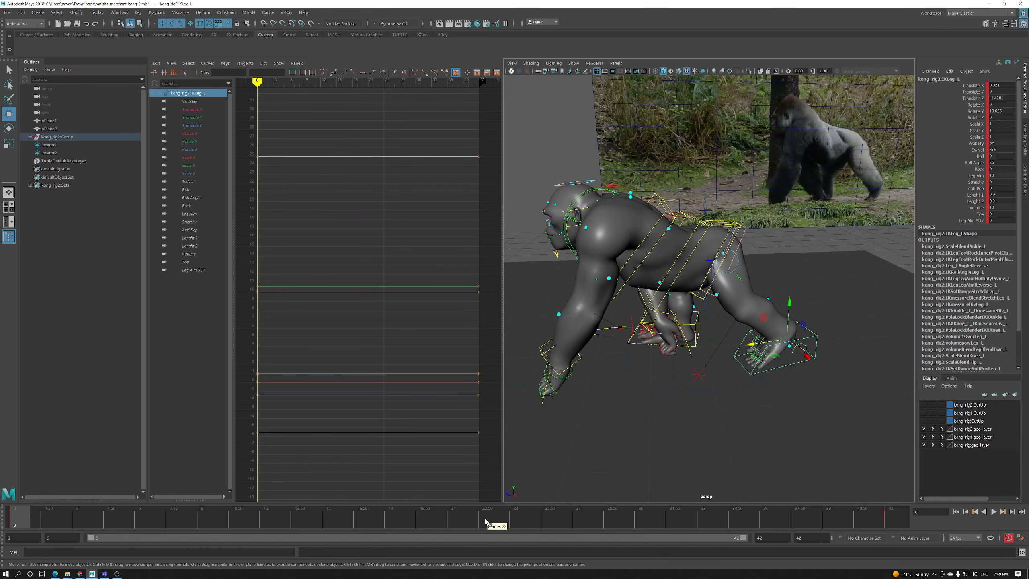
pyautogui.click(460, 521)
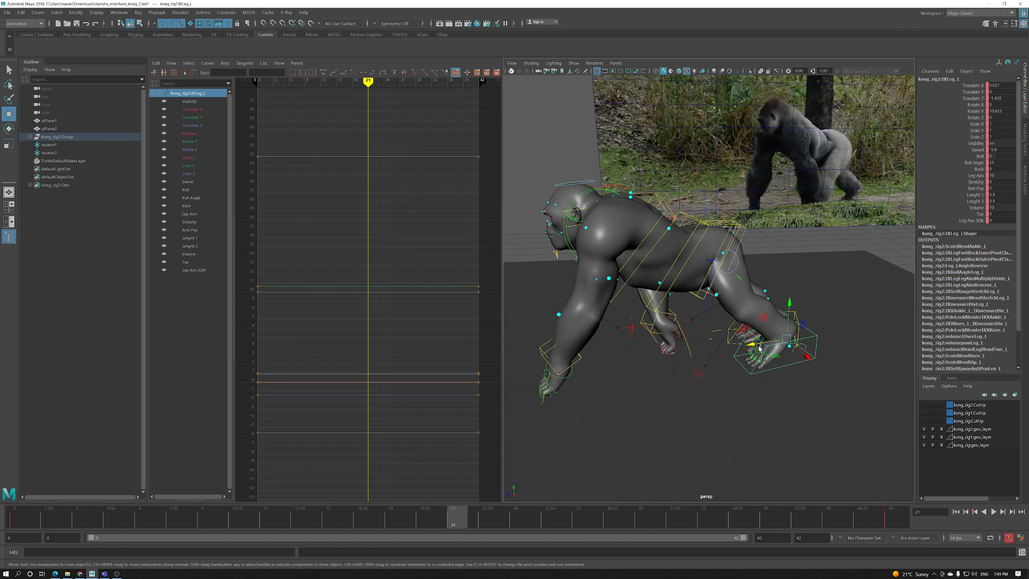
pyautogui.moveTo(759, 348); pyautogui.dragTo(648, 366)
pyautogui.press('s')
# Check the left foot at frames 0 and 21, adjust it, and undo the recent foot moves
pyautogui.click(21, 520)
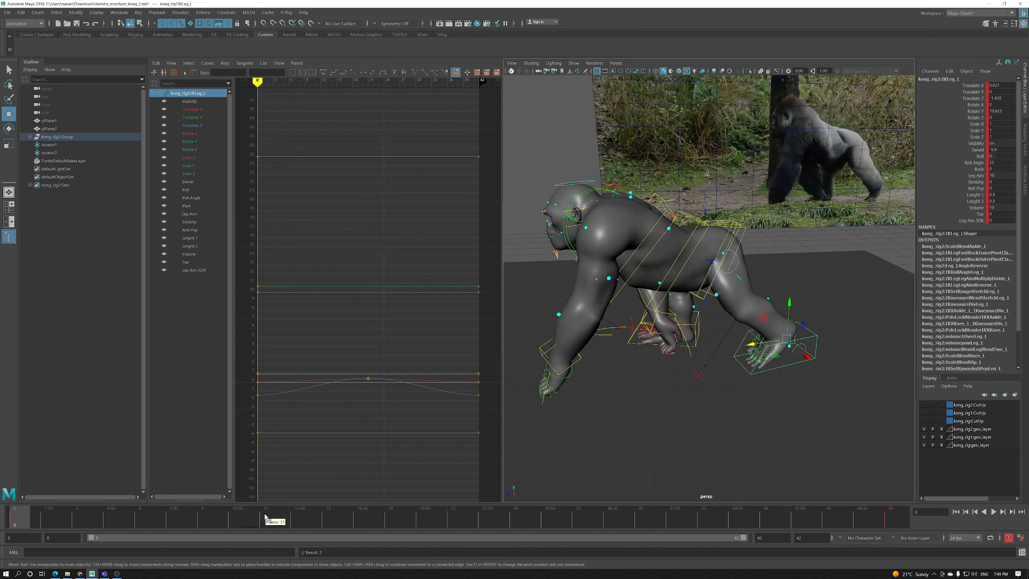
pyautogui.click(450, 516)
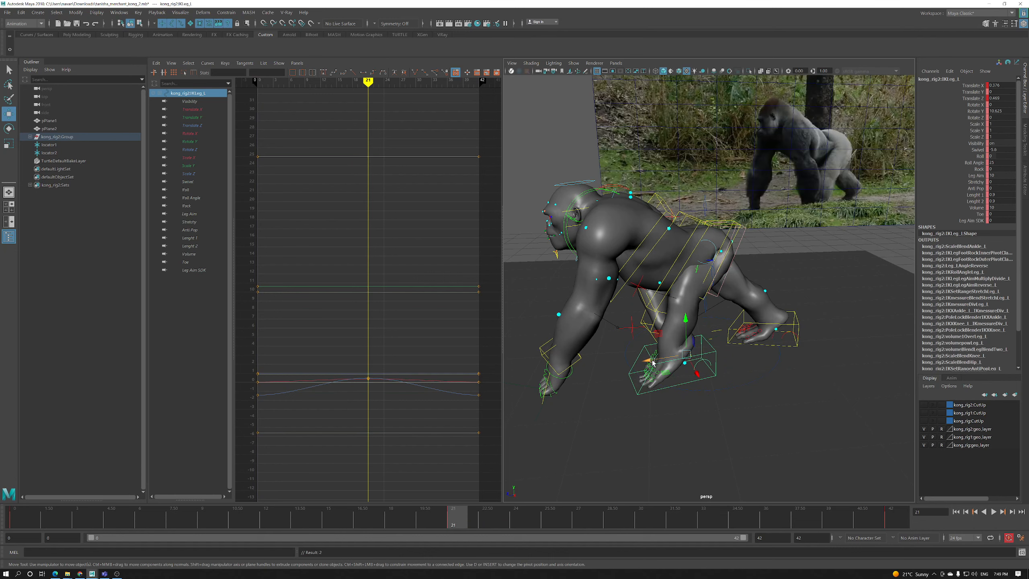
pyautogui.moveTo(653, 362); pyautogui.dragTo(657, 400)
pyautogui.hotkey('ctrl', 'z')
pyautogui.hotkey('ctrl', 'z')
pyautogui.hotkey('ctrl', 'z')
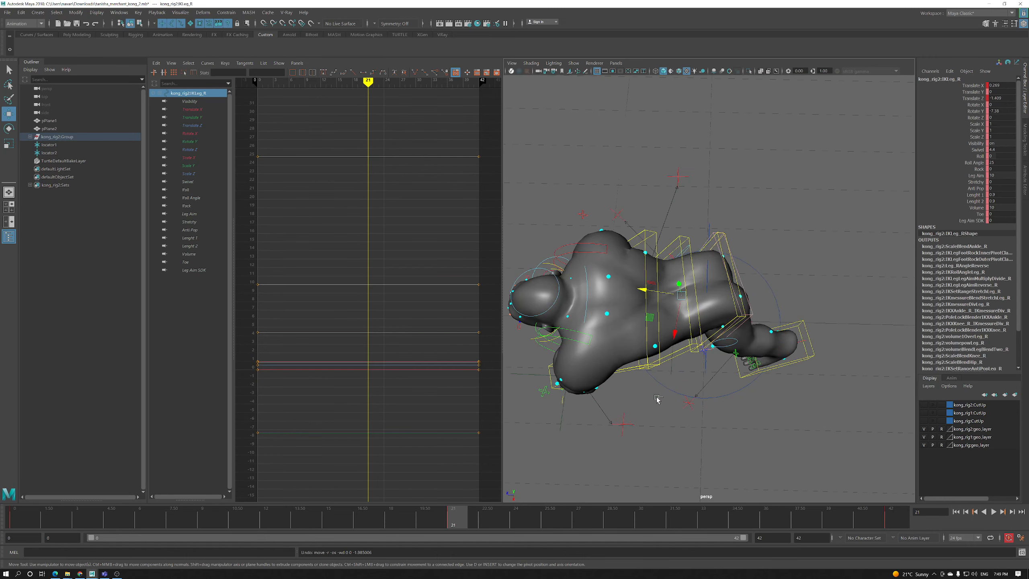
# Inspect the right foot control from above and set the Move tool's axis orientation to World
pyautogui.click(671, 391)
pyautogui.keyDown('alt'); pyautogui.moveTo(671, 391); pyautogui.dragTo(657, 345); pyautogui.keyUp('alt')
pyautogui.click(696, 323)
pyautogui.click(694, 338)
pyautogui.click(669, 328)
pyautogui.keyDown('alt'); pyautogui.moveTo(673, 332); pyautogui.dragTo(702, 357); pyautogui.keyUp('alt')
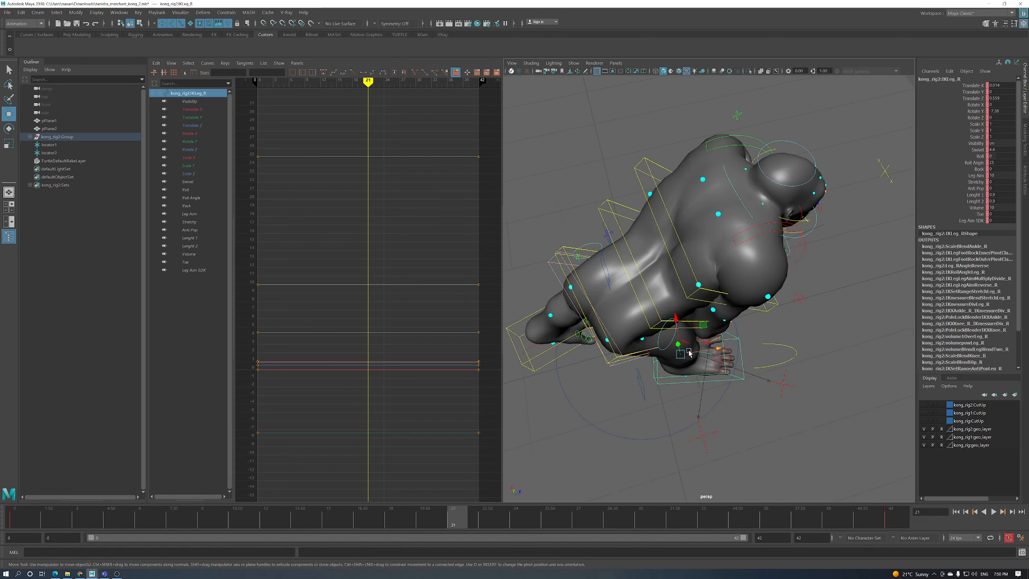
pyautogui.click(693, 347)
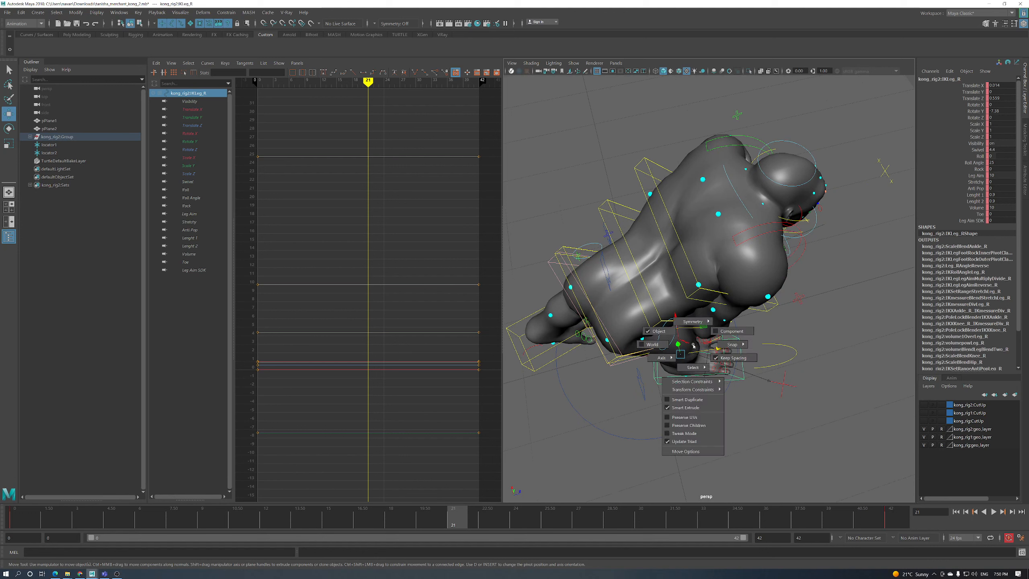
pyautogui.click(664, 345)
# Try to reposition the right foot control with a changed axis orientation, and undo the attempts
pyautogui.keyDown('alt'); pyautogui.moveTo(664, 348); pyautogui.dragTo(764, 368); pyautogui.keyUp('alt')
pyautogui.hotkey('ctrl', 'z')
pyautogui.rightClick(779, 347)
pyautogui.moveTo(779, 348); pyautogui.dragTo(698, 357)
pyautogui.hotkey('ctrl', 'z')
# Set the Move tool to World axis, move the right foot control back to Translate Z about -1.4, and key it at frame 21
pyautogui.keyDown('alt'); pyautogui.moveTo(811, 342); pyautogui.dragTo(665, 357, button='right'); pyautogui.keyUp('alt')
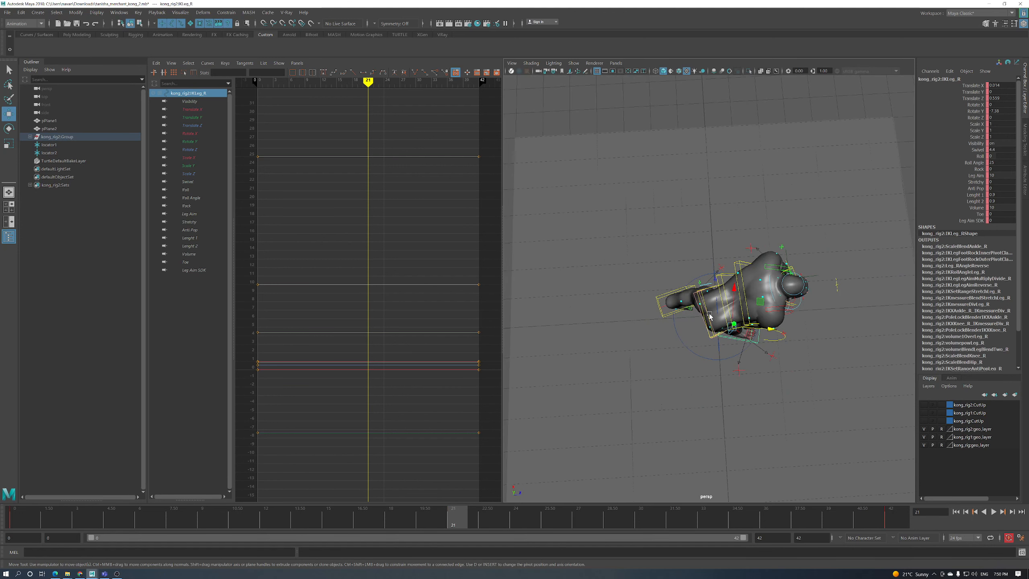
pyautogui.keyDown('alt'); pyautogui.moveTo(714, 327); pyautogui.dragTo(732, 324, button='right'); pyautogui.keyUp('alt')
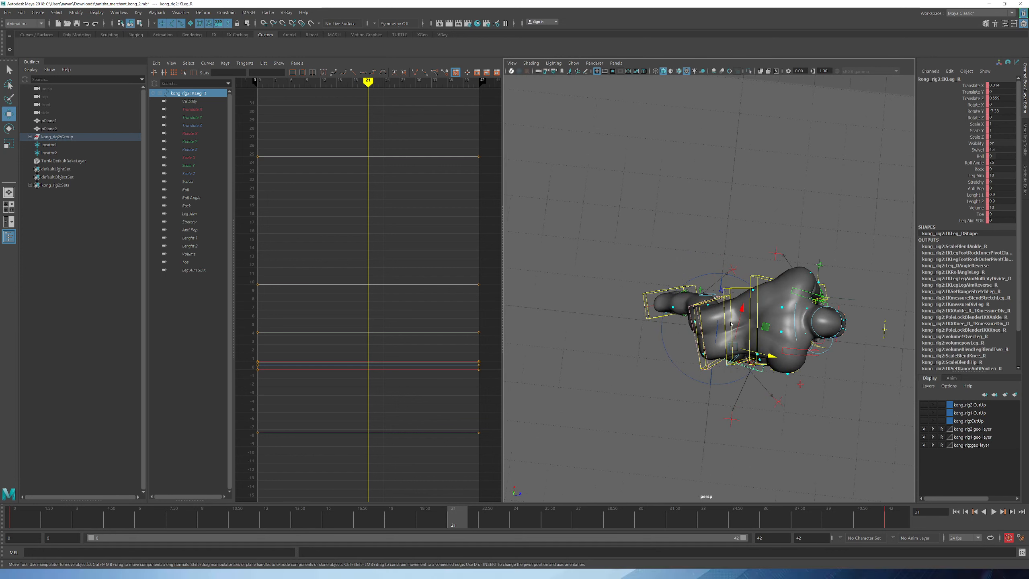
pyautogui.rightClick(732, 323)
pyautogui.click(693, 328)
pyautogui.keyDown('alt'); pyautogui.moveTo(692, 328); pyautogui.dragTo(720, 356); pyautogui.keyUp('alt')
pyautogui.press('s')
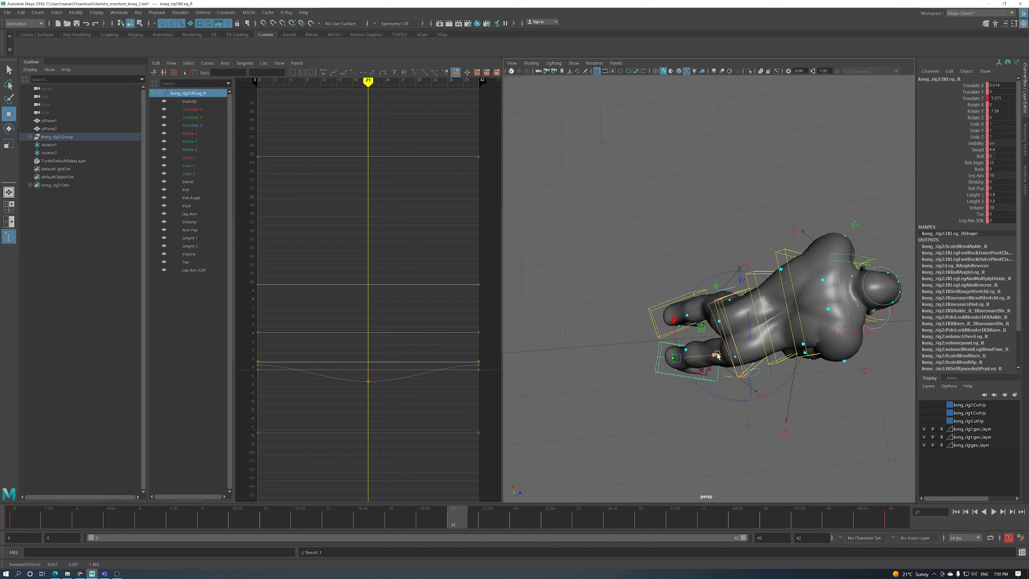
# Move the left foot control forward to Translate Z about 0.3 at frame 21
pyautogui.click(660, 339)
pyautogui.moveTo(659, 340)
pyautogui.keyDown('alt'); pyautogui.mouseDown()
pyautogui.moveTo(724, 358)
pyautogui.moveTo(727, 350)
pyautogui.moveTo(654, 346)
pyautogui.mouseUp(); pyautogui.keyUp('alt')
pyautogui.keyDown('alt'); pyautogui.moveTo(651, 367); pyautogui.dragTo(641, 350); pyautogui.keyUp('alt')
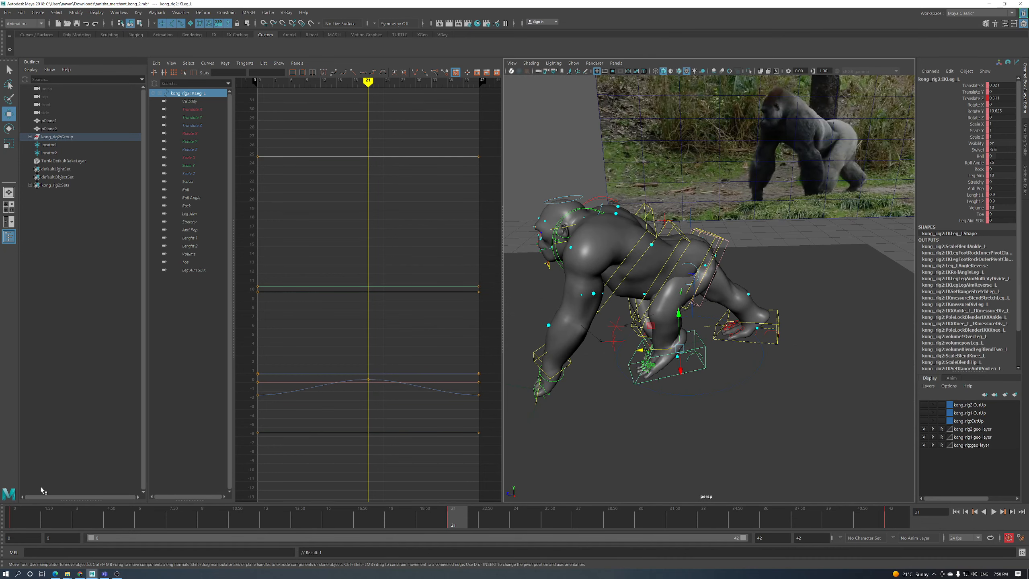
# Compare the left foot's poses at frames 0 and 21, and move it further forward to Translate Z about 0.6 at frame 21
pyautogui.click(14, 517)
pyautogui.keyDown('alt'); pyautogui.moveTo(539, 471); pyautogui.dragTo(598, 438); pyautogui.keyUp('alt')
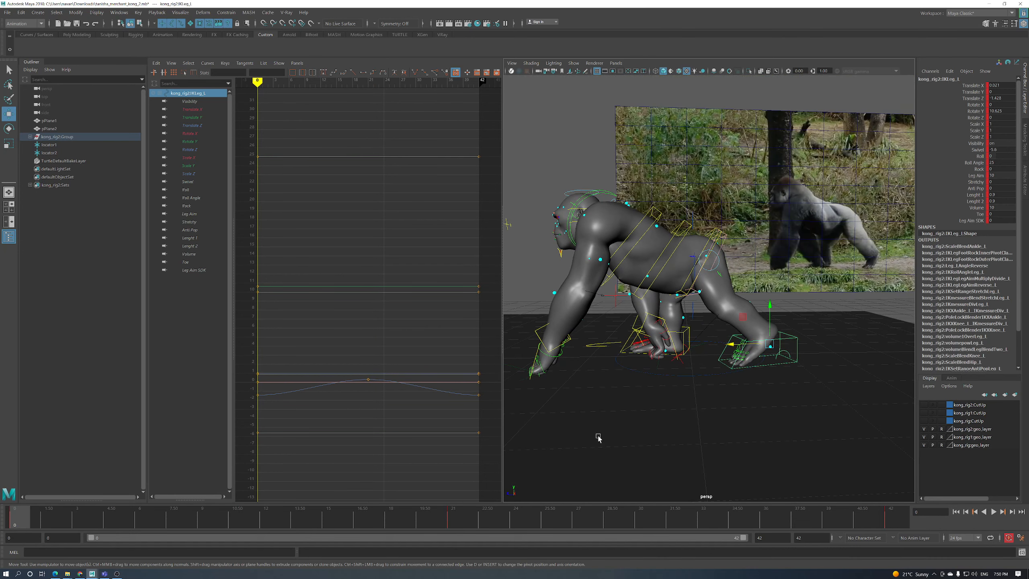
pyautogui.click(452, 518)
pyautogui.keyDown('alt'); pyautogui.moveTo(663, 384); pyautogui.dragTo(649, 358); pyautogui.keyUp('alt')
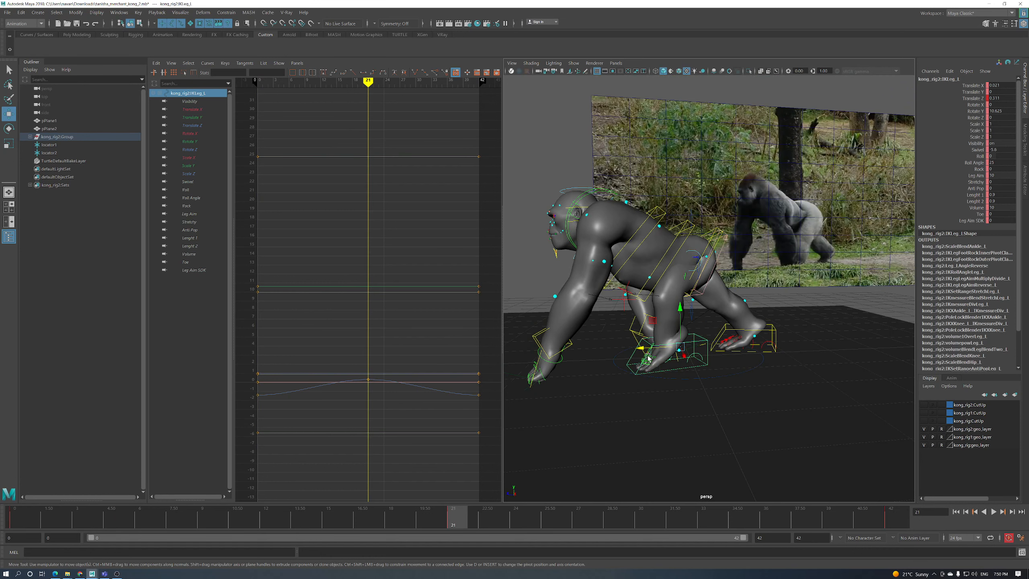
pyautogui.click(24, 519)
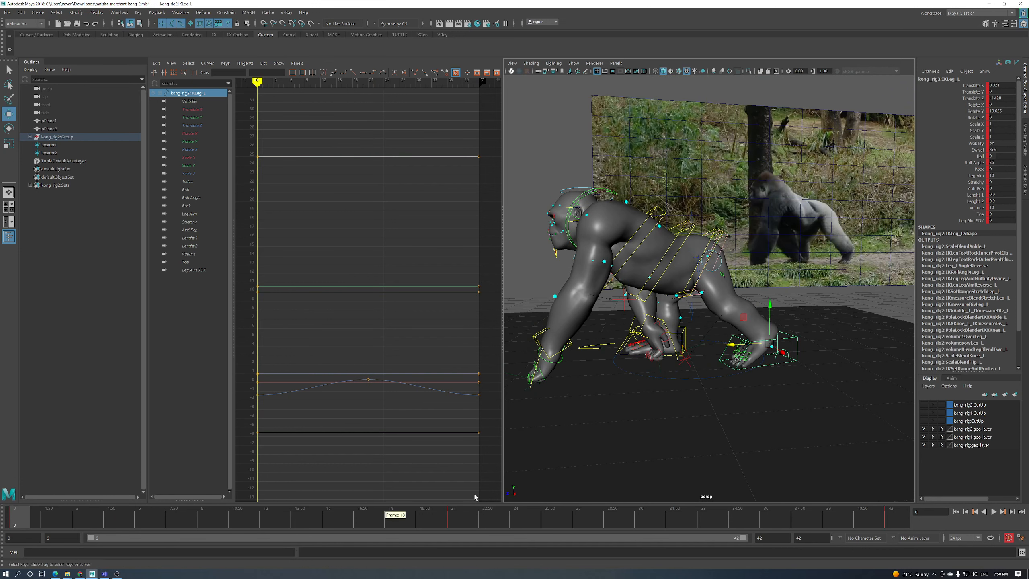
pyautogui.click(460, 522)
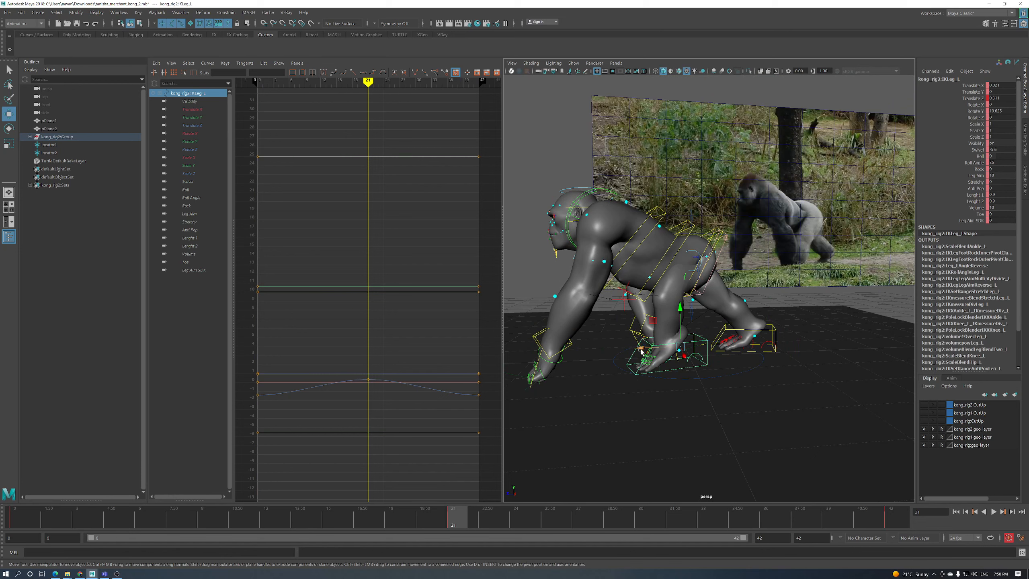
pyautogui.moveTo(641, 351); pyautogui.dragTo(618, 369)
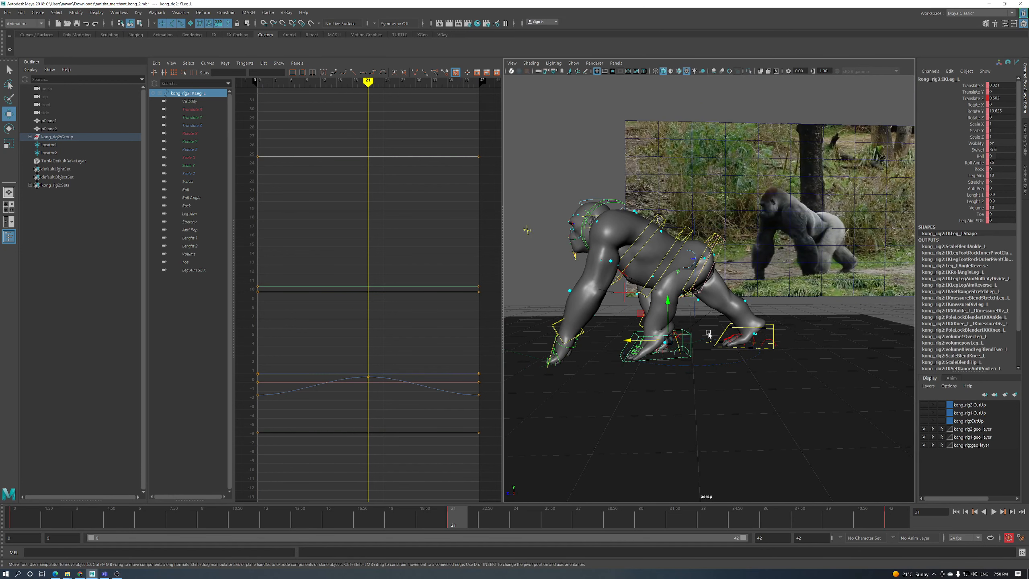
# Play back and scrub the walk to check the leg motion against the gorilla footage, and examine the left foot's Translate Z curve
pyautogui.hotkey('alt', 'v')
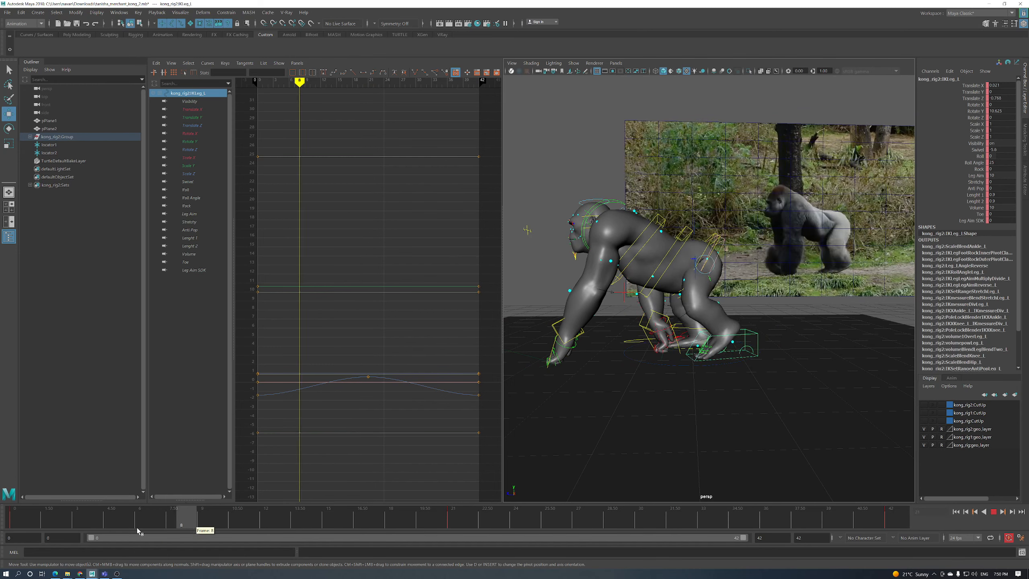
pyautogui.moveTo(688, 522); pyautogui.dragTo(454, 536)
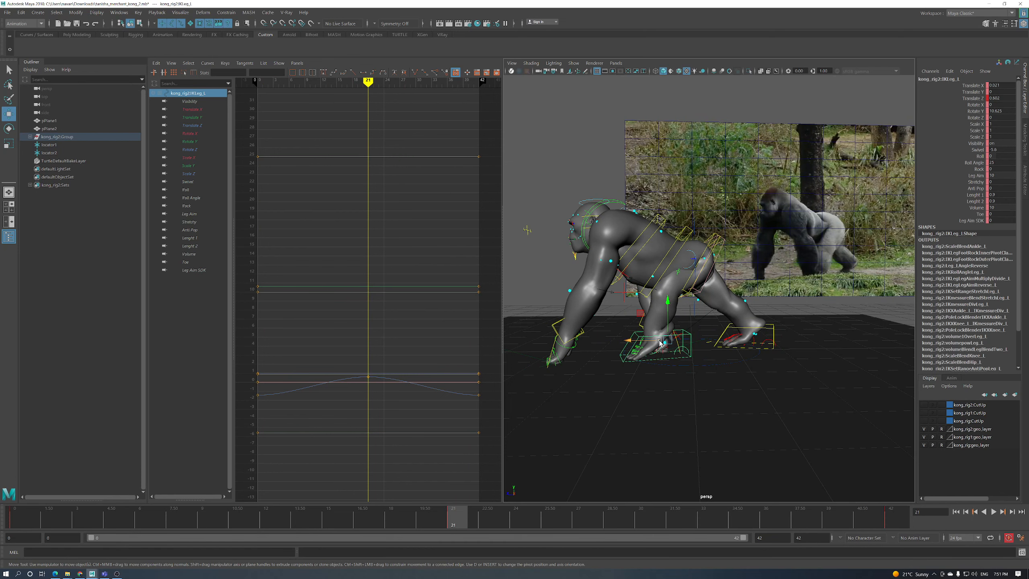
pyautogui.press('f')
pyautogui.moveTo(417, 396); pyautogui.dragTo(422, 393)
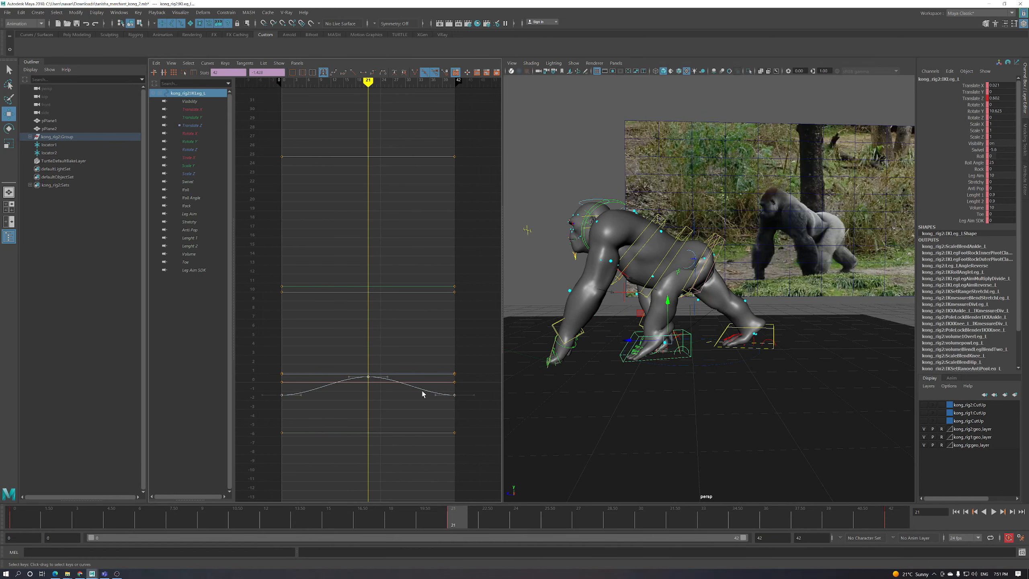
pyautogui.scroll(3, 613, 382)
pyautogui.keyDown('alt'); pyautogui.moveTo(715, 354); pyautogui.dragTo(675, 357, button='right'); pyautogui.keyUp('alt')
pyautogui.keyDown('alt'); pyautogui.moveTo(675, 356); pyautogui.dragTo(691, 360); pyautogui.keyUp('alt')
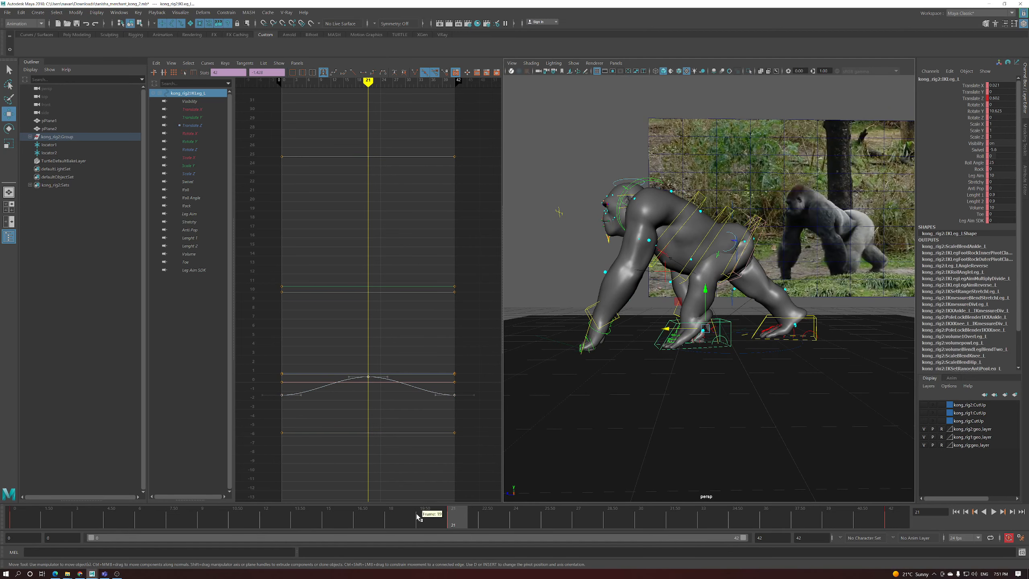
pyautogui.hotkey('alt', 'v')
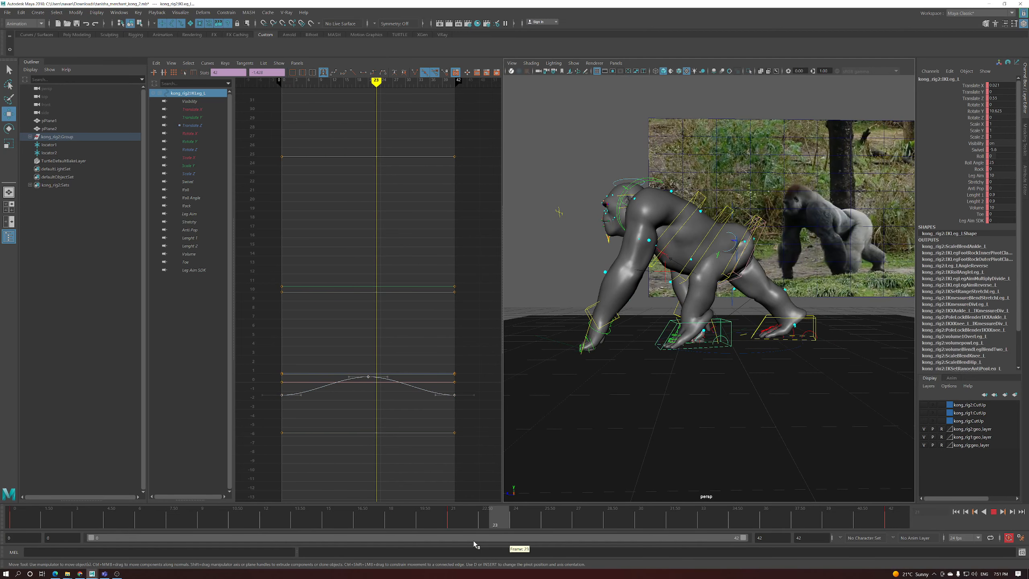
pyautogui.hotkey('alt', 'v')
pyautogui.keyDown('alt'); pyautogui.moveTo(696, 340); pyautogui.dragTo(739, 347, button='right'); pyautogui.keyUp('alt')
pyautogui.keyDown('alt'); pyautogui.moveTo(739, 347); pyautogui.dragTo(735, 336); pyautogui.keyUp('alt')
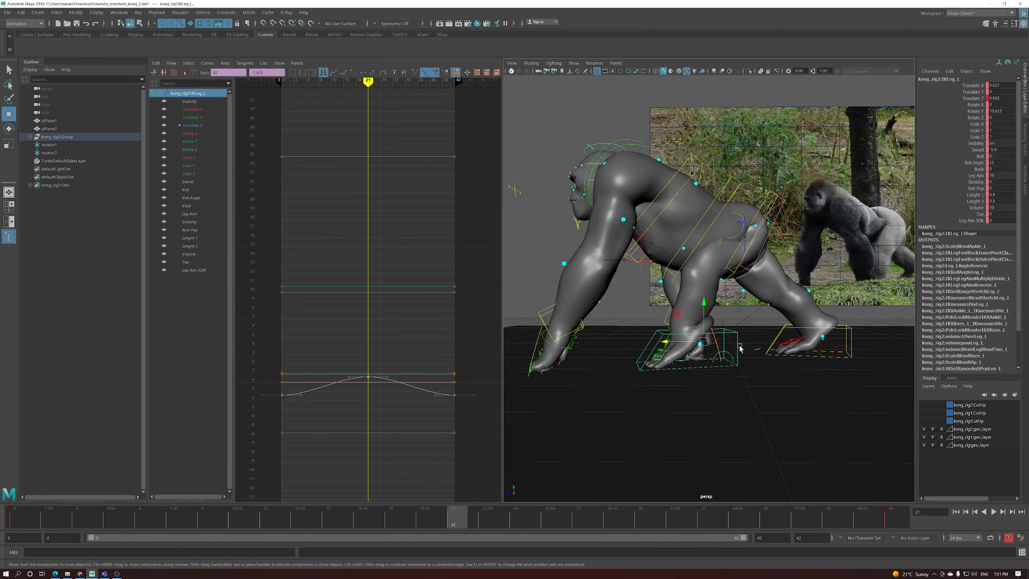
# Set the Rotate X of the left foot's RollToesEnd control to 0 at frame 21
pyautogui.click(733, 338)
pyautogui.keyDown('alt'); pyautogui.moveTo(732, 339); pyautogui.dragTo(685, 376, button='right'); pyautogui.keyUp('alt')
pyautogui.keyDown('alt'); pyautogui.moveTo(684, 376); pyautogui.dragTo(734, 355); pyautogui.keyUp('alt')
pyautogui.click(678, 347)
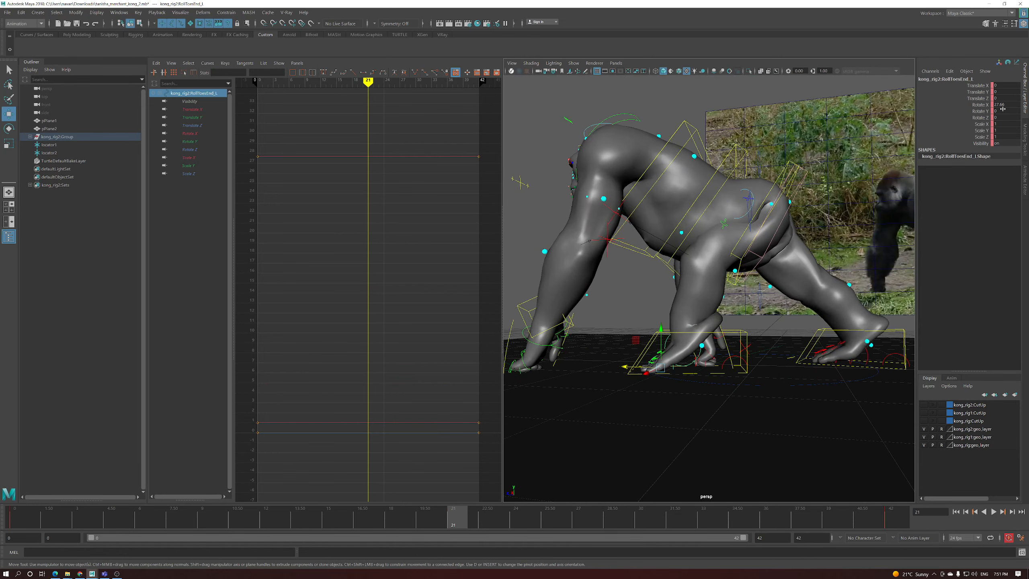
pyautogui.write('0')
pyautogui.press('Return')
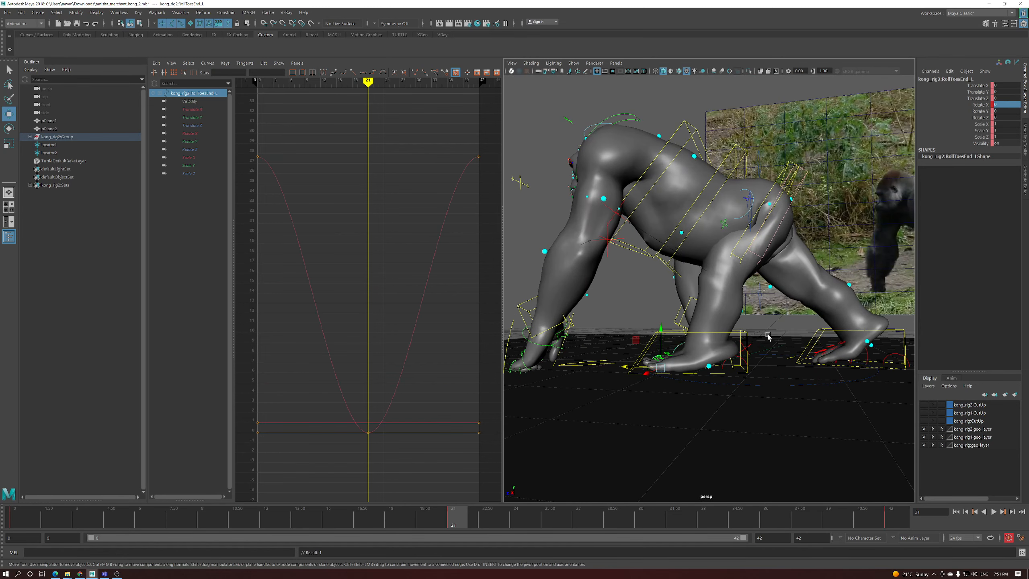
# Set the Rotate X of the left foot's RollToes control to 0 at frame 21
pyautogui.keyDown('alt'); pyautogui.moveTo(768, 336); pyautogui.dragTo(680, 350); pyautogui.keyUp('alt')
pyautogui.click(688, 346)
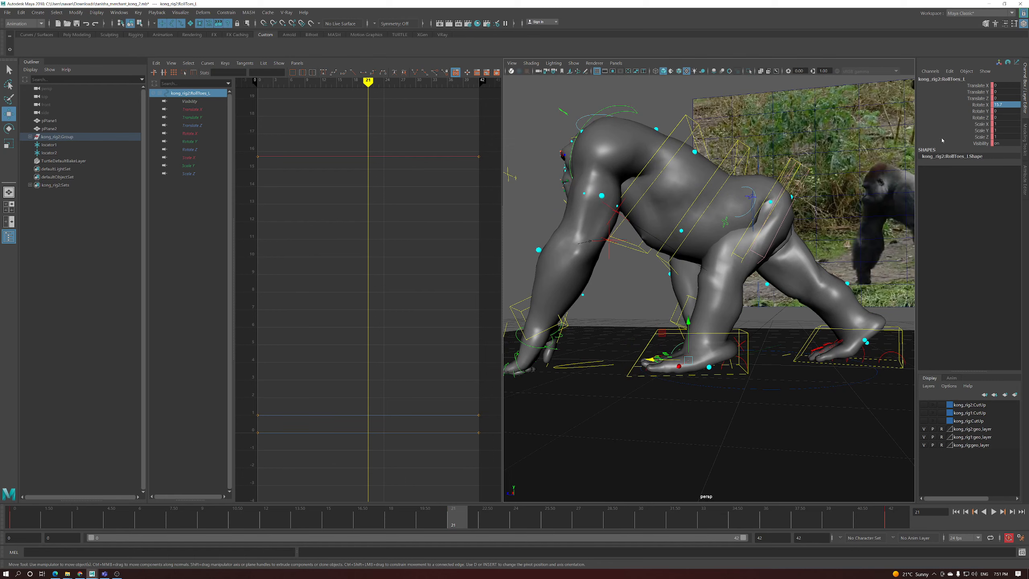
pyautogui.write('0')
pyautogui.press('Return')
# Try to move the right foot control further back at frame 21, and undo the move
pyautogui.keyDown('alt'); pyautogui.moveTo(753, 303); pyautogui.dragTo(813, 324); pyautogui.keyUp('alt')
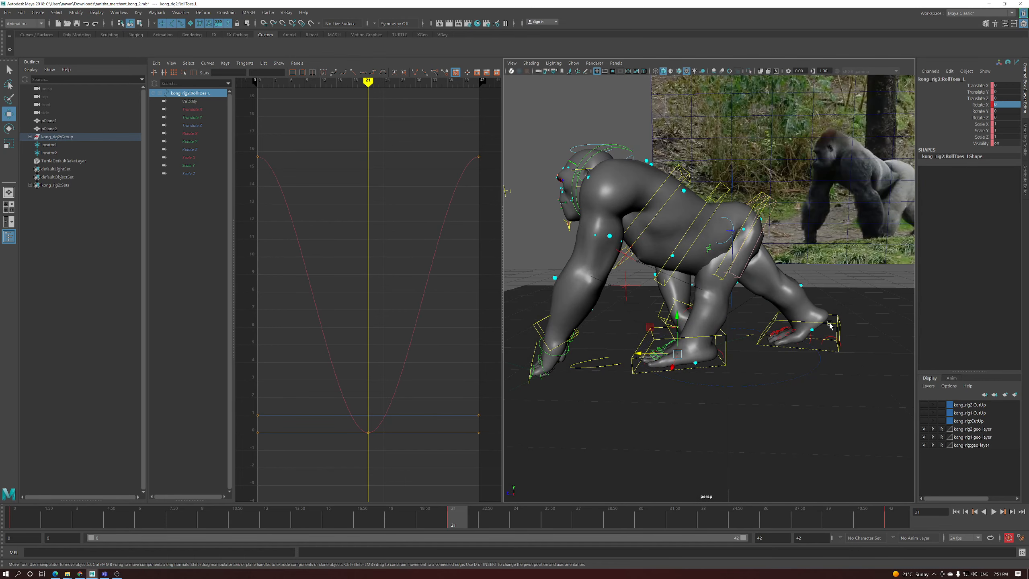
pyautogui.click(830, 326)
pyautogui.press('f')
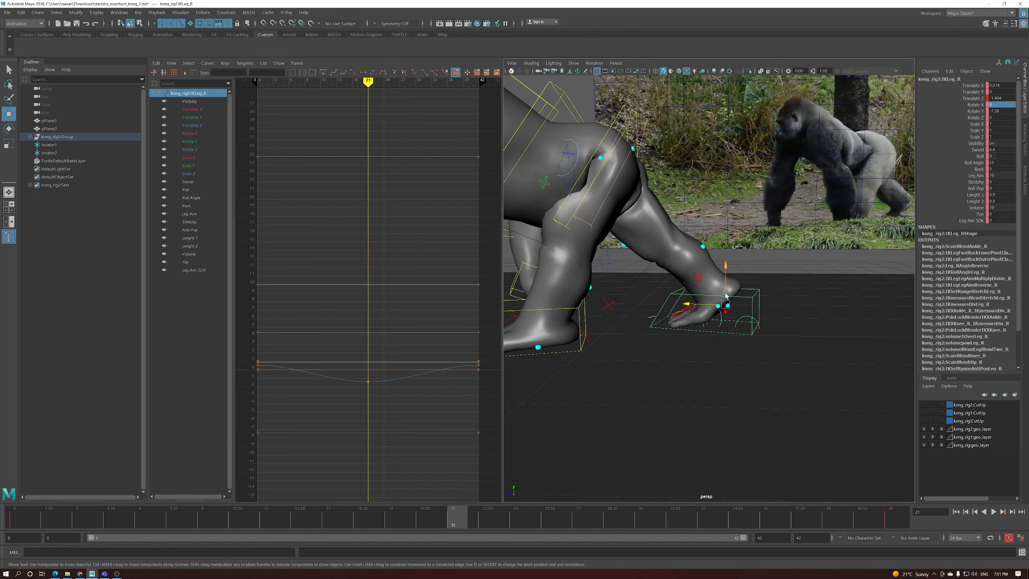
pyautogui.keyDown('alt'); pyautogui.moveTo(723, 305); pyautogui.dragTo(776, 305); pyautogui.keyUp('alt')
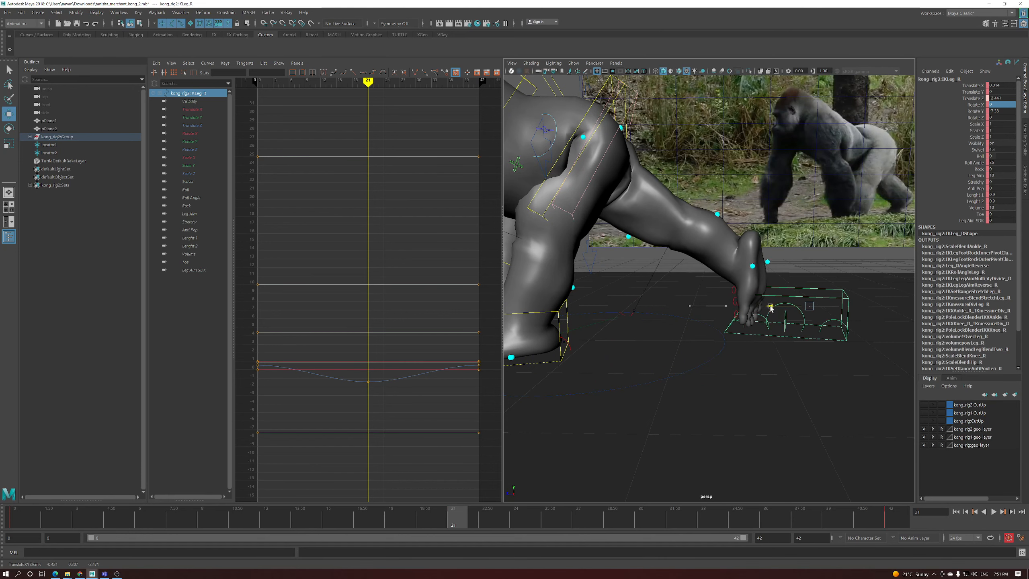
pyautogui.hotkey('ctrl', 'z')
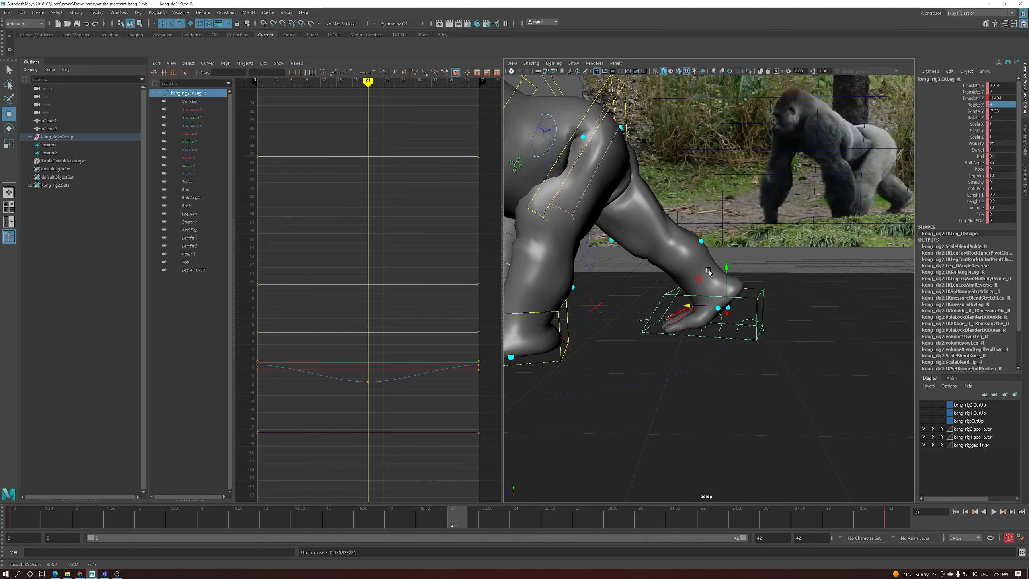
# Rotate the right foot's RollToesEnd control around X at frame 21 to raise the heel
pyautogui.scroll(-5, 711, 277)
pyautogui.scroll(8, 723, 308)
pyautogui.keyDown('alt'); pyautogui.moveTo(724, 308); pyautogui.dragTo(742, 322); pyautogui.keyUp('alt')
pyautogui.click(703, 443)
pyautogui.keyDown('alt'); pyautogui.moveTo(701, 443); pyautogui.dragTo(833, 254); pyautogui.keyUp('alt')
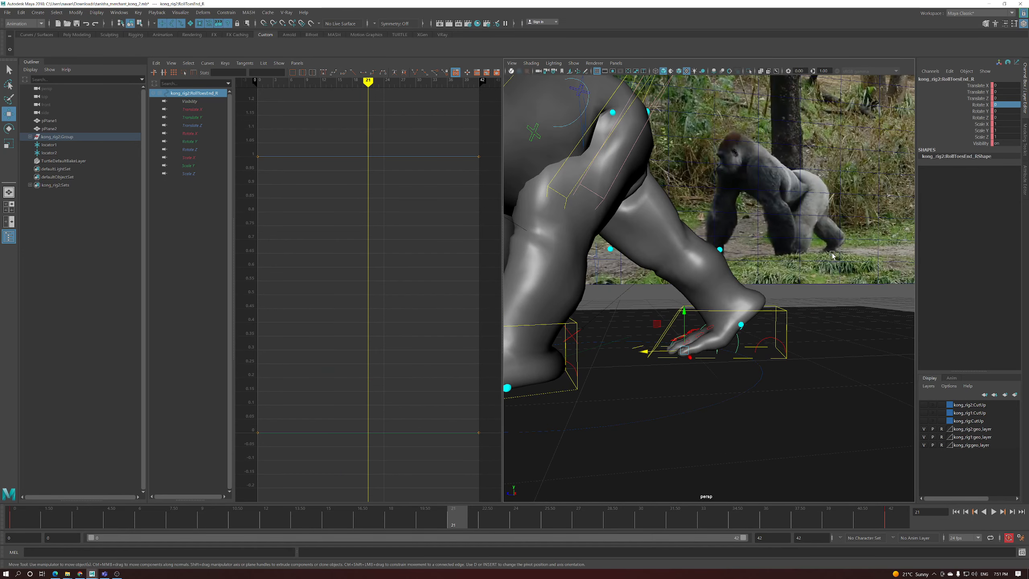
pyautogui.press('e')
pyautogui.moveTo(718, 327); pyautogui.dragTo(709, 325)
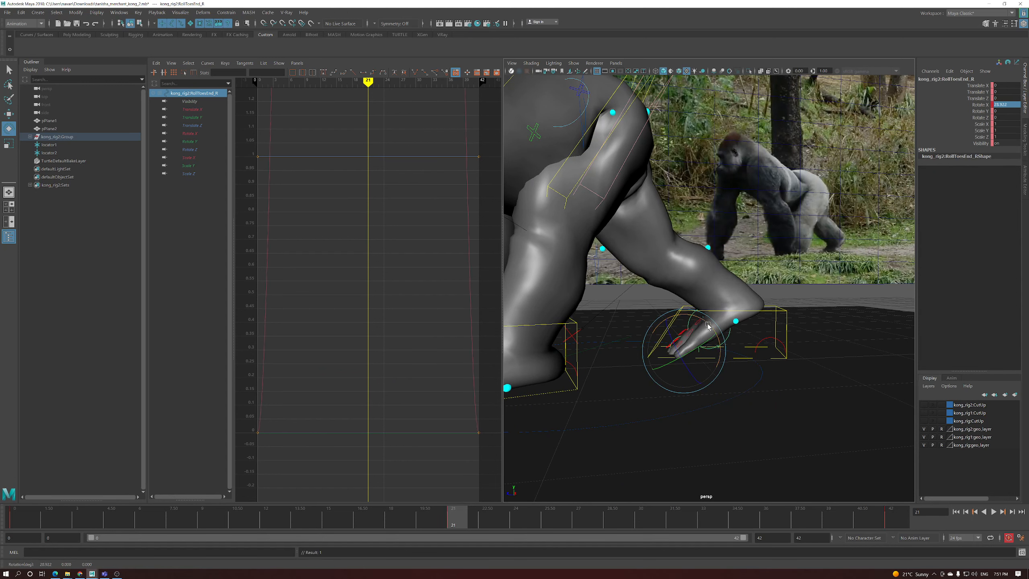
# Rotate the right foot's RollToes control slightly around X at frame 21 to refine the foot bend
pyautogui.press('w')
pyautogui.click(728, 334)
pyautogui.press('e')
pyautogui.moveTo(724, 302); pyautogui.dragTo(726, 297)
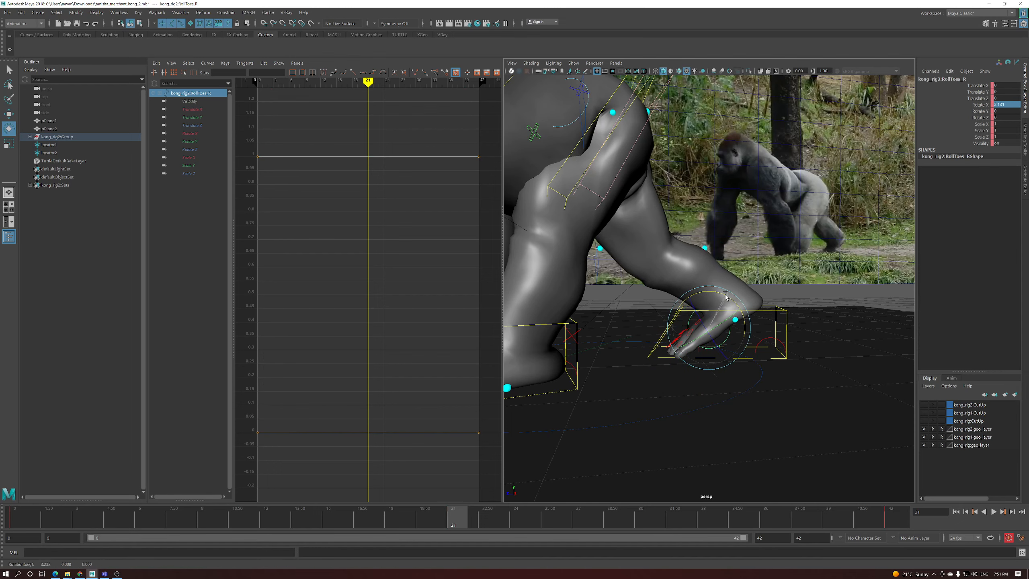
pyautogui.scroll(-10, 724, 296)
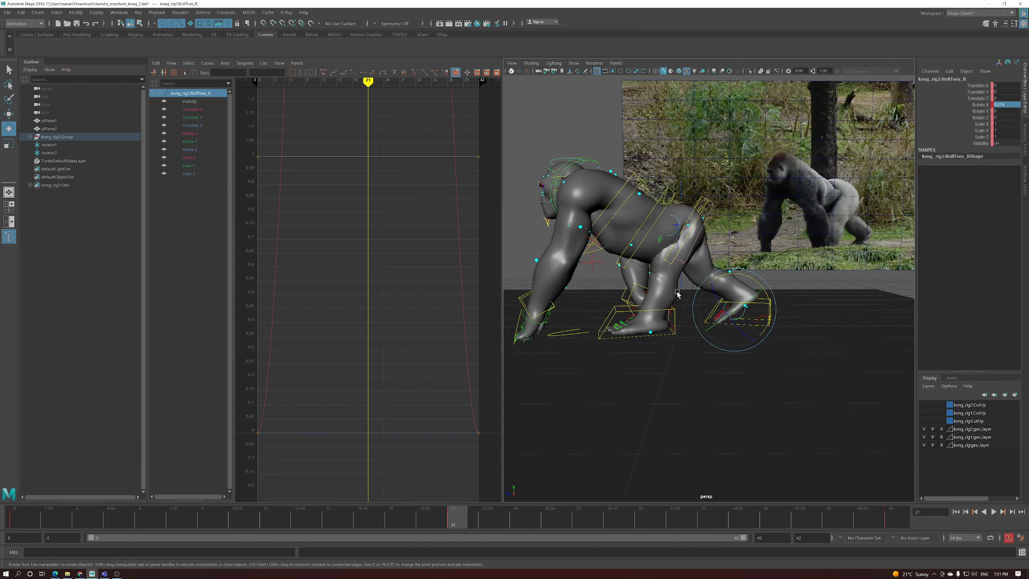
pyautogui.scroll(2, 725, 286)
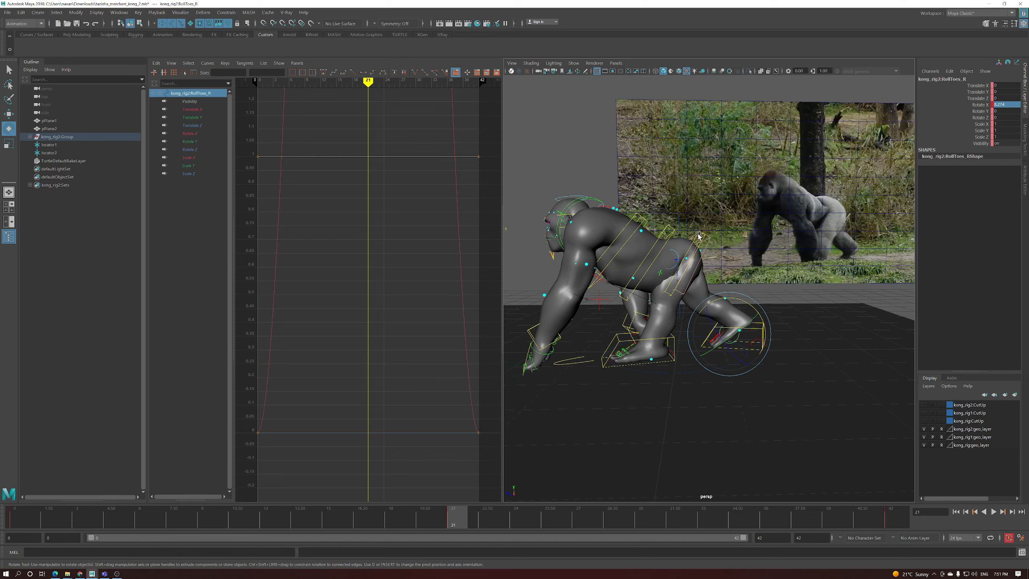
# Set Rotate X, Y and Z to 0 on all of the left foot's individual FK toe controls at frame 21
pyautogui.keyDown('alt'); pyautogui.moveTo(699, 237); pyautogui.dragTo(713, 240); pyautogui.keyUp('alt')
pyautogui.scroll(3, 705, 251)
pyautogui.keyDown('alt'); pyautogui.moveTo(653, 345); pyautogui.dragTo(667, 360); pyautogui.keyUp('alt')
pyautogui.scroll(6, 651, 366)
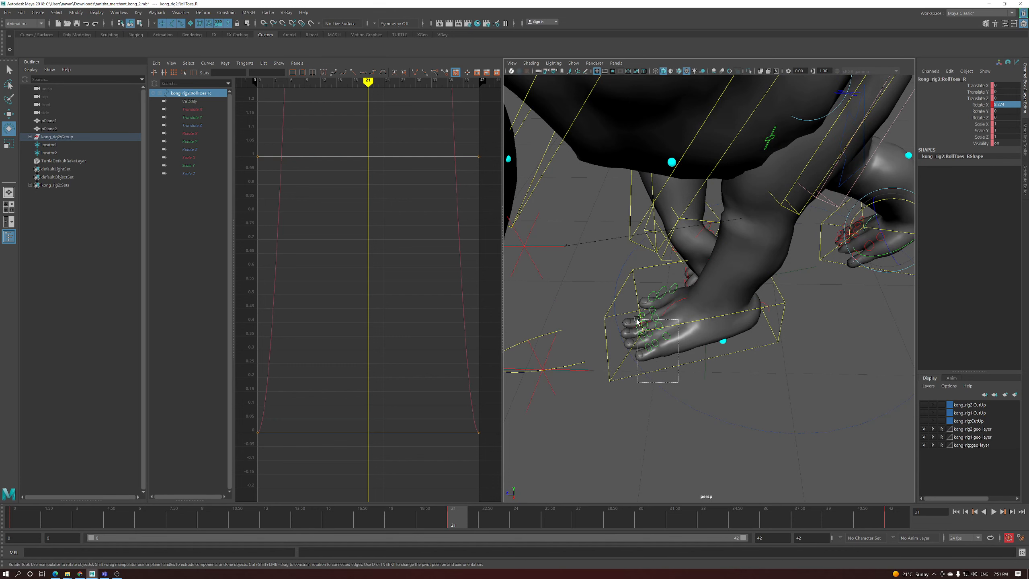
pyautogui.moveTo(631, 315); pyautogui.dragTo(634, 316)
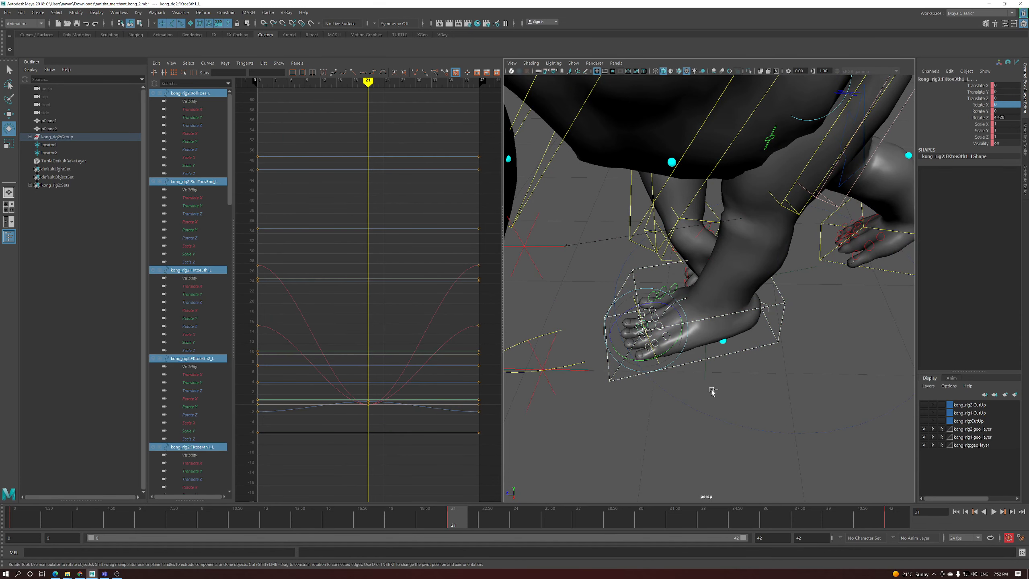
pyautogui.keyDown('ctrl'); pyautogui.moveTo(708, 347); pyautogui.dragTo(708, 346); pyautogui.keyUp('ctrl')
pyautogui.keyDown('alt'); pyautogui.moveTo(709, 383); pyautogui.dragTo(682, 349); pyautogui.keyUp('alt')
pyautogui.moveTo(688, 395); pyautogui.dragTo(639, 336)
pyautogui.keyDown('alt'); pyautogui.moveTo(640, 335); pyautogui.dragTo(670, 359); pyautogui.keyUp('alt')
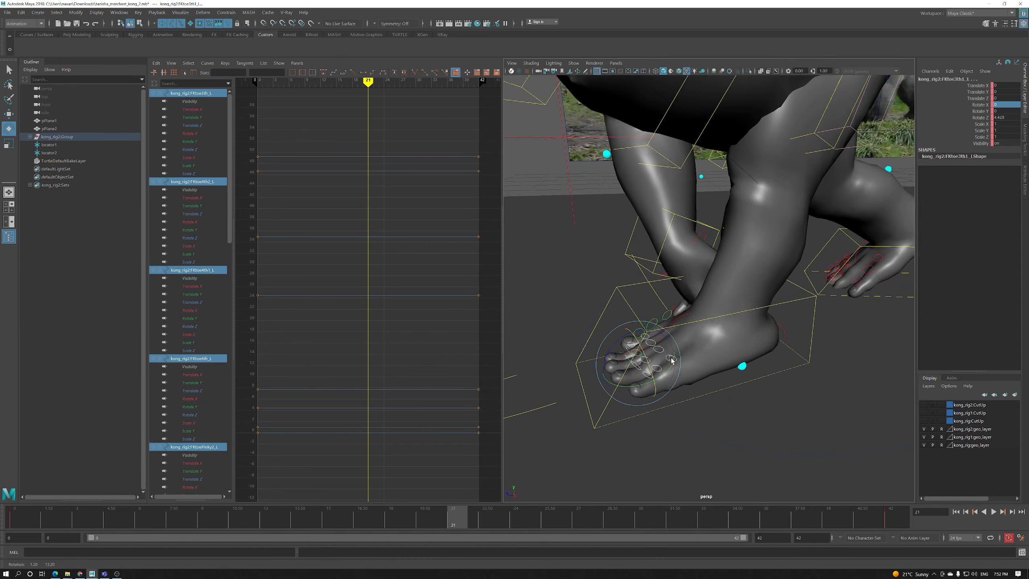
pyautogui.moveTo(1001, 118); pyautogui.dragTo(1003, 112)
pyautogui.write('0')
pyautogui.press('Return')
pyautogui.moveTo(725, 324)
pyautogui.keyDown('alt'); pyautogui.mouseDown()
pyautogui.moveTo(737, 352)
pyautogui.moveTo(733, 321)
pyautogui.mouseUp(); pyautogui.keyUp('alt')
pyautogui.keyDown('alt'); pyautogui.moveTo(733, 322); pyautogui.dragTo(733, 315, button='right'); pyautogui.keyUp('alt')
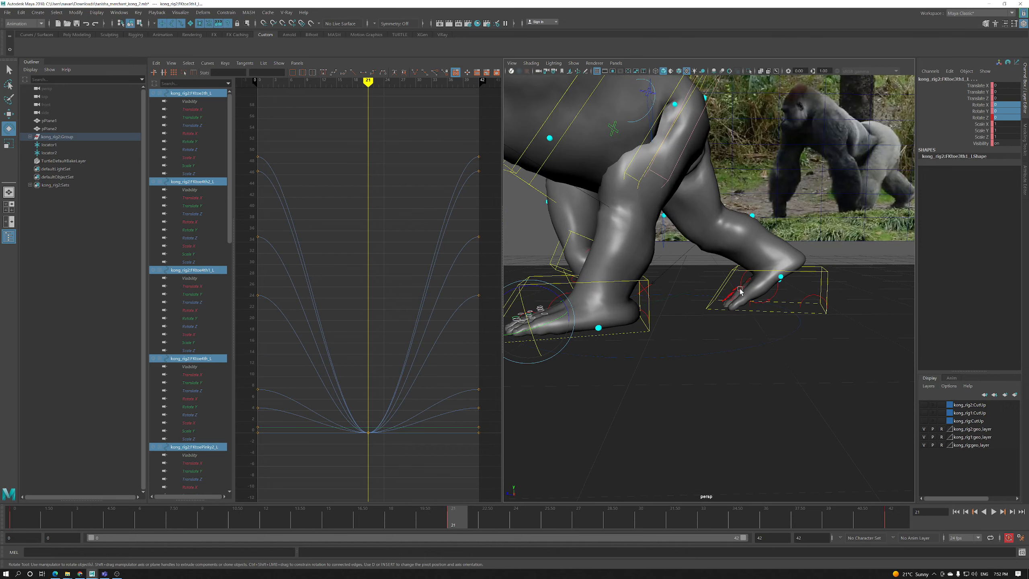
# Select the hip control IKSpine1_M and compare its pose at frames 0 and 21 from behind
pyautogui.keyDown('alt'); pyautogui.moveTo(738, 297); pyautogui.dragTo(791, 291); pyautogui.keyUp('alt')
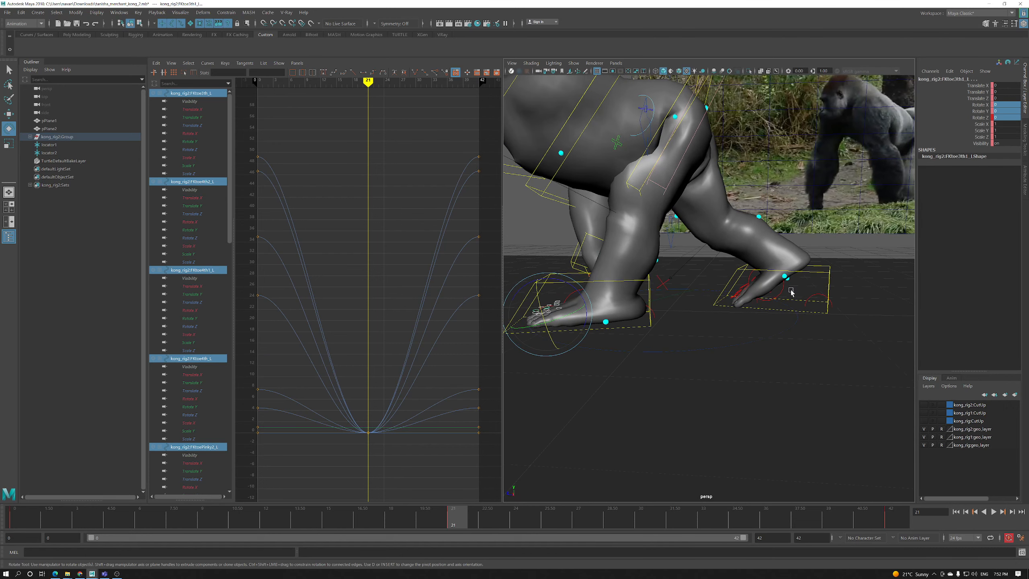
pyautogui.keyDown('alt'); pyautogui.moveTo(638, 166); pyautogui.dragTo(730, 213); pyautogui.keyUp('alt')
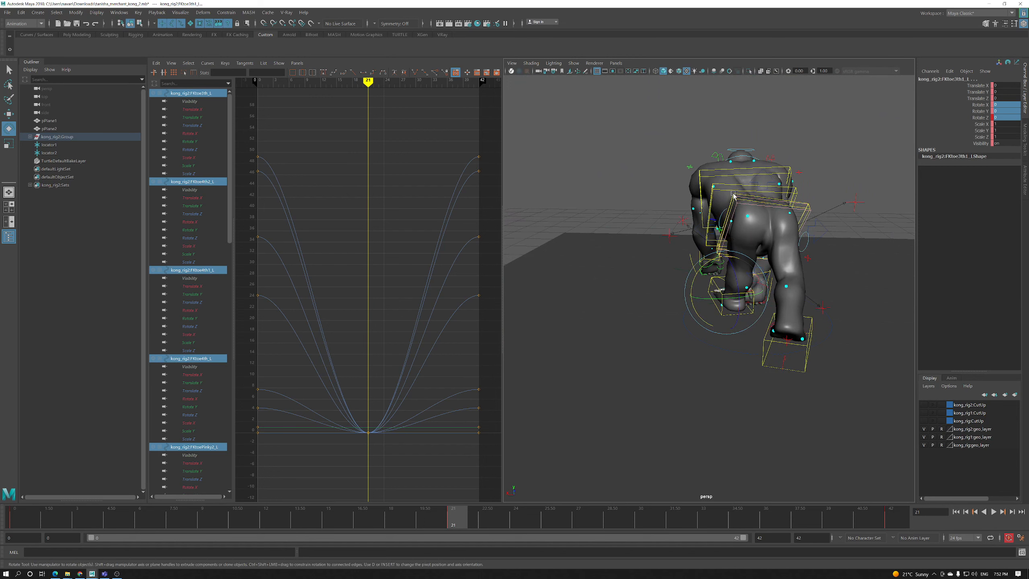
pyautogui.click(734, 194)
pyautogui.keyDown('alt'); pyautogui.moveTo(734, 195); pyautogui.dragTo(712, 242); pyautogui.keyUp('alt')
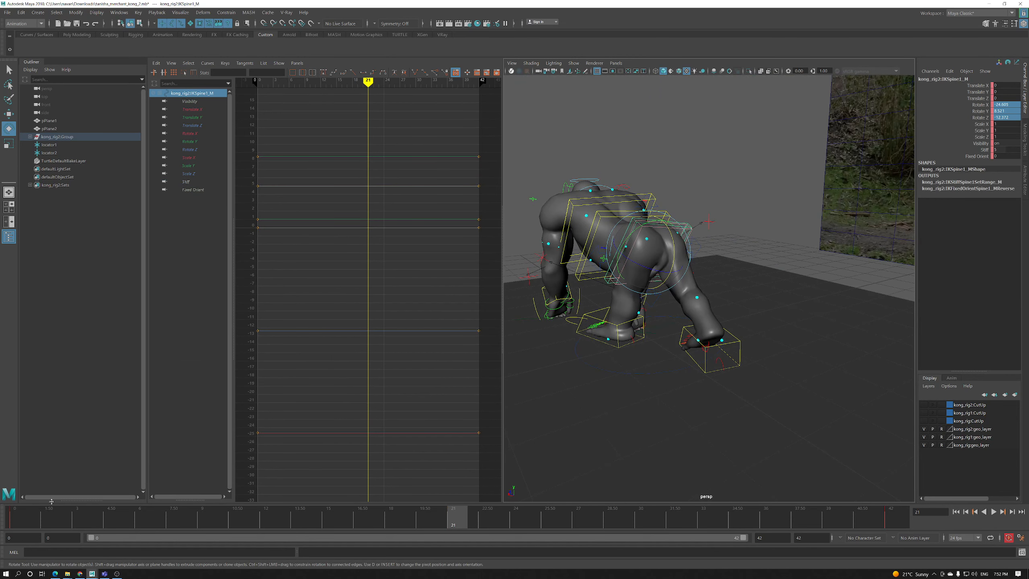
pyautogui.click(23, 523)
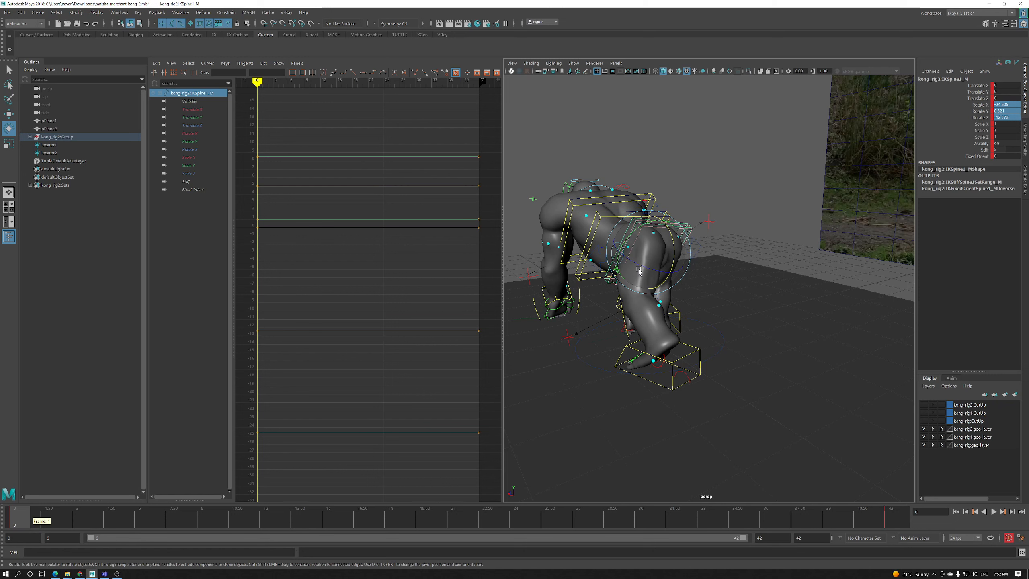
pyautogui.keyDown('alt'); pyautogui.moveTo(639, 273); pyautogui.dragTo(643, 272); pyautogui.keyUp('alt')
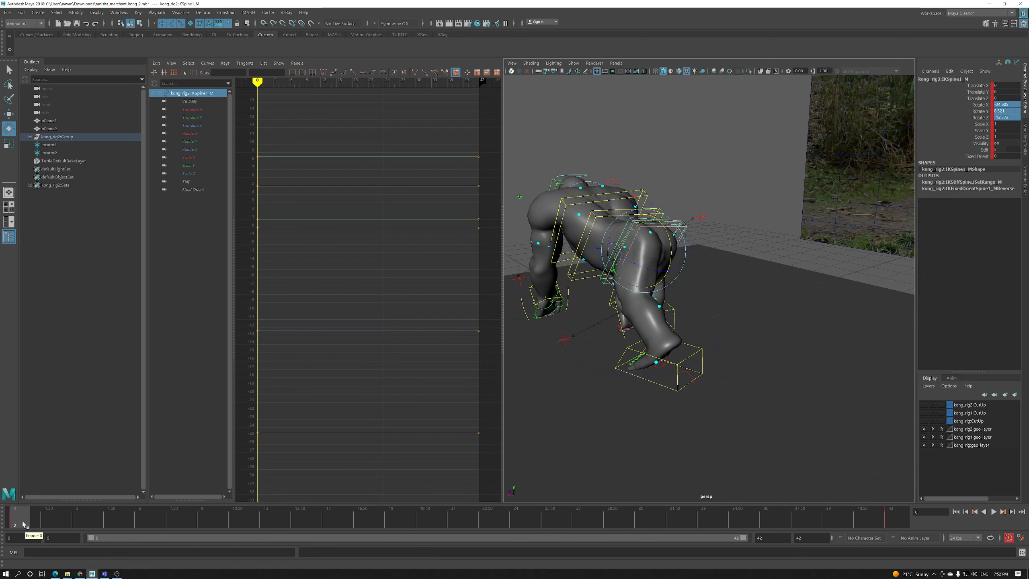
pyautogui.click(454, 524)
pyautogui.keyDown('alt'); pyautogui.moveTo(649, 292); pyautogui.dragTo(192, 525); pyautogui.keyUp('alt')
pyautogui.press('f')
pyautogui.scroll(-5, 711, 299)
pyautogui.moveTo(416, 521); pyautogui.dragTo(454, 521)
pyautogui.keyDown('alt'); pyautogui.moveTo(645, 360); pyautogui.dragTo(689, 338); pyautogui.keyUp('alt')
# Rotate the hip control IKSpine1_M around Y and Z at frame 21 to mirror the frame 0 tilt, and keep its Rotate X key level with its neighbours
pyautogui.moveTo(746, 271); pyautogui.dragTo(725, 295)
pyautogui.keyDown('alt'); pyautogui.moveTo(726, 294); pyautogui.dragTo(681, 317); pyautogui.keyUp('alt')
pyautogui.moveTo(384, 420); pyautogui.dragTo(347, 466)
pyautogui.keyDown('shift'); pyautogui.moveTo(405, 442); pyautogui.dragTo(405, 423, button='middle'); pyautogui.keyUp('shift')
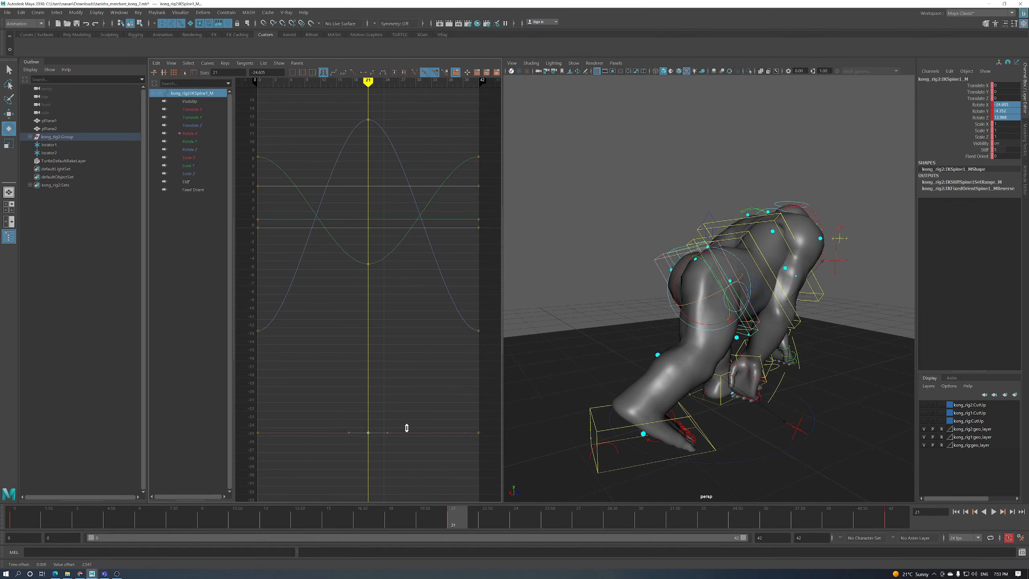
pyautogui.keyDown('alt'); pyautogui.moveTo(665, 406); pyautogui.dragTo(745, 281); pyautogui.keyUp('alt')
pyautogui.press('s')
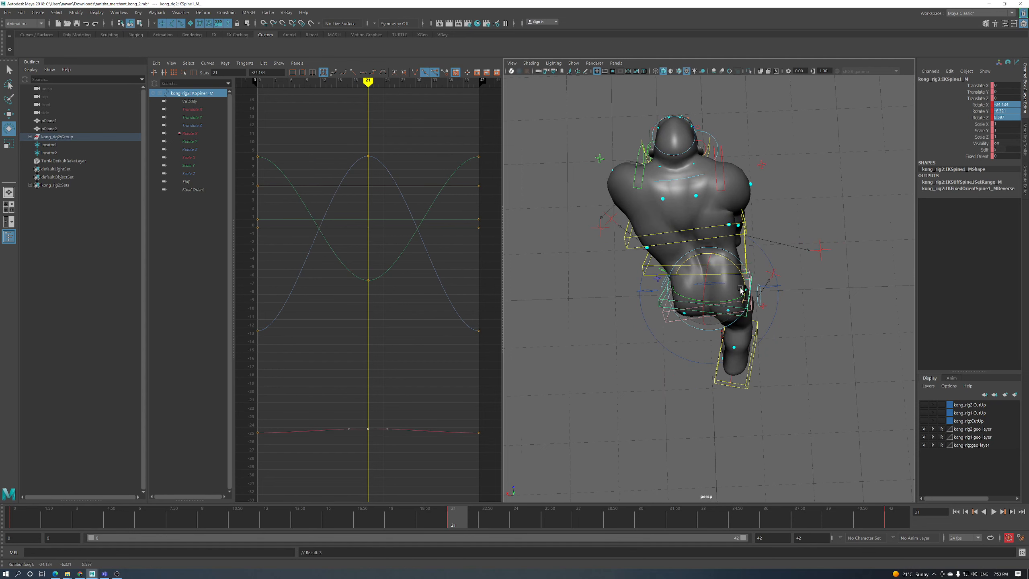
pyautogui.moveTo(416, 408); pyautogui.dragTo(342, 448)
pyautogui.moveTo(386, 445); pyautogui.dragTo(387, 447, button='middle')
# Try to move the hip control IKSpine1_M vertically at frame 21, and undo the move
pyautogui.keyDown('alt'); pyautogui.moveTo(669, 405); pyautogui.dragTo(685, 332); pyautogui.keyUp('alt')
pyautogui.scroll(3, 737, 315)
pyautogui.press('w')
pyautogui.keyDown('alt'); pyautogui.moveTo(721, 373); pyautogui.dragTo(709, 256); pyautogui.keyUp('alt')
pyautogui.click(674, 374)
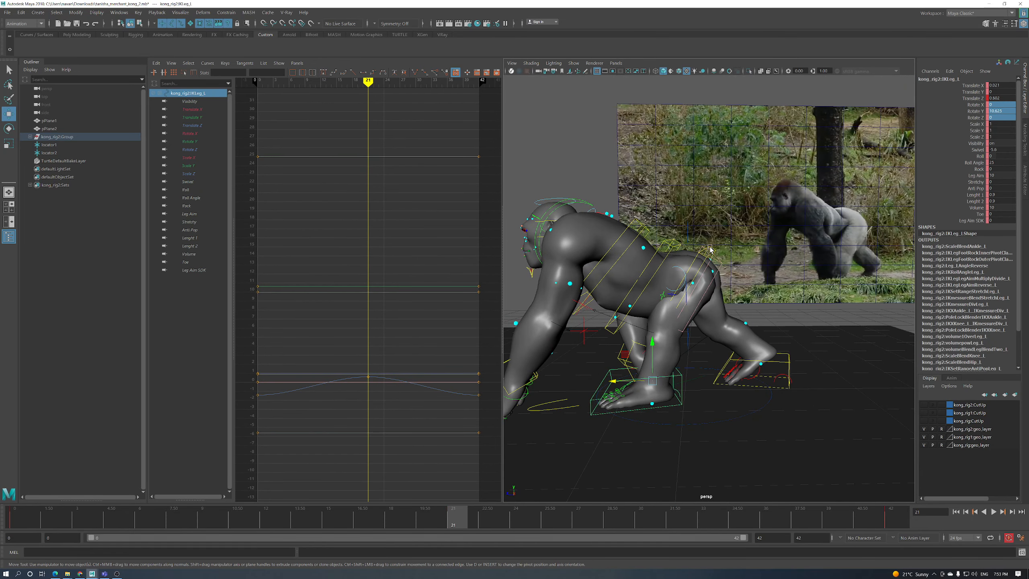
pyautogui.click(712, 252)
pyautogui.moveTo(687, 252); pyautogui.dragTo(688, 254)
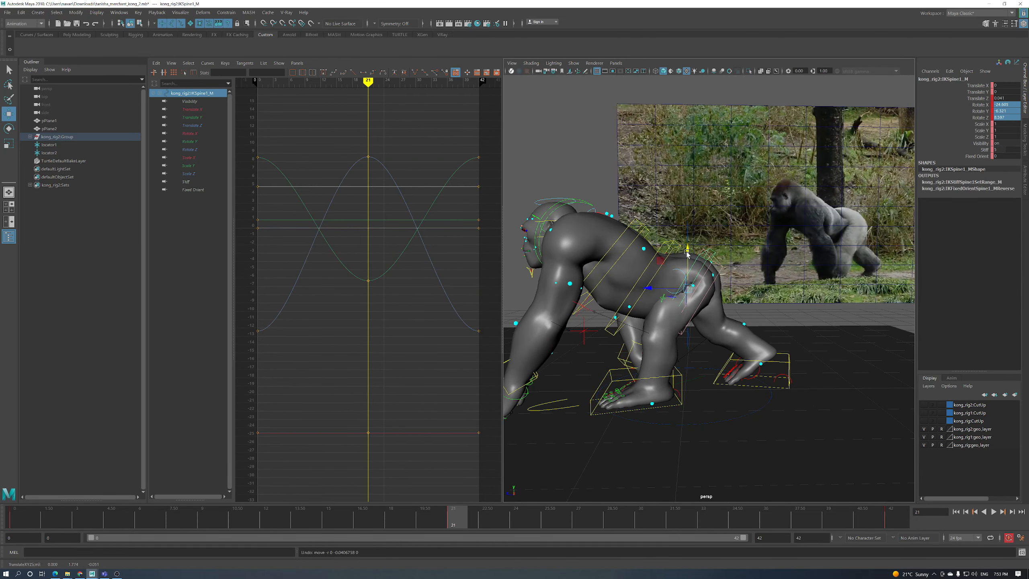
pyautogui.keyDown('alt'); pyautogui.moveTo(685, 282); pyautogui.dragTo(658, 284, button='right'); pyautogui.keyUp('alt')
pyautogui.keyDown('alt'); pyautogui.moveTo(658, 283); pyautogui.dragTo(665, 297); pyautogui.keyUp('alt')
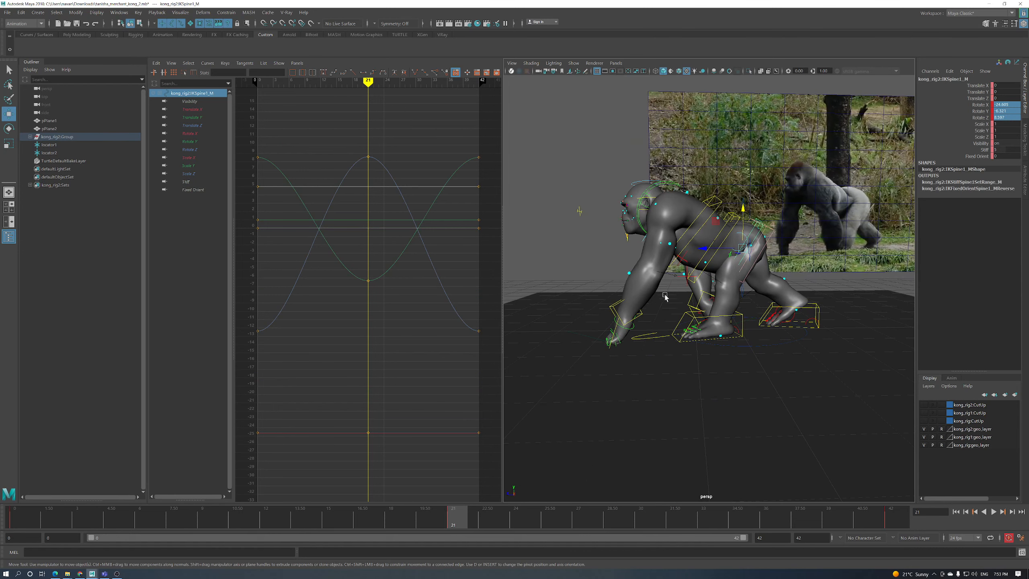
# Move the left hand's locator1 back beside the left foot at frame 21, to a Translate Z of about 0.73
pyautogui.click(618, 339)
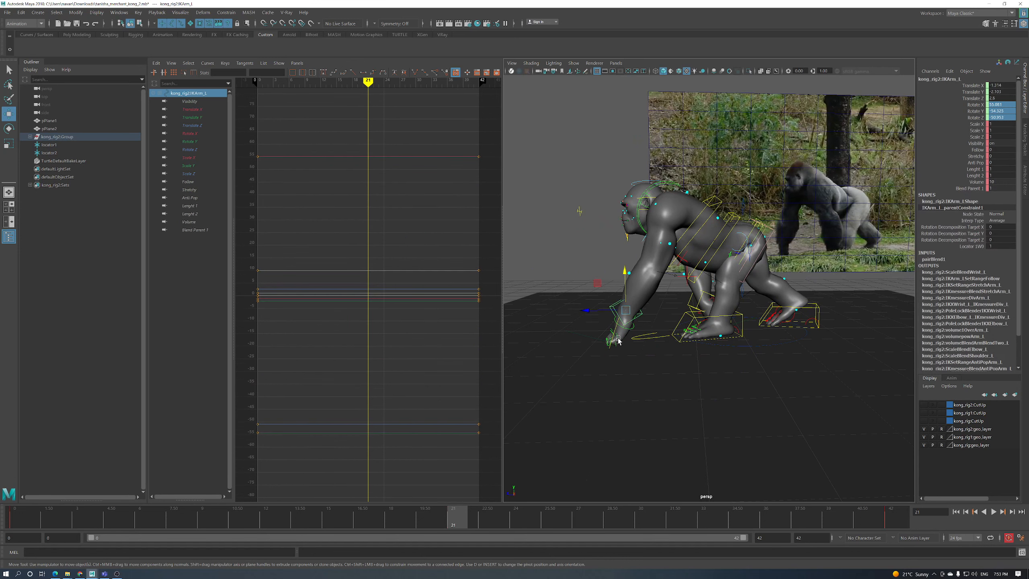
pyautogui.click(592, 339)
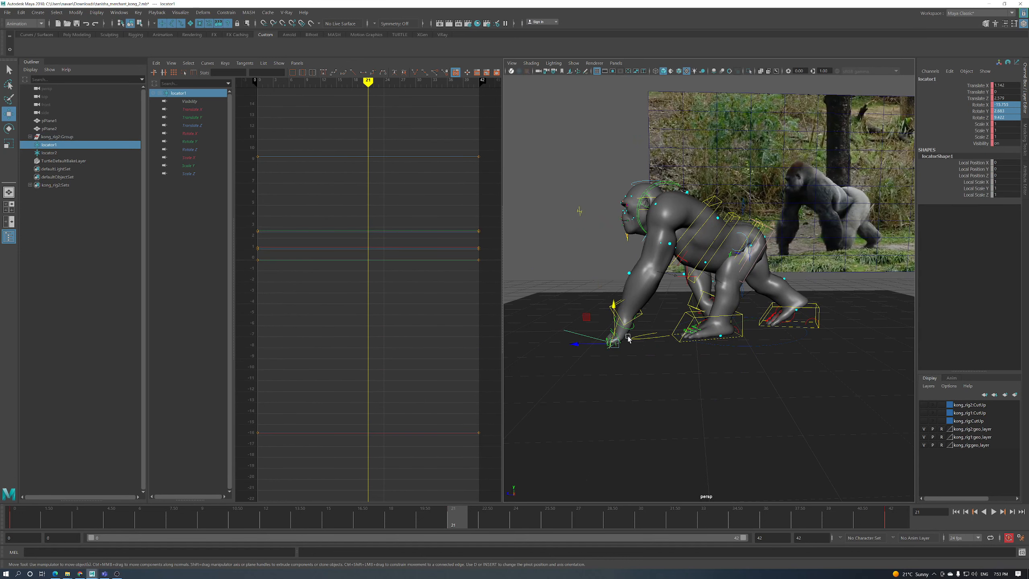
pyautogui.keyDown('alt'); pyautogui.moveTo(628, 339); pyautogui.dragTo(641, 328); pyautogui.keyUp('alt')
pyautogui.keyDown('alt'); pyautogui.moveTo(596, 351); pyautogui.dragTo(680, 365); pyautogui.keyUp('alt')
pyautogui.scroll(5, 647, 281)
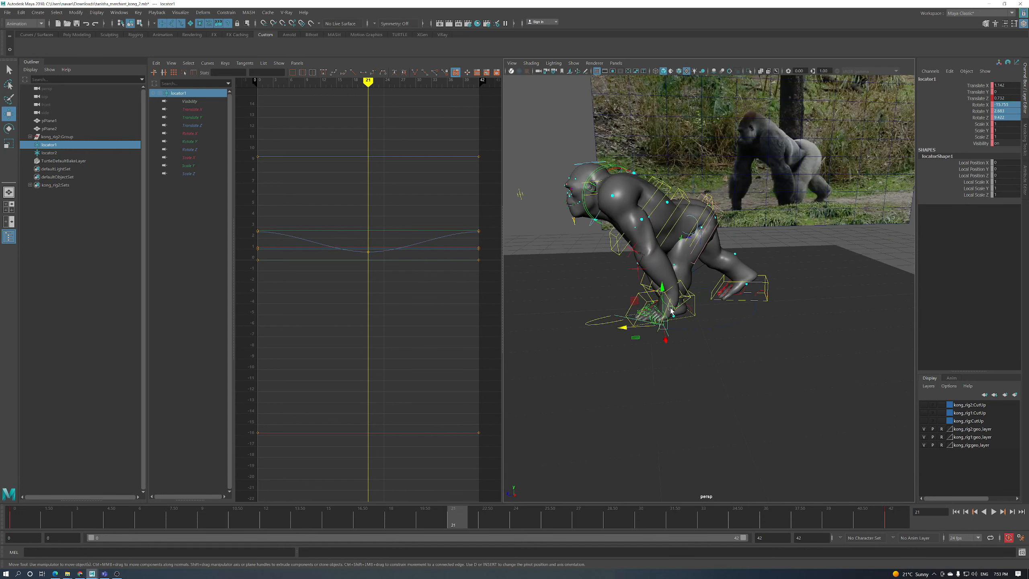
# Rotate locator1 to about 15 degrees in X at frame 21 and raise the left hand slightly
pyautogui.press('e')
pyautogui.moveTo(651, 293); pyautogui.dragTo(629, 299)
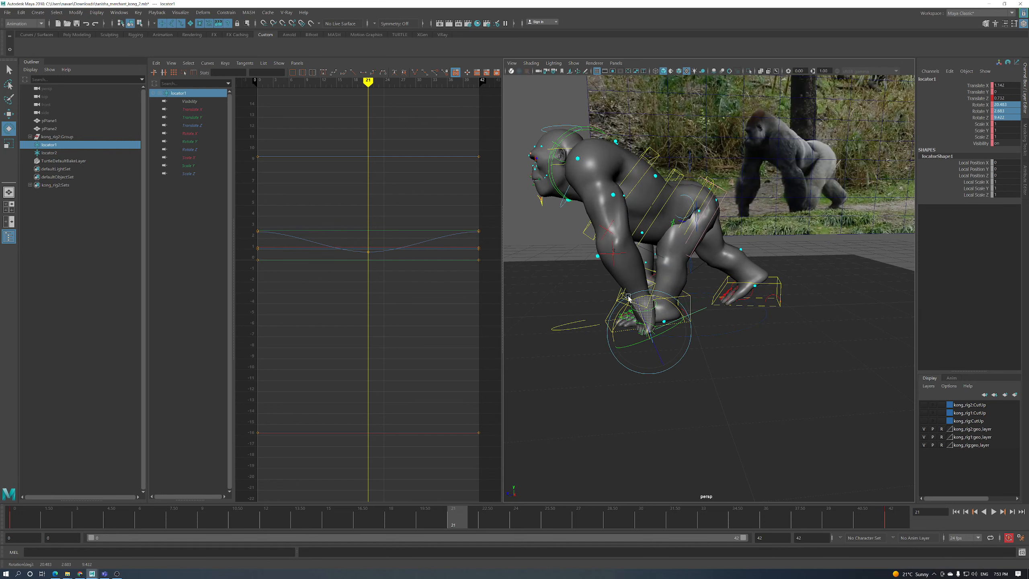
pyautogui.keyDown('alt'); pyautogui.moveTo(648, 315); pyautogui.dragTo(694, 321, button='right'); pyautogui.keyUp('alt')
pyautogui.press('w')
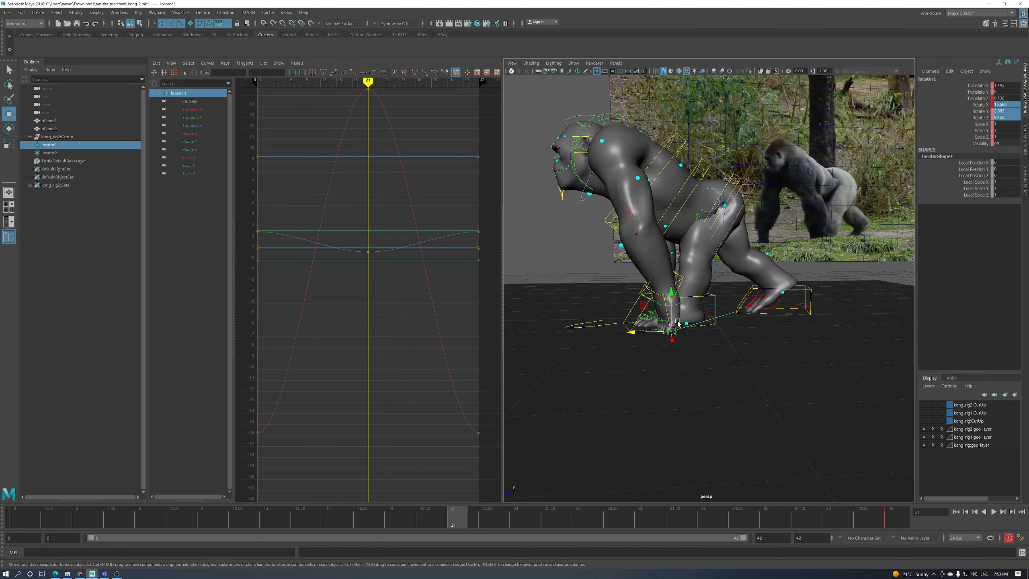
pyautogui.click(673, 311)
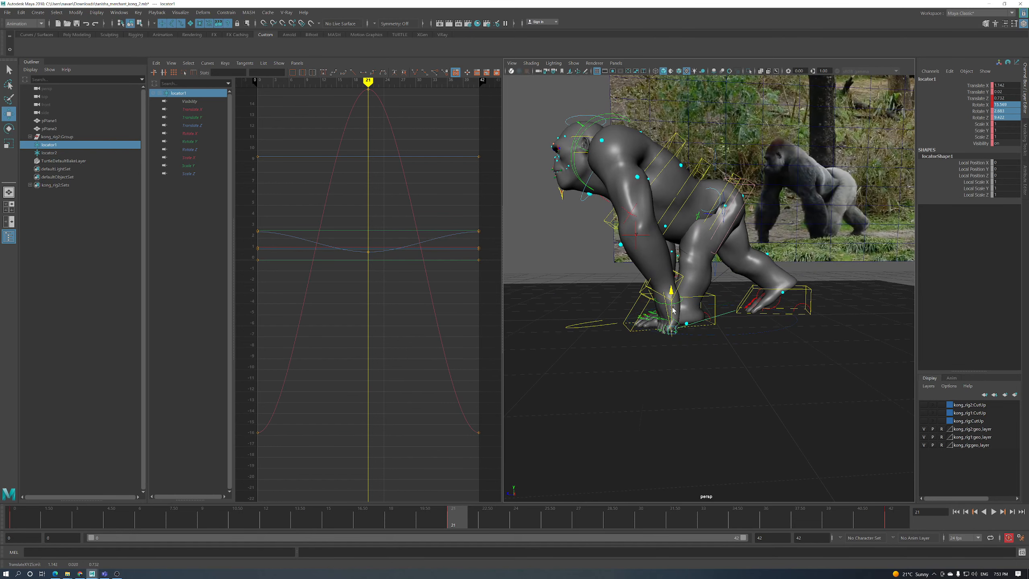
# Move the left elbow's pole control PoleArm_L back along Z at frame 21
pyautogui.keyDown('alt'); pyautogui.moveTo(673, 311); pyautogui.dragTo(772, 151); pyautogui.keyUp('alt')
pyautogui.click(681, 316)
pyautogui.press('s')
pyautogui.keyDown('alt'); pyautogui.moveTo(762, 202); pyautogui.dragTo(664, 262); pyautogui.keyUp('alt')
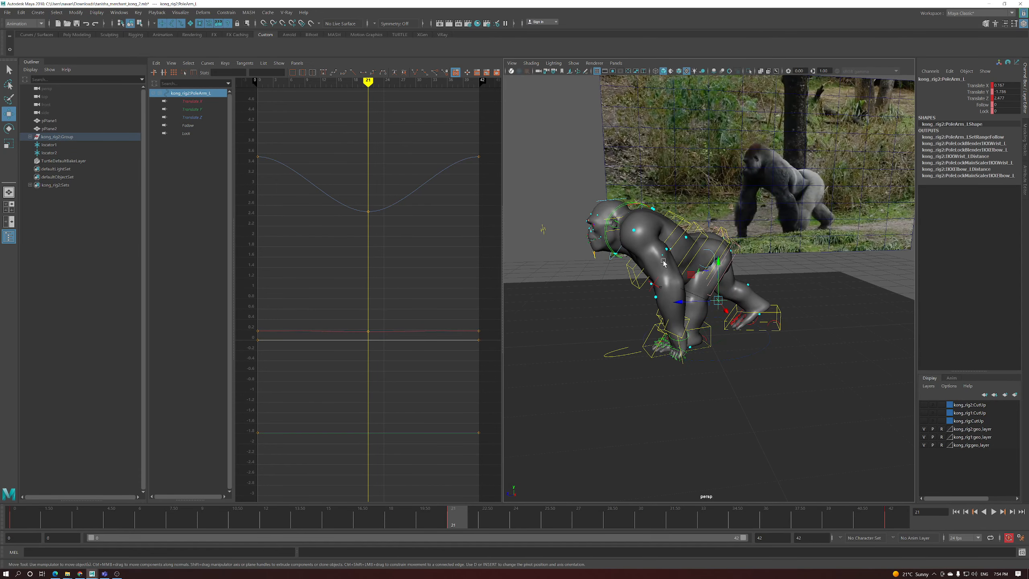
# Rotate the left scapula control FKScapula_L around Z and to about -12 degrees in Y at frame 21, and key its rotation
pyautogui.moveTo(400, 516); pyautogui.dragTo(459, 511)
pyautogui.press('e')
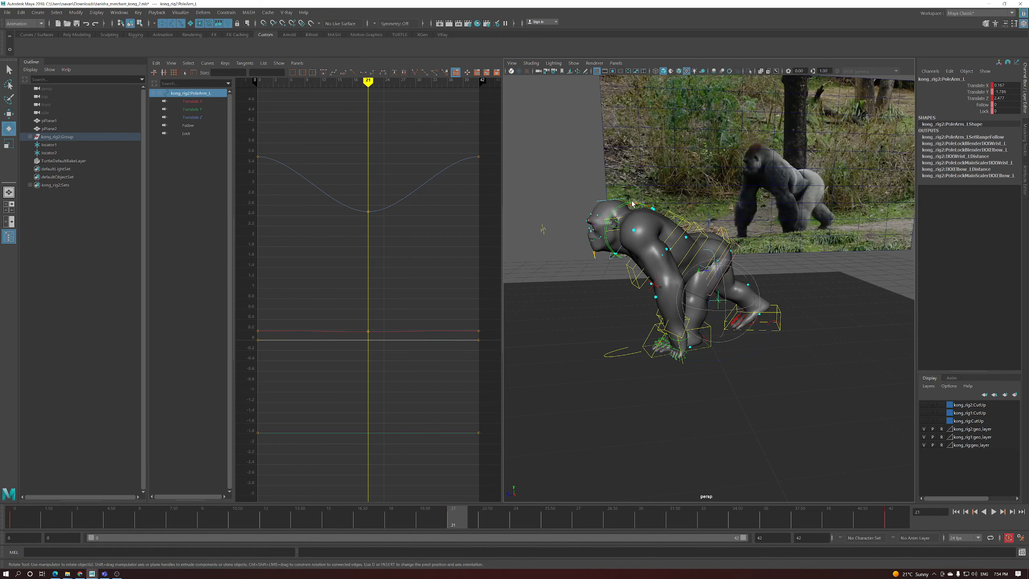
pyautogui.click(654, 246)
pyautogui.moveTo(649, 242); pyautogui.dragTo(646, 237)
pyautogui.hotkey('shift', 'e')
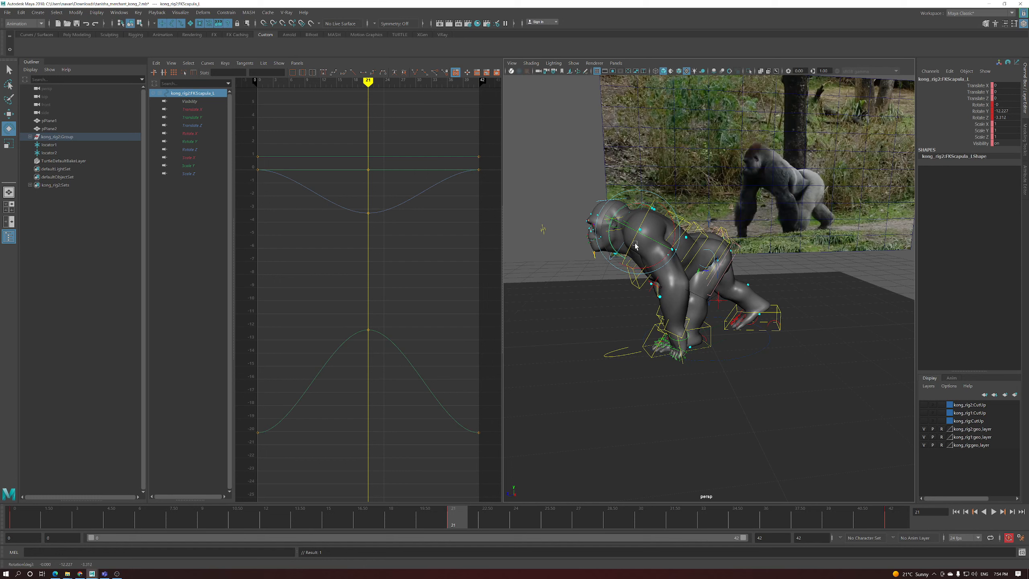
pyautogui.hotkey('shift', 'e')
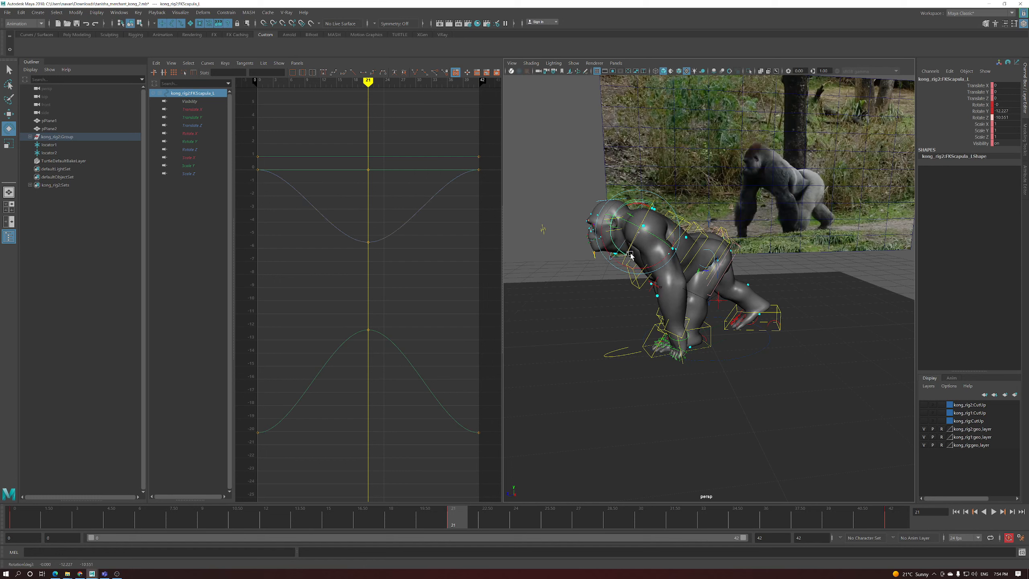
pyautogui.hotkey('shift', 'e')
pyautogui.keyDown('alt'); pyautogui.moveTo(632, 255); pyautogui.dragTo(712, 274); pyautogui.keyUp('alt')
# Move the right hand's locator2 forward along Z at frame 21 and key it
pyautogui.press('w')
pyautogui.keyDown('alt'); pyautogui.moveTo(666, 232); pyautogui.dragTo(689, 312, button='right'); pyautogui.keyUp('alt')
pyautogui.keyDown('alt'); pyautogui.moveTo(689, 312); pyautogui.dragTo(623, 319); pyautogui.keyUp('alt')
pyautogui.click(685, 330)
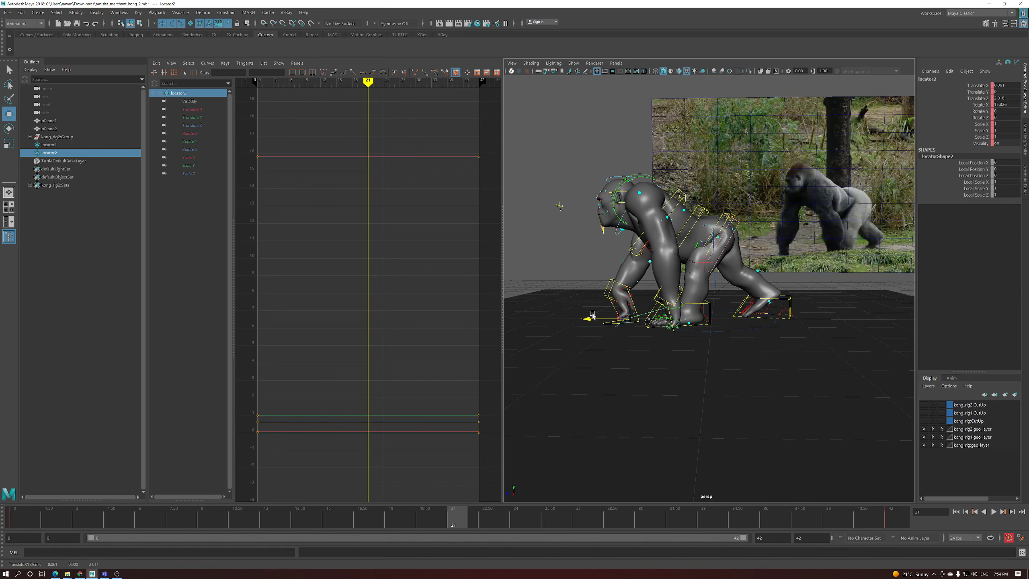
pyautogui.press('s')
# Rotate locator2 around X at frame 21 to a negative angle and adjust the right hand's forward position
pyautogui.keyDown('alt'); pyautogui.moveTo(587, 316); pyautogui.dragTo(680, 284); pyautogui.keyUp('alt')
pyautogui.press('e')
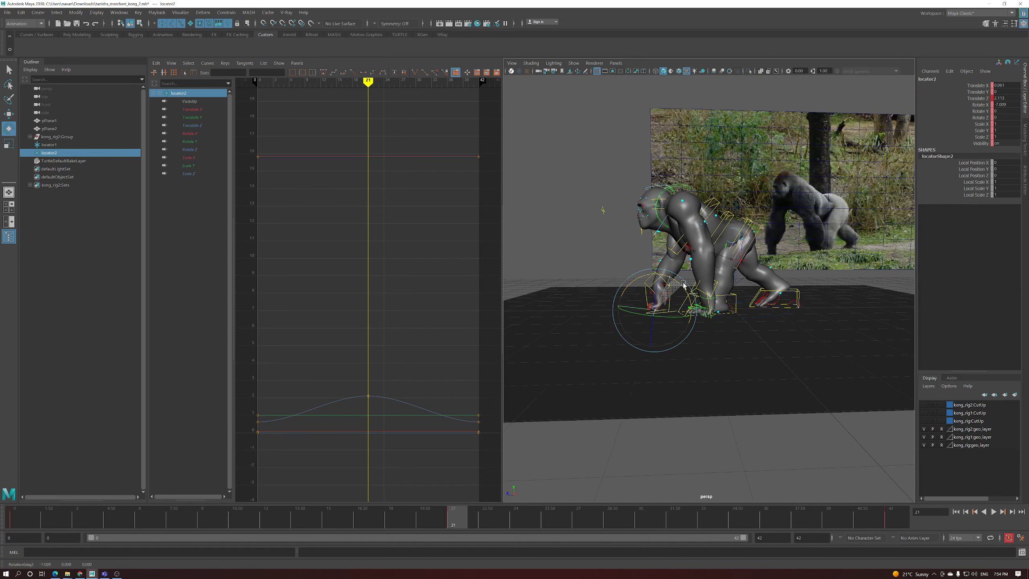
pyautogui.press('s')
pyautogui.press('w')
pyautogui.click(637, 312)
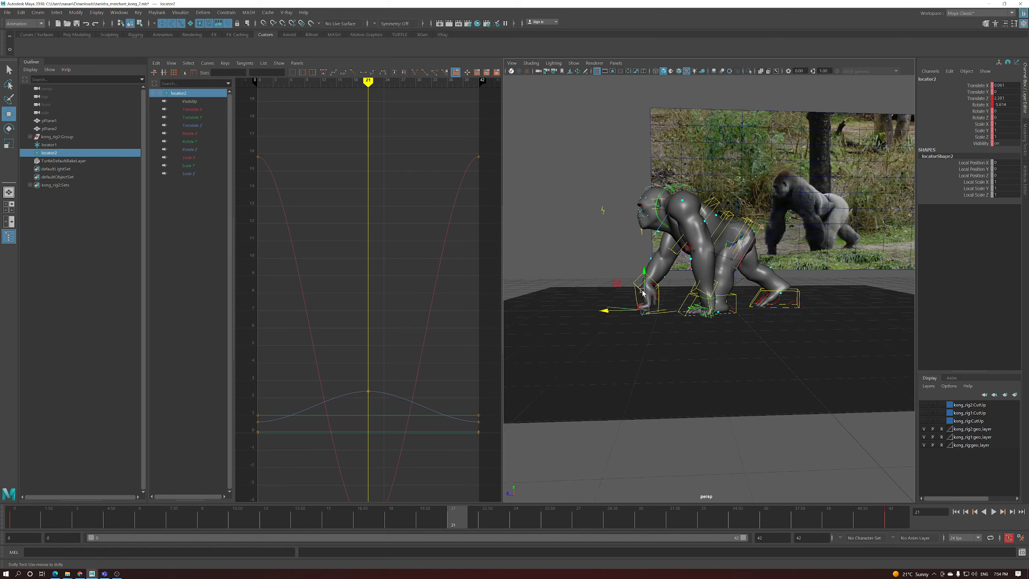
pyautogui.scroll(3, 649, 296)
pyautogui.press('e')
pyautogui.moveTo(673, 281); pyautogui.dragTo(627, 310)
pyautogui.press('w')
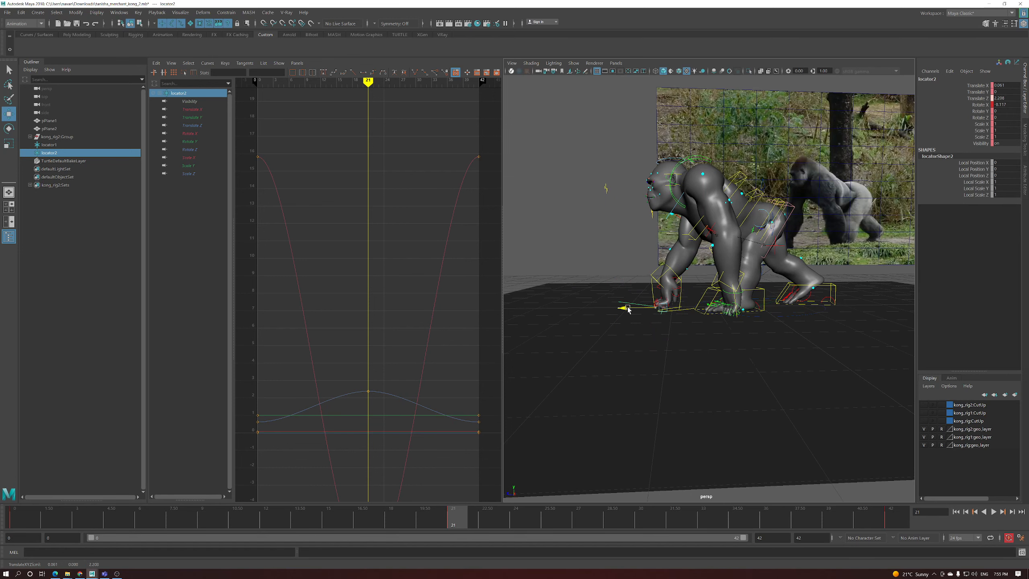
# Rotate the chest control IKSpine3_M around Y and Z at frame 21 to twist the shoulders the opposite way
pyautogui.keyDown('alt'); pyautogui.moveTo(703, 290); pyautogui.dragTo(801, 255); pyautogui.keyUp('alt')
pyautogui.click(744, 248)
pyautogui.press('e')
pyautogui.hotkey('ctrl', 'z')
pyautogui.hotkey('ctrl', 'z')
pyautogui.moveTo(687, 283); pyautogui.dragTo(693, 286)
pyautogui.hotkey('ctrl', 'z')
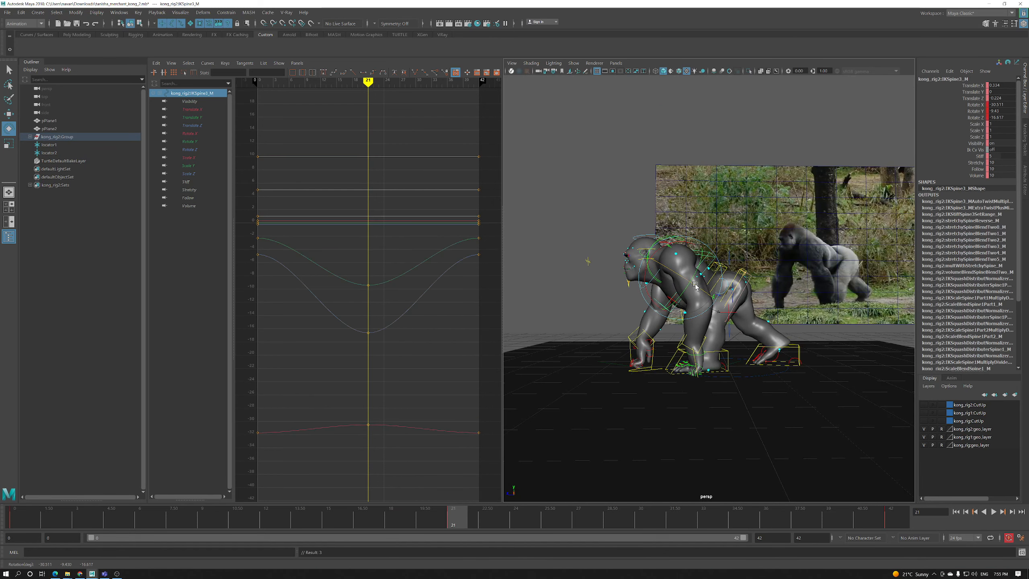
# Nudge the position of the chest control IKSpine3_M at frame 21
pyautogui.keyDown('alt'); pyautogui.moveTo(695, 287); pyautogui.dragTo(687, 303); pyautogui.keyUp('alt')
pyautogui.keyDown('alt'); pyautogui.moveTo(687, 303); pyautogui.dragTo(697, 335); pyautogui.keyUp('alt')
pyautogui.press('w')
pyautogui.moveTo(619, 363); pyautogui.dragTo(613, 362)
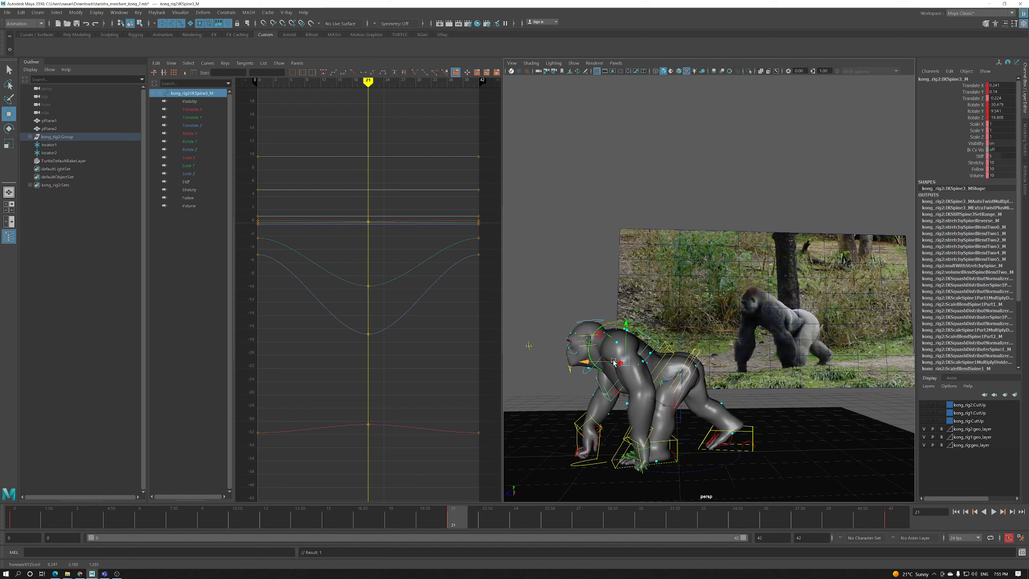
# Compare the chest and shoulder pose at frames 0 and 21 from above and behind
pyautogui.keyDown('alt'); pyautogui.moveTo(547, 338); pyautogui.dragTo(584, 424); pyautogui.keyUp('alt')
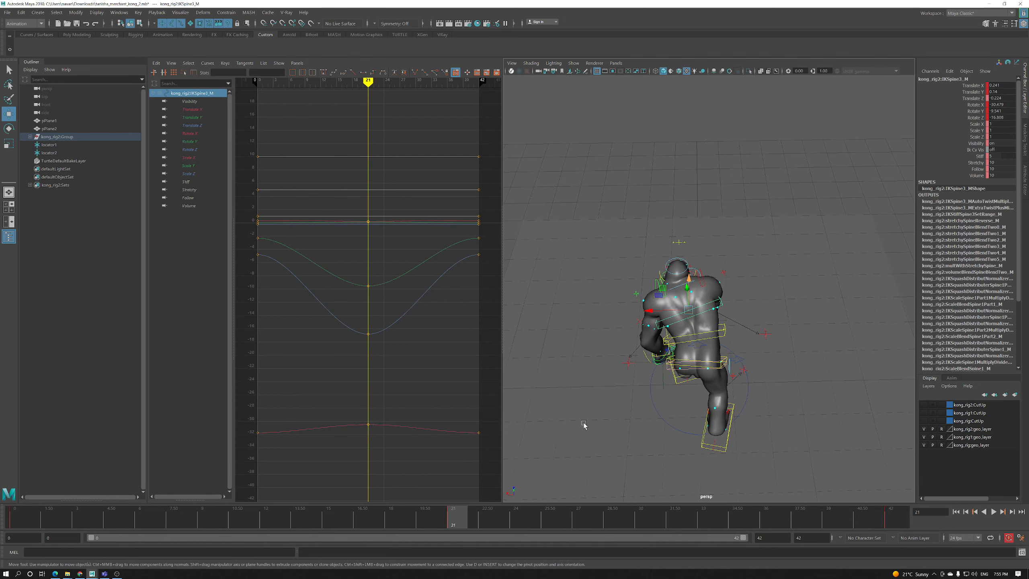
pyautogui.click(24, 521)
pyautogui.click(447, 517)
pyautogui.click(21, 516)
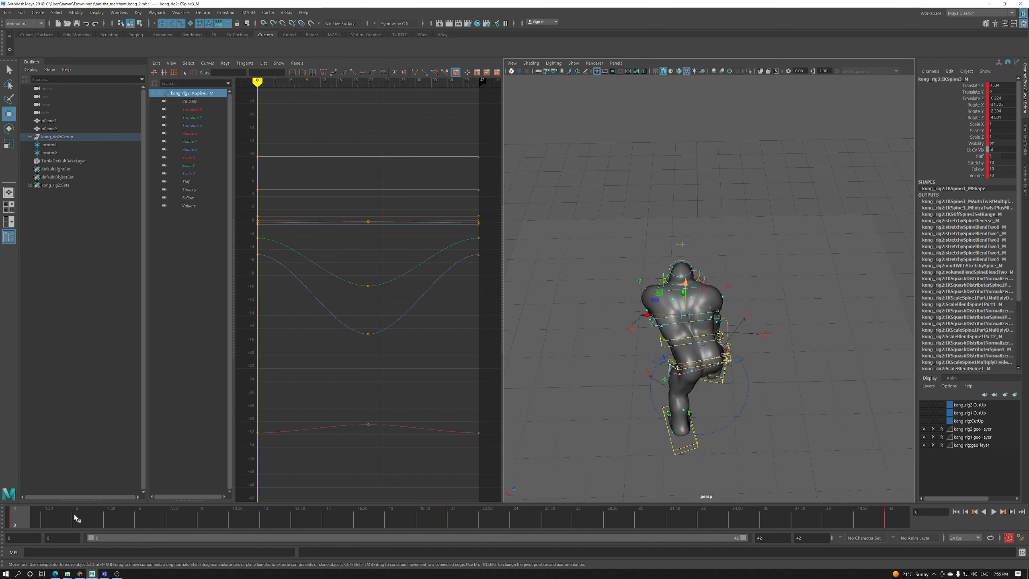
# Compare the gorilla's side pose at frames 0 and 21 with the reference footage
pyautogui.click(452, 520)
pyautogui.moveTo(663, 311); pyautogui.dragTo(661, 311)
pyautogui.keyDown('alt'); pyautogui.moveTo(706, 322); pyautogui.dragTo(634, 340); pyautogui.keyUp('alt')
pyautogui.keyDown('alt'); pyautogui.moveTo(633, 340); pyautogui.dragTo(695, 311, button='right'); pyautogui.keyUp('alt')
pyautogui.press('e')
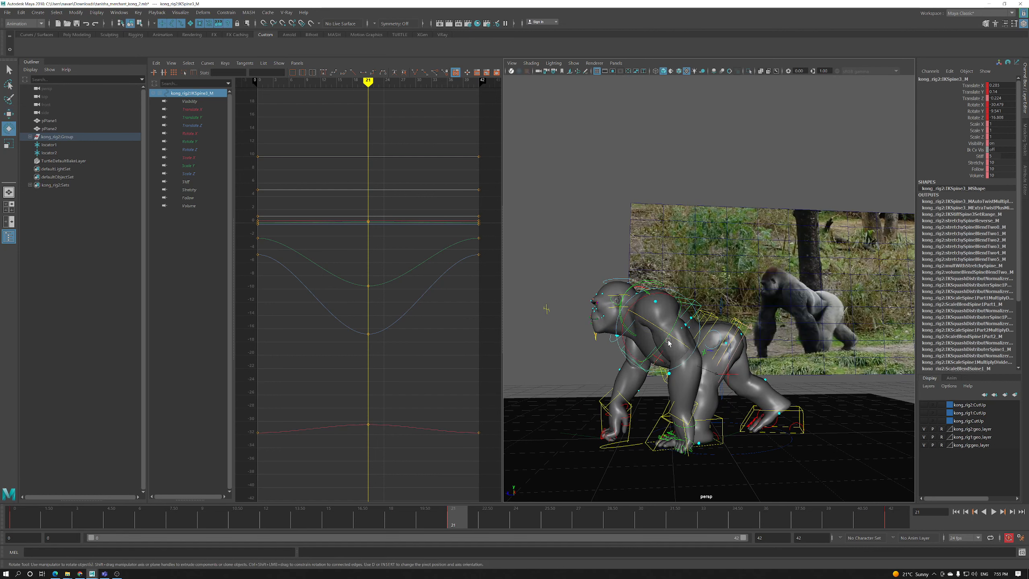
pyautogui.click(19, 521)
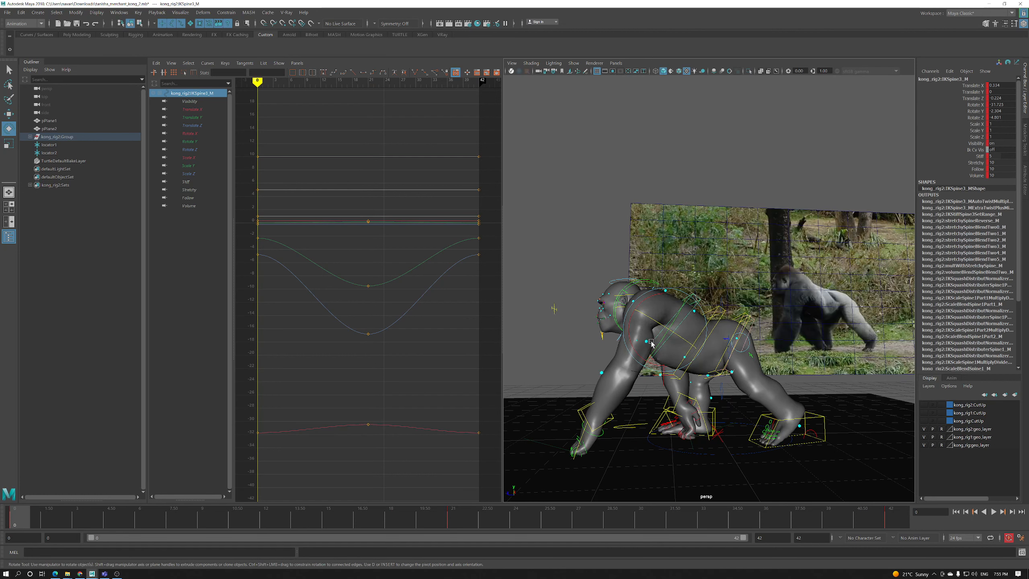
pyautogui.moveTo(666, 339); pyautogui.dragTo(665, 339)
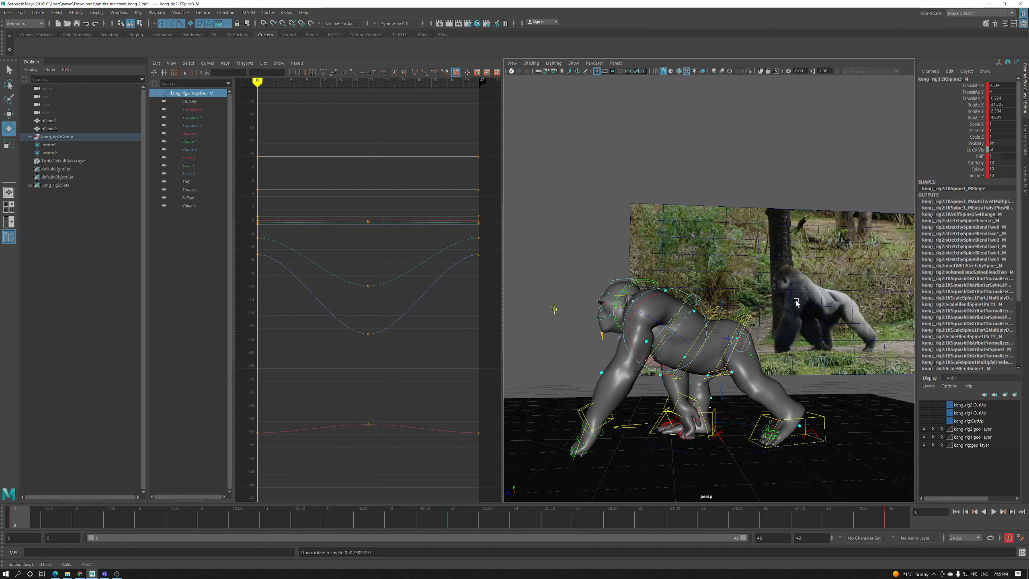
# Refine the chest control IKSpine3_M at frame 21 with a small rotation around Y and Z and a slight move
pyautogui.click(454, 523)
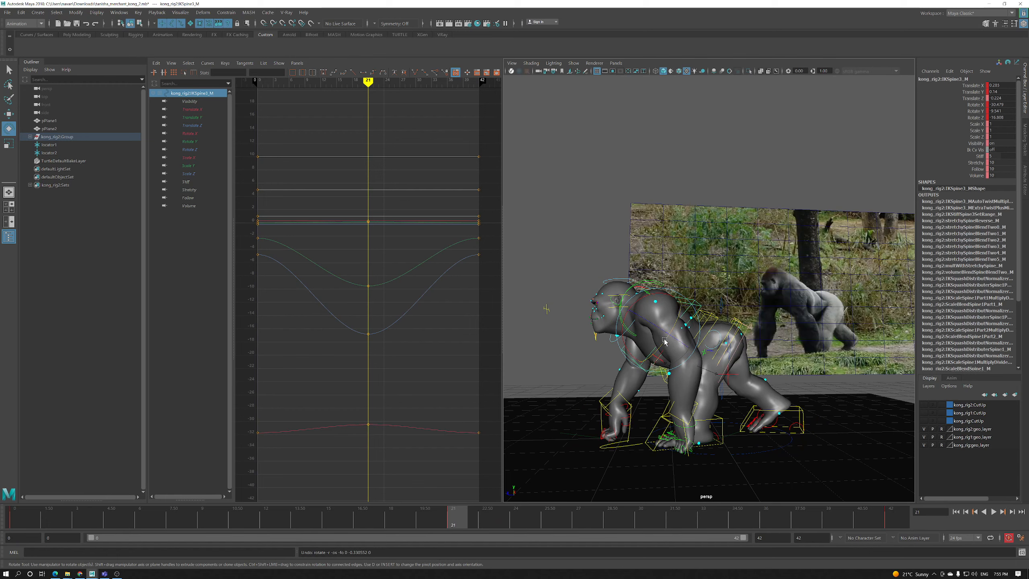
pyautogui.moveTo(665, 342); pyautogui.dragTo(701, 367)
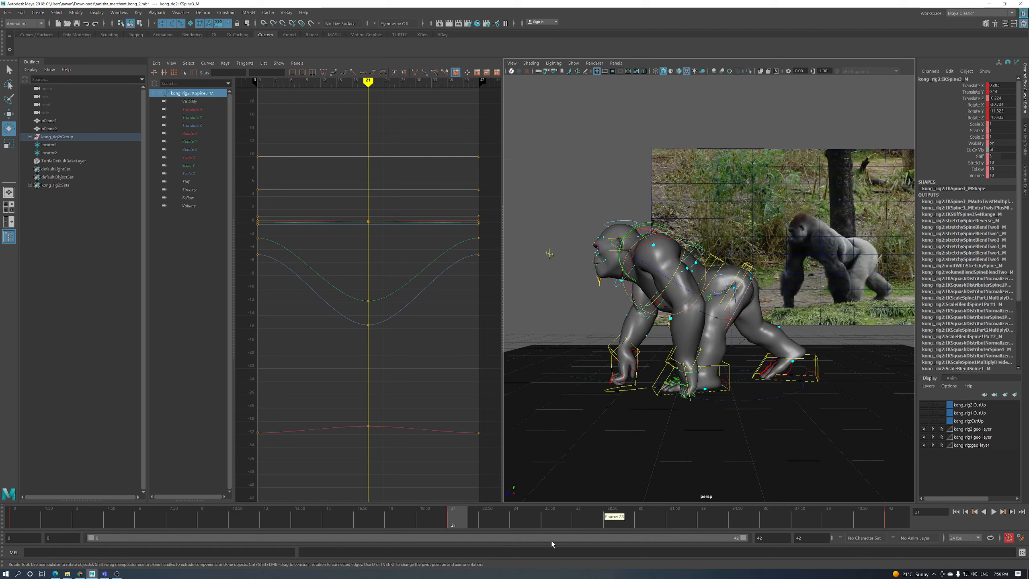
pyautogui.moveTo(451, 524)
pyautogui.mouseDown()
pyautogui.moveTo(328, 521)
pyautogui.moveTo(497, 514)
pyautogui.moveTo(453, 522)
pyautogui.mouseUp()
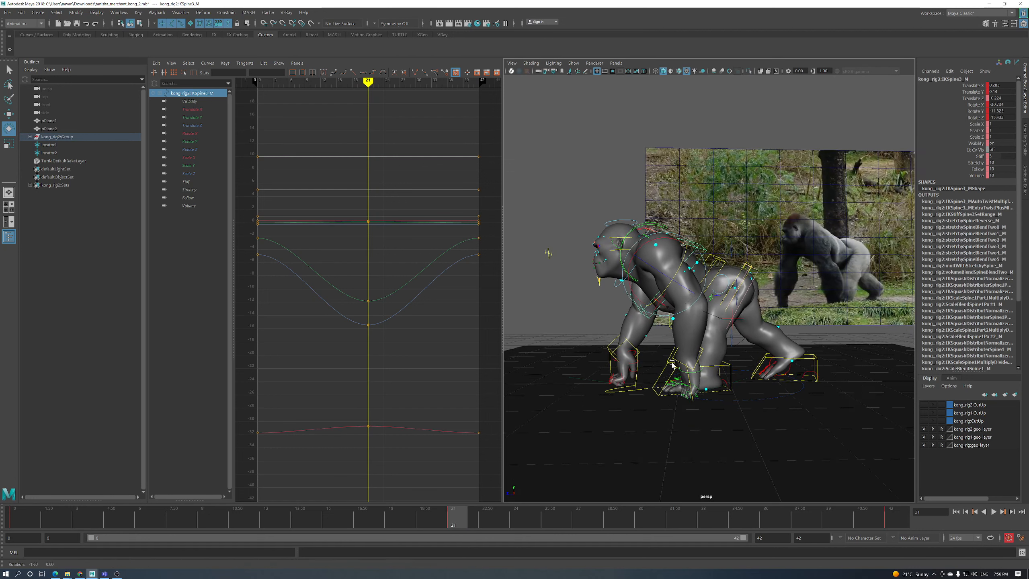
pyautogui.press('w')
pyautogui.moveTo(666, 264); pyautogui.dragTo(697, 303)
pyautogui.press('e')
pyautogui.press('w')
pyautogui.scroll(-3, 684, 263)
# Reposition the right elbow control PoleArm_R along Z at frame 21
pyautogui.click(661, 265)
pyautogui.press('e')
pyautogui.press('s')
pyautogui.press('w')
pyautogui.click(724, 230)
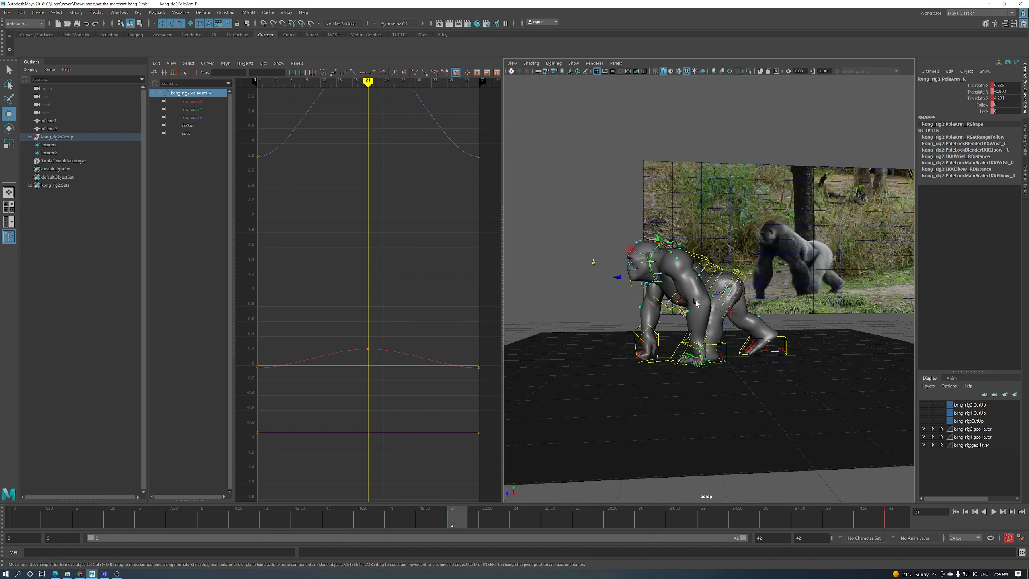
pyautogui.moveTo(624, 276); pyautogui.dragTo(664, 273)
# Adjust the rotation of the left scapula control FKScapula_L at frame 21 and undo its last Z rotation
pyautogui.click(643, 227)
pyautogui.press('e')
pyautogui.moveTo(634, 261); pyautogui.dragTo(631, 264)
pyautogui.press('s')
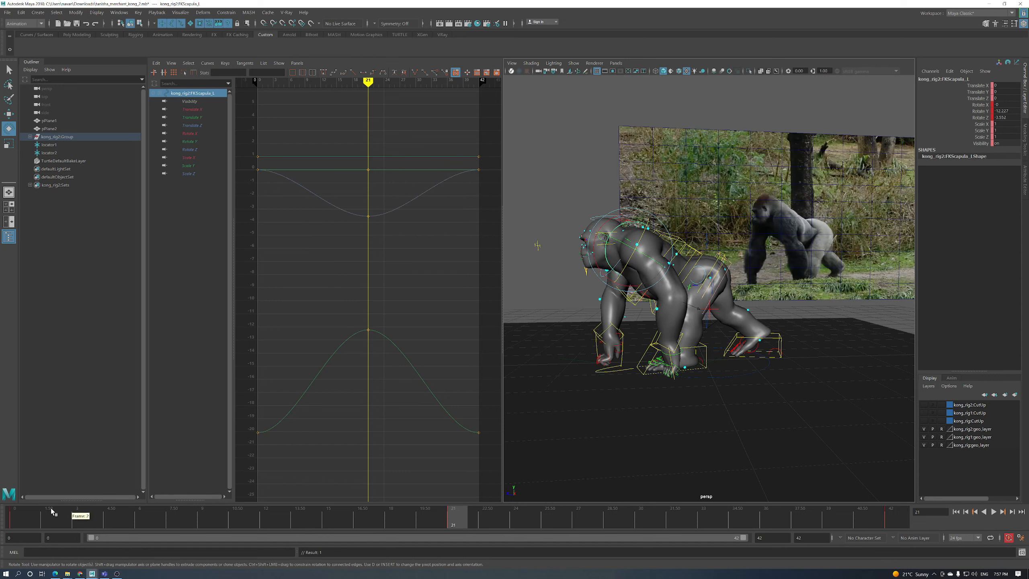
pyautogui.click(16, 517)
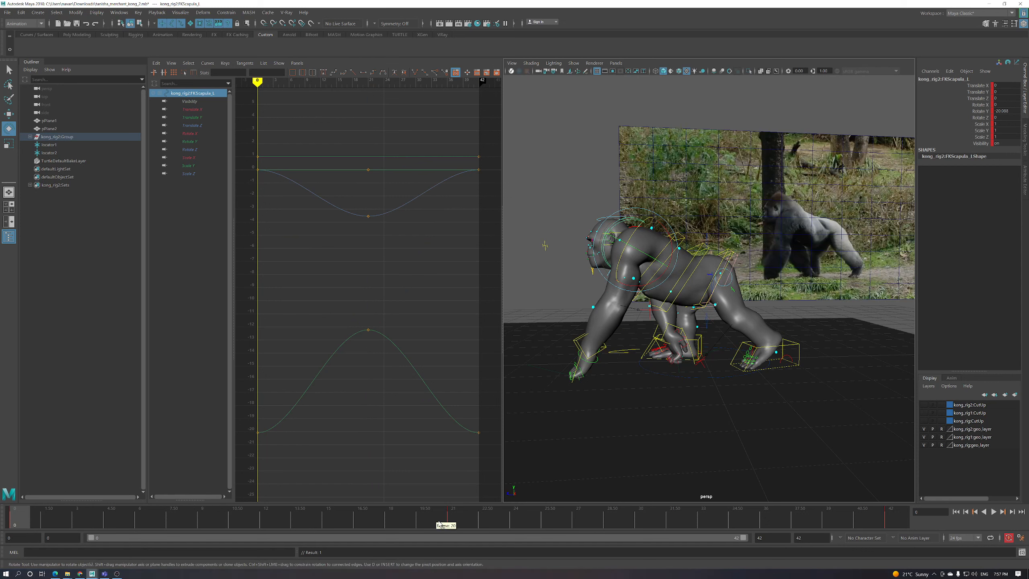
pyautogui.click(458, 519)
pyautogui.hotkey('ctrl', 'z')
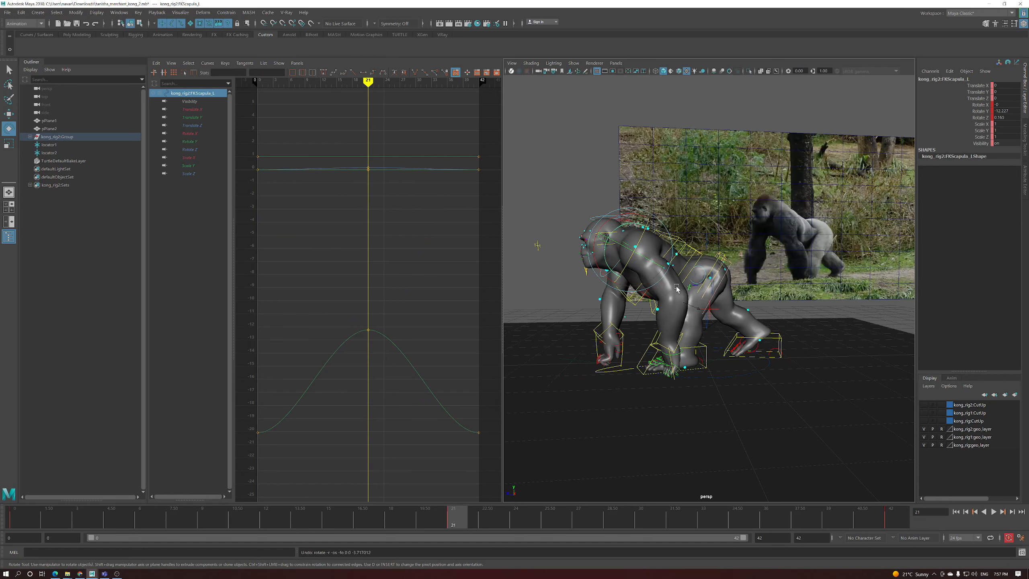
# Move the left hand's locator1 backward to about 0.51 in Translate Z at frame 21
pyautogui.keyDown('alt'); pyautogui.moveTo(671, 310); pyautogui.dragTo(805, 248); pyautogui.keyUp('alt')
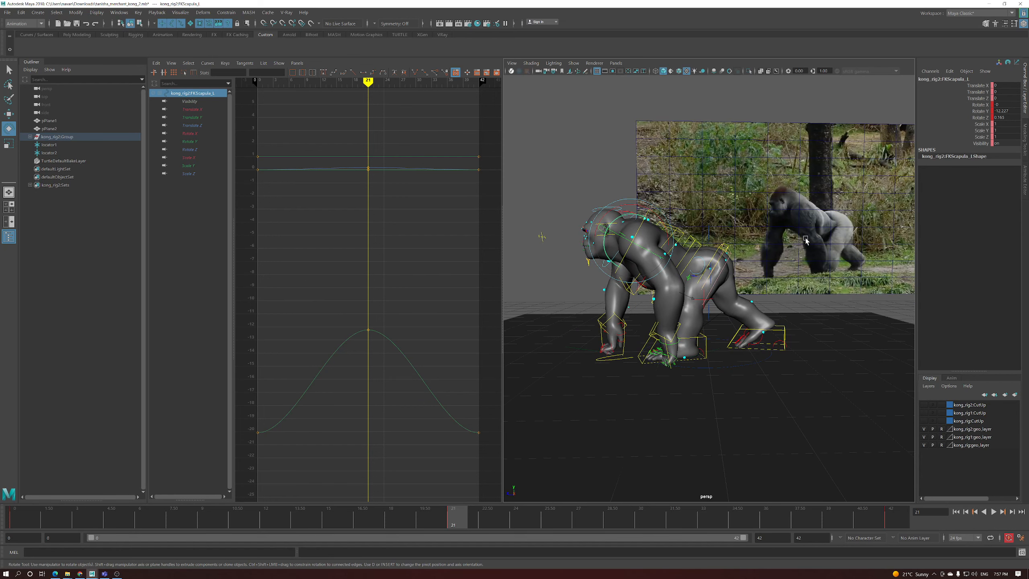
pyautogui.press('w')
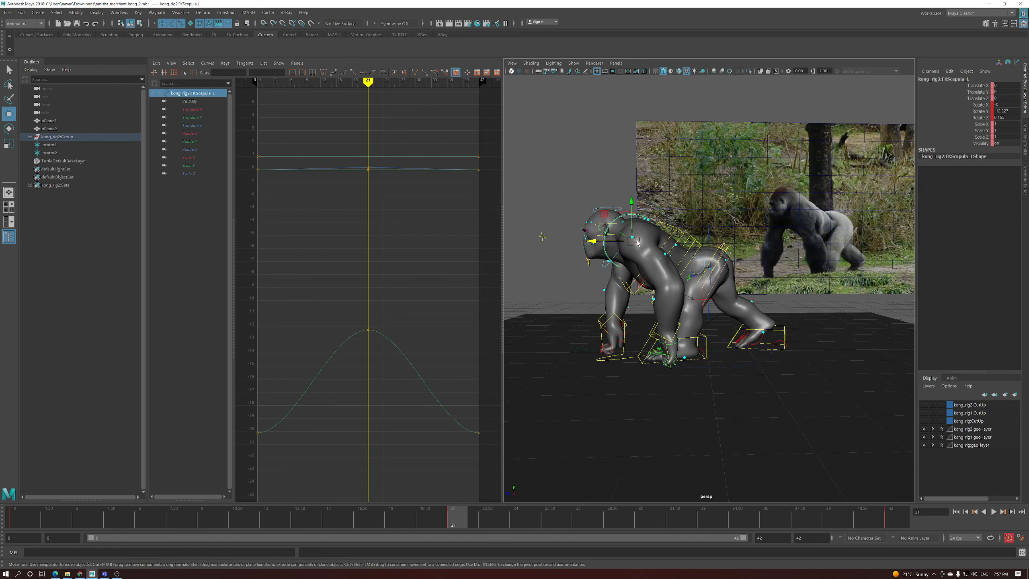
pyautogui.click(636, 282)
pyautogui.press('e')
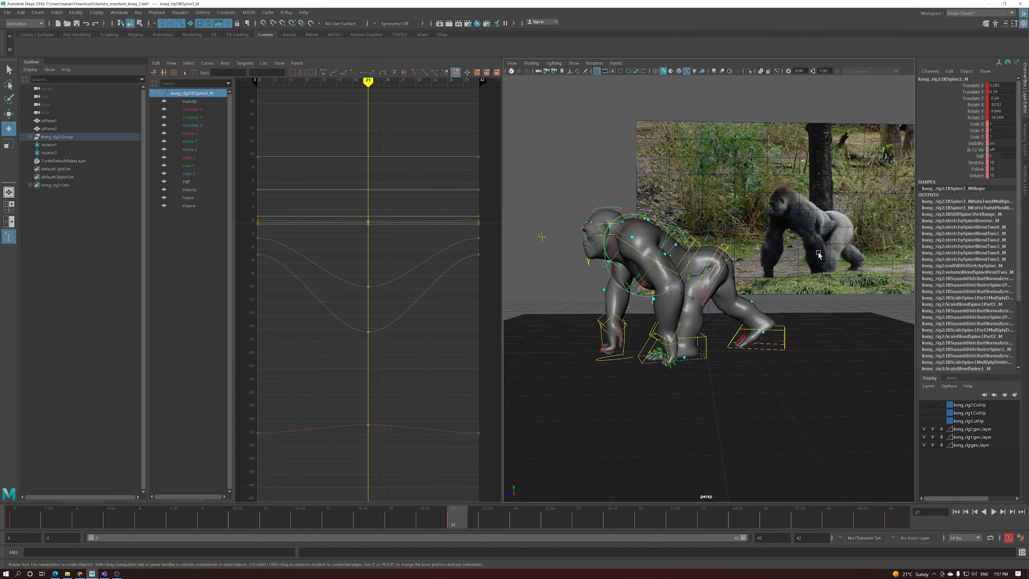
pyautogui.keyDown('alt'); pyautogui.moveTo(715, 326); pyautogui.dragTo(650, 299); pyautogui.keyUp('alt')
pyautogui.click(682, 332)
pyautogui.press('w')
pyautogui.hotkey('ctrl', 'z')
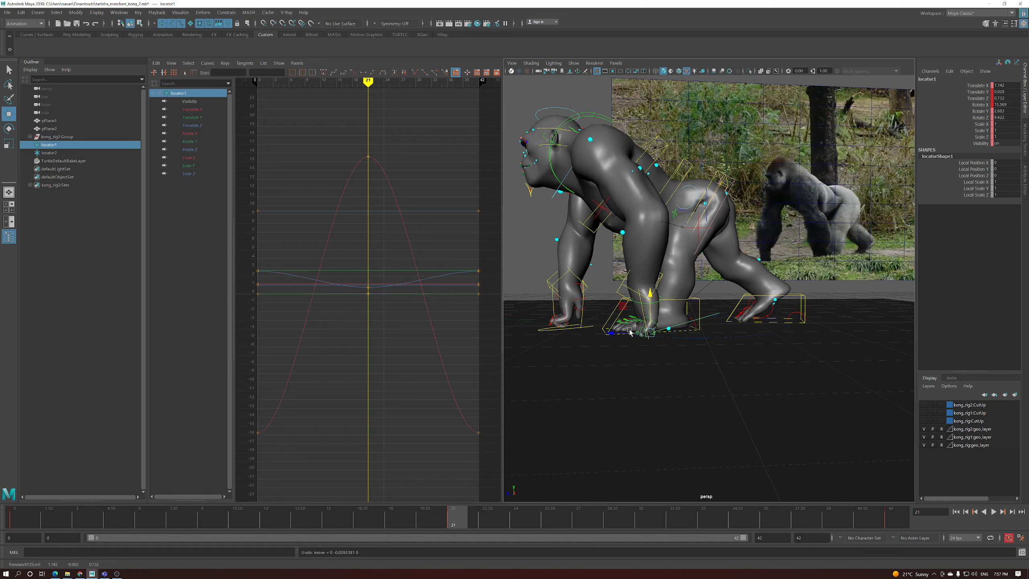
pyautogui.moveTo(620, 335); pyautogui.dragTo(634, 336)
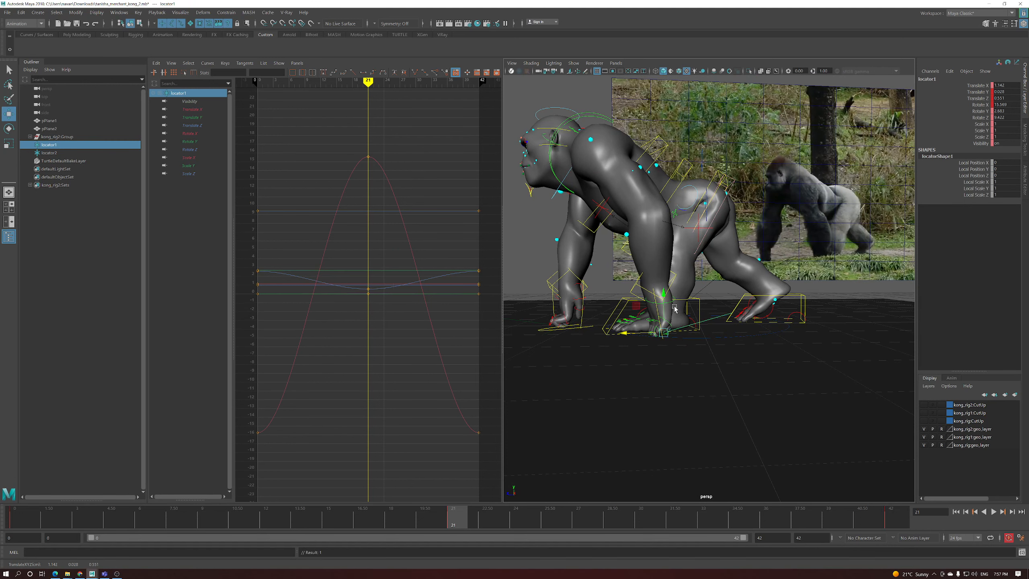
# Try to rotate the left hand's locator1 further around X at frame 21
pyautogui.press('e')
pyautogui.moveTo(637, 346)
pyautogui.mouseDown()
pyautogui.moveTo(625, 340)
pyautogui.moveTo(622, 351)
pyautogui.mouseUp()
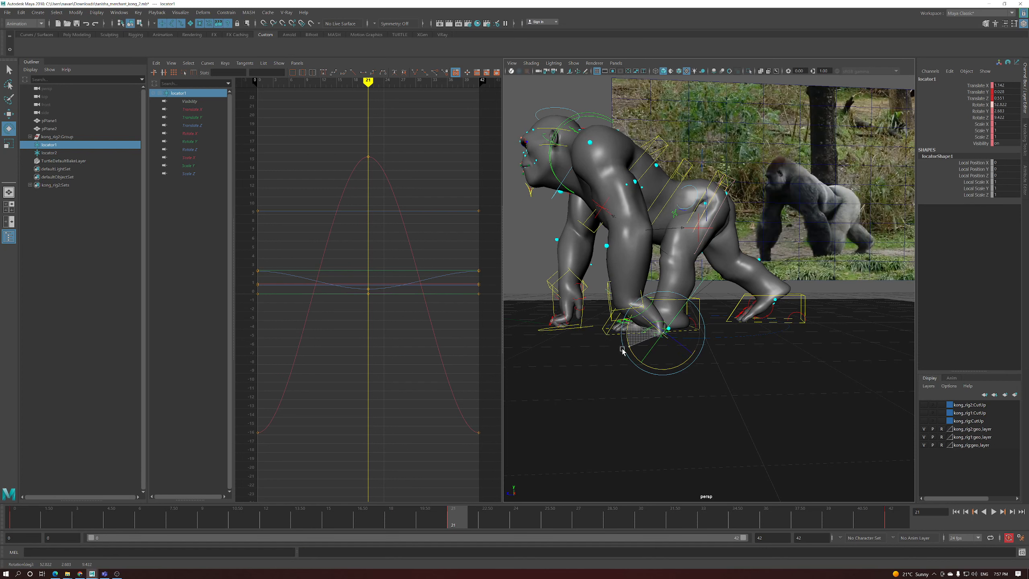
pyautogui.hotkey('ctrl', 'z')
pyautogui.hotkey('ctrl', 'z')
pyautogui.keyDown('alt'); pyautogui.moveTo(659, 336); pyautogui.dragTo(642, 227); pyautogui.keyUp('alt')
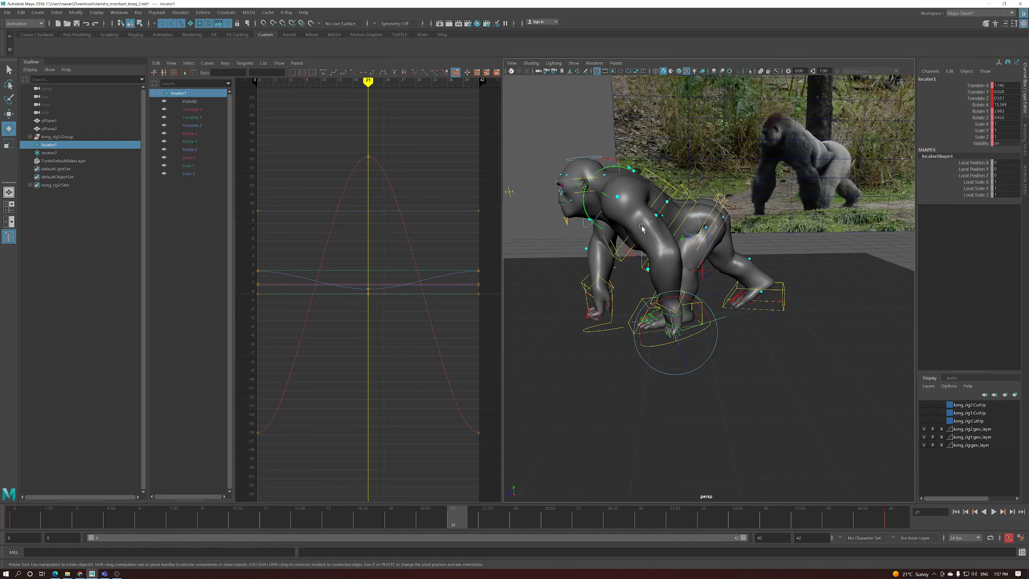
pyautogui.keyDown('alt'); pyautogui.moveTo(662, 264); pyautogui.dragTo(650, 220); pyautogui.keyUp('alt')
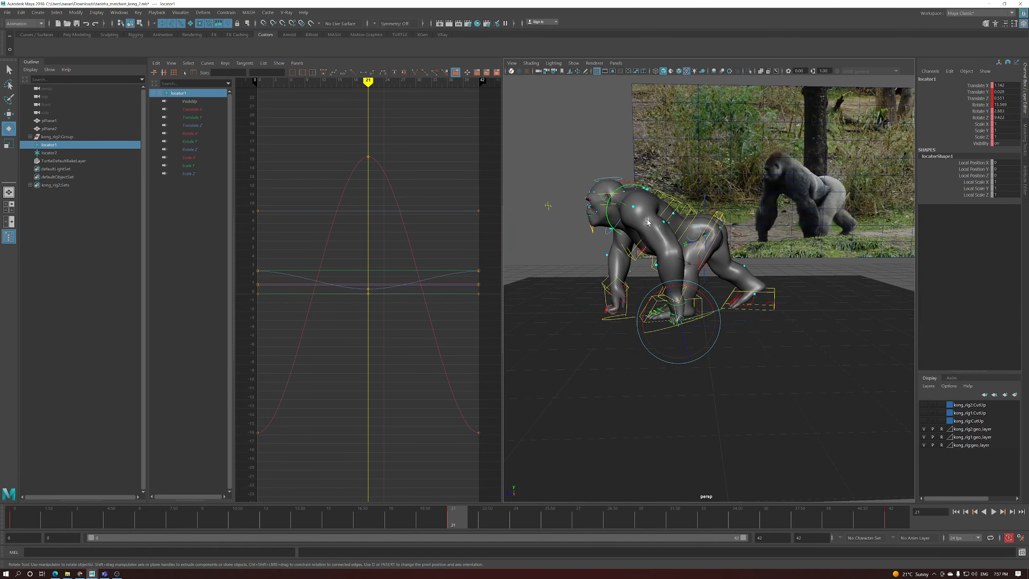
# Try to tilt the pelvis control FKPelvis_M around X at frame 21
pyautogui.moveTo(704, 278)
pyautogui.keyDown('alt'); pyautogui.mouseDown()
pyautogui.moveTo(704, 315)
pyautogui.moveTo(707, 277)
pyautogui.mouseUp(); pyautogui.keyUp('alt')
pyautogui.keyDown('alt'); pyautogui.moveTo(708, 276); pyautogui.dragTo(725, 207, button='right'); pyautogui.keyUp('alt')
pyautogui.keyDown('alt'); pyautogui.moveTo(721, 217); pyautogui.dragTo(747, 208); pyautogui.keyUp('alt')
pyautogui.click(708, 214)
pyautogui.hotkey('ctrl', 'z')
pyautogui.scroll(1, 713, 264)
pyautogui.click(739, 218)
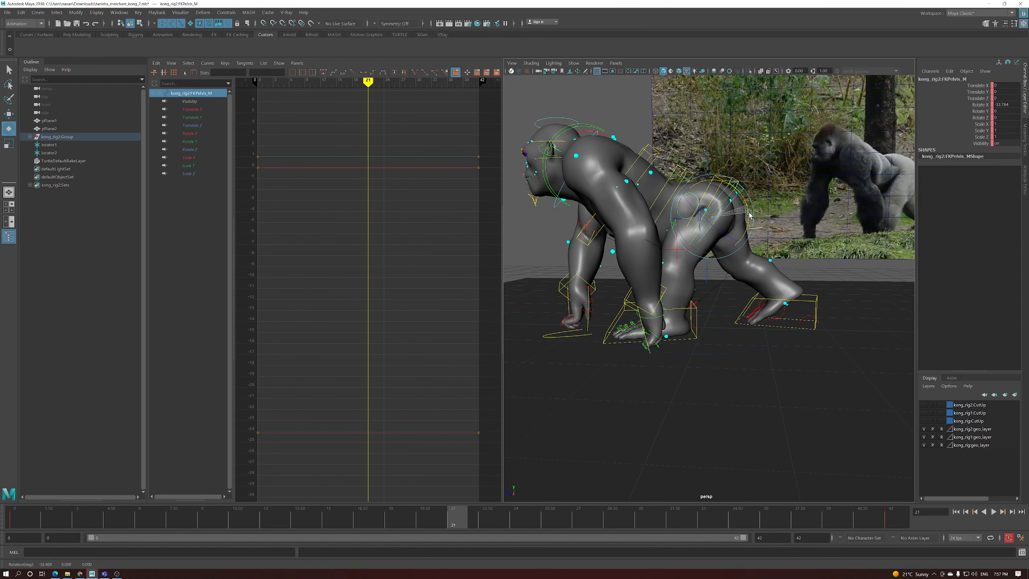
# Rotate the hip control IKSpine1_M at frame 21 to about -6 degrees around Y and 9.5 around Z
pyautogui.keyDown('alt'); pyautogui.moveTo(735, 239); pyautogui.dragTo(740, 190); pyautogui.keyUp('alt')
pyautogui.click(740, 186)
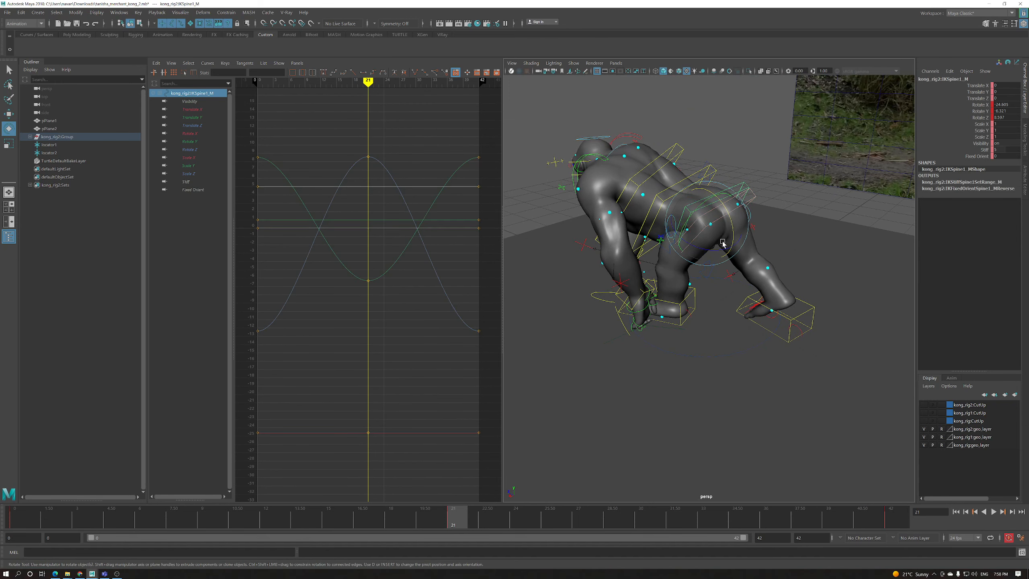
pyautogui.moveTo(725, 240); pyautogui.dragTo(651, 245)
pyautogui.keyDown('alt'); pyautogui.moveTo(651, 245); pyautogui.dragTo(622, 281, button='right'); pyautogui.keyUp('alt')
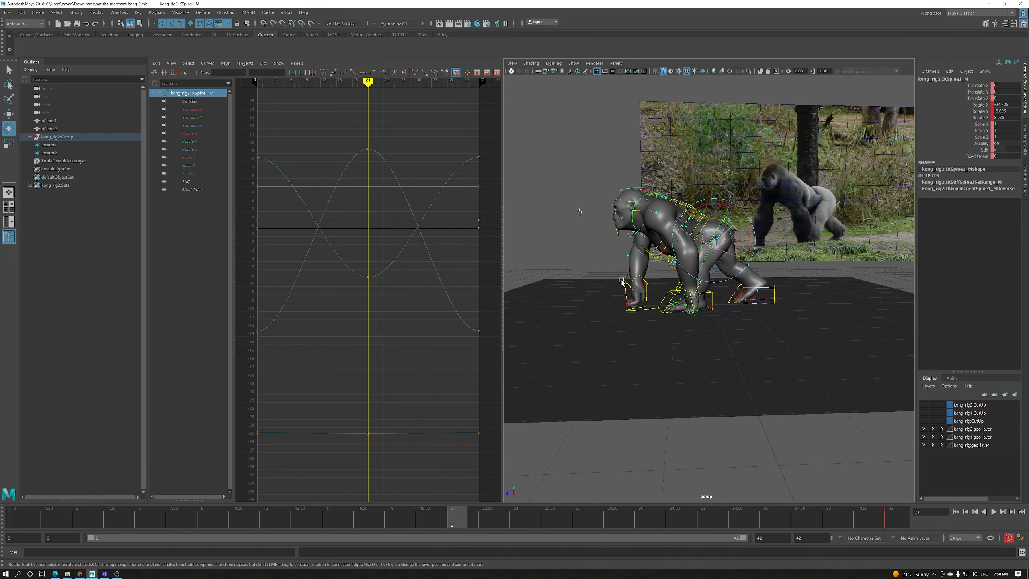
# Move the right hand's locator2 to about 2.52 in Translate Z and rotate it to about -11 degrees around X at frame 21
pyautogui.click(616, 304)
pyautogui.press('w')
pyautogui.keyDown('alt'); pyautogui.moveTo(616, 307); pyautogui.dragTo(616, 309); pyautogui.keyUp('alt')
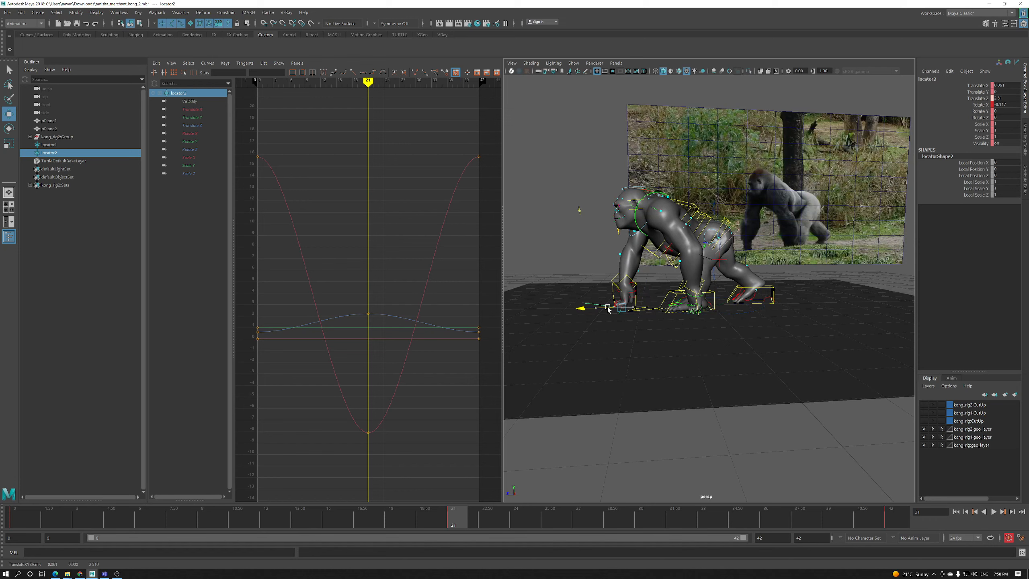
pyautogui.keyDown('alt'); pyautogui.moveTo(608, 309); pyautogui.dragTo(726, 289); pyautogui.keyUp('alt')
pyautogui.press('e')
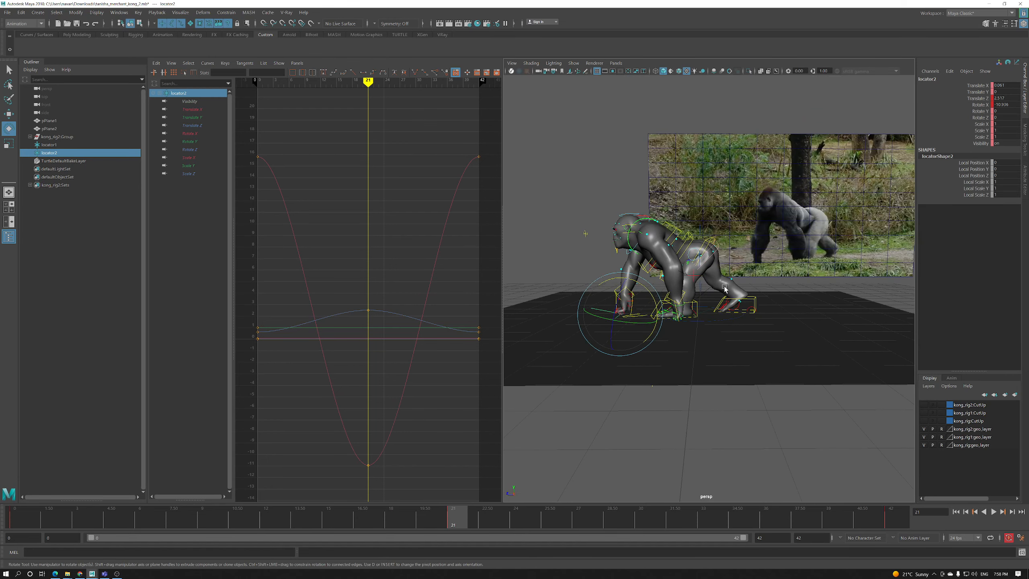
pyautogui.scroll(10, 726, 288)
pyautogui.scroll(-10, 679, 296)
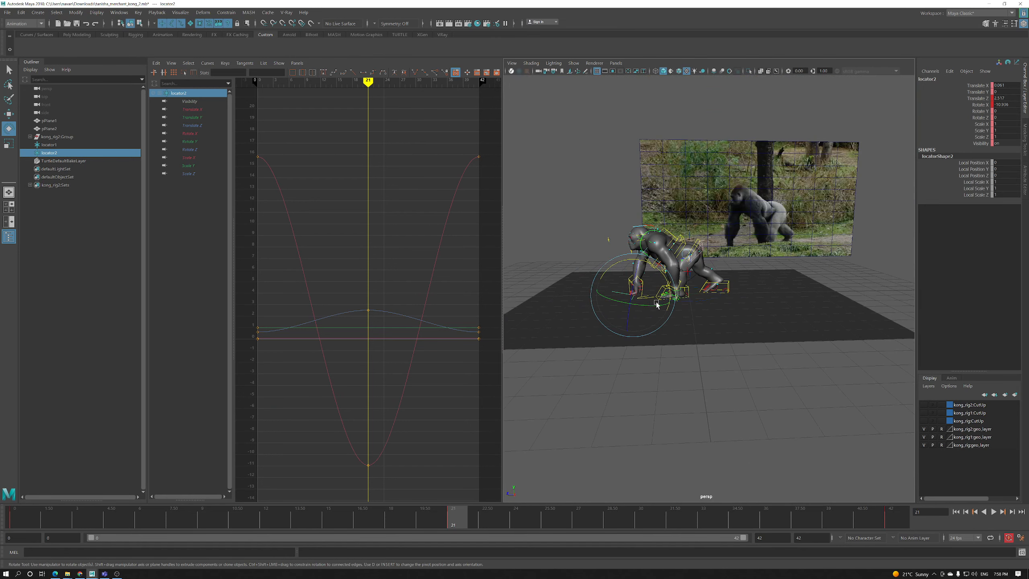
# Compare the chest and hip alignment at frames 0 and 21 from above
pyautogui.keyDown('alt'); pyautogui.moveTo(657, 304); pyautogui.dragTo(652, 325); pyautogui.keyUp('alt')
pyautogui.keyDown('alt'); pyautogui.moveTo(758, 331); pyautogui.dragTo(642, 238); pyautogui.keyUp('alt')
pyautogui.click(671, 241)
pyautogui.press('w')
pyautogui.hotkey('ctrl', 'z')
pyautogui.keyDown('alt'); pyautogui.moveTo(657, 243); pyautogui.dragTo(636, 295); pyautogui.keyUp('alt')
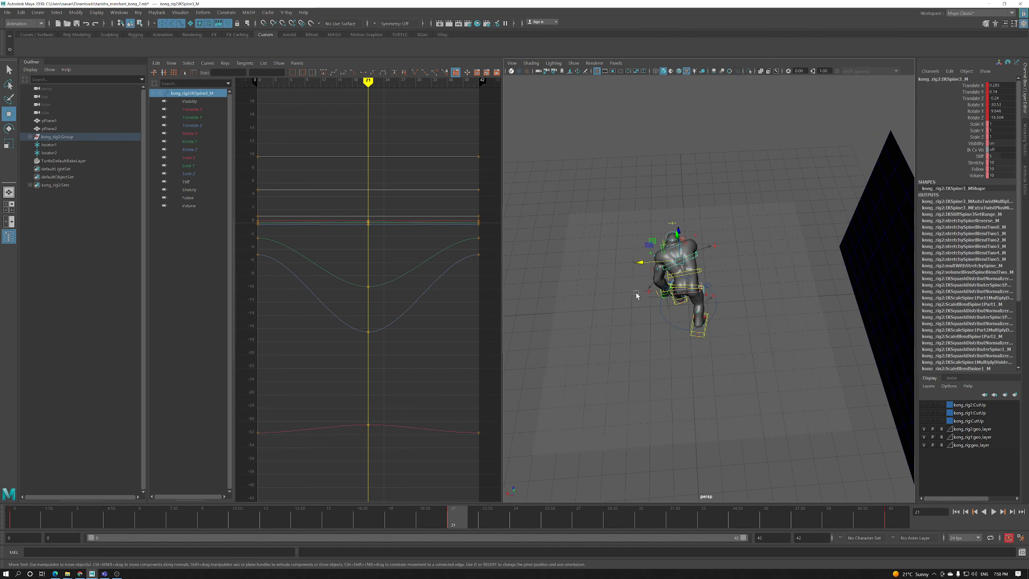
pyautogui.click(29, 516)
pyautogui.scroll(3, 723, 343)
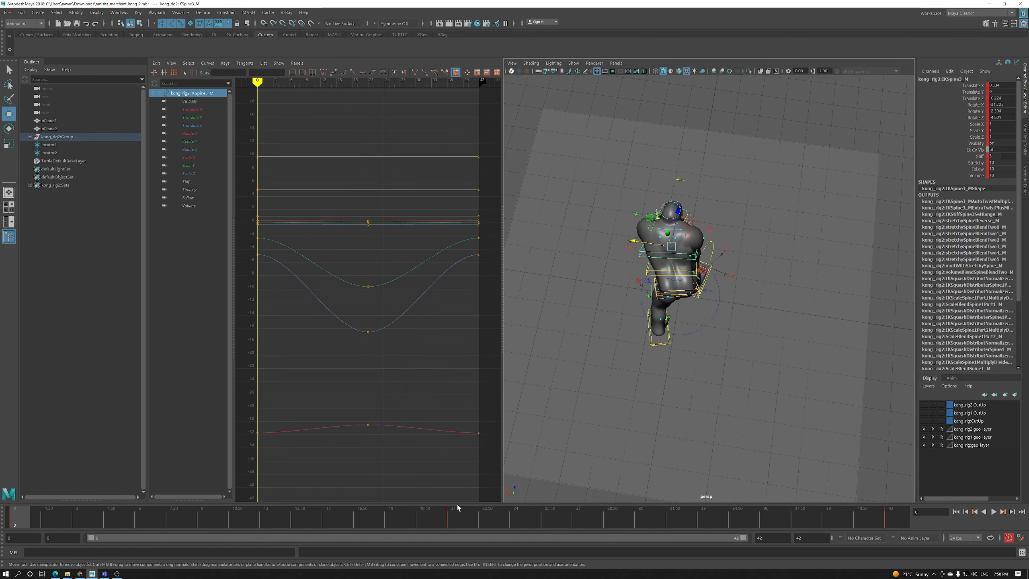
pyautogui.click(455, 517)
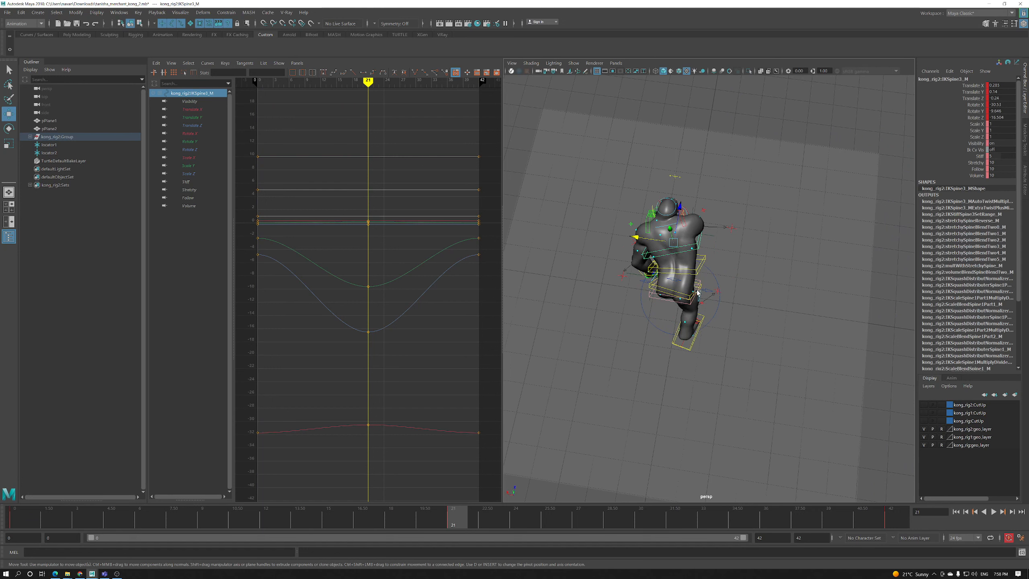
# Rotate the hip control IKSpine1_M at frame 21 to about -7 degrees around Y and 7 around Z
pyautogui.click(703, 298)
pyautogui.press('e')
pyautogui.moveTo(715, 289); pyautogui.dragTo(710, 285)
# Try to shift the chest control IKSpine3_M sideways along X at frame 21
pyautogui.press('w')
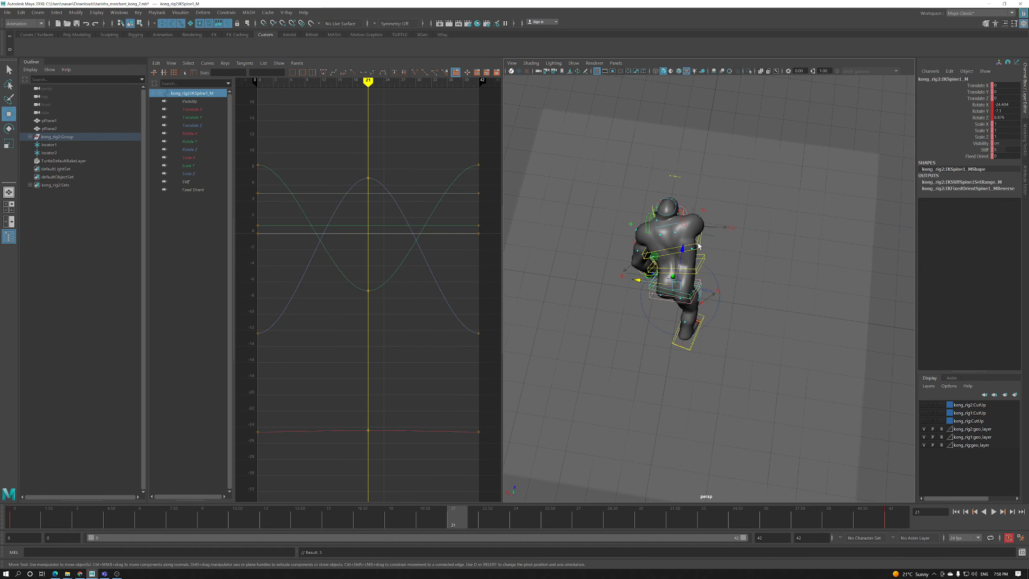
pyautogui.click(698, 251)
pyautogui.keyDown('alt'); pyautogui.moveTo(679, 245); pyautogui.dragTo(686, 251, button='middle'); pyautogui.keyUp('alt')
pyautogui.keyDown('alt'); pyautogui.moveTo(686, 251); pyautogui.dragTo(691, 251, button='right'); pyautogui.keyUp('alt')
pyautogui.moveTo(650, 244); pyautogui.dragTo(634, 245)
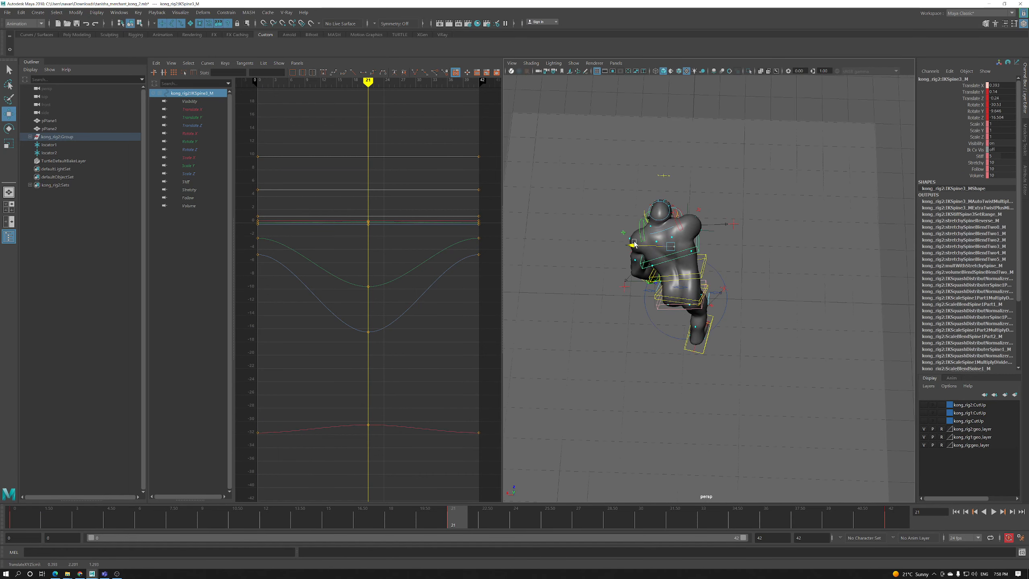
pyautogui.hotkey('ctrl', 'z')
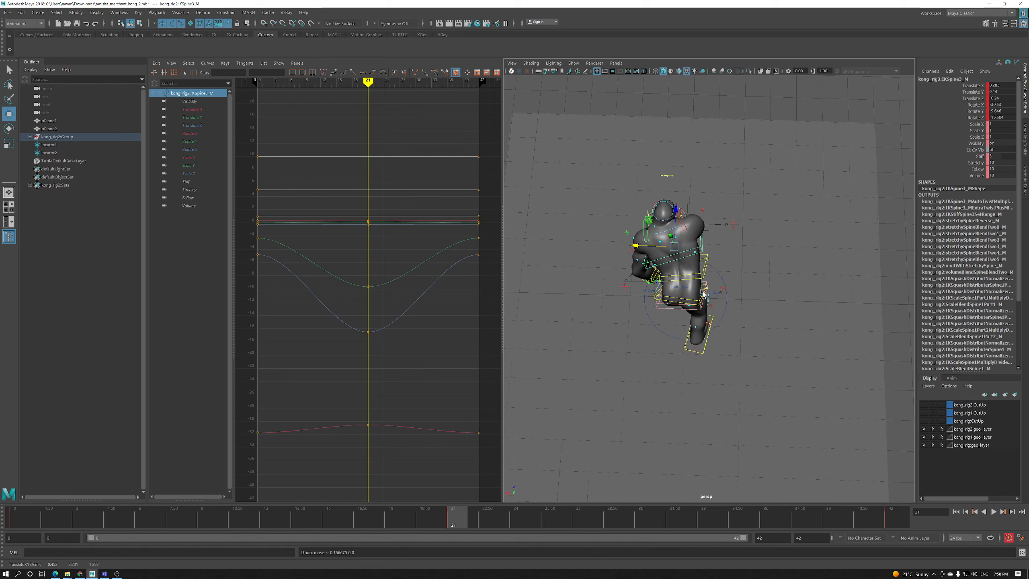
# Rotate the chest control IKSpine3_M at frame 21 to about -7 degrees around Y and -12 around Z
pyautogui.press('e')
pyautogui.click(712, 308)
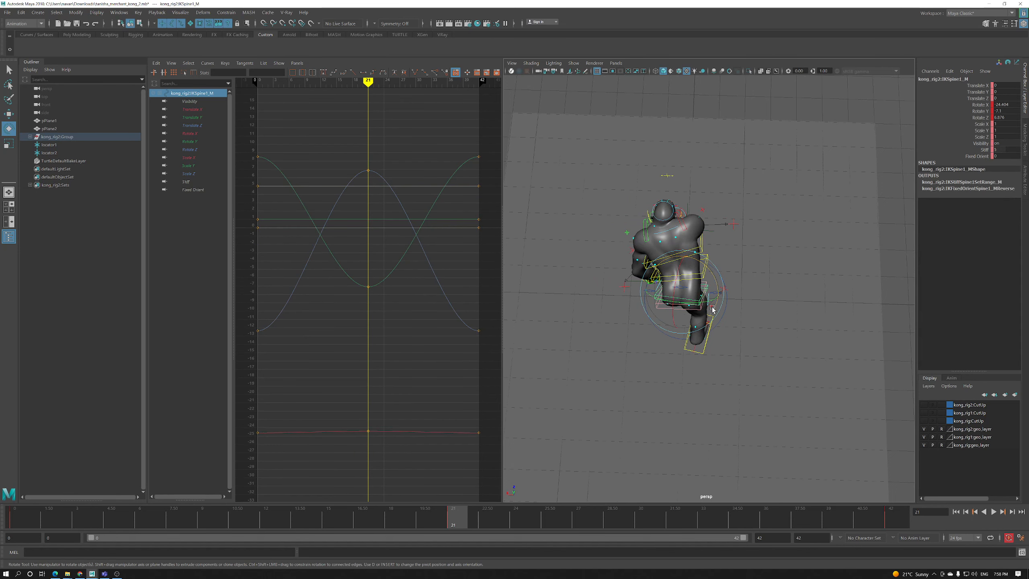
pyautogui.keyDown('alt'); pyautogui.moveTo(714, 319); pyautogui.dragTo(713, 280); pyautogui.keyUp('alt')
pyautogui.press('w')
pyautogui.click(709, 247)
pyautogui.press('e')
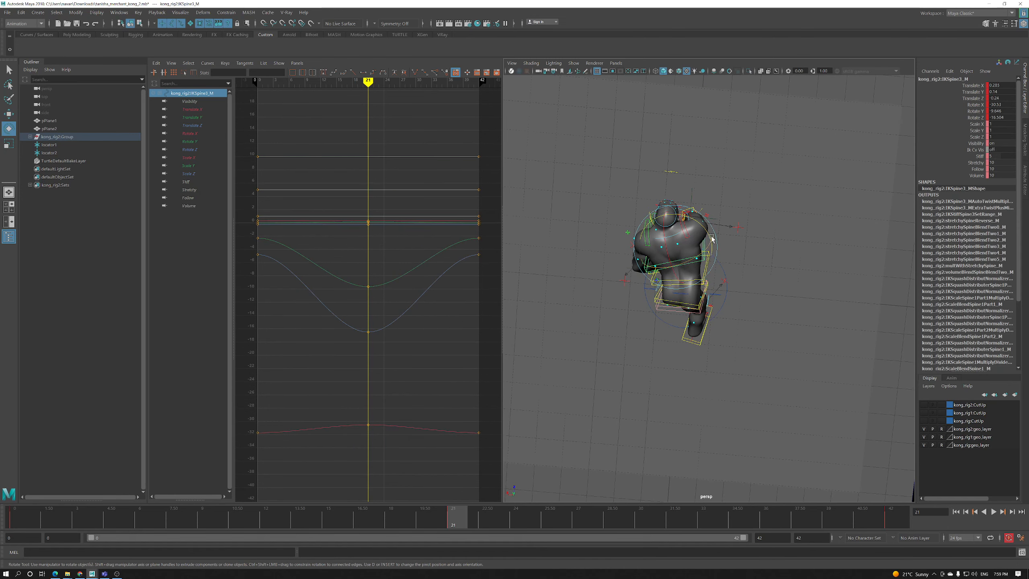
pyautogui.moveTo(710, 244); pyautogui.dragTo(639, 345)
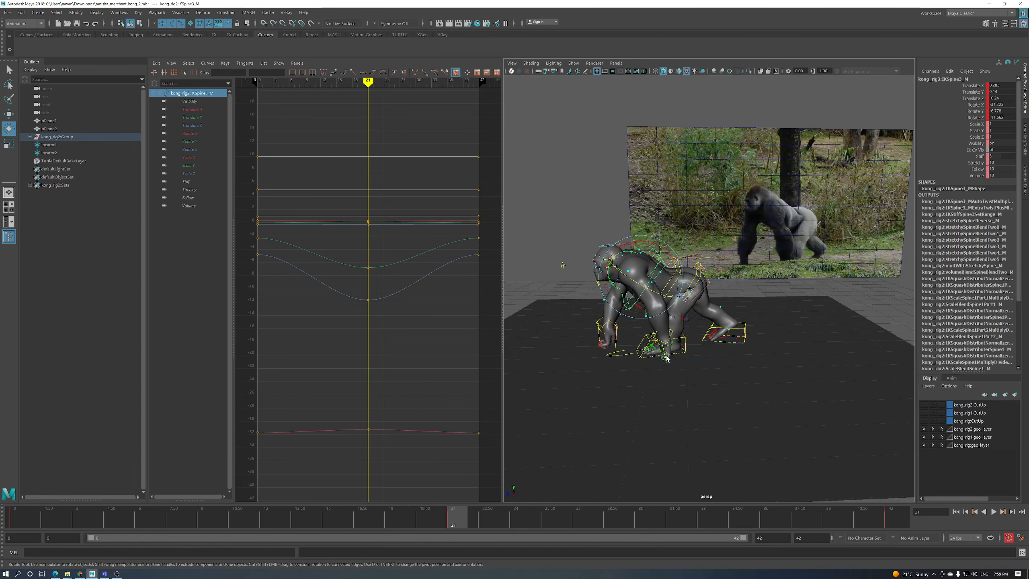
pyautogui.keyDown('alt'); pyautogui.moveTo(683, 311); pyautogui.dragTo(727, 338); pyautogui.keyUp('alt')
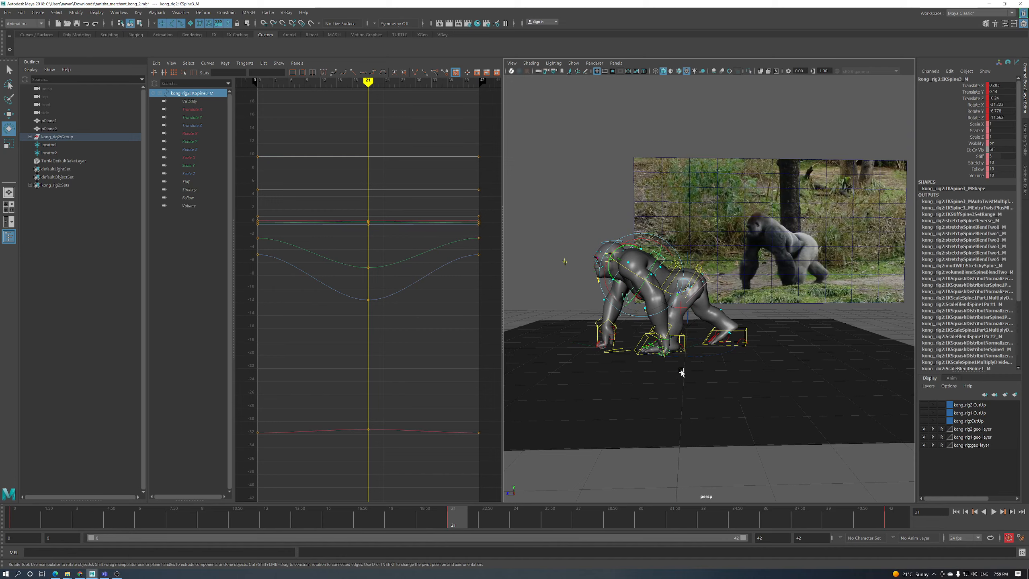
pyautogui.keyDown('alt'); pyautogui.moveTo(680, 368); pyautogui.dragTo(756, 356); pyautogui.keyUp('alt')
pyautogui.keyDown('alt'); pyautogui.moveTo(762, 287); pyautogui.dragTo(747, 306); pyautogui.keyUp('alt')
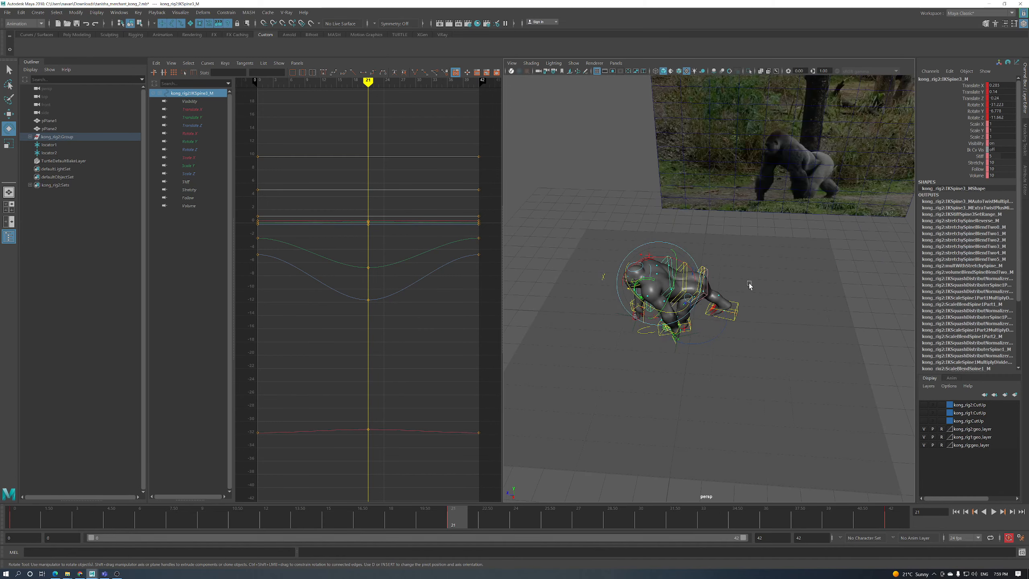
# Compare the gorilla's contact poses at frames 0 and 21 with the reference footage, with hand locator locator2 selected
pyautogui.moveTo(758, 235); pyautogui.dragTo(703, 333)
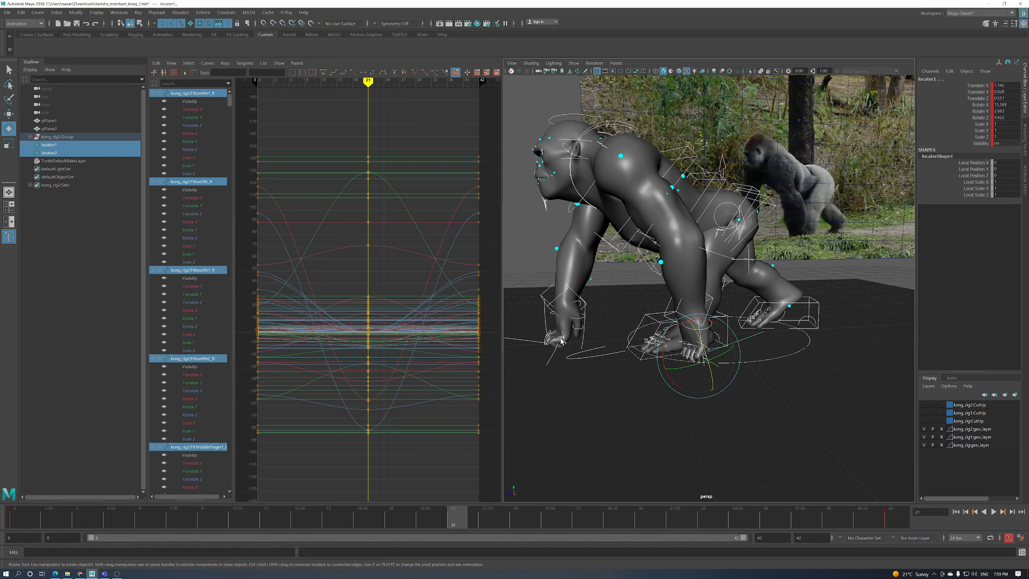
pyautogui.scroll(-5, 560, 342)
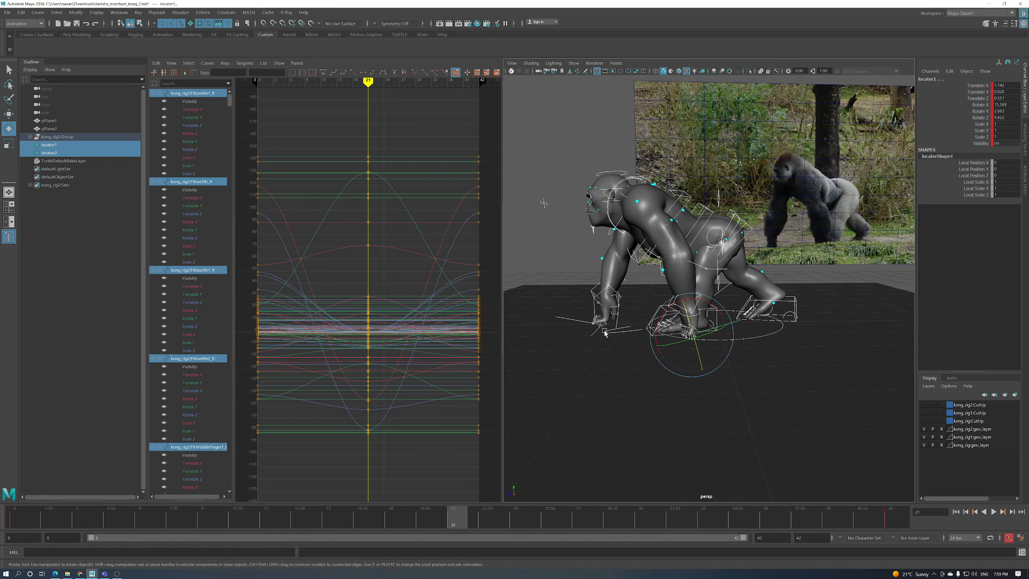
pyautogui.click(595, 327)
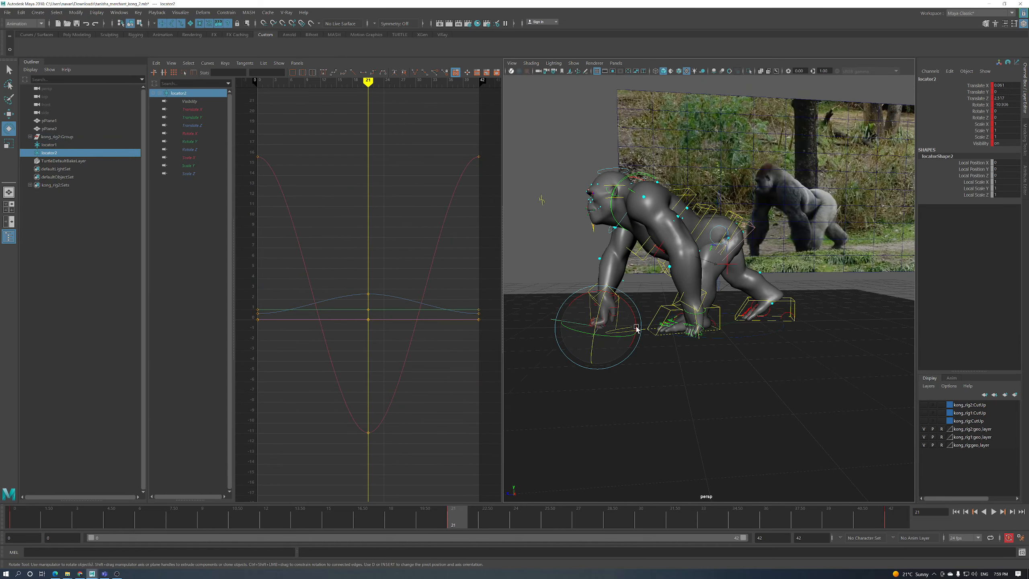
pyautogui.keyDown('alt'); pyautogui.moveTo(741, 329); pyautogui.dragTo(681, 327); pyautogui.keyUp('alt')
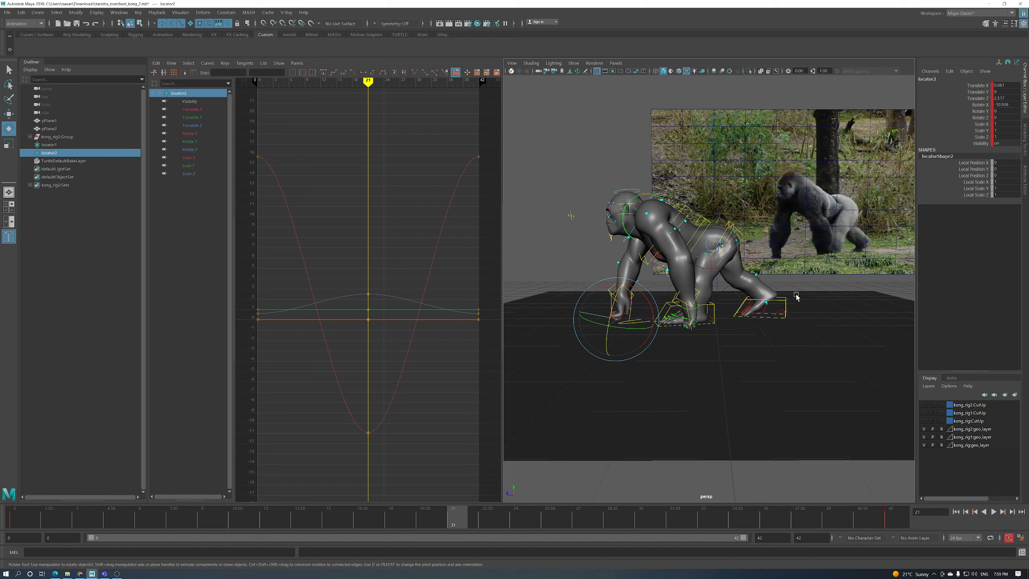
pyautogui.keyDown('alt'); pyautogui.moveTo(680, 368); pyautogui.dragTo(558, 395); pyautogui.keyUp('alt')
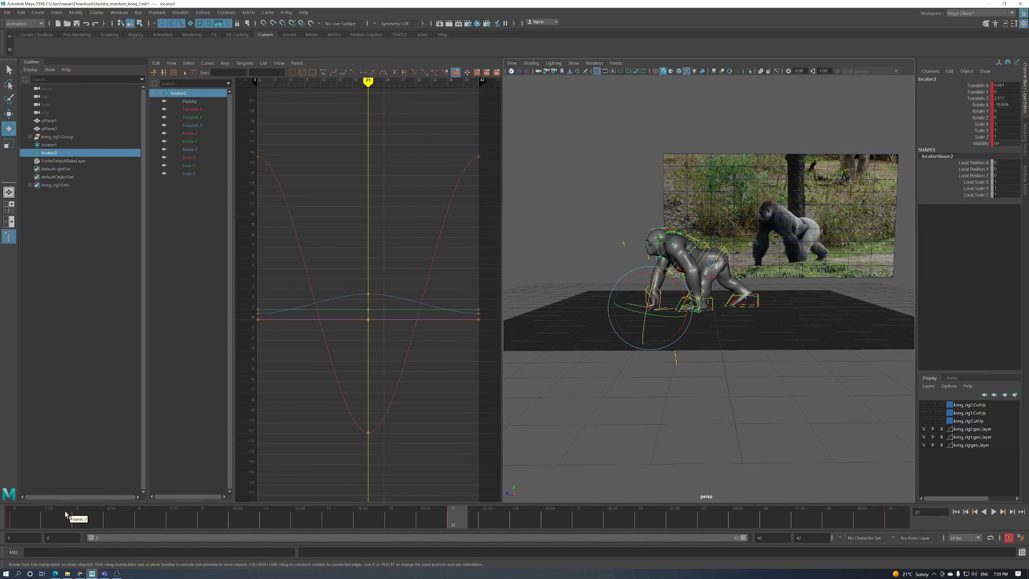
pyautogui.click(20, 520)
pyautogui.keyDown('alt'); pyautogui.moveTo(591, 349); pyautogui.dragTo(639, 304); pyautogui.keyUp('alt')
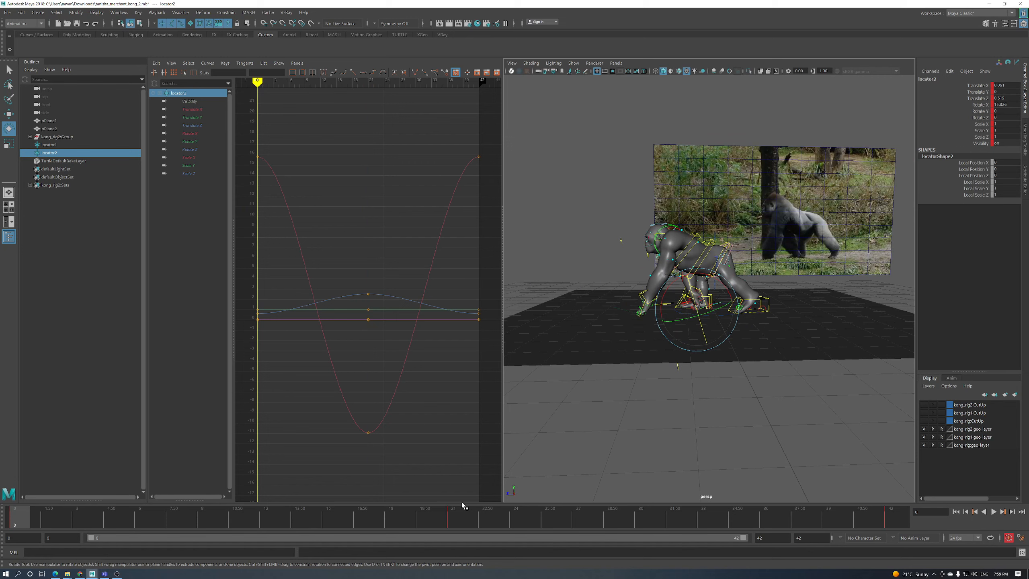
pyautogui.click(455, 514)
pyautogui.keyDown('alt'); pyautogui.moveTo(701, 308); pyautogui.dragTo(698, 409); pyautogui.keyUp('alt')
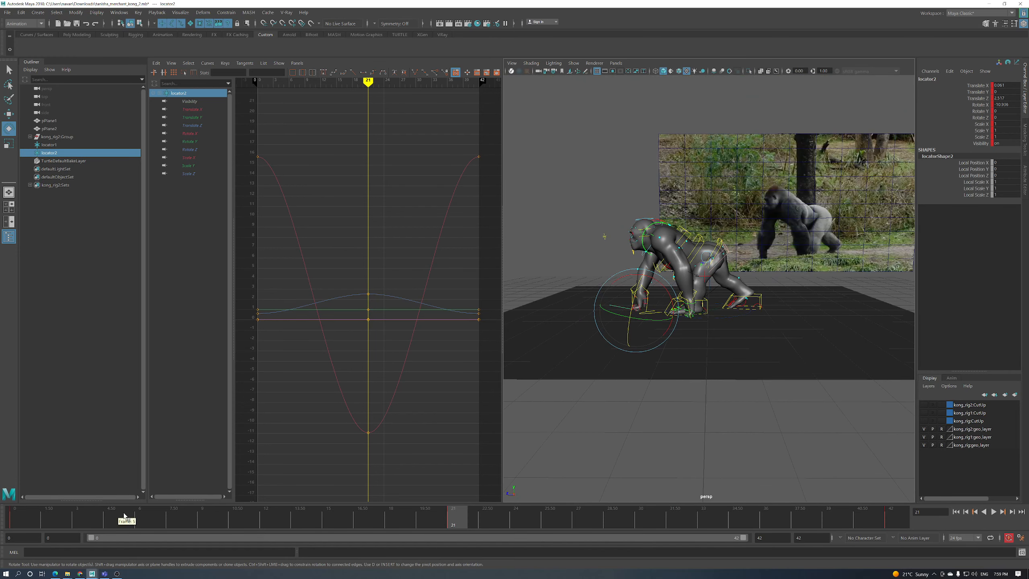
pyautogui.moveTo(124, 516); pyautogui.dragTo(24, 519)
# Play back the walk cycle to review its motion and return the timeline to frame 0
pyautogui.hotkey('alt', 'v')
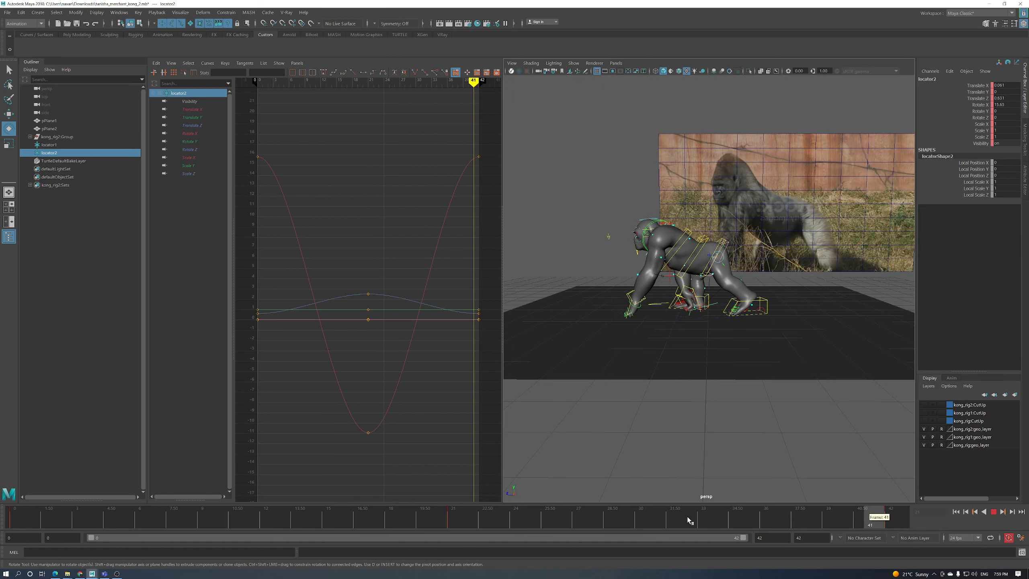
pyautogui.press('Escape')
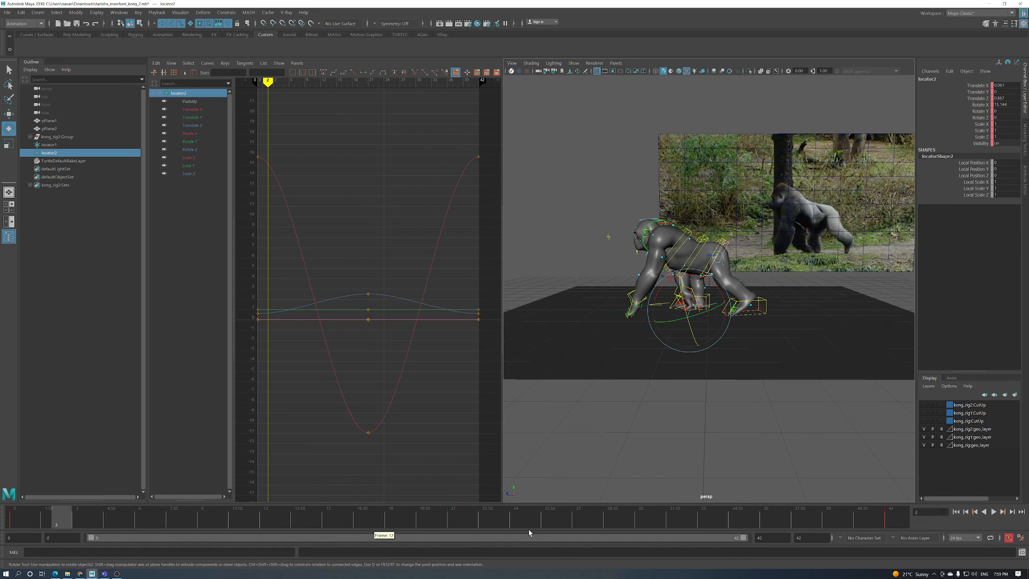
pyautogui.click(995, 513)
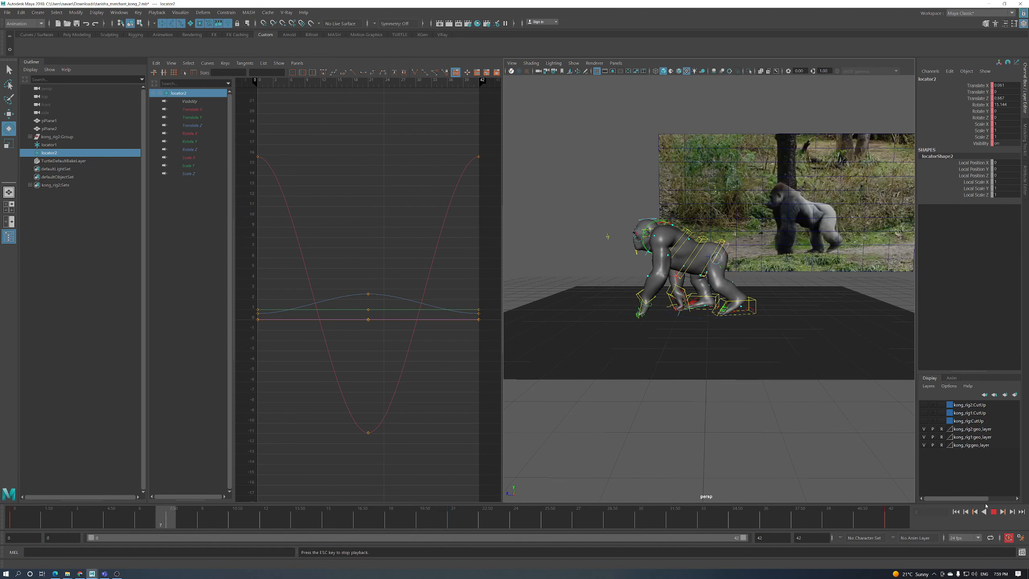
pyautogui.click(993, 513)
pyautogui.moveTo(27, 524)
pyautogui.mouseDown()
pyautogui.moveTo(286, 525)
pyautogui.moveTo(14, 527)
pyautogui.mouseUp()
# Select the chest control IKSpine3_M and examine the in-between poses from frame 0 to frame 14 against the footage
pyautogui.keyDown('alt'); pyautogui.moveTo(574, 391); pyautogui.dragTo(701, 283); pyautogui.keyUp('alt')
pyautogui.click(681, 240)
pyautogui.click(683, 240)
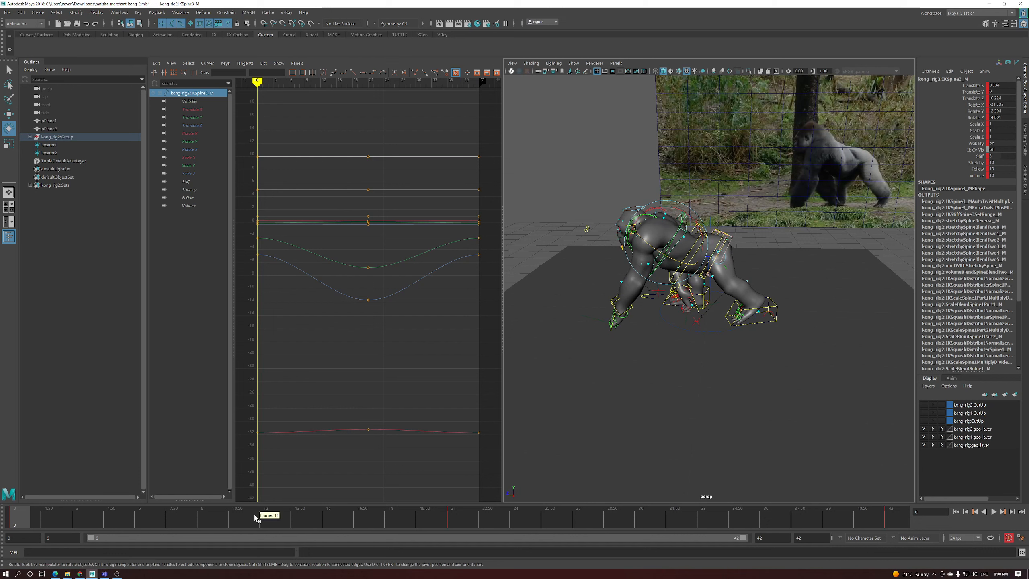
pyautogui.click(246, 525)
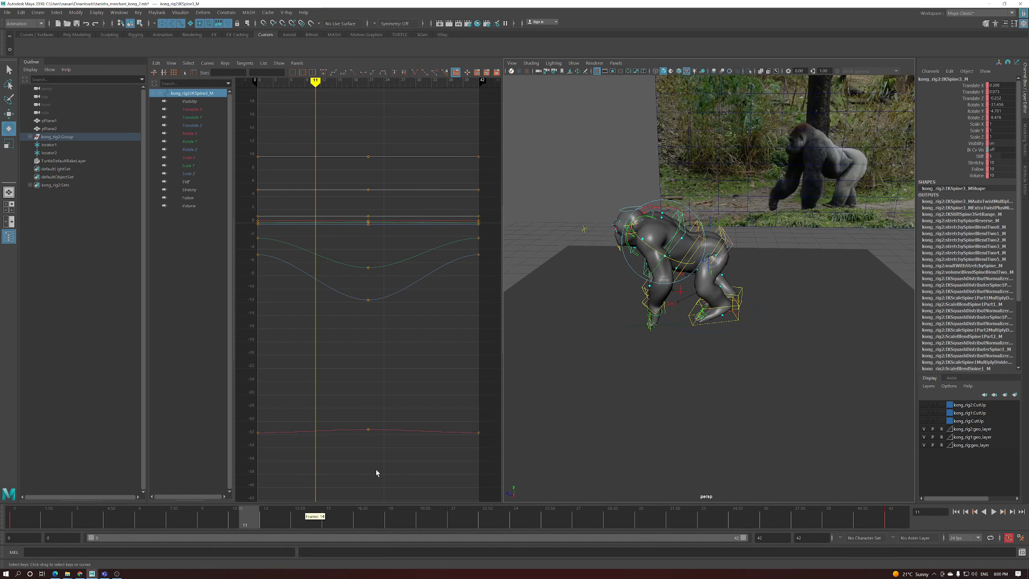
pyautogui.keyDown('alt'); pyautogui.moveTo(650, 409); pyautogui.dragTo(637, 402); pyautogui.keyUp('alt')
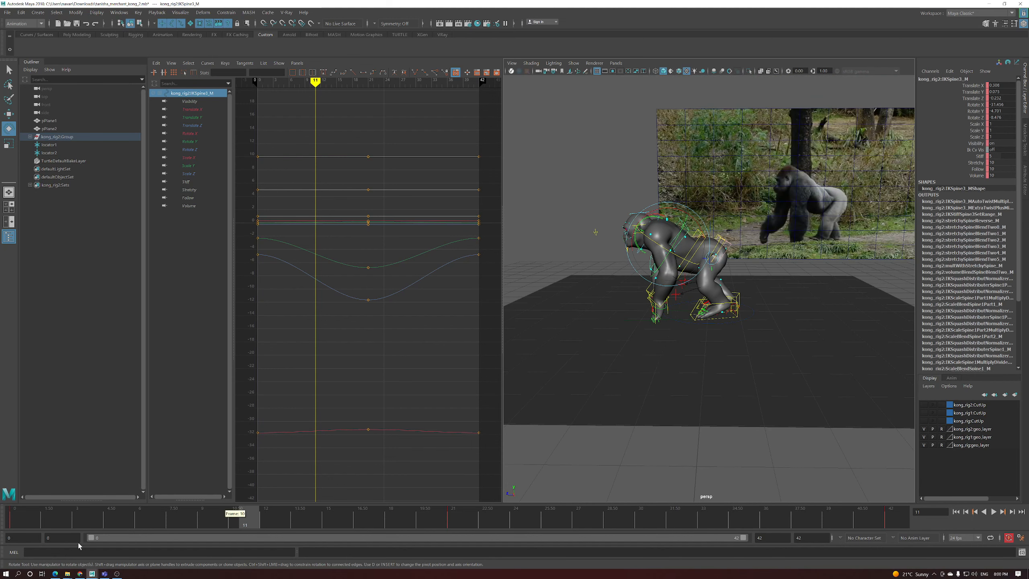
pyautogui.moveTo(36, 523); pyautogui.dragTo(302, 528)
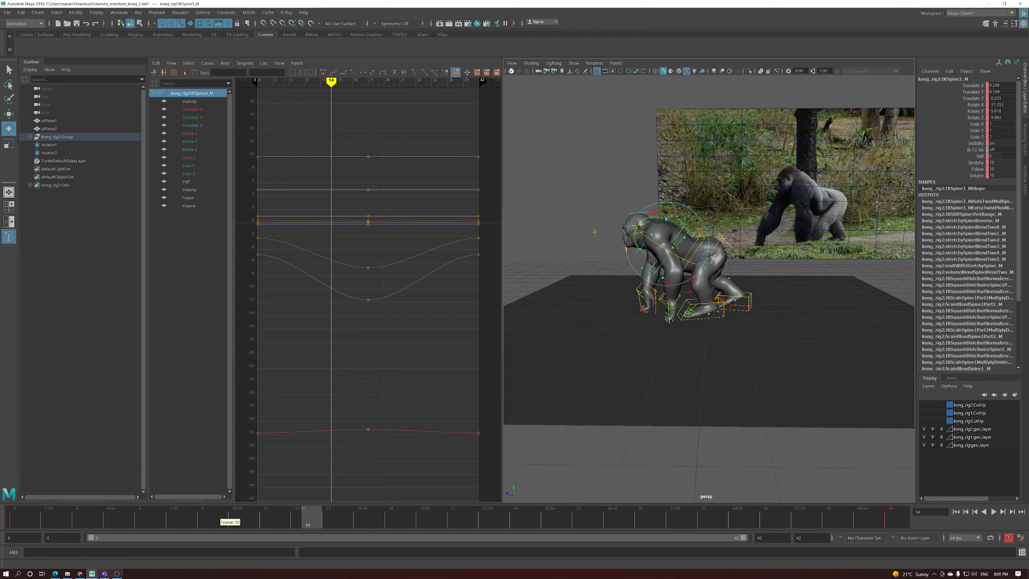
pyautogui.moveTo(92, 574)
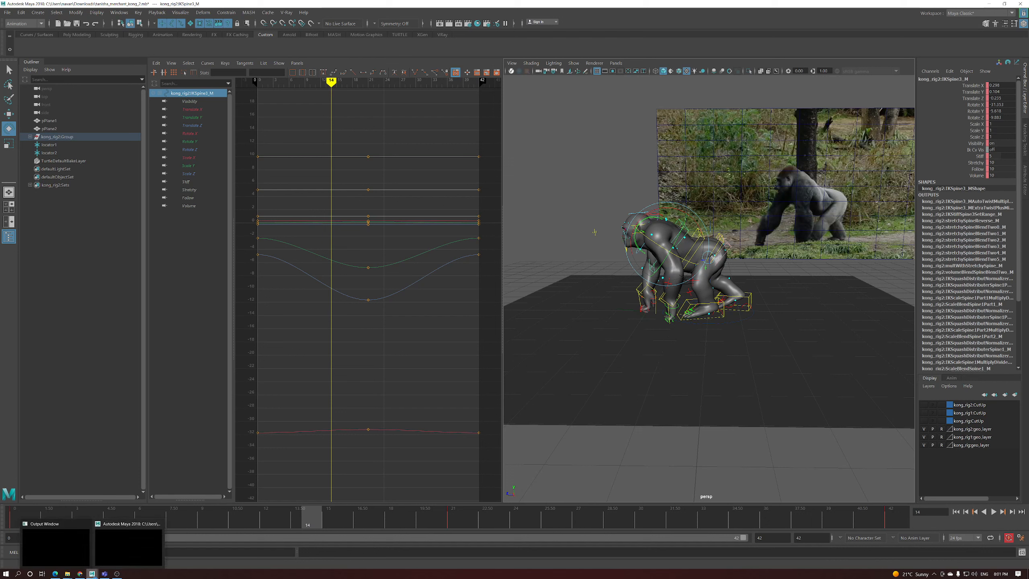
pyautogui.click(117, 573)
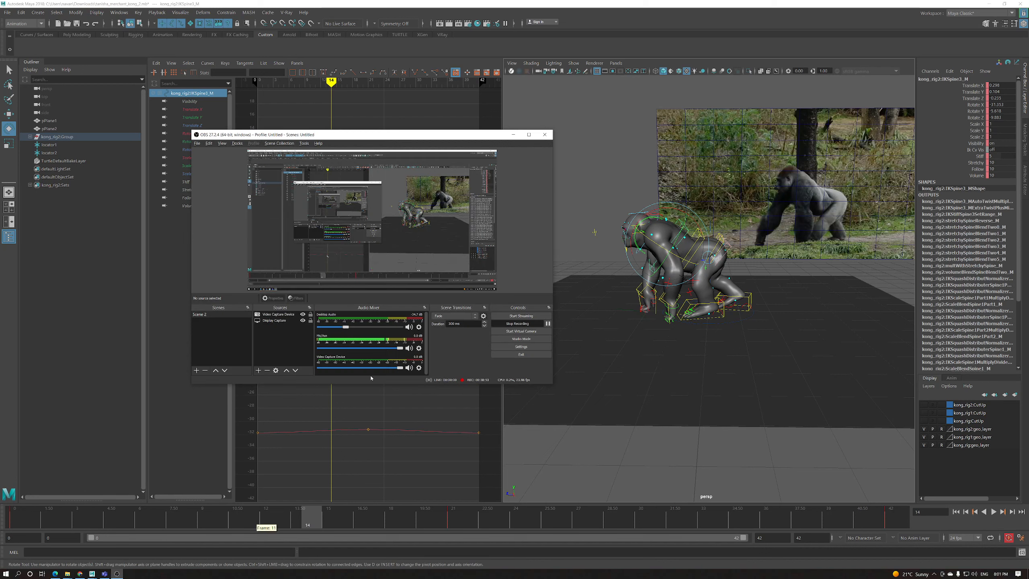
pyautogui.click(548, 324)
pyautogui.click(548, 324)
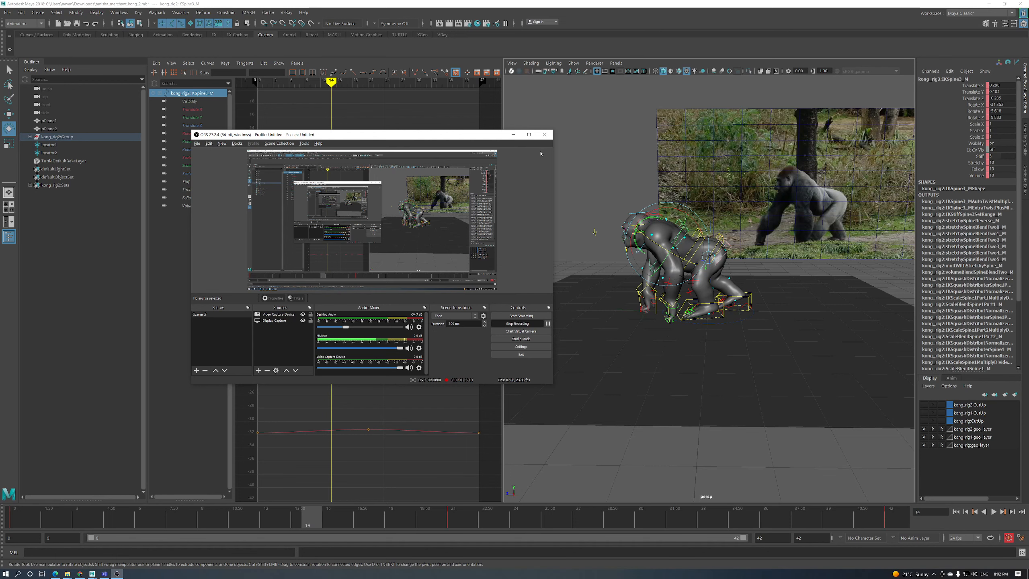
pyautogui.click(514, 135)
# Step through the cycle to compare the rig with the reference gorilla at frames 14, 15 and 36
pyautogui.moveTo(674, 357)
pyautogui.keyDown('alt'); pyautogui.mouseDown(button='right')
pyautogui.moveTo(712, 361)
pyautogui.moveTo(682, 363)
pyautogui.mouseUp(button='right'); pyautogui.keyUp('alt')
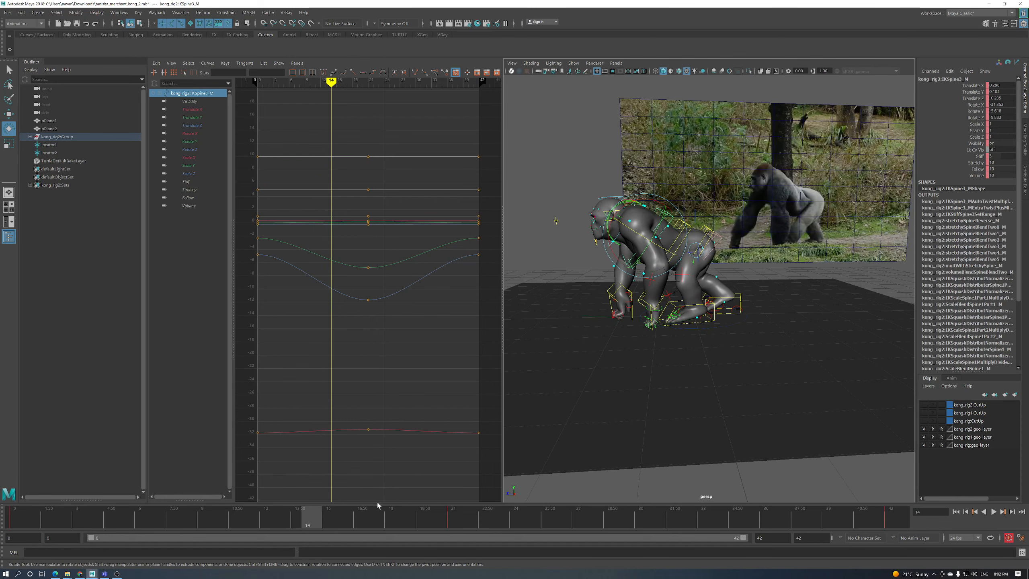
pyautogui.hotkey('alt', 'v')
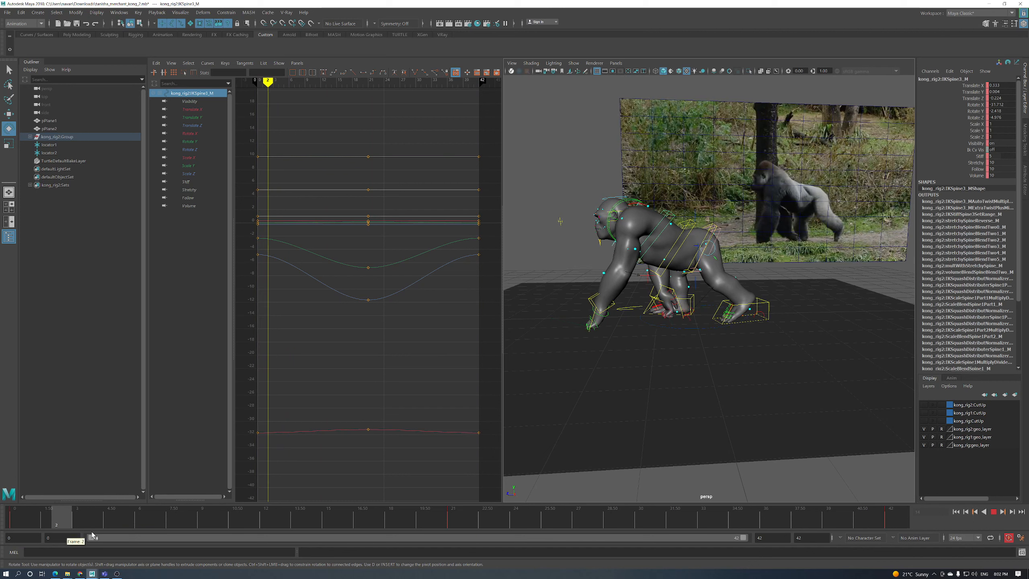
pyautogui.moveTo(215, 525); pyautogui.dragTo(310, 521)
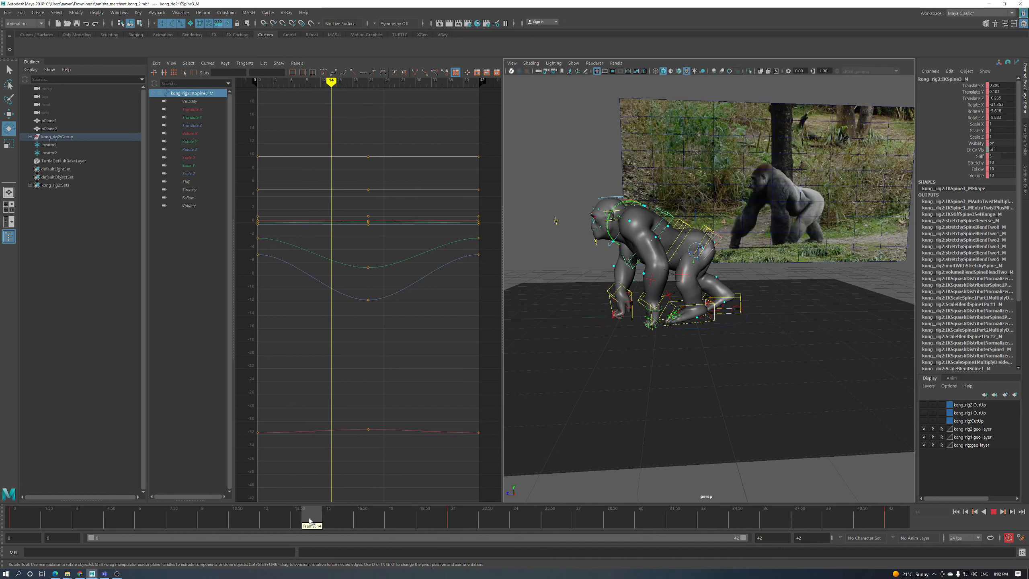
pyautogui.moveTo(326, 524)
pyautogui.mouseDown()
pyautogui.moveTo(307, 527)
pyautogui.moveTo(329, 527)
pyautogui.mouseUp()
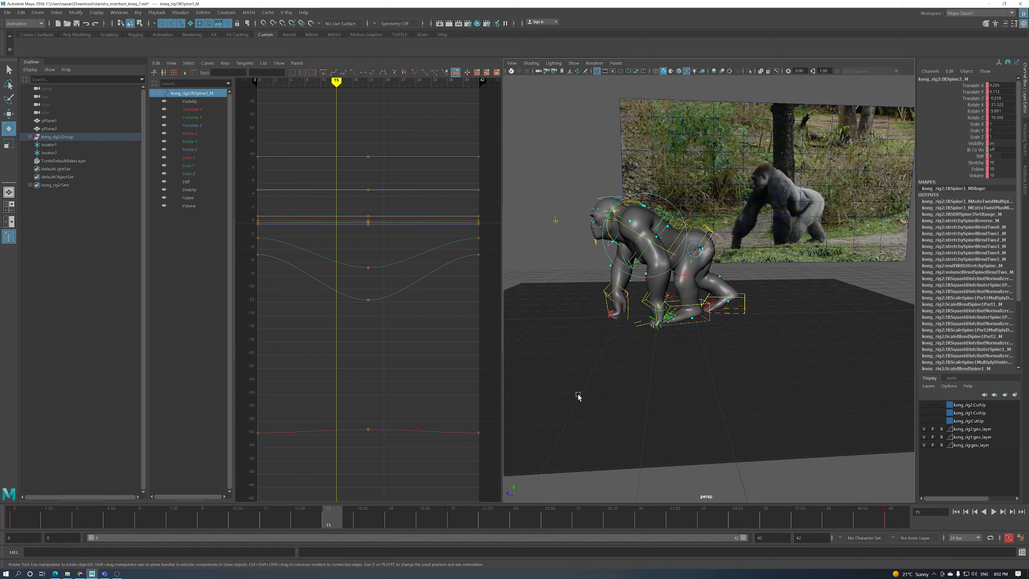
pyautogui.moveTo(714, 518); pyautogui.dragTo(769, 516)
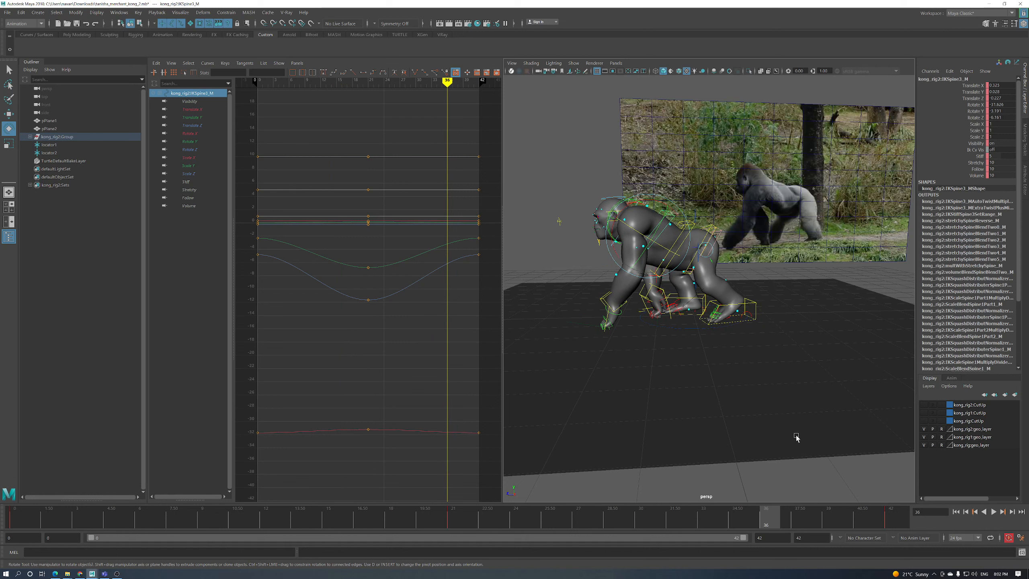
pyautogui.hotkey('alt', 'v')
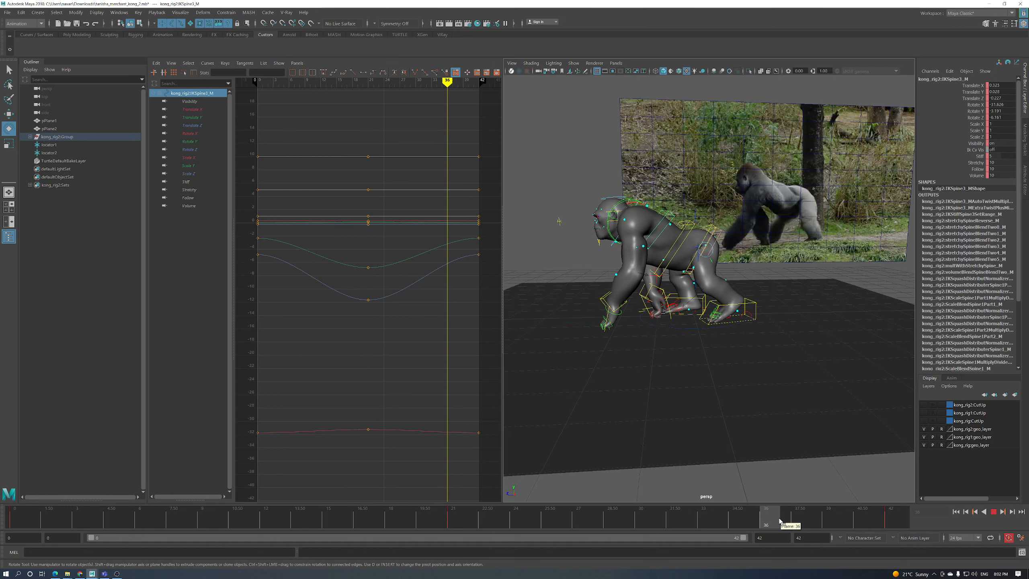
# Examine the passing of the limbs around frames 7 and 8 against the reference footage, stopping at frame 7
pyautogui.moveTo(780, 523); pyautogui.dragTo(185, 540)
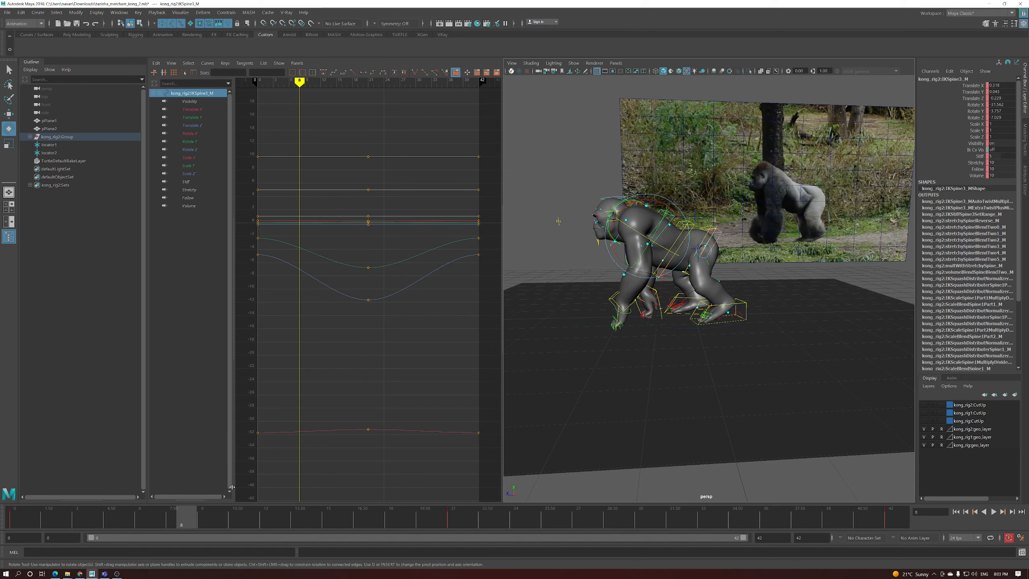
pyautogui.moveTo(178, 519)
pyautogui.mouseDown()
pyautogui.moveTo(109, 528)
pyautogui.moveTo(181, 526)
pyautogui.mouseUp()
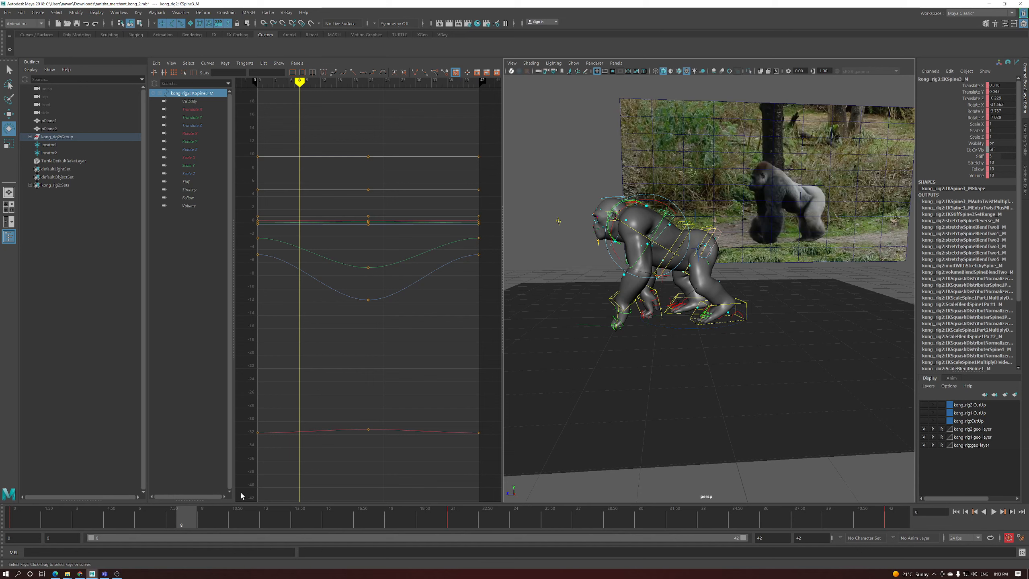
pyautogui.hotkey('alt', 'v')
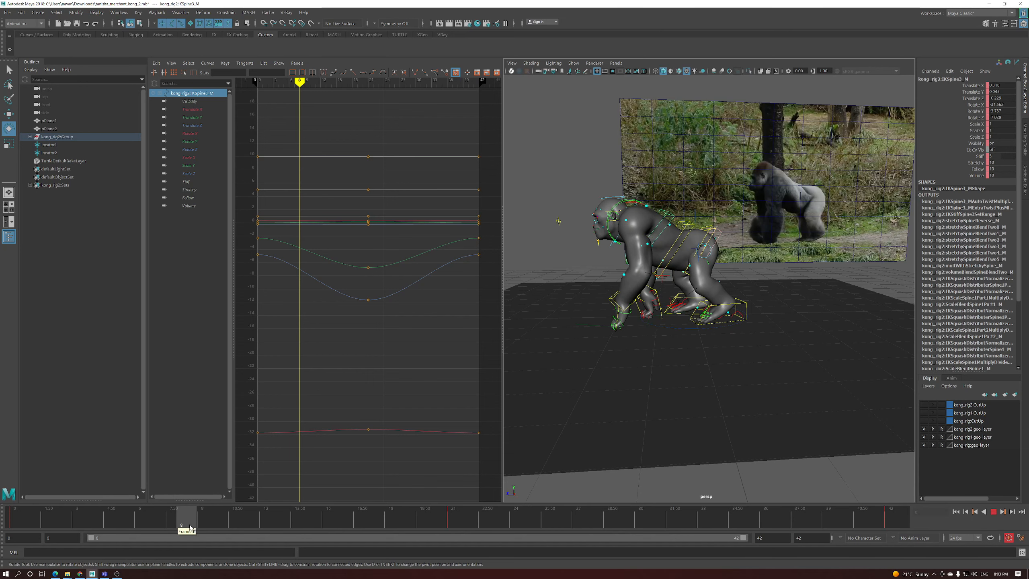
pyautogui.hotkey('alt', 'v')
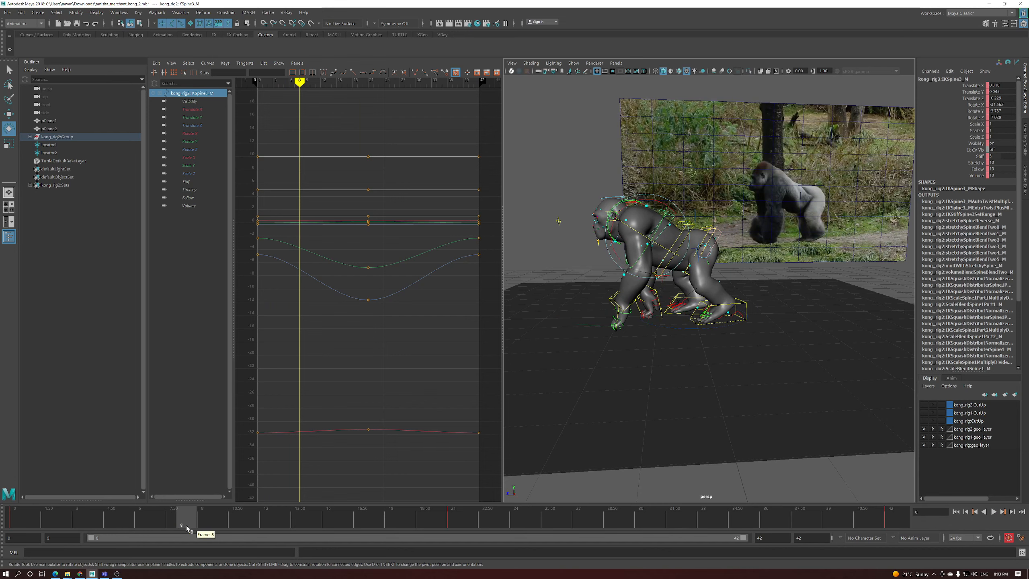
pyautogui.click(350, 516)
pyautogui.moveTo(349, 516)
pyautogui.mouseDown()
pyautogui.moveTo(811, 517)
pyautogui.moveTo(124, 524)
pyautogui.moveTo(172, 519)
pyautogui.moveTo(126, 528)
pyautogui.moveTo(161, 523)
pyautogui.mouseUp()
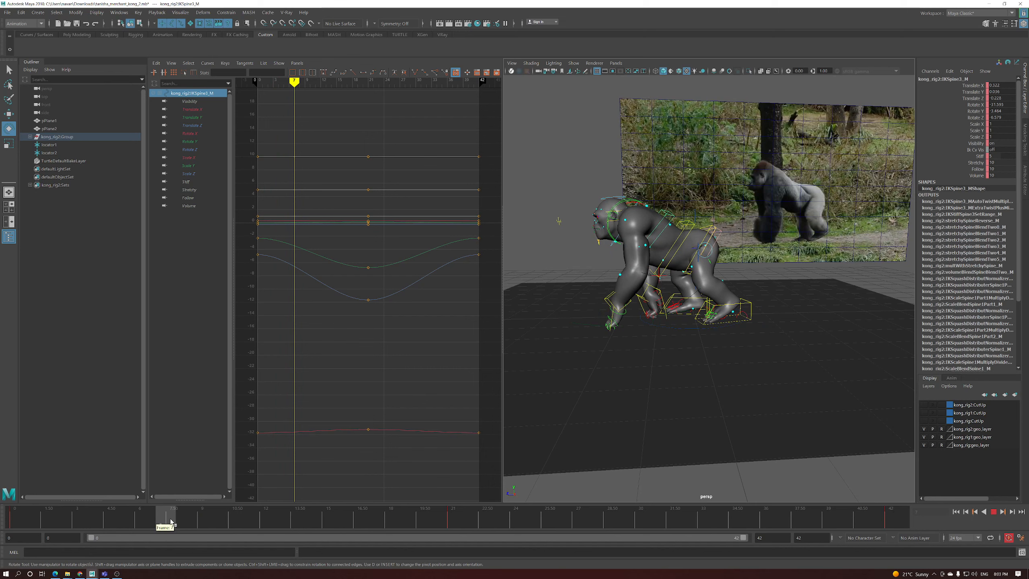
pyautogui.moveTo(170, 523)
pyautogui.mouseDown()
pyautogui.moveTo(40, 523)
pyautogui.moveTo(308, 514)
pyautogui.moveTo(162, 523)
pyautogui.mouseUp()
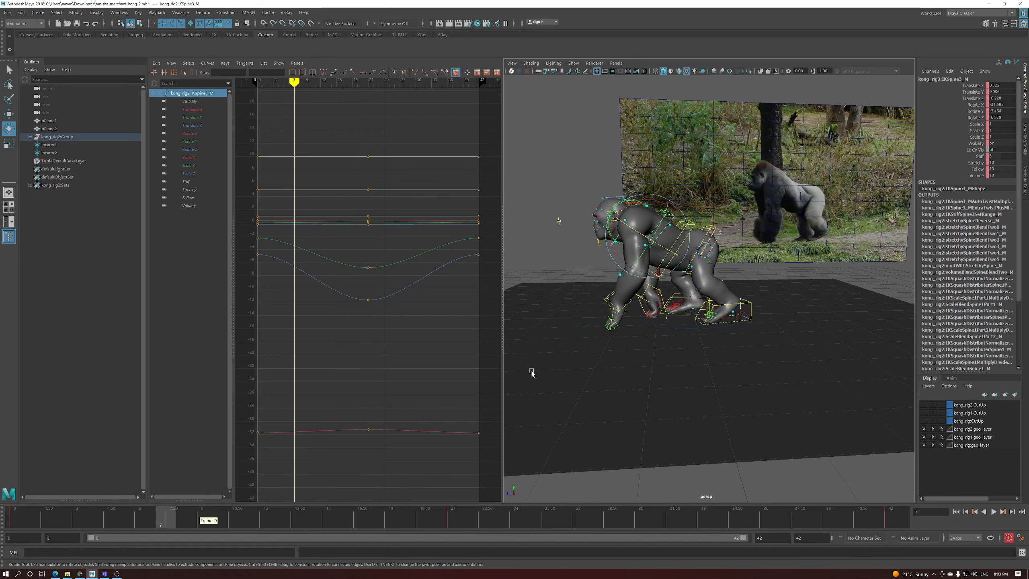
# Select the left arm control IKArm_L and compare the walk's hand positions with the footage, returning to frame 7
pyautogui.scroll(5, 634, 297)
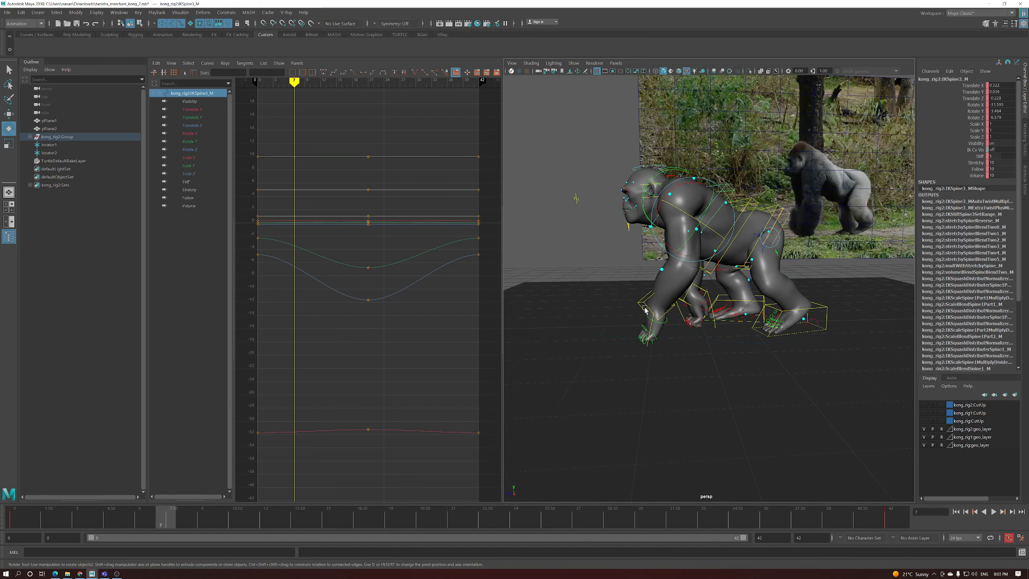
pyautogui.press('w')
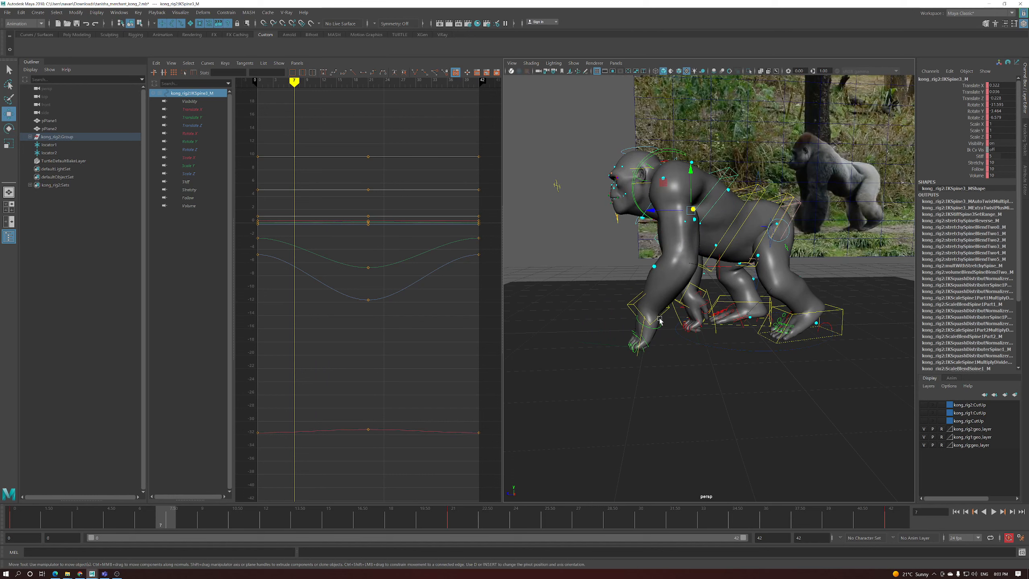
pyautogui.click(633, 305)
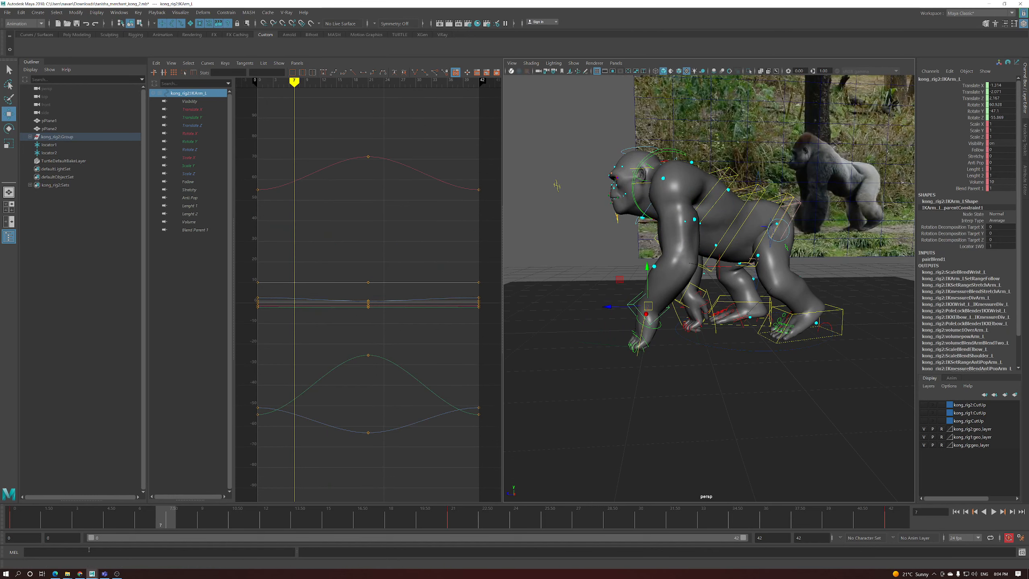
pyautogui.hotkey('alt', 'v')
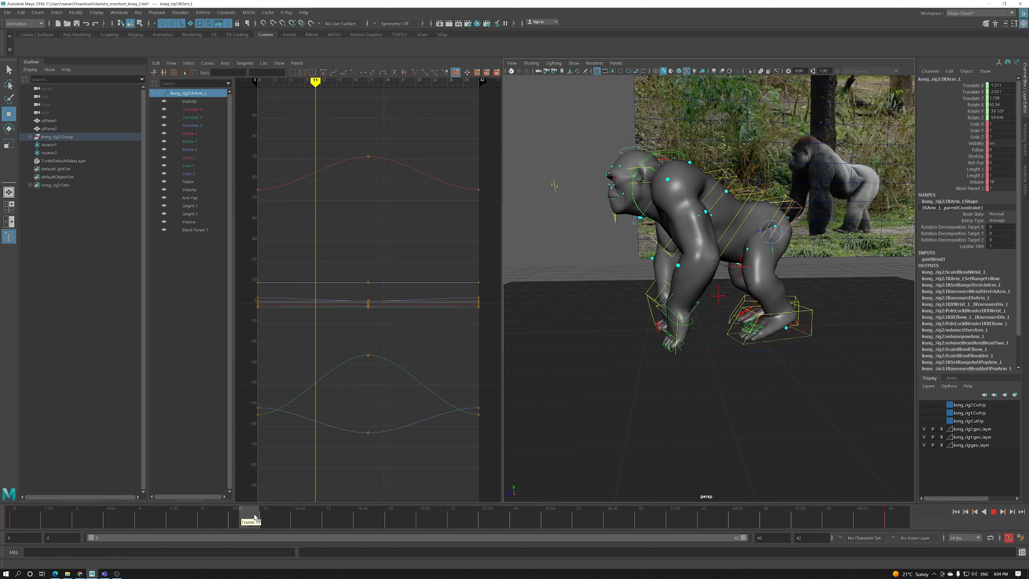
pyautogui.moveTo(455, 515); pyautogui.dragTo(624, 514)
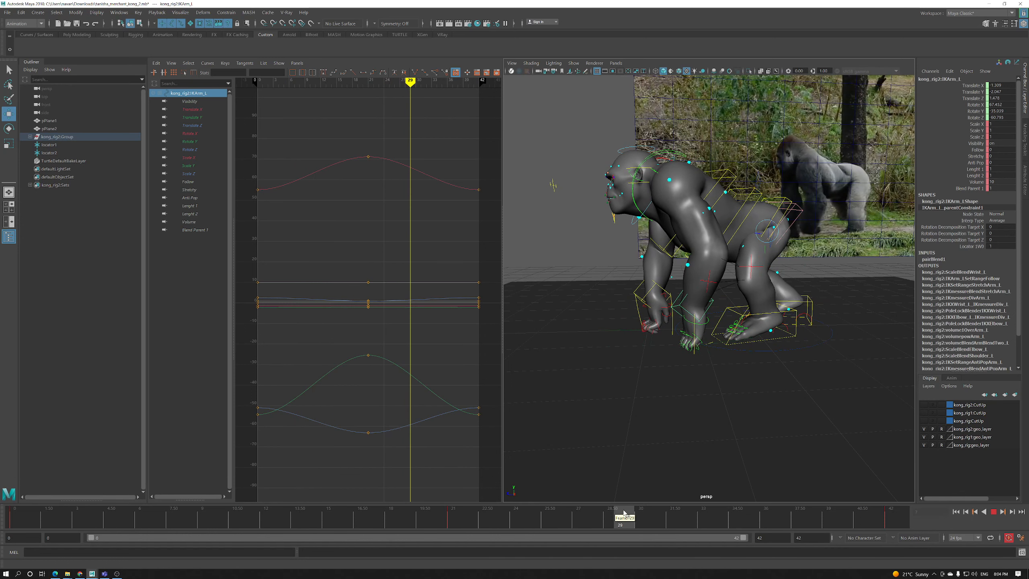
pyautogui.moveTo(634, 513); pyautogui.dragTo(602, 522)
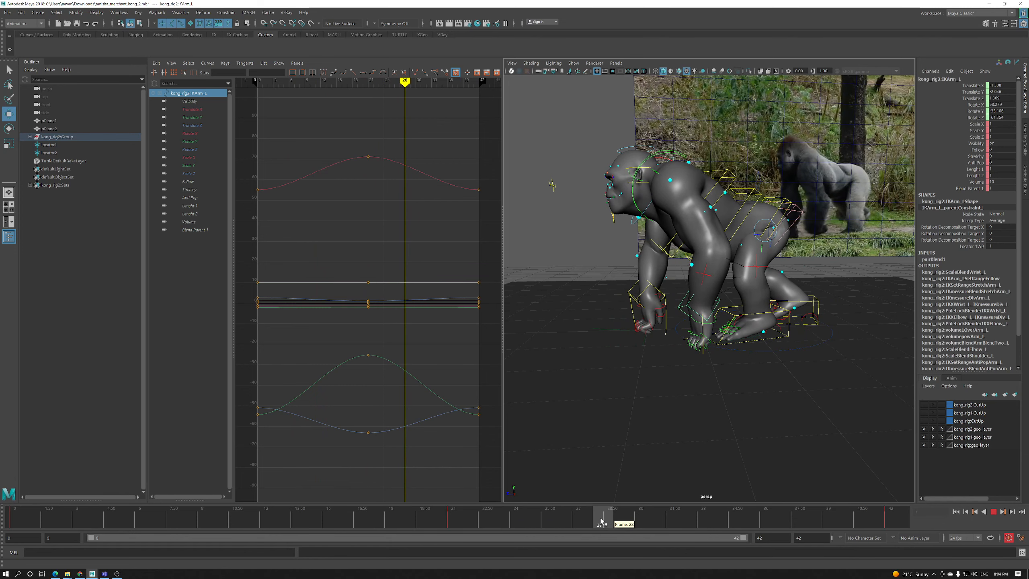
pyautogui.moveTo(601, 522); pyautogui.dragTo(173, 515)
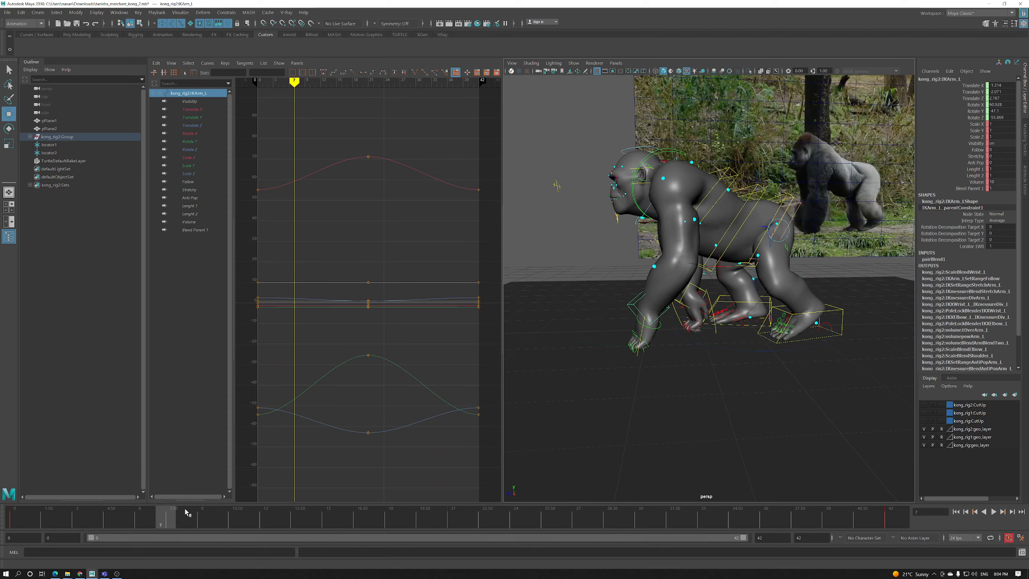
# Move the left hand's locator1 along its Z axis at frame 7 so the hand sits further back, matching the footage
pyautogui.keyDown('alt'); pyautogui.moveTo(713, 334); pyautogui.dragTo(728, 358); pyautogui.keyUp('alt')
pyautogui.keyDown('alt'); pyautogui.moveTo(728, 358); pyautogui.dragTo(636, 357, button='right'); pyautogui.keyUp('alt')
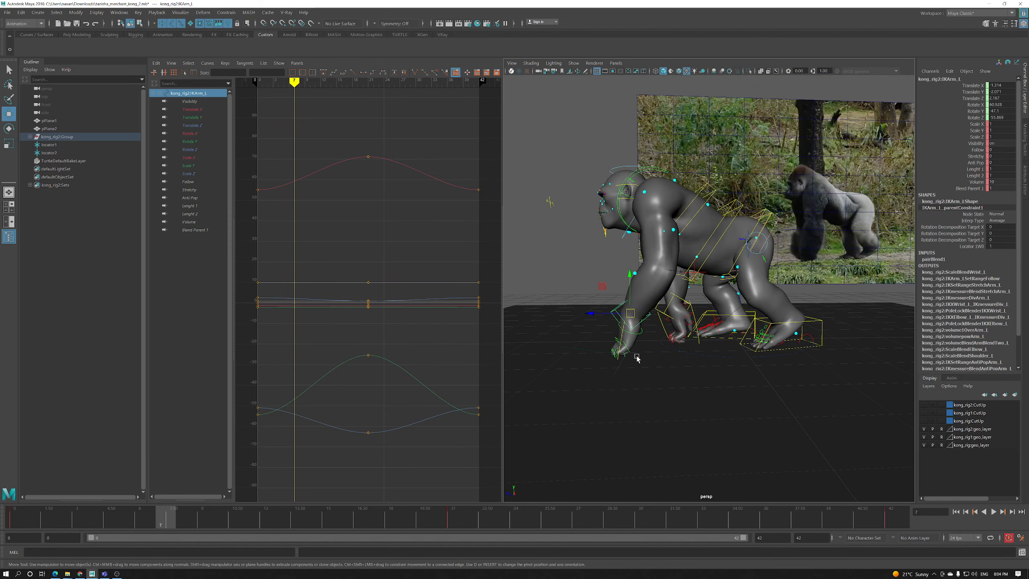
pyautogui.click(591, 351)
pyautogui.keyDown('alt'); pyautogui.moveTo(656, 352); pyautogui.dragTo(655, 349); pyautogui.keyUp('alt')
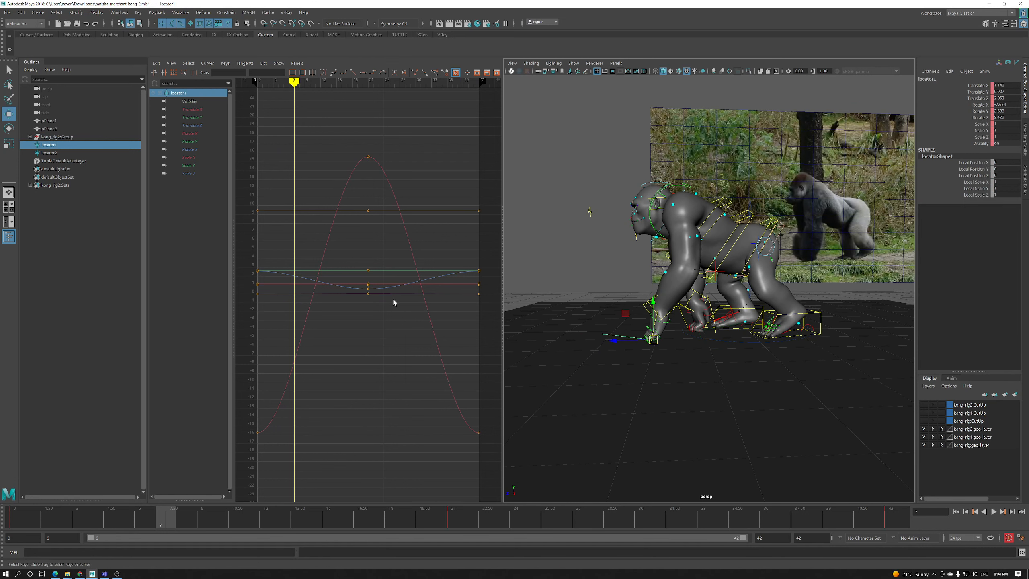
pyautogui.moveTo(641, 334)
pyautogui.mouseDown()
pyautogui.moveTo(678, 322)
pyautogui.moveTo(667, 333)
pyautogui.moveTo(626, 329)
pyautogui.mouseUp()
# Rotate the right hand's locator2 at frame 7 to a Rotate X of about 47 so the hand peels off the ground
pyautogui.keyDown('alt'); pyautogui.moveTo(713, 266); pyautogui.dragTo(690, 334); pyautogui.keyUp('alt')
pyautogui.click(682, 332)
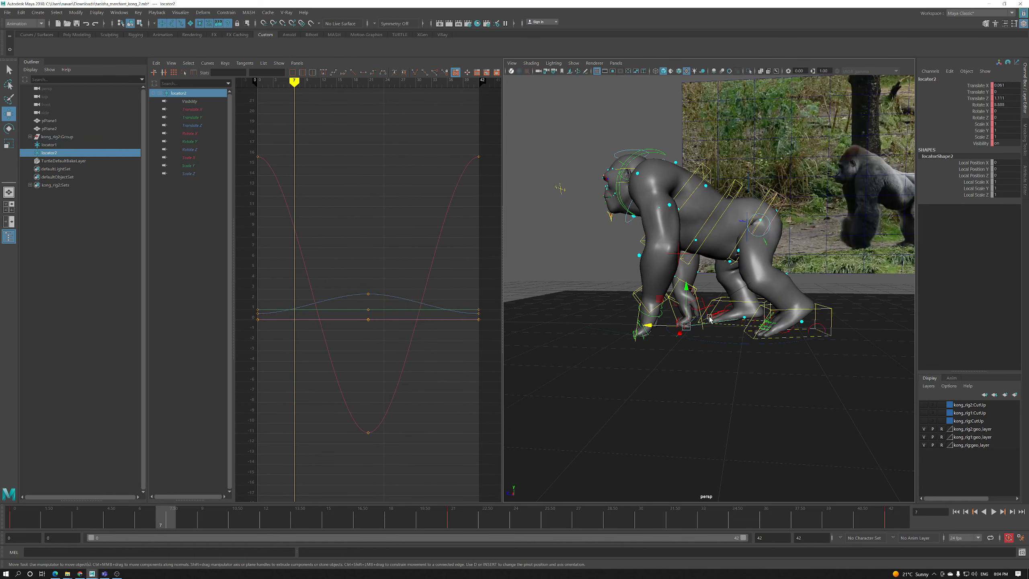
pyautogui.press('e')
pyautogui.click(714, 306)
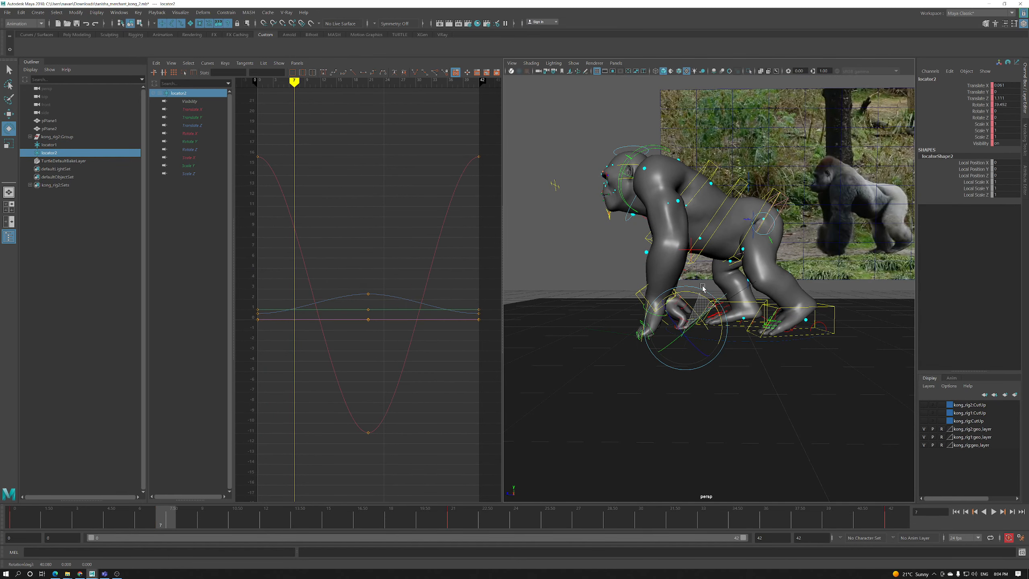
pyautogui.keyDown('alt'); pyautogui.moveTo(690, 331); pyautogui.dragTo(693, 321); pyautogui.keyUp('alt')
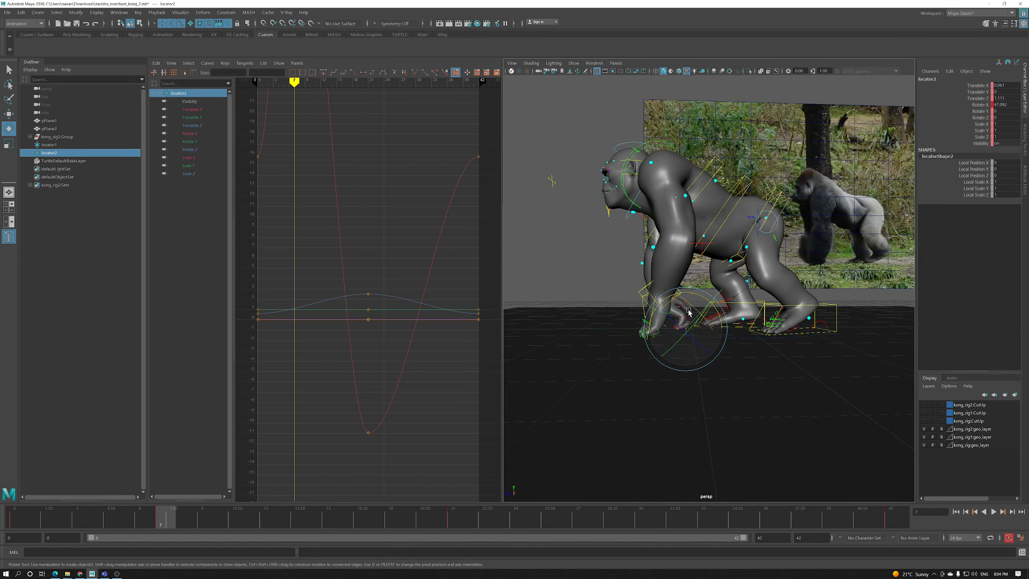
# Lift and advance locator2 to Translate Y 0.278 and Translate Z 1.313, and increase its Rotate X to about 56.8
pyautogui.press('w')
pyautogui.moveTo(689, 311); pyautogui.dragTo(669, 323)
pyautogui.press('e')
pyautogui.press('w')
pyautogui.keyDown('alt'); pyautogui.moveTo(669, 322); pyautogui.dragTo(667, 344, button='right'); pyautogui.keyUp('alt')
pyautogui.keyDown('alt'); pyautogui.moveTo(666, 344); pyautogui.dragTo(711, 342); pyautogui.keyUp('alt')
pyautogui.keyDown('alt'); pyautogui.moveTo(711, 342); pyautogui.dragTo(723, 318, button='right'); pyautogui.keyUp('alt')
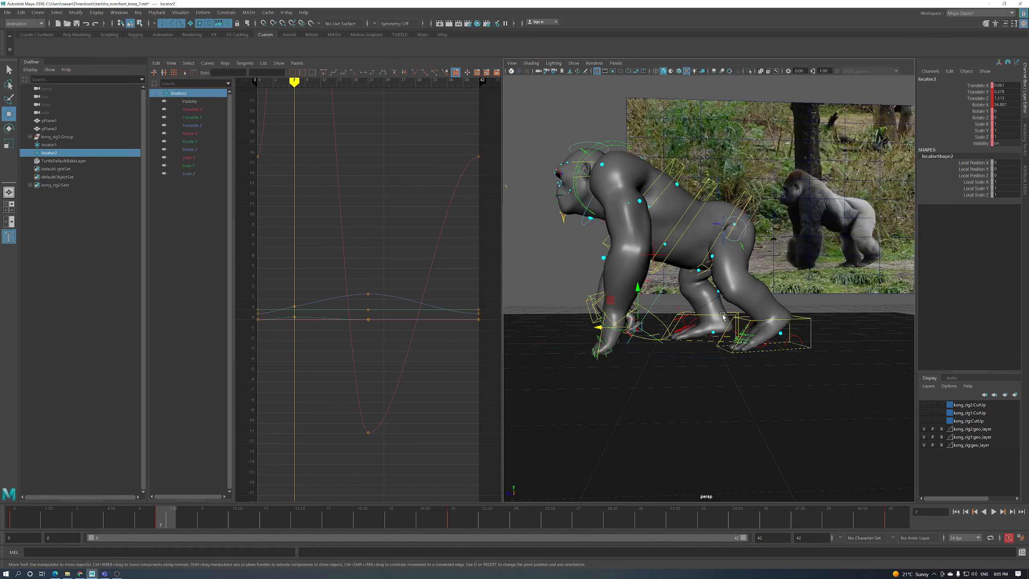
# Select the right foot's RollToesEnd_R and RollToes_R controls and zero their rotations at frame 7
pyautogui.keyDown('alt'); pyautogui.moveTo(723, 317); pyautogui.dragTo(745, 349); pyautogui.keyUp('alt')
pyautogui.keyDown('alt'); pyautogui.moveTo(745, 349); pyautogui.dragTo(754, 362, button='right'); pyautogui.keyUp('alt')
pyautogui.keyDown('alt'); pyautogui.moveTo(754, 363); pyautogui.dragTo(712, 327); pyautogui.keyUp('alt')
pyautogui.click(700, 380)
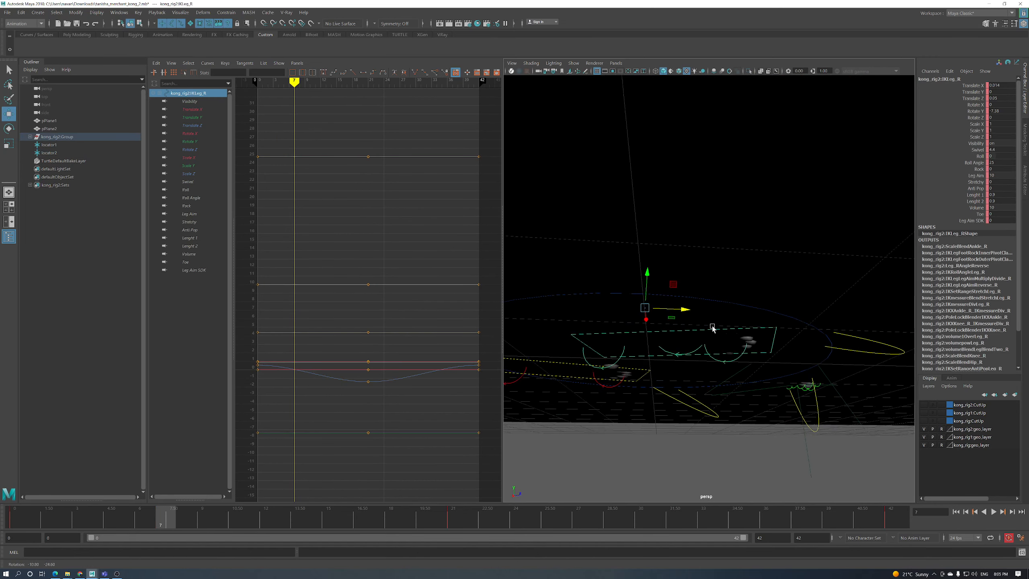
pyautogui.click(711, 359)
pyautogui.keyDown('shift'); pyautogui.click(686, 354); pyautogui.keyUp('shift')
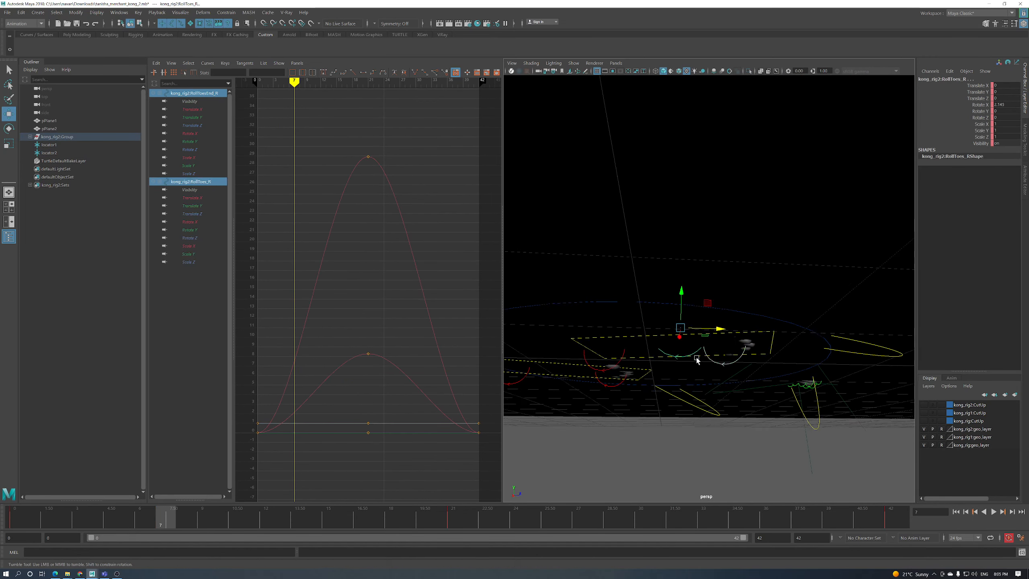
pyautogui.keyDown('alt'); pyautogui.moveTo(689, 357); pyautogui.dragTo(872, 257); pyautogui.keyUp('alt')
pyautogui.moveTo(1000, 105); pyautogui.dragTo(1000, 117)
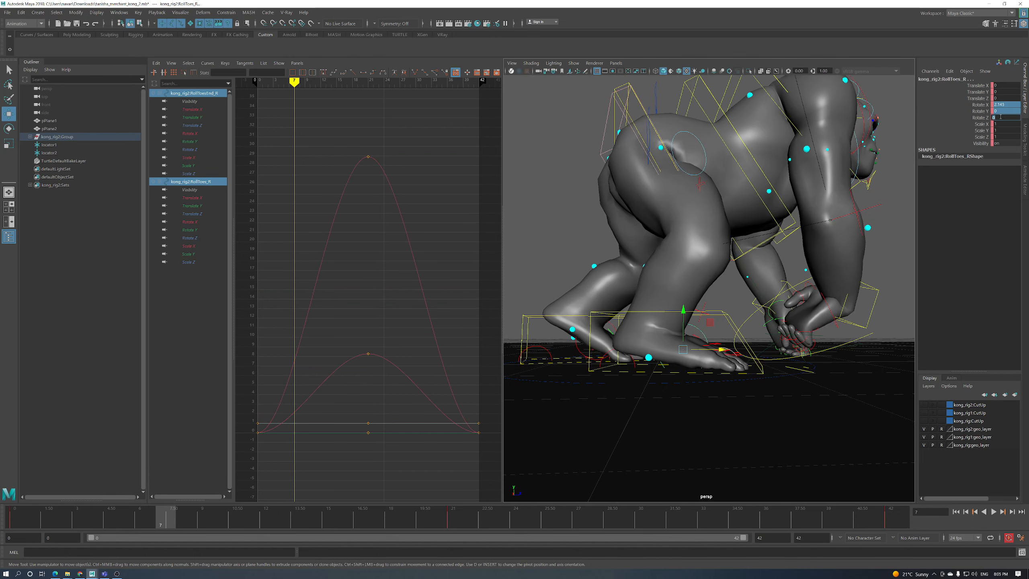
pyautogui.press('Return')
pyautogui.keyDown('alt'); pyautogui.moveTo(712, 305); pyautogui.dragTo(735, 305); pyautogui.keyUp('alt')
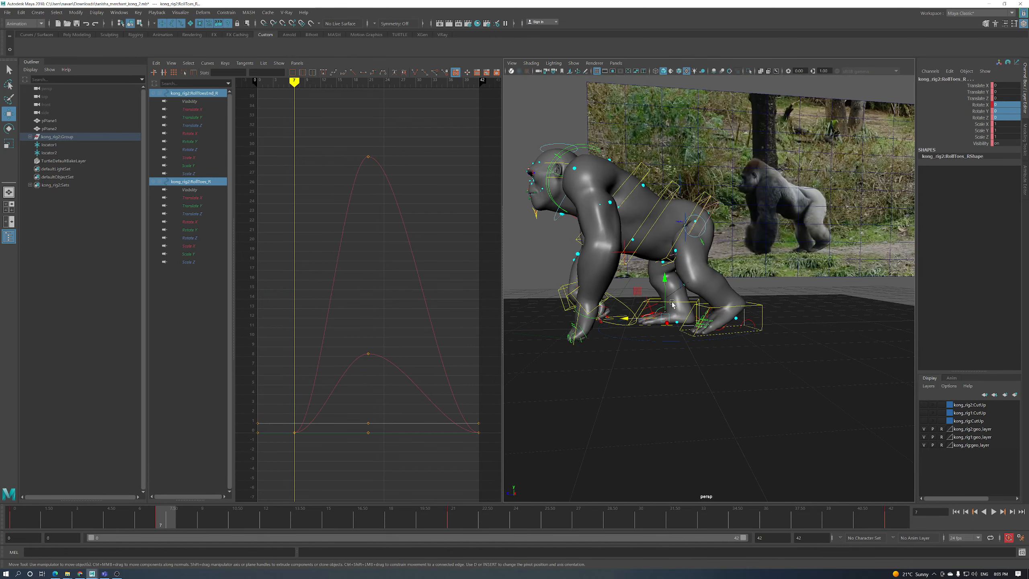
# Reposition the right foot control IKLeg_R along Z at frame 7 and check the pose against the footage
pyautogui.click(653, 305)
pyautogui.moveTo(654, 305)
pyautogui.keyDown('alt'); pyautogui.mouseDown()
pyautogui.moveTo(643, 311)
pyautogui.moveTo(663, 310)
pyautogui.mouseUp(); pyautogui.keyUp('alt')
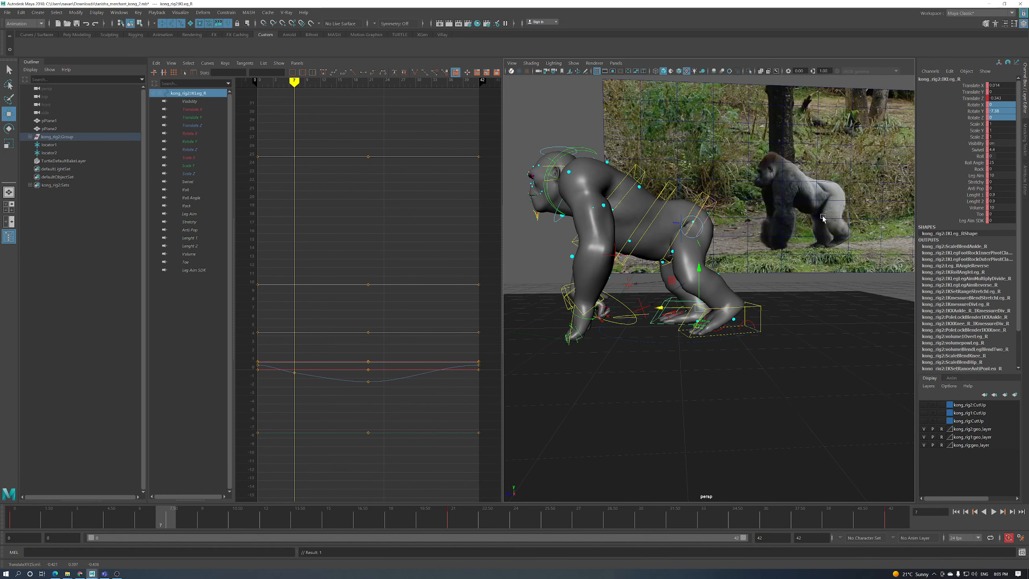
pyautogui.keyDown('alt'); pyautogui.moveTo(717, 276); pyautogui.dragTo(730, 267); pyautogui.keyUp('alt')
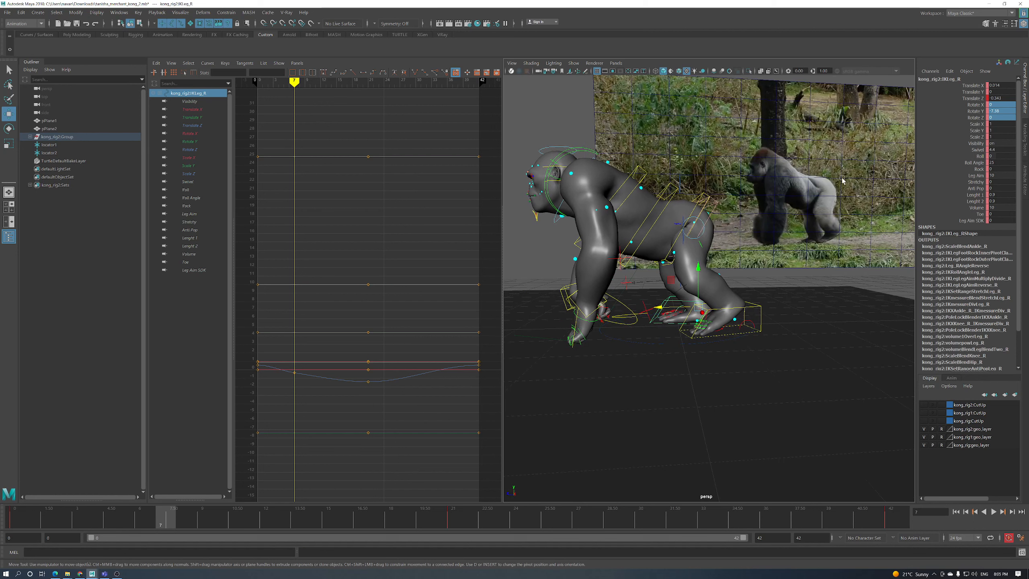
pyautogui.keyDown('alt'); pyautogui.moveTo(663, 315); pyautogui.dragTo(664, 308); pyautogui.keyUp('alt')
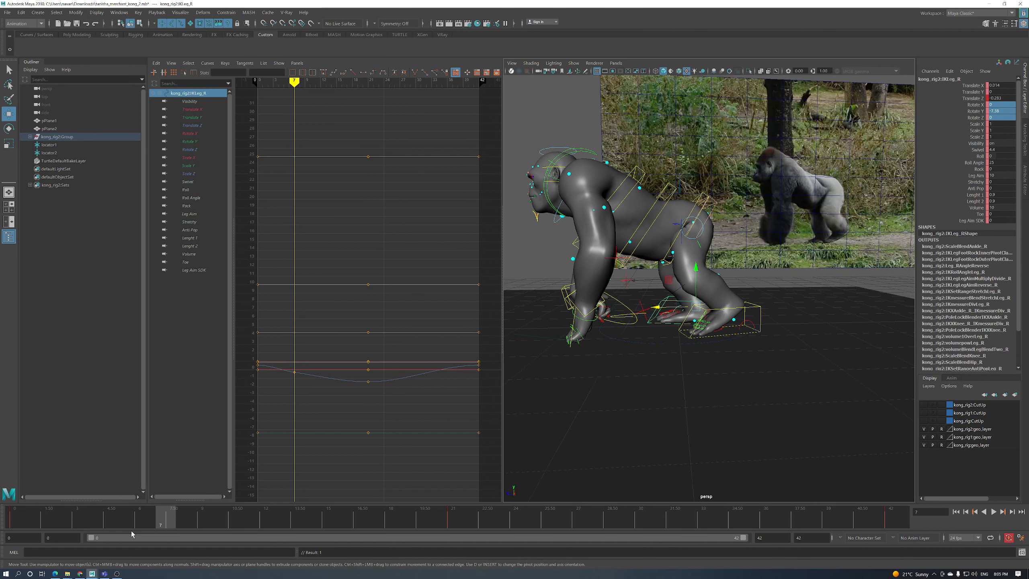
pyautogui.hotkey('alt', 'v')
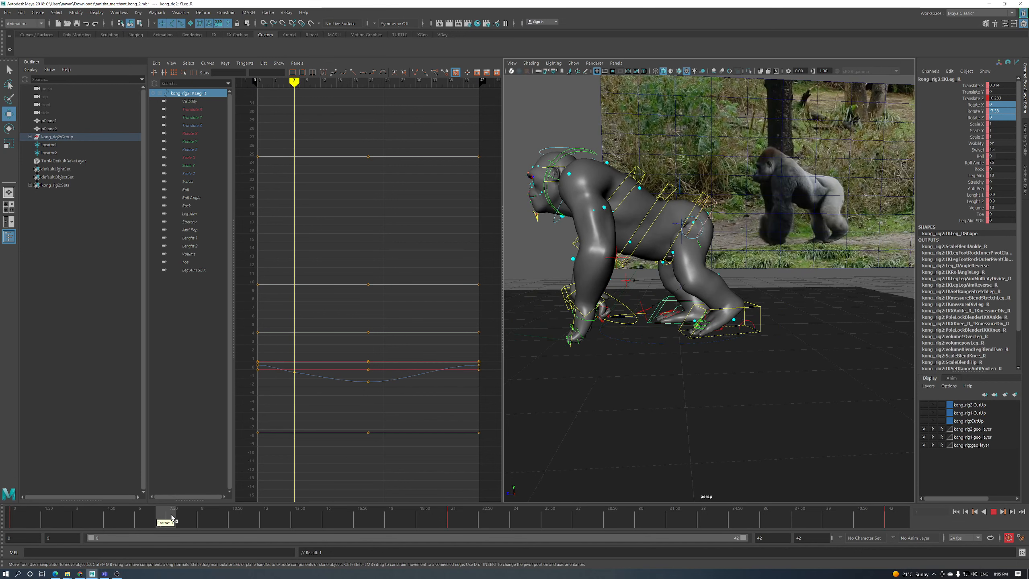
pyautogui.click(172, 519)
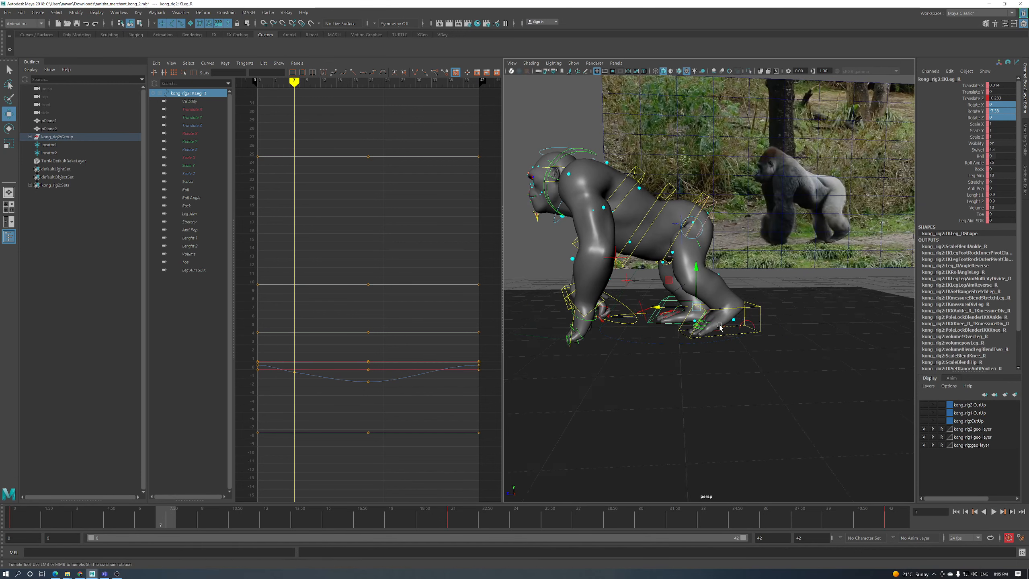
# Raise the left foot control IKLeg_L slightly at frame 7
pyautogui.keyDown('alt'); pyautogui.moveTo(581, 315); pyautogui.dragTo(635, 322); pyautogui.keyUp('alt')
pyautogui.click(636, 335)
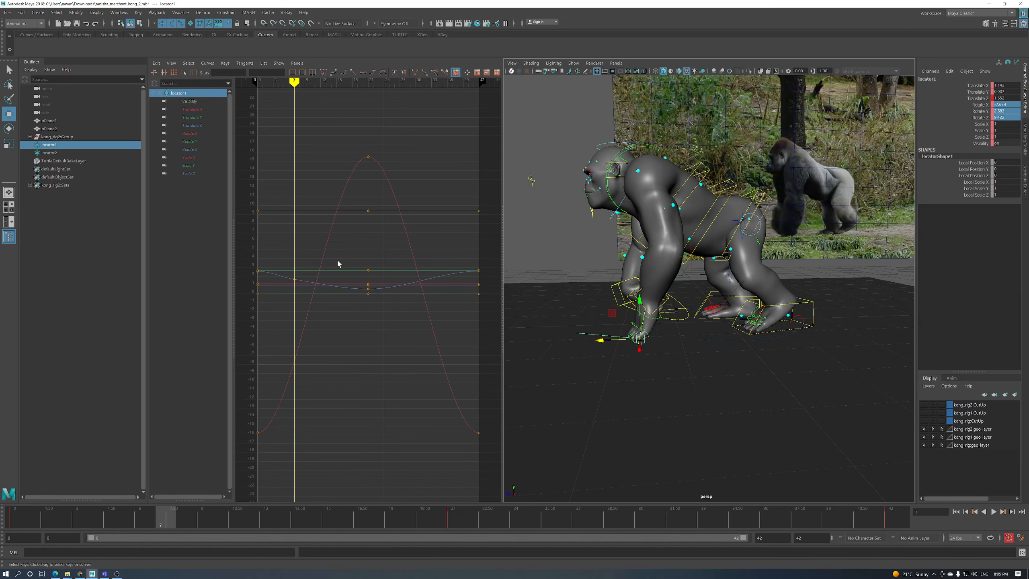
pyautogui.keyDown('alt'); pyautogui.moveTo(755, 300); pyautogui.dragTo(736, 312); pyautogui.keyUp('alt')
pyautogui.click(718, 298)
pyautogui.click(782, 302)
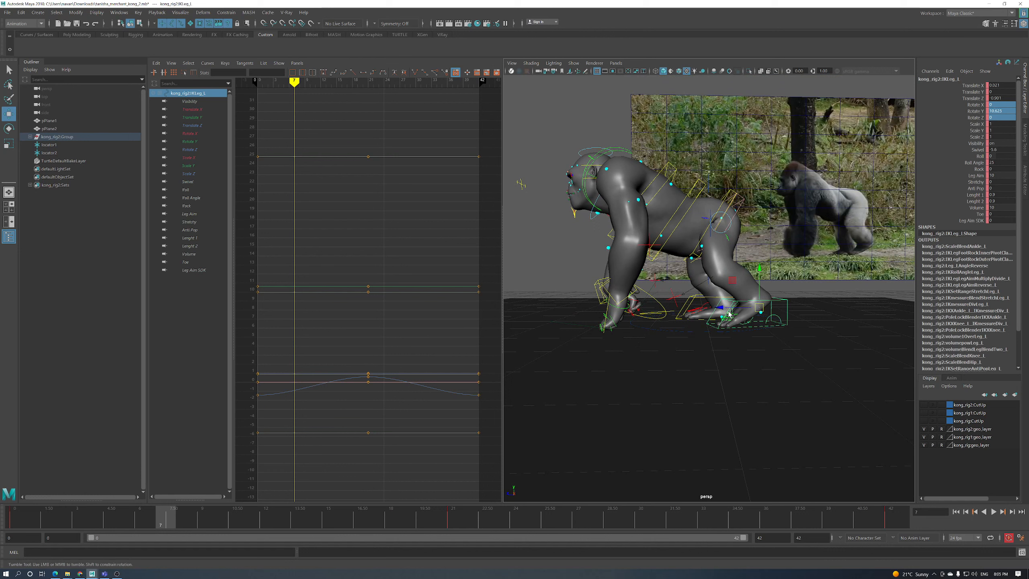
pyautogui.moveTo(759, 288); pyautogui.dragTo(761, 286)
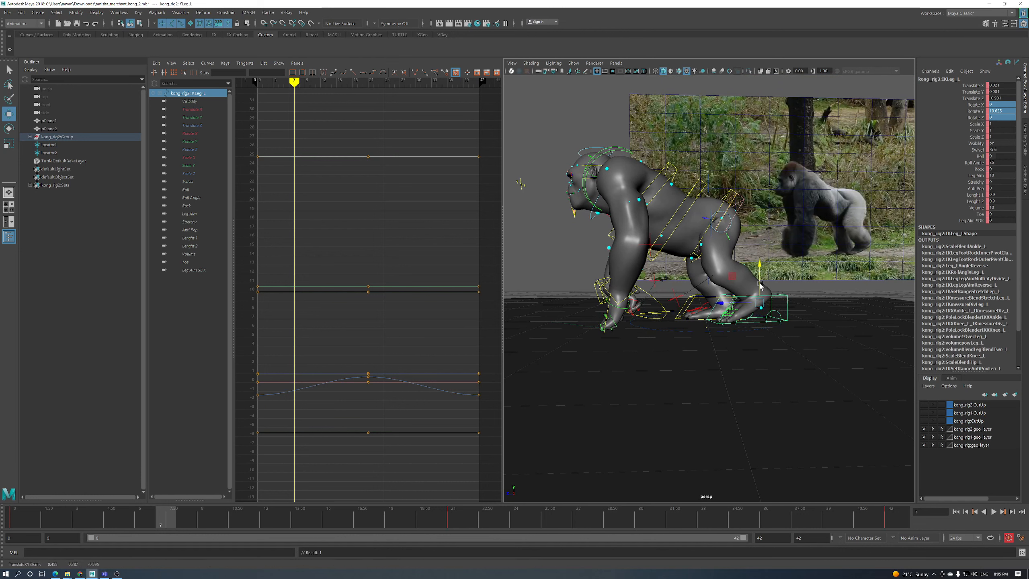
# Rotate the chest control IKSpine3_M to about -31.9, 9.3 and -14.8 in X, Y and Z and key it at frame 7
pyautogui.keyDown('alt'); pyautogui.moveTo(761, 286); pyautogui.dragTo(699, 248); pyautogui.keyUp('alt')
pyautogui.moveTo(743, 280)
pyautogui.keyDown('alt'); pyautogui.mouseDown()
pyautogui.moveTo(683, 226)
pyautogui.moveTo(695, 244)
pyautogui.moveTo(680, 252)
pyautogui.moveTo(727, 270)
pyautogui.mouseUp(); pyautogui.keyUp('alt')
pyautogui.click(666, 211)
pyautogui.press('e')
pyautogui.keyDown('alt'); pyautogui.moveTo(699, 316); pyautogui.dragTo(662, 287); pyautogui.keyUp('alt')
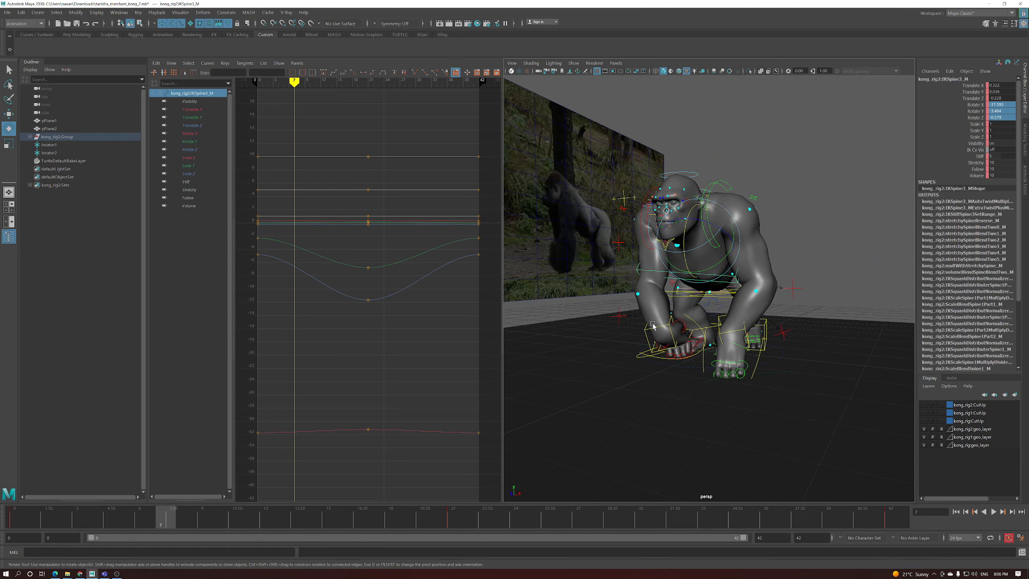
pyautogui.keyDown('alt'); pyautogui.moveTo(653, 325); pyautogui.dragTo(724, 163); pyautogui.keyUp('alt')
pyautogui.hotkey('ctrl', 'z')
pyautogui.keyDown('alt'); pyautogui.moveTo(663, 272); pyautogui.dragTo(698, 249); pyautogui.keyUp('alt')
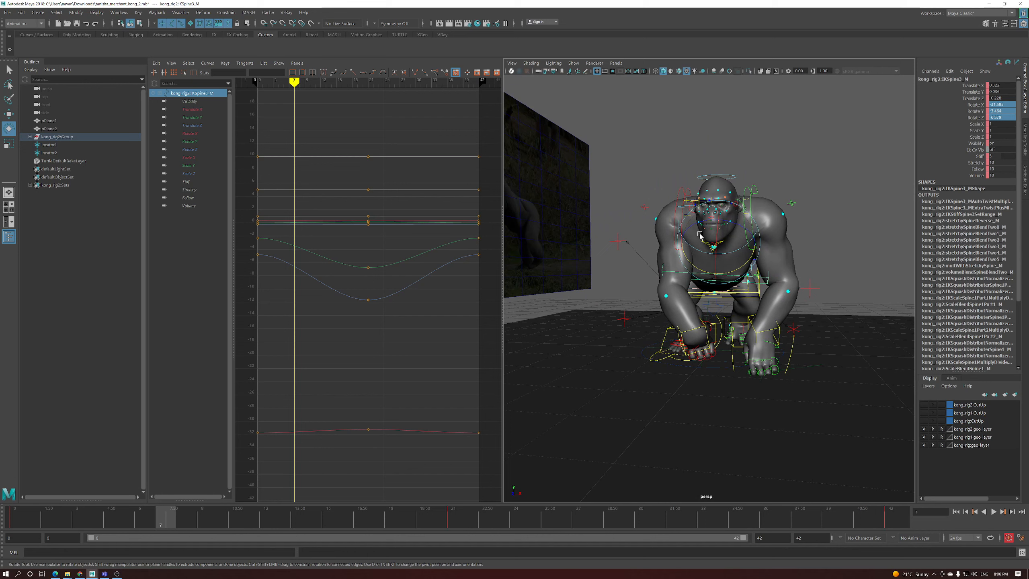
pyautogui.moveTo(735, 274); pyautogui.dragTo(737, 273)
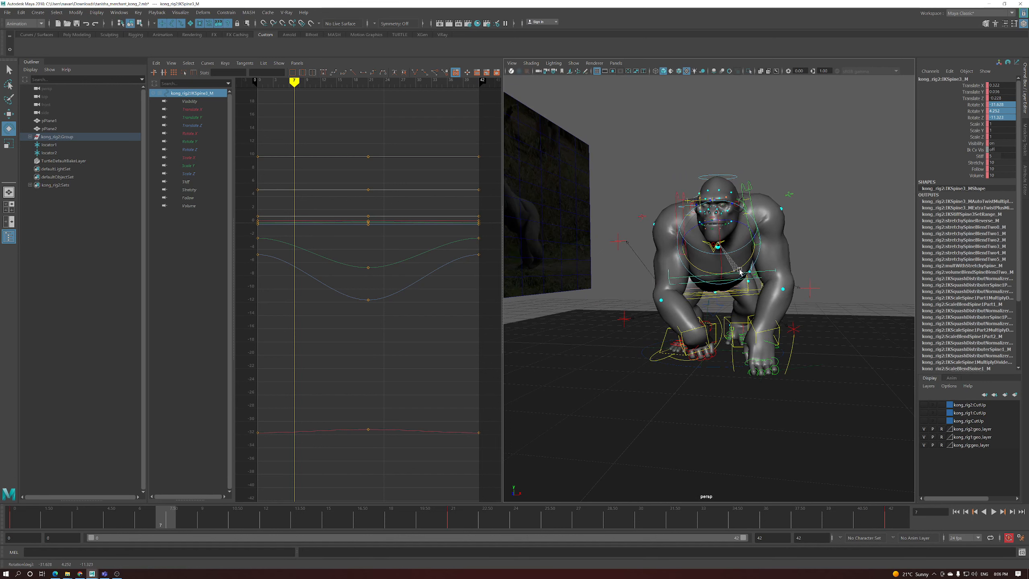
pyautogui.press('s')
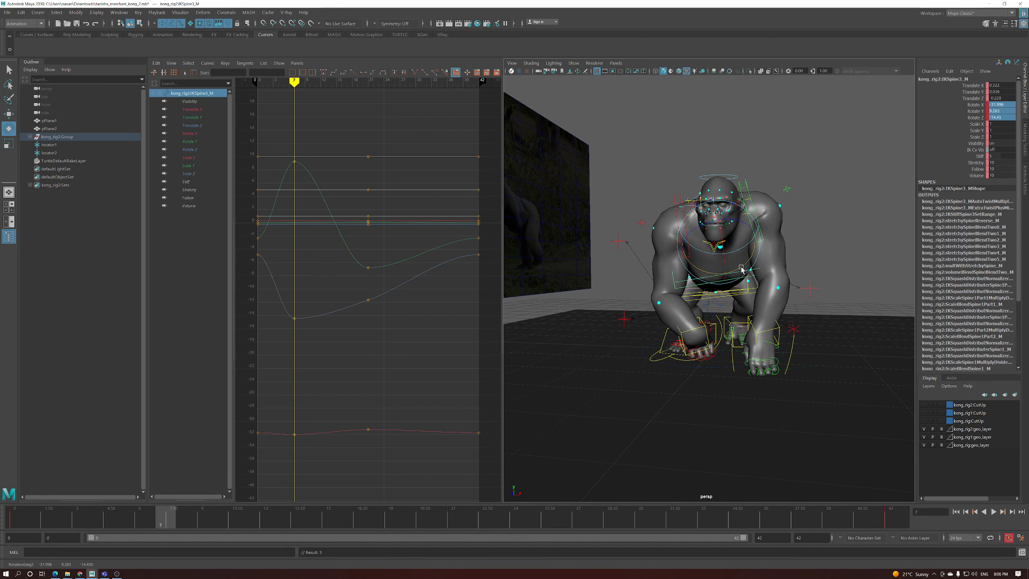
# Shift the chest control IKSpine3_M sideways over the planted left hand, to a Translate X of about 0.46
pyautogui.press('w')
pyautogui.moveTo(761, 243); pyautogui.dragTo(763, 244)
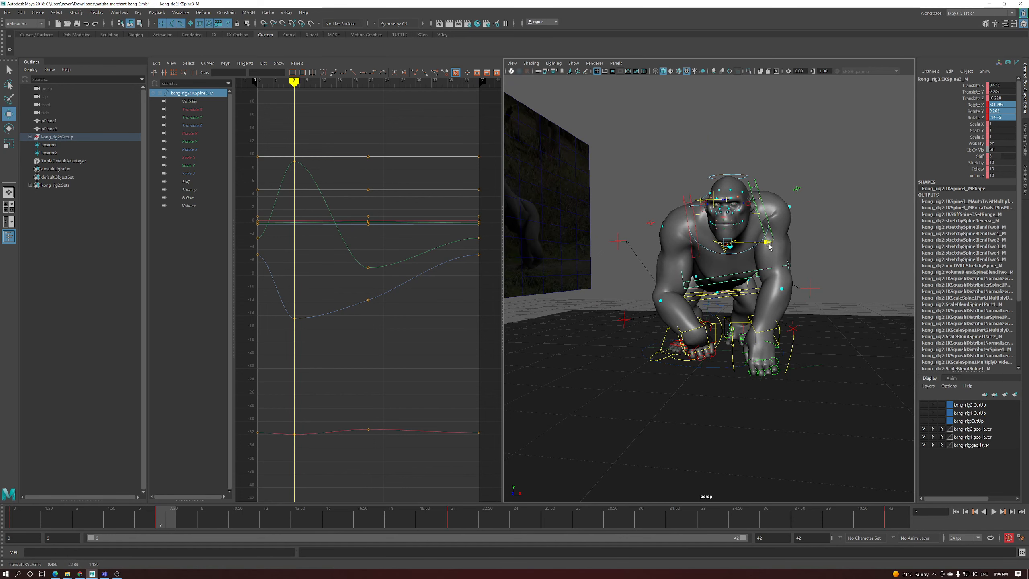
pyautogui.keyDown('alt'); pyautogui.moveTo(766, 250); pyautogui.dragTo(739, 299); pyautogui.keyUp('alt')
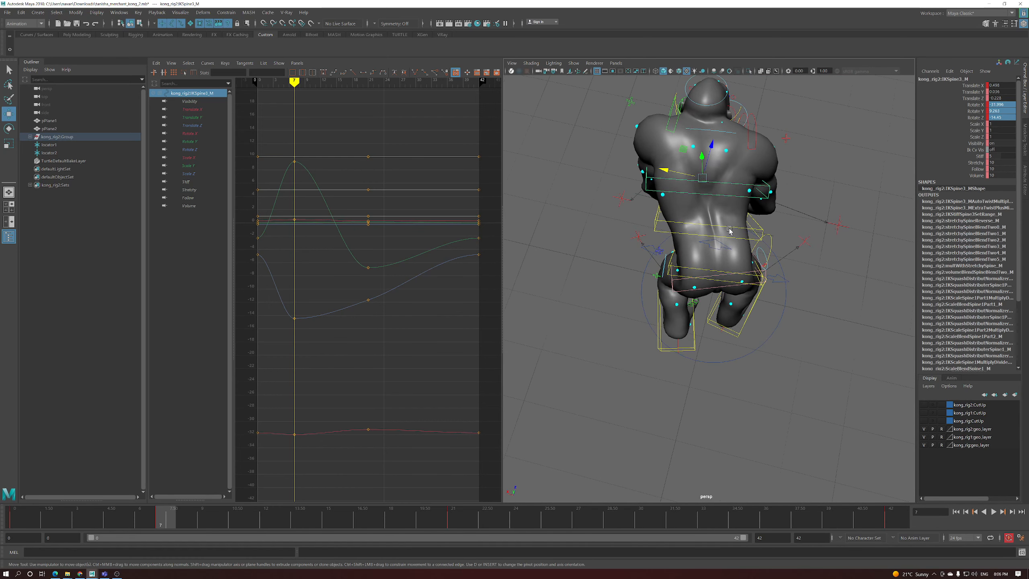
# Rotate the hip control IKSpine1_M to about -24.8, -10.5 and -1.7 in X, Y and Z and key it at frame 7
pyautogui.click(709, 272)
pyautogui.keyDown('alt'); pyautogui.moveTo(708, 272); pyautogui.dragTo(728, 256); pyautogui.keyUp('alt')
pyautogui.press('e')
pyautogui.click(736, 236)
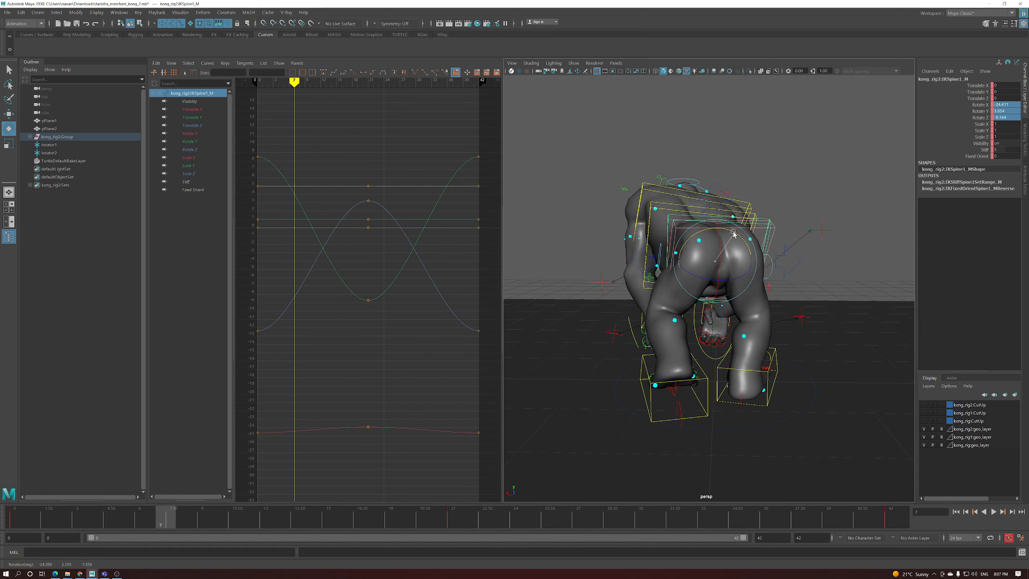
pyautogui.press('s')
# Shift the hip control IKSpine1_M sideways to a Translate X of -0.089 and check the body's line from above
pyautogui.moveTo(727, 232); pyautogui.dragTo(686, 265)
pyautogui.press('w')
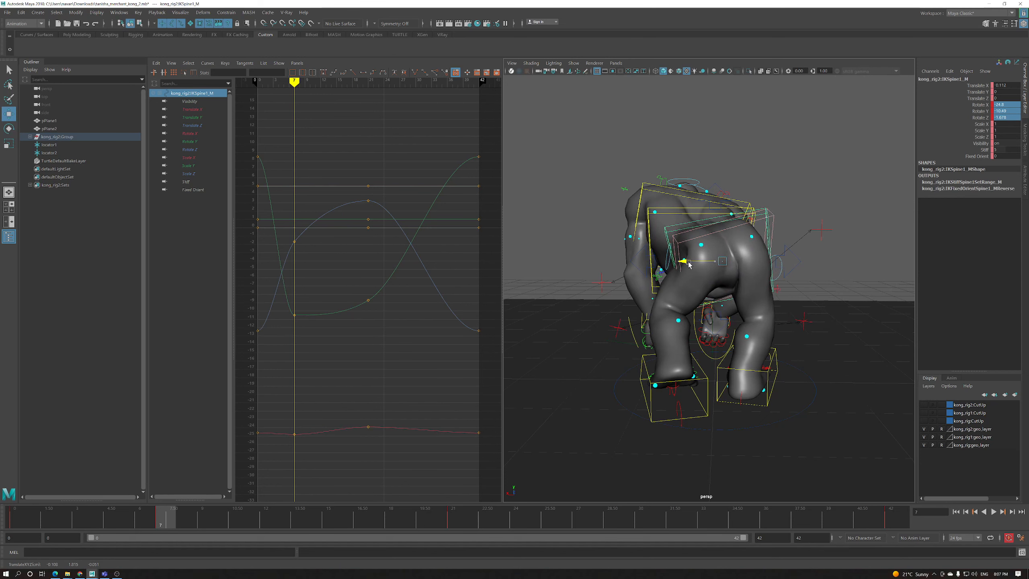
pyautogui.keyDown('alt'); pyautogui.moveTo(759, 293); pyautogui.dragTo(792, 292); pyautogui.keyUp('alt')
pyautogui.keyDown('alt'); pyautogui.moveTo(793, 292); pyautogui.dragTo(729, 294, button='right'); pyautogui.keyUp('alt')
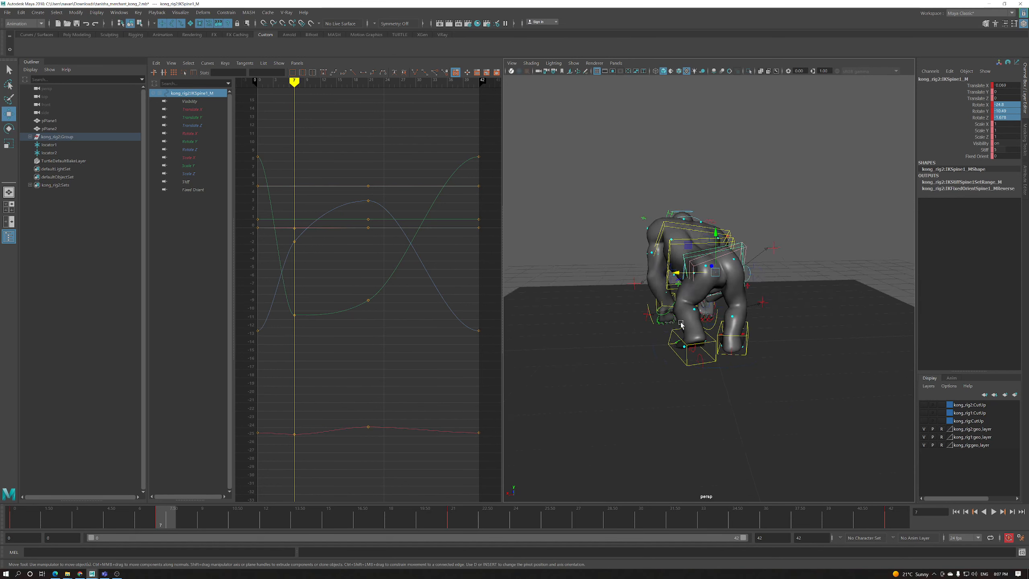
pyautogui.keyDown('alt'); pyautogui.moveTo(729, 294); pyautogui.dragTo(691, 317); pyautogui.keyUp('alt')
pyautogui.keyDown('alt'); pyautogui.moveTo(690, 316); pyautogui.dragTo(686, 341, button='middle'); pyautogui.keyUp('alt')
pyautogui.keyDown('alt'); pyautogui.moveTo(686, 342); pyautogui.dragTo(702, 343, button='right'); pyautogui.keyUp('alt')
pyautogui.keyDown('alt'); pyautogui.moveTo(702, 343); pyautogui.dragTo(545, 446); pyautogui.keyUp('alt')
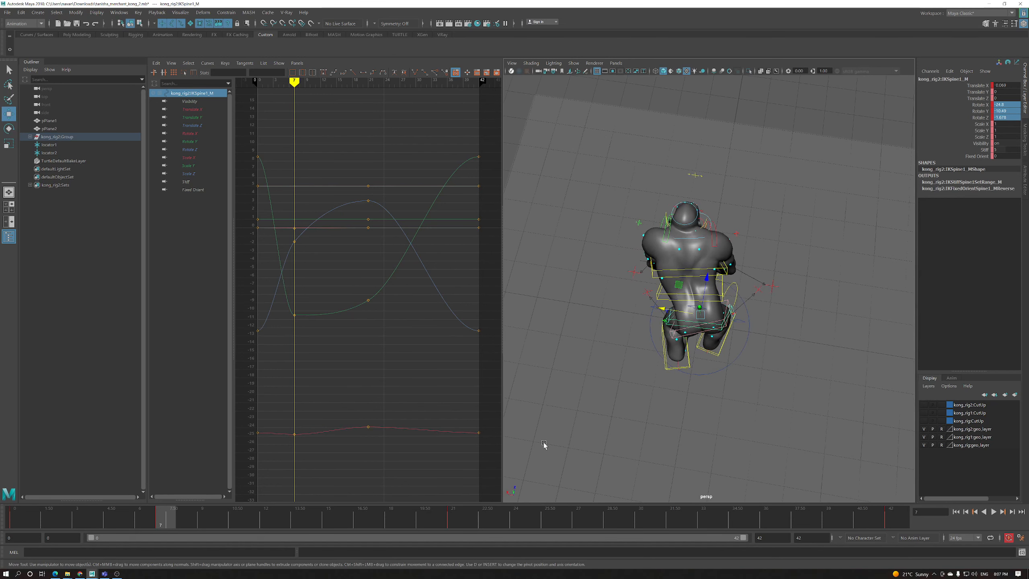
# Rotate the chest control IKSpine3_M to about -32.6 in X and -18.8 in Z at frame 7 and set its sideways shift to Translate X 0.47
pyautogui.moveTo(16, 521); pyautogui.dragTo(166, 521)
pyautogui.keyDown('alt'); pyautogui.moveTo(699, 289); pyautogui.dragTo(715, 290); pyautogui.keyUp('alt')
pyautogui.click(714, 284)
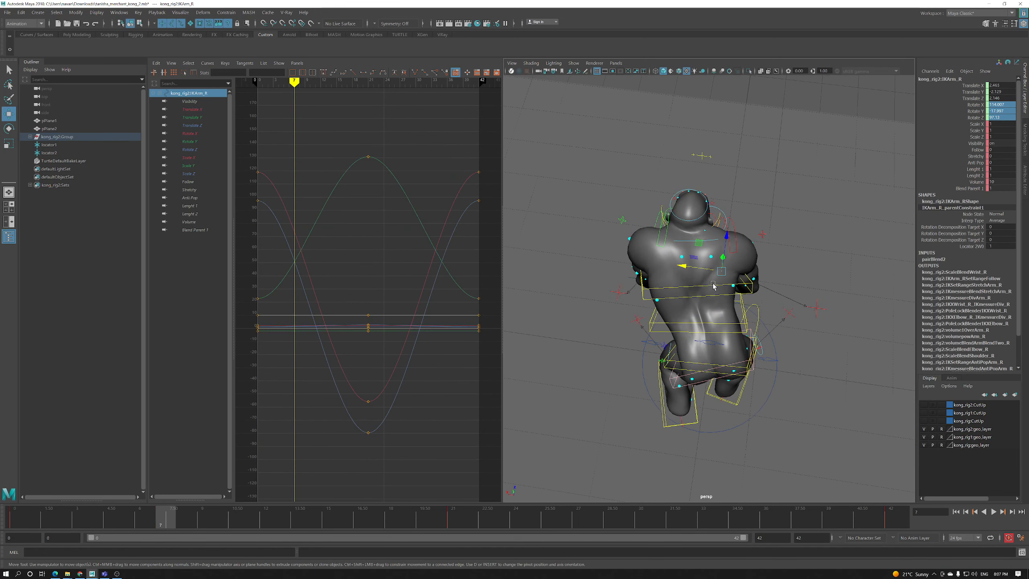
pyautogui.click(713, 305)
pyautogui.press('e')
pyautogui.moveTo(675, 255); pyautogui.dragTo(668, 252)
pyautogui.press('w')
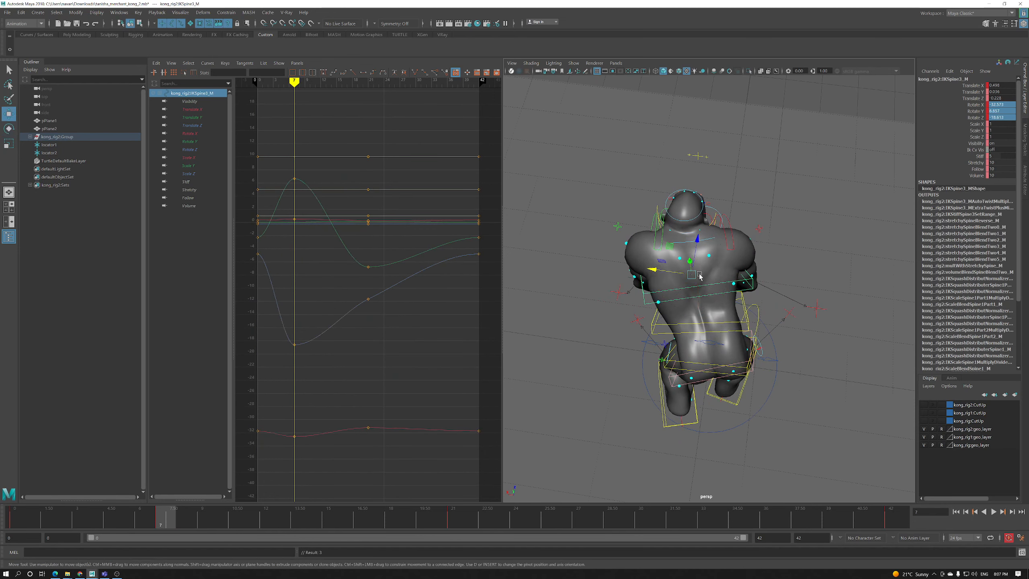
pyautogui.moveTo(679, 273); pyautogui.dragTo(676, 274)
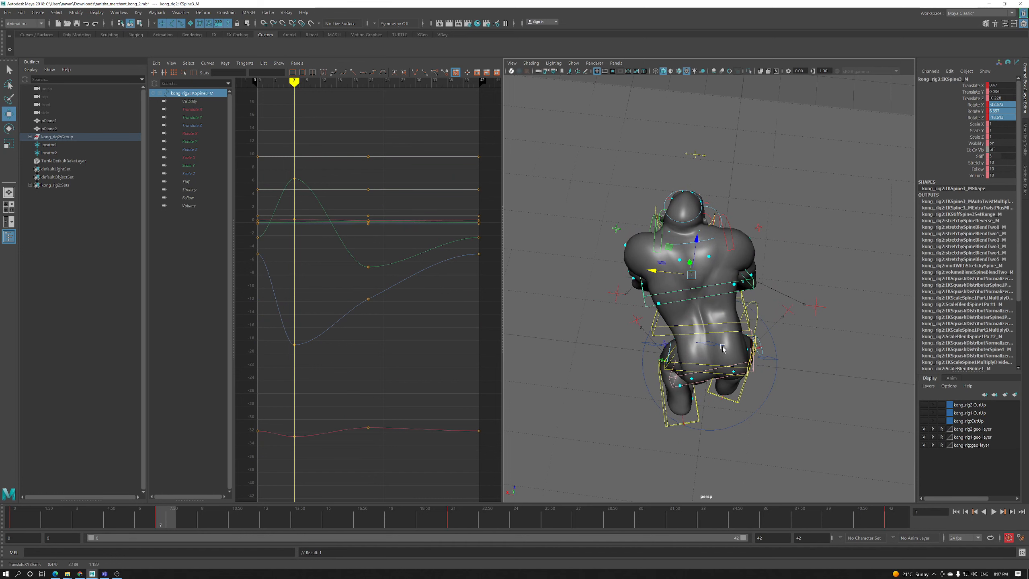
# Adjust the rotation of the hip control IKSpine1_M at frame 7
pyautogui.click(724, 363)
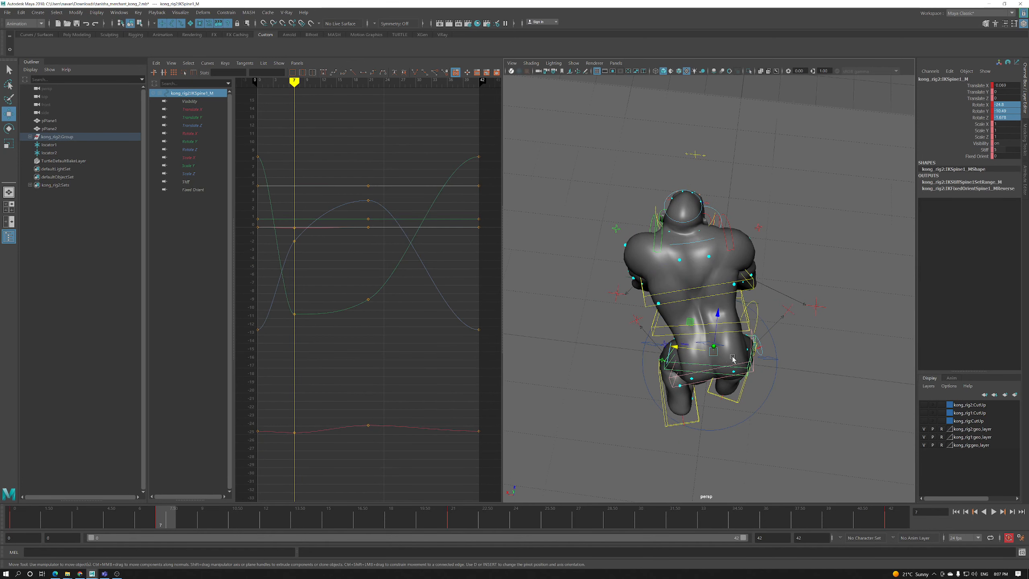
pyautogui.press('e')
pyautogui.moveTo(738, 327); pyautogui.dragTo(689, 422)
pyautogui.press('w')
# Move the left foot control IKLeg_L sideways to a Translate X of about -0.19 at frame 7
pyautogui.click(682, 411)
pyautogui.hotkey('ctrl', 'z')
pyautogui.hotkey('ctrl', 'z')
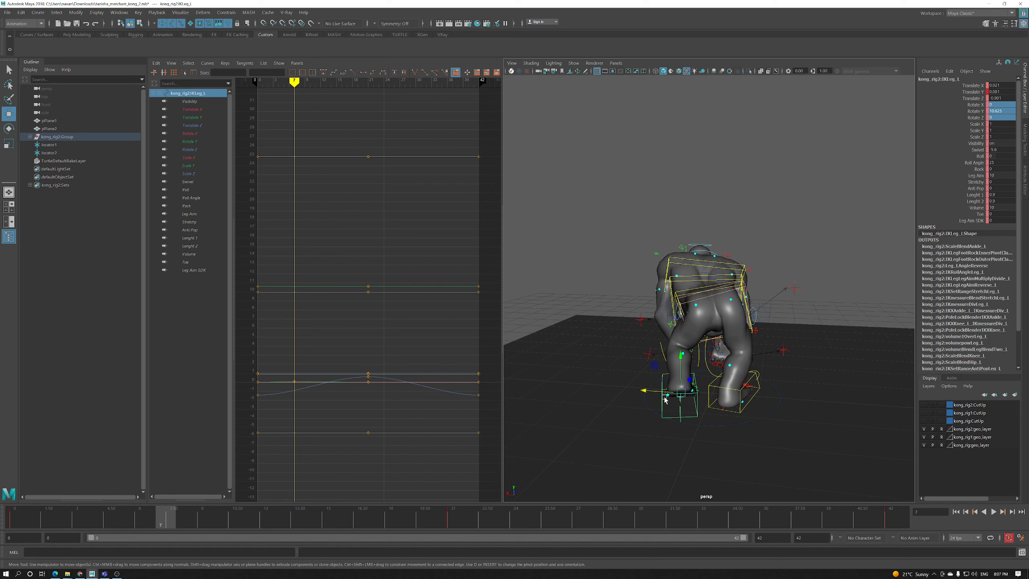
pyautogui.keyDown('alt'); pyautogui.moveTo(683, 421); pyautogui.dragTo(657, 413); pyautogui.keyUp('alt')
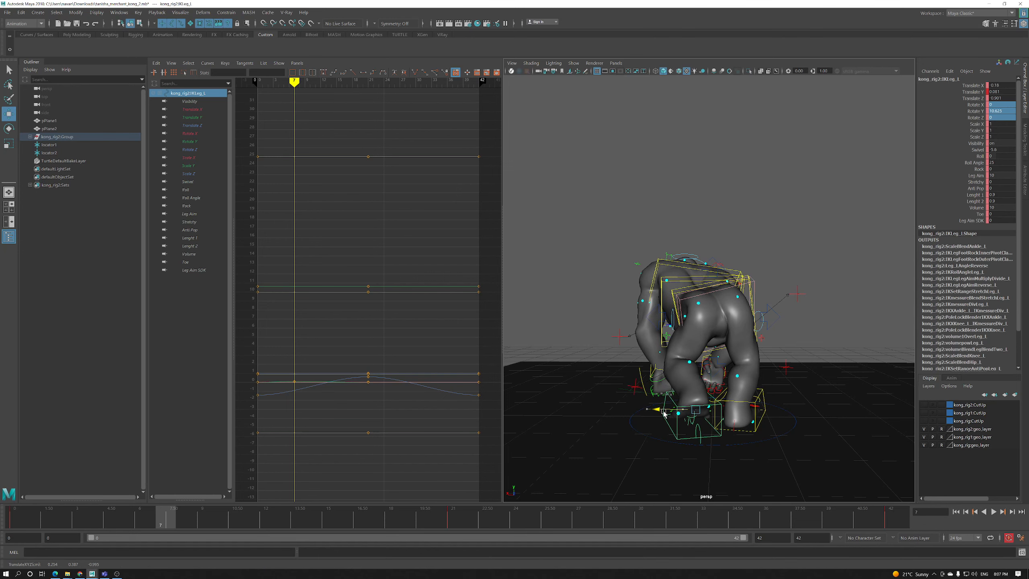
# Set the Swivel of the left foot control IKLeg_L to about -4 at frame 7 to redirect the knee
pyautogui.click(977, 150)
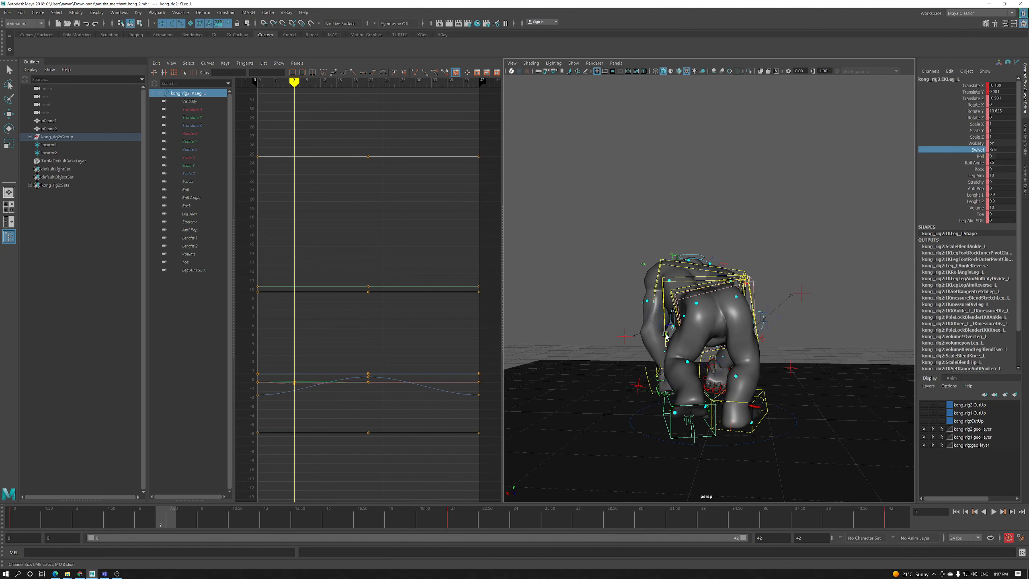
pyautogui.hotkey('ctrl', 'z')
pyautogui.keyDown('alt'); pyautogui.moveTo(674, 335); pyautogui.dragTo(673, 356); pyautogui.keyUp('alt')
pyautogui.moveTo(673, 356); pyautogui.dragTo(676, 356, button='middle')
pyautogui.keyDown('alt'); pyautogui.moveTo(675, 357); pyautogui.dragTo(657, 385); pyautogui.keyUp('alt')
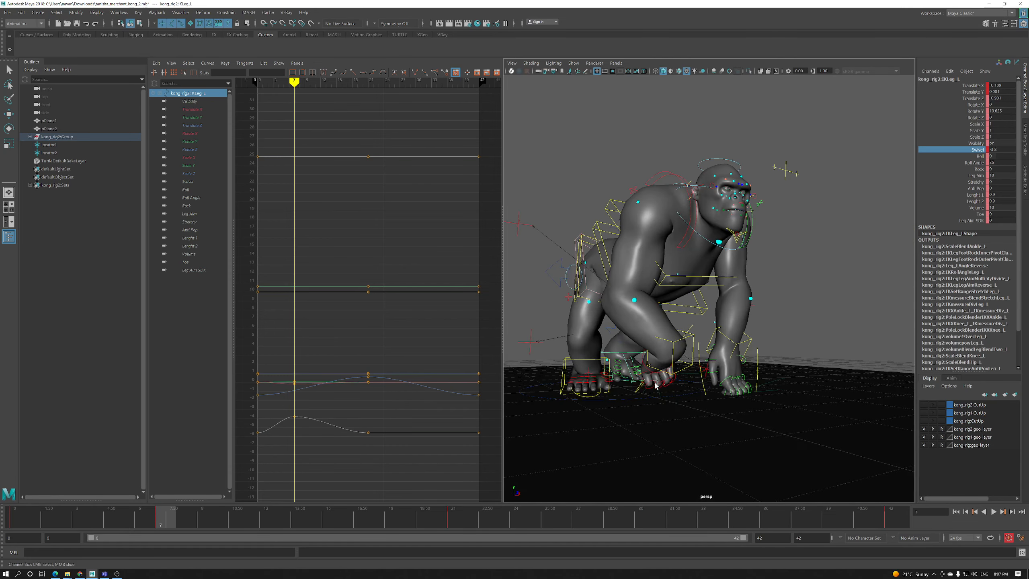
# Adjust the rotation of the left foot's toe control at frame 7
pyautogui.click(625, 378)
pyautogui.press('w')
pyautogui.press('f')
pyautogui.scroll(-5, 635, 356)
pyautogui.press('e')
pyautogui.moveTo(634, 357); pyautogui.dragTo(760, 299)
pyautogui.press('w')
# Rotate the left scapula control FKScapula_L to about -23.1 in Y and -7.1 in Z at frame 7
pyautogui.scroll(-5, 633, 365)
pyautogui.click(749, 277)
pyautogui.press('e')
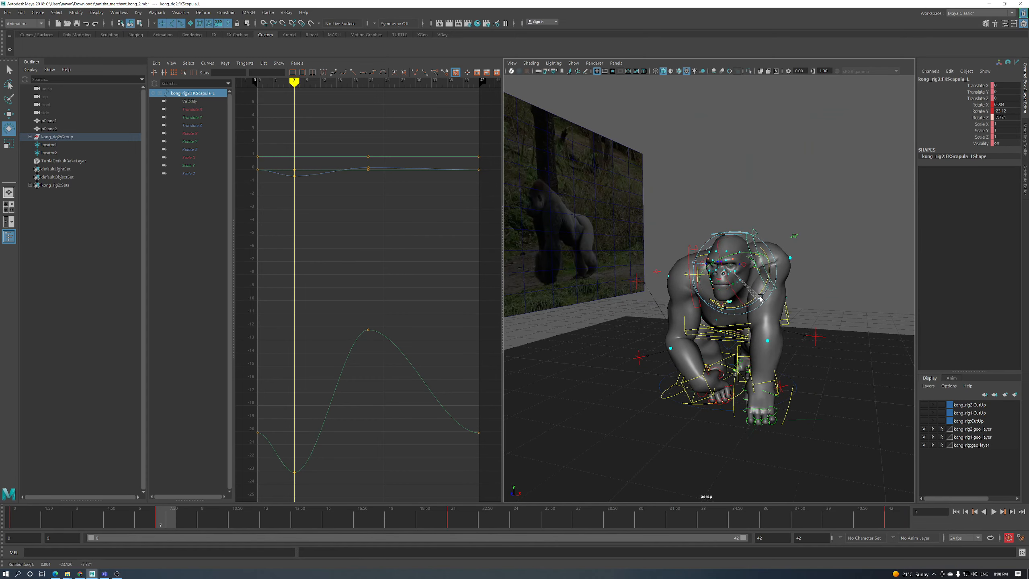
# Move the chest control IKSpine3_M to a Translate Z of about -0.19 at frame 7 and check the body from above
pyautogui.click(739, 329)
pyautogui.press('w')
pyautogui.moveTo(734, 276); pyautogui.dragTo(693, 333)
pyautogui.keyDown('alt'); pyautogui.moveTo(694, 334); pyautogui.dragTo(693, 340, button='right'); pyautogui.keyUp('alt')
pyautogui.keyDown('alt'); pyautogui.moveTo(692, 340); pyautogui.dragTo(740, 356); pyautogui.keyUp('alt')
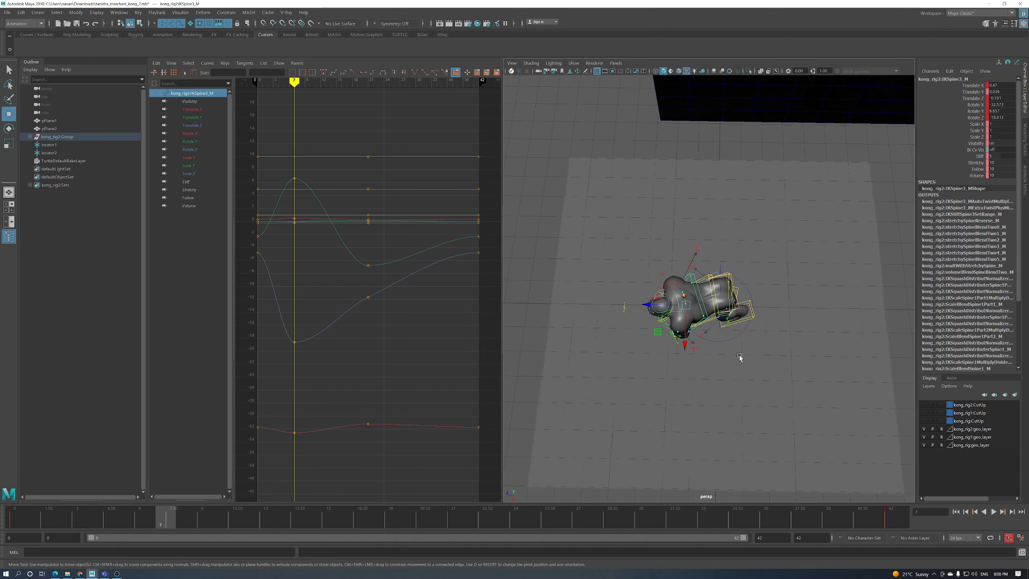
# Select all rig controls together with locator1 and locator2 and key the whole pose at frame 7
pyautogui.moveTo(632, 230); pyautogui.dragTo(628, 225)
pyautogui.keyDown('alt'); pyautogui.moveTo(672, 456); pyautogui.dragTo(675, 379); pyautogui.keyUp('alt')
pyautogui.press('s')
# Play back the walk cycle against the reference footage, stop at frame 14 and inspect the pose there
pyautogui.hotkey('alt', 'v')
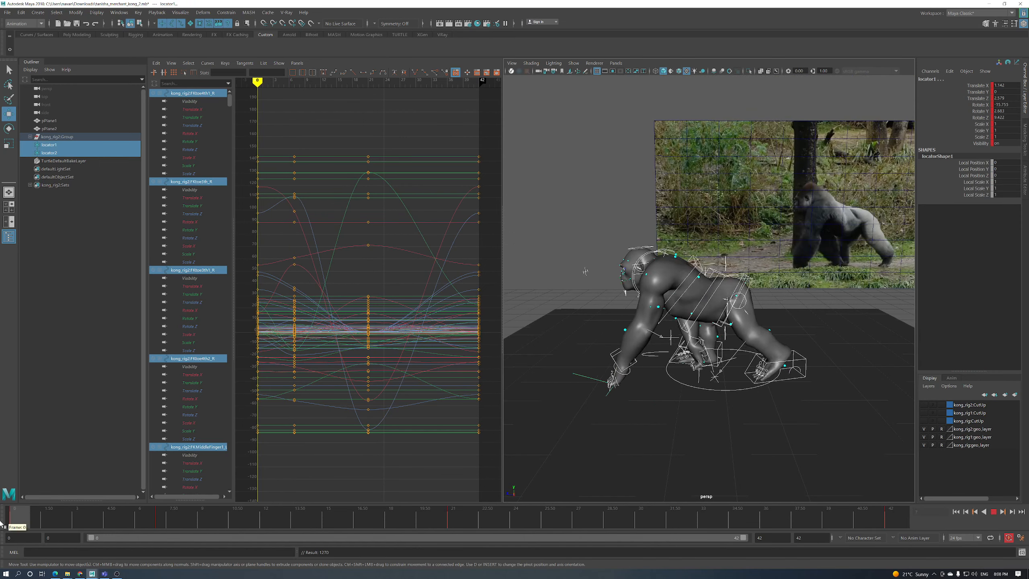
pyautogui.moveTo(170, 530); pyautogui.dragTo(308, 524)
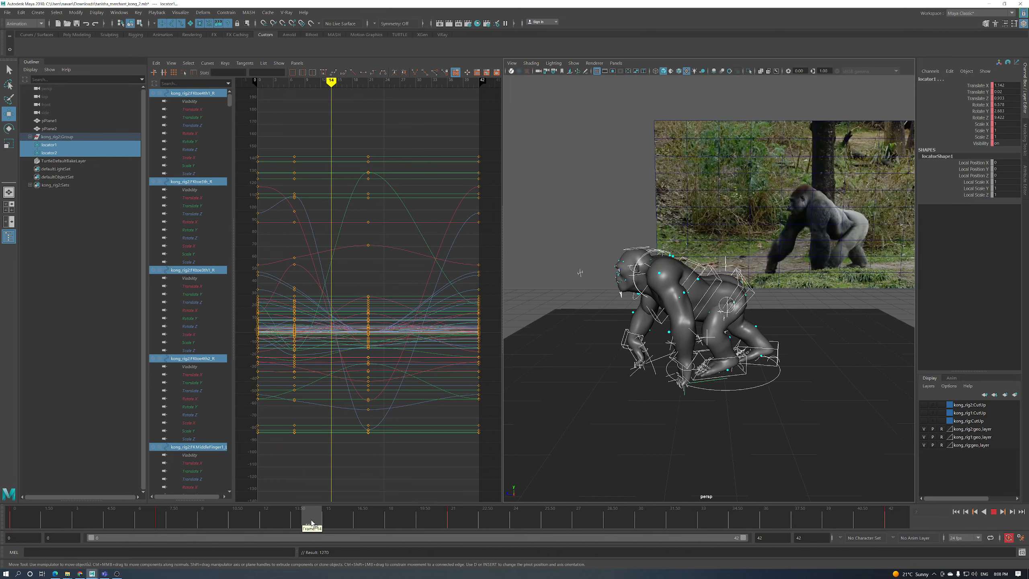
pyautogui.press('f')
pyautogui.click(578, 328)
pyautogui.keyDown('alt'); pyautogui.moveTo(632, 351); pyautogui.dragTo(813, 220); pyautogui.keyUp('alt')
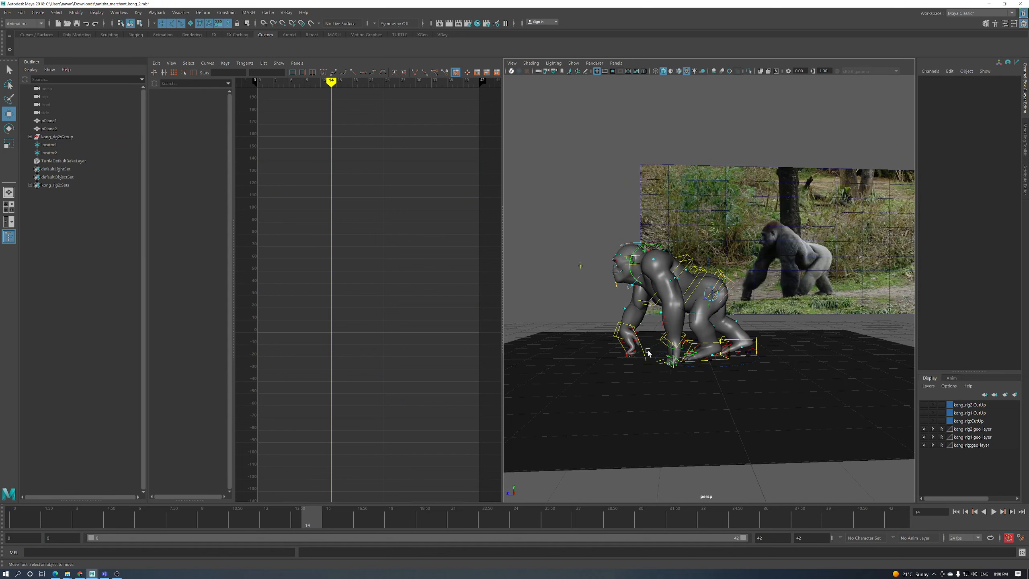
pyautogui.scroll(5, 649, 353)
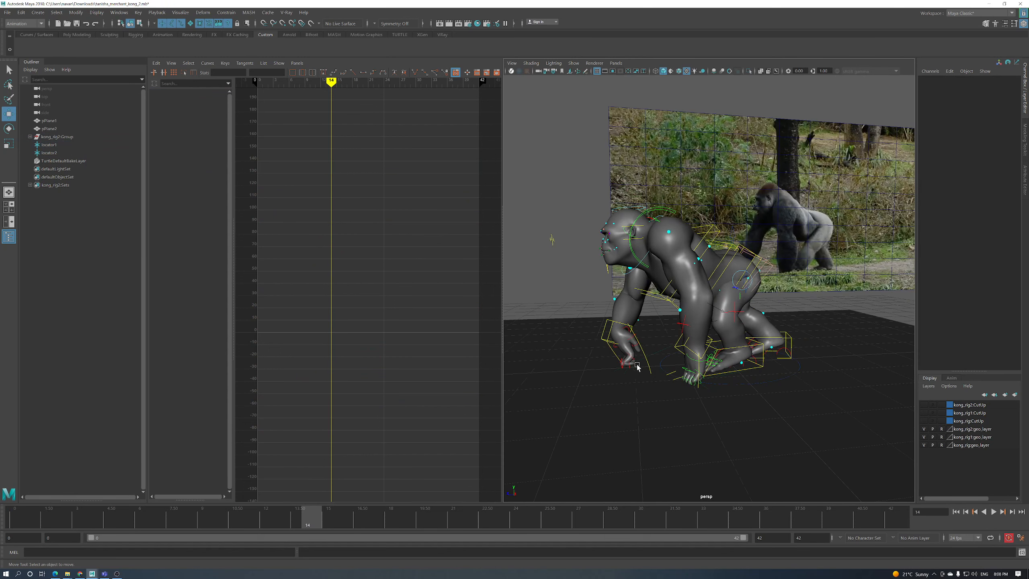
# Place the right hand's locator2 forward on the ground at frame 14, at about 3.03 in Translate Z, rotated about -25, -7.5 and 5
pyautogui.click(641, 359)
pyautogui.keyDown('alt'); pyautogui.moveTo(642, 360); pyautogui.dragTo(604, 340); pyautogui.keyUp('alt')
pyautogui.press('e')
pyautogui.moveTo(664, 352)
pyautogui.mouseDown()
pyautogui.moveTo(666, 333)
pyautogui.moveTo(671, 340)
pyautogui.mouseUp()
pyautogui.press('w')
pyautogui.moveTo(600, 344); pyautogui.dragTo(594, 313)
pyautogui.press('e')
pyautogui.press('w')
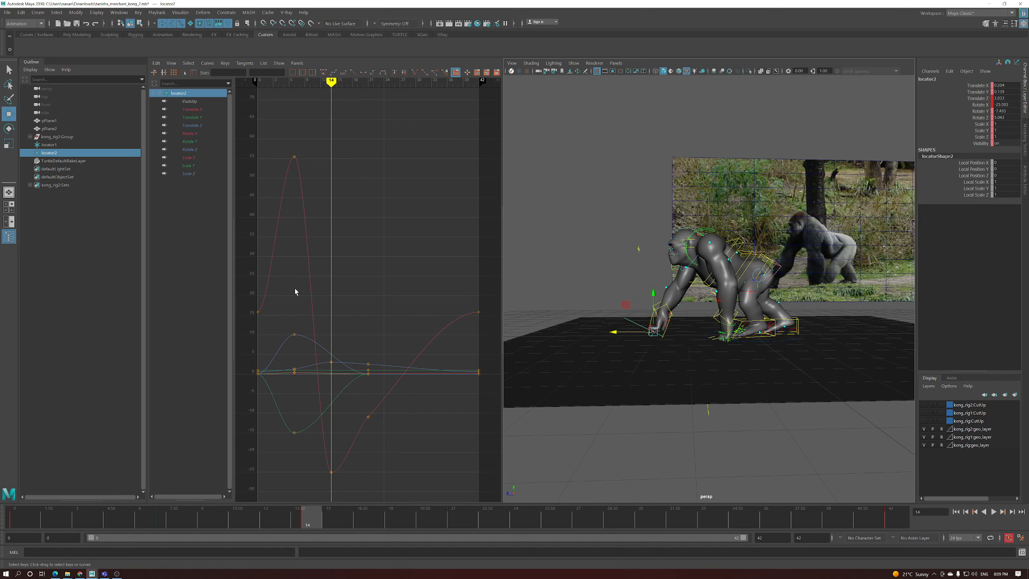
# Isolate the Translate Z curve of locator2 and try lowering its frame 14 key
pyautogui.click(211, 126)
pyautogui.press('f')
pyautogui.keyDown('alt'); pyautogui.moveTo(384, 310); pyautogui.dragTo(441, 328, button='right'); pyautogui.keyUp('alt')
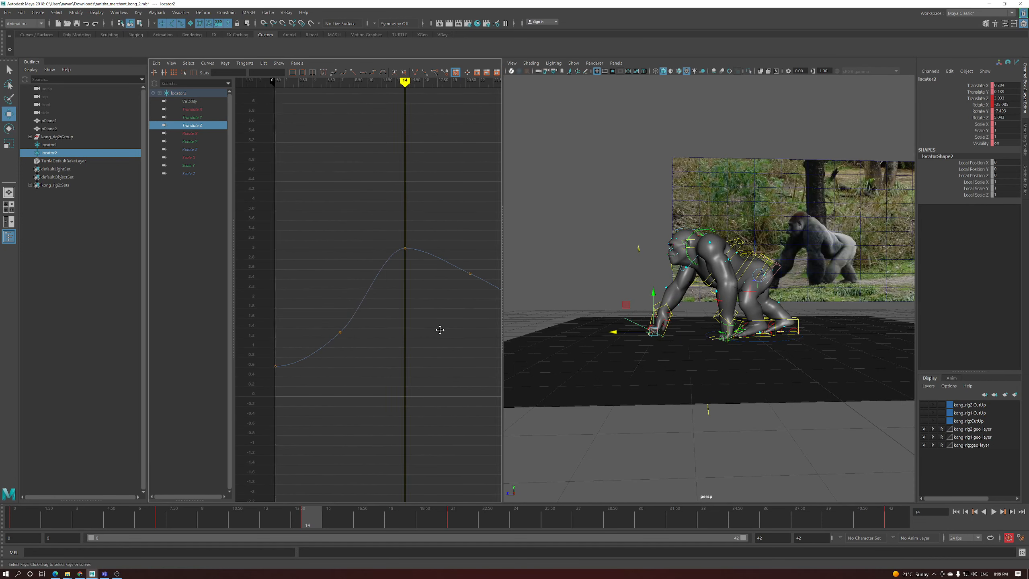
pyautogui.click(405, 248)
pyautogui.keyDown('shift'); pyautogui.moveTo(403, 261); pyautogui.dragTo(409, 281, button='middle'); pyautogui.keyUp('shift')
pyautogui.hotkey('ctrl', 'z')
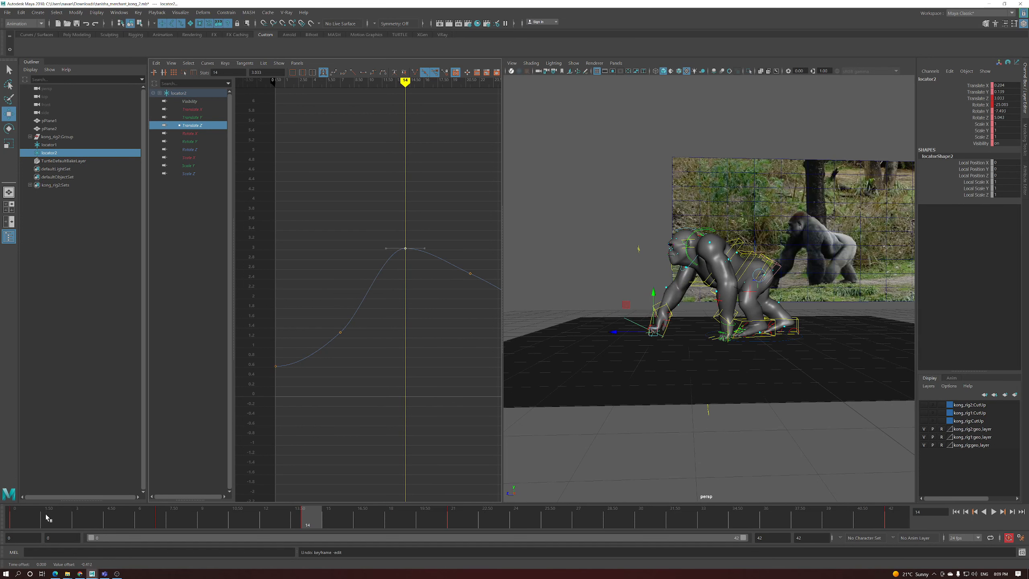
# Compare the right hand's reach at frames 0 and 14 and nudge locator2 forward to a Translate Z of about 3.04
pyautogui.click(2, 521)
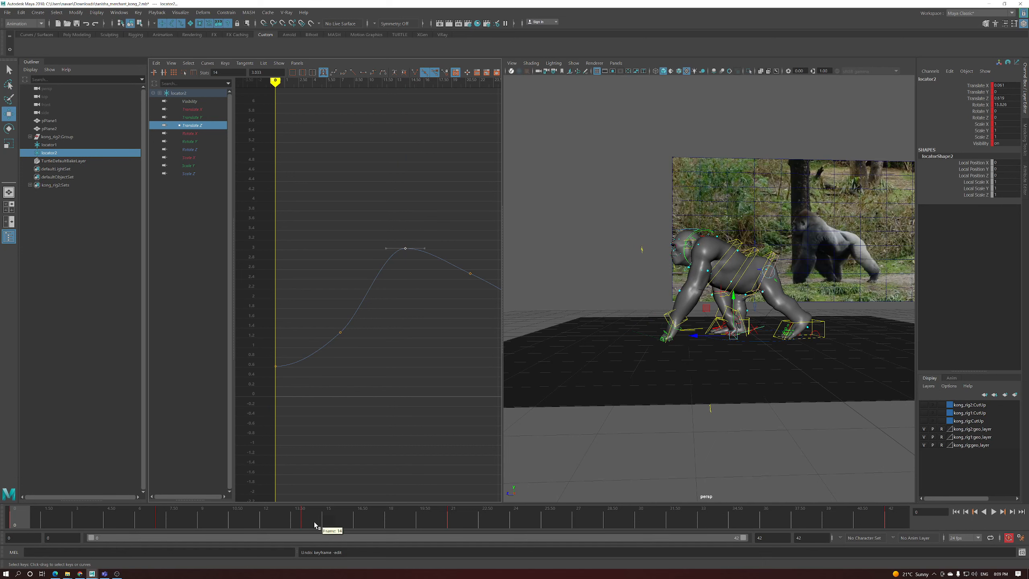
pyautogui.click(308, 520)
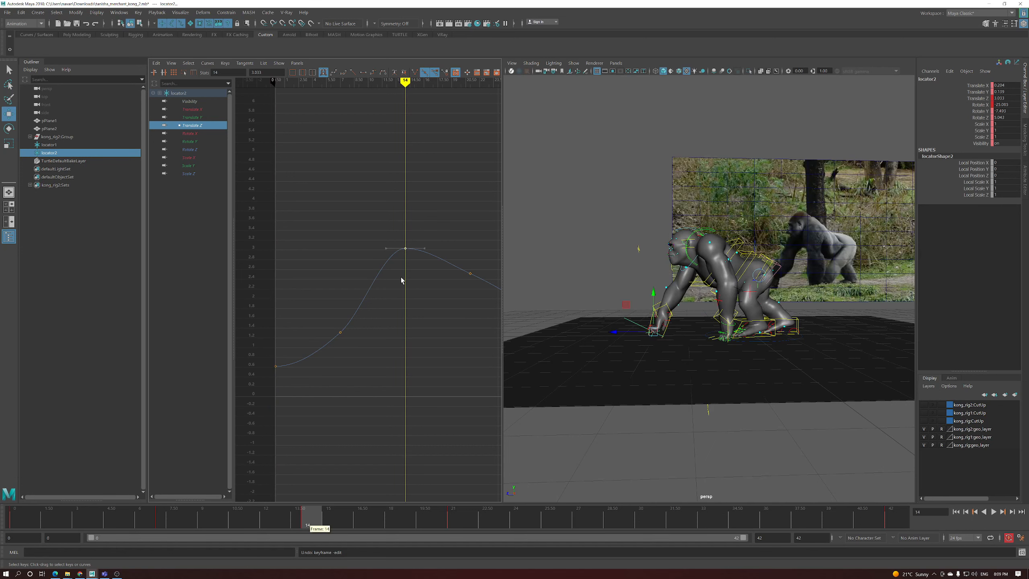
pyautogui.moveTo(422, 285); pyautogui.dragTo(429, 261, button='middle')
pyautogui.keyDown('alt'); pyautogui.moveTo(448, 305); pyautogui.dragTo(410, 294, button='middle'); pyautogui.keyUp('alt')
pyautogui.keyDown('alt'); pyautogui.keyDown('shift'); pyautogui.moveTo(451, 297); pyautogui.dragTo(446, 296, button='right'); pyautogui.keyUp('shift'); pyautogui.keyUp('alt')
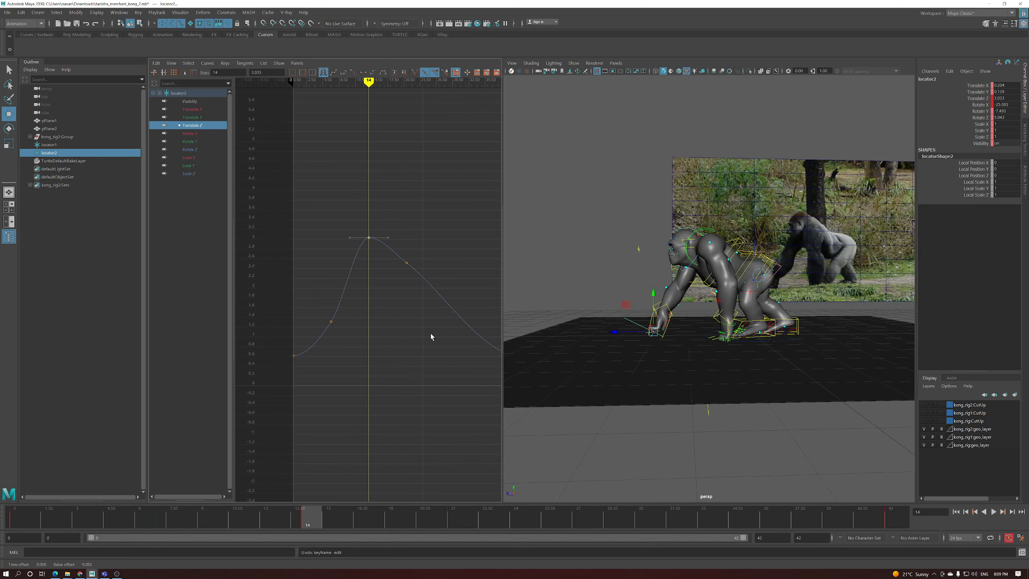
pyautogui.click(627, 333)
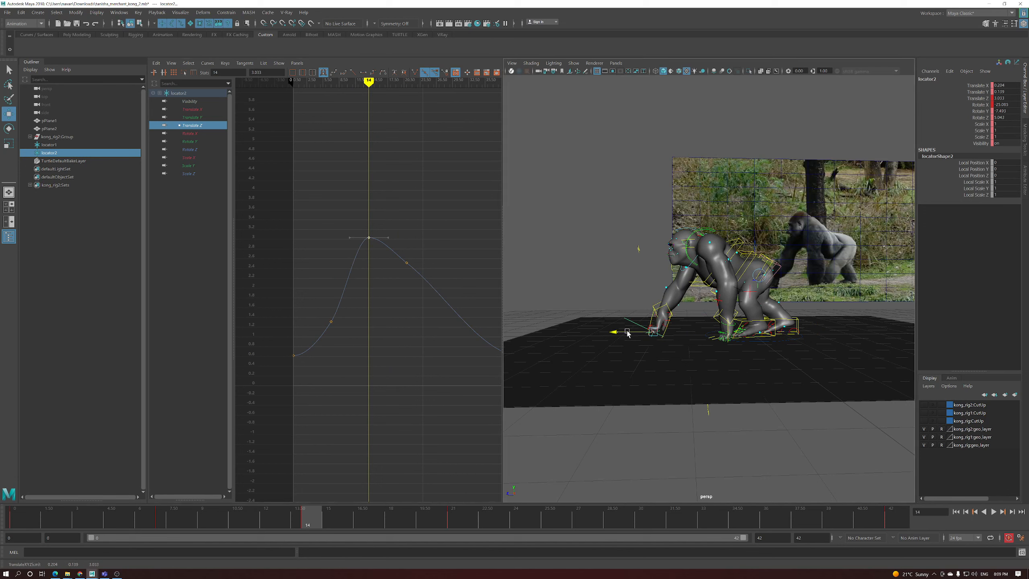
pyautogui.keyDown('alt'); pyautogui.moveTo(627, 333); pyautogui.dragTo(674, 316); pyautogui.keyUp('alt')
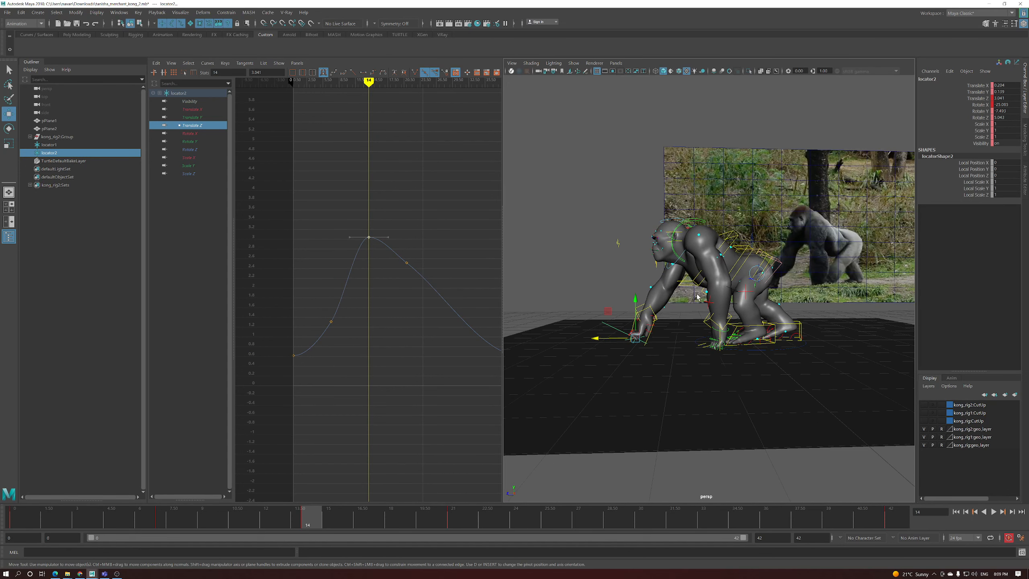
pyautogui.keyDown('alt'); pyautogui.moveTo(712, 300); pyautogui.dragTo(671, 345); pyautogui.keyUp('alt')
# Compare frames 7 and 14, and rotate the chest control IKSpine3_M to about -32.2, 10.6 and -31.2 in X, Y and Z at frame 14
pyautogui.click(700, 349)
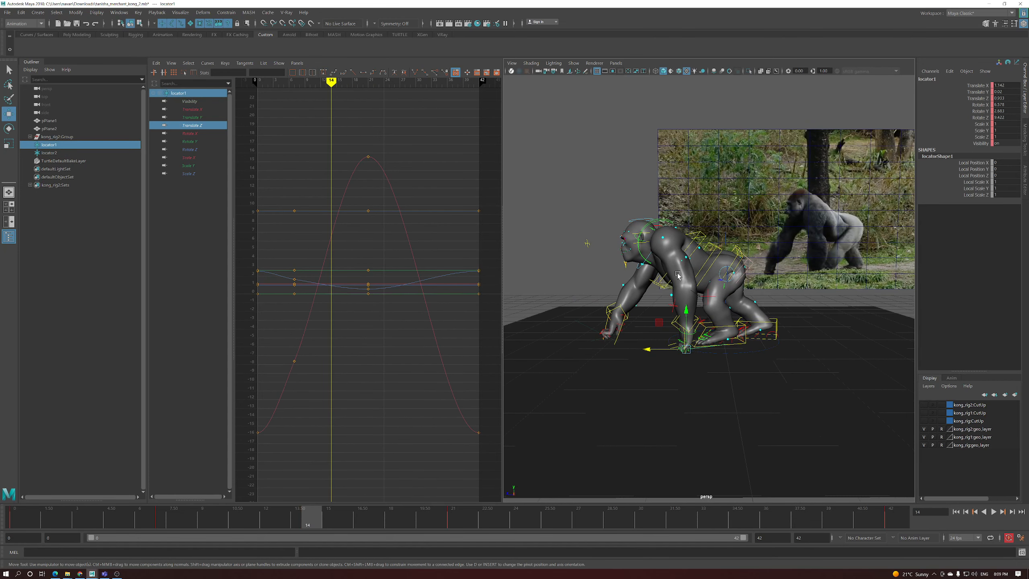
pyautogui.keyDown('alt'); pyautogui.moveTo(679, 276); pyautogui.dragTo(670, 296); pyautogui.keyUp('alt')
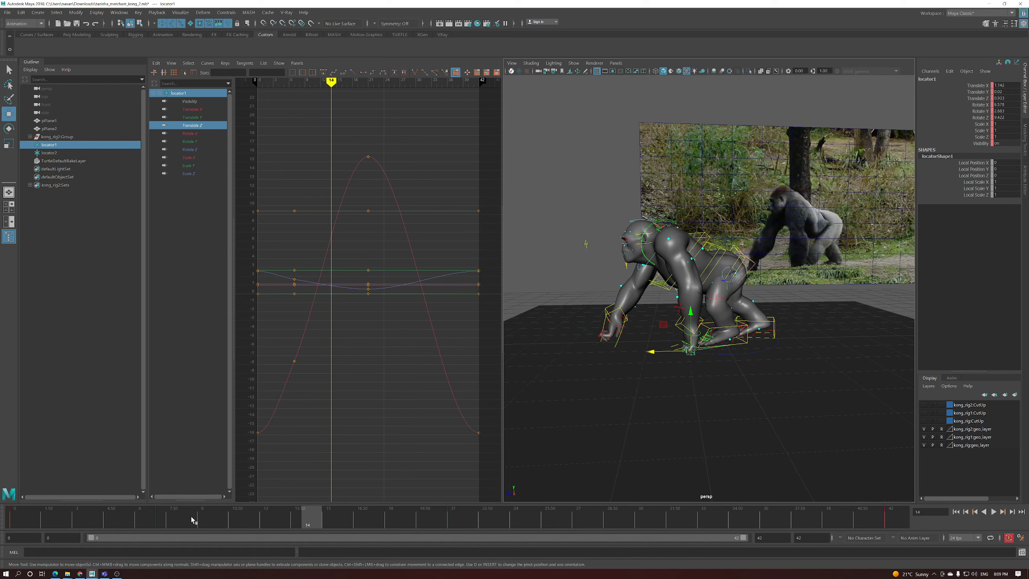
pyautogui.moveTo(172, 525); pyautogui.dragTo(318, 527)
pyautogui.click(695, 242)
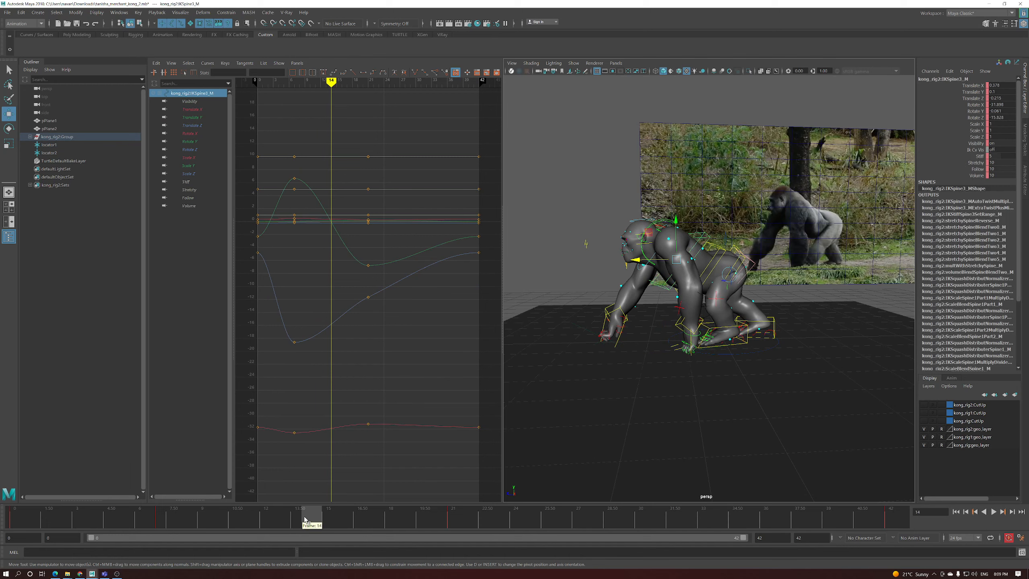
pyautogui.moveTo(172, 531); pyautogui.dragTo(311, 522)
pyautogui.press('e')
pyautogui.keyDown('alt'); pyautogui.moveTo(673, 294); pyautogui.dragTo(754, 204); pyautogui.keyUp('alt')
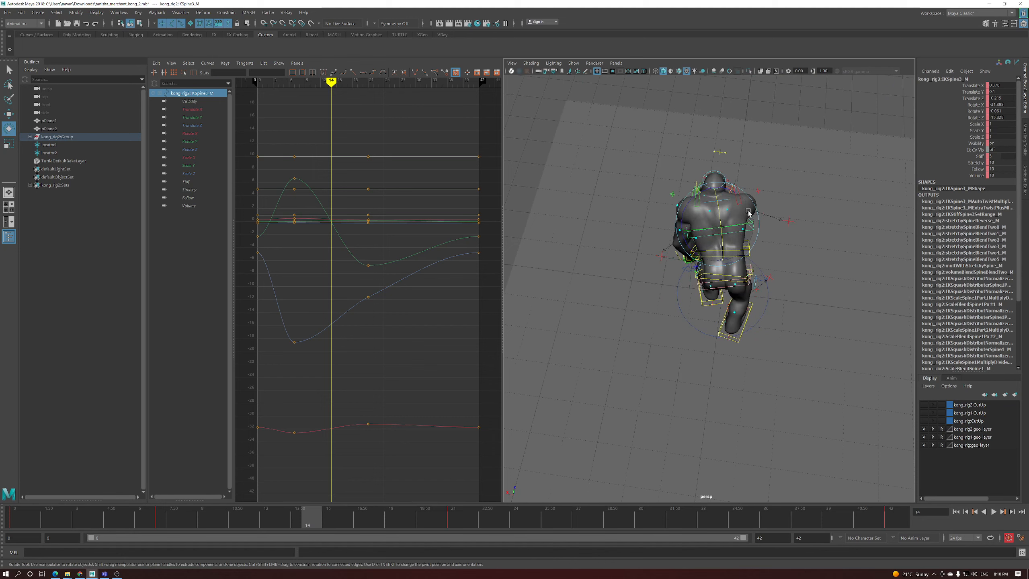
pyautogui.click(685, 212)
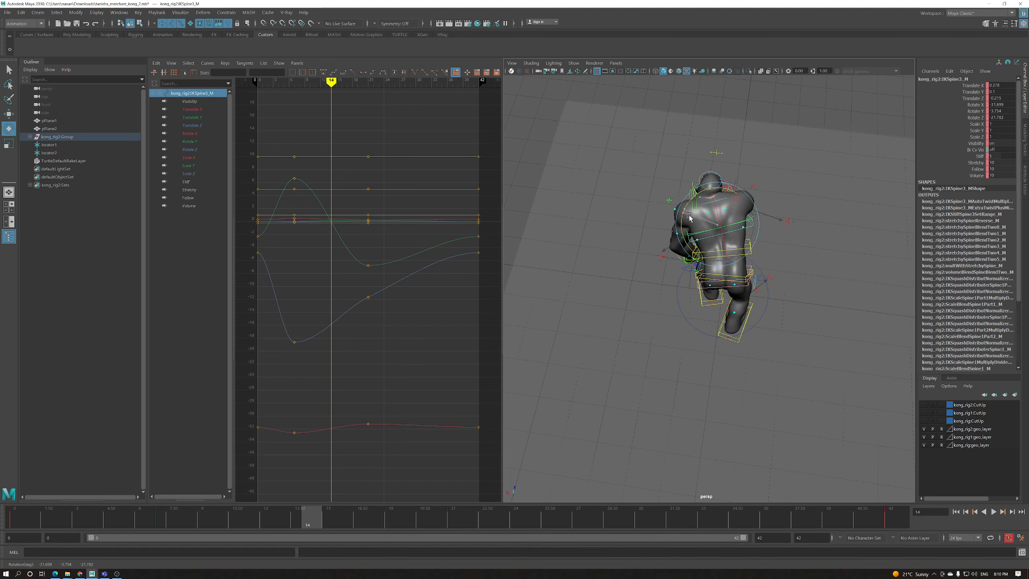
pyautogui.moveTo(690, 219); pyautogui.dragTo(747, 298)
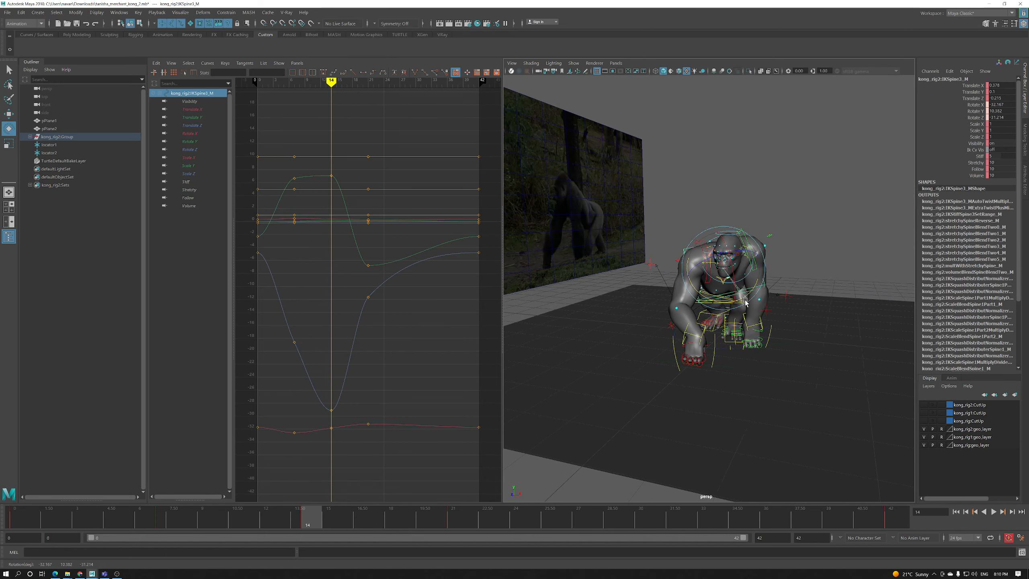
# Move the left foot control IKLeg_L forward to a Translate Z of about 0.77 and key it at frame 14
pyautogui.keyDown('alt'); pyautogui.moveTo(746, 302); pyautogui.dragTo(705, 342); pyautogui.keyUp('alt')
pyautogui.scroll(3, 674, 292)
pyautogui.click(720, 328)
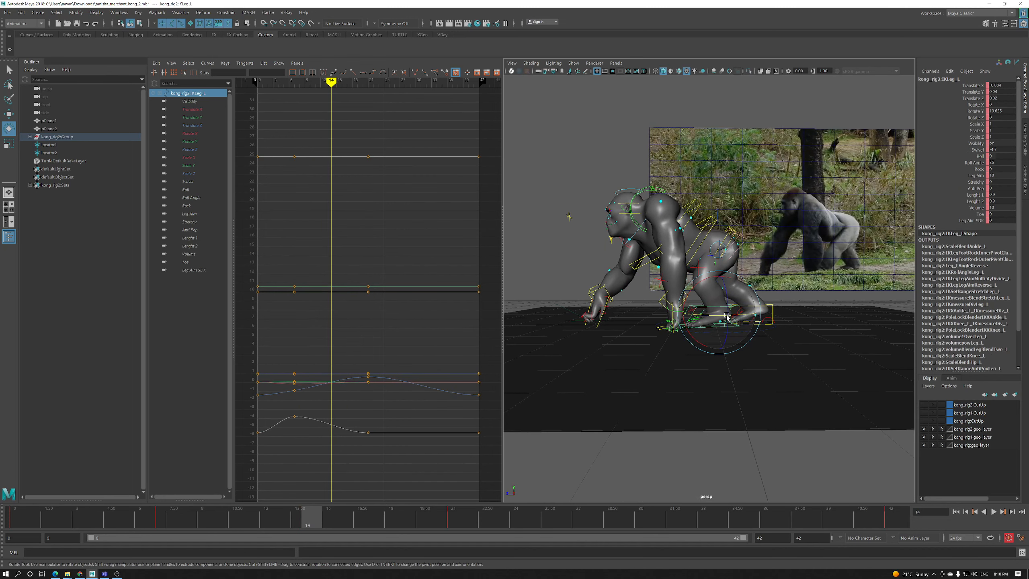
pyautogui.press('w')
pyautogui.scroll(3, 704, 344)
pyautogui.click(687, 323)
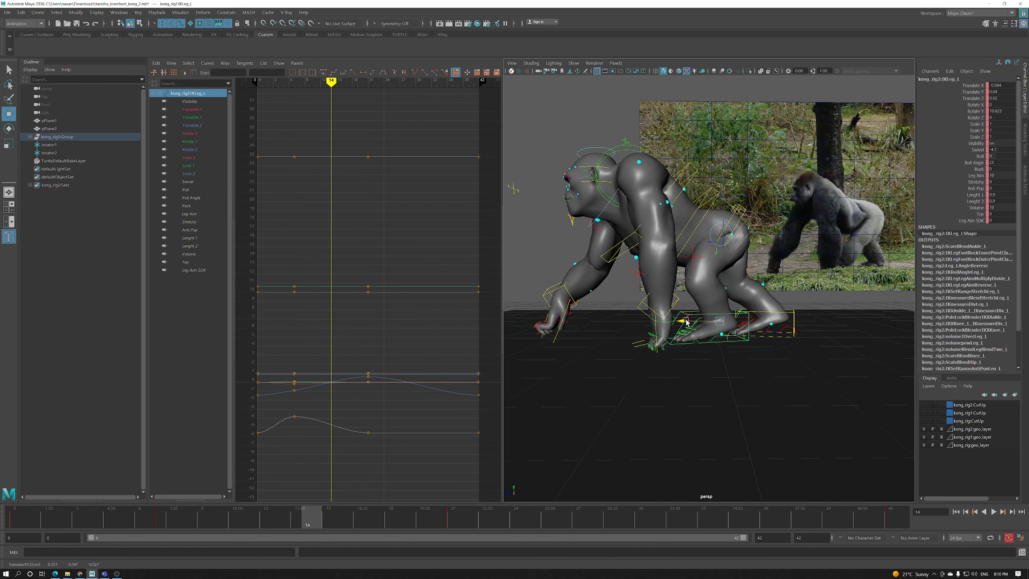
pyautogui.moveTo(661, 317); pyautogui.dragTo(652, 318)
pyautogui.press('s')
pyautogui.scroll(6, 651, 312)
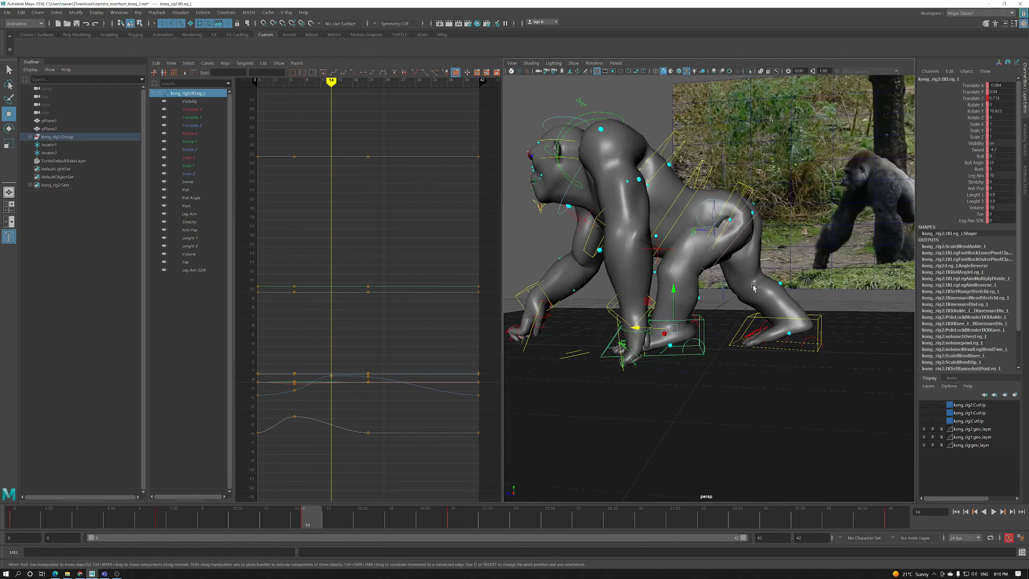
# Set Rotate X, Y and Z of the left toe roll controls RollToes_L and RollToesEnd_L to 0 at frame 14
pyautogui.click(692, 312)
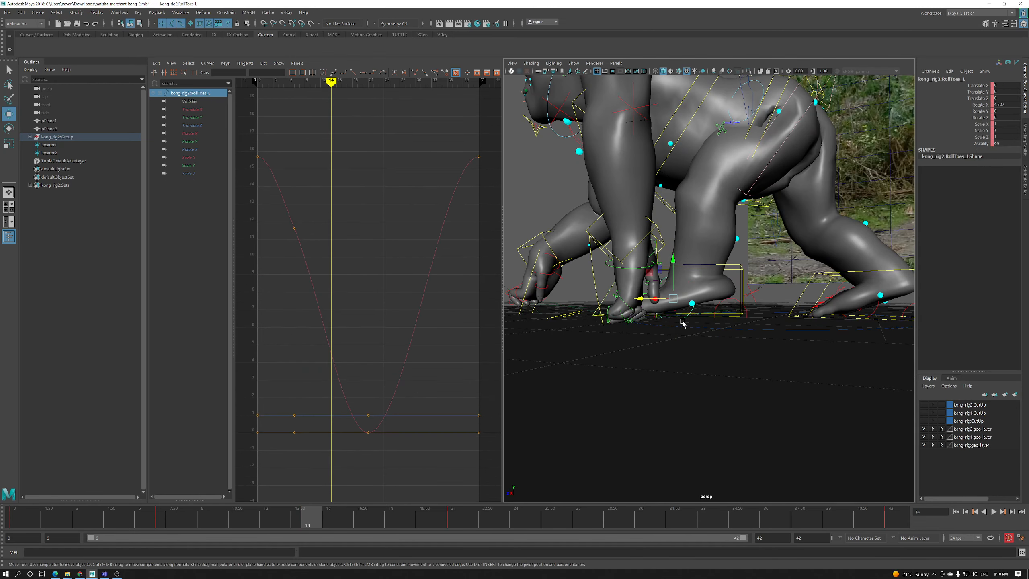
pyautogui.press('f')
pyautogui.keyDown('shift'); pyautogui.click(628, 304); pyautogui.keyUp('shift')
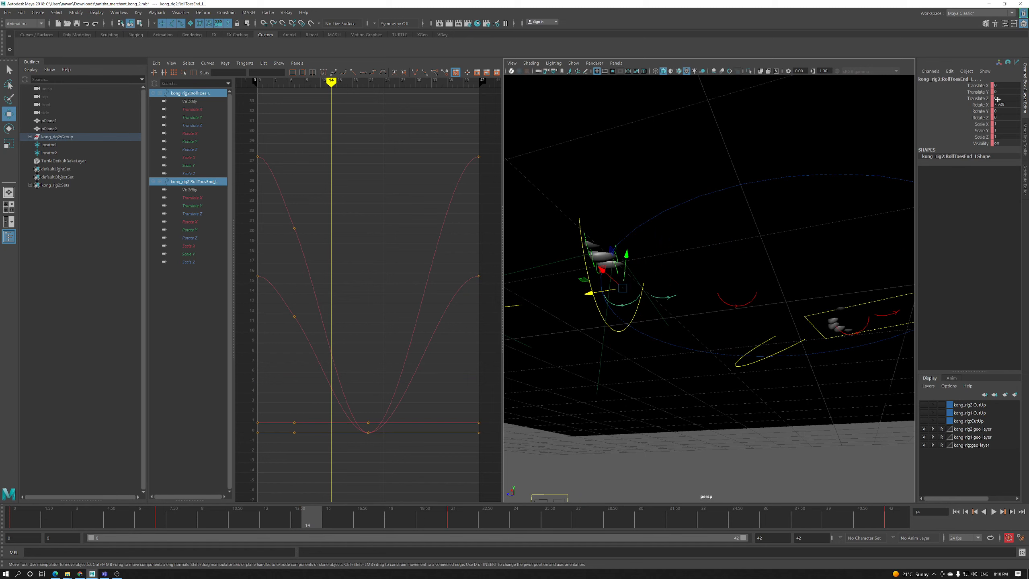
pyautogui.press('Return')
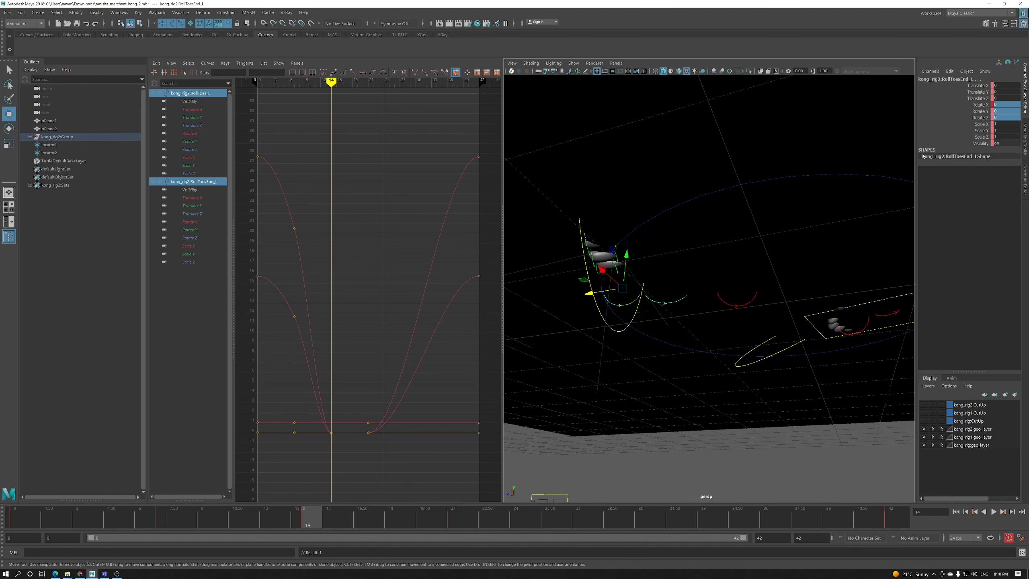
pyautogui.scroll(-5, 683, 281)
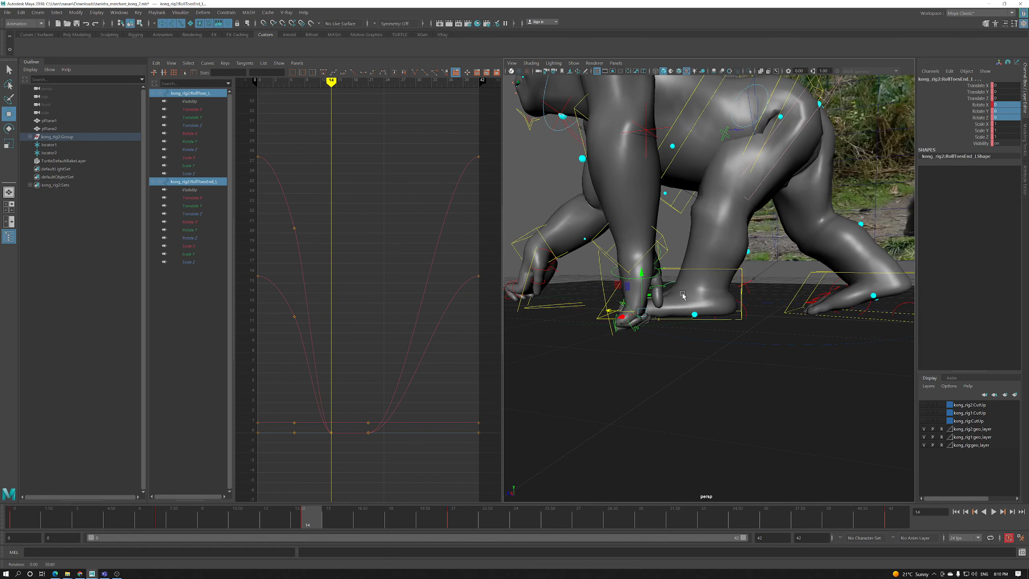
# Set Translate Y of the left foot control IKLeg_L to 0 at frame 14
pyautogui.click(741, 271)
pyautogui.scroll(2, 742, 271)
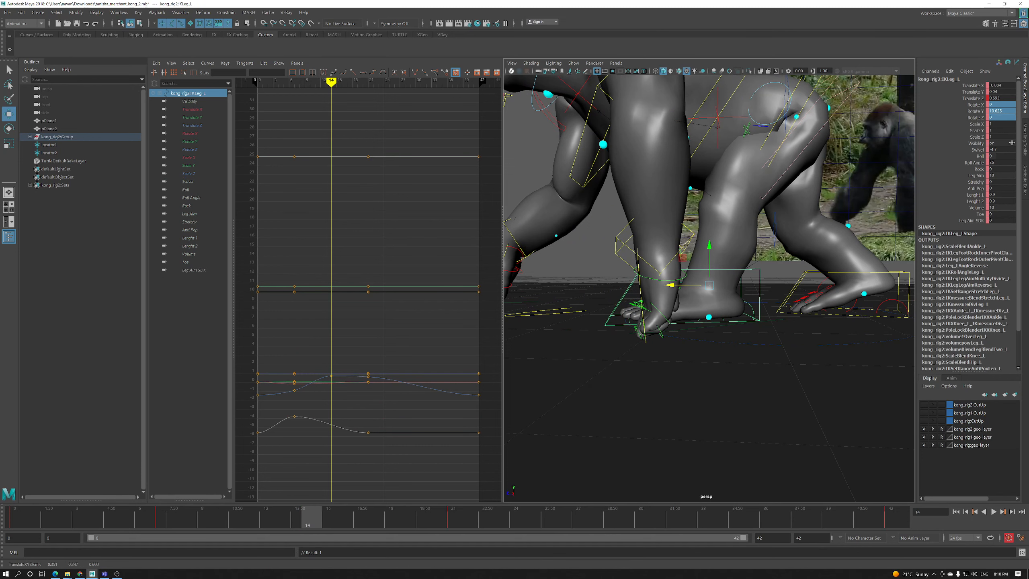
pyautogui.click(1005, 92)
pyautogui.write('0')
pyautogui.press('Return')
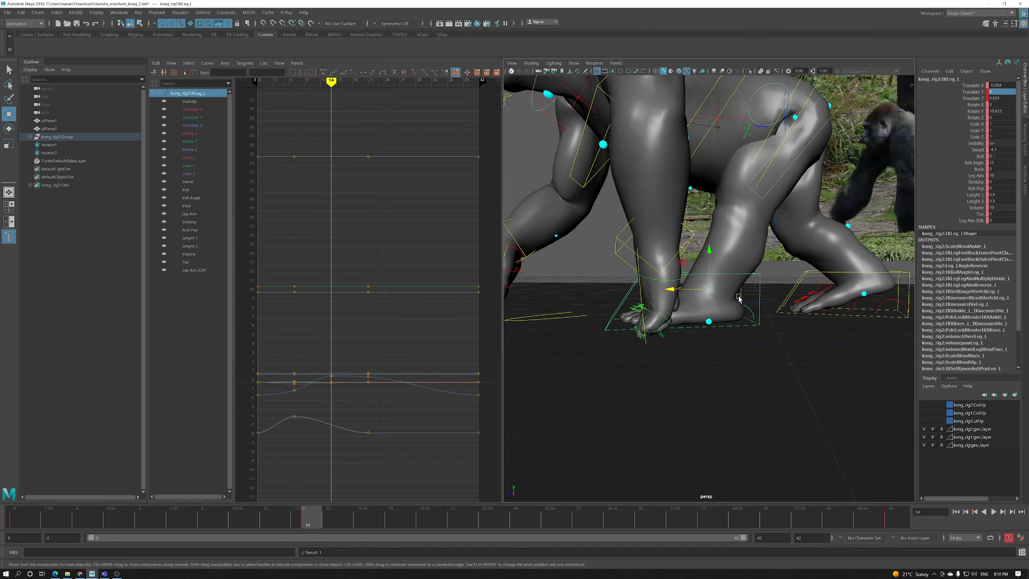
# Move the left foot control IKLeg_L slightly forward to a Translate Z of about 0.8 at frame 14
pyautogui.moveTo(751, 330)
pyautogui.keyDown('alt'); pyautogui.mouseDown()
pyautogui.moveTo(737, 322)
pyautogui.moveTo(746, 310)
pyautogui.mouseUp(); pyautogui.keyUp('alt')
pyautogui.click(748, 311)
pyautogui.press('e')
pyautogui.keyDown('alt'); pyautogui.moveTo(746, 311); pyautogui.dragTo(760, 225, button='right'); pyautogui.keyUp('alt')
pyautogui.keyDown('alt'); pyautogui.moveTo(797, 227); pyautogui.dragTo(640, 288); pyautogui.keyUp('alt')
pyautogui.press('w')
pyautogui.click(683, 283)
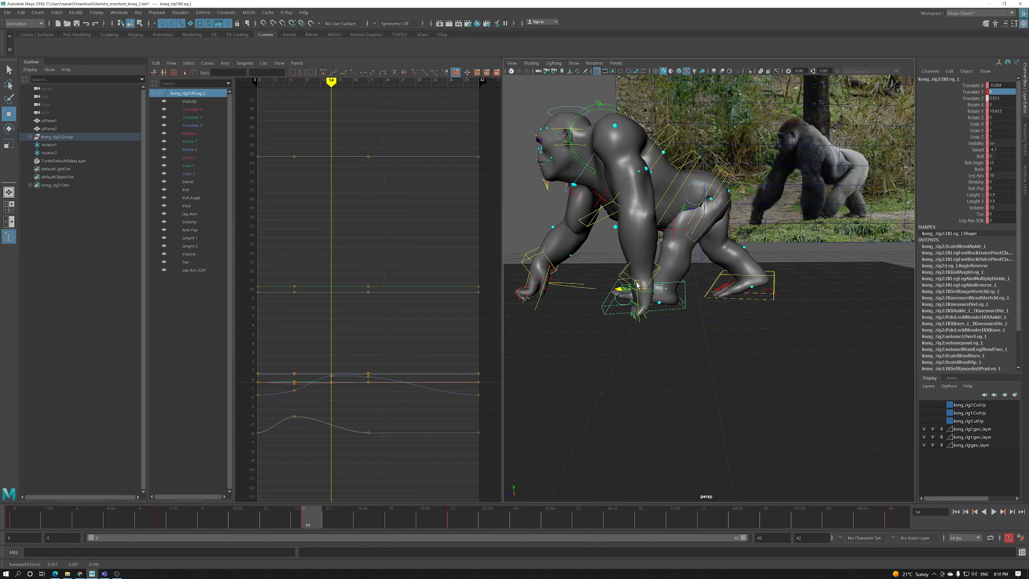
pyautogui.keyDown('alt'); pyautogui.moveTo(637, 285); pyautogui.dragTo(669, 311, button='right'); pyautogui.keyUp('alt')
pyautogui.keyDown('alt'); pyautogui.moveTo(670, 311); pyautogui.dragTo(738, 273); pyautogui.keyUp('alt')
pyautogui.click(986, 151)
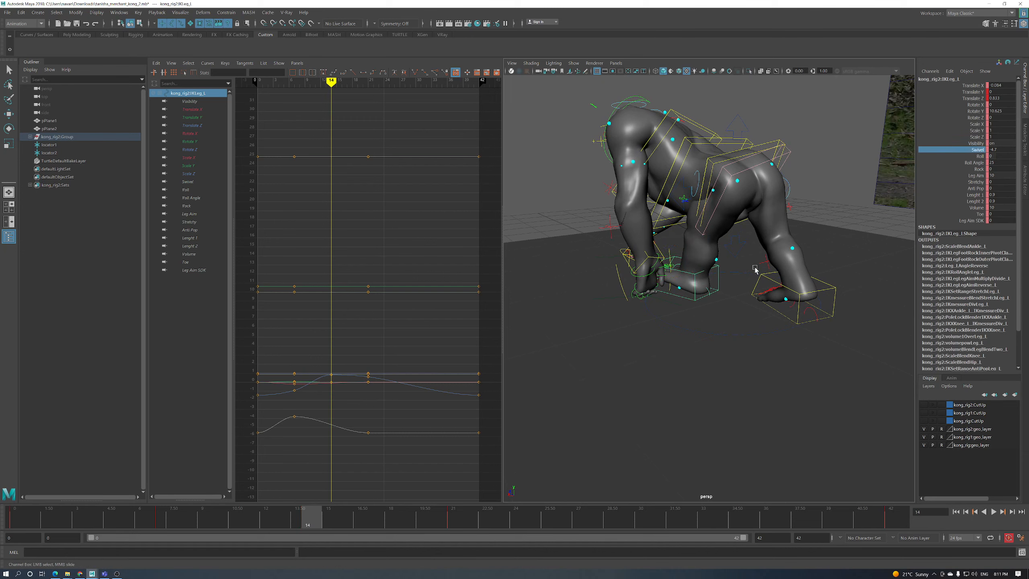
pyautogui.keyDown('alt'); pyautogui.moveTo(705, 288); pyautogui.dragTo(908, 214); pyautogui.keyUp('alt')
# Set Rotate X, Y and Z of the right toe roll controls RollToes_R and RollToesEnd_R to 0 at frame 14
pyautogui.click(757, 283)
pyautogui.press('w')
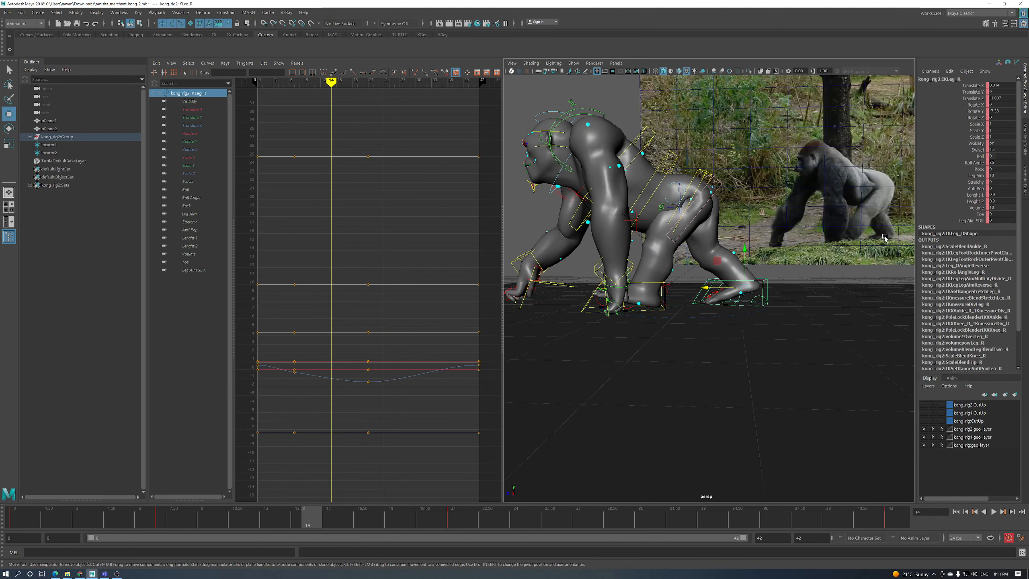
pyautogui.scroll(10, 742, 312)
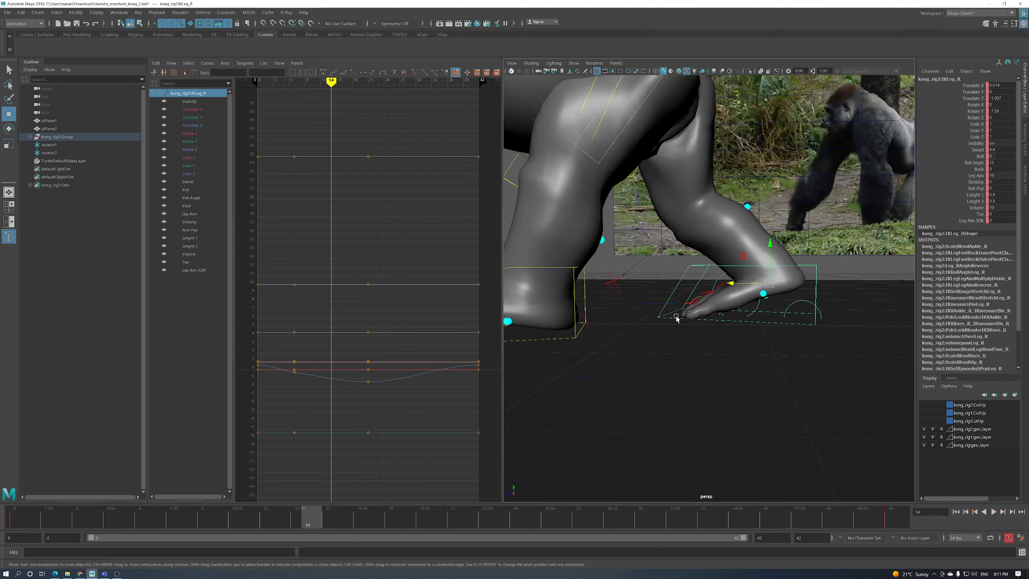
pyautogui.click(690, 295)
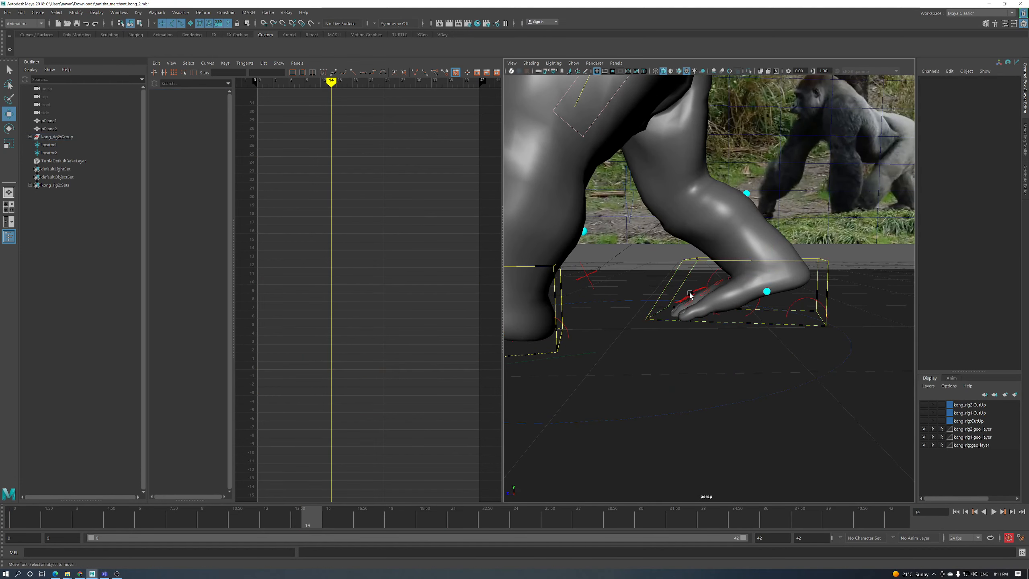
pyautogui.click(721, 318)
pyautogui.keyDown('alt'); pyautogui.moveTo(720, 318); pyautogui.dragTo(716, 319); pyautogui.keyUp('alt')
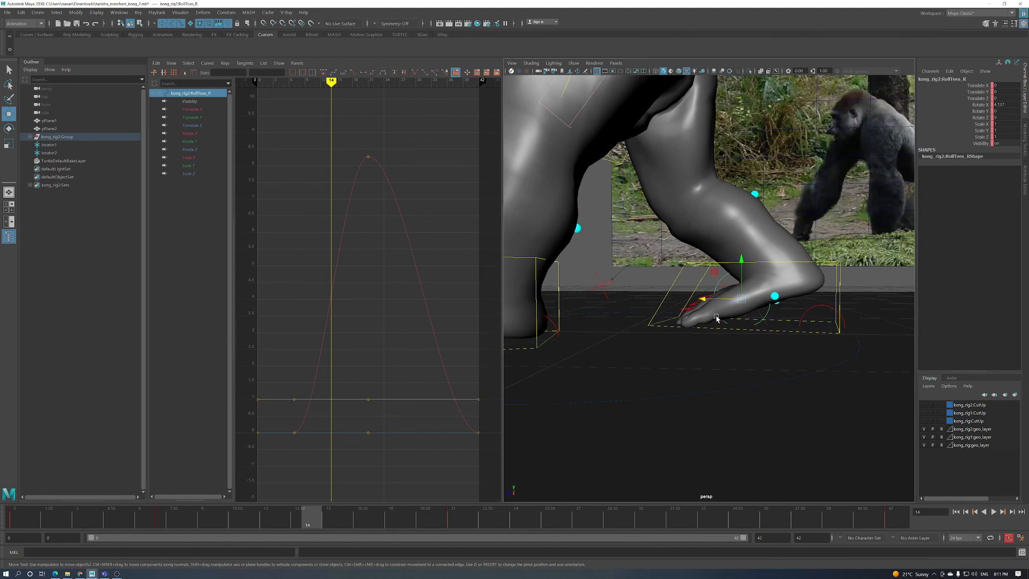
pyautogui.keyDown('shift'); pyautogui.click(722, 323); pyautogui.keyUp('shift')
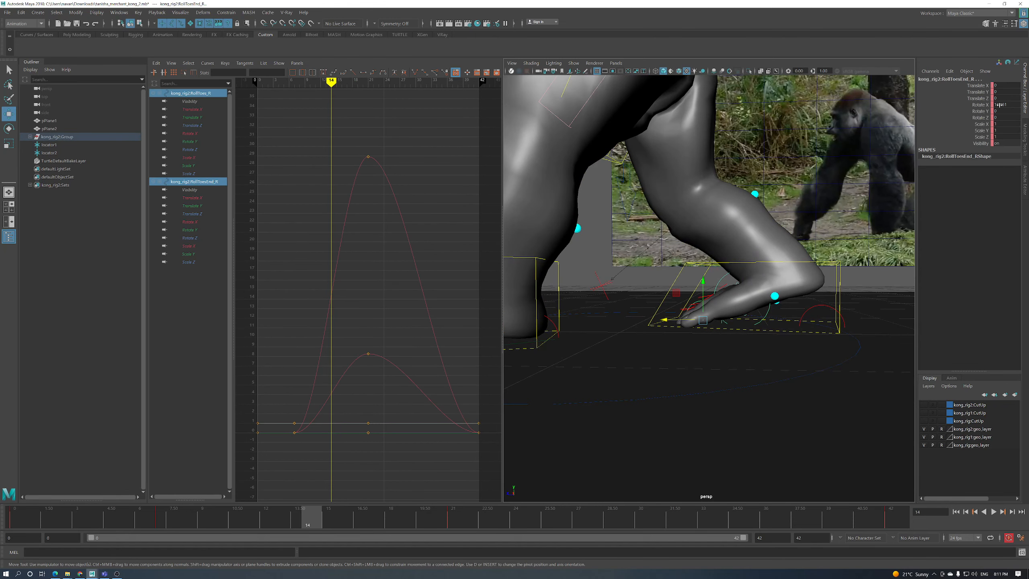
pyautogui.press('Return')
# Rotate the right toe roll control RollToes_R to a Rotate X of about 16.7 at frame 14 to raise the heel
pyautogui.keyDown('alt'); pyautogui.moveTo(784, 272); pyautogui.dragTo(717, 284, button='right'); pyautogui.keyUp('alt')
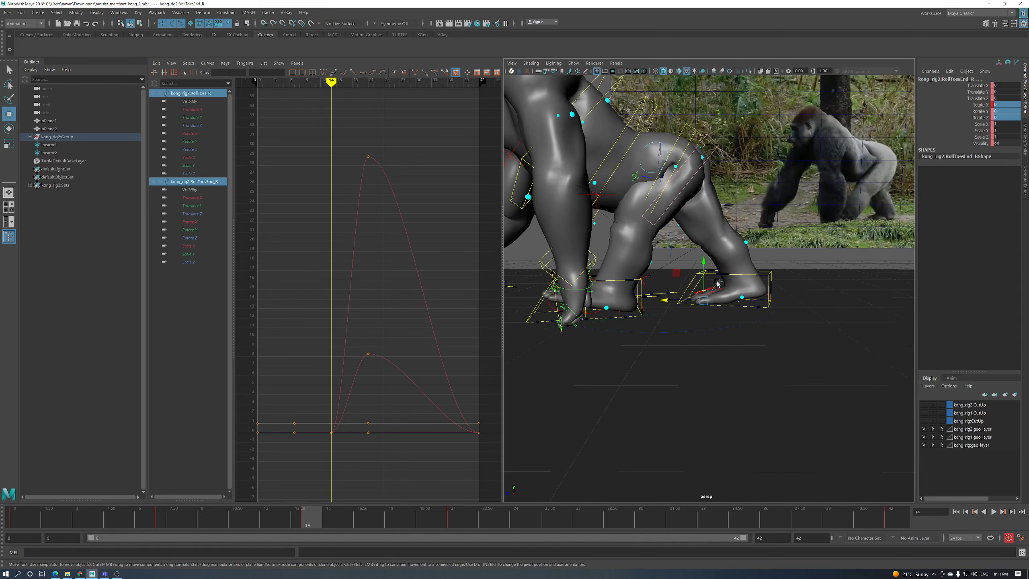
pyautogui.click(722, 282)
pyautogui.press('e')
pyautogui.moveTo(722, 282)
pyautogui.mouseDown()
pyautogui.moveTo(738, 263)
pyautogui.moveTo(733, 270)
pyautogui.mouseUp()
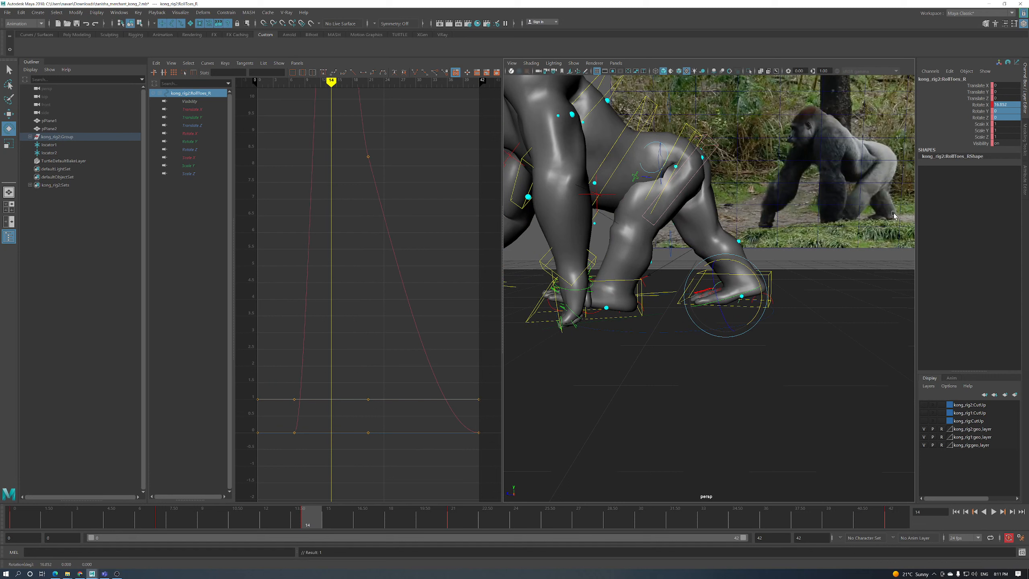
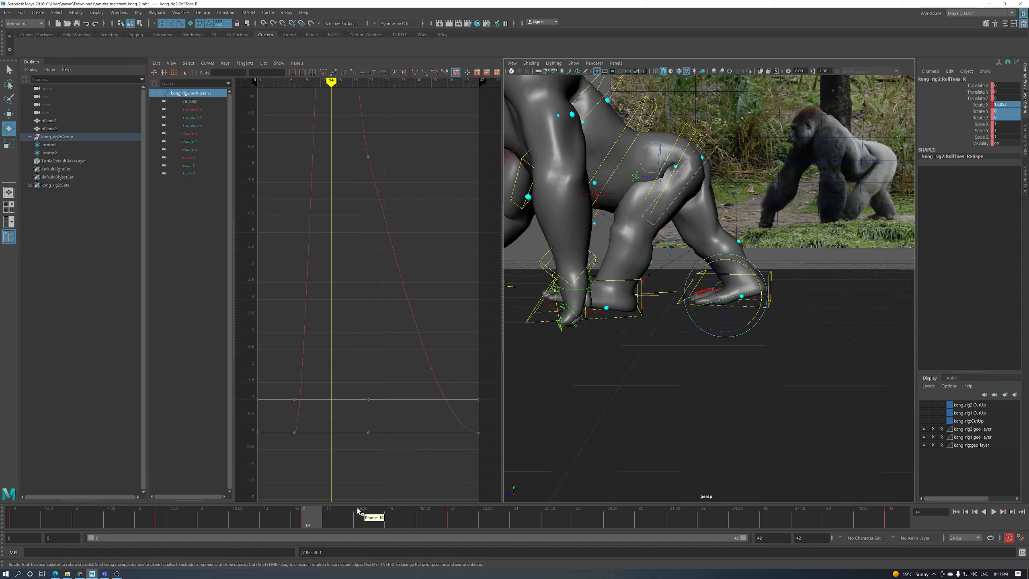
pyautogui.moveTo(299, 519); pyautogui.dragTo(321, 520)
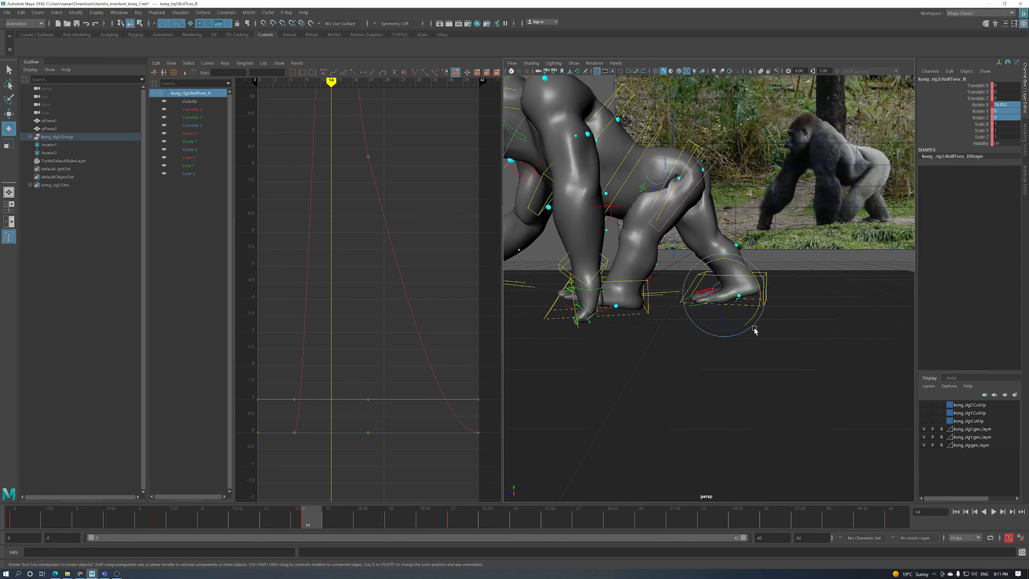
# Compare the position of the right foot control IKLeg_R at frames 7, 14 and 21 against the reference footage
pyautogui.press('w')
pyautogui.click(767, 282)
pyautogui.click(160, 519)
pyautogui.moveTo(161, 519); pyautogui.dragTo(309, 519)
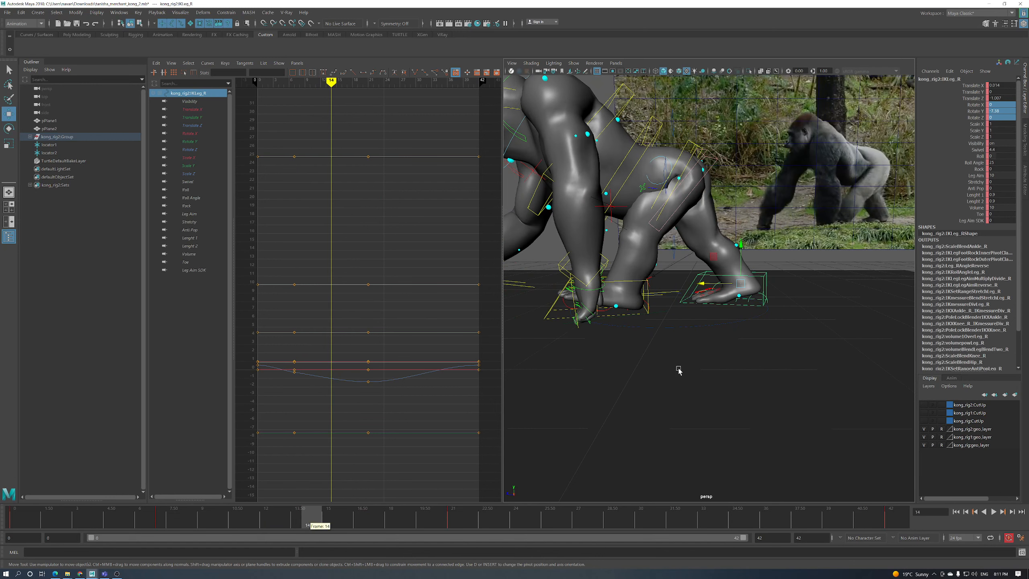
pyautogui.scroll(-5, 673, 356)
pyautogui.keyDown('alt'); pyautogui.moveTo(446, 397); pyautogui.dragTo(439, 368, button='right'); pyautogui.keyUp('alt')
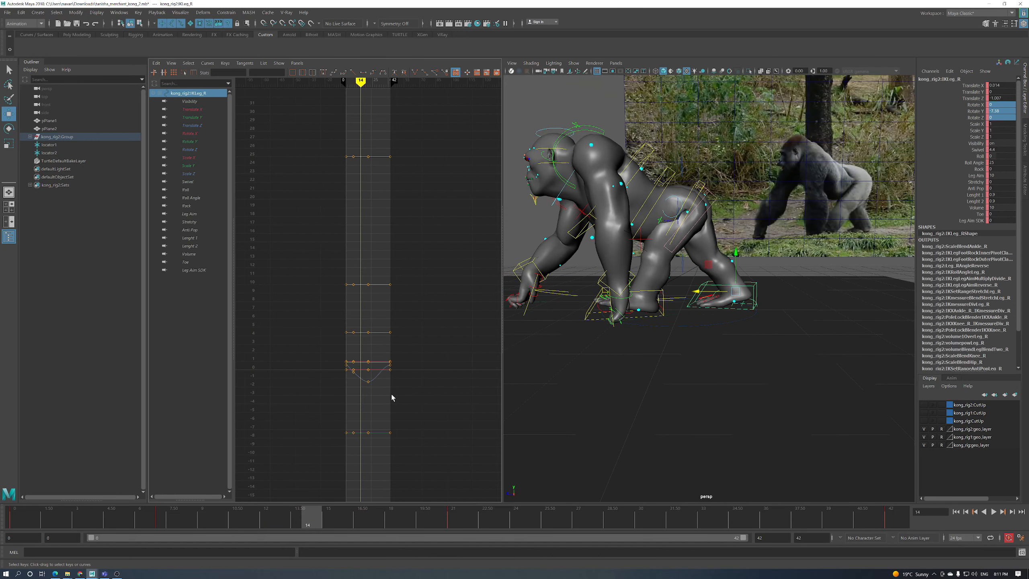
pyautogui.click(456, 522)
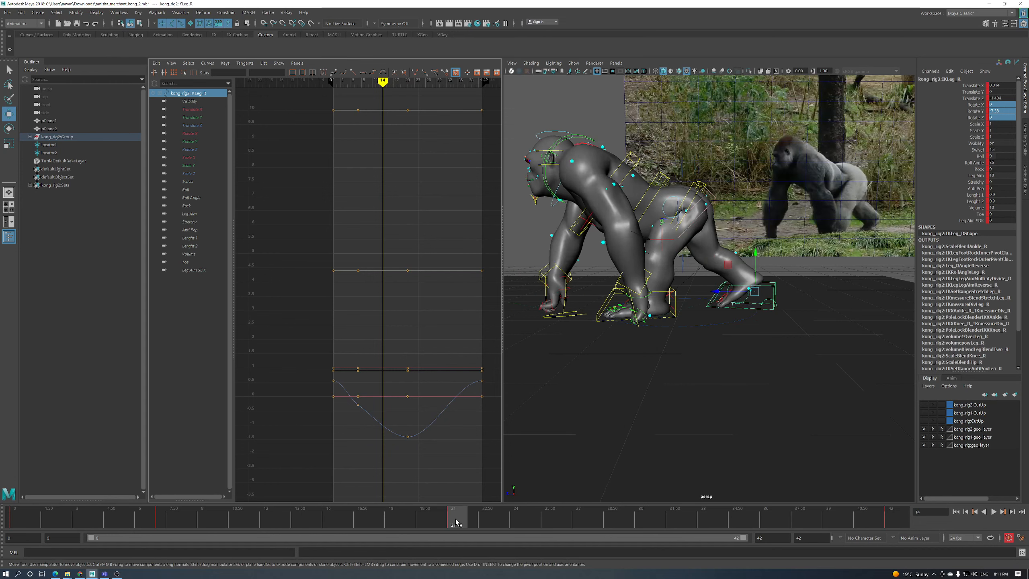
pyautogui.moveTo(456, 522); pyautogui.dragTo(308, 521)
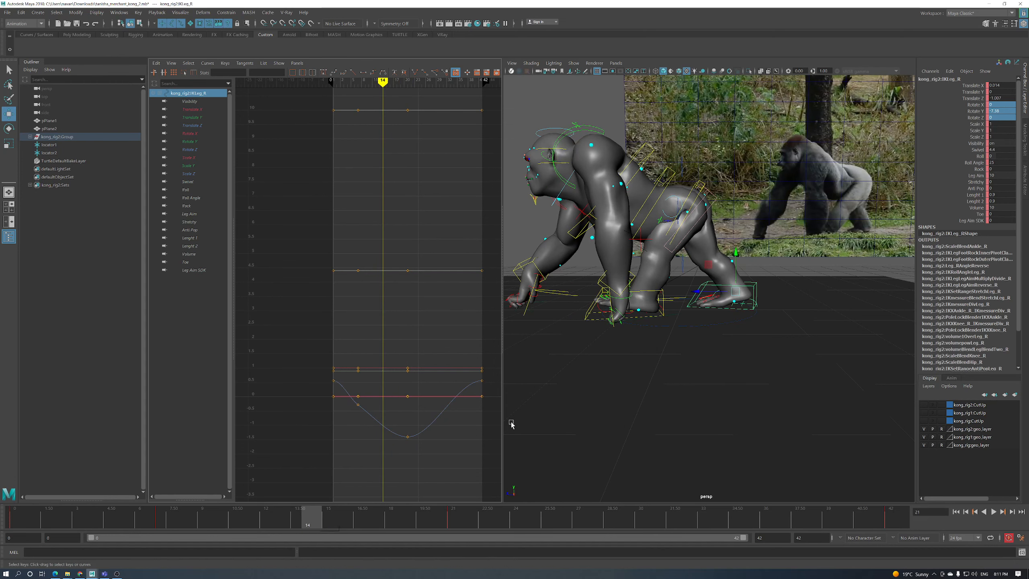
# Move the right foot control IKLeg_R slightly forward to a Translate Z of about -0.94 at frame 14
pyautogui.keyDown('alt'); pyautogui.moveTo(511, 425); pyautogui.dragTo(485, 451); pyautogui.keyUp('alt')
pyautogui.keyDown('alt'); pyautogui.moveTo(788, 306); pyautogui.dragTo(763, 312); pyautogui.keyUp('alt')
pyautogui.keyDown('alt'); pyautogui.moveTo(751, 302); pyautogui.dragTo(748, 329, button='right'); pyautogui.keyUp('alt')
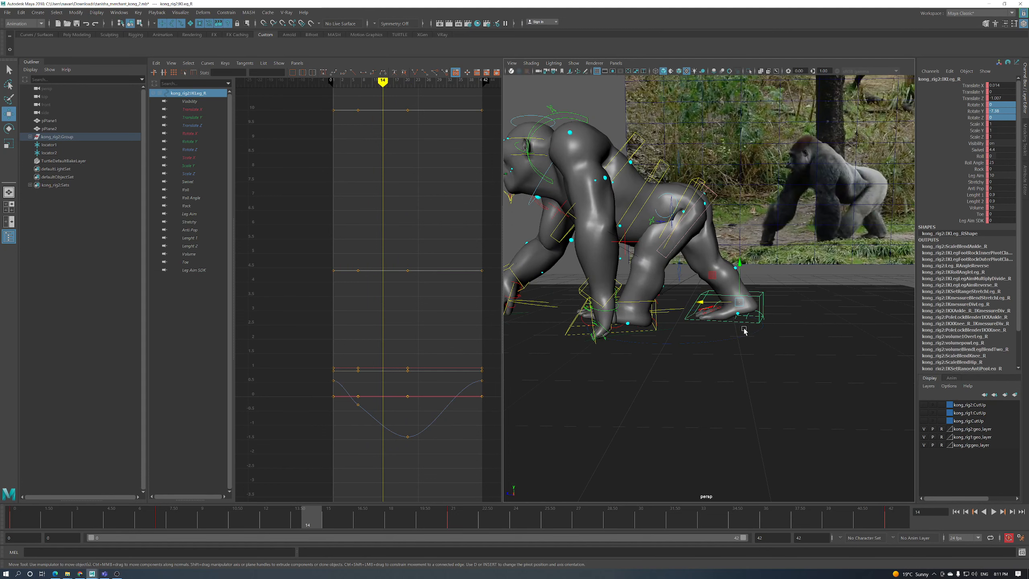
pyautogui.keyDown('alt'); pyautogui.moveTo(745, 331); pyautogui.dragTo(729, 337); pyautogui.keyUp('alt')
pyautogui.keyDown('alt'); pyautogui.moveTo(602, 416); pyautogui.dragTo(702, 302); pyautogui.keyUp('alt')
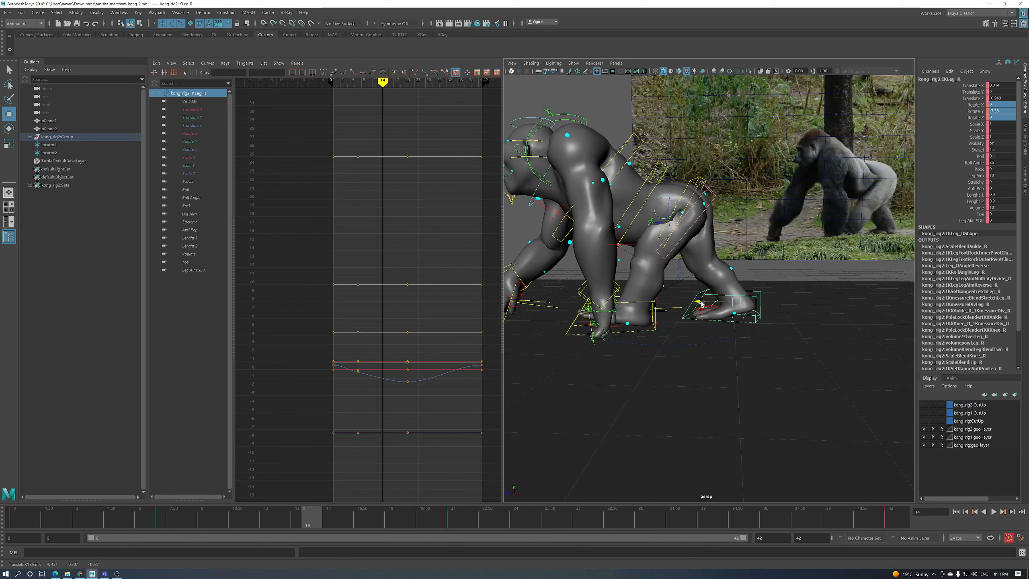
pyautogui.keyDown('alt'); pyautogui.moveTo(789, 252); pyautogui.dragTo(665, 301); pyautogui.keyUp('alt')
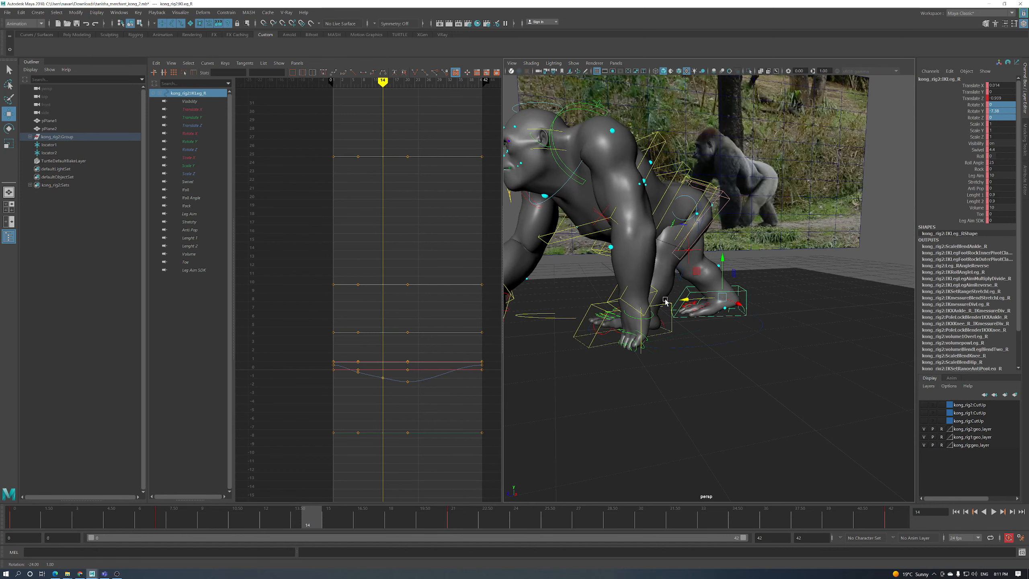
pyautogui.scroll(-5, 665, 301)
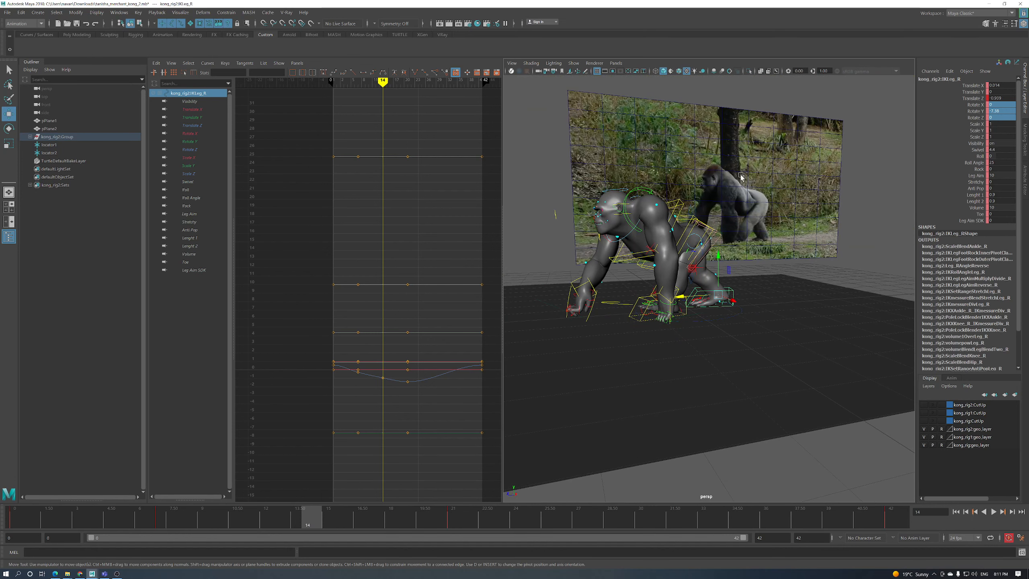
pyautogui.keyDown('alt'); pyautogui.moveTo(752, 206); pyautogui.dragTo(654, 300); pyautogui.keyUp('alt')
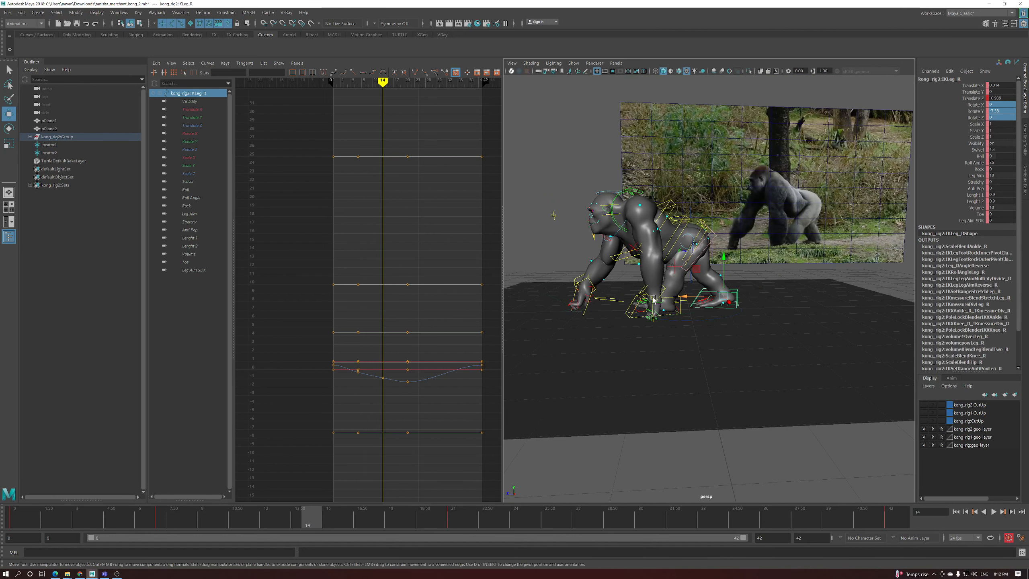
# Key all rig controls and both locators at frame 14, and scrub the motion from about frame 8 to frame 21
pyautogui.keyDown('alt'); pyautogui.moveTo(645, 240); pyautogui.dragTo(651, 267); pyautogui.keyUp('alt')
pyautogui.moveTo(589, 335); pyautogui.dragTo(589, 335)
pyautogui.keyDown('alt'); pyautogui.moveTo(589, 335); pyautogui.dragTo(661, 340); pyautogui.keyUp('alt')
pyautogui.press('s')
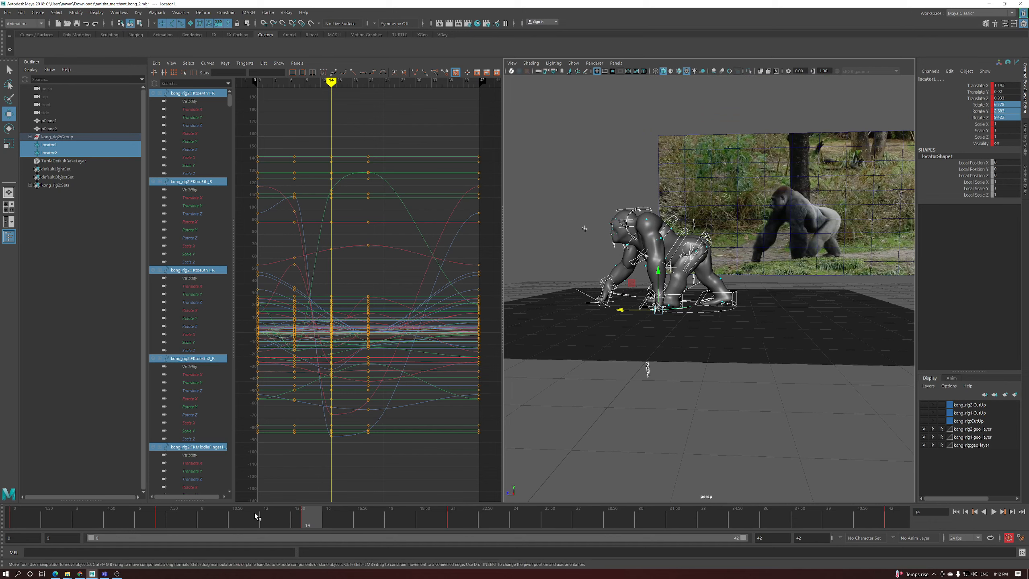
pyautogui.moveTo(185, 516); pyautogui.dragTo(453, 513)
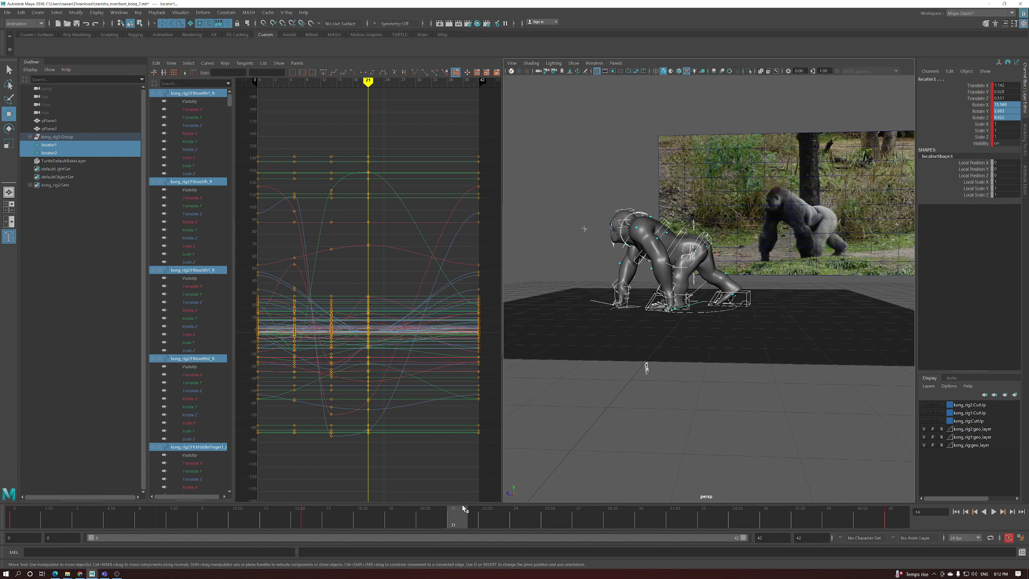
# Save the scene as a new Maya Binary file, raising the version number in the file name to 3
pyautogui.click(8, 13)
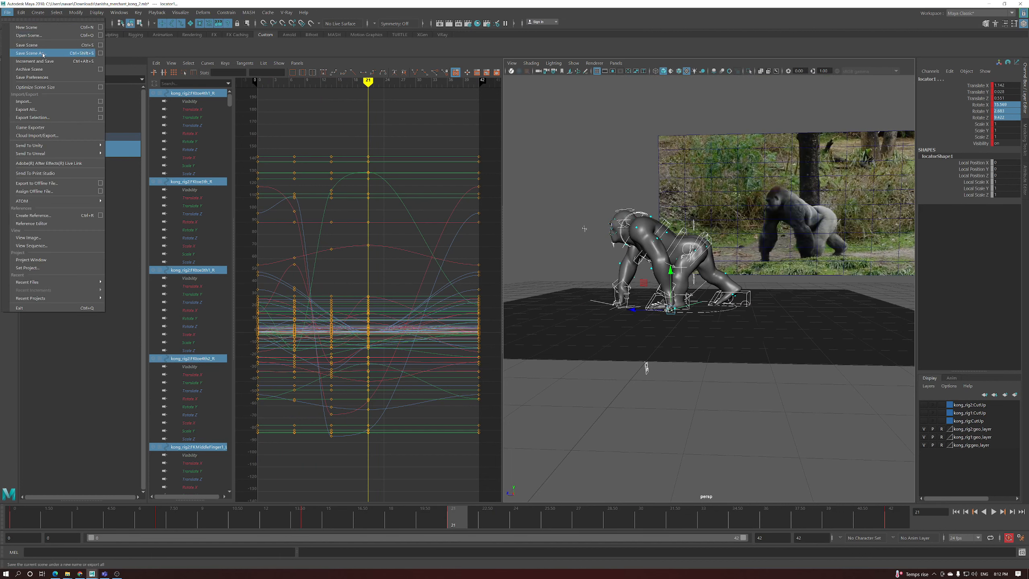
pyautogui.click(44, 53)
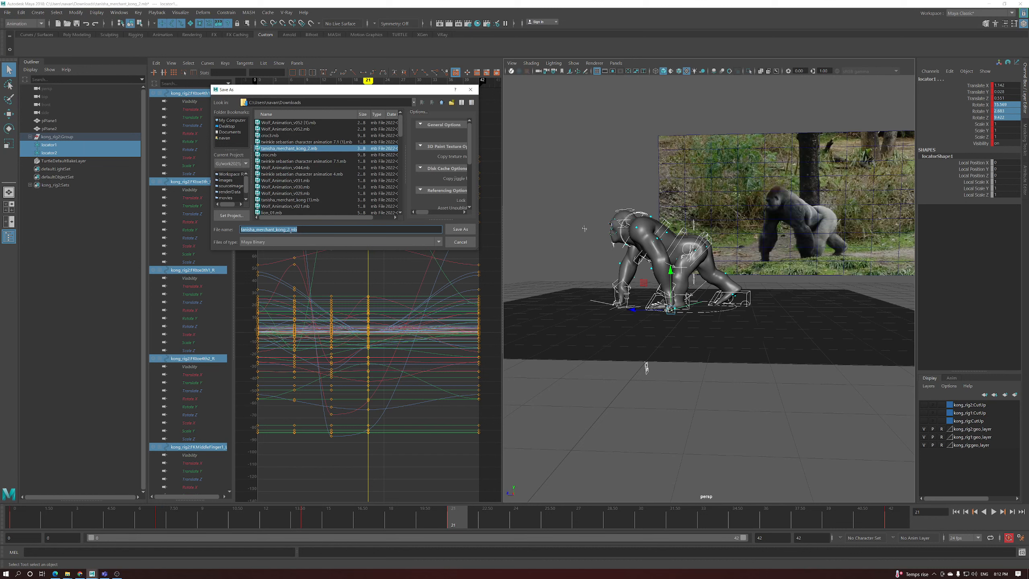
pyautogui.click(290, 229)
pyautogui.press('BackSpace')
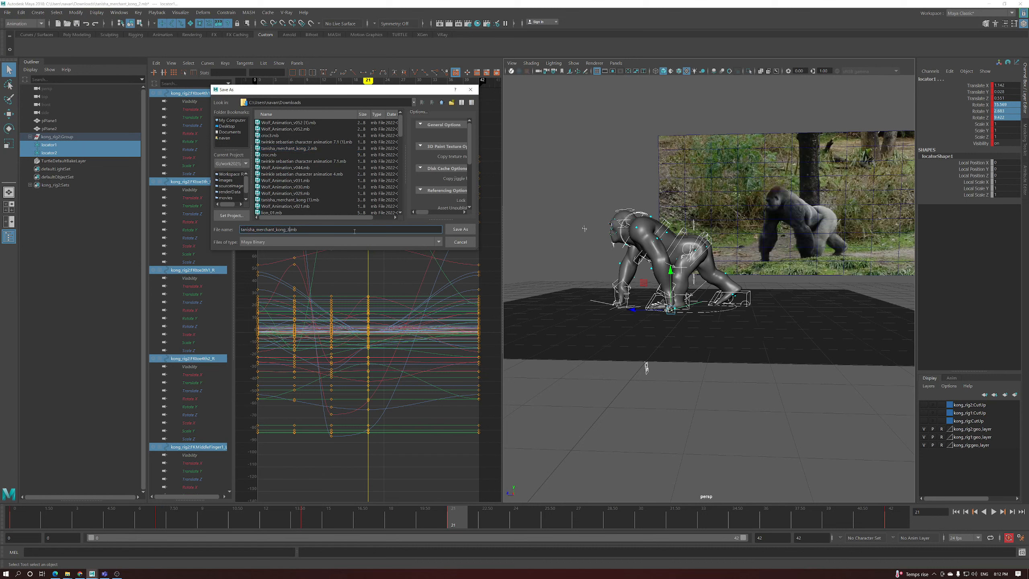
pyautogui.click(460, 229)
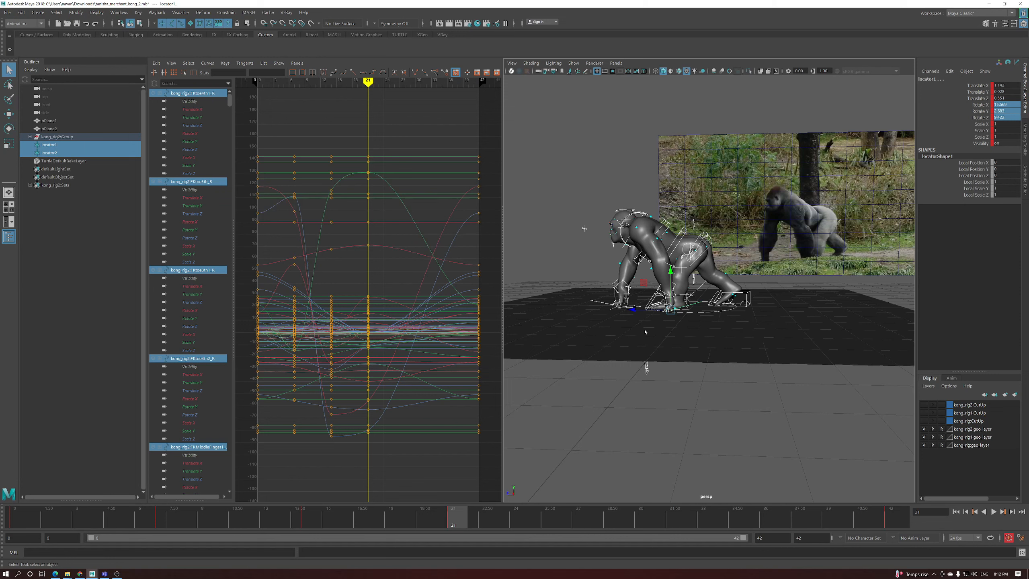
# Go from frame 21 to frame 28 and compare the gorilla's pose with the reference footage
pyautogui.keyDown('alt'); pyautogui.moveTo(645, 331); pyautogui.dragTo(662, 349); pyautogui.keyUp('alt')
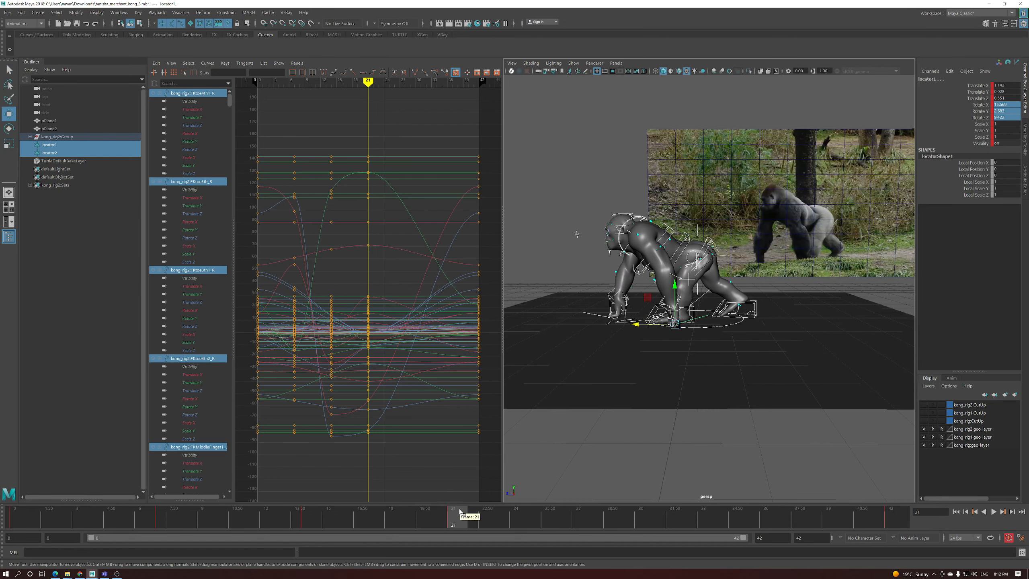
pyautogui.moveTo(468, 513)
pyautogui.mouseDown()
pyautogui.moveTo(586, 516)
pyautogui.moveTo(457, 524)
pyautogui.mouseUp()
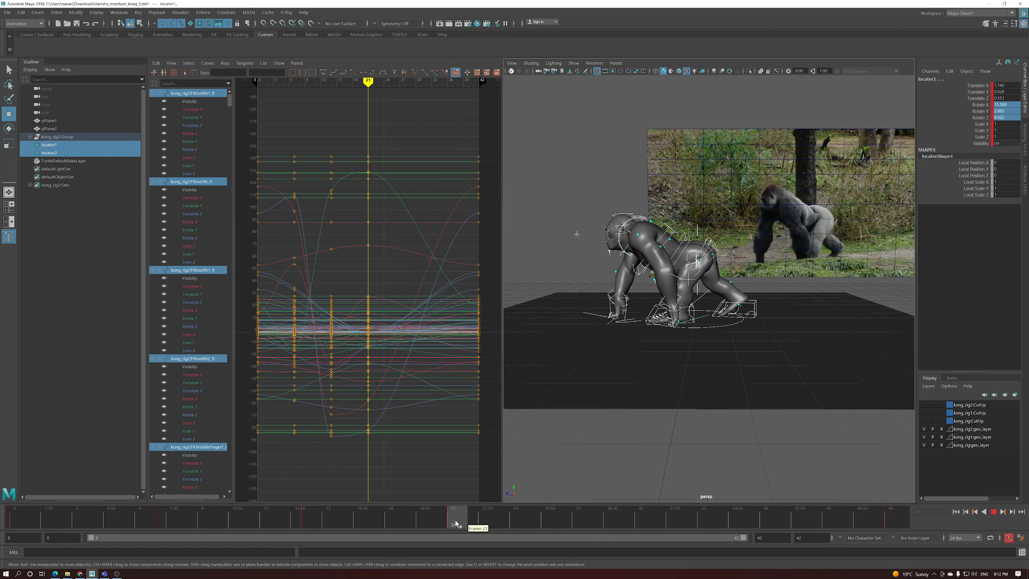
pyautogui.moveTo(456, 524); pyautogui.dragTo(603, 520)
pyautogui.scroll(2, 707, 366)
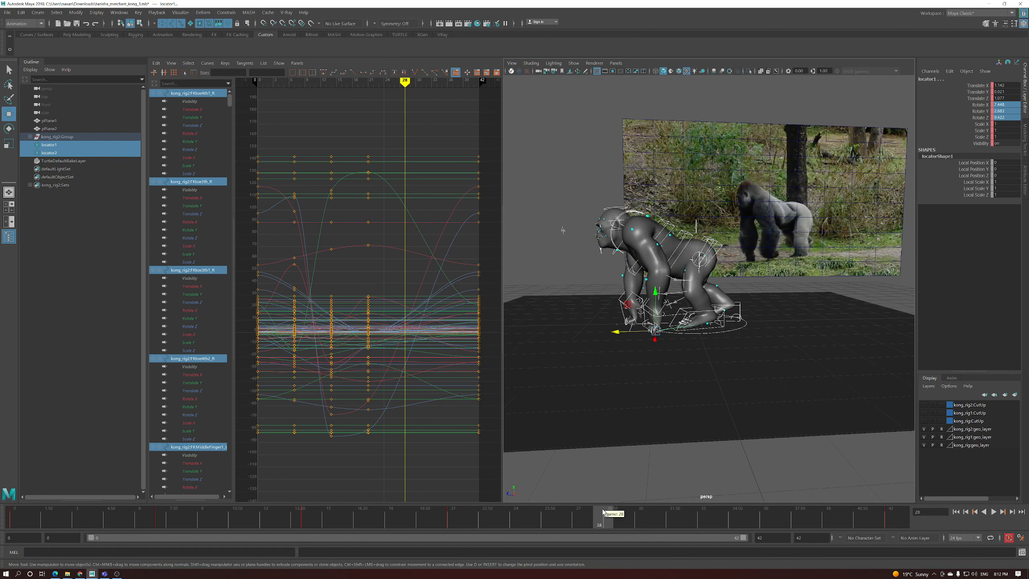
pyautogui.moveTo(598, 520)
pyautogui.mouseDown()
pyautogui.moveTo(474, 520)
pyautogui.moveTo(600, 521)
pyautogui.mouseUp()
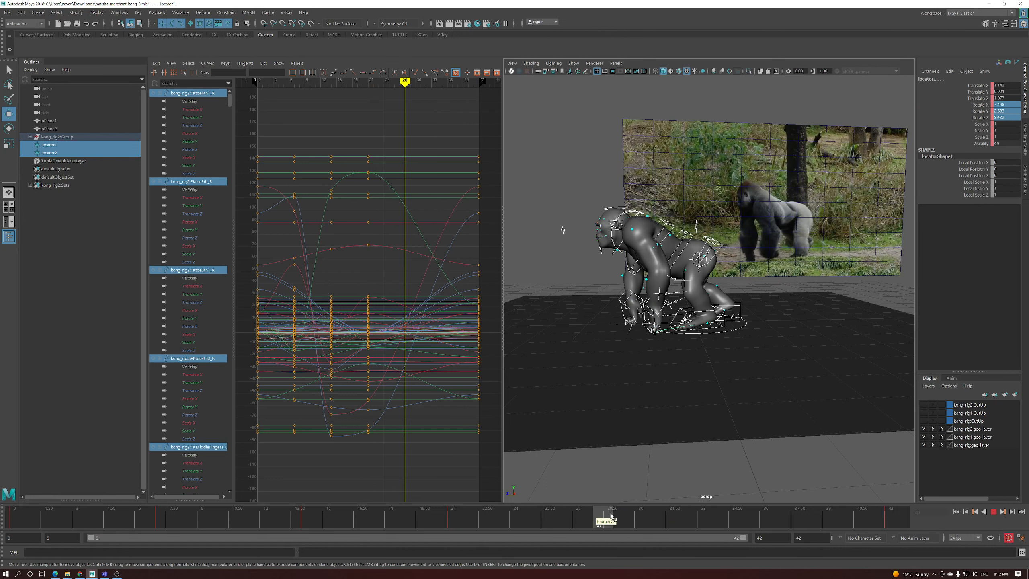
pyautogui.scroll(4, 699, 385)
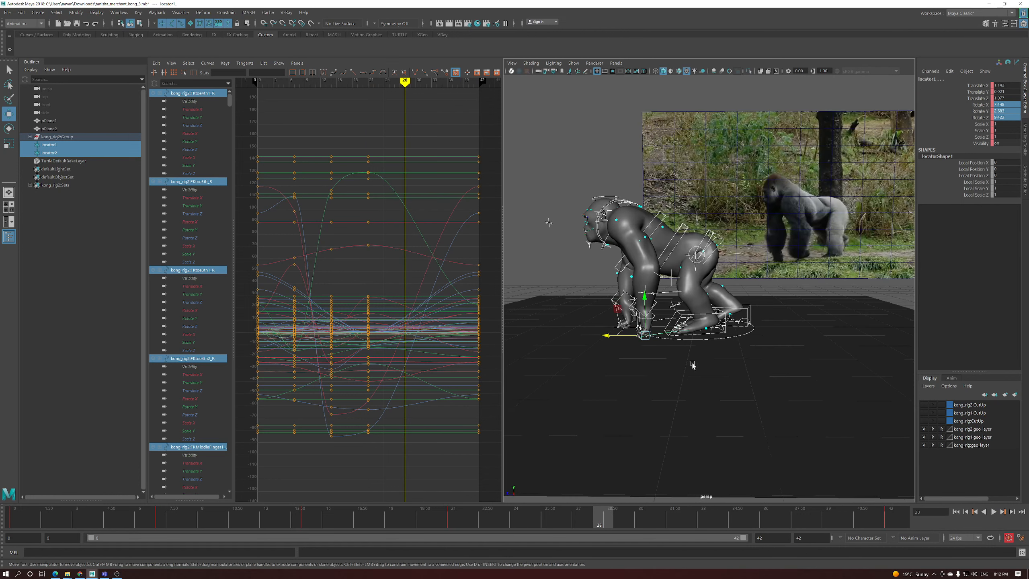
pyautogui.scroll(2, 665, 356)
# Raise the left hand's locator1 to a Translate Y of about 0.4 at frame 28 and rotate it to bend the wrist
pyautogui.press('e')
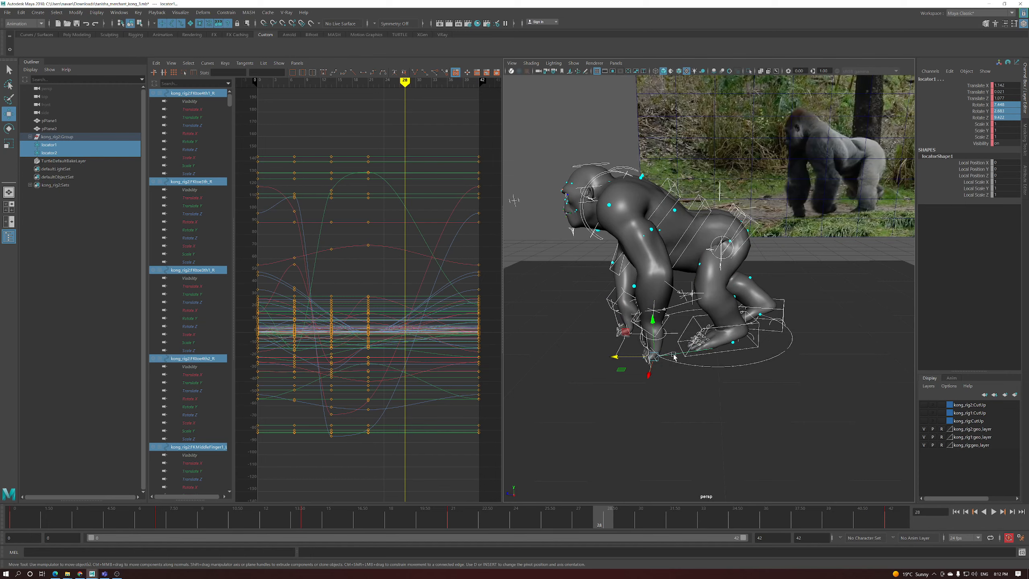
pyautogui.click(673, 354)
pyautogui.keyDown('alt'); pyautogui.moveTo(675, 348); pyautogui.dragTo(655, 300); pyautogui.keyUp('alt')
pyautogui.press('w')
pyautogui.keyDown('alt'); pyautogui.moveTo(654, 300); pyautogui.dragTo(788, 243); pyautogui.keyUp('alt')
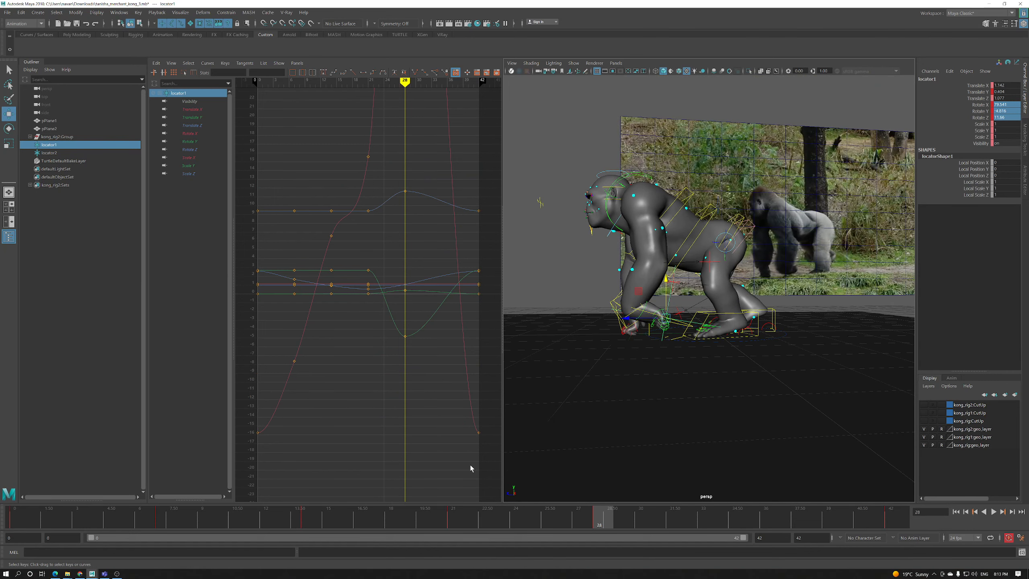
# Rotate the left hand's locator1 and shift it inward to a Translate X of about 0.57 at frame 28
pyautogui.moveTo(457, 518); pyautogui.dragTo(600, 517)
pyautogui.scroll(1, 638, 401)
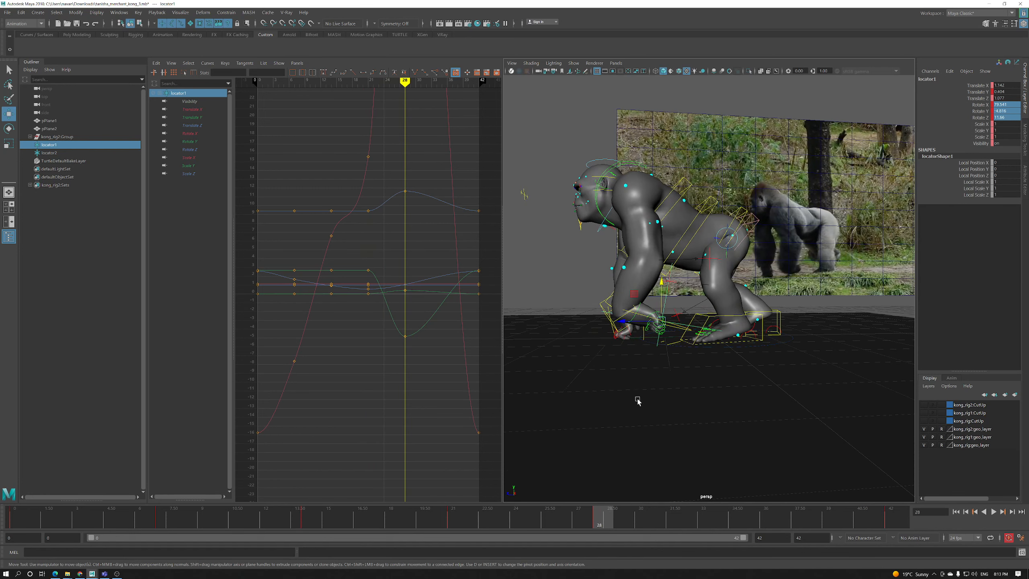
pyautogui.scroll(2, 661, 344)
pyautogui.scroll(-2, 698, 338)
pyautogui.keyDown('alt'); pyautogui.moveTo(699, 337); pyautogui.dragTo(597, 336); pyautogui.keyUp('alt')
pyautogui.scroll(2, 641, 327)
pyautogui.press('e')
pyautogui.keyDown('alt'); pyautogui.moveTo(596, 337); pyautogui.dragTo(692, 314); pyautogui.keyUp('alt')
pyautogui.press('w')
pyautogui.moveTo(757, 308); pyautogui.dragTo(726, 307)
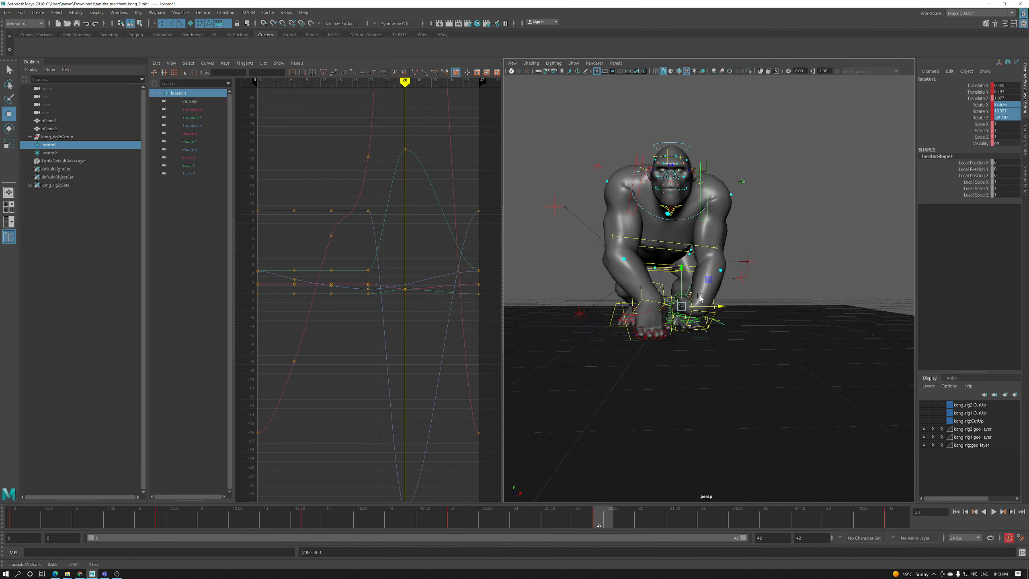
# Turn the chest control IKSpine3_M to a Rotate Y of about -12 at frame 28
pyautogui.keyDown('alt'); pyautogui.moveTo(682, 290); pyautogui.dragTo(716, 267); pyautogui.keyUp('alt')
pyautogui.click(730, 270)
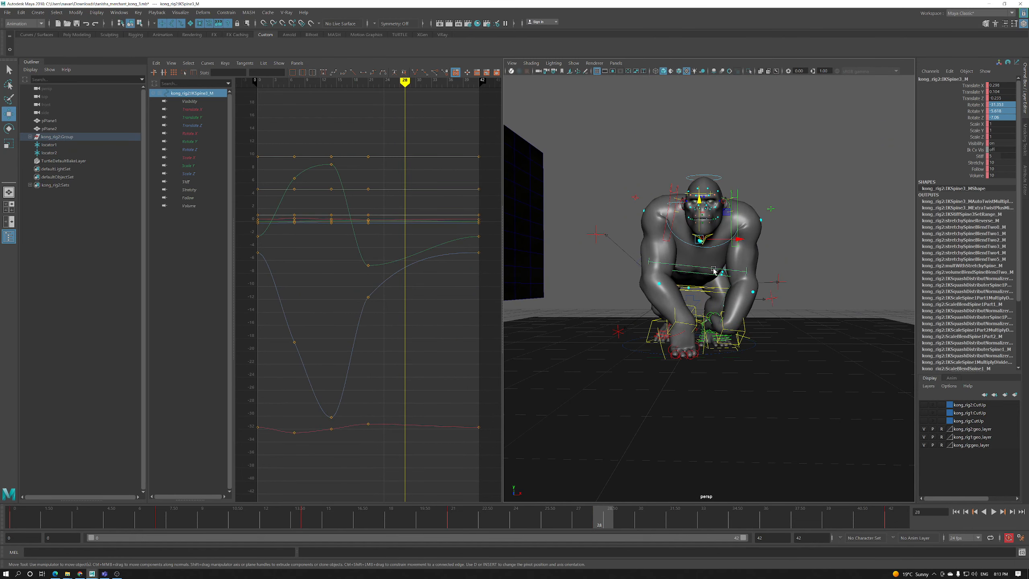
pyautogui.press('e')
pyautogui.moveTo(727, 266); pyautogui.dragTo(725, 267)
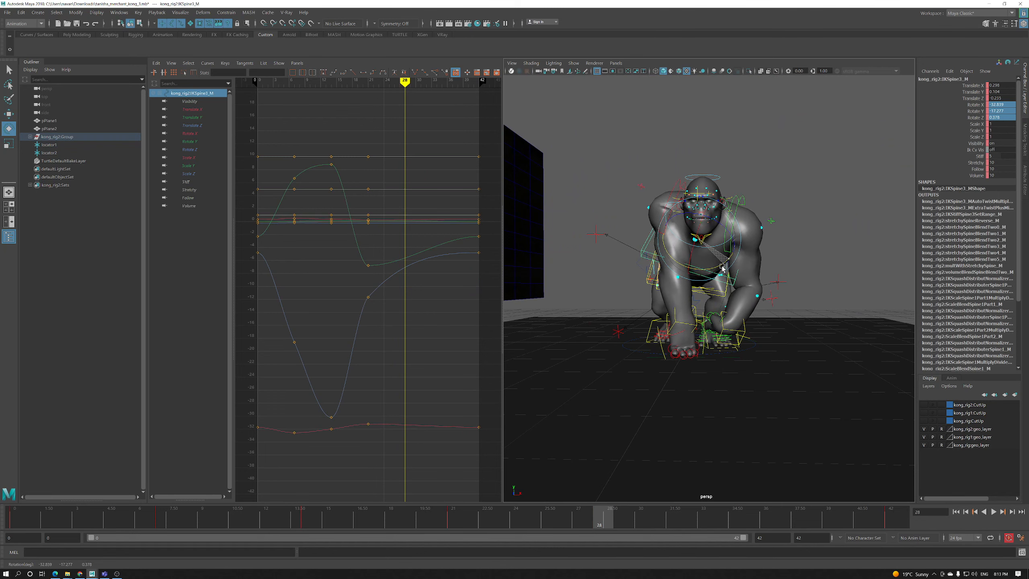
pyautogui.moveTo(724, 269)
pyautogui.keyDown('alt'); pyautogui.mouseDown()
pyautogui.moveTo(635, 288)
pyautogui.moveTo(707, 263)
pyautogui.mouseUp(); pyautogui.keyUp('alt')
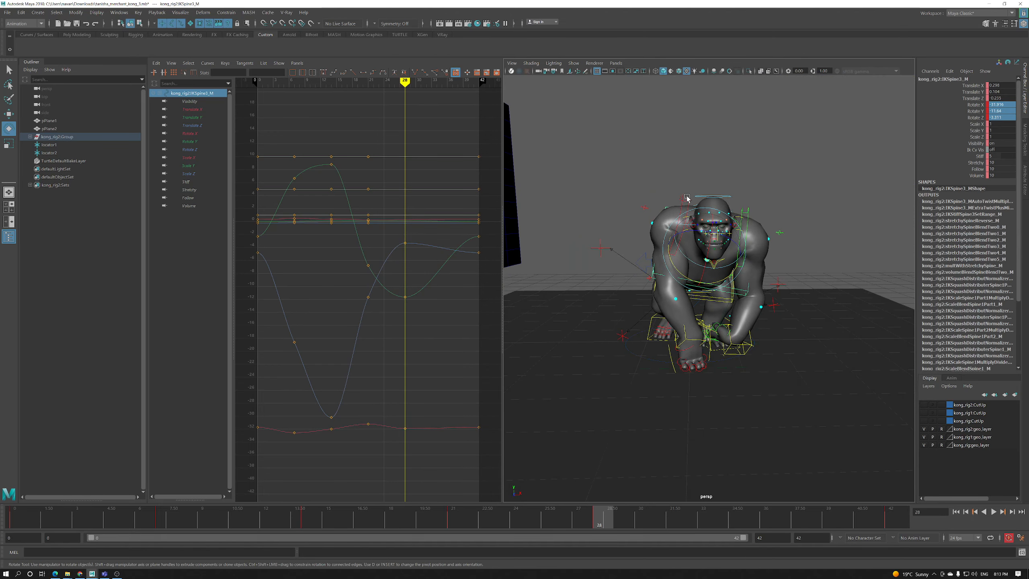
# Rotate the right shoulder control FKScapula_R to a Rotate Z of about -6.5 at frame 28
pyautogui.click(683, 201)
pyautogui.moveTo(689, 254); pyautogui.dragTo(686, 261)
pyautogui.keyDown('alt'); pyautogui.moveTo(686, 261); pyautogui.dragTo(709, 232); pyautogui.keyUp('alt')
pyautogui.press('w')
pyautogui.click(716, 250)
pyautogui.click(686, 250)
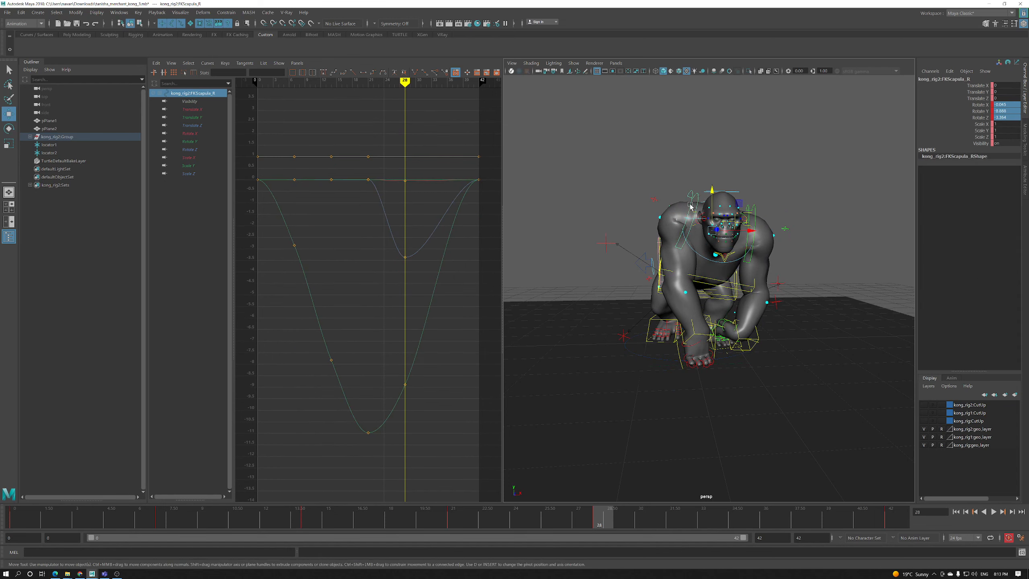
pyautogui.press('e')
pyautogui.moveTo(689, 252); pyautogui.dragTo(780, 253)
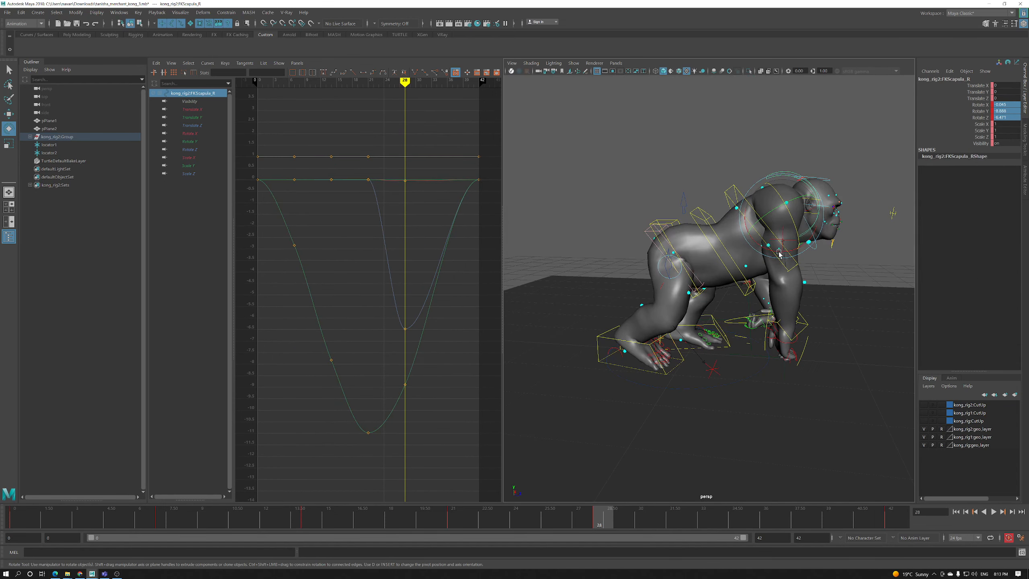
# Set Rotate X to 0 on the left foot's RollToesEnd_L and RollToes_L controls at frame 28 so the foot lies flat
pyautogui.keyDown('alt'); pyautogui.moveTo(771, 214); pyautogui.dragTo(722, 305); pyautogui.keyUp('alt')
pyautogui.keyDown('alt'); pyautogui.moveTo(722, 305); pyautogui.dragTo(669, 347, button='right'); pyautogui.keyUp('alt')
pyautogui.scroll(5, 625, 338)
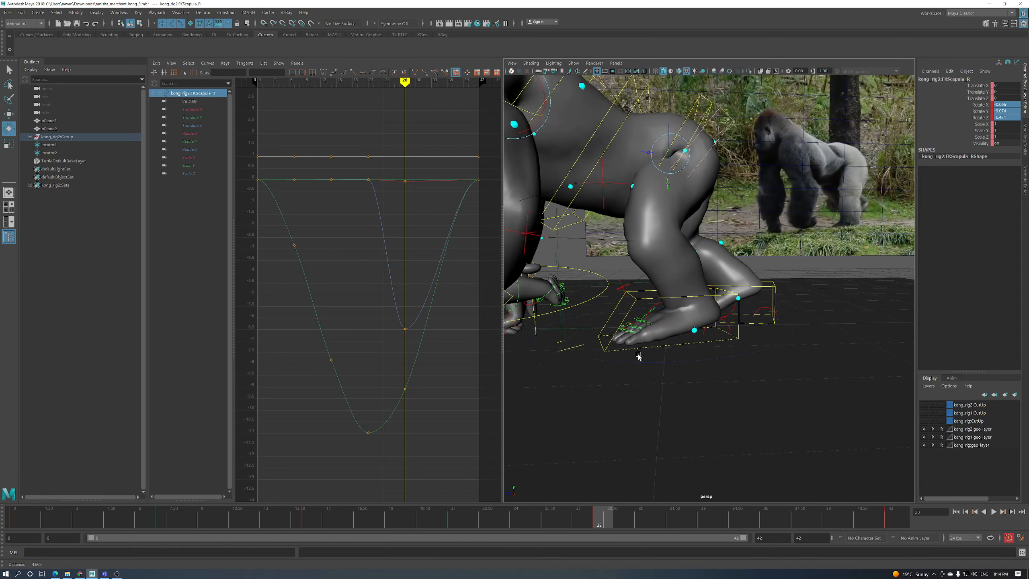
pyautogui.scroll(2, 625, 337)
pyautogui.click(620, 333)
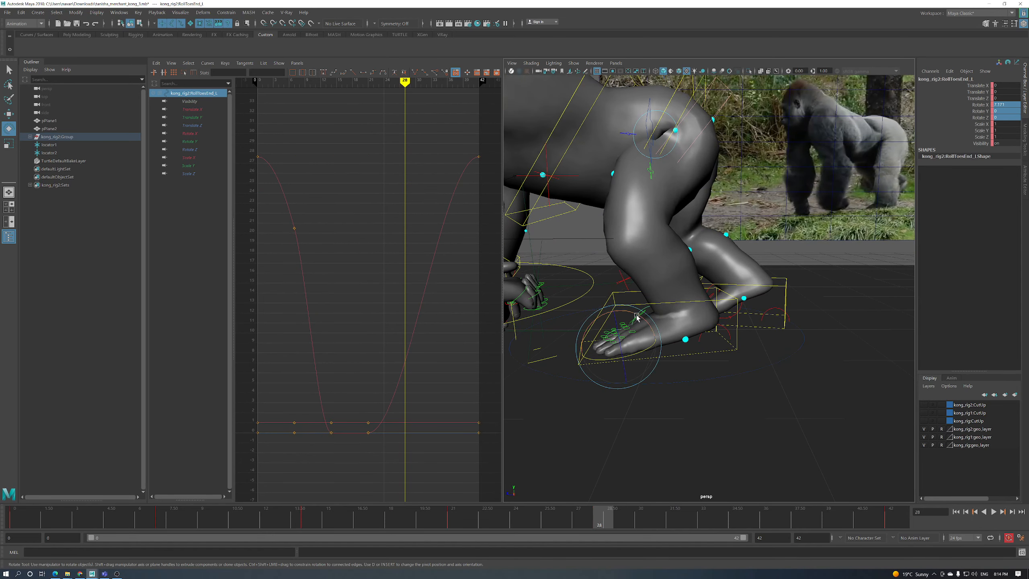
pyautogui.keyDown('shift'); pyautogui.click(648, 308); pyautogui.keyUp('shift')
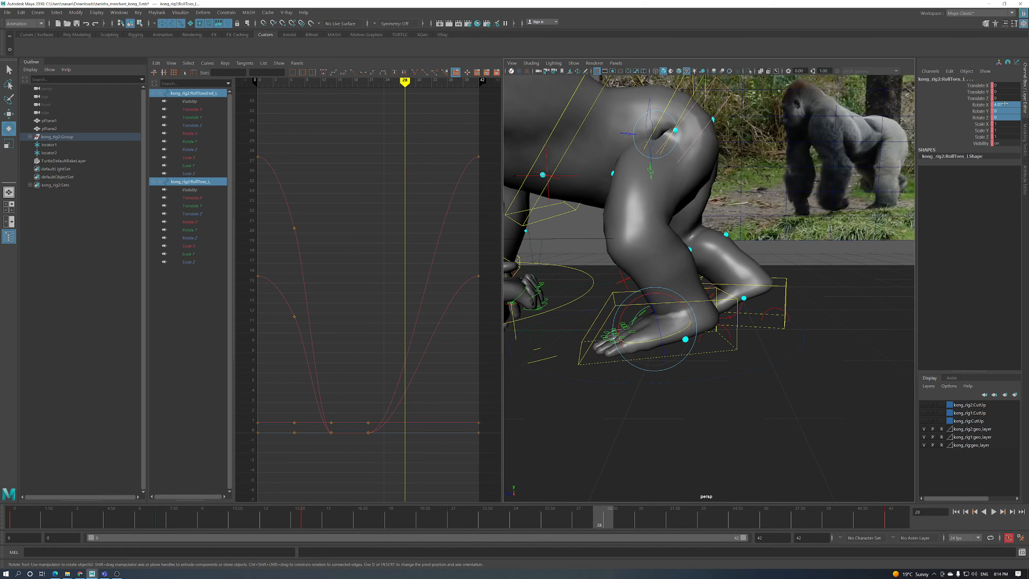
pyautogui.press('Return')
pyautogui.keyDown('alt'); pyautogui.moveTo(688, 300); pyautogui.dragTo(706, 305); pyautogui.keyUp('alt')
pyautogui.press('w')
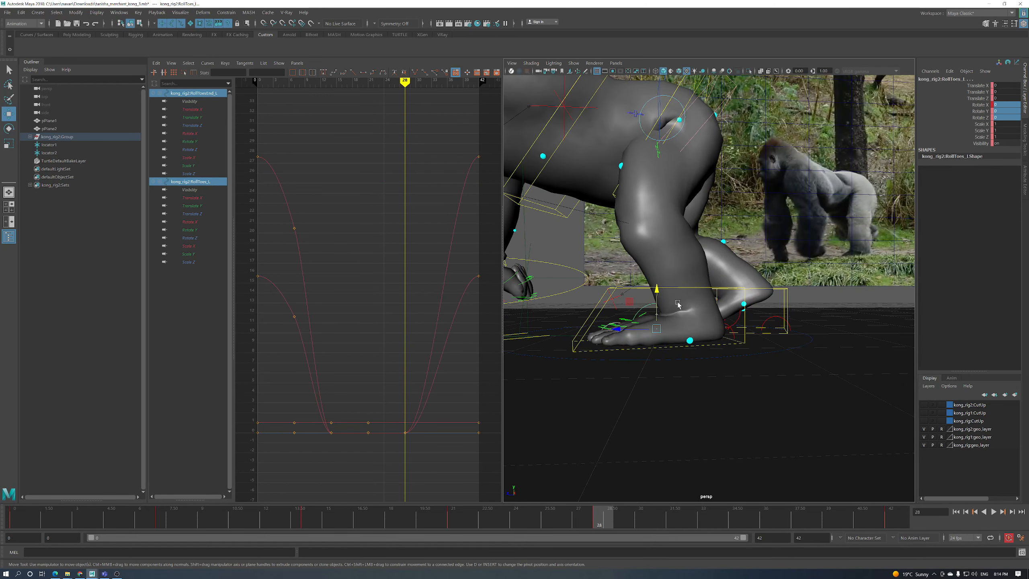
# Scrub the foot motion around frame 28 and rotate the right foot's RollToesEnd_R control further to lift the foot
pyautogui.click(649, 290)
pyautogui.keyDown('alt'); pyautogui.moveTo(649, 291); pyautogui.dragTo(526, 321); pyautogui.keyUp('alt')
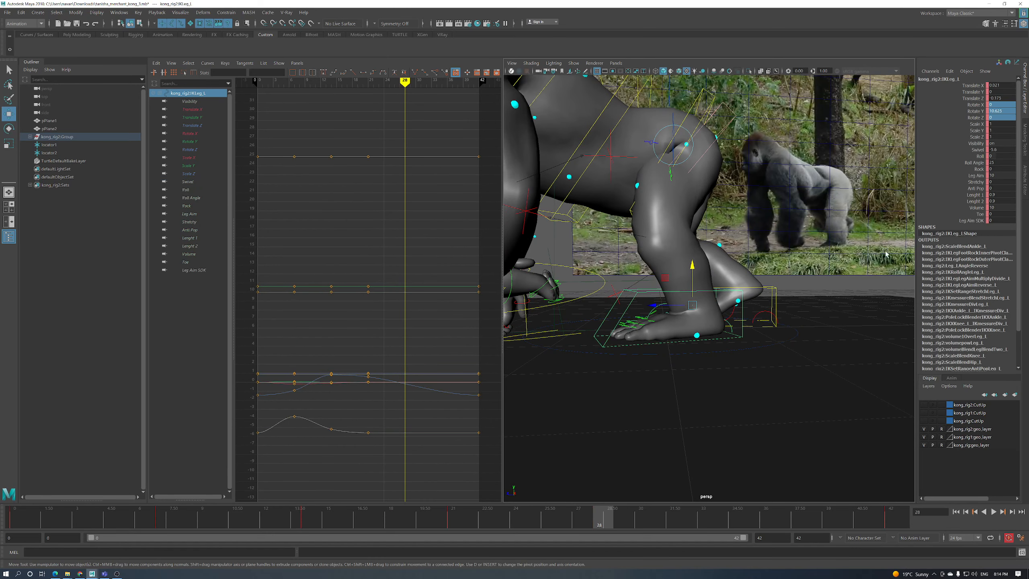
pyautogui.keyDown('alt'); pyautogui.moveTo(699, 309); pyautogui.dragTo(660, 349); pyautogui.keyUp('alt')
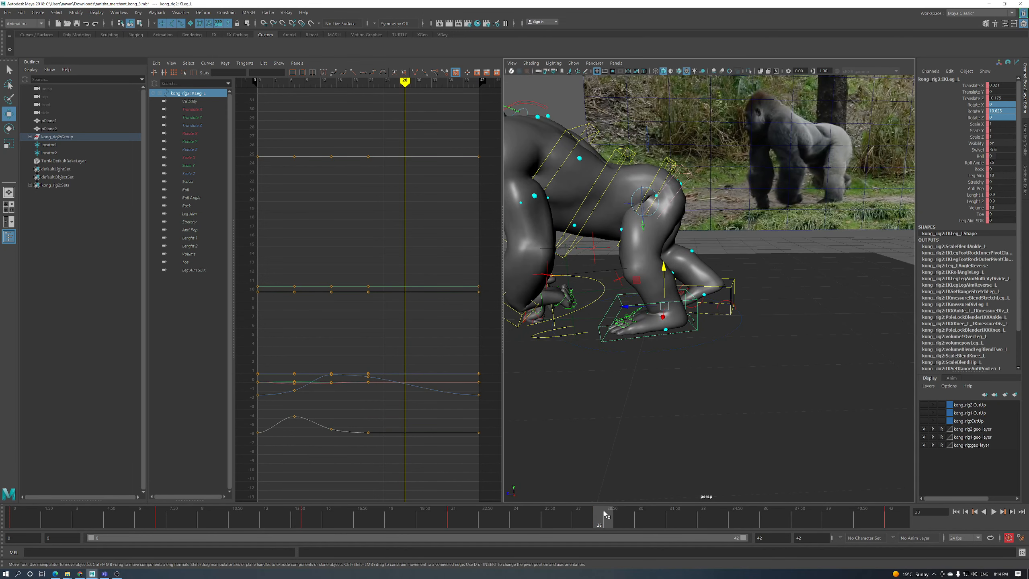
pyautogui.hotkey('alt', 'v')
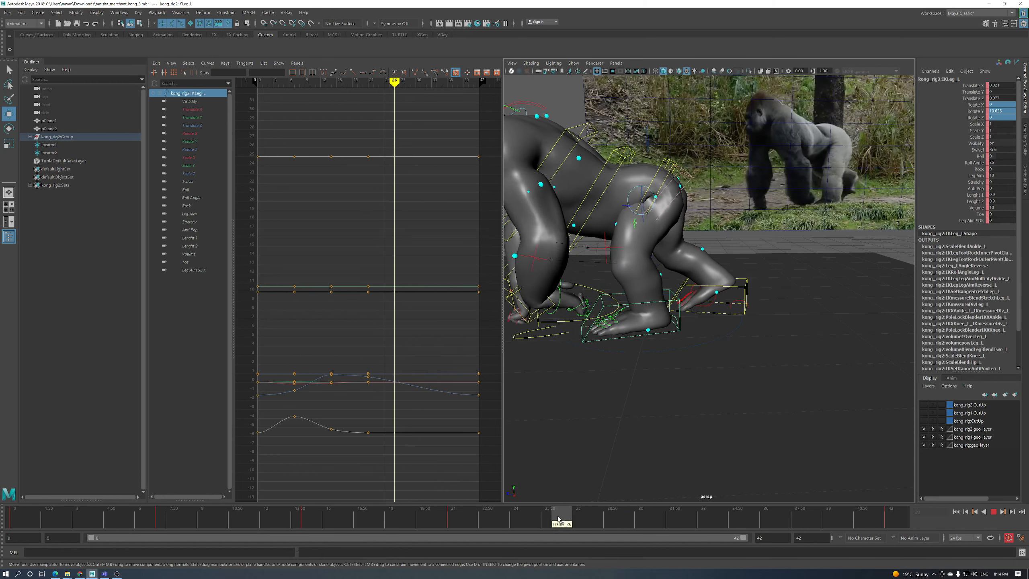
pyautogui.keyDown('alt'); pyautogui.moveTo(728, 333); pyautogui.dragTo(748, 326); pyautogui.keyUp('alt')
pyautogui.click(703, 310)
pyautogui.press('e')
pyautogui.keyDown('alt'); pyautogui.moveTo(748, 326); pyautogui.dragTo(766, 346, button='right'); pyautogui.keyUp('alt')
pyautogui.keyDown('alt'); pyautogui.moveTo(766, 345); pyautogui.dragTo(675, 365); pyautogui.keyUp('alt')
pyautogui.moveTo(558, 522); pyautogui.dragTo(601, 525)
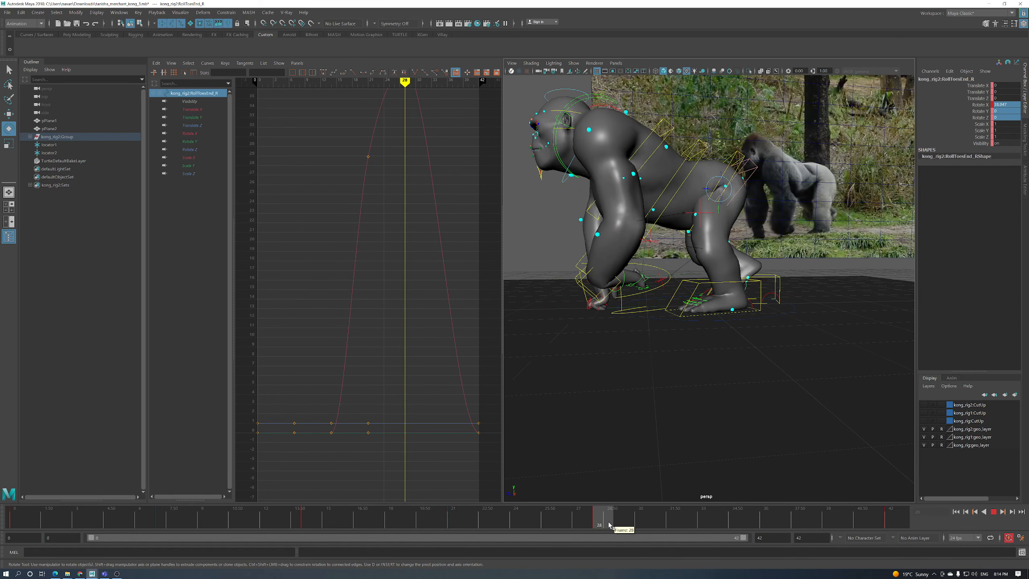
pyautogui.scroll(5, 733, 360)
pyautogui.moveTo(784, 307); pyautogui.dragTo(785, 301)
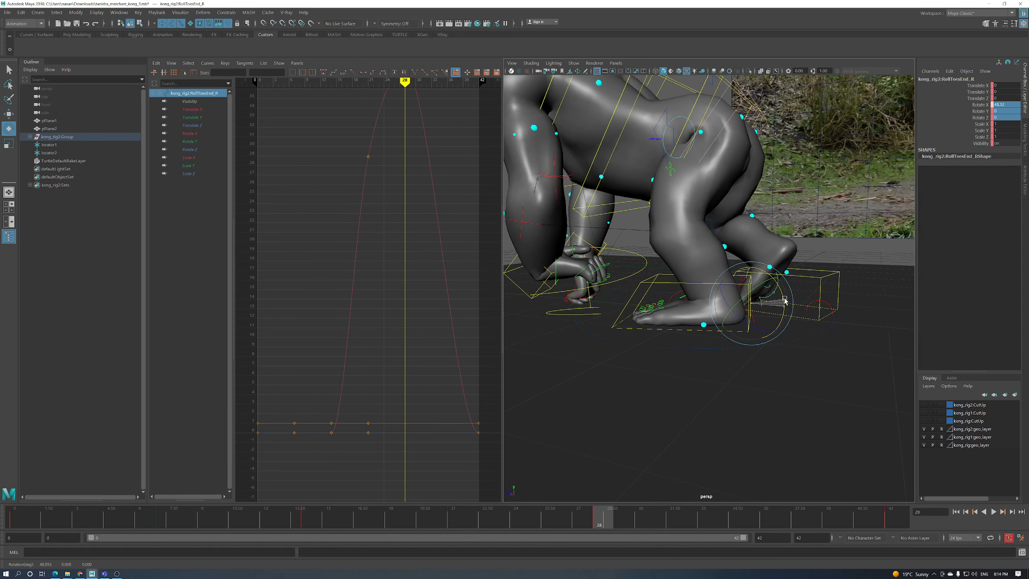
# Rotate the right foot's RollToes_R control to a Rotate X of about -16 and scrub the motion up to frame 28
pyautogui.click(779, 290)
pyautogui.moveTo(791, 276); pyautogui.dragTo(794, 281)
pyautogui.scroll(-6, 701, 337)
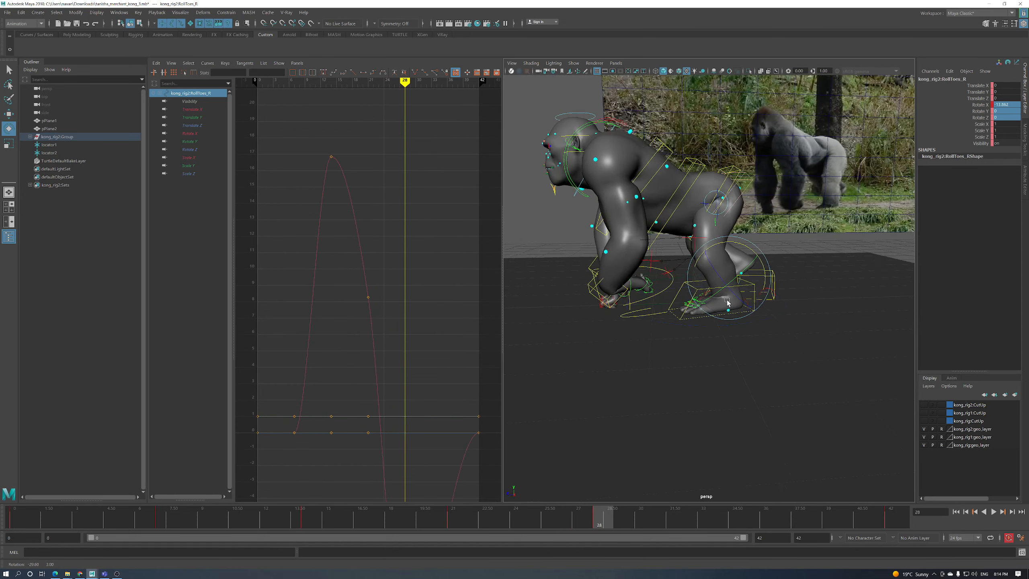
pyautogui.moveTo(591, 525)
pyautogui.mouseDown()
pyautogui.moveTo(548, 527)
pyautogui.moveTo(602, 525)
pyautogui.moveTo(518, 529)
pyautogui.moveTo(602, 527)
pyautogui.mouseUp()
# Move the right foot's IK control IKLeg_R sideways at frame 28, judging its placement from behind
pyautogui.keyDown('alt'); pyautogui.moveTo(697, 365); pyautogui.dragTo(671, 368); pyautogui.keyUp('alt')
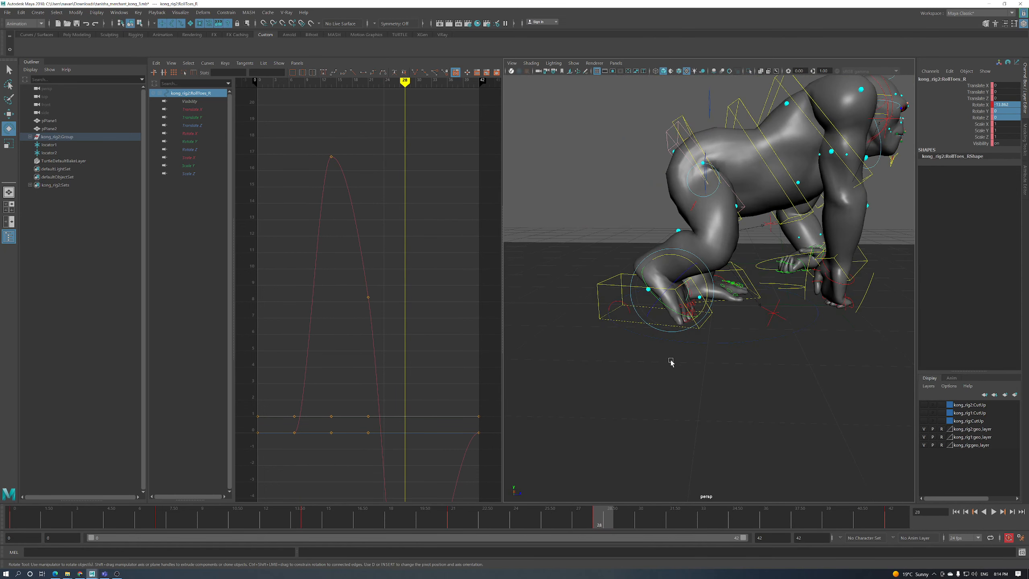
pyautogui.press('w')
pyautogui.click(605, 289)
pyautogui.moveTo(634, 280); pyautogui.dragTo(707, 297)
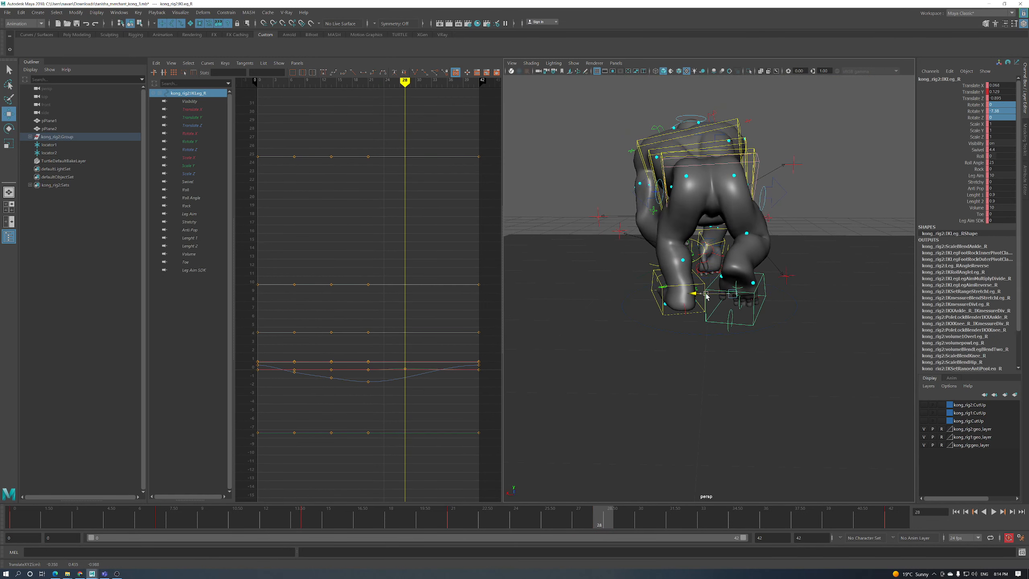
# Rotate the hip control IKSpine1_M to a Rotate Y of about 8 and Rotate Z of about -13 at frame 28
pyautogui.keyDown('alt'); pyautogui.moveTo(720, 258); pyautogui.dragTo(691, 231); pyautogui.keyUp('alt')
pyautogui.click(734, 219)
pyautogui.keyDown('alt'); pyautogui.moveTo(687, 284); pyautogui.dragTo(737, 214); pyautogui.keyUp('alt')
pyautogui.press('e')
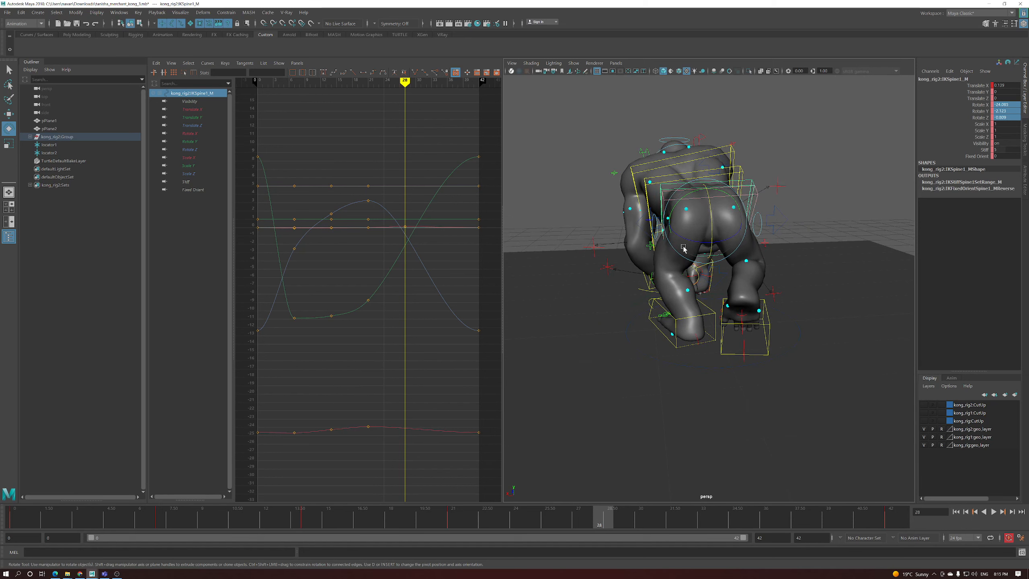
pyautogui.keyDown('alt'); pyautogui.moveTo(691, 268); pyautogui.dragTo(731, 201); pyautogui.keyUp('alt')
pyautogui.moveTo(731, 201)
pyautogui.keyDown('alt'); pyautogui.mouseDown()
pyautogui.moveTo(729, 187)
pyautogui.moveTo(728, 199)
pyautogui.mouseUp(); pyautogui.keyUp('alt')
# Key all rig controls and both locators at frame 28, and scrub the motion leading up to it
pyautogui.keyDown('alt'); pyautogui.moveTo(727, 200); pyautogui.dragTo(676, 316); pyautogui.keyUp('alt')
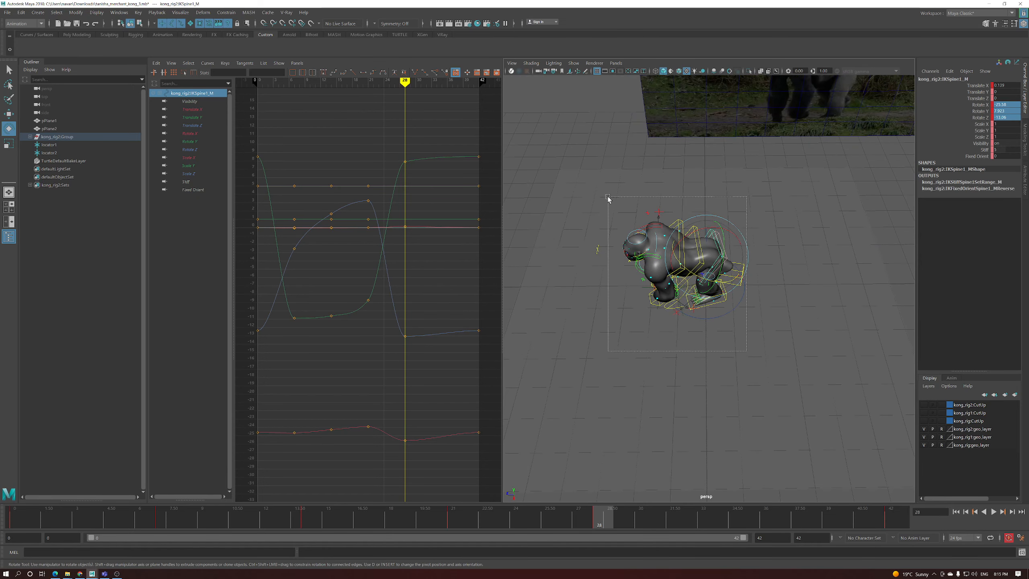
pyautogui.moveTo(609, 199); pyautogui.dragTo(609, 199)
pyautogui.keyDown('alt'); pyautogui.moveTo(609, 200); pyautogui.dragTo(649, 325); pyautogui.keyUp('alt')
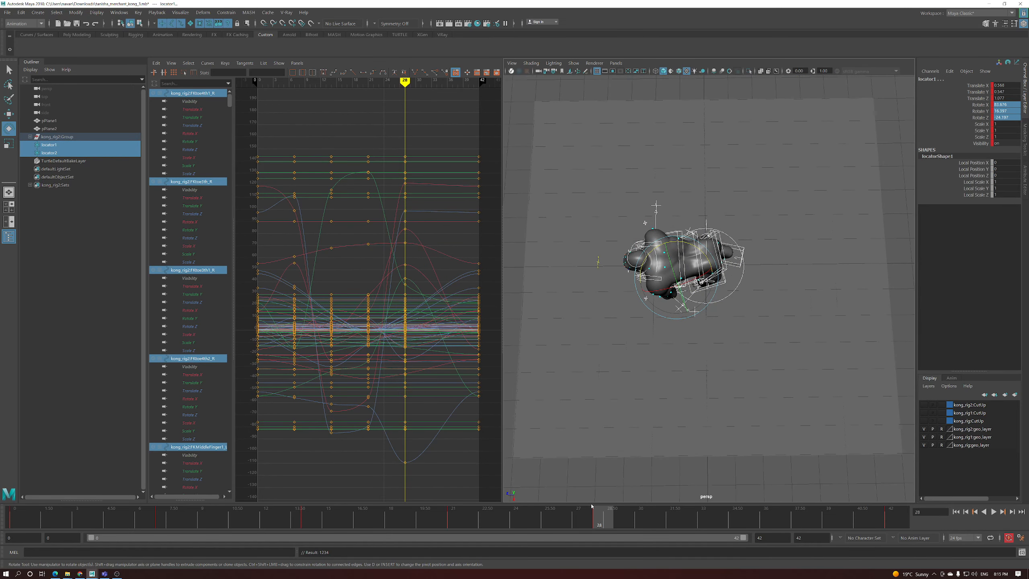
pyautogui.moveTo(570, 522); pyautogui.dragTo(602, 523)
# Go from frame 28 to frame 35 and compare the gorilla's pose with the reference footage
pyautogui.keyDown('alt'); pyautogui.moveTo(684, 450); pyautogui.dragTo(660, 341); pyautogui.keyUp('alt')
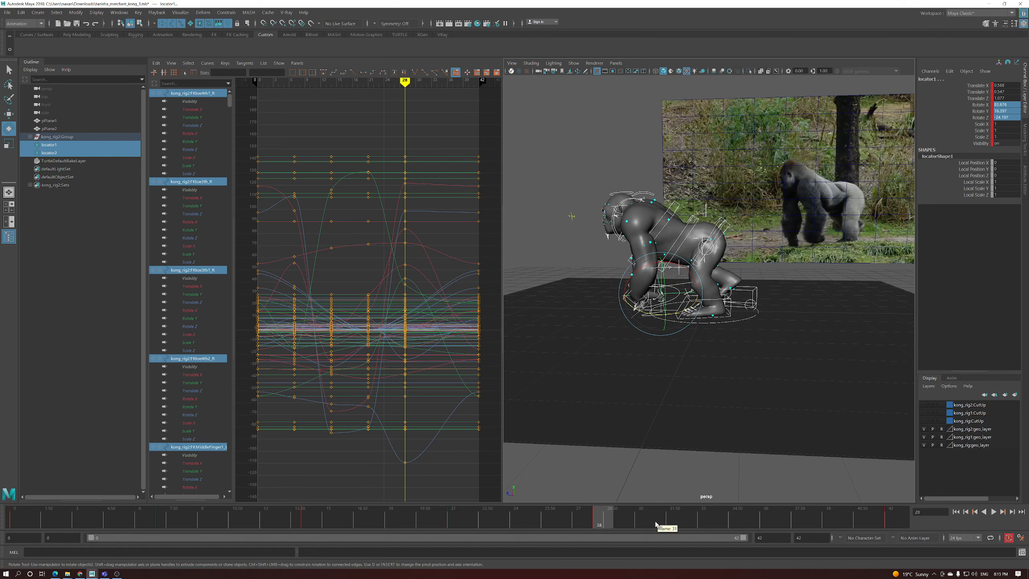
pyautogui.moveTo(639, 522); pyautogui.dragTo(745, 522)
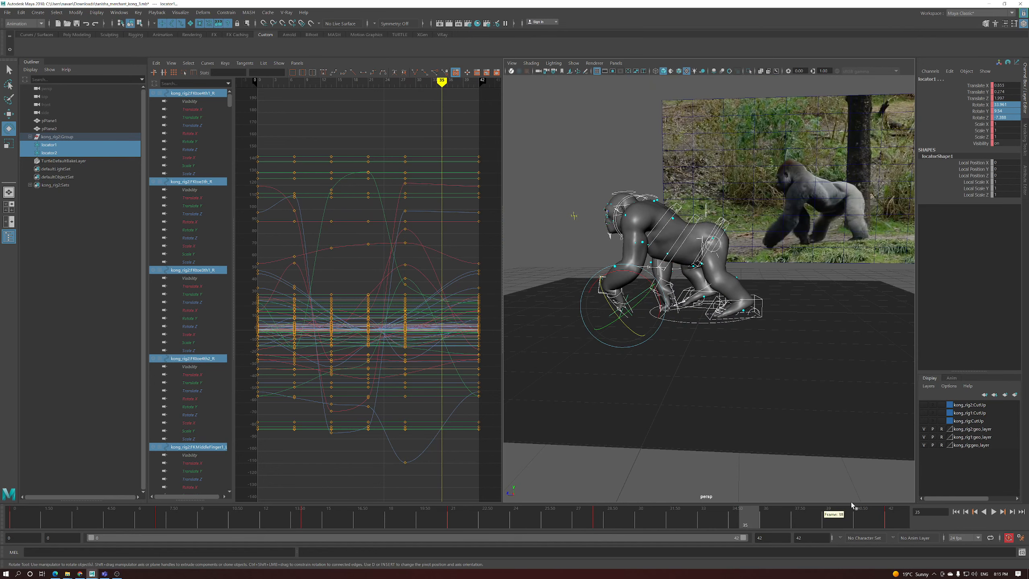
pyautogui.click(607, 524)
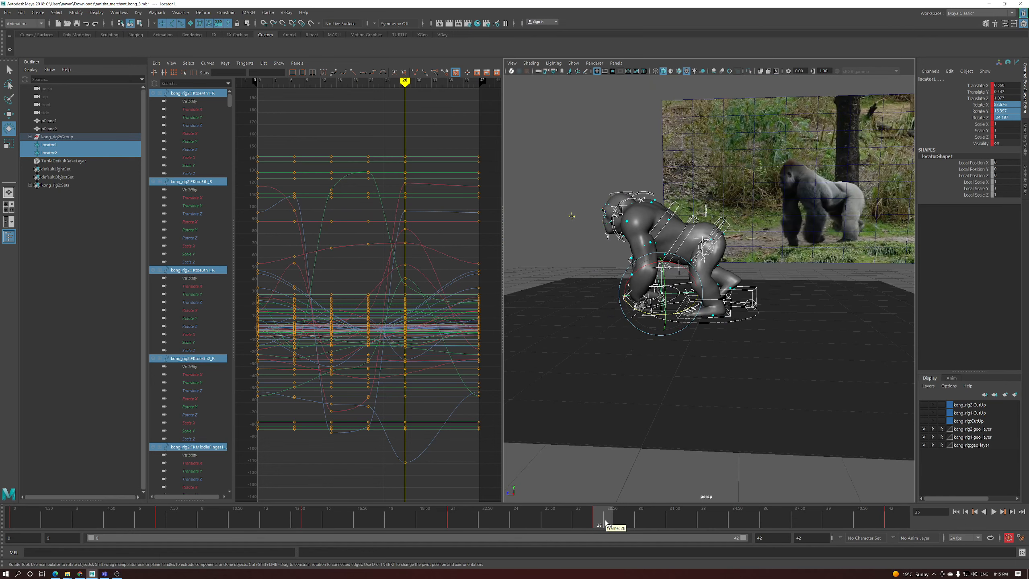
pyautogui.moveTo(630, 521); pyautogui.dragTo(745, 521)
pyautogui.keyDown('alt'); pyautogui.moveTo(758, 365); pyautogui.dragTo(766, 233); pyautogui.keyUp('alt')
pyautogui.keyDown('alt'); pyautogui.moveTo(798, 218); pyautogui.dragTo(822, 219, button='right'); pyautogui.keyUp('alt')
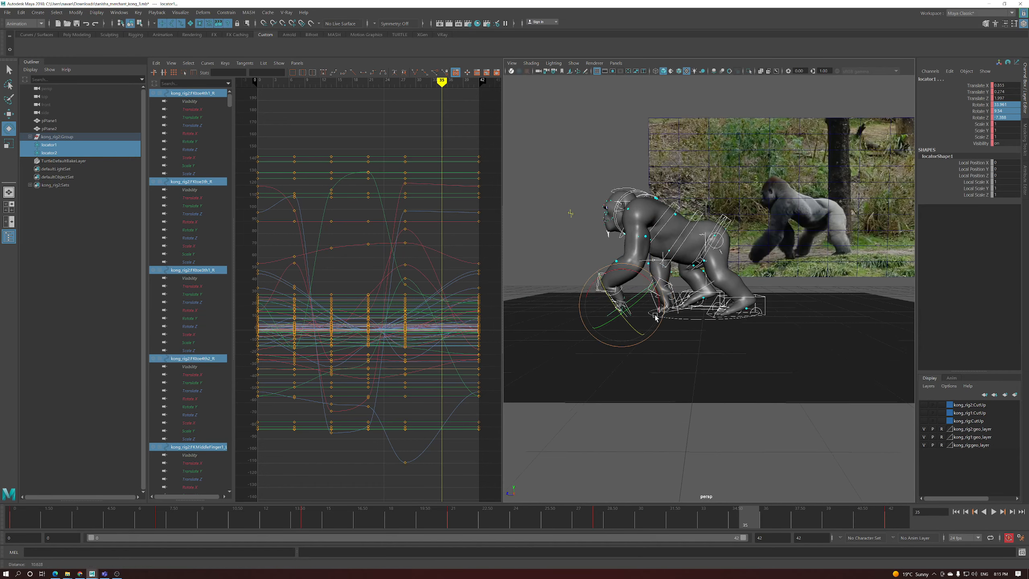
pyautogui.keyDown('alt'); pyautogui.moveTo(811, 221); pyautogui.dragTo(840, 215, button='middle'); pyautogui.keyUp('alt')
# Rotate the left hand's locator1 to a Rotate X of about -33 and plant it forward at a Translate Y of 0.11 at frame 35
pyautogui.click(597, 259)
pyautogui.moveTo(599, 260)
pyautogui.keyDown('alt'); pyautogui.mouseDown()
pyautogui.moveTo(681, 278)
pyautogui.moveTo(698, 294)
pyautogui.moveTo(688, 312)
pyautogui.moveTo(651, 302)
pyautogui.moveTo(620, 273)
pyautogui.moveTo(598, 279)
pyautogui.mouseUp(); pyautogui.keyUp('alt')
pyautogui.click(665, 294)
pyautogui.press('w')
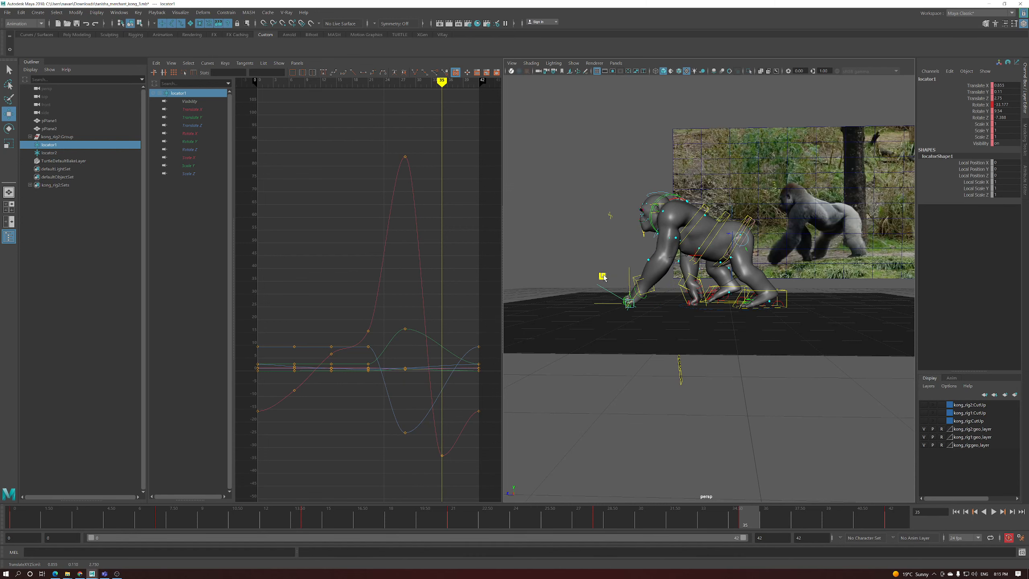
# Try shifting the right hand's locator2 along Z at frame 35, undo the move, and isolate its Translate Z curve
pyautogui.keyDown('alt'); pyautogui.moveTo(604, 277); pyautogui.dragTo(681, 314); pyautogui.keyUp('alt')
pyautogui.click(687, 311)
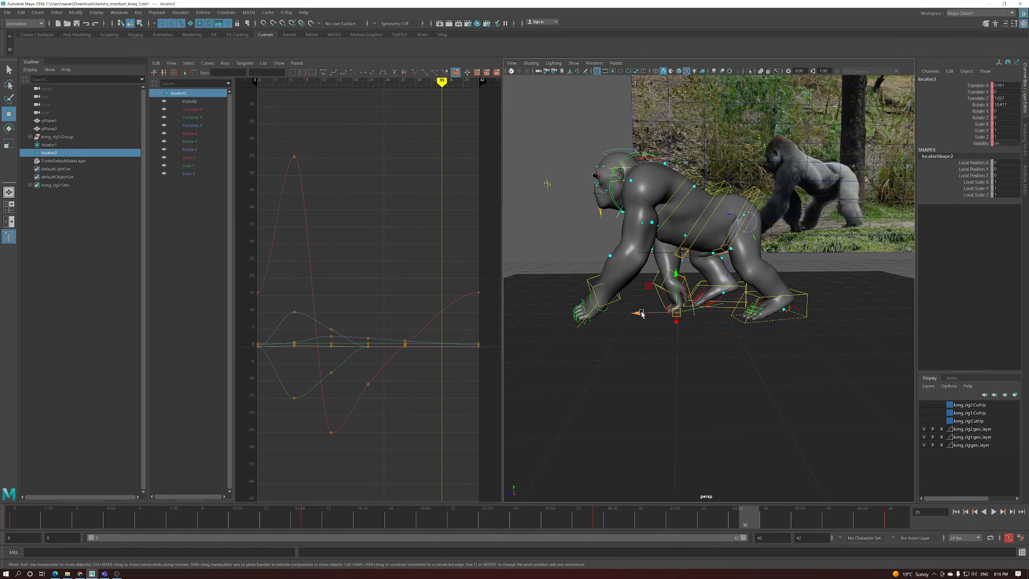
pyautogui.moveTo(642, 313); pyautogui.dragTo(648, 316)
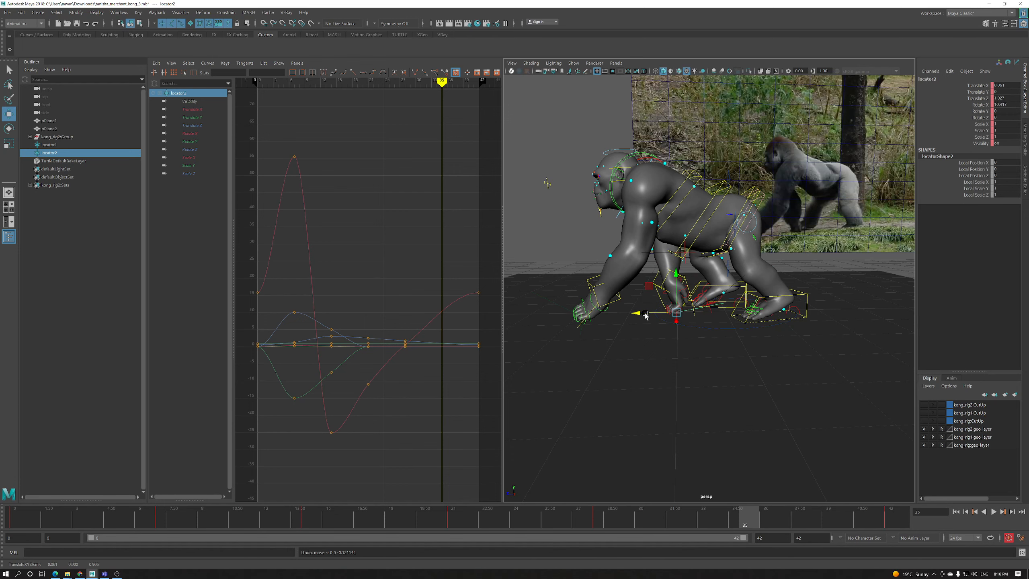
pyautogui.click(192, 125)
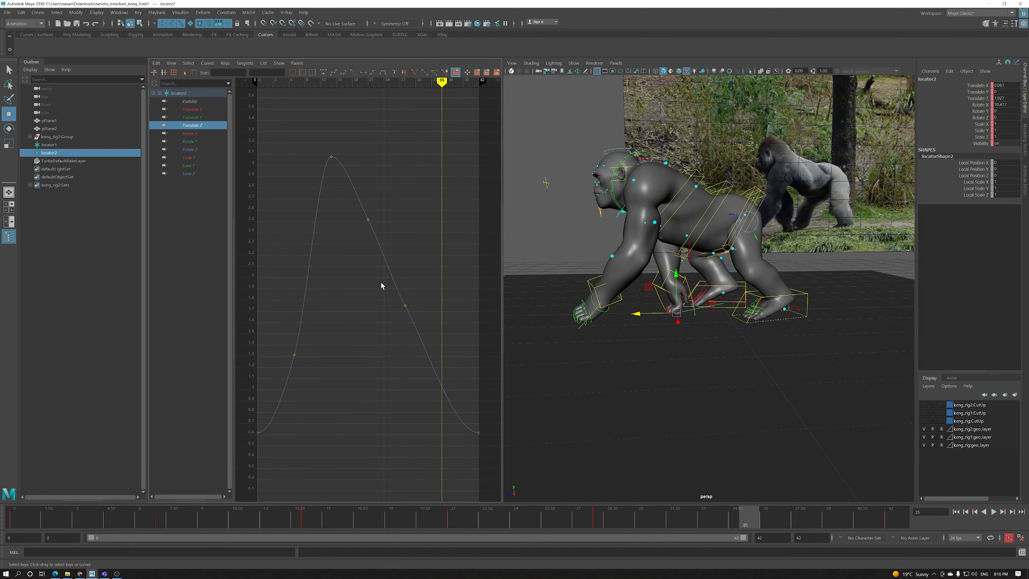
# Select the right foot's IK control IKLeg_R and examine the foot's position around frames 35 and 36 against the reference footage
pyautogui.keyDown('alt'); pyautogui.moveTo(593, 322); pyautogui.dragTo(725, 341); pyautogui.keyUp('alt')
pyautogui.click(713, 303)
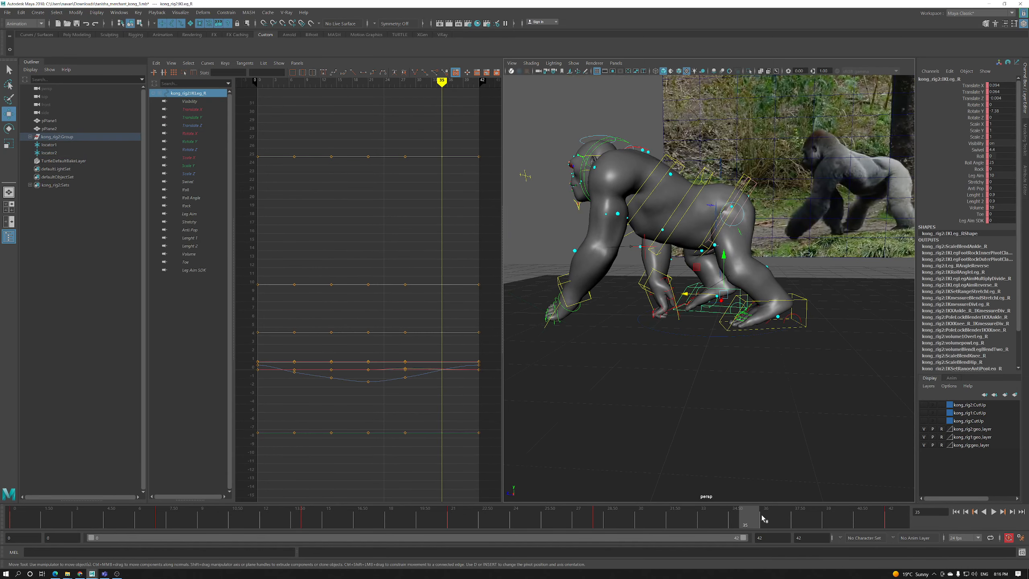
pyautogui.hotkey('alt', 'v')
pyautogui.hotkey('alt', 'v')
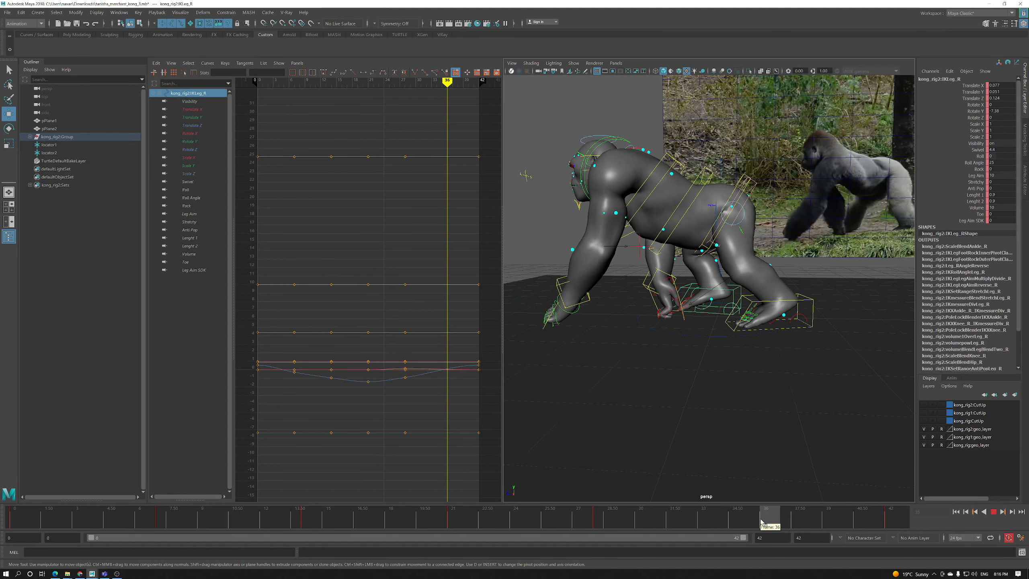
pyautogui.moveTo(764, 522); pyautogui.dragTo(755, 522)
pyautogui.hotkey('alt', 'v')
pyautogui.keyDown('alt'); pyautogui.moveTo(573, 320); pyautogui.dragTo(680, 347); pyautogui.keyUp('alt')
pyautogui.scroll(3, 624, 342)
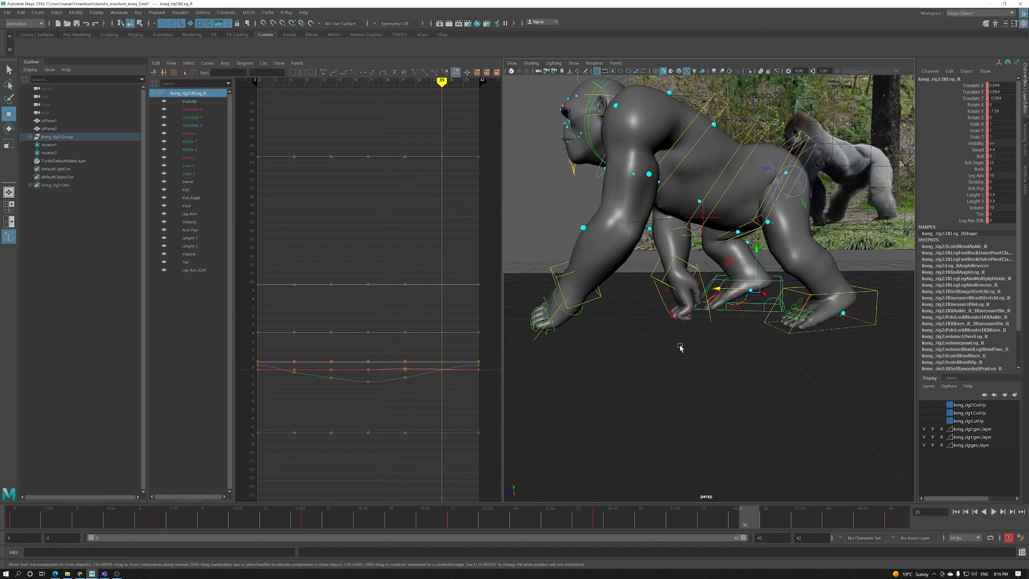
# Move the right foot's IK control IKLeg_R forward to a Translate Z of about 0.6 at frame 35
pyautogui.moveTo(737, 528); pyautogui.dragTo(731, 522)
pyautogui.scroll(5, 725, 368)
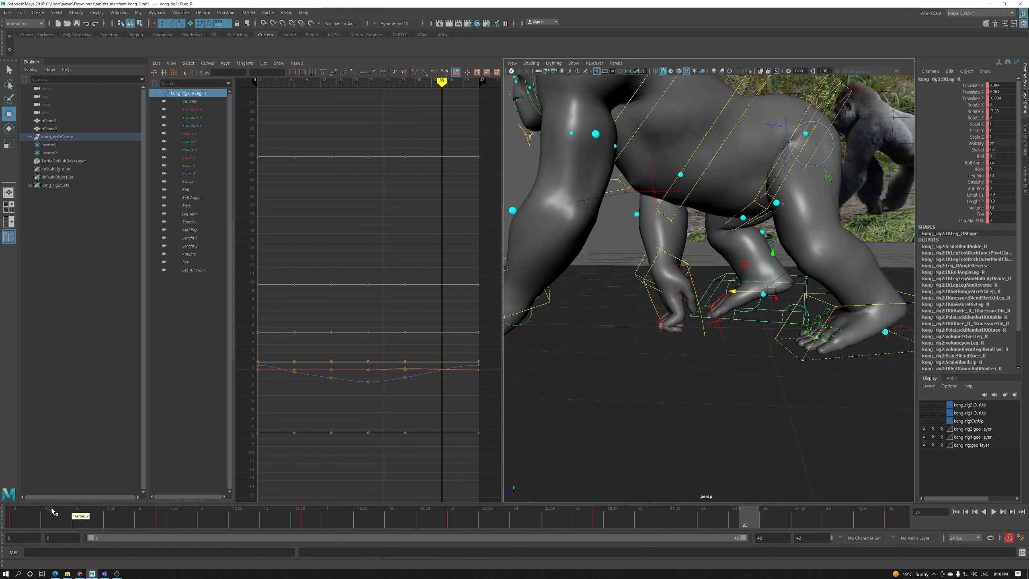
pyautogui.hotkey('alt', 'v')
pyautogui.hotkey('alt', 'v')
pyautogui.click(750, 519)
pyautogui.moveTo(725, 320); pyautogui.dragTo(786, 358)
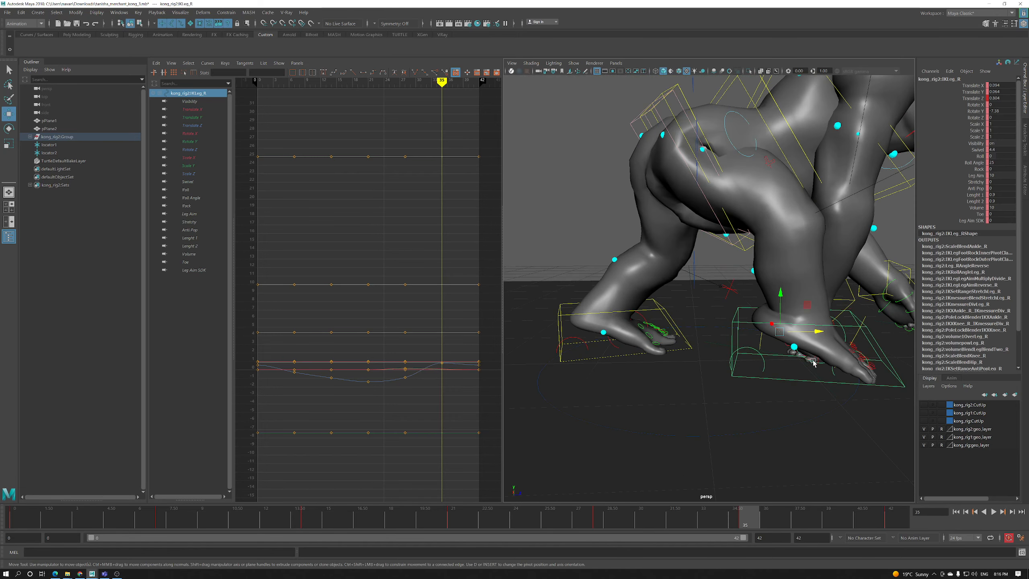
# Zero the rotations of the right foot's RollToes_R and RollToesEnd_R controls at frame 35
pyautogui.click(839, 372)
pyautogui.keyDown('shift'); pyautogui.click(834, 373); pyautogui.keyUp('shift')
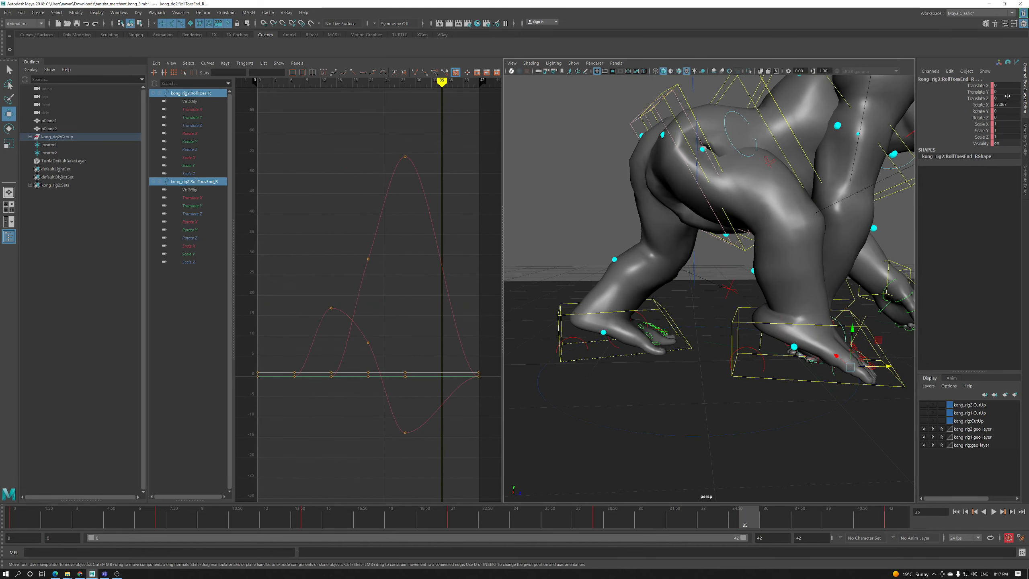
pyautogui.moveTo(1008, 110); pyautogui.dragTo(1008, 117)
pyautogui.write('0')
pyautogui.press('Return')
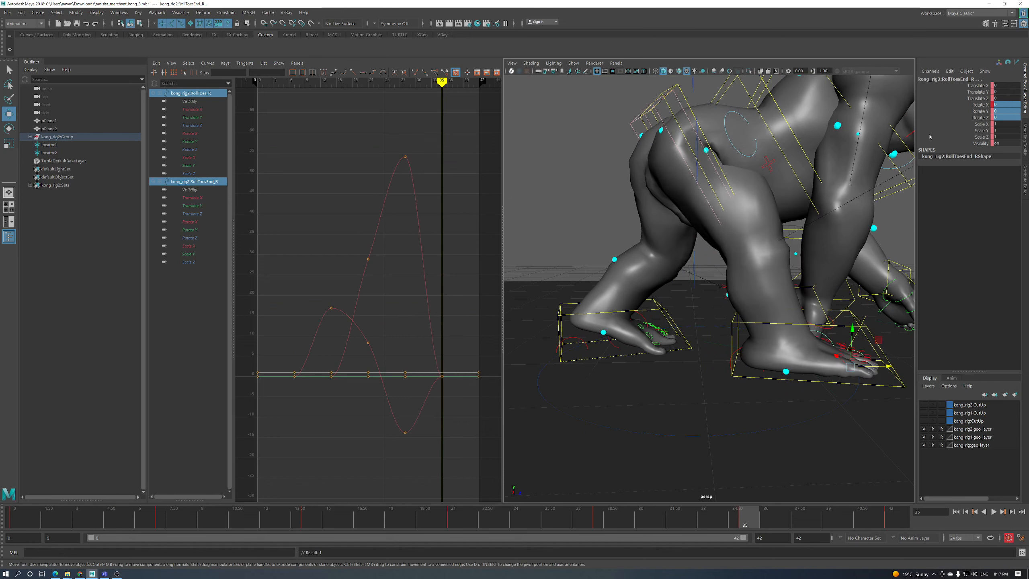
# Set Translate Y of the right foot's IKLeg_R control to 0 at frame 35
pyautogui.keyDown('alt'); pyautogui.moveTo(728, 368); pyautogui.dragTo(745, 311); pyautogui.keyUp('alt')
pyautogui.click(734, 353)
pyautogui.press('e')
pyautogui.click(739, 306)
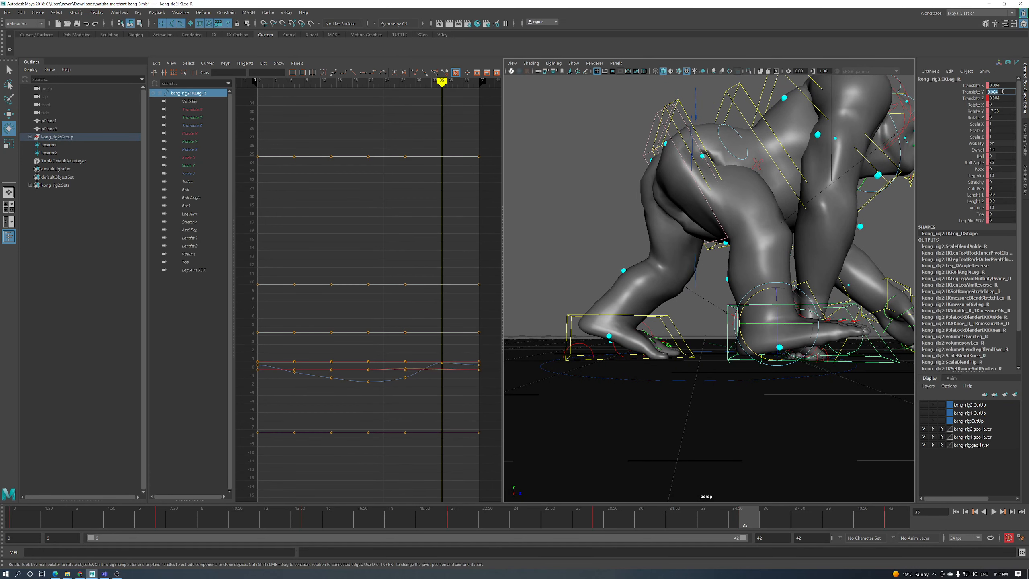
pyautogui.write('0')
pyautogui.press('Return')
pyautogui.press('w')
# Select the chest control IKSpine3_M and adjust its rotation at frame 35
pyautogui.keyDown('alt'); pyautogui.moveTo(770, 357); pyautogui.dragTo(782, 312); pyautogui.keyUp('alt')
pyautogui.click(673, 337)
pyautogui.press('e')
pyautogui.press('w')
pyautogui.click(658, 311)
pyautogui.scroll(3, 613, 315)
pyautogui.click(753, 272)
pyautogui.keyDown('alt'); pyautogui.moveTo(753, 273); pyautogui.dragTo(775, 260); pyautogui.keyUp('alt')
pyautogui.scroll(-3, 725, 284)
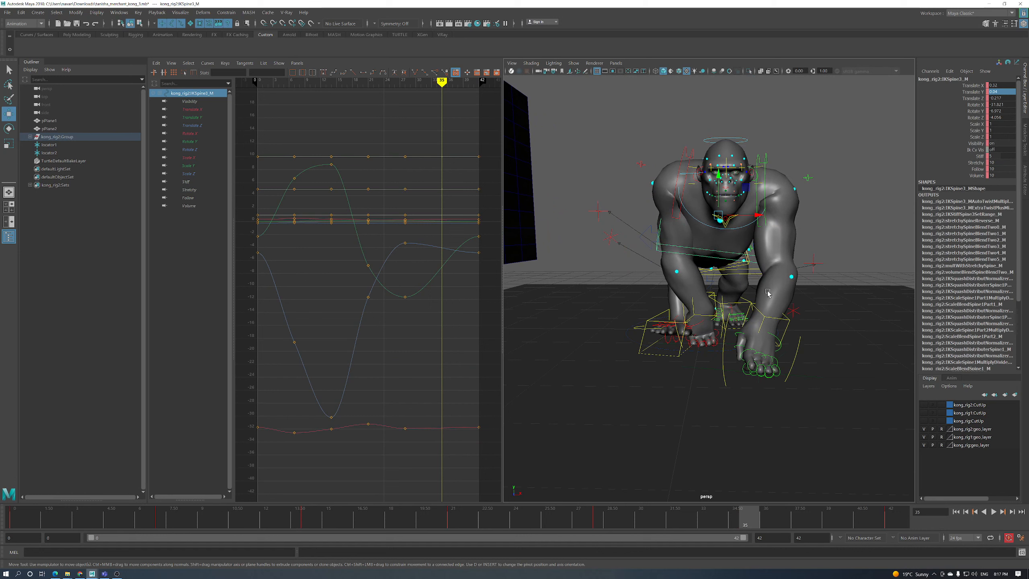
pyautogui.press('e')
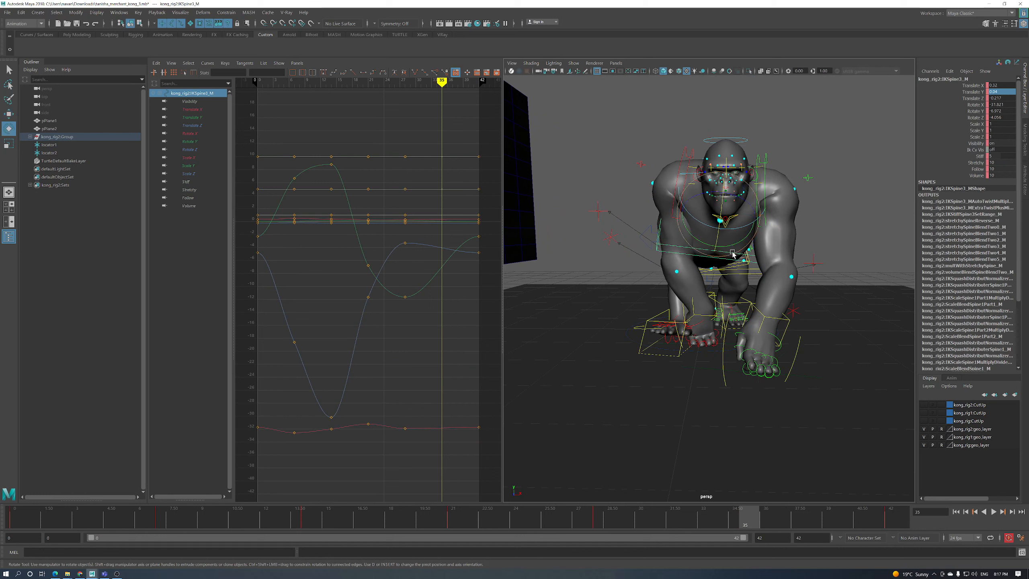
pyautogui.moveTo(735, 245); pyautogui.dragTo(735, 267)
pyautogui.keyDown('alt'); pyautogui.moveTo(735, 267); pyautogui.dragTo(715, 306); pyautogui.keyUp('alt')
pyautogui.click(717, 307)
pyautogui.press('w')
pyautogui.click(704, 249)
# Zero the rotations of the left foot's RollToes_L and RollToesEnd_L controls at frame 35
pyautogui.keyDown('alt'); pyautogui.moveTo(704, 251); pyautogui.dragTo(752, 286); pyautogui.keyUp('alt')
pyautogui.keyDown('alt'); pyautogui.moveTo(769, 333); pyautogui.dragTo(715, 309, button='middle'); pyautogui.keyUp('alt')
pyautogui.keyDown('alt'); pyautogui.moveTo(715, 309); pyautogui.dragTo(669, 390, button='right'); pyautogui.keyUp('alt')
pyautogui.moveTo(745, 525)
pyautogui.mouseDown()
pyautogui.moveTo(731, 525)
pyautogui.moveTo(750, 526)
pyautogui.mouseUp()
pyautogui.click(735, 316)
pyautogui.keyDown('alt'); pyautogui.moveTo(736, 316); pyautogui.dragTo(629, 373, button='right'); pyautogui.keyUp('alt')
pyautogui.click(682, 394)
pyautogui.keyDown('shift'); pyautogui.click(622, 348); pyautogui.keyUp('shift')
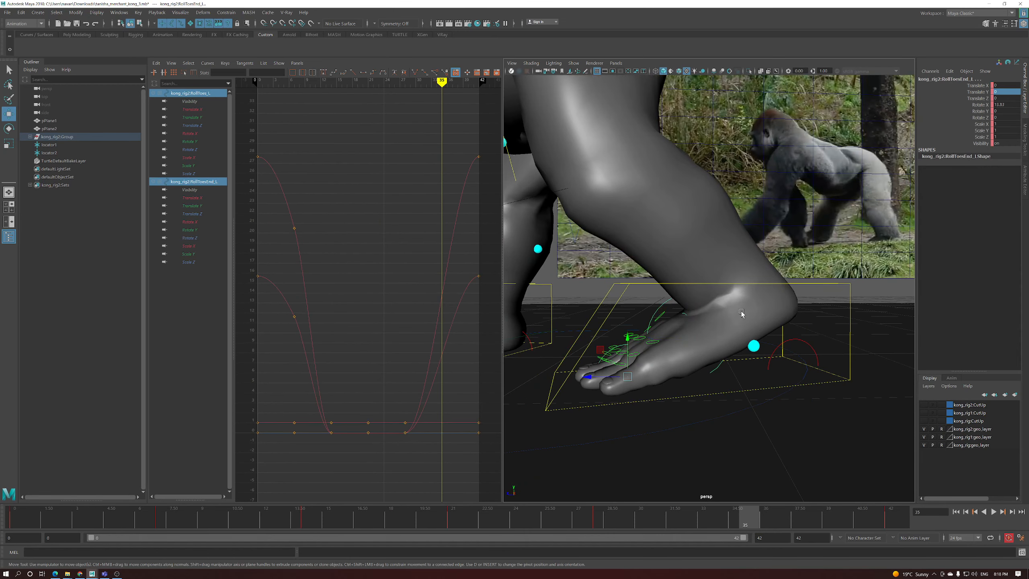
pyautogui.moveTo(1006, 94); pyautogui.dragTo(1007, 109)
pyautogui.write('0')
pyautogui.press('Return')
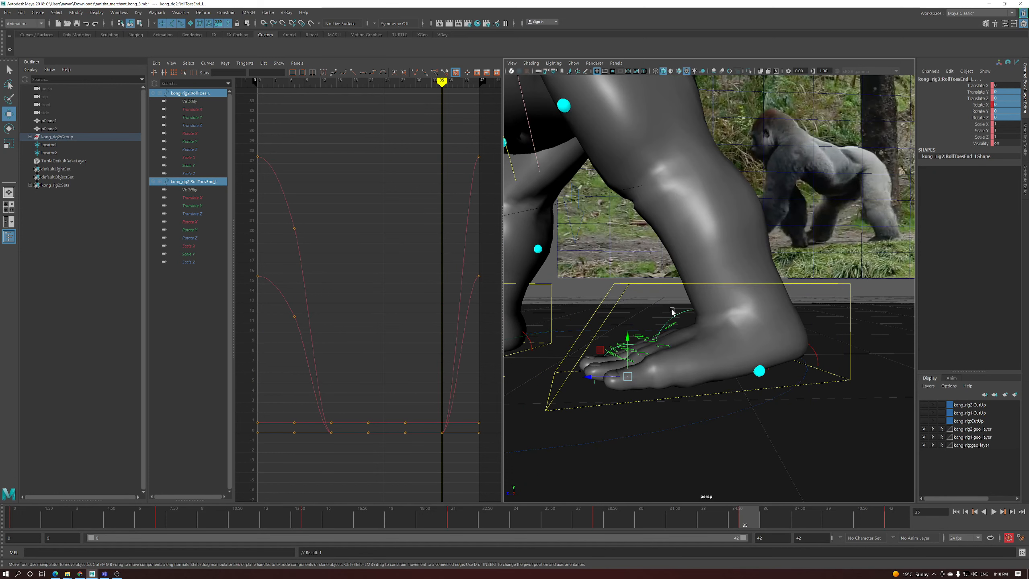
# Rotate the left foot's RollToes_L control to a Rotate X of about 15 at frame 35 and key it
pyautogui.click(681, 310)
pyautogui.click(682, 312)
pyautogui.scroll(-4, 681, 315)
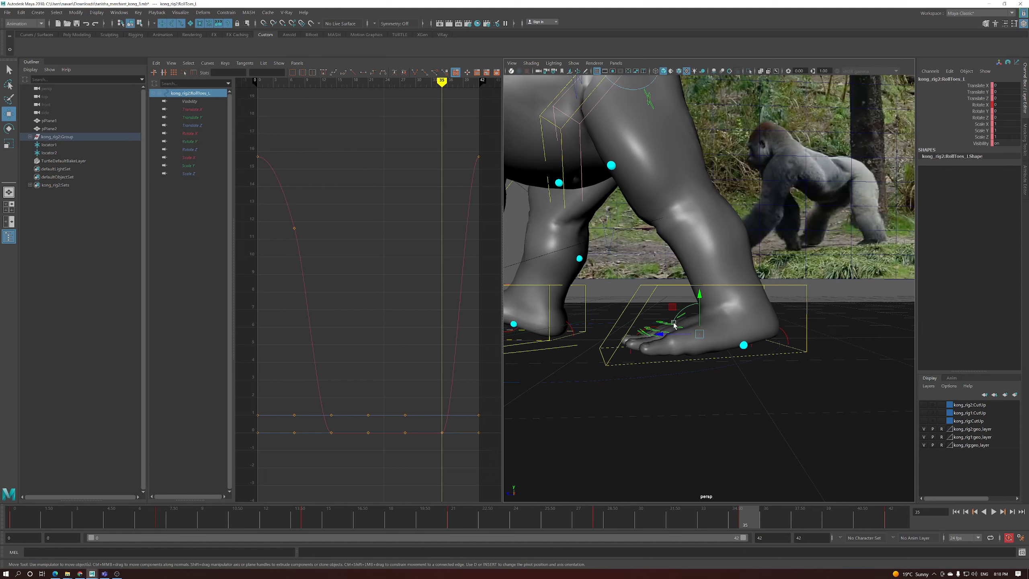
pyautogui.press('e')
pyautogui.moveTo(684, 305); pyautogui.dragTo(708, 313)
pyautogui.scroll(-6, 708, 313)
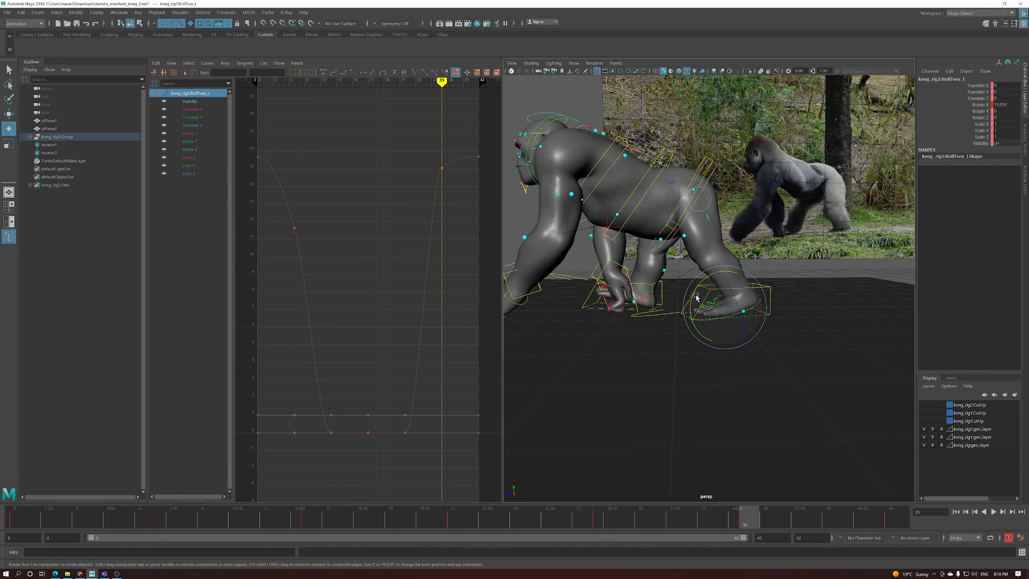
pyautogui.press('s')
# Play back and scrub the walk cycle to compare the gorilla's motion with the reference footage
pyautogui.hotkey('alt', 'v')
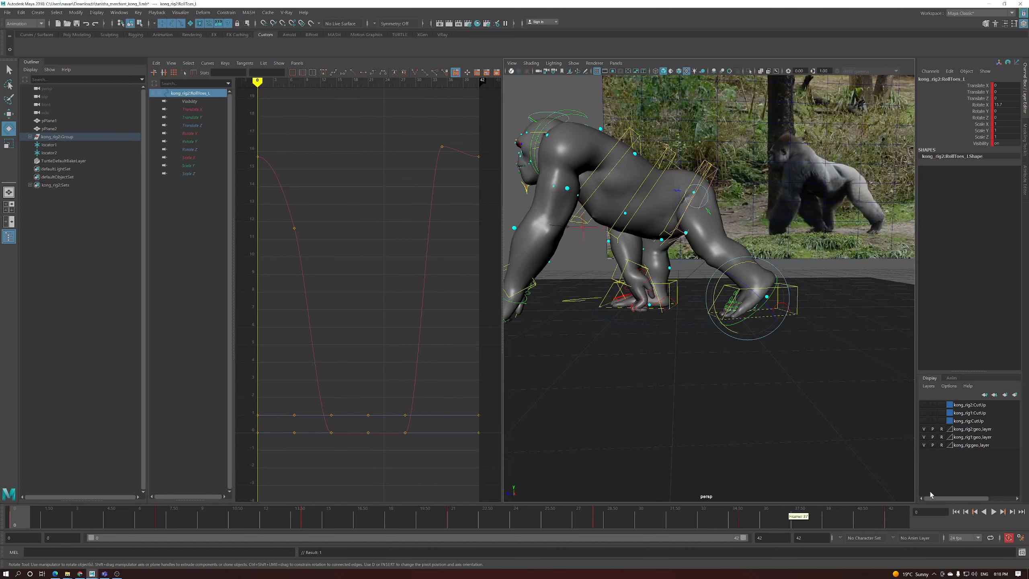
pyautogui.scroll(-5, 719, 395)
pyautogui.scroll(3, 721, 391)
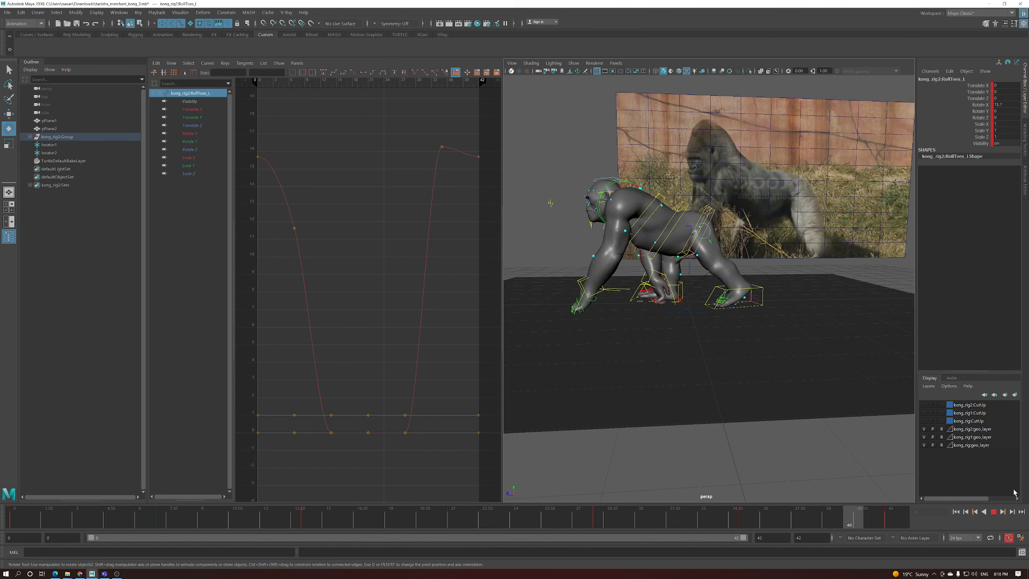
pyautogui.press('Escape')
pyautogui.moveTo(616, 522); pyautogui.dragTo(891, 523)
pyautogui.hotkey('alt', 'v')
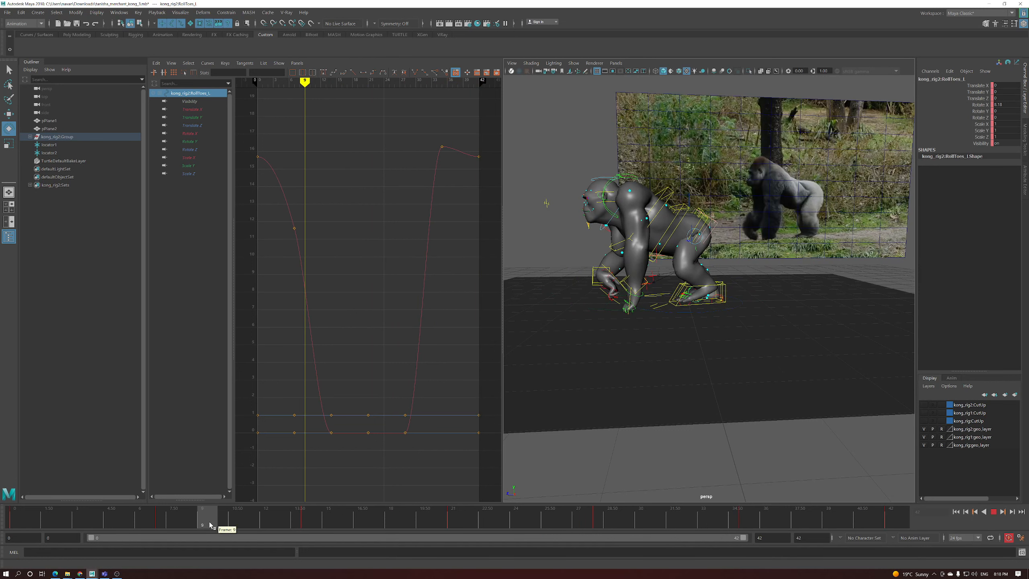
pyautogui.moveTo(210, 526); pyautogui.dragTo(173, 527)
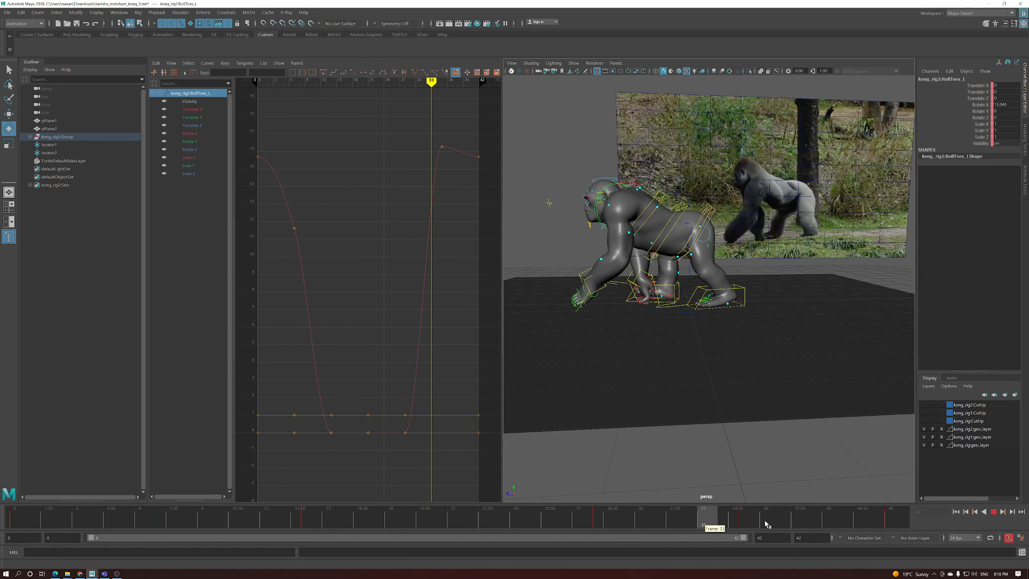
pyautogui.hotkey('alt', 'v')
pyautogui.click(993, 512)
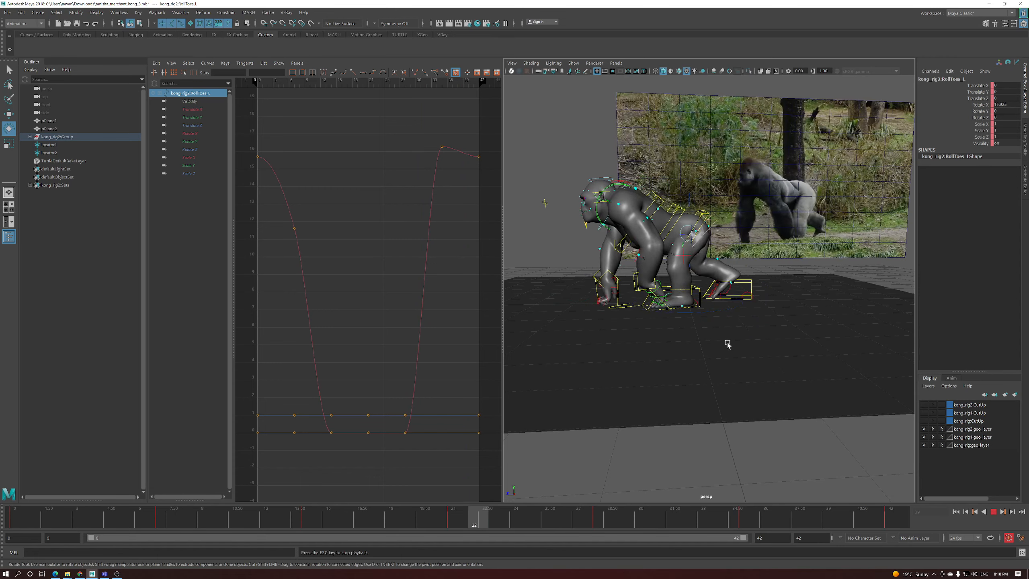
pyautogui.click(994, 512)
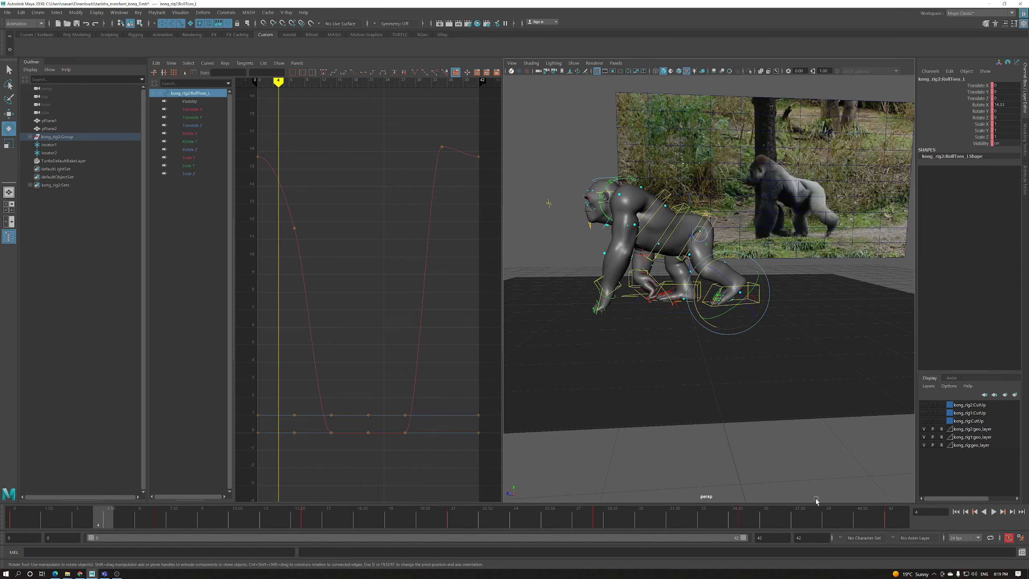
# Select the left foot's IKLeg_L control and examine the foot's pose at frame 0 against the reference footage
pyautogui.moveTo(39, 508); pyautogui.dragTo(16, 522)
pyautogui.scroll(6, 760, 289)
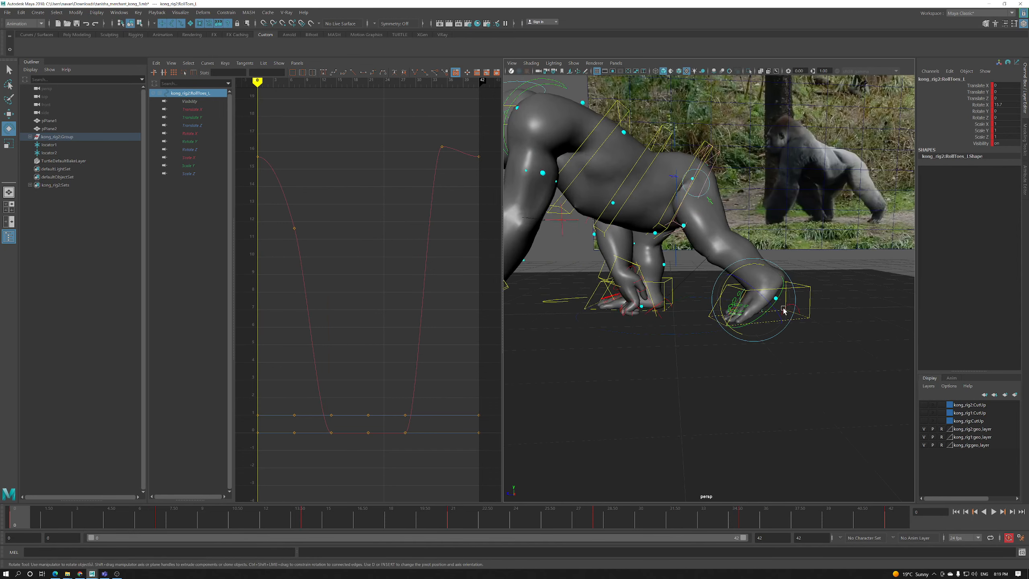
pyautogui.click(766, 334)
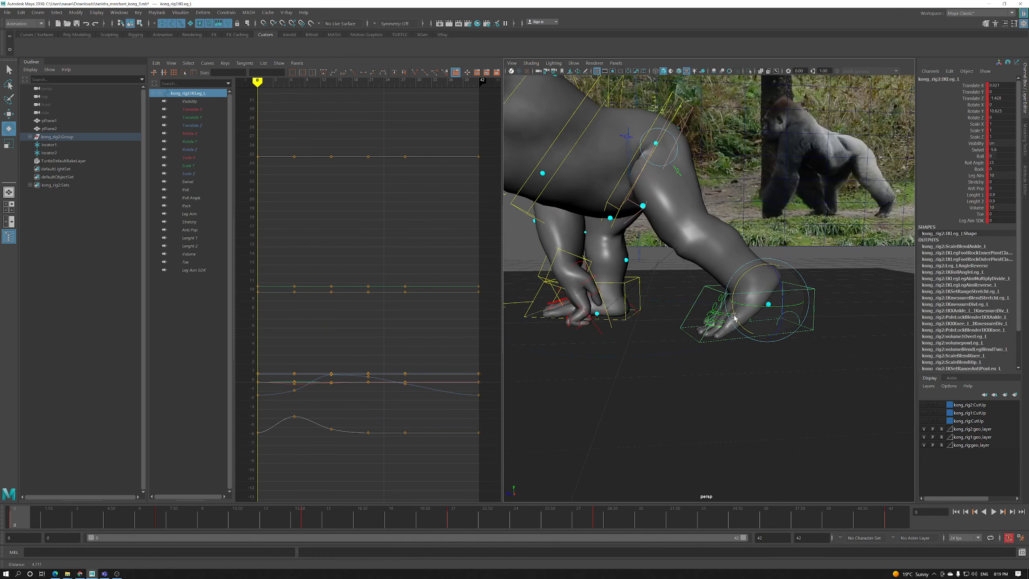
pyautogui.scroll(2, 767, 334)
pyautogui.keyDown('alt'); pyautogui.moveTo(767, 334); pyautogui.dragTo(724, 340); pyautogui.keyUp('alt')
pyautogui.scroll(-3, 724, 340)
pyautogui.moveTo(19, 523)
pyautogui.mouseDown()
pyautogui.moveTo(58, 524)
pyautogui.moveTo(14, 524)
pyautogui.mouseUp()
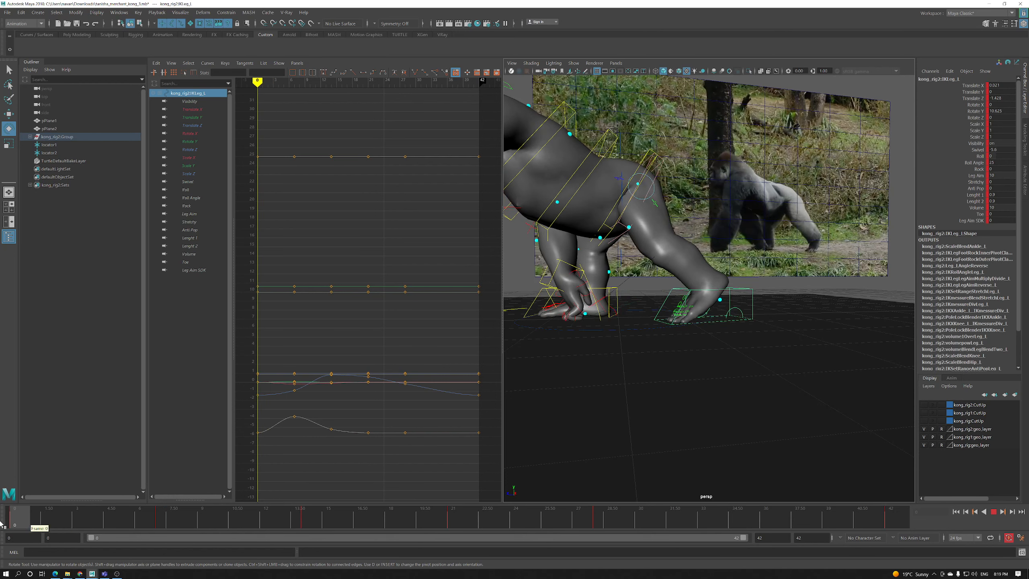
pyautogui.keyDown('alt'); pyautogui.moveTo(609, 384); pyautogui.dragTo(686, 282); pyautogui.keyUp('alt')
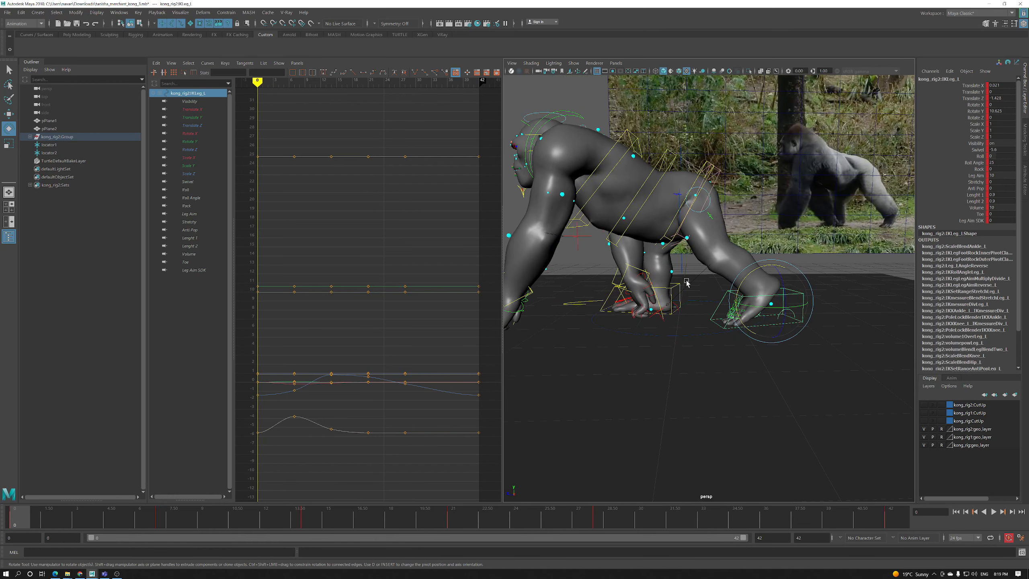
# Add IKLeg_R, locator1 and locator2 to the selection and isolate the Translate Z curves of all four controls
pyautogui.keyDown('shift'); pyautogui.click(644, 288); pyautogui.keyUp('shift')
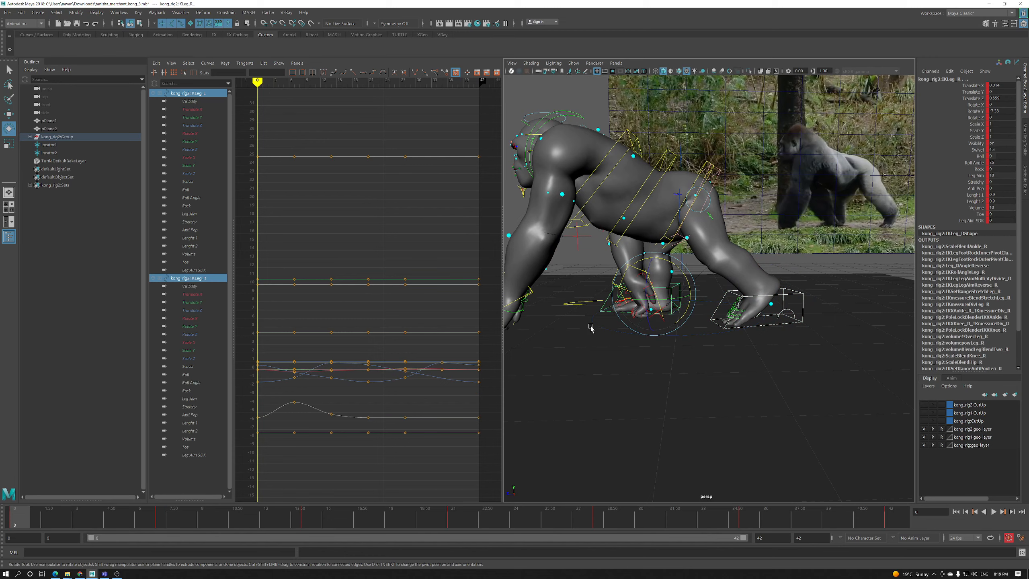
pyautogui.press('f')
pyautogui.keyDown('shift'); pyautogui.click(538, 324); pyautogui.keyUp('shift')
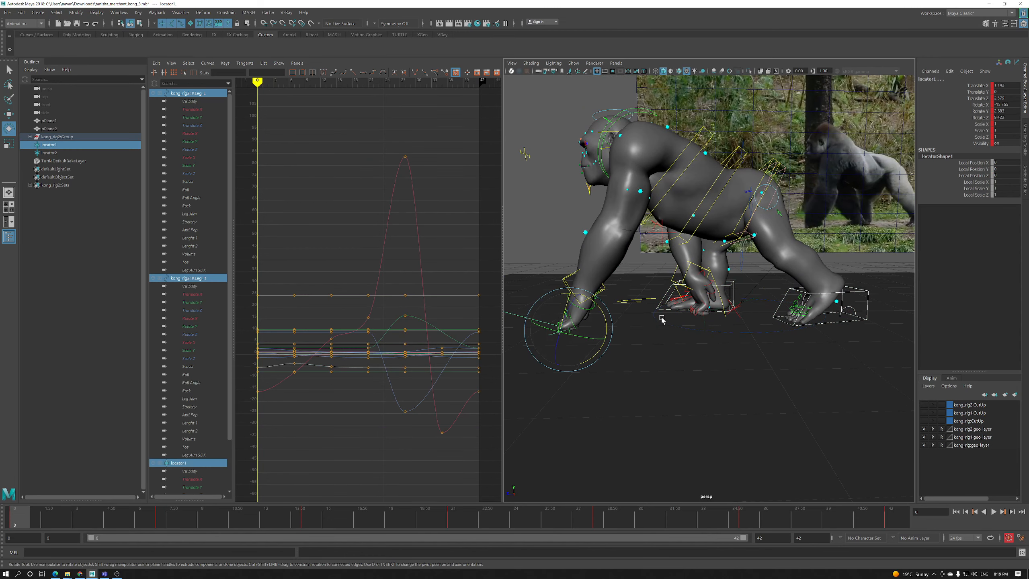
pyautogui.keyDown('shift'); pyautogui.click(703, 322); pyautogui.keyUp('shift')
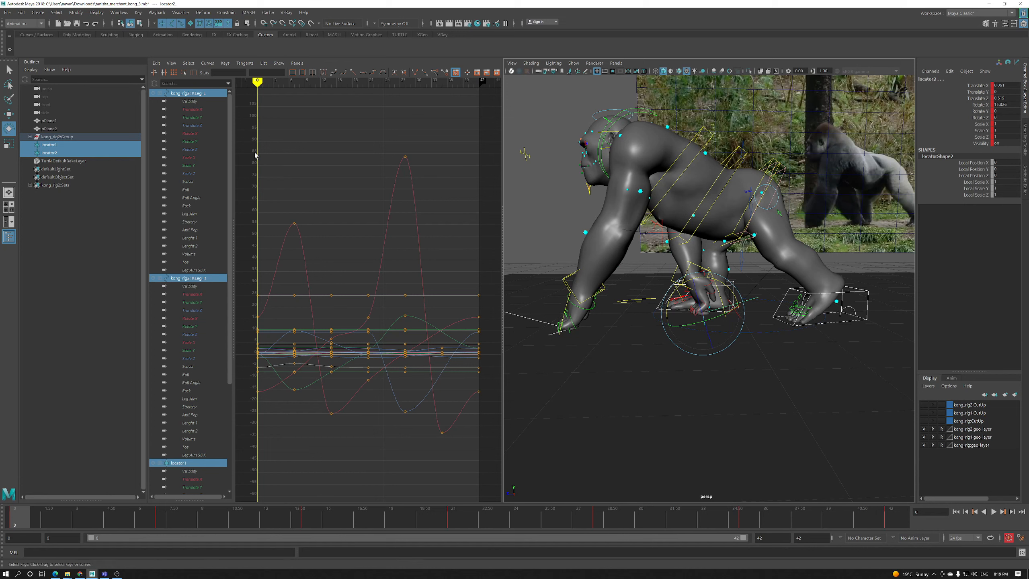
pyautogui.click(202, 126)
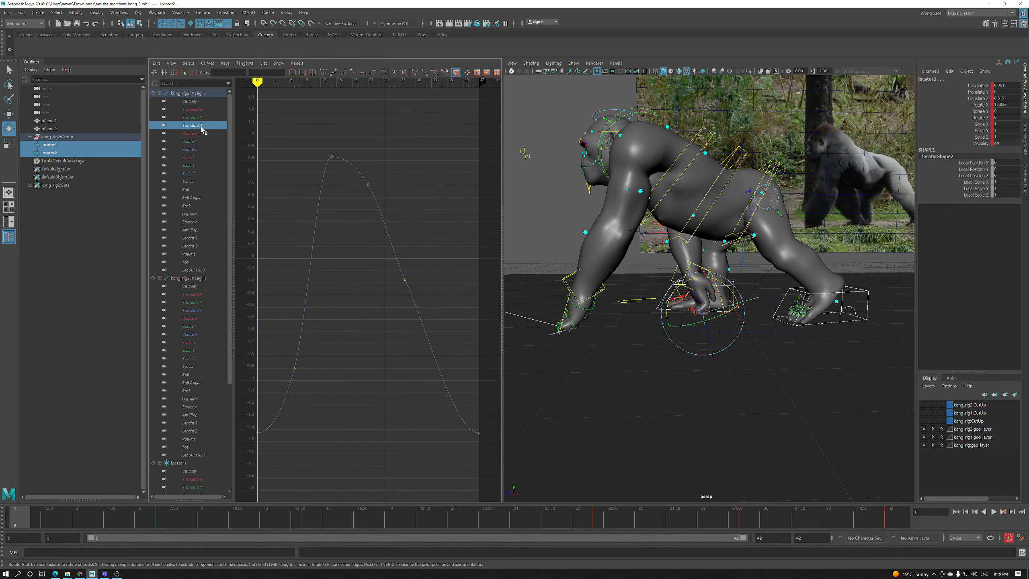
pyautogui.keyDown('ctrl'); pyautogui.click(200, 313); pyautogui.keyUp('ctrl')
pyautogui.scroll(-5, 201, 433)
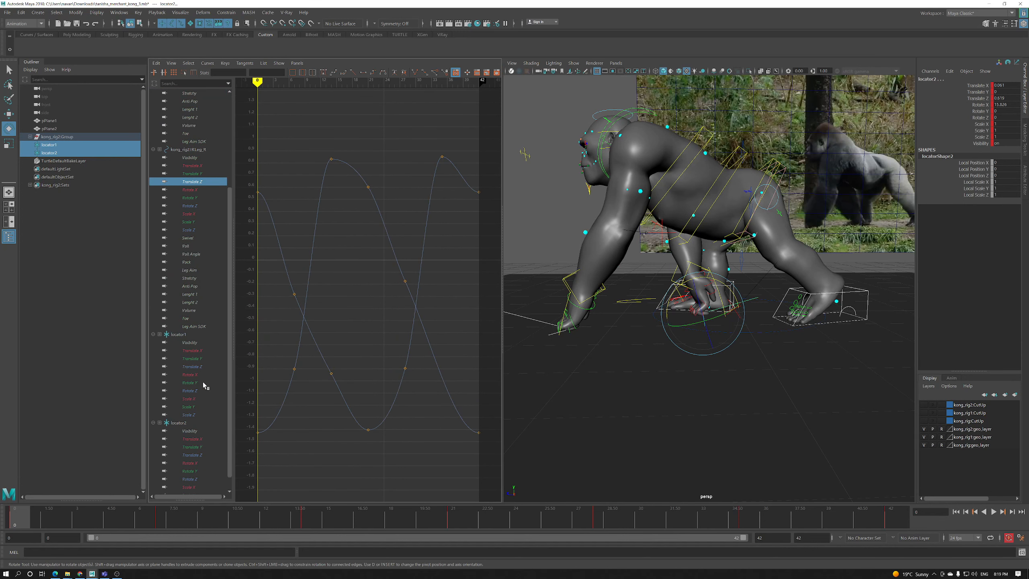
pyautogui.keyDown('ctrl'); pyautogui.click(201, 368); pyautogui.keyUp('ctrl')
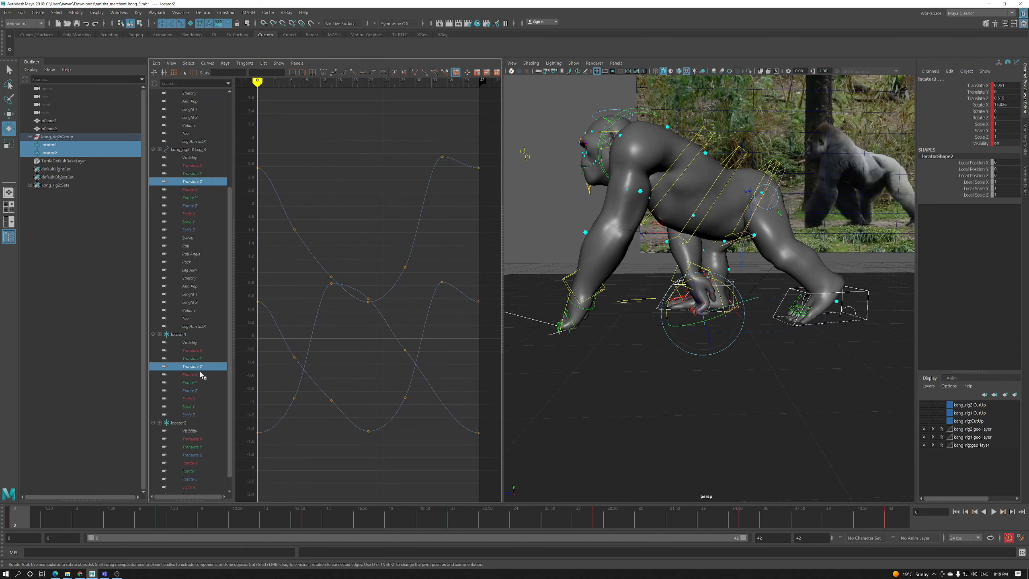
pyautogui.keyDown('ctrl'); pyautogui.click(198, 455); pyautogui.keyUp('ctrl')
pyautogui.press('f')
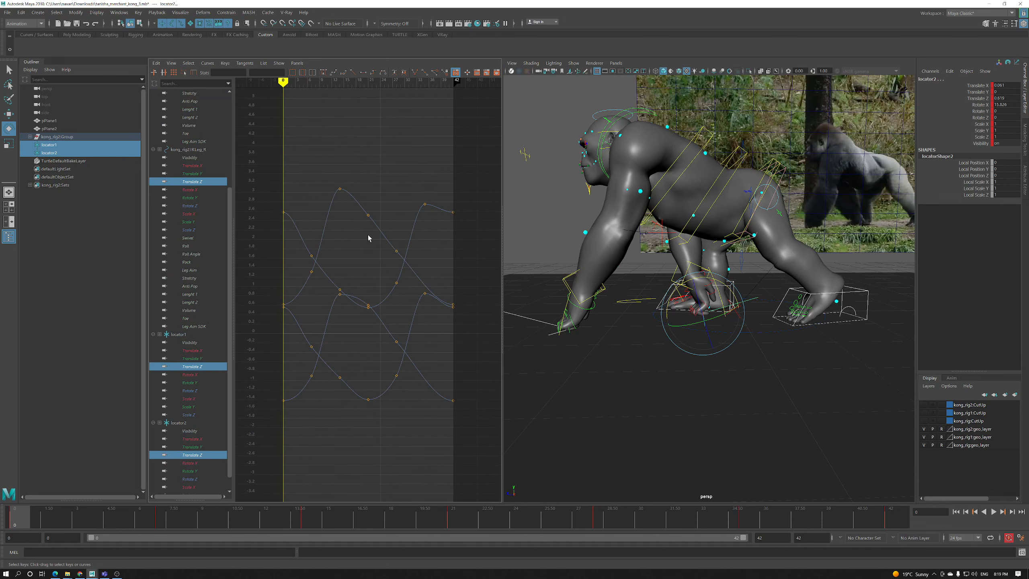
# Try shifting the Translate Z keys of the right hand's locator2 at frames 14, 21 and 28, and undo the edits
pyautogui.moveTo(671, 515); pyautogui.dragTo(455, 513)
pyautogui.moveTo(336, 194); pyautogui.dragTo(336, 192)
pyautogui.click(308, 517)
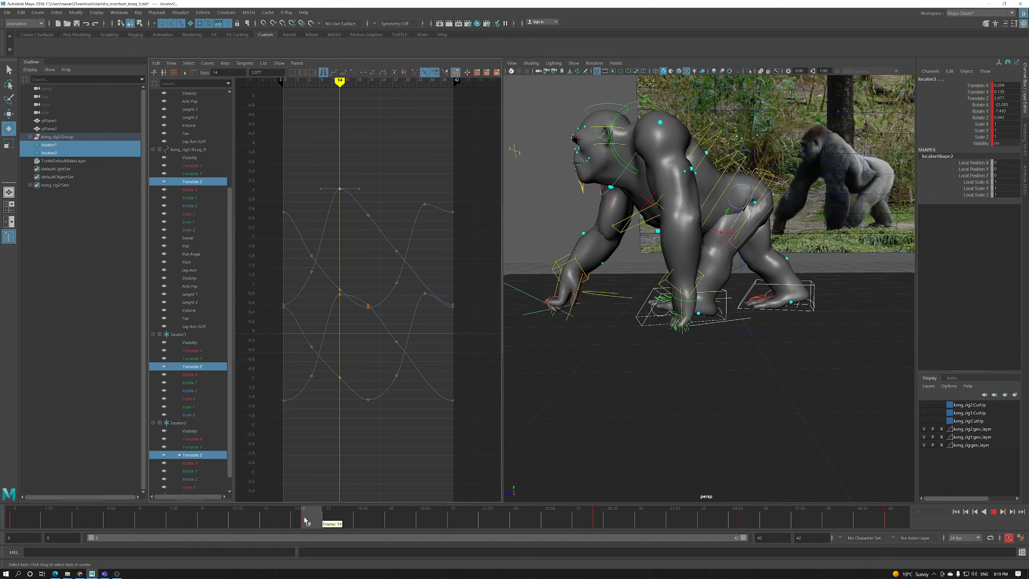
pyautogui.keyDown('shift'); pyautogui.moveTo(368, 223); pyautogui.dragTo(370, 245, button='middle'); pyautogui.keyUp('shift')
pyautogui.hotkey('ctrl', 'z')
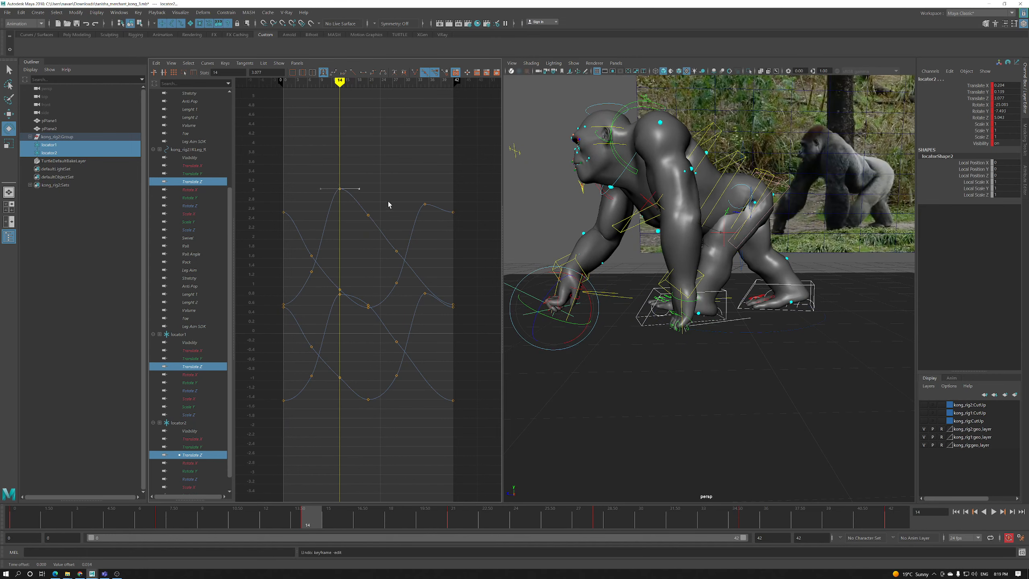
pyautogui.click(396, 251)
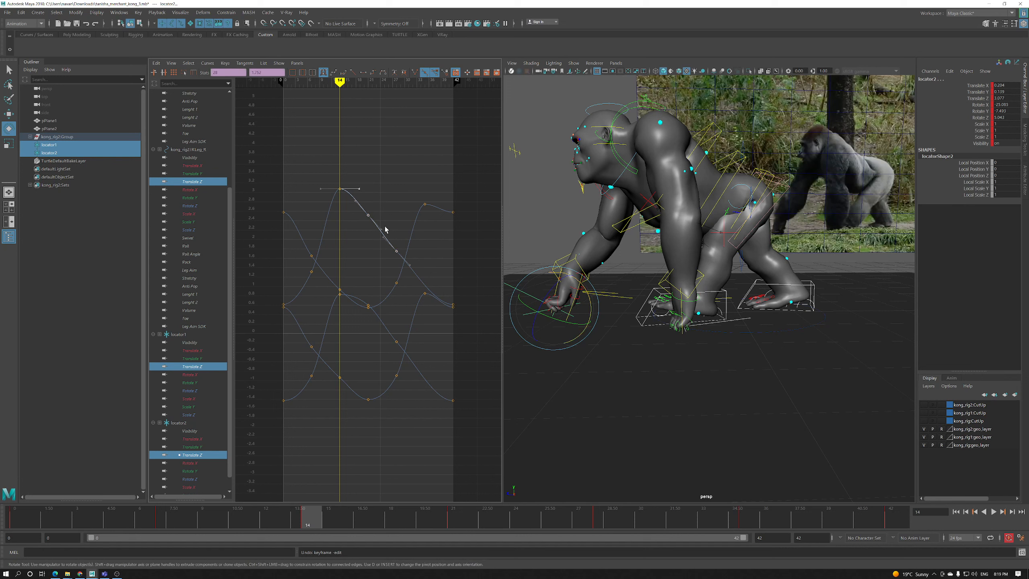
pyautogui.keyDown('shift'); pyautogui.moveTo(368, 227); pyautogui.dragTo(369, 218, button='middle'); pyautogui.keyUp('shift')
pyautogui.hotkey('ctrl', 'z')
# Straighten locator2's Translate Z curve after frame 14 by sloping that key's tangent and lowering the frame 21 key to about 2.41
pyautogui.moveTo(357, 164); pyautogui.dragTo(330, 202)
pyautogui.keyDown('shift'); pyautogui.moveTo(349, 228); pyautogui.dragTo(350, 227, button='middle'); pyautogui.keyUp('shift')
pyautogui.moveTo(358, 178); pyautogui.dragTo(361, 198)
pyautogui.moveTo(360, 197); pyautogui.dragTo(364, 231, button='middle')
pyautogui.click(367, 215)
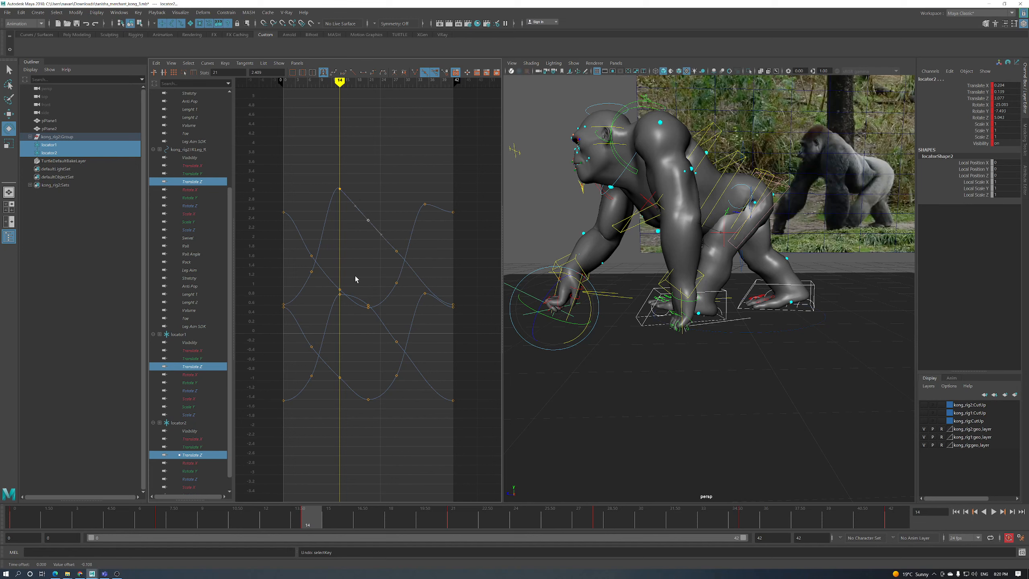
# Slope the tangents of locator2's Translate Z keys at frames 0 and 42 downward to continue the straight descent from frame 28
pyautogui.moveTo(328, 521); pyautogui.dragTo(599, 527)
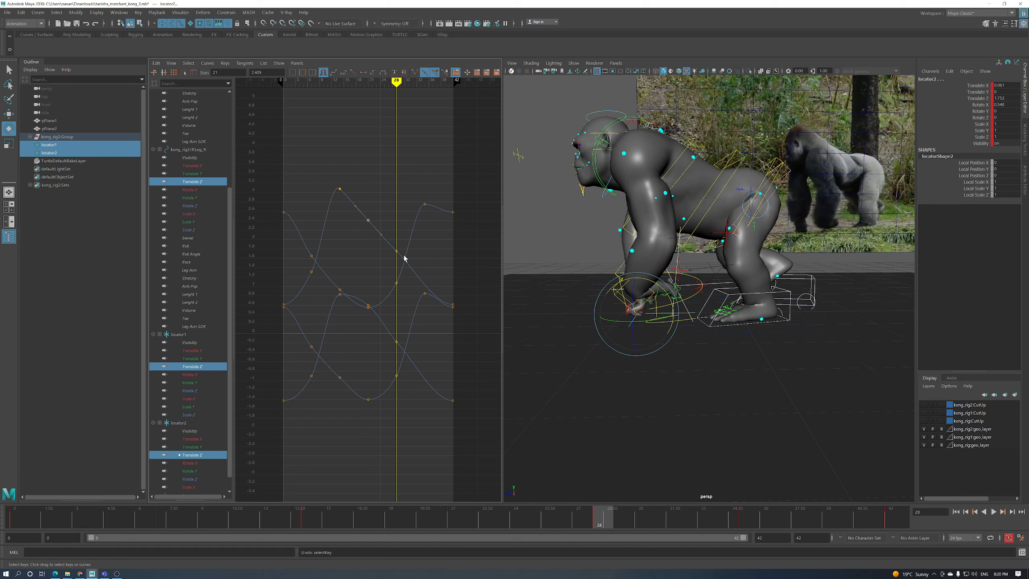
pyautogui.click(452, 304)
pyautogui.moveTo(290, 292); pyautogui.dragTo(281, 305)
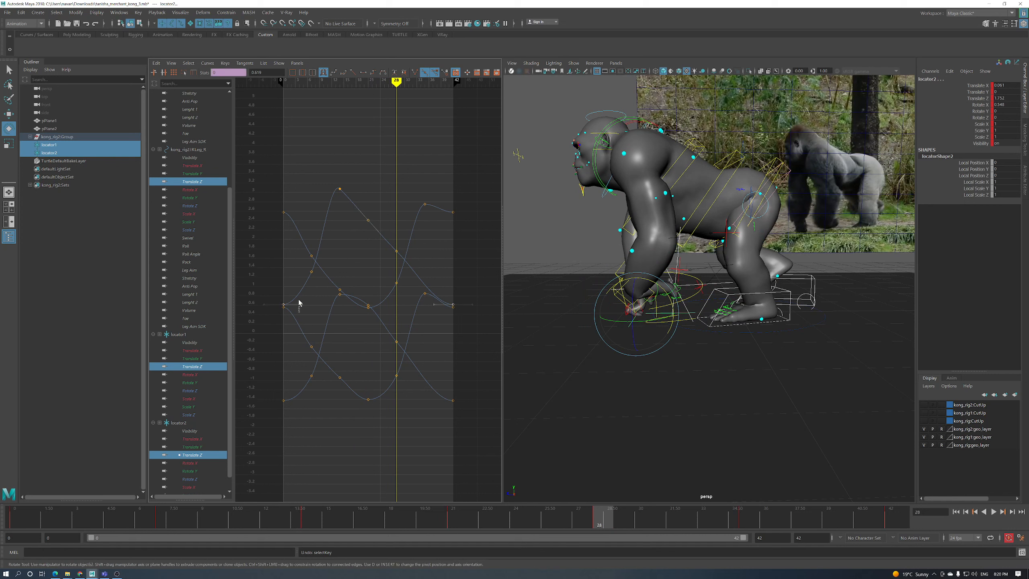
pyautogui.moveTo(466, 290)
pyautogui.mouseDown()
pyautogui.moveTo(466, 317)
pyautogui.moveTo(471, 305)
pyautogui.mouseUp()
pyautogui.moveTo(470, 305); pyautogui.dragTo(480, 329, button='middle')
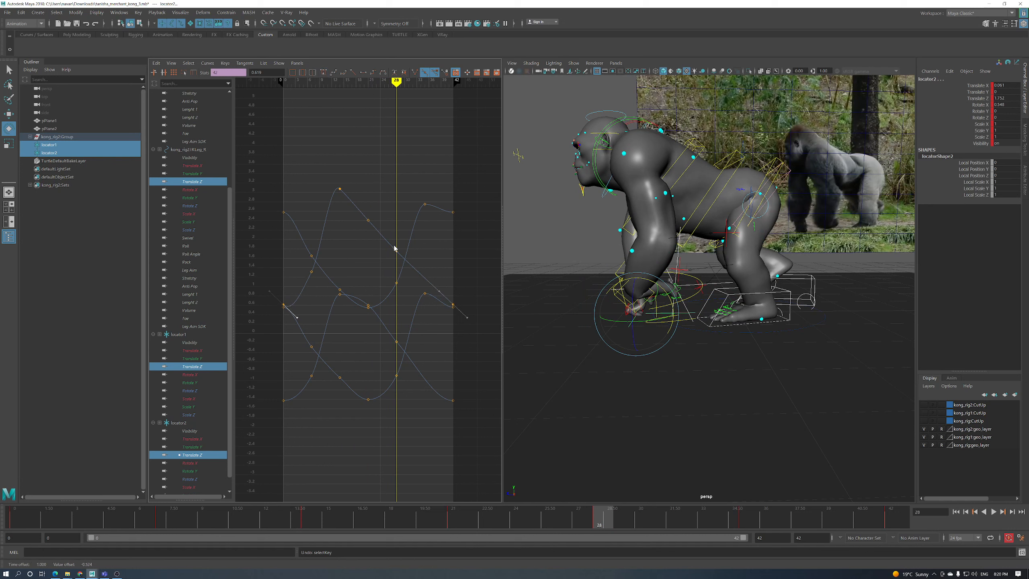
# Lower locator2's Translate Z keys at frames 0 and 42 slightly
pyautogui.moveTo(299, 310); pyautogui.dragTo(274, 285)
pyautogui.keyDown('shift'); pyautogui.moveTo(455, 297); pyautogui.dragTo(449, 304); pyautogui.keyUp('shift')
pyautogui.keyDown('shift'); pyautogui.moveTo(458, 286); pyautogui.dragTo(458, 289, button='middle'); pyautogui.keyUp('shift')
pyautogui.scroll(4, 381, 263)
# Select locator2's Translate Z key at frame 28 and play back the cycle to check the right hand's travel
pyautogui.moveTo(418, 213); pyautogui.dragTo(401, 244)
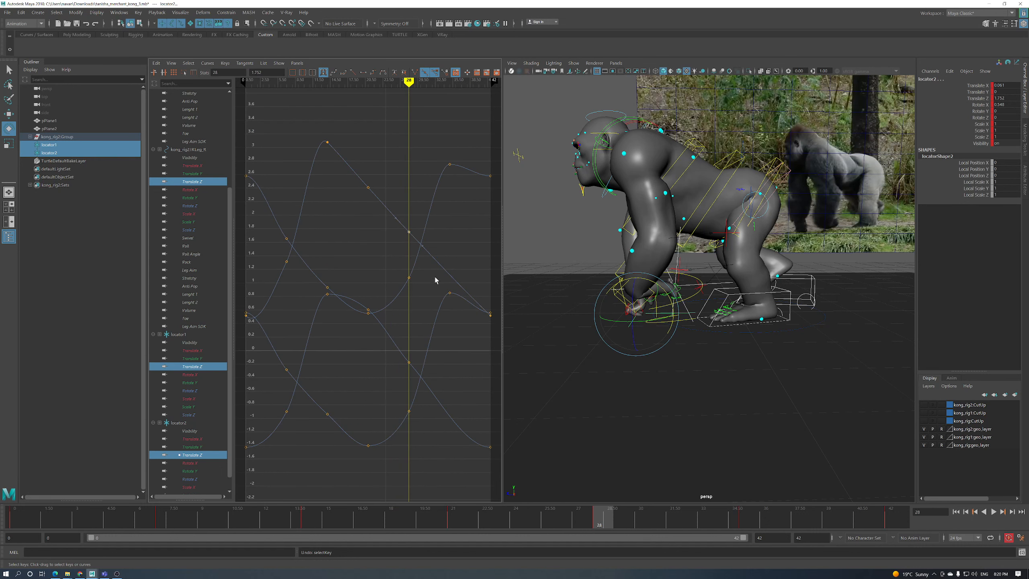
pyautogui.scroll(-9, 440, 284)
pyautogui.scroll(2, 435, 296)
pyautogui.click(994, 512)
pyautogui.click(994, 512)
pyautogui.scroll(1, 428, 277)
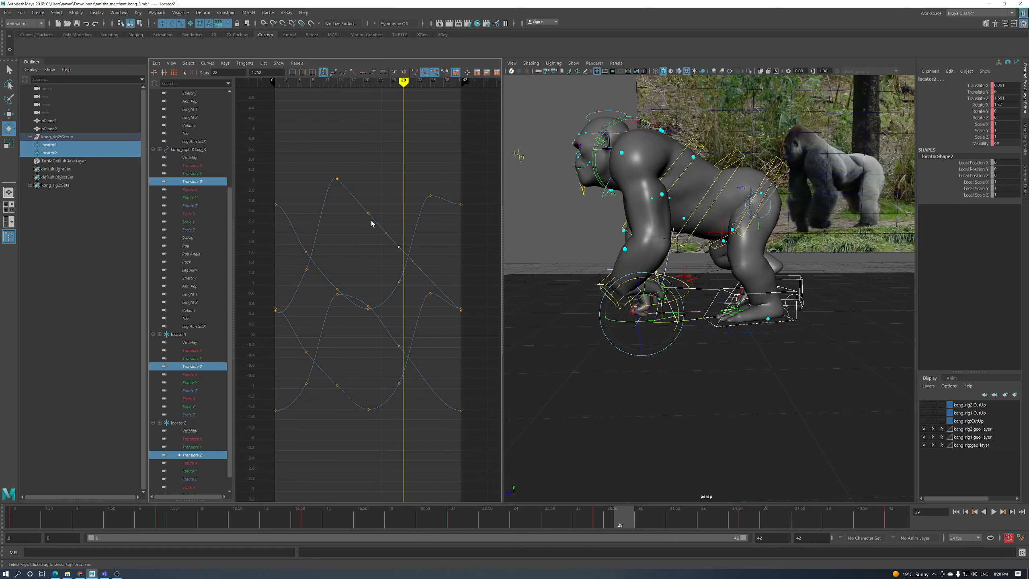
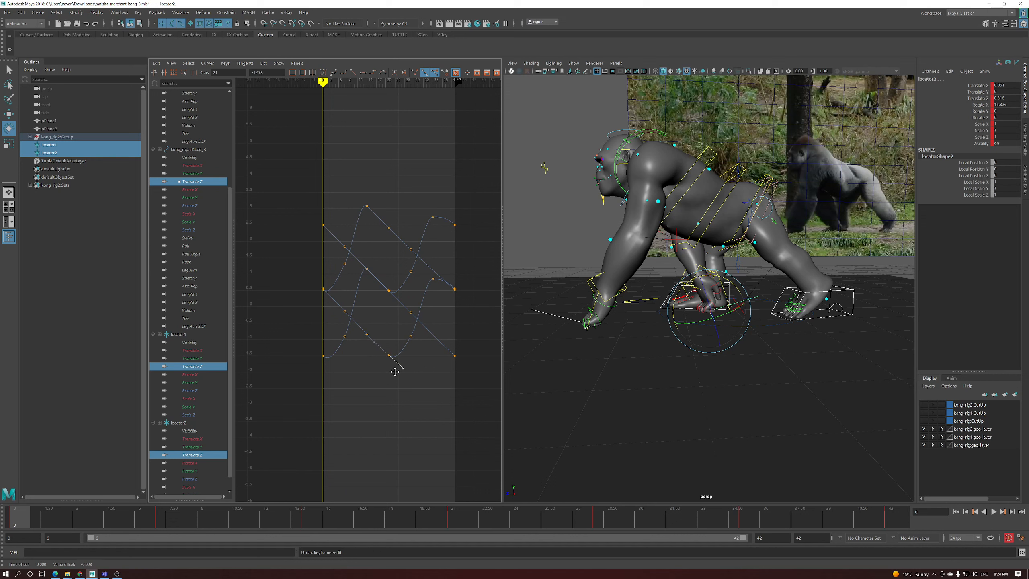
# Play back the walk cycle to check the hands' and feet's travel with the current Translate Z curves
pyautogui.moveTo(401, 332); pyautogui.dragTo(399, 332)
pyautogui.keyDown('alt'); pyautogui.moveTo(413, 353); pyautogui.dragTo(417, 349, button='right'); pyautogui.keyUp('alt')
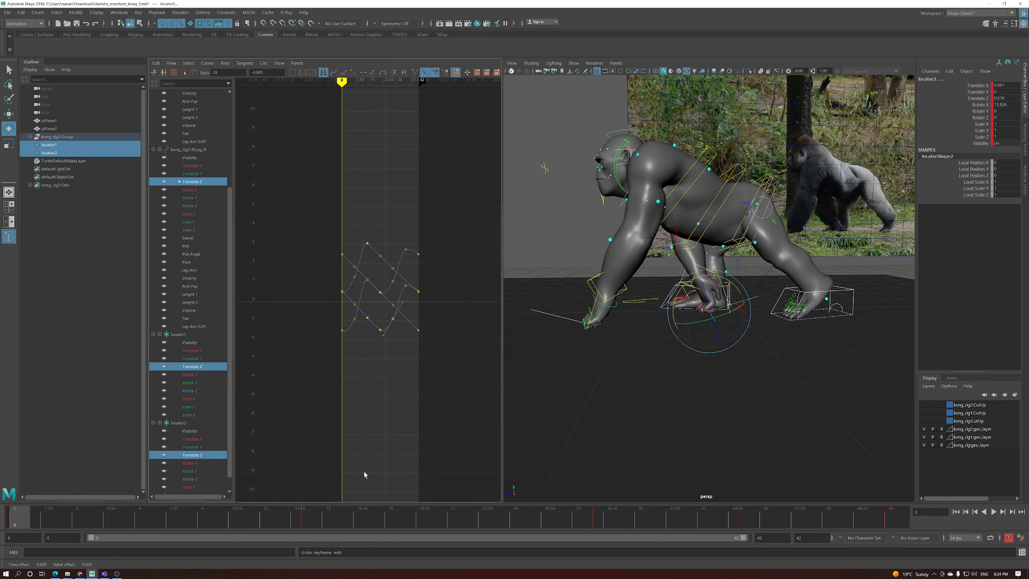
pyautogui.hotkey('alt', 'v')
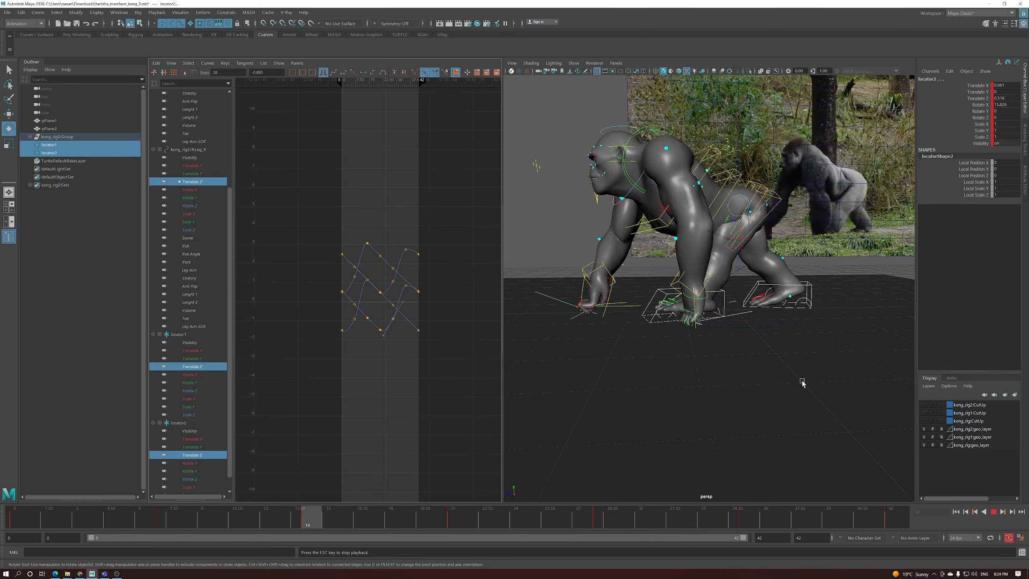
pyautogui.click(993, 512)
# Key the left foot's Translate Z at frame 15, lower its frame 14 key to about 0.954 and steepen that key's tangent upward
pyautogui.click(656, 308)
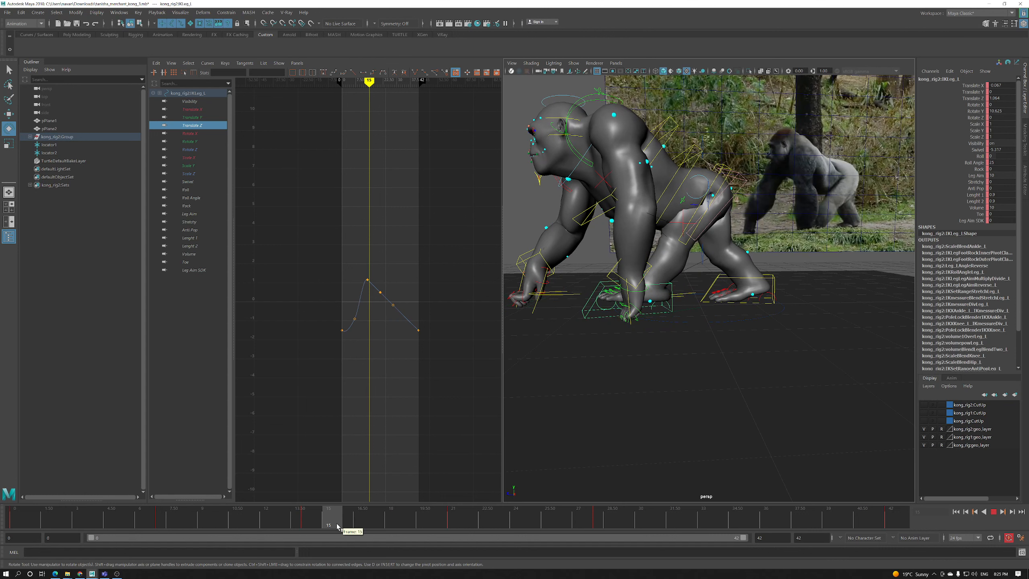
pyautogui.press('f')
pyautogui.scroll(3, 378, 297)
pyautogui.moveTo(359, 271); pyautogui.dragTo(360, 269)
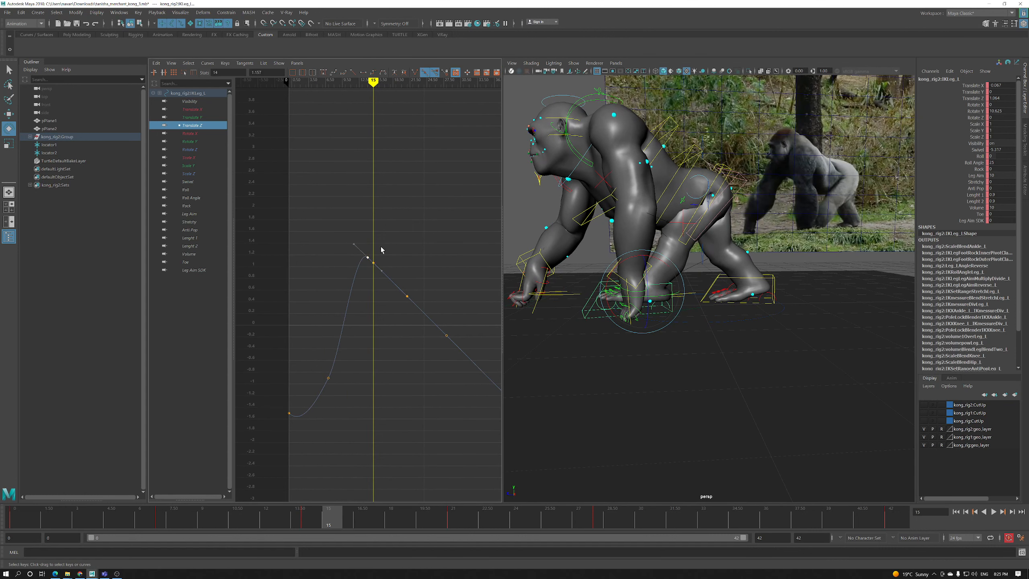
pyautogui.click(309, 521)
pyautogui.keyDown('shift'); pyautogui.moveTo(379, 299); pyautogui.dragTo(376, 311, button='middle'); pyautogui.keyUp('shift')
pyautogui.keyDown('shift'); pyautogui.moveTo(354, 274); pyautogui.dragTo(355, 331, button='middle'); pyautogui.keyUp('shift')
pyautogui.moveTo(362, 270); pyautogui.dragTo(362, 270)
pyautogui.keyDown('shift'); pyautogui.moveTo(376, 289); pyautogui.dragTo(376, 289, button='middle'); pyautogui.keyUp('shift')
pyautogui.moveTo(316, 525)
pyautogui.mouseDown()
pyautogui.moveTo(373, 523)
pyautogui.moveTo(337, 527)
pyautogui.mouseUp()
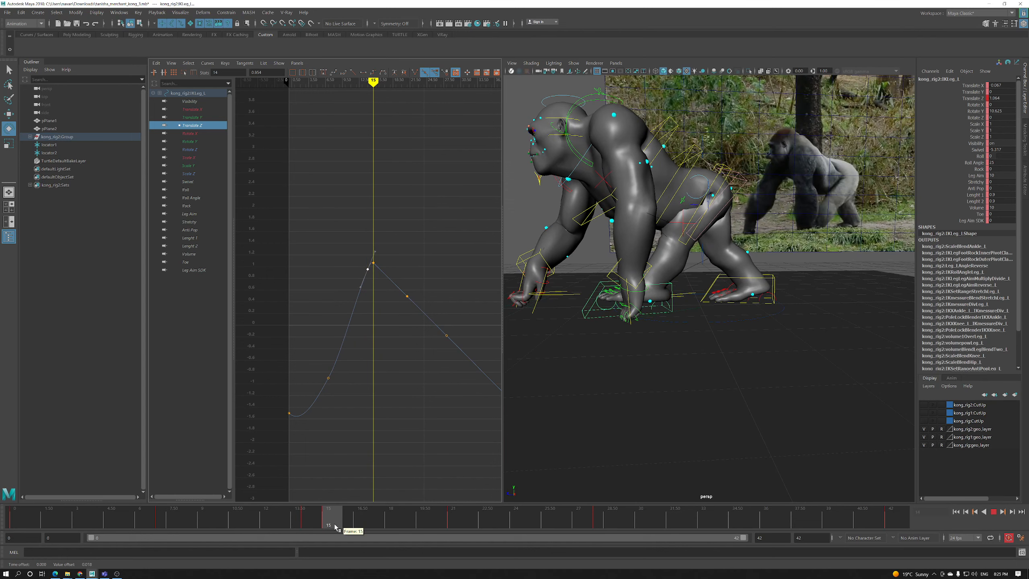
# Try lowering the hip spine control at frame 15, and undo the move
pyautogui.keyDown('alt'); pyautogui.moveTo(642, 304); pyautogui.dragTo(727, 231); pyautogui.keyUp('alt')
pyautogui.click(739, 159)
pyautogui.press('w')
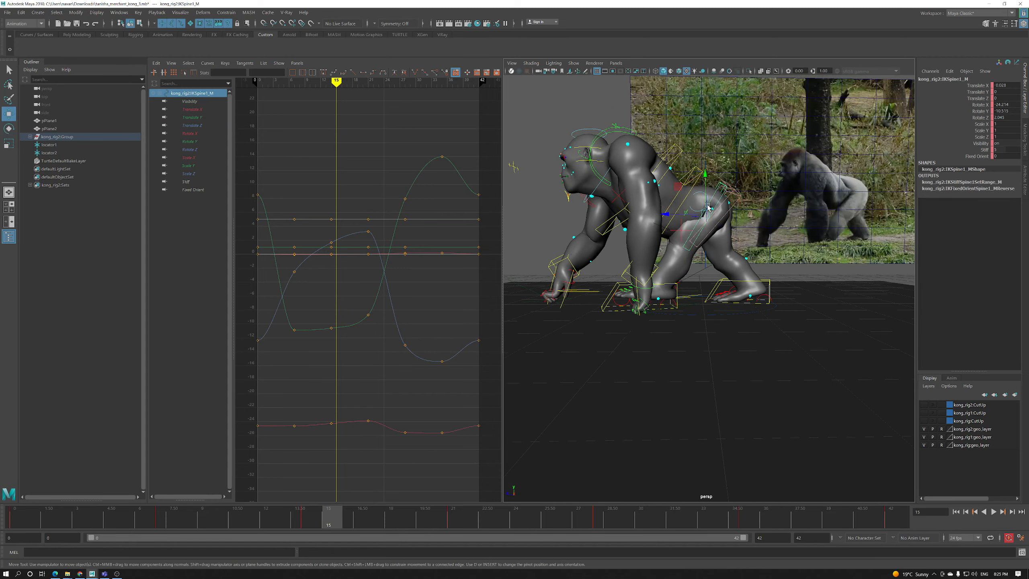
pyautogui.moveTo(706, 196); pyautogui.dragTo(706, 211)
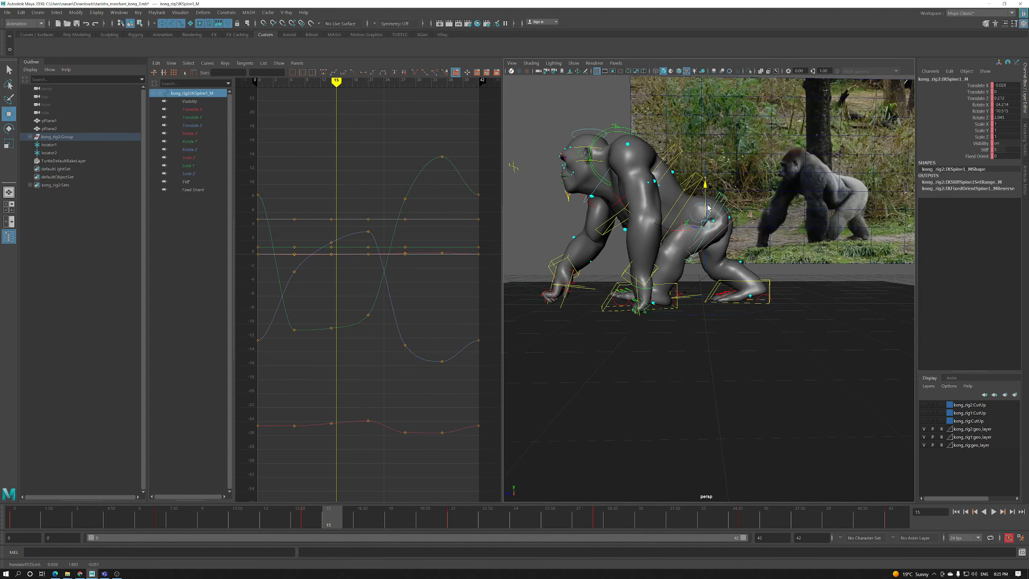
pyautogui.hotkey('ctrl', 'z')
# Shift the left foot's entire Translate Z curve slightly down and check the foot's position at frame 41
pyautogui.click(677, 288)
pyautogui.keyDown('alt'); pyautogui.moveTo(673, 286); pyautogui.dragTo(612, 270); pyautogui.keyUp('alt')
pyautogui.click(202, 127)
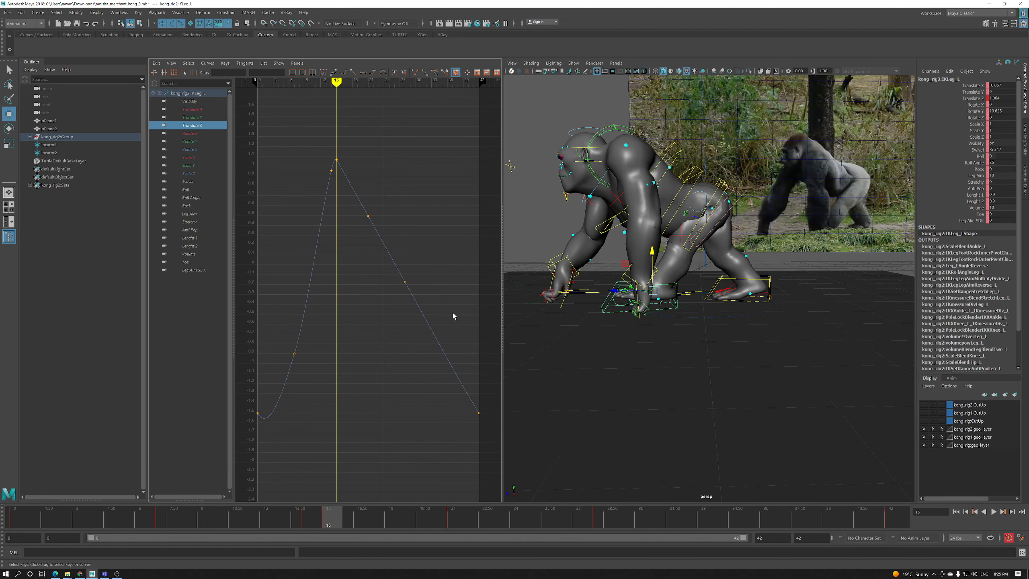
pyautogui.moveTo(376, 260); pyautogui.dragTo(376, 261)
pyautogui.keyDown('shift'); pyautogui.moveTo(376, 260); pyautogui.dragTo(401, 273, button='middle'); pyautogui.keyUp('shift')
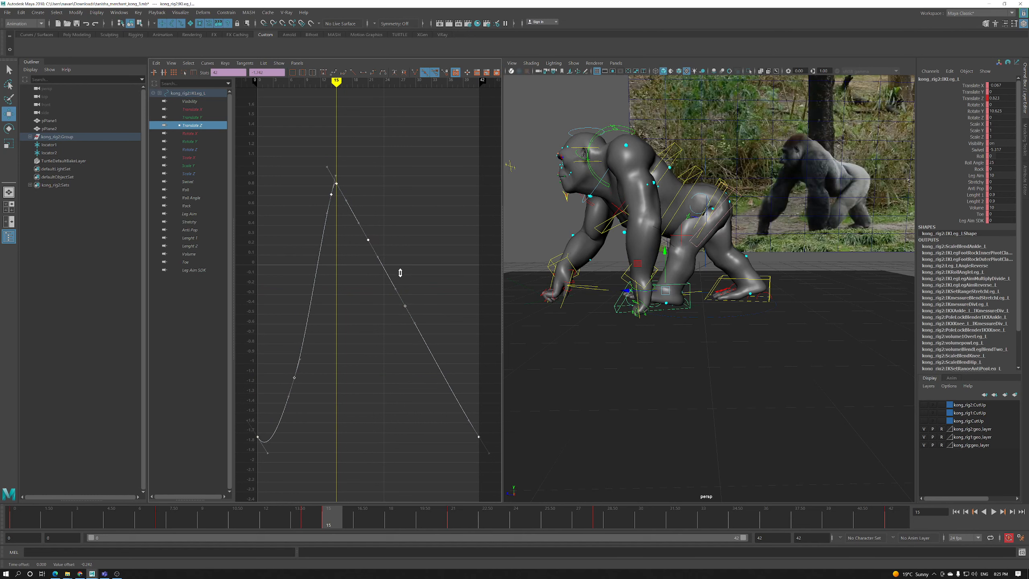
pyautogui.keyDown('alt'); pyautogui.moveTo(586, 289); pyautogui.dragTo(567, 286); pyautogui.keyUp('alt')
pyautogui.keyDown('shift'); pyautogui.moveTo(410, 330); pyautogui.dragTo(409, 315, button='middle'); pyautogui.keyUp('shift')
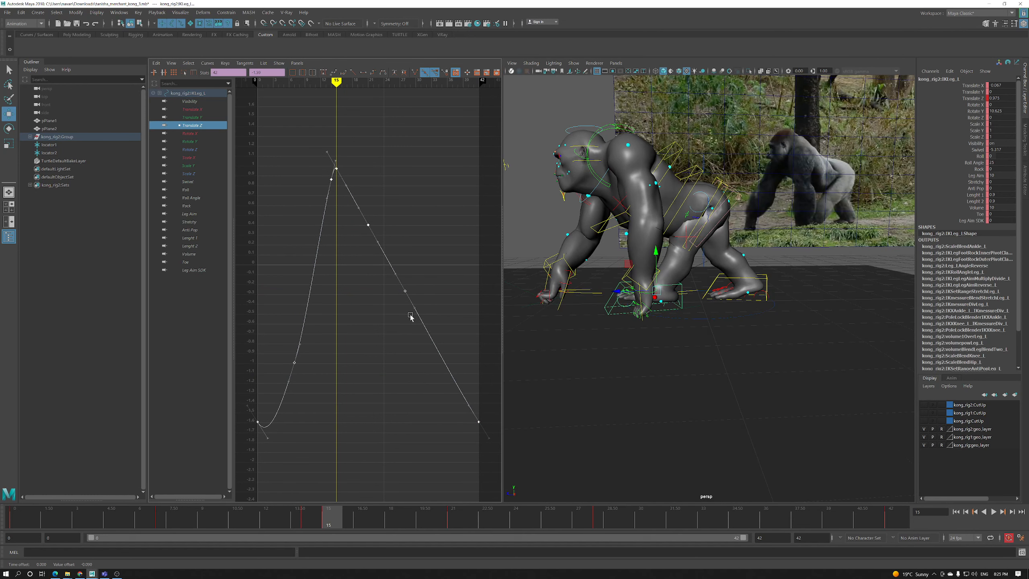
pyautogui.click(876, 519)
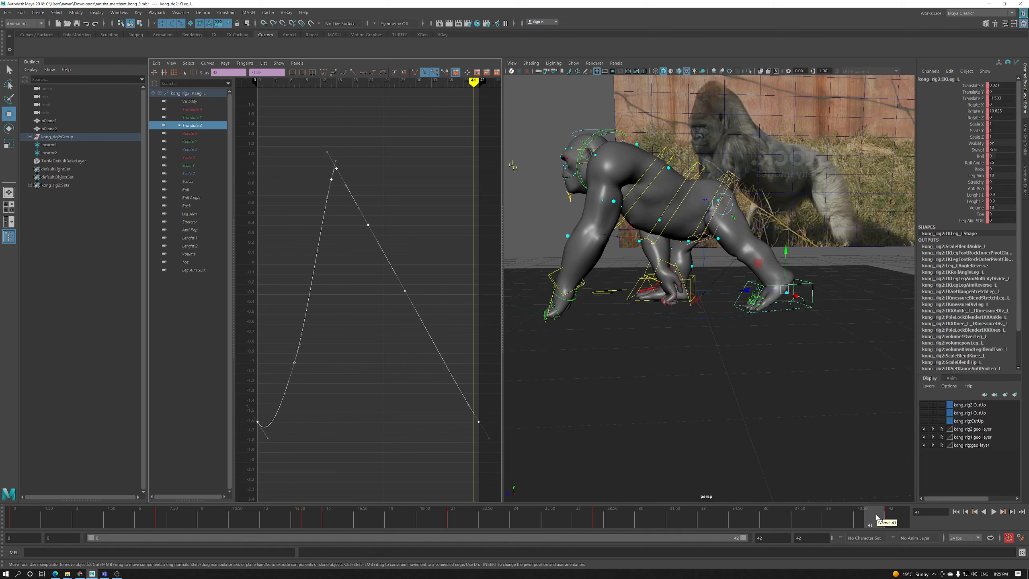
# Play the walk cycle from frame 0 and scrub to frame 21, comparing the gorilla's pose with the reference footage
pyautogui.click(22, 520)
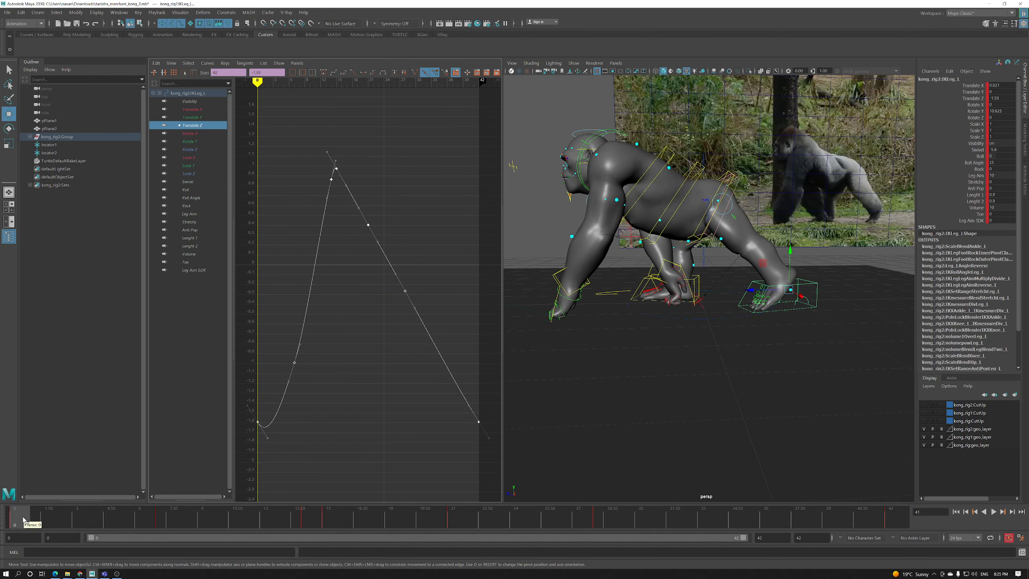
pyautogui.hotkey('alt', 'v')
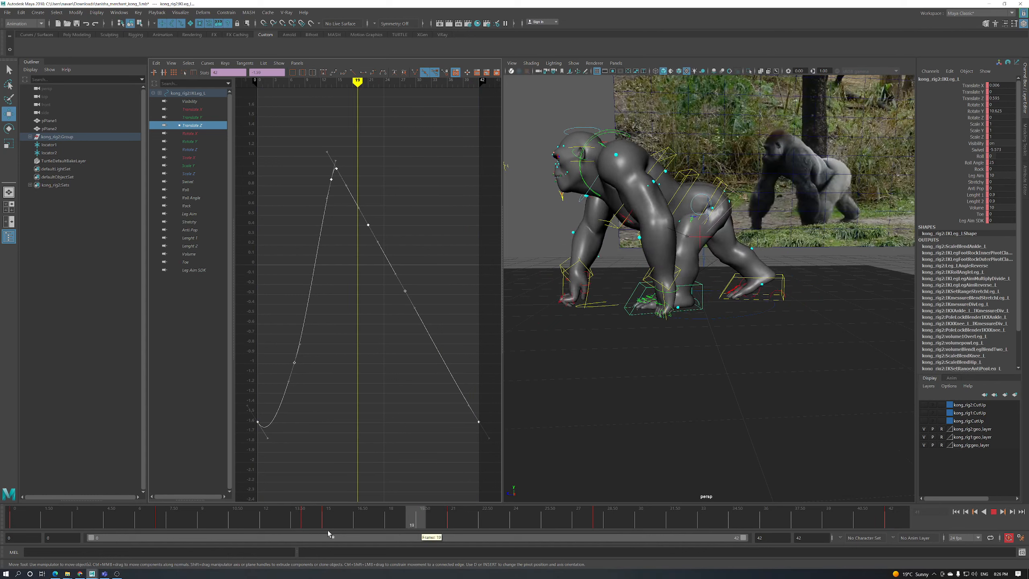
pyautogui.moveTo(437, 523); pyautogui.dragTo(459, 530)
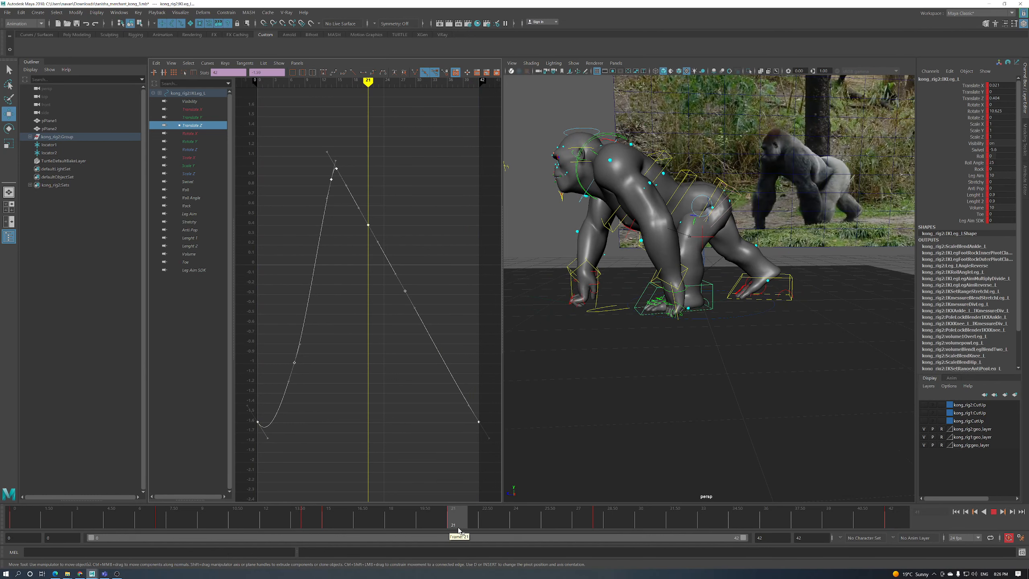
# On the IKSpine1_M hip control, lower the Rotate Y key at frame 14 to about -14.2
pyautogui.click(719, 187)
pyautogui.click(719, 186)
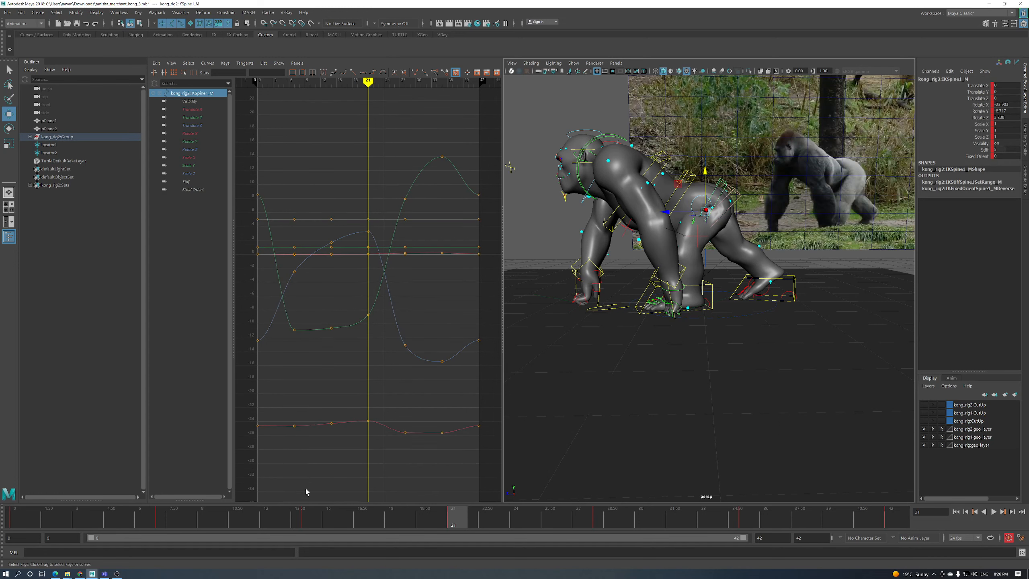
pyautogui.click(315, 518)
pyautogui.moveTo(327, 321); pyautogui.dragTo(344, 344)
pyautogui.moveTo(344, 345)
pyautogui.keyDown('shift'); pyautogui.mouseDown(button='middle')
pyautogui.moveTo(345, 378)
pyautogui.moveTo(345, 363)
pyautogui.mouseUp(button='middle'); pyautogui.keyUp('shift')
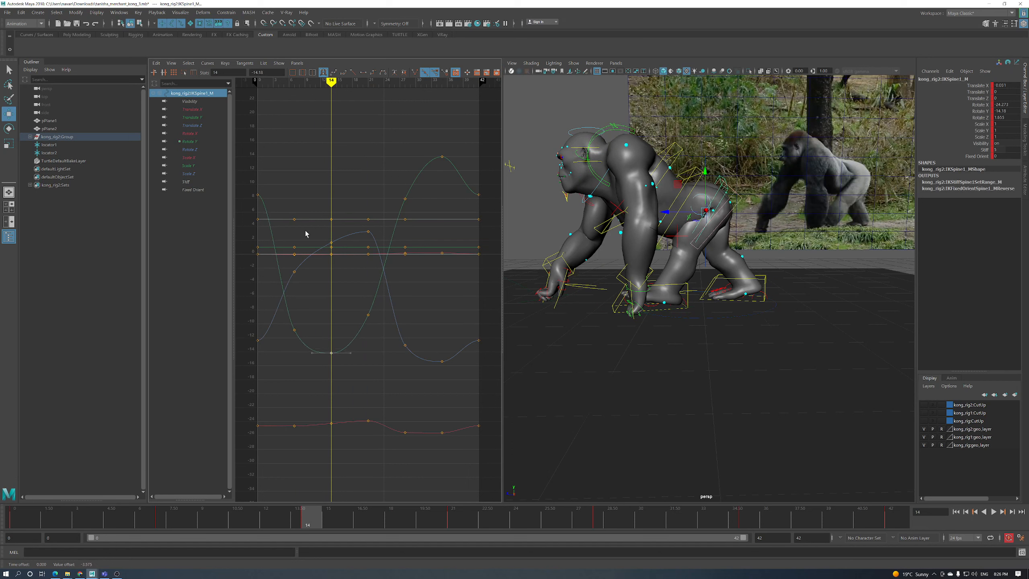
# Isolate the hip control's Translate Z curve, nudge the hips slightly at frame 14, and review the motion through frame 16
pyautogui.click(194, 124)
pyautogui.press('f')
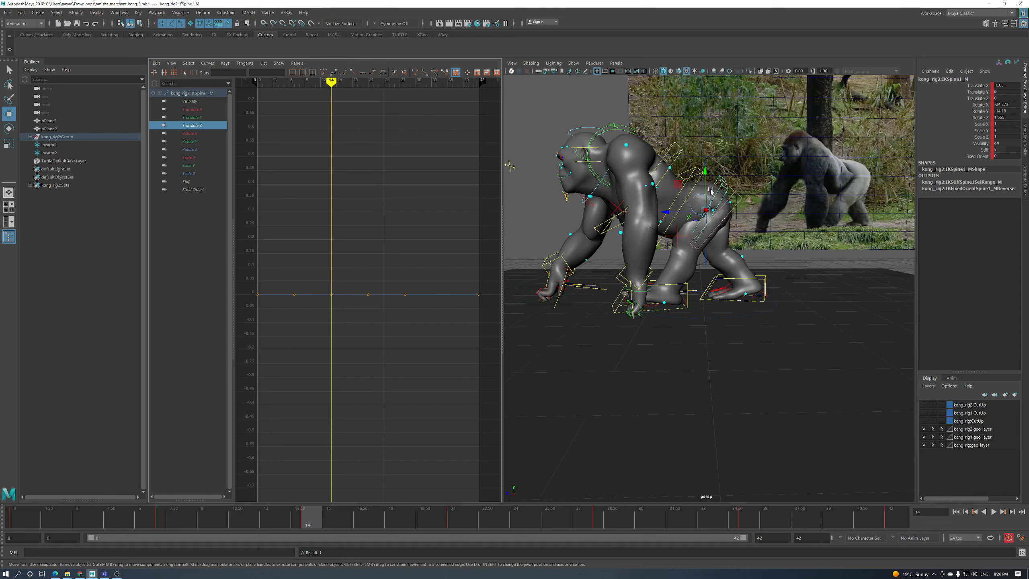
pyautogui.moveTo(707, 191); pyautogui.dragTo(706, 189)
pyautogui.moveTo(61, 521); pyautogui.dragTo(352, 543)
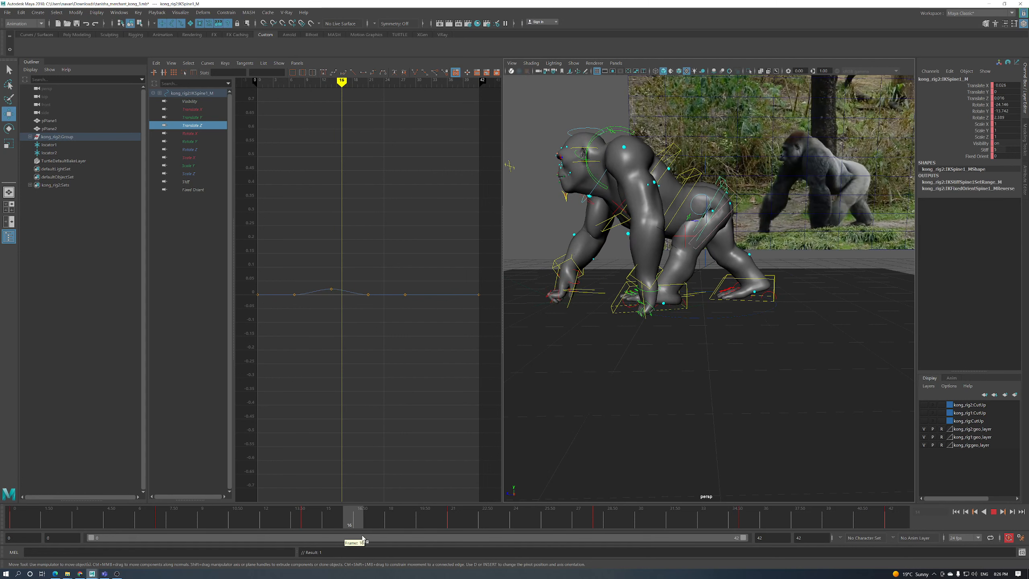
pyautogui.keyDown('alt'); pyautogui.moveTo(740, 334); pyautogui.dragTo(710, 205); pyautogui.keyUp('alt')
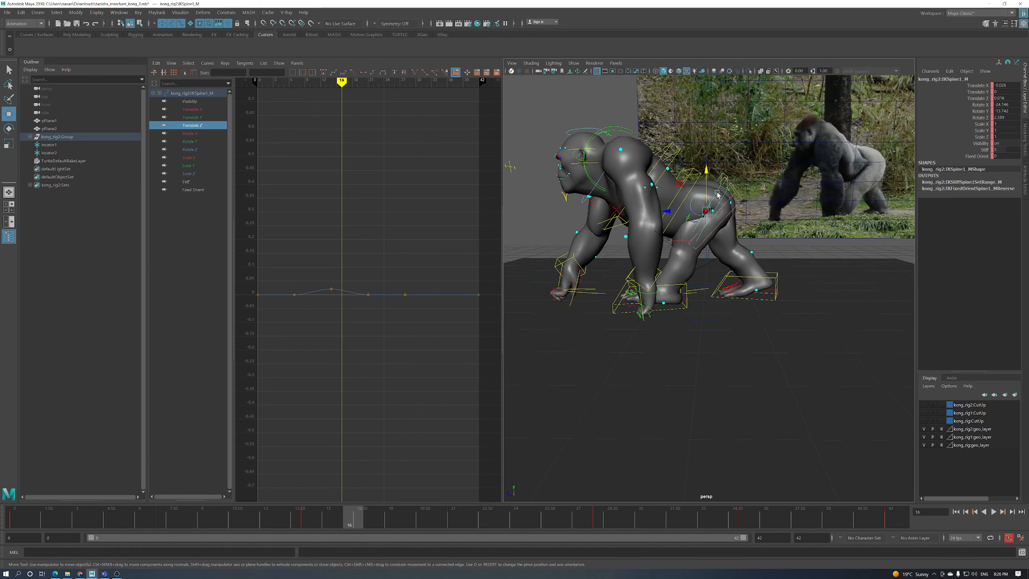
# Return to frame 0, select the left foot's IK control, and display only its Translate Z curve
pyautogui.moveTo(16, 523)
pyautogui.mouseDown()
pyautogui.moveTo(187, 520)
pyautogui.moveTo(14, 521)
pyautogui.mouseUp()
pyautogui.scroll(5, 687, 393)
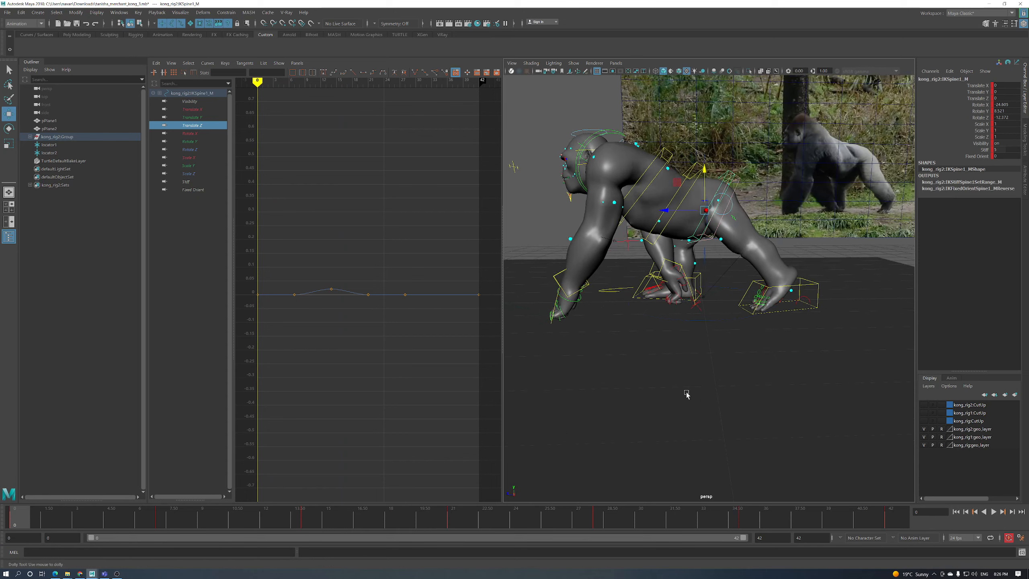
pyautogui.scroll(3, 594, 399)
pyautogui.click(648, 320)
pyautogui.scroll(3, 732, 325)
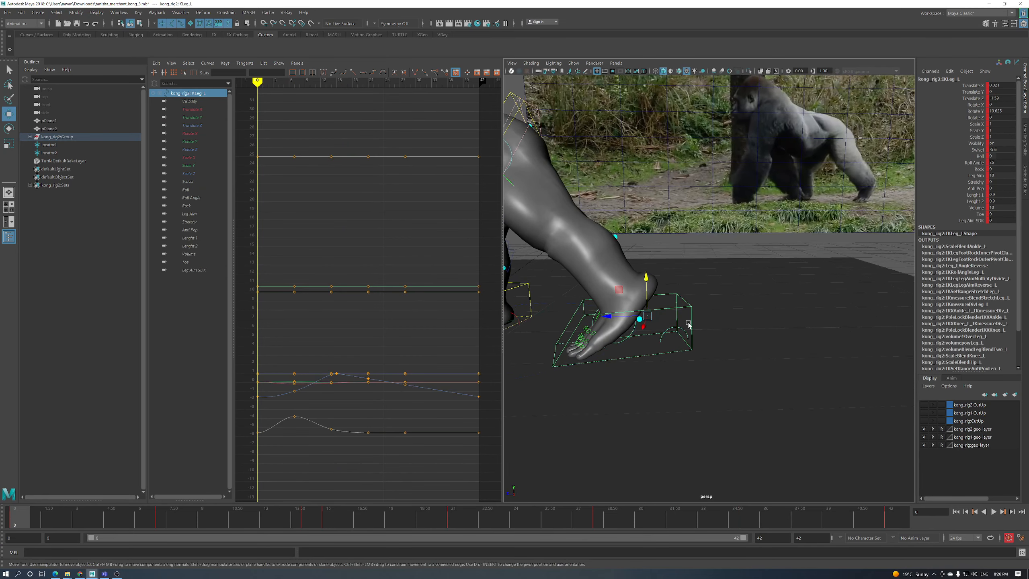
pyautogui.keyDown('alt'); pyautogui.moveTo(731, 324); pyautogui.dragTo(738, 313); pyautogui.keyUp('alt')
pyautogui.moveTo(29, 523)
pyautogui.mouseDown()
pyautogui.moveTo(49, 527)
pyautogui.moveTo(4, 534)
pyautogui.moveTo(44, 537)
pyautogui.moveTo(10, 539)
pyautogui.mouseUp()
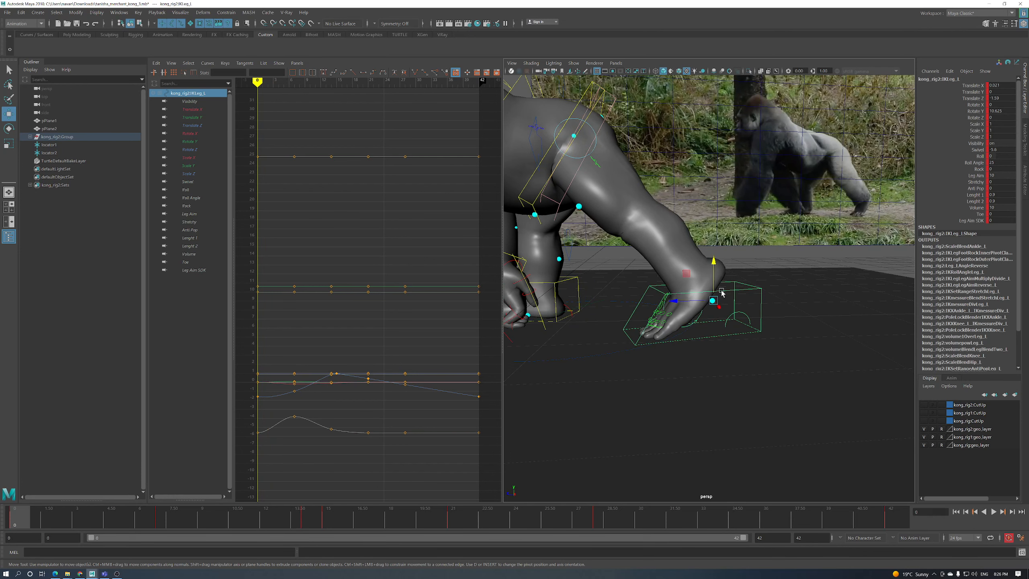
pyautogui.click(192, 126)
pyautogui.press('f')
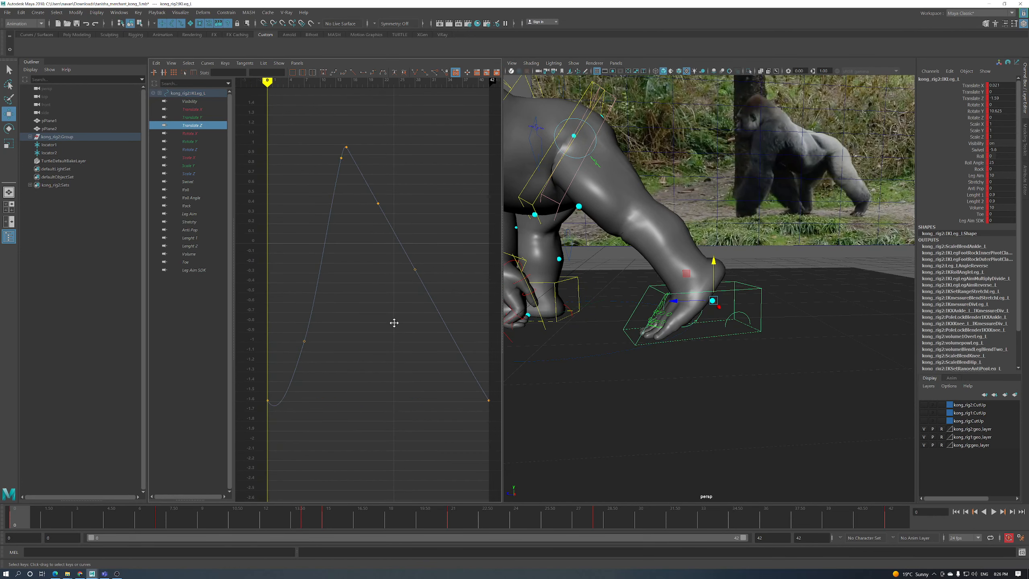
pyautogui.keyDown('alt'); pyautogui.keyDown('shift'); pyautogui.moveTo(400, 318); pyautogui.dragTo(467, 360, button='right'); pyautogui.keyUp('shift'); pyautogui.keyUp('alt')
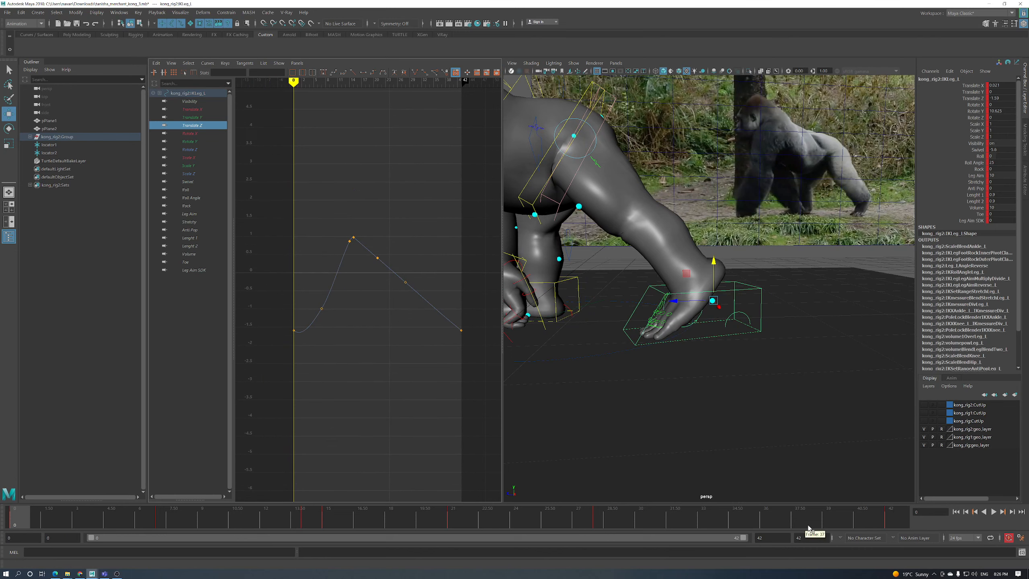
# Compare the foot with the reference at the cycle's ends and key its Translate Z at frame 2 as -1.752
pyautogui.moveTo(862, 520); pyautogui.dragTo(900, 530)
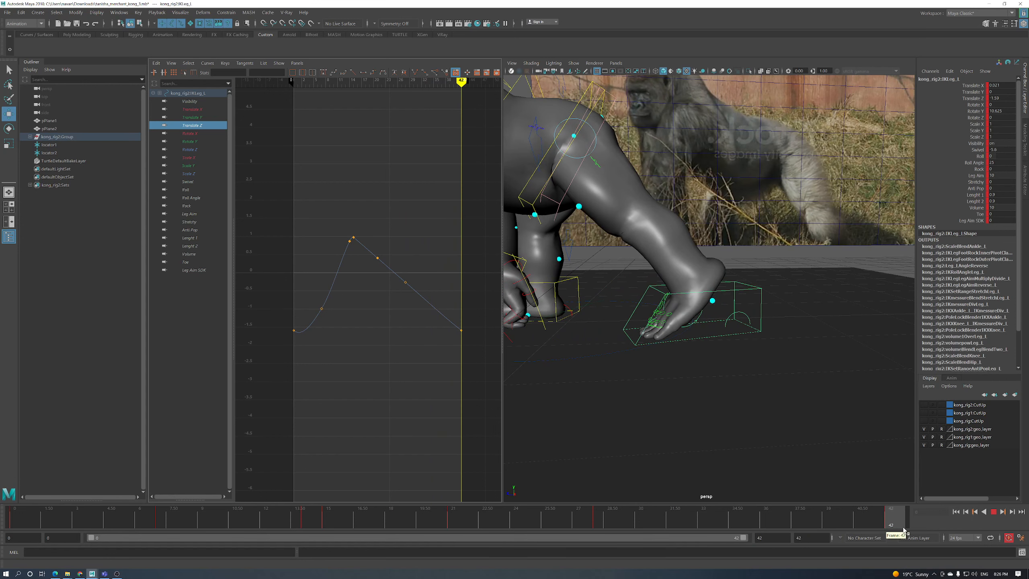
pyautogui.moveTo(29, 527)
pyautogui.mouseDown()
pyautogui.moveTo(100, 524)
pyautogui.moveTo(36, 529)
pyautogui.mouseUp()
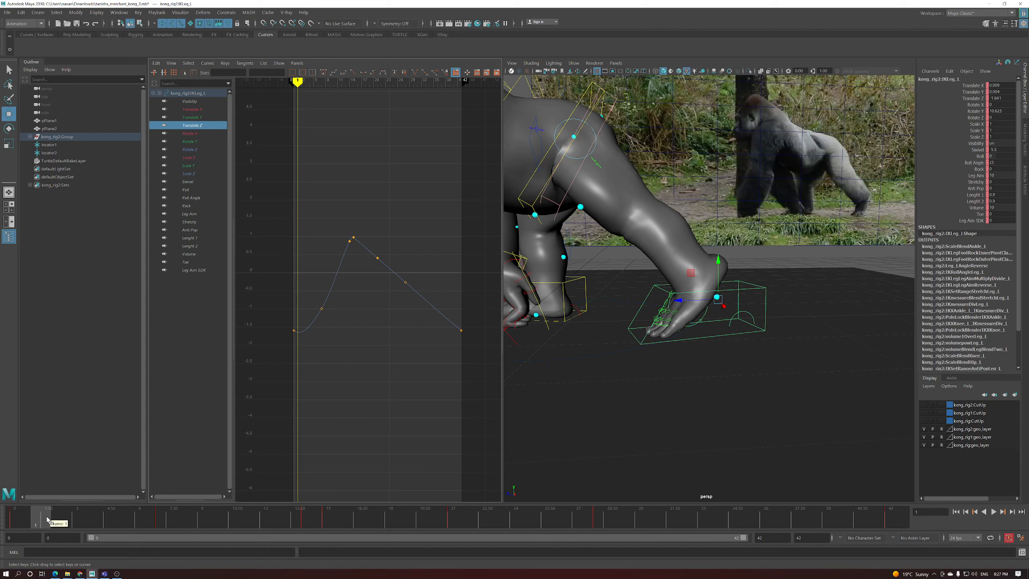
pyautogui.moveTo(48, 521); pyautogui.dragTo(66, 523)
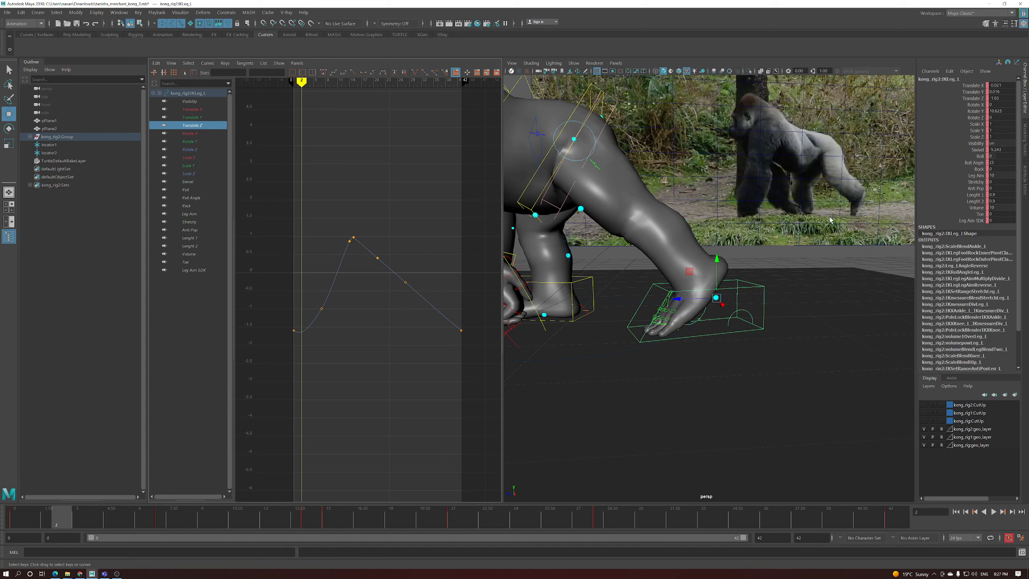
pyautogui.keyDown('alt'); pyautogui.moveTo(333, 300); pyautogui.dragTo(398, 271, button='middle'); pyautogui.keyUp('alt')
pyautogui.scroll(3, 398, 272)
pyautogui.moveTo(359, 301); pyautogui.dragTo(349, 322)
pyautogui.keyDown('shift'); pyautogui.moveTo(350, 322); pyautogui.dragTo(356, 337, button='middle'); pyautogui.keyUp('shift')
pyautogui.scroll(-3, 376, 338)
pyautogui.keyDown('alt'); pyautogui.moveTo(382, 301); pyautogui.dragTo(409, 340, button='middle'); pyautogui.keyUp('alt')
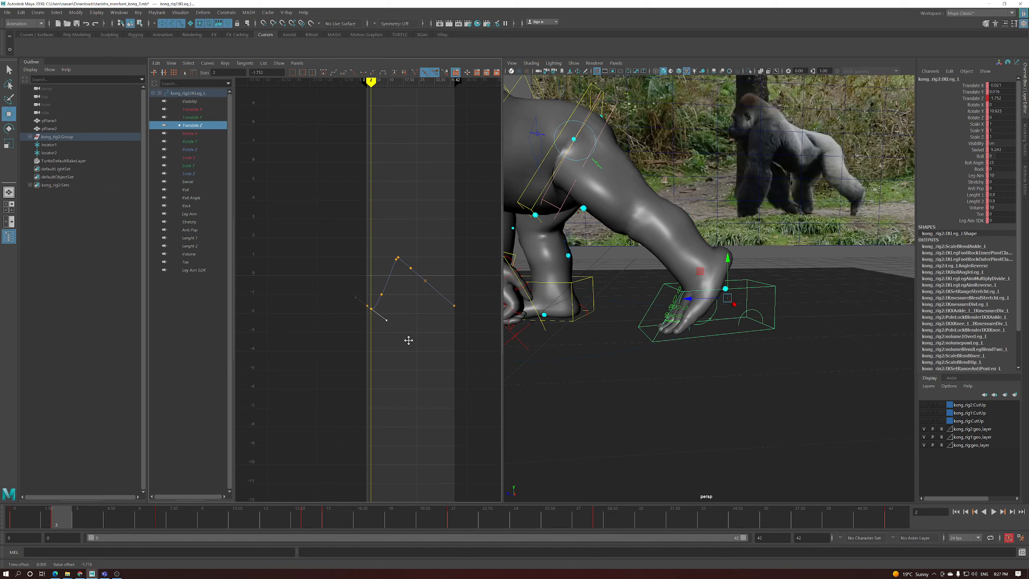
# Select all the rig controls and set both the pre-infinity and post-infinity of their animation curves to Cycle
pyautogui.scroll(-10, 668, 339)
pyautogui.keyDown('alt'); pyautogui.moveTo(671, 316); pyautogui.dragTo(712, 264); pyautogui.keyUp('alt')
pyautogui.moveTo(743, 350); pyautogui.dragTo(589, 230)
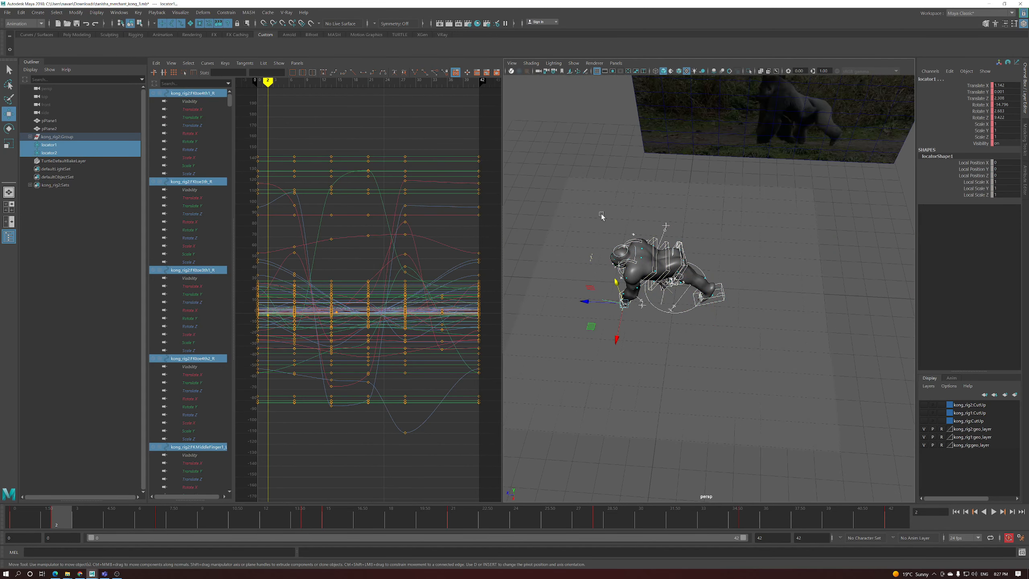
pyautogui.click(208, 63)
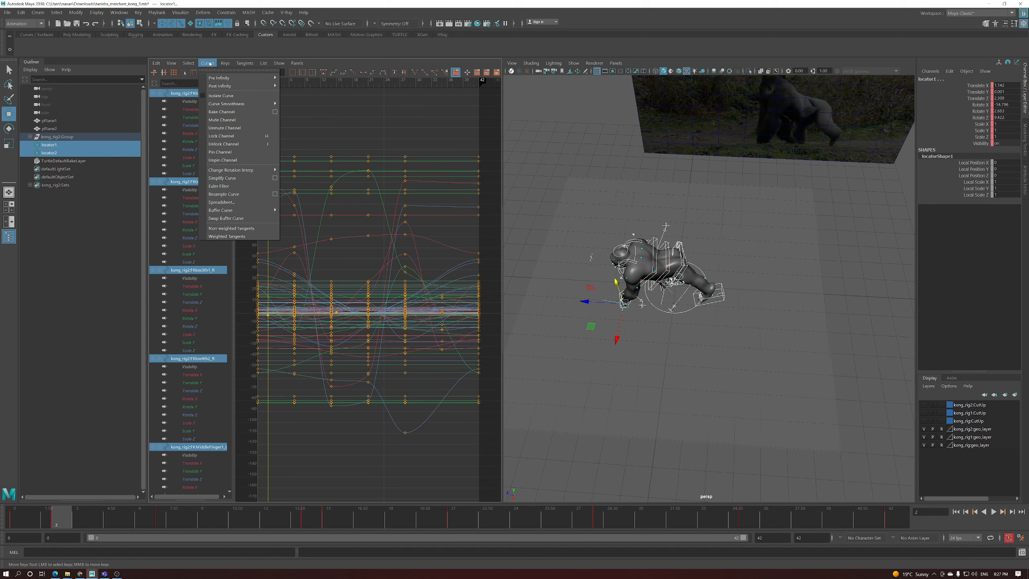
pyautogui.moveTo(243, 78)
pyautogui.click(297, 85)
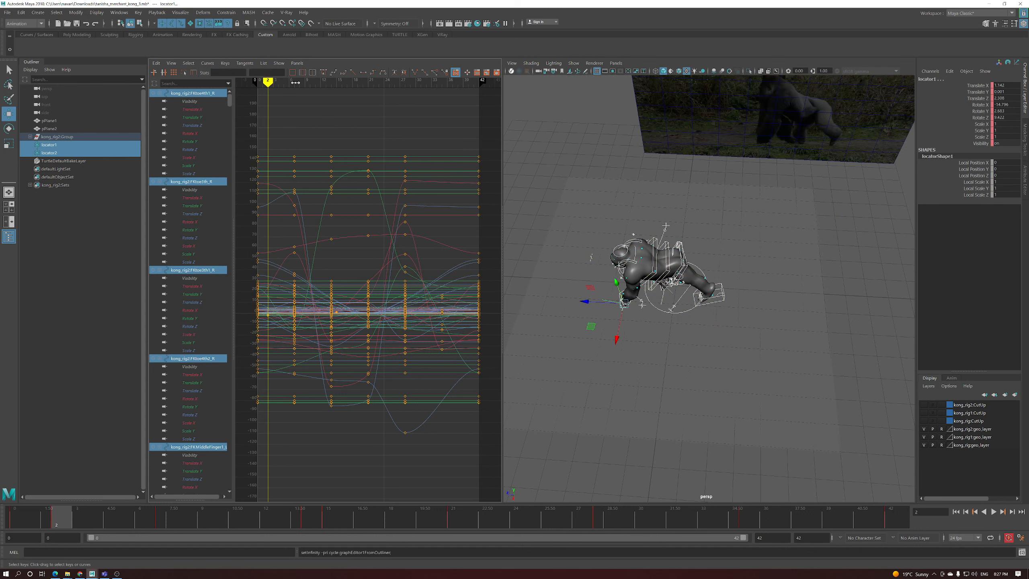
pyautogui.click(211, 63)
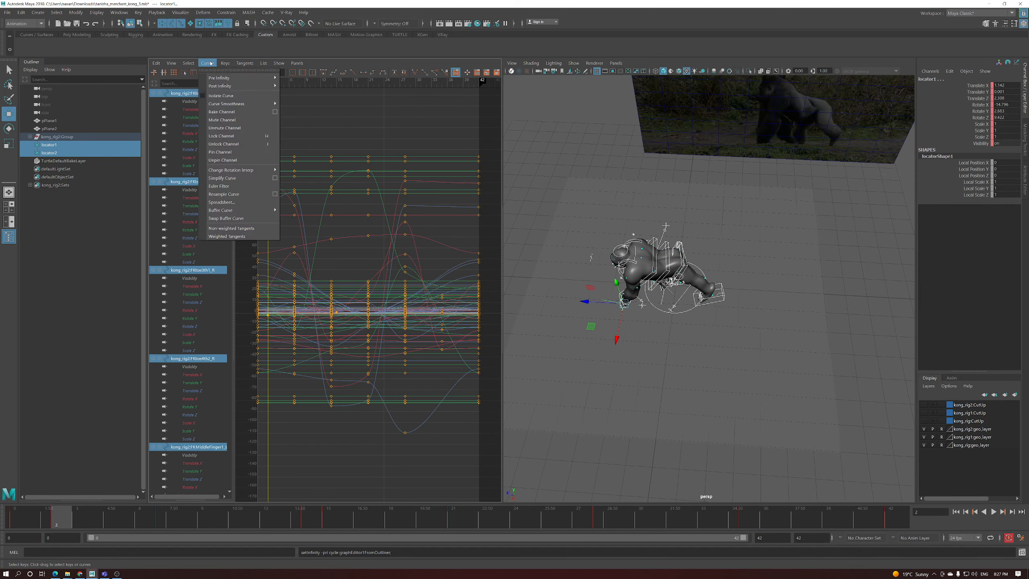
pyautogui.moveTo(243, 85)
pyautogui.click(307, 93)
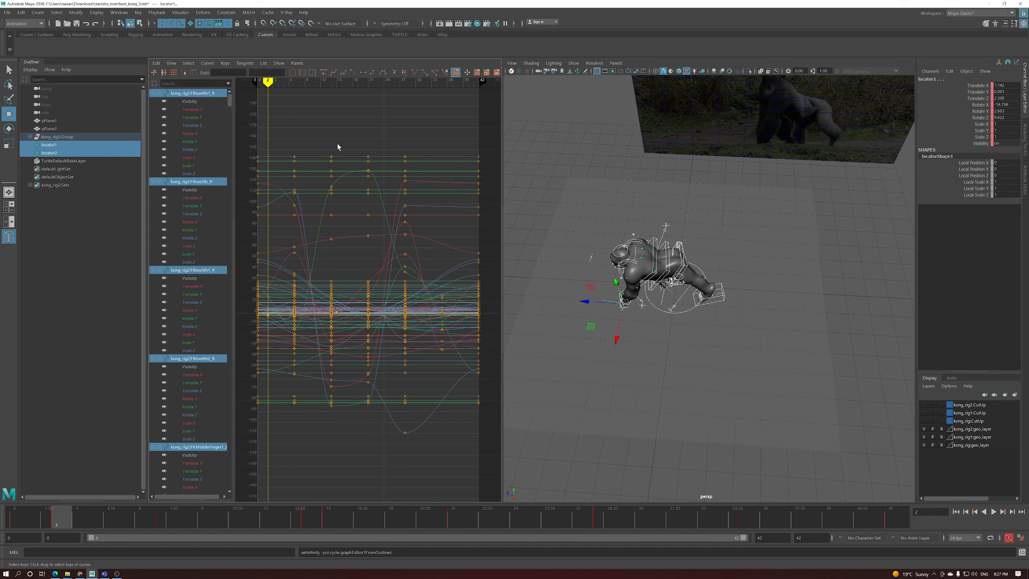
# Turn on the infinity display so the cycled curves show beyond the keyed frame range
pyautogui.click(172, 63)
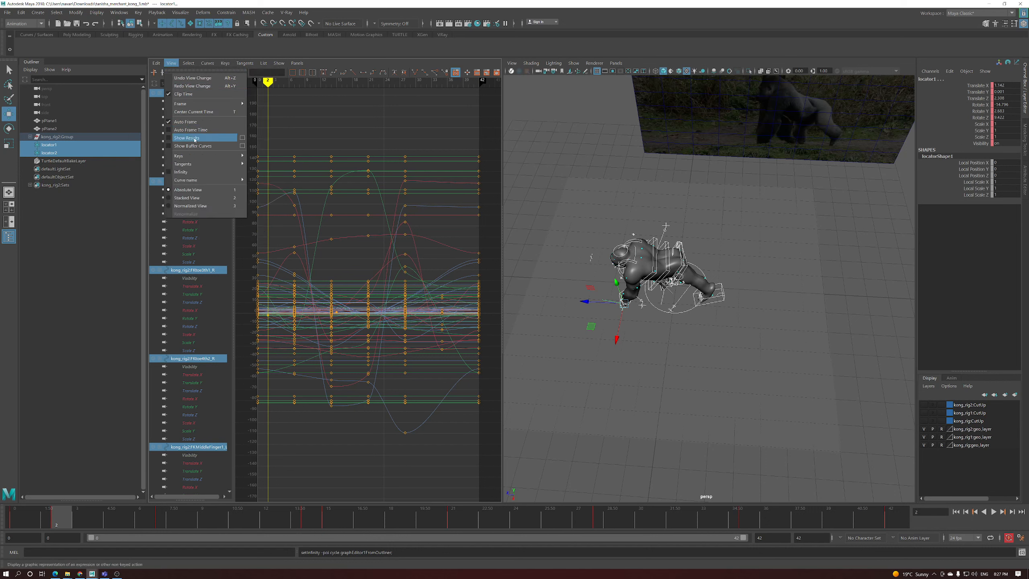
pyautogui.click(180, 173)
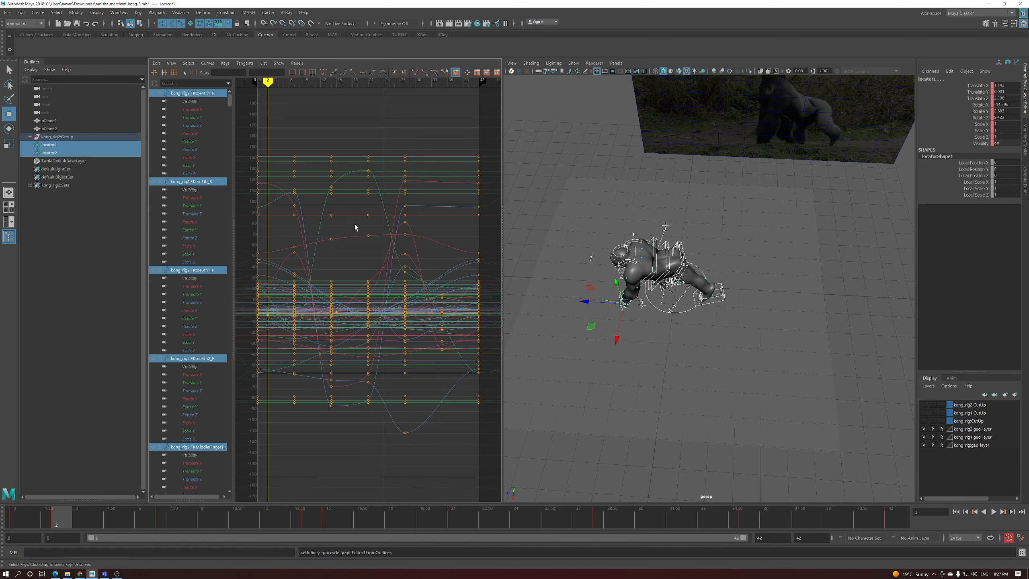
pyautogui.scroll(-5, 350, 225)
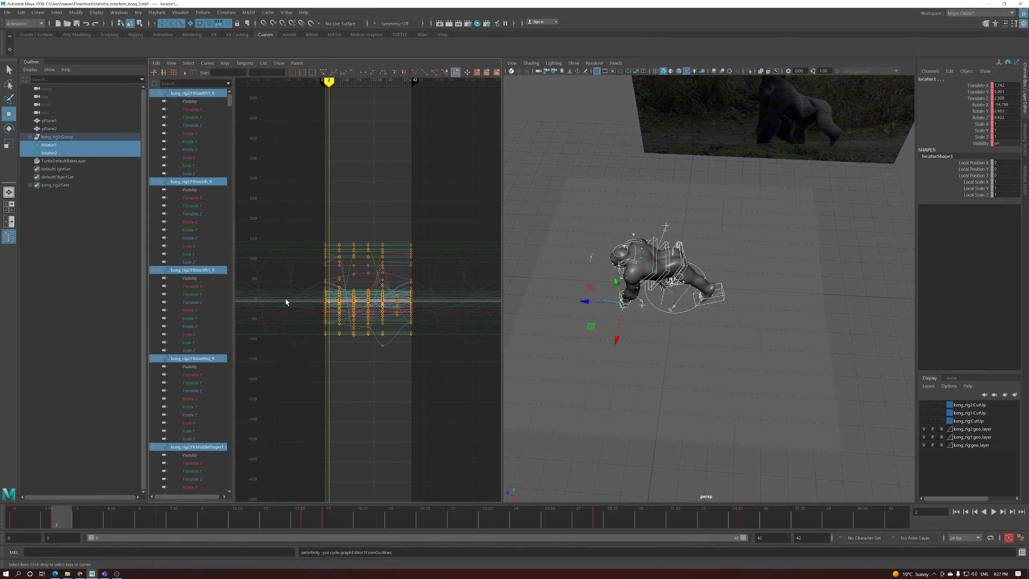
# Reselect the left foot's IK control and examine its Translate Z key at frame 2 against the cycled curve
pyautogui.scroll(2, 737, 337)
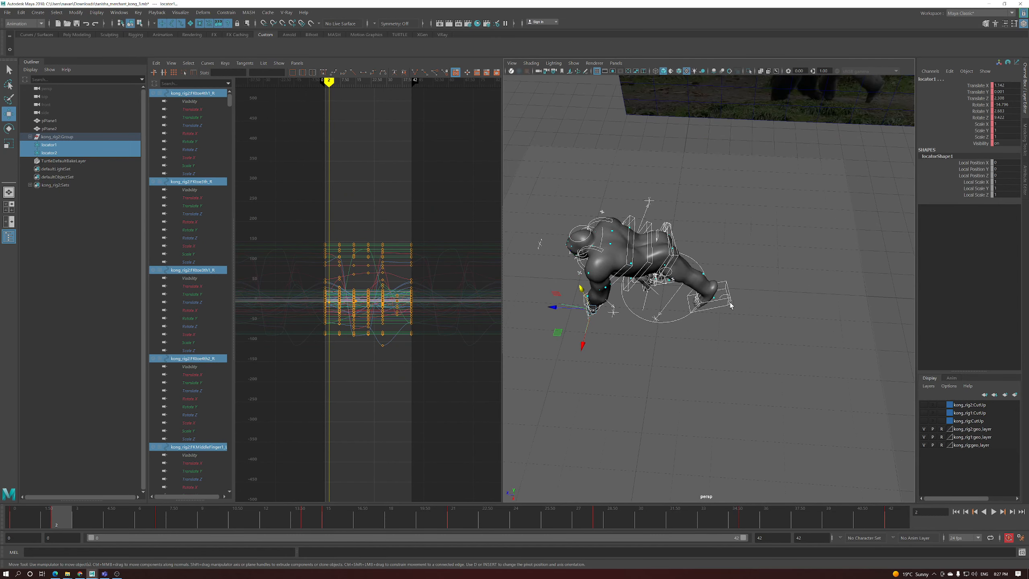
pyautogui.click(732, 305)
pyautogui.scroll(4, 406, 310)
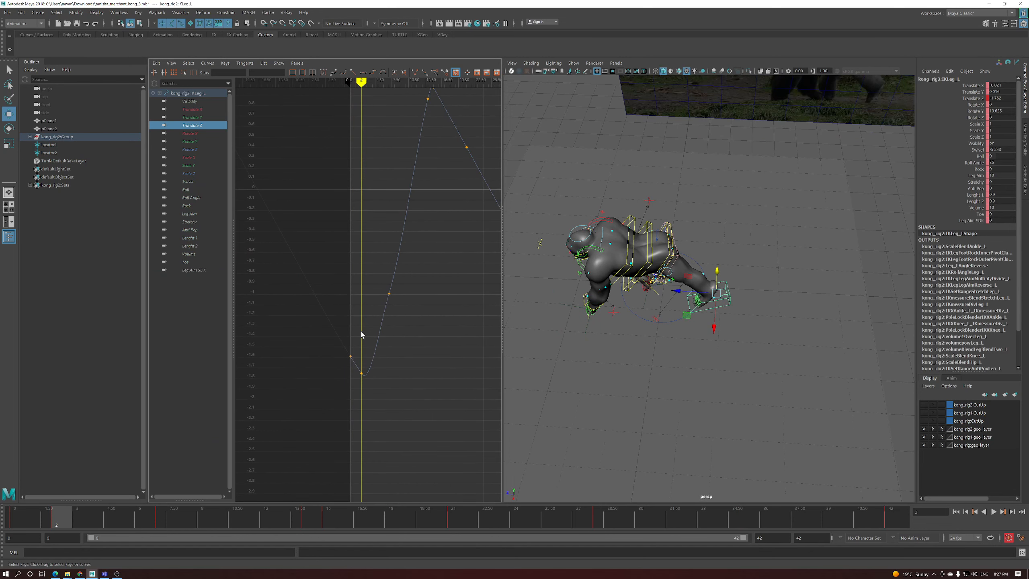
pyautogui.click(363, 375)
pyautogui.scroll(-1, 439, 384)
pyautogui.scroll(-2, 402, 372)
pyautogui.scroll(-2, 447, 327)
pyautogui.scroll(2, 343, 327)
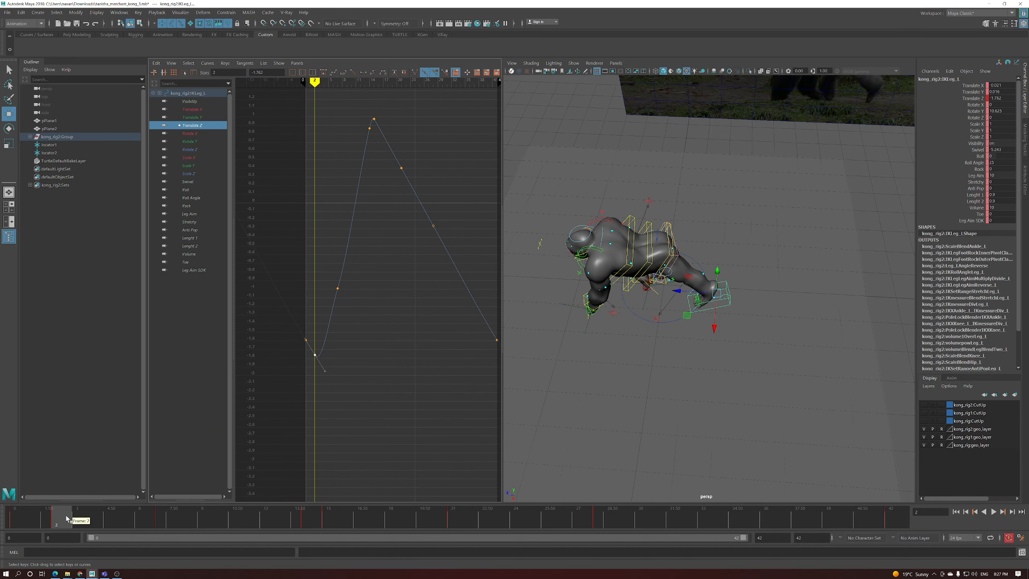
# Select the left foot's RollToesEnd_L control for rotation and check the foot's pose from frame 0 to frame 2
pyautogui.keyDown('alt'); pyautogui.moveTo(685, 426); pyautogui.dragTo(650, 366); pyautogui.keyUp('alt')
pyautogui.keyDown('alt'); pyautogui.moveTo(650, 366); pyautogui.dragTo(733, 387, button='right'); pyautogui.keyUp('alt')
pyautogui.scroll(2, 709, 365)
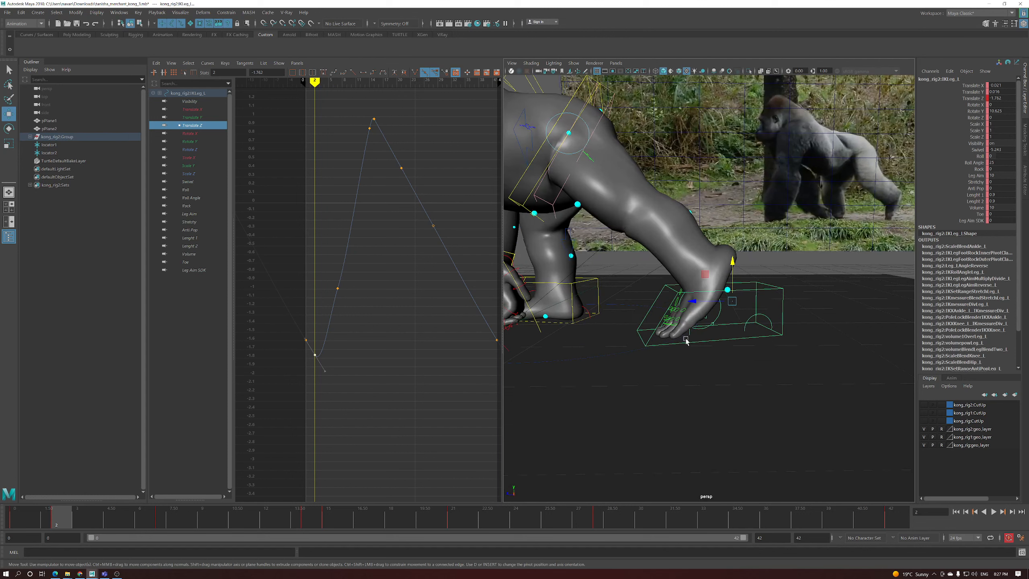
pyautogui.click(689, 335)
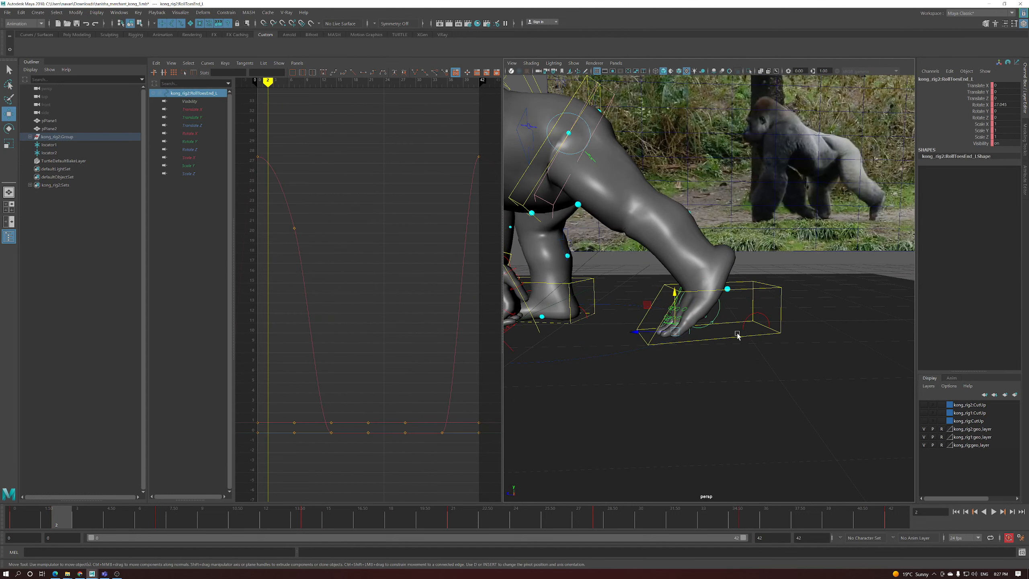
pyautogui.keyDown('alt'); pyautogui.moveTo(695, 342); pyautogui.dragTo(702, 307); pyautogui.keyUp('alt')
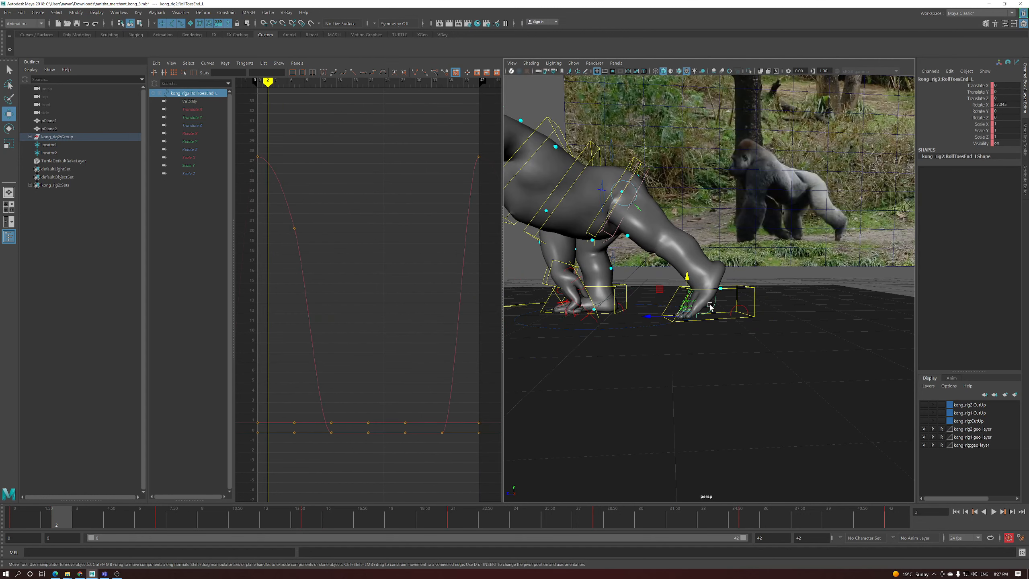
pyautogui.press('e')
pyautogui.click(14, 521)
pyautogui.moveTo(14, 520); pyautogui.dragTo(69, 527)
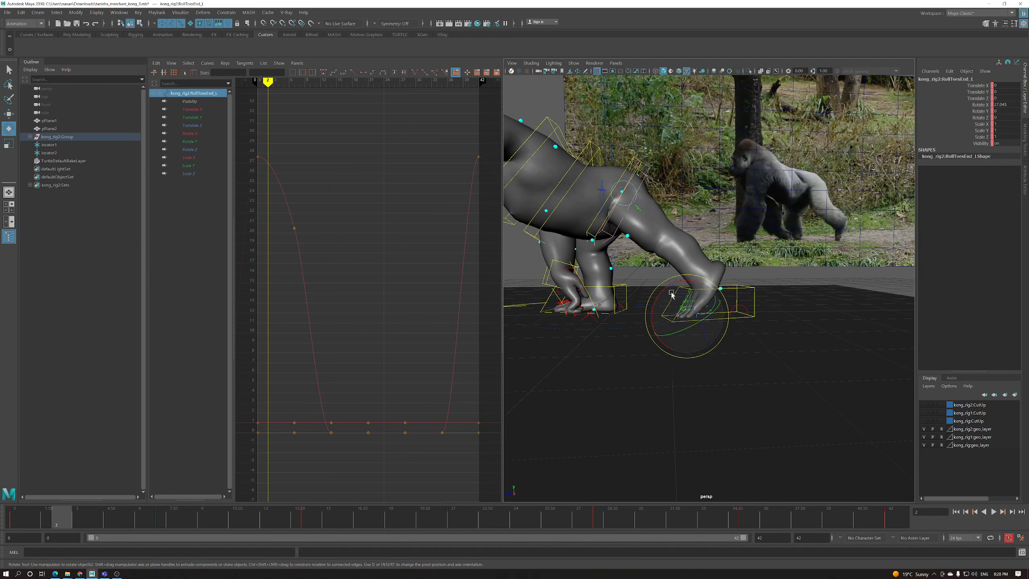
# Raise the toe-roll control's Rotate X curve at frame 2 to about 47
pyautogui.keyDown('alt'); pyautogui.moveTo(338, 271); pyautogui.dragTo(363, 296, button='middle'); pyautogui.keyUp('alt')
pyautogui.hotkey('alt', 'shift')
pyautogui.keyDown('alt'); pyautogui.moveTo(408, 240); pyautogui.dragTo(313, 201, button='right'); pyautogui.keyUp('alt')
pyautogui.click(282, 226)
pyautogui.keyDown('shift'); pyautogui.moveTo(319, 280); pyautogui.dragTo(314, 146, button='middle'); pyautogui.keyUp('shift')
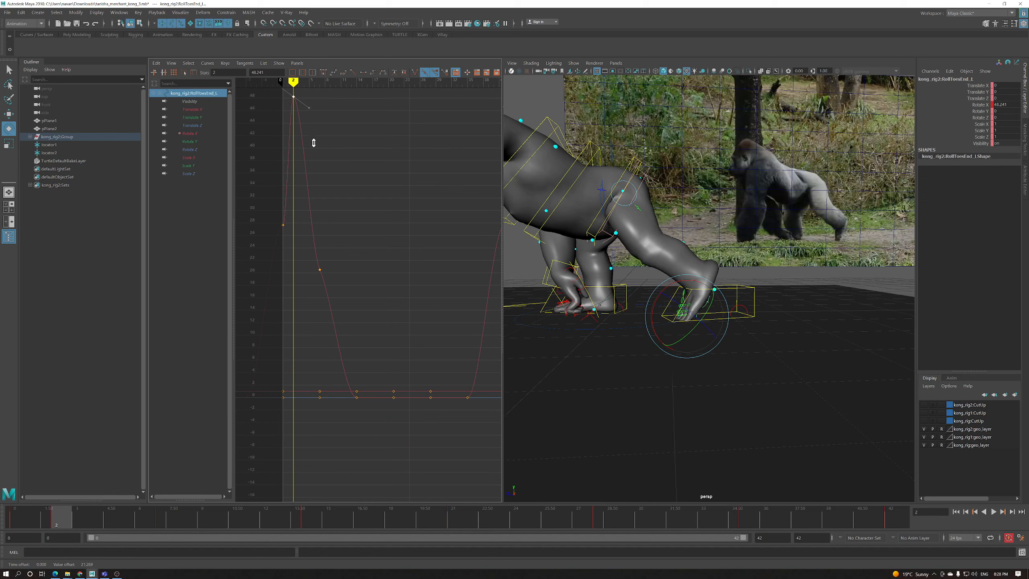
pyautogui.keyDown('alt'); pyautogui.moveTo(313, 143); pyautogui.dragTo(315, 165, button='right'); pyautogui.keyUp('alt')
pyautogui.moveTo(319, 253)
pyautogui.keyDown('shift'); pyautogui.mouseDown(button='middle')
pyautogui.moveTo(317, 237)
pyautogui.moveTo(323, 248)
pyautogui.mouseUp(button='middle'); pyautogui.keyUp('shift')
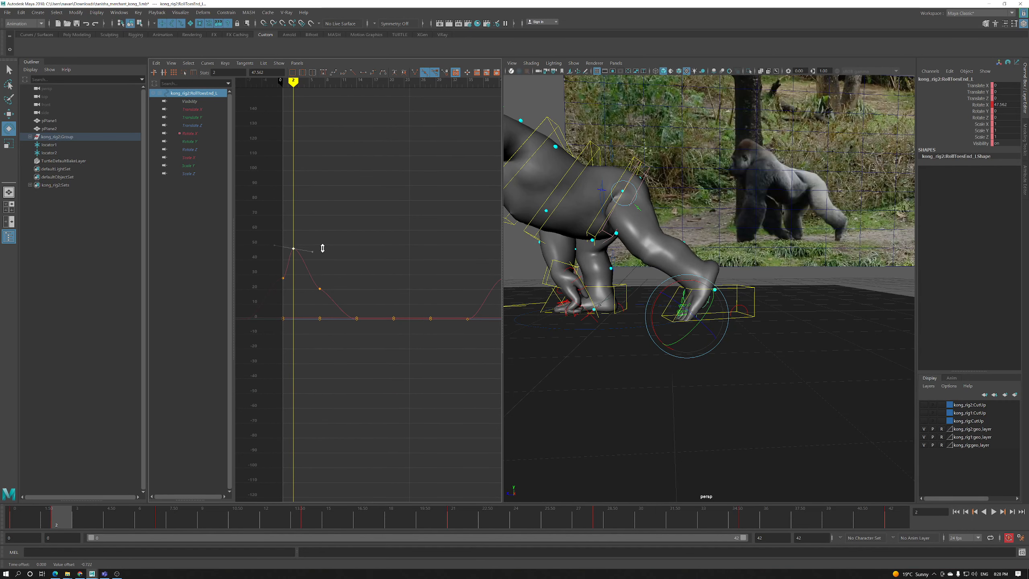
pyautogui.scroll(1, 310, 277)
pyautogui.keyDown('shift'); pyautogui.moveTo(312, 272); pyautogui.dragTo(311, 269, button='middle'); pyautogui.keyUp('shift')
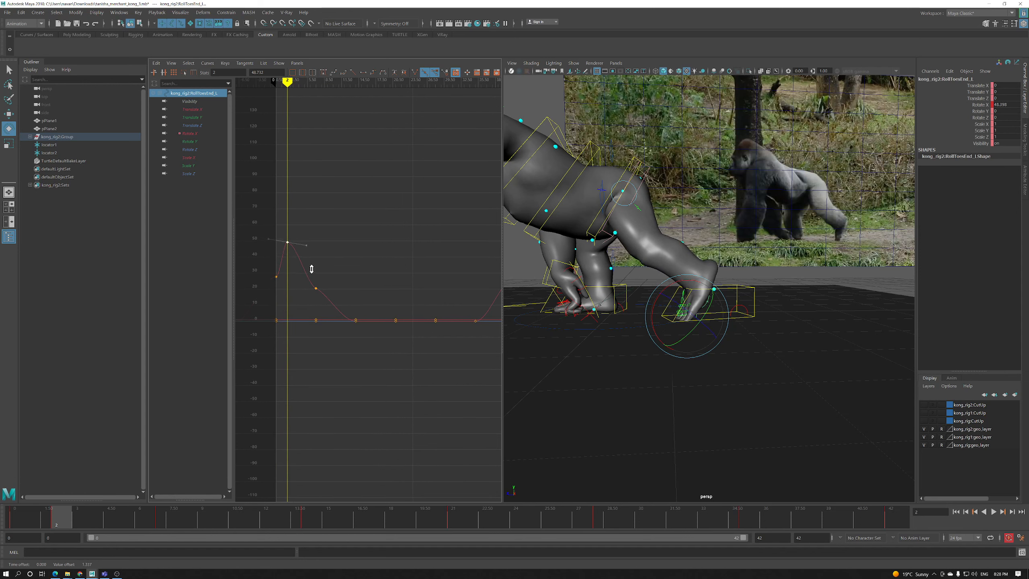
# Raise the left foot's IK control's Translate Y curve at frame 2 to about 0.058
pyautogui.click(708, 310)
pyautogui.moveTo(674, 312); pyautogui.dragTo(664, 308)
pyautogui.press('w')
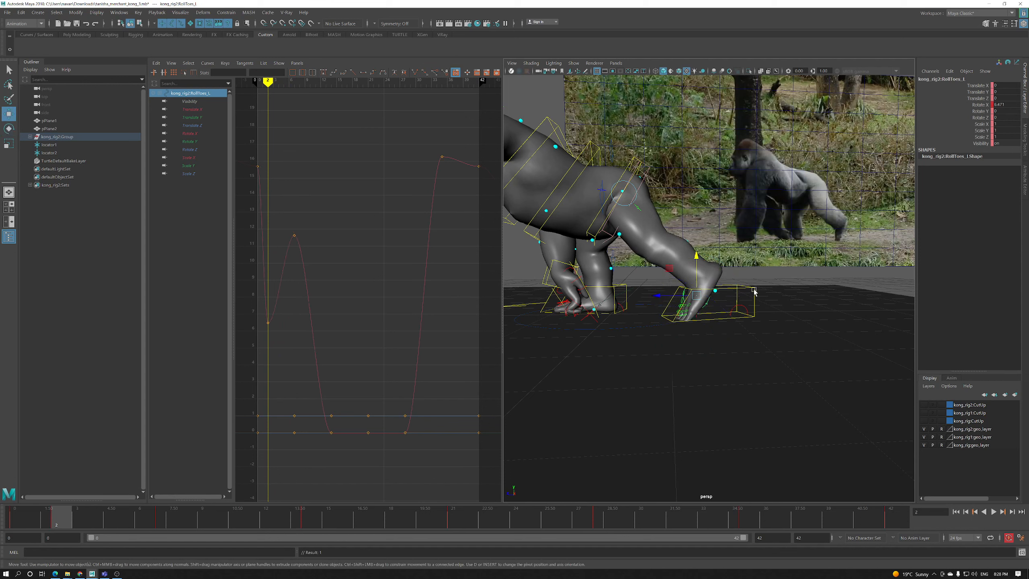
pyautogui.click(755, 291)
pyautogui.click(213, 117)
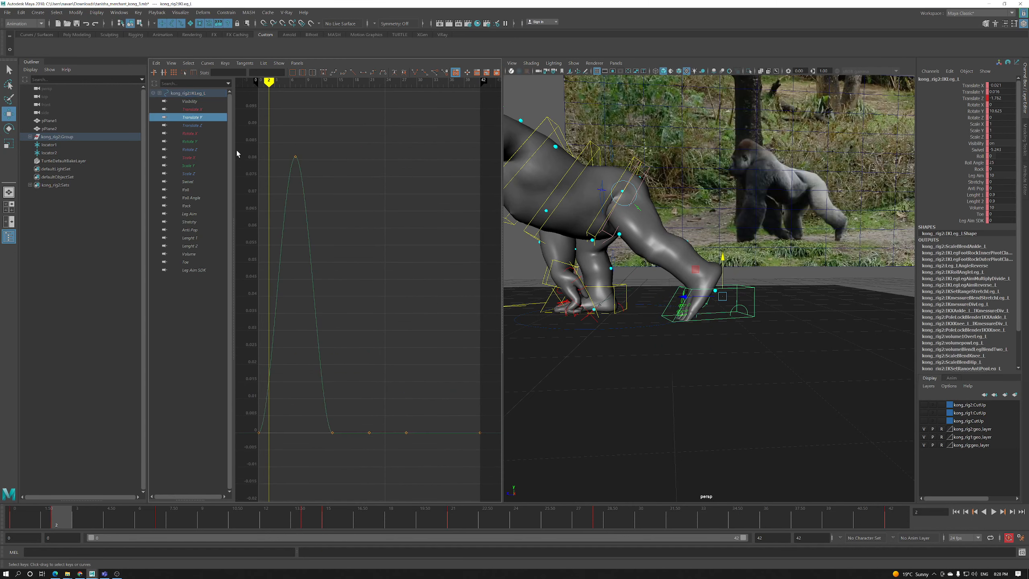
pyautogui.press('f')
pyautogui.scroll(3, 322, 305)
pyautogui.middleClick(323, 310)
pyautogui.keyDown('shift'); pyautogui.moveTo(351, 341); pyautogui.dragTo(356, 254, button='middle'); pyautogui.keyUp('shift')
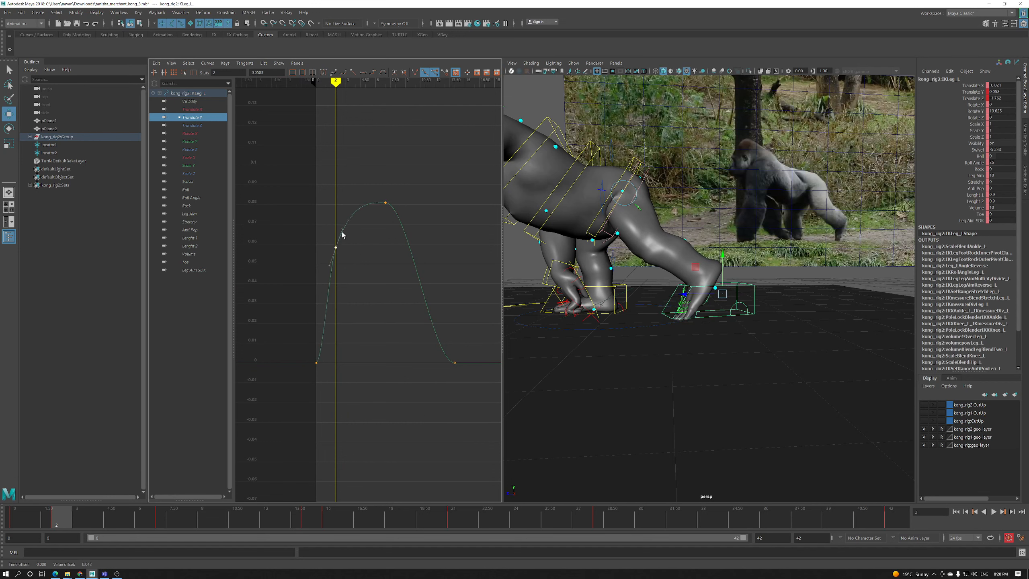
# Check the left foot's slide from frame 0 to 2 and raise its Translate Z key at frame 2 to about -1.7
pyautogui.click(192, 125)
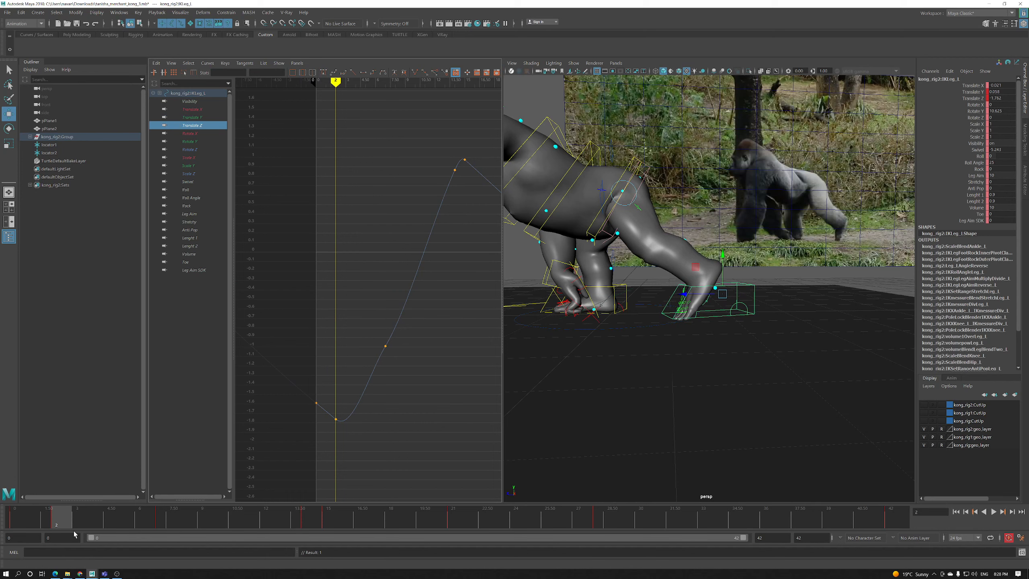
pyautogui.click(23, 522)
pyautogui.moveTo(23, 522); pyautogui.dragTo(63, 528)
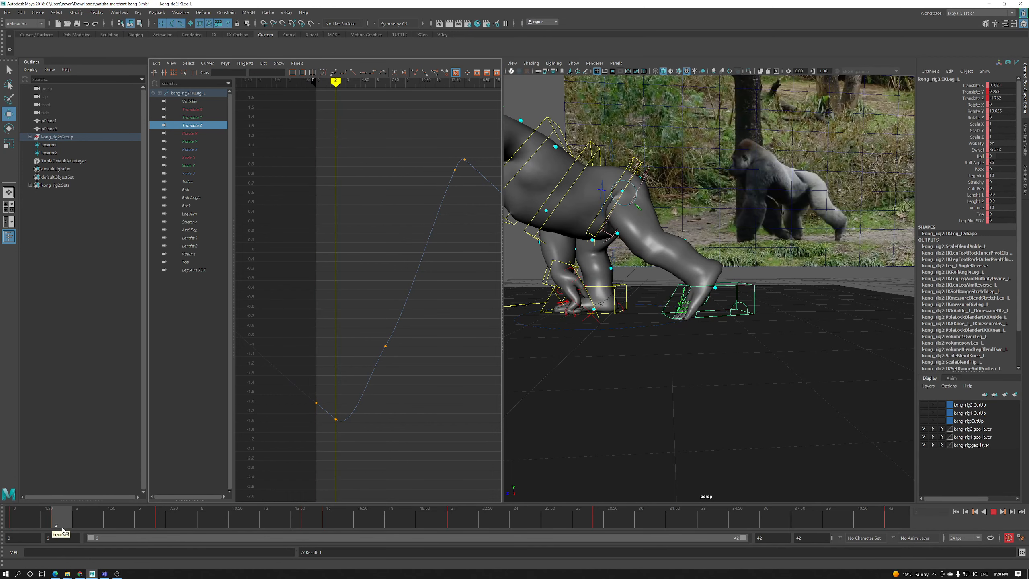
pyautogui.moveTo(367, 434); pyautogui.dragTo(332, 418)
pyautogui.keyDown('shift'); pyautogui.moveTo(372, 426); pyautogui.dragTo(373, 420, button='middle'); pyautogui.keyUp('shift')
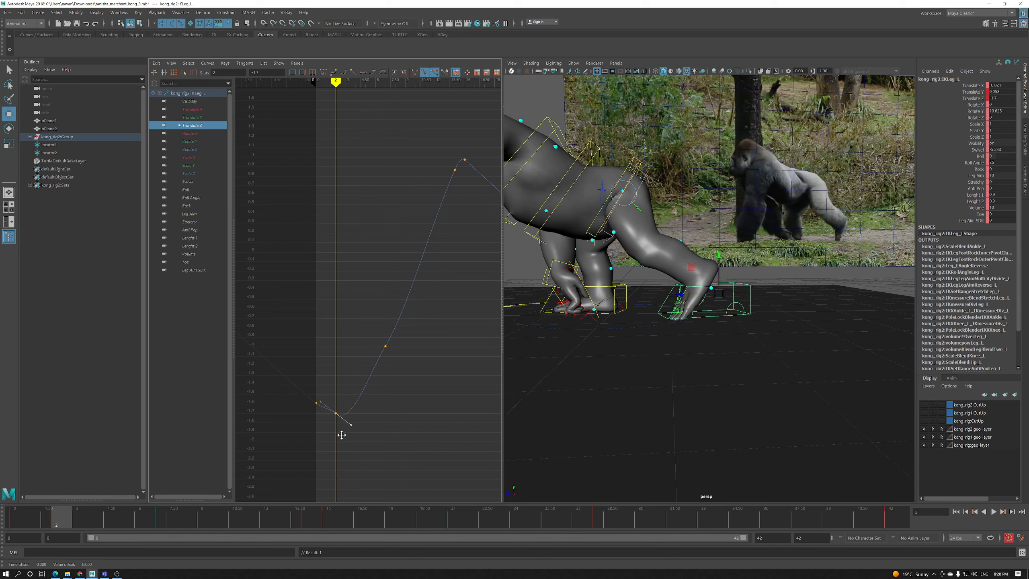
# Key the left foot's Translate Z at frame 3 to about -1.6 and raise the frame 7 key to about -0.9
pyautogui.moveTo(56, 522); pyautogui.dragTo(81, 532)
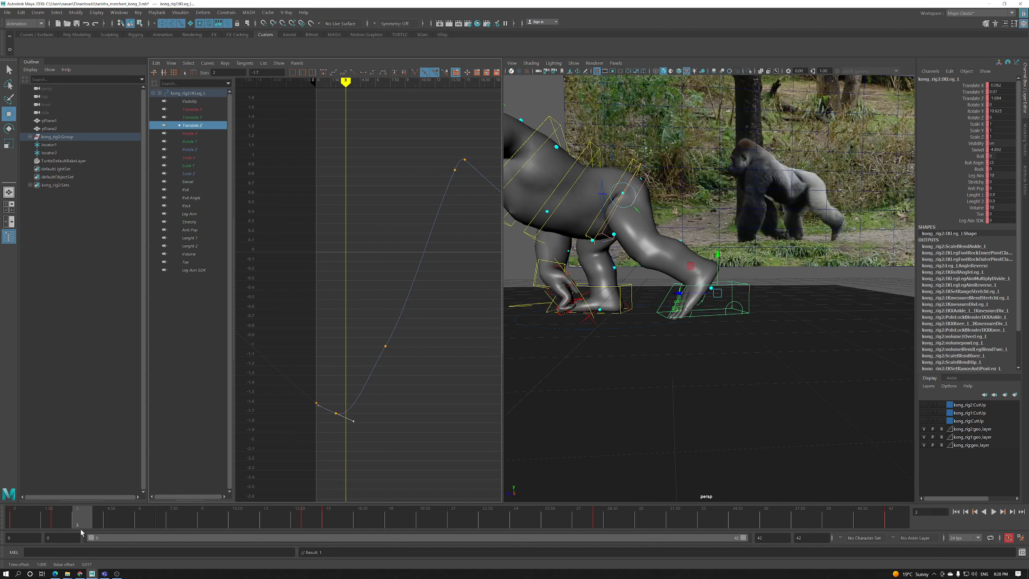
pyautogui.keyDown('shift'); pyautogui.moveTo(365, 422); pyautogui.dragTo(366, 408, button='middle'); pyautogui.keyUp('shift')
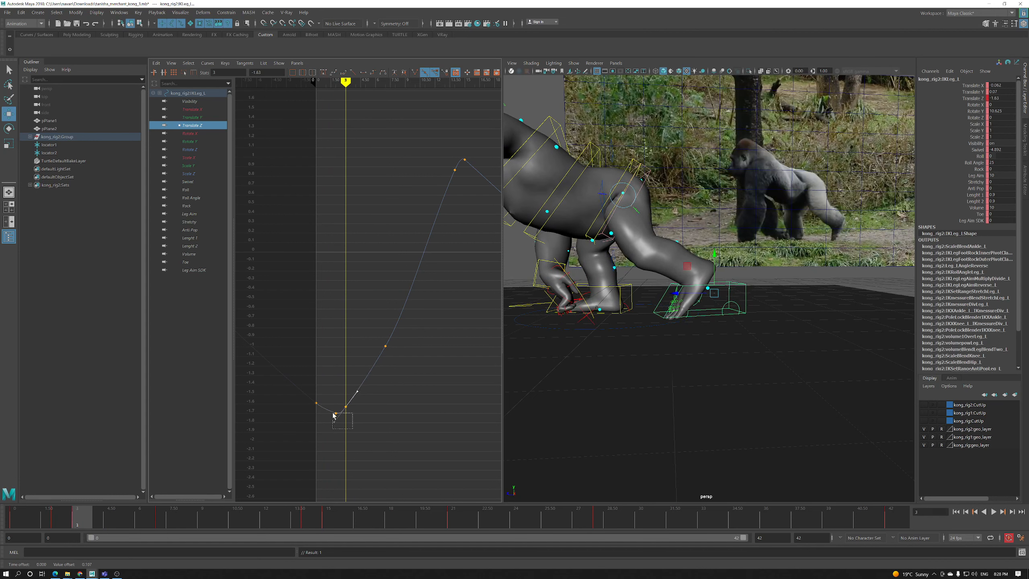
pyautogui.moveTo(50, 523); pyautogui.dragTo(166, 526)
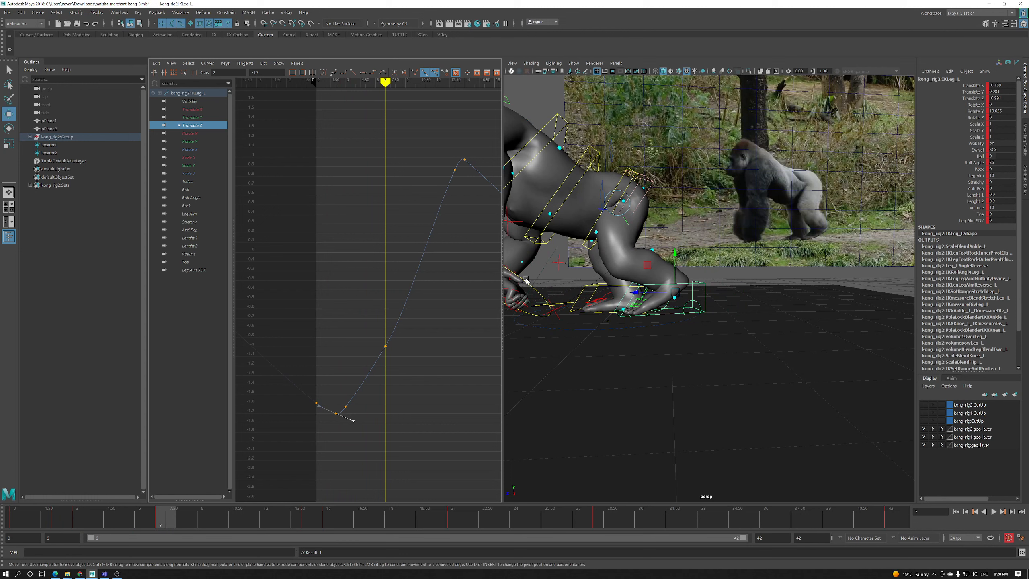
pyautogui.moveTo(440, 339); pyautogui.dragTo(439, 331, button='middle')
pyautogui.click(346, 406)
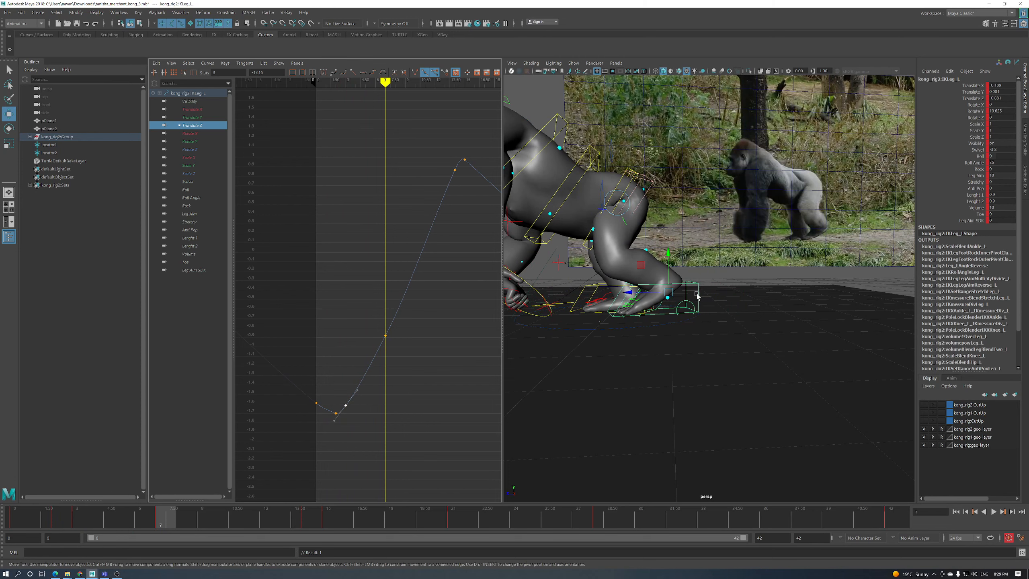
# Select the left foot's RollToesEnd_L control and raise its Rotate X key at frame 7 to about 29.6
pyautogui.moveTo(652, 306)
pyautogui.keyDown('alt'); pyautogui.mouseDown()
pyautogui.moveTo(629, 319)
pyautogui.moveTo(649, 310)
pyautogui.mouseUp(); pyautogui.keyUp('alt')
pyautogui.click(632, 316)
pyautogui.moveTo(277, 335); pyautogui.dragTo(306, 283, button='middle')
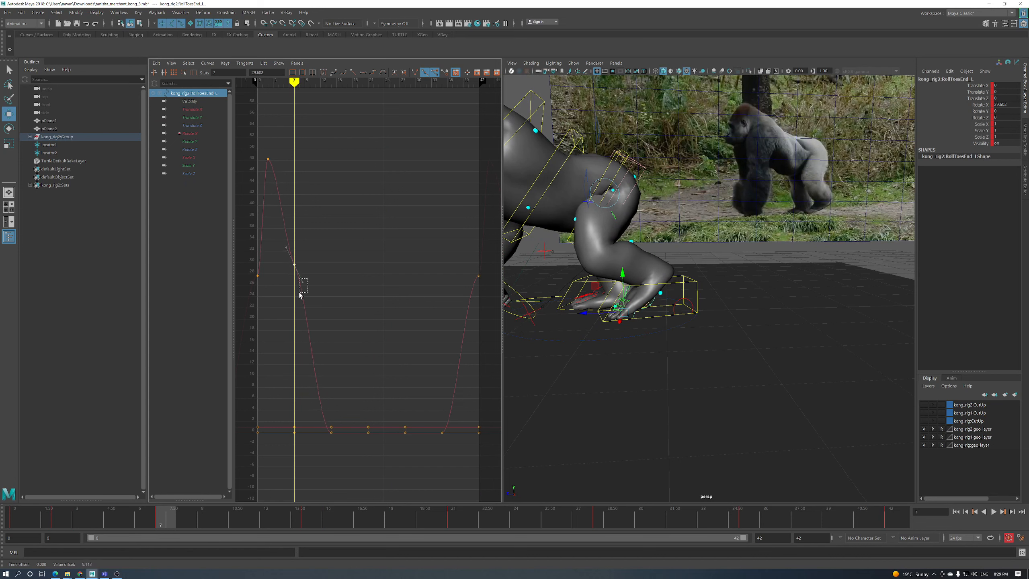
pyautogui.keyDown('alt'); pyautogui.moveTo(303, 323); pyautogui.dragTo(358, 313, button='right'); pyautogui.keyUp('alt')
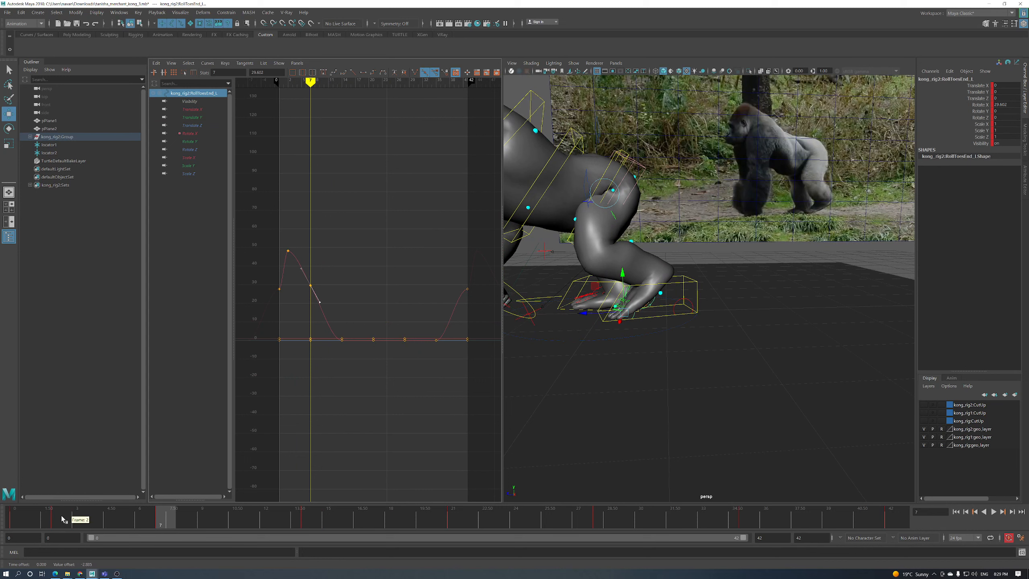
# Raise the RollToesEnd_L Rotate X keys at frames 0 and 42 together to about 37.8
pyautogui.moveTo(64, 520); pyautogui.dragTo(2, 523)
pyautogui.moveTo(731, 381)
pyautogui.keyDown('alt'); pyautogui.mouseDown()
pyautogui.moveTo(736, 368)
pyautogui.moveTo(727, 371)
pyautogui.mouseUp(); pyautogui.keyUp('alt')
pyautogui.click(279, 289)
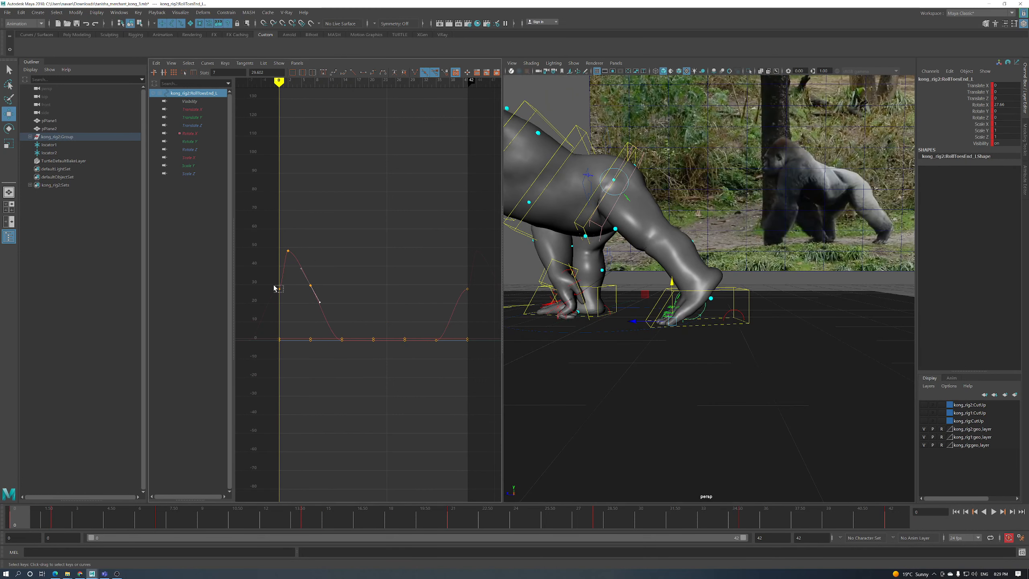
pyautogui.keyDown('shift'); pyautogui.moveTo(459, 298); pyautogui.dragTo(481, 288); pyautogui.keyUp('shift')
pyautogui.keyDown('shift'); pyautogui.moveTo(480, 287); pyautogui.dragTo(481, 279, button='middle'); pyautogui.keyUp('shift')
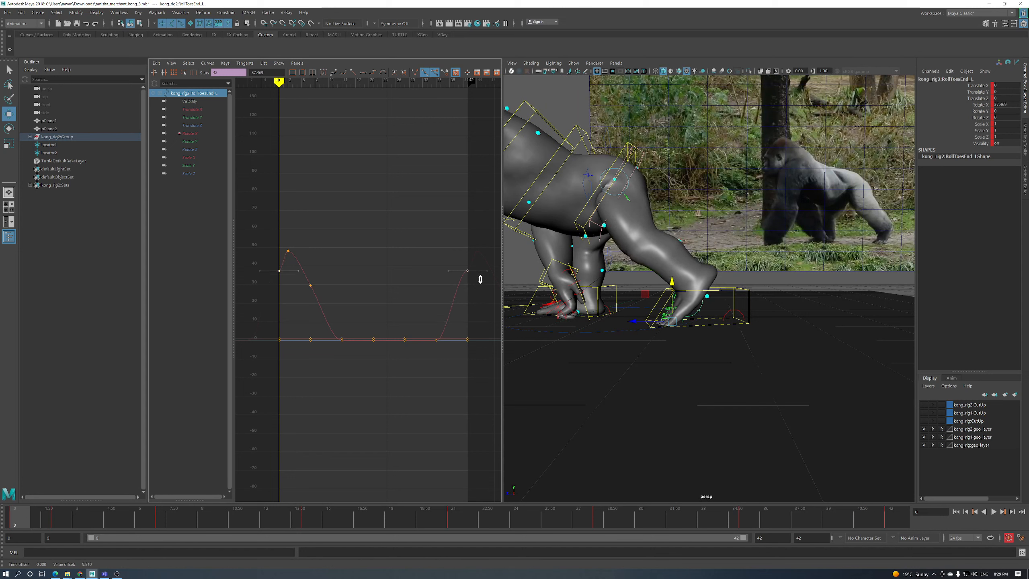
pyautogui.keyDown('shift'); pyautogui.moveTo(285, 284); pyautogui.dragTo(333, 269); pyautogui.keyUp('shift')
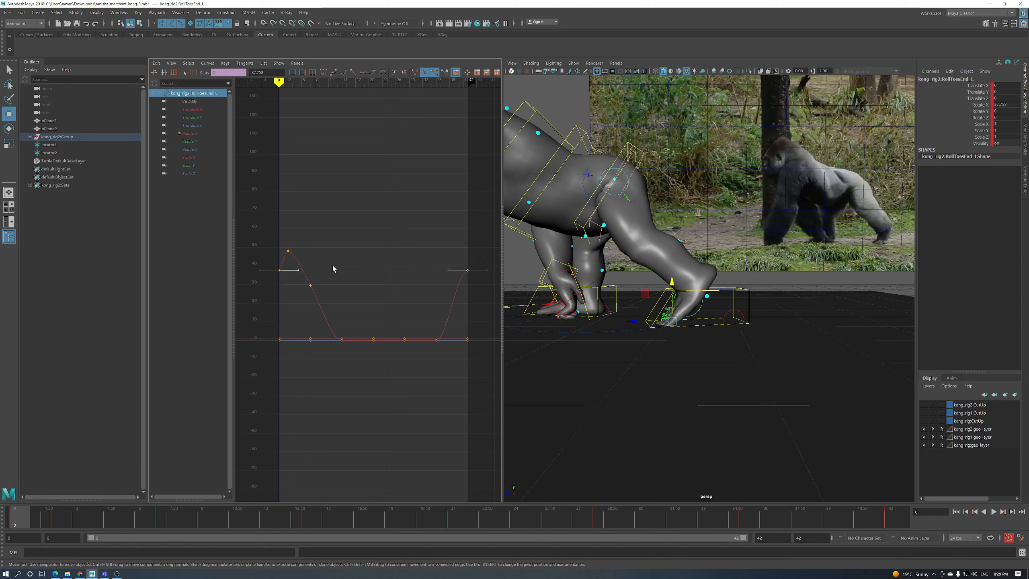
# Tilt the tangents of the frame 0 and 42 toe-roll keys upward, raise both keys to about 38.8 and play the loop
pyautogui.moveTo(481, 291); pyautogui.dragTo(478, 255, button='middle')
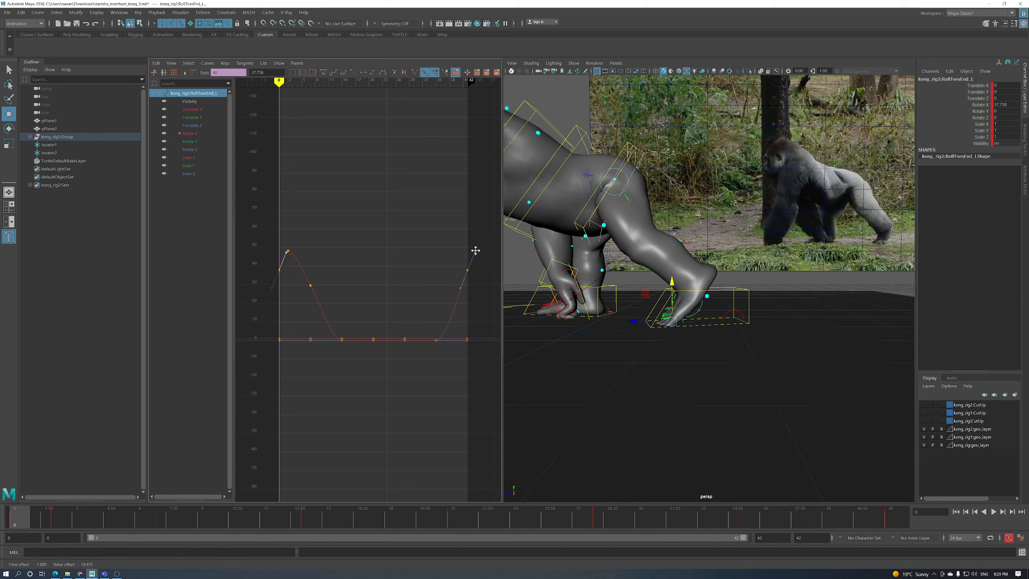
pyautogui.click(468, 270)
pyautogui.keyDown('shift'); pyautogui.moveTo(273, 269); pyautogui.dragTo(273, 268); pyautogui.keyUp('shift')
pyautogui.click(53, 520)
pyautogui.moveTo(53, 520); pyautogui.dragTo(891, 527)
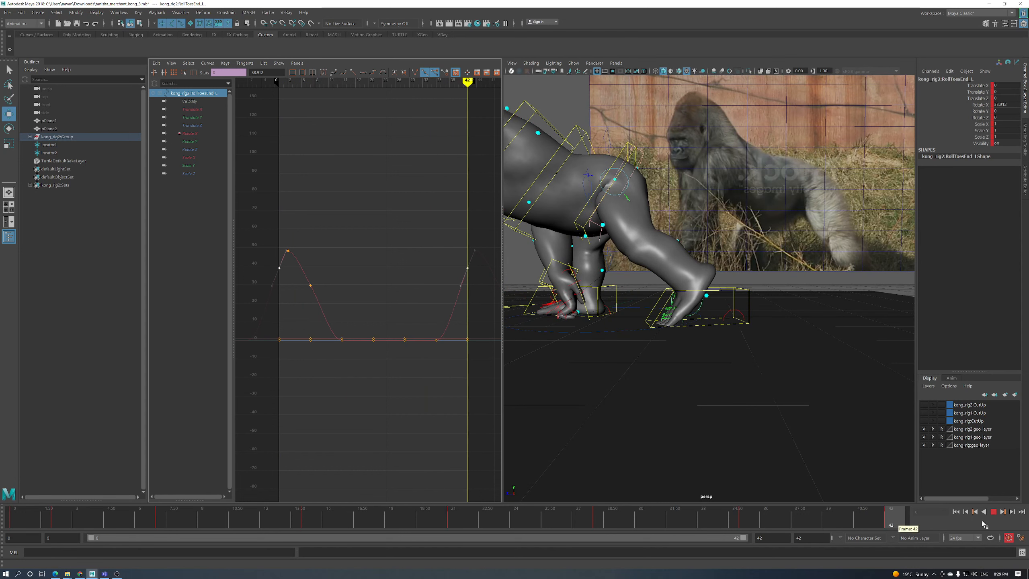
pyautogui.hotkey('alt', 'v')
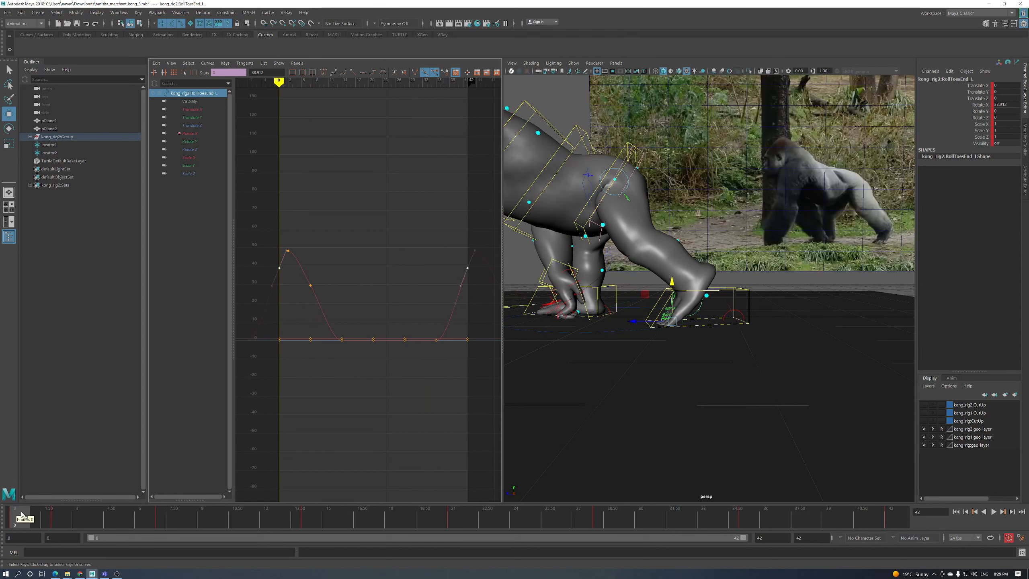
# Select the left foot's RollHeel_L control and its Rotate X key at the frame 14 heel contact
pyautogui.moveTo(284, 522); pyautogui.dragTo(317, 520)
pyautogui.keyDown('alt'); pyautogui.moveTo(616, 389); pyautogui.dragTo(650, 379); pyautogui.keyUp('alt')
pyautogui.moveTo(320, 520)
pyautogui.mouseDown()
pyautogui.moveTo(423, 523)
pyautogui.moveTo(40, 523)
pyautogui.moveTo(339, 527)
pyautogui.moveTo(310, 528)
pyautogui.mouseUp()
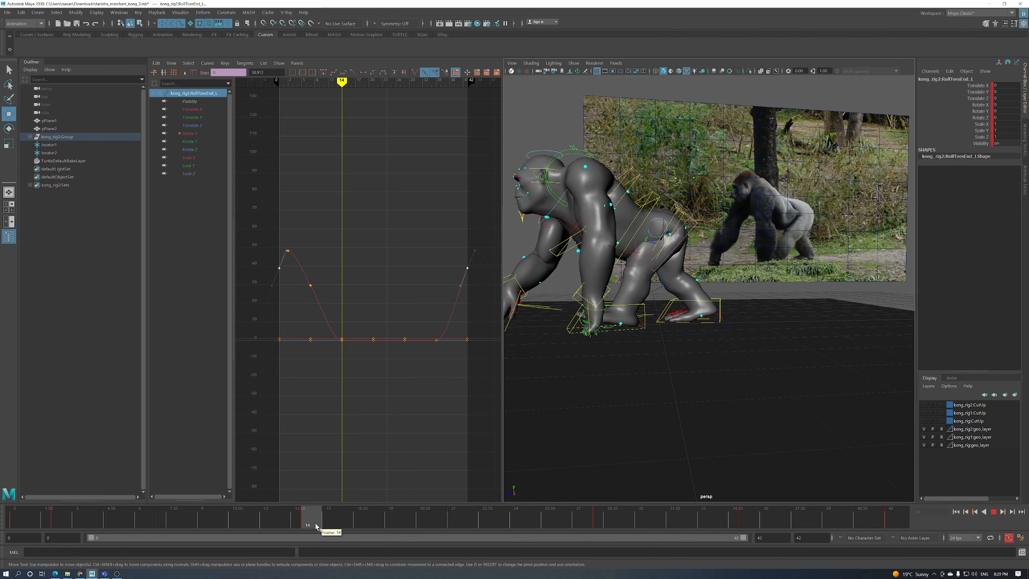
pyautogui.scroll(5, 692, 317)
pyautogui.click(596, 346)
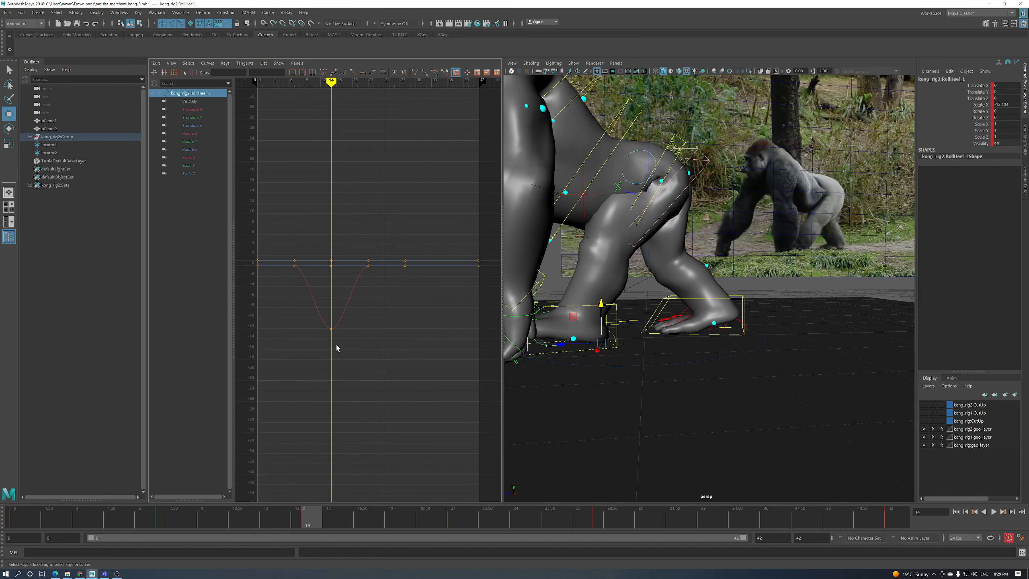
pyautogui.moveTo(320, 323); pyautogui.dragTo(320, 320)
# Key the RollHeel_L Rotate X curve to 0 at frame 18 and flatten that key's tangents
pyautogui.moveTo(327, 525); pyautogui.dragTo(382, 525)
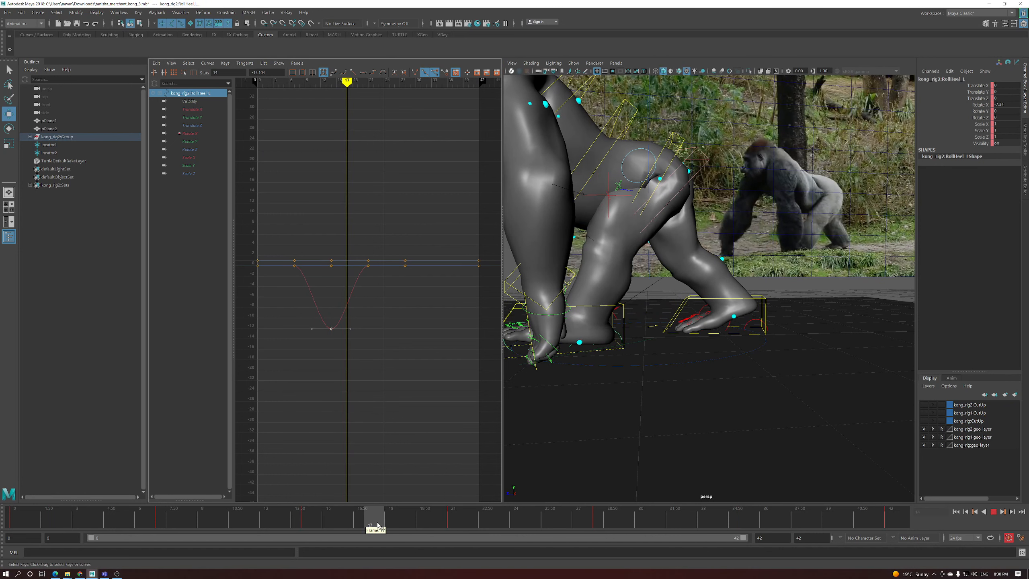
pyautogui.moveTo(377, 526); pyautogui.dragTo(397, 525)
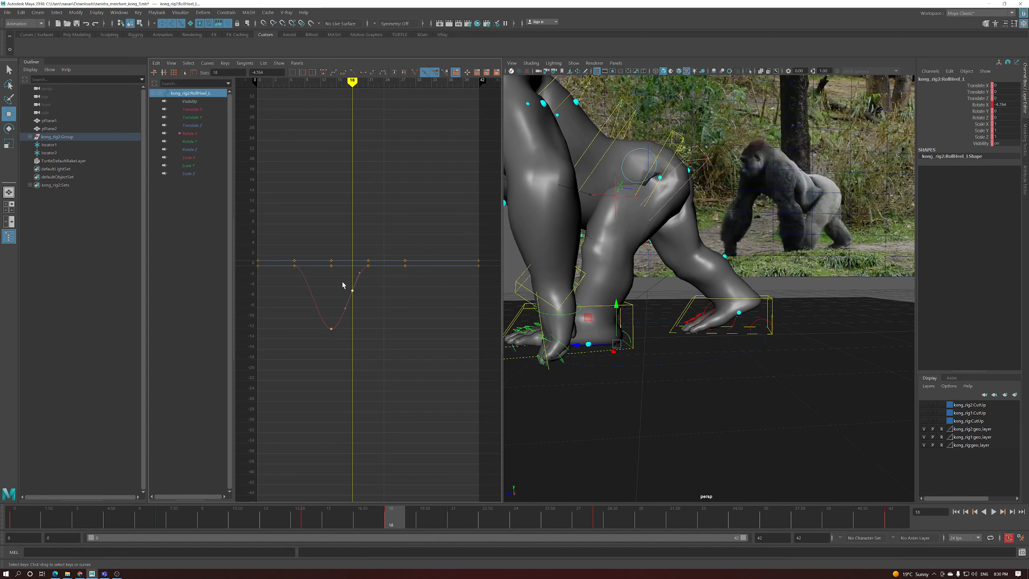
pyautogui.scroll(4, 336, 288)
pyautogui.click(267, 73)
pyautogui.write('0')
pyautogui.press('Return')
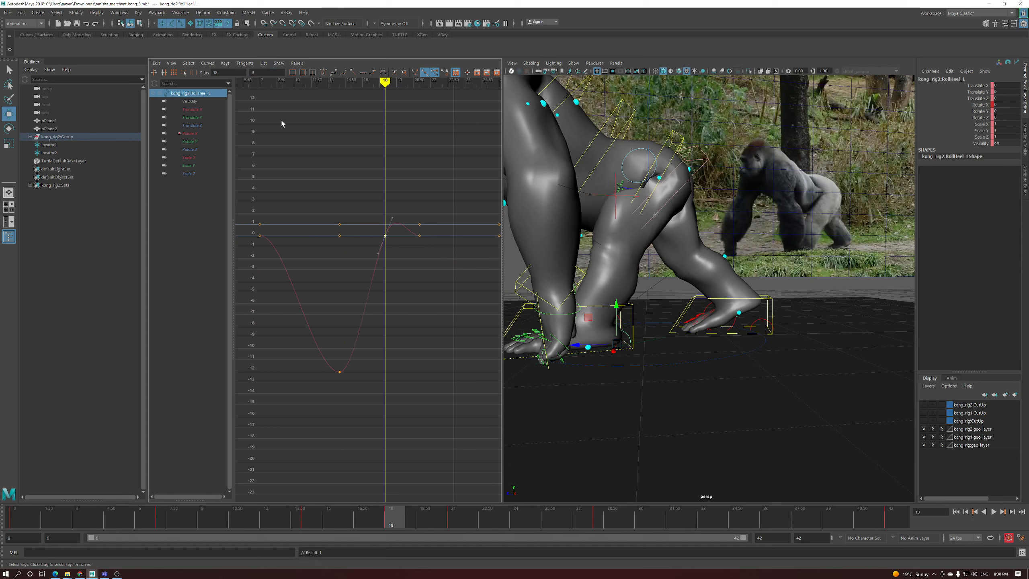
pyautogui.click(363, 72)
# Lower the RollHeel_L Rotate X key at frame 14 to about -17.8
pyautogui.moveTo(389, 523); pyautogui.dragTo(308, 524)
pyautogui.moveTo(375, 354); pyautogui.dragTo(337, 379)
pyautogui.keyDown('shift'); pyautogui.moveTo(377, 348); pyautogui.dragTo(400, 391, button='middle'); pyautogui.keyUp('shift')
pyautogui.moveTo(527, 381)
pyautogui.keyDown('alt'); pyautogui.mouseDown()
pyautogui.moveTo(613, 370)
pyautogui.moveTo(535, 381)
pyautogui.mouseUp(); pyautogui.keyUp('alt')
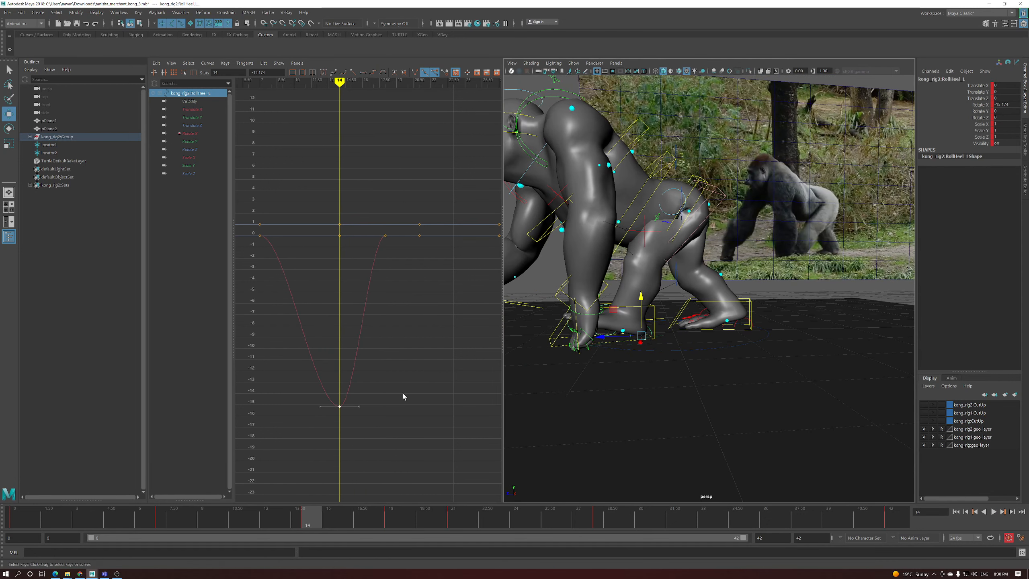
pyautogui.keyDown('shift'); pyautogui.moveTo(429, 395); pyautogui.dragTo(429, 415, button='middle'); pyautogui.keyUp('shift')
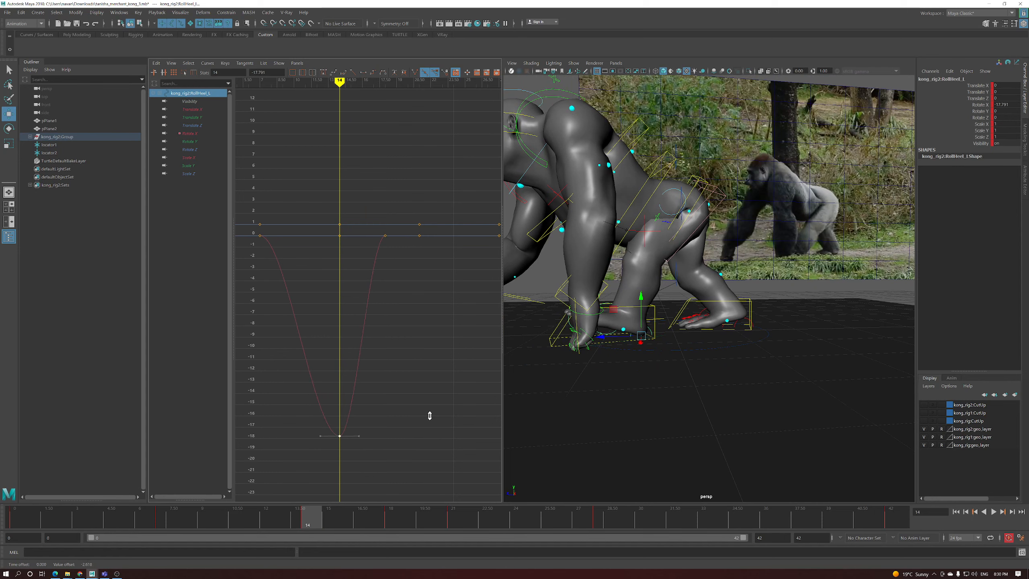
# Move the lowest point of the heel-roll Rotate X curve to frame 15 at about -22.7 and play the cycle
pyautogui.moveTo(364, 507); pyautogui.dragTo(333, 531)
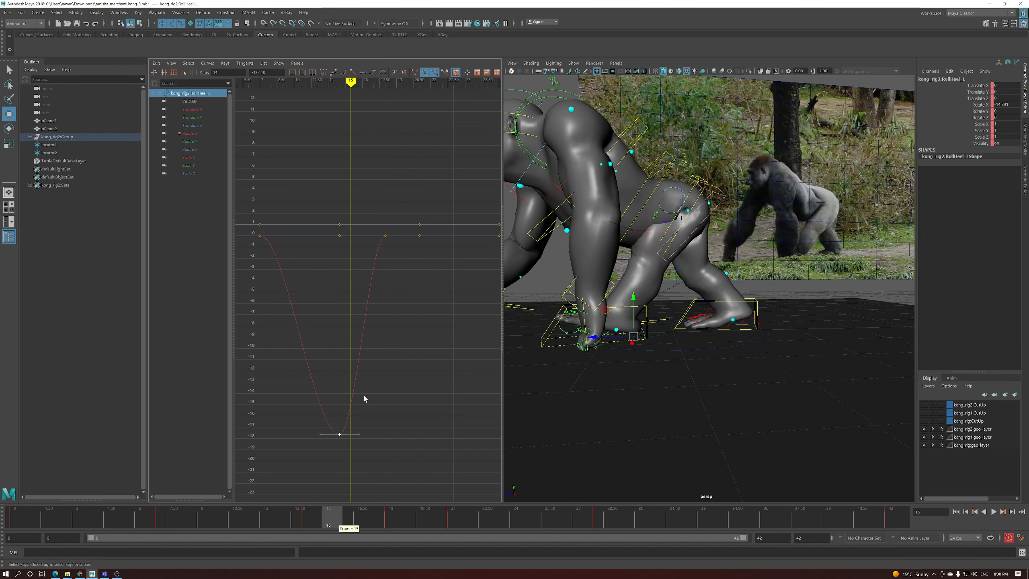
pyautogui.moveTo(381, 379); pyautogui.dragTo(379, 467, button='middle')
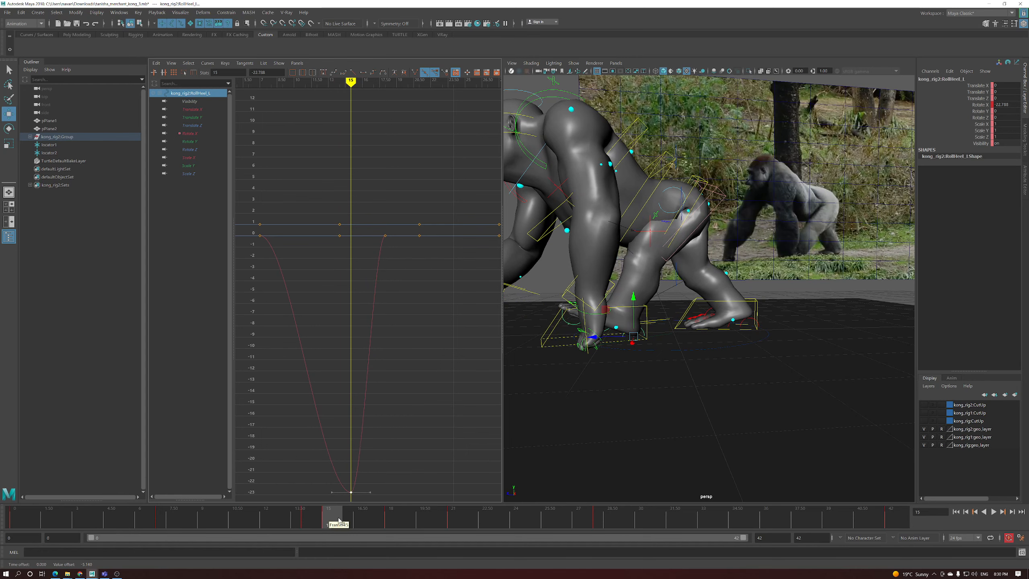
pyautogui.hotkey('alt', 'v')
# Key the RollHeel_L Rotate X curve at frame 12 to about -12.5 and check the foot up to frame 15
pyautogui.moveTo(355, 533); pyautogui.dragTo(267, 534)
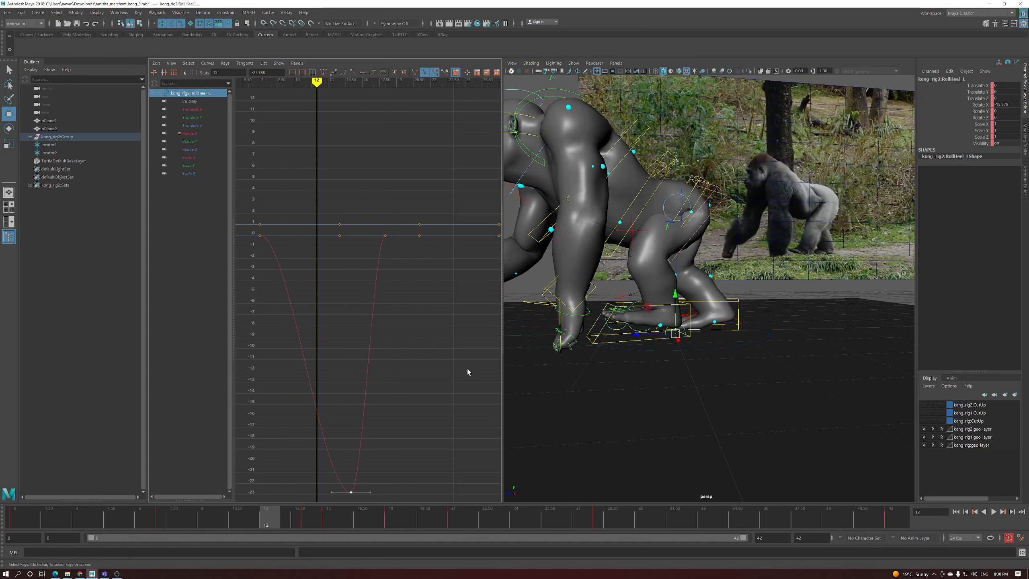
pyautogui.moveTo(301, 433); pyautogui.dragTo(301, 432)
pyautogui.keyDown('shift'); pyautogui.moveTo(321, 417); pyautogui.dragTo(329, 385, button='middle'); pyautogui.keyUp('shift')
pyautogui.moveTo(279, 534); pyautogui.dragTo(322, 550)
pyautogui.keyDown('alt'); pyautogui.keyDown('shift'); pyautogui.moveTo(372, 448); pyautogui.dragTo(382, 417, button='right'); pyautogui.keyUp('shift'); pyautogui.keyUp('alt')
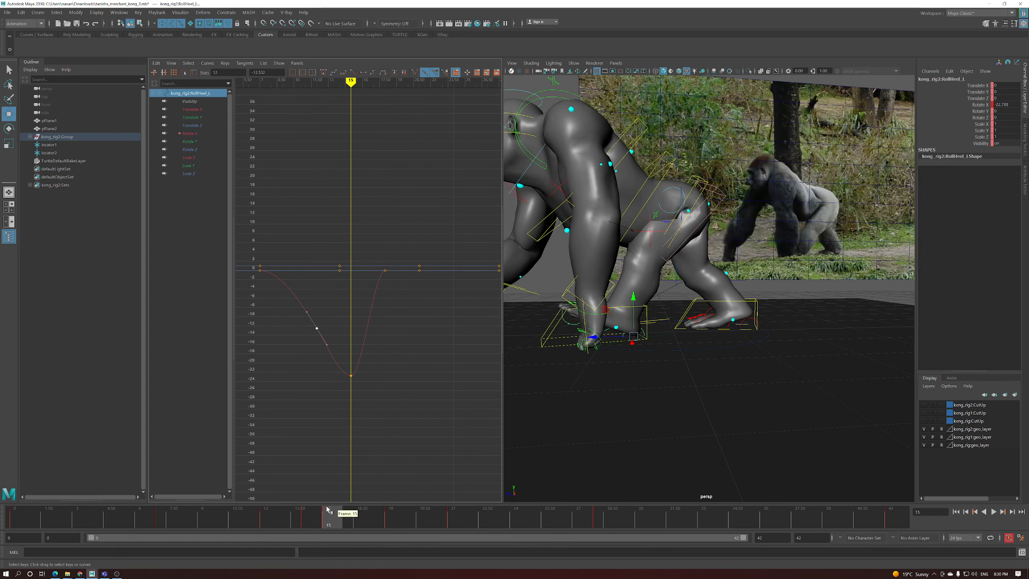
# Key the RollHeel_L Rotate X curve at frame 14 to about -22.6, play the cycle and compare frames 14 and 15
pyautogui.click(308, 514)
pyautogui.moveTo(336, 373); pyautogui.dragTo(338, 375)
pyautogui.moveTo(337, 375); pyautogui.dragTo(336, 383, button='middle')
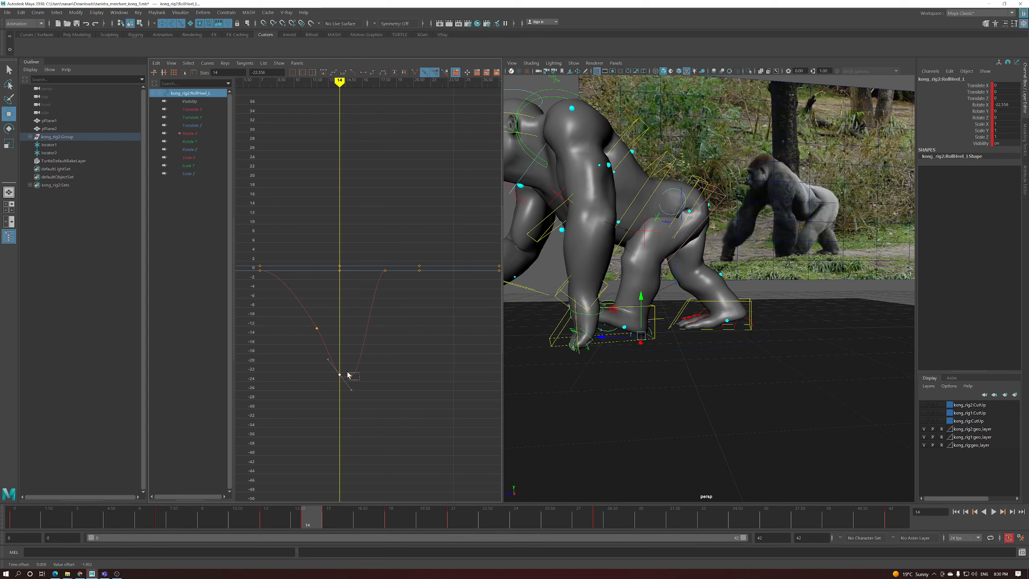
pyautogui.hotkey('alt', 'v')
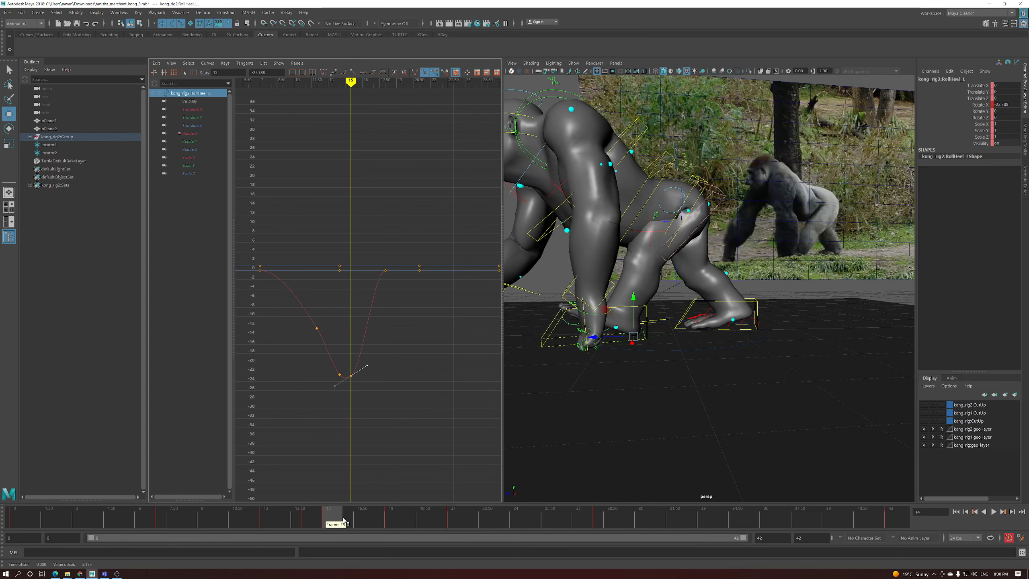
pyautogui.moveTo(362, 519); pyautogui.dragTo(322, 523)
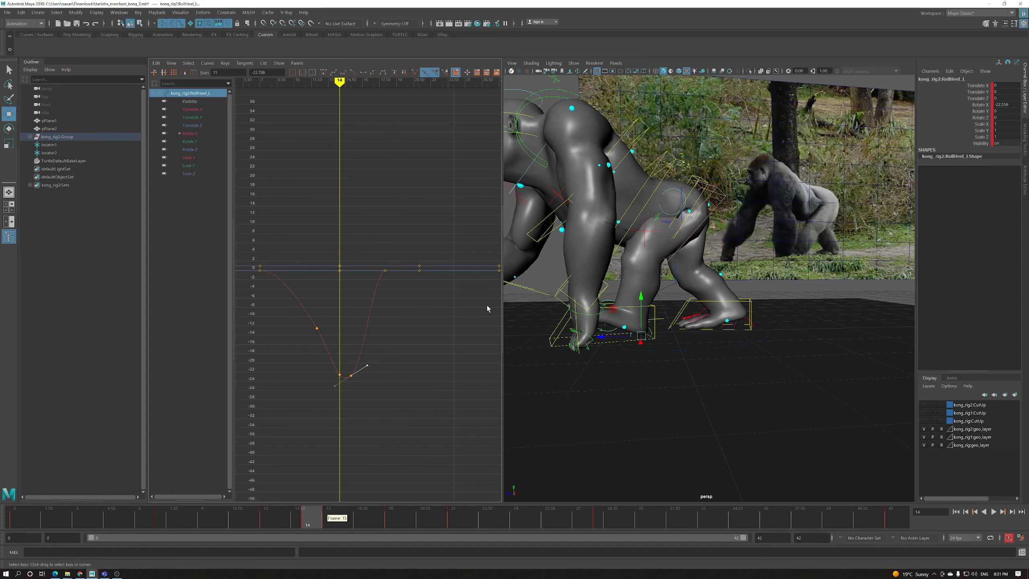
# Select the left foot's IK control and raise its Translate Z key at frame 14 to about 0.95
pyautogui.click(654, 308)
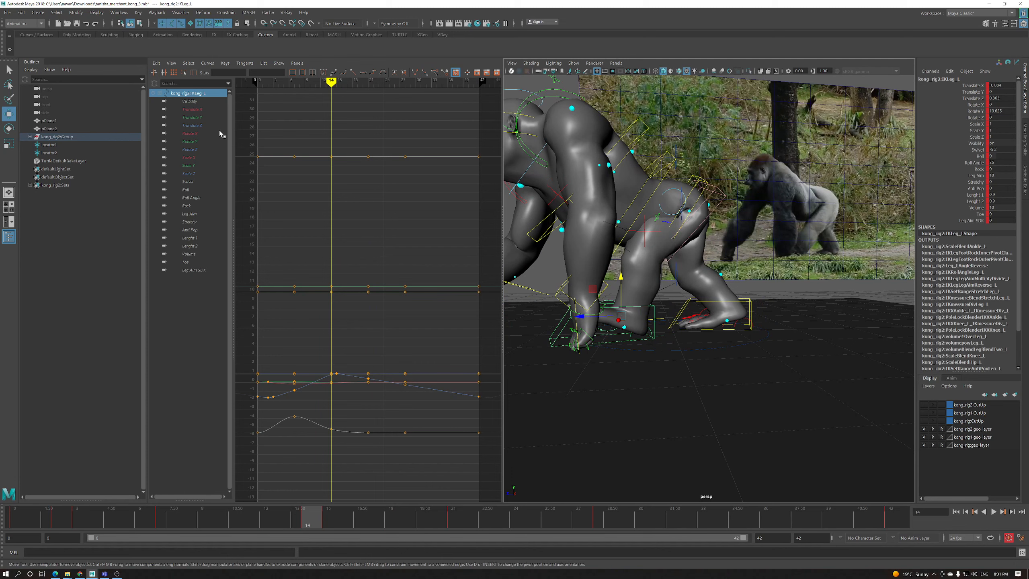
pyautogui.click(202, 126)
pyautogui.press('f')
pyautogui.keyDown('alt'); pyautogui.moveTo(346, 257); pyautogui.dragTo(312, 294, button='right'); pyautogui.keyUp('alt')
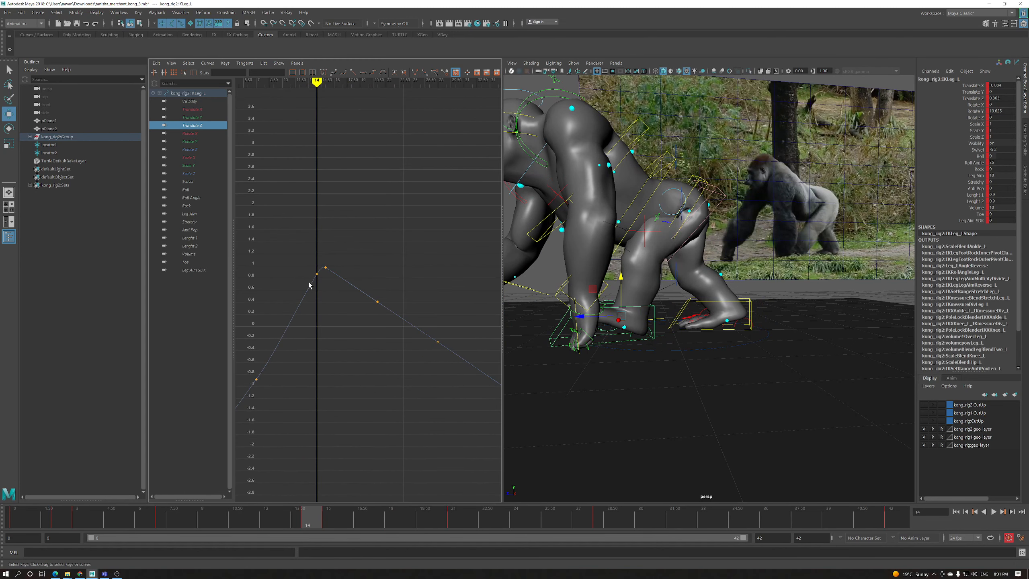
pyautogui.moveTo(321, 286); pyautogui.dragTo(321, 286)
pyautogui.keyDown('shift'); pyautogui.moveTo(321, 285); pyautogui.dragTo(320, 279, button='middle'); pyautogui.keyUp('shift')
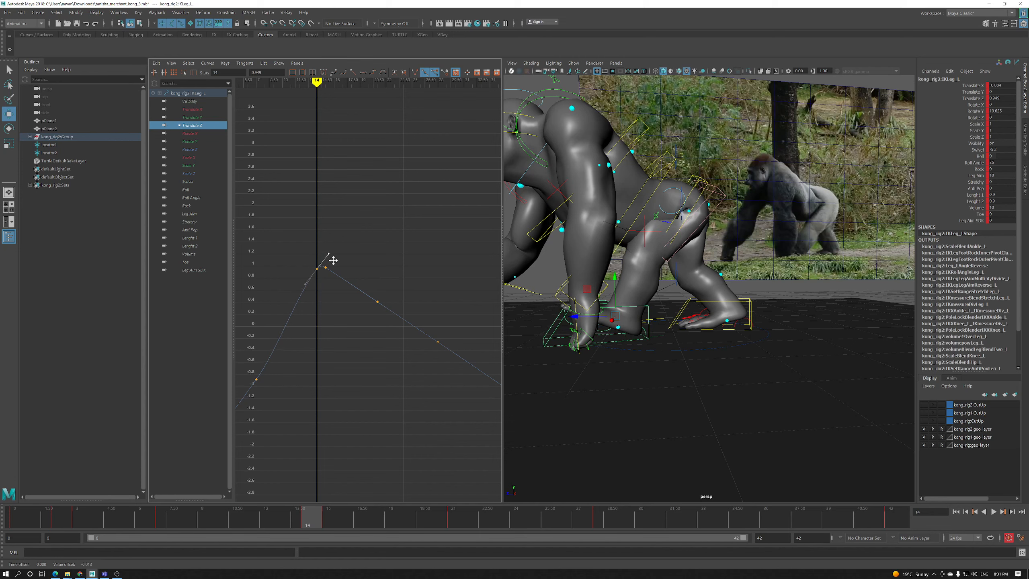
# Set the left foot's Translate Z curve to about 0.92 at frame 14 and key frame 10 at about -0.1
pyautogui.keyDown('alt'); pyautogui.moveTo(336, 261); pyautogui.dragTo(328, 360, button='right'); pyautogui.keyUp('alt')
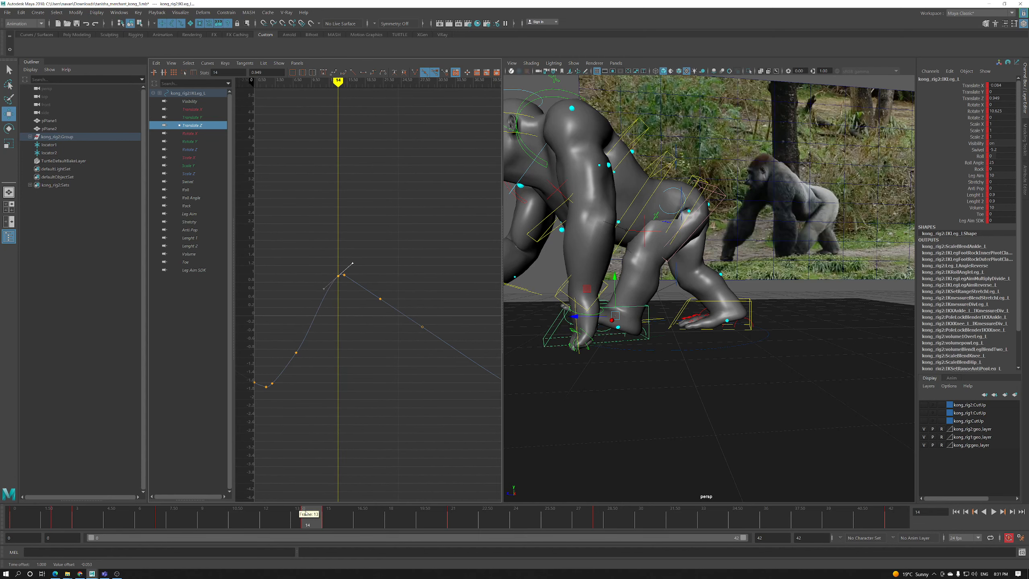
pyautogui.moveTo(301, 523)
pyautogui.mouseDown()
pyautogui.moveTo(246, 527)
pyautogui.moveTo(411, 522)
pyautogui.moveTo(292, 530)
pyautogui.mouseUp()
pyautogui.click(323, 289)
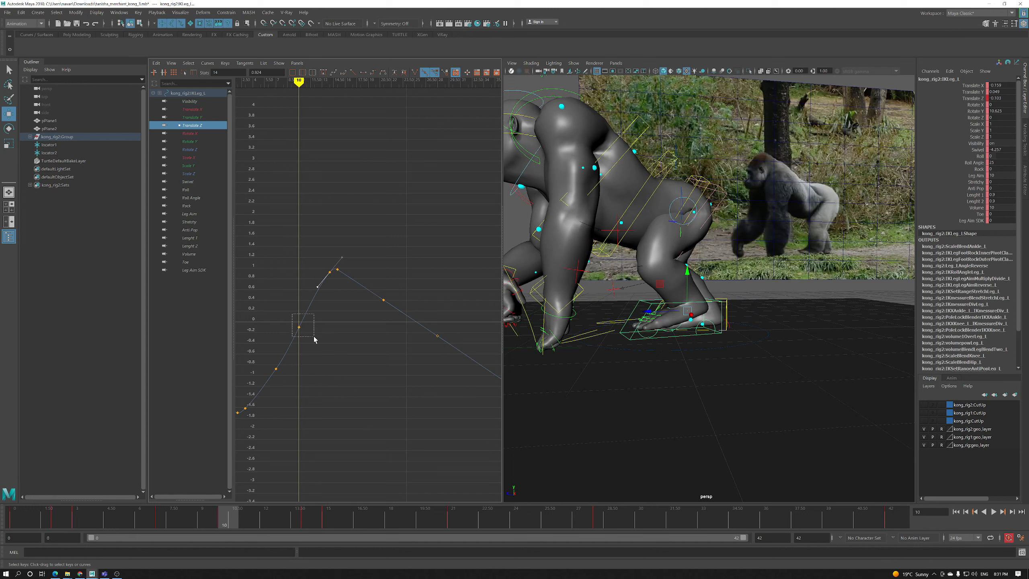
pyautogui.moveTo(293, 314); pyautogui.dragTo(315, 340)
pyautogui.moveTo(315, 340); pyautogui.dragTo(318, 329, button='middle')
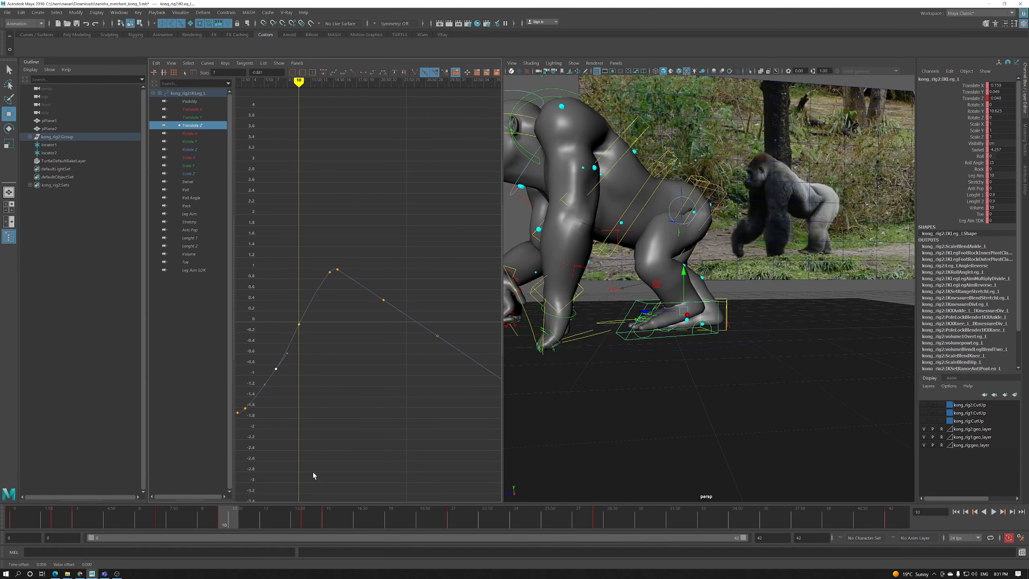
# Select the RollHeel_L control and lower its Rotate X key at frame 14 to about -25, checking against frame 15
pyautogui.moveTo(264, 521); pyautogui.dragTo(310, 525)
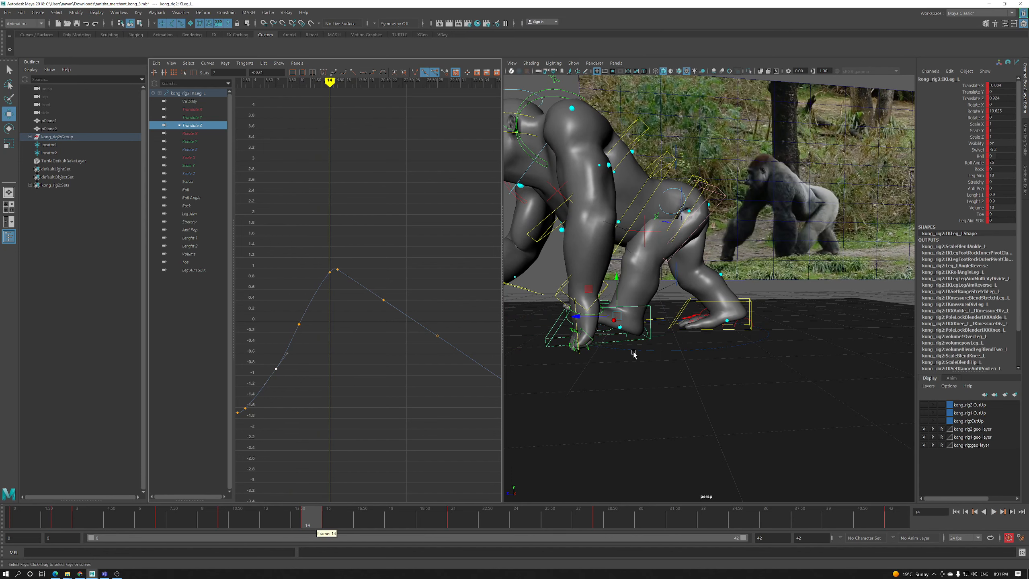
pyautogui.scroll(3, 645, 359)
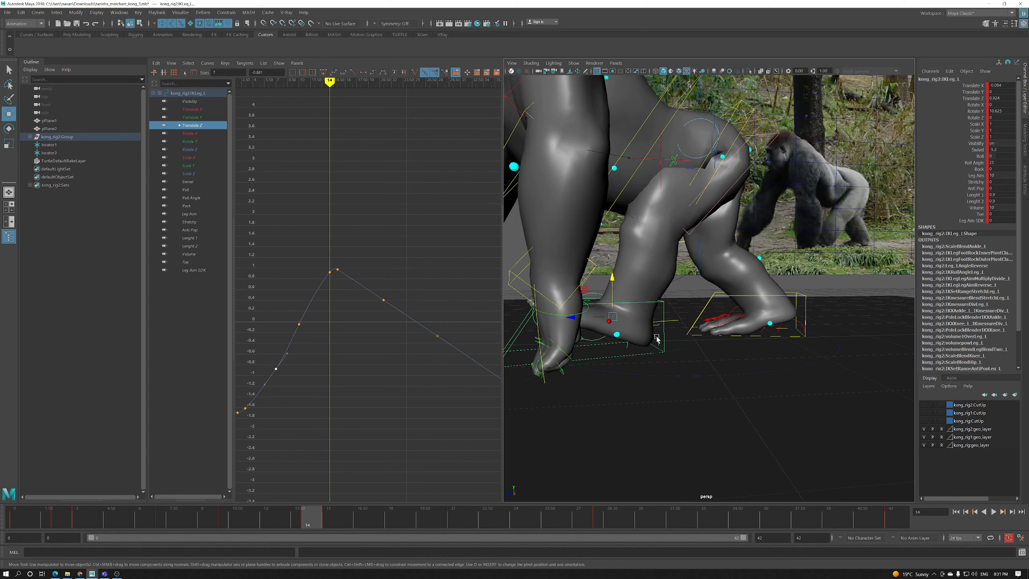
pyautogui.click(657, 339)
pyautogui.press('f')
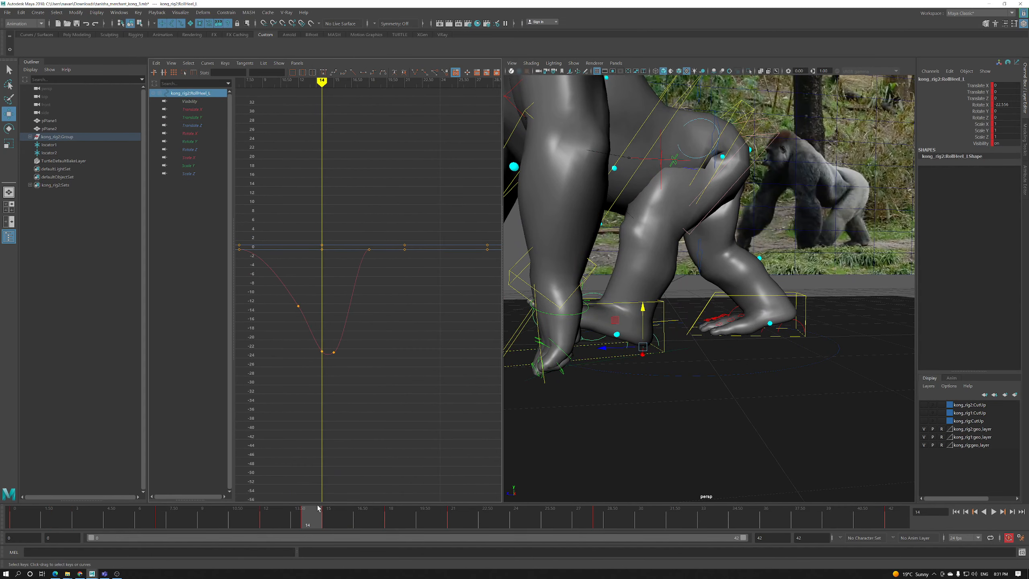
pyautogui.moveTo(289, 524); pyautogui.dragTo(307, 538)
pyautogui.moveTo(320, 364); pyautogui.dragTo(326, 357)
pyautogui.moveTo(326, 357)
pyautogui.keyDown('shift'); pyautogui.mouseDown(button='middle')
pyautogui.moveTo(326, 381)
pyautogui.moveTo(327, 373)
pyautogui.mouseUp(button='middle'); pyautogui.keyUp('shift')
pyautogui.moveTo(317, 522); pyautogui.dragTo(338, 526)
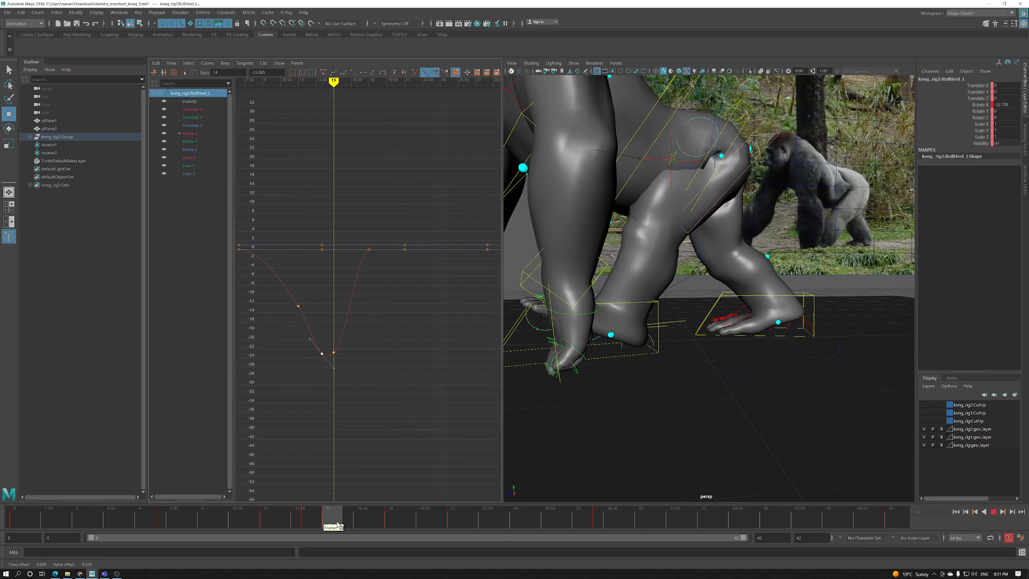
pyautogui.hotkey('ctrl', 'z')
pyautogui.hotkey('ctrl', 'z')
pyautogui.click(334, 353)
# Key the RollHeel_L Rotate X curve at about -14.8 on frame 16 and about -7.1 on frame 17
pyautogui.moveTo(318, 520); pyautogui.dragTo(246, 524)
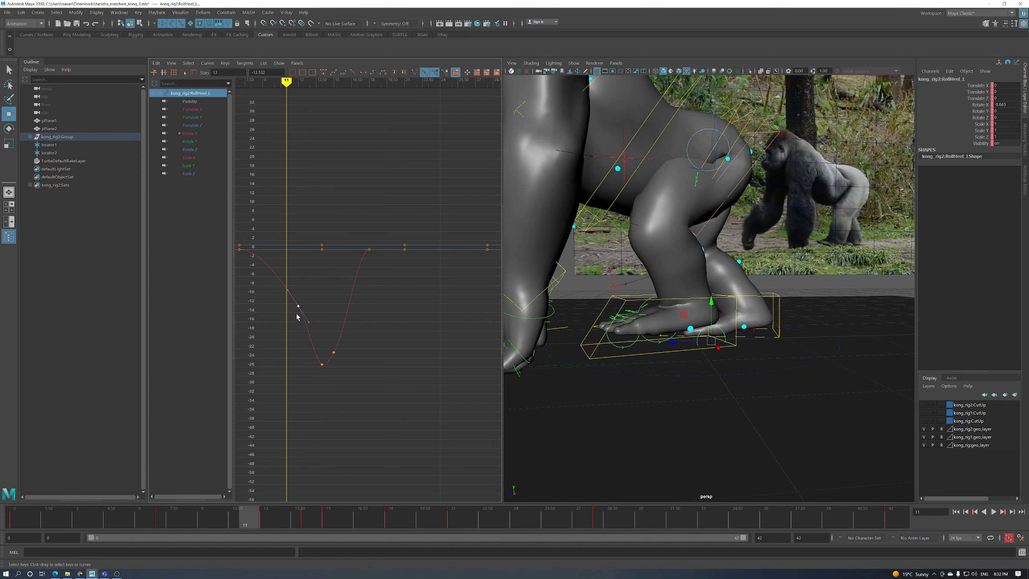
pyautogui.moveTo(305, 334); pyautogui.dragTo(303, 335, button='middle')
pyautogui.moveTo(262, 521); pyautogui.dragTo(352, 524)
pyautogui.moveTo(356, 329); pyautogui.dragTo(356, 328)
pyautogui.moveTo(355, 329); pyautogui.dragTo(358, 320, button='middle')
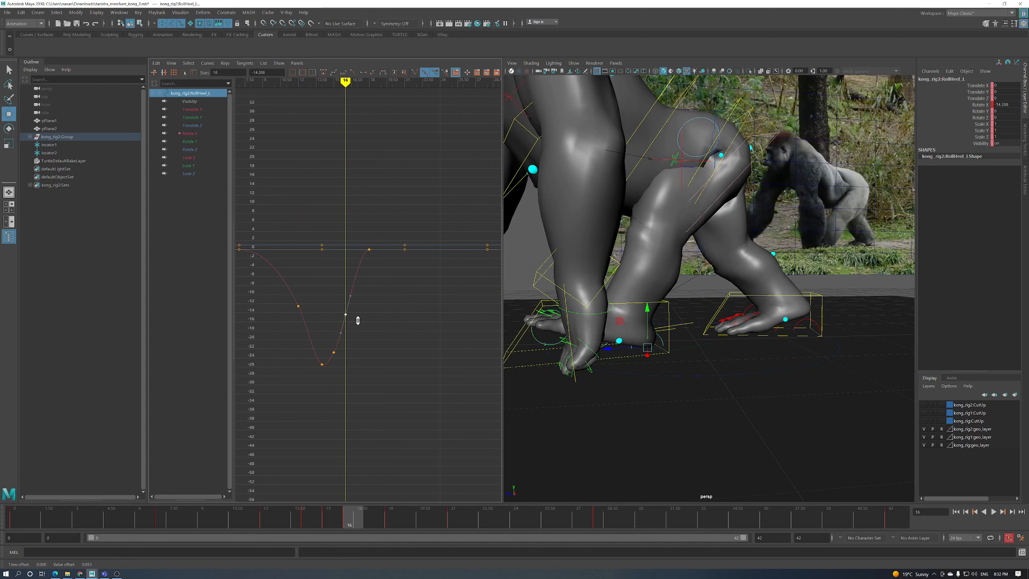
pyautogui.moveTo(362, 515); pyautogui.dragTo(382, 518)
pyautogui.moveTo(367, 281); pyautogui.dragTo(367, 290, button='middle')
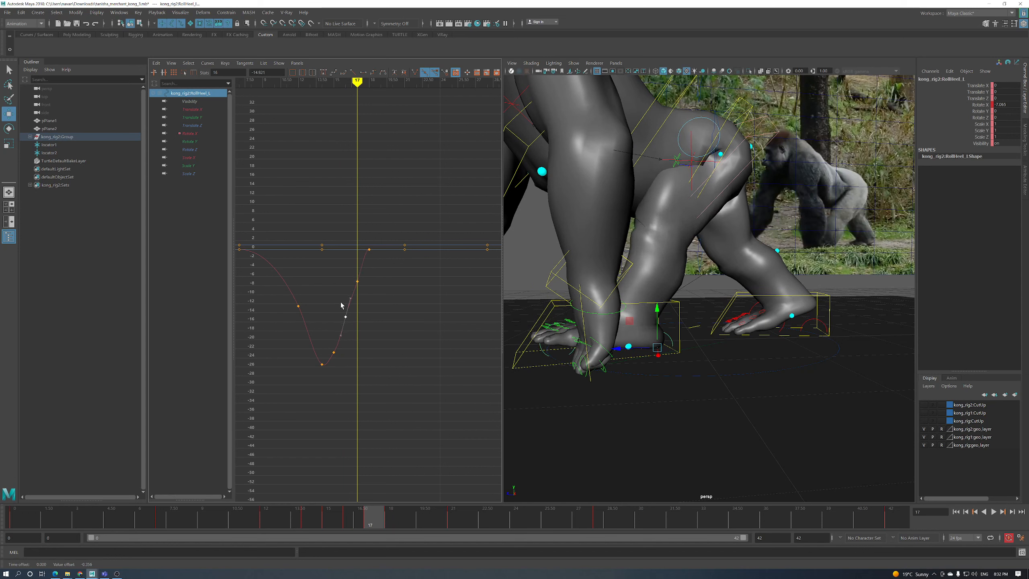
# Play and scrub the walk cycle from the side and from behind to examine the left foot's roll
pyautogui.moveTo(382, 515); pyautogui.dragTo(198, 529)
pyautogui.scroll(-5, 690, 386)
pyautogui.hotkey('alt', 'v')
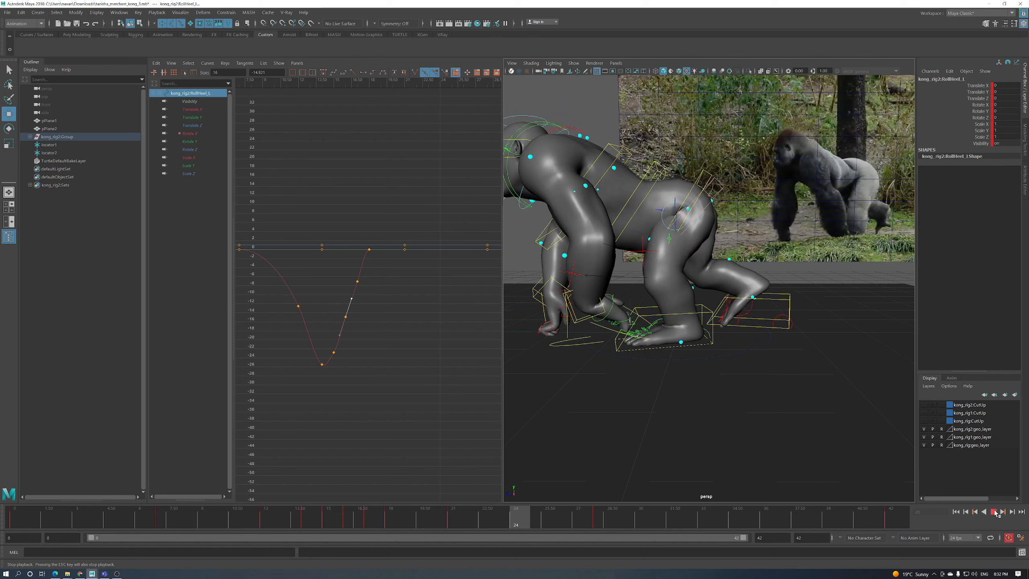
pyautogui.click(995, 512)
pyautogui.moveTo(154, 519)
pyautogui.mouseDown()
pyautogui.moveTo(434, 518)
pyautogui.moveTo(376, 522)
pyautogui.moveTo(415, 523)
pyautogui.moveTo(391, 523)
pyautogui.mouseUp()
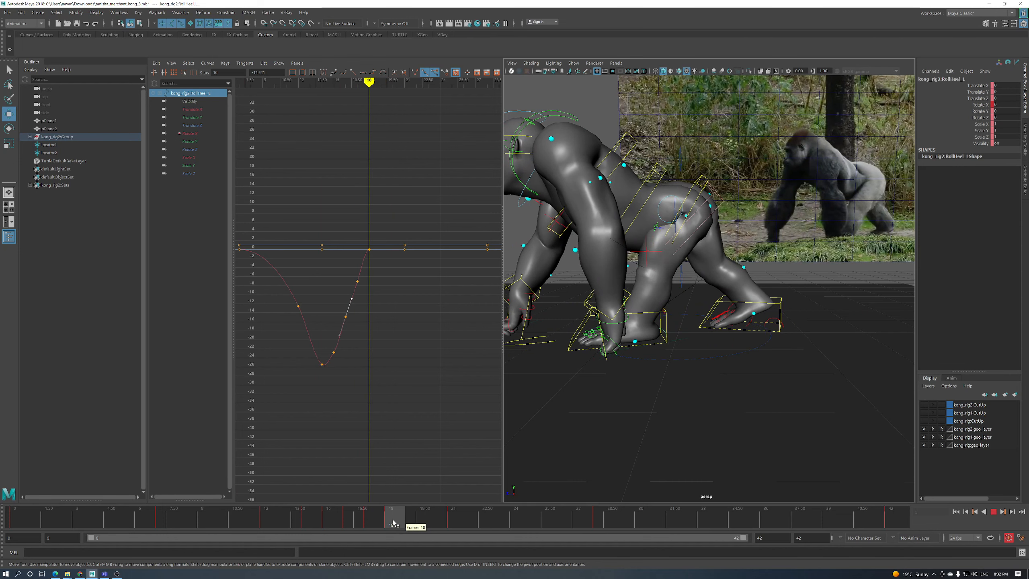
pyautogui.click(694, 186)
pyautogui.keyDown('alt'); pyautogui.moveTo(670, 243); pyautogui.dragTo(681, 237); pyautogui.keyUp('alt')
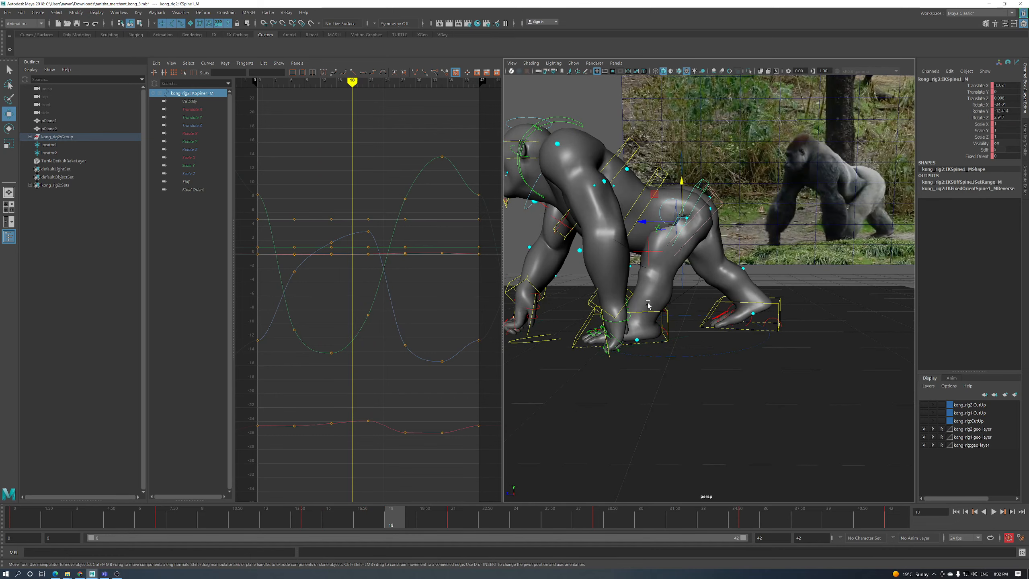
pyautogui.scroll(4, 631, 284)
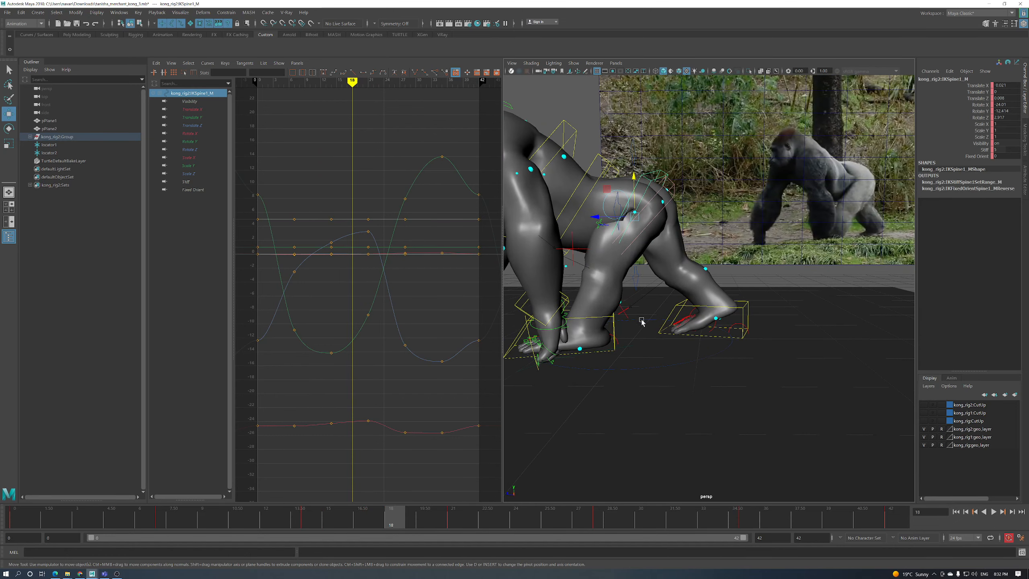
pyautogui.hotkey('alt', 'v')
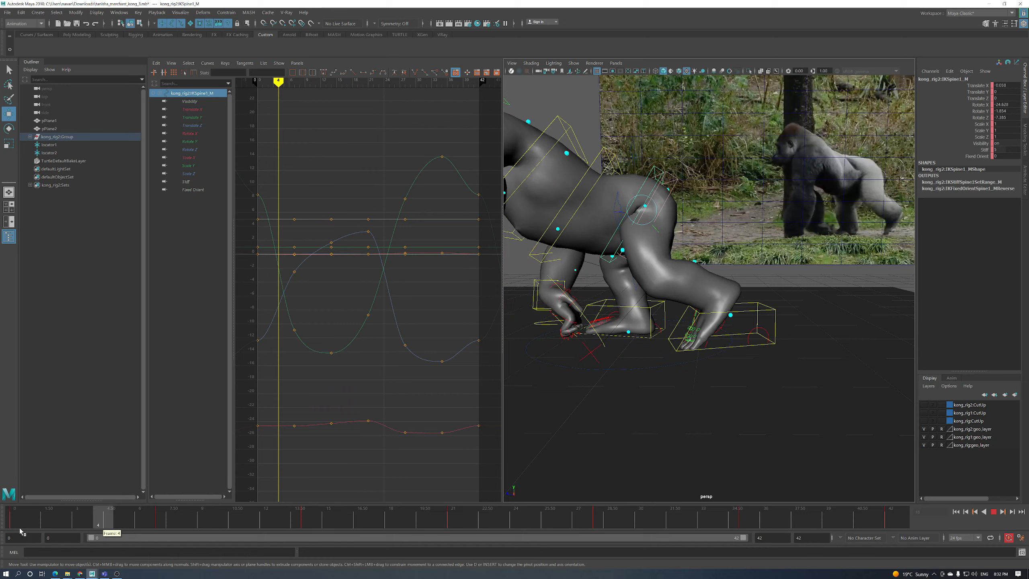
pyautogui.moveTo(440, 539); pyautogui.dragTo(167, 518)
pyautogui.keyDown('alt'); pyautogui.moveTo(824, 323); pyautogui.dragTo(661, 316); pyautogui.keyUp('alt')
# Select the left foot's IK control and inspect the foot from behind up to frame 16
pyautogui.click(646, 320)
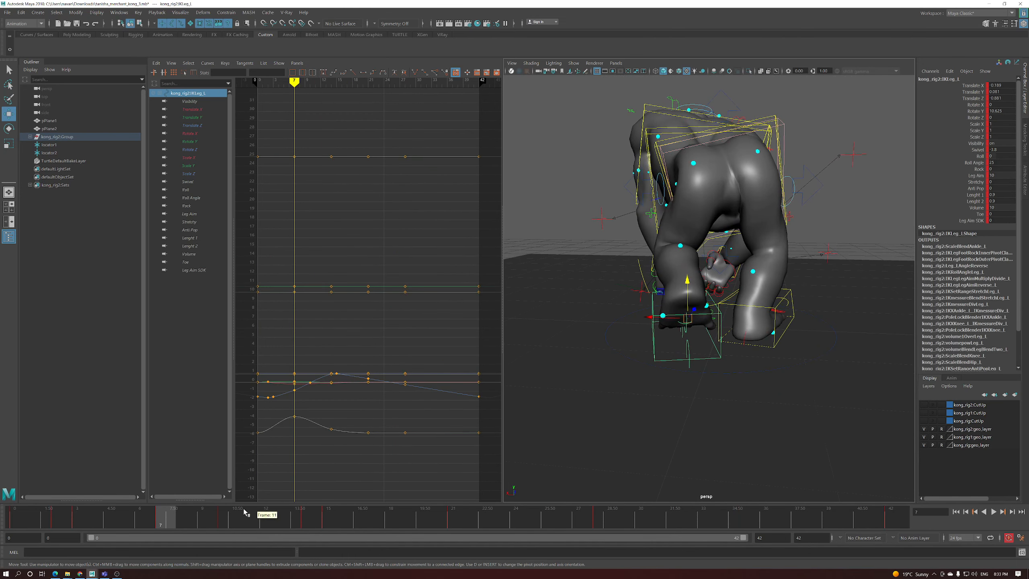
pyautogui.click(224, 516)
pyautogui.moveTo(290, 512); pyautogui.dragTo(352, 511)
pyautogui.keyDown('alt'); pyautogui.moveTo(632, 387); pyautogui.dragTo(954, 142, button='right'); pyautogui.keyUp('alt')
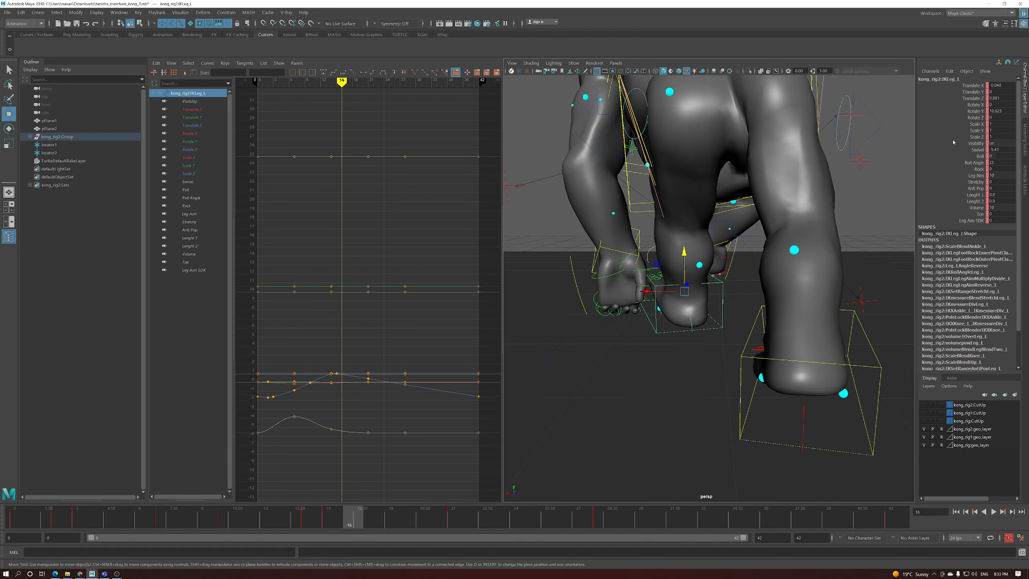
# Try tilting the left foot with its Rock attribute at frame 16 and undo the change
pyautogui.click(985, 169)
pyautogui.moveTo(678, 302); pyautogui.dragTo(734, 304, button='middle')
pyautogui.hotkey('ctrl', 'z')
# Isolate the left foot's Rock curve and key it at about 11.1 on frame 17
pyautogui.moveTo(352, 524); pyautogui.dragTo(453, 524)
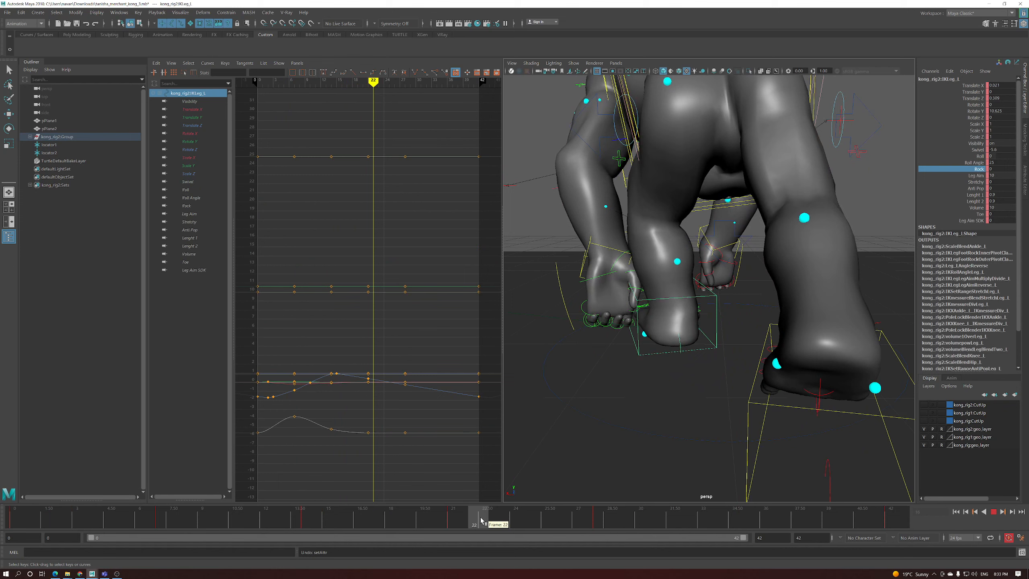
pyautogui.keyDown('alt'); pyautogui.moveTo(655, 390); pyautogui.dragTo(621, 425); pyautogui.keyUp('alt')
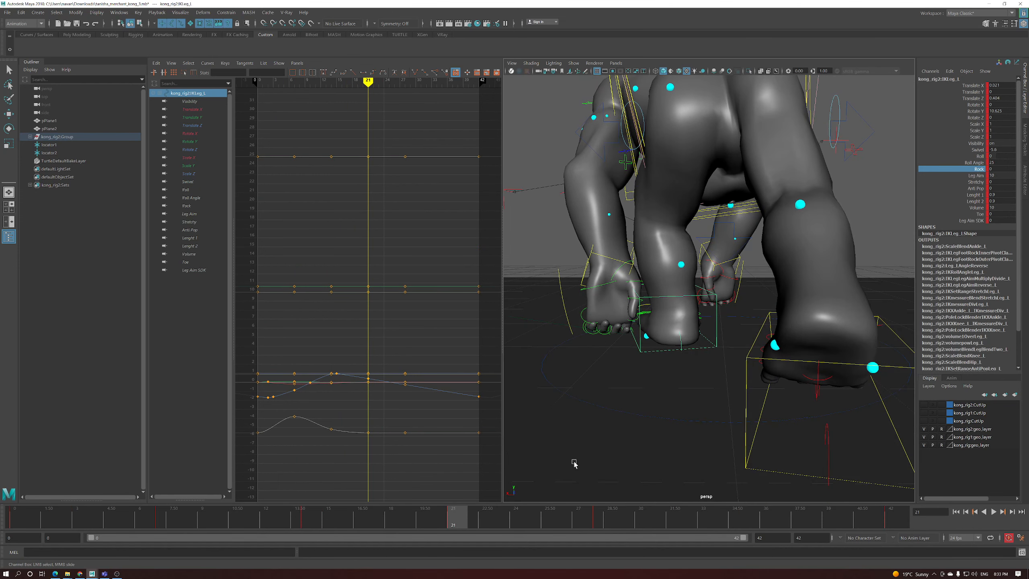
pyautogui.moveTo(470, 526)
pyautogui.mouseDown()
pyautogui.moveTo(489, 524)
pyautogui.moveTo(453, 525)
pyautogui.mouseUp()
pyautogui.click(190, 206)
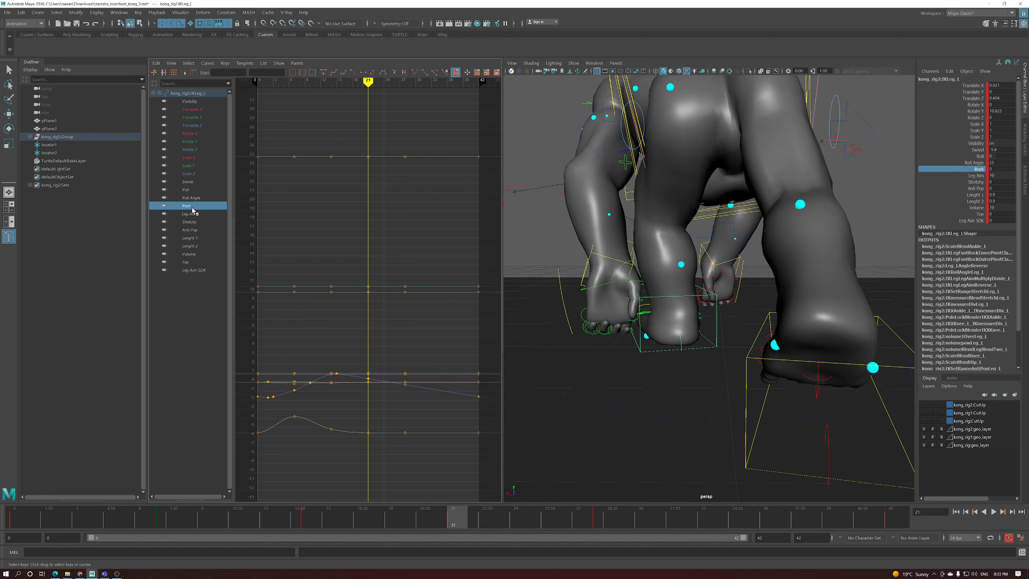
pyautogui.moveTo(461, 531); pyautogui.dragTo(370, 527)
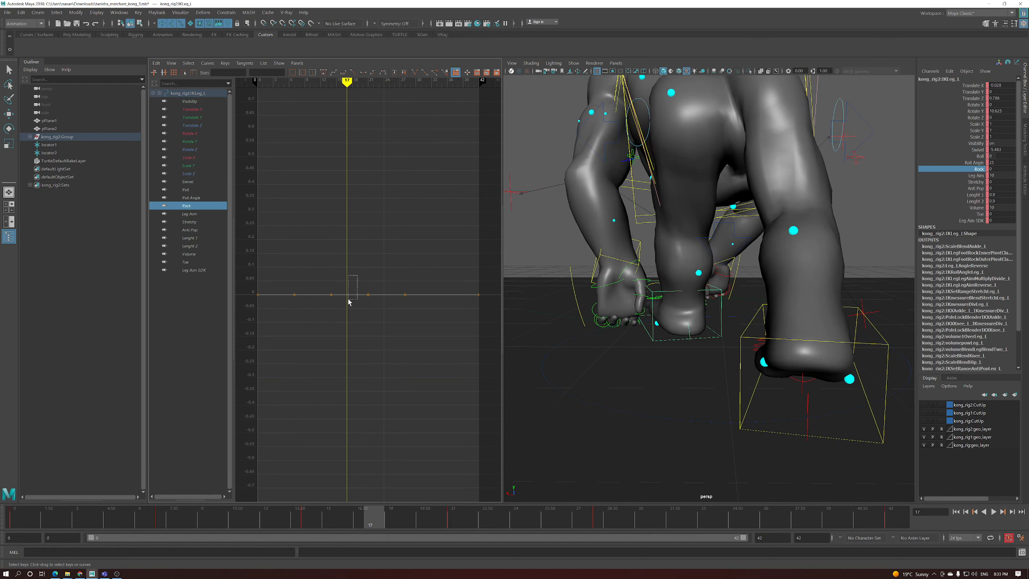
pyautogui.moveTo(348, 302); pyautogui.dragTo(349, 301)
pyautogui.keyDown('shift'); pyautogui.moveTo(345, 308); pyautogui.dragTo(391, 242, button='middle'); pyautogui.keyUp('shift')
# Key the left foot's Rock curve at about 15.7 on frame 14
pyautogui.moveTo(371, 524); pyautogui.dragTo(310, 524)
pyautogui.moveTo(314, 283); pyautogui.dragTo(313, 333)
pyautogui.keyDown('shift'); pyautogui.moveTo(313, 333); pyautogui.dragTo(342, 259, button='middle'); pyautogui.keyUp('shift')
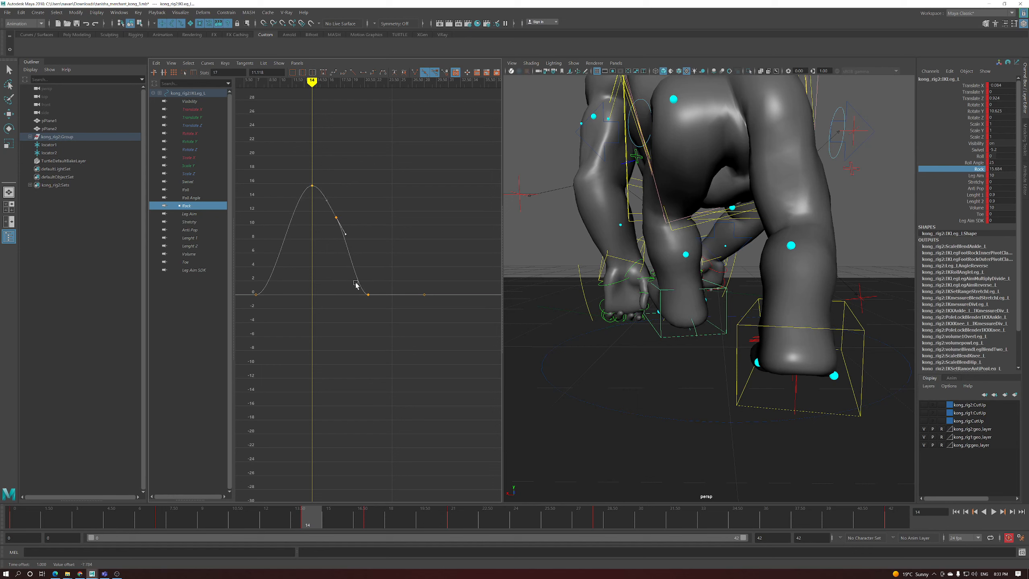
# Key the left foot's Rock curve at about -8 on frame 4 and about -4 on frame 7, checking through frame 15
pyautogui.scroll(-3, 356, 284)
pyautogui.moveTo(307, 524); pyautogui.dragTo(54, 527)
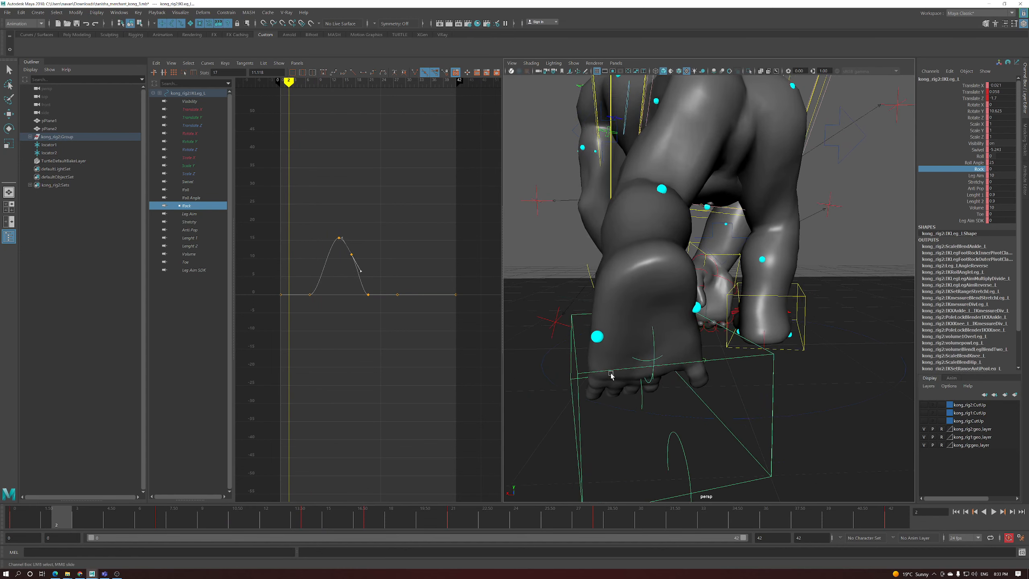
pyautogui.moveTo(26, 527)
pyautogui.mouseDown()
pyautogui.moveTo(16, 526)
pyautogui.moveTo(98, 525)
pyautogui.mouseUp()
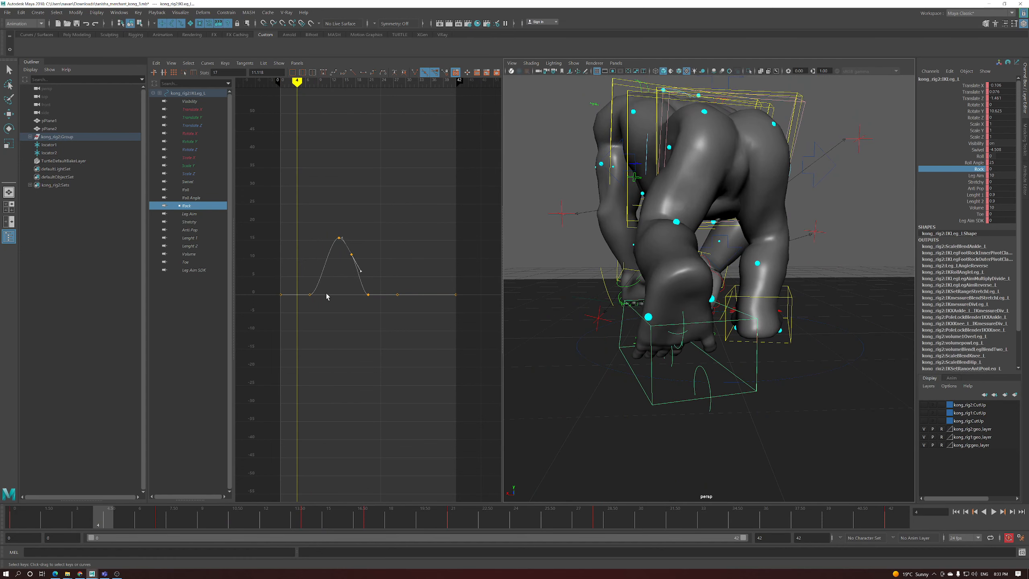
pyautogui.rightClick(298, 299)
pyautogui.keyDown('shift'); pyautogui.moveTo(298, 295); pyautogui.dragTo(327, 337, button='middle'); pyautogui.keyUp('shift')
pyautogui.moveTo(109, 514)
pyautogui.mouseDown()
pyautogui.moveTo(4, 521)
pyautogui.moveTo(157, 514)
pyautogui.mouseUp()
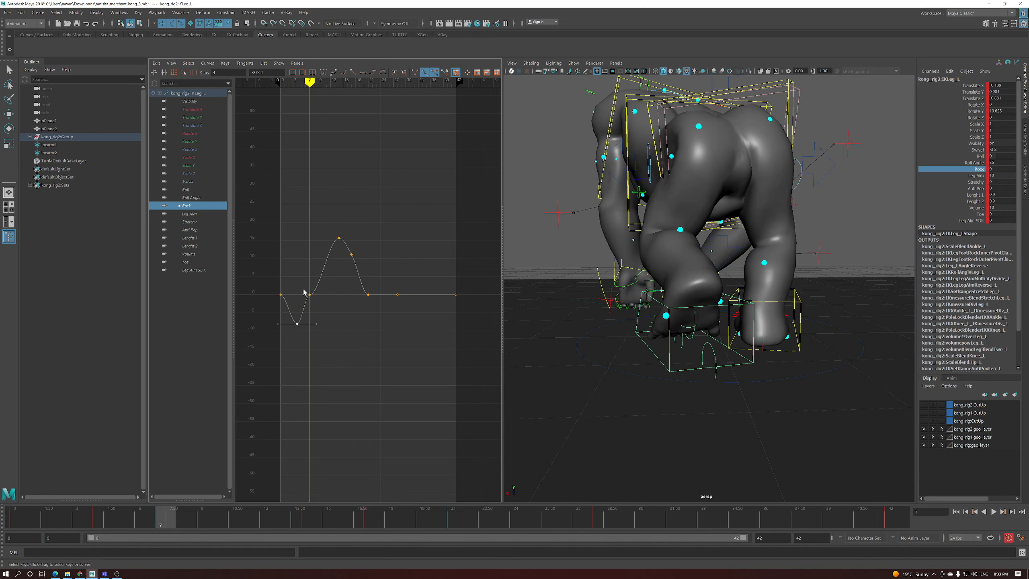
pyautogui.moveTo(320, 312); pyautogui.dragTo(321, 325, button='middle')
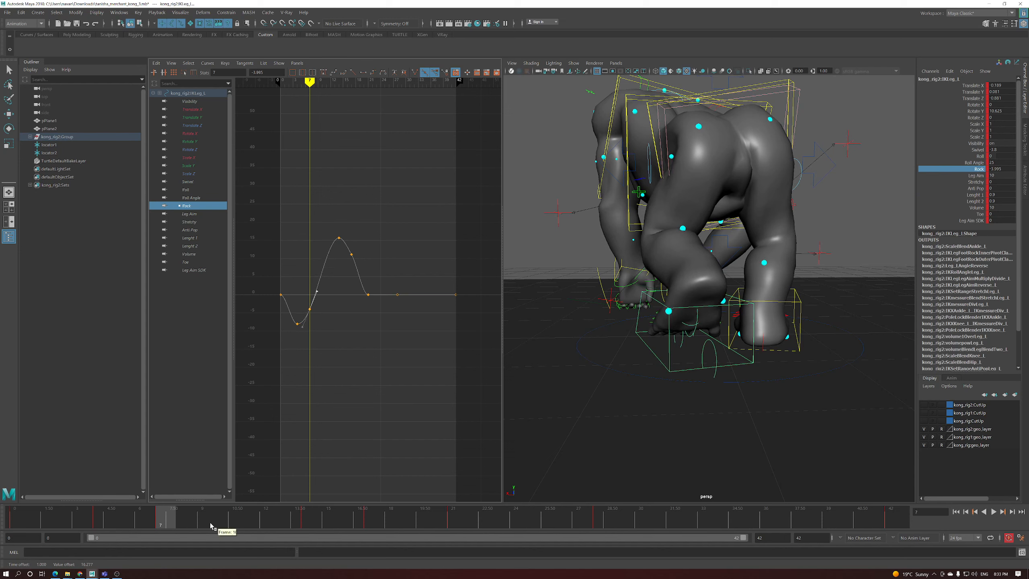
pyautogui.moveTo(189, 519); pyautogui.dragTo(340, 525)
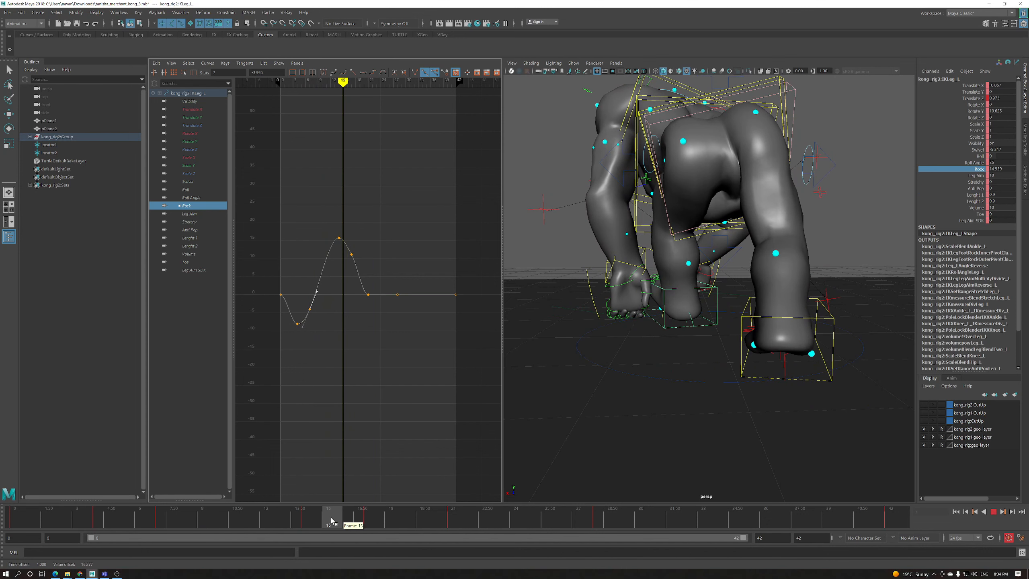
# Try lowering the Rock keys at frames 14 and 17 together and undo the change
pyautogui.moveTo(356, 223); pyautogui.dragTo(336, 262)
pyautogui.moveTo(336, 261); pyautogui.dragTo(344, 368, button='middle')
pyautogui.hotkey('ctrl', 'z')
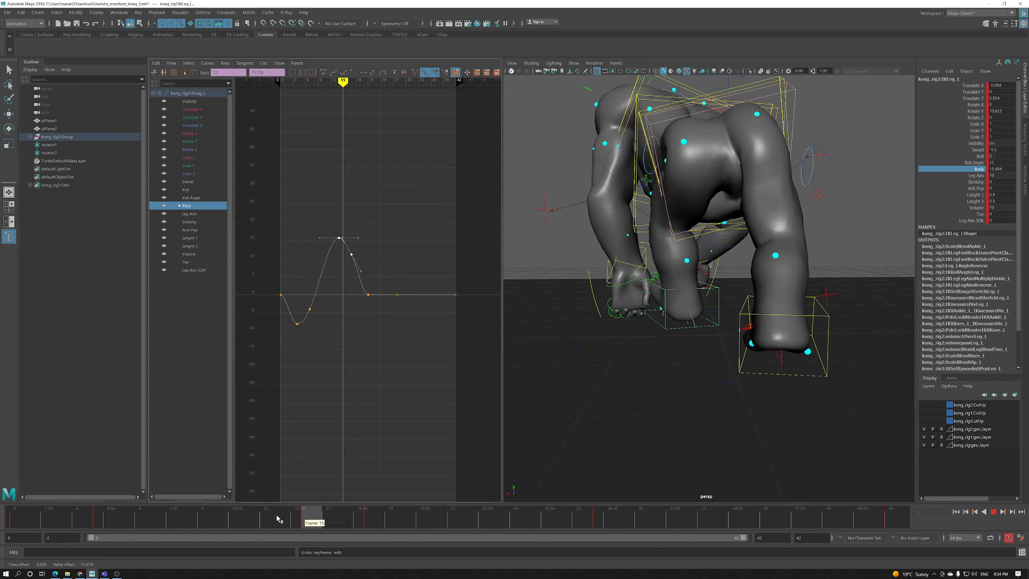
# Play the cycle from behind and scrub the early frames to examine the left foot's rocking motion
pyautogui.moveTo(283, 521); pyautogui.dragTo(15, 522)
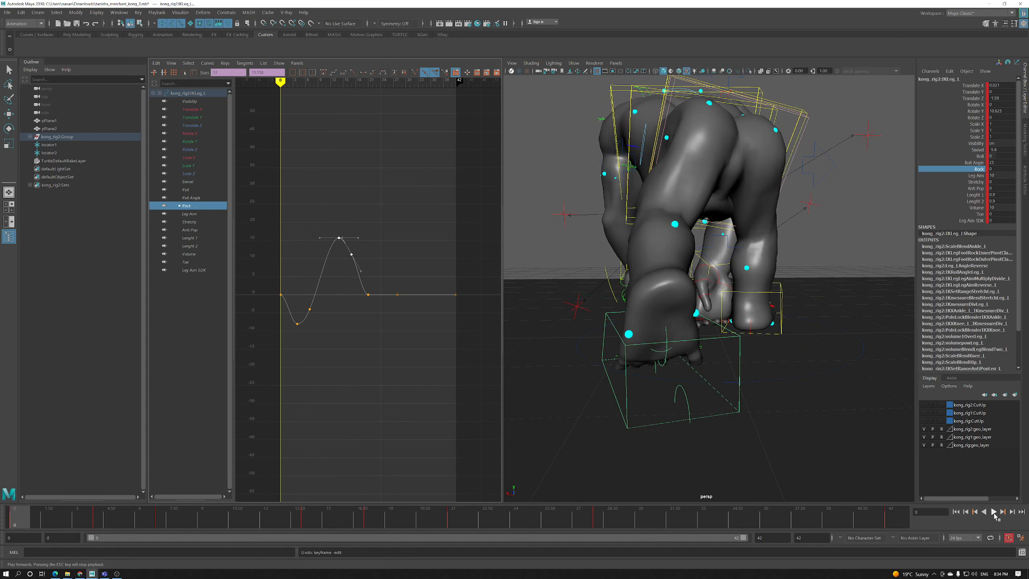
pyautogui.click(994, 512)
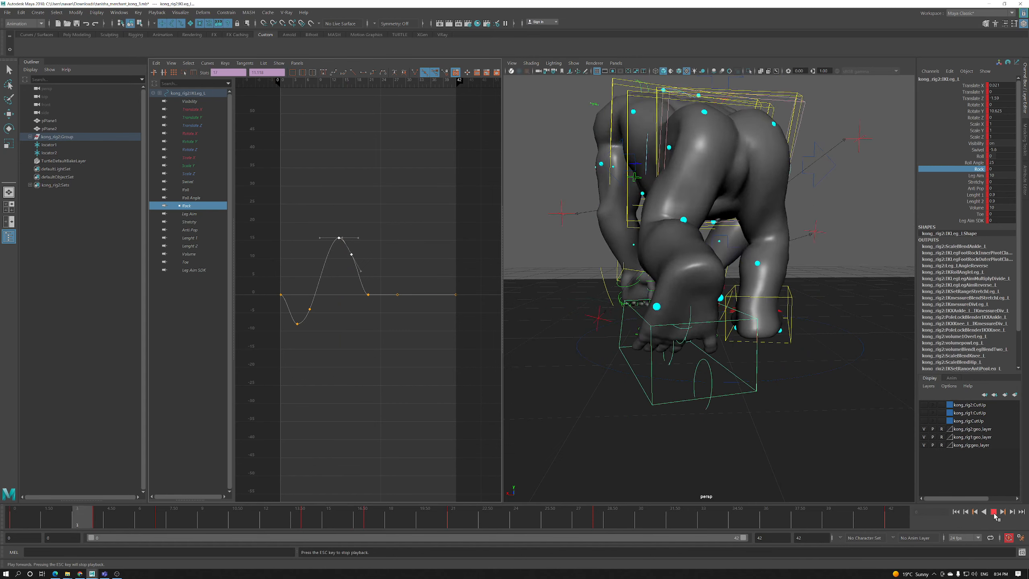
pyautogui.click(994, 513)
pyautogui.moveTo(61, 523); pyautogui.dragTo(184, 519)
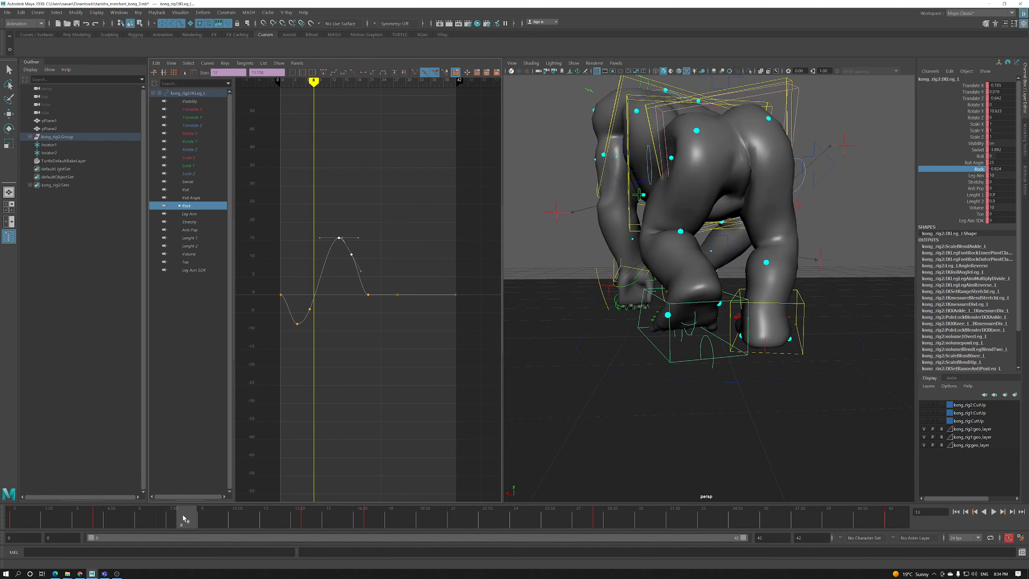
pyautogui.click(406, 220)
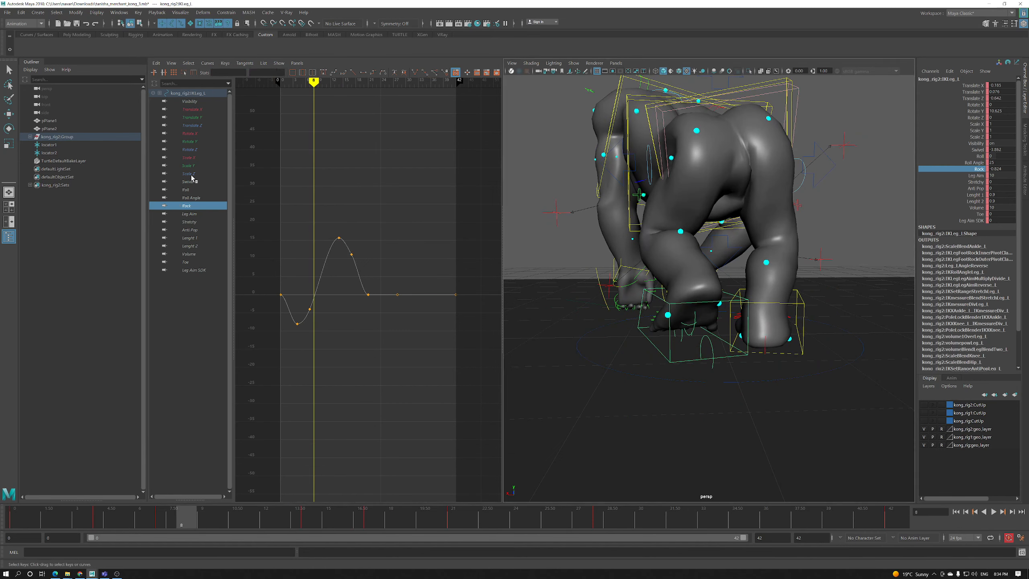
# Show the left foot's Translate X and Z curves and key Translate X at about 0.02 on frame 2
pyautogui.click(193, 109)
pyautogui.press('f')
pyautogui.moveTo(25, 517)
pyautogui.mouseDown()
pyautogui.moveTo(93, 528)
pyautogui.moveTo(15, 527)
pyautogui.mouseUp()
pyautogui.keyDown('ctrl'); pyautogui.click(192, 126); pyautogui.keyUp('ctrl')
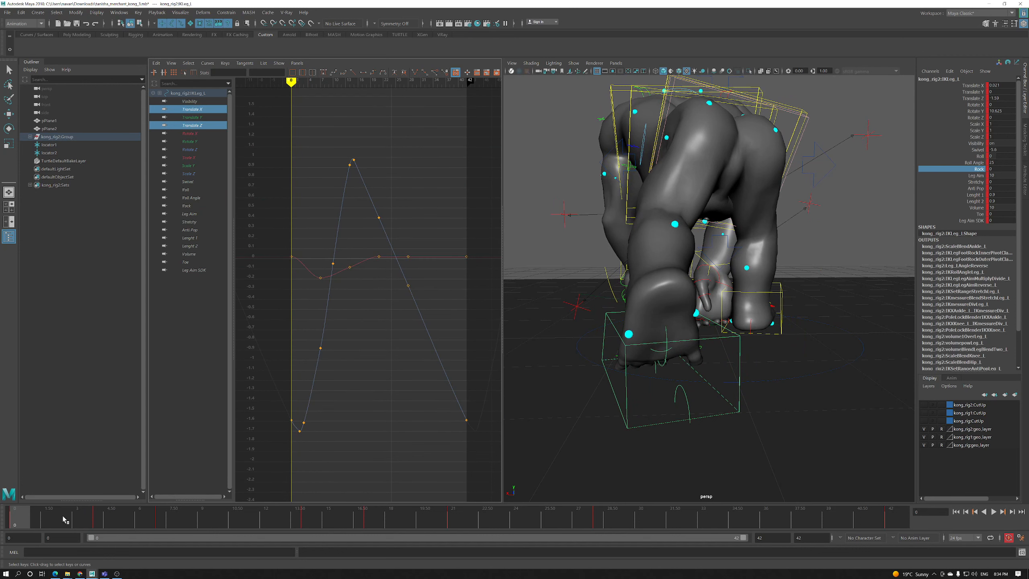
pyautogui.moveTo(42, 520)
pyautogui.mouseDown()
pyautogui.moveTo(99, 521)
pyautogui.moveTo(67, 521)
pyautogui.mouseUp()
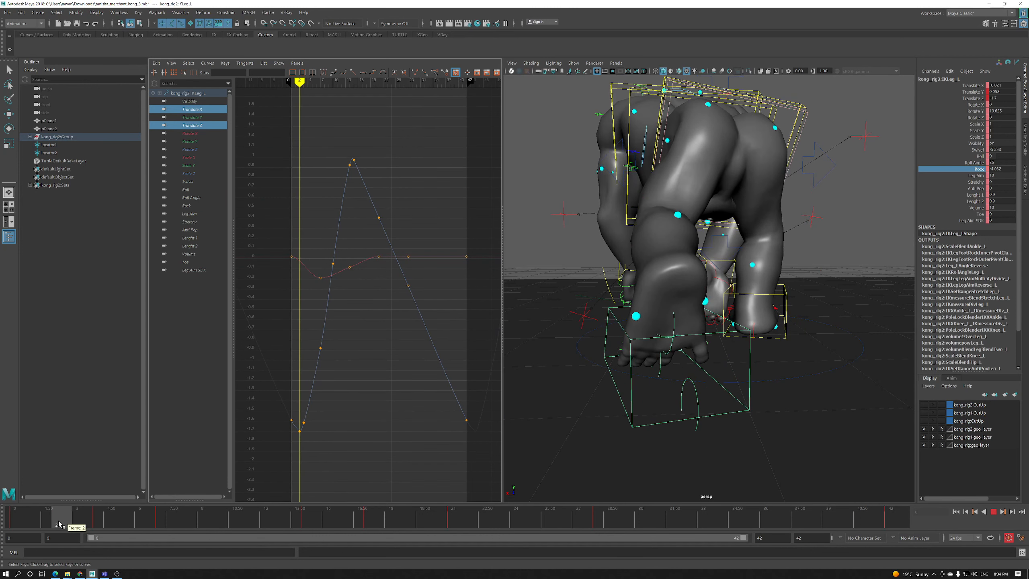
pyautogui.keyDown('alt'); pyautogui.moveTo(339, 366); pyautogui.dragTo(315, 276, button='right'); pyautogui.keyUp('alt')
pyautogui.moveTo(268, 282); pyautogui.dragTo(291, 252)
pyautogui.keyDown('shift'); pyautogui.moveTo(308, 295); pyautogui.dragTo(308, 295, button='middle'); pyautogui.keyUp('shift')
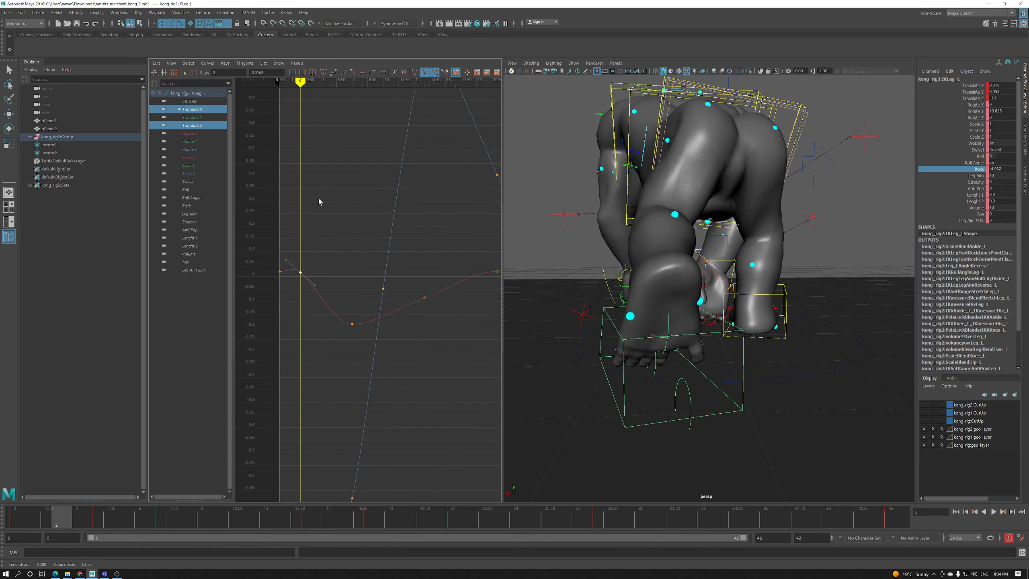
# Adjust the left foot's Translate X keys to about 0.021 with a flat tangent on frame 2 and about -0.157 on frame 7
pyautogui.keyDown('shift'); pyautogui.moveTo(356, 178); pyautogui.dragTo(355, 176, button='middle'); pyautogui.keyUp('shift')
pyautogui.hotkey('alt', 'v')
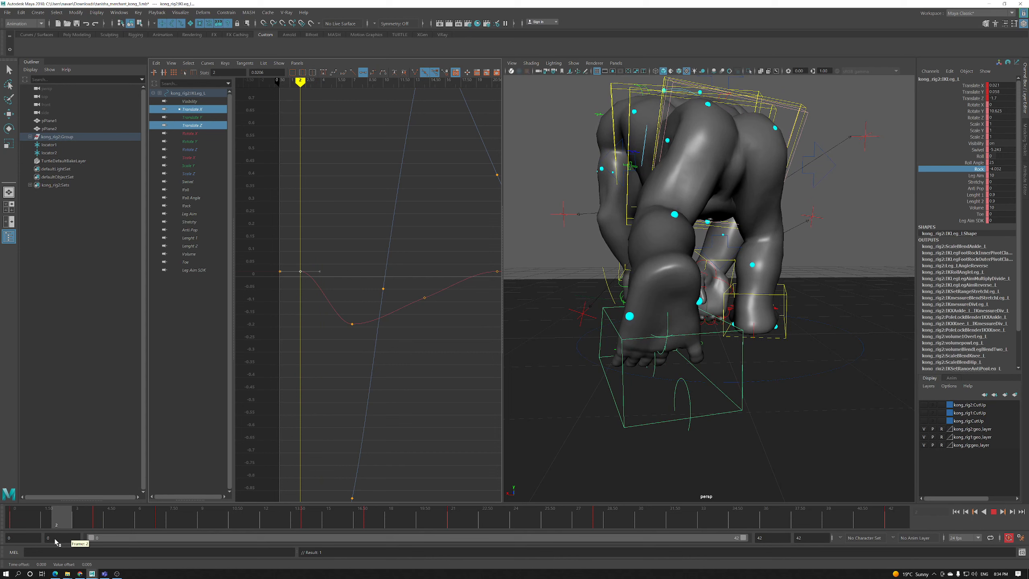
pyautogui.moveTo(70, 543); pyautogui.dragTo(161, 547)
pyautogui.keyDown('alt'); pyautogui.moveTo(533, 448); pyautogui.dragTo(552, 357); pyautogui.keyUp('alt')
pyautogui.click(352, 324)
pyautogui.keyDown('shift'); pyautogui.moveTo(356, 333); pyautogui.dragTo(362, 325, button='middle'); pyautogui.keyUp('shift')
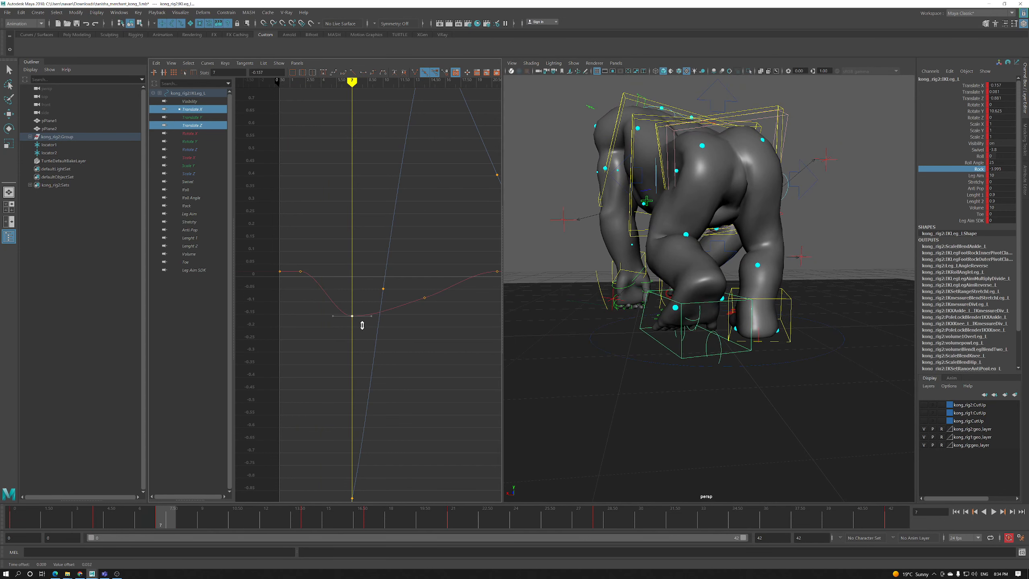
# Key the left foot's Translate X at about -0.098 on frame 11 and raise the key at frame 14
pyautogui.moveTo(181, 524); pyautogui.dragTo(253, 522)
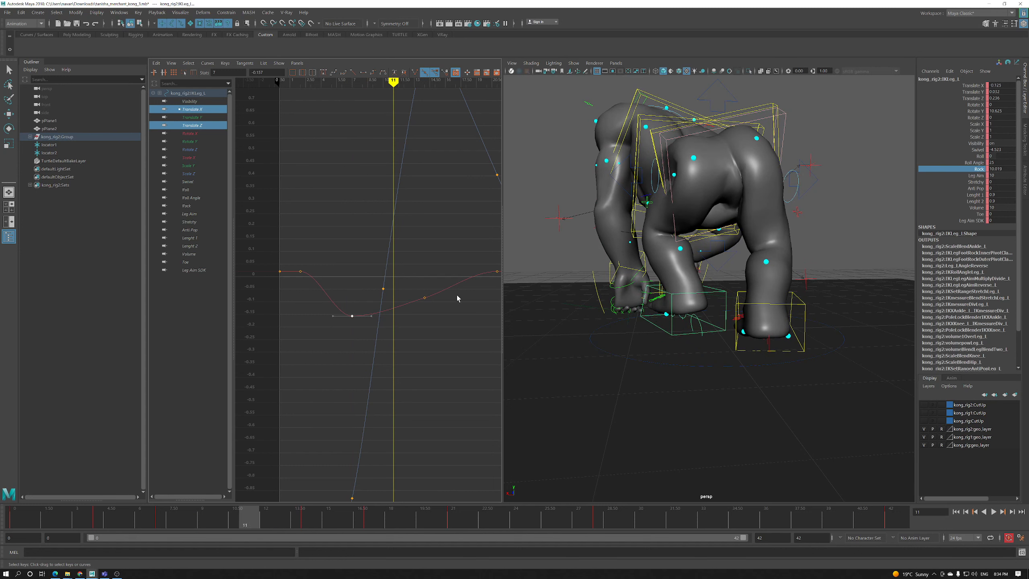
pyautogui.keyDown('shift'); pyautogui.moveTo(388, 324); pyautogui.dragTo(400, 317, button='middle'); pyautogui.keyUp('shift')
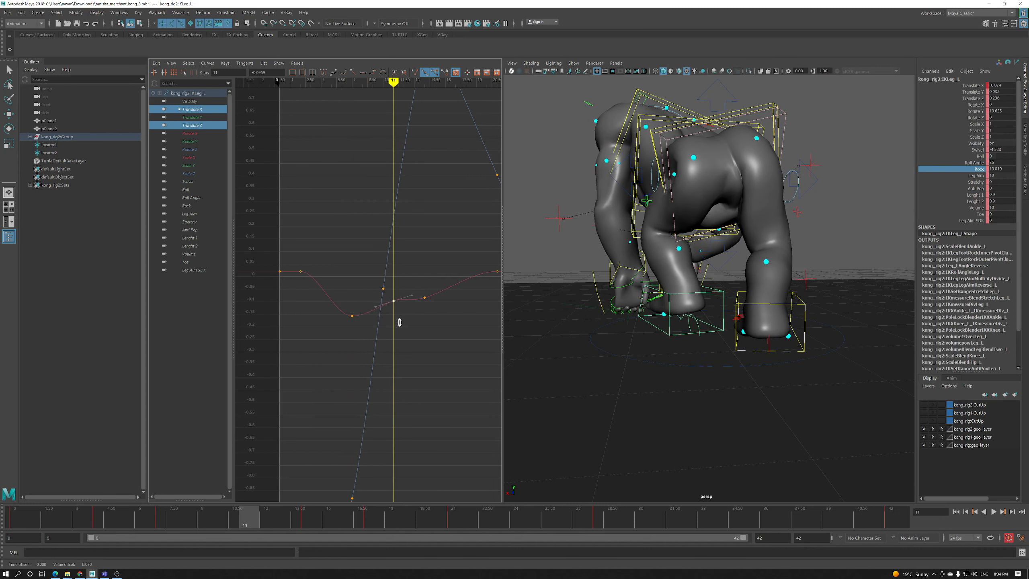
pyautogui.moveTo(681, 324)
pyautogui.keyDown('alt'); pyautogui.mouseDown()
pyautogui.moveTo(707, 330)
pyautogui.moveTo(689, 331)
pyautogui.mouseUp(); pyautogui.keyUp('alt')
pyautogui.click(425, 298)
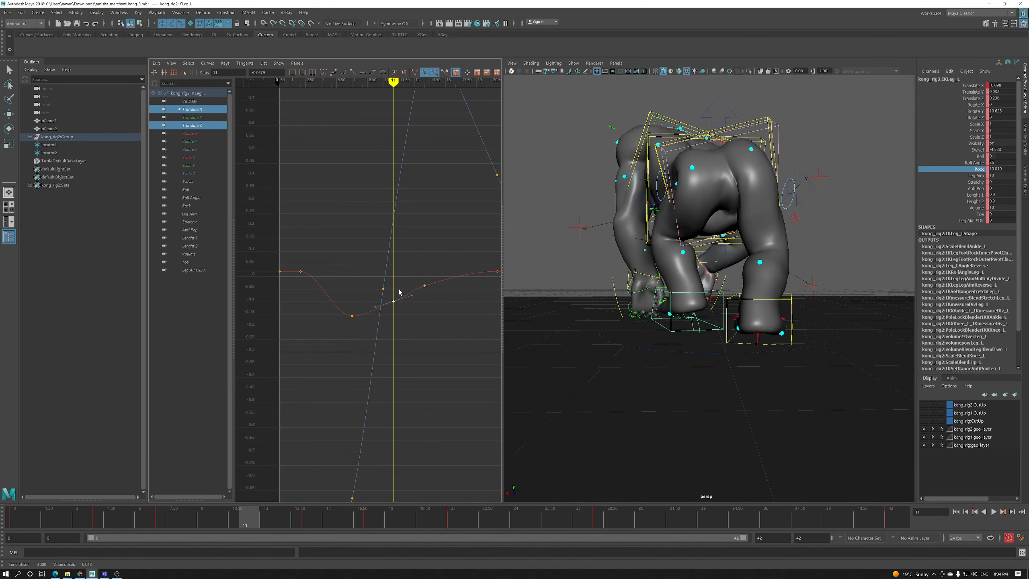
# Key the left toe-tip roll control's Rotate X at about 1.25 on frame 11 and make its tangent shallower
pyautogui.keyDown('alt'); pyautogui.moveTo(708, 330); pyautogui.dragTo(638, 322); pyautogui.keyUp('alt')
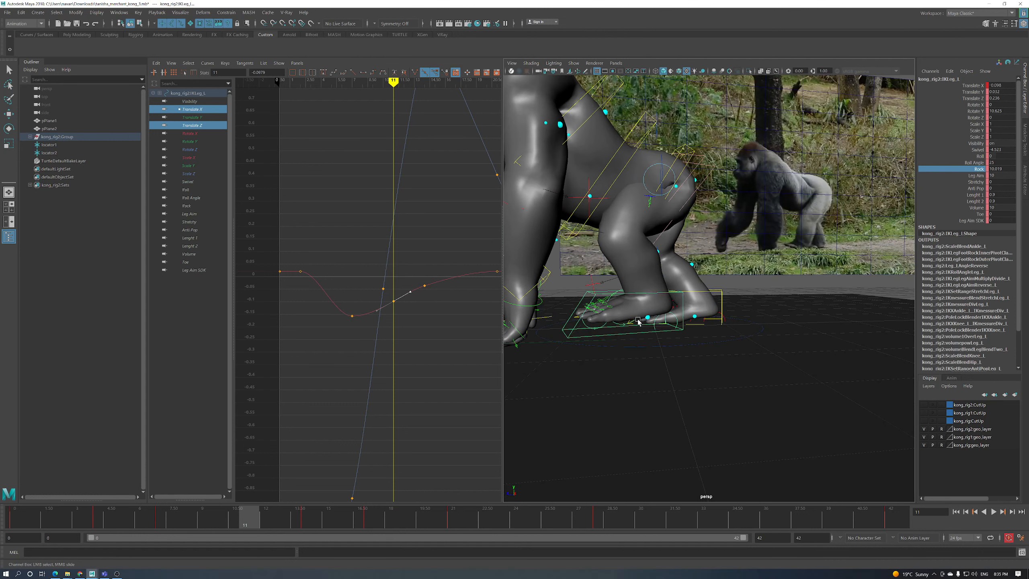
pyautogui.click(604, 327)
pyautogui.press('w')
pyautogui.press('f')
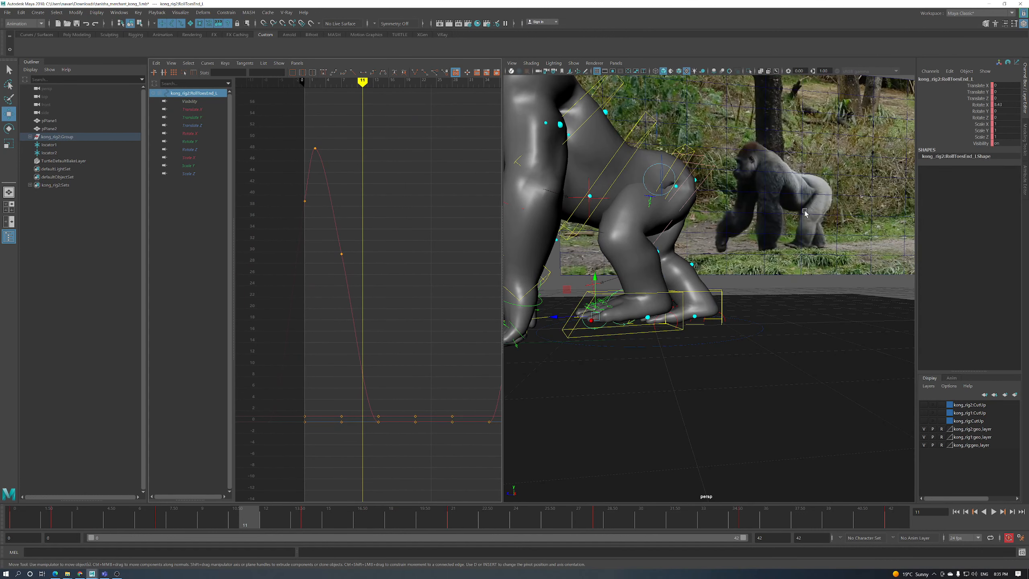
pyautogui.press('e')
pyautogui.press('f')
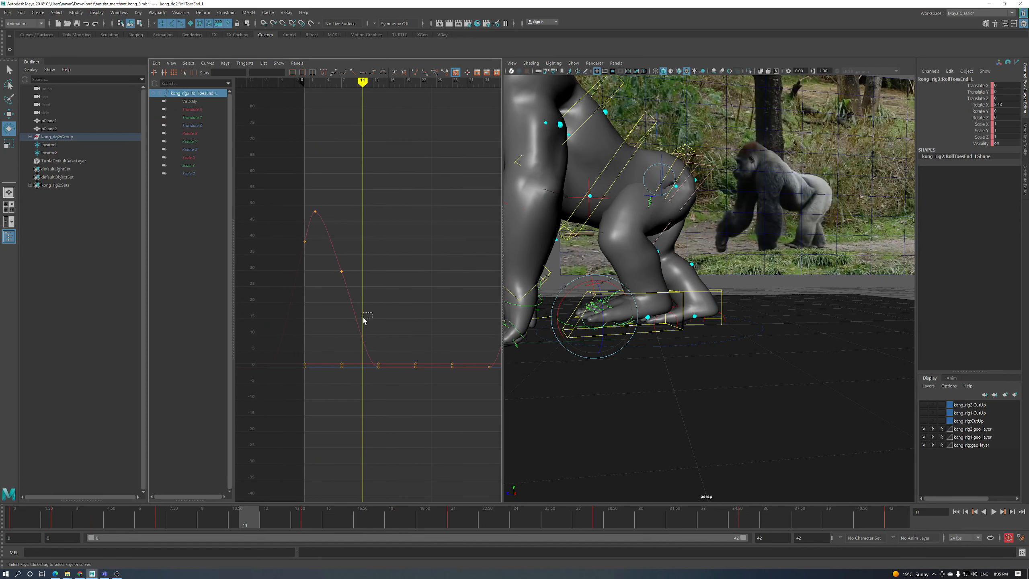
pyautogui.click(355, 319)
pyautogui.moveTo(357, 348); pyautogui.dragTo(357, 348)
pyautogui.moveTo(379, 312)
pyautogui.mouseDown(button='middle')
pyautogui.moveTo(379, 333)
pyautogui.moveTo(386, 328)
pyautogui.mouseUp(button='middle')
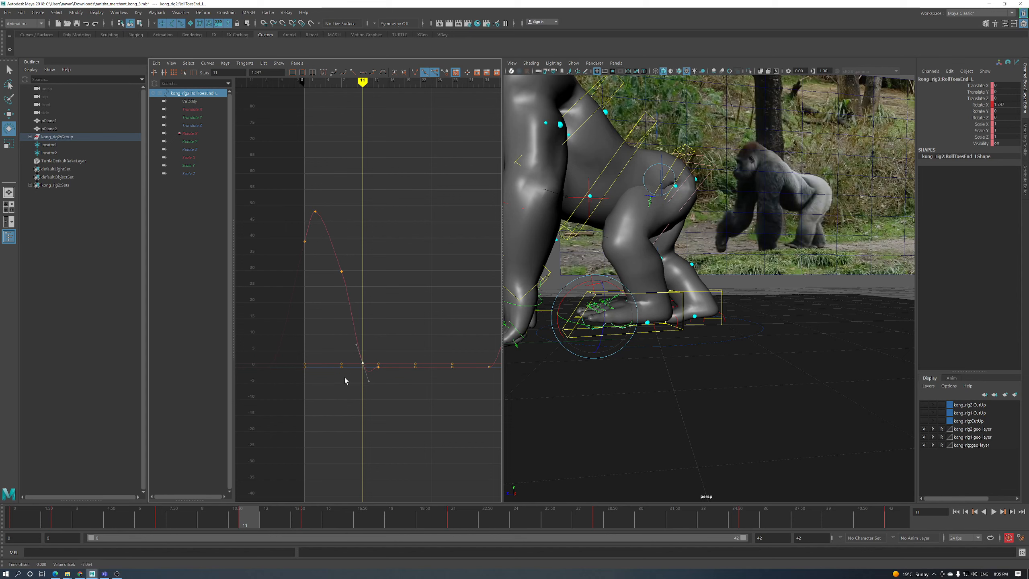
pyautogui.moveTo(367, 379); pyautogui.dragTo(383, 367, button='middle')
# Lower the left toe-tip roll's Rotate X key on frame 7 to about 25.5 and play the cycle to check it
pyautogui.moveTo(258, 516); pyautogui.dragTo(160, 520)
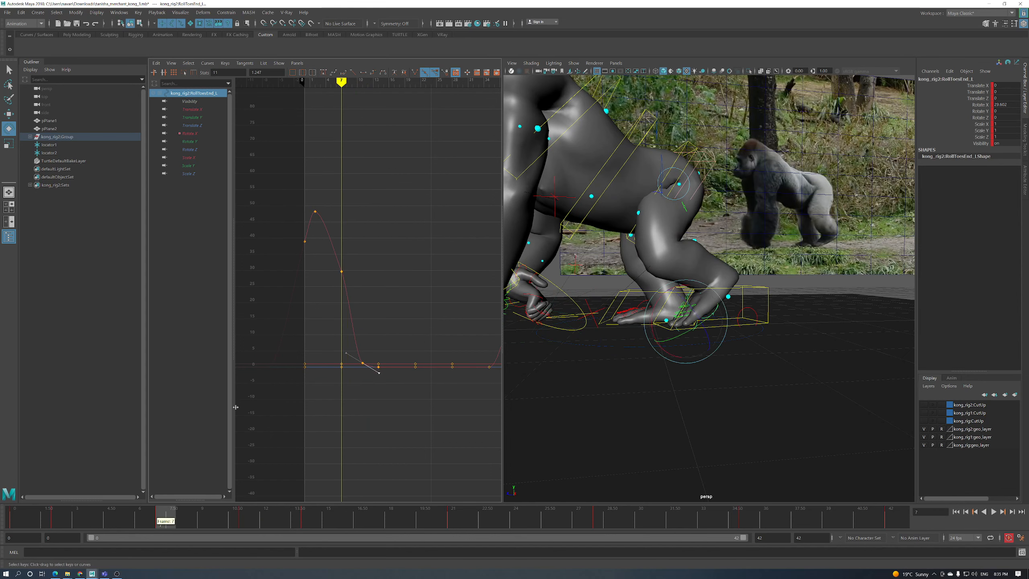
pyautogui.moveTo(336, 288); pyautogui.dragTo(337, 288)
pyautogui.moveTo(337, 288); pyautogui.dragTo(347, 299, button='middle')
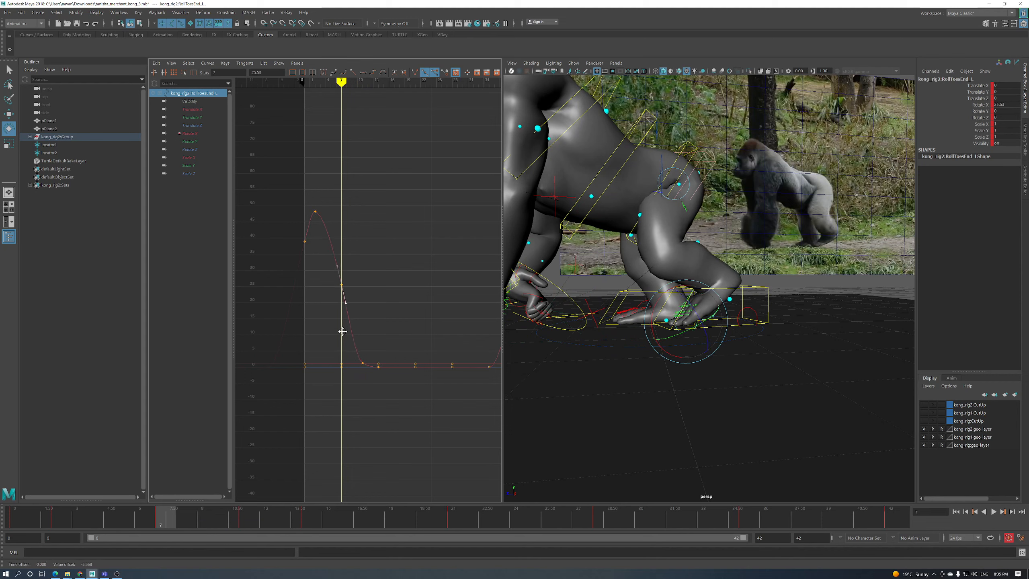
pyautogui.hotkey('alt', 'v')
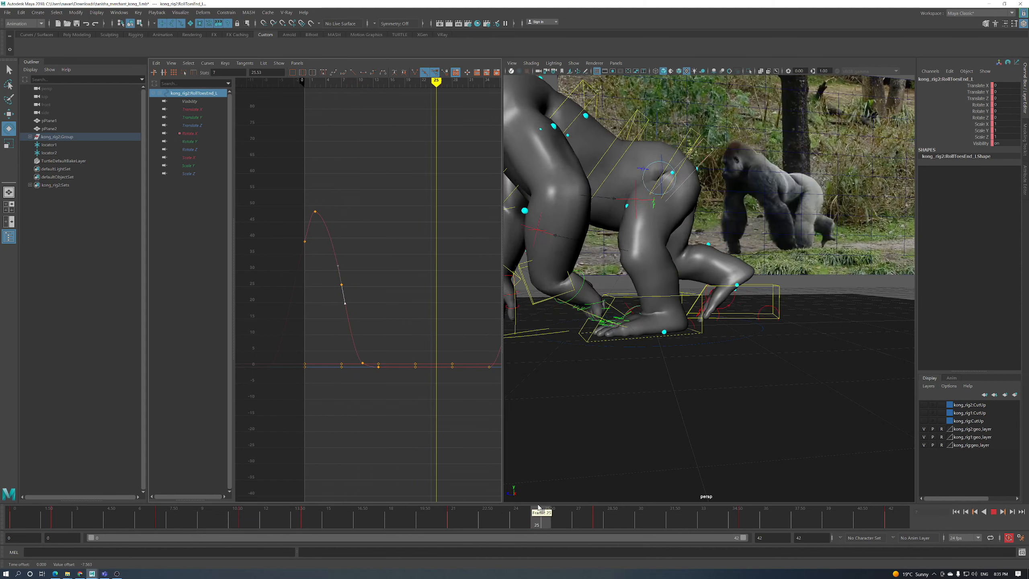
pyautogui.hotkey('alt', 'shift', 'v')
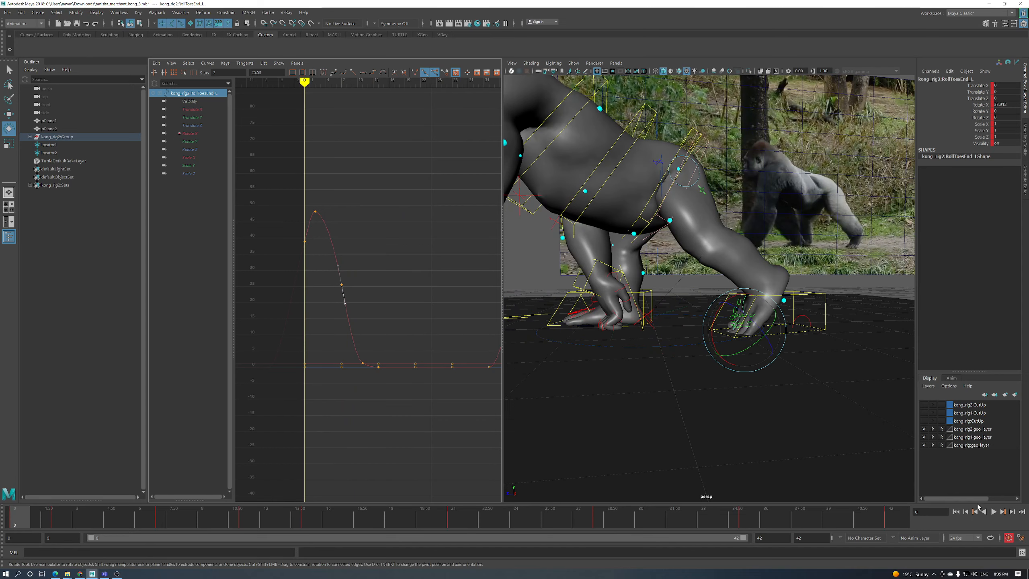
# Play and scrub the cycle from several angles to compare the right foot's push-off with the reference footage
pyautogui.click(994, 512)
pyautogui.keyDown('alt'); pyautogui.moveTo(776, 390); pyautogui.dragTo(908, 417); pyautogui.keyUp('alt')
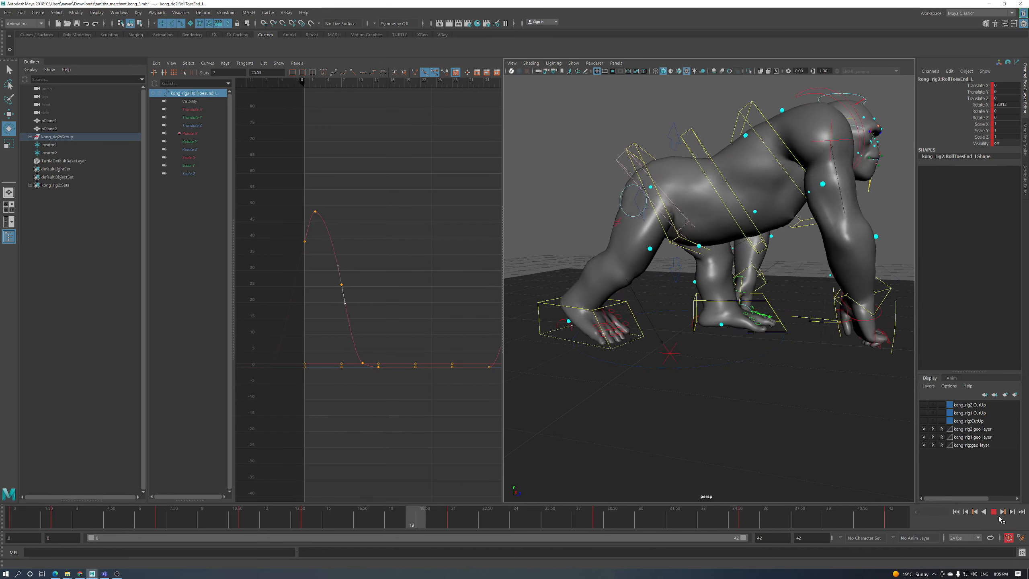
pyautogui.click(994, 512)
pyautogui.click(619, 300)
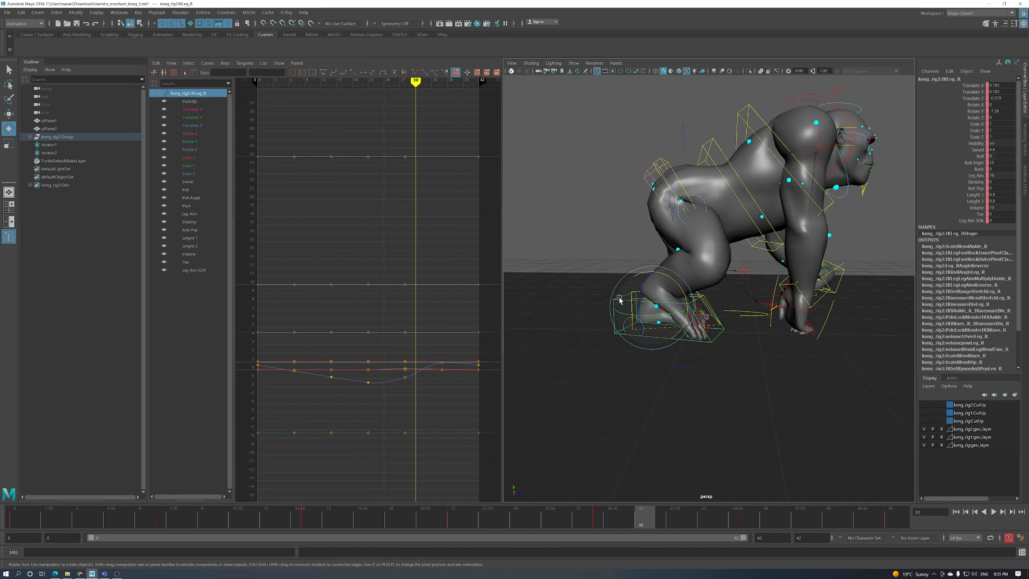
pyautogui.keyDown('alt'); pyautogui.moveTo(619, 300); pyautogui.dragTo(642, 323); pyautogui.keyUp('alt')
pyautogui.moveTo(45, 507); pyautogui.dragTo(454, 513)
pyautogui.keyDown('alt'); pyautogui.moveTo(600, 365); pyautogui.dragTo(696, 349); pyautogui.keyUp('alt')
pyautogui.moveTo(526, 523)
pyautogui.mouseDown()
pyautogui.moveTo(540, 521)
pyautogui.moveTo(506, 522)
pyautogui.moveTo(536, 523)
pyautogui.mouseUp()
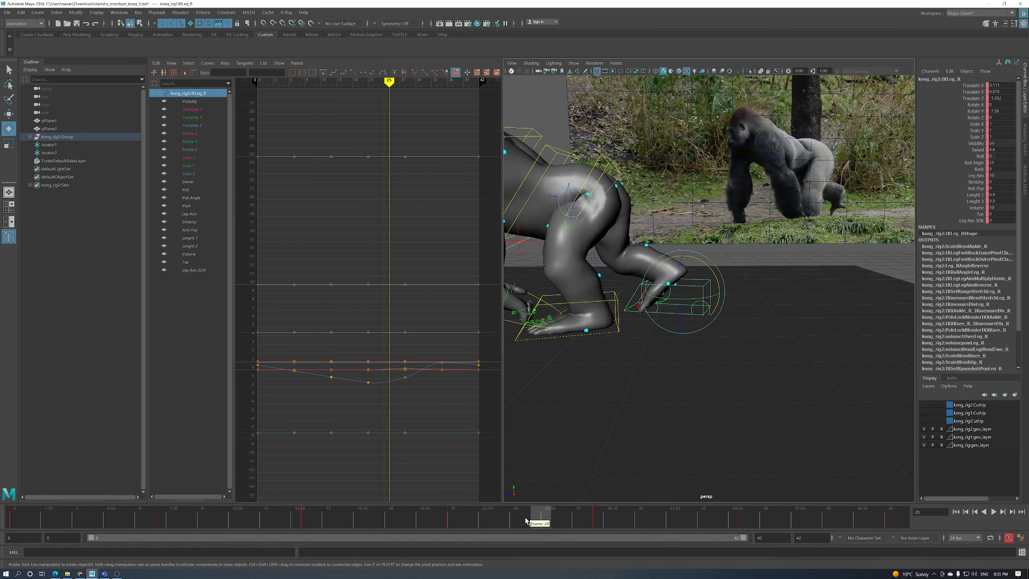
# Key the right foot's Translate Z at about -1.59 on frame 24 and angle its tangent to continue the backward slide
pyautogui.click(525, 521)
pyautogui.press('a')
pyautogui.scroll(5, 375, 391)
pyautogui.keyDown('alt'); pyautogui.moveTo(377, 410); pyautogui.dragTo(373, 227, button='middle'); pyautogui.keyUp('alt')
pyautogui.scroll(5, 369, 280)
pyautogui.keyDown('alt'); pyautogui.moveTo(372, 338); pyautogui.dragTo(370, 310, button='middle'); pyautogui.keyUp('alt')
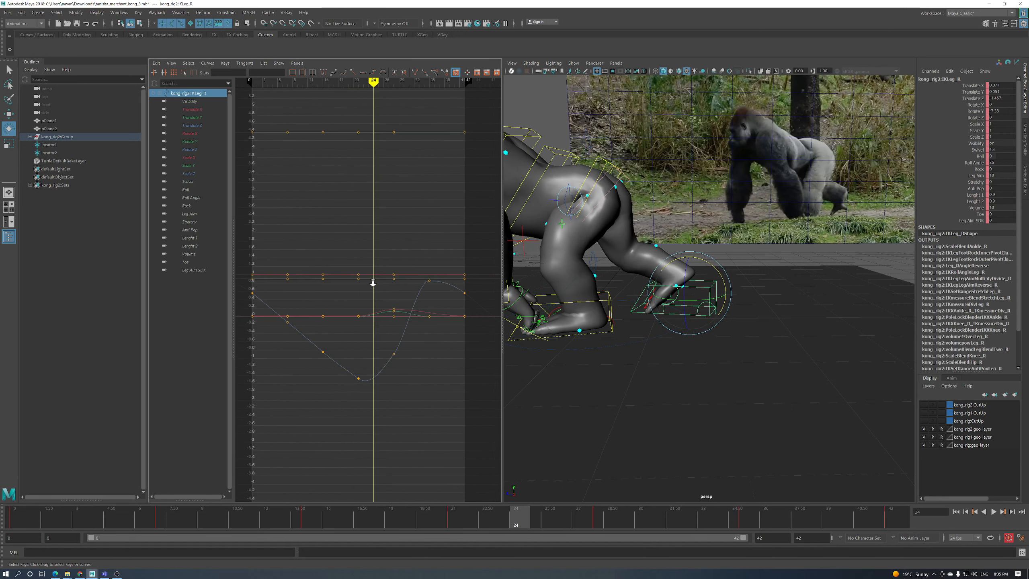
pyautogui.scroll(4, 370, 311)
pyautogui.moveTo(345, 363); pyautogui.dragTo(362, 399)
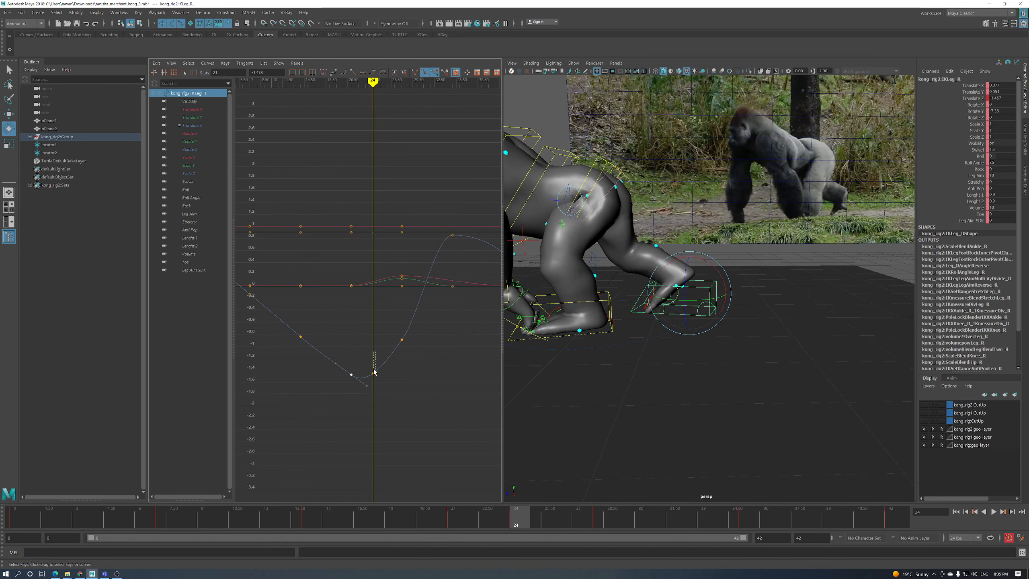
pyautogui.keyDown('shift'); pyautogui.moveTo(375, 337); pyautogui.dragTo(379, 341, button='middle'); pyautogui.keyUp('shift')
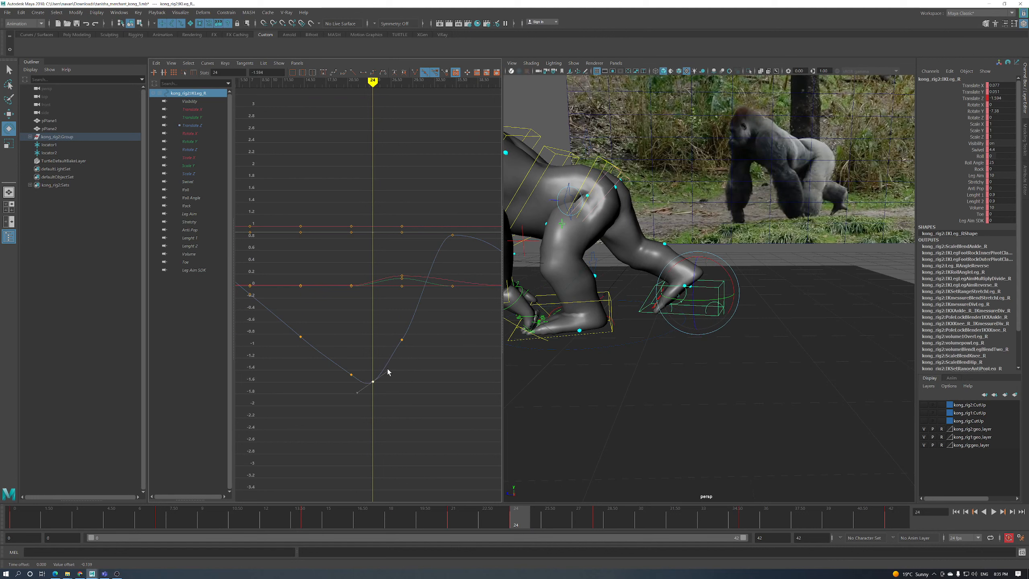
pyautogui.moveTo(388, 388); pyautogui.dragTo(395, 306, button='middle')
# Lower the right foot's frame 24 Translate Z key to about -1.66 and check the motion around it
pyautogui.scroll(4, 396, 305)
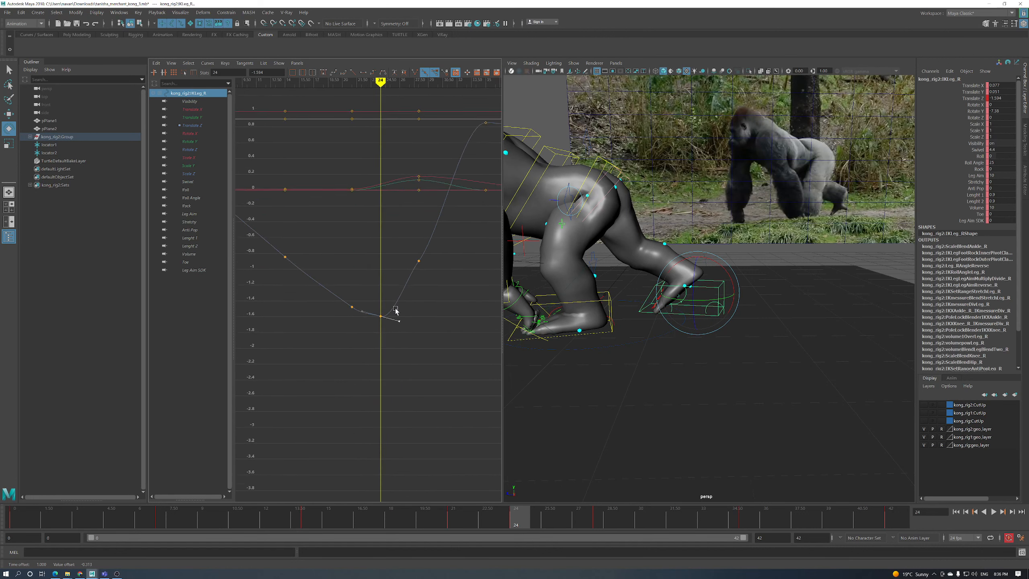
pyautogui.keyDown('shift'); pyautogui.moveTo(391, 344); pyautogui.dragTo(394, 358, button='middle'); pyautogui.keyUp('shift')
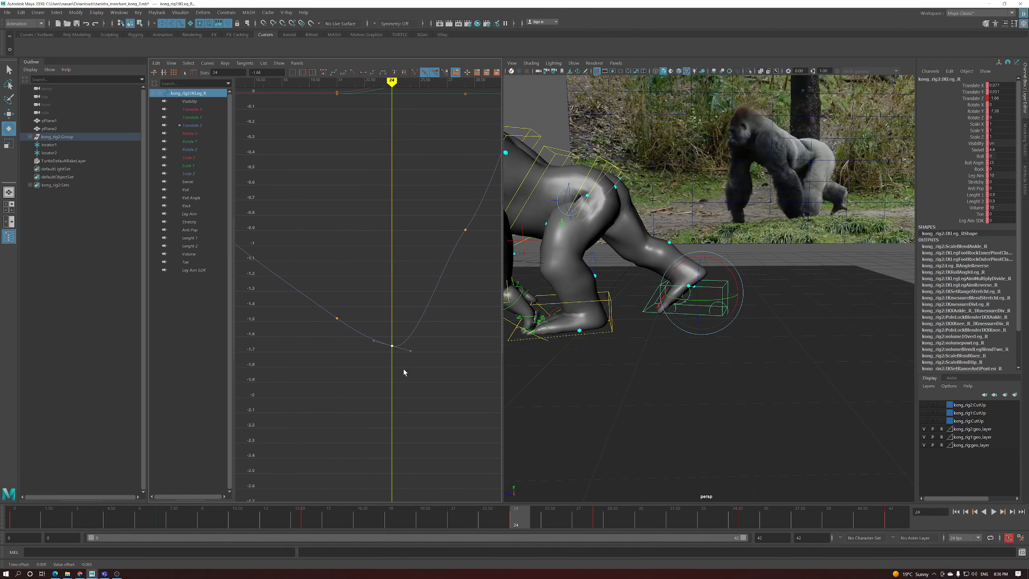
pyautogui.hotkey('alt', 'v')
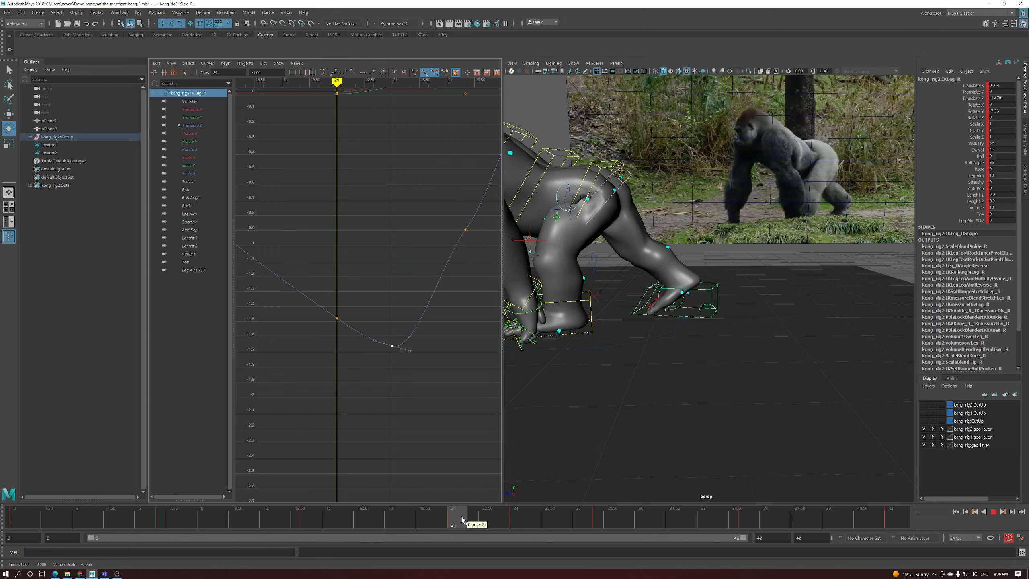
pyautogui.press('e')
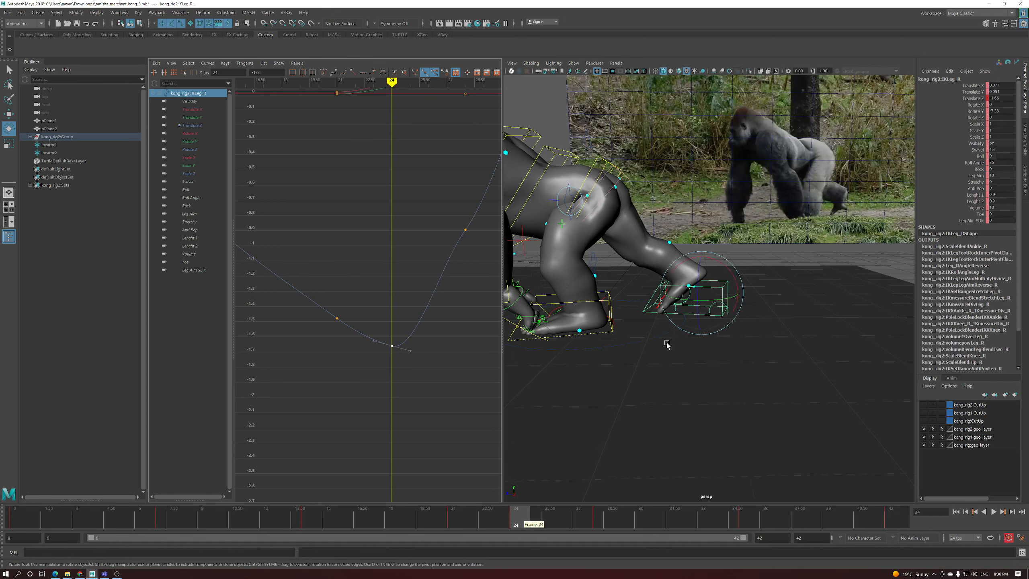
pyautogui.moveTo(534, 506); pyautogui.dragTo(518, 522)
# Move the right foot's Translate X key from frame 21 to frame 24, keeping it at about 0.014
pyautogui.press('w')
pyautogui.press('a')
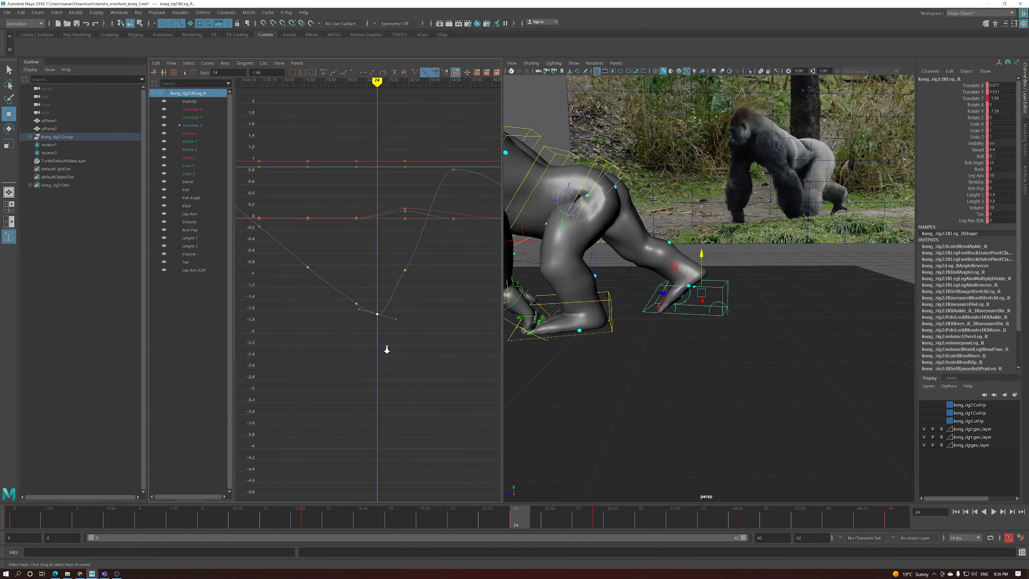
pyautogui.click(197, 110)
pyautogui.keyDown('alt'); pyautogui.moveTo(409, 286); pyautogui.dragTo(413, 216, button='right'); pyautogui.keyUp('alt')
pyautogui.moveTo(379, 223); pyautogui.dragTo(364, 248)
pyautogui.keyDown('shift'); pyautogui.moveTo(382, 250); pyautogui.dragTo(405, 251, button='middle'); pyautogui.keyUp('shift')
# Move the right foot's Translate Z key from frame 24 to frame 25 and lower it to about -1.71
pyautogui.moveTo(522, 529)
pyautogui.mouseDown()
pyautogui.moveTo(432, 535)
pyautogui.moveTo(558, 535)
pyautogui.moveTo(516, 535)
pyautogui.moveTo(552, 531)
pyautogui.moveTo(533, 532)
pyautogui.mouseUp()
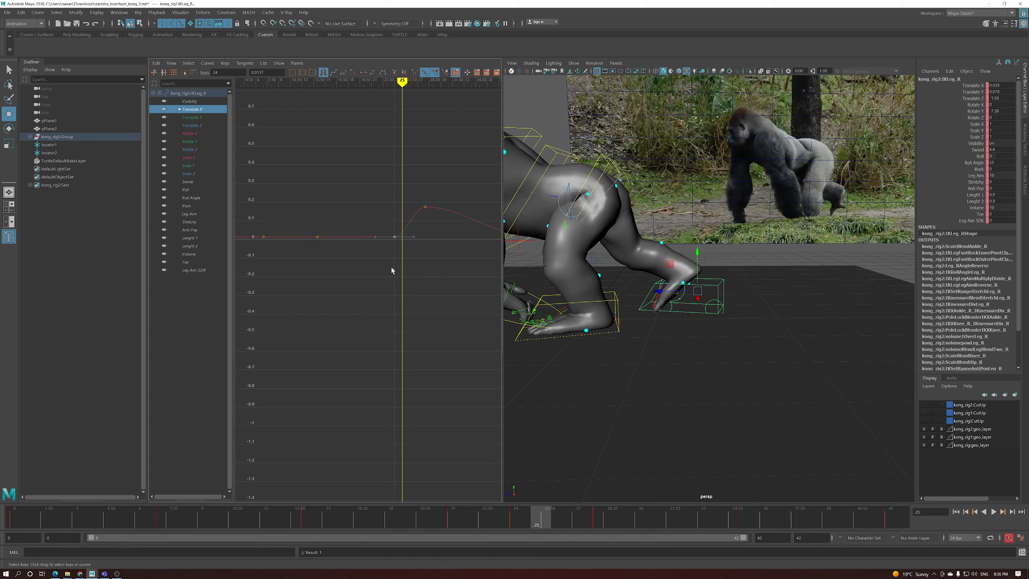
pyautogui.click(205, 126)
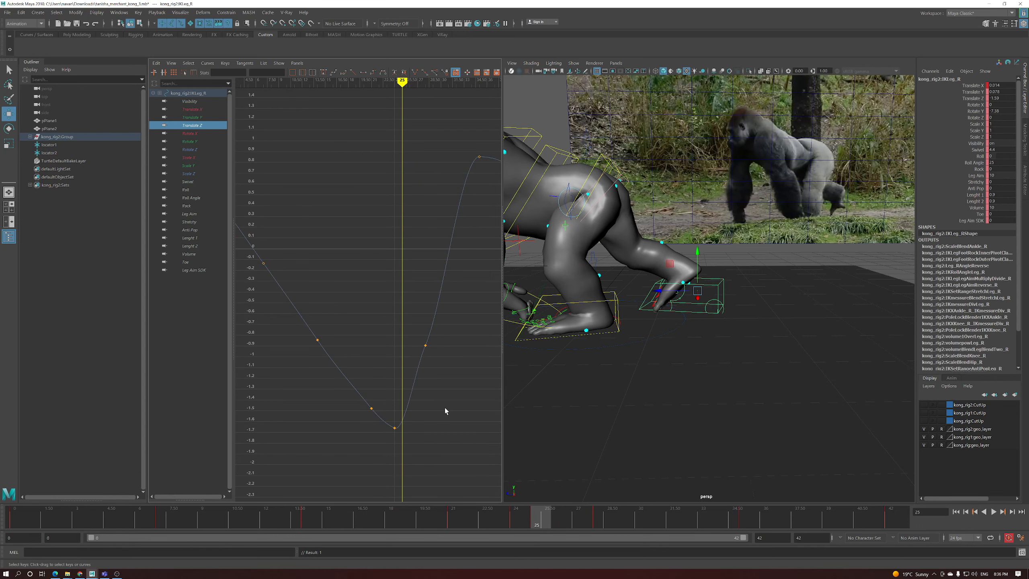
pyautogui.moveTo(394, 446); pyautogui.dragTo(393, 417)
pyautogui.keyDown('shift'); pyautogui.moveTo(400, 411); pyautogui.dragTo(418, 416, button='middle'); pyautogui.keyUp('shift')
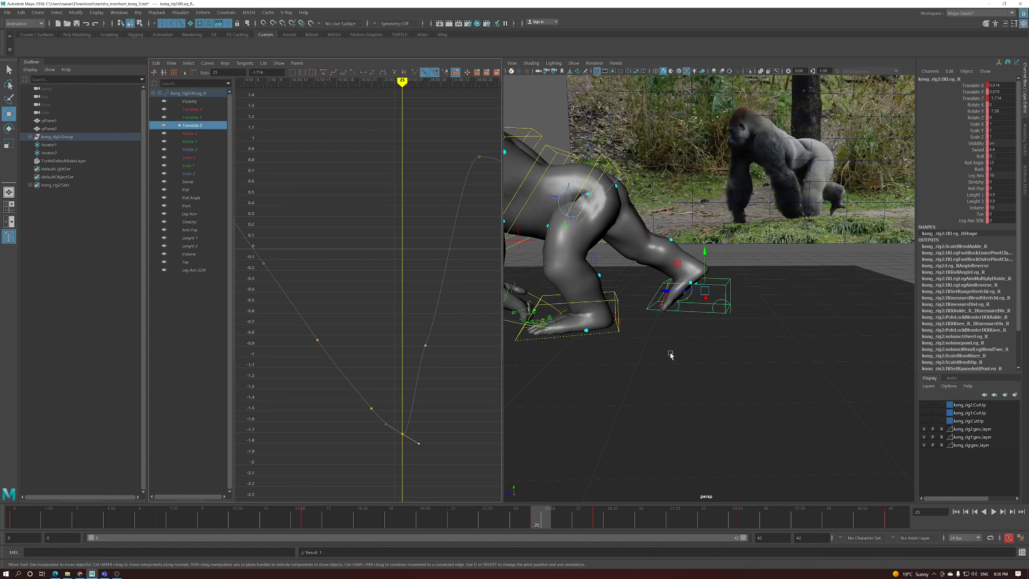
# Key the right toe-tip roll control's Rotate X at about 66 on frame 25
pyautogui.click(680, 309)
pyautogui.press('f')
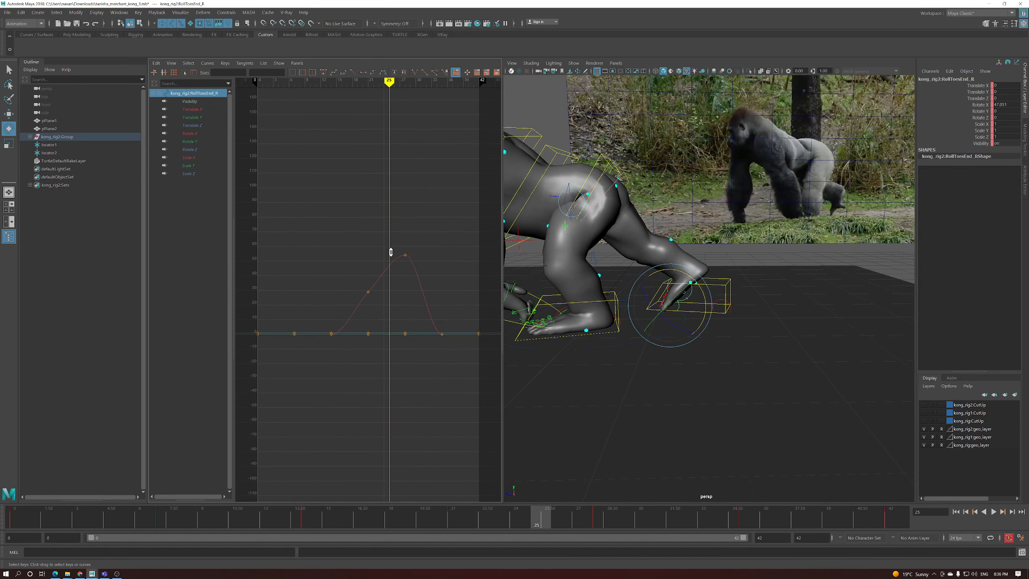
pyautogui.click(405, 255)
pyautogui.keyDown('shift'); pyautogui.moveTo(397, 292); pyautogui.dragTo(395, 268, button='middle'); pyautogui.keyUp('shift')
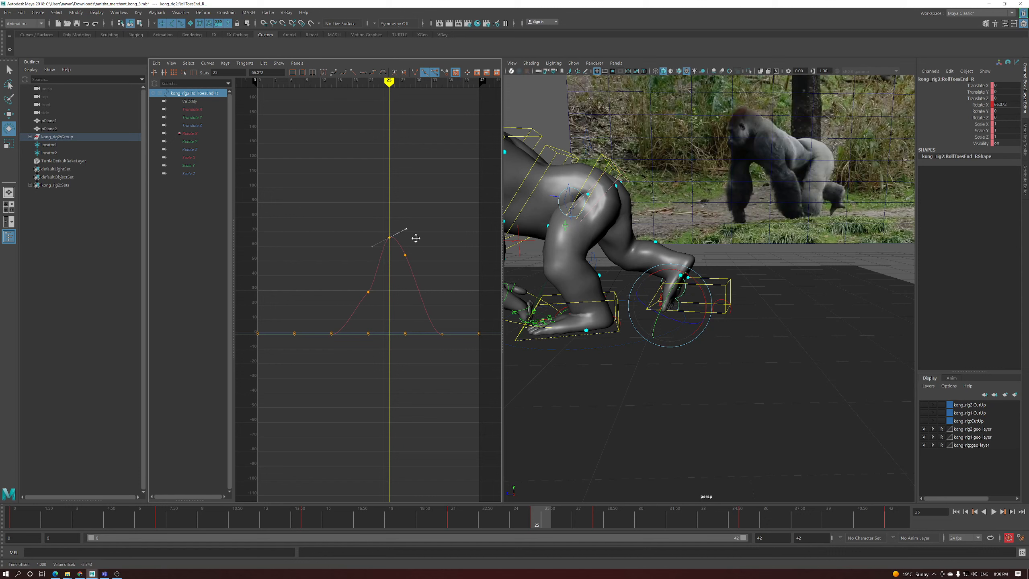
# Steepen the right toe-tip roll's Rotate X tangent on frame 21 and lower that key to about 23
pyautogui.click(369, 292)
pyautogui.moveTo(556, 512)
pyautogui.mouseDown()
pyautogui.moveTo(596, 518)
pyautogui.moveTo(336, 512)
pyautogui.moveTo(712, 505)
pyautogui.moveTo(489, 507)
pyautogui.moveTo(538, 503)
pyautogui.mouseUp()
pyautogui.scroll(5, 718, 341)
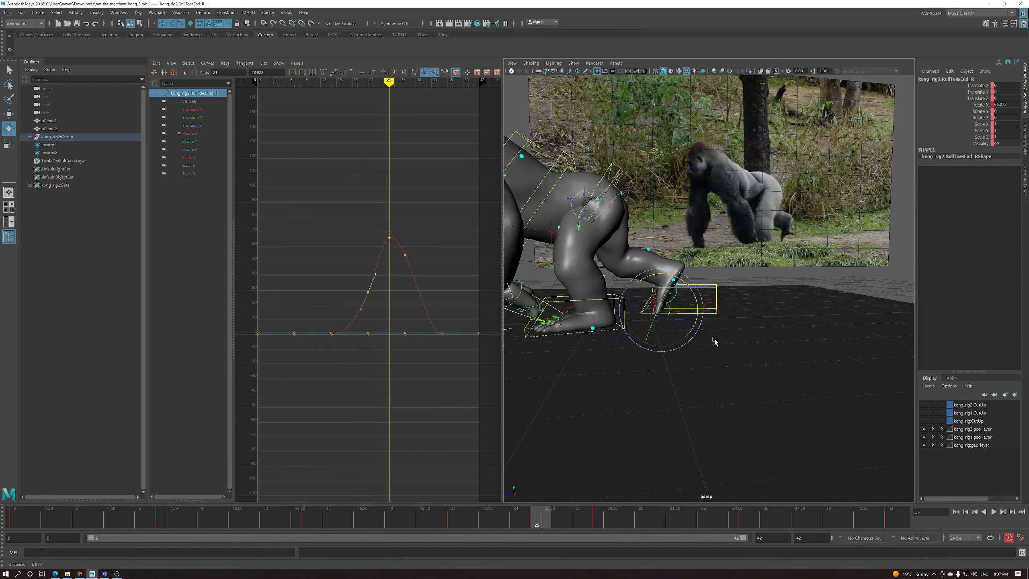
pyautogui.moveTo(538, 511); pyautogui.dragTo(451, 521)
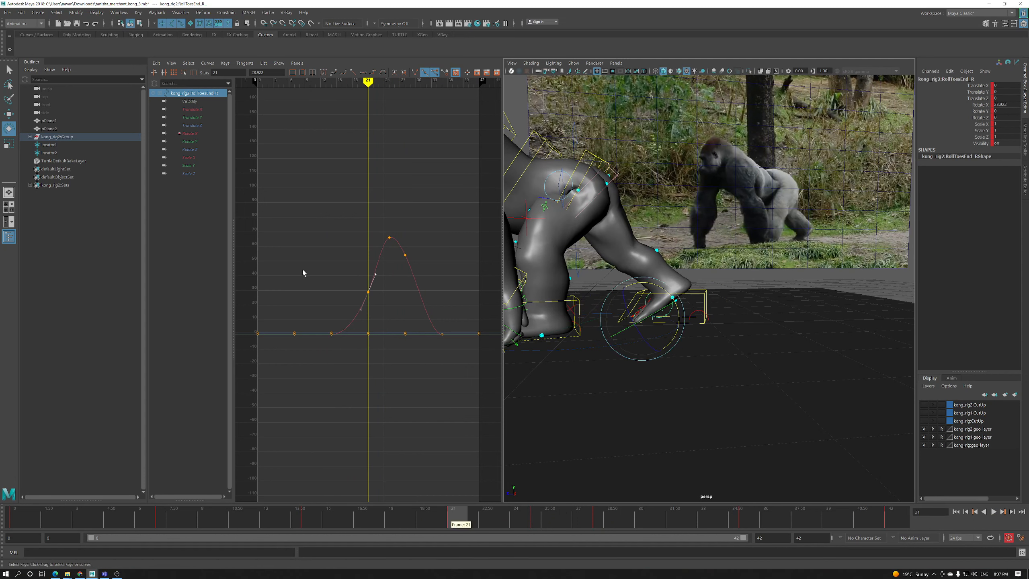
pyautogui.moveTo(388, 282); pyautogui.dragTo(385, 292, button='middle')
pyautogui.hotkey('ctrl', 'z')
pyautogui.press('w')
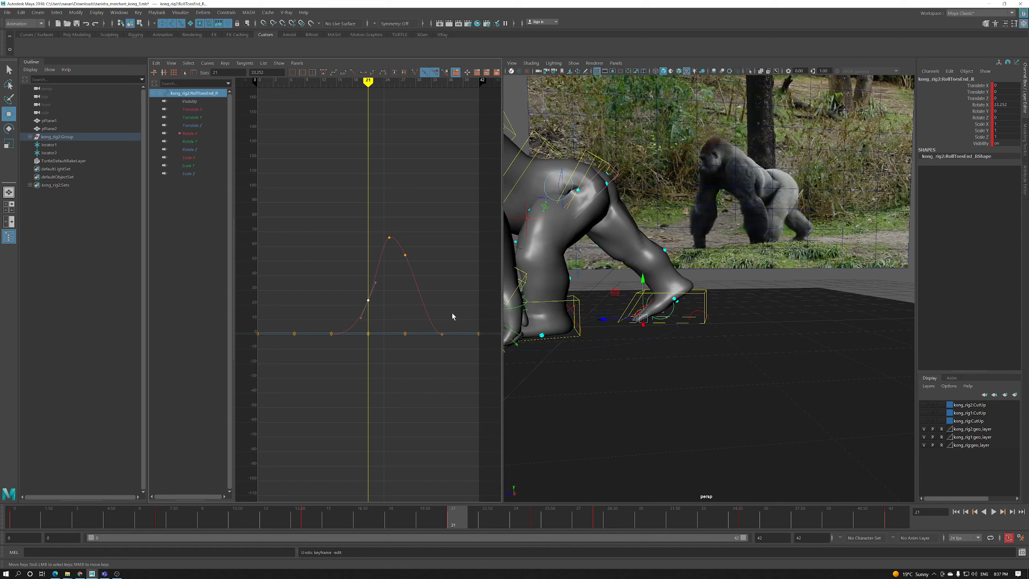
# Raise the right toe roll control's Rotate X key on frame 21 to about 21 and check the pose through frame 25
pyautogui.click(674, 314)
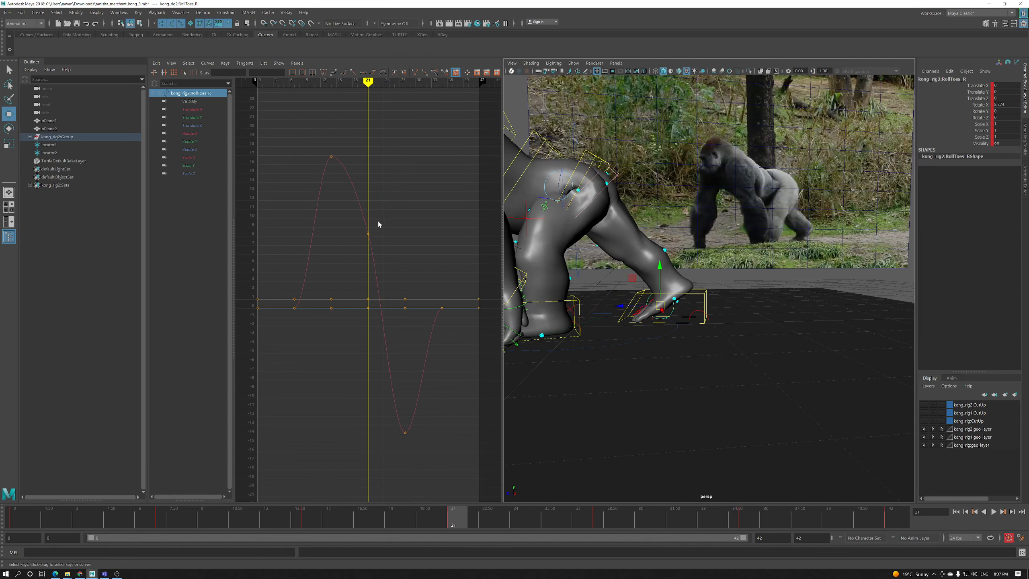
pyautogui.moveTo(379, 297); pyautogui.dragTo(382, 151, button='middle')
pyautogui.keyDown('alt'); pyautogui.keyDown('shift'); pyautogui.moveTo(383, 153); pyautogui.dragTo(430, 260, button='right'); pyautogui.keyUp('shift'); pyautogui.keyUp('alt')
pyautogui.moveTo(465, 513); pyautogui.dragTo(540, 512)
pyautogui.press('w')
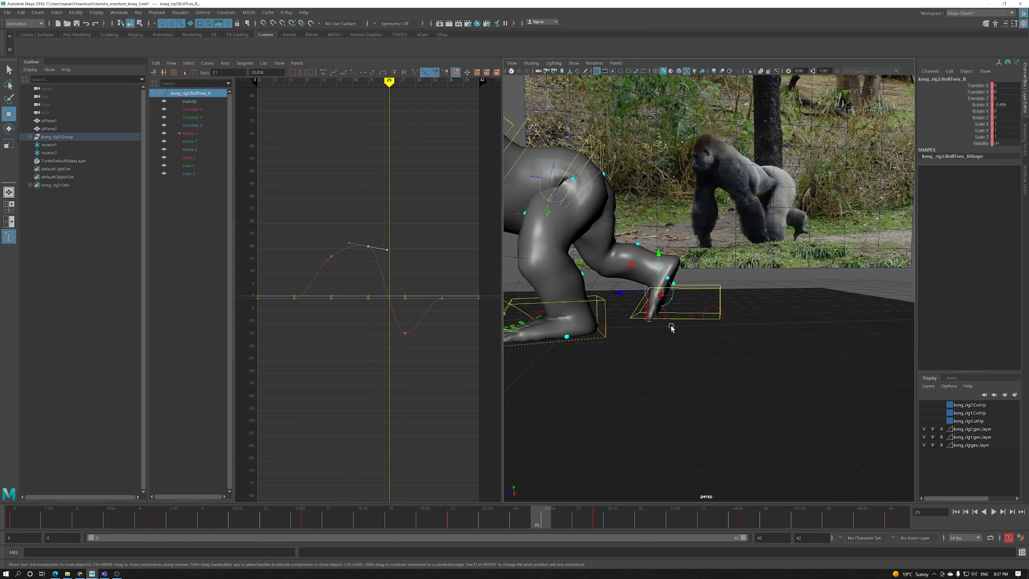
# Add a Rotate X key at about 55.3 on frame 24 of the right toe-tip roll control
pyautogui.click(667, 316)
pyautogui.press('f')
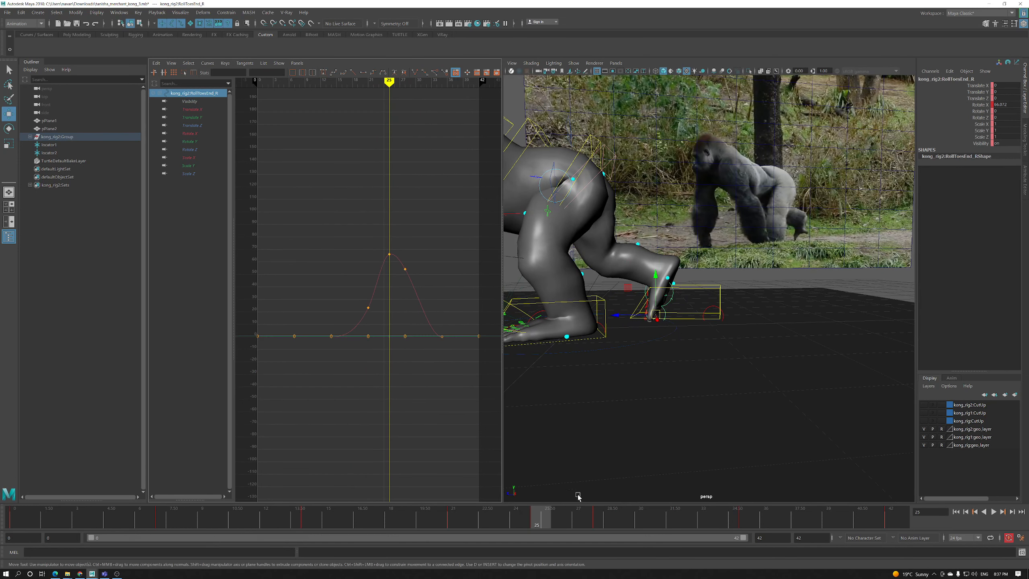
pyautogui.moveTo(542, 520); pyautogui.dragTo(518, 529)
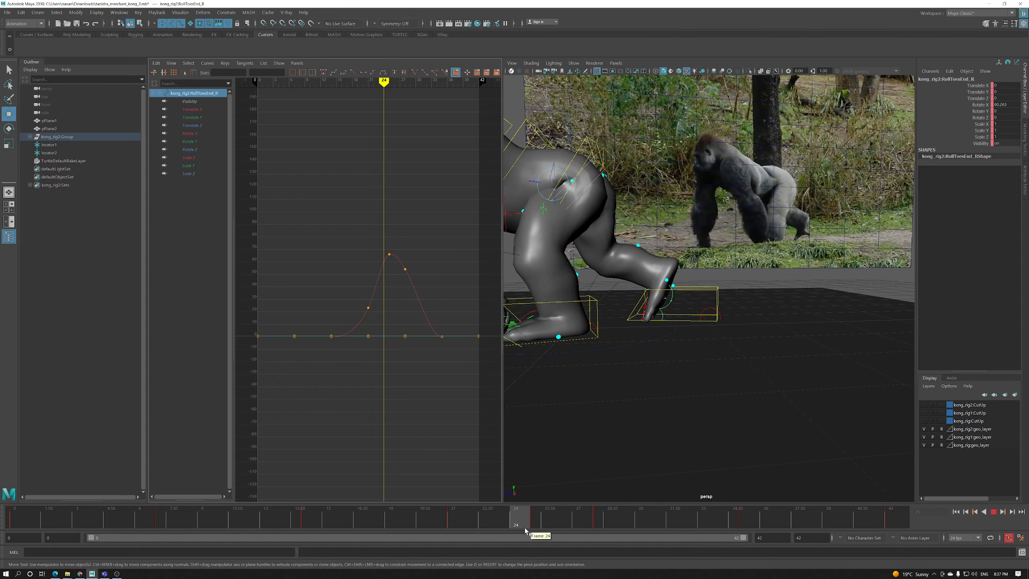
pyautogui.click(387, 255)
pyautogui.moveTo(384, 258); pyautogui.dragTo(385, 268)
pyautogui.scroll(2, 385, 268)
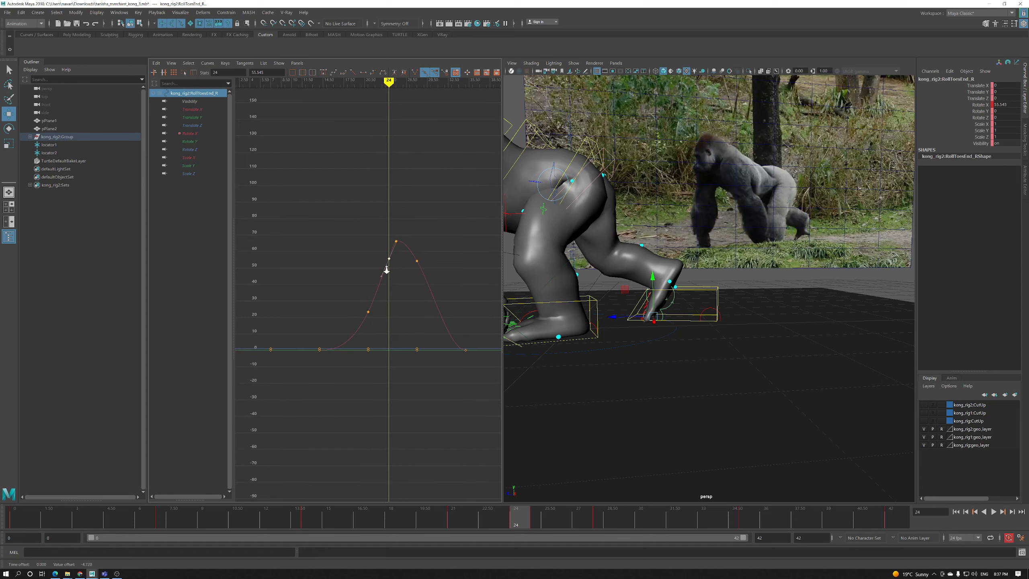
# Insert a Rotate X key on frame 26 of the right toe-tip roll curve and raise it to about 69.7
pyautogui.press('.')
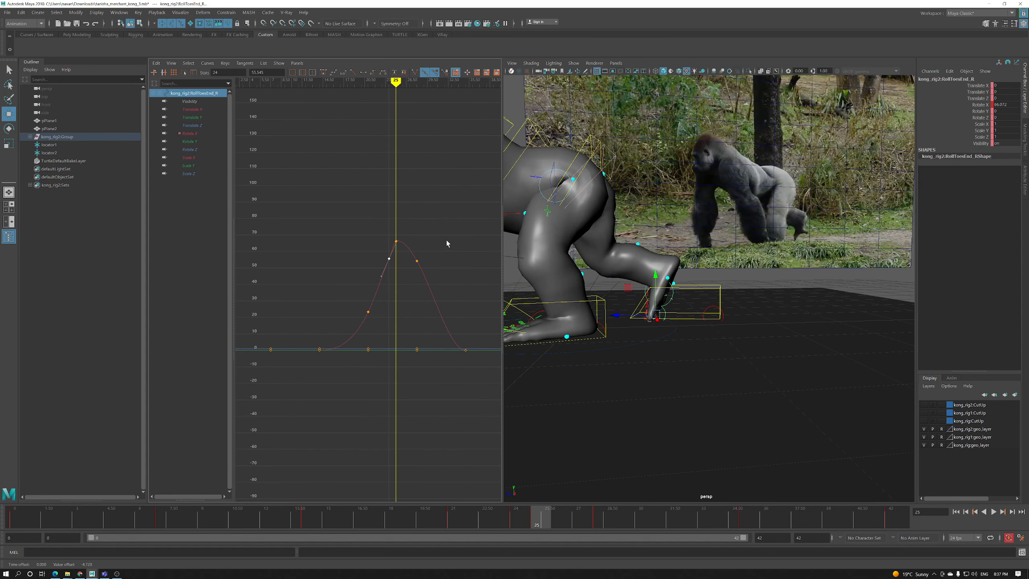
pyautogui.press('.')
pyautogui.press('.')
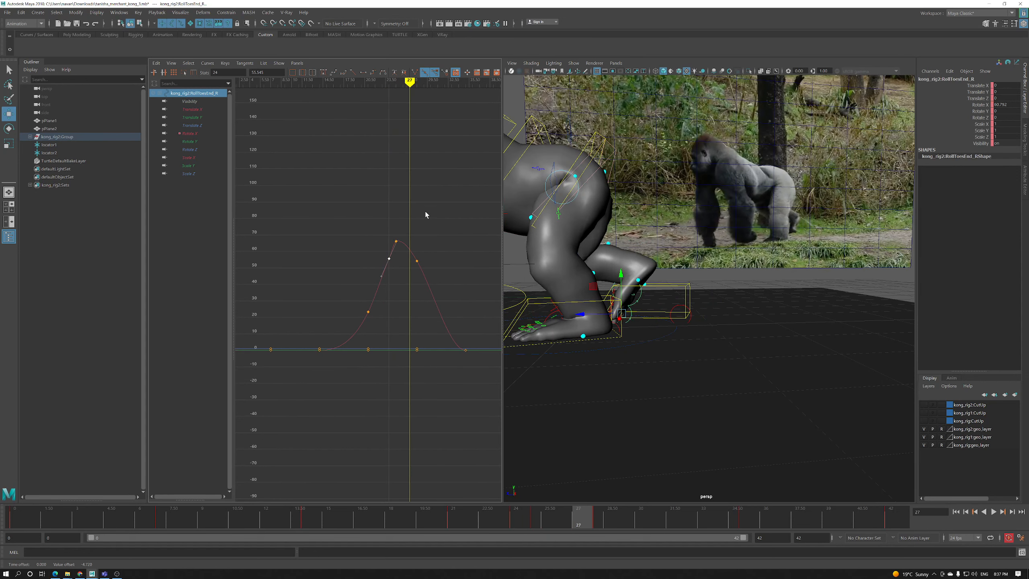
pyautogui.press(',')
pyautogui.click(403, 243)
pyautogui.press('i')
pyautogui.middleClick(403, 243)
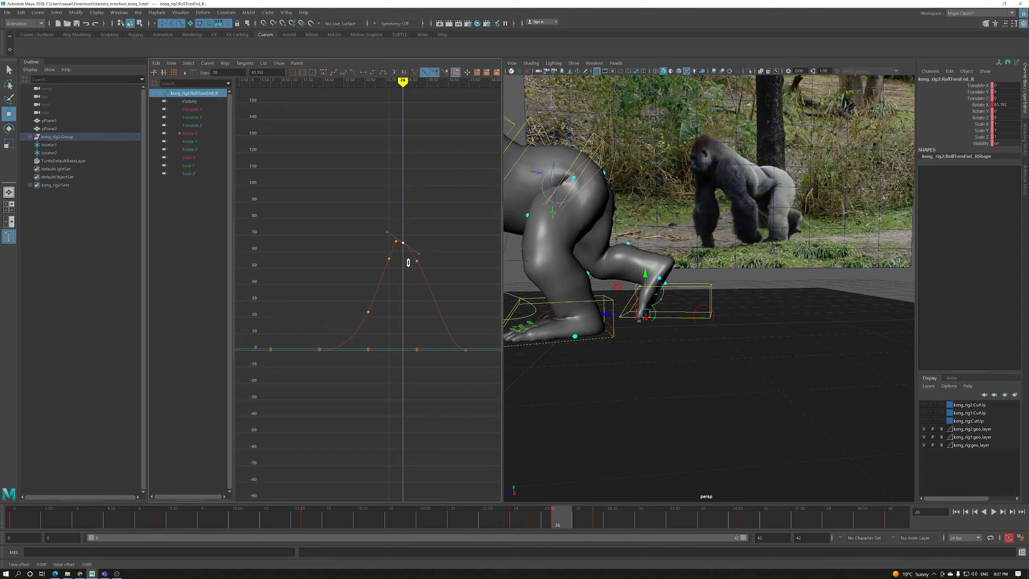
pyautogui.keyDown('shift'); pyautogui.moveTo(408, 263); pyautogui.dragTo(408, 255, button='middle'); pyautogui.keyUp('shift')
# Steepen the right toe-tip roll's Rotate X tangent on frame 25 and check the neighbouring frames
pyautogui.click(396, 242)
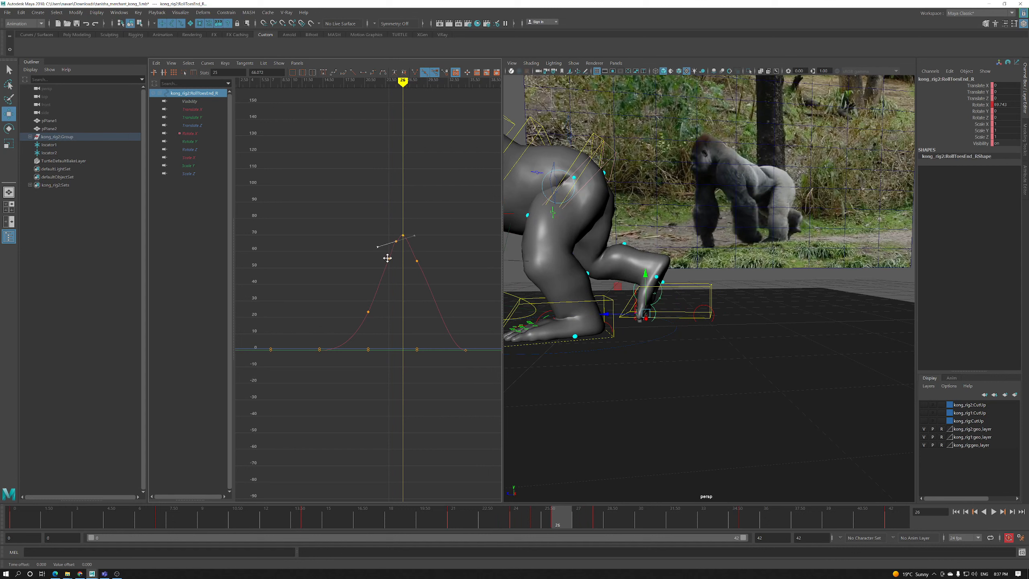
pyautogui.press(',')
pyautogui.press(',')
pyautogui.press(',')
pyautogui.press('.')
pyautogui.press('.')
pyautogui.press('.')
pyautogui.press(',')
pyautogui.press(',')
pyautogui.press('.')
pyautogui.press('.')
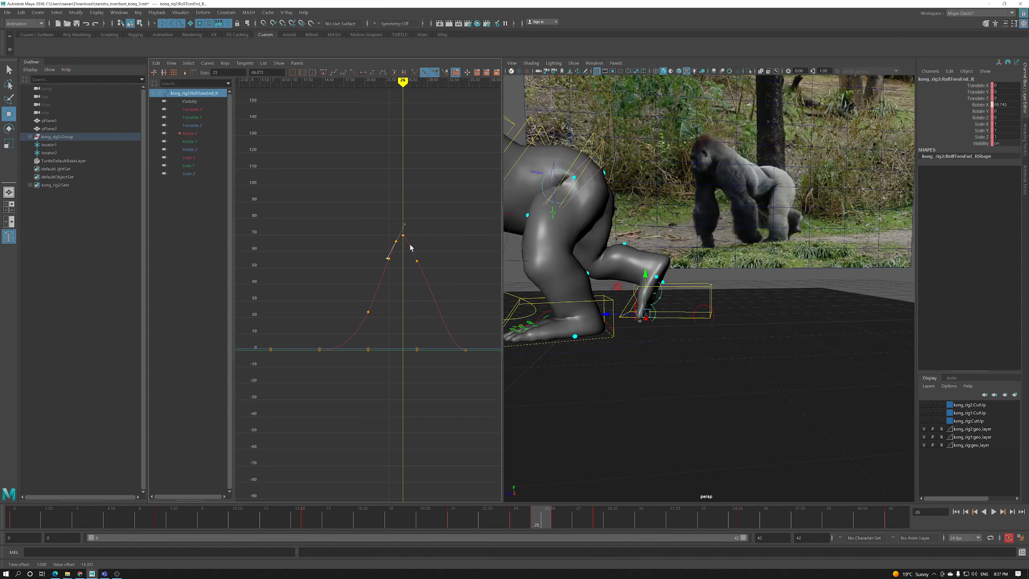
pyautogui.press(',')
pyautogui.press(',')
pyautogui.press('.')
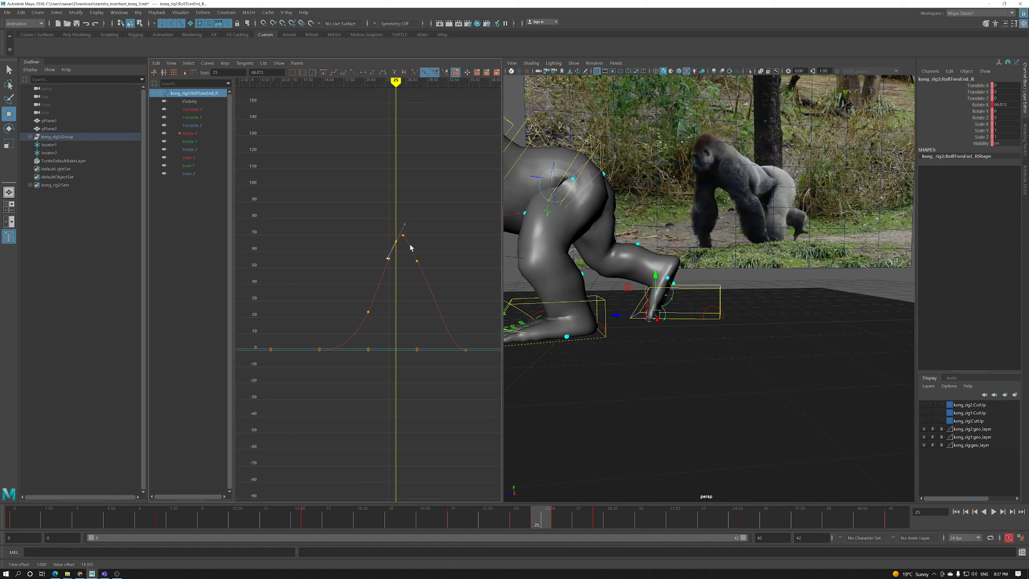
# Lower the right toe-tip roll's Rotate X key on frame 24 to about 50.6 and compare frames 24 to 26
pyautogui.press(',')
pyautogui.keyDown('shift'); pyautogui.moveTo(390, 260); pyautogui.dragTo(396, 269, button='middle'); pyautogui.keyUp('shift')
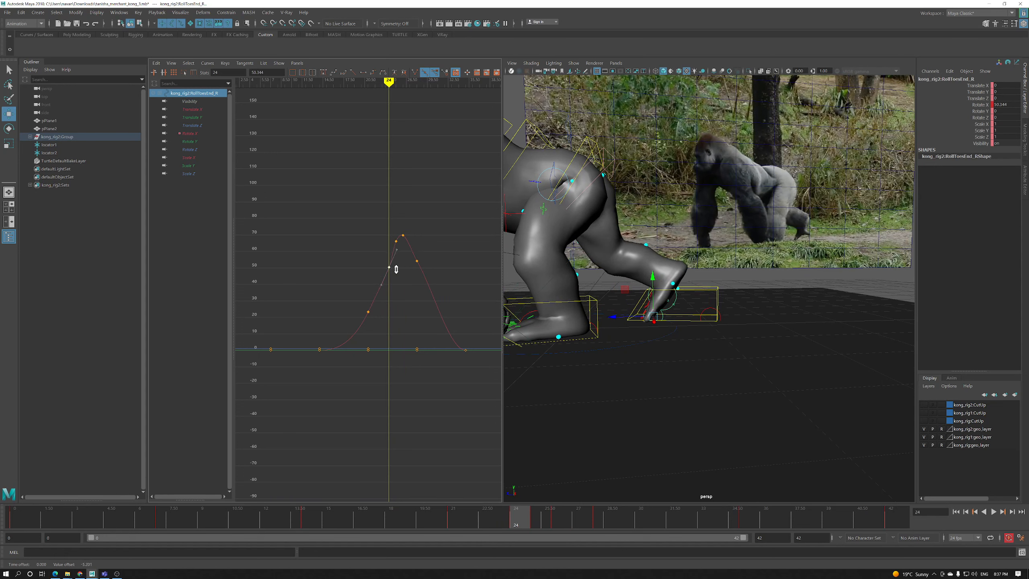
pyautogui.press('.')
pyautogui.press('.')
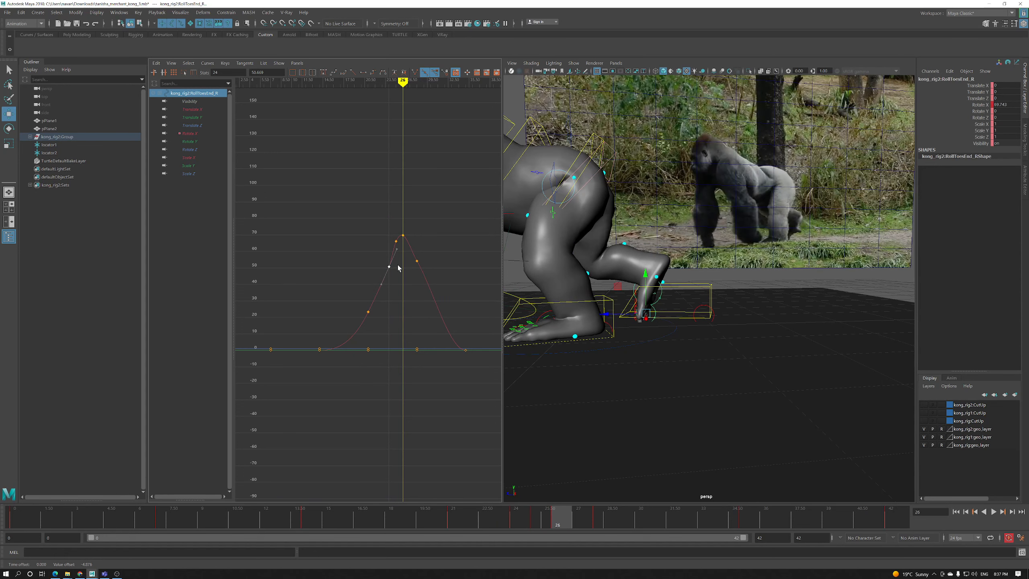
pyautogui.press(',')
pyautogui.press(',')
pyautogui.press('.')
pyautogui.press('.')
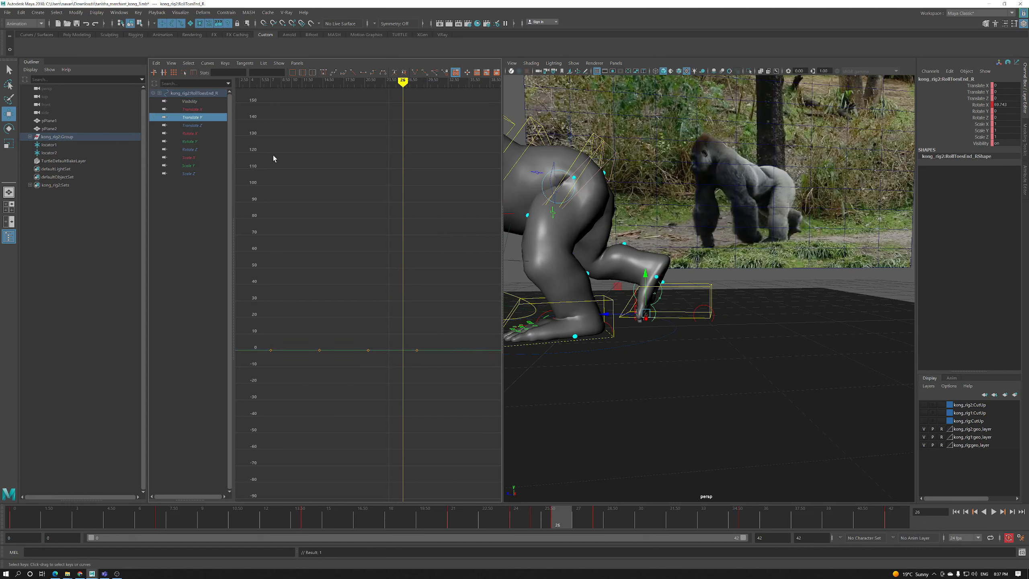
# Add a Translate Y key at about 0.09 on frame 25 of the right foot control
pyautogui.click(694, 287)
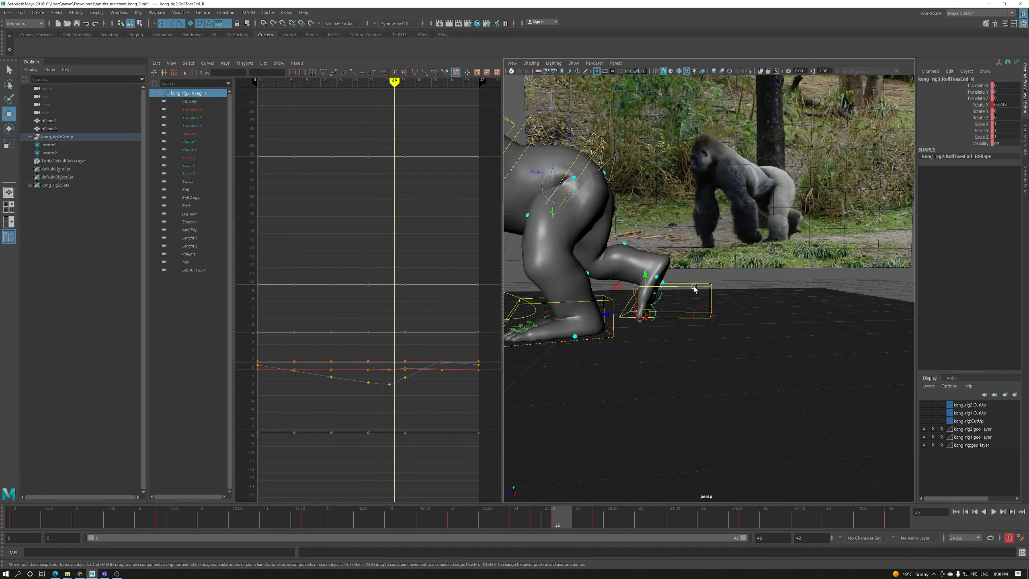
pyautogui.click(195, 117)
pyautogui.press('f')
pyautogui.hotkey('alt', ',')
pyautogui.hotkey('alt', ',')
pyautogui.hotkey('alt', ',')
pyautogui.hotkey('alt', ',')
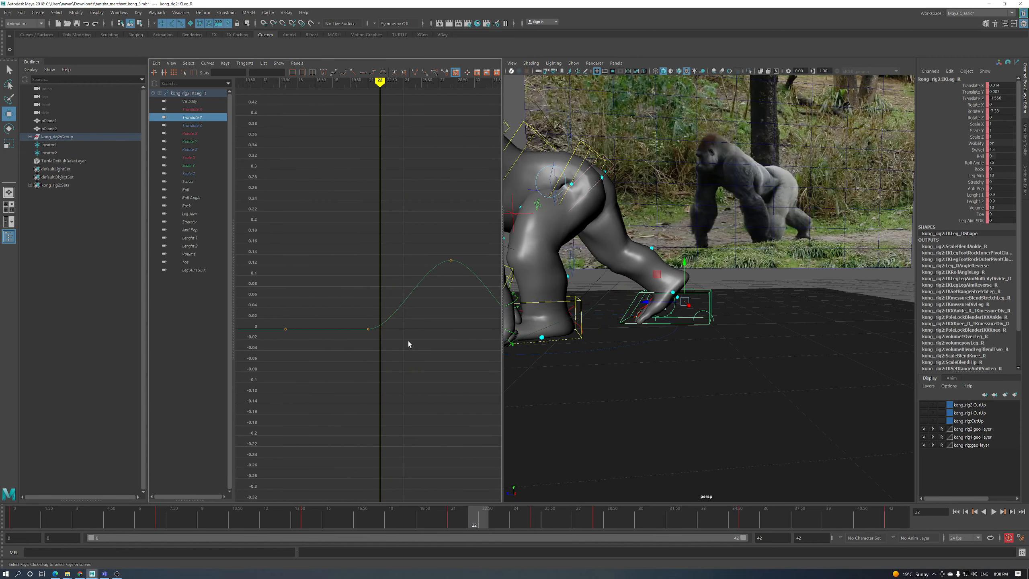
pyautogui.hotkey('alt', '.')
pyautogui.hotkey('alt', '.')
pyautogui.hotkey('alt', ',')
pyautogui.hotkey('alt', ',')
pyautogui.moveTo(382, 353); pyautogui.dragTo(358, 320)
pyautogui.moveTo(491, 515); pyautogui.dragTo(535, 522)
pyautogui.keyDown('shift'); pyautogui.moveTo(372, 317); pyautogui.dragTo(424, 296, button='middle'); pyautogui.keyUp('shift')
# Key the right foot's Translate Y at about 0.134 on frame 26 and raise the frame 28 key to about 0.145
pyautogui.hotkey('alt', ',')
pyautogui.hotkey('alt', '.')
pyautogui.hotkey('alt', '.')
pyautogui.hotkey('alt', ',')
pyautogui.hotkey('alt', '.')
pyautogui.hotkey('alt', ',')
pyautogui.hotkey('alt', ',')
pyautogui.hotkey('alt', '.')
pyautogui.hotkey('alt', '.')
pyautogui.moveTo(425, 280); pyautogui.dragTo(432, 245, button='middle')
pyautogui.press('.')
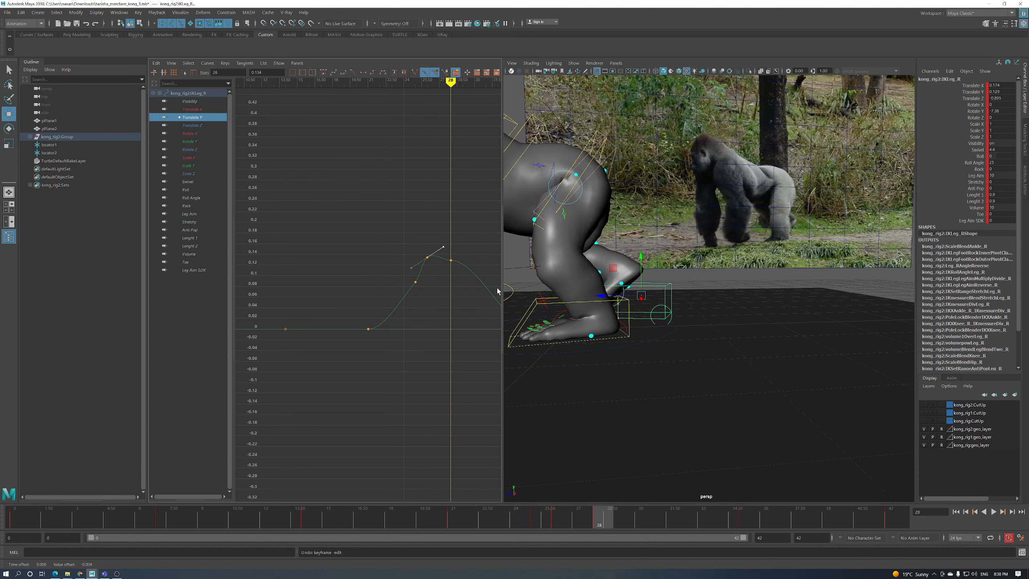
pyautogui.moveTo(448, 270); pyautogui.dragTo(449, 259, button='middle')
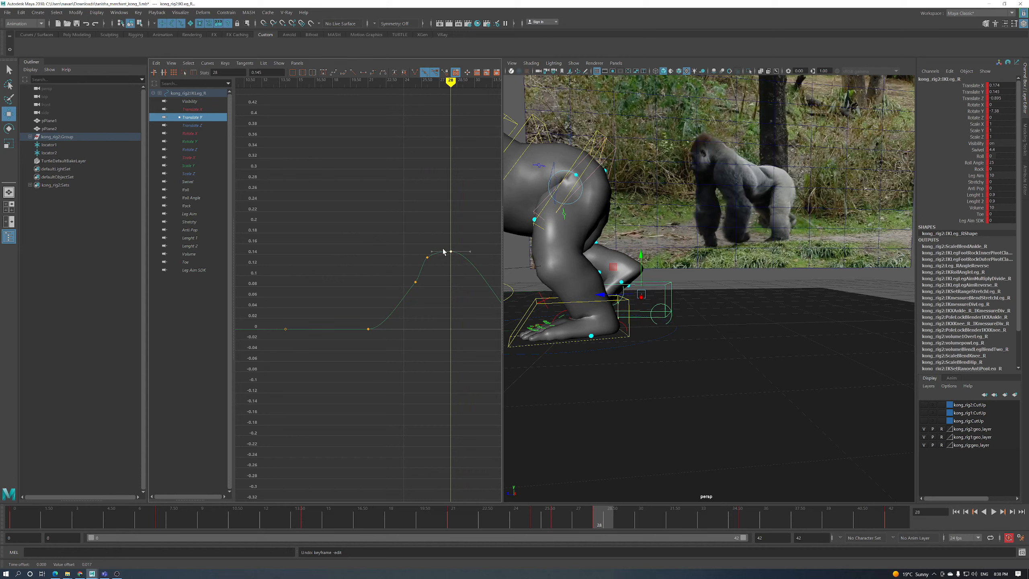
# Play and scrub through the walk cycle to review the right foot's lift and forward swing against the reference
pyautogui.hotkey('alt', '.')
pyautogui.hotkey('alt', '.')
pyautogui.hotkey('alt', '.')
pyautogui.hotkey('alt', '.')
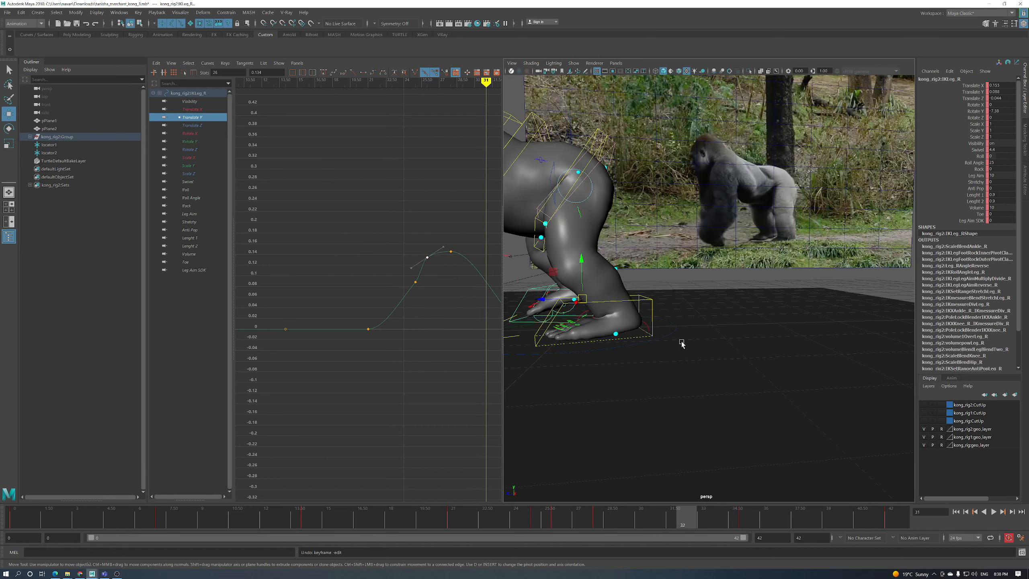
pyautogui.hotkey('alt', 'v')
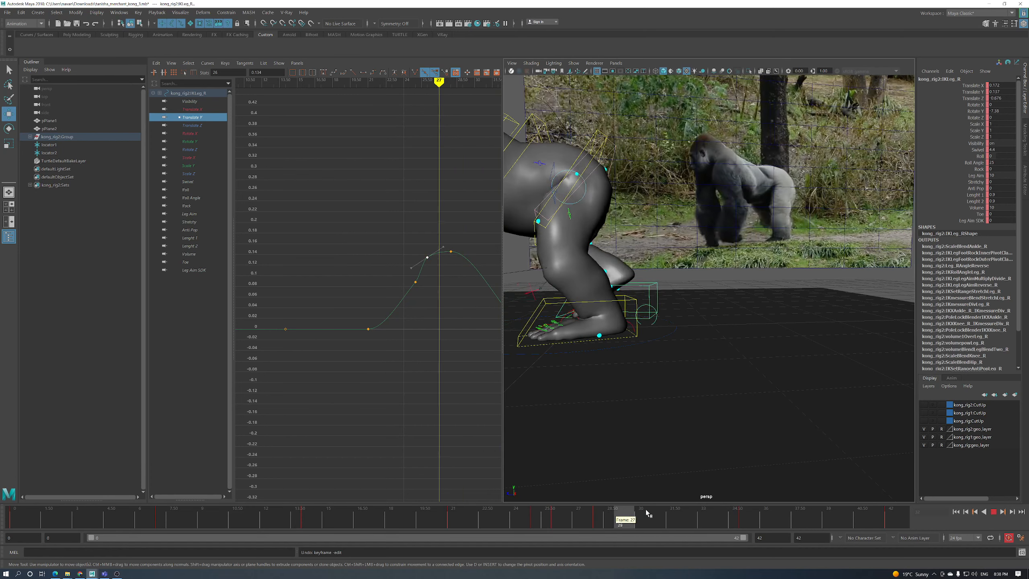
pyautogui.moveTo(119, 519)
pyautogui.mouseDown()
pyautogui.moveTo(417, 522)
pyautogui.moveTo(392, 522)
pyautogui.mouseUp()
pyautogui.moveTo(626, 343)
pyautogui.keyDown('alt'); pyautogui.mouseDown()
pyautogui.moveTo(636, 333)
pyautogui.moveTo(671, 339)
pyautogui.moveTo(615, 401)
pyautogui.mouseUp(); pyautogui.keyUp('alt')
pyautogui.moveTo(412, 520)
pyautogui.mouseDown()
pyautogui.moveTo(340, 516)
pyautogui.moveTo(411, 514)
pyautogui.mouseUp()
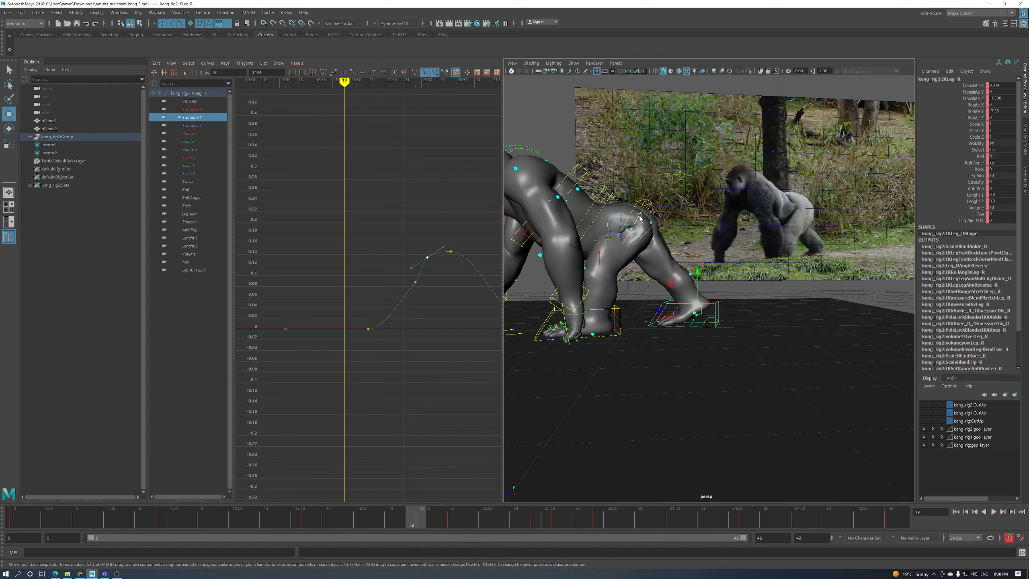
pyautogui.moveTo(458, 520)
pyautogui.mouseDown()
pyautogui.moveTo(705, 513)
pyautogui.moveTo(855, 492)
pyautogui.moveTo(674, 511)
pyautogui.moveTo(524, 510)
pyautogui.moveTo(831, 497)
pyautogui.mouseUp()
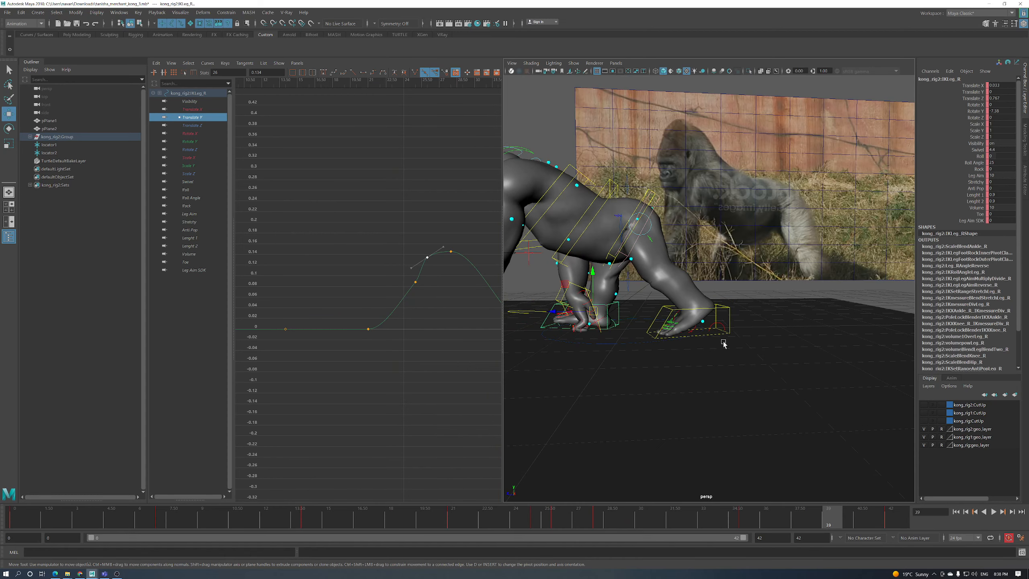
# Key the right foot's Translate Z at about 1 on frame 37 and angle its tangent toward the frame 42 key
pyautogui.scroll(5, 629, 331)
pyautogui.scroll(3, 653, 337)
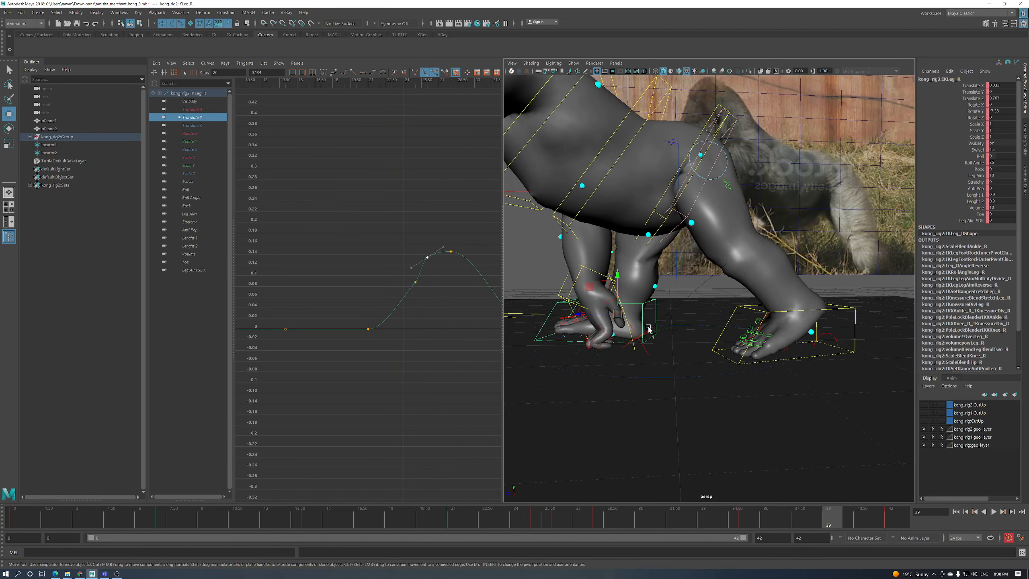
pyautogui.click(649, 328)
pyautogui.scroll(2, 659, 342)
pyautogui.moveTo(389, 521)
pyautogui.mouseDown()
pyautogui.moveTo(378, 522)
pyautogui.moveTo(808, 516)
pyautogui.mouseUp()
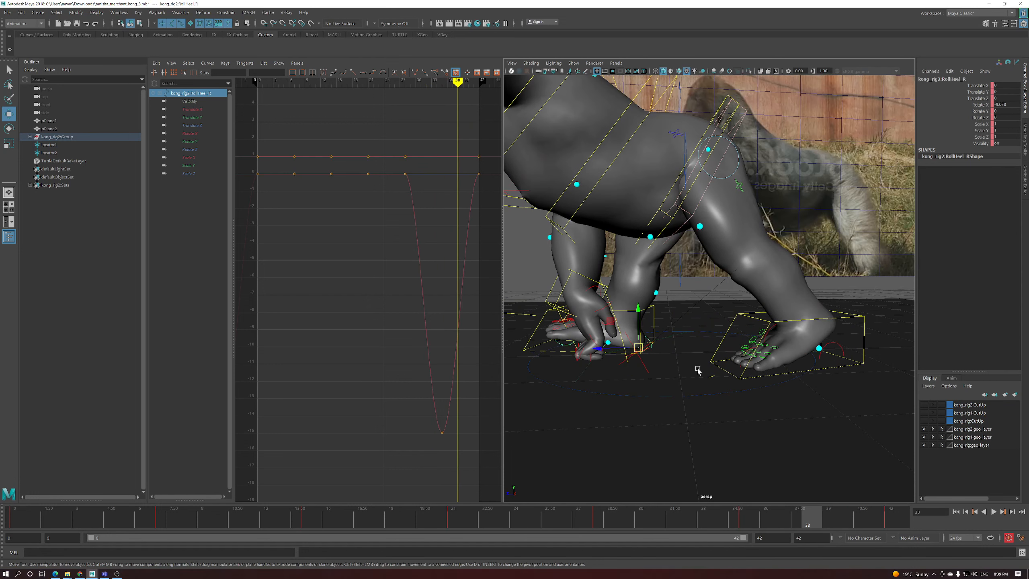
pyautogui.click(656, 316)
pyautogui.click(194, 125)
pyautogui.keyDown('alt'); pyautogui.moveTo(274, 332); pyautogui.dragTo(429, 306, button='right'); pyautogui.keyUp('alt')
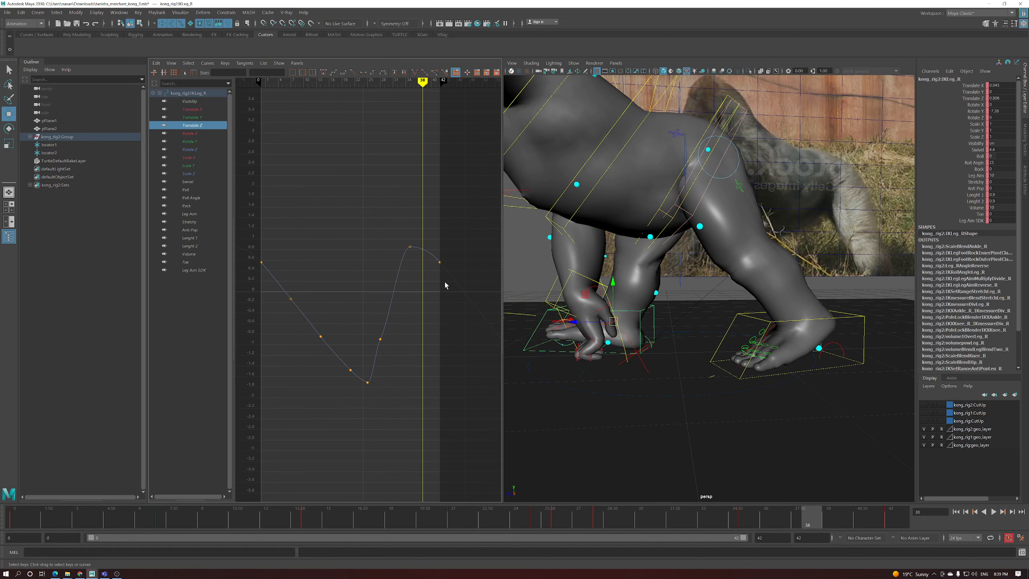
pyautogui.moveTo(795, 526)
pyautogui.mouseDown()
pyautogui.moveTo(779, 526)
pyautogui.moveTo(792, 523)
pyautogui.mouseUp()
pyautogui.scroll(4, 432, 274)
pyautogui.click(416, 268)
pyautogui.moveTo(432, 280); pyautogui.dragTo(432, 280)
pyautogui.moveTo(433, 298); pyautogui.dragTo(446, 282, button='middle')
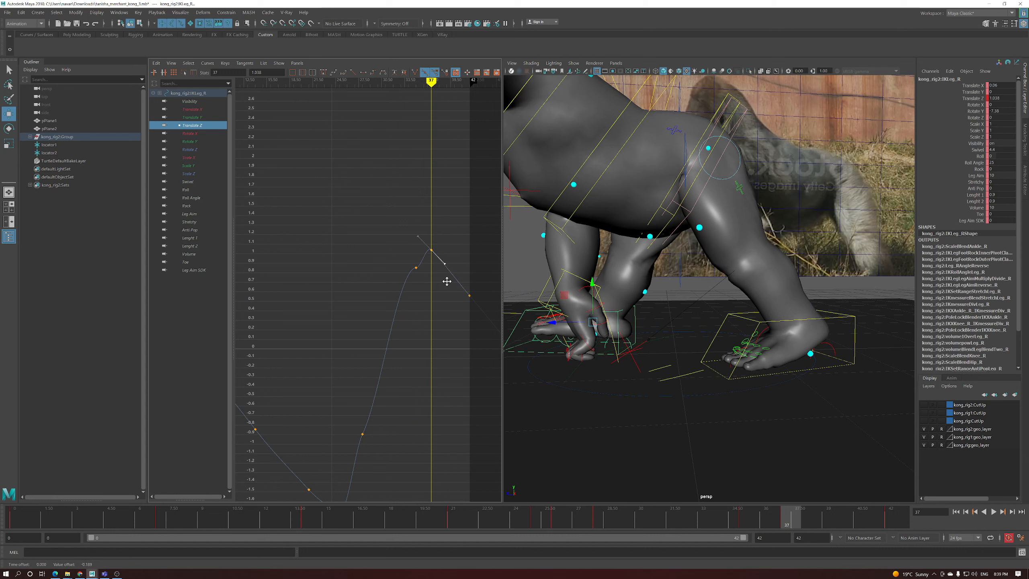
# Steepen the right foot's Translate Z tangent on frame 35 and play back the motion
pyautogui.keyDown('alt'); pyautogui.moveTo(450, 288); pyautogui.dragTo(450, 299, button='right'); pyautogui.keyUp('alt')
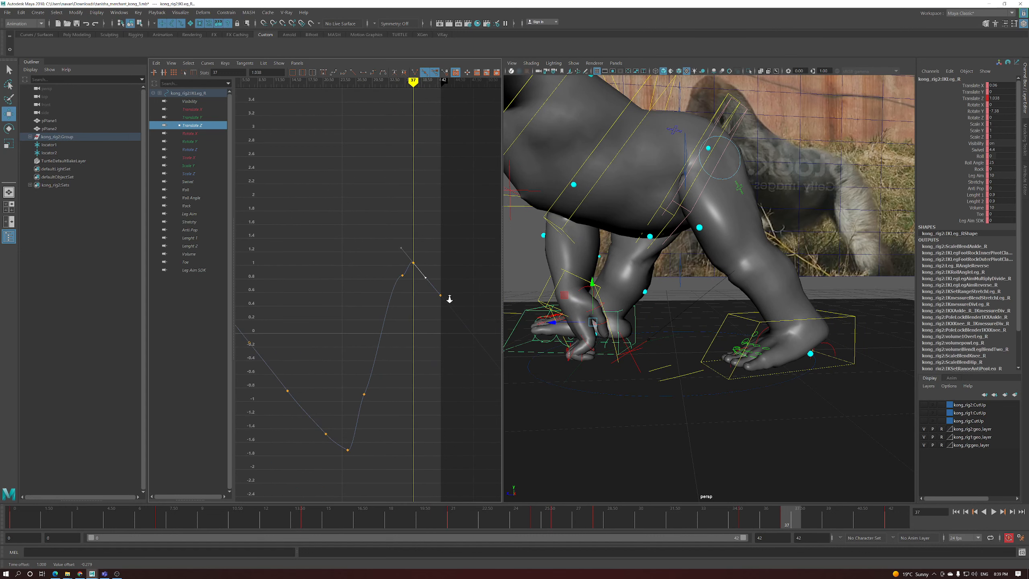
pyautogui.moveTo(392, 303); pyautogui.dragTo(397, 322, button='middle')
pyautogui.hotkey('alt', 'v')
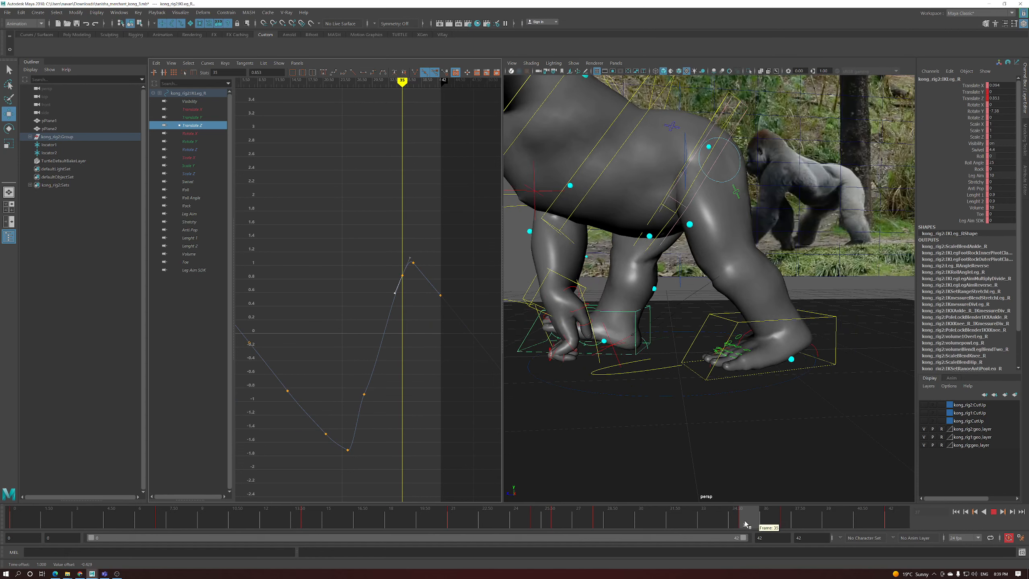
pyautogui.hotkey('alt', 'v')
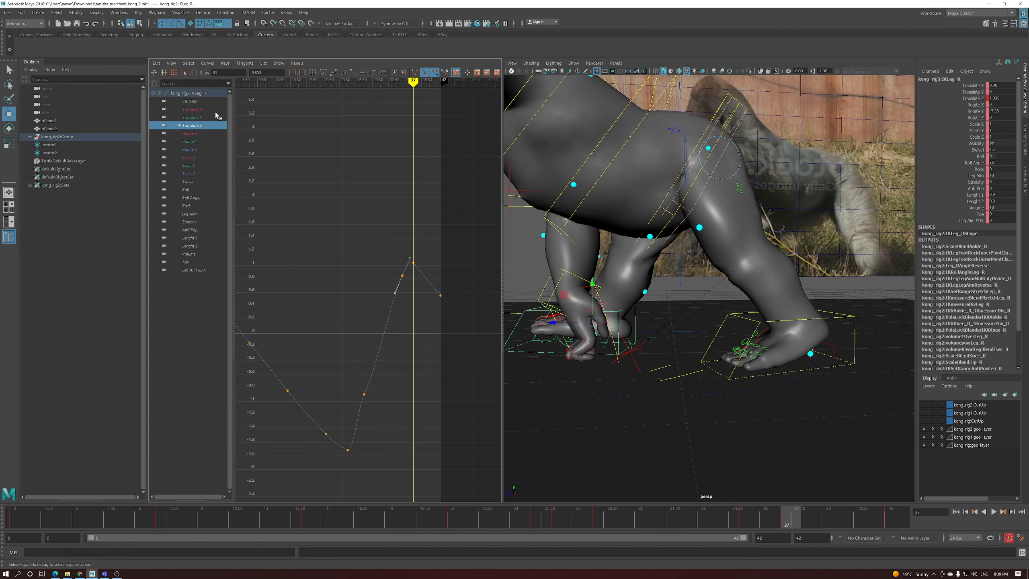
# Key the right foot's Translate X on frame 37 at about 0.014, matching the frame 42 key, with a flat tangent
pyautogui.click(221, 109)
pyautogui.moveTo(432, 371); pyautogui.dragTo(458, 443)
pyautogui.press('s')
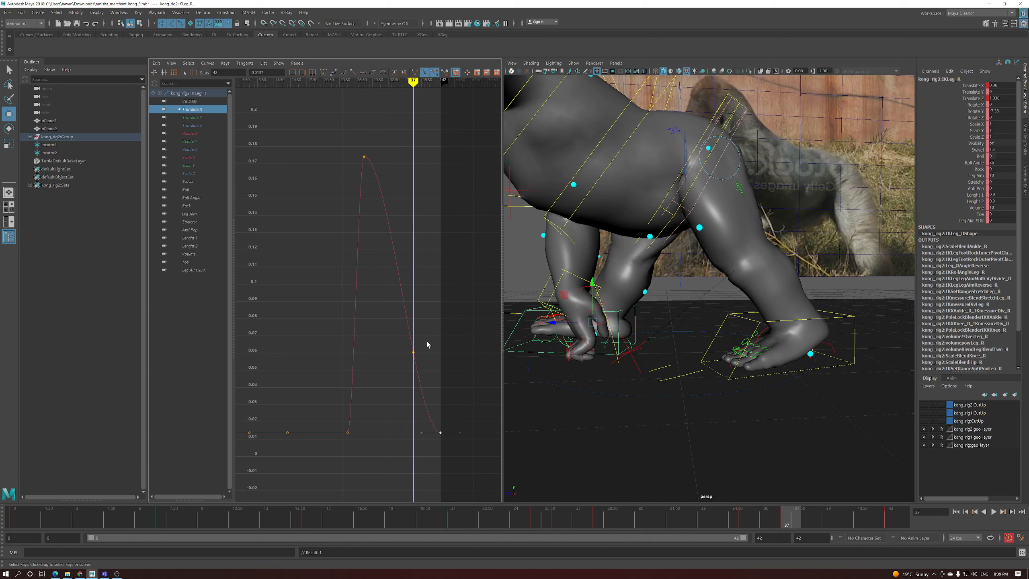
pyautogui.moveTo(414, 371); pyautogui.dragTo(413, 421, button='middle')
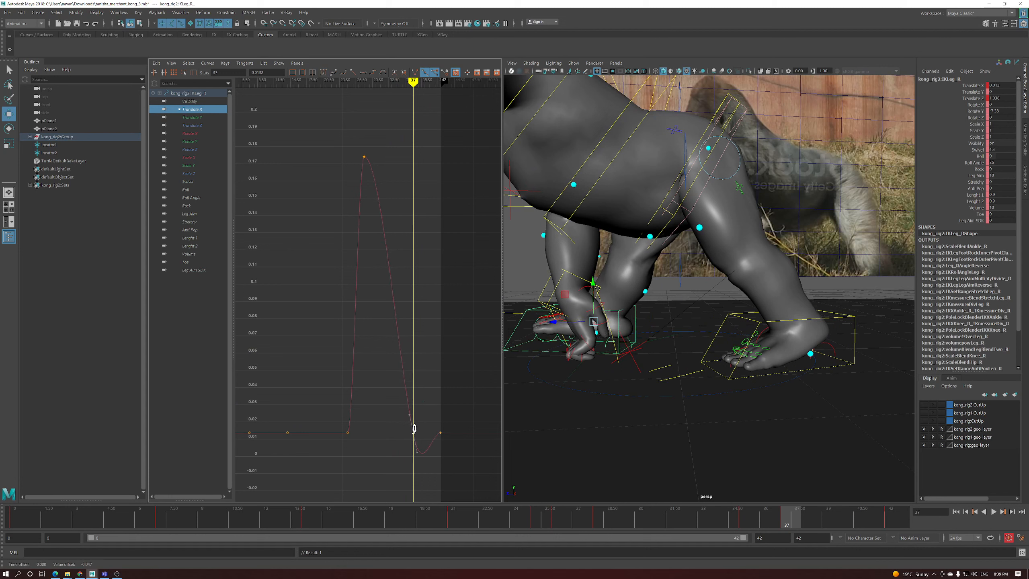
pyautogui.click(364, 74)
pyautogui.moveTo(793, 517)
pyautogui.mouseDown()
pyautogui.moveTo(527, 528)
pyautogui.moveTo(830, 523)
pyautogui.moveTo(786, 523)
pyautogui.mouseUp()
# Select the left and right foot controls together with locator1 and locator2 at the gorilla's hands
pyautogui.keyDown('alt'); pyautogui.moveTo(753, 362); pyautogui.dragTo(689, 334); pyautogui.keyUp('alt')
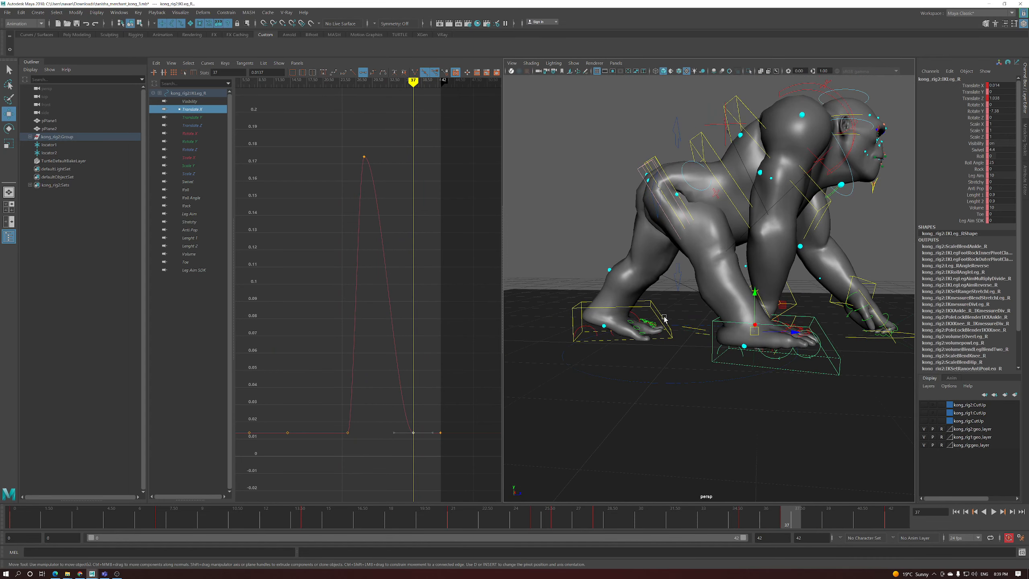
pyautogui.click(652, 306)
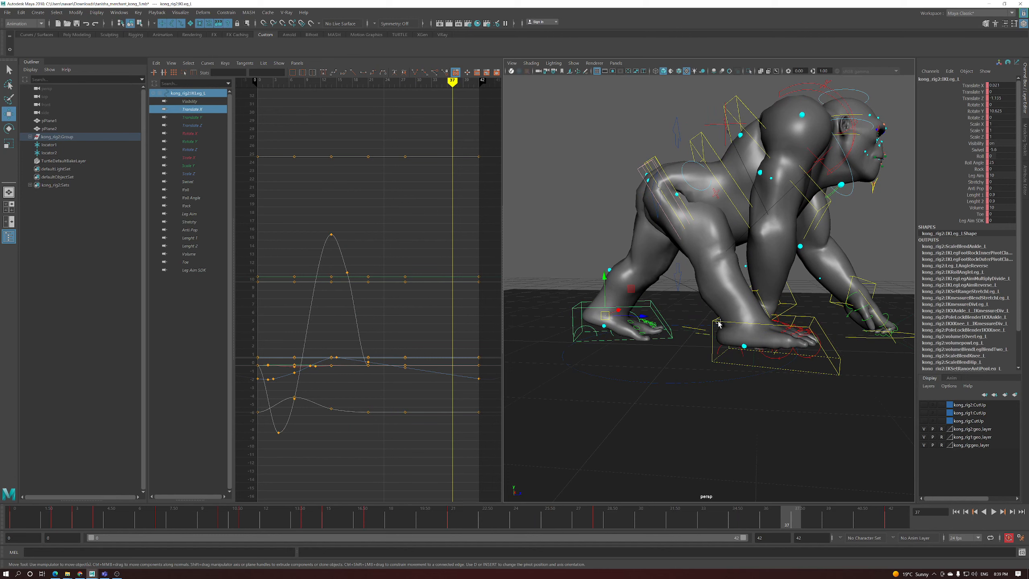
pyautogui.keyDown('shift'); pyautogui.click(719, 323); pyautogui.keyUp('shift')
pyautogui.keyDown('alt'); pyautogui.moveTo(879, 327); pyautogui.dragTo(796, 330); pyautogui.keyUp('alt')
pyautogui.keyDown('shift'); pyautogui.click(869, 316); pyautogui.keyUp('shift')
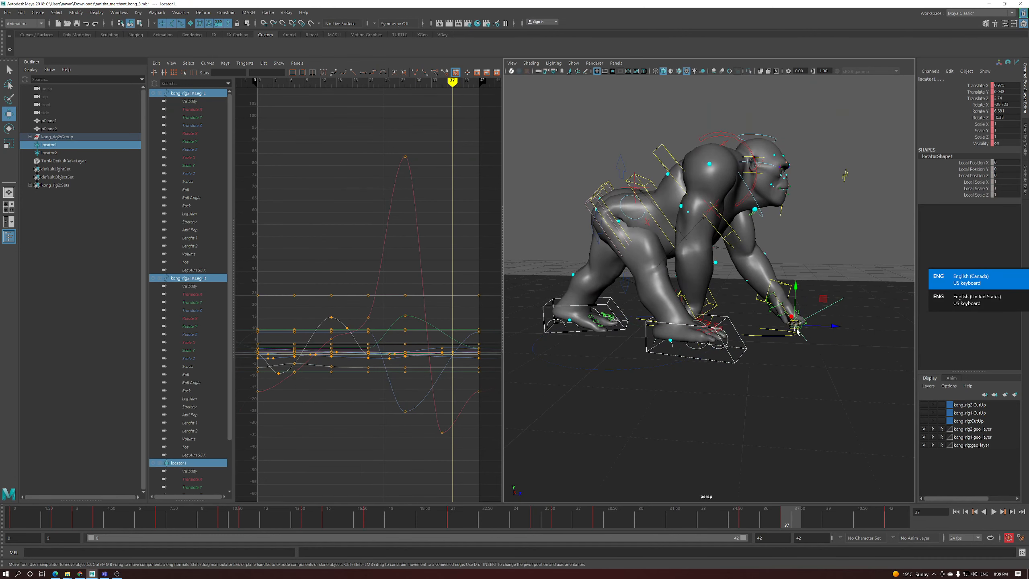
pyautogui.keyDown('shift'); pyautogui.click(681, 348); pyautogui.keyUp('shift')
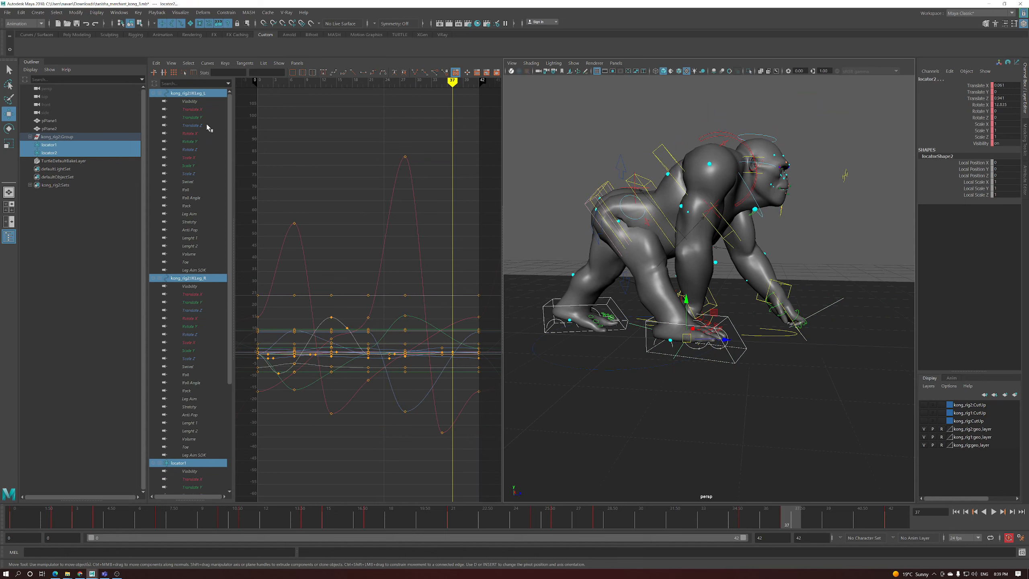
# Isolate the Translate Z curves of both foot controls and both locators in the graph
pyautogui.click(193, 126)
pyautogui.keyDown('ctrl'); pyautogui.click(196, 310); pyautogui.keyUp('ctrl')
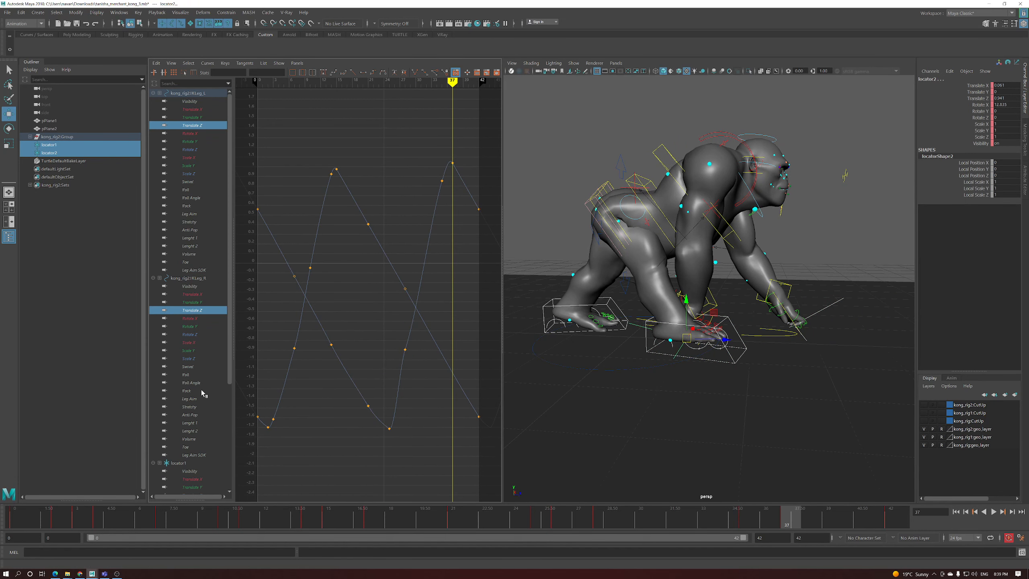
pyautogui.scroll(-3, 196, 404)
pyautogui.keyDown('ctrl'); pyautogui.click(203, 431); pyautogui.keyUp('ctrl')
pyautogui.scroll(-3, 203, 433)
pyautogui.keyDown('ctrl'); pyautogui.click(202, 439); pyautogui.keyUp('ctrl')
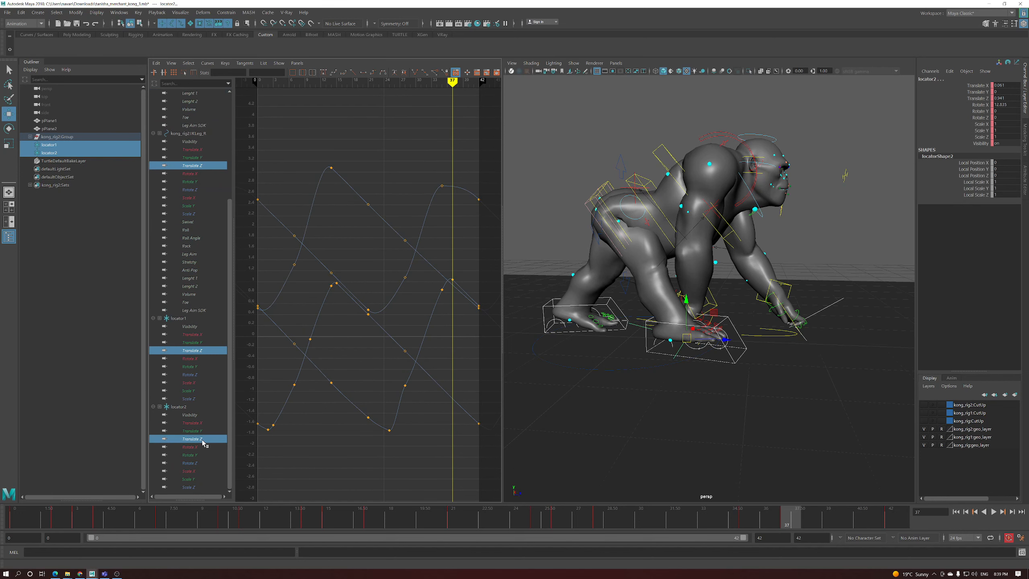
pyautogui.moveTo(381, 219); pyautogui.dragTo(381, 223)
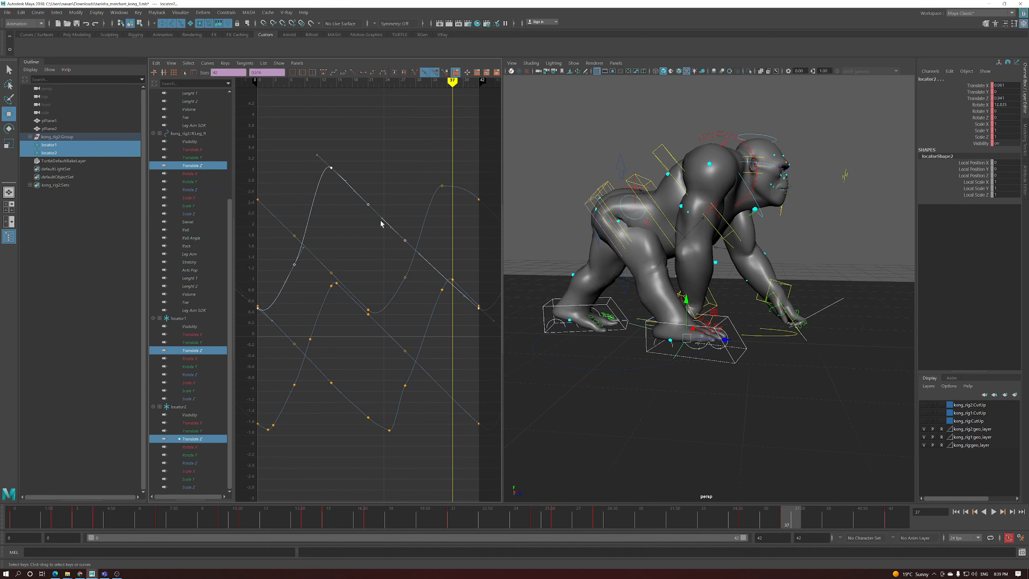
pyautogui.press('e')
pyautogui.press('r')
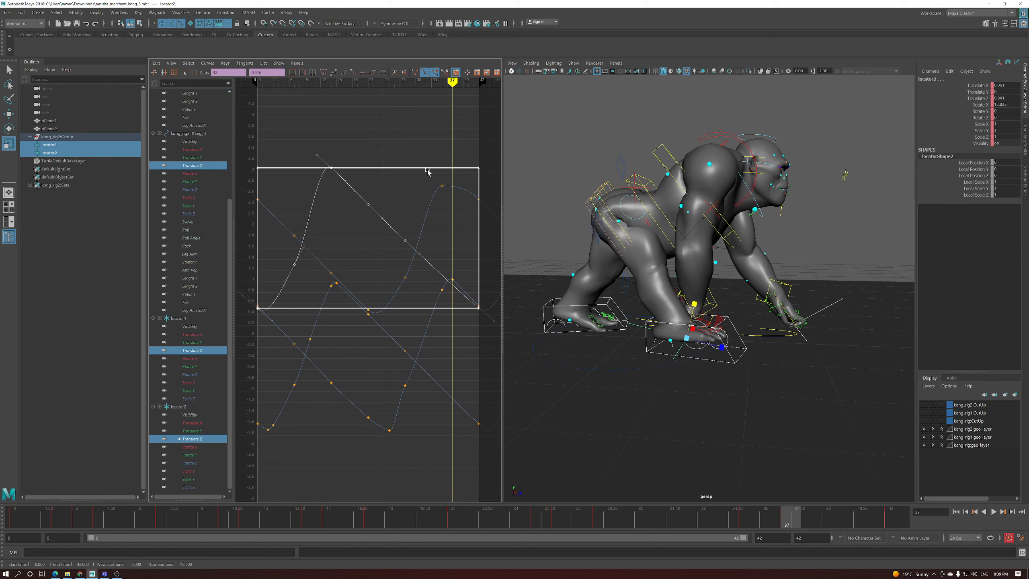
pyautogui.click(442, 358)
pyautogui.press('w')
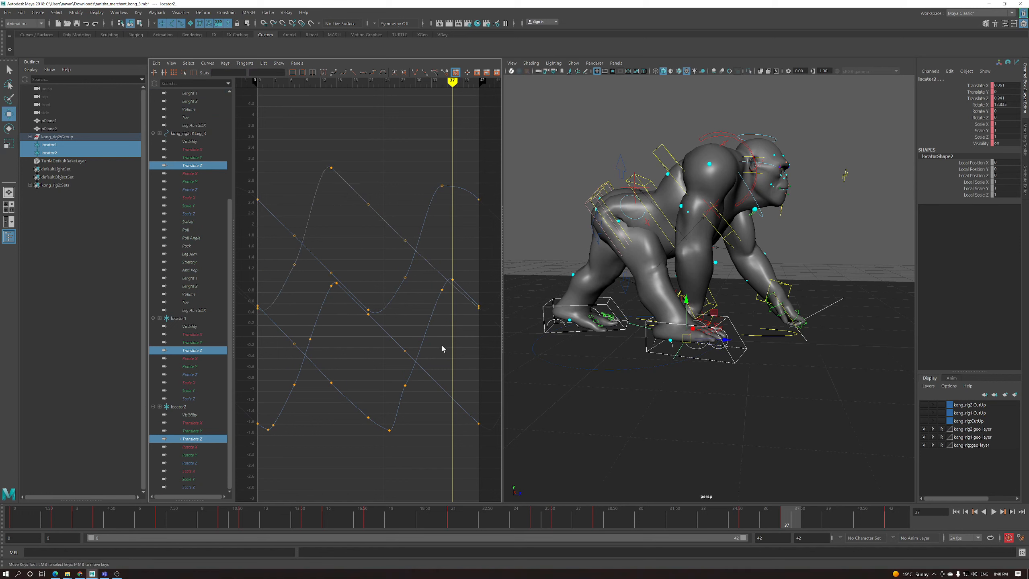
# Scale both foot controls' Translate Z curves down slightly in value, keeping their lowest keys in place
pyautogui.moveTo(255, 434); pyautogui.dragTo(458, 291)
pyautogui.press('r')
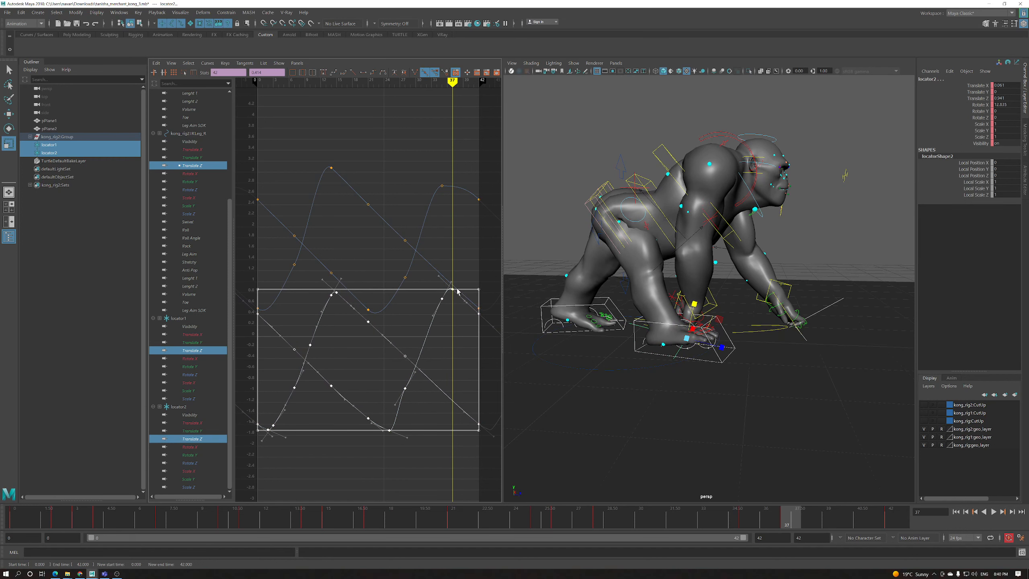
pyautogui.press('w')
pyautogui.click(362, 418)
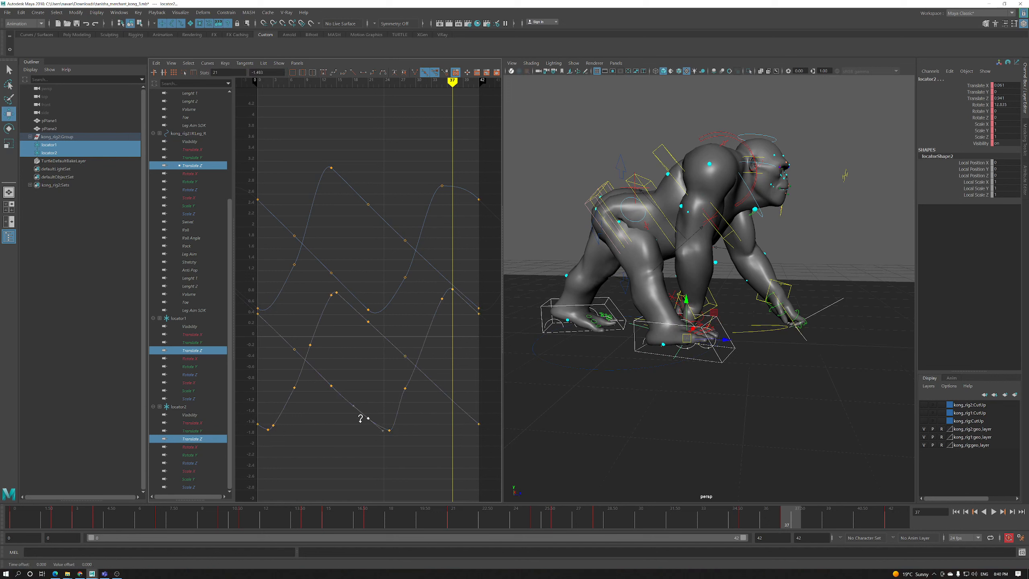
pyautogui.moveTo(402, 347); pyautogui.dragTo(315, 377)
pyautogui.press('r')
pyautogui.moveTo(380, 291); pyautogui.dragTo(381, 292)
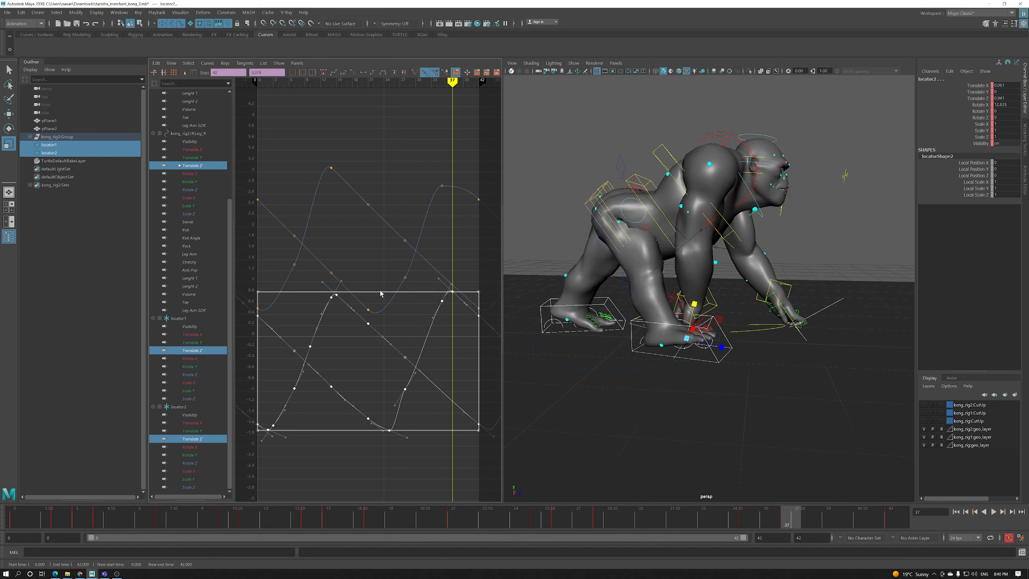
pyautogui.press('w')
pyautogui.click(402, 280)
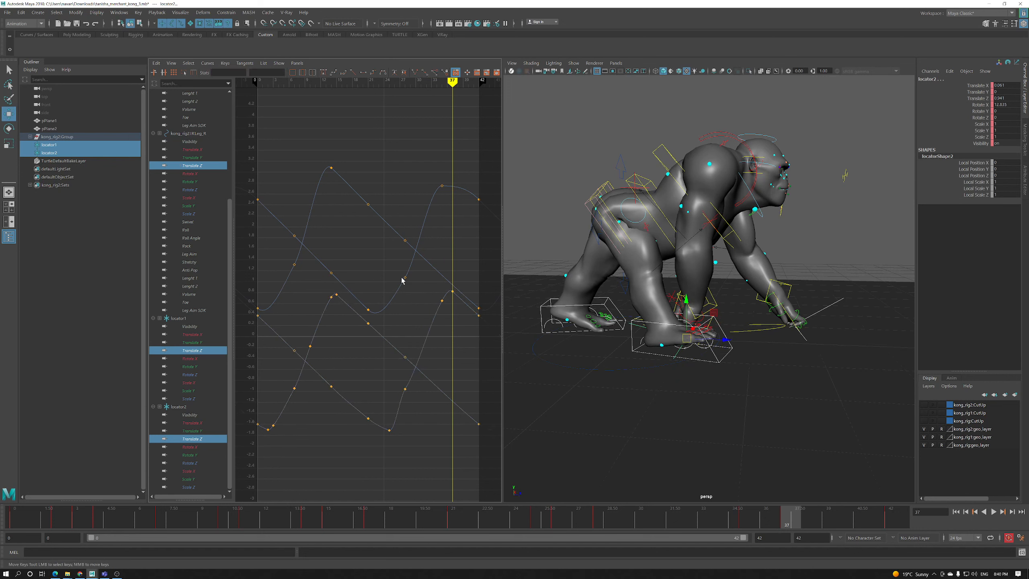
# Scale the Translate Z curves of both hand locators down slightly in value, keeping their lowest keys in place
pyautogui.click(422, 258)
pyautogui.press('r')
pyautogui.keyDown('shift'); pyautogui.click(314, 257); pyautogui.keyUp('shift')
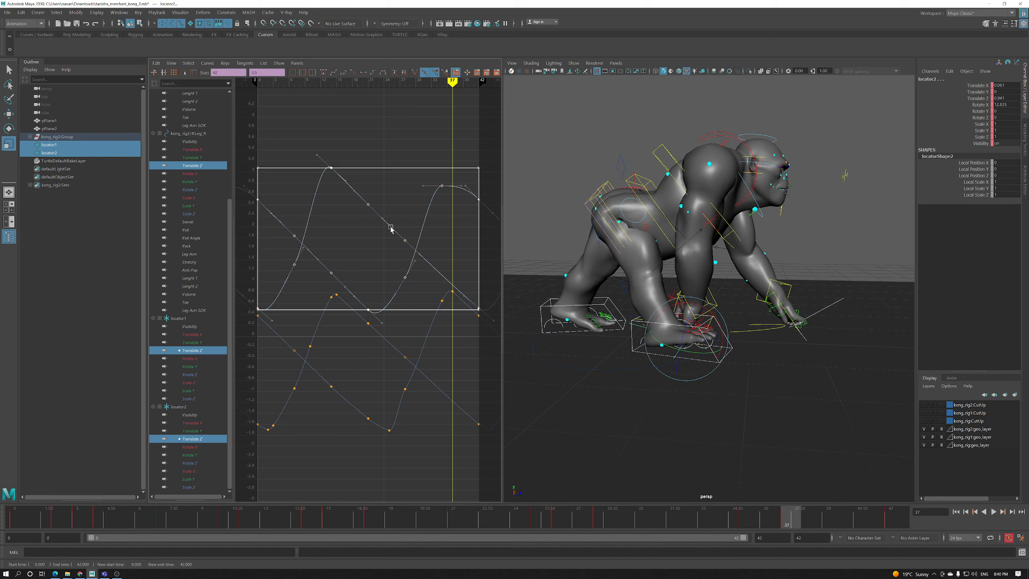
pyautogui.moveTo(403, 170); pyautogui.dragTo(411, 177)
pyautogui.press('w')
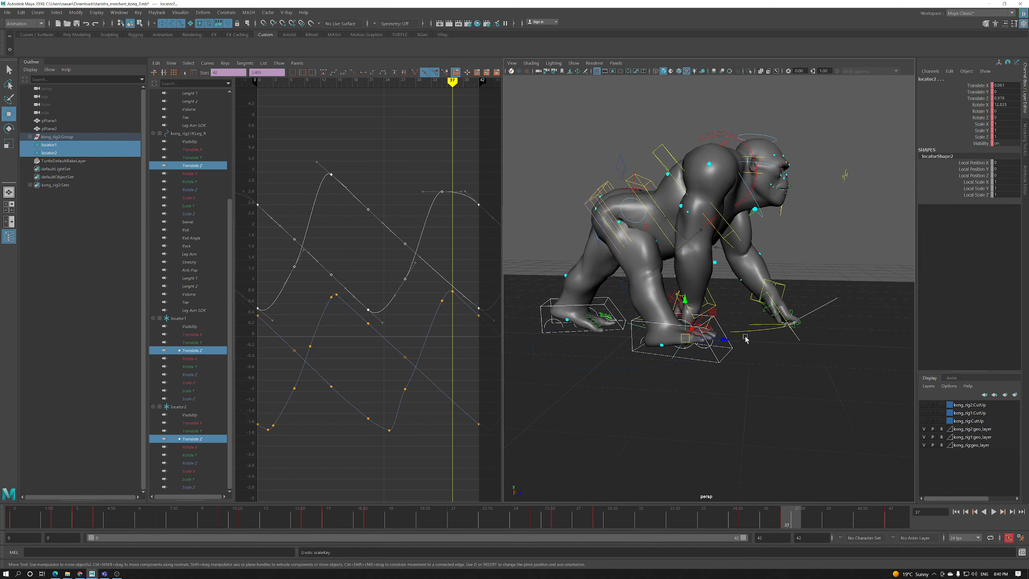
# Move the lowest Rotate X key of the right heel roll control to frame 37
pyautogui.moveTo(649, 519); pyautogui.dragTo(771, 522)
pyautogui.click(635, 356)
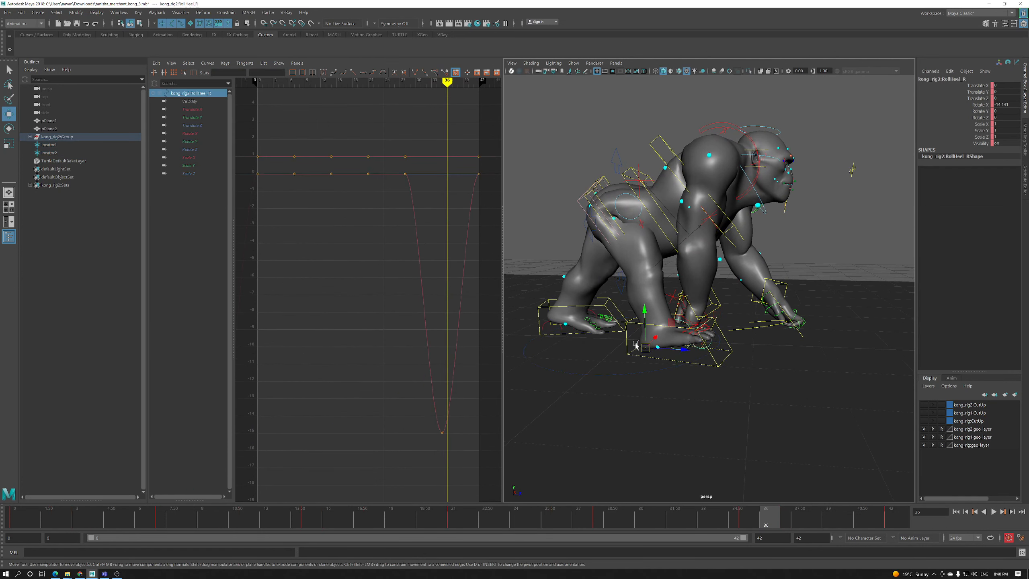
pyautogui.keyDown('alt'); pyautogui.moveTo(635, 357); pyautogui.dragTo(656, 365, button='right'); pyautogui.keyUp('alt')
pyautogui.moveTo(762, 520); pyautogui.dragTo(785, 523)
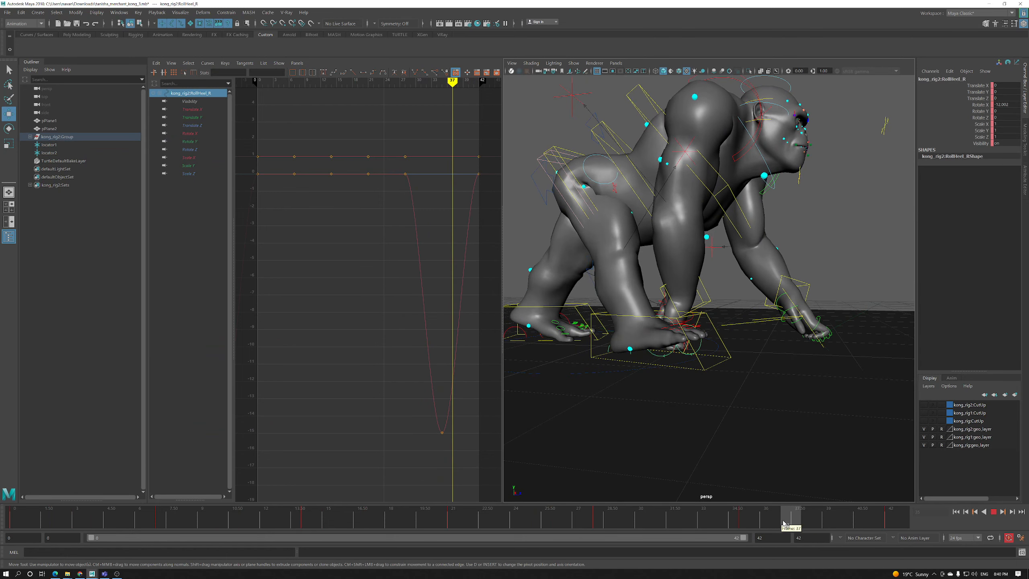
pyautogui.keyDown('alt'); pyautogui.moveTo(666, 399); pyautogui.dragTo(673, 407); pyautogui.keyUp('alt')
pyautogui.keyDown('alt'); pyautogui.keyDown('shift'); pyautogui.moveTo(447, 390); pyautogui.dragTo(453, 396, button='right'); pyautogui.keyUp('shift'); pyautogui.keyUp('alt')
pyautogui.click(441, 348)
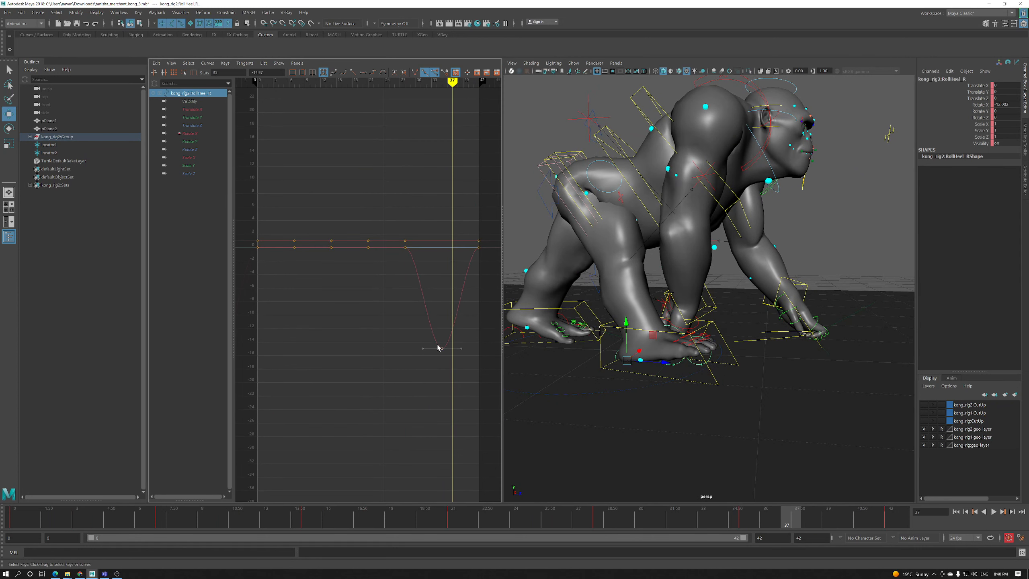
pyautogui.moveTo(441, 348); pyautogui.dragTo(451, 348)
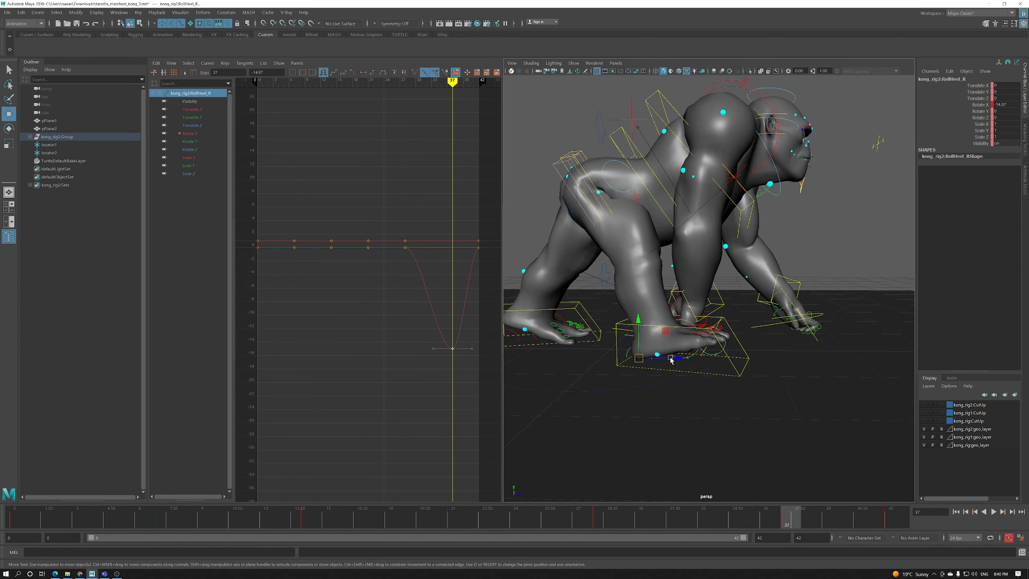
# Key the right heel roll's Rotate X on frame 32 at about -3.9 and adjust its tangent
pyautogui.moveTo(822, 512); pyautogui.dragTo(692, 530)
pyautogui.press('i')
pyautogui.middleClick(443, 278)
pyautogui.keyDown('shift'); pyautogui.moveTo(439, 313); pyautogui.dragTo(441, 298, button='middle'); pyautogui.keyUp('shift')
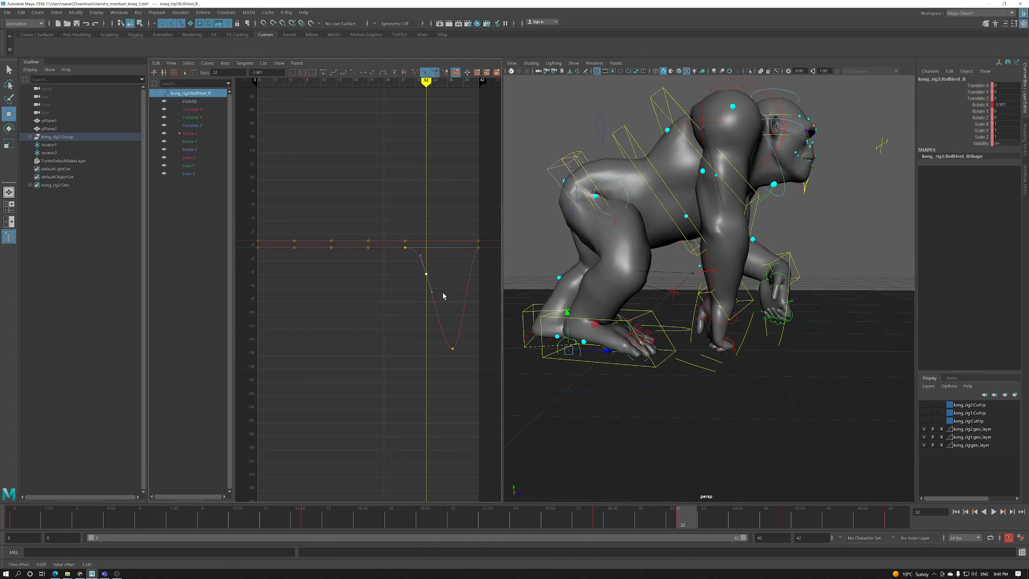
pyautogui.moveTo(712, 517); pyautogui.dragTo(776, 526)
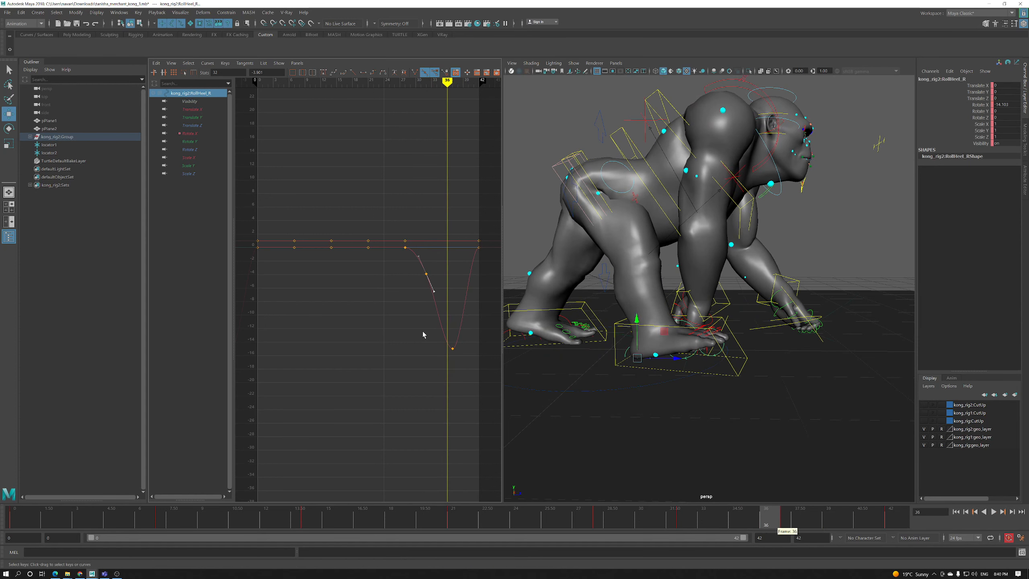
# Key the right heel roll's Rotate X on frame 39 at about -5.8
pyautogui.hotkey('alt', '.')
pyautogui.hotkey('alt', '.')
pyautogui.hotkey('alt', '.')
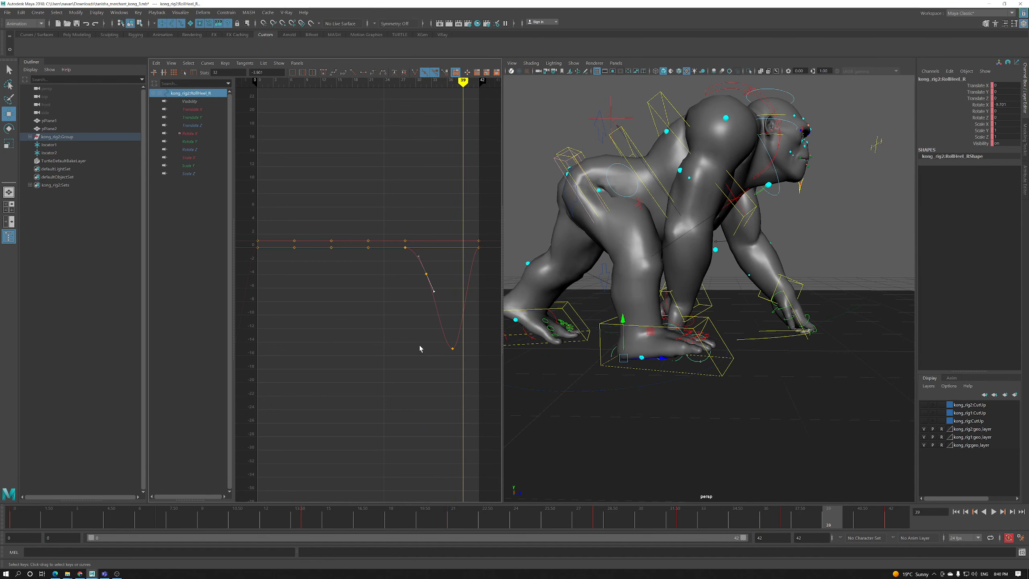
pyautogui.keyDown('alt'); pyautogui.keyDown('shift'); pyautogui.moveTo(458, 322); pyautogui.dragTo(436, 304, button='middle'); pyautogui.keyUp('shift'); pyautogui.keyUp('alt')
pyautogui.rightClick(421, 299)
pyautogui.click(431, 302)
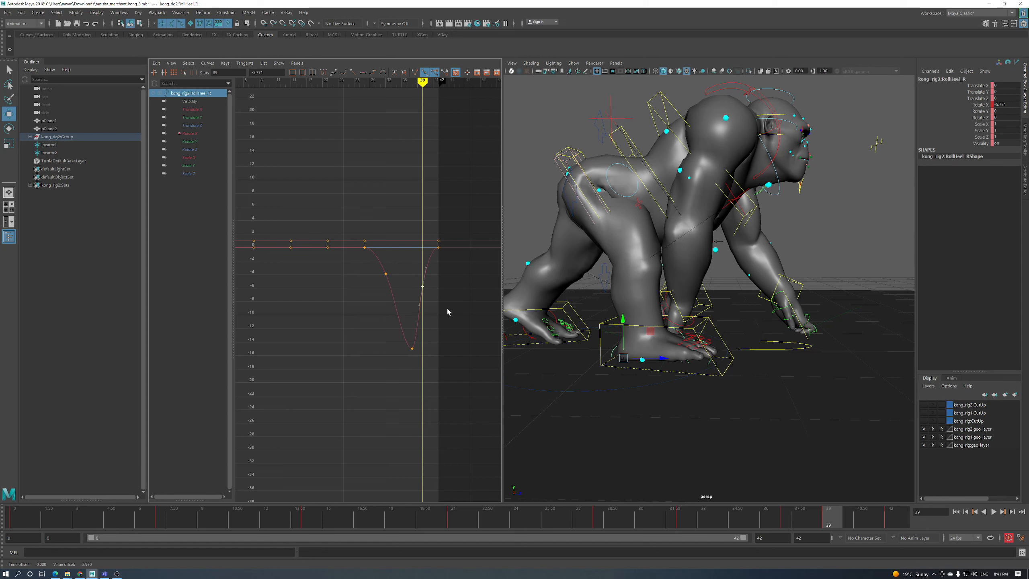
# Key the right heel roll's Rotate X at 0 on frame 40 with a flat tangent, and add an in-between key on frame 38
pyautogui.hotkey('alt', '.')
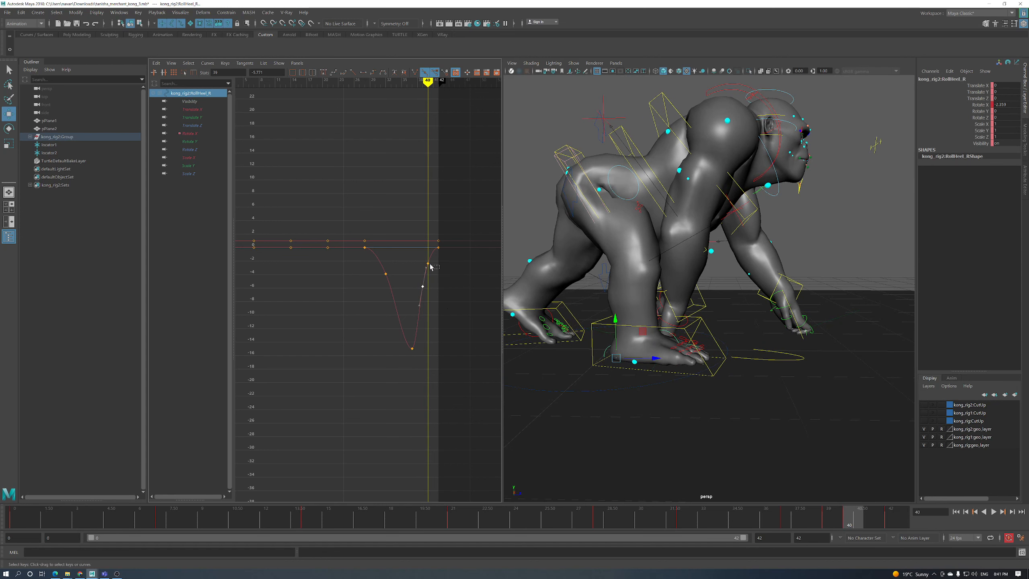
pyautogui.write('0')
pyautogui.press('Return')
pyautogui.hotkey('alt', ',')
pyautogui.hotkey('alt', ',')
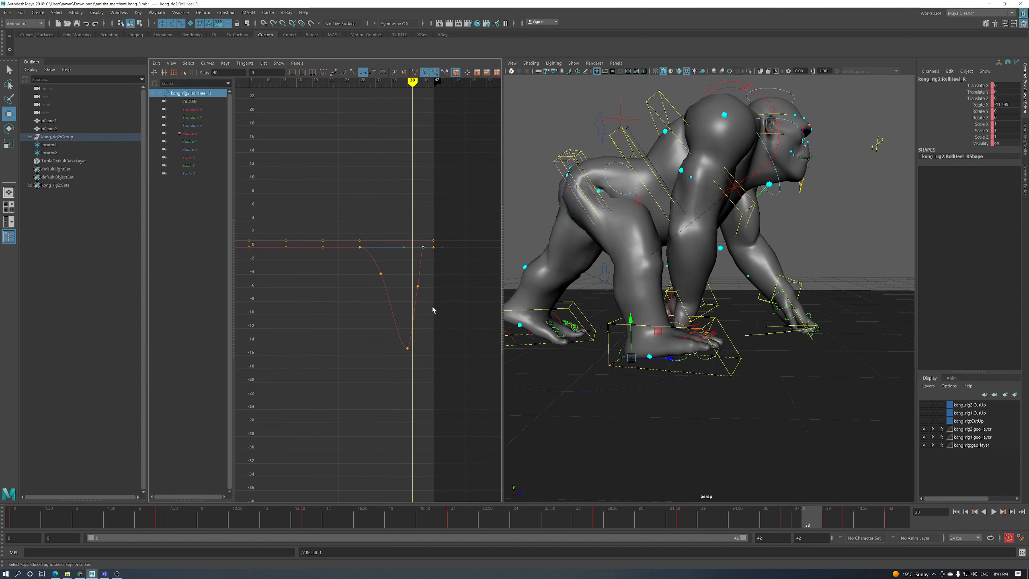
pyautogui.hotkey('alt', ',')
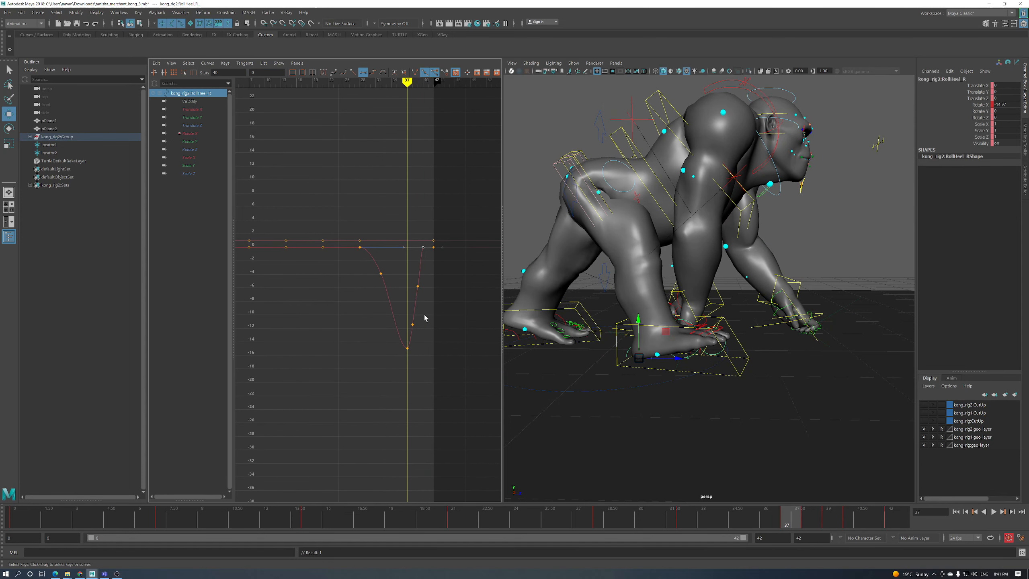
# Set the right heel roll's Rotate X to about -15.6 on frame 37, -17.6 on frame 36 and -11 on frame 34
pyautogui.click(404, 350)
pyautogui.moveTo(405, 350); pyautogui.dragTo(404, 352, button='middle')
pyautogui.hotkey('alt', ',')
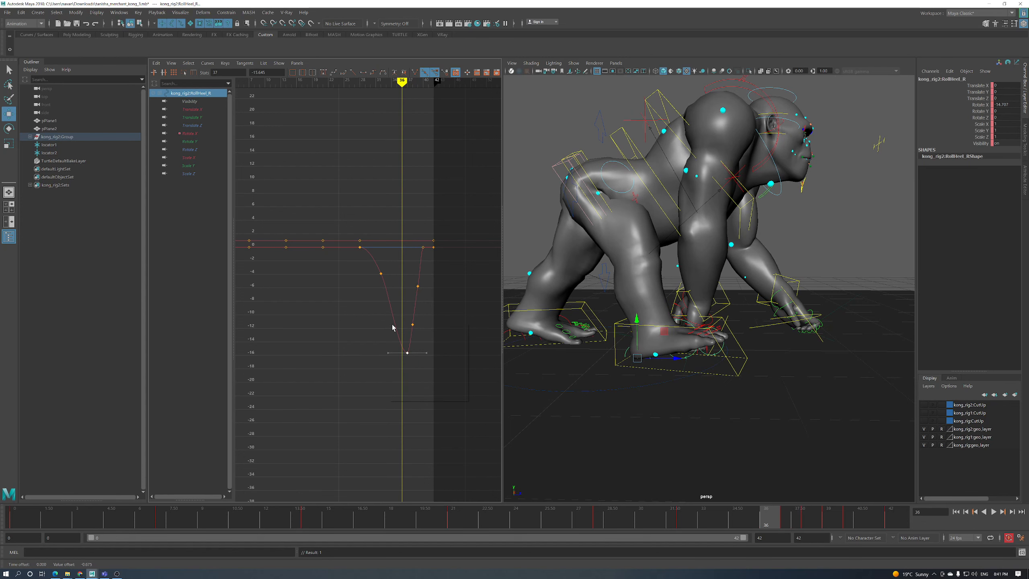
pyautogui.click(403, 346)
pyautogui.moveTo(404, 346); pyautogui.dragTo(401, 365, button='middle')
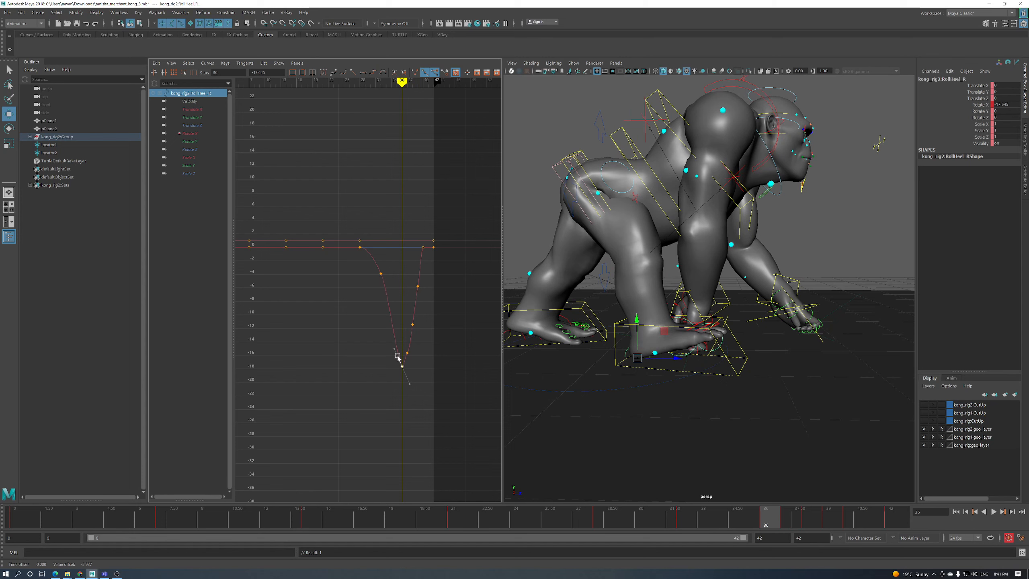
pyautogui.hotkey('alt', ',')
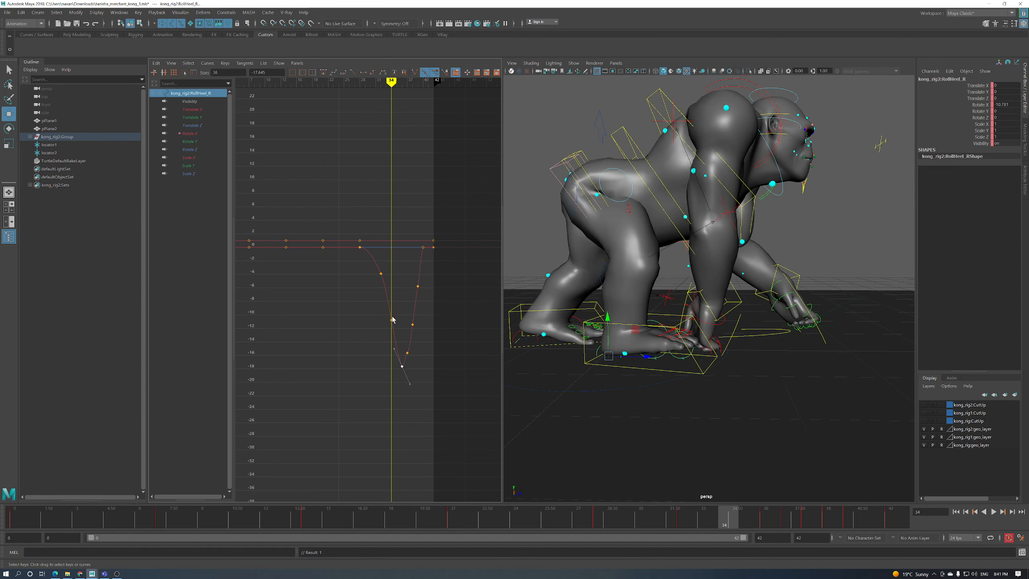
pyautogui.moveTo(386, 342); pyautogui.dragTo(389, 344, button='middle')
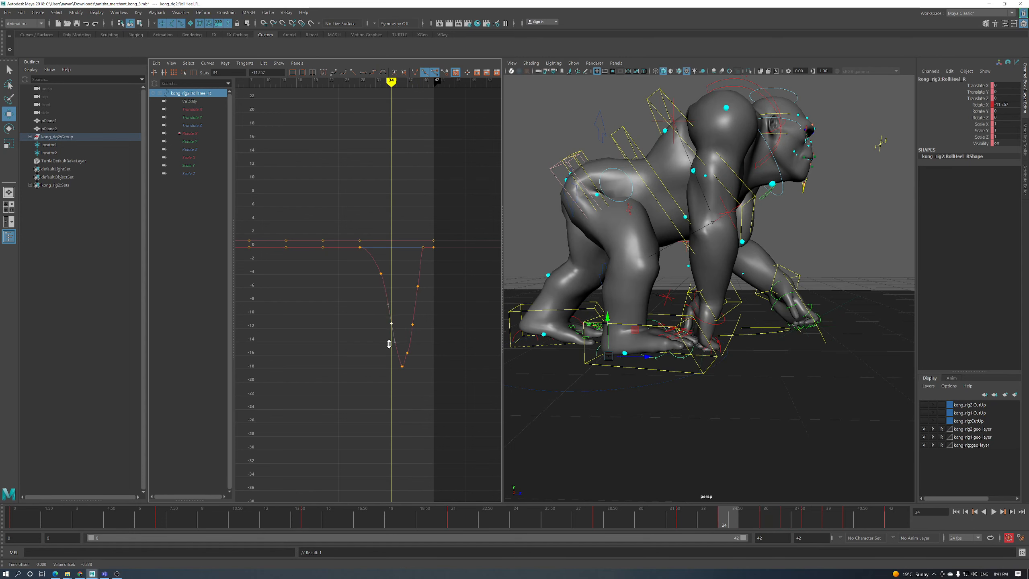
# Apply spline tangents to the heel roll's Rotate X keys on frames 36 and 37, and play back the walk
pyautogui.moveTo(395, 353); pyautogui.dragTo(394, 353)
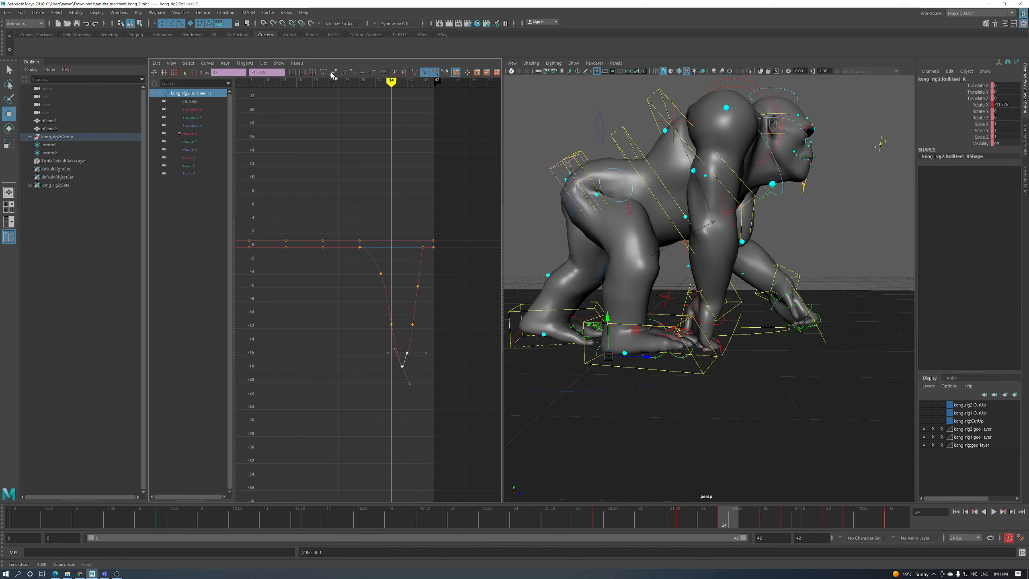
pyautogui.keyDown('alt'); pyautogui.keyDown('shift'); pyautogui.moveTo(439, 276); pyautogui.dragTo(443, 289, button='right'); pyautogui.keyUp('shift'); pyautogui.keyUp('alt')
pyautogui.click(994, 512)
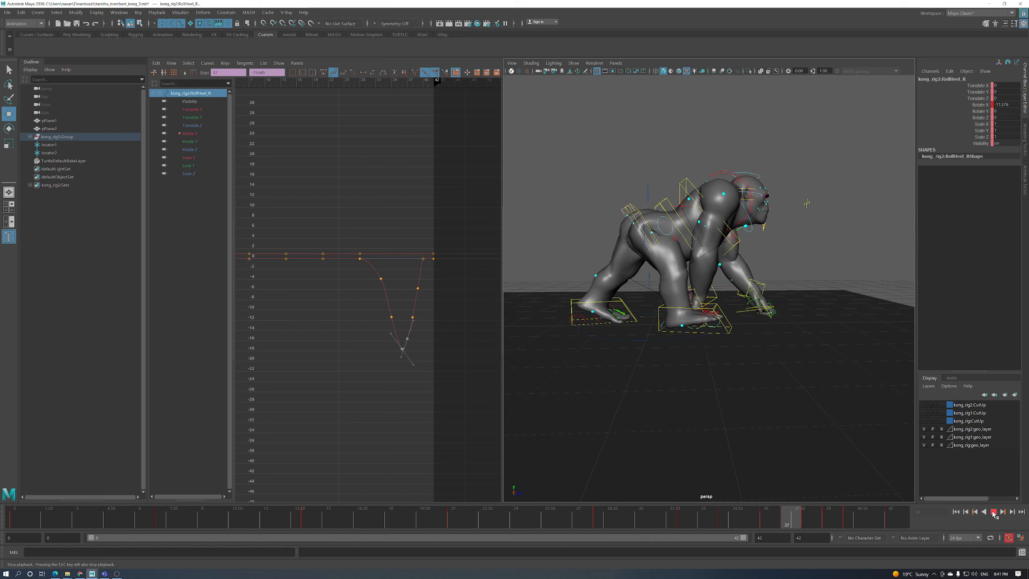
pyautogui.click(994, 514)
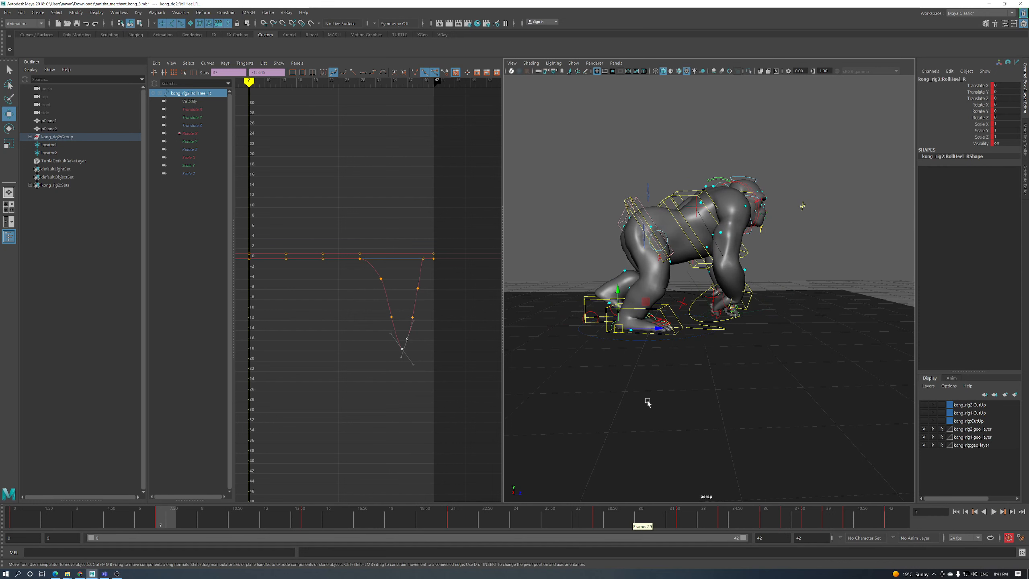
# Offset the right foot control's whole Translate Z curve slightly upward, checking the foot between frames 19 and 37
pyautogui.click(668, 306)
pyautogui.moveTo(245, 525); pyautogui.dragTo(412, 523)
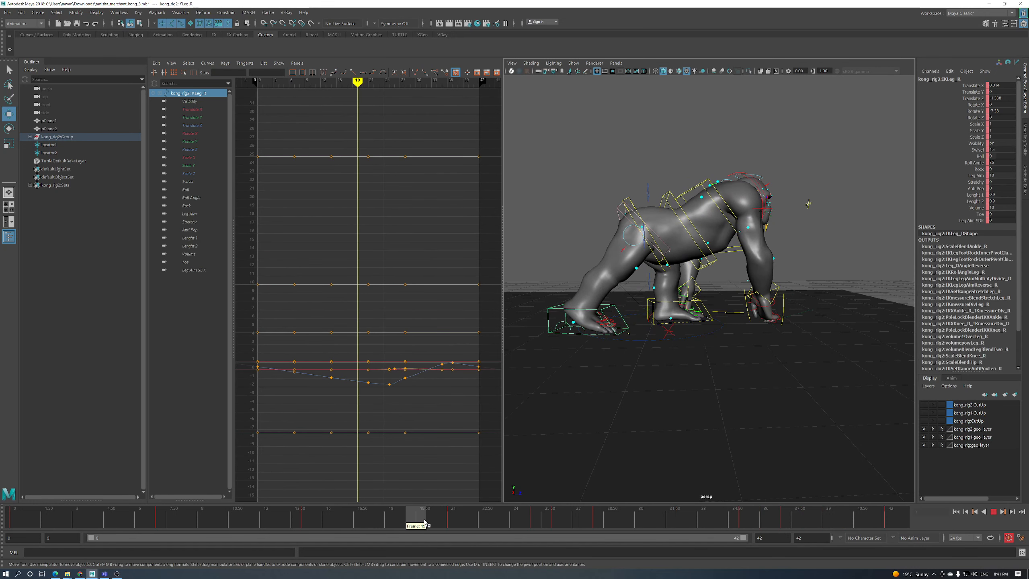
pyautogui.click(352, 380)
pyautogui.press('f')
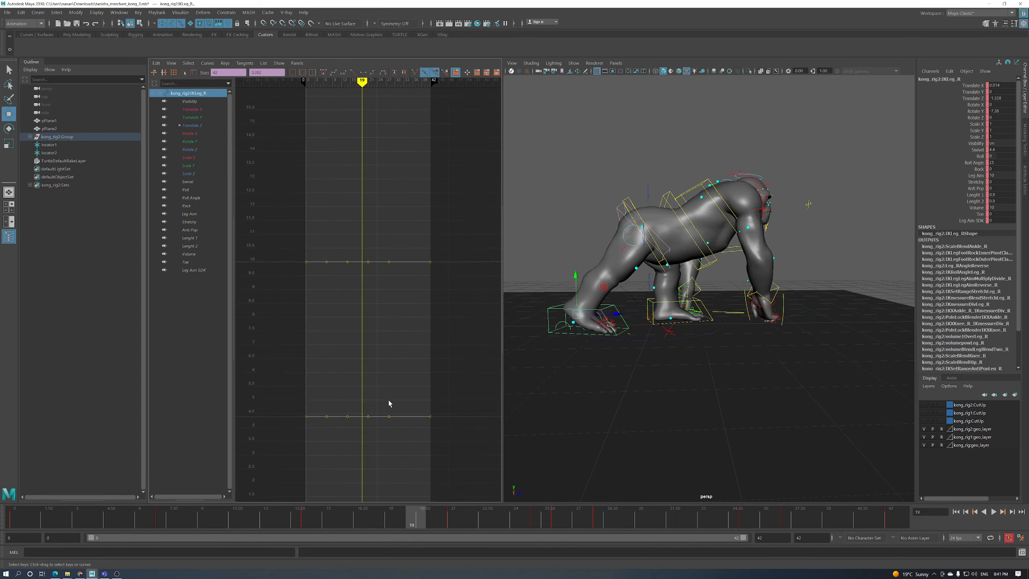
pyautogui.moveTo(385, 327); pyautogui.dragTo(386, 325, button='middle')
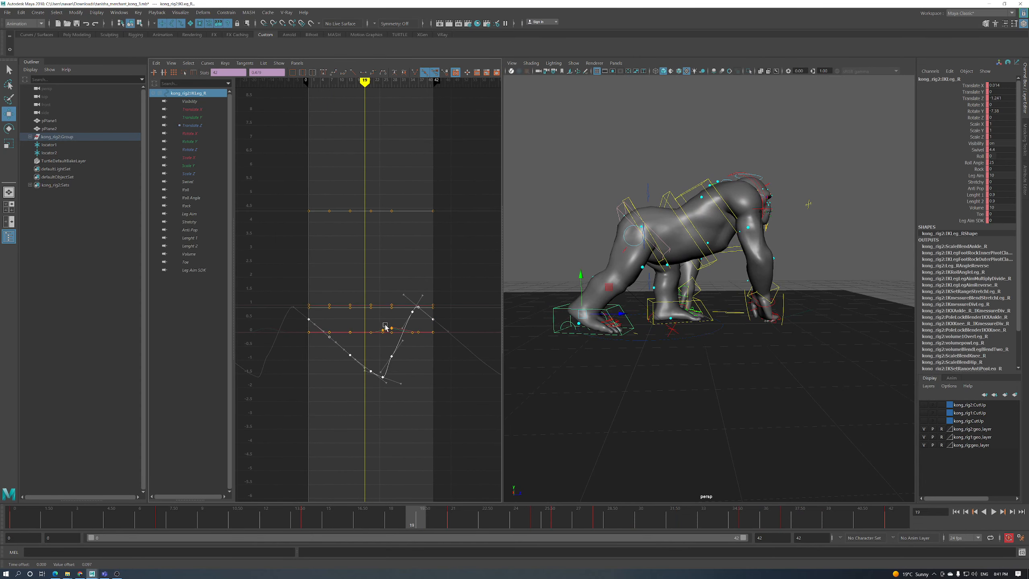
pyautogui.moveTo(525, 521); pyautogui.dragTo(801, 514)
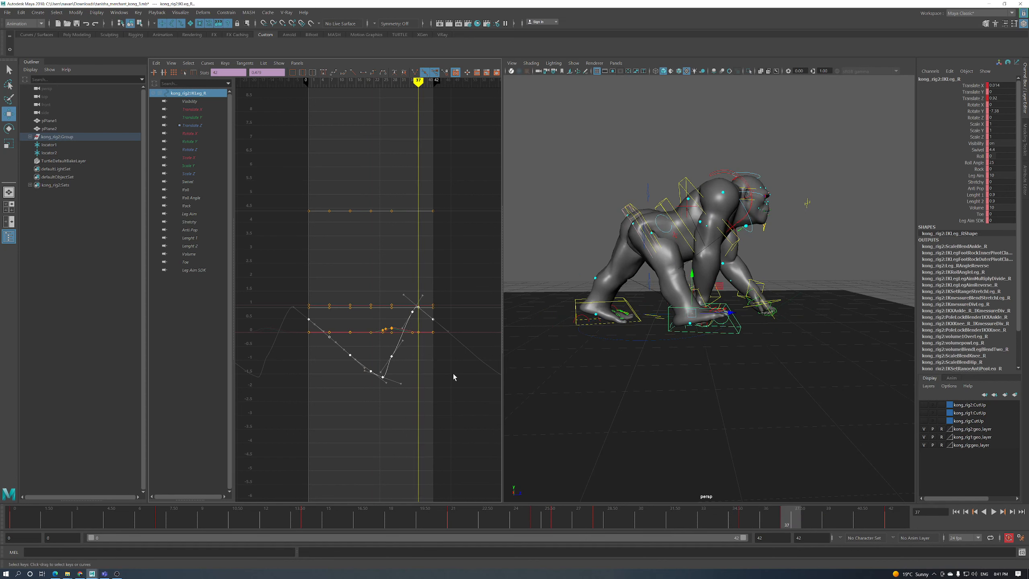
pyautogui.moveTo(447, 368); pyautogui.dragTo(450, 370, button='middle')
pyautogui.moveTo(401, 507); pyautogui.dragTo(432, 516)
# Adjust the tangent of the right toe-end roll's Rotate X key on frame 21
pyautogui.keyDown('alt'); pyautogui.moveTo(633, 356); pyautogui.dragTo(721, 349, button='right'); pyautogui.keyUp('alt')
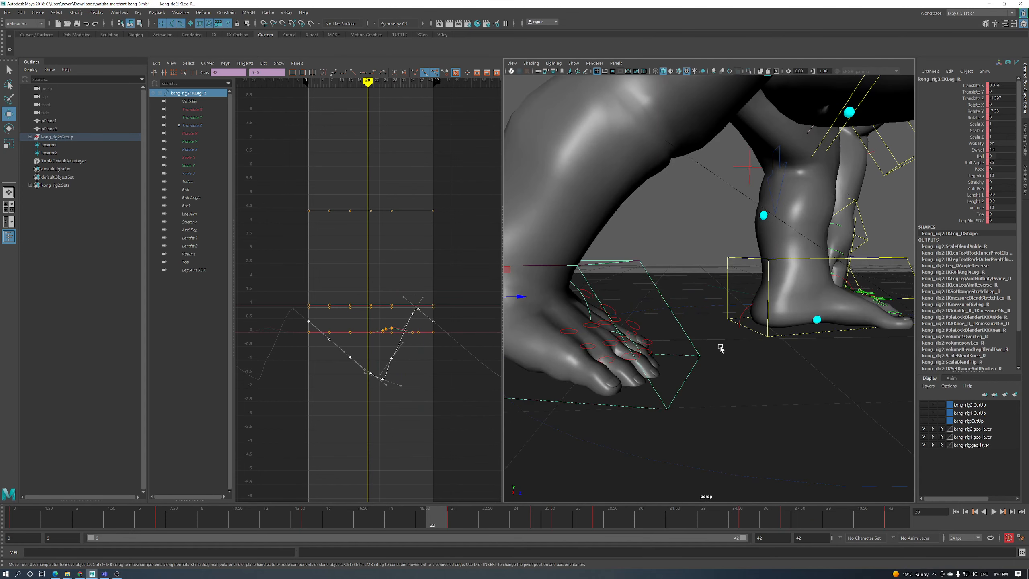
pyautogui.click(636, 347)
pyautogui.keyDown('alt'); pyautogui.moveTo(714, 345); pyautogui.dragTo(626, 344); pyautogui.keyUp('alt')
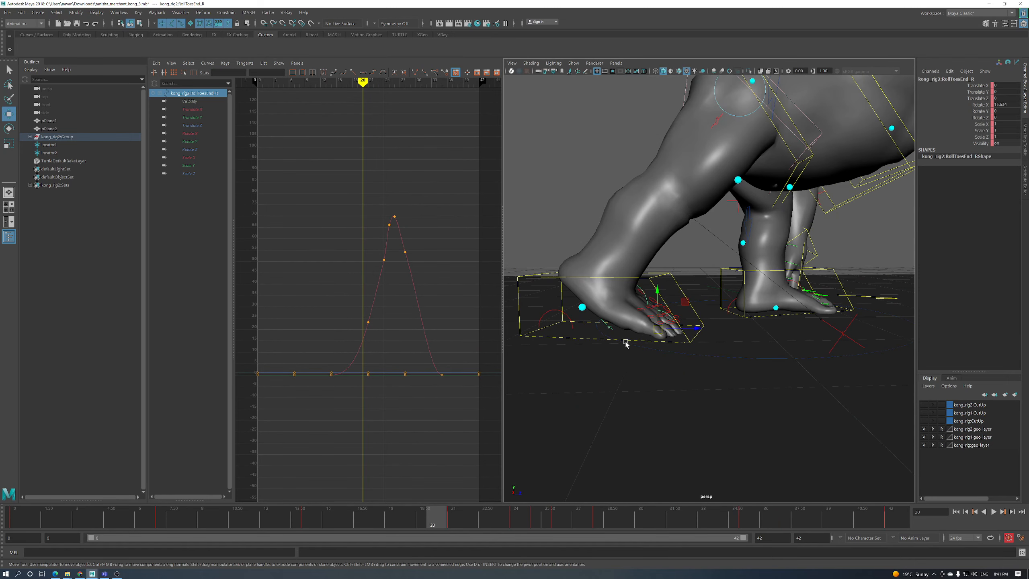
pyautogui.keyDown('alt'); pyautogui.moveTo(626, 344); pyautogui.dragTo(658, 339, button='right'); pyautogui.keyUp('alt')
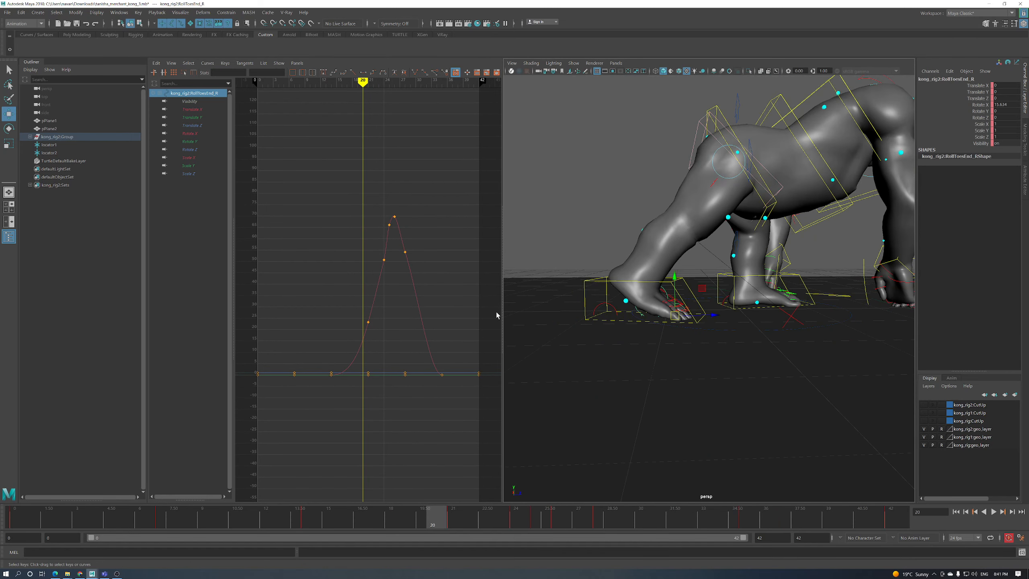
pyautogui.click(368, 321)
pyautogui.moveTo(378, 315); pyautogui.dragTo(380, 313, button='middle')
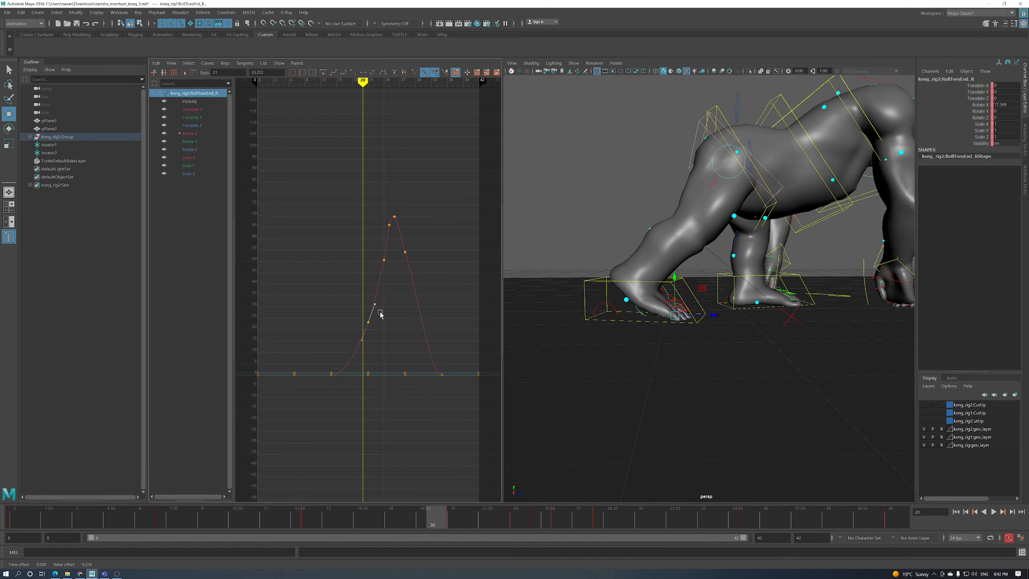
# Adjust the tangent of the right toe-end roll's Rotate X key on frame 24 and play back the walk
pyautogui.moveTo(384, 337); pyautogui.dragTo(384, 336)
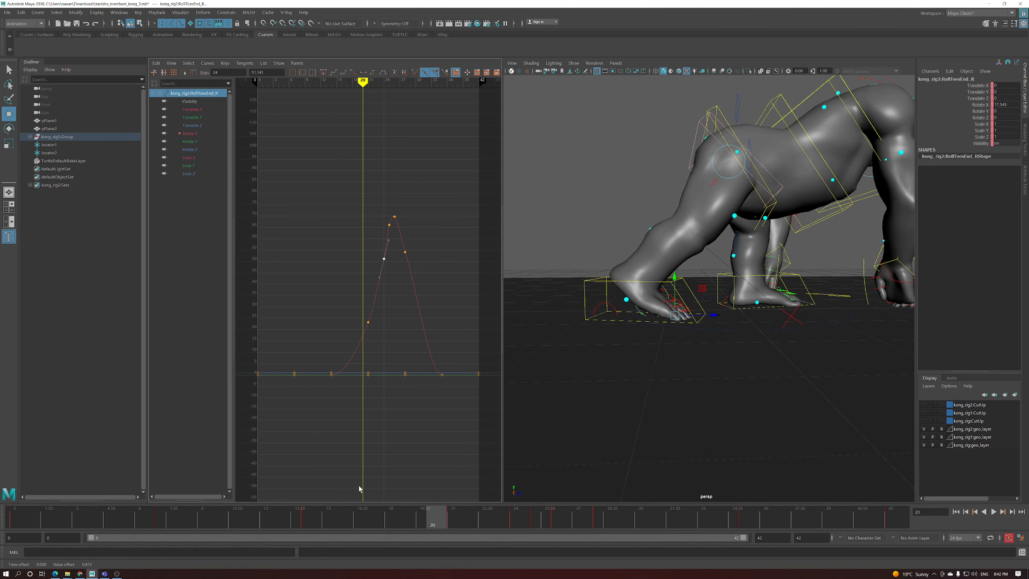
pyautogui.hotkey('alt', 'v')
pyautogui.click(974, 512)
pyautogui.click(994, 512)
pyautogui.keyDown('alt'); pyautogui.moveTo(708, 402); pyautogui.dragTo(770, 368); pyautogui.keyUp('alt')
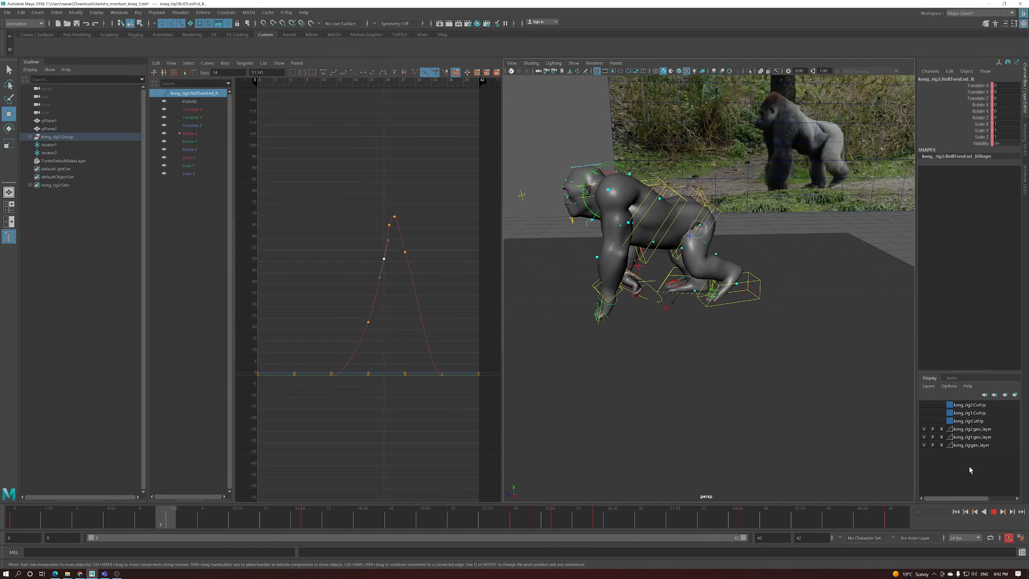
pyautogui.click(994, 512)
# Key the left toes roll's Rotate X at about 17.5 on frame 37 and slope the tangent of its frame 35 key upward
pyautogui.scroll(5, 775, 372)
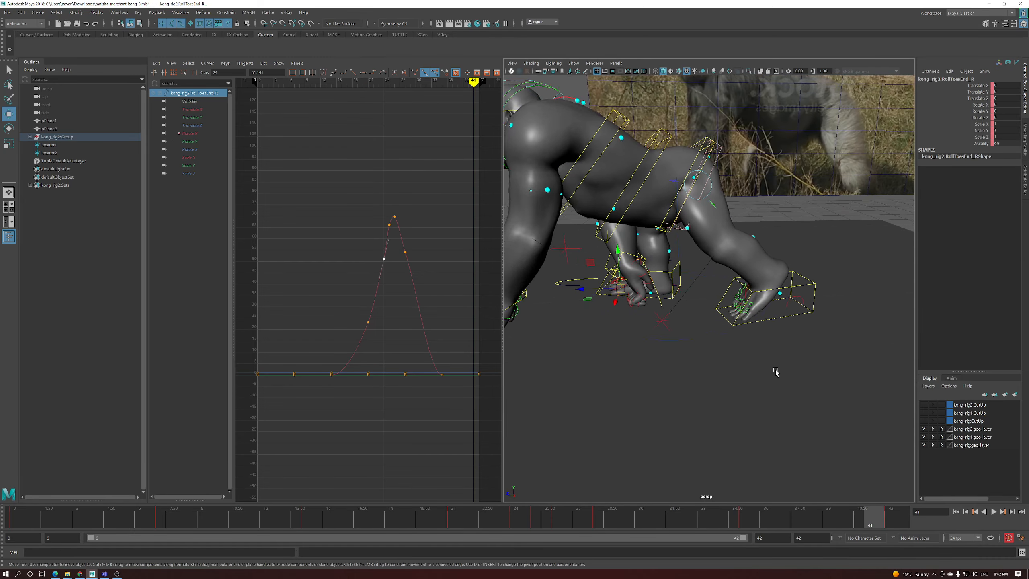
pyautogui.scroll(2, 776, 372)
pyautogui.click(752, 321)
pyautogui.scroll(-4, 776, 337)
pyautogui.moveTo(889, 518); pyautogui.dragTo(790, 521)
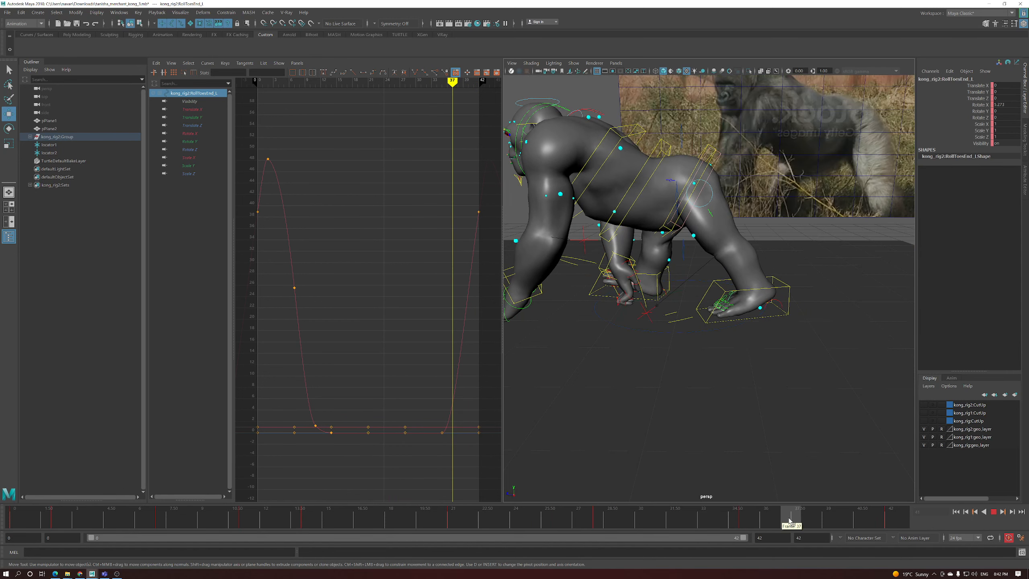
pyautogui.click(732, 297)
pyautogui.press('f')
pyautogui.click(403, 201)
pyautogui.press('s')
pyautogui.moveTo(410, 217)
pyautogui.keyDown('shift'); pyautogui.mouseDown(button='middle')
pyautogui.moveTo(421, 202)
pyautogui.moveTo(425, 243)
pyautogui.moveTo(419, 225)
pyautogui.mouseUp(button='middle'); pyautogui.keyUp('shift')
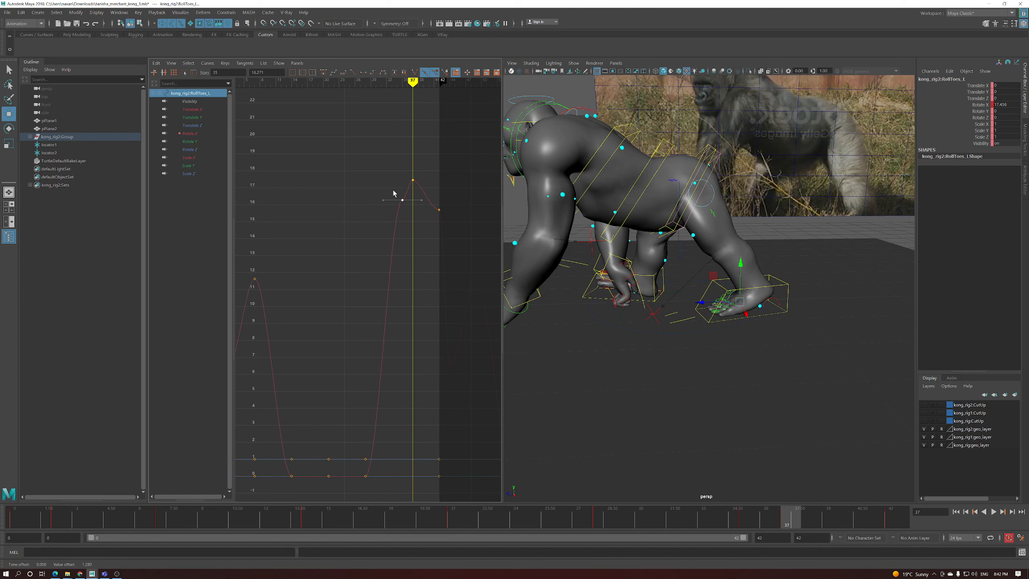
pyautogui.scroll(-4, 377, 290)
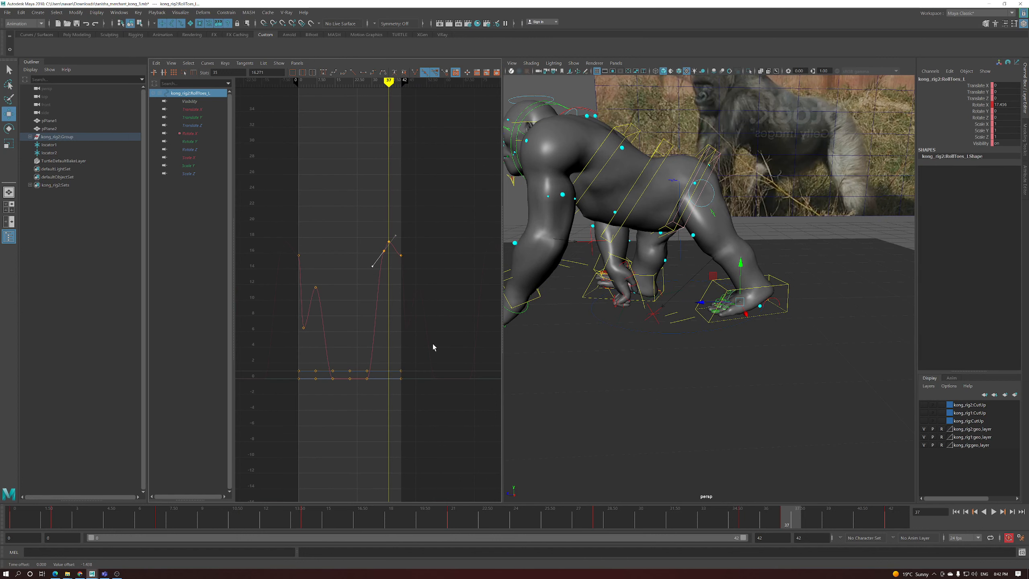
# Add a frame 40 key to the left toes roll's Rotate X curve and slope its first and last keys' tangents downward
pyautogui.click(829, 517)
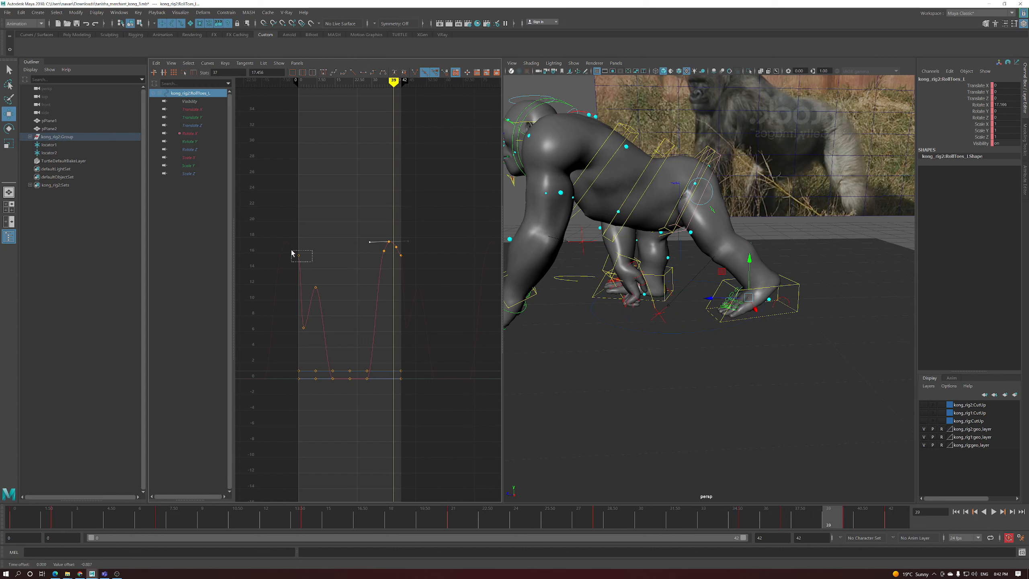
pyautogui.moveTo(418, 254); pyautogui.dragTo(397, 261)
pyautogui.click(318, 256)
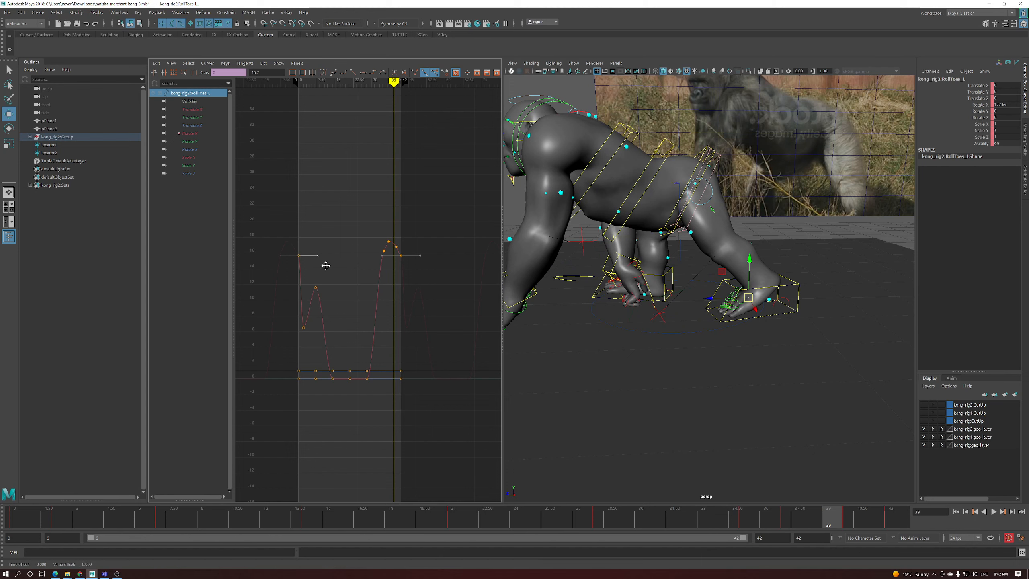
pyautogui.press('.')
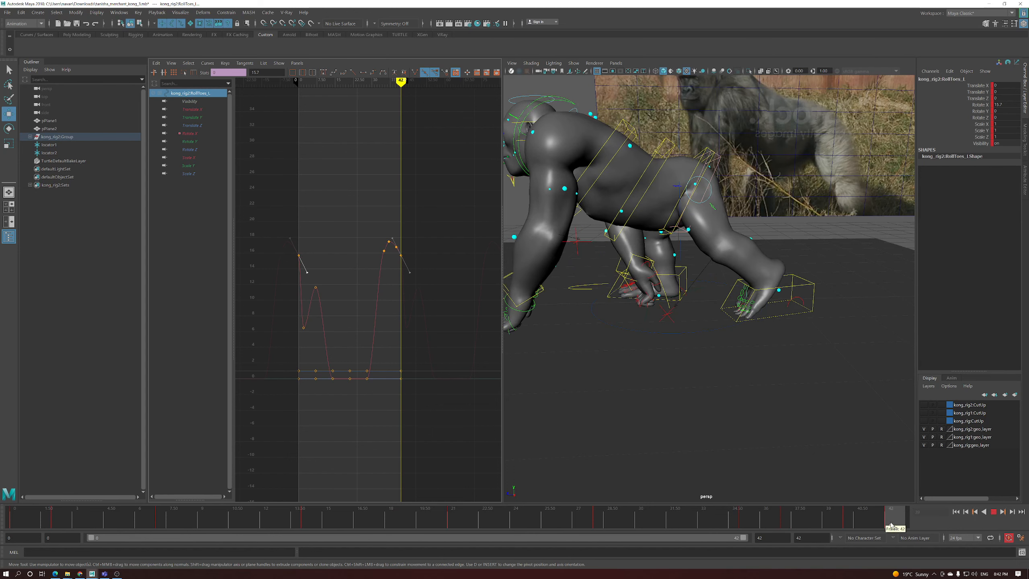
pyautogui.moveTo(18, 522); pyautogui.dragTo(182, 525)
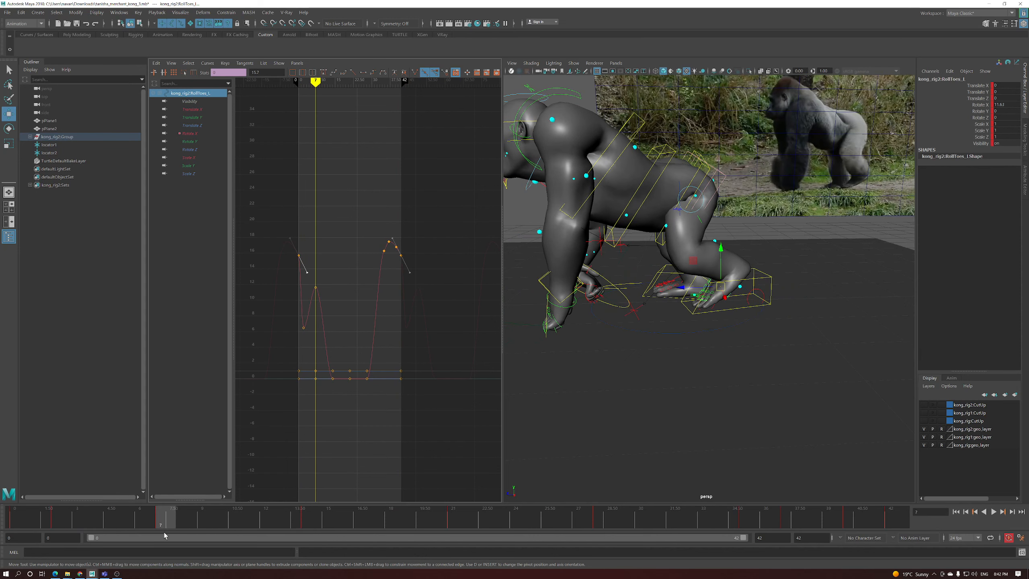
pyautogui.hotkey('alt', 'v')
pyautogui.moveTo(887, 526); pyautogui.dragTo(21, 525)
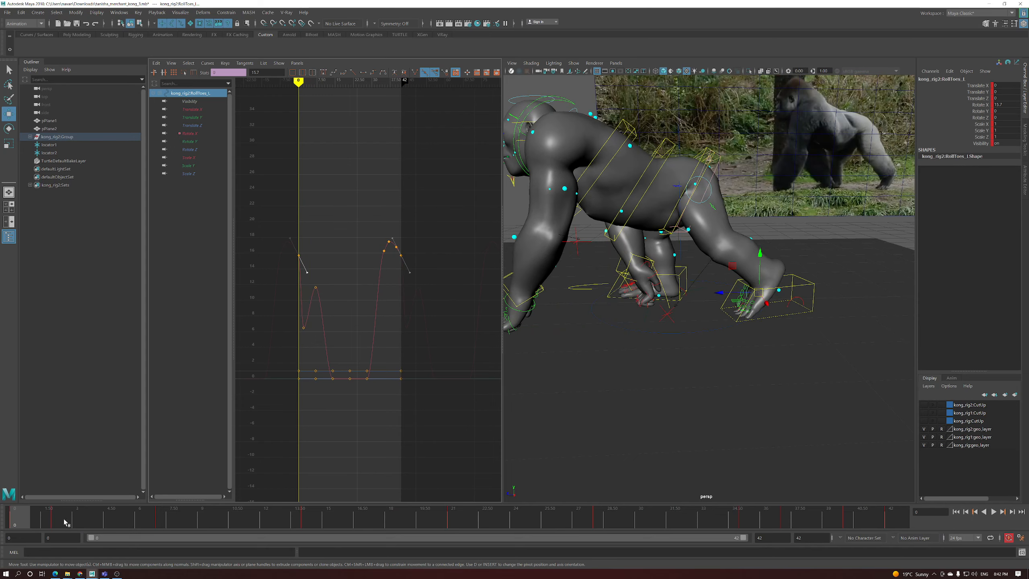
pyautogui.click(995, 513)
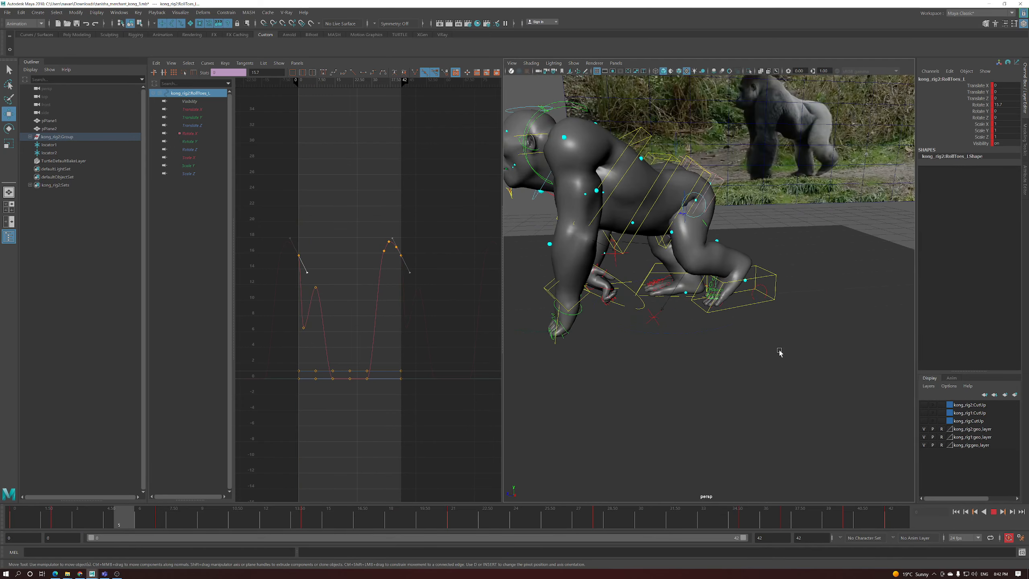
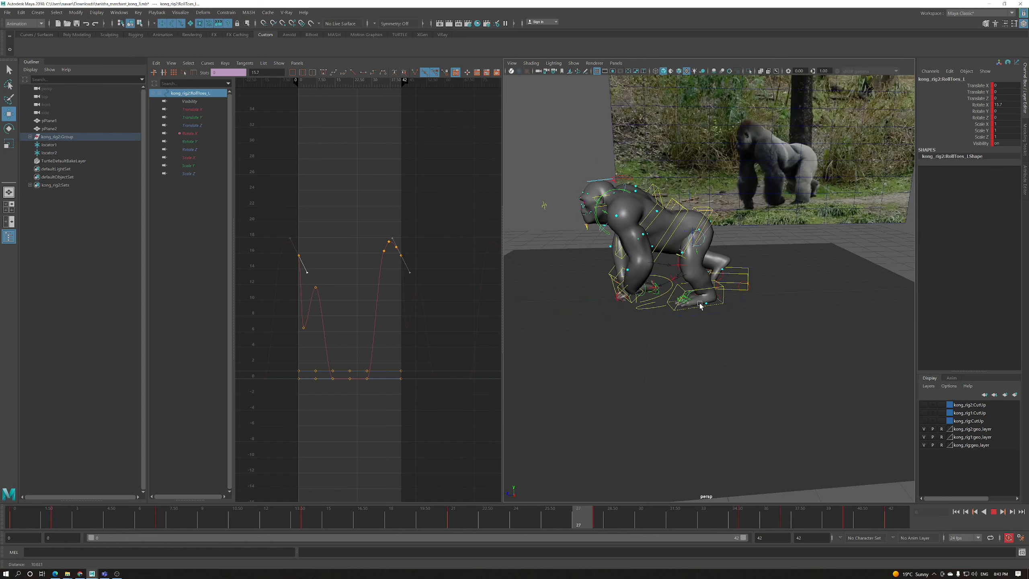
pyautogui.press('Escape')
# Isolate locator1's Rotate X curve and slope the tangent of its frame 0 key upward, checking the hand between frames 0 and 8
pyautogui.keyDown('alt'); pyautogui.moveTo(623, 271); pyautogui.dragTo(659, 303, button='right'); pyautogui.keyUp('alt')
pyautogui.keyDown('alt'); pyautogui.moveTo(658, 304); pyautogui.dragTo(631, 323); pyautogui.keyUp('alt')
pyautogui.click(623, 316)
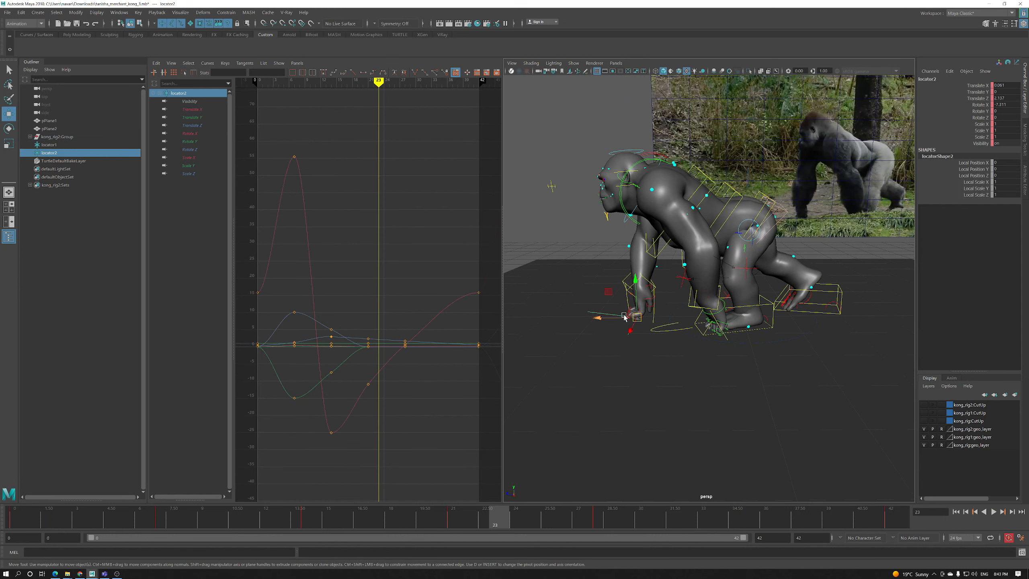
pyautogui.moveTo(29, 521); pyautogui.dragTo(174, 526)
pyautogui.press('e')
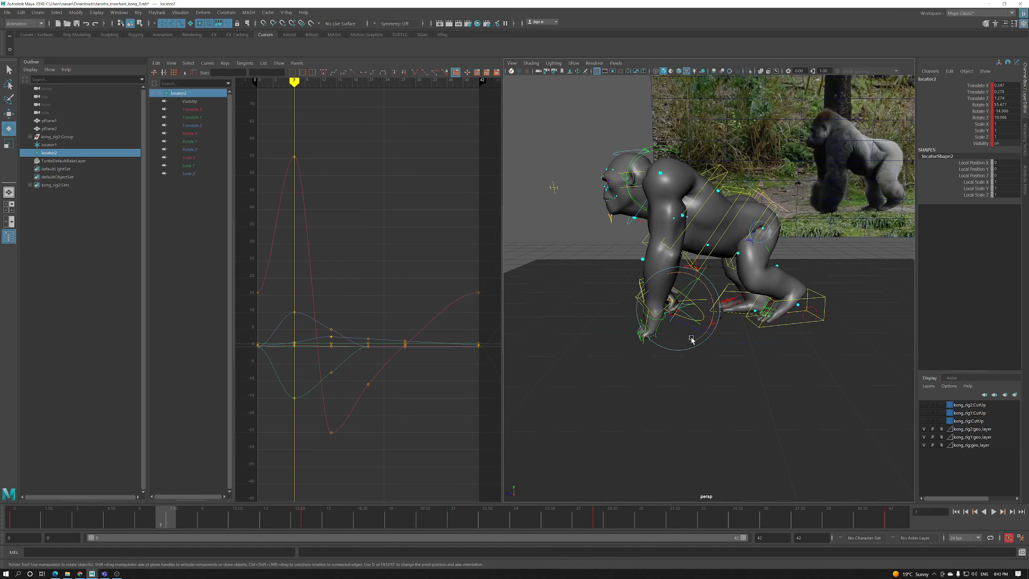
pyautogui.click(622, 333)
pyautogui.click(643, 336)
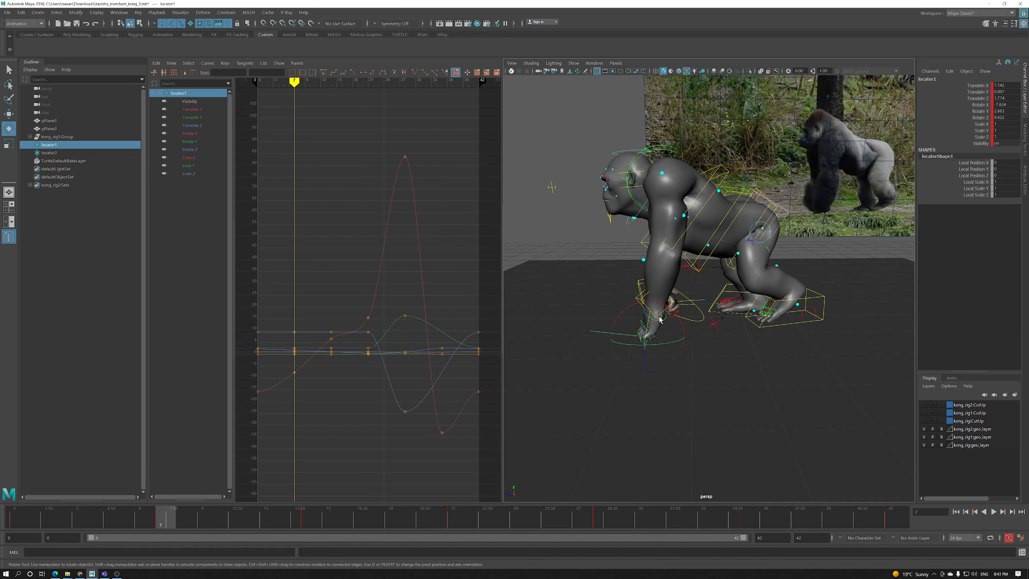
pyautogui.click(190, 133)
pyautogui.keyDown('alt'); pyautogui.moveTo(361, 295); pyautogui.dragTo(428, 244, button='middle'); pyautogui.keyUp('alt')
pyautogui.moveTo(340, 351); pyautogui.dragTo(321, 332)
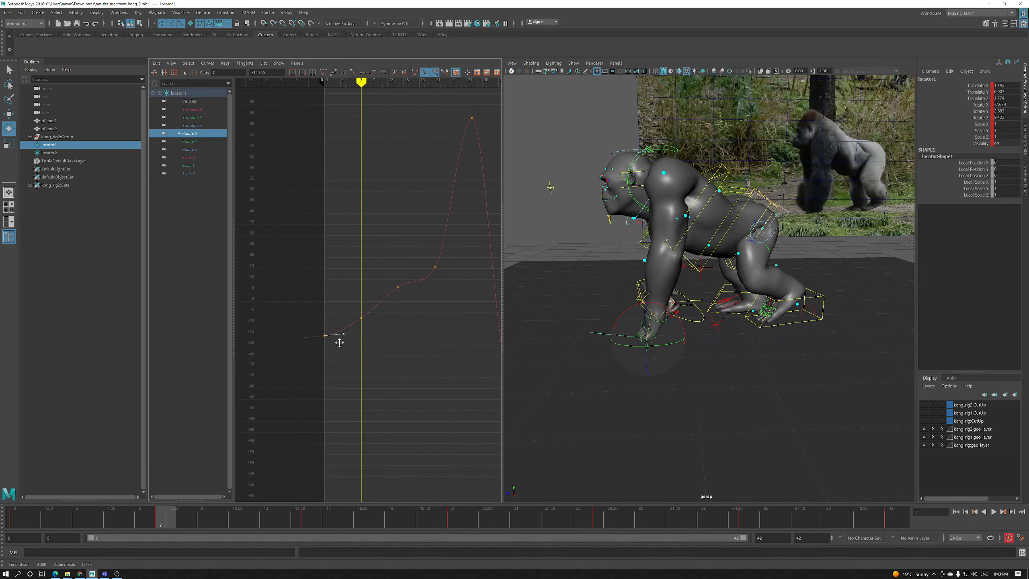
pyautogui.click(16, 522)
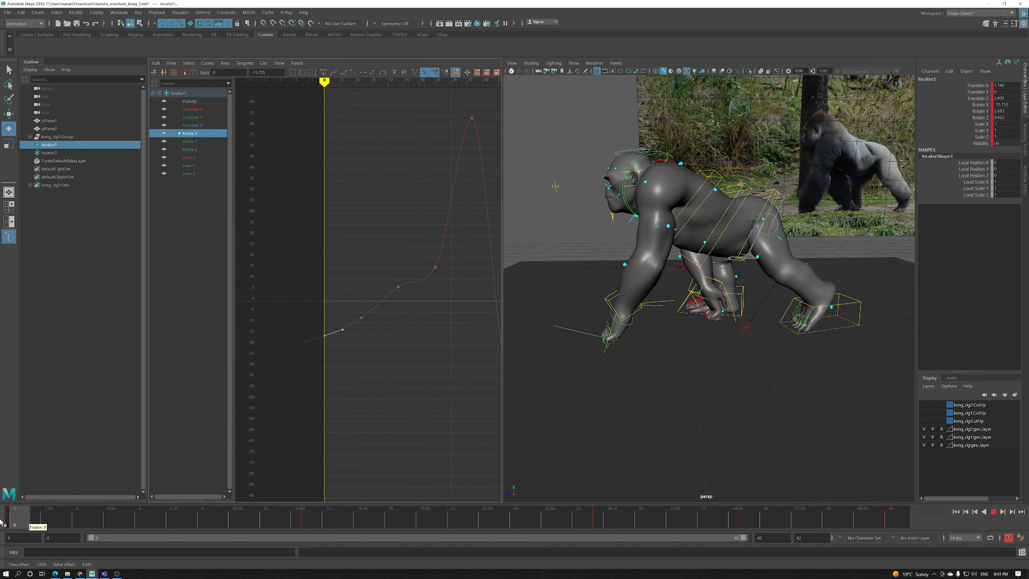
pyautogui.moveTo(2, 523); pyautogui.dragTo(181, 521)
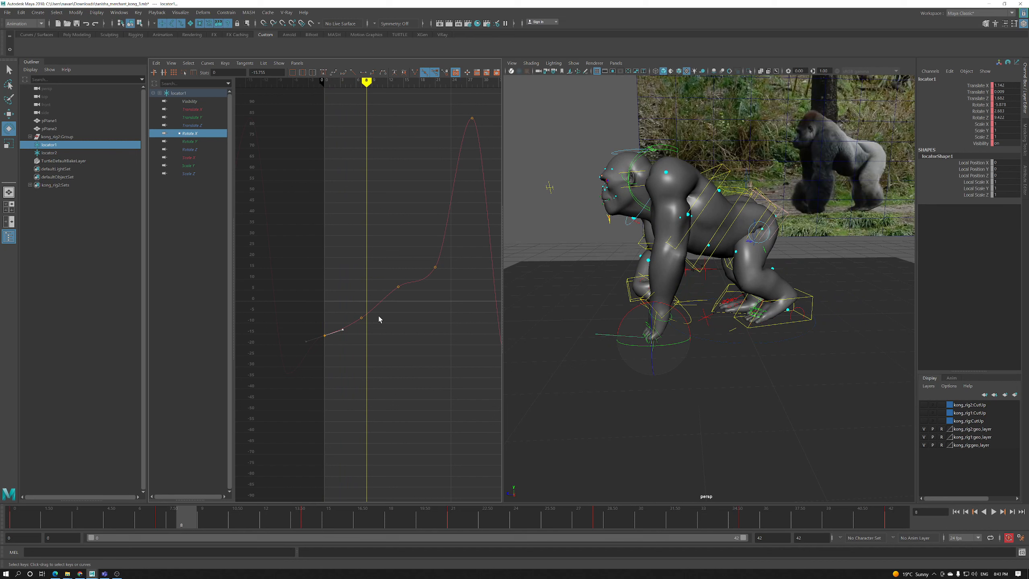
# Raise locator1's Rotate X key on frame 7 slightly and lower its frame 14 key to about 4
pyautogui.hotkey('alt', ',')
pyautogui.keyDown('shift'); pyautogui.moveTo(375, 315); pyautogui.dragTo(376, 335, button='middle'); pyautogui.keyUp('shift')
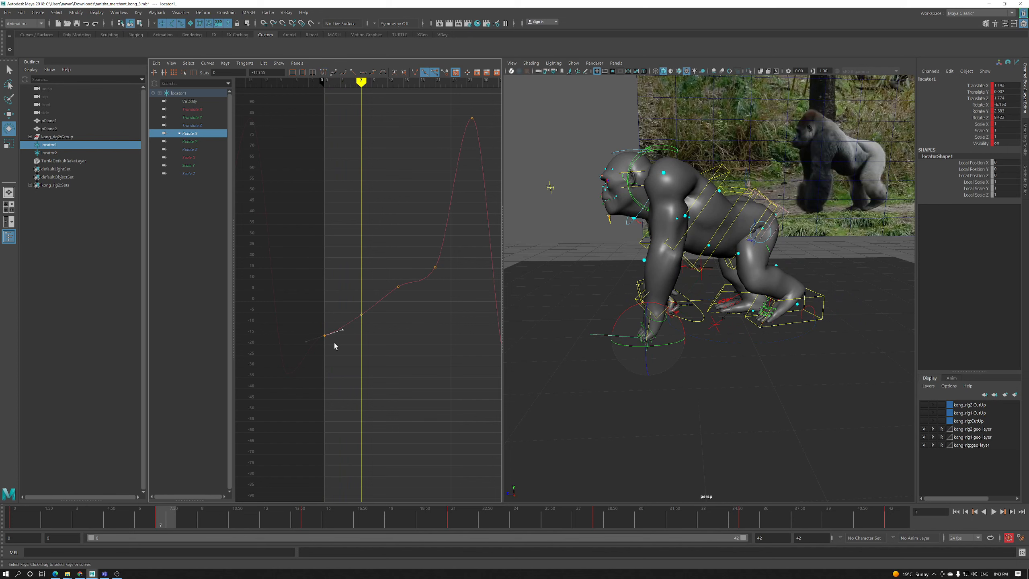
pyautogui.moveTo(177, 520); pyautogui.dragTo(309, 520)
pyautogui.click(399, 286)
pyautogui.keyDown('shift'); pyautogui.moveTo(399, 294); pyautogui.dragTo(397, 302, button='middle'); pyautogui.keyUp('shift')
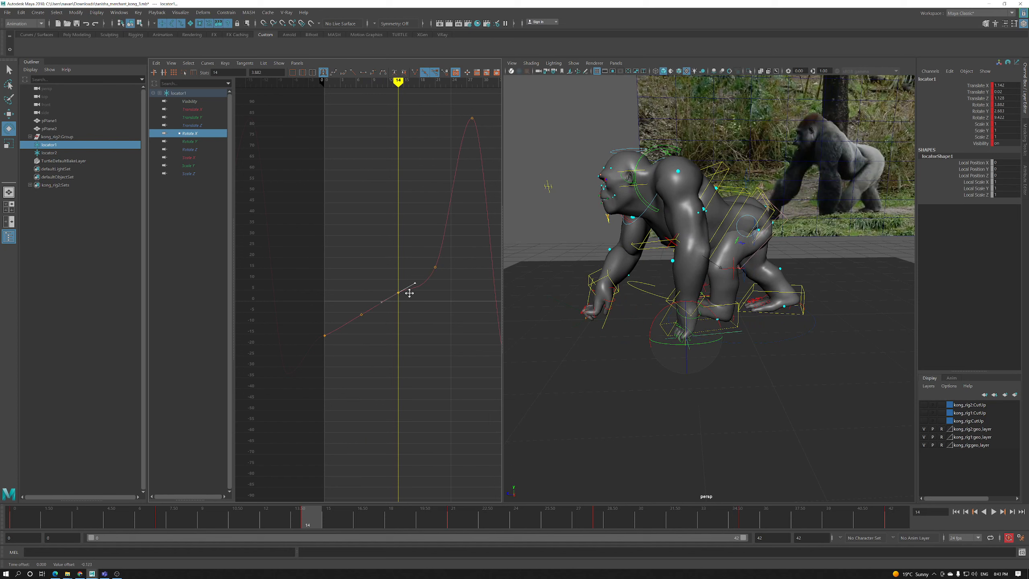
# Slope the tangent of locator1's Rotate X key on frame 21 and add a key at about 29 on frame 24
pyautogui.moveTo(324, 517); pyautogui.dragTo(465, 517)
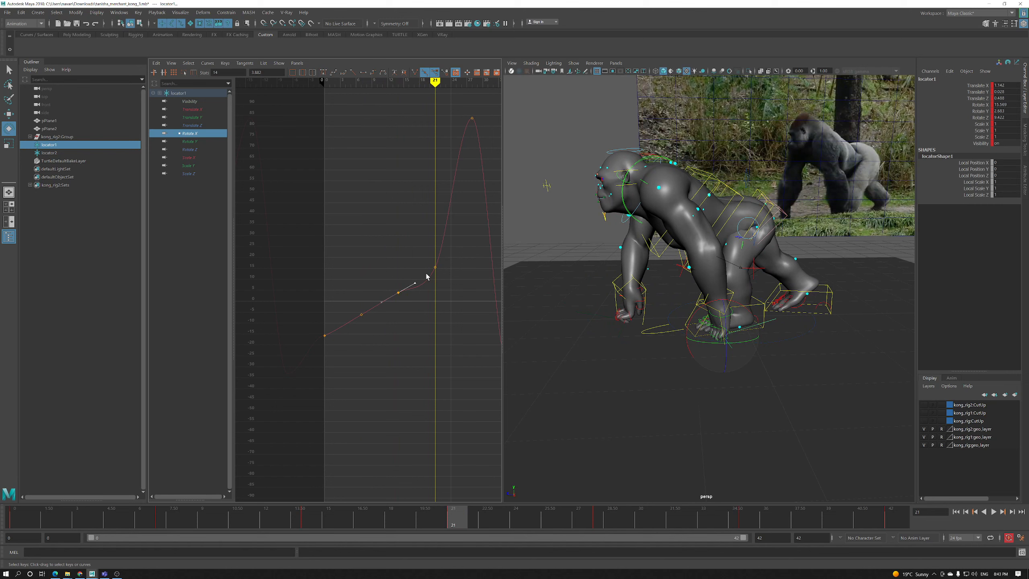
pyautogui.moveTo(432, 285); pyautogui.dragTo(427, 280)
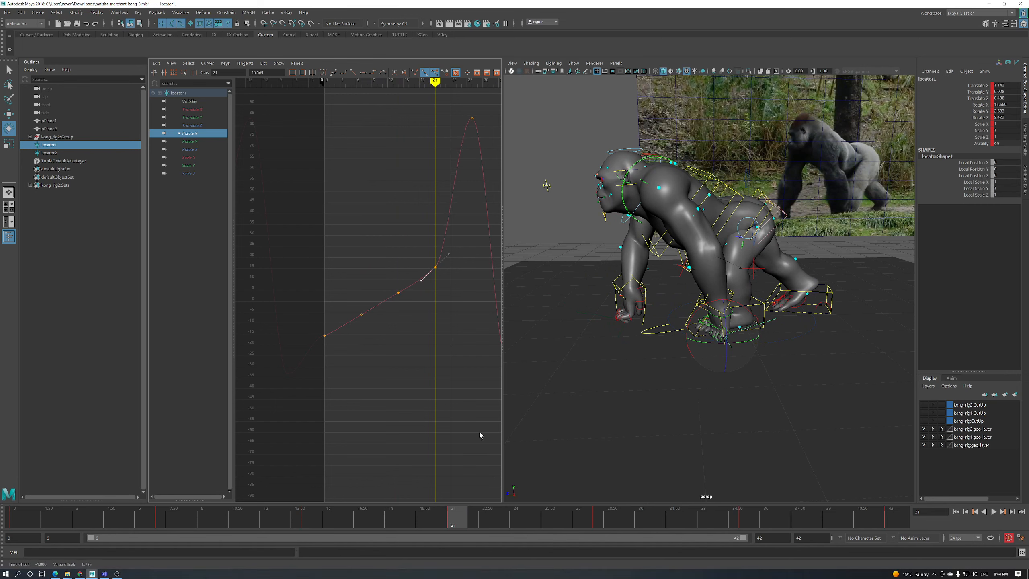
pyautogui.click(477, 523)
pyautogui.moveTo(476, 523); pyautogui.dragTo(517, 523)
pyautogui.moveTo(457, 210); pyautogui.dragTo(457, 211)
pyautogui.keyDown('shift'); pyautogui.moveTo(457, 210); pyautogui.dragTo(378, 268, button='middle'); pyautogui.keyUp('shift')
# Lower the peak of locator1's Rotate X curve on frame 28 to about 63.8 and play back the walk
pyautogui.moveTo(556, 515)
pyautogui.mouseDown()
pyautogui.moveTo(634, 519)
pyautogui.moveTo(611, 520)
pyautogui.mouseUp()
pyautogui.moveTo(382, 135); pyautogui.dragTo(382, 135)
pyautogui.moveTo(382, 135); pyautogui.dragTo(387, 184, button='middle')
pyautogui.keyDown('alt'); pyautogui.moveTo(577, 283); pyautogui.dragTo(661, 305); pyautogui.keyUp('alt')
pyautogui.hotkey('alt', 'v')
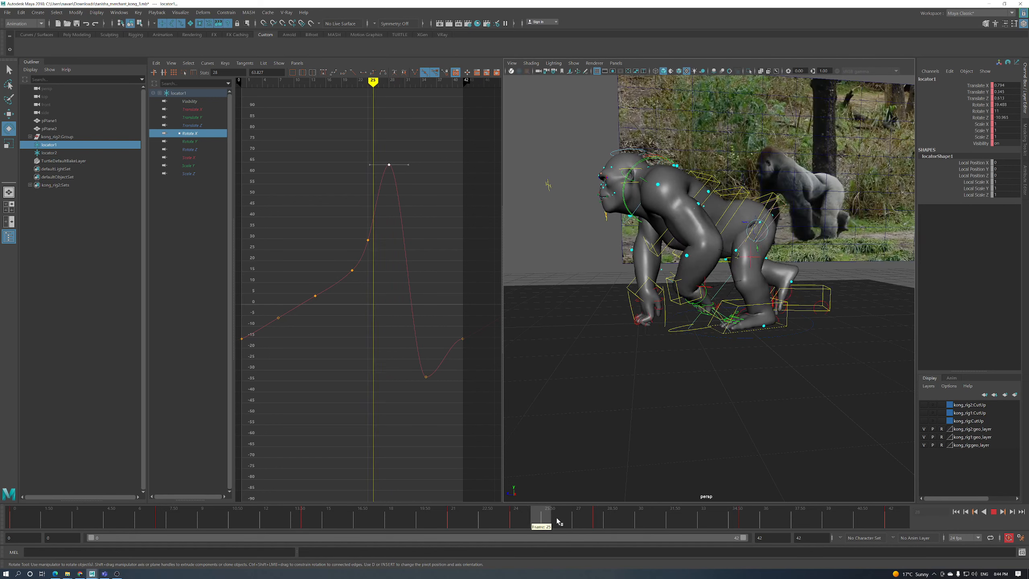
# Raise locator1's Rotate X key on frame 35 to about -19.8 and slope the tangents of the frame 35 and 42 keys
pyautogui.moveTo(719, 517); pyautogui.dragTo(687, 519)
pyautogui.scroll(-5, 704, 450)
pyautogui.keyDown('alt'); pyautogui.moveTo(745, 409); pyautogui.dragTo(691, 421, button='middle'); pyautogui.keyUp('alt')
pyautogui.scroll(-1, 705, 423)
pyautogui.moveTo(690, 515); pyautogui.dragTo(750, 527)
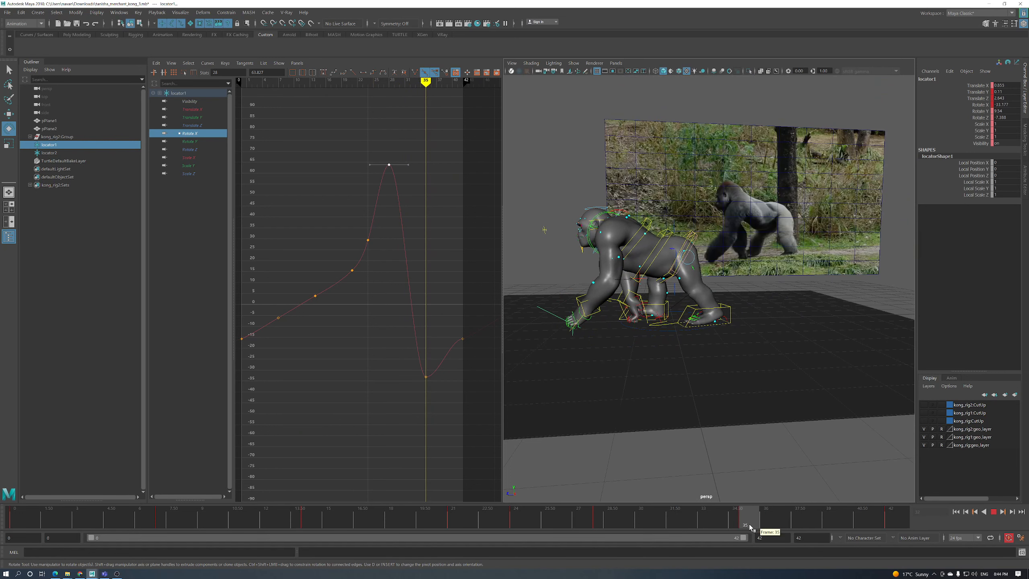
pyautogui.moveTo(439, 347); pyautogui.dragTo(404, 414)
pyautogui.moveTo(425, 394); pyautogui.dragTo(438, 377, button='middle')
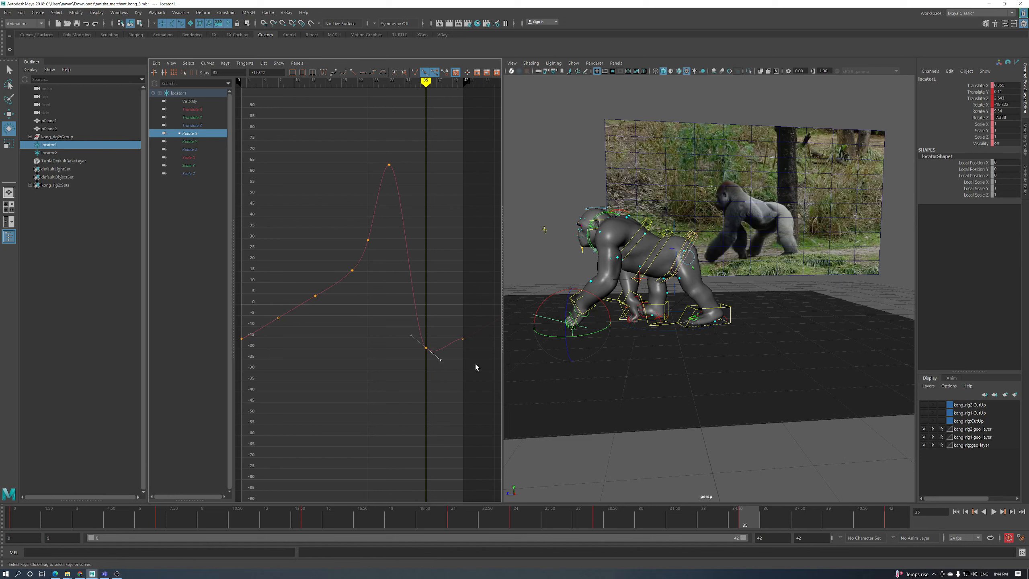
pyautogui.moveTo(450, 351); pyautogui.dragTo(449, 351)
pyautogui.moveTo(450, 351); pyautogui.dragTo(449, 360, button='middle')
pyautogui.moveTo(757, 516)
pyautogui.mouseDown()
pyautogui.moveTo(810, 525)
pyautogui.moveTo(766, 525)
pyautogui.mouseUp()
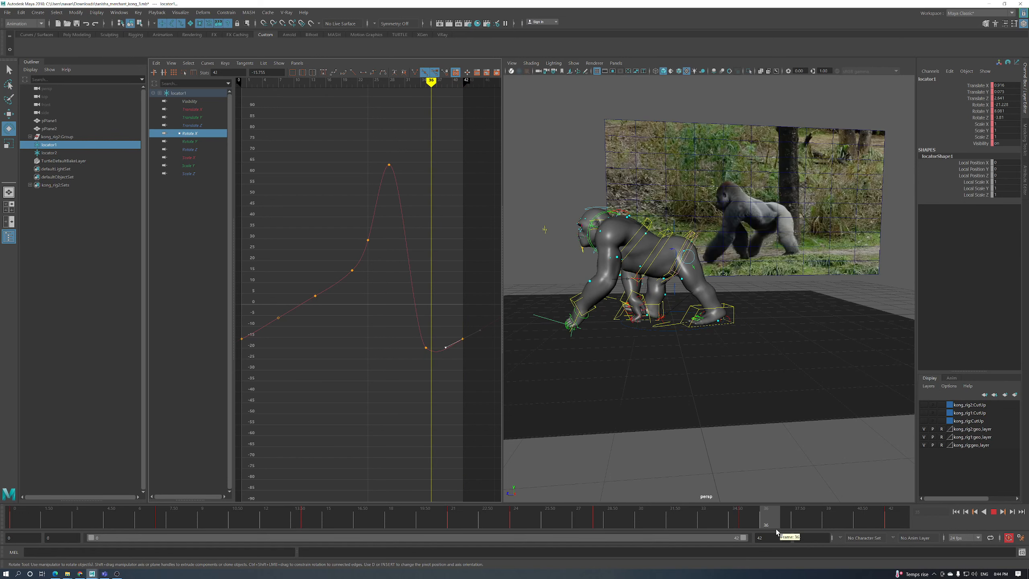
# Key locator1's Translate Z at about 2.76 on frame 38 and slope the tangents of the frame 38 and 42 keys downward
pyautogui.click(192, 126)
pyautogui.press('f')
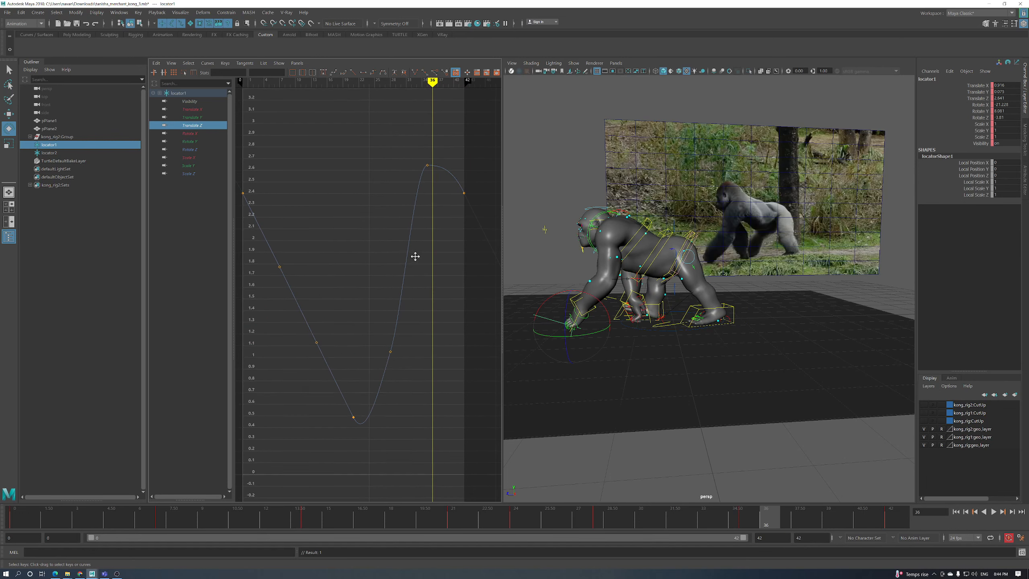
pyautogui.click(898, 521)
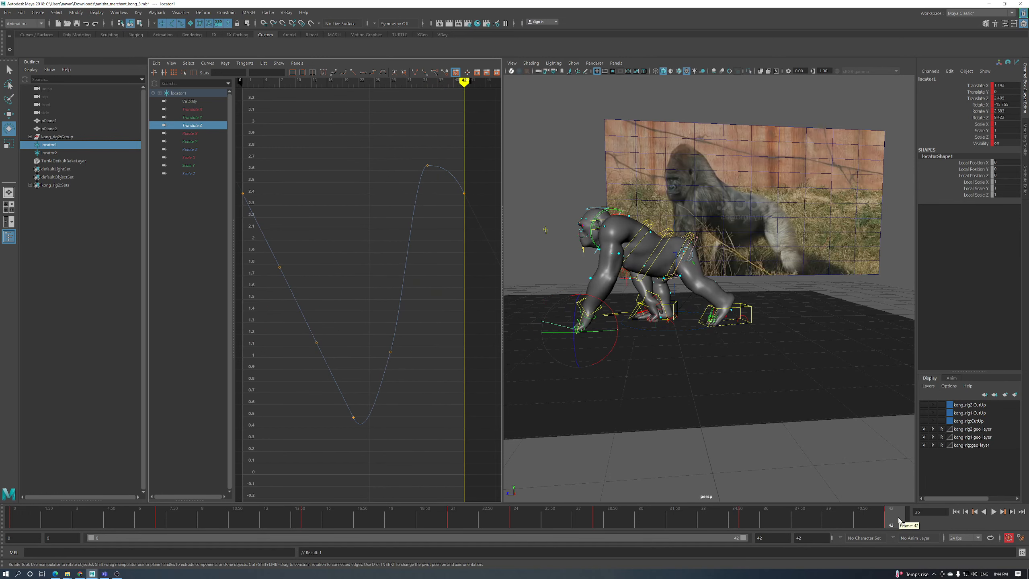
pyautogui.moveTo(894, 522); pyautogui.dragTo(789, 523)
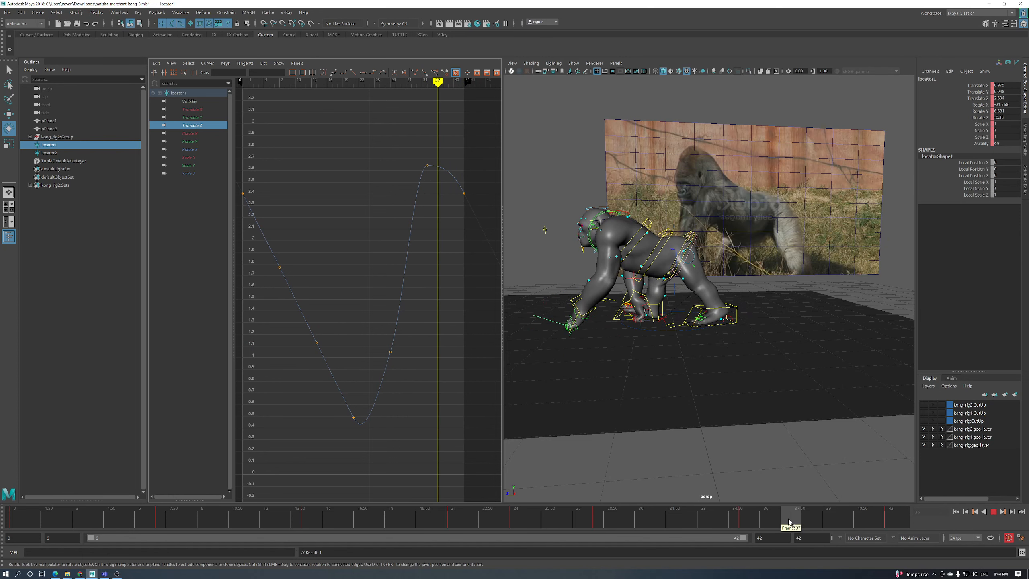
pyautogui.click(799, 523)
pyautogui.keyDown('alt'); pyautogui.moveTo(471, 344); pyautogui.dragTo(438, 235, button='middle'); pyautogui.keyUp('alt')
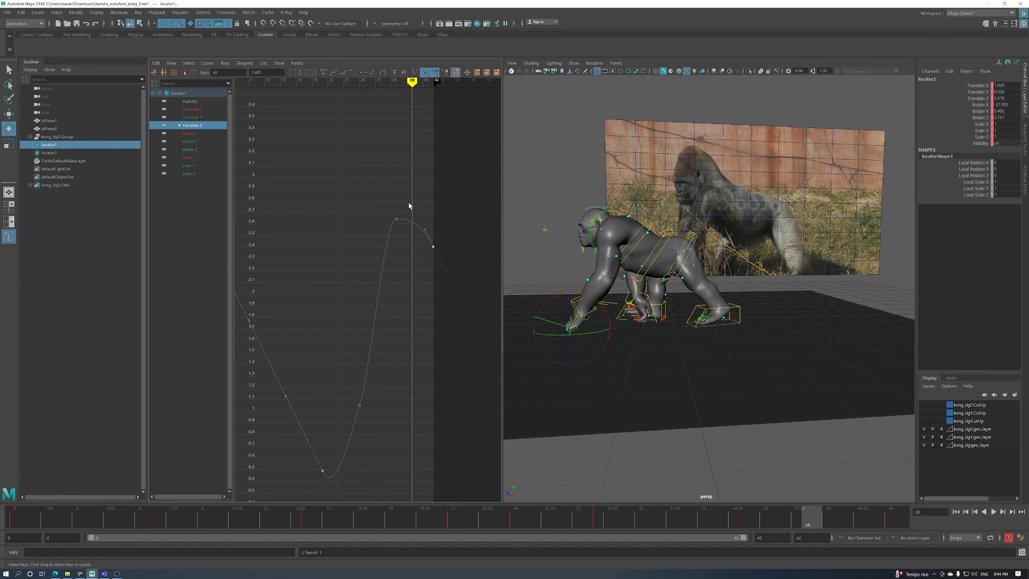
pyautogui.moveTo(409, 232); pyautogui.dragTo(409, 232)
pyautogui.moveTo(409, 248); pyautogui.dragTo(420, 233, button='middle')
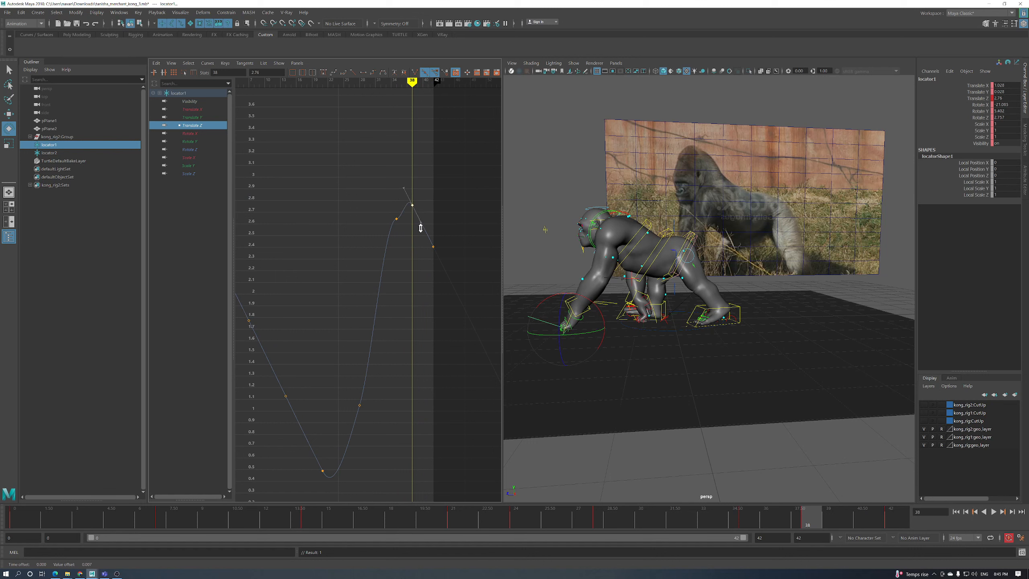
pyautogui.moveTo(408, 234); pyautogui.dragTo(390, 213)
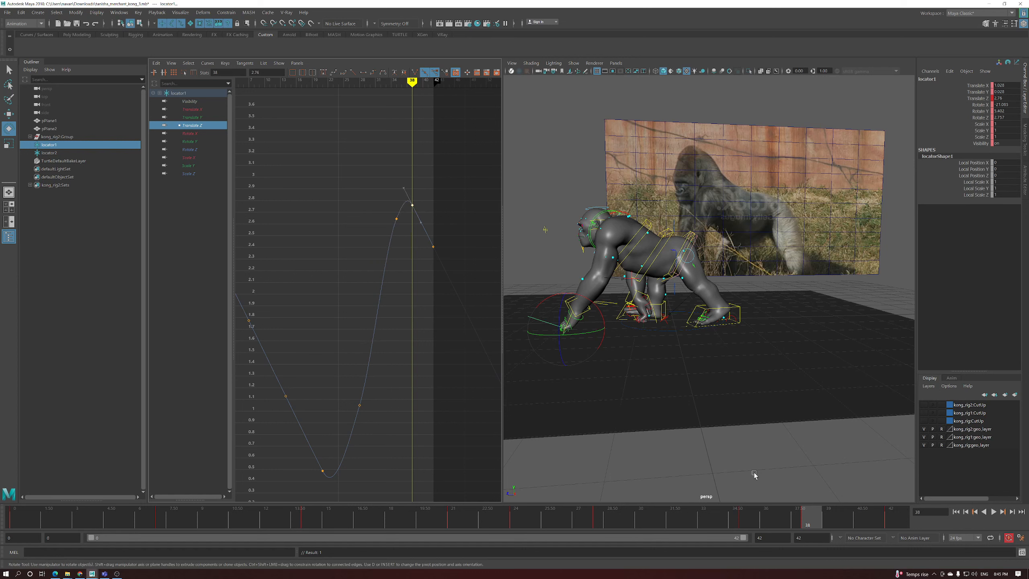
# Round the peak of locator1's Translate Z curve with a frame 37 key and an adjusted frame 35 key, and play back
pyautogui.click(780, 516)
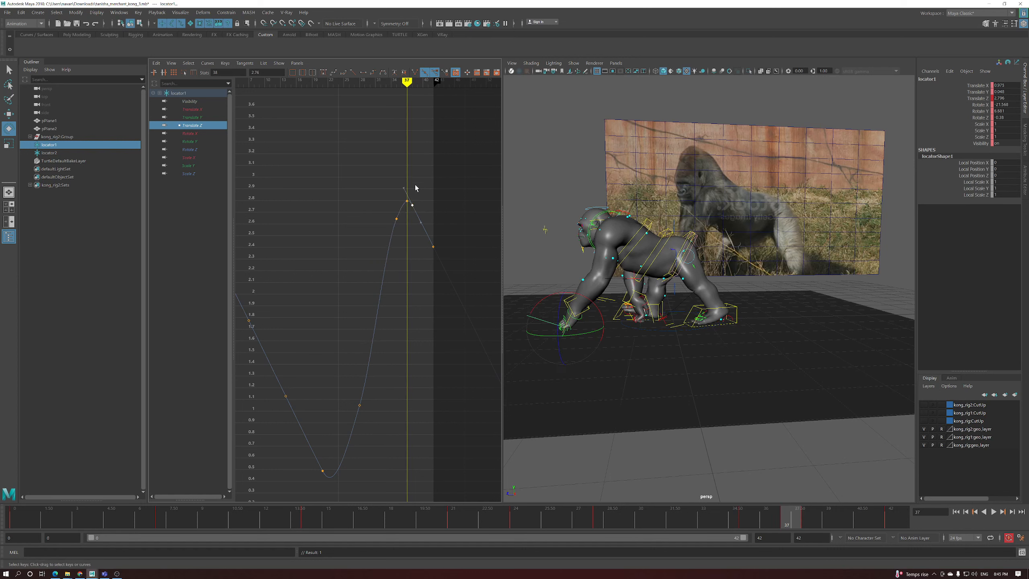
pyautogui.moveTo(408, 199); pyautogui.dragTo(399, 226)
pyautogui.hotkey('alt', 'v')
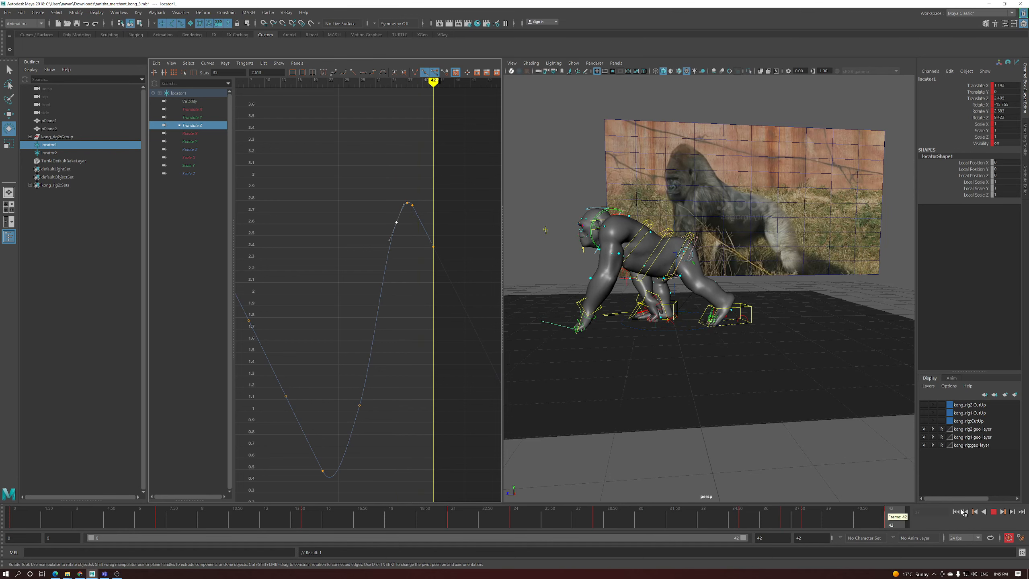
# Play back the walk cycle and scrub frames 20 to 23 to examine how locator1's hand leaves the ground
pyautogui.hotkey('alt', 'v')
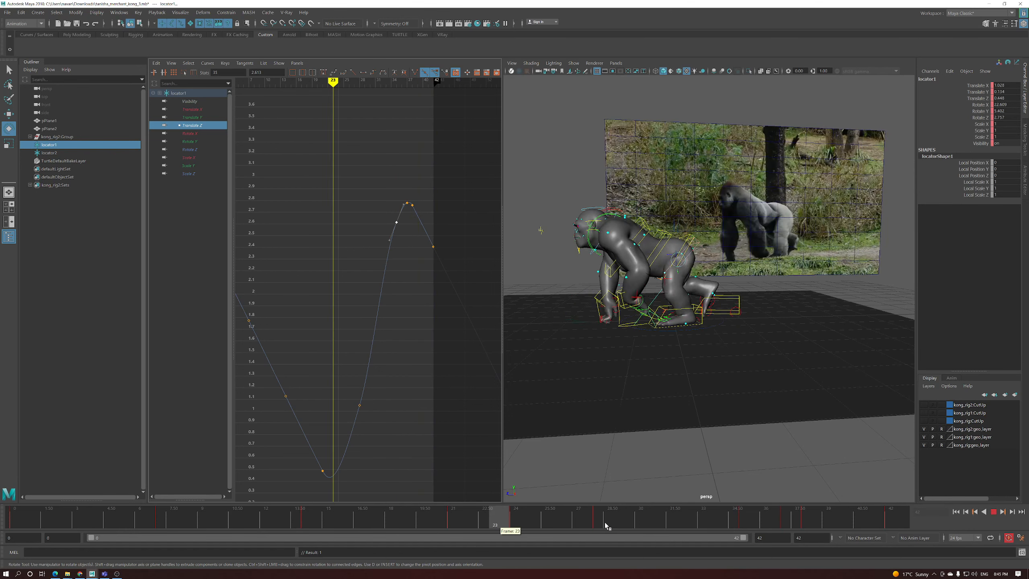
pyautogui.click(956, 512)
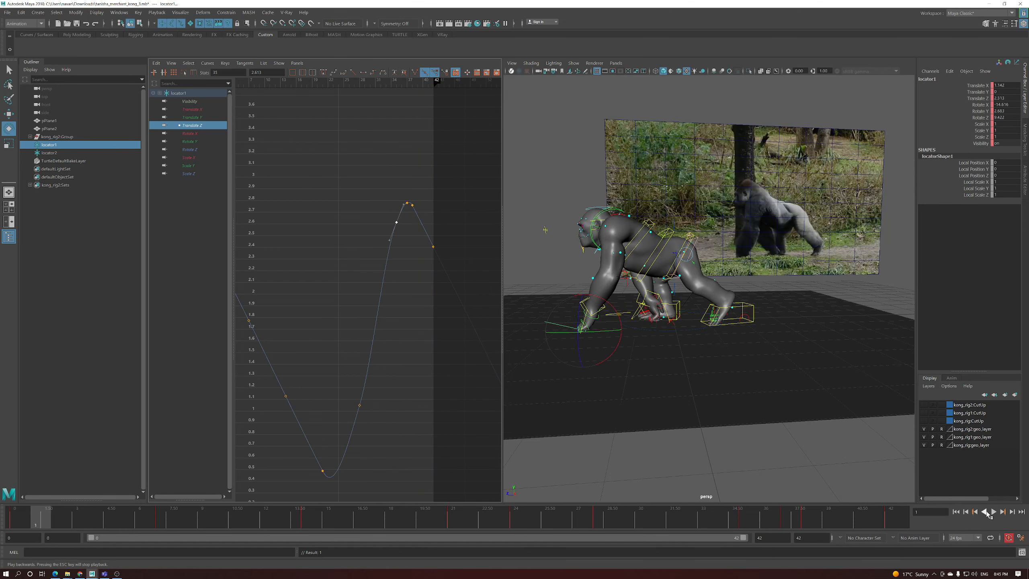
pyautogui.click(994, 512)
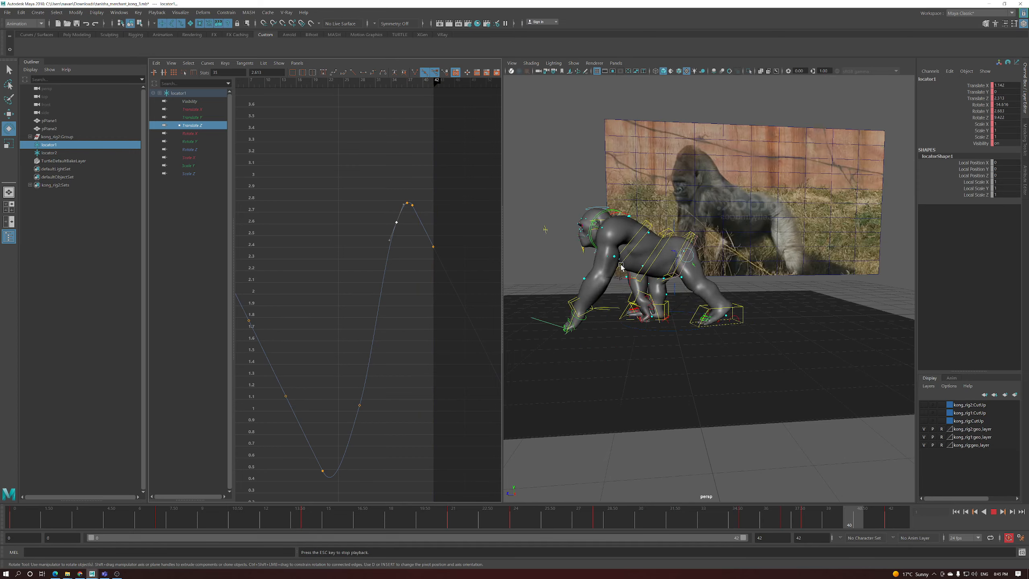
pyautogui.keyDown('alt'); pyautogui.moveTo(622, 267); pyautogui.dragTo(638, 312, button='middle'); pyautogui.keyUp('alt')
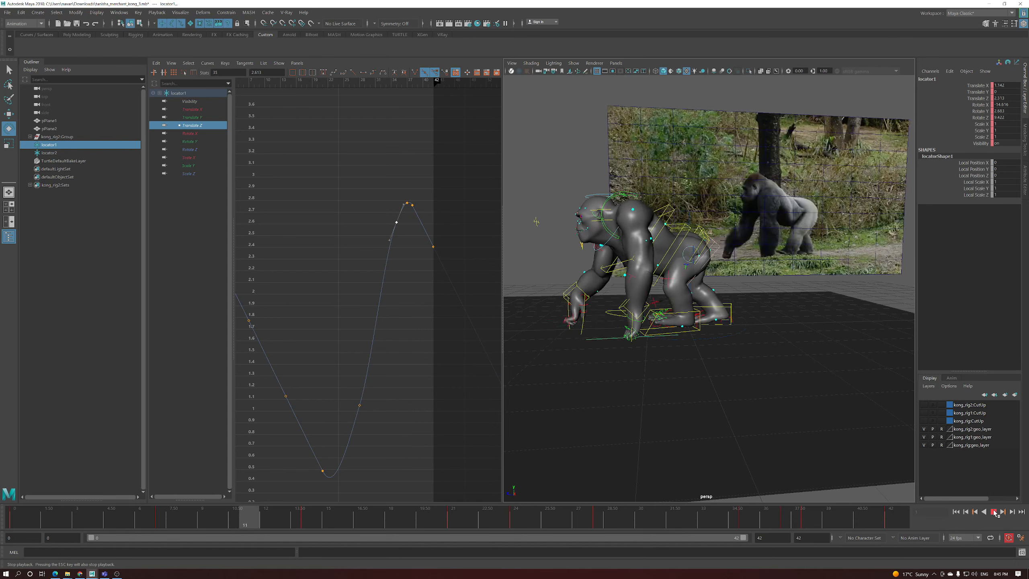
pyautogui.click(995, 513)
pyautogui.scroll(5, 658, 365)
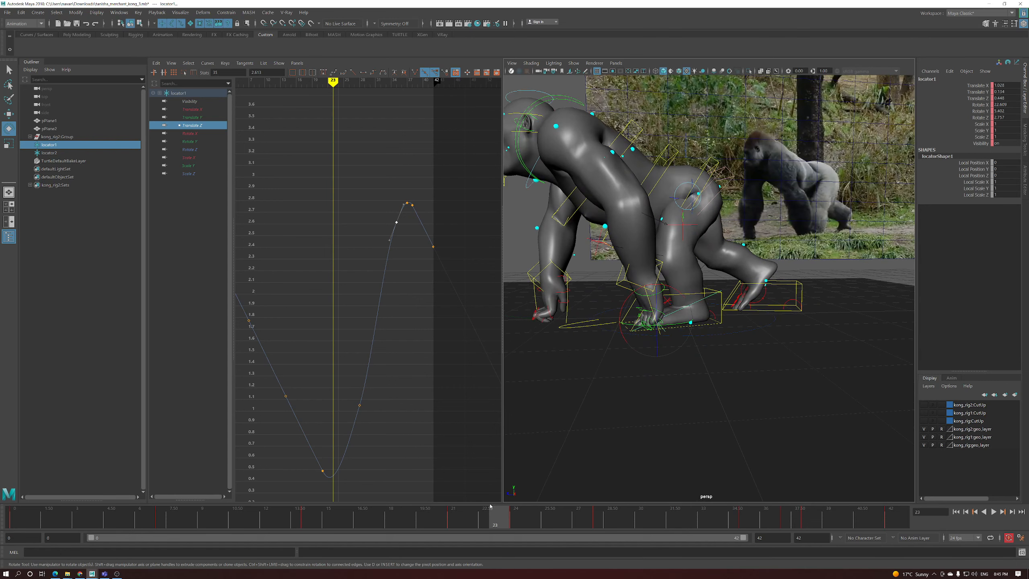
pyautogui.moveTo(448, 517); pyautogui.dragTo(496, 518)
pyautogui.click(457, 517)
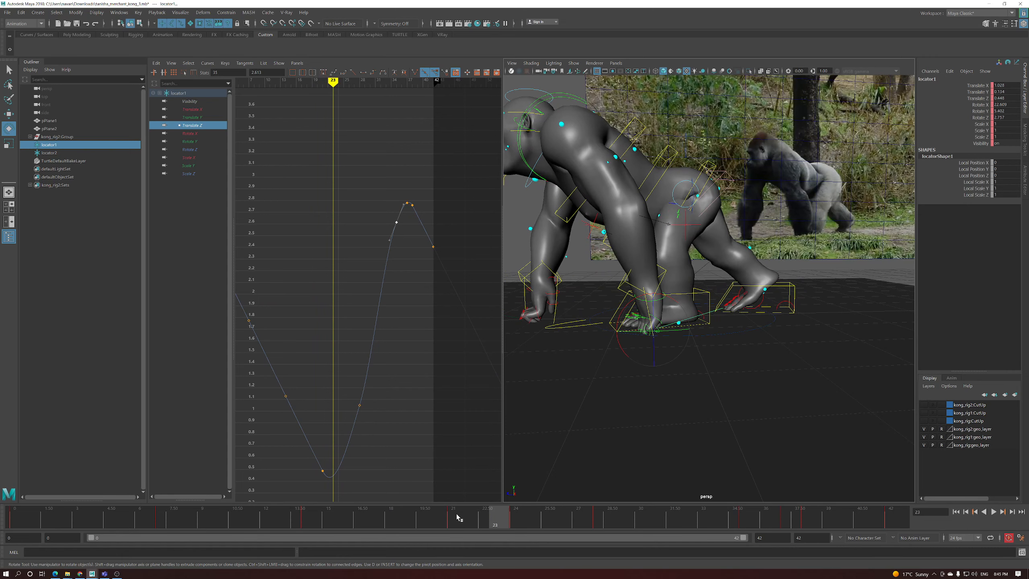
pyautogui.moveTo(462, 520)
pyautogui.mouseDown()
pyautogui.moveTo(522, 520)
pyautogui.moveTo(409, 519)
pyautogui.moveTo(461, 516)
pyautogui.mouseUp()
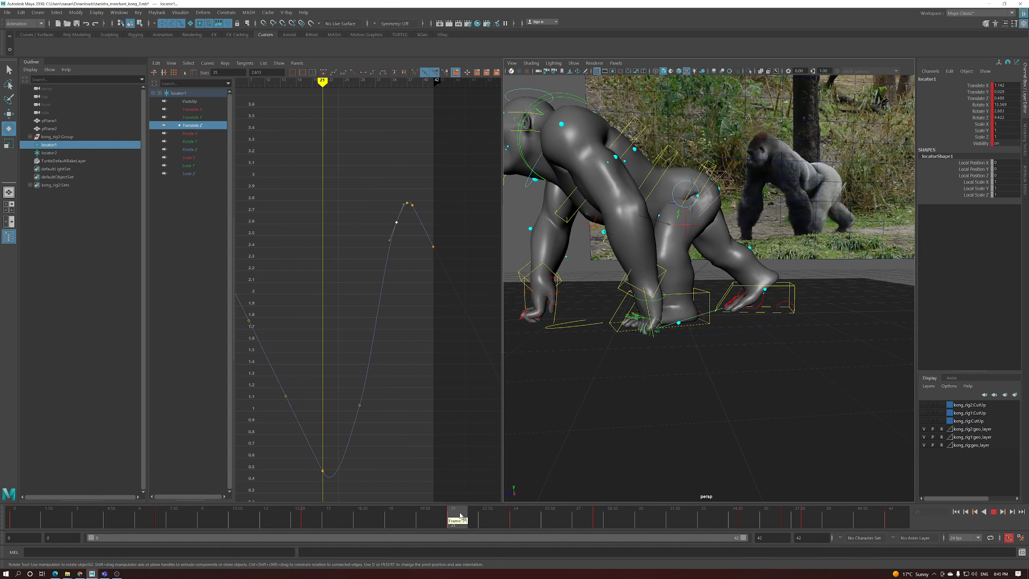
# Move locator1's Rotate X key from frame 21 to frame 20 at about 14.5
pyautogui.click(191, 134)
pyautogui.scroll(4, 333, 332)
pyautogui.moveTo(356, 347); pyautogui.dragTo(335, 334)
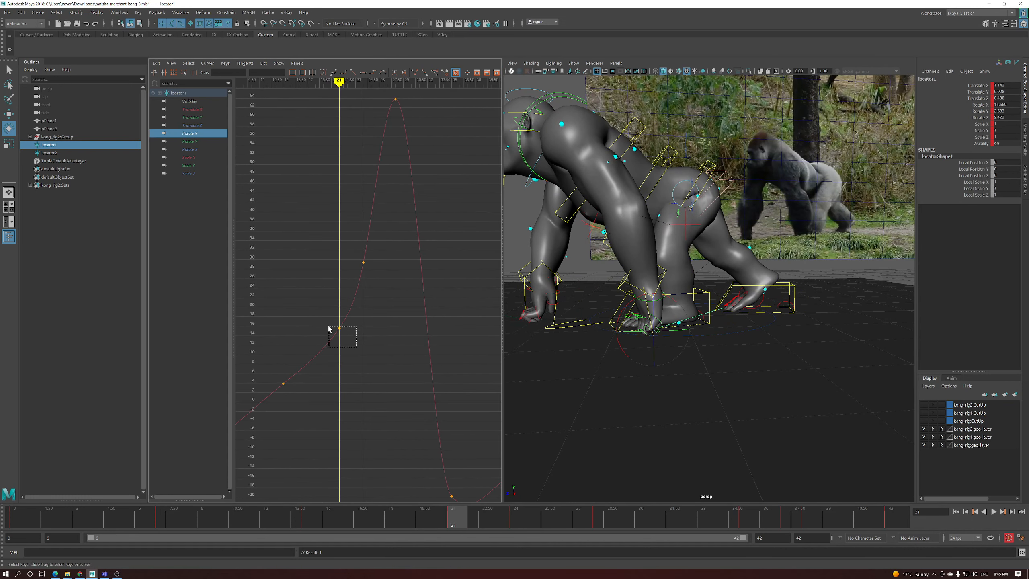
pyautogui.moveTo(489, 503); pyautogui.dragTo(427, 520)
pyautogui.keyDown('shift'); pyautogui.moveTo(358, 354); pyautogui.dragTo(352, 360, button='middle'); pyautogui.keyUp('shift')
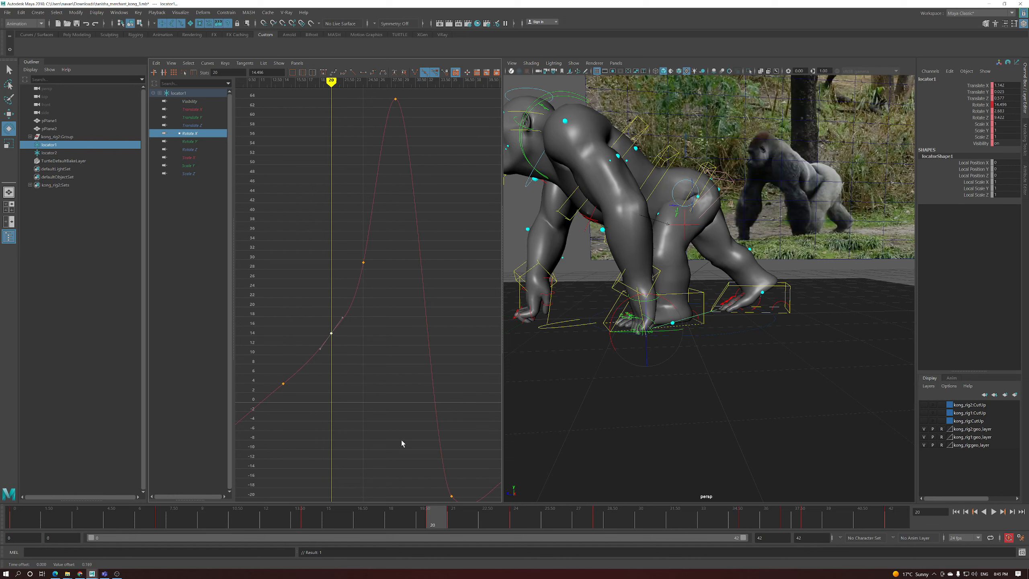
# Key locator1's Rotate X at about 28 on frame 22 and raise the frame 24 key to about 51.6
pyautogui.moveTo(438, 522); pyautogui.dragTo(475, 519)
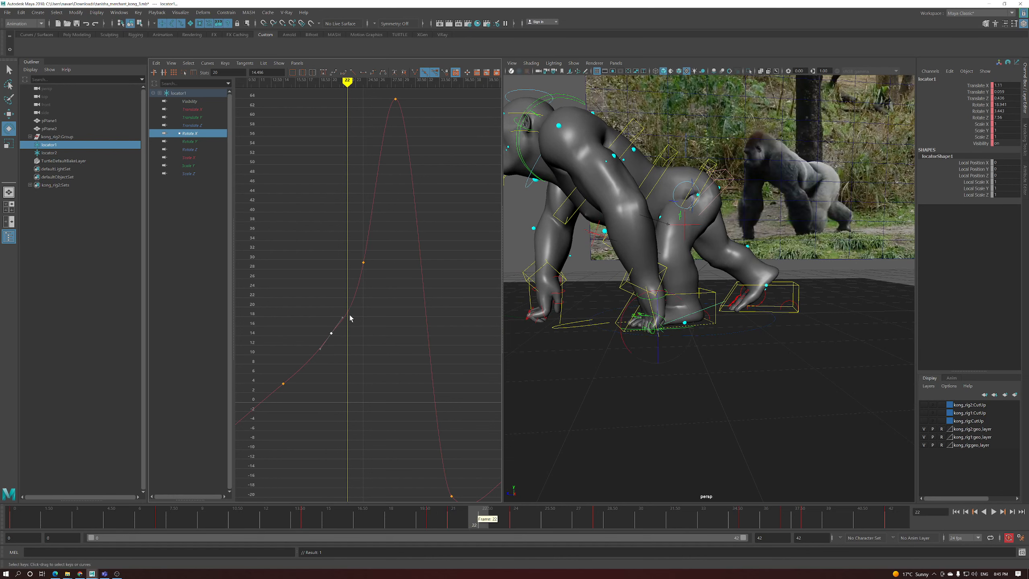
pyautogui.keyDown('shift'); pyautogui.moveTo(360, 325); pyautogui.dragTo(361, 283, button='middle'); pyautogui.keyUp('shift')
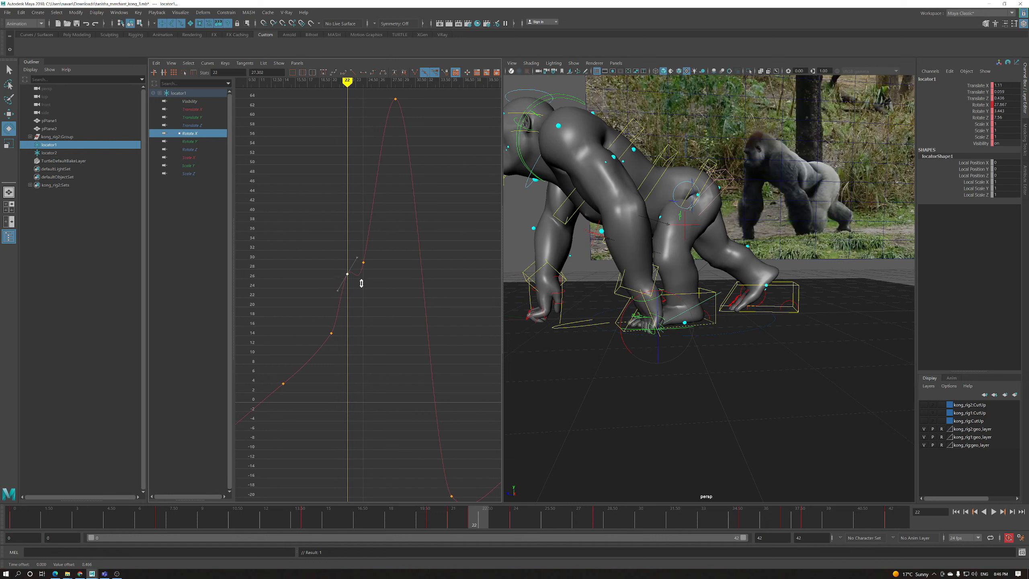
pyautogui.click(331, 333)
pyautogui.moveTo(485, 519); pyautogui.dragTo(516, 520)
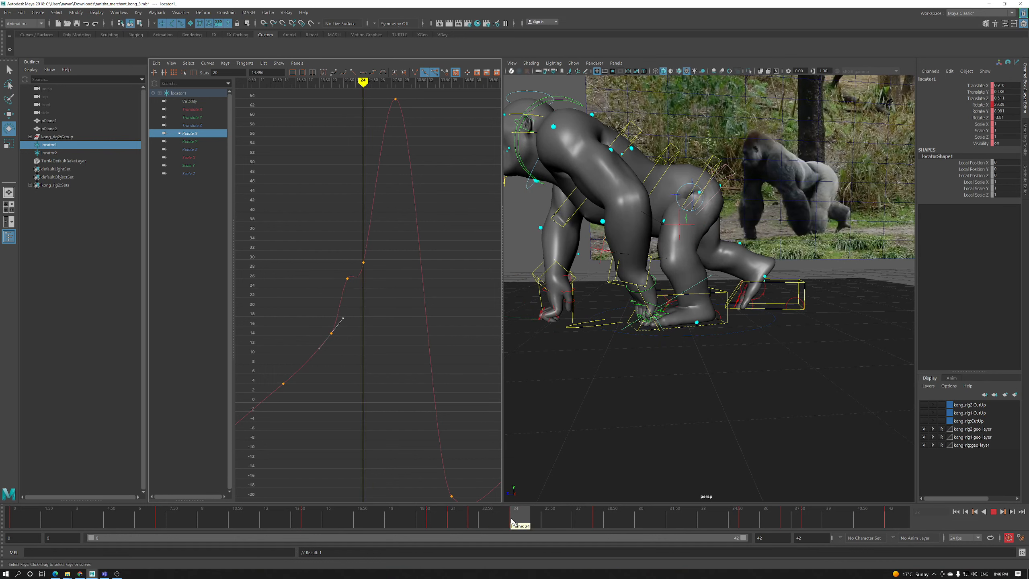
pyautogui.keyDown('shift'); pyautogui.moveTo(376, 302); pyautogui.dragTo(371, 201, button='middle'); pyautogui.keyUp('shift')
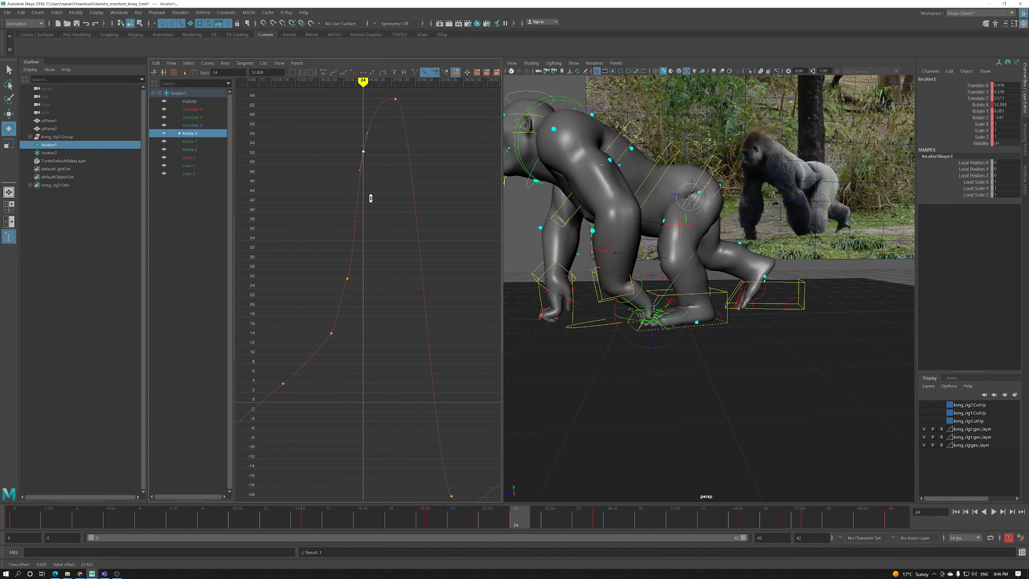
pyautogui.keyDown('alt'); pyautogui.moveTo(373, 205); pyautogui.dragTo(377, 231, button='right'); pyautogui.keyUp('alt')
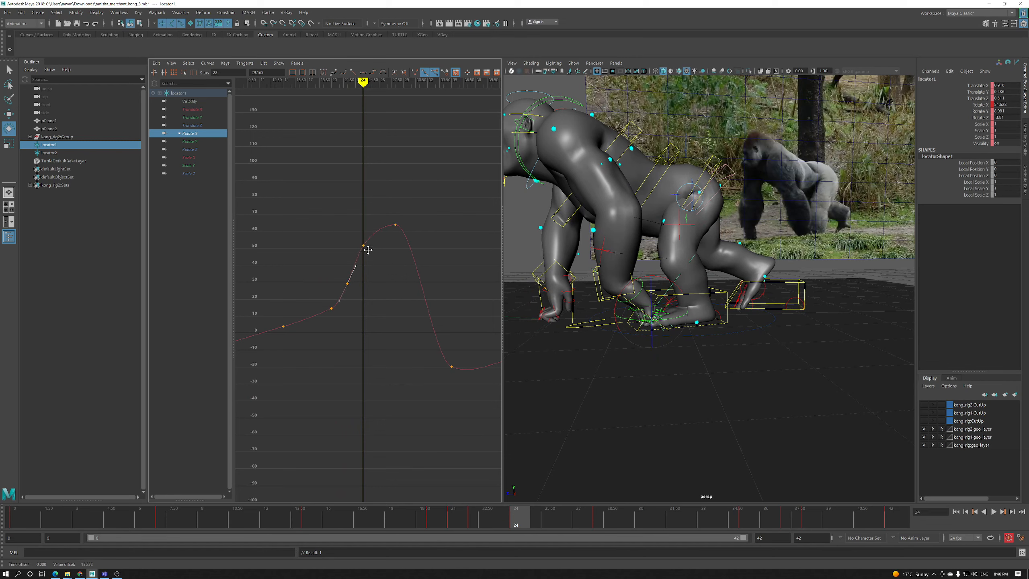
pyautogui.hotkey('alt', 'v')
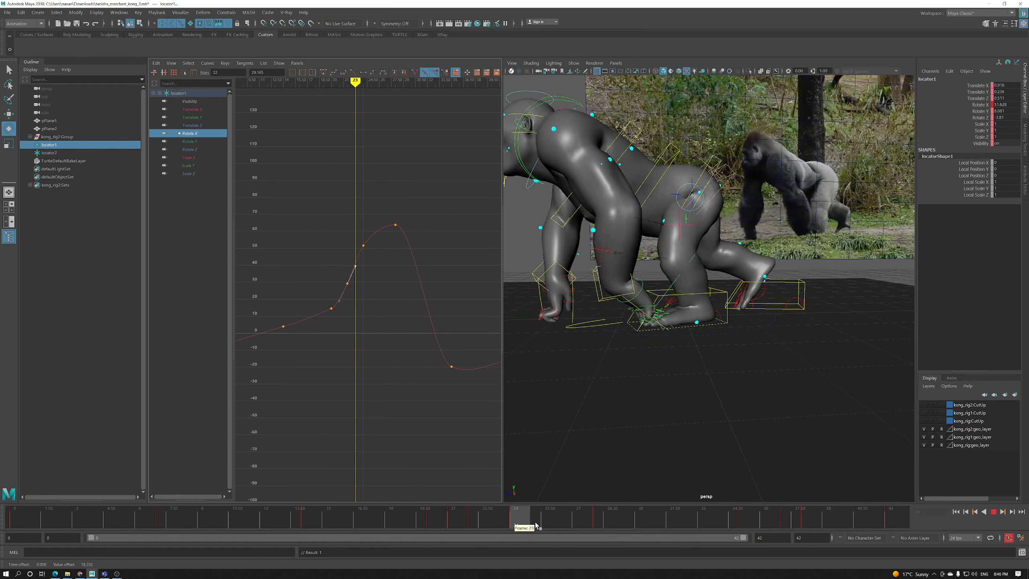
pyautogui.moveTo(411, 520); pyautogui.dragTo(537, 522)
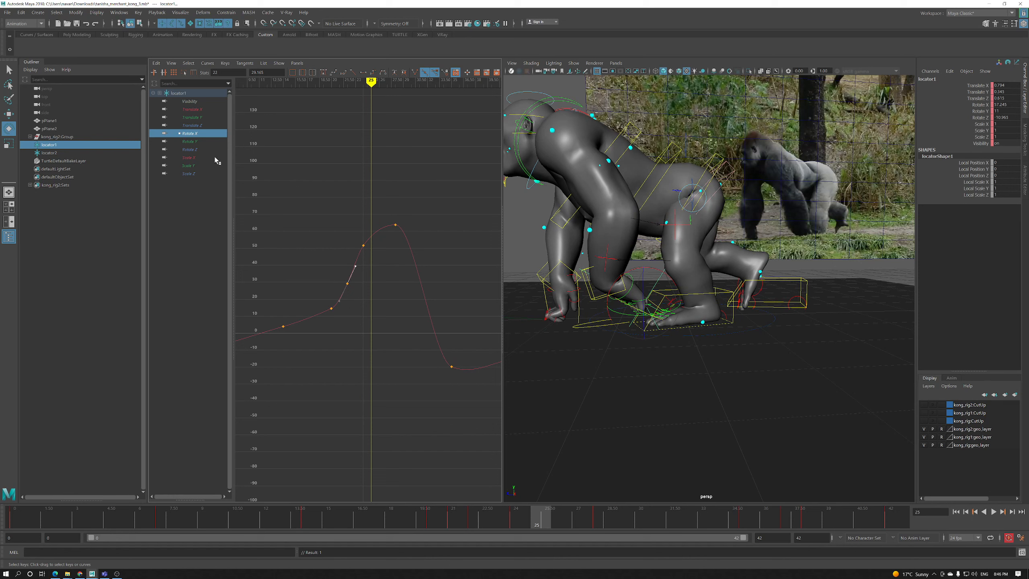
# Key locator1's Translate Z at about 0.38 on frame 25 and lower the frame 28 key to about 0.95
pyautogui.click(203, 127)
pyautogui.press('f')
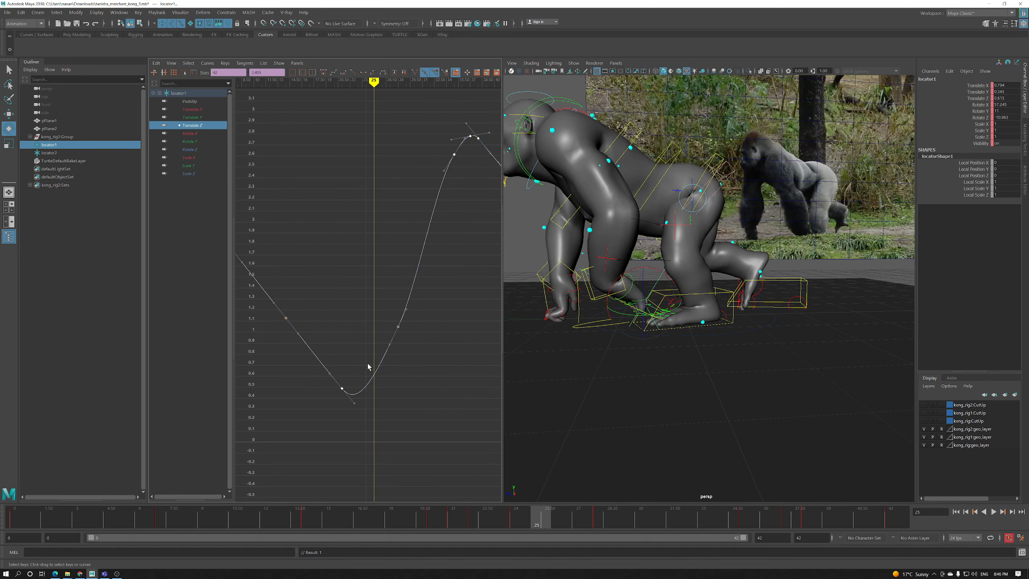
pyautogui.moveTo(367, 358); pyautogui.dragTo(386, 366)
pyautogui.keyDown('shift'); pyautogui.moveTo(385, 366); pyautogui.dragTo(388, 390, button='middle'); pyautogui.keyUp('shift')
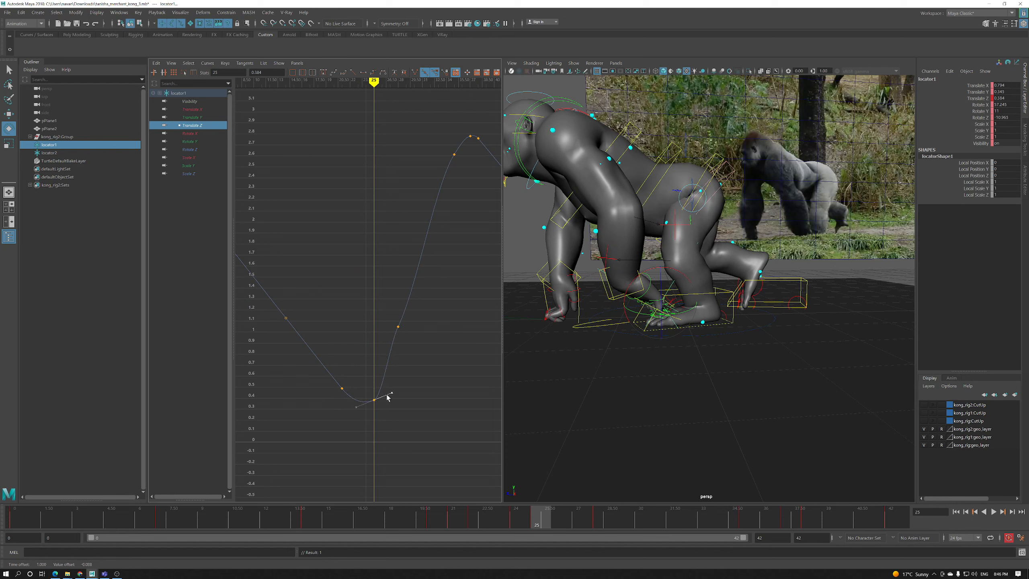
pyautogui.keyDown('shift'); pyautogui.moveTo(367, 414); pyautogui.dragTo(387, 422, button='middle'); pyautogui.keyUp('shift')
pyautogui.hotkey('alt', 'v')
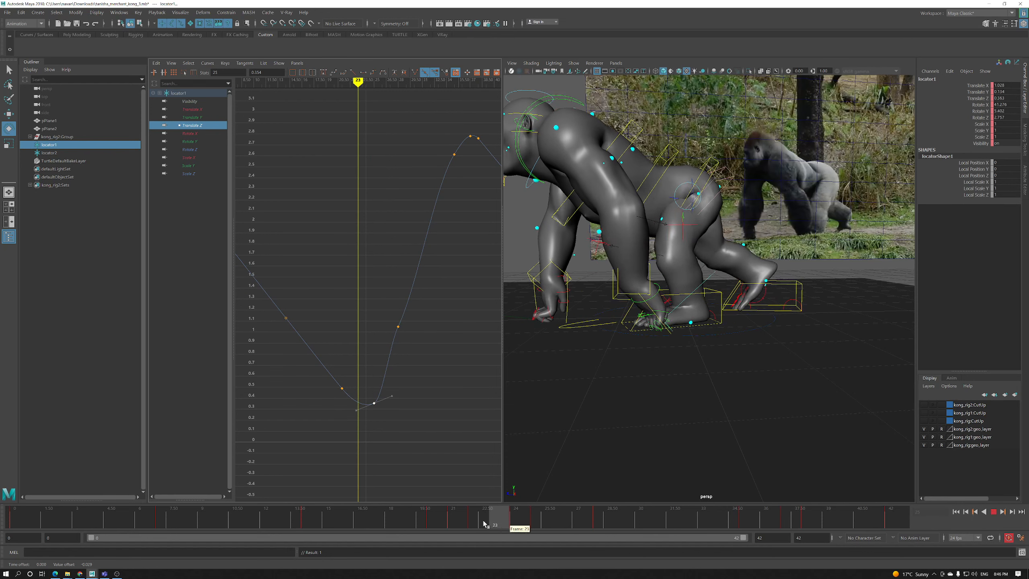
pyautogui.moveTo(531, 527)
pyautogui.mouseDown()
pyautogui.moveTo(459, 529)
pyautogui.moveTo(537, 528)
pyautogui.mouseUp()
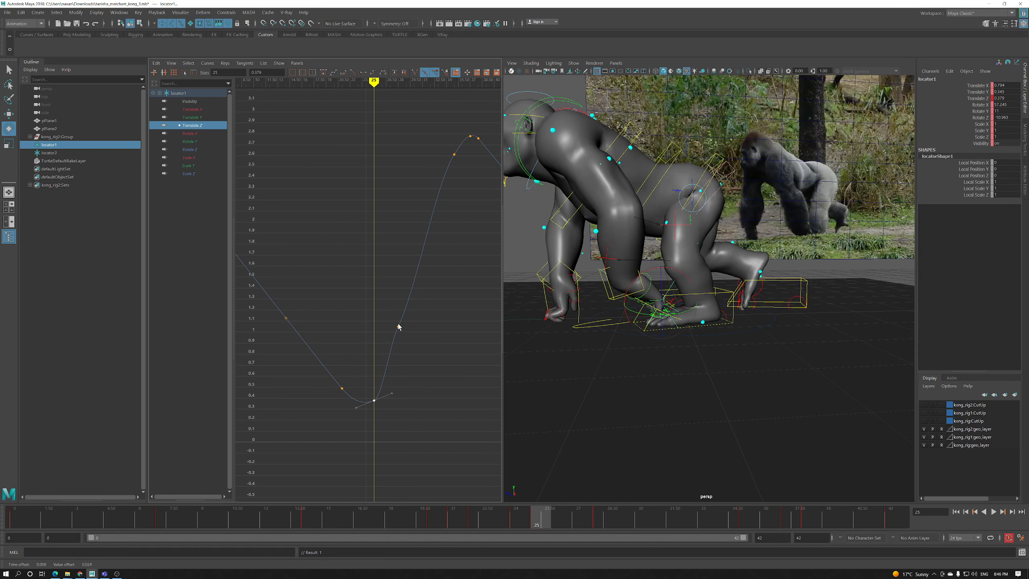
pyautogui.keyDown('alt'); pyautogui.keyDown('shift'); pyautogui.moveTo(408, 324); pyautogui.dragTo(415, 332, button='right'); pyautogui.keyUp('shift'); pyautogui.keyUp('alt')
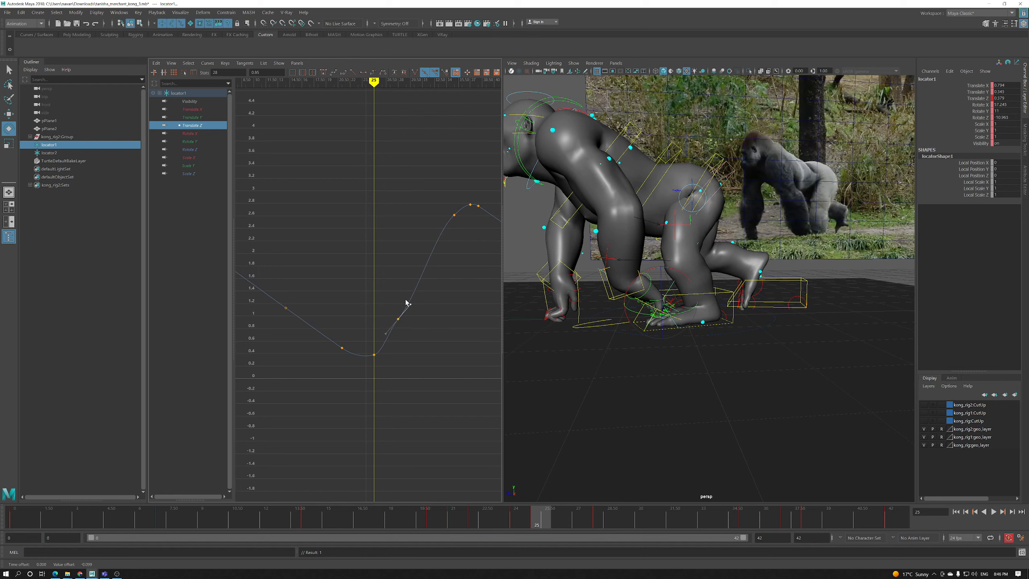
pyautogui.moveTo(537, 525); pyautogui.dragTo(613, 548)
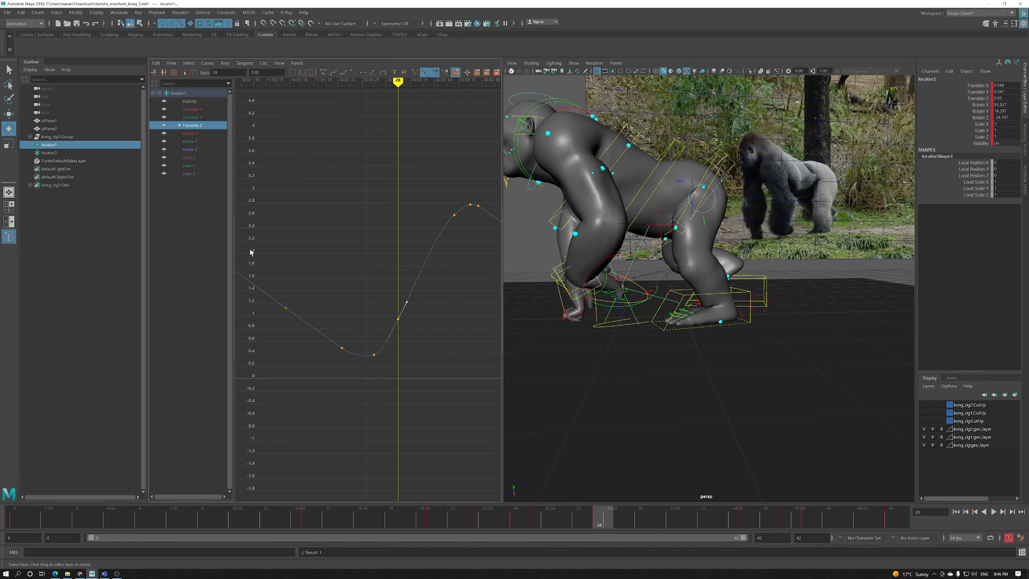
# Lower the peak of locator1's Translate Y curve on frame 28 to about 0.3 and save the scene
pyautogui.press('Up')
pyautogui.moveTo(400, 118); pyautogui.dragTo(376, 183)
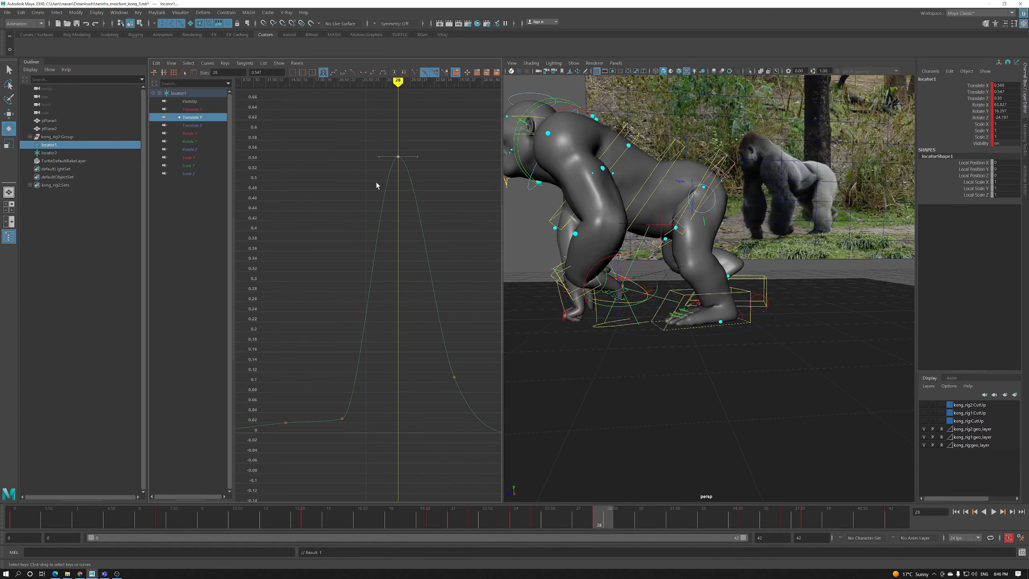
pyautogui.keyDown('shift'); pyautogui.moveTo(377, 184); pyautogui.dragTo(404, 319, button='middle'); pyautogui.keyUp('shift')
pyautogui.press('f')
pyautogui.press('a')
pyautogui.moveTo(594, 518); pyautogui.dragTo(536, 527)
pyautogui.click(76, 23)
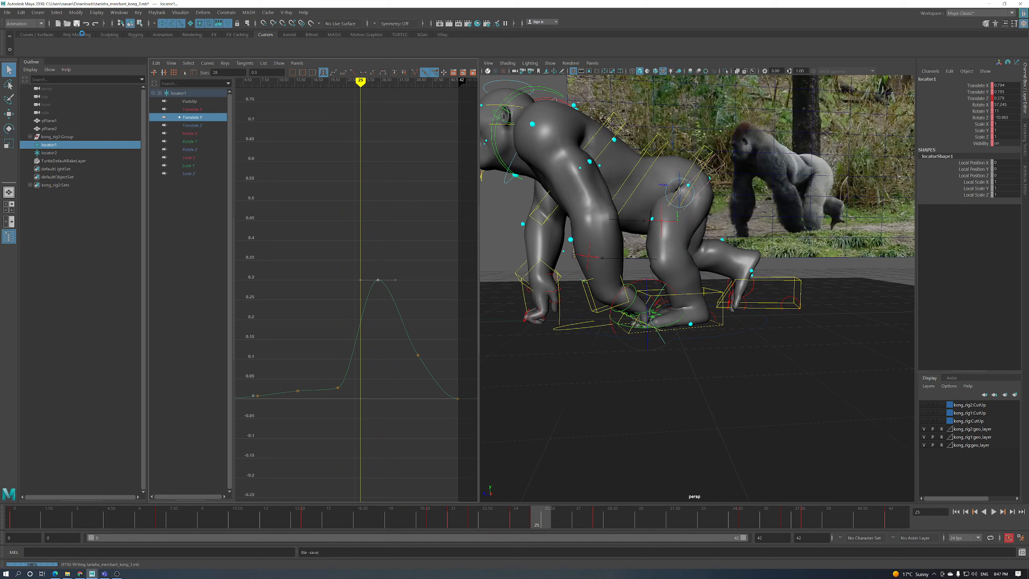
pyautogui.press('e')
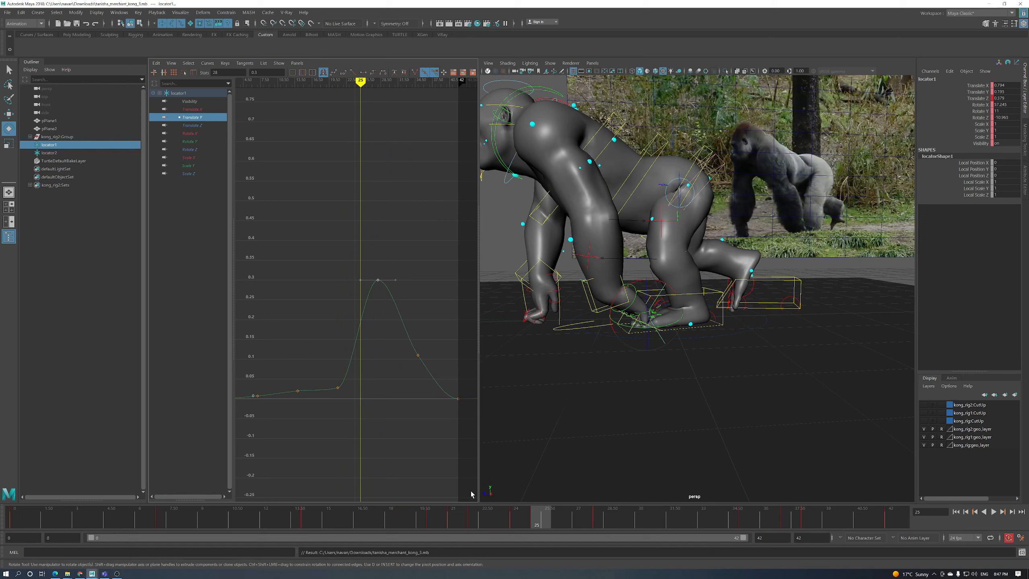
pyautogui.click(521, 521)
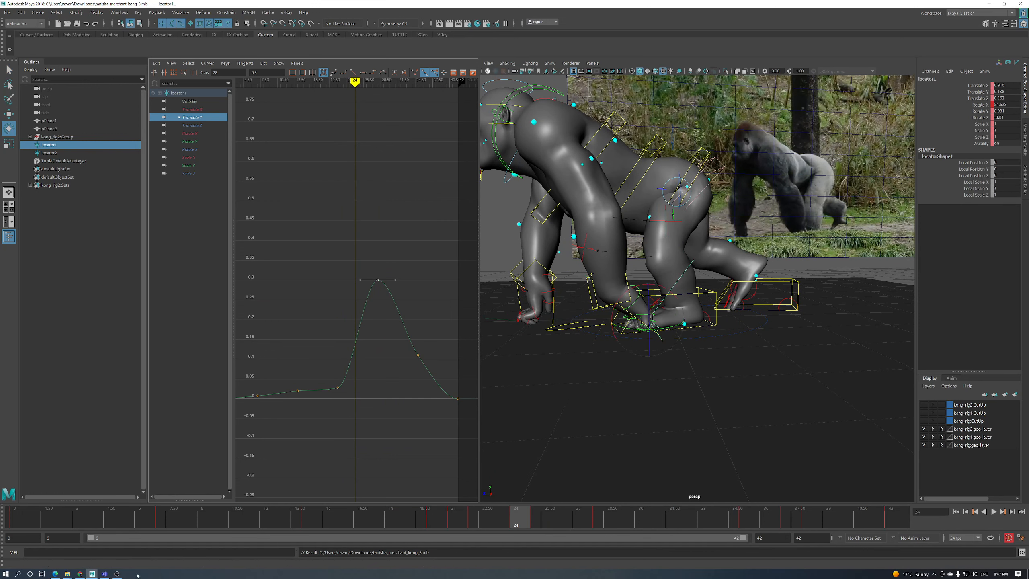
pyautogui.click(117, 574)
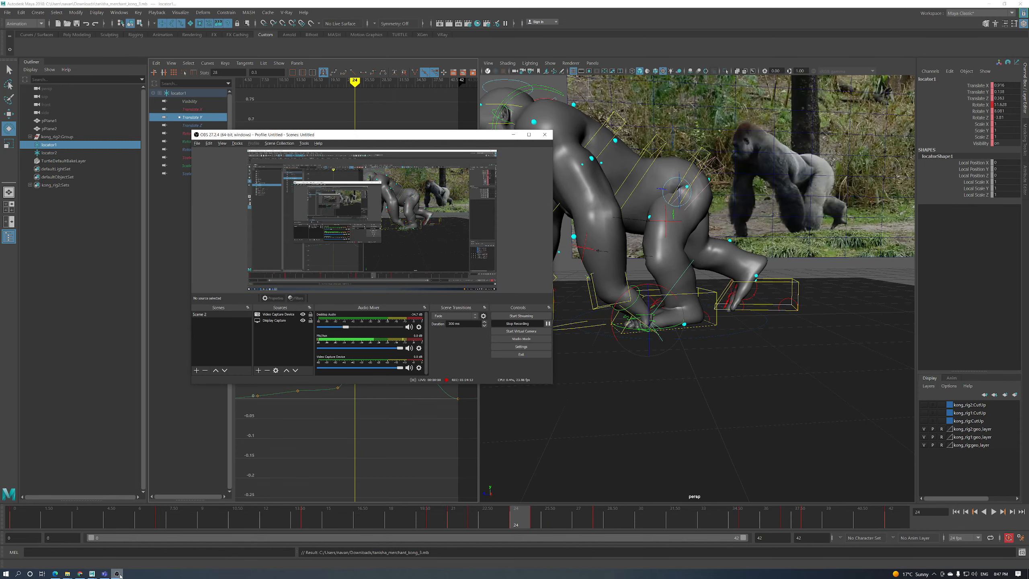
pyautogui.click(118, 574)
# Key locator1's Rotate X at about 51 on frame 32 and slope its tangents downward
pyautogui.click(503, 518)
pyautogui.moveTo(504, 519); pyautogui.dragTo(685, 511)
pyautogui.keyDown('alt'); pyautogui.moveTo(625, 413); pyautogui.dragTo(709, 391, button='middle'); pyautogui.keyUp('alt')
pyautogui.click(190, 134)
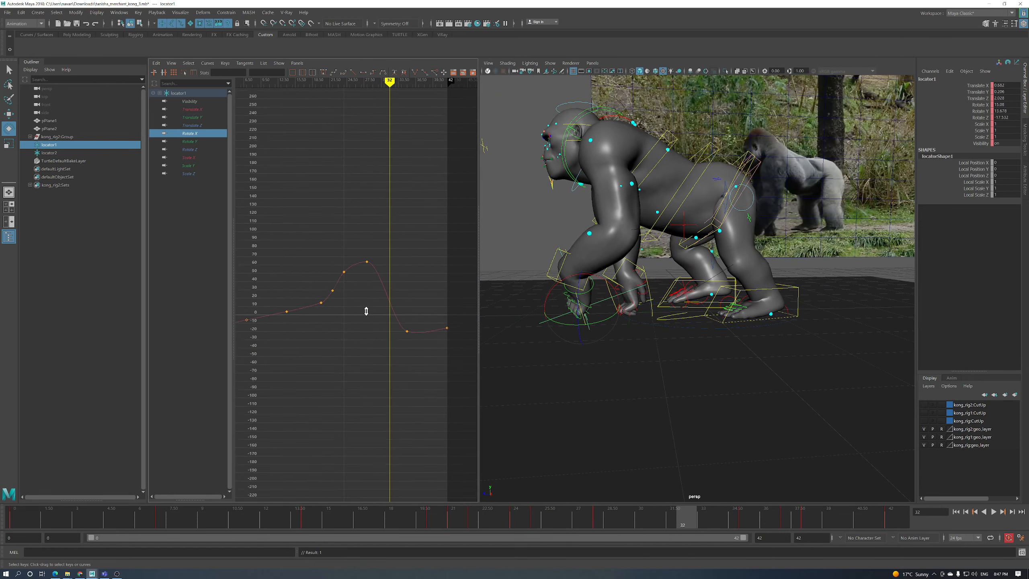
pyautogui.click(392, 303)
pyautogui.moveTo(392, 303)
pyautogui.mouseDown(button='middle')
pyautogui.moveTo(391, 276)
pyautogui.moveTo(393, 289)
pyautogui.mouseUp(button='middle')
pyautogui.keyDown('alt'); pyautogui.moveTo(666, 340); pyautogui.dragTo(633, 346, button='middle'); pyautogui.keyUp('alt')
pyautogui.moveTo(383, 321); pyautogui.dragTo(383, 318, button='middle')
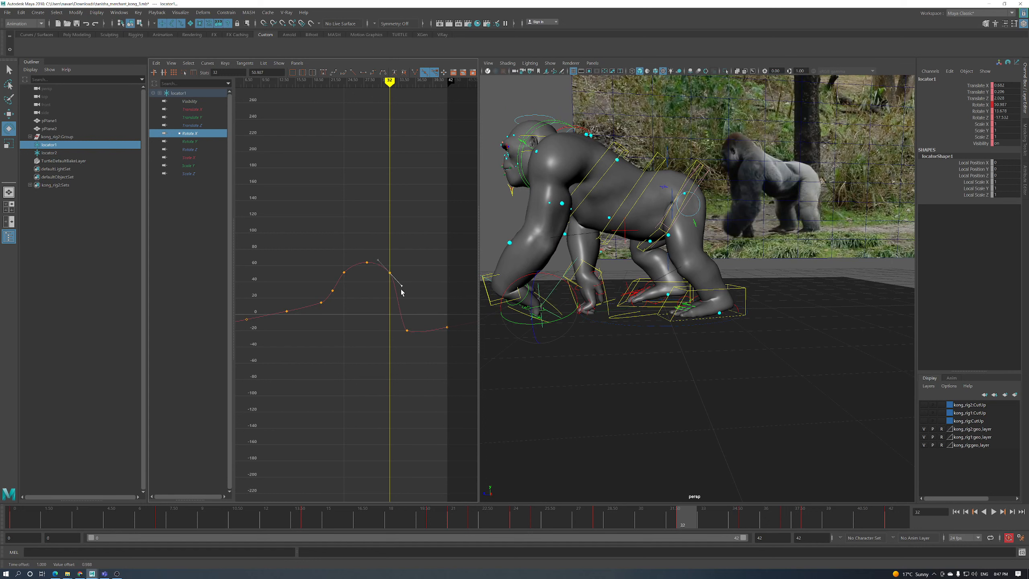
# Add a Rotate X key to locator1 on frame 38, try raising it to about -15.8, and undo that raise
pyautogui.moveTo(700, 522); pyautogui.dragTo(741, 521)
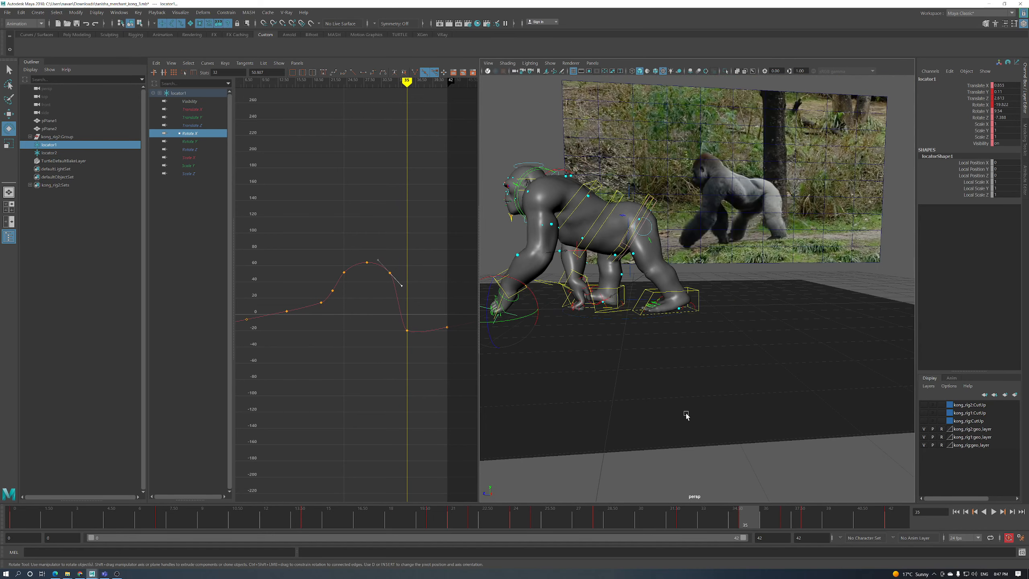
pyautogui.click(770, 527)
pyautogui.moveTo(770, 526); pyautogui.dragTo(807, 526)
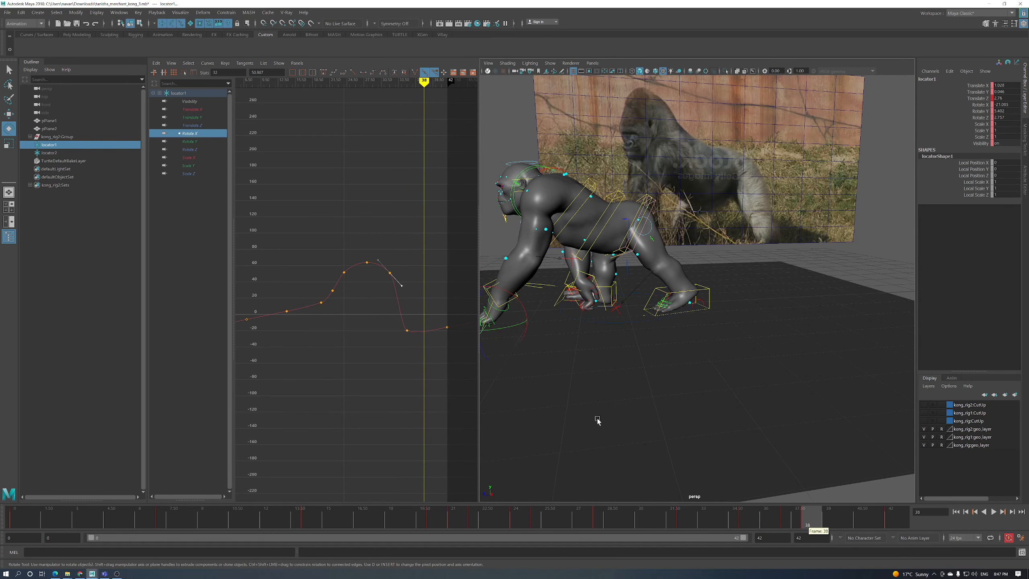
pyautogui.click(407, 330)
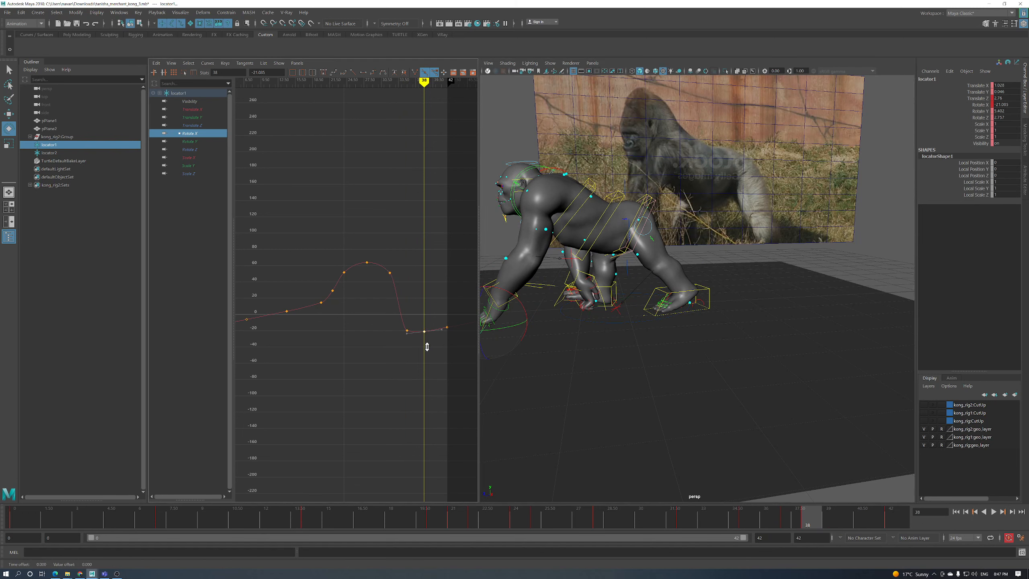
pyautogui.moveTo(427, 347); pyautogui.dragTo(420, 340)
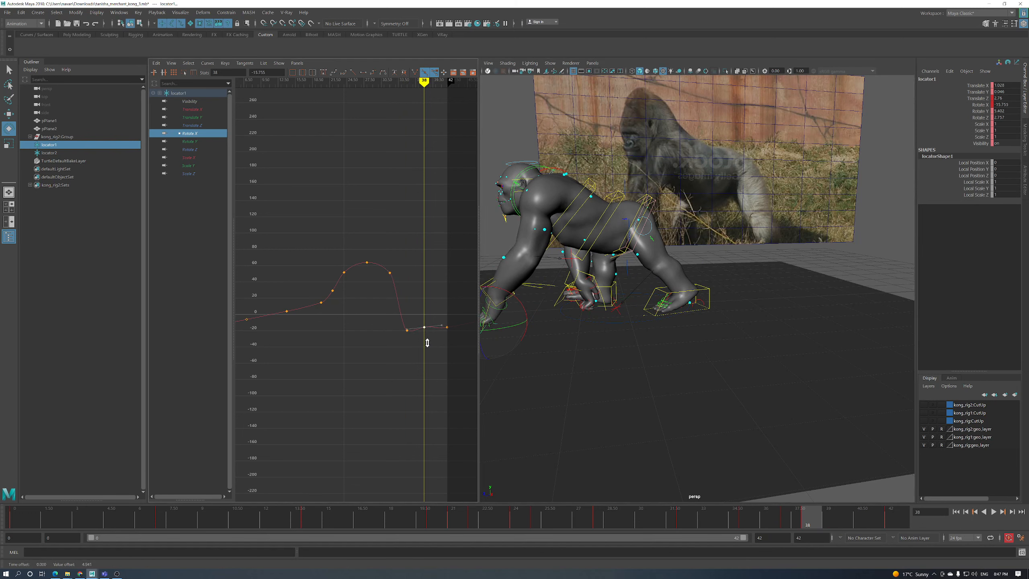
pyautogui.hotkey('ctrl', 'z')
# Add a Rotate X key to locator1 on frame 40 and raise the frame 38 key to about -17.5
pyautogui.moveTo(825, 522); pyautogui.dragTo(856, 524)
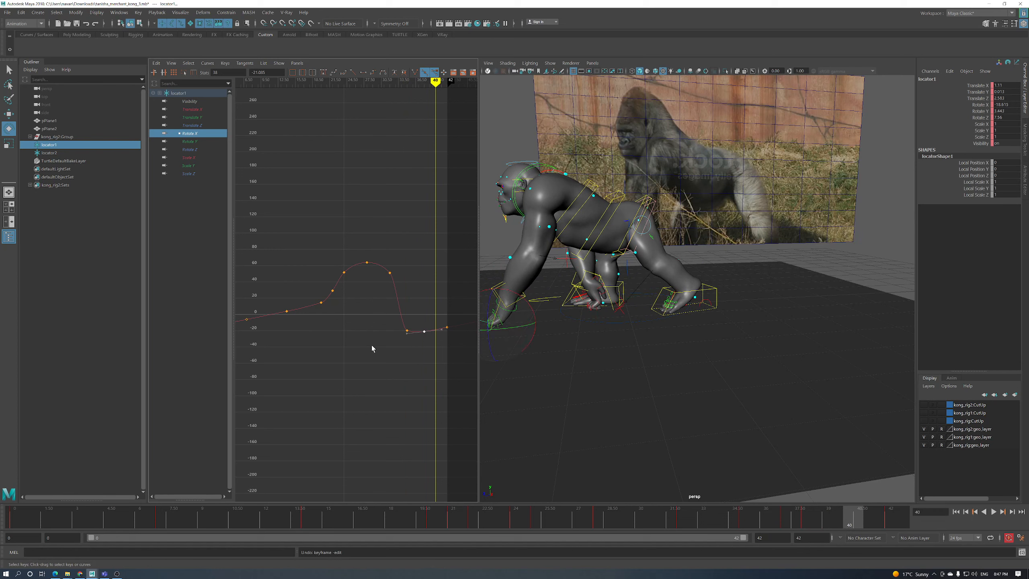
pyautogui.hotkey('alt', ',')
pyautogui.hotkey('alt', ',')
pyautogui.keyDown('shift'); pyautogui.moveTo(434, 342); pyautogui.dragTo(434, 341, button='middle'); pyautogui.keyUp('shift')
pyautogui.hotkey('alt', ',')
pyautogui.hotkey('alt', ',')
pyautogui.hotkey('alt', ',')
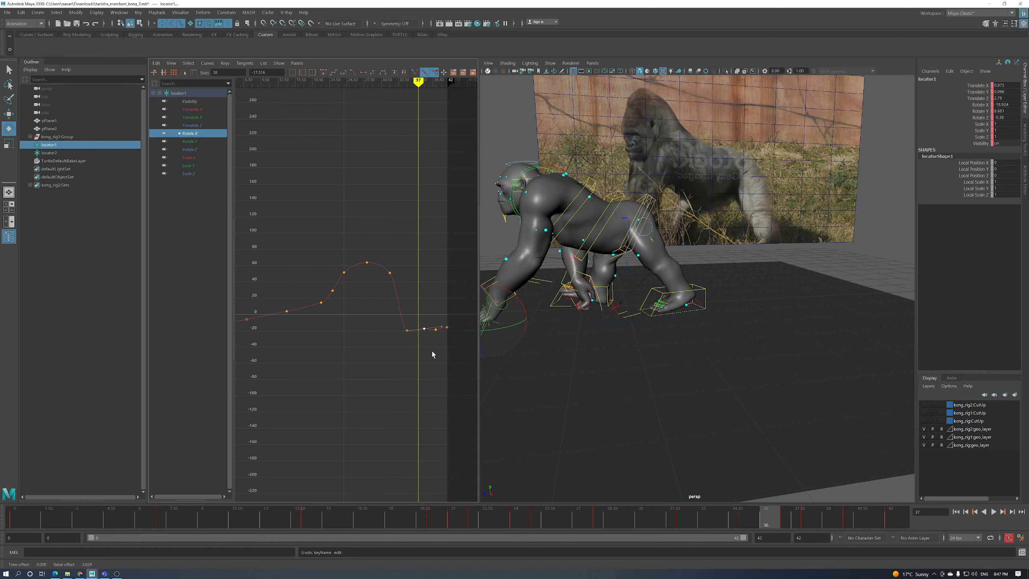
# Raise locator1's Rotate X key on frame 35 to about -14.2 and lower the frame 38 key to about -20
pyautogui.keyDown('shift'); pyautogui.moveTo(409, 370); pyautogui.dragTo(406, 313, button='middle'); pyautogui.keyUp('shift')
pyautogui.keyDown('shift'); pyautogui.moveTo(407, 316); pyautogui.dragTo(412, 336, button='middle'); pyautogui.keyUp('shift')
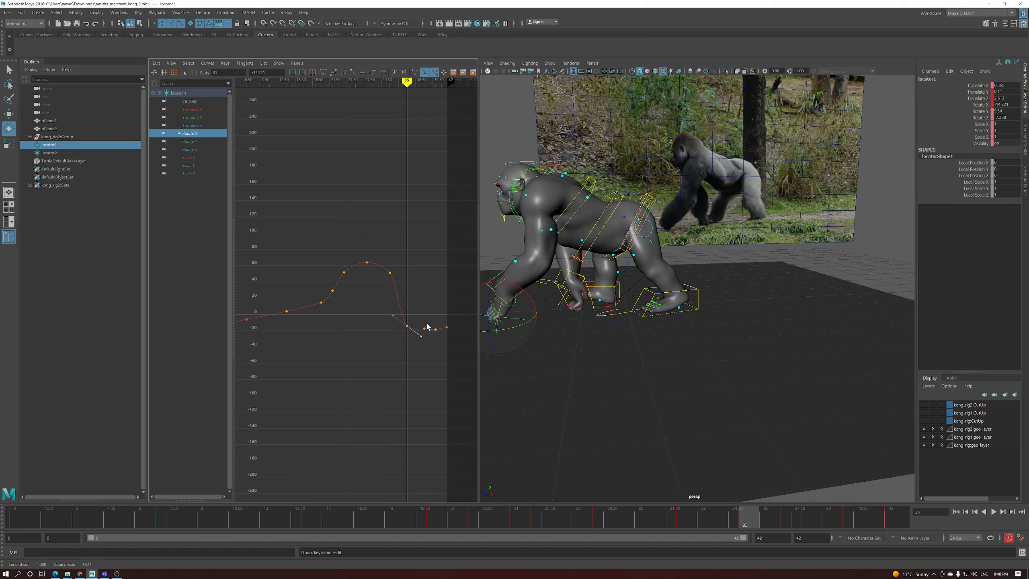
pyautogui.moveTo(768, 523); pyautogui.dragTo(689, 526)
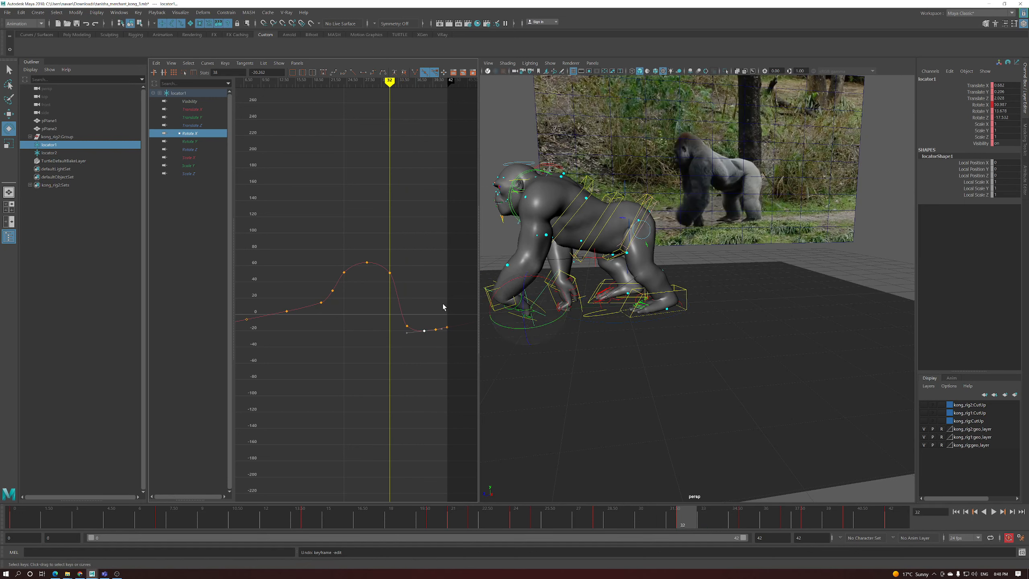
# Lower locator1's Rotate X key on frame 32 to about 18 so the curve falls more gradually
pyautogui.moveTo(414, 265); pyautogui.dragTo(376, 289)
pyautogui.keyDown('shift'); pyautogui.moveTo(405, 307); pyautogui.dragTo(407, 329, button='middle'); pyautogui.keyUp('shift')
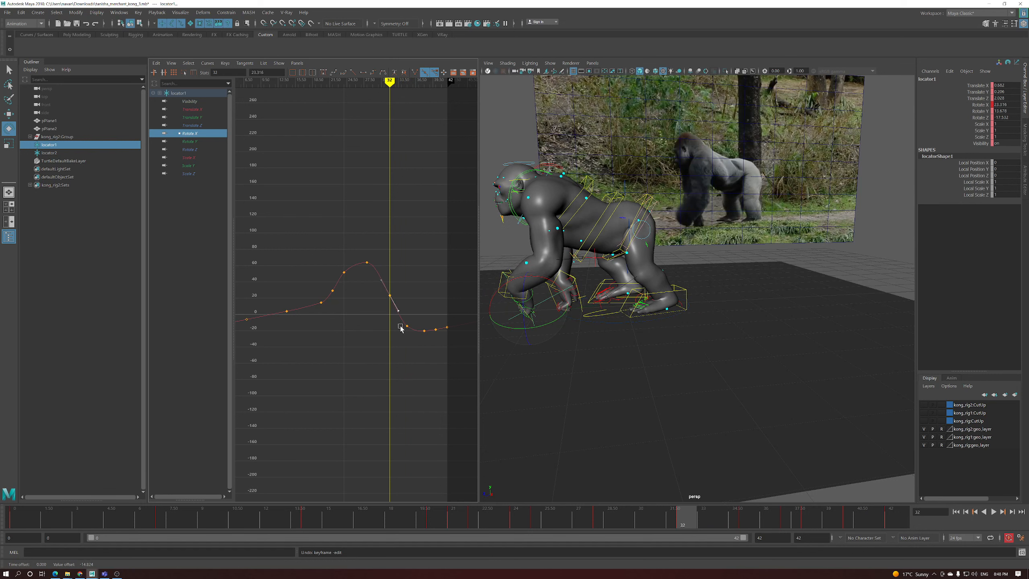
pyautogui.keyDown('shift'); pyautogui.moveTo(386, 308); pyautogui.dragTo(389, 317, button='middle'); pyautogui.keyUp('shift')
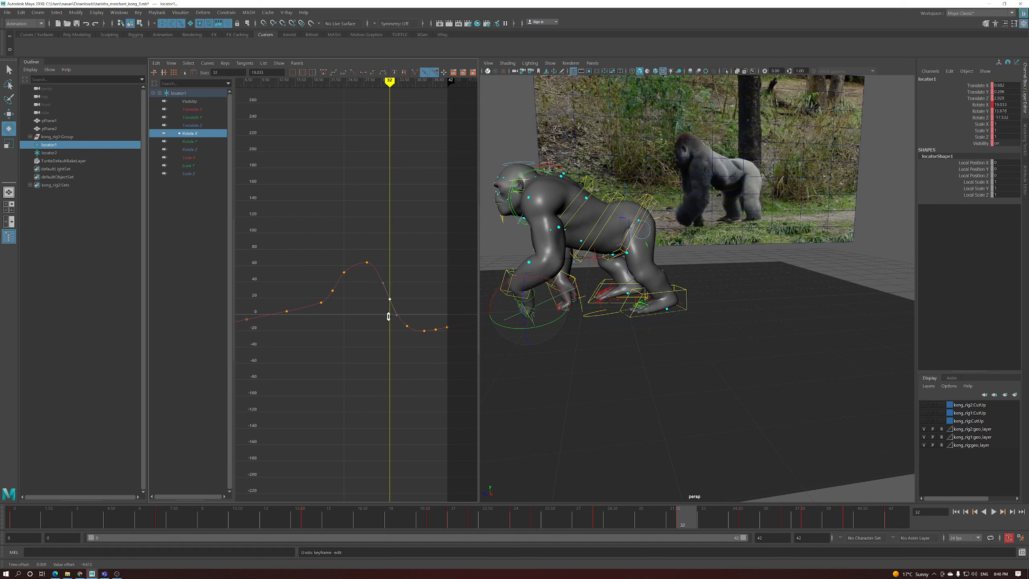
# Rotate locator1 on frame 32, refine its Rotate Z key to about -40.6 with flat tangents, and play the cycle
pyautogui.moveTo(527, 297); pyautogui.dragTo(524, 309)
pyautogui.keyDown('ctrl'); pyautogui.click(194, 150); pyautogui.keyUp('ctrl')
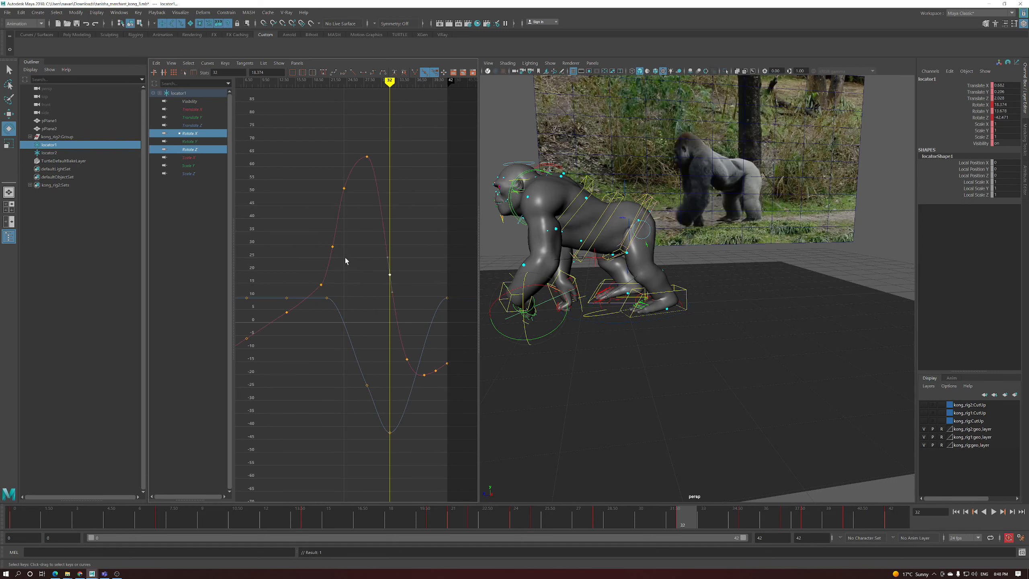
pyautogui.moveTo(384, 429); pyautogui.dragTo(383, 430)
pyautogui.moveTo(399, 368); pyautogui.dragTo(400, 377, button='middle')
pyautogui.hotkey('alt', 'v')
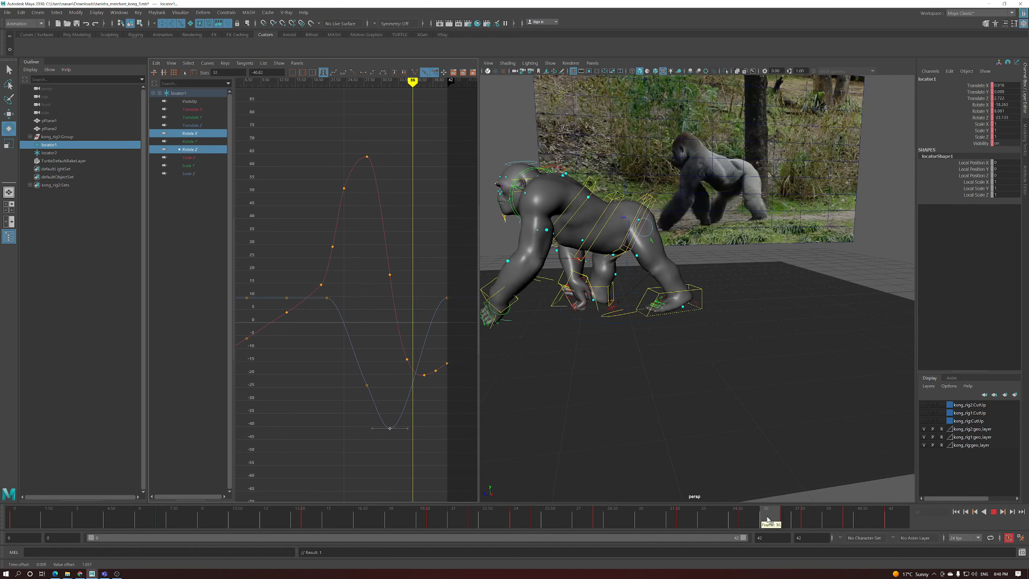
pyautogui.click(812, 521)
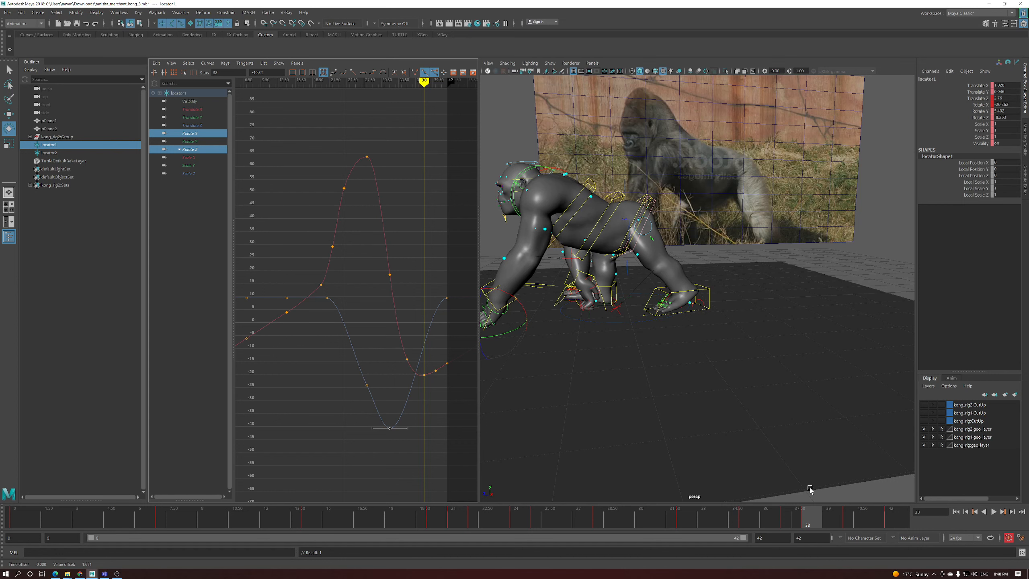
pyautogui.click(117, 574)
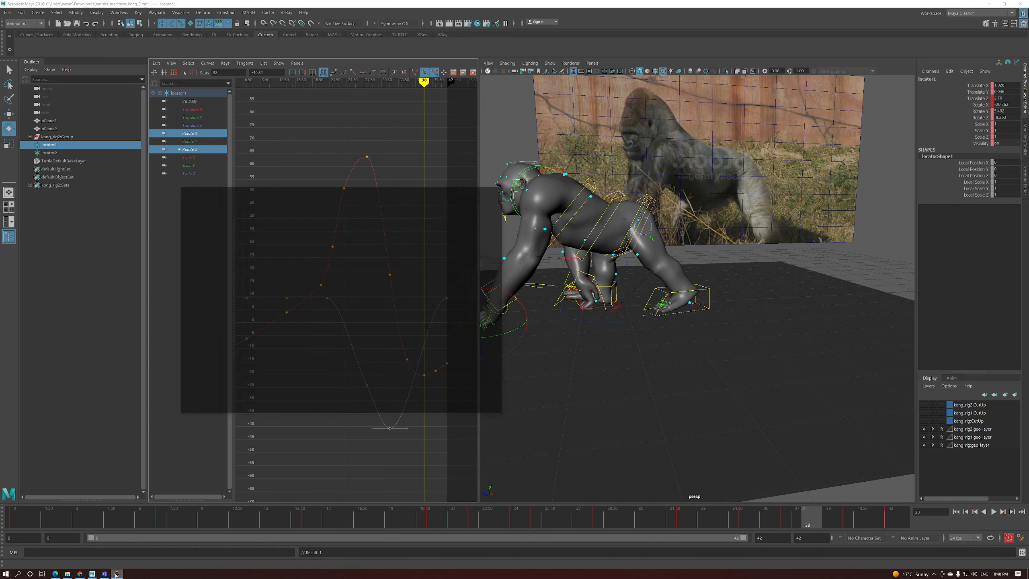
pyautogui.click(547, 324)
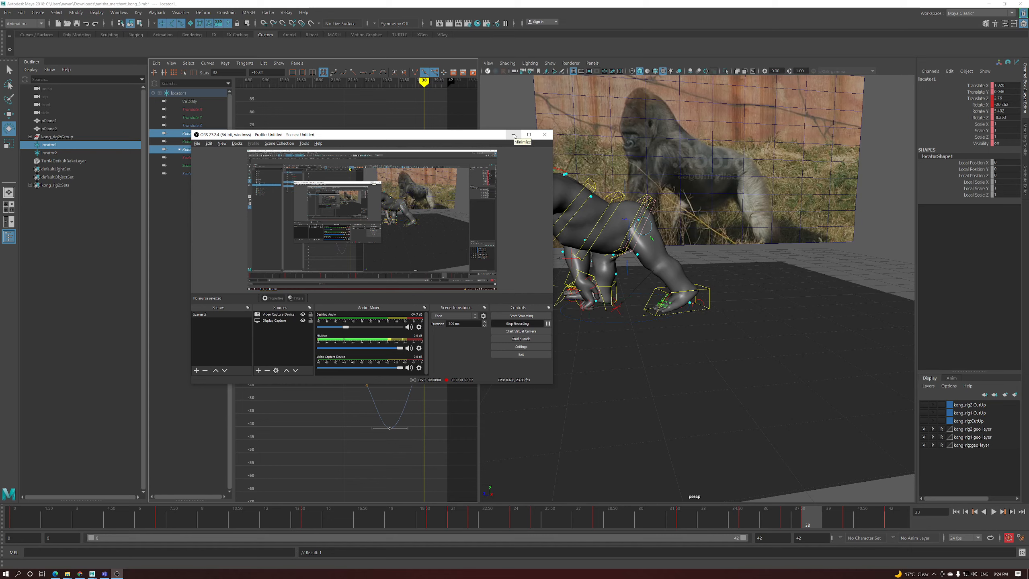
pyautogui.click(514, 135)
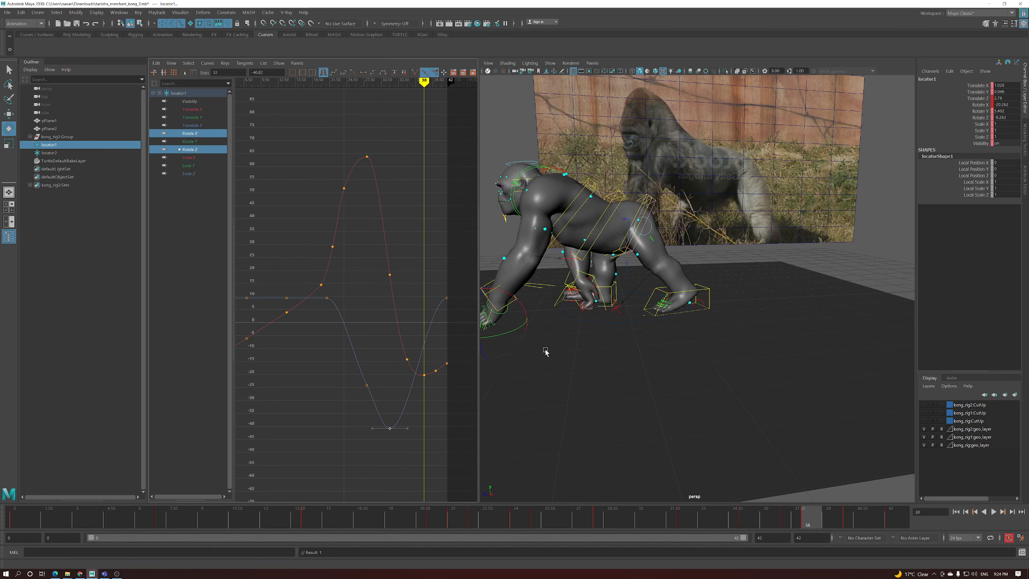
# Play back the walk cycle to review the hand's motion
pyautogui.hotkey('alt', 'v')
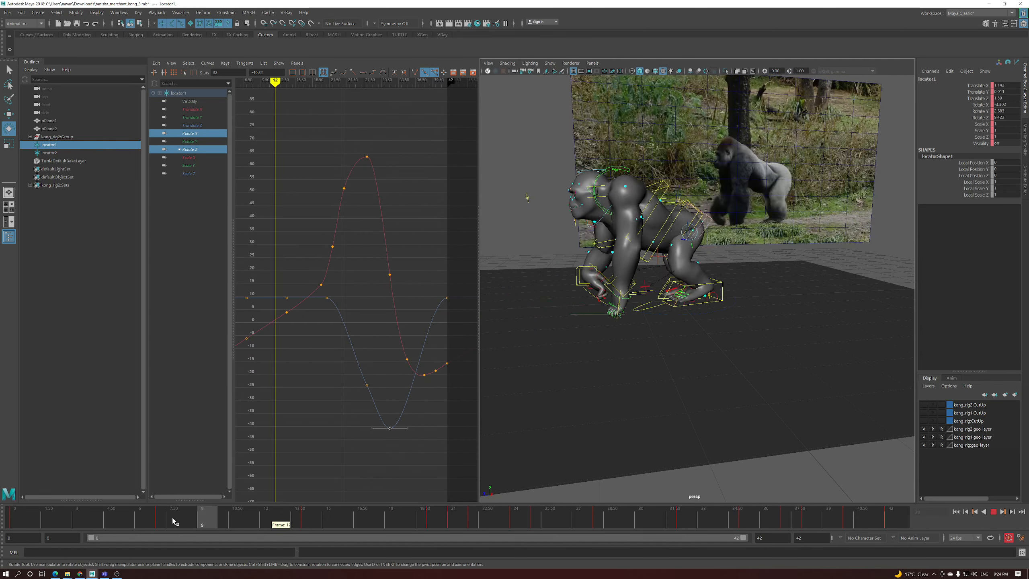
pyautogui.click(992, 513)
pyautogui.click(993, 513)
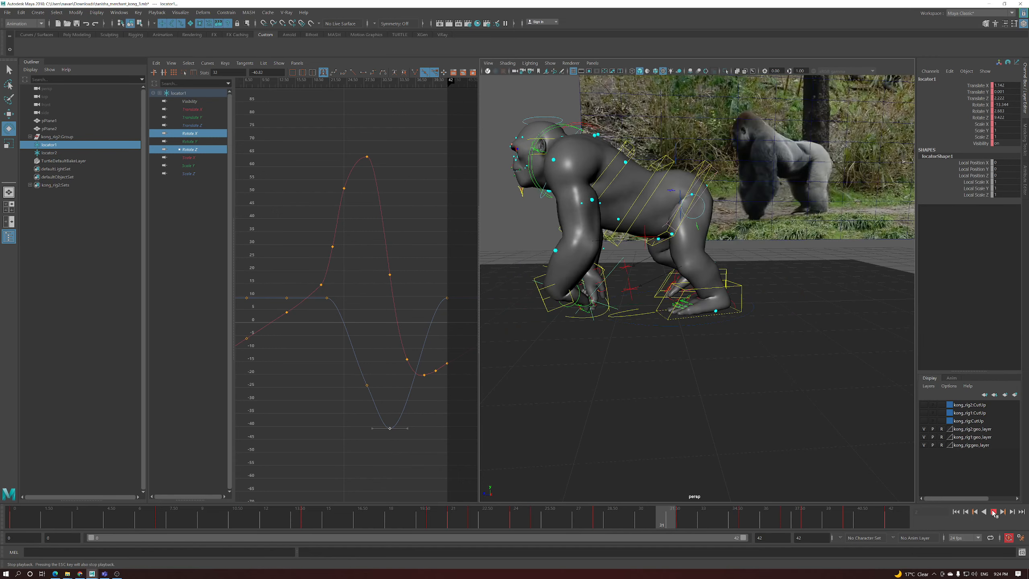
pyautogui.click(994, 512)
# Move the locator1 Rotate Z key that starts the curve's drop to frame 20
pyautogui.moveTo(167, 518); pyautogui.dragTo(453, 524)
pyautogui.scroll(5, 676, 323)
pyautogui.scroll(4, 675, 322)
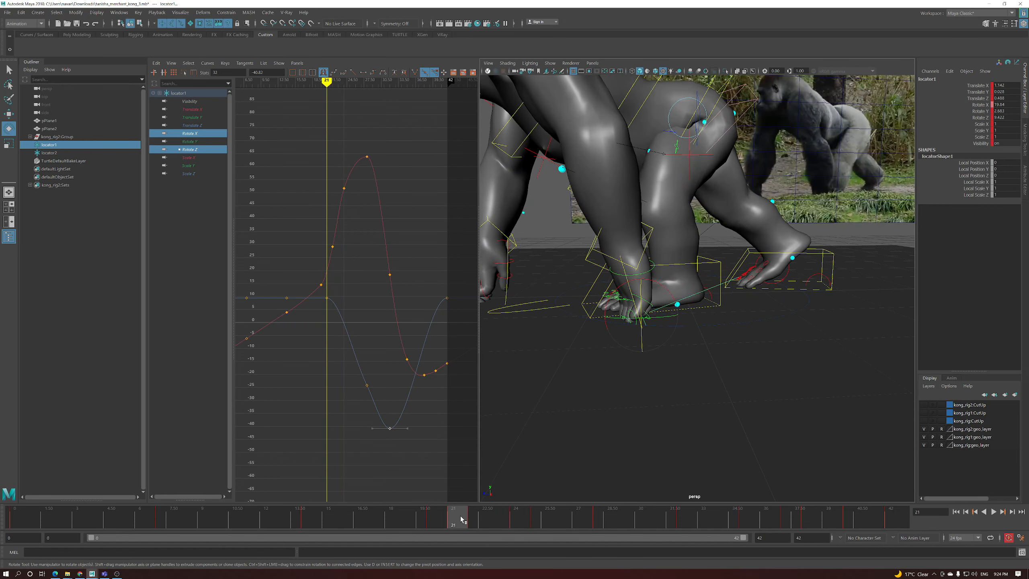
pyautogui.click(443, 521)
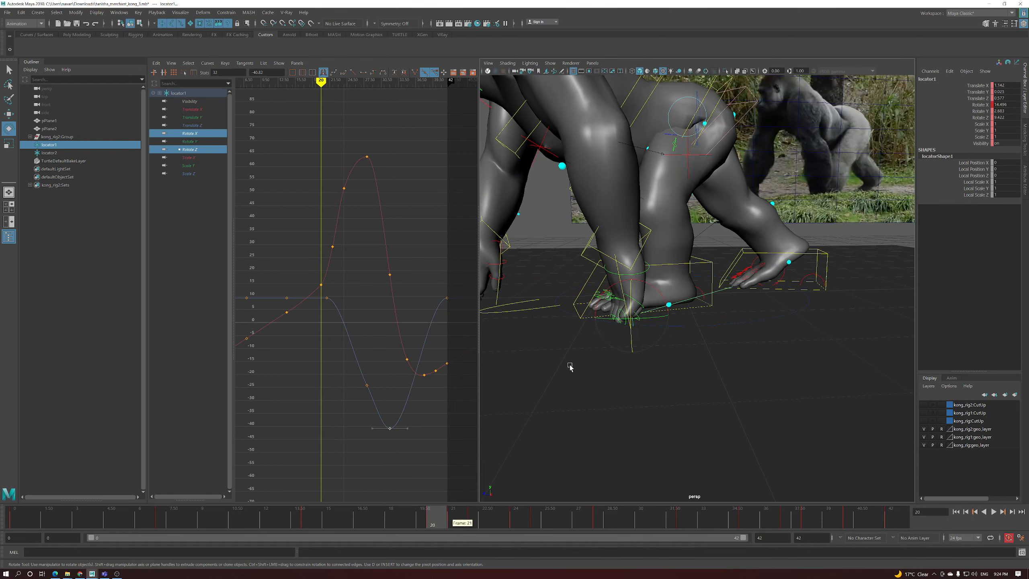
pyautogui.scroll(5, 730, 354)
pyautogui.scroll(-5, 730, 354)
pyautogui.click(327, 298)
pyautogui.moveTo(345, 327); pyautogui.dragTo(339, 327, button='middle')
# Add a locator1 Rotate Z key on frame 24 at about -12.9 and lower the frame 28 key to about -34.4
pyautogui.moveTo(446, 521); pyautogui.dragTo(517, 527)
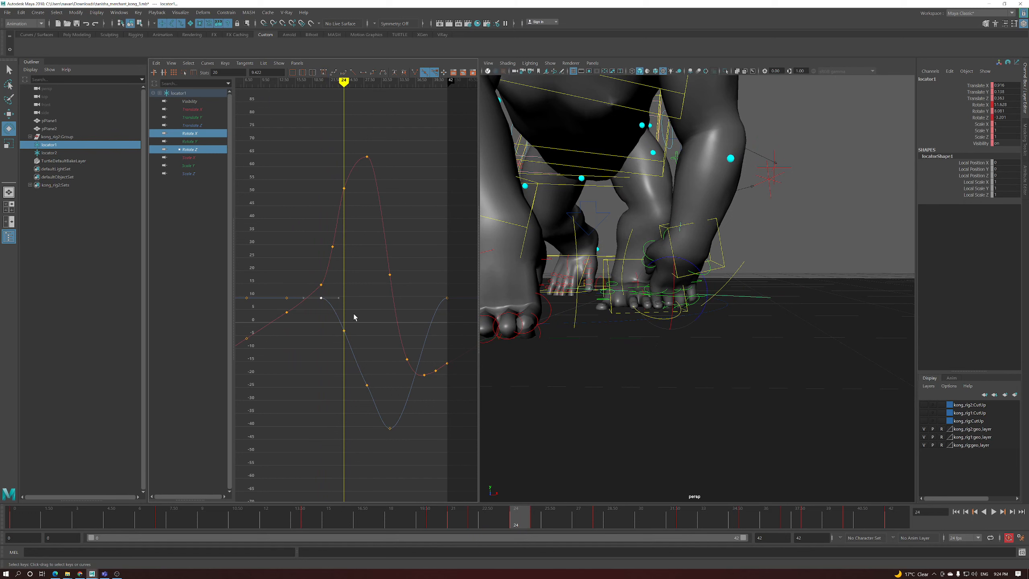
pyautogui.moveTo(339, 340); pyautogui.dragTo(362, 332, button='middle')
pyautogui.click(367, 385)
pyautogui.moveTo(363, 383); pyautogui.dragTo(363, 405, button='middle')
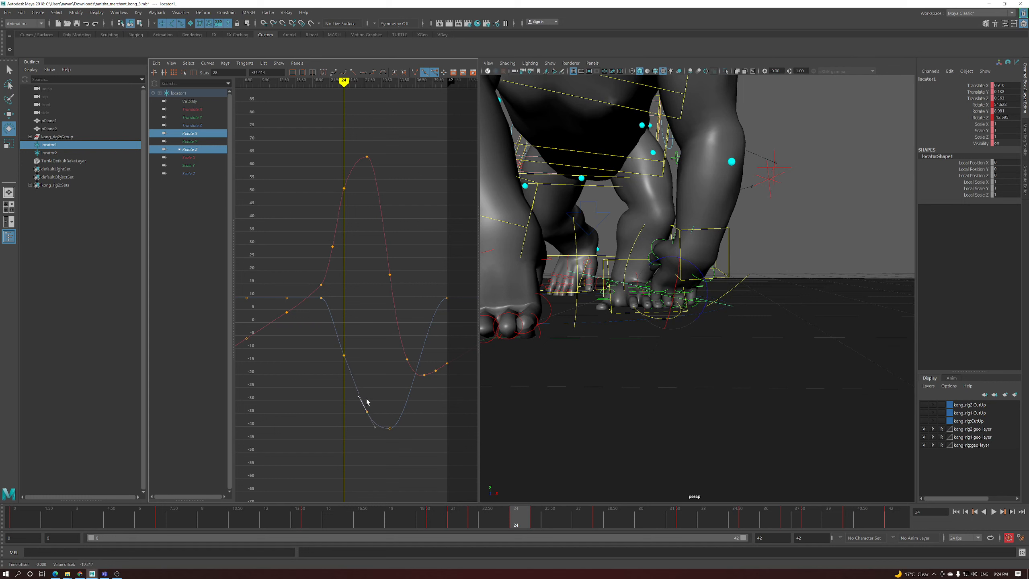
pyautogui.moveTo(340, 339); pyautogui.dragTo(359, 370)
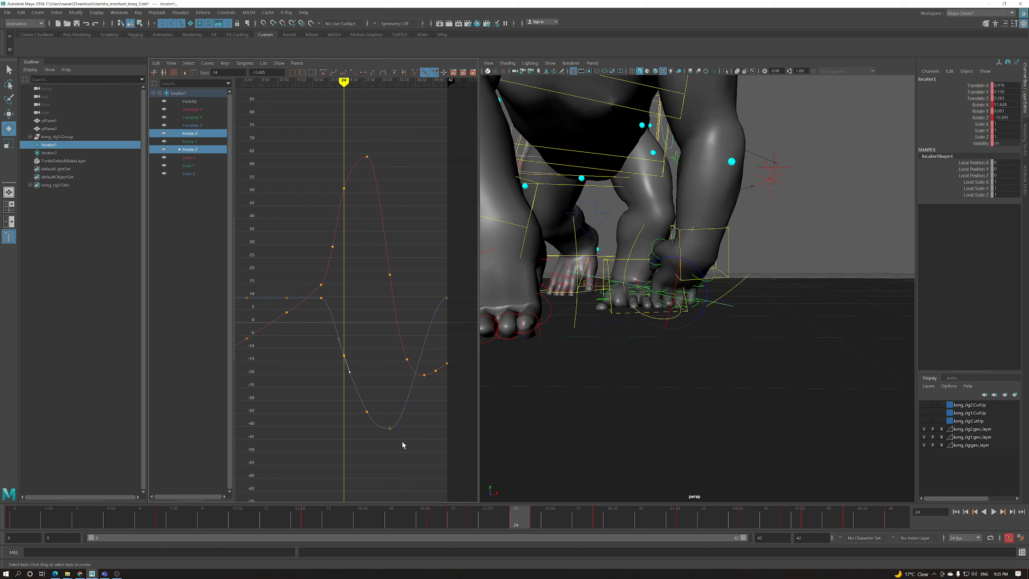
# Add a locator1 Rotate Z key on frame 22 at about 2, raise the frame 24 key to about -11.5, and review frames 20 to 24
pyautogui.moveTo(500, 527)
pyautogui.mouseDown()
pyautogui.moveTo(450, 524)
pyautogui.moveTo(480, 507)
pyautogui.moveTo(545, 518)
pyautogui.moveTo(456, 512)
pyautogui.moveTo(496, 522)
pyautogui.mouseUp()
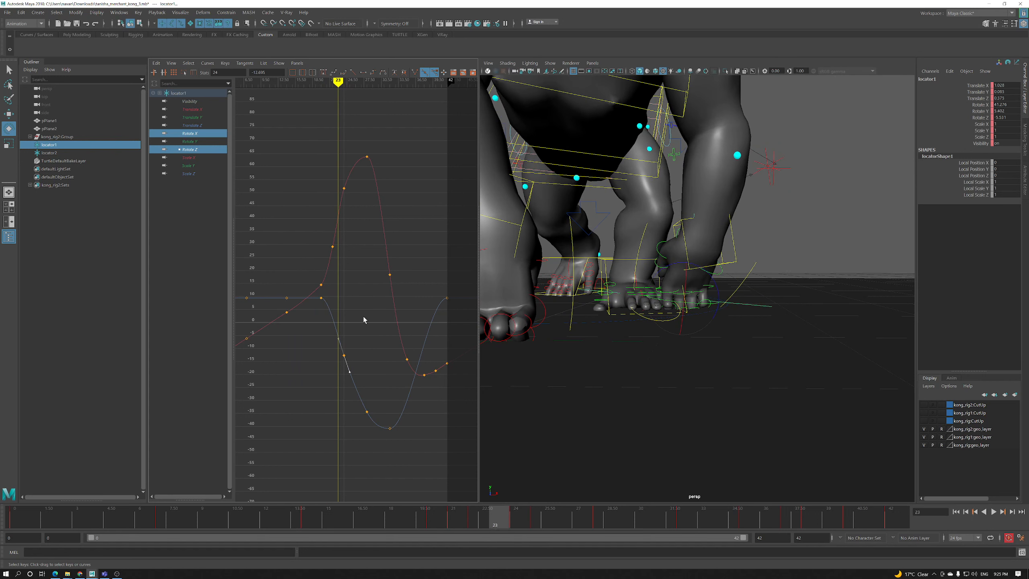
pyautogui.hotkey('alt', ',')
pyautogui.click(332, 318)
pyautogui.moveTo(333, 326); pyautogui.dragTo(331, 325, button='middle')
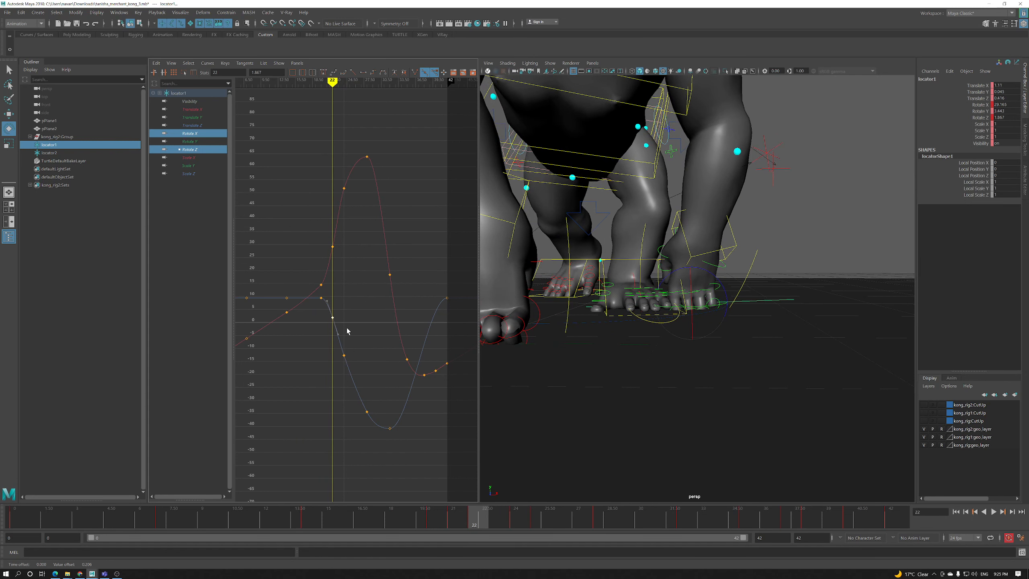
pyautogui.press('.')
pyautogui.moveTo(343, 357); pyautogui.dragTo(347, 360, button='middle')
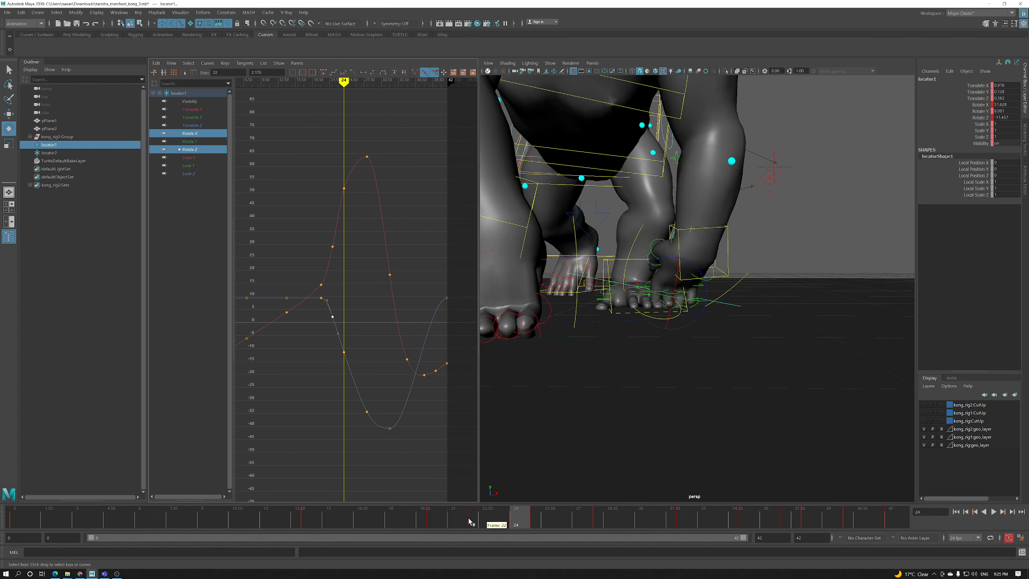
pyautogui.click(457, 521)
pyautogui.moveTo(457, 520)
pyautogui.mouseDown()
pyautogui.moveTo(520, 520)
pyautogui.moveTo(428, 519)
pyautogui.moveTo(596, 514)
pyautogui.moveTo(478, 513)
pyautogui.moveTo(512, 513)
pyautogui.mouseUp()
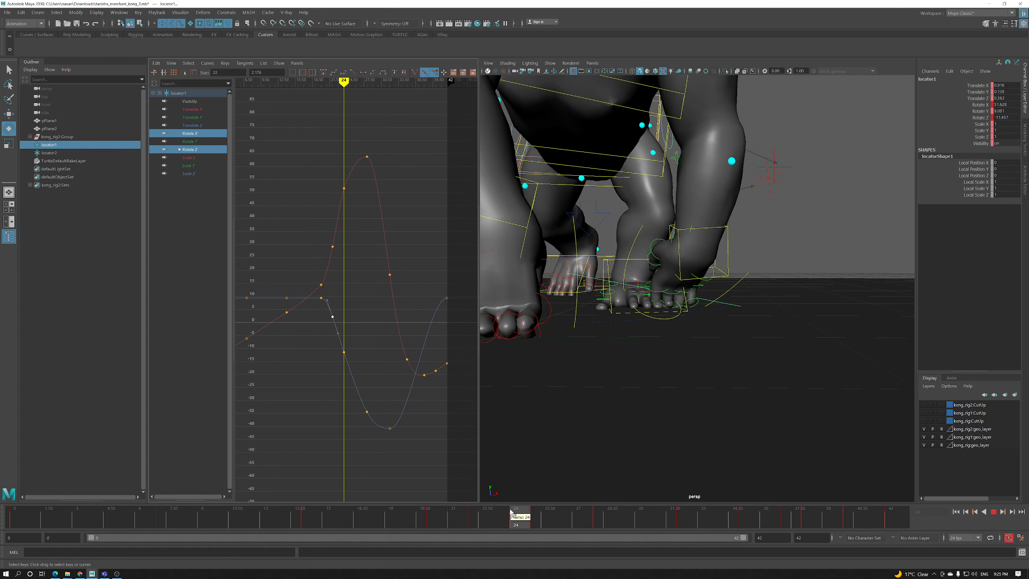
pyautogui.click(434, 520)
pyautogui.moveTo(432, 524); pyautogui.dragTo(516, 516)
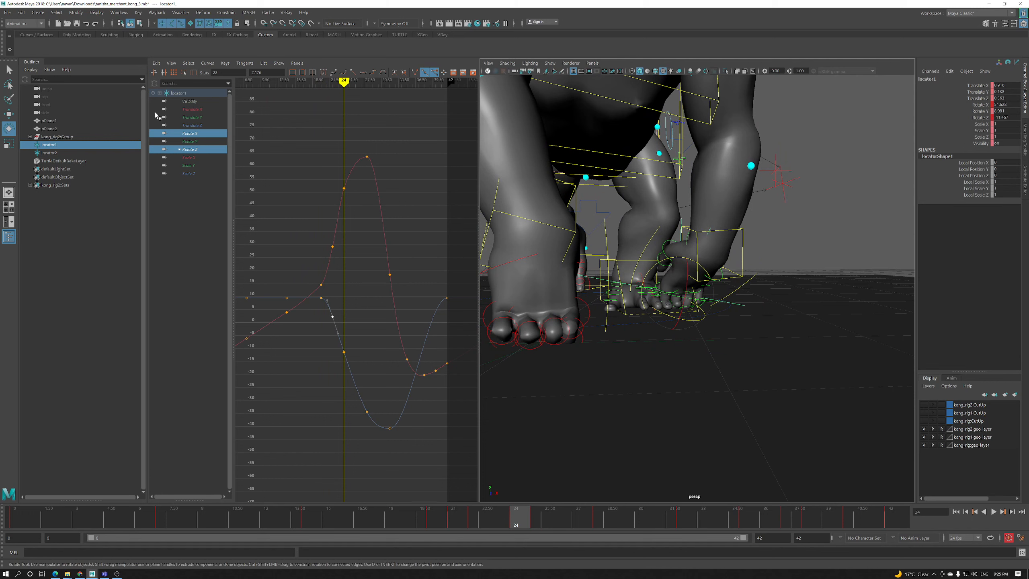
# Show locator1's Translate X and Translate Z curves and lower the Translate Z key on frame 25 to about 0.29
pyautogui.click(192, 109)
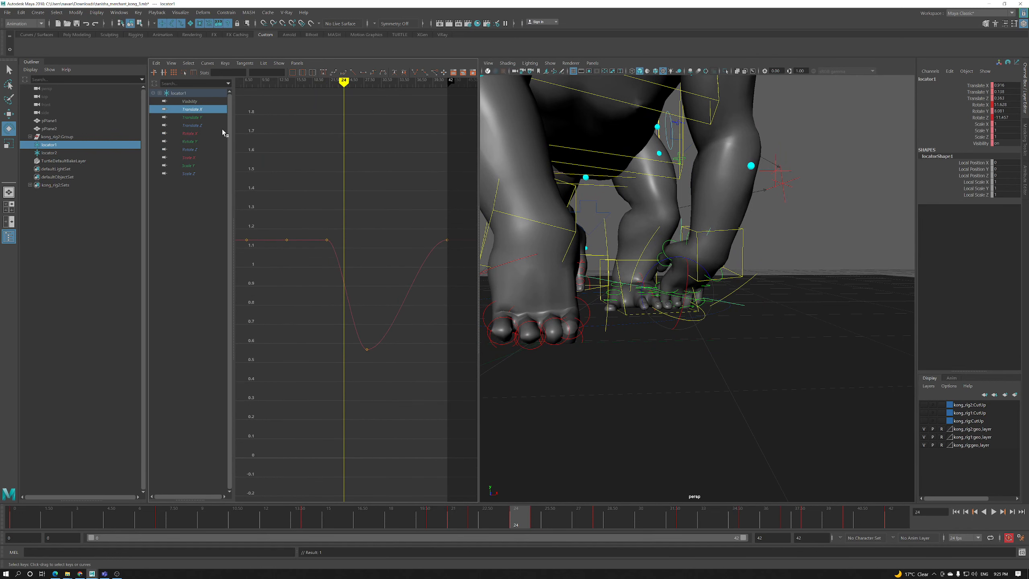
pyautogui.keyDown('ctrl'); pyautogui.click(206, 128); pyautogui.keyUp('ctrl')
pyautogui.keyDown('alt'); pyautogui.moveTo(342, 346); pyautogui.dragTo(370, 302, button='right'); pyautogui.keyUp('alt')
pyautogui.keyDown('alt'); pyautogui.moveTo(499, 489); pyautogui.dragTo(592, 501); pyautogui.keyUp('alt')
pyautogui.moveTo(517, 523); pyautogui.dragTo(542, 527)
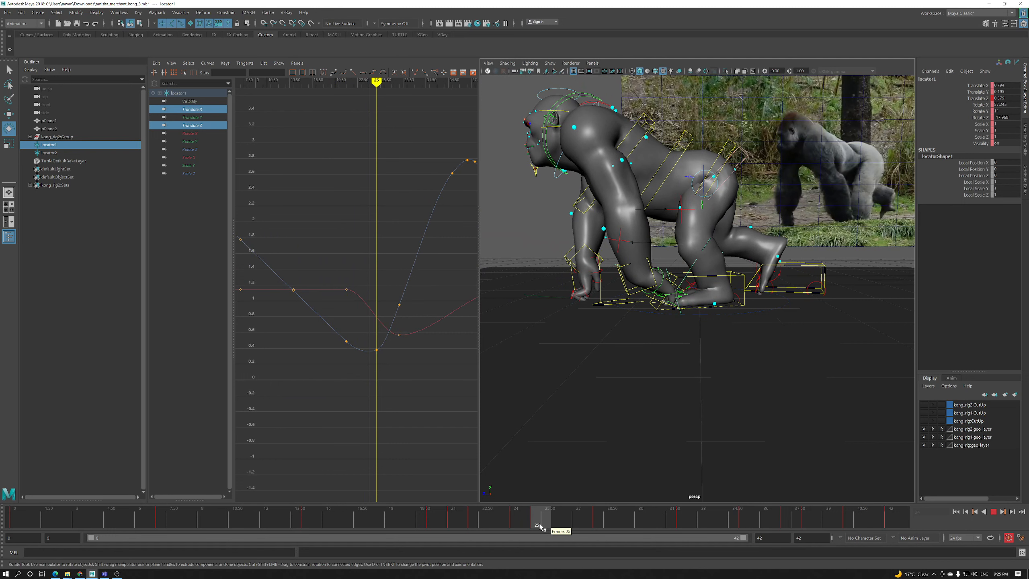
pyautogui.click(377, 350)
pyautogui.keyDown('shift'); pyautogui.moveTo(381, 345); pyautogui.dragTo(392, 360, button='middle'); pyautogui.keyUp('shift')
pyautogui.click(394, 351)
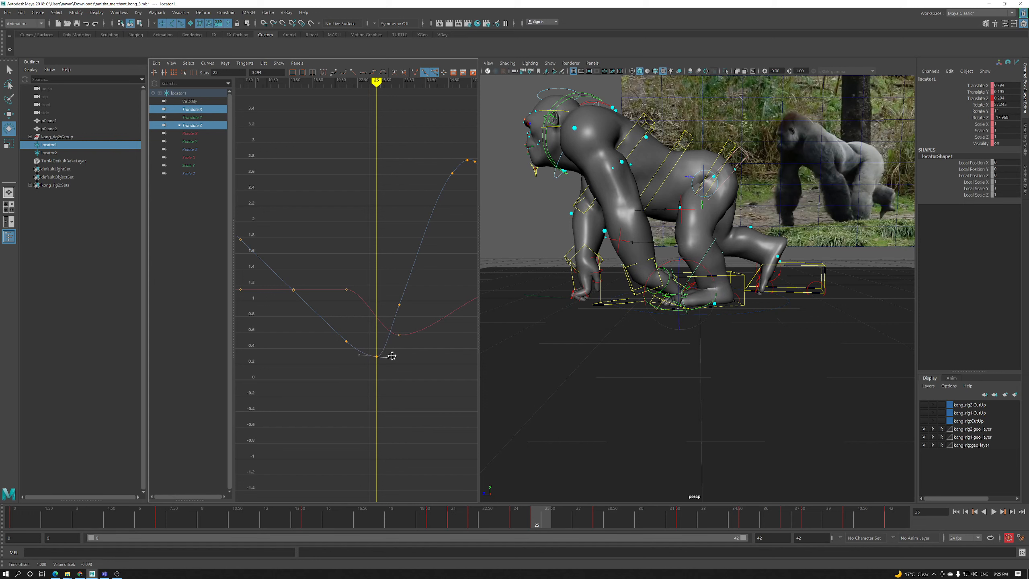
# Add a locator1 Translate Z key on frame 26 at about 0.4 and check the surrounding frames
pyautogui.hotkey('alt', ',')
pyautogui.hotkey('alt', '.')
pyautogui.click(384, 348)
pyautogui.keyDown('shift'); pyautogui.moveTo(386, 346); pyautogui.dragTo(390, 345, button='middle'); pyautogui.keyUp('shift')
pyautogui.hotkey('alt', ',')
pyautogui.hotkey('alt', ',')
pyautogui.hotkey('alt', ',')
pyautogui.hotkey('alt', ',')
pyautogui.hotkey('alt', '.')
pyautogui.hotkey('alt', '.')
pyautogui.hotkey('alt', '.')
# Add a locator1 Translate X key on frame 25, set it to about 1.1, and adjust its tangents for a later drop
pyautogui.keyDown('alt'); pyautogui.moveTo(651, 350); pyautogui.dragTo(728, 344, button='right'); pyautogui.keyUp('alt')
pyautogui.click(366, 302)
pyautogui.press('i')
pyautogui.middleClick(377, 315)
pyautogui.moveTo(370, 313); pyautogui.dragTo(387, 334)
pyautogui.keyDown('shift'); pyautogui.moveTo(386, 334); pyautogui.dragTo(387, 307, button='middle'); pyautogui.keyUp('shift')
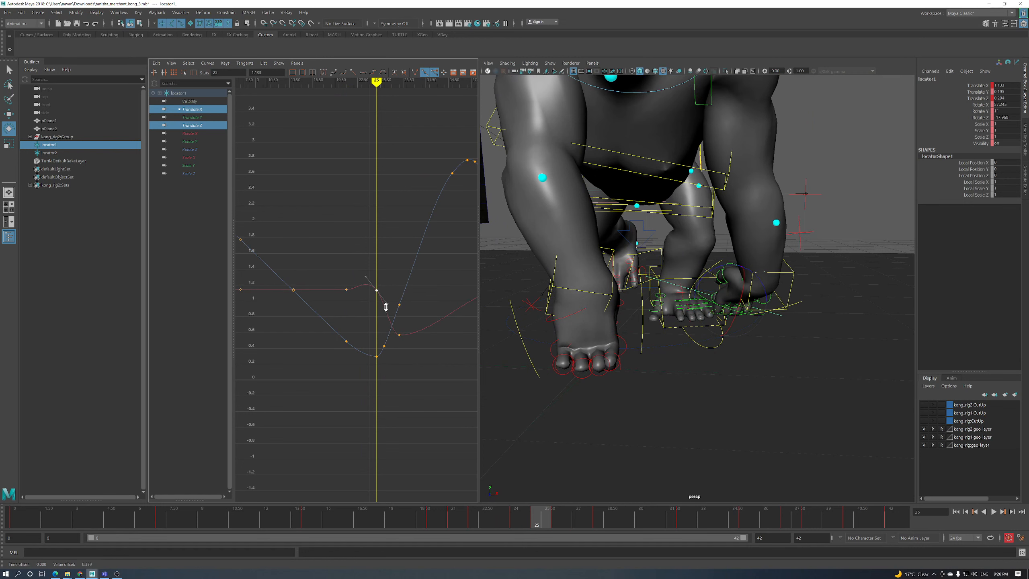
pyautogui.click(363, 73)
pyautogui.keyDown('shift'); pyautogui.moveTo(385, 257); pyautogui.dragTo(385, 252, button='middle'); pyautogui.keyUp('shift')
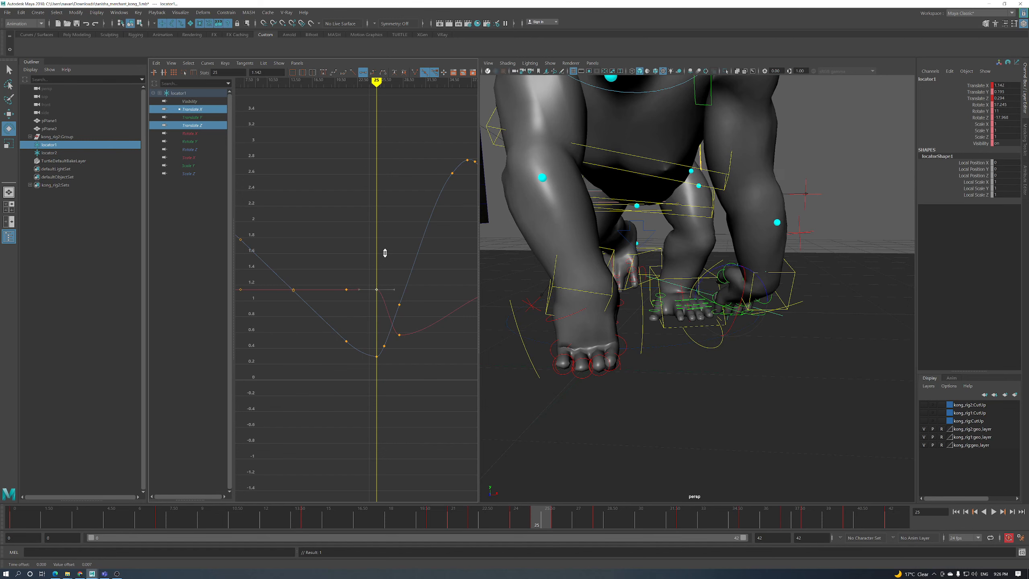
pyautogui.moveTo(551, 519)
pyautogui.mouseDown()
pyautogui.moveTo(480, 523)
pyautogui.moveTo(565, 523)
pyautogui.moveTo(462, 519)
pyautogui.moveTo(537, 522)
pyautogui.mouseUp()
pyautogui.keyDown('shift'); pyautogui.moveTo(433, 388); pyautogui.dragTo(433, 383, button='middle'); pyautogui.keyUp('shift')
pyautogui.moveTo(388, 302); pyautogui.dragTo(388, 311, button='middle')
# Replace locator1's Rotate Z key on frame 24 with one on frame 25 at about -5.9 and smooth the curve leading into it
pyautogui.click(189, 149)
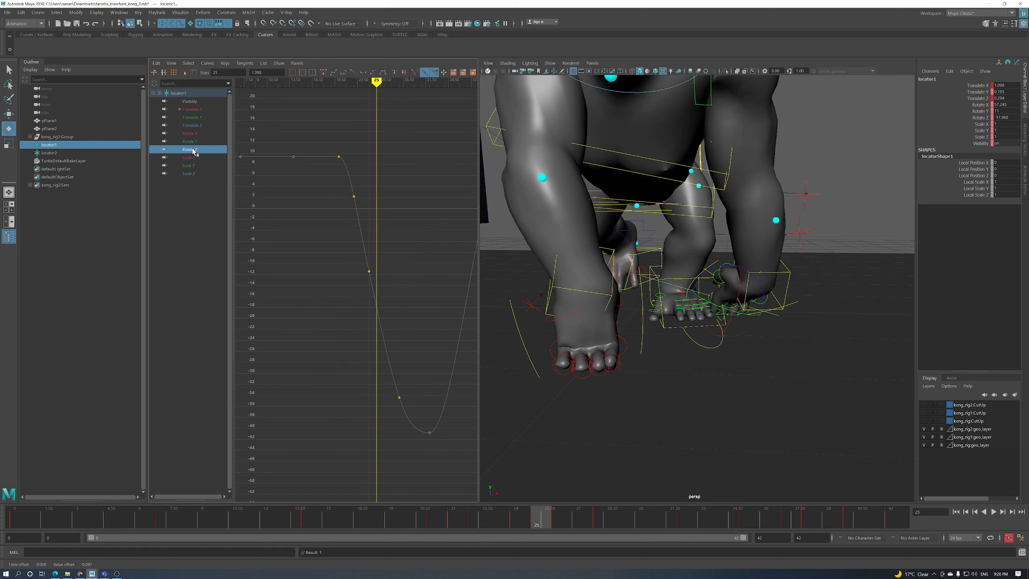
pyautogui.click(369, 283)
pyautogui.keyDown('shift'); pyautogui.moveTo(384, 288); pyautogui.dragTo(399, 284, button='middle'); pyautogui.keyUp('shift')
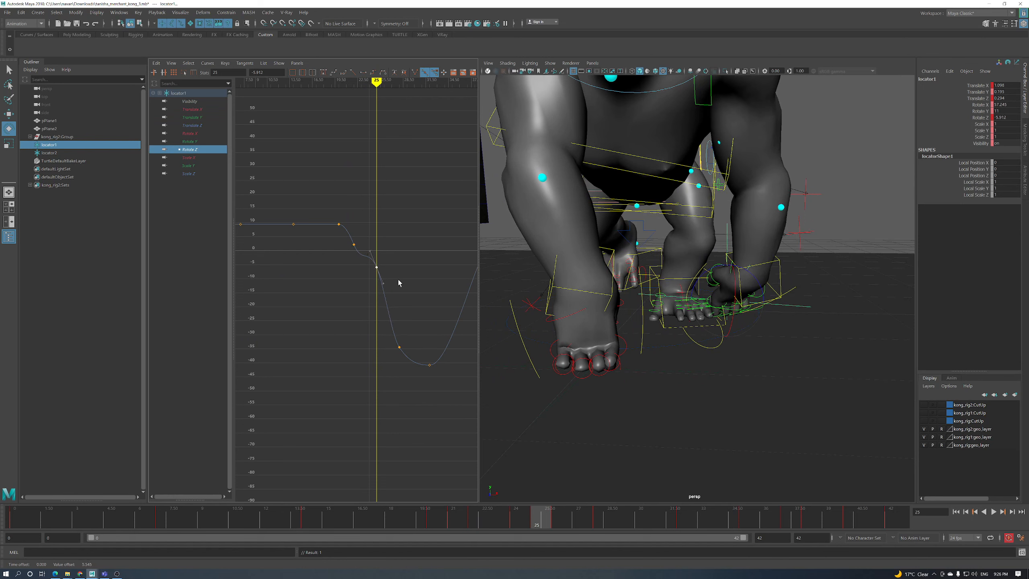
pyautogui.moveTo(368, 247); pyautogui.dragTo(366, 248, button='middle')
# Raise locator1's Rotate Z key on frame 28 to about -27.7
pyautogui.moveTo(559, 527); pyautogui.dragTo(600, 526)
pyautogui.click(400, 347)
pyautogui.keyDown('shift'); pyautogui.moveTo(400, 375); pyautogui.dragTo(403, 349, button='middle'); pyautogui.keyUp('shift')
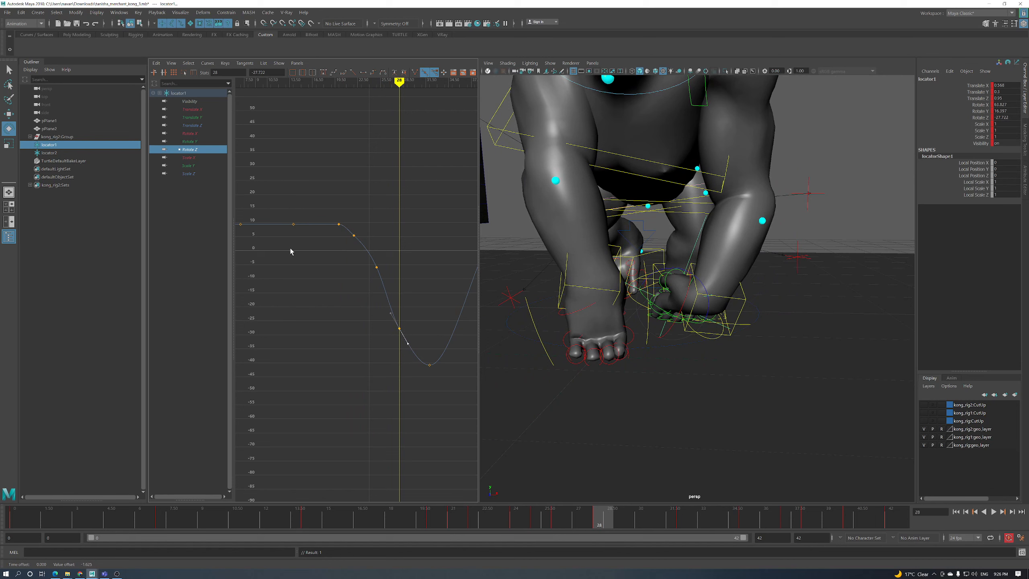
# Add a Translate X key to locator1 on frame 32 at about 0.66
pyautogui.click(191, 109)
pyautogui.press('f')
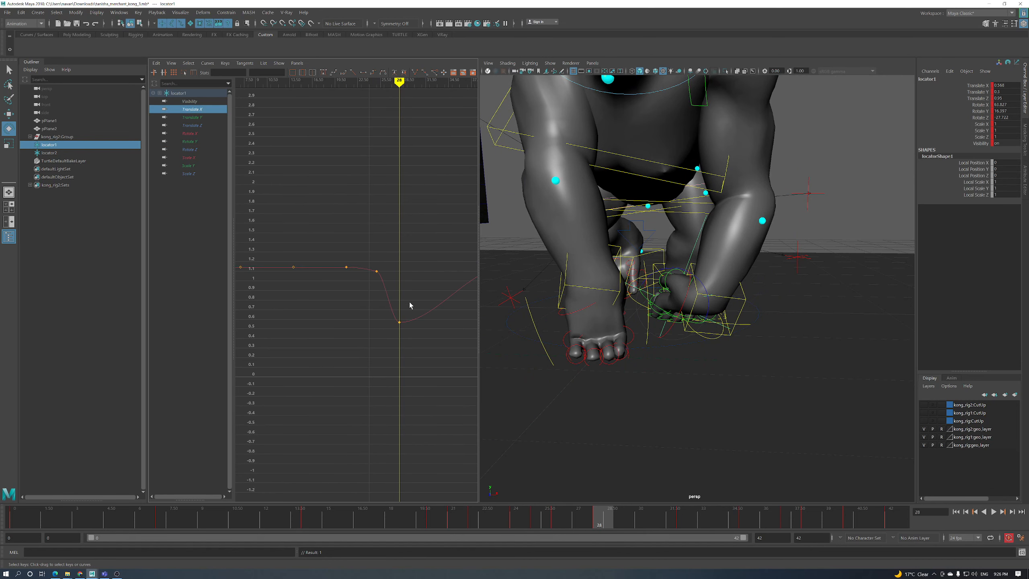
pyautogui.hotkey('alt', '.')
pyautogui.scroll(-1, 421, 345)
pyautogui.moveTo(469, 377); pyautogui.dragTo(395, 303)
pyautogui.keyDown('alt'); pyautogui.moveTo(434, 297); pyautogui.dragTo(369, 343, button='middle'); pyautogui.keyUp('alt')
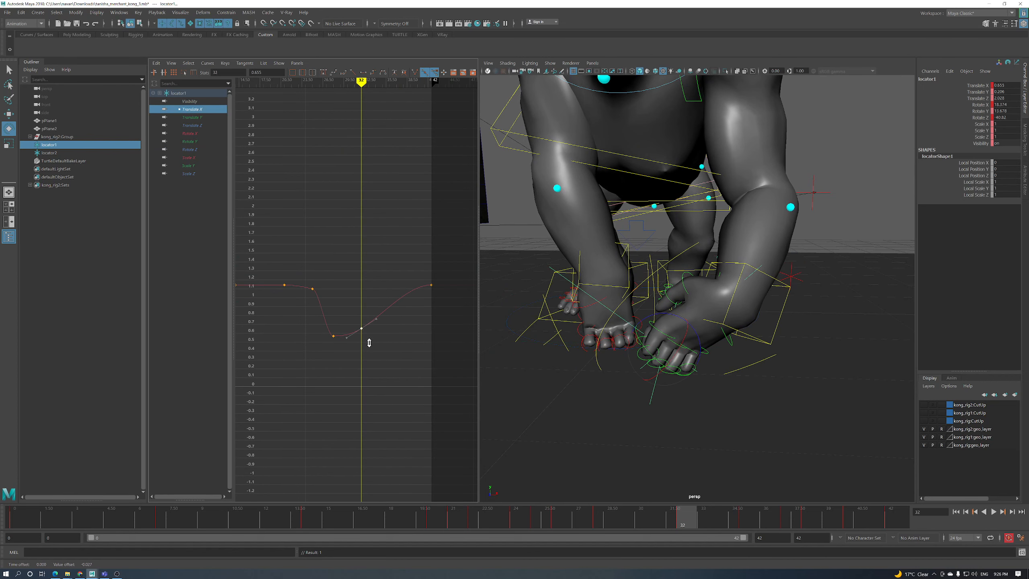
# Raise locator1's Translate X key on frame 28 to about 0.89, tilt the frame 32 key's tangents slightly downward, and check through frame 37
pyautogui.click(602, 524)
pyautogui.moveTo(323, 355); pyautogui.dragTo(343, 336, button='middle')
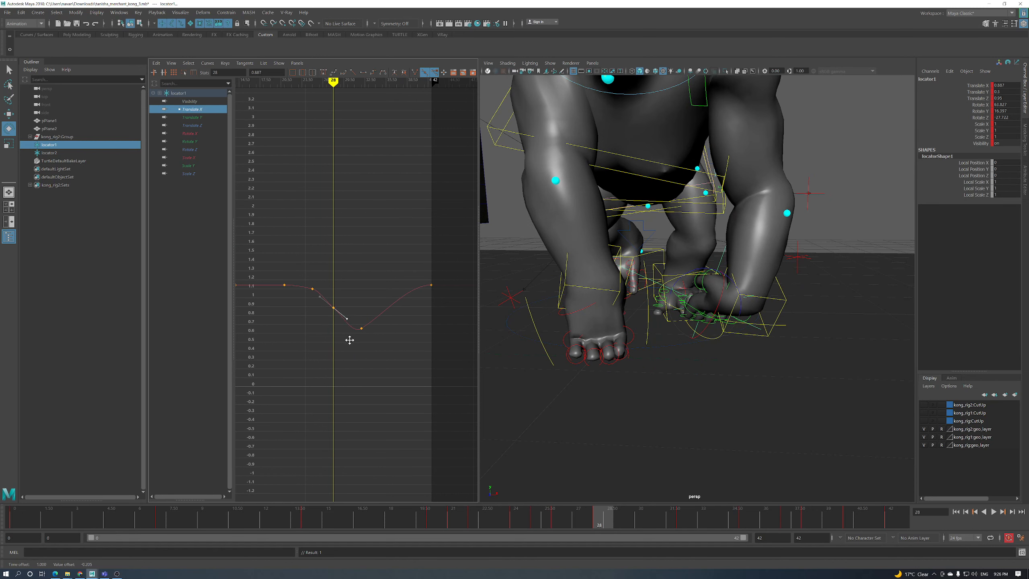
pyautogui.keyDown('shift'); pyautogui.moveTo(330, 332); pyautogui.dragTo(333, 327, button='middle'); pyautogui.keyUp('shift')
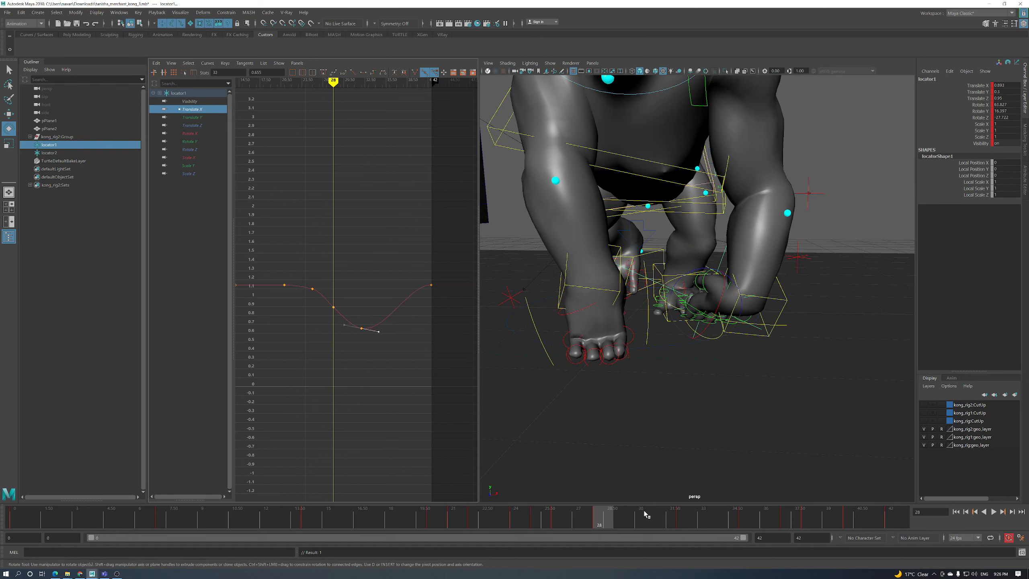
pyautogui.moveTo(619, 524); pyautogui.dragTo(788, 543)
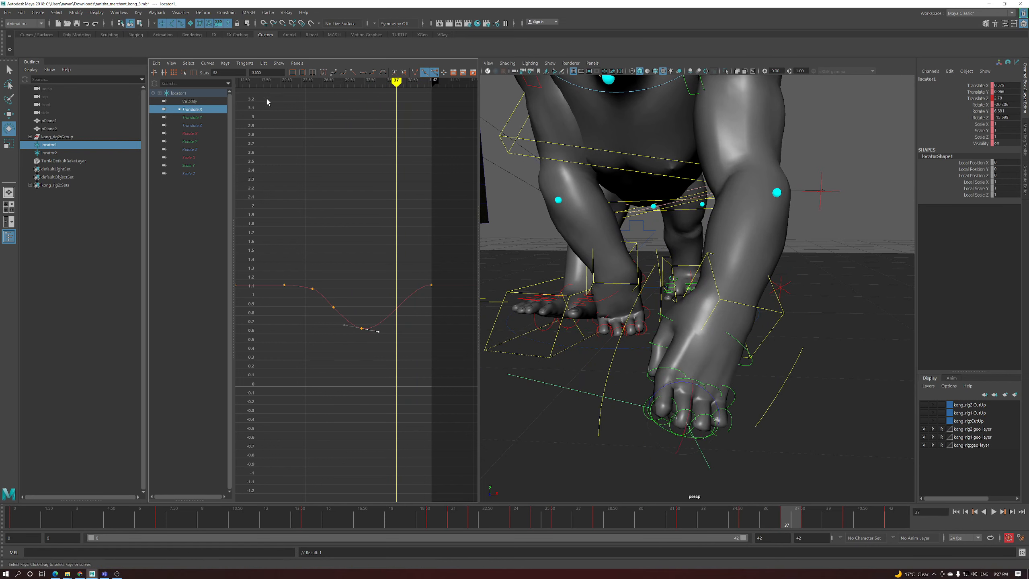
# With Translate Z shown for comparison, key locator1's Translate X on frame 38 at 1.142 with flat tangents, and check the pose on frame 39
pyautogui.keyDown('ctrl'); pyautogui.click(192, 125); pyautogui.keyUp('ctrl')
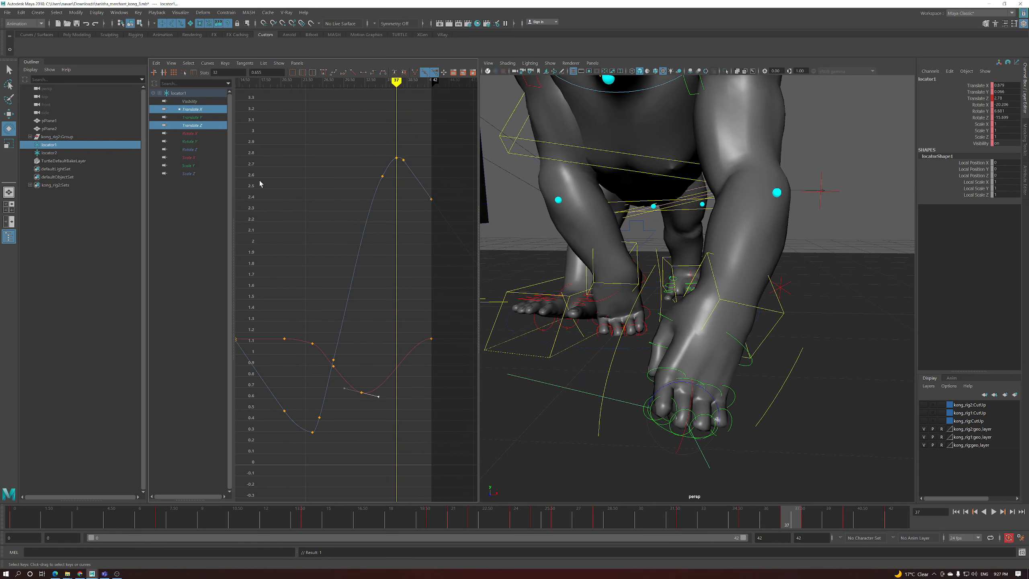
pyautogui.click(430, 340)
pyautogui.press('.')
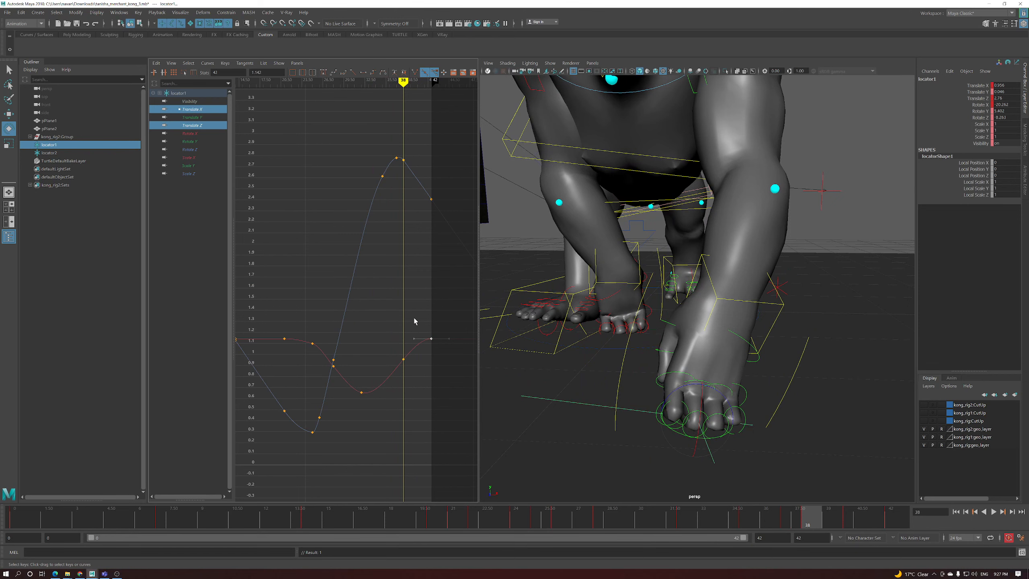
pyautogui.keyDown('shift'); pyautogui.moveTo(400, 379); pyautogui.dragTo(402, 356, button='middle'); pyautogui.keyUp('shift')
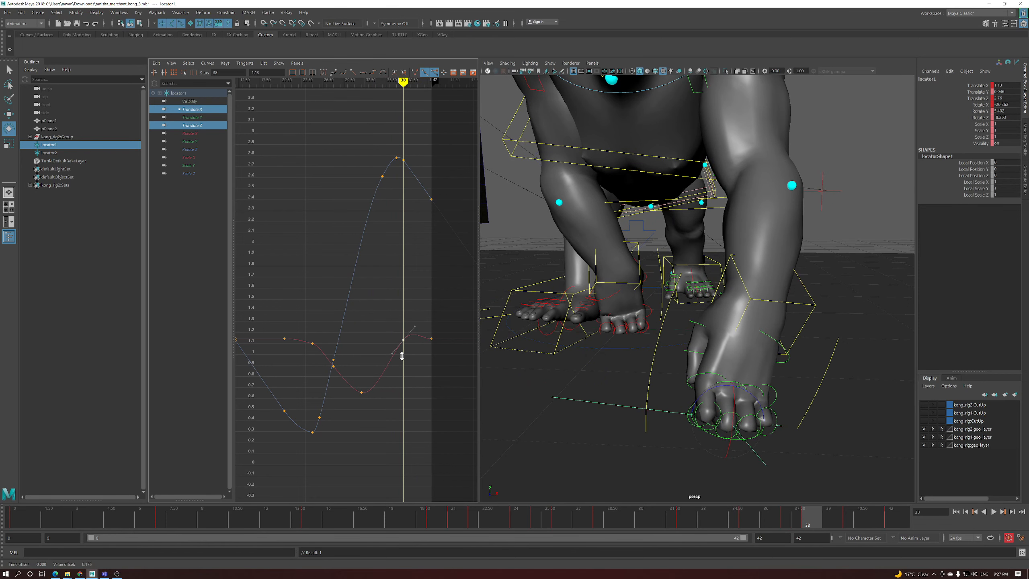
pyautogui.keyDown('shift'); pyautogui.moveTo(422, 274); pyautogui.dragTo(422, 272, button='middle'); pyautogui.keyUp('shift')
pyautogui.keyDown('alt'); pyautogui.keyDown('shift'); pyautogui.moveTo(457, 307); pyautogui.dragTo(418, 315, button='right'); pyautogui.keyUp('shift'); pyautogui.keyUp('alt')
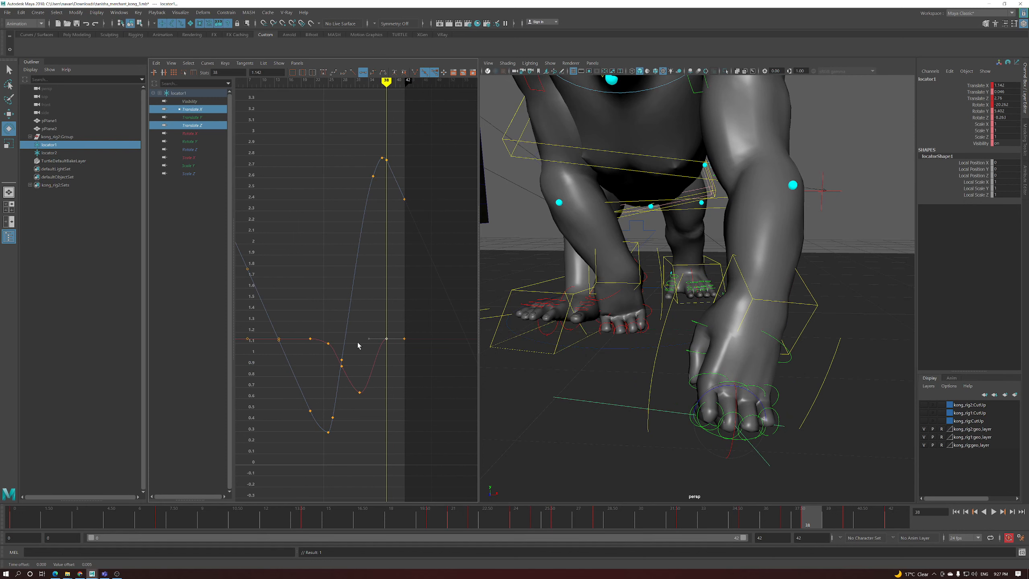
pyautogui.keyDown('alt'); pyautogui.keyDown('shift'); pyautogui.moveTo(361, 343); pyautogui.dragTo(370, 348, button='right'); pyautogui.keyUp('shift'); pyautogui.keyUp('alt')
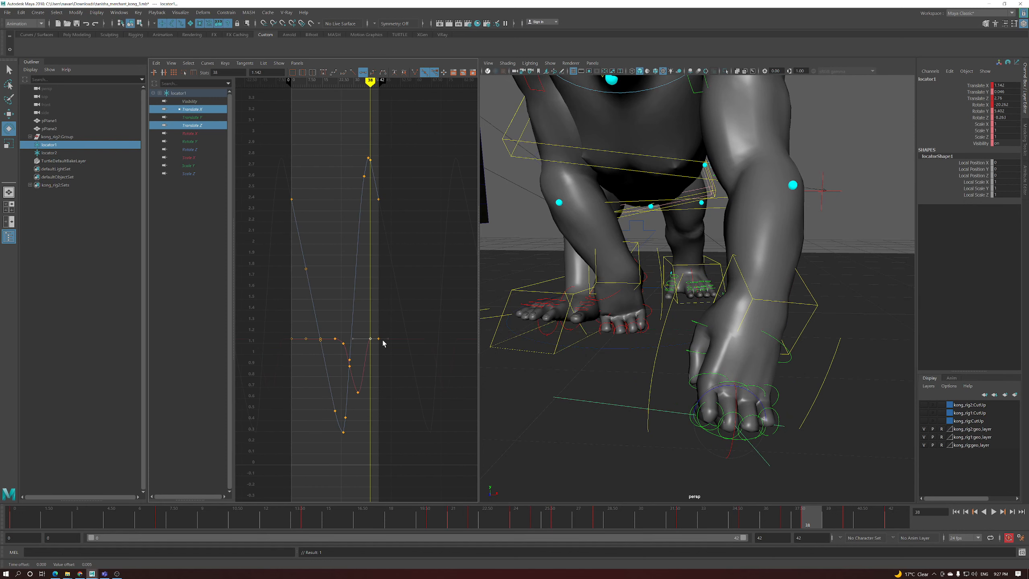
pyautogui.scroll(10, 384, 345)
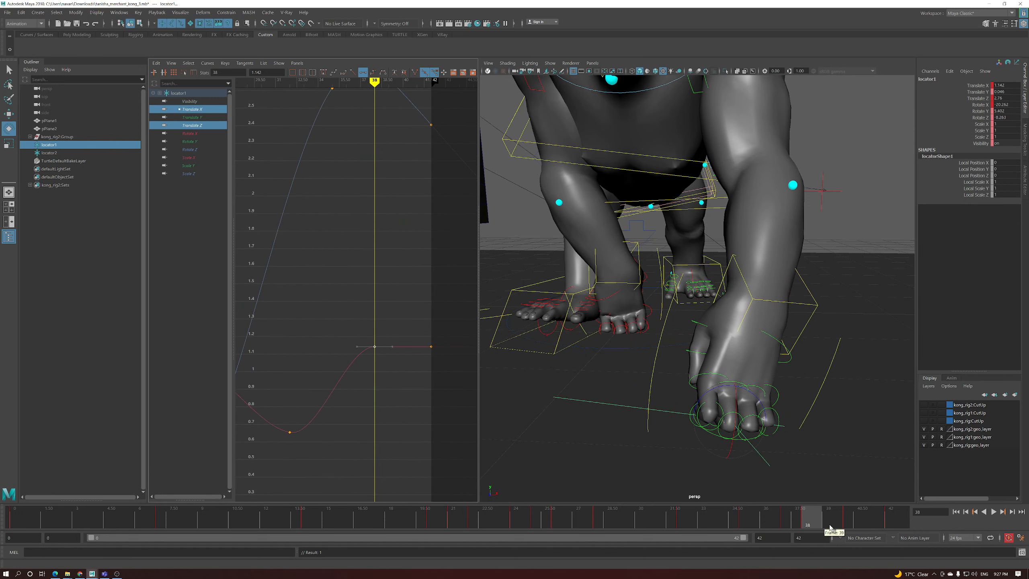
pyautogui.moveTo(805, 525); pyautogui.dragTo(828, 515)
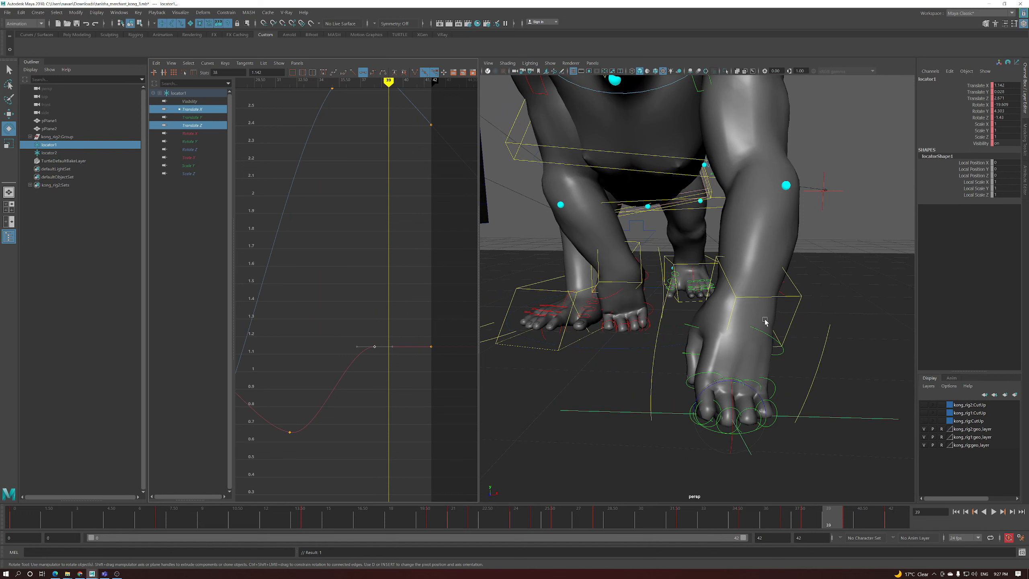
# At frame 35, adjust locator1's Translate X key to about 0.85 in the Graph Editor
pyautogui.keyDown('alt'); pyautogui.moveTo(756, 319); pyautogui.dragTo(730, 305, button='right'); pyautogui.keyUp('alt')
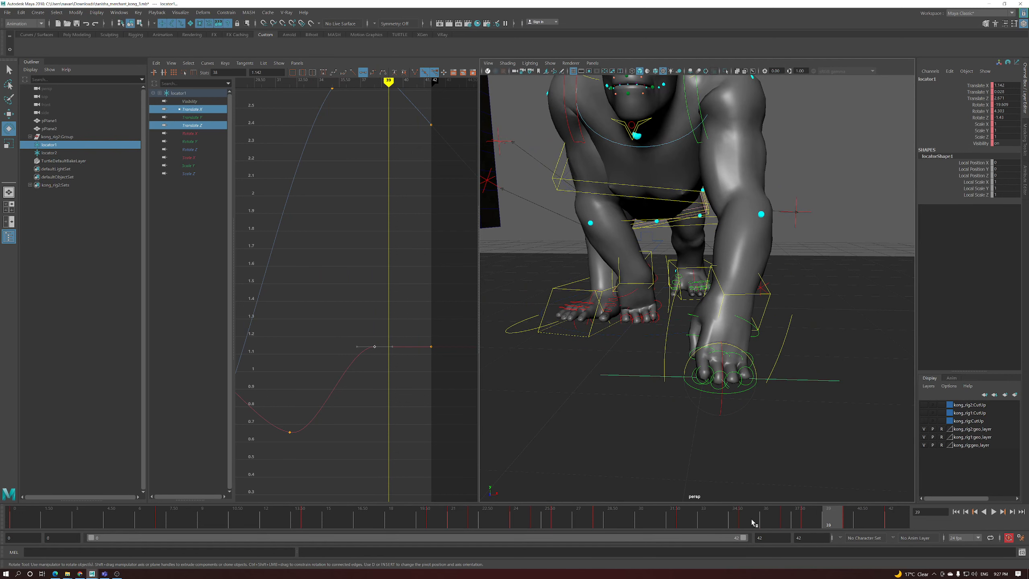
pyautogui.moveTo(813, 524); pyautogui.dragTo(745, 526)
pyautogui.keyDown('alt'); pyautogui.moveTo(378, 336); pyautogui.dragTo(361, 317, button='right'); pyautogui.keyUp('alt')
pyautogui.click(337, 323)
pyautogui.moveTo(330, 335); pyautogui.dragTo(330, 334)
pyautogui.moveTo(336, 332); pyautogui.dragTo(336, 334, button='middle')
# Display locator1's rotation curves and adjust the Rotate Z key at frame 35 to about -28.4
pyautogui.click(199, 134)
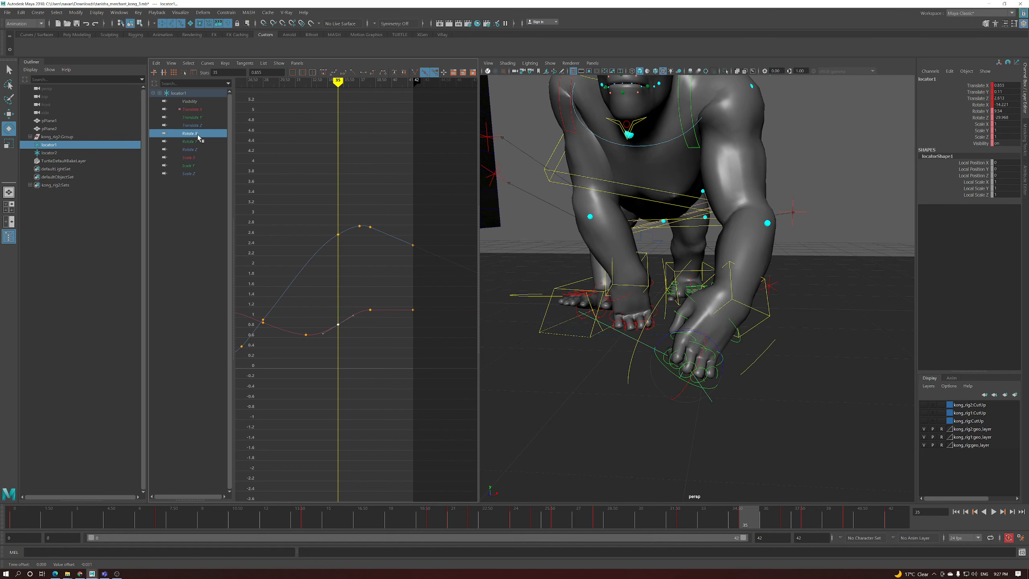
pyautogui.keyDown('shift'); pyautogui.click(197, 149); pyautogui.keyUp('shift')
pyautogui.moveTo(347, 359); pyautogui.dragTo(420, 338, button='middle')
pyautogui.hotkey('ctrl', 'z')
pyautogui.moveTo(396, 359); pyautogui.dragTo(397, 358)
pyautogui.moveTo(404, 356)
pyautogui.mouseDown(button='middle')
pyautogui.moveTo(410, 341)
pyautogui.moveTo(399, 343)
pyautogui.mouseUp(button='middle')
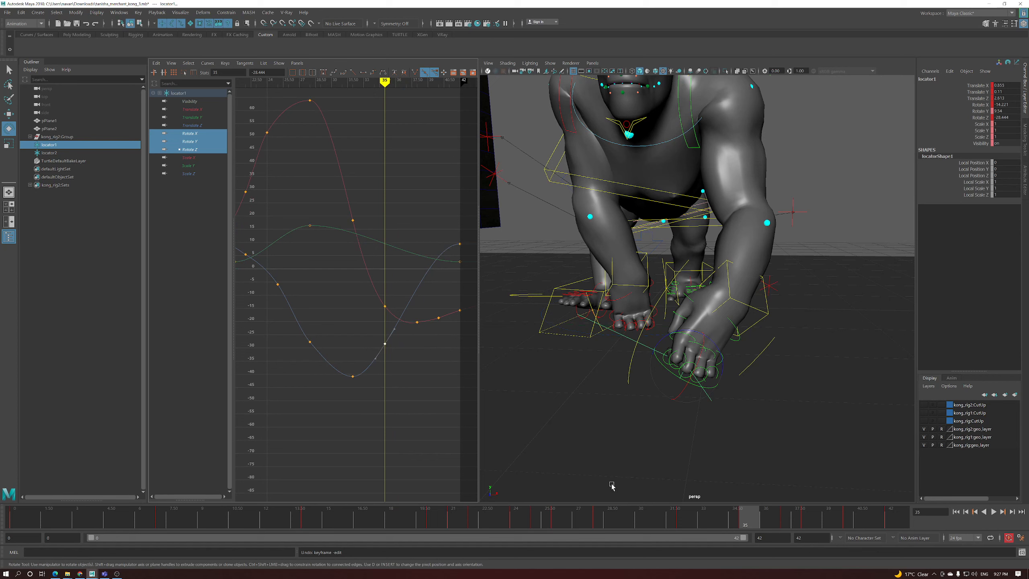
# Raise the Rotate Z key at frame 38 and adjust the one at frame 31 to about -37.9
pyautogui.click(803, 521)
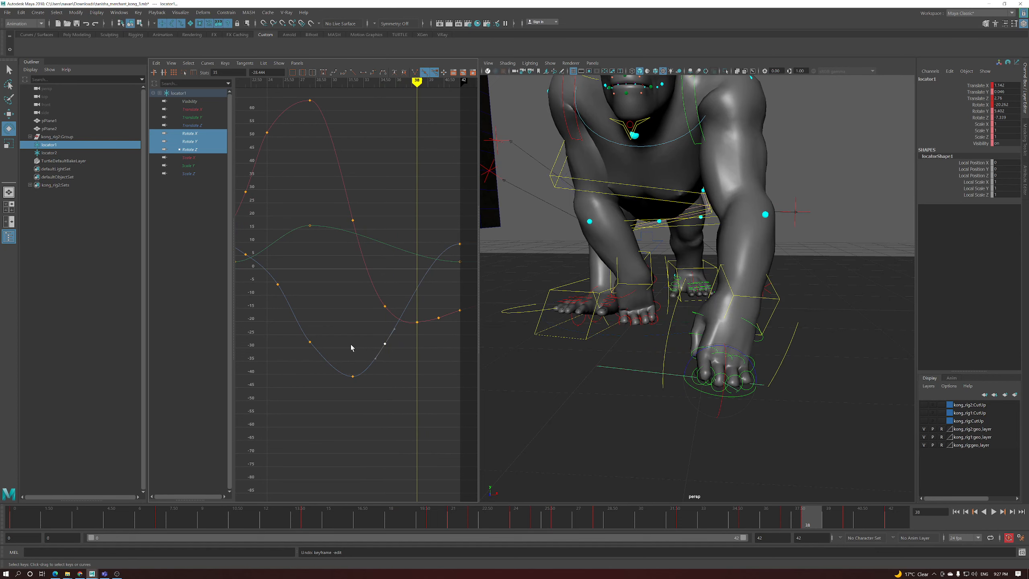
pyautogui.moveTo(423, 298); pyautogui.dragTo(423, 298)
pyautogui.moveTo(423, 298)
pyautogui.mouseDown(button='middle')
pyautogui.moveTo(428, 269)
pyautogui.moveTo(442, 289)
pyautogui.mouseUp(button='middle')
pyautogui.moveTo(817, 527); pyautogui.dragTo(659, 536)
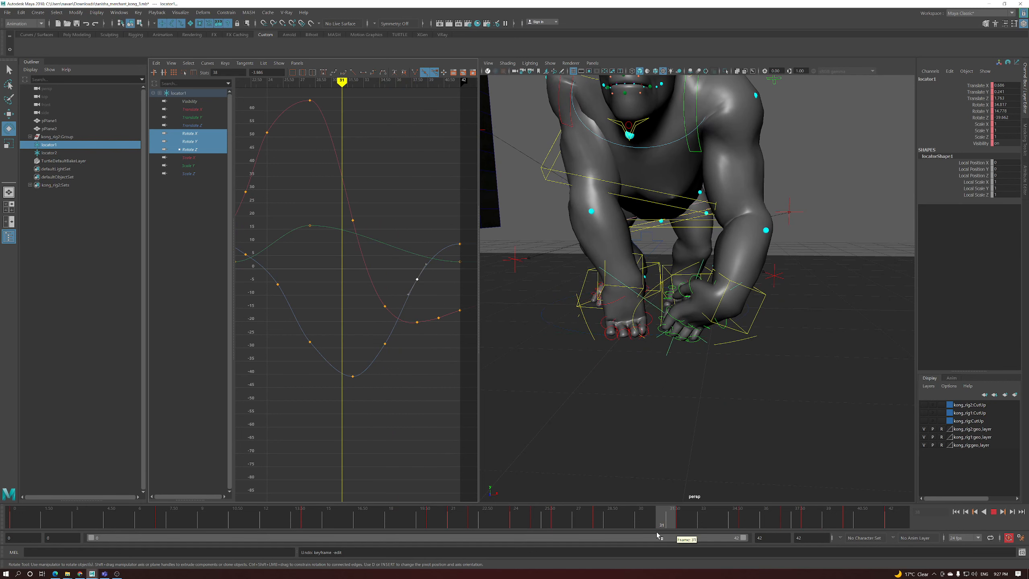
pyautogui.moveTo(339, 389); pyautogui.dragTo(388, 397, button='middle')
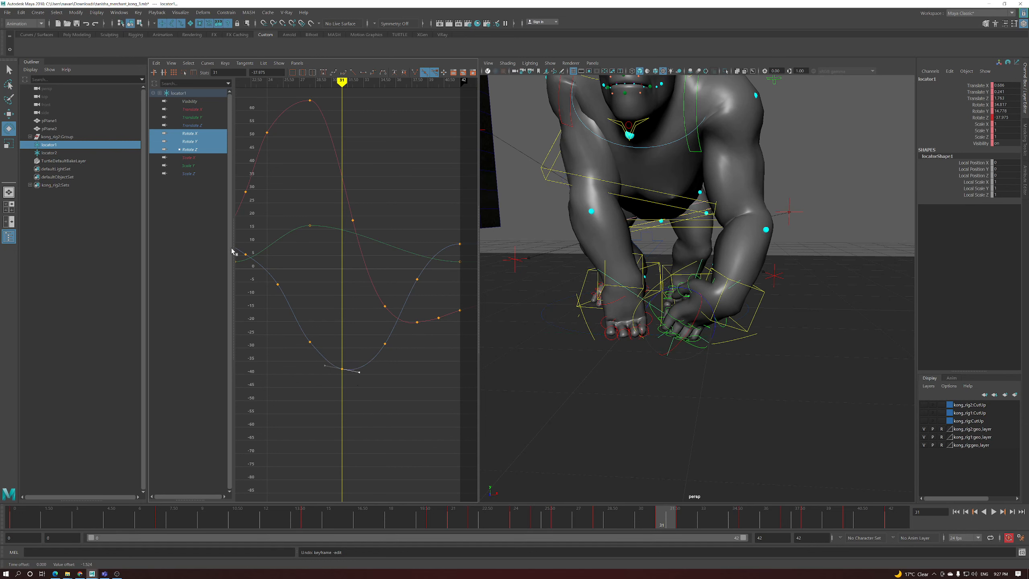
# Adjust locator1's Translate X key at frame 31 to about 0.7 and play back the walk to check it
pyautogui.click(201, 109)
pyautogui.moveTo(327, 411); pyautogui.dragTo(327, 410)
pyautogui.moveTo(400, 413); pyautogui.dragTo(388, 388, button='middle')
pyautogui.moveTo(699, 527); pyautogui.dragTo(808, 526)
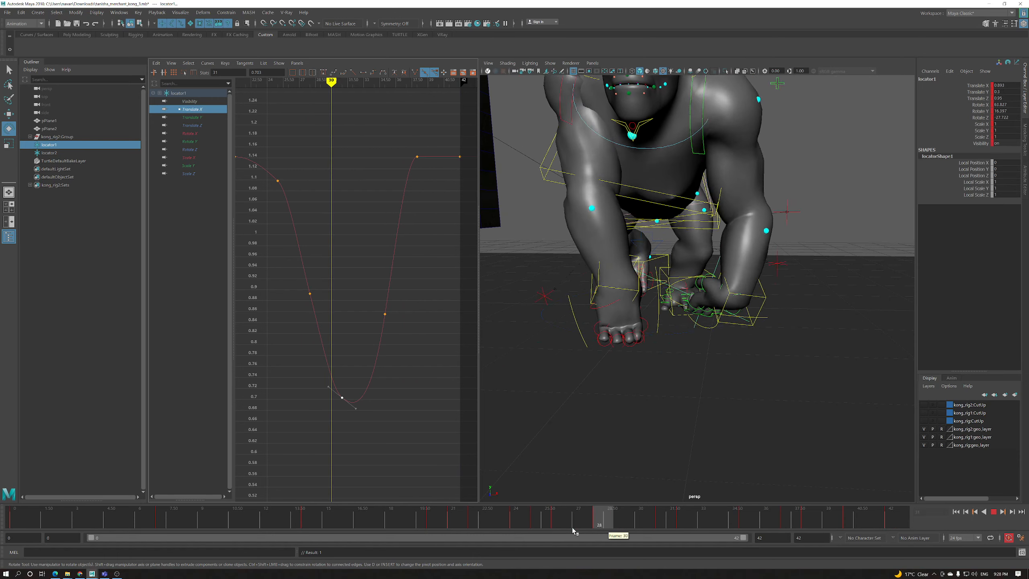
pyautogui.click(993, 512)
pyautogui.click(994, 512)
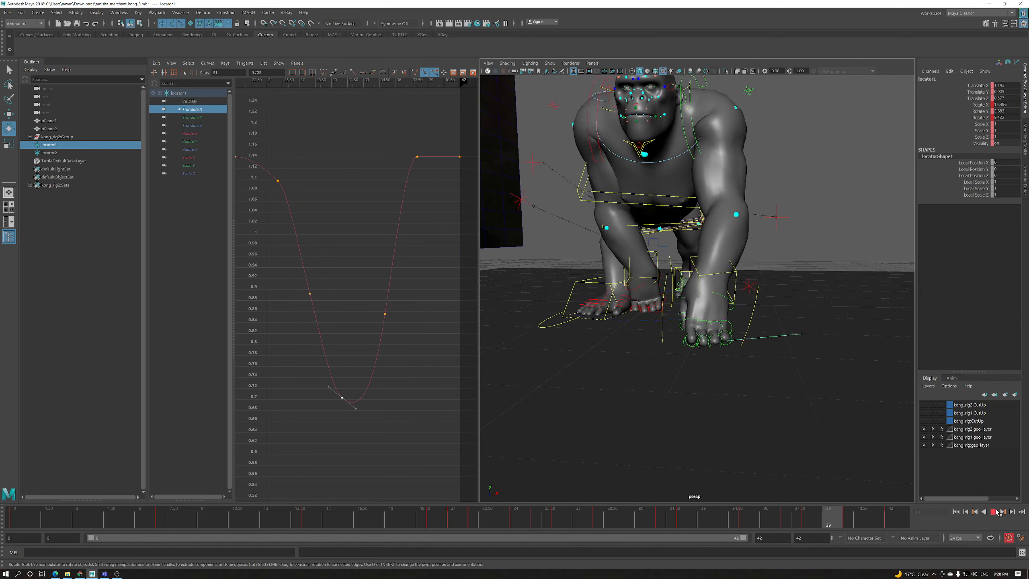
pyautogui.press('Escape')
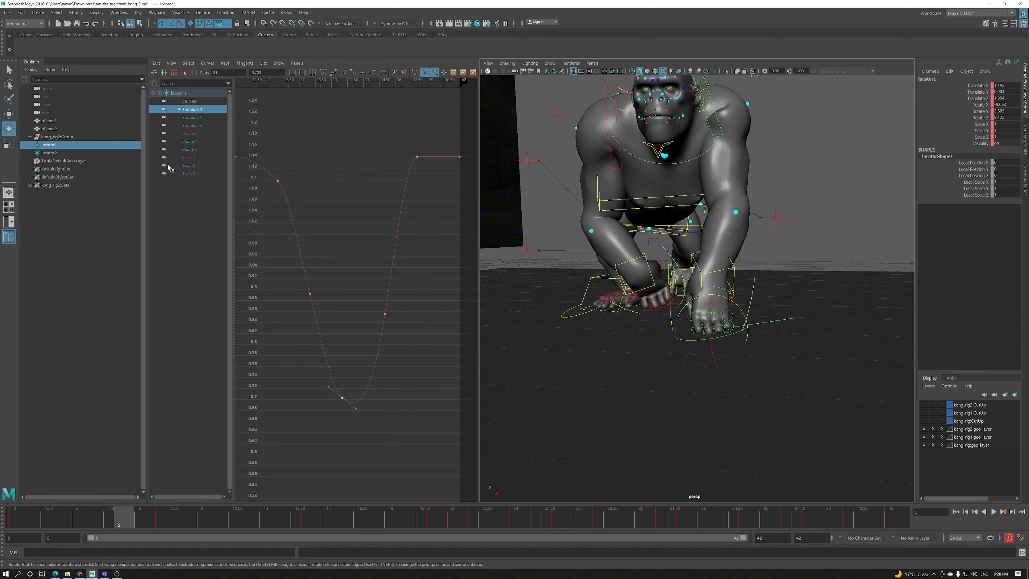
# Isolate the Rotate Z curve and adjust its key at frame 38 to about -4.6
pyautogui.click(191, 150)
pyautogui.press('f')
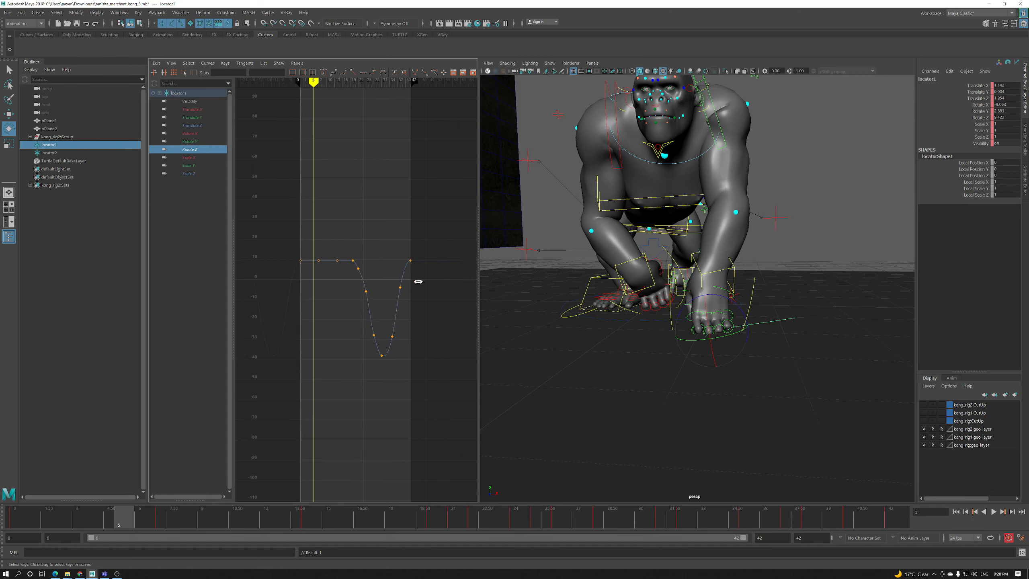
pyautogui.click(635, 527)
pyautogui.hotkey('alt', 'v')
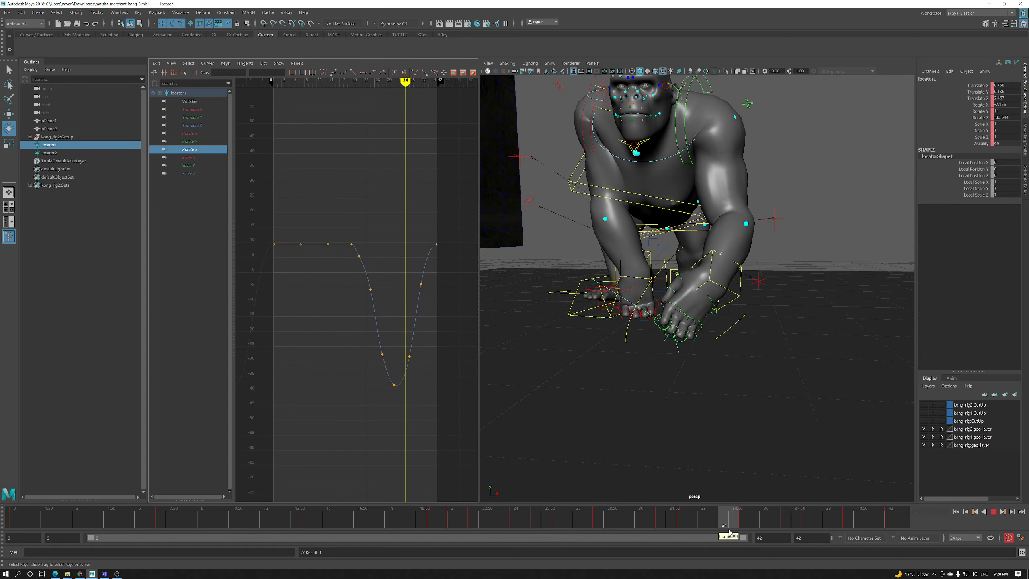
pyautogui.hotkey('alt', 'v')
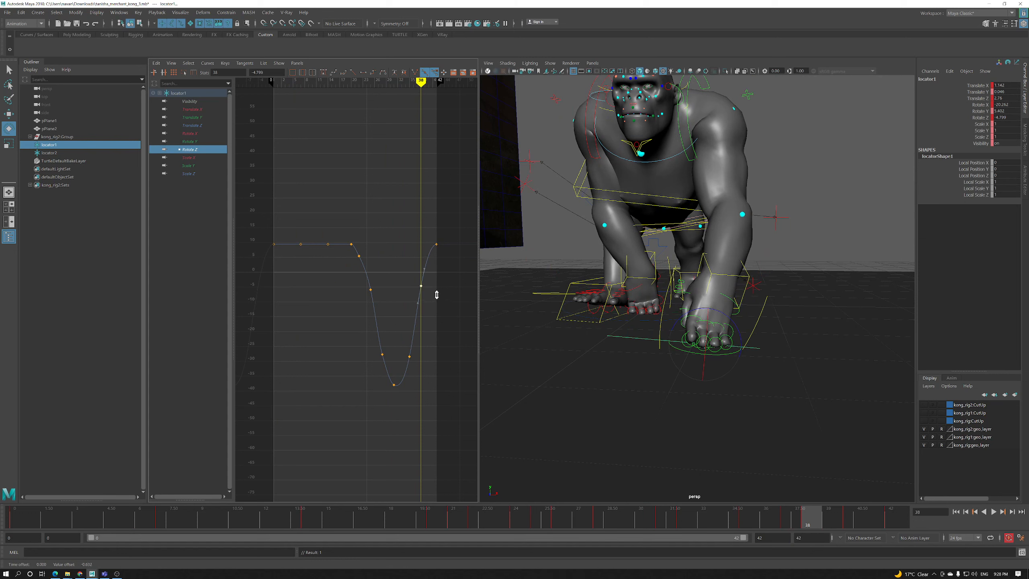
pyautogui.hotkey('alt', 'shift', 'v')
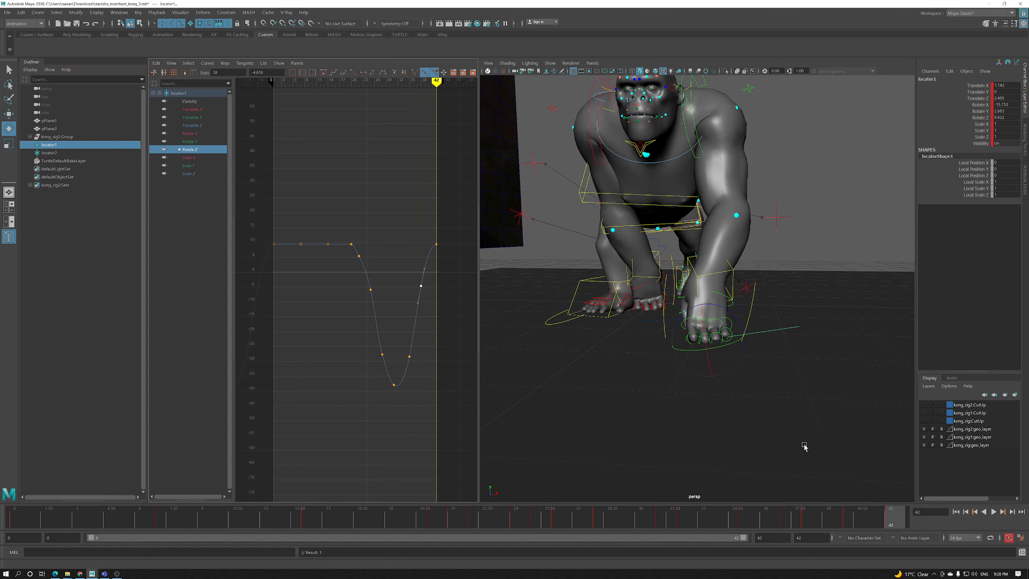
# Raise the Rotate Z curve at frame 4 to about 9.7
pyautogui.hotkey('alt', 'v')
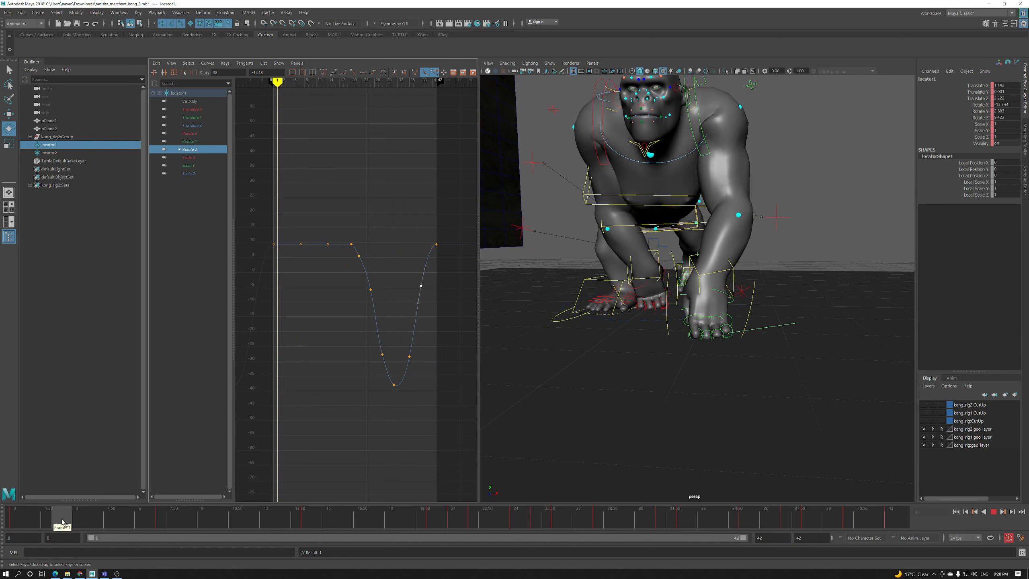
pyautogui.click(102, 520)
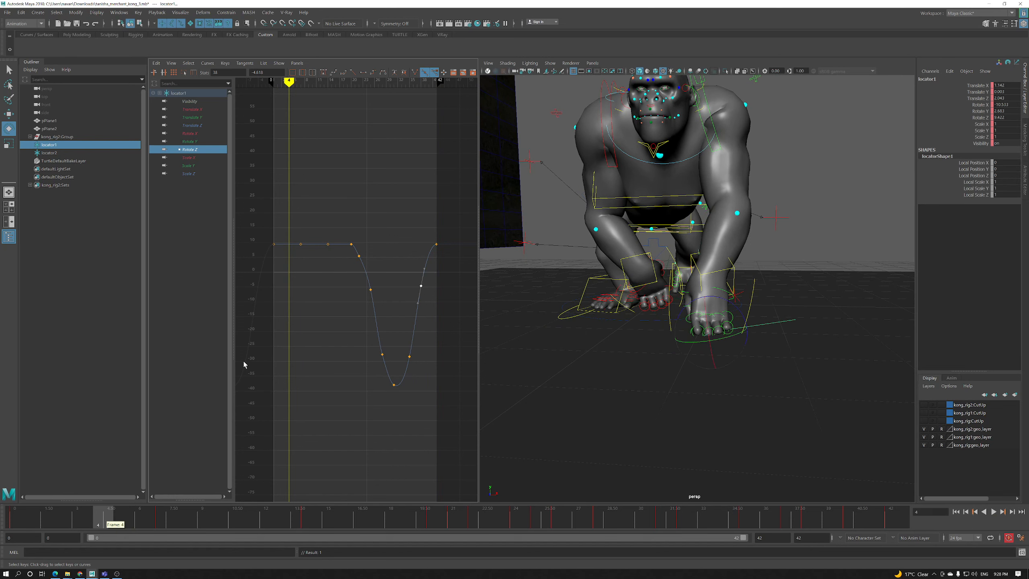
pyautogui.scroll(2, 352, 279)
pyautogui.keyDown('alt'); pyautogui.moveTo(322, 276); pyautogui.dragTo(311, 276, button='middle'); pyautogui.keyUp('alt')
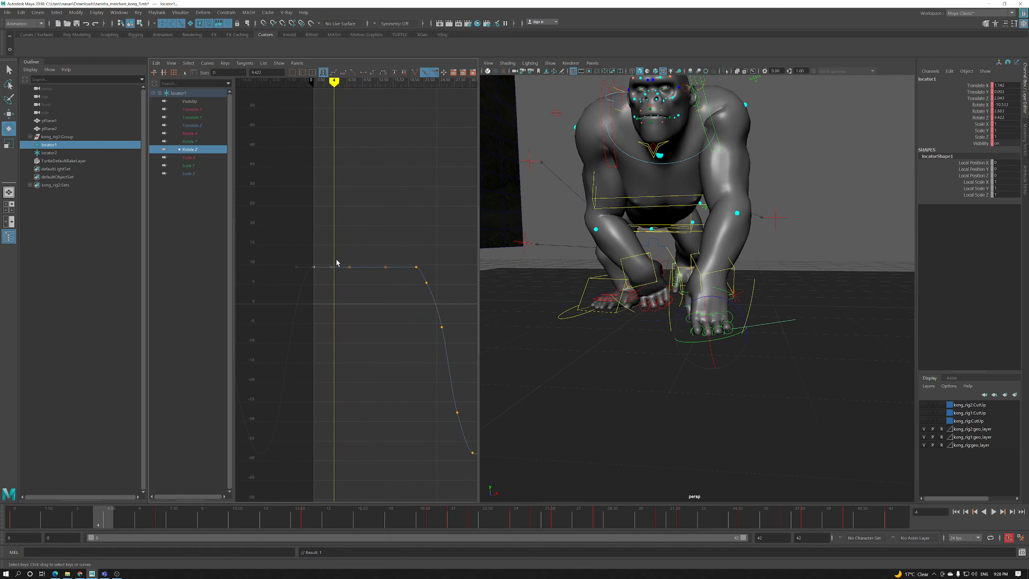
pyautogui.moveTo(329, 280); pyautogui.dragTo(333, 271)
pyautogui.moveTo(332, 271); pyautogui.dragTo(334, 281, button='middle')
# Tilt the tangents of the Rotate Z keys at frames 0 and 42 together so the cycle's ends match
pyautogui.moveTo(321, 249); pyautogui.dragTo(312, 272)
pyautogui.keyDown('alt'); pyautogui.keyDown('shift'); pyautogui.moveTo(352, 280); pyautogui.dragTo(333, 275, button='right'); pyautogui.keyUp('shift'); pyautogui.keyUp('alt')
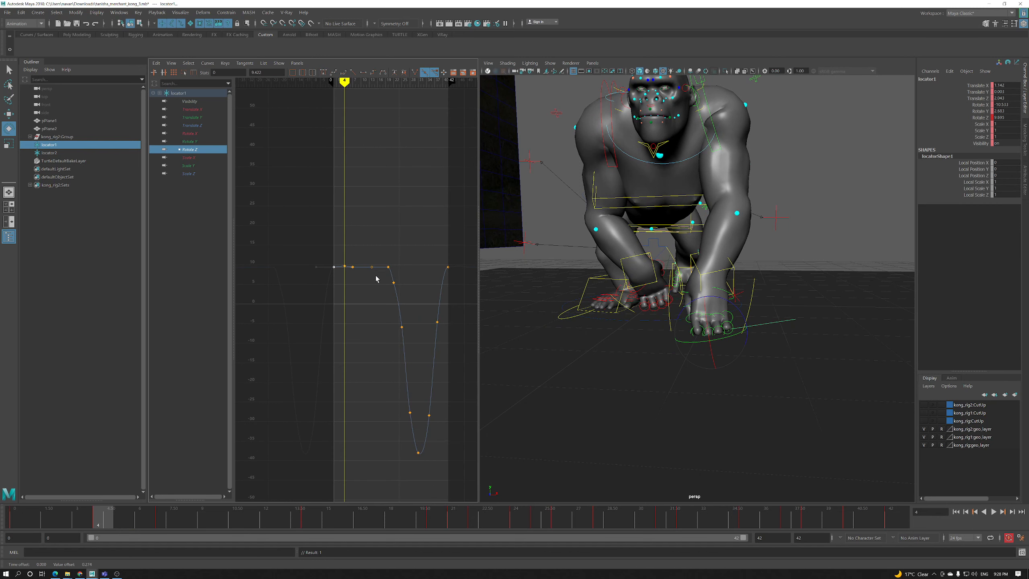
pyautogui.click(449, 267)
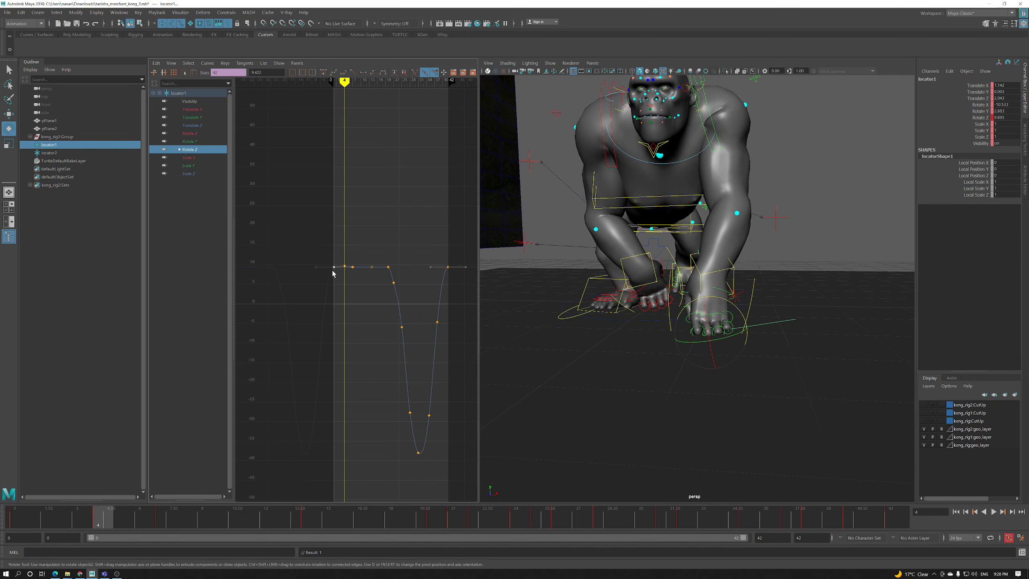
pyautogui.moveTo(337, 279); pyautogui.dragTo(339, 274, button='middle')
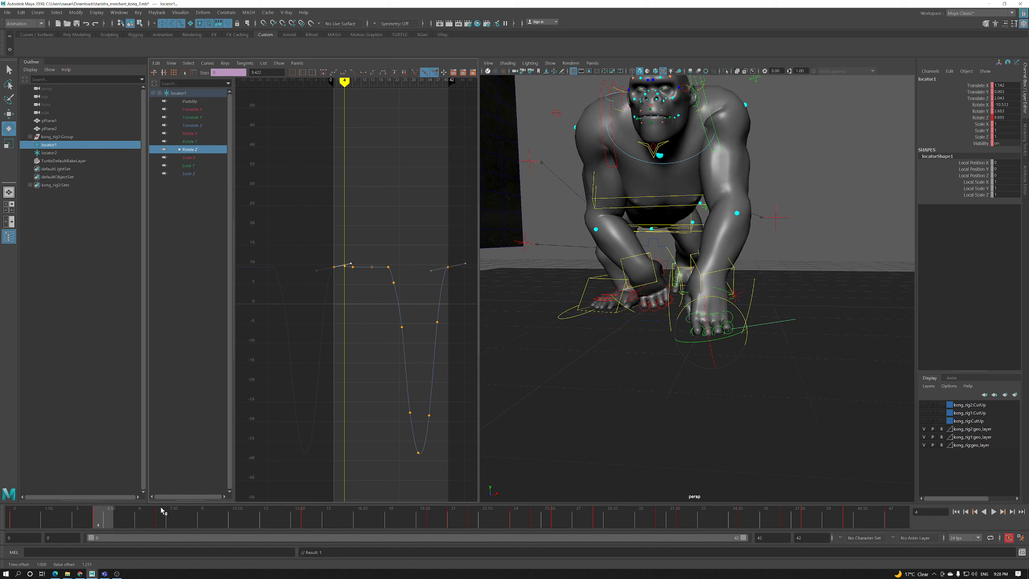
# Lower the Rotate Z keys to about 8.8 at frame 7 and about 5.3 at frame 11
pyautogui.moveTo(107, 525); pyautogui.dragTo(242, 528)
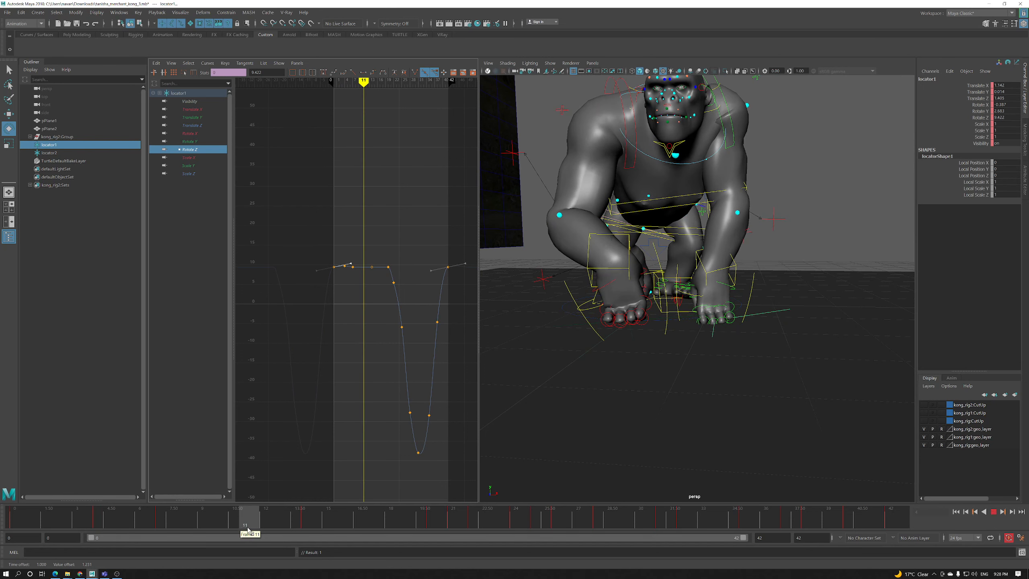
pyautogui.scroll(3, 354, 284)
pyautogui.moveTo(379, 231); pyautogui.dragTo(364, 248)
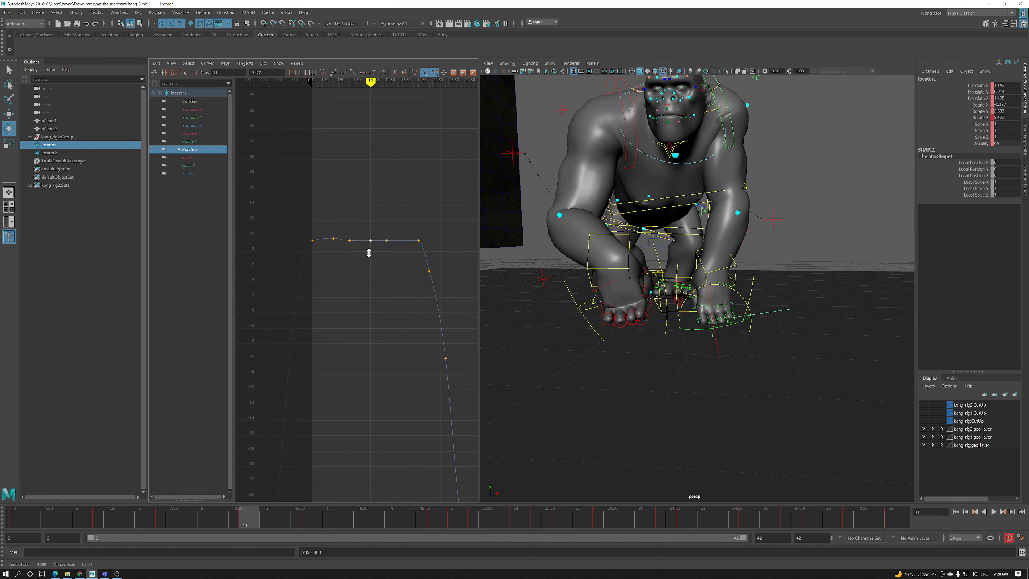
pyautogui.moveTo(375, 254); pyautogui.dragTo(376, 284, button='middle')
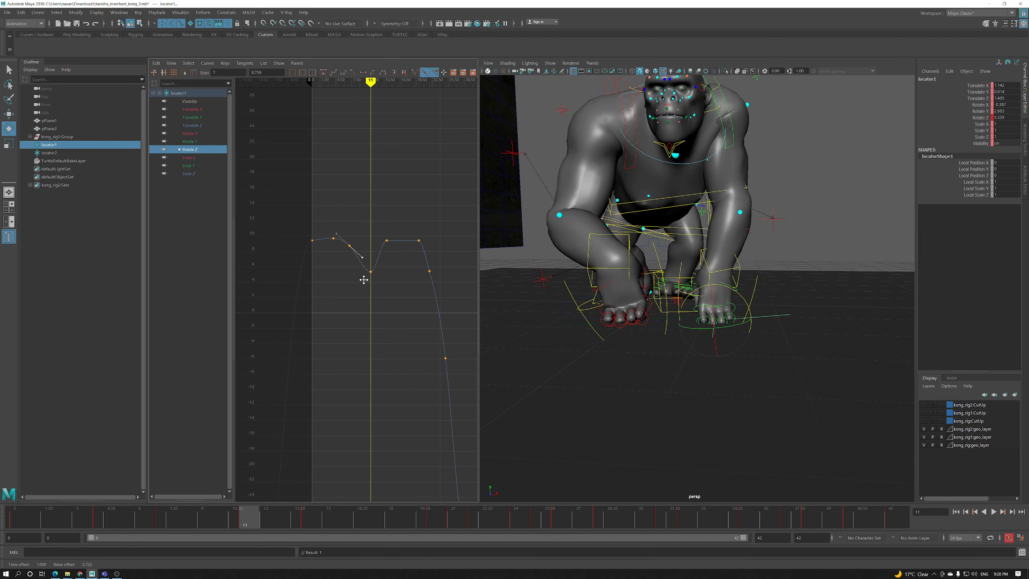
# Lower the Rotate Z keys to about 4.2 at frame 14 and about 7.5 at frame 20
pyautogui.click(310, 517)
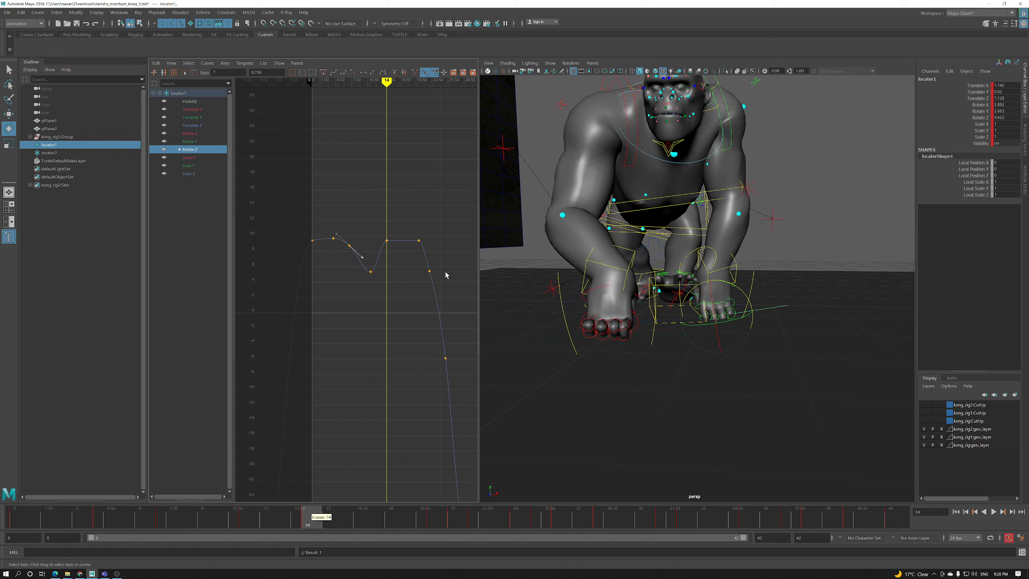
pyautogui.moveTo(385, 257); pyautogui.dragTo(400, 312, button='middle')
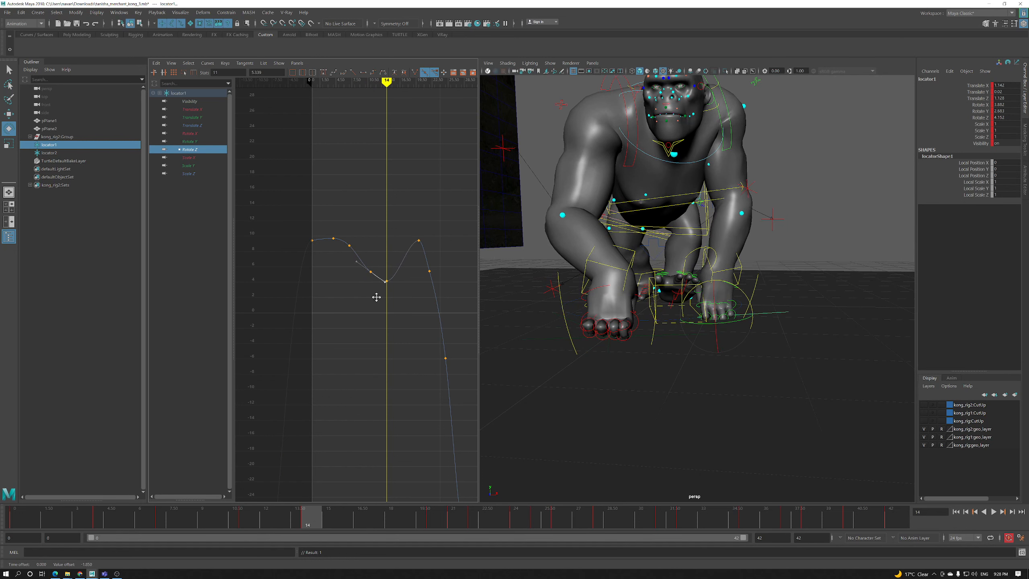
pyautogui.moveTo(345, 512)
pyautogui.mouseDown()
pyautogui.moveTo(330, 517)
pyautogui.moveTo(540, 519)
pyautogui.moveTo(432, 519)
pyautogui.mouseUp()
pyautogui.click(419, 240)
pyautogui.moveTo(419, 240); pyautogui.dragTo(404, 267, button='middle')
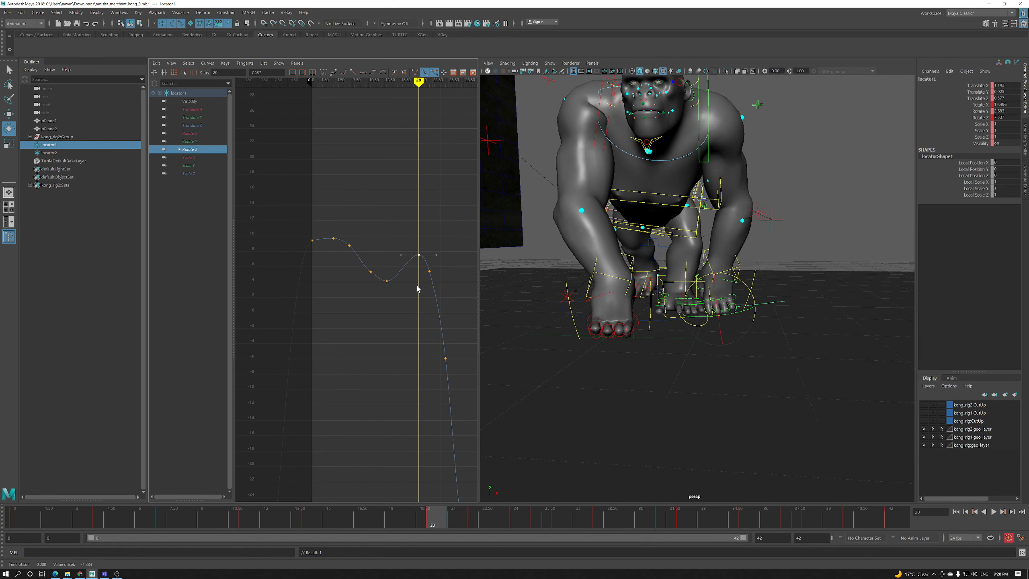
# Play back the walk cycle and examine the gorilla from the side against the reference footage
pyautogui.moveTo(480, 522); pyautogui.dragTo(977, 507)
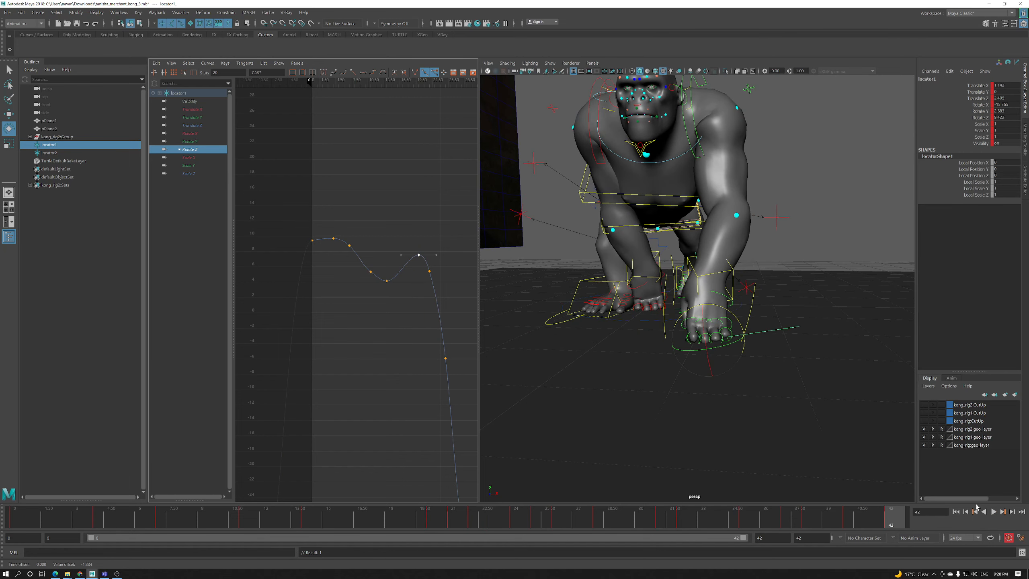
pyautogui.click(995, 512)
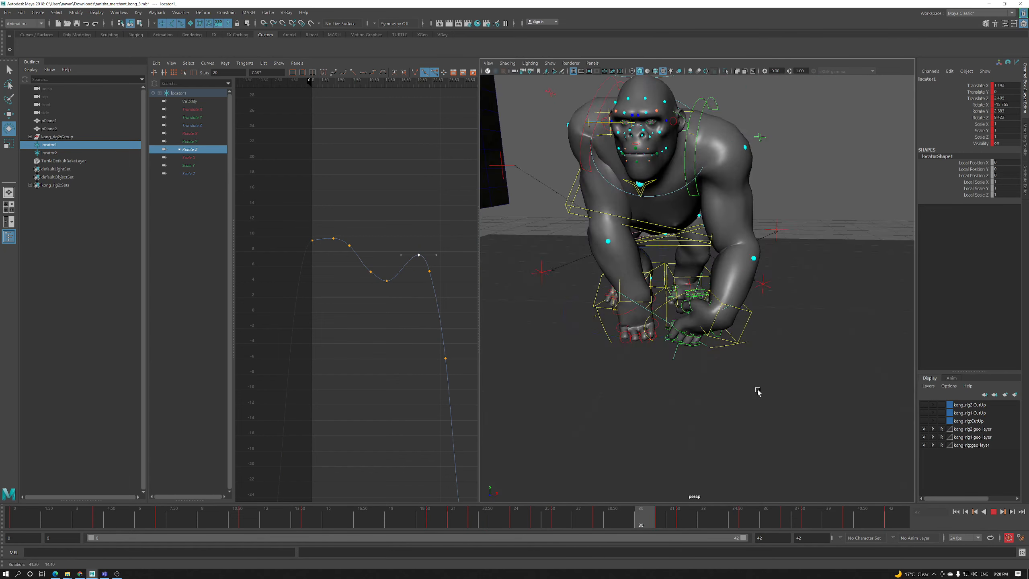
pyautogui.keyDown('alt'); pyautogui.moveTo(770, 384); pyautogui.dragTo(673, 368, button='right'); pyautogui.keyUp('alt')
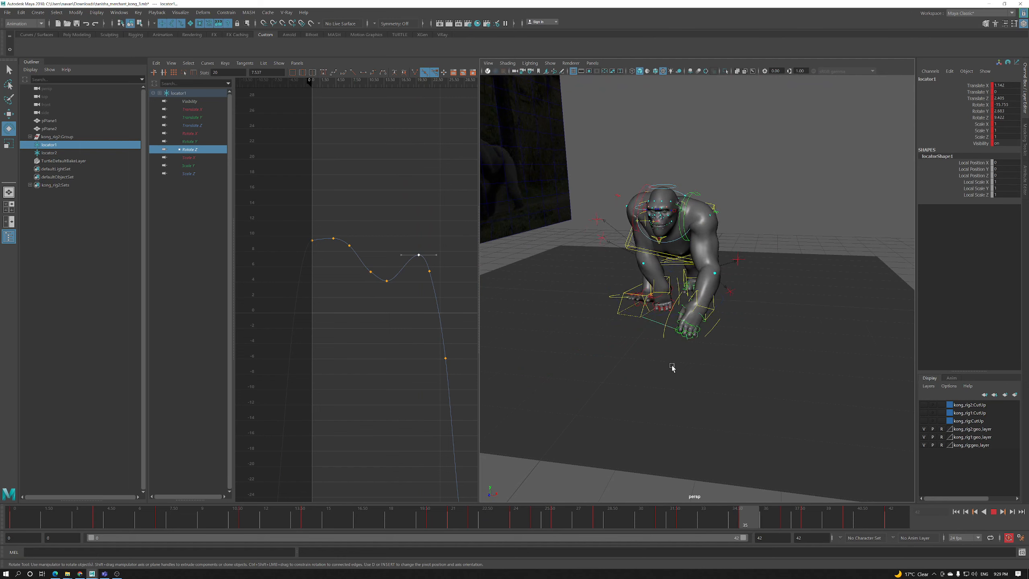
pyautogui.keyDown('alt'); pyautogui.moveTo(712, 368); pyautogui.dragTo(639, 351); pyautogui.keyUp('alt')
pyautogui.keyDown('alt'); pyautogui.moveTo(639, 351); pyautogui.dragTo(668, 319, button='right'); pyautogui.keyUp('alt')
pyautogui.keyDown('alt'); pyautogui.moveTo(668, 318); pyautogui.dragTo(673, 295); pyautogui.keyUp('alt')
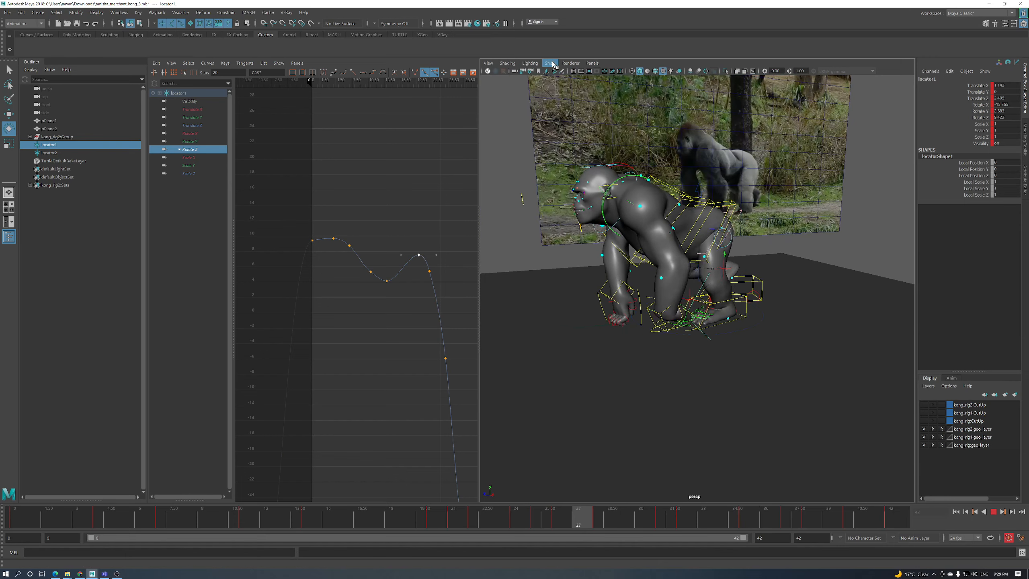
# Hide the rig's control curves in the perspective view and stop playback at frame 27
pyautogui.click(551, 63)
pyautogui.click(571, 106)
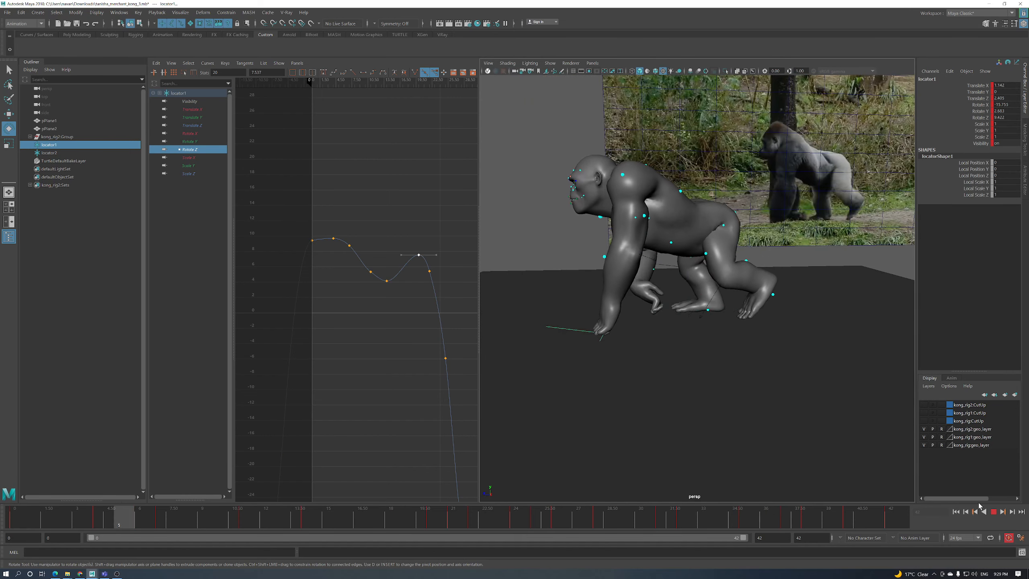
pyautogui.click(995, 514)
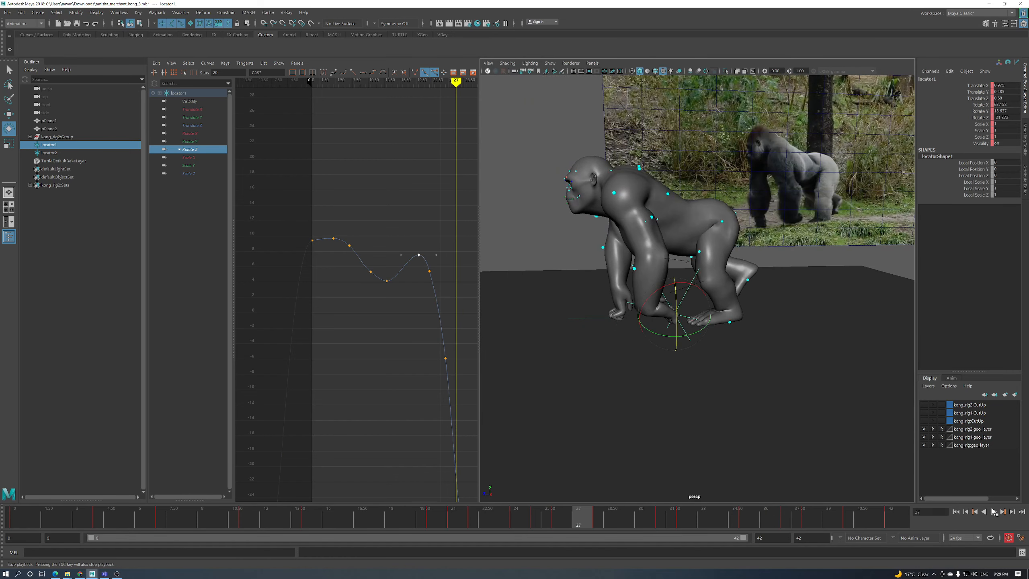
# Lower locator1's Translate X key at frame 28 slightly and adjust the Translate Z key there to about 0.9
pyautogui.click(199, 109)
pyautogui.keyDown('alt'); pyautogui.moveTo(391, 264); pyautogui.dragTo(354, 273, button='right'); pyautogui.keyUp('alt')
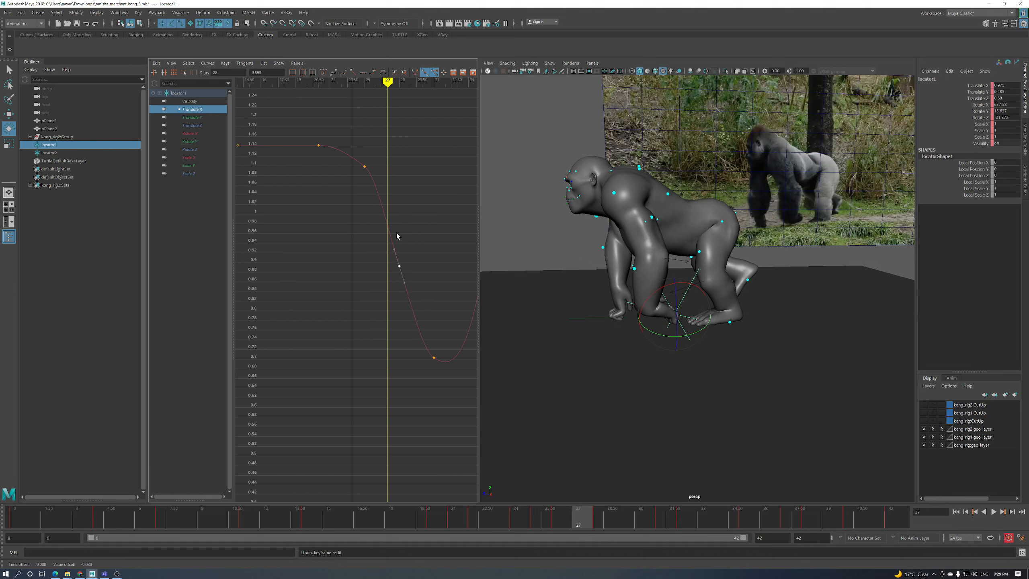
pyautogui.click(209, 127)
pyautogui.keyDown('alt'); pyautogui.moveTo(300, 172); pyautogui.dragTo(363, 310, button='right'); pyautogui.keyUp('alt')
pyautogui.moveTo(362, 310); pyautogui.dragTo(347, 289)
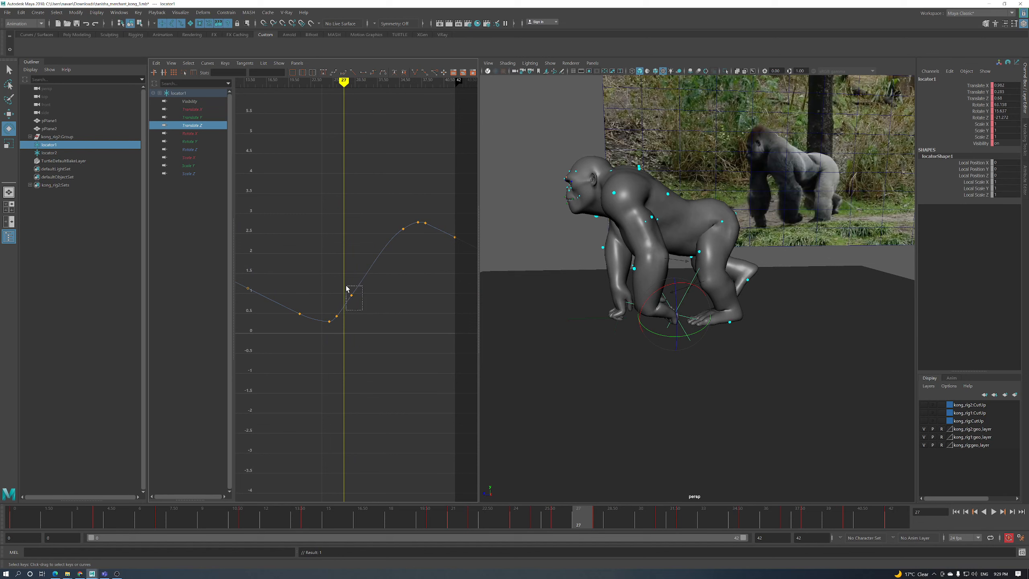
pyautogui.moveTo(375, 292); pyautogui.dragTo(375, 293, button='middle')
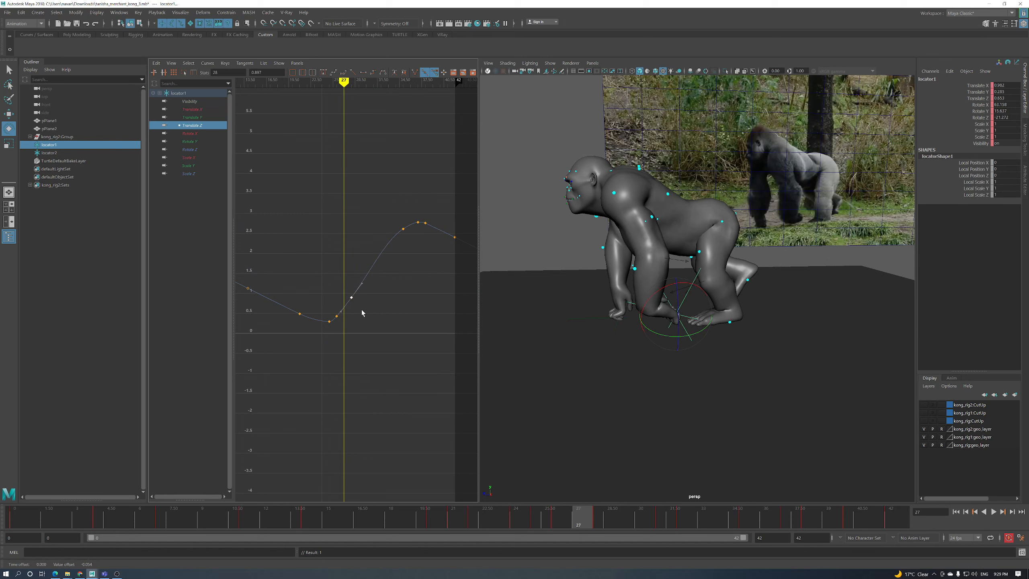
pyautogui.moveTo(546, 518); pyautogui.dragTo(674, 490)
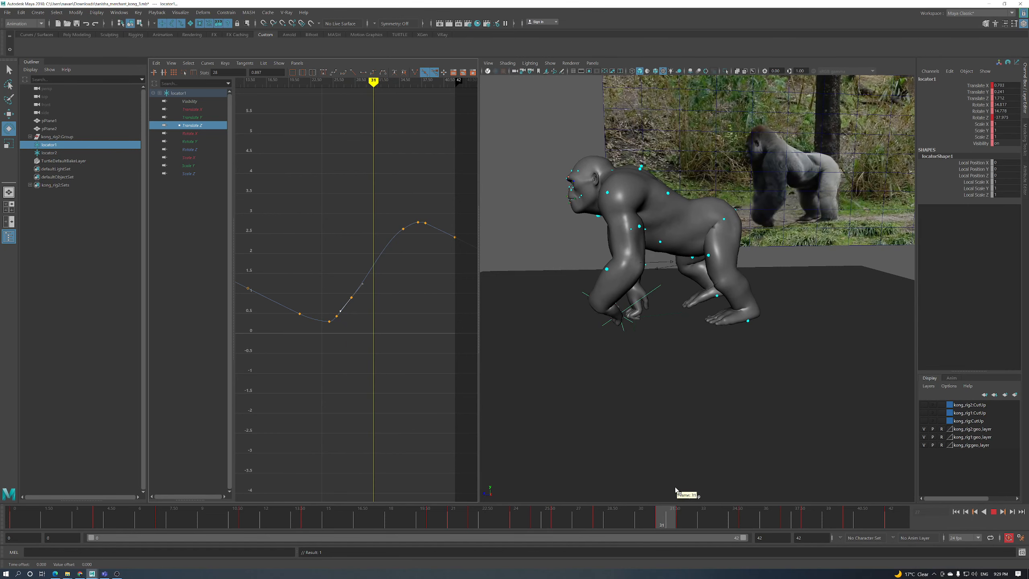
# Add a Translate Z key of about 1.5 to locator1 at frame 31 and slightly lower the key at frame 28
pyautogui.moveTo(674, 489); pyautogui.dragTo(674, 489)
pyautogui.moveTo(388, 283); pyautogui.dragTo(388, 281)
pyautogui.moveTo(388, 271); pyautogui.dragTo(389, 279, button='middle')
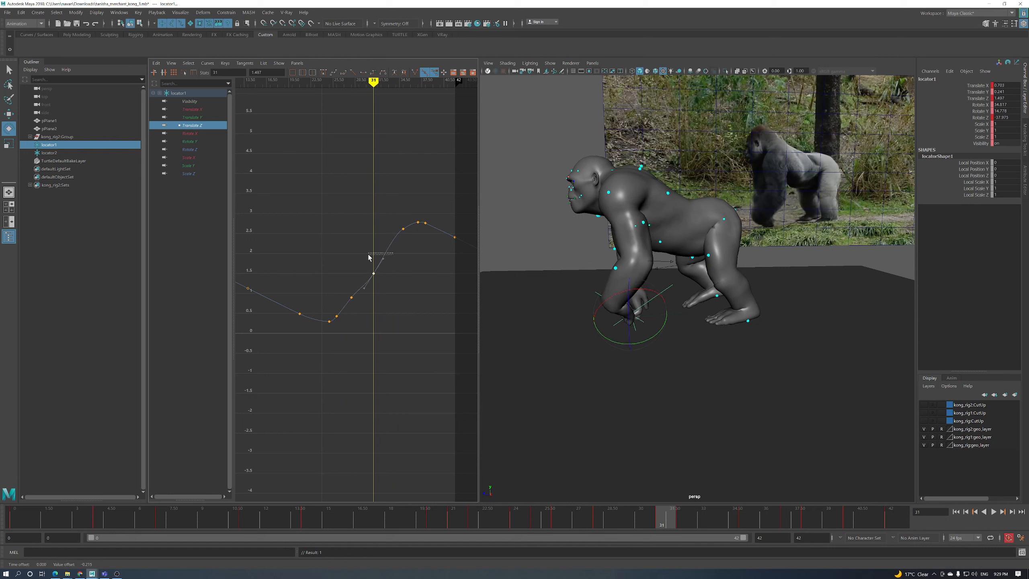
pyautogui.click(375, 267)
pyautogui.moveTo(349, 297); pyautogui.dragTo(349, 299)
pyautogui.moveTo(340, 308); pyautogui.dragTo(339, 309)
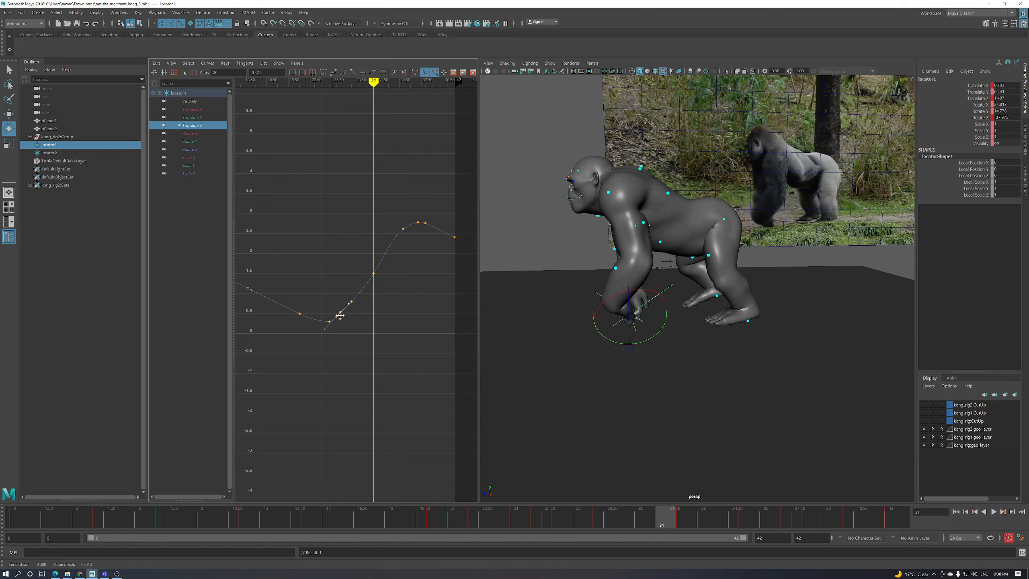
# Add a key to locator1's Rotate X curve and raise it to about 41.5 at frame 31
pyautogui.moveTo(671, 520); pyautogui.dragTo(750, 518)
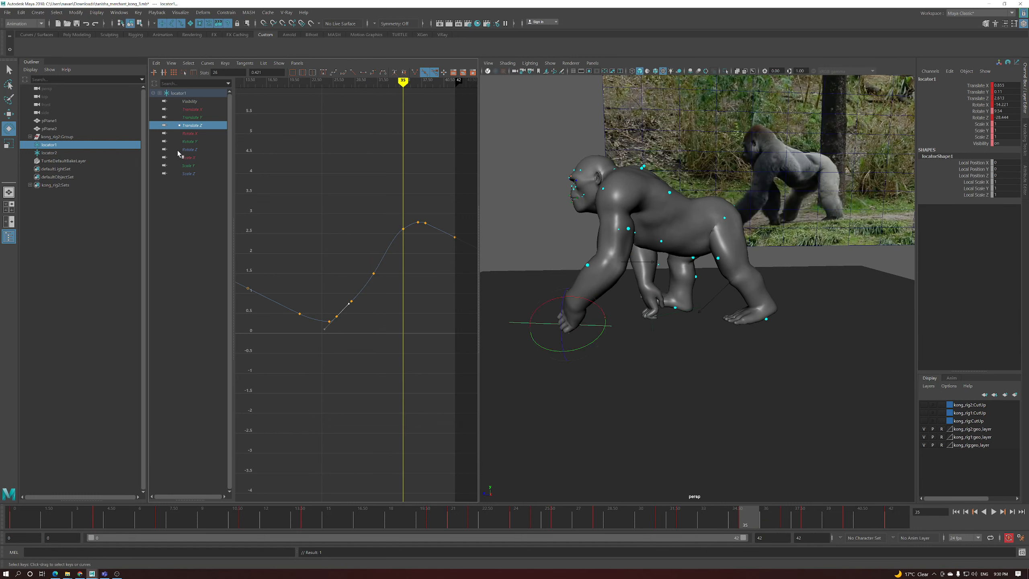
pyautogui.click(192, 134)
pyautogui.moveTo(776, 516); pyautogui.dragTo(685, 519)
pyautogui.moveTo(366, 320); pyautogui.dragTo(367, 319)
pyautogui.hotkey('shift', 'Up')
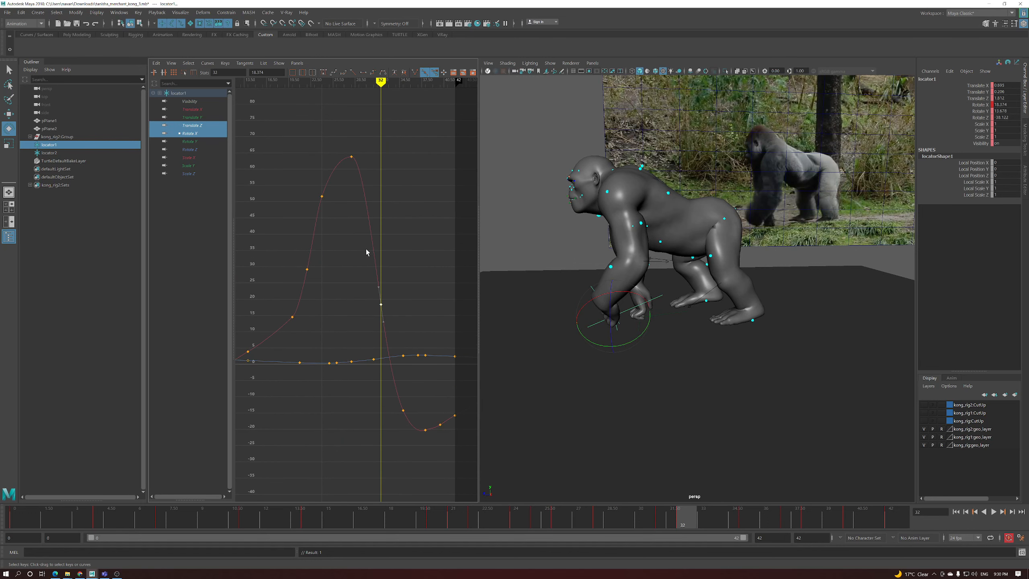
pyautogui.moveTo(407, 287); pyautogui.dragTo(404, 226, button='middle')
pyautogui.keyDown('alt'); pyautogui.keyDown('shift'); pyautogui.moveTo(404, 227); pyautogui.dragTo(407, 248, button='right'); pyautogui.keyUp('shift'); pyautogui.keyUp('alt')
pyautogui.moveTo(680, 512); pyautogui.dragTo(667, 523)
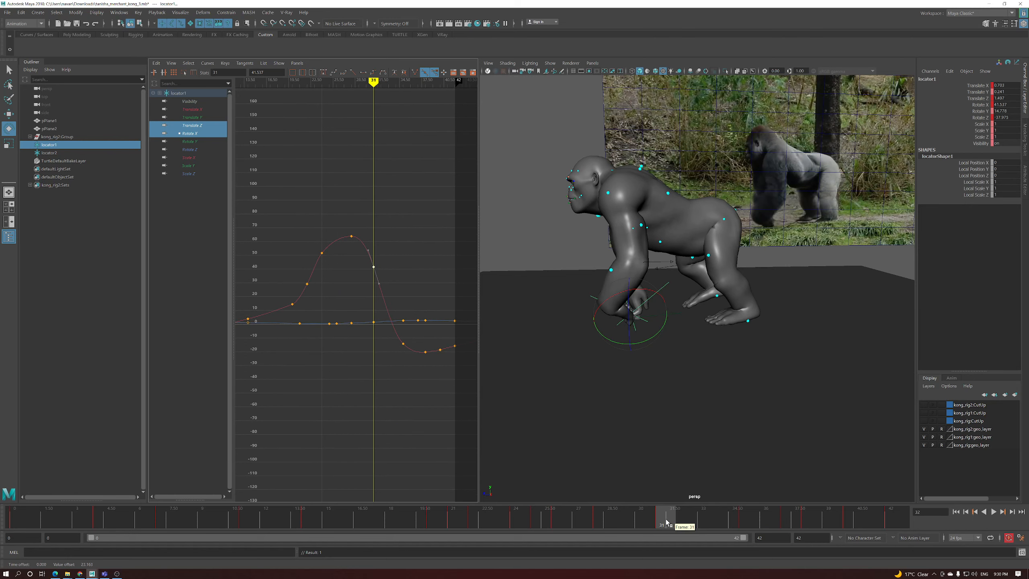
# Play back and scrub the walk cycle, examining the gorilla's arm motion from the front and the side against the reference footage
pyautogui.hotkey('alt', 'v')
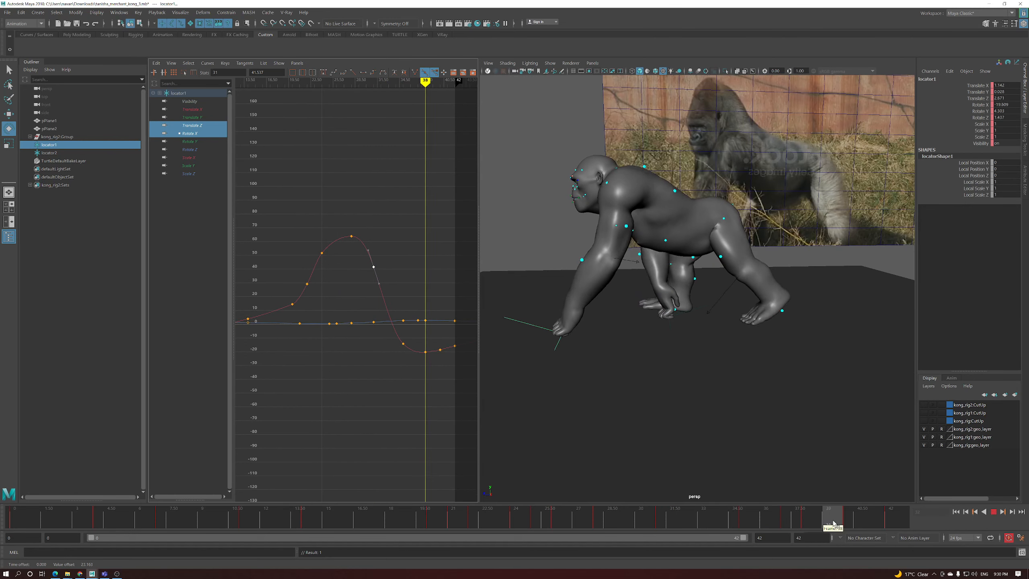
pyautogui.moveTo(809, 525); pyautogui.dragTo(558, 526)
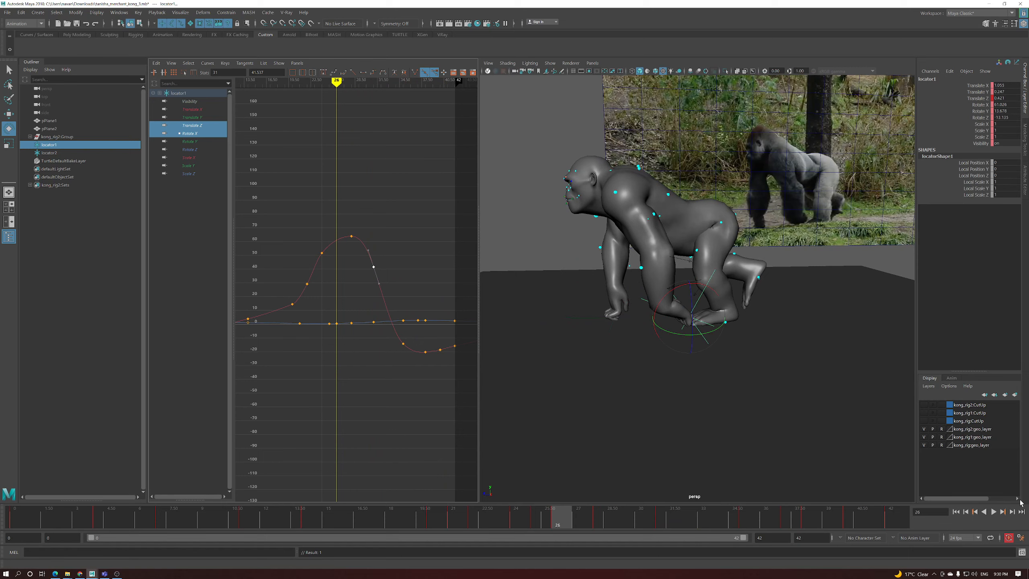
pyautogui.click(993, 512)
pyautogui.keyDown('alt'); pyautogui.moveTo(772, 421); pyautogui.dragTo(755, 357); pyautogui.keyUp('alt')
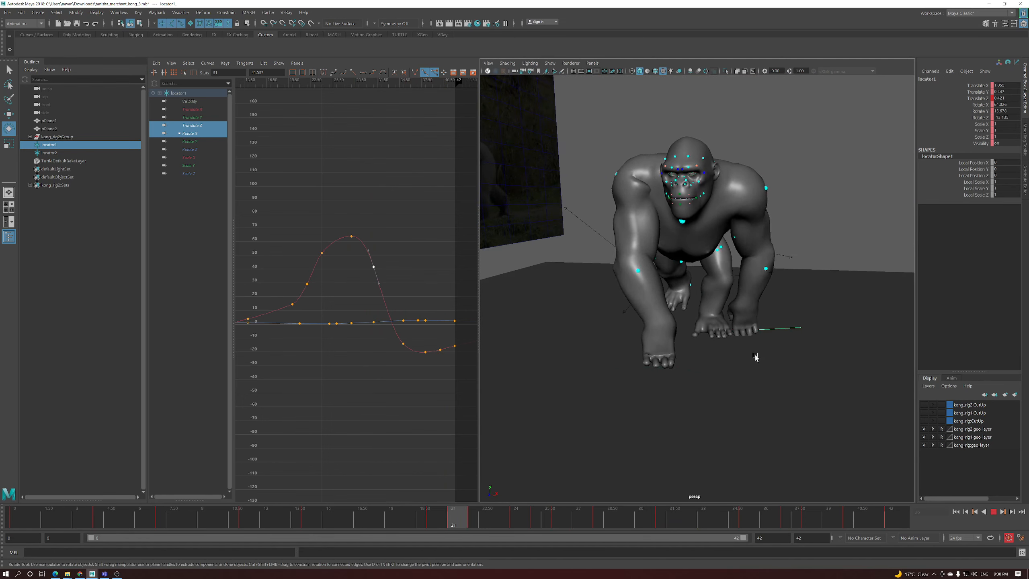
pyautogui.keyDown('alt'); pyautogui.moveTo(755, 357); pyautogui.dragTo(632, 351, button='right'); pyautogui.keyUp('alt')
pyautogui.keyDown('alt'); pyautogui.moveTo(632, 351); pyautogui.dragTo(694, 353); pyautogui.keyUp('alt')
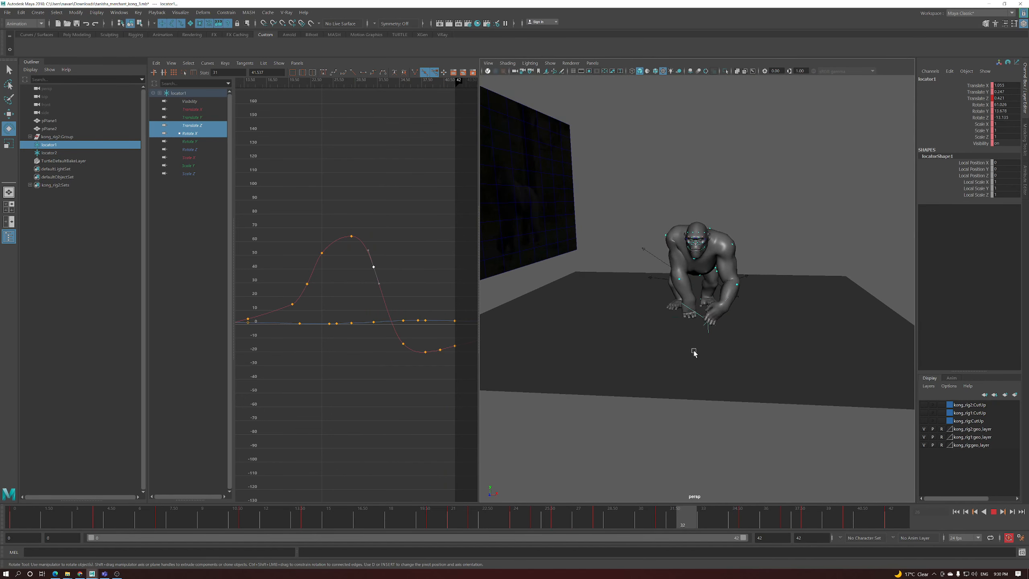
pyautogui.keyDown('alt'); pyautogui.moveTo(694, 353); pyautogui.dragTo(651, 353); pyautogui.keyUp('alt')
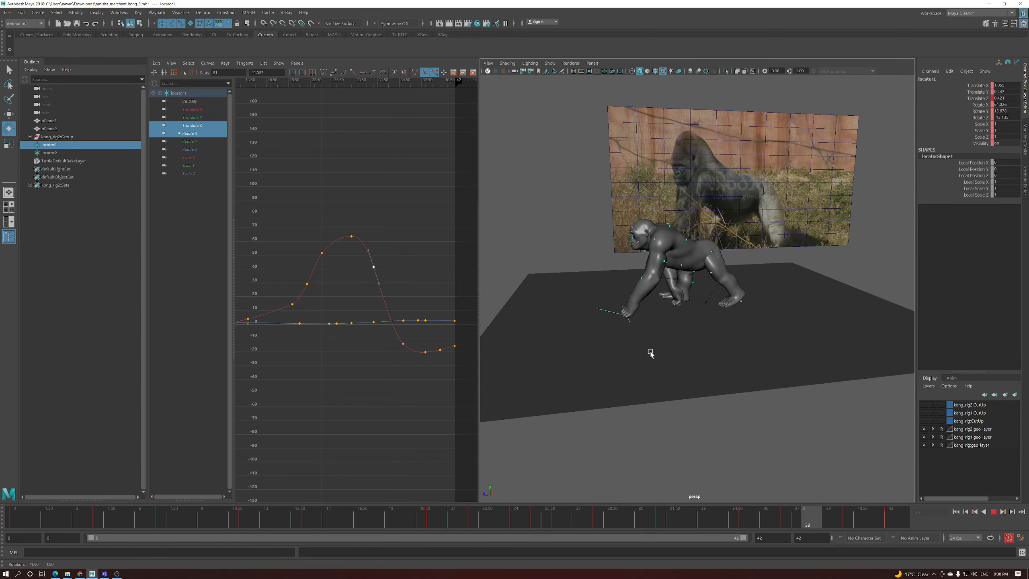
pyautogui.keyDown('alt'); pyautogui.moveTo(651, 353); pyautogui.dragTo(697, 367, button='right'); pyautogui.keyUp('alt')
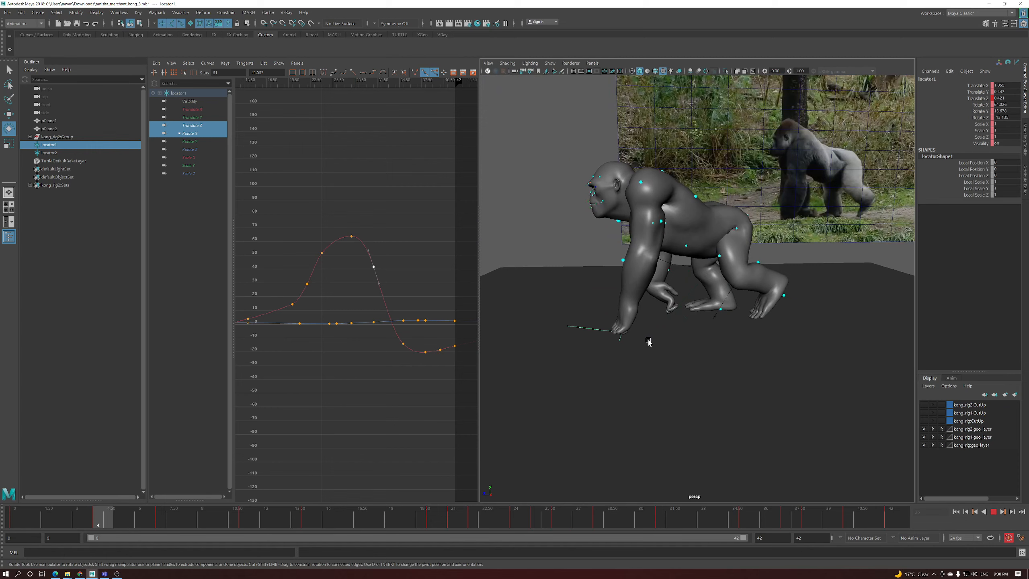
pyautogui.click(994, 512)
# Select locator2 at the gorilla's other hand and save the scene
pyautogui.keyDown('alt'); pyautogui.moveTo(572, 335); pyautogui.dragTo(628, 337); pyautogui.keyUp('alt')
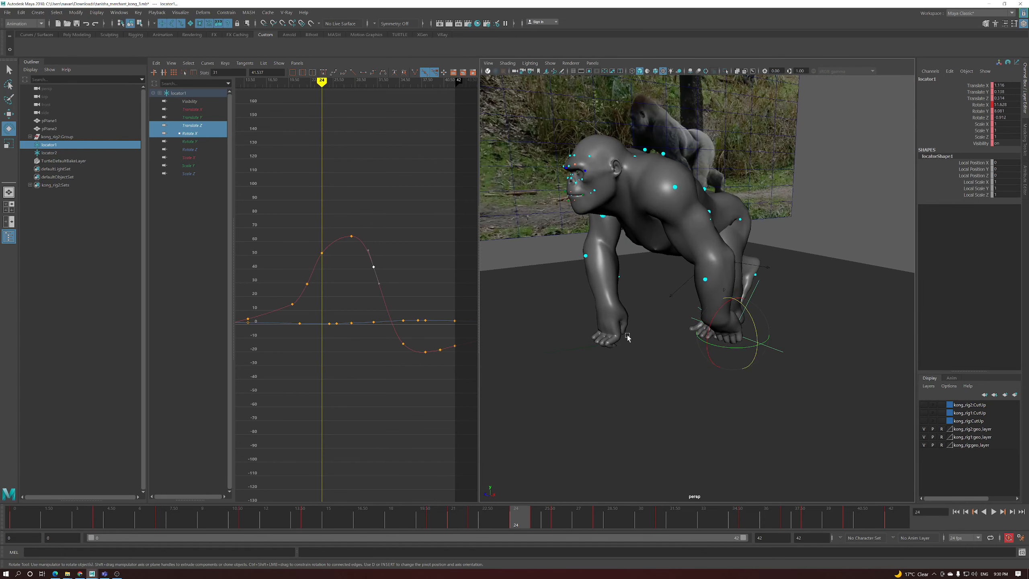
pyautogui.click(596, 347)
pyautogui.click(594, 346)
pyautogui.keyDown('alt'); pyautogui.moveTo(594, 346); pyautogui.dragTo(608, 349); pyautogui.keyUp('alt')
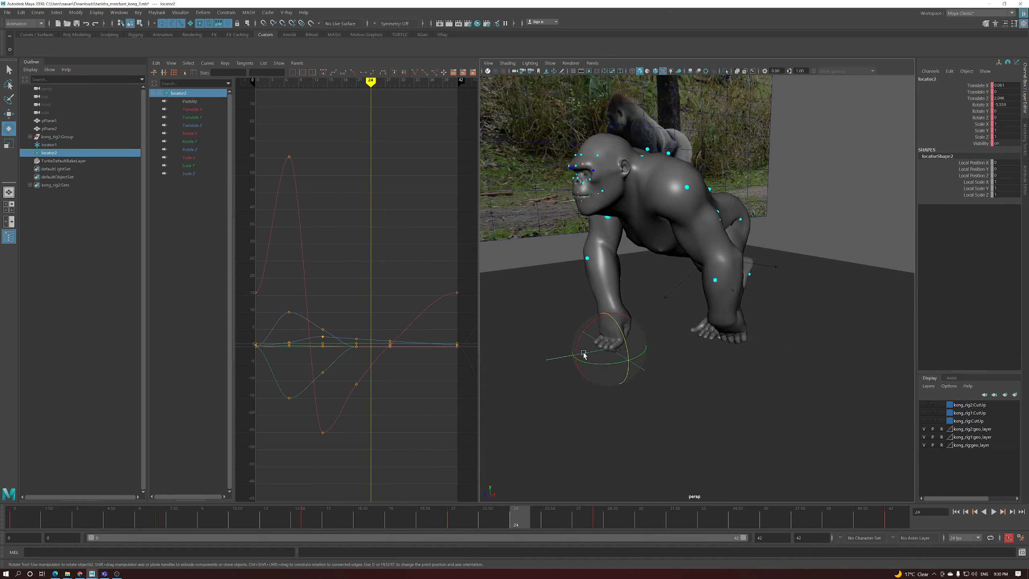
pyautogui.click(76, 23)
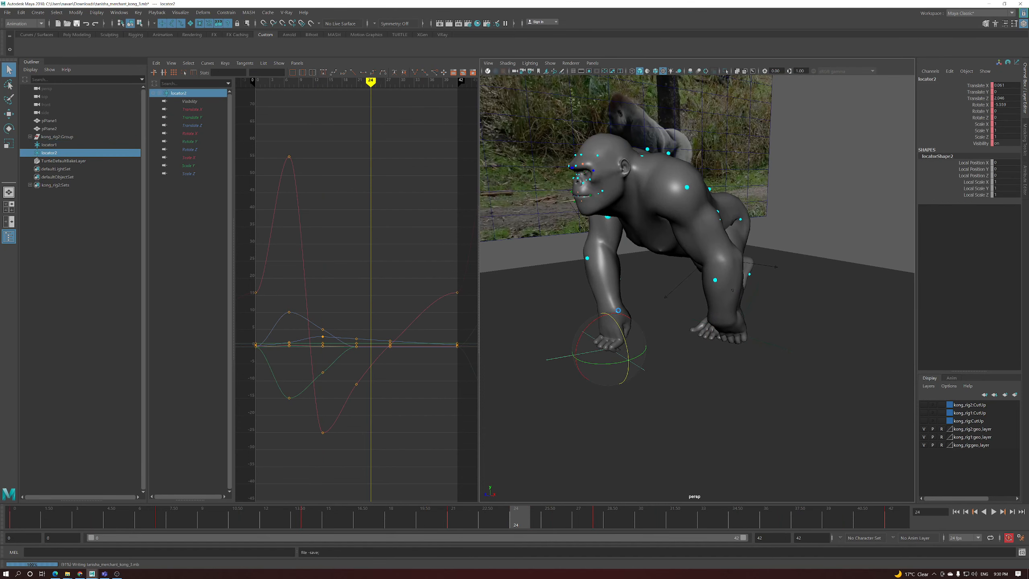
# Isolate locator2's Translate Z curve and scrub through the cycle to examine the hand's motion from the side
pyautogui.keyDown('alt'); pyautogui.moveTo(582, 328); pyautogui.dragTo(705, 329); pyautogui.keyUp('alt')
pyautogui.scroll(3, 636, 337)
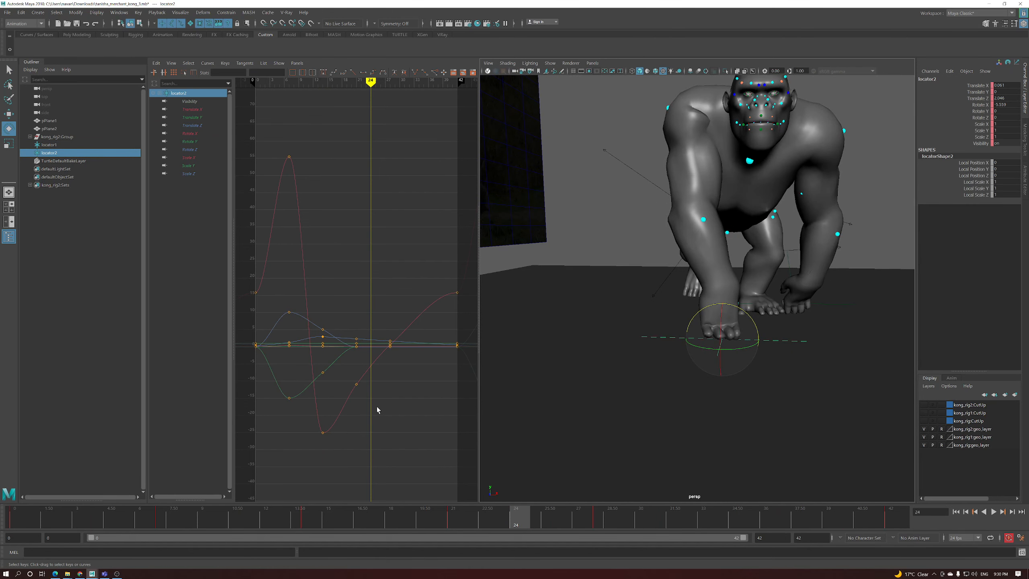
pyautogui.click(192, 126)
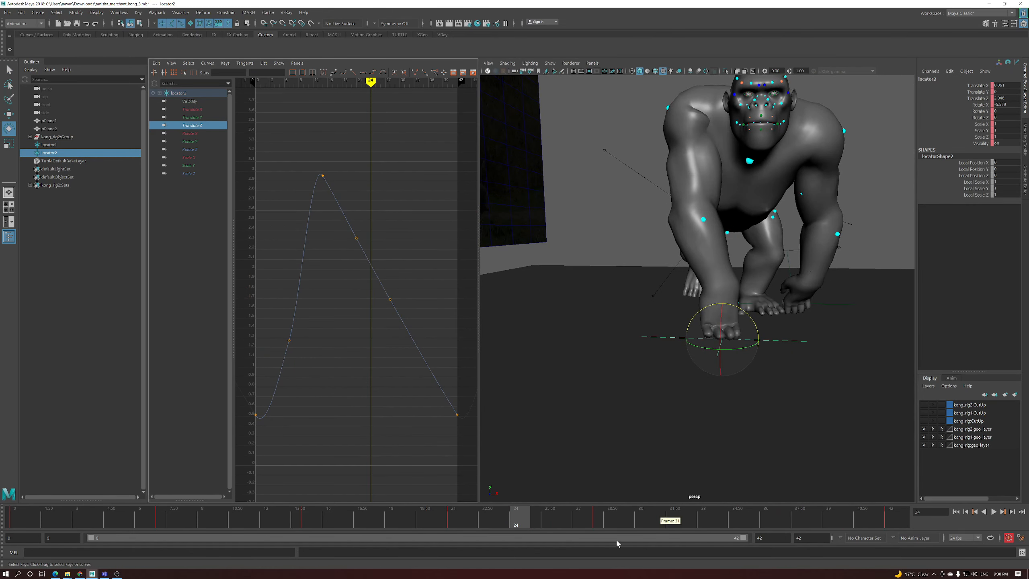
pyautogui.moveTo(511, 519); pyautogui.dragTo(308, 519)
pyautogui.keyDown('alt'); pyautogui.moveTo(548, 476); pyautogui.dragTo(717, 399); pyautogui.keyUp('alt')
pyautogui.moveTo(308, 519); pyautogui.dragTo(941, 534)
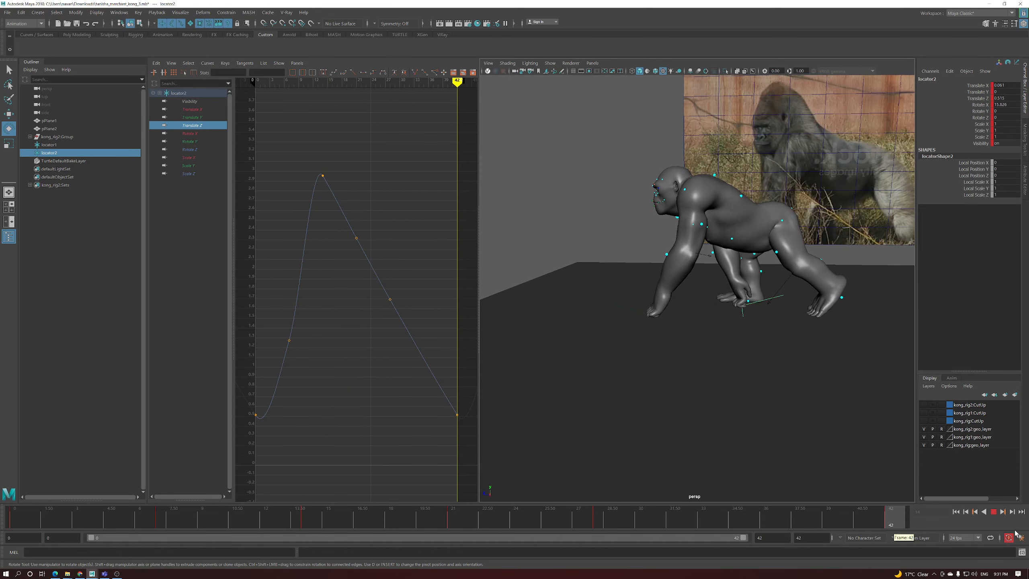
pyautogui.moveTo(117, 522)
pyautogui.mouseDown()
pyautogui.moveTo(2, 523)
pyautogui.moveTo(80, 523)
pyautogui.mouseUp()
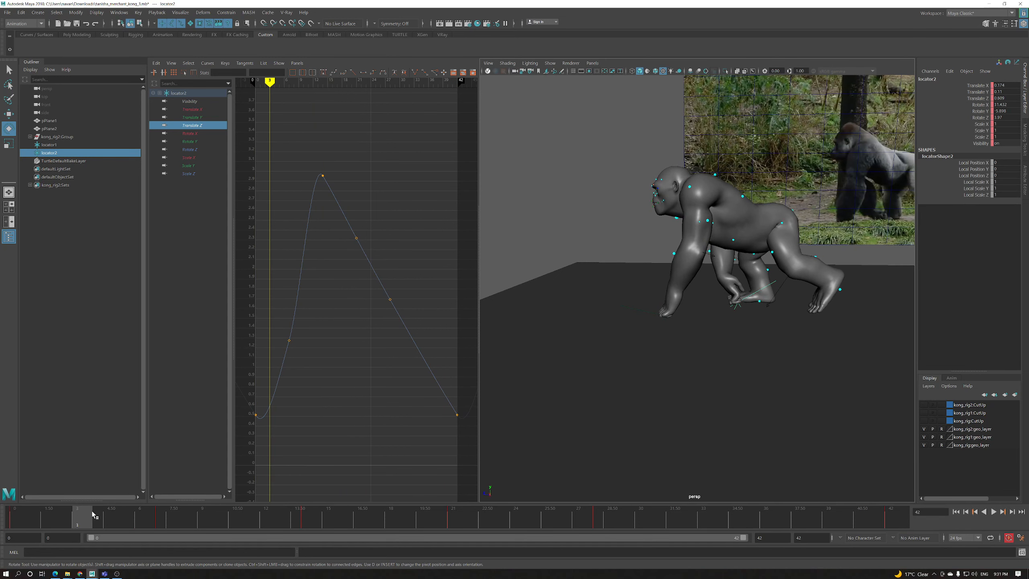
# Insert a key on locator2's Rotate X curve at frame 3 and raise it to about 53.8
pyautogui.click(205, 133)
pyautogui.keyDown('alt'); pyautogui.moveTo(277, 260); pyautogui.dragTo(360, 321, button='middle'); pyautogui.keyUp('alt')
pyautogui.scroll(3, 359, 315)
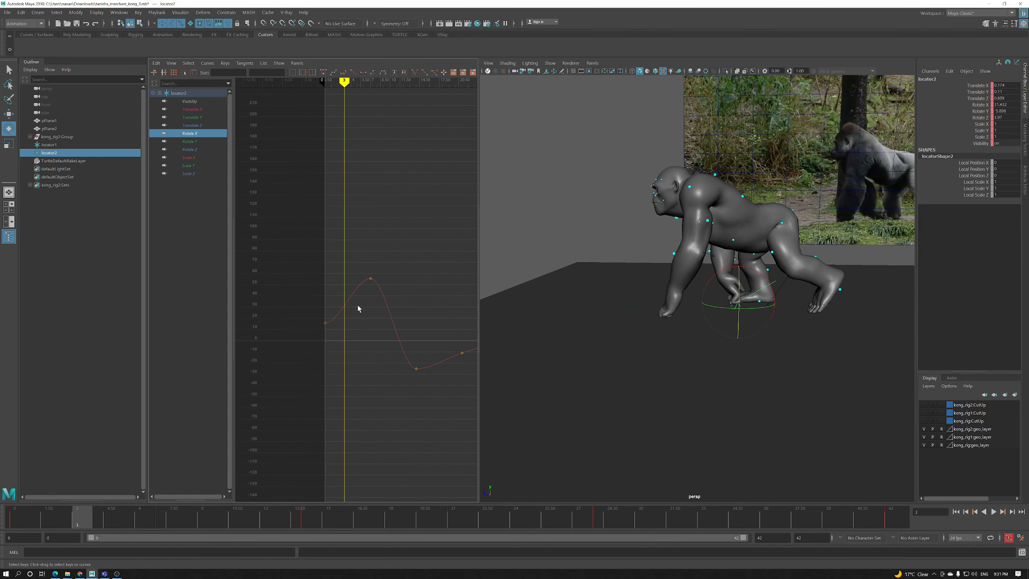
pyautogui.moveTo(359, 308); pyautogui.dragTo(340, 294)
pyautogui.press('i')
pyautogui.middleClick(347, 310)
pyautogui.keyDown('shift'); pyautogui.moveTo(360, 329); pyautogui.dragTo(362, 306, button='middle'); pyautogui.keyUp('shift')
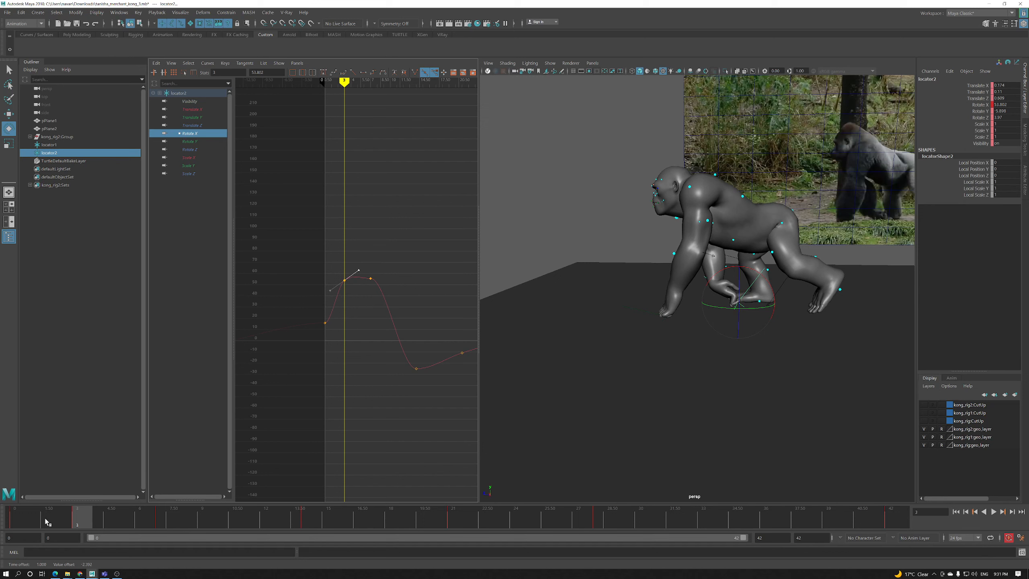
# Raise locator2's Rotate X keys at frames 0 and 42 together to about 22.5 and tilt their tangents upward
pyautogui.moveTo(54, 521); pyautogui.dragTo(1, 521)
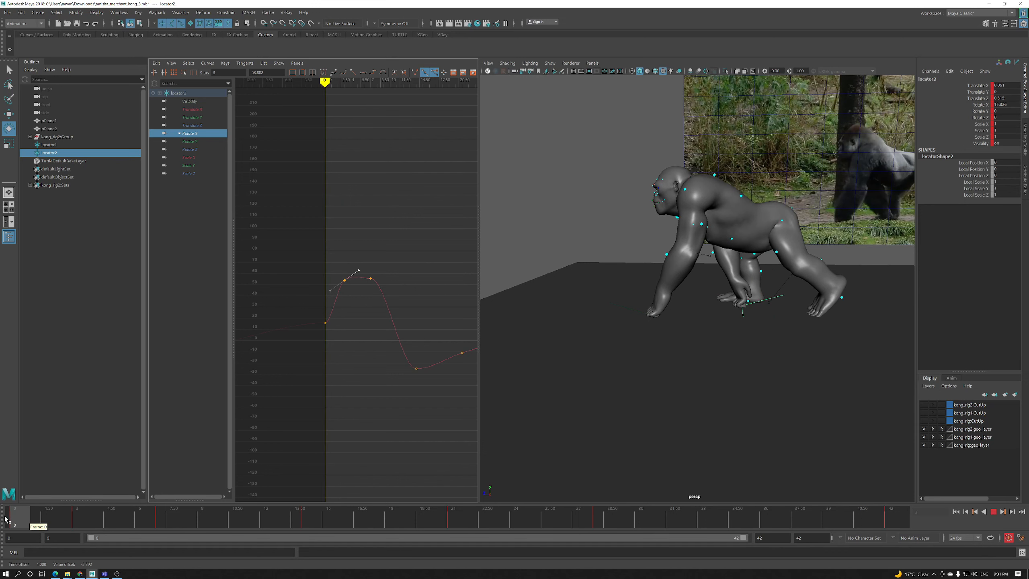
pyautogui.moveTo(351, 336); pyautogui.dragTo(320, 321)
pyautogui.keyDown('alt'); pyautogui.keyDown('shift'); pyautogui.moveTo(360, 336); pyautogui.dragTo(463, 331, button='right'); pyautogui.keyUp('shift'); pyautogui.keyUp('alt')
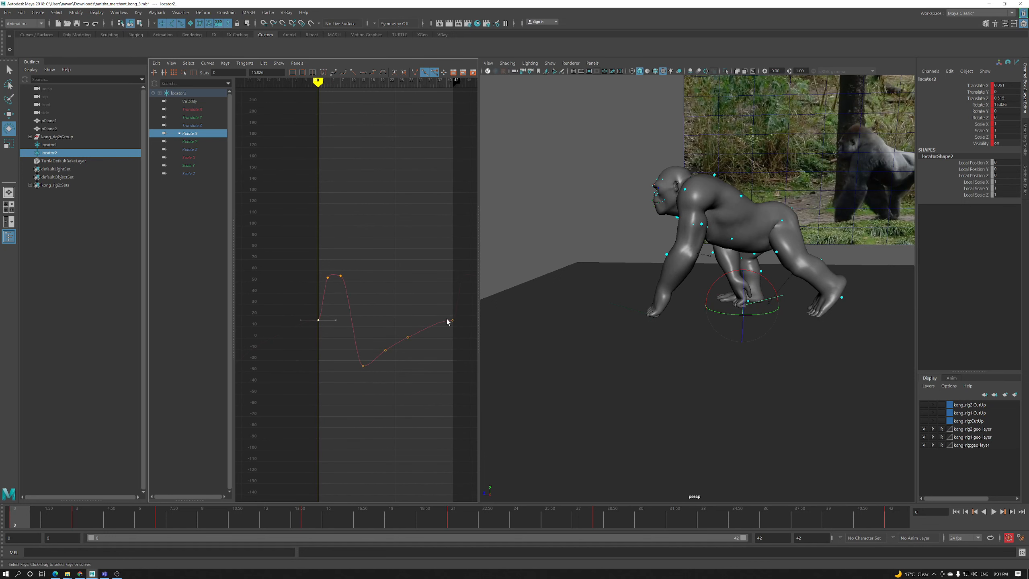
pyautogui.moveTo(448, 316); pyautogui.dragTo(465, 338)
pyautogui.keyDown('shift'); pyautogui.moveTo(312, 318); pyautogui.dragTo(312, 316); pyautogui.keyUp('shift')
pyautogui.keyDown('shift'); pyautogui.moveTo(444, 358); pyautogui.dragTo(444, 350, button='middle'); pyautogui.keyUp('shift')
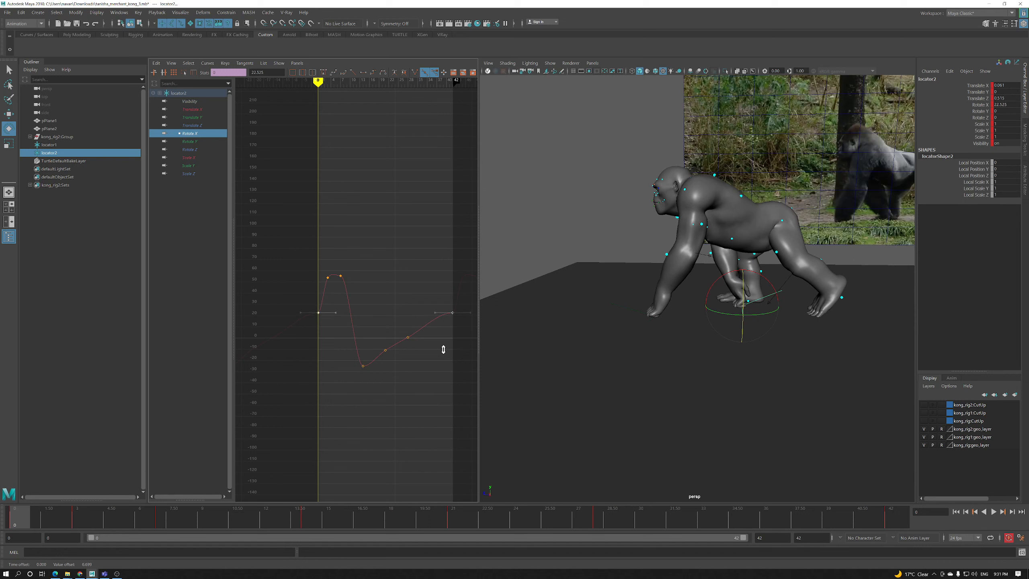
pyautogui.keyDown('shift'); pyautogui.moveTo(443, 307); pyautogui.dragTo(438, 325); pyautogui.keyUp('shift')
pyautogui.moveTo(307, 319); pyautogui.dragTo(305, 335, button='middle')
# Add a Rotate X key of about 12 to locator2 at frame 39
pyautogui.hotkey('alt', 'v')
pyautogui.click(823, 521)
pyautogui.keyDown('alt'); pyautogui.moveTo(434, 315); pyautogui.dragTo(365, 299, button='middle'); pyautogui.keyUp('alt')
pyautogui.keyDown('alt'); pyautogui.moveTo(365, 299); pyautogui.dragTo(379, 293, button='right'); pyautogui.keyUp('alt')
pyautogui.click(371, 306)
pyautogui.moveTo(371, 315); pyautogui.dragTo(372, 325, button='middle')
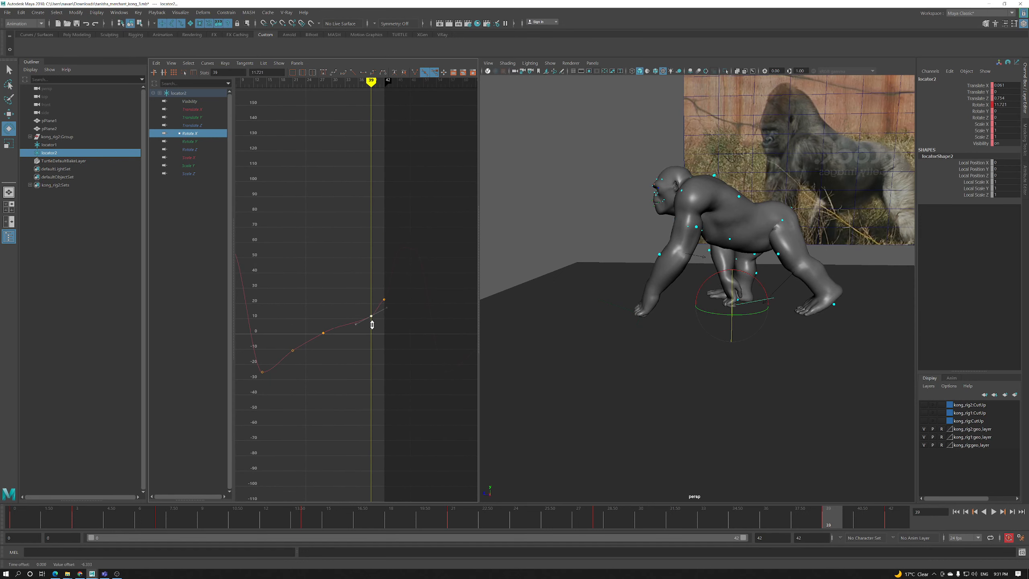
# Steepen the tangents of locator2's first and last Rotate X keys so the curve loops smoothly
pyautogui.click(384, 300)
pyautogui.keyDown('alt'); pyautogui.moveTo(395, 307); pyautogui.dragTo(409, 310, button='middle'); pyautogui.keyUp('alt')
pyautogui.keyDown('alt'); pyautogui.moveTo(409, 310); pyautogui.dragTo(393, 319, button='right'); pyautogui.keyUp('alt')
pyautogui.keyDown('shift'); pyautogui.click(280, 307); pyautogui.keyUp('shift')
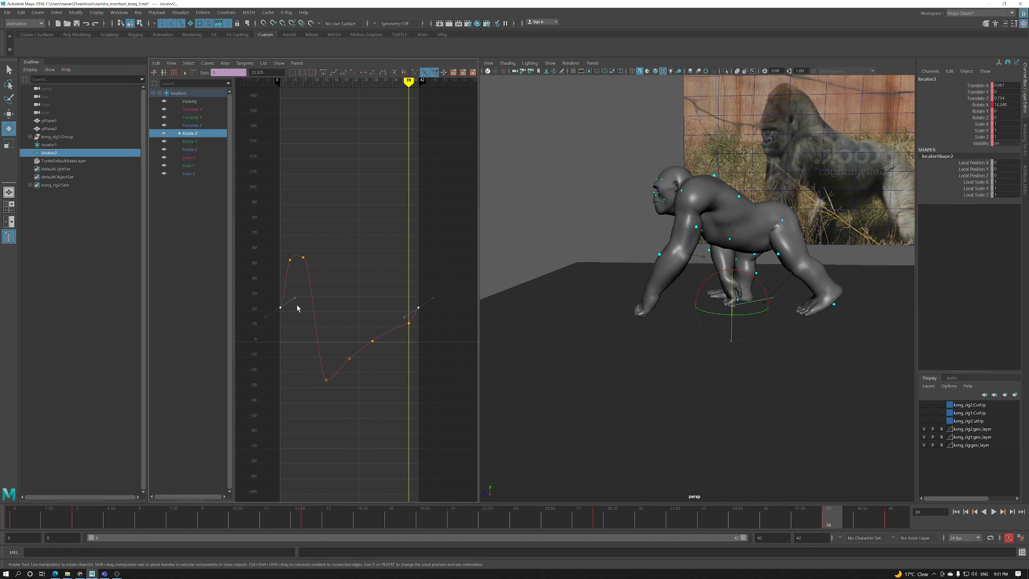
pyautogui.moveTo(428, 303); pyautogui.dragTo(433, 291, button='middle')
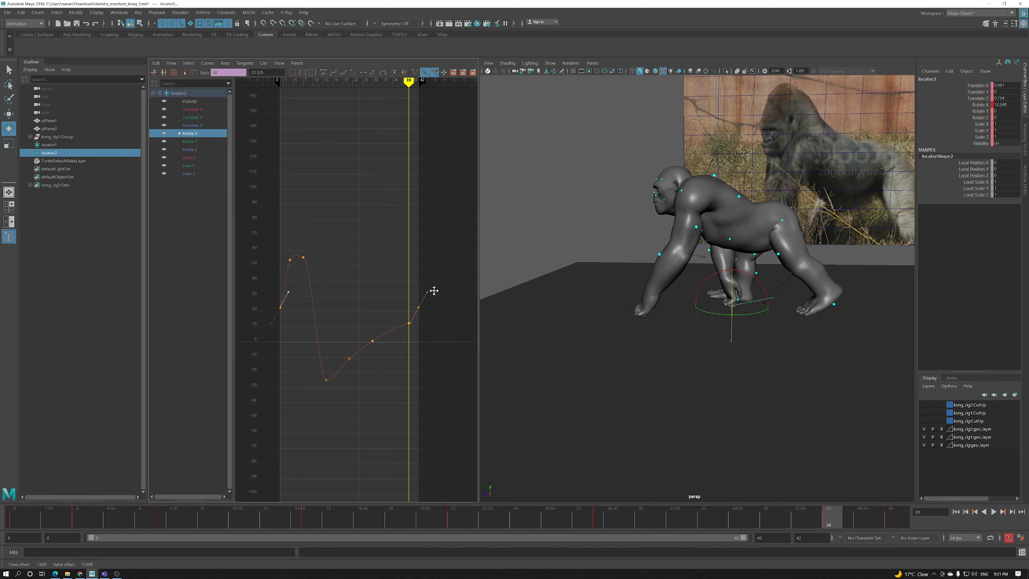
# Add a Rotate X key of about 4.6 to locator2 at frame 34 and smooth the curve around it
pyautogui.moveTo(828, 523); pyautogui.dragTo(727, 527)
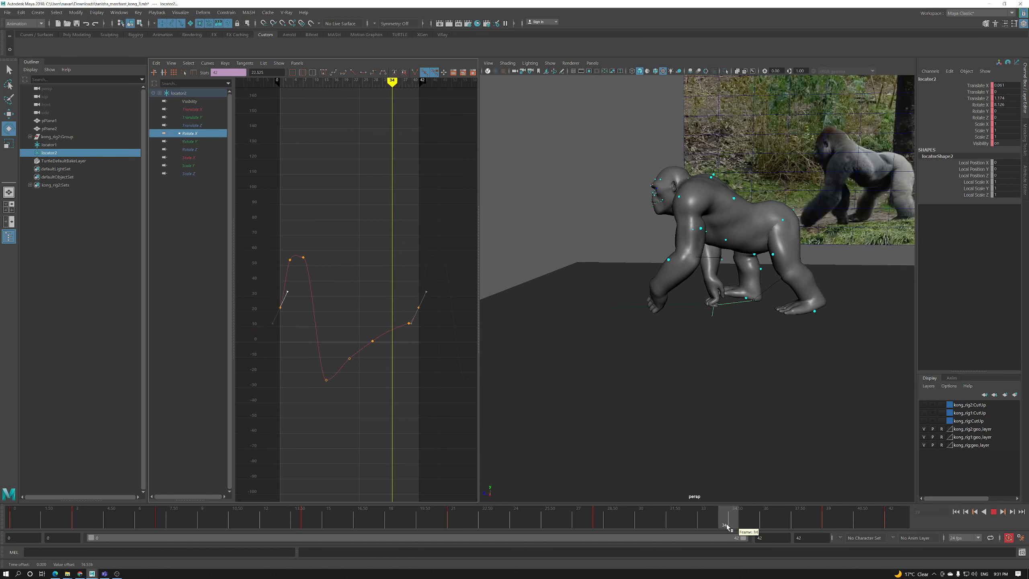
pyautogui.moveTo(400, 322); pyautogui.dragTo(391, 332)
pyautogui.moveTo(391, 332); pyautogui.dragTo(396, 345, button='middle')
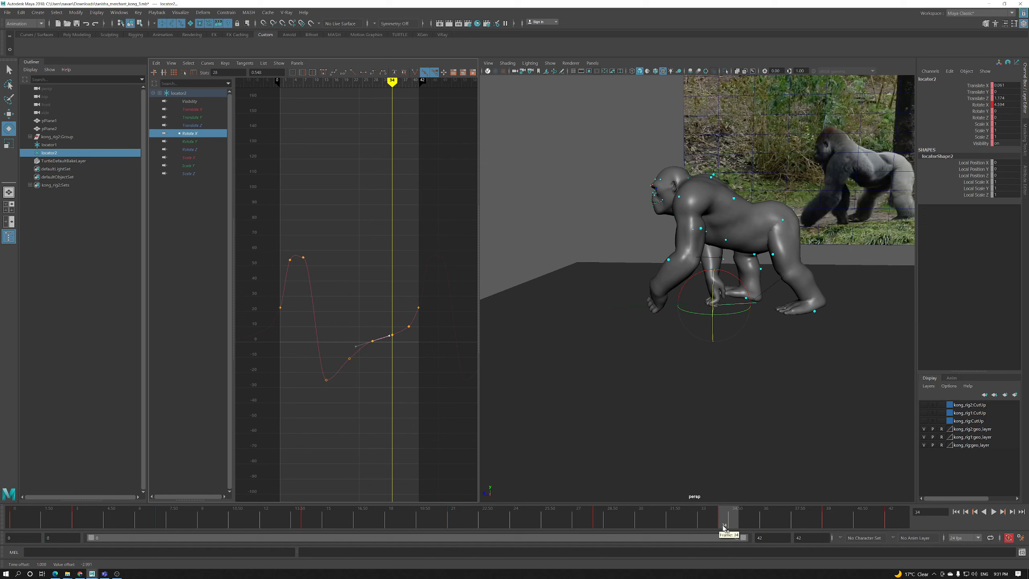
# Add Rotate X keys to locator2 of about -21 at frame 17 and about -14 at frame 21, and play back the cycle
pyautogui.moveTo(725, 523); pyautogui.dragTo(403, 529)
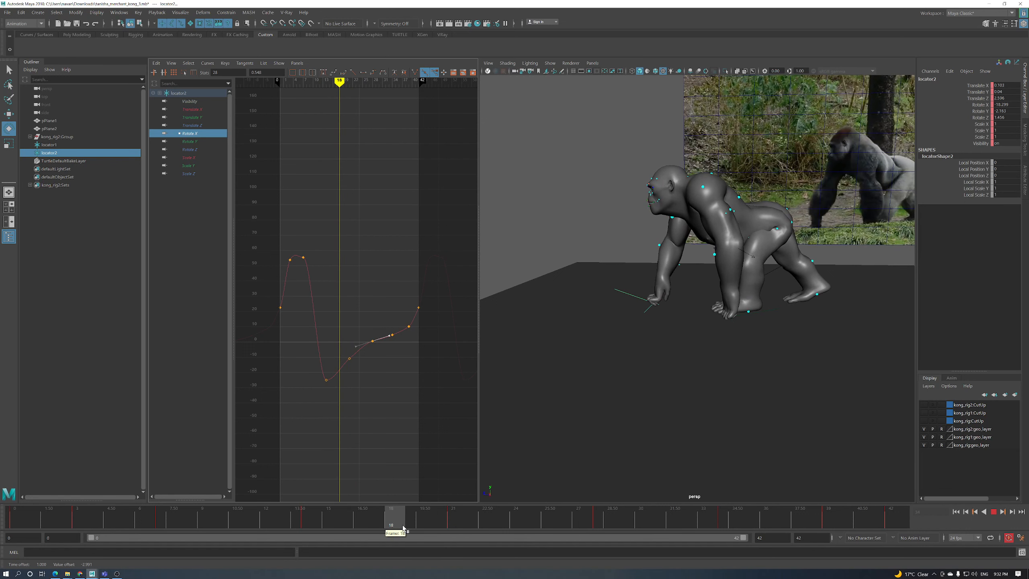
pyautogui.moveTo(389, 530); pyautogui.dragTo(370, 527)
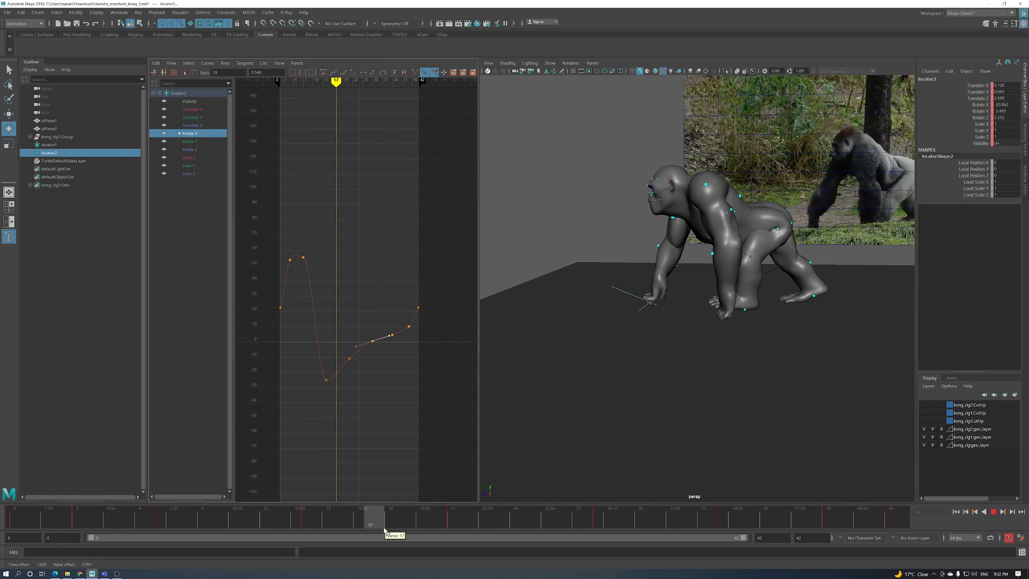
pyautogui.press('f')
pyautogui.moveTo(360, 413); pyautogui.dragTo(361, 414)
pyautogui.moveTo(377, 410)
pyautogui.keyDown('shift'); pyautogui.mouseDown(button='middle')
pyautogui.moveTo(381, 391)
pyautogui.moveTo(381, 422)
pyautogui.moveTo(381, 409)
pyautogui.mouseUp(button='middle'); pyautogui.keyUp('shift')
pyautogui.moveTo(393, 526); pyautogui.dragTo(468, 532)
pyautogui.press('s')
pyautogui.keyDown('shift'); pyautogui.moveTo(391, 391); pyautogui.dragTo(395, 400, button='middle'); pyautogui.keyUp('shift')
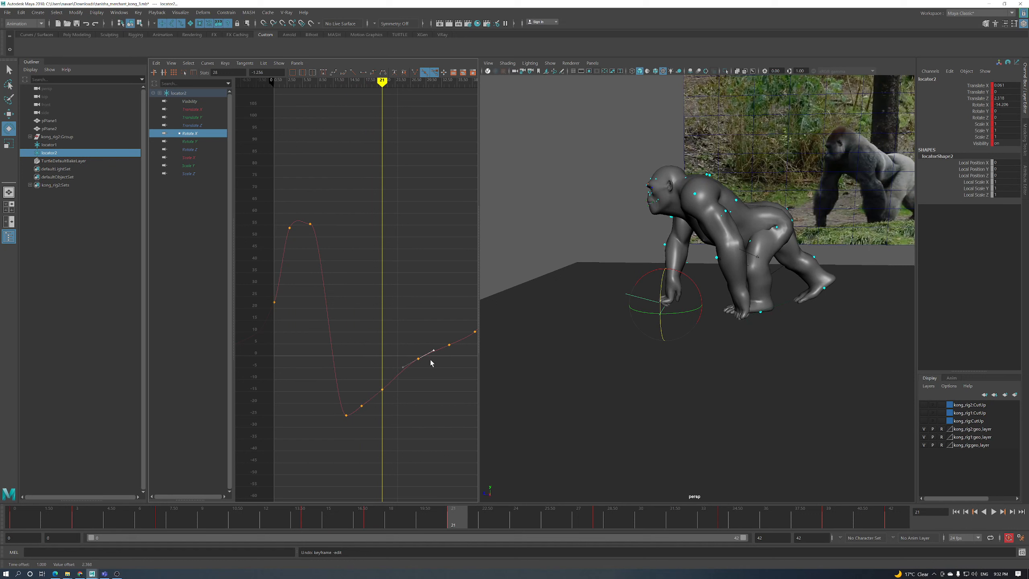
pyautogui.hotkey('alt', 'v')
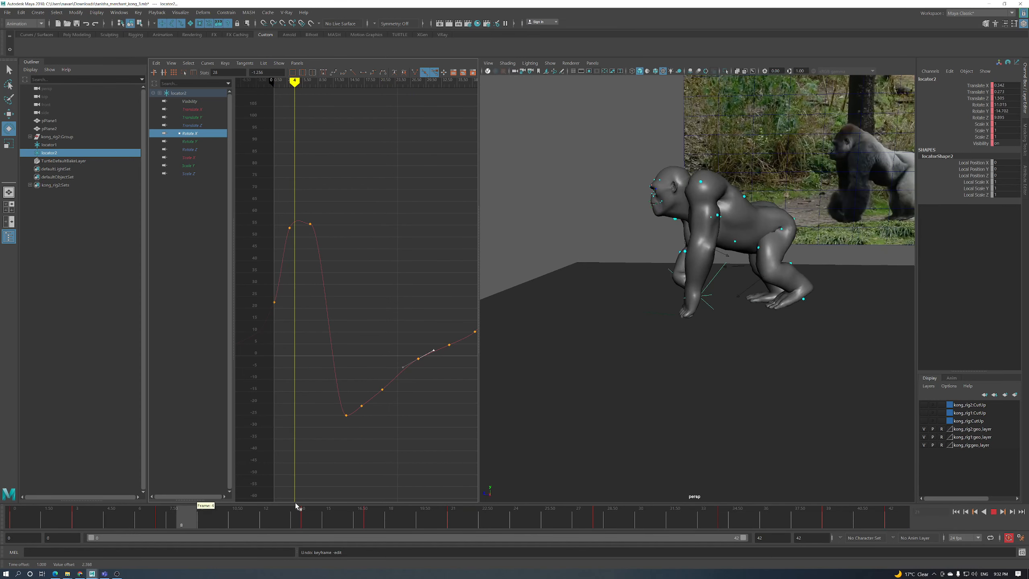
pyautogui.hotkey('alt', 'v')
# Isolate locator2's Rotate Z curve and raise its first and last keys, at frames 0 and 42, to about 12
pyautogui.keyDown('alt'); pyautogui.moveTo(705, 341); pyautogui.dragTo(746, 326); pyautogui.keyUp('alt')
pyautogui.click(194, 151)
pyautogui.keyDown('alt'); pyautogui.keyDown('shift'); pyautogui.moveTo(333, 290); pyautogui.dragTo(349, 263, button='right'); pyautogui.keyUp('shift'); pyautogui.keyUp('alt')
pyautogui.keyDown('alt'); pyautogui.moveTo(394, 293); pyautogui.dragTo(315, 276, button='middle'); pyautogui.keyUp('alt')
pyautogui.keyDown('alt'); pyautogui.keyDown('shift'); pyautogui.moveTo(425, 302); pyautogui.dragTo(413, 303, button='right'); pyautogui.keyUp('shift'); pyautogui.keyUp('alt')
pyautogui.press('.')
pyautogui.moveTo(409, 332); pyautogui.dragTo(390, 315)
pyautogui.keyDown('alt'); pyautogui.moveTo(389, 316); pyautogui.dragTo(478, 324, button='middle'); pyautogui.keyUp('alt')
pyautogui.keyDown('alt'); pyautogui.keyDown('shift'); pyautogui.moveTo(479, 329); pyautogui.dragTo(446, 335, button='right'); pyautogui.keyUp('shift'); pyautogui.keyUp('alt')
pyautogui.keyDown('shift'); pyautogui.moveTo(340, 336); pyautogui.dragTo(319, 321); pyautogui.keyUp('shift')
pyautogui.keyDown('shift'); pyautogui.moveTo(402, 347); pyautogui.dragTo(393, 253, button='middle'); pyautogui.keyUp('shift')
# Add Rotate Z keys to locator2 of about 1.6 at frame 37 and about 2.9 at frame 32
pyautogui.moveTo(855, 525); pyautogui.dragTo(796, 529)
pyautogui.click(431, 252)
pyautogui.keyDown('shift'); pyautogui.moveTo(430, 253); pyautogui.dragTo(459, 309, button='middle'); pyautogui.keyUp('shift')
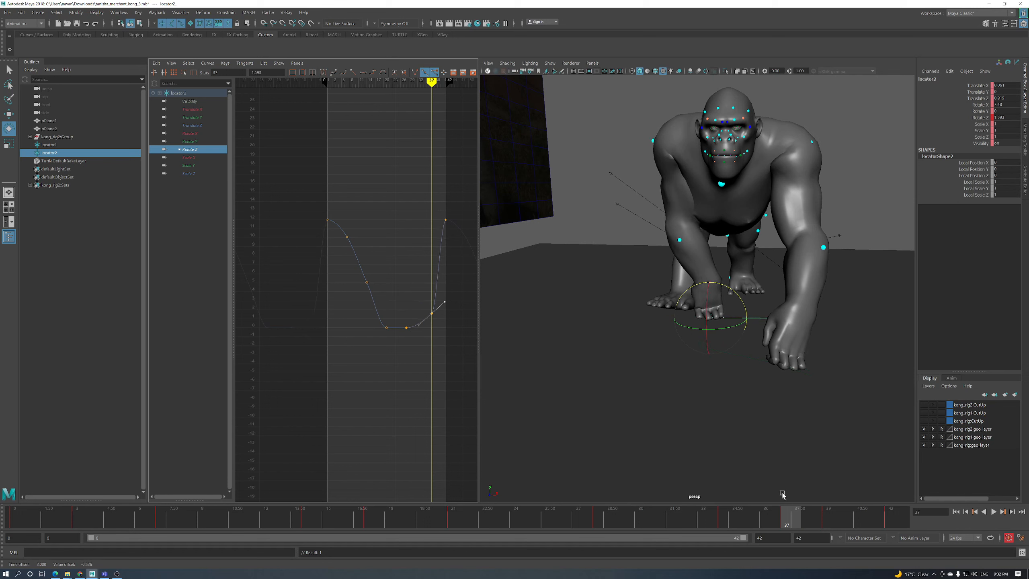
pyautogui.moveTo(784, 523); pyautogui.dragTo(689, 517)
pyautogui.moveTo(416, 325); pyautogui.dragTo(423, 329)
pyautogui.moveTo(422, 329); pyautogui.dragTo(432, 311, button='middle')
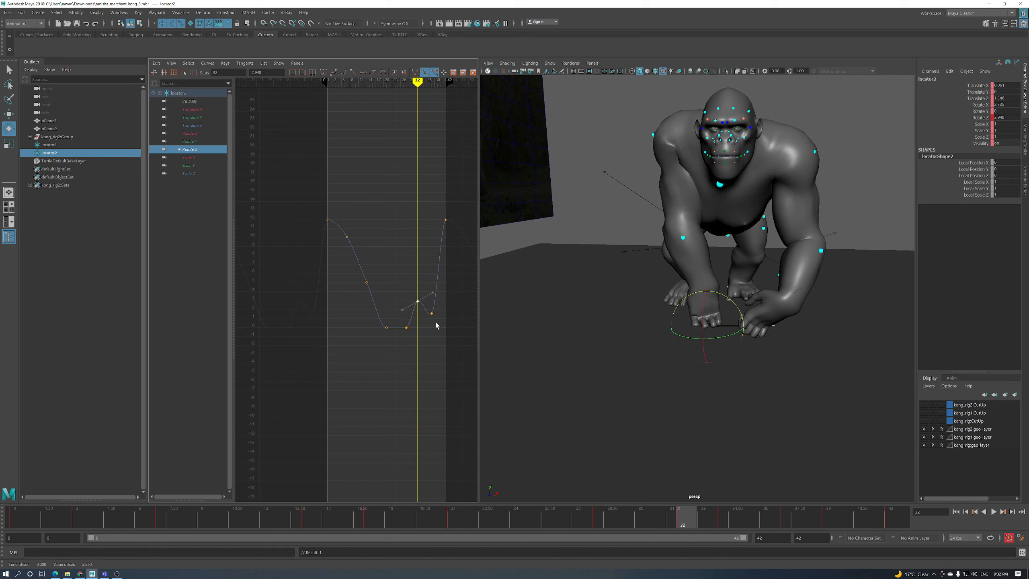
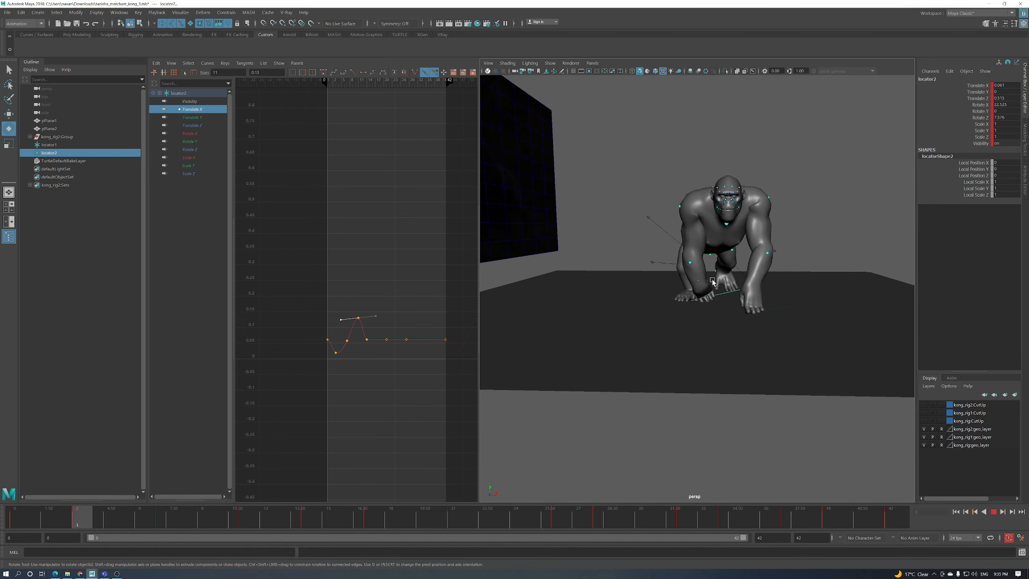
# Add Translate Z keys to locator2 of about 1.54 at frame 8 and about 2.74 at frame 11
pyautogui.keyDown('alt'); pyautogui.moveTo(709, 268); pyautogui.dragTo(683, 300, button='right'); pyautogui.keyUp('alt')
pyautogui.keyDown('alt'); pyautogui.moveTo(683, 300); pyautogui.dragTo(682, 302); pyautogui.keyUp('alt')
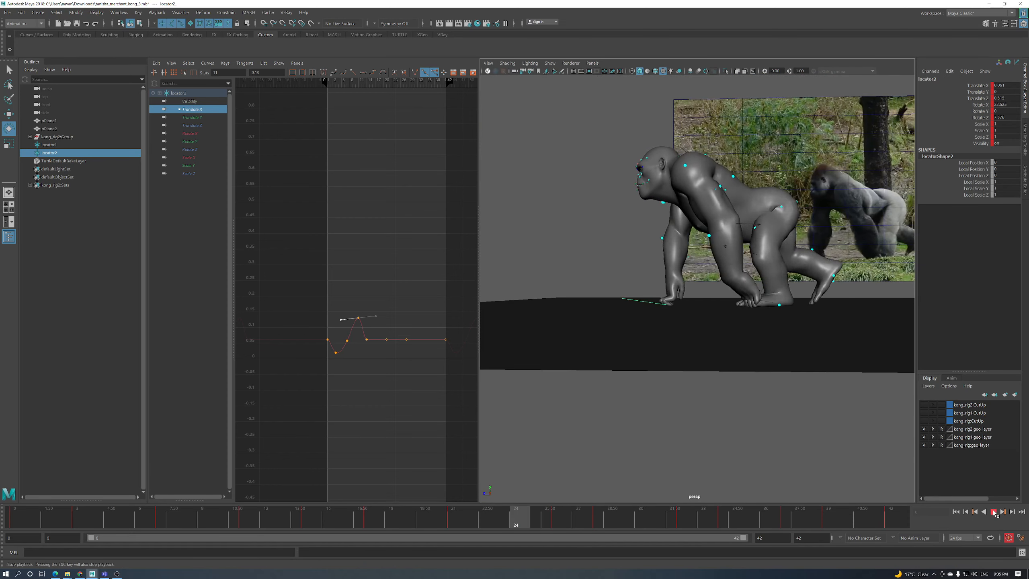
pyautogui.click(993, 511)
pyautogui.moveTo(27, 524); pyautogui.dragTo(179, 539)
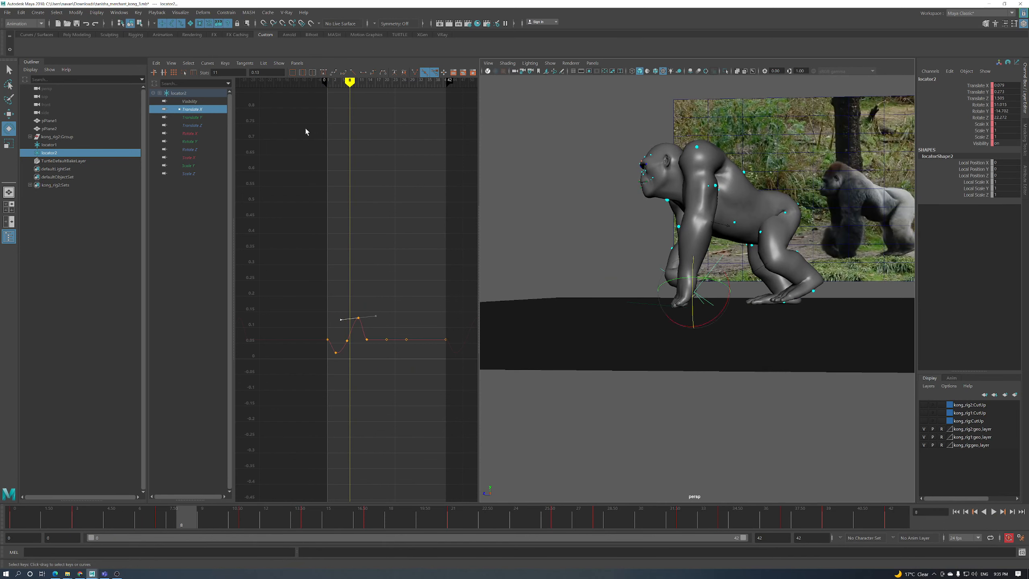
pyautogui.click(203, 126)
pyautogui.press('f')
pyautogui.keyDown('alt'); pyautogui.moveTo(396, 318); pyautogui.dragTo(404, 340, button='right'); pyautogui.keyUp('alt')
pyautogui.keyDown('shift'); pyautogui.moveTo(380, 327); pyautogui.dragTo(405, 328, button='middle'); pyautogui.keyUp('shift')
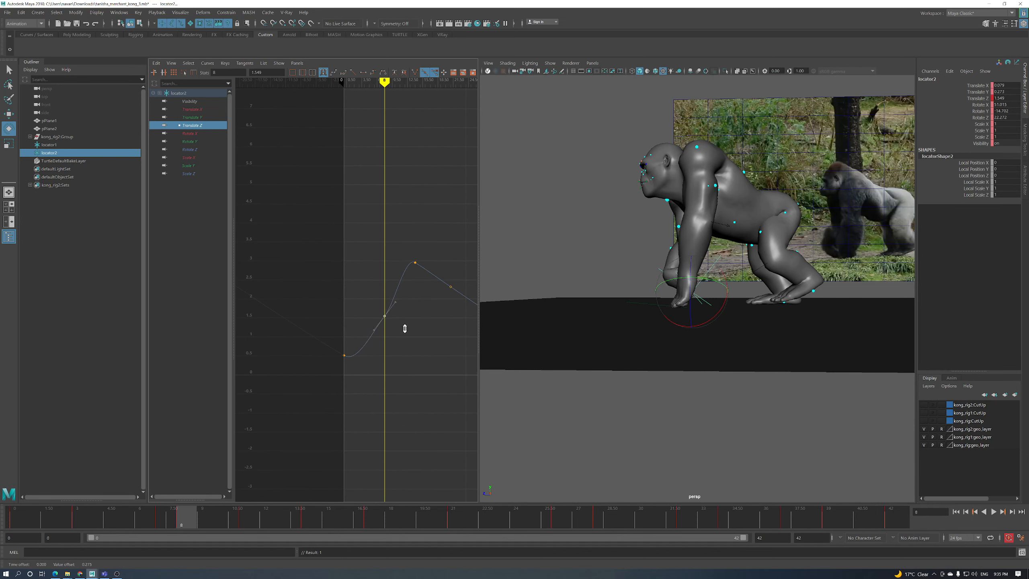
pyautogui.keyDown('shift'); pyautogui.moveTo(393, 321); pyautogui.dragTo(393, 322, button='middle'); pyautogui.keyUp('shift')
pyautogui.keyDown('alt'); pyautogui.moveTo(691, 351); pyautogui.dragTo(694, 354); pyautogui.keyUp('alt')
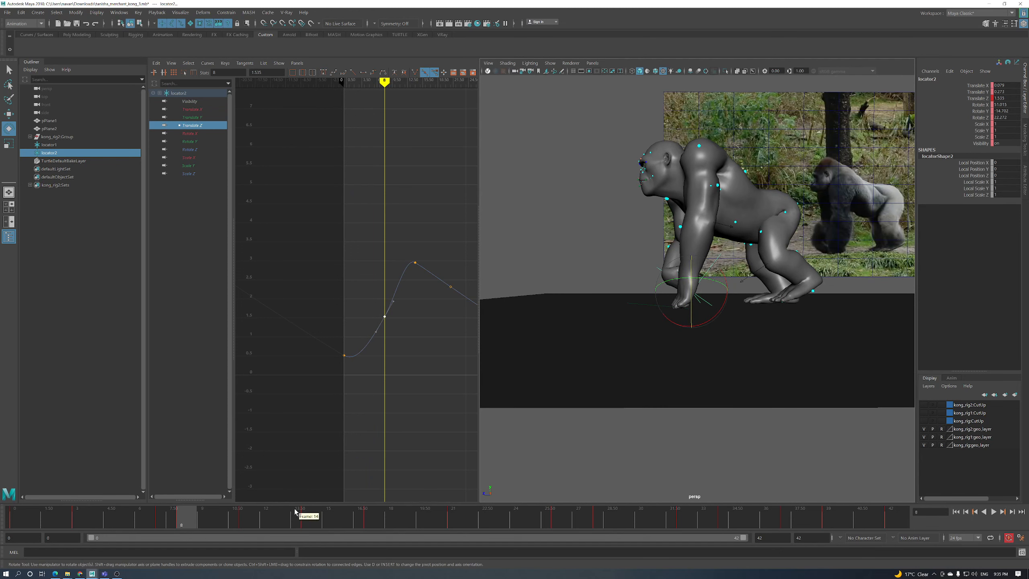
pyautogui.moveTo(206, 518); pyautogui.dragTo(240, 523)
pyautogui.moveTo(413, 295); pyautogui.dragTo(415, 281, button='middle')
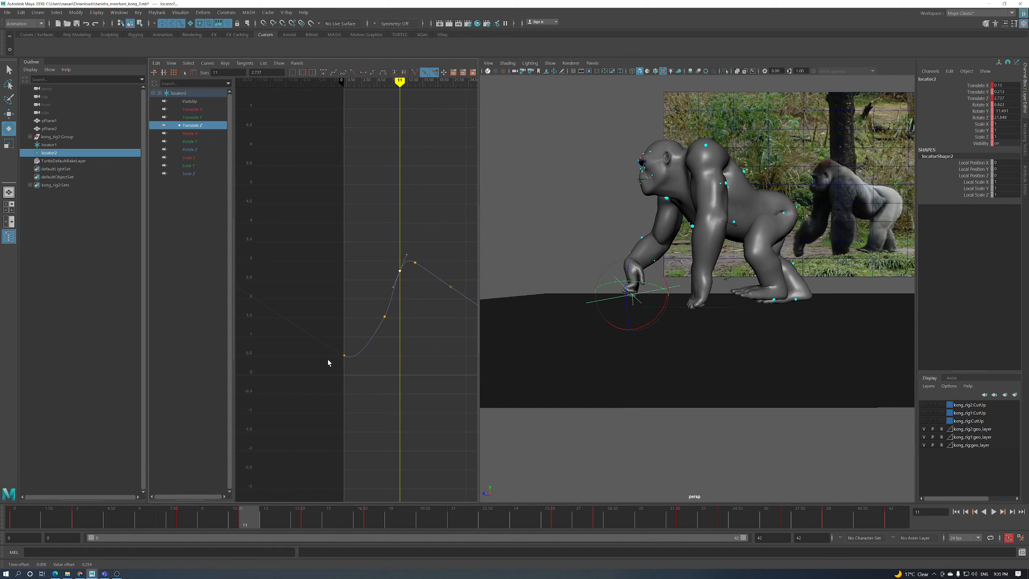
# Add a Rotate X key of about -16.8 to locator2 at frame 11 and lower the frame 7 key to about 51
pyautogui.click(196, 133)
pyautogui.click(399, 296)
pyautogui.press('f')
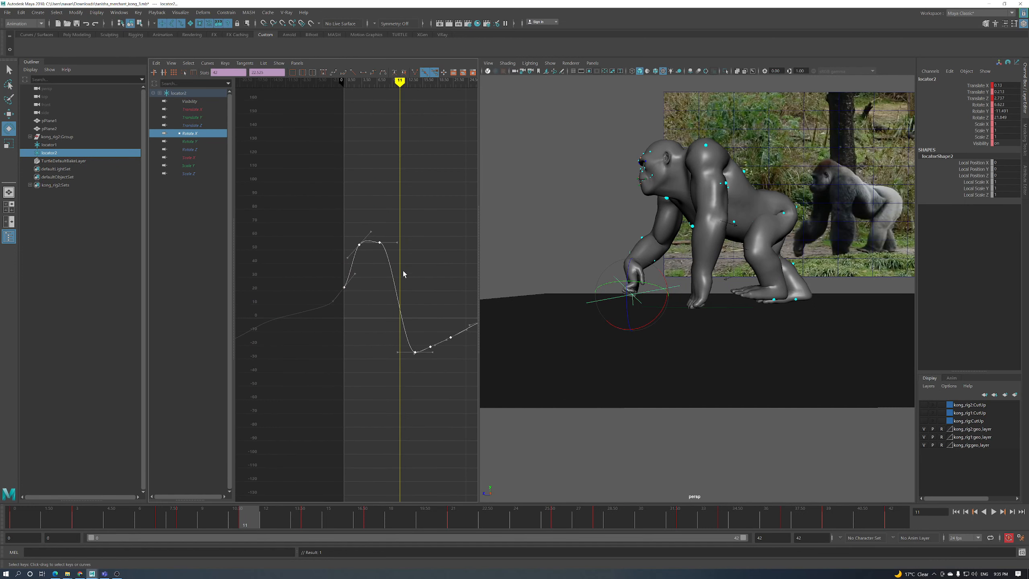
pyautogui.moveTo(397, 306); pyautogui.dragTo(397, 306)
pyautogui.moveTo(405, 276); pyautogui.dragTo(410, 300, button='middle')
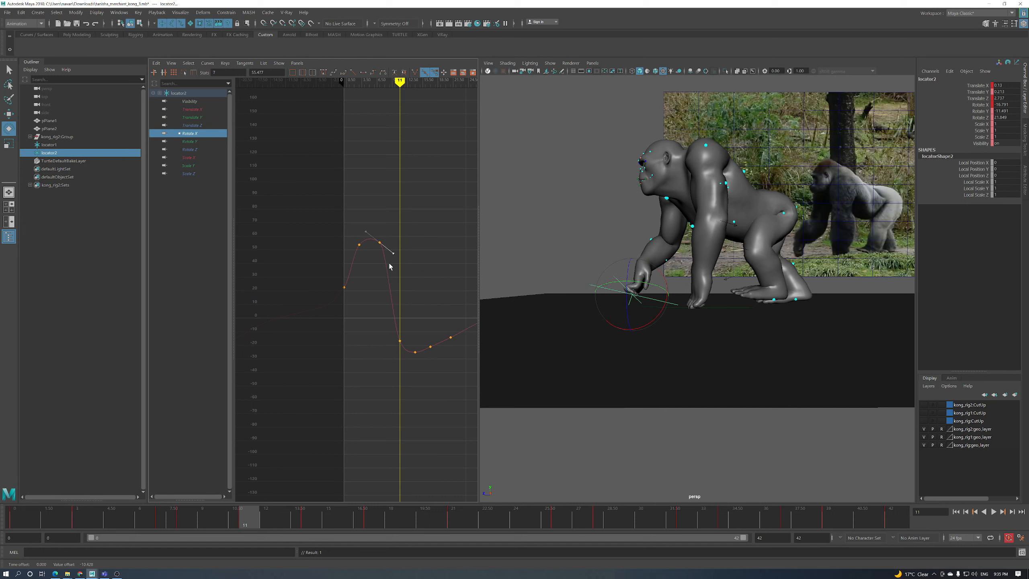
pyautogui.moveTo(389, 258); pyautogui.dragTo(388, 275, button='middle')
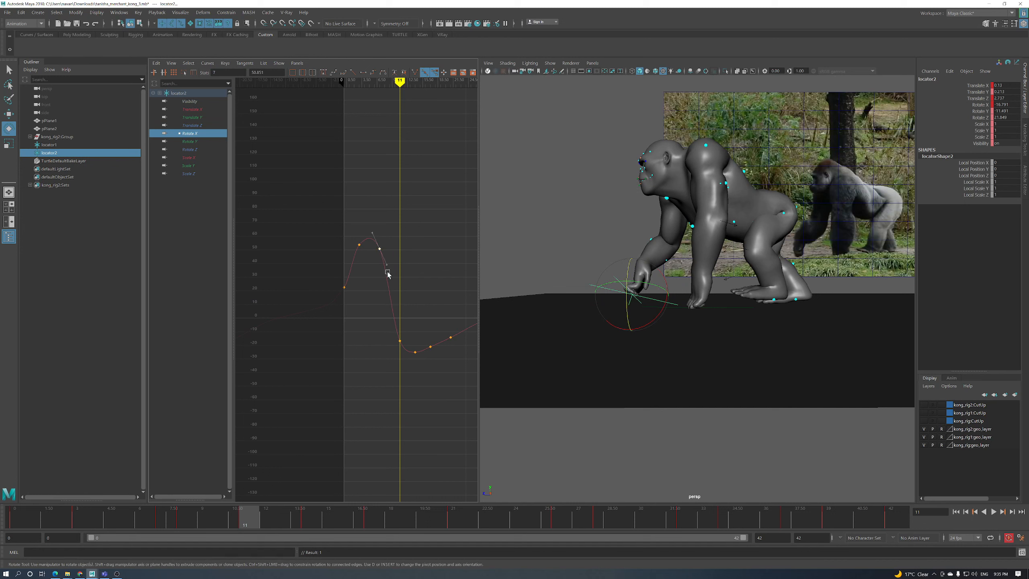
# Add a Rotate Z key of about 25.5 to locator2 at frame 11 and adjust the curve's falloff at frame 14
pyautogui.click(189, 149)
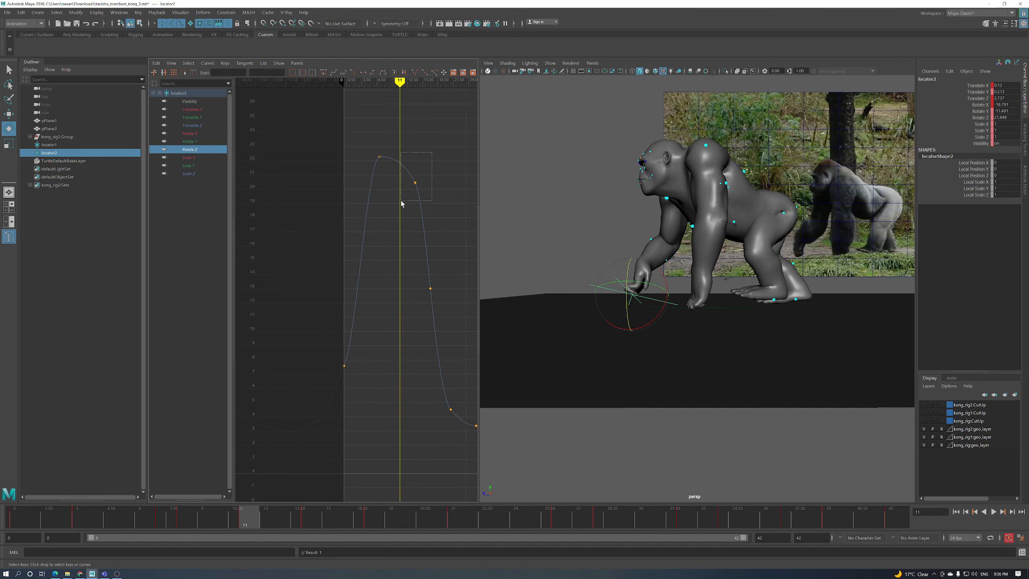
pyautogui.moveTo(393, 173); pyautogui.dragTo(403, 230, button='middle')
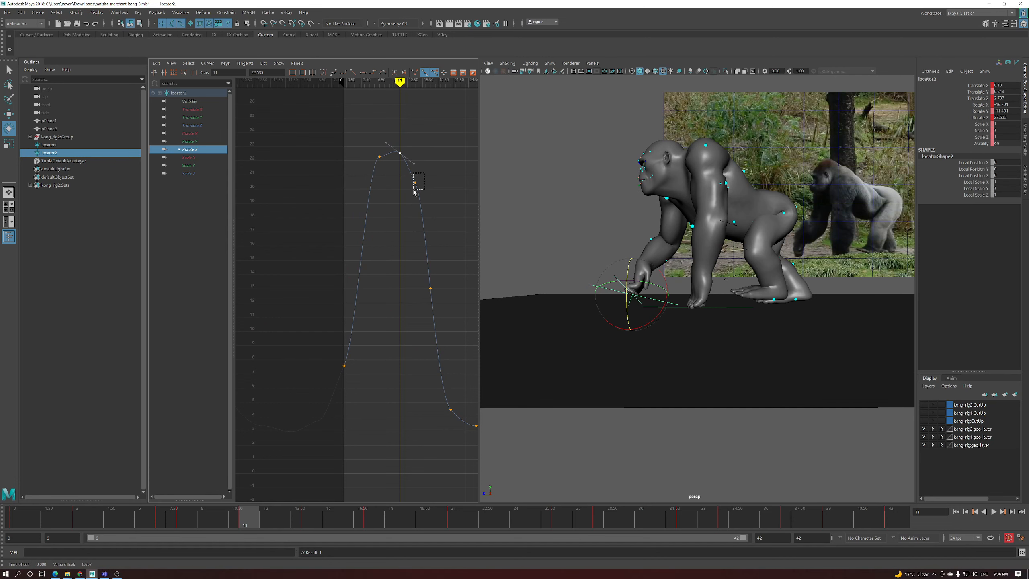
pyautogui.keyDown('alt'); pyautogui.moveTo(587, 202); pyautogui.dragTo(494, 206); pyautogui.keyUp('alt')
pyautogui.moveTo(405, 137); pyautogui.dragTo(398, 161)
pyautogui.moveTo(398, 185); pyautogui.dragTo(413, 130, button='middle')
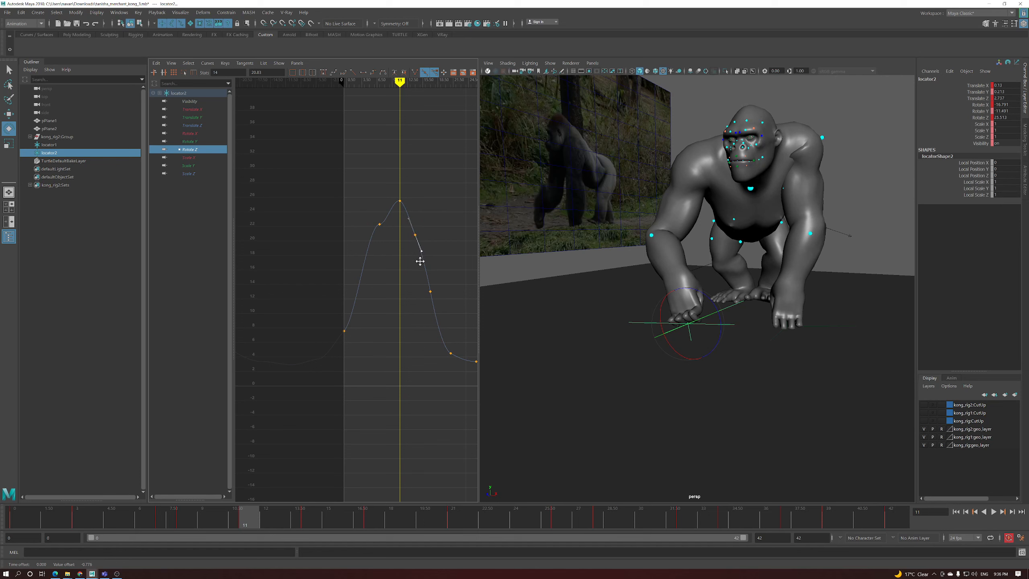
# Lower locator2's Rotate Z key at frame 7 to about 16.2 and check the arm motion through frame 10
pyautogui.moveTo(247, 525); pyautogui.dragTo(162, 525)
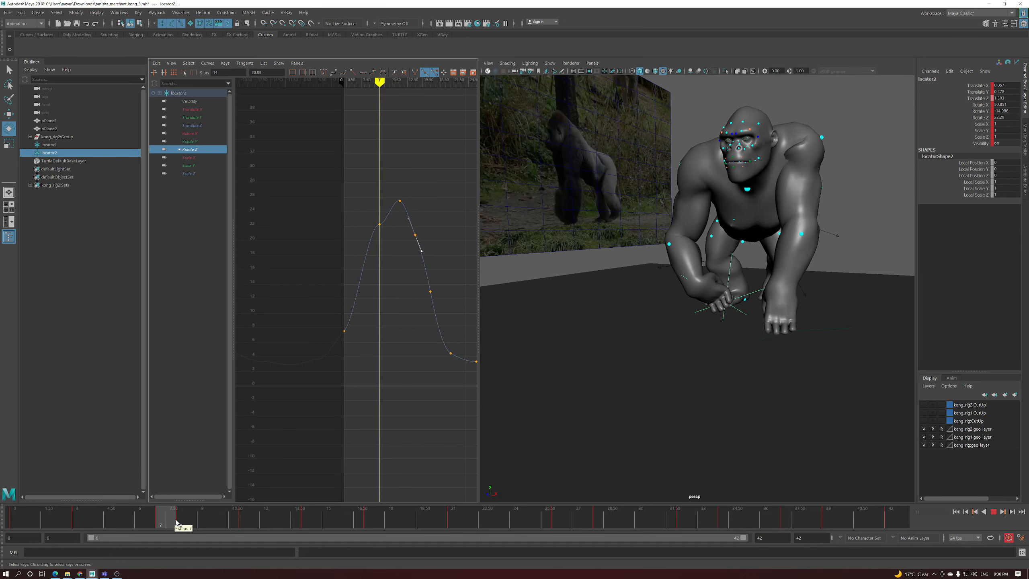
pyautogui.click(379, 224)
pyautogui.moveTo(383, 234); pyautogui.dragTo(393, 287, button='middle')
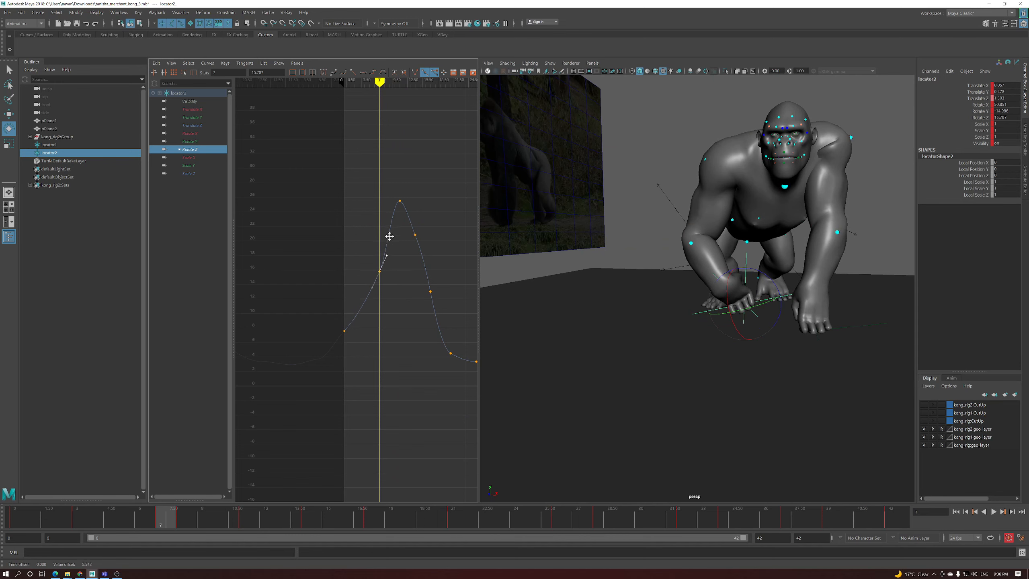
pyautogui.moveTo(378, 260); pyautogui.dragTo(378, 255, button='middle')
pyautogui.keyDown('alt'); pyautogui.moveTo(701, 329); pyautogui.dragTo(520, 383); pyautogui.keyUp('alt')
pyautogui.moveTo(167, 515); pyautogui.dragTo(202, 519)
pyautogui.keyDown('alt'); pyautogui.moveTo(680, 409); pyautogui.dragTo(317, 505); pyautogui.keyUp('alt')
pyautogui.moveTo(210, 522)
pyautogui.mouseDown()
pyautogui.moveTo(296, 521)
pyautogui.moveTo(227, 521)
pyautogui.mouseUp()
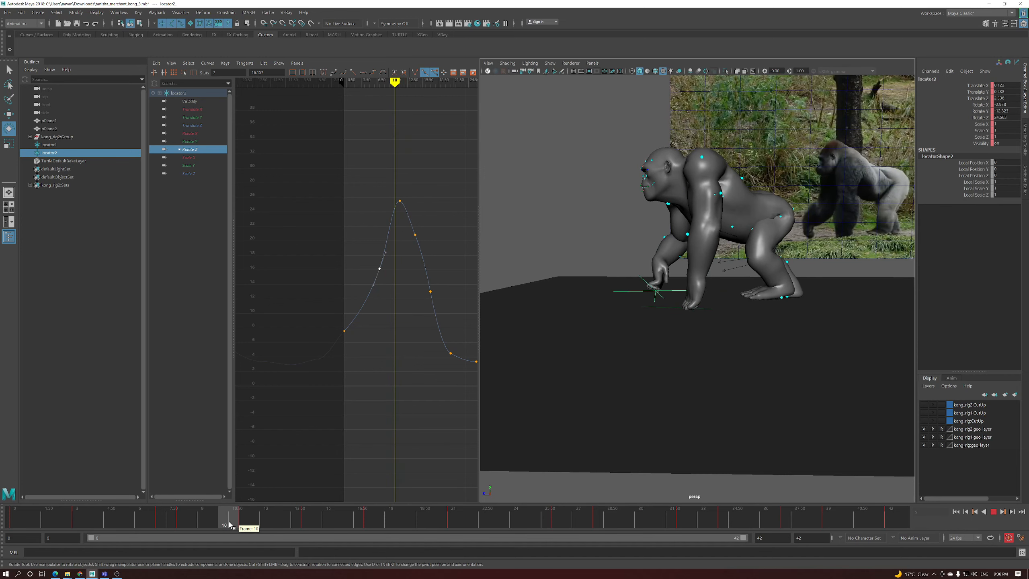
# Lower locator2's Translate Z key at frame 11 to about 2.6 and play back the cycle
pyautogui.click(190, 109)
pyautogui.keyDown('alt'); pyautogui.moveTo(542, 244); pyautogui.dragTo(441, 196); pyautogui.keyUp('alt')
pyautogui.keyDown('alt'); pyautogui.moveTo(507, 215); pyautogui.dragTo(627, 237); pyautogui.keyUp('alt')
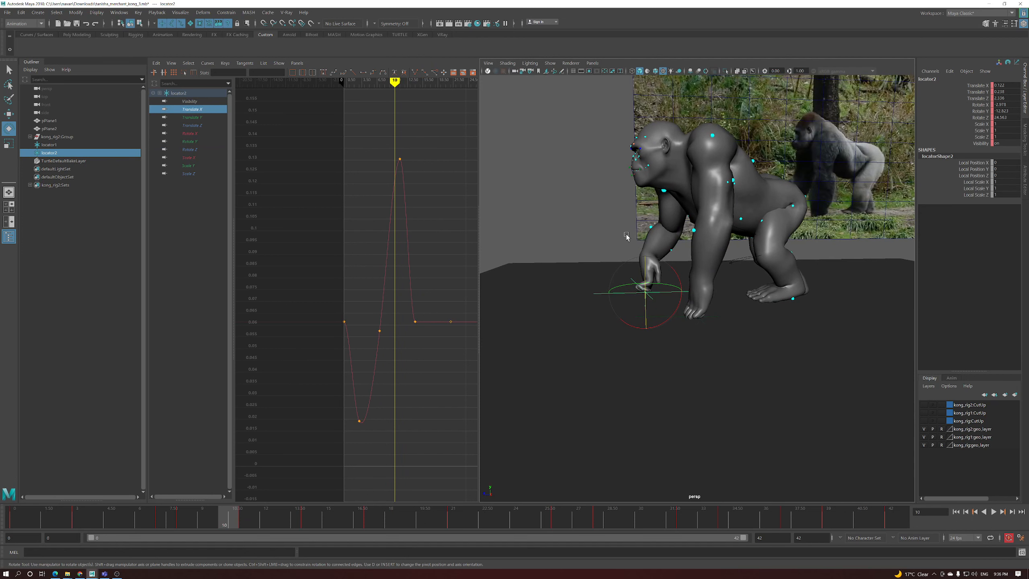
pyautogui.click(204, 126)
pyautogui.keyDown('alt'); pyautogui.moveTo(416, 203); pyautogui.dragTo(411, 251, button='right'); pyautogui.keyUp('alt')
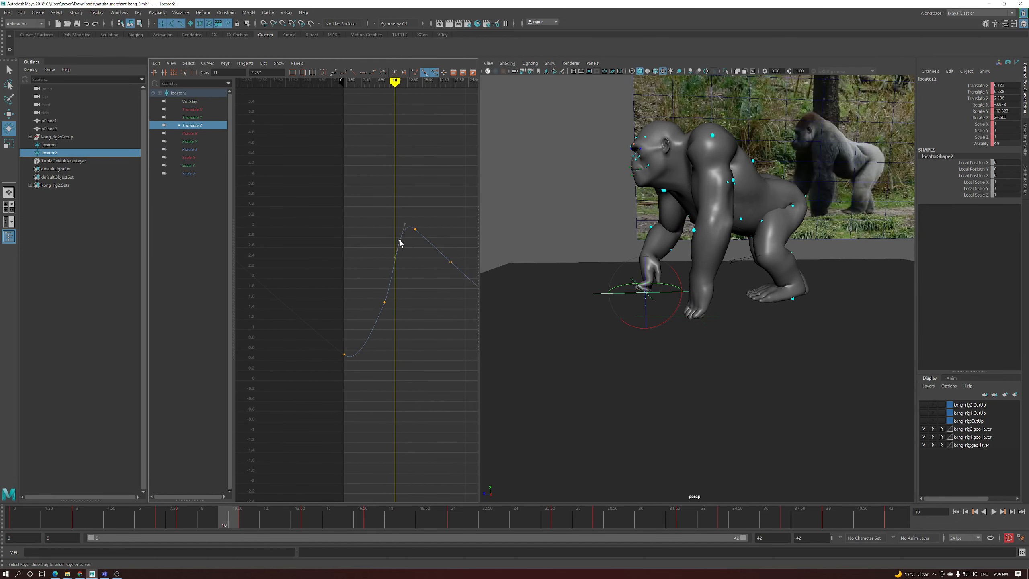
pyautogui.moveTo(180, 517); pyautogui.dragTo(970, 513)
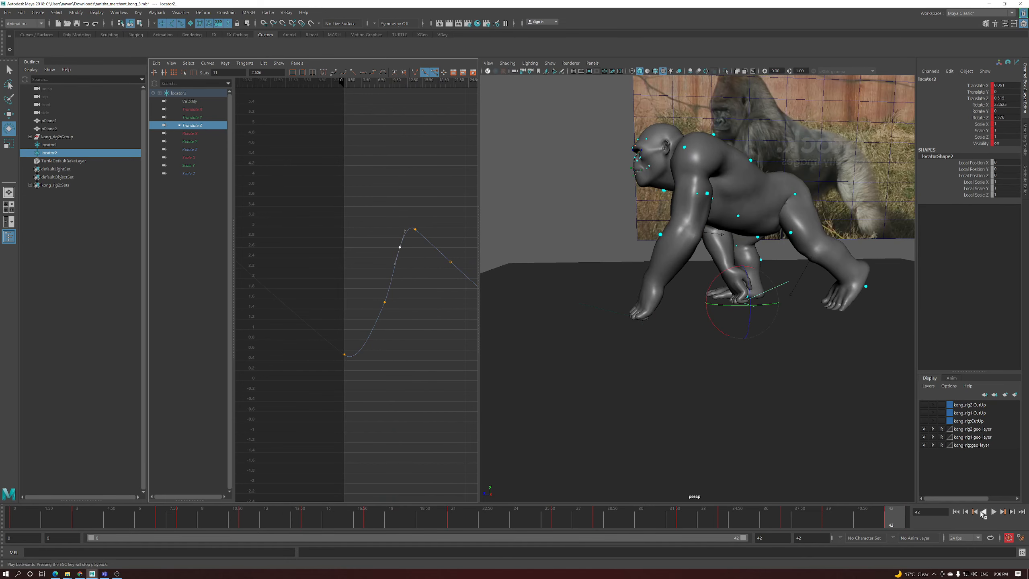
pyautogui.click(997, 514)
pyautogui.keyDown('alt'); pyautogui.moveTo(776, 414); pyautogui.dragTo(736, 357); pyautogui.keyUp('alt')
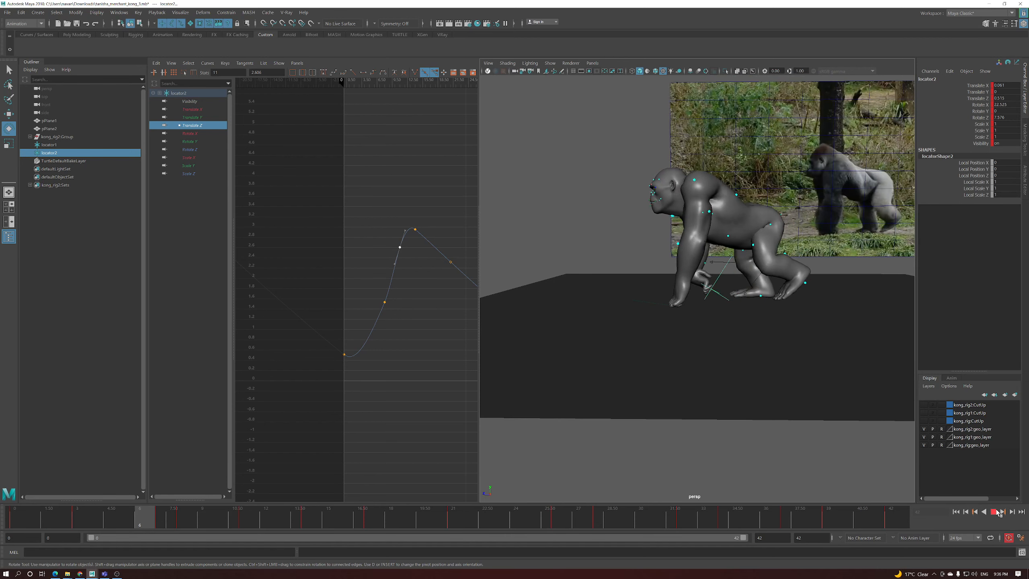
pyautogui.click(995, 513)
# Add a Translate Z key of about 0.81 to locator2 at frame 4
pyautogui.moveTo(159, 524)
pyautogui.mouseDown()
pyautogui.moveTo(13, 521)
pyautogui.moveTo(106, 519)
pyautogui.mouseUp()
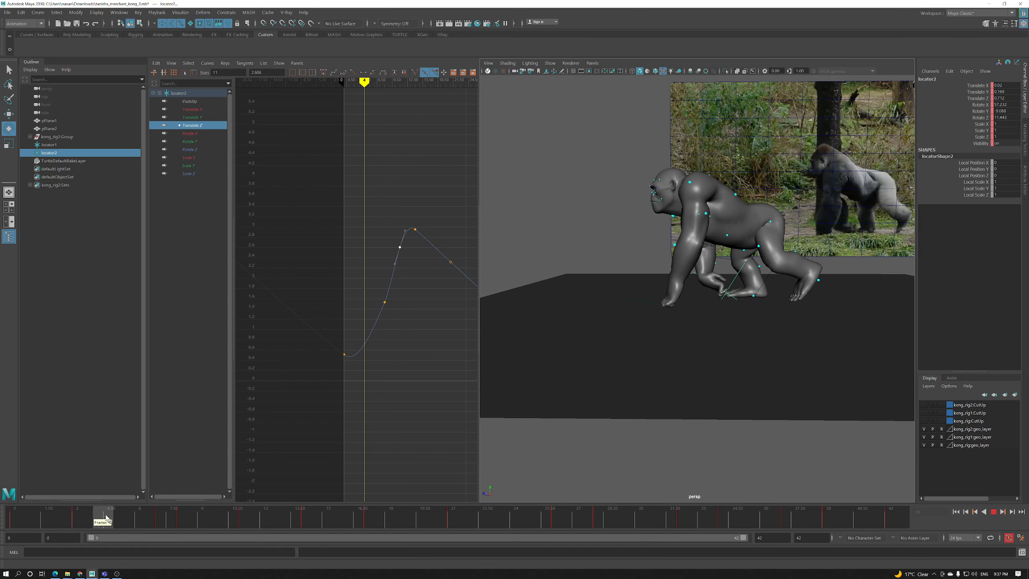
pyautogui.keyDown('alt'); pyautogui.moveTo(341, 346); pyautogui.dragTo(363, 424, button='right'); pyautogui.keyUp('alt')
pyautogui.moveTo(37, 514)
pyautogui.mouseDown()
pyautogui.moveTo(20, 521)
pyautogui.moveTo(102, 520)
pyautogui.mouseUp()
pyautogui.moveTo(374, 404); pyautogui.dragTo(374, 404)
pyautogui.keyDown('shift'); pyautogui.moveTo(374, 404); pyautogui.dragTo(390, 391, button='middle'); pyautogui.keyUp('shift')
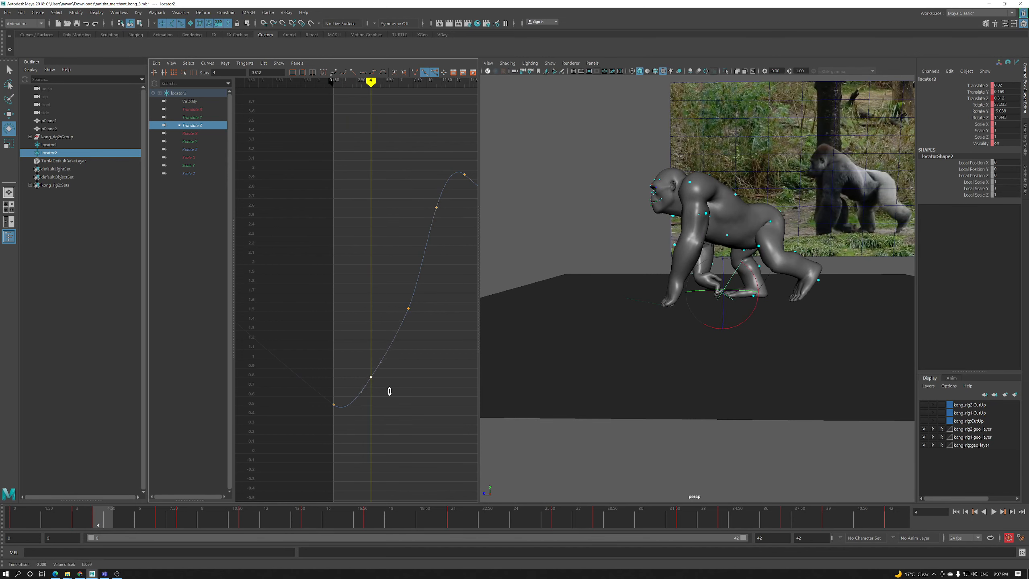
# Raise locator2's Translate Z keys to about 1.74 at frame 8 and about 2.65 at frame 11
pyautogui.click(160, 526)
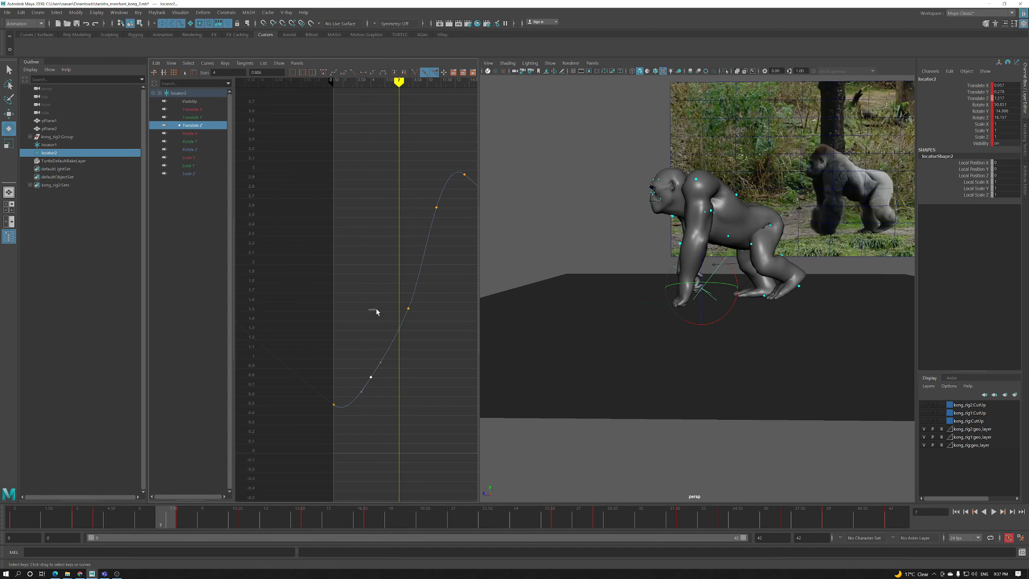
pyautogui.moveTo(376, 312); pyautogui.dragTo(406, 307)
pyautogui.keyDown('shift'); pyautogui.moveTo(406, 307); pyautogui.dragTo(427, 327, button='middle'); pyautogui.keyUp('shift')
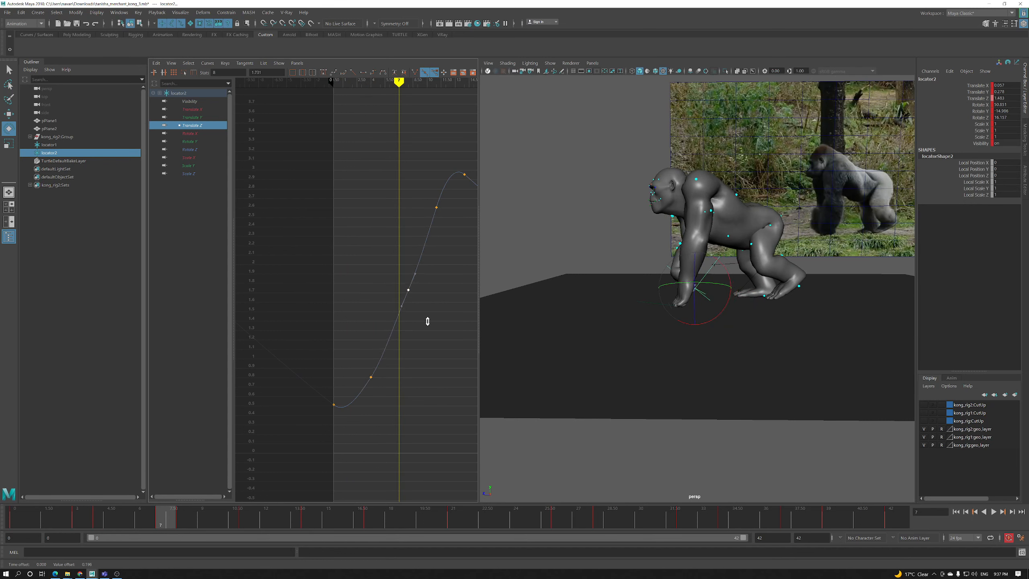
pyautogui.moveTo(163, 519)
pyautogui.mouseDown()
pyautogui.moveTo(266, 517)
pyautogui.moveTo(246, 519)
pyautogui.mouseUp()
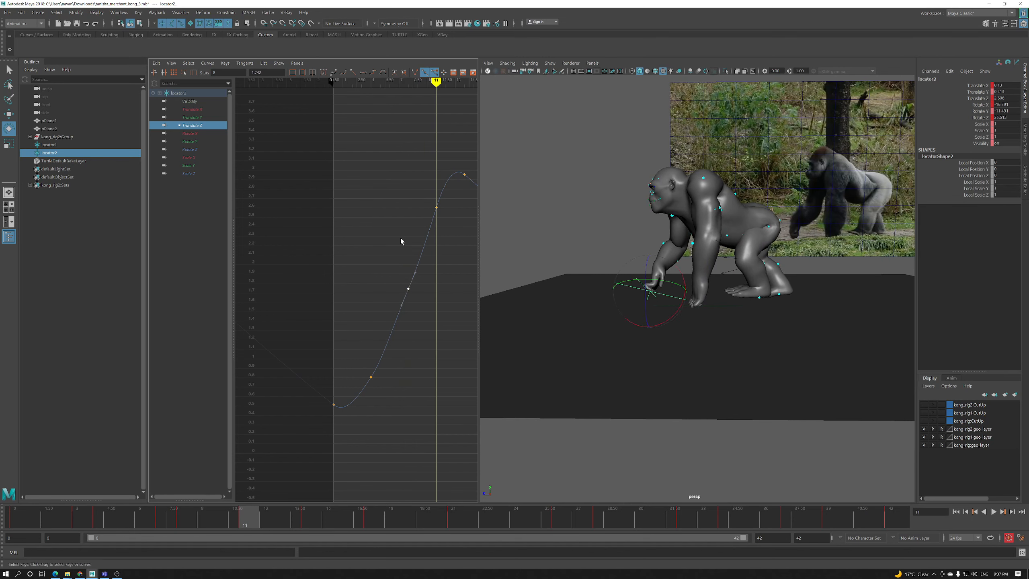
pyautogui.moveTo(442, 218); pyautogui.dragTo(442, 219, button='middle')
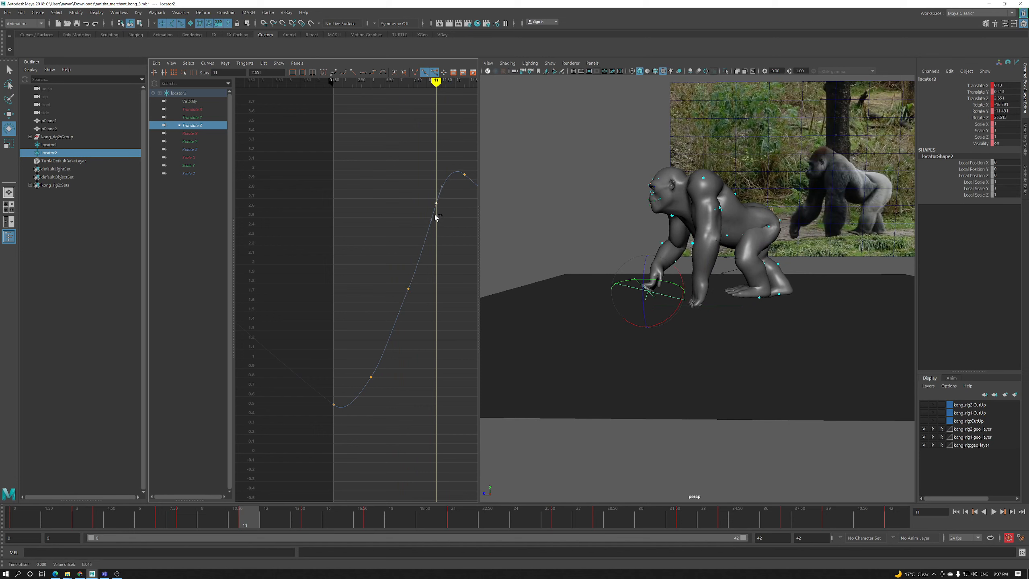
pyautogui.moveTo(696, 333)
pyautogui.keyDown('alt'); pyautogui.mouseDown()
pyautogui.moveTo(684, 336)
pyautogui.moveTo(705, 334)
pyautogui.mouseUp(); pyautogui.keyUp('alt')
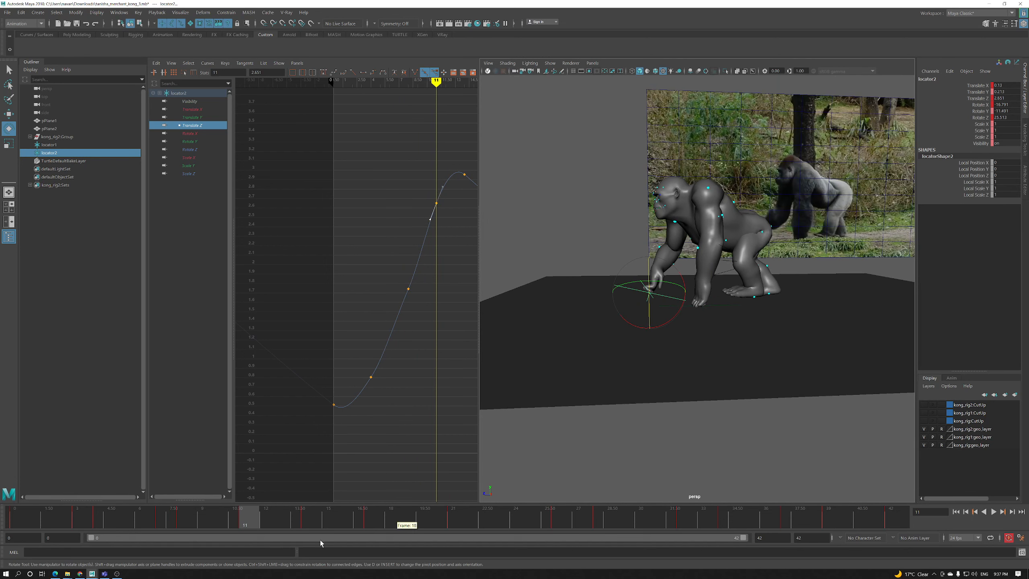
# Add a Translate Z key of about 1.4 to locator2 at frame 7 and compare the neighbouring frames
pyautogui.moveTo(239, 518)
pyautogui.mouseDown()
pyautogui.moveTo(170, 515)
pyautogui.moveTo(208, 507)
pyautogui.moveTo(122, 517)
pyautogui.moveTo(160, 517)
pyautogui.mouseUp()
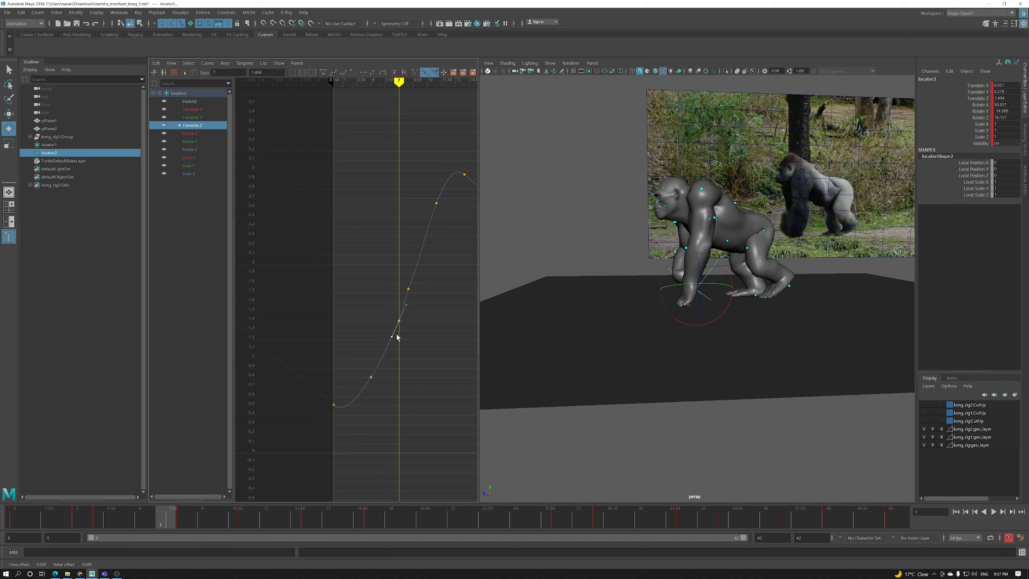
pyautogui.hotkey('alt', '.')
pyautogui.hotkey('alt', ',')
pyautogui.hotkey('alt', ',')
pyautogui.hotkey('alt', '.')
pyautogui.hotkey('alt', ',')
pyautogui.hotkey('alt', '.')
pyautogui.hotkey('alt', '.')
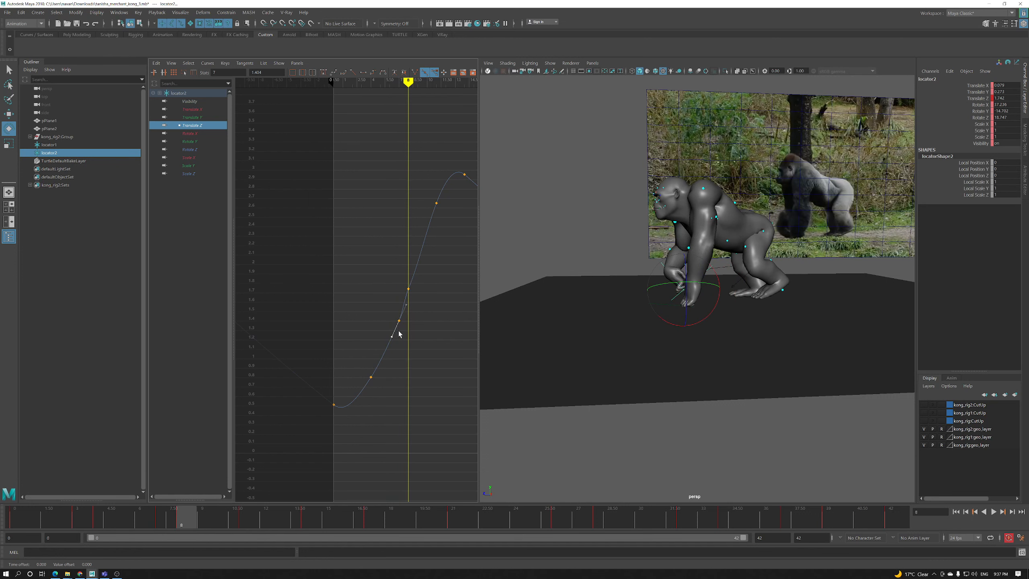
pyautogui.hotkey('alt', '.')
# Add Translate Z keys to locator2 of about 2.14 at frame 9 and about 2.53 at frame 10
pyautogui.moveTo(419, 263); pyautogui.dragTo(429, 260)
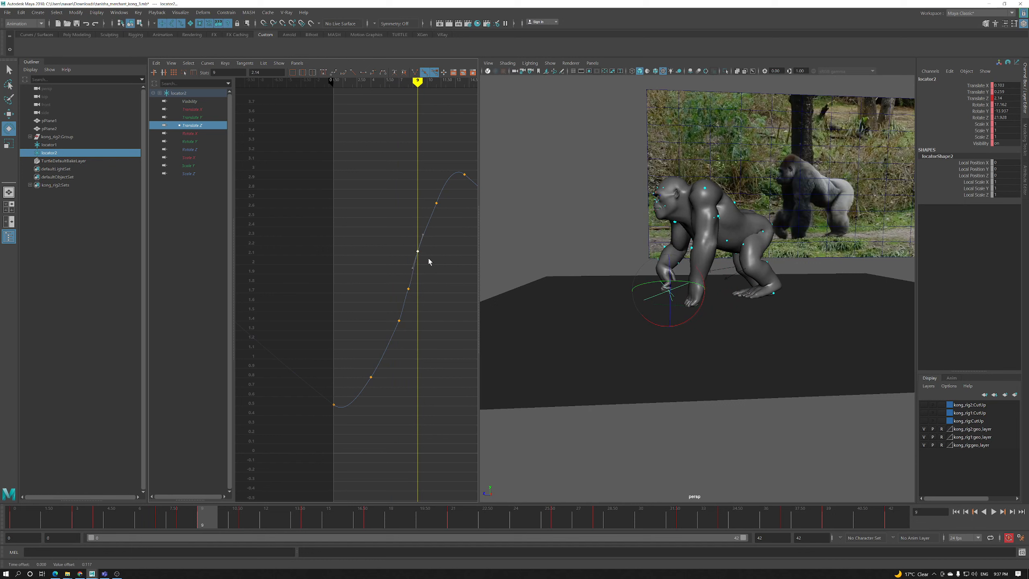
pyautogui.hotkey('alt', '.')
pyautogui.moveTo(433, 237); pyautogui.dragTo(433, 226)
pyautogui.hotkey('alt', '.')
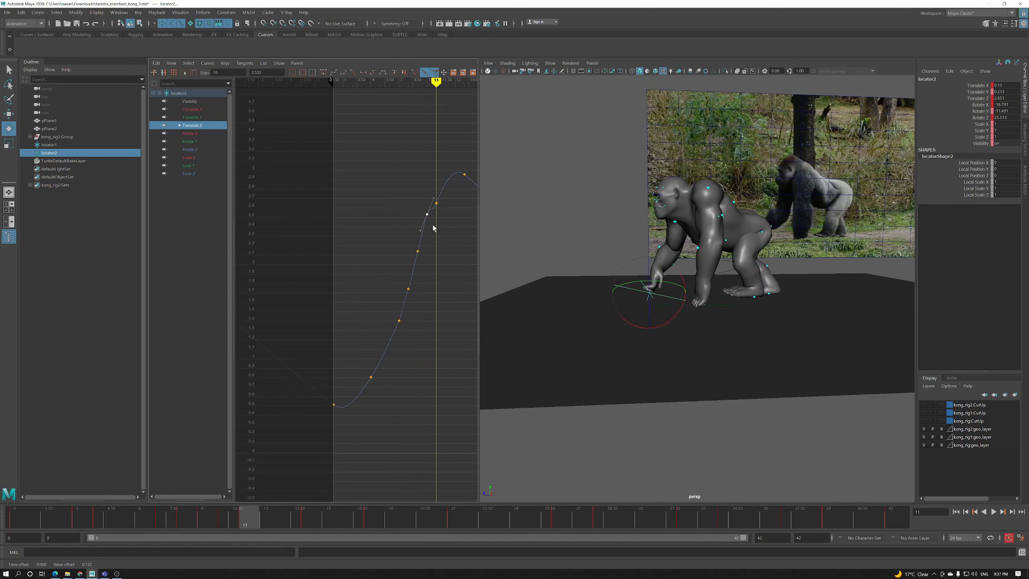
# Raise locator2's Translate Z key at frame 11 to about 2.82 and check the arm pose at frame 12
pyautogui.moveTo(443, 211); pyautogui.dragTo(441, 192)
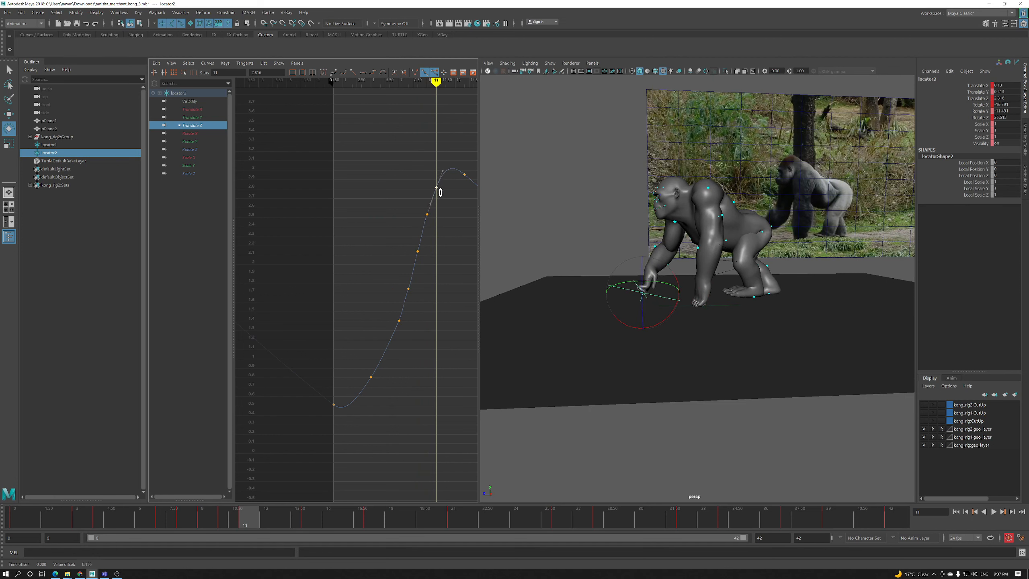
pyautogui.hotkey('alt', '.')
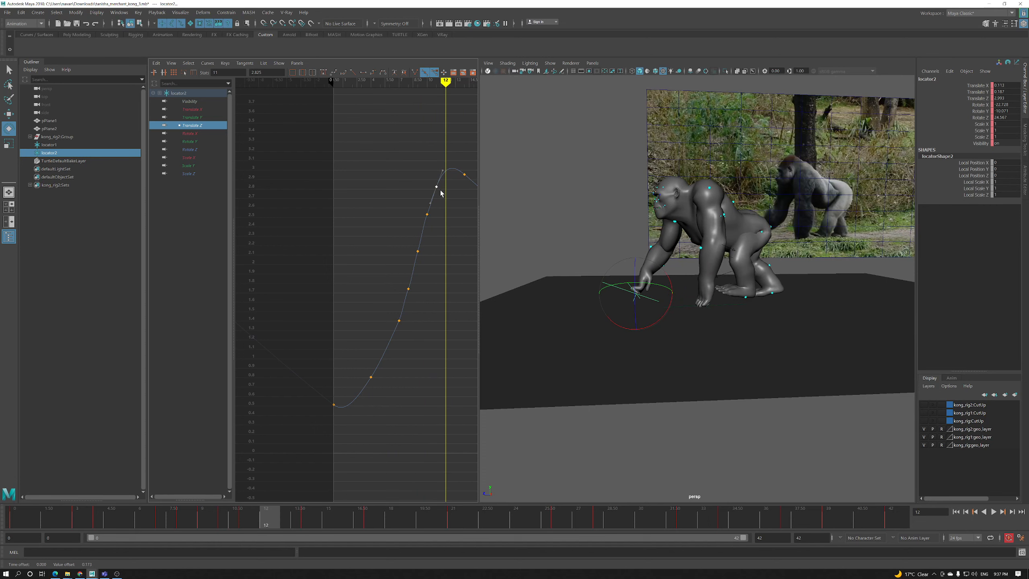
pyautogui.keyDown('alt'); pyautogui.moveTo(737, 306); pyautogui.dragTo(763, 300); pyautogui.keyUp('alt')
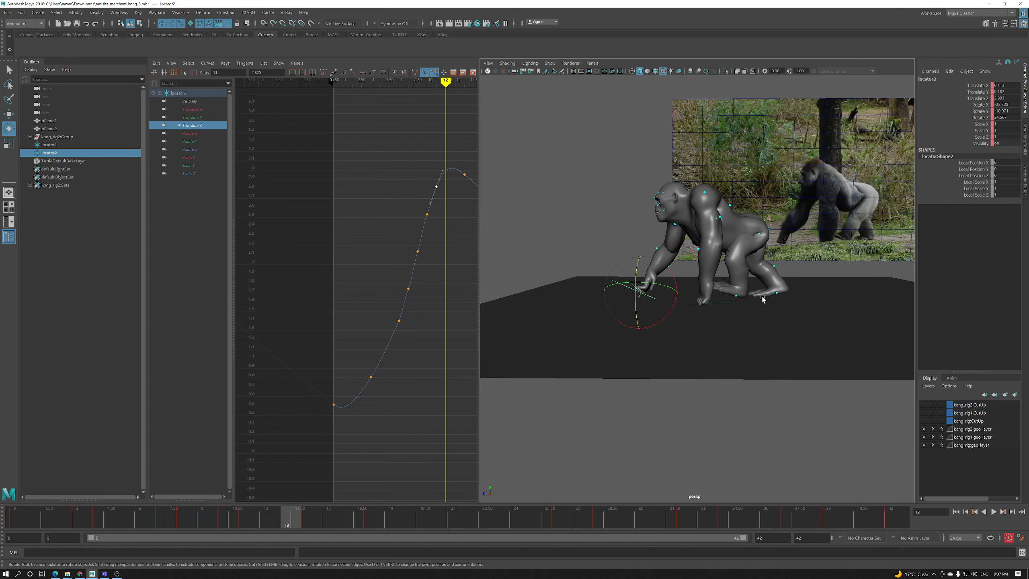
# Add Translate Z keys to locator2 of about 3.0 at frame 13 and about 2.96 at frame 12
pyautogui.hotkey('alt', '.')
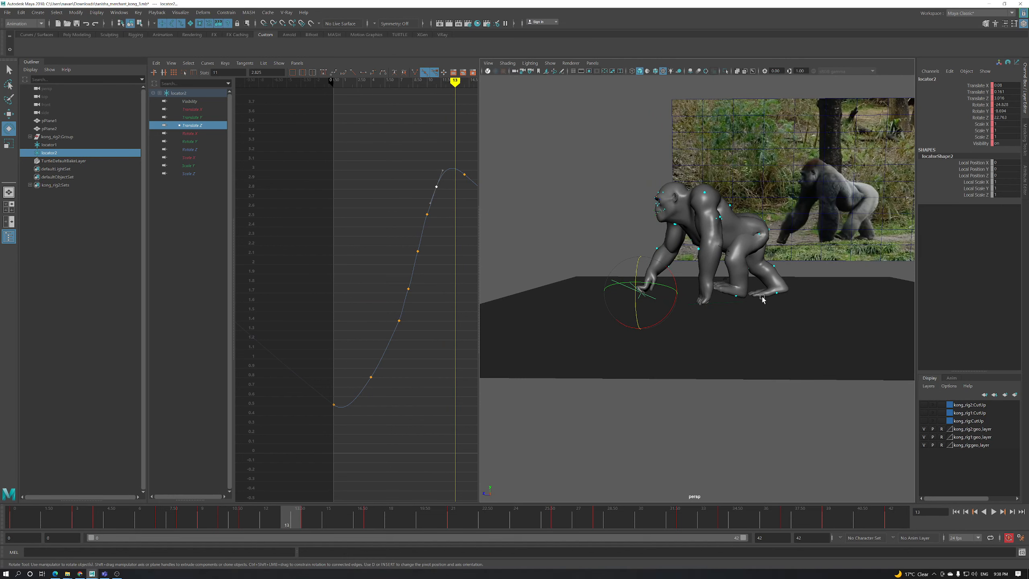
pyautogui.press('s')
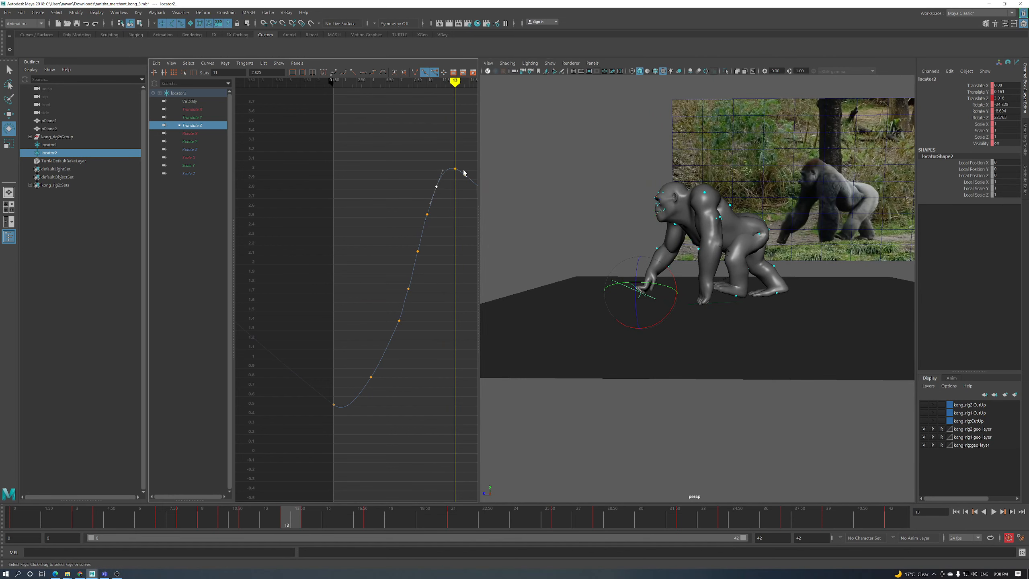
pyautogui.keyDown('alt'); pyautogui.moveTo(462, 168); pyautogui.dragTo(448, 173, button='middle'); pyautogui.keyUp('alt')
pyautogui.hotkey('alt', ',')
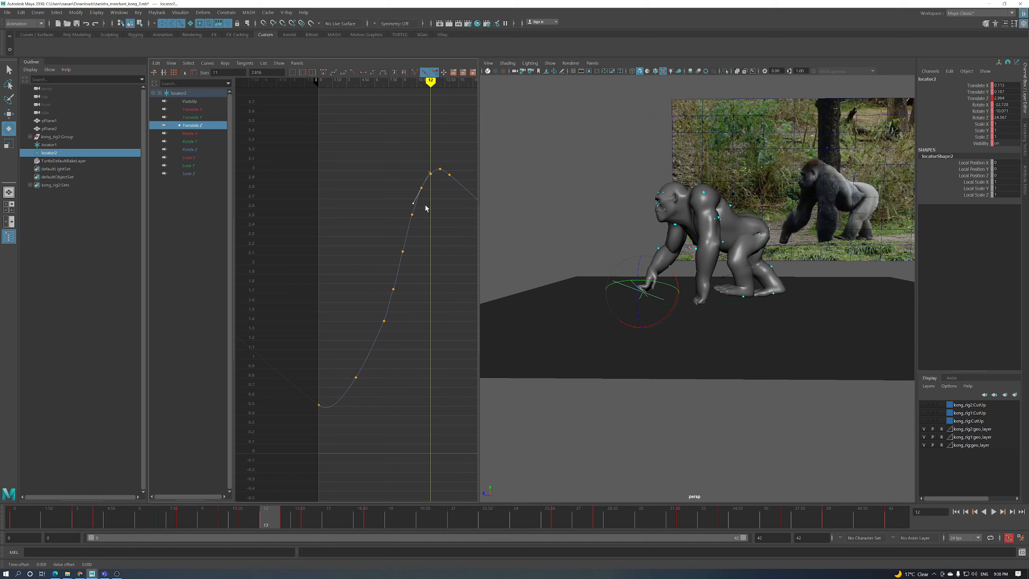
# Play back the walk cycle and inspect the gorilla's arm motion from several angles against the reference footage
pyautogui.click(995, 513)
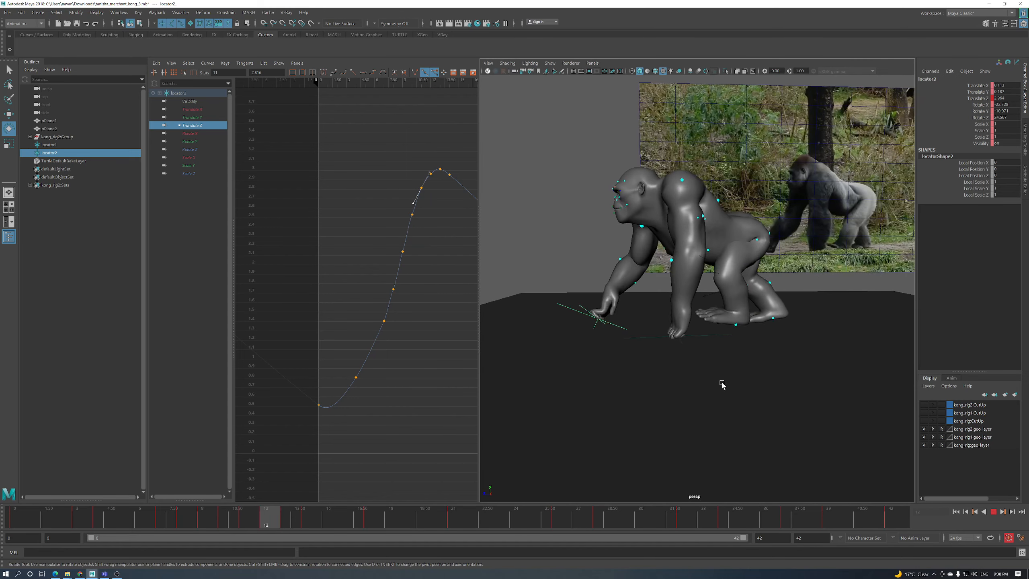
pyautogui.moveTo(653, 333)
pyautogui.keyDown('alt'); pyautogui.mouseDown()
pyautogui.moveTo(714, 330)
pyautogui.moveTo(665, 337)
pyautogui.mouseUp(); pyautogui.keyUp('alt')
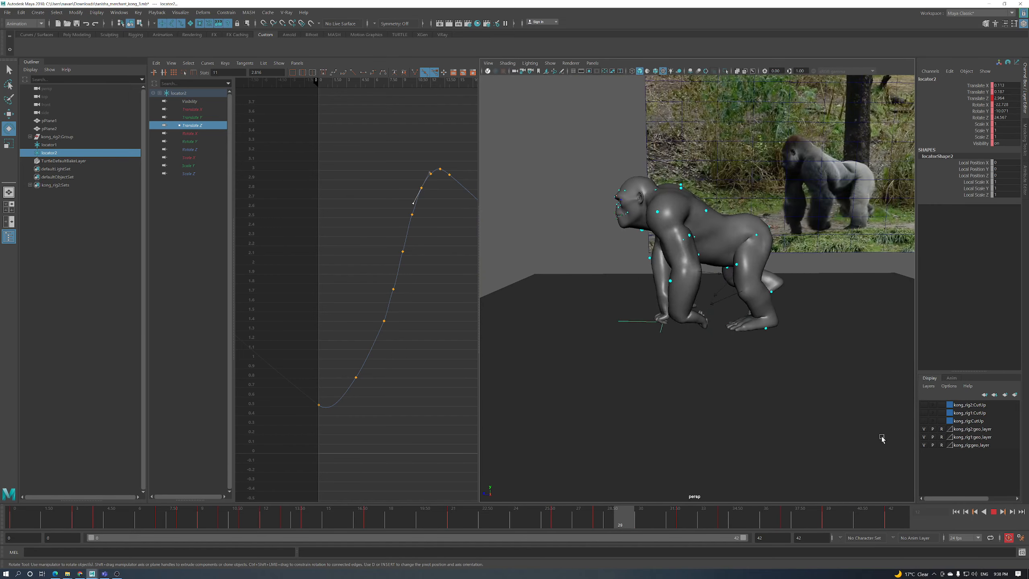
pyautogui.keyDown('alt'); pyautogui.moveTo(727, 360); pyautogui.dragTo(757, 364); pyautogui.keyUp('alt')
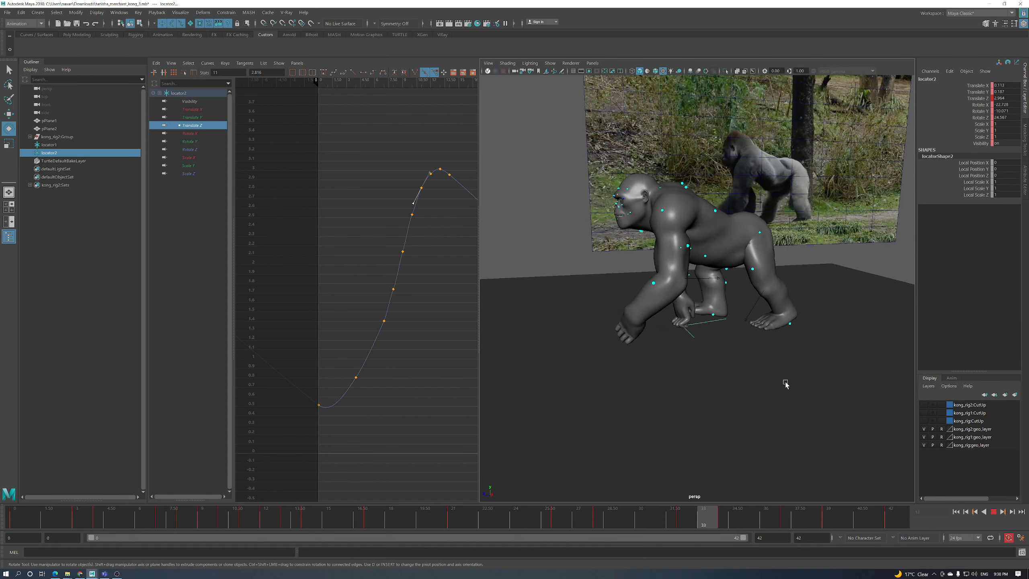
pyautogui.click(993, 513)
pyautogui.keyDown('alt'); pyautogui.moveTo(830, 365); pyautogui.dragTo(626, 352); pyautogui.keyUp('alt')
pyautogui.scroll(1, 626, 352)
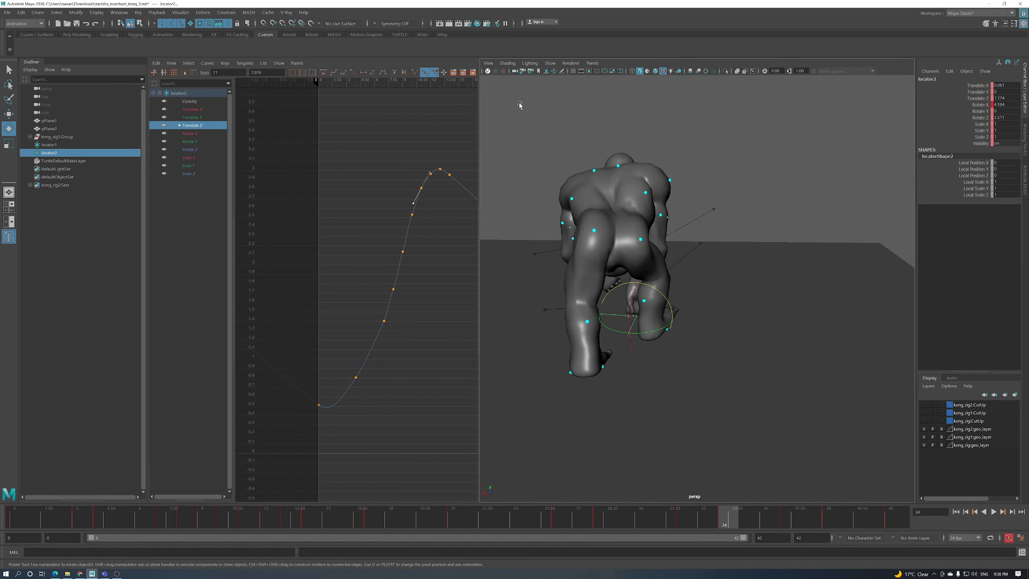
# Show the rig's control curves in the viewport and select the IKSpine1_M hip control
pyautogui.click(550, 63)
pyautogui.click(567, 114)
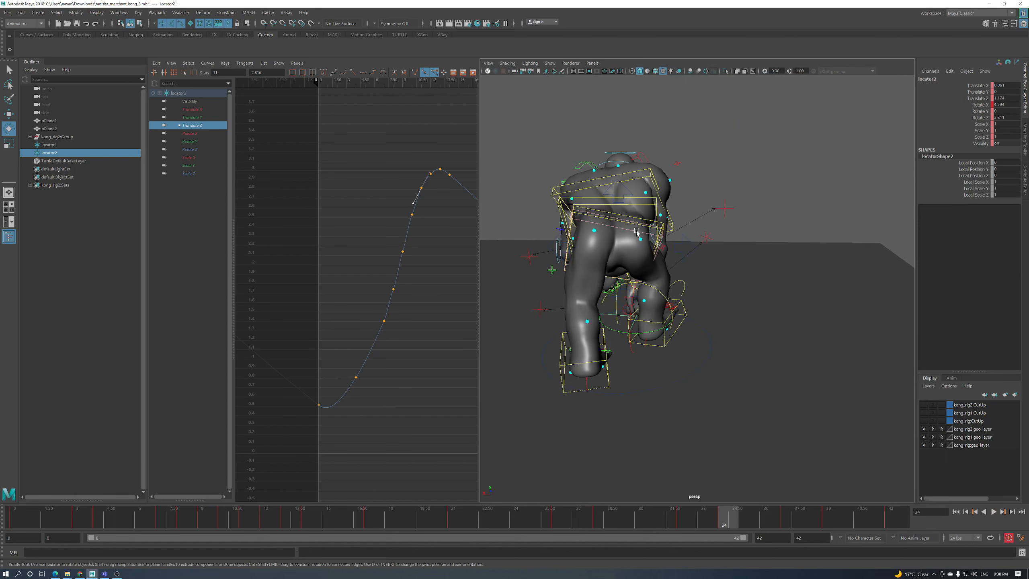
pyautogui.click(636, 221)
pyautogui.keyDown('alt'); pyautogui.moveTo(636, 221); pyautogui.dragTo(549, 373); pyautogui.keyUp('alt')
pyautogui.hotkey('ctrl', 'z')
pyautogui.moveTo(67, 527)
pyautogui.mouseDown()
pyautogui.moveTo(505, 510)
pyautogui.moveTo(45, 517)
pyautogui.moveTo(168, 515)
pyautogui.mouseUp()
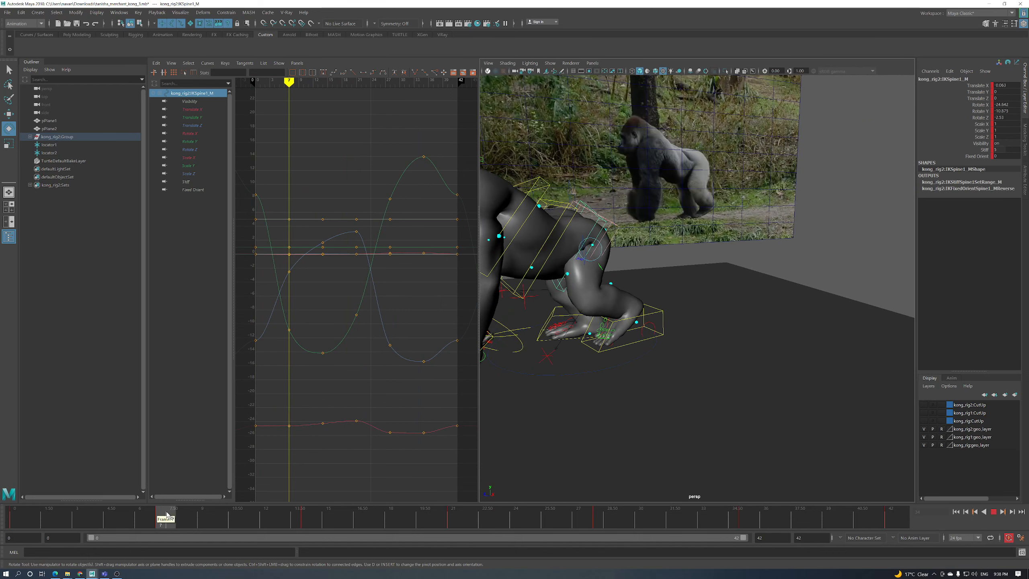
# Examine the hip control's Translate Y curve and compare the pose with the reference footage around frames 15 and 16
pyautogui.click(192, 117)
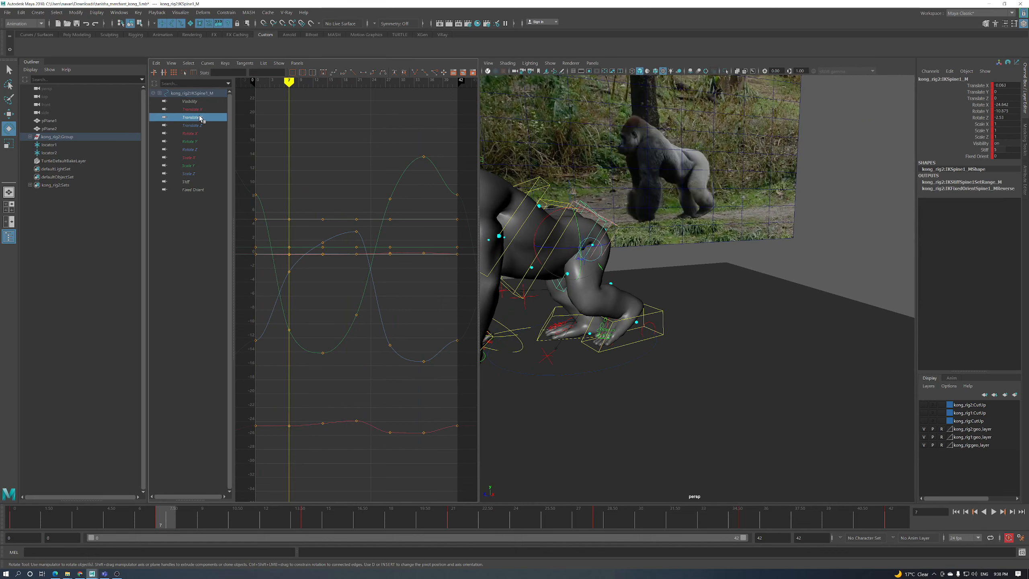
pyautogui.keyDown('alt'); pyautogui.moveTo(304, 267); pyautogui.dragTo(363, 254, button='middle'); pyautogui.keyUp('alt')
pyautogui.keyDown('alt'); pyautogui.moveTo(701, 320); pyautogui.dragTo(682, 308); pyautogui.keyUp('alt')
pyautogui.keyDown('alt'); pyautogui.moveTo(683, 308); pyautogui.dragTo(652, 320, button='right'); pyautogui.keyUp('alt')
pyautogui.keyDown('alt'); pyautogui.moveTo(685, 322); pyautogui.dragTo(639, 294); pyautogui.keyUp('alt')
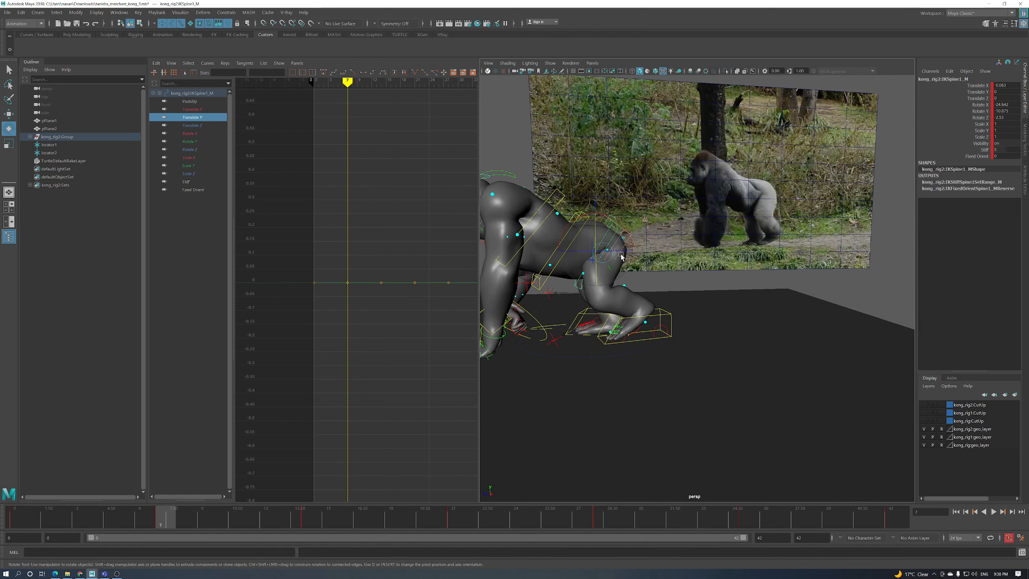
pyautogui.click(14, 520)
pyautogui.hotkey('alt', 'v')
pyautogui.moveTo(79, 518); pyautogui.dragTo(359, 520)
pyautogui.click(178, 121)
pyautogui.keyDown('alt'); pyautogui.keyDown('shift'); pyautogui.moveTo(391, 329); pyautogui.dragTo(382, 351, button='right'); pyautogui.keyUp('shift'); pyautogui.keyUp('alt')
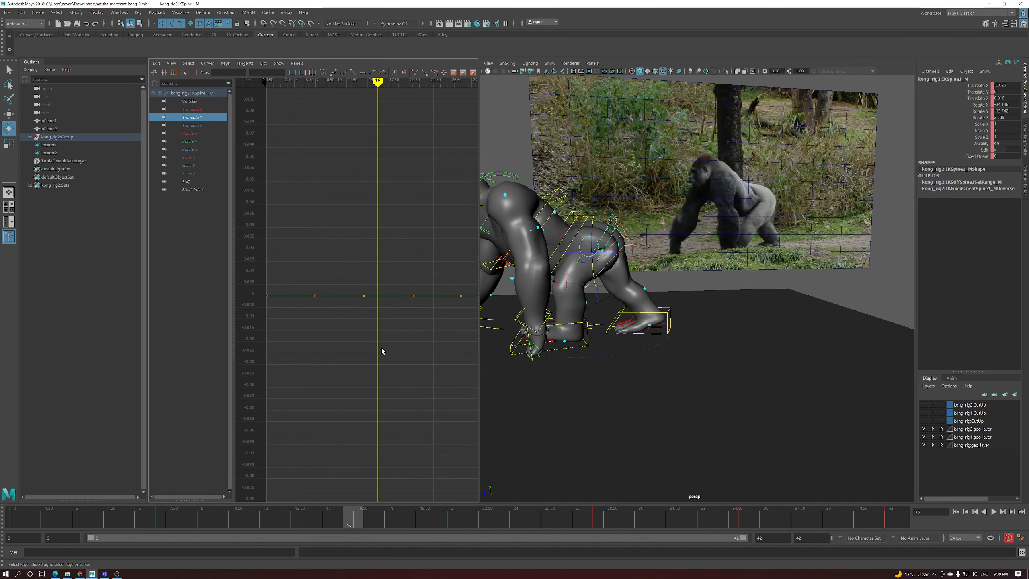
pyautogui.moveTo(357, 519)
pyautogui.mouseDown()
pyautogui.moveTo(266, 519)
pyautogui.moveTo(329, 518)
pyautogui.mouseUp()
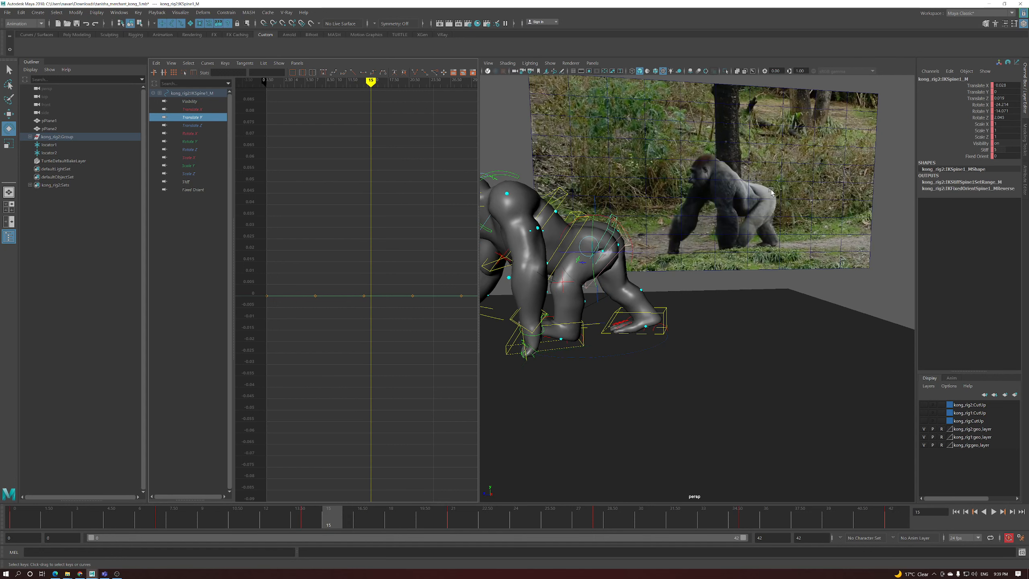
pyautogui.moveTo(340, 524)
pyautogui.mouseDown()
pyautogui.moveTo(262, 521)
pyautogui.moveTo(352, 514)
pyautogui.moveTo(358, 504)
pyautogui.mouseUp()
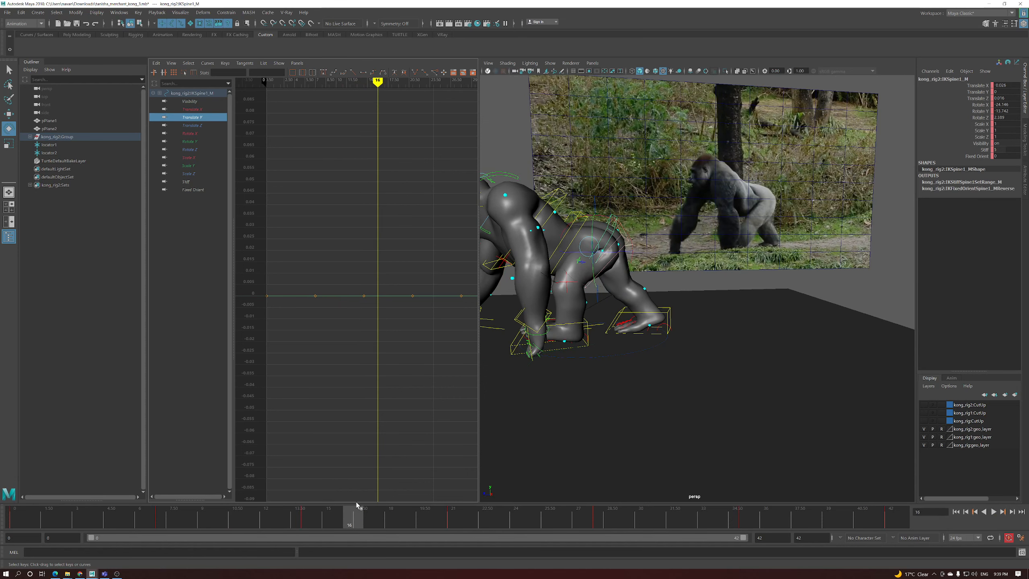
pyautogui.click(375, 296)
pyautogui.moveTo(350, 321); pyautogui.dragTo(351, 319)
pyautogui.moveTo(376, 308); pyautogui.dragTo(378, 317, button='middle')
pyautogui.hotkey('ctrl', 'z')
# Move the hip control's Translate Z key from frame 14 to frame 16 at about 0.026
pyautogui.click(192, 126)
pyautogui.moveTo(384, 243); pyautogui.dragTo(353, 285)
pyautogui.moveTo(362, 286); pyautogui.dragTo(388, 285, button='middle')
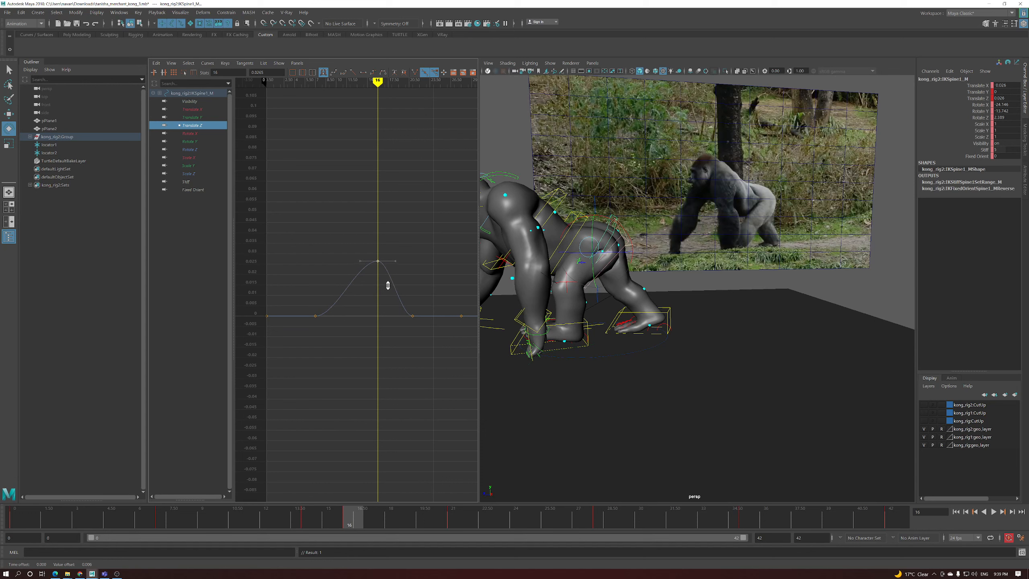
pyautogui.hotkey('ctrl', 'z')
# Raise the left leg control's whole Translate Z curve to about 1.02 at frame 15 and review the motion
pyautogui.click(582, 325)
pyautogui.moveTo(358, 521); pyautogui.dragTo(336, 511)
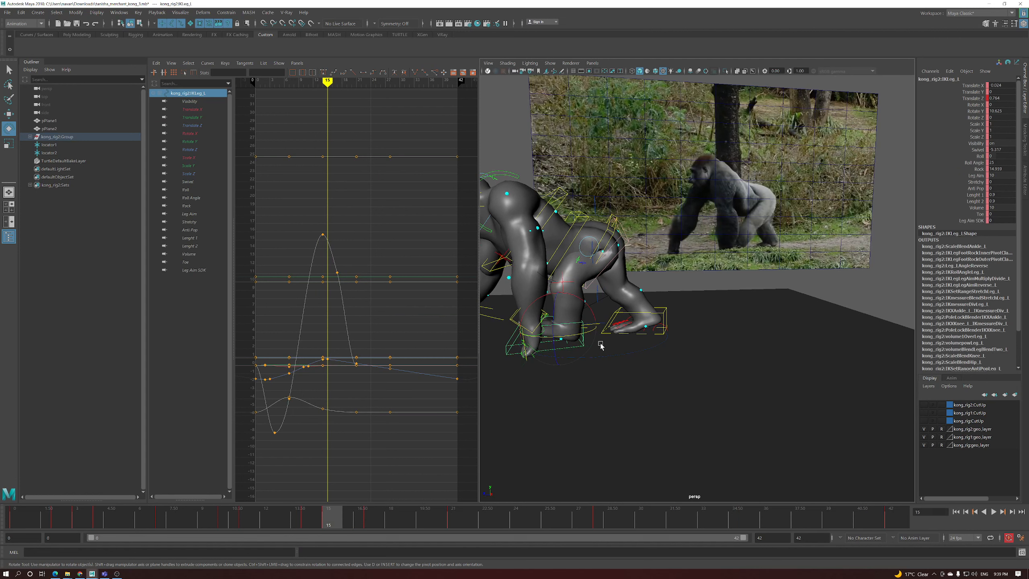
pyautogui.click(198, 126)
pyautogui.press('f')
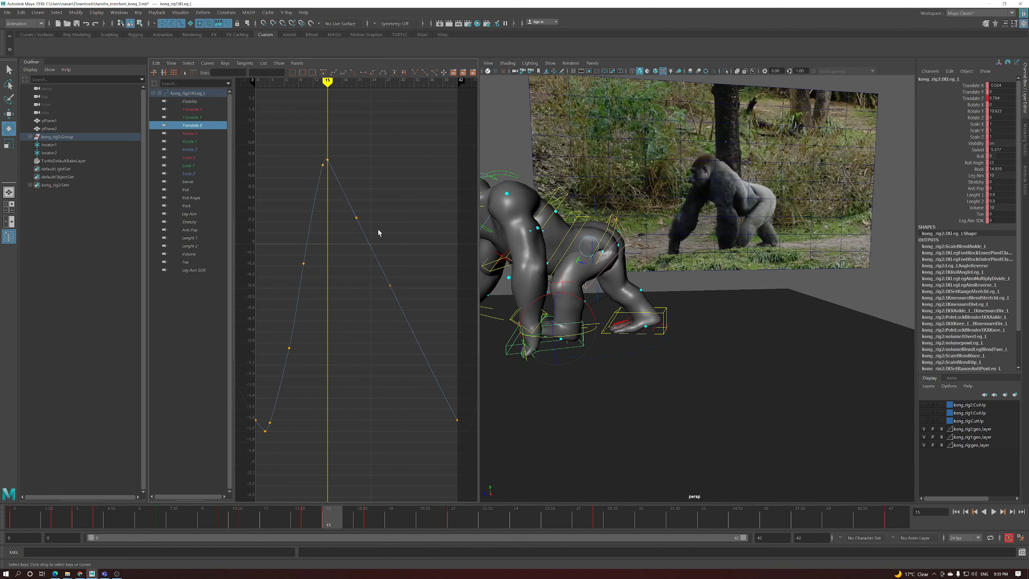
pyautogui.moveTo(363, 249); pyautogui.dragTo(364, 249)
pyautogui.keyDown('alt'); pyautogui.keyDown('shift'); pyautogui.moveTo(364, 249); pyautogui.dragTo(380, 253, button='right'); pyautogui.keyUp('shift'); pyautogui.keyUp('alt')
pyautogui.keyDown('shift'); pyautogui.moveTo(389, 277); pyautogui.dragTo(389, 259, button='middle'); pyautogui.keyUp('shift')
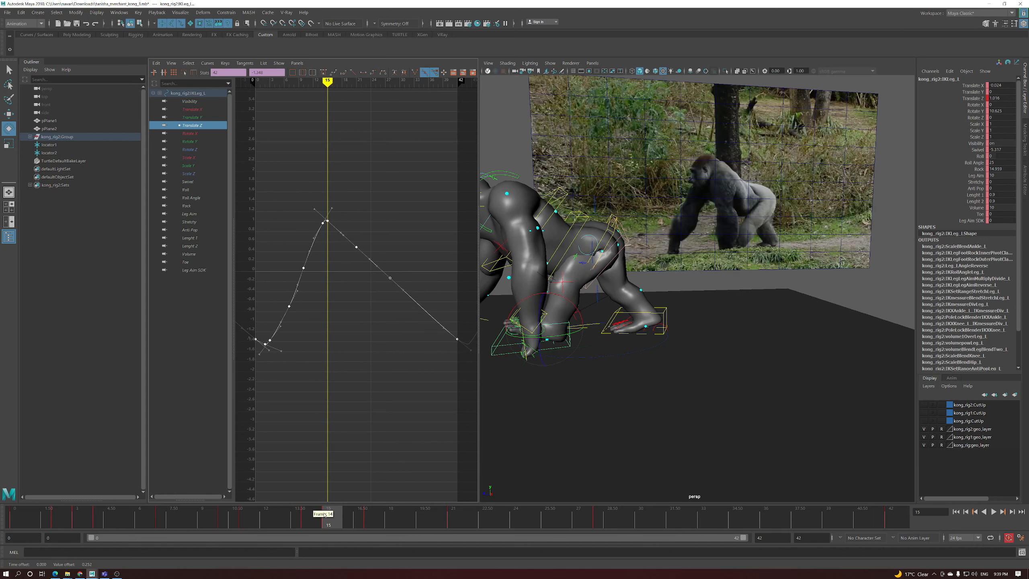
pyautogui.hotkey('alt', 'v')
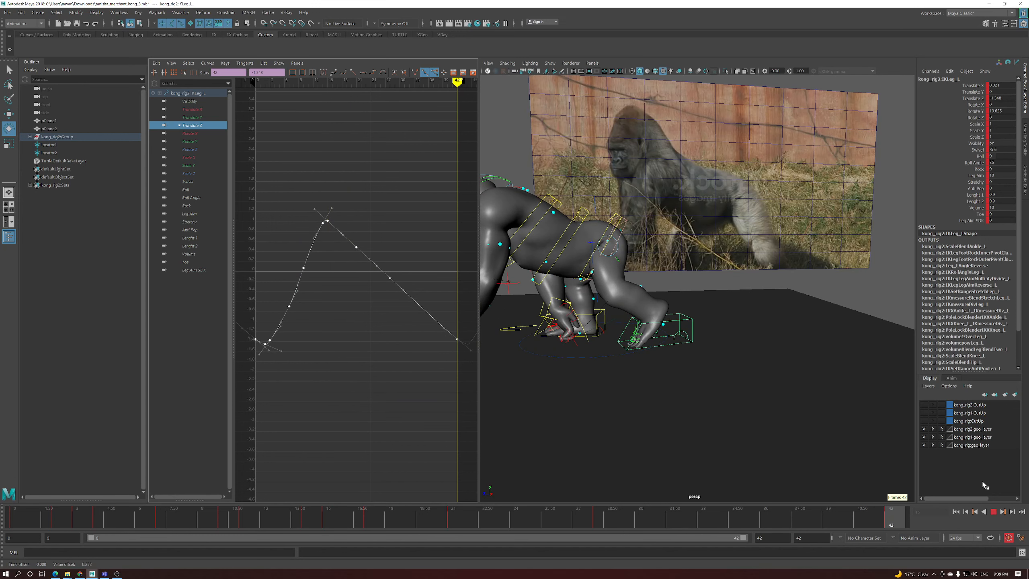
pyautogui.moveTo(61, 523); pyautogui.dragTo(988, 511)
# Lower the RollToesEnd_L control's Rotate X keys at frames 0 and 42 to about 24.9 and check the loop
pyautogui.keyDown('alt'); pyautogui.moveTo(653, 308); pyautogui.dragTo(650, 360); pyautogui.keyUp('alt')
pyautogui.click(634, 351)
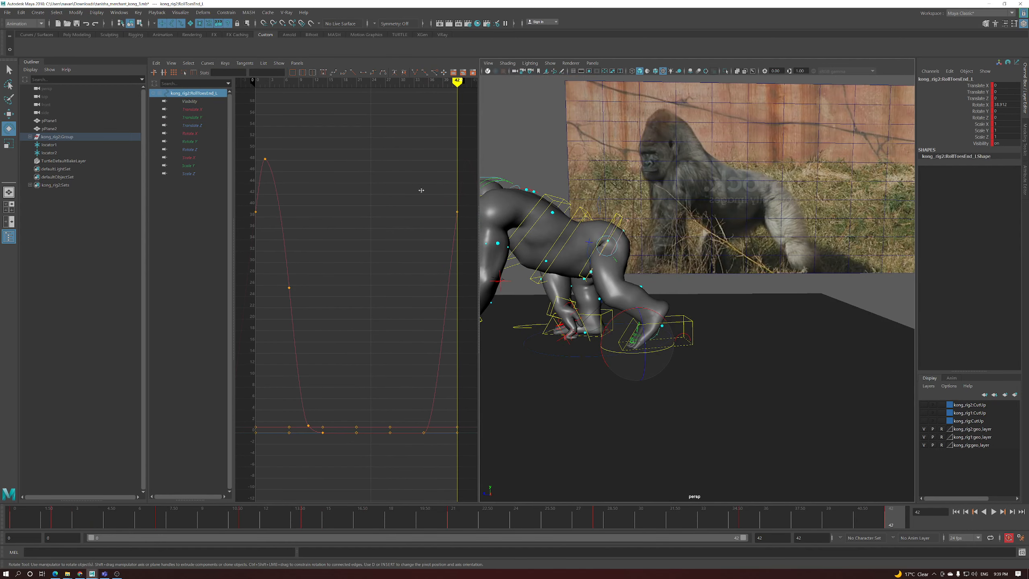
pyautogui.moveTo(462, 220); pyautogui.dragTo(443, 220)
pyautogui.moveTo(266, 209); pyautogui.dragTo(245, 217)
pyautogui.press('w')
pyautogui.keyDown('shift'); pyautogui.moveTo(438, 211); pyautogui.dragTo(443, 211); pyautogui.keyUp('shift')
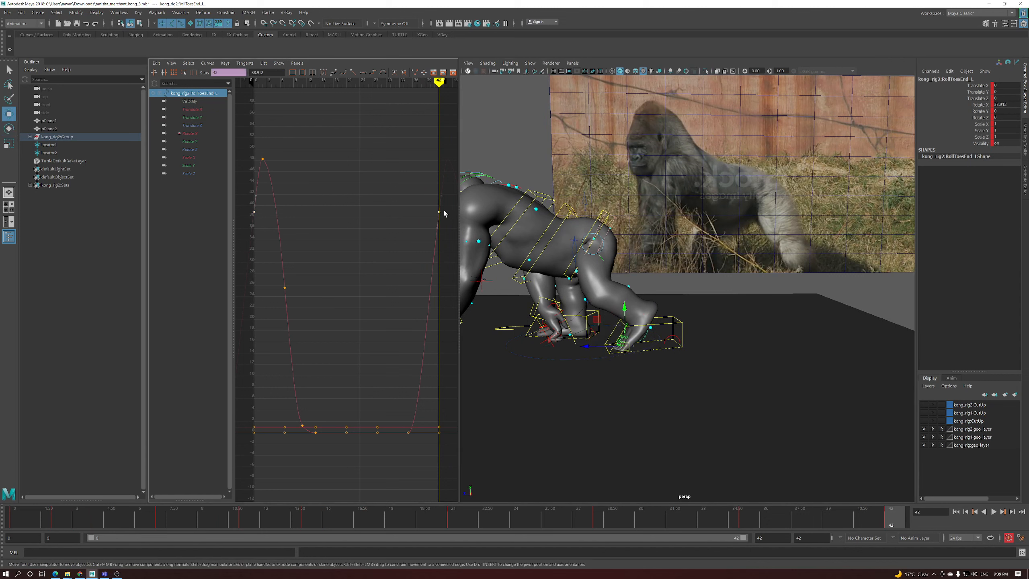
pyautogui.moveTo(443, 211); pyautogui.dragTo(453, 291, button='middle')
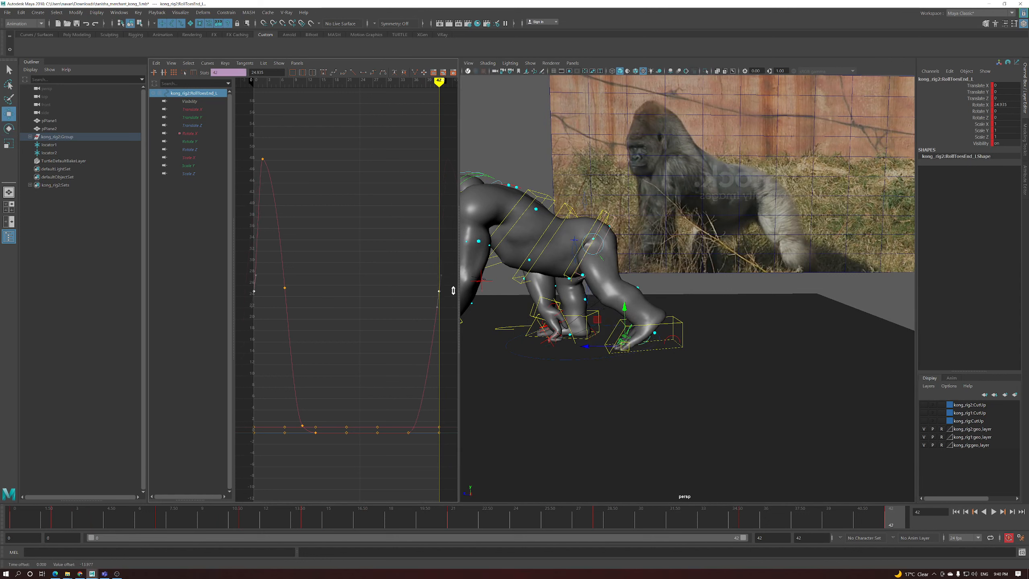
pyautogui.click(20, 519)
pyautogui.hotkey('alt', 'v')
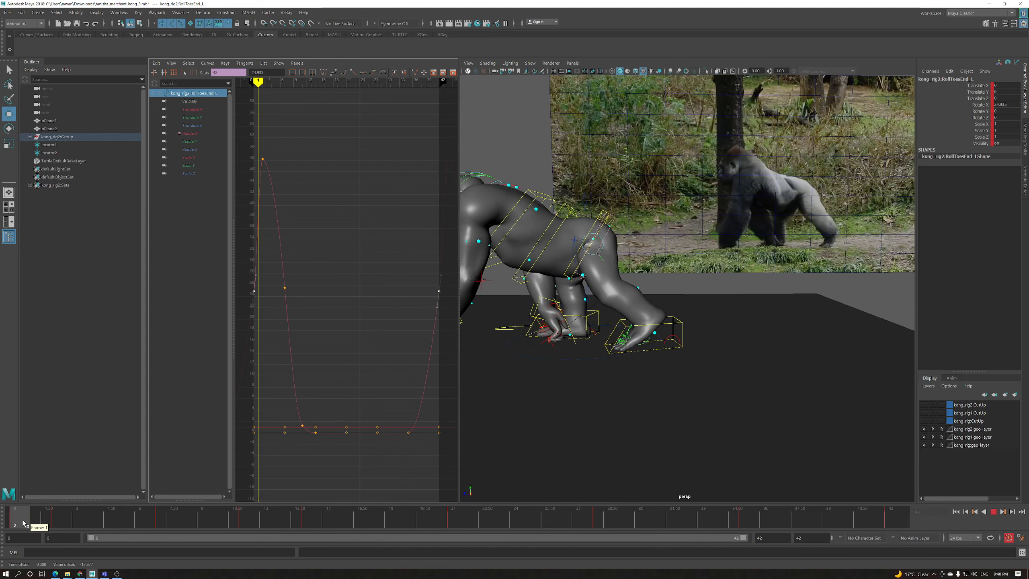
pyautogui.moveTo(22, 523); pyautogui.dragTo(2, 526)
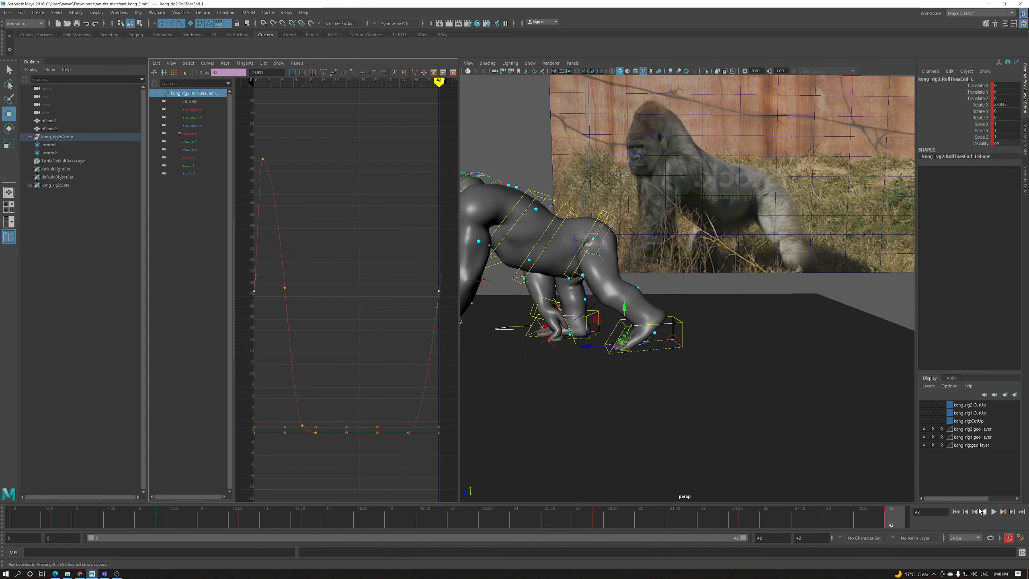
# Lower the left toe roll's Rotate X key at frame 2 to about 42.9
pyautogui.click(15, 522)
pyautogui.hotkey('alt', 'v')
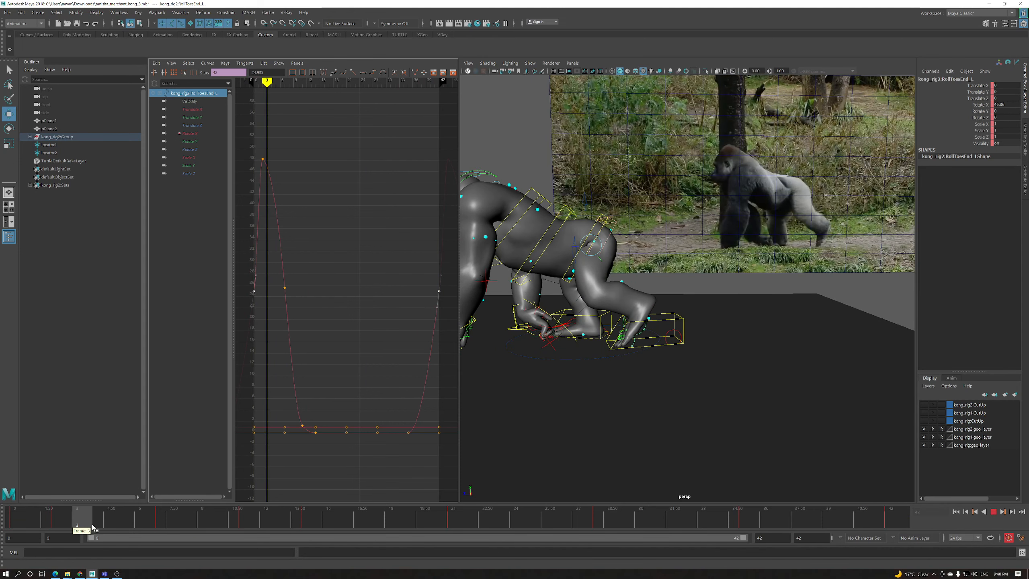
pyautogui.hotkey('alt', 'v')
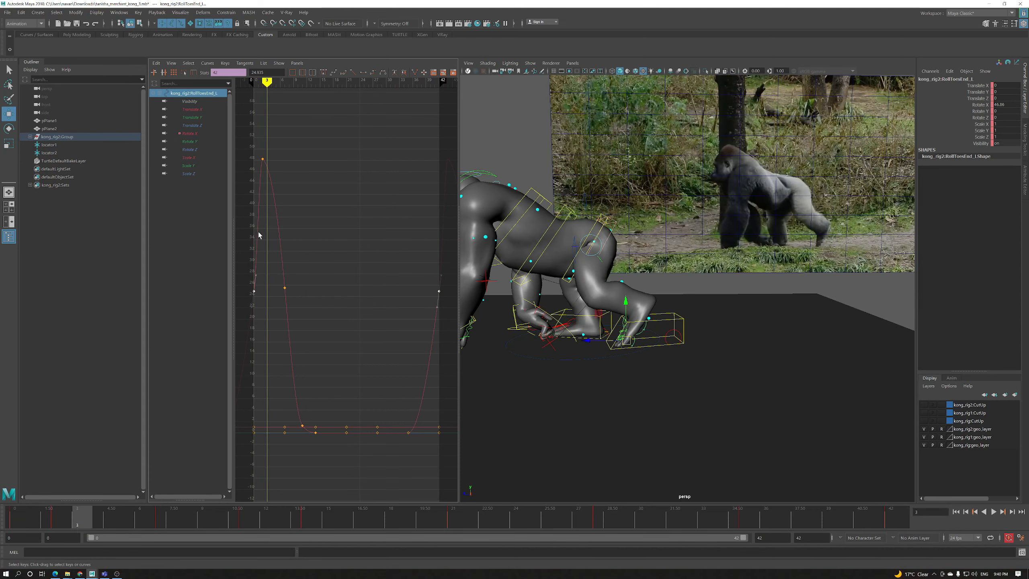
pyautogui.press(',')
pyautogui.moveTo(271, 155); pyautogui.dragTo(259, 162)
pyautogui.press('f')
pyautogui.moveTo(344, 230); pyautogui.dragTo(345, 237, button='middle')
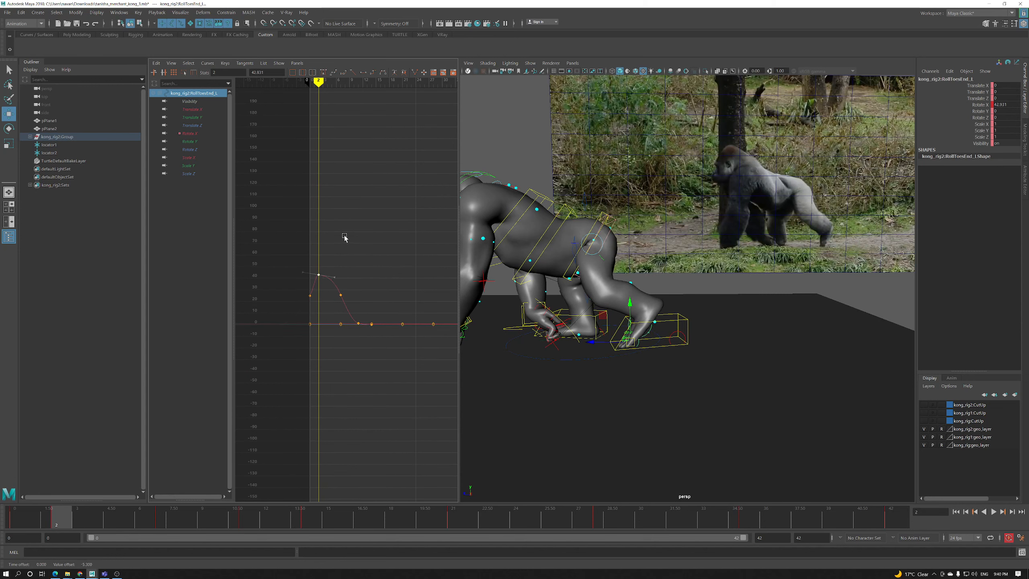
# Lower the left leg control's whole Translate Z curve slightly, to about -1.26 at frame 42
pyautogui.moveTo(99, 515); pyautogui.dragTo(358, 499)
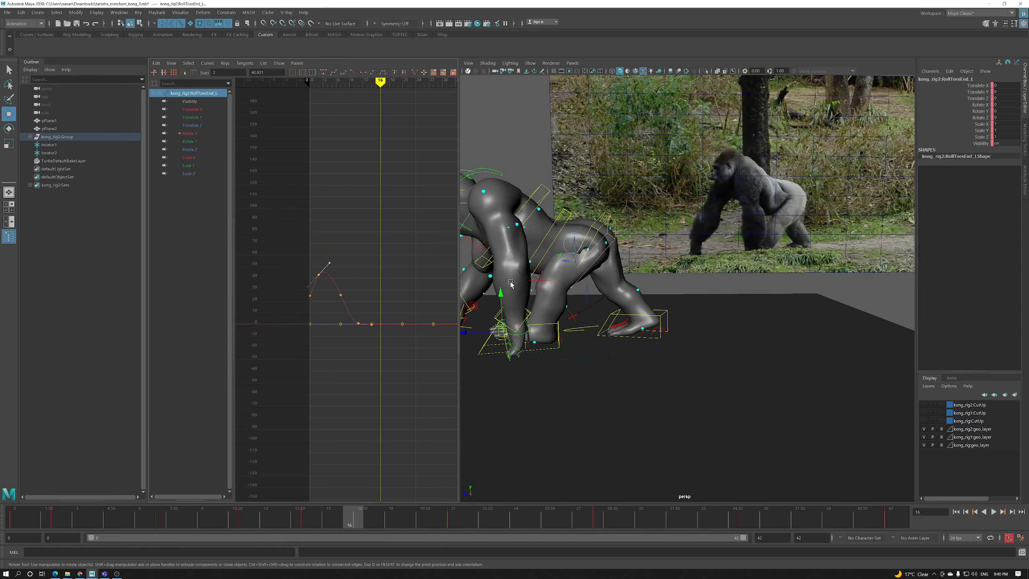
pyautogui.click(554, 327)
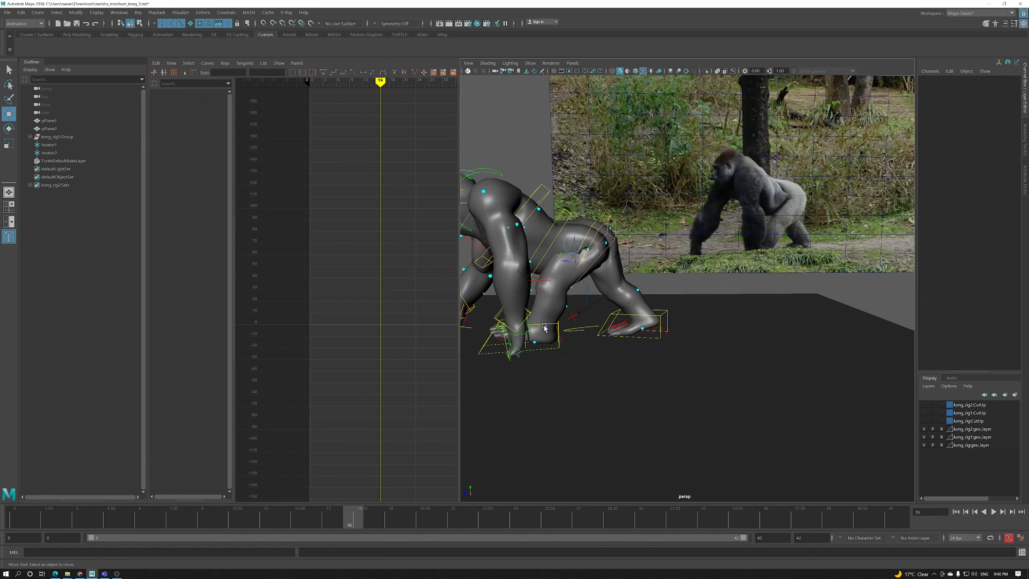
pyautogui.click(545, 327)
pyautogui.click(194, 127)
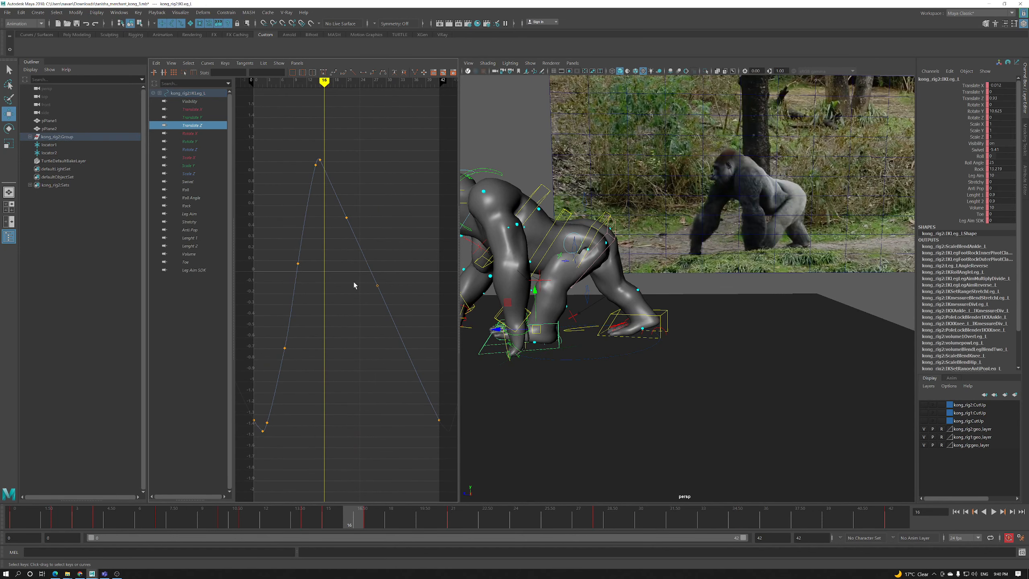
pyautogui.moveTo(345, 259); pyautogui.dragTo(353, 244, button='middle')
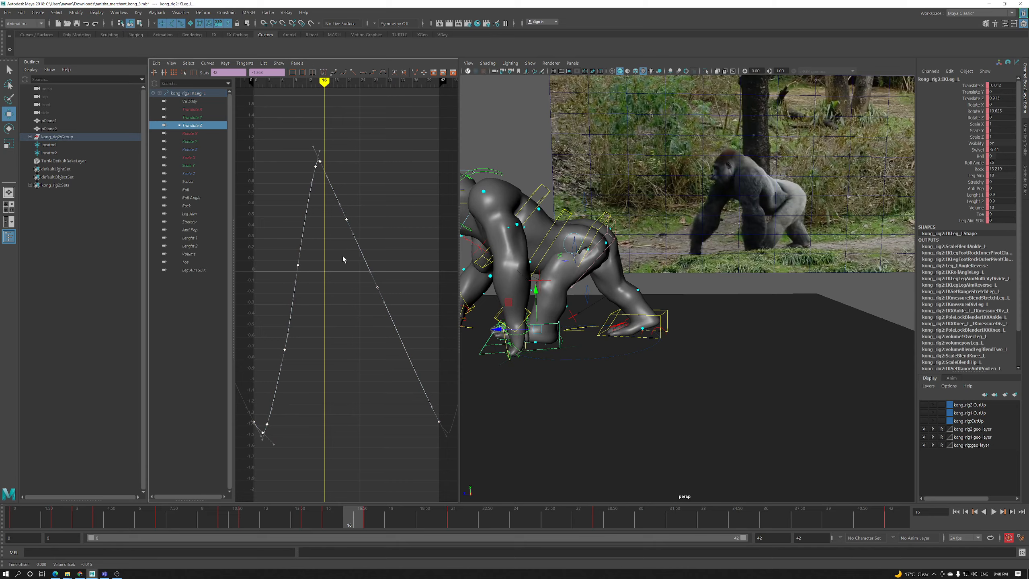
# Adjust the hip control's Translate Z key at frame 16 to about 0.027
pyautogui.keyDown('alt'); pyautogui.moveTo(569, 304); pyautogui.dragTo(595, 242); pyautogui.keyUp('alt')
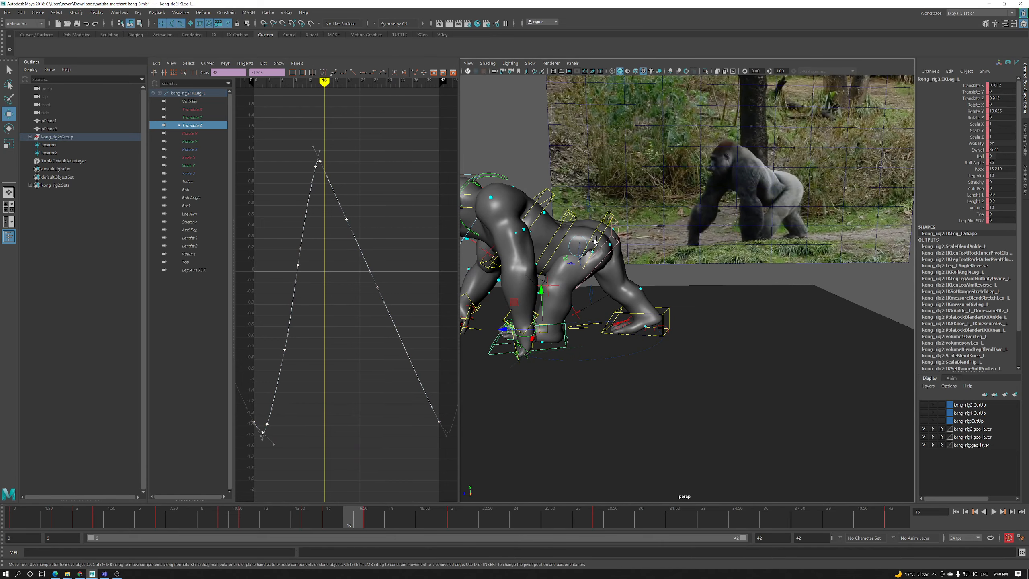
pyautogui.click(600, 232)
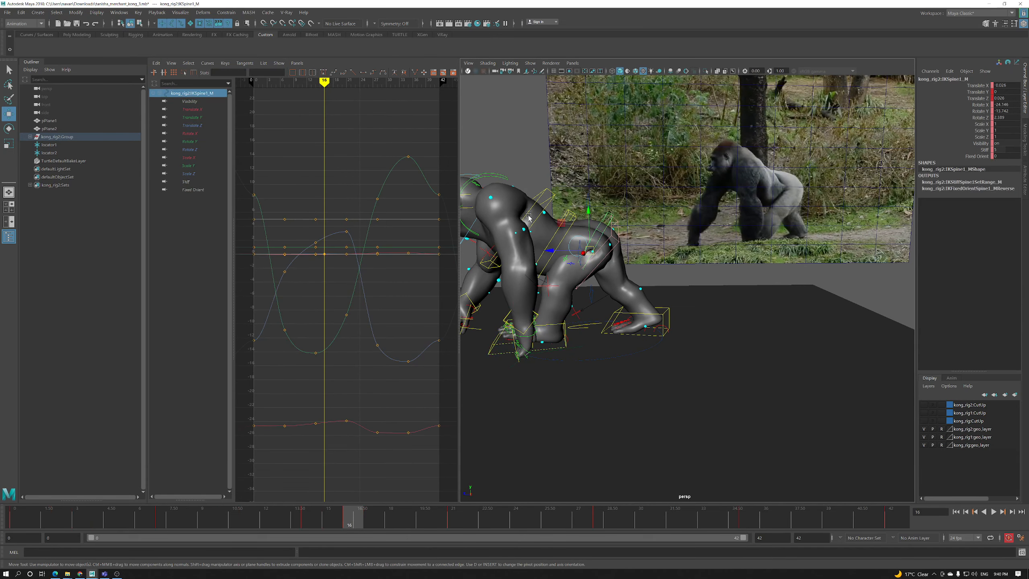
pyautogui.click(199, 126)
pyautogui.press('f')
pyautogui.click(324, 262)
pyautogui.moveTo(323, 266); pyautogui.dragTo(365, 285, button='middle')
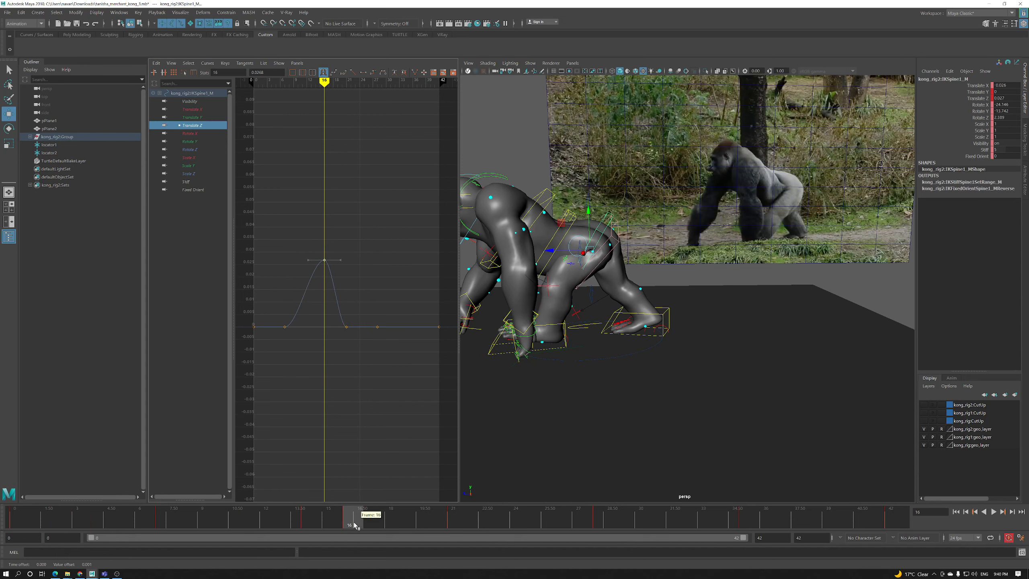
# Key the hip control at frame 14 and lower its Translate Z to about 0.017
pyautogui.moveTo(345, 527); pyautogui.dragTo(313, 526)
pyautogui.press('s')
pyautogui.moveTo(318, 285); pyautogui.dragTo(318, 284)
pyautogui.keyDown('shift'); pyautogui.moveTo(318, 283); pyautogui.dragTo(317, 302, button='middle'); pyautogui.keyUp('shift')
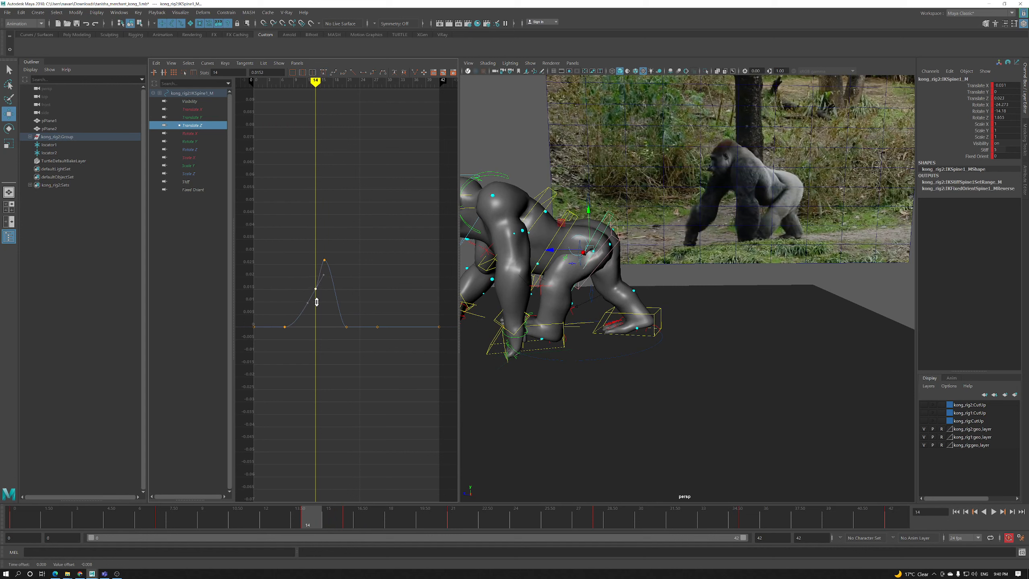
# Add a Translate Z key of about -0.021 to the hip control at frame 12 and check the earlier frames
pyautogui.moveTo(304, 521); pyautogui.dragTo(268, 525)
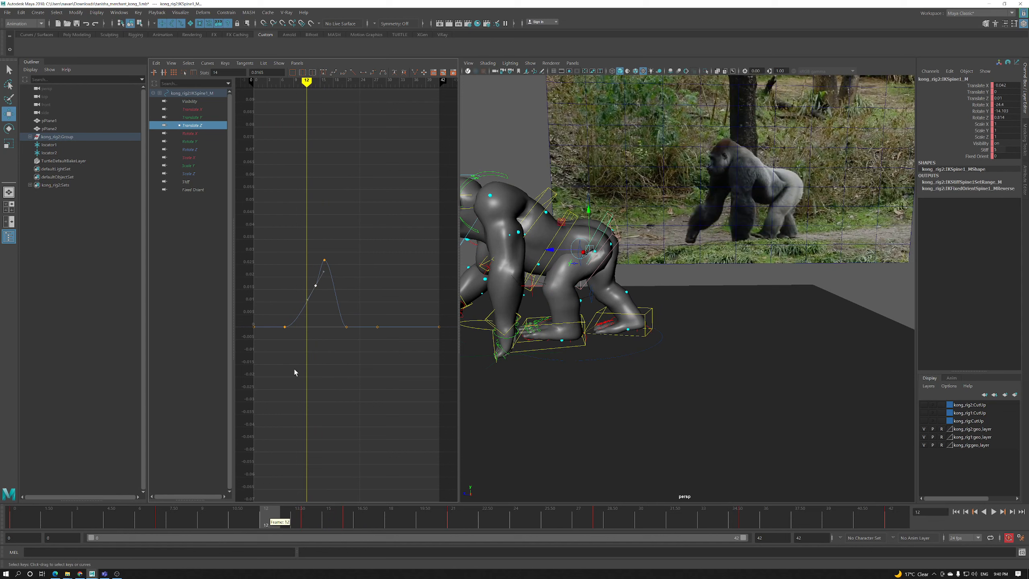
pyautogui.keyDown('shift'); pyautogui.moveTo(312, 313); pyautogui.dragTo(324, 377, button='middle'); pyautogui.keyUp('shift')
pyautogui.press('a')
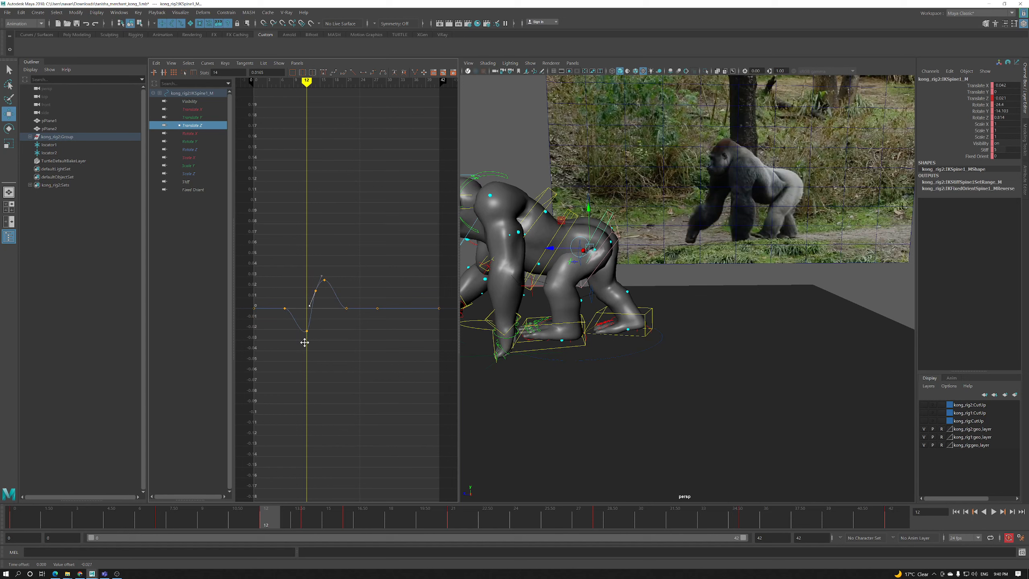
pyautogui.moveTo(263, 524); pyautogui.dragTo(181, 527)
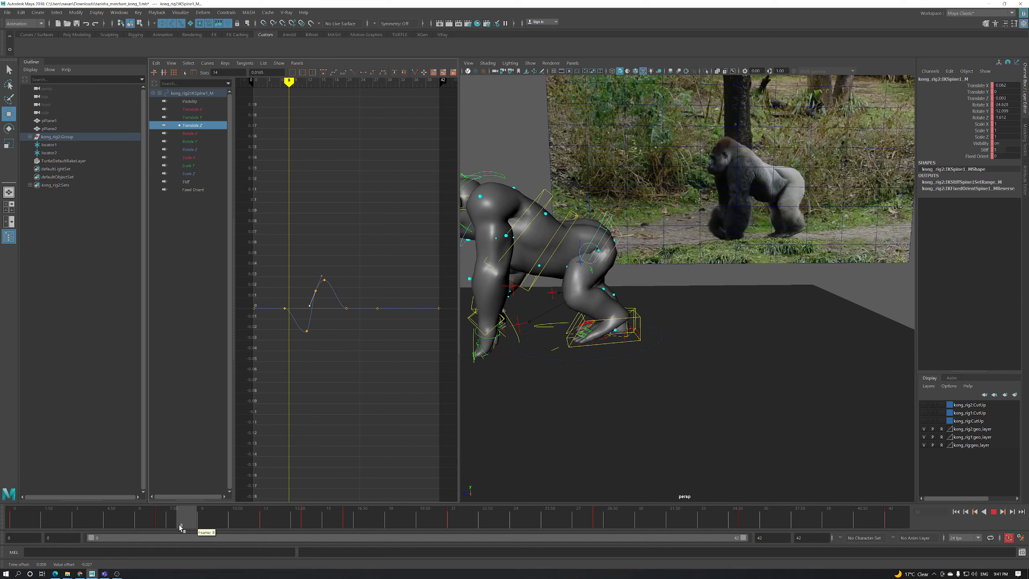
# Key the hip control's Translate Z at about -0.07 on frame 8 and about -0.061 on frame 5
pyautogui.keyDown('shift'); pyautogui.moveTo(299, 326); pyautogui.dragTo(302, 417, button='middle'); pyautogui.keyUp('shift')
pyautogui.click(300, 326)
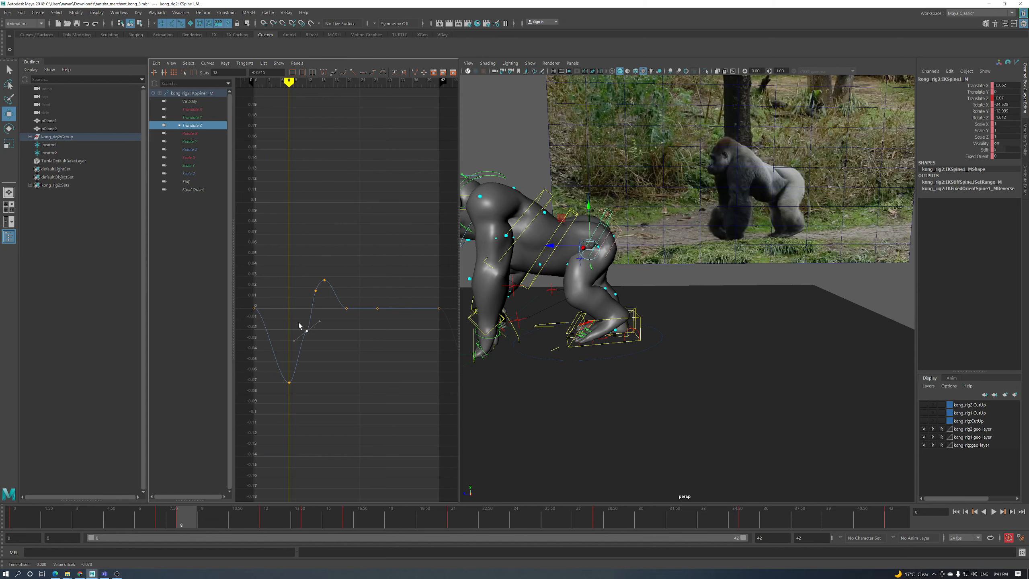
pyautogui.moveTo(178, 523); pyautogui.dragTo(140, 523)
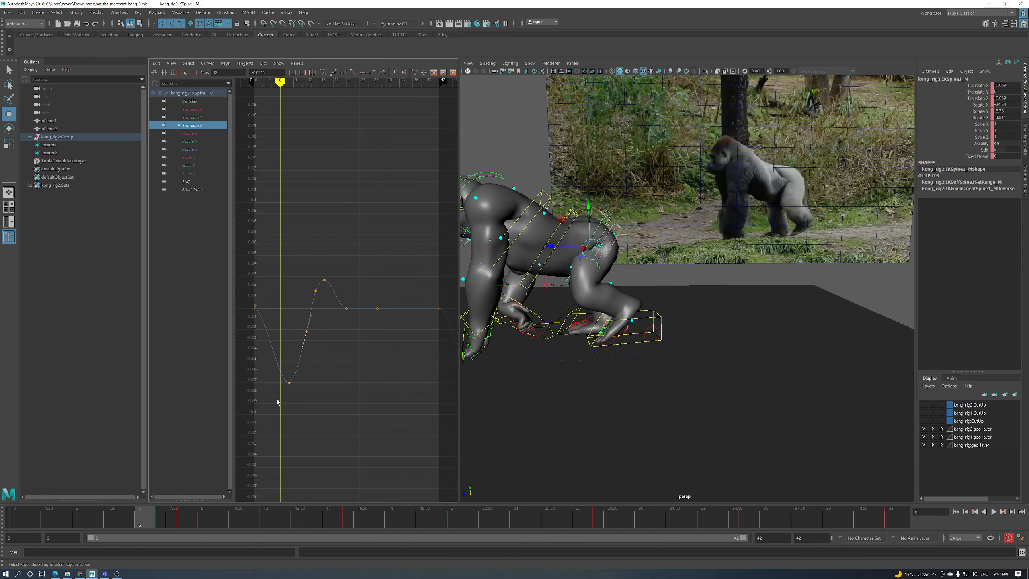
pyautogui.hotkey('alt', ',')
pyautogui.keyDown('shift'); pyautogui.moveTo(272, 369); pyautogui.dragTo(273, 382, button='middle'); pyautogui.keyUp('shift')
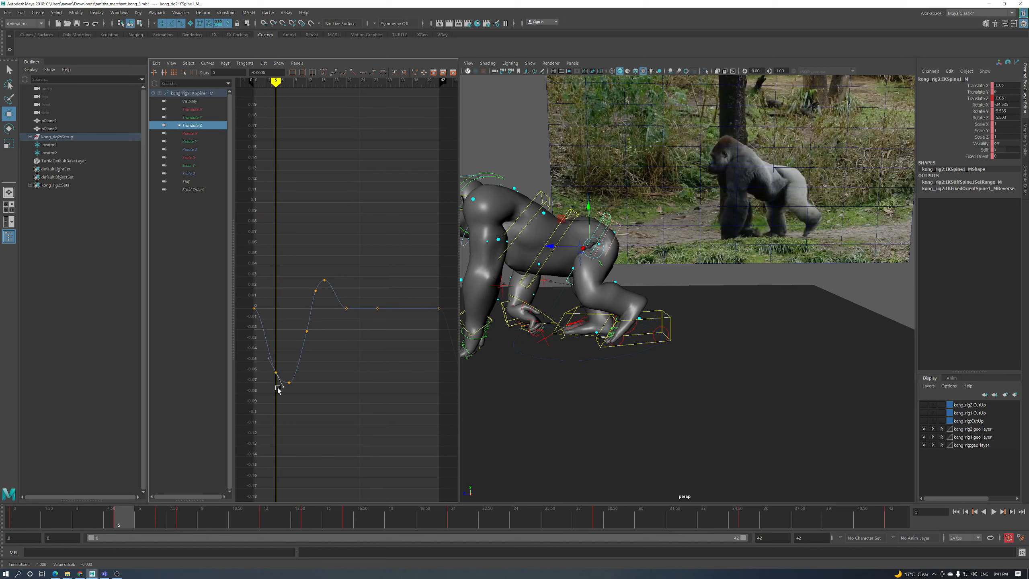
# Play the cycle from frame 0 and lower the hip control's first and last Translate Z keys to about -0.001
pyautogui.click(16, 523)
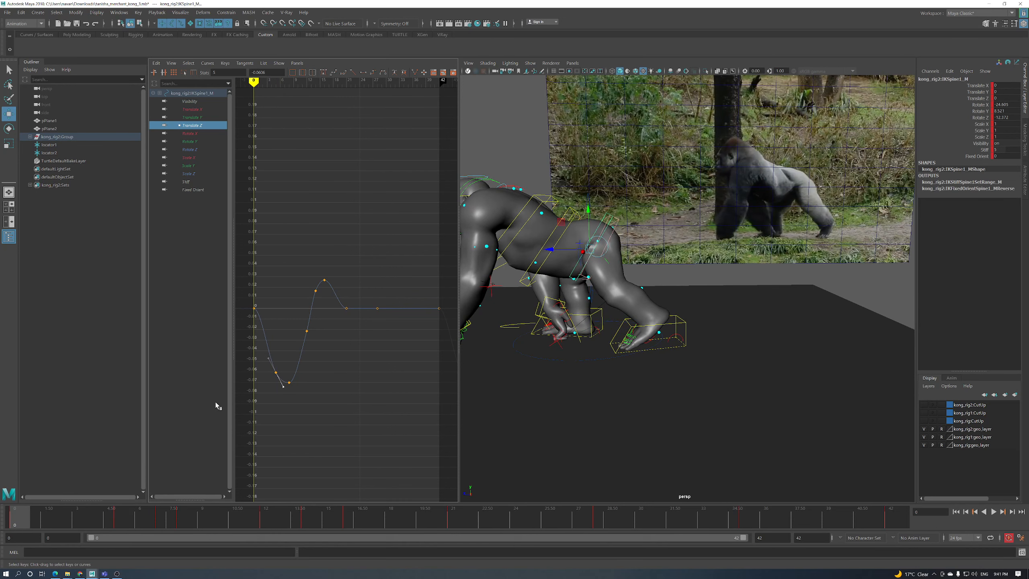
pyautogui.hotkey('alt', 'v')
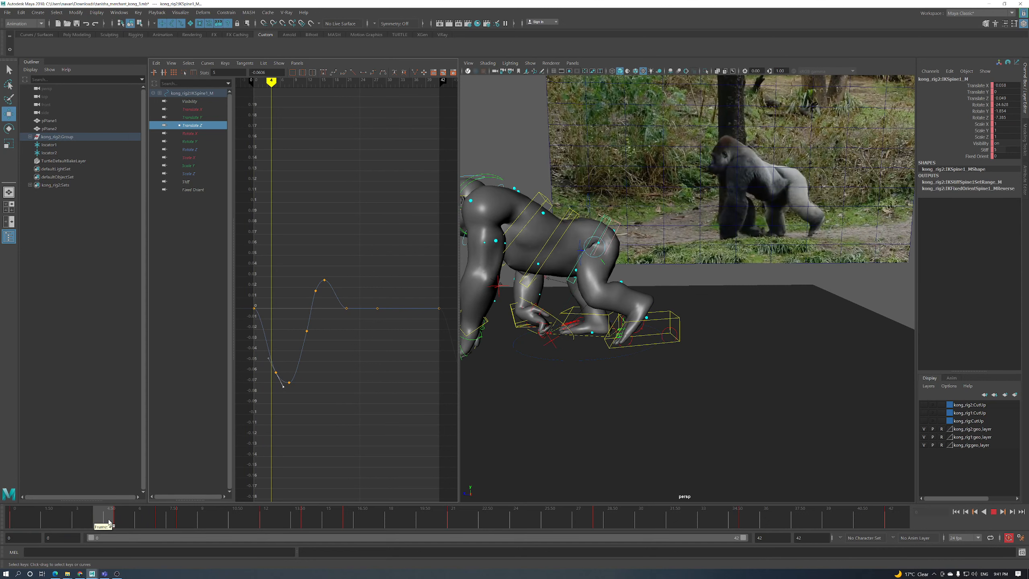
pyautogui.press('Escape')
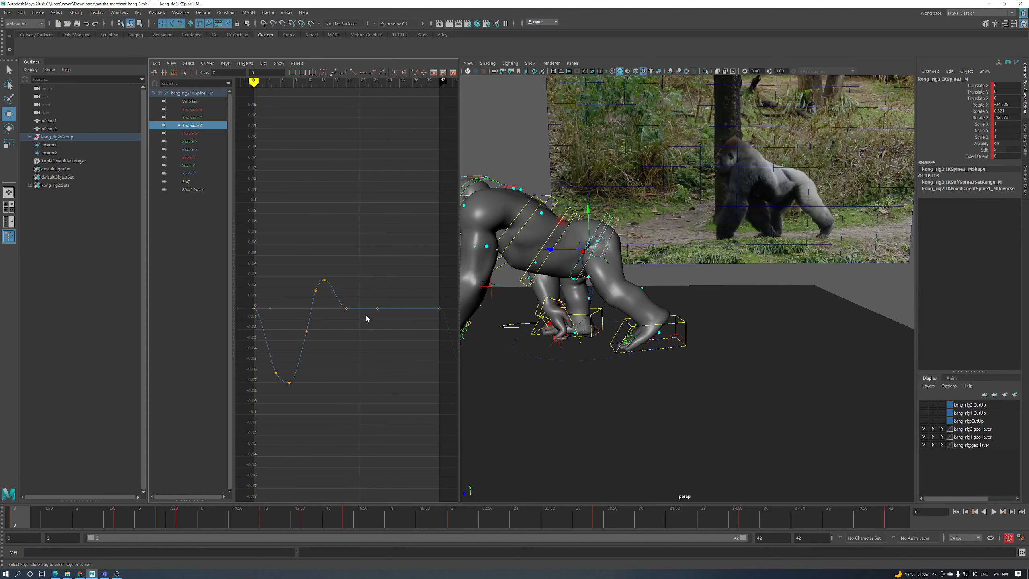
pyautogui.click(439, 308)
pyautogui.moveTo(428, 320)
pyautogui.mouseDown(button='middle')
pyautogui.moveTo(430, 336)
pyautogui.moveTo(431, 323)
pyautogui.mouseUp(button='middle')
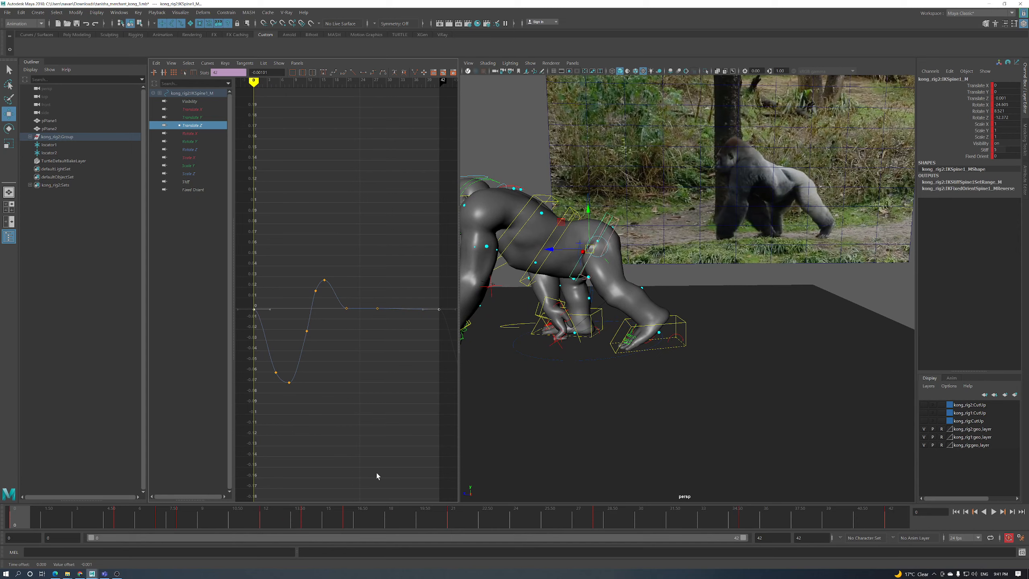
# Key the hip control's Translate Z at about 0.02 on frame 18 and lower the frame 21 key to about -0.003
pyautogui.moveTo(276, 524); pyautogui.dragTo(398, 518)
pyautogui.moveTo(344, 257); pyautogui.dragTo(321, 289)
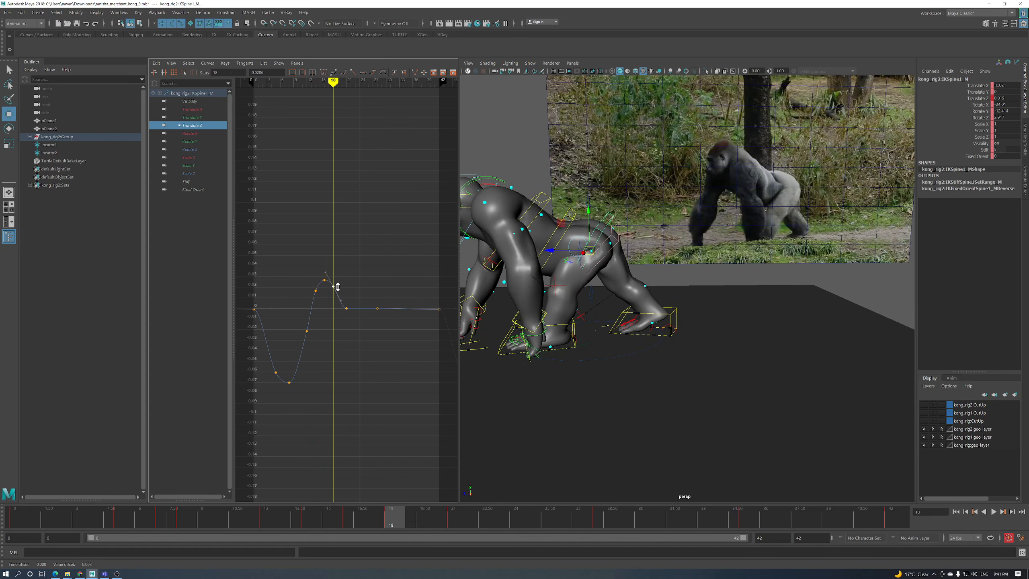
pyautogui.moveTo(396, 519); pyautogui.dragTo(457, 512)
pyautogui.moveTo(342, 321)
pyautogui.keyDown('shift'); pyautogui.mouseDown(button='middle')
pyautogui.moveTo(347, 341)
pyautogui.moveTo(348, 332)
pyautogui.mouseUp(button='middle'); pyautogui.keyUp('shift')
pyautogui.moveTo(352, 346); pyautogui.dragTo(357, 318, button='middle')
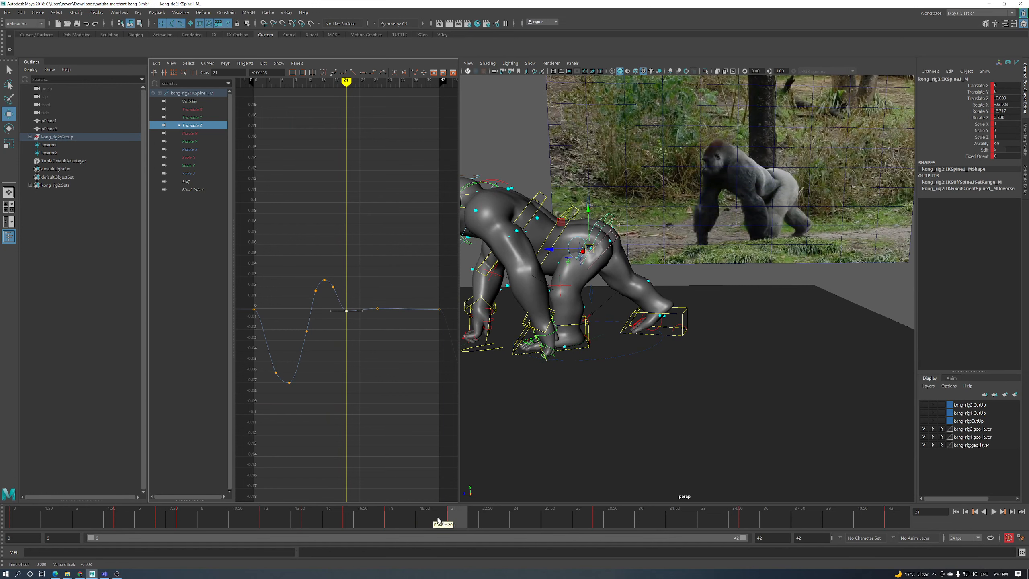
# Raise the hip control's Translate Z keys from frame 12 to 18 together, to about 0.026 at frame 18
pyautogui.click(405, 520)
pyautogui.click(403, 521)
pyautogui.moveTo(342, 267); pyautogui.dragTo(299, 345)
pyautogui.moveTo(324, 338); pyautogui.dragTo(325, 335, button='middle')
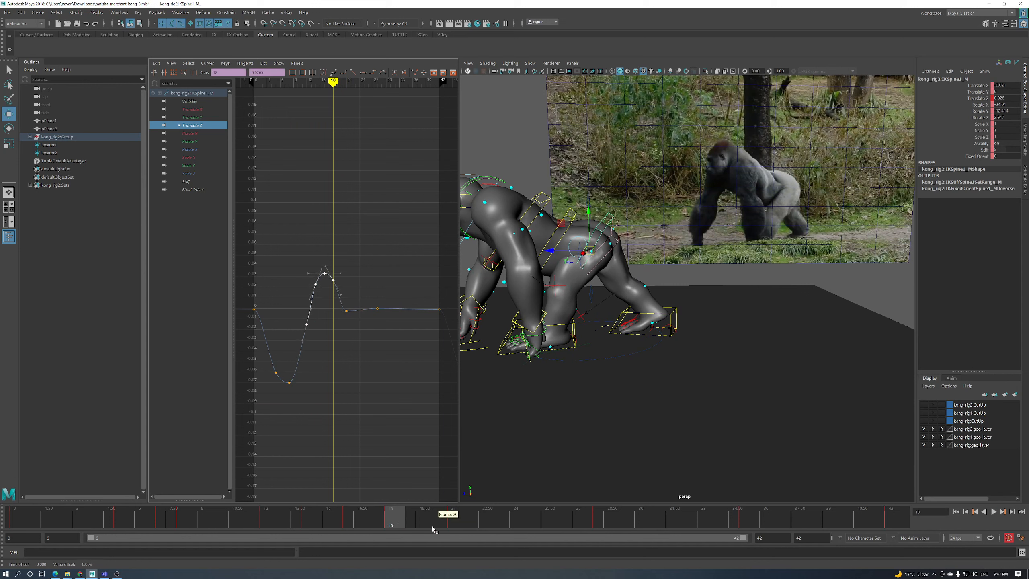
# Key the hip control's Translate Z at about -0.052 on frame 24 and smooth the frame 21 key, lowering it to about -0.011
pyautogui.click(445, 520)
pyautogui.moveTo(445, 520); pyautogui.dragTo(537, 523)
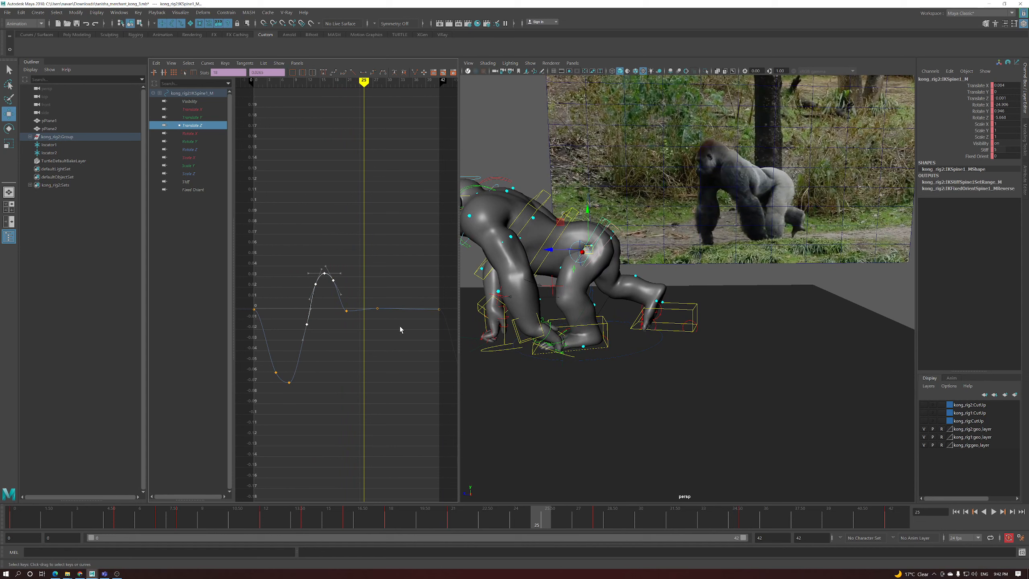
pyautogui.hotkey('alt', ',')
pyautogui.moveTo(364, 283); pyautogui.dragTo(442, 361)
pyautogui.press('i')
pyautogui.middleClick(358, 313)
pyautogui.keyDown('shift'); pyautogui.moveTo(358, 318); pyautogui.dragTo(364, 372, button='middle'); pyautogui.keyUp('shift')
pyautogui.moveTo(342, 323); pyautogui.dragTo(342, 323)
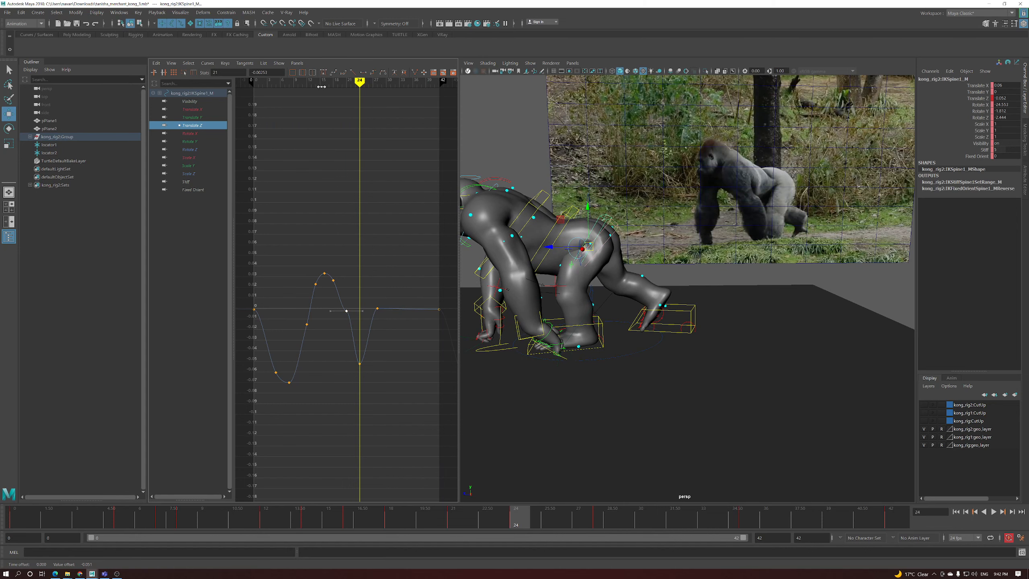
pyautogui.click(333, 72)
pyautogui.keyDown('shift'); pyautogui.moveTo(359, 231); pyautogui.dragTo(358, 240, button='middle'); pyautogui.keyUp('shift')
# Raise the right toe roll control's Rotate X keys to about 26.2 at frame 21 and 51.9 at frame 24
pyautogui.moveTo(540, 524); pyautogui.dragTo(456, 526)
pyautogui.keyDown('alt'); pyautogui.moveTo(648, 380); pyautogui.dragTo(643, 367); pyautogui.keyUp('alt')
pyautogui.click(642, 356)
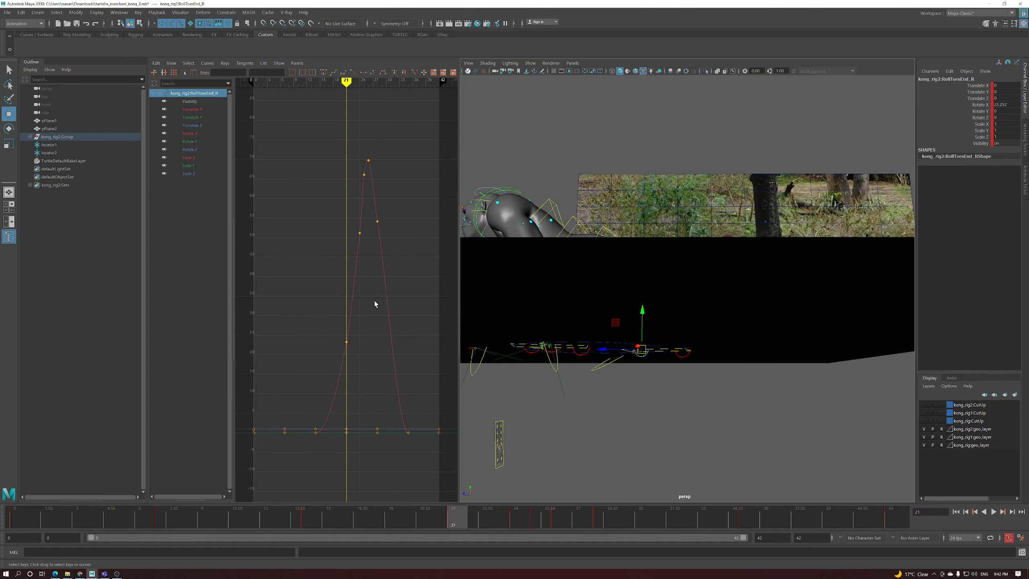
pyautogui.keyDown('alt'); pyautogui.moveTo(527, 357); pyautogui.dragTo(656, 352); pyautogui.keyUp('alt')
pyautogui.keyDown('shift'); pyautogui.moveTo(403, 368); pyautogui.dragTo(403, 350, button='middle'); pyautogui.keyUp('shift')
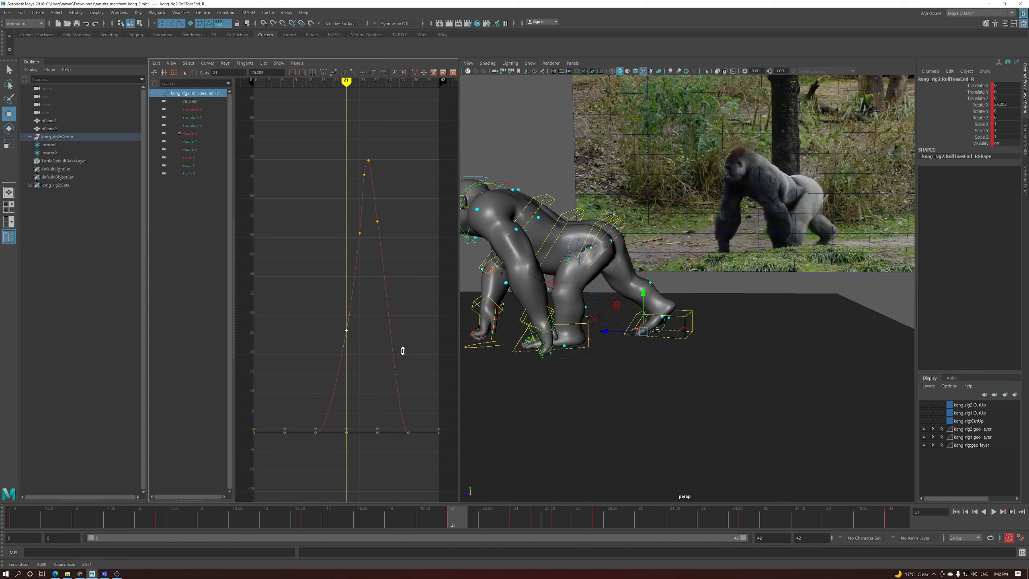
pyautogui.keyDown('ctrl'); pyautogui.scroll(-3, 353, 264); pyautogui.keyUp('ctrl')
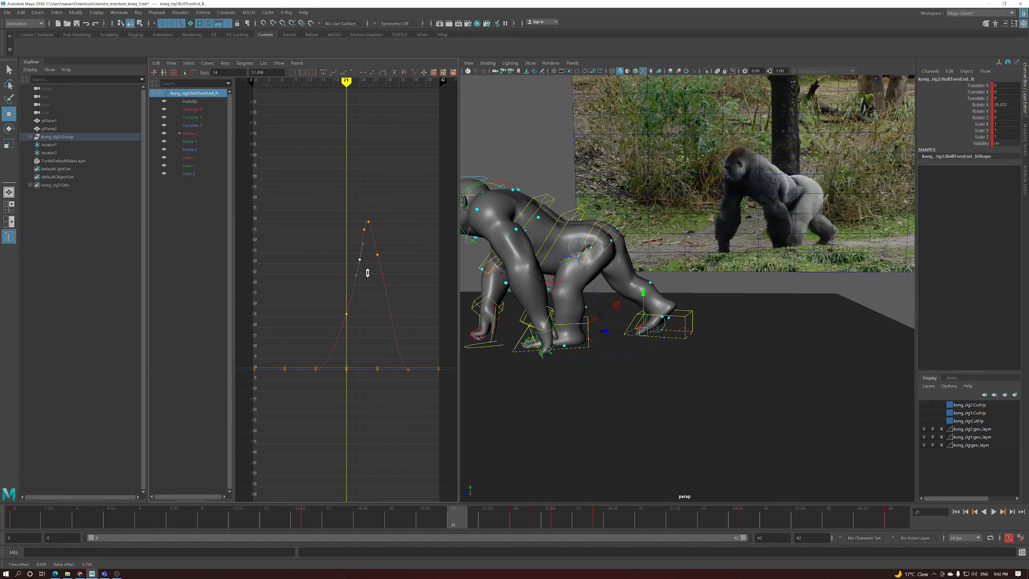
# Move the hip control's Translate Z key from frame 28 to frame 34 and lower it to about -0.072
pyautogui.keyDown('alt'); pyautogui.moveTo(684, 304); pyautogui.dragTo(685, 318); pyautogui.keyUp('alt')
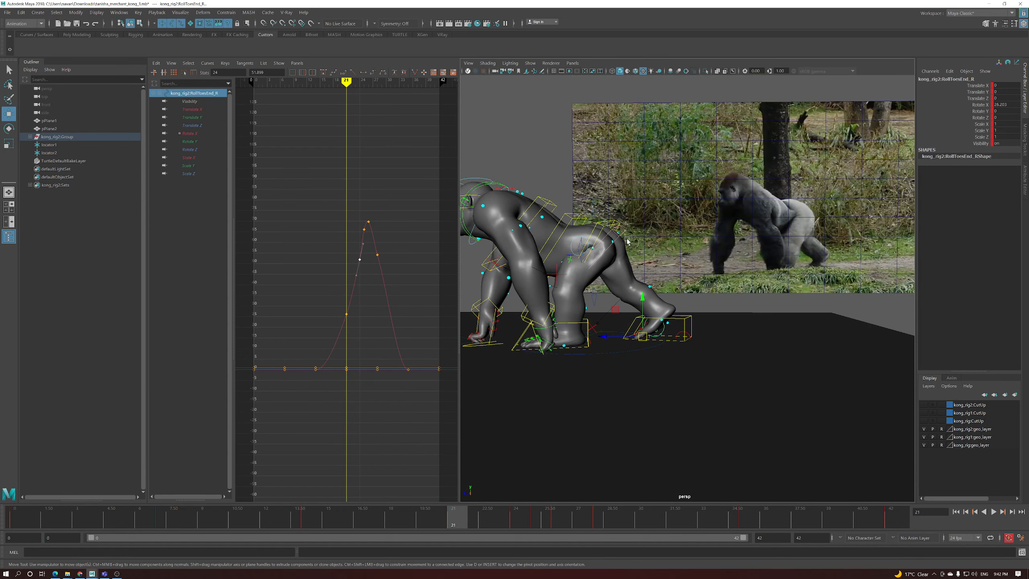
pyautogui.click(609, 231)
pyautogui.keyDown('alt'); pyautogui.moveTo(609, 231); pyautogui.dragTo(596, 235); pyautogui.keyUp('alt')
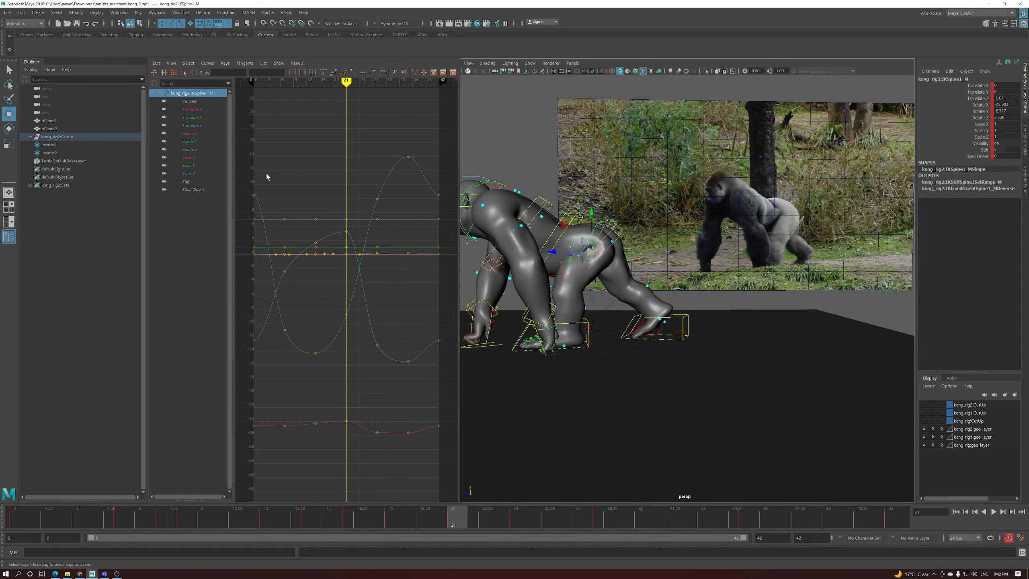
pyautogui.click(203, 126)
pyautogui.keyDown('ctrl'); pyautogui.scroll(-3, 372, 246); pyautogui.keyUp('ctrl')
pyautogui.keyDown('alt'); pyautogui.moveTo(698, 349); pyautogui.dragTo(700, 365); pyautogui.keyUp('alt')
pyautogui.moveTo(476, 521)
pyautogui.mouseDown()
pyautogui.moveTo(578, 527)
pyautogui.moveTo(495, 527)
pyautogui.moveTo(788, 510)
pyautogui.moveTo(755, 509)
pyautogui.mouseUp()
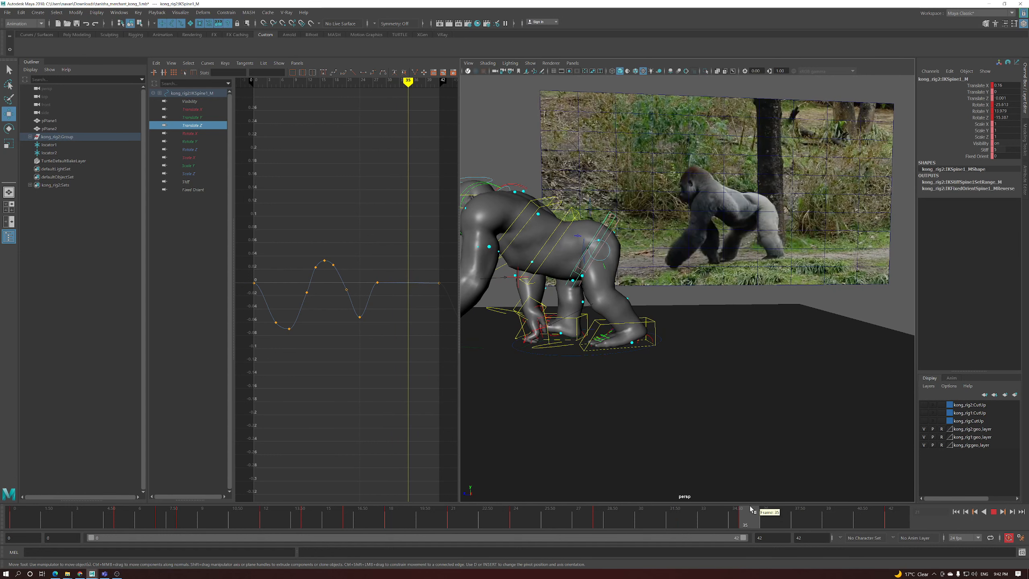
pyautogui.moveTo(748, 511); pyautogui.dragTo(727, 512)
pyautogui.click(376, 274)
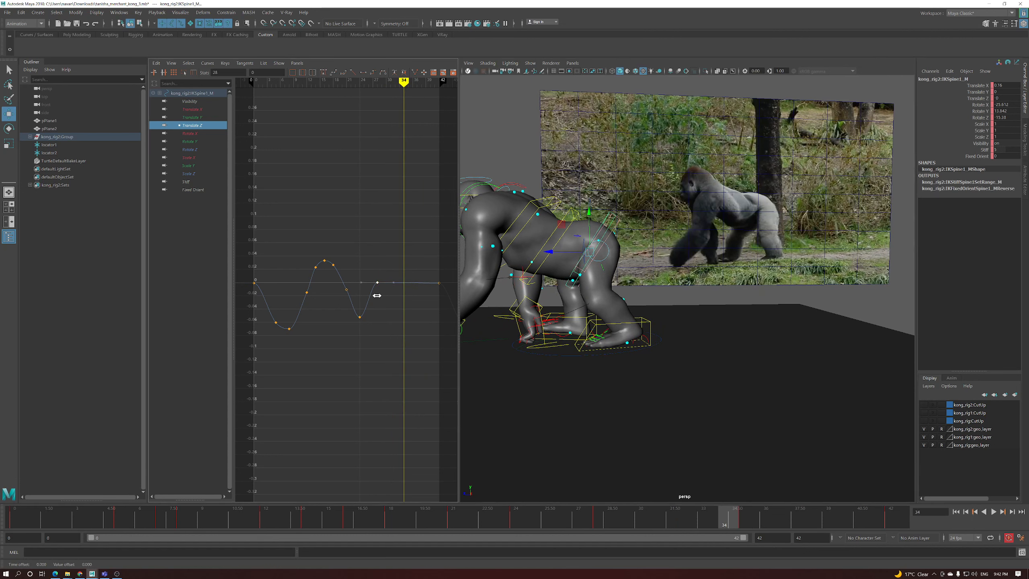
pyautogui.keyDown('shift'); pyautogui.moveTo(404, 303); pyautogui.dragTo(370, 337, button='middle'); pyautogui.keyUp('shift')
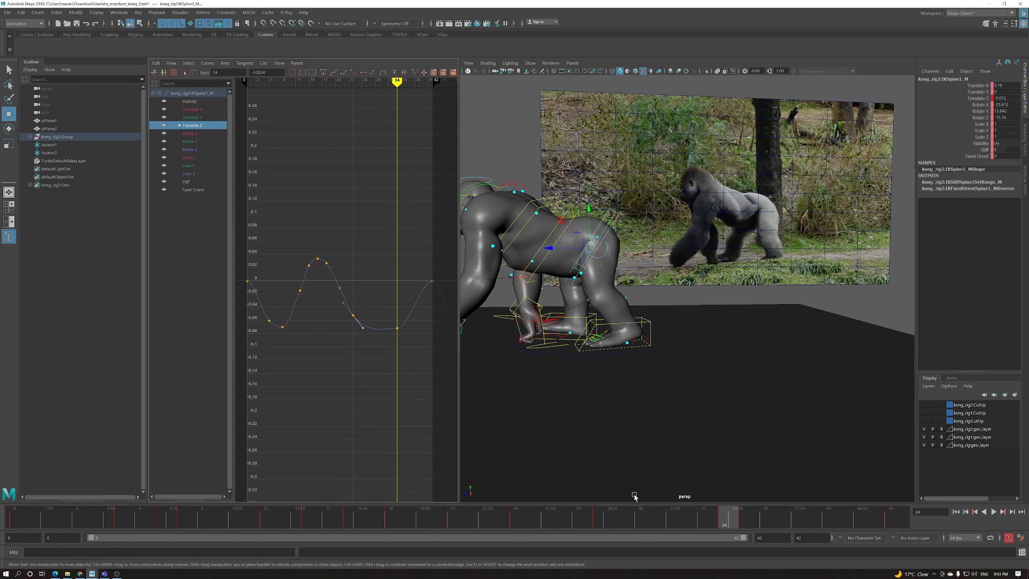
# Add a Translate Z key of about 0.031 to the hip control at frame 39 and scrub through the later frames
pyautogui.moveTo(731, 519); pyautogui.dragTo(838, 514)
pyautogui.keyDown('shift'); pyautogui.moveTo(424, 329); pyautogui.dragTo(419, 286, button='middle'); pyautogui.keyUp('shift')
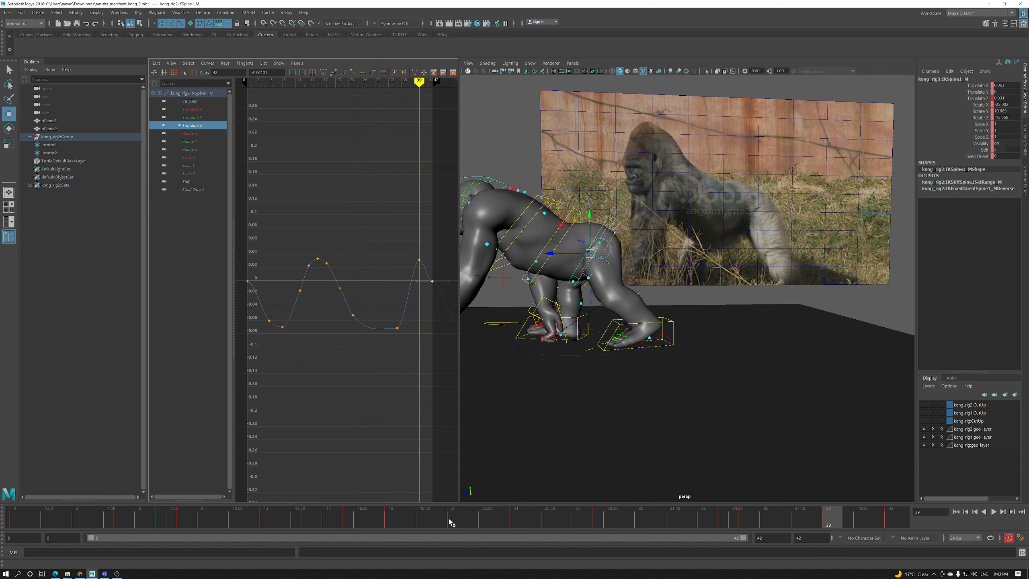
pyautogui.click(453, 521)
pyautogui.moveTo(453, 521); pyautogui.dragTo(855, 523)
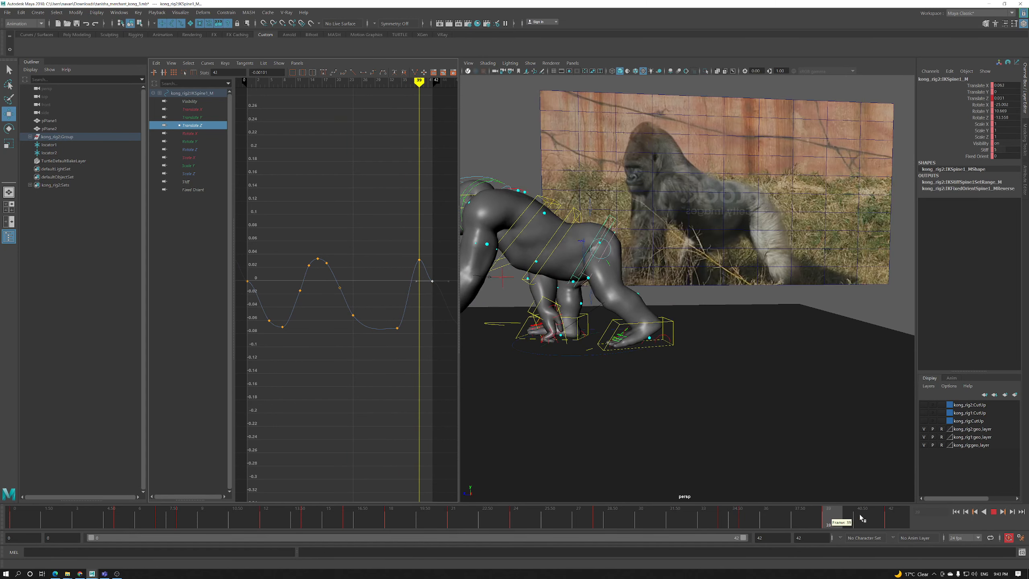
# Tilt the tangents of the hip control's frame 0 and frame 42 Translate Z keys downward so the loop flows smoothly
pyautogui.moveTo(449, 274); pyautogui.dragTo(442, 299)
pyautogui.moveTo(441, 298); pyautogui.dragTo(445, 315, button='middle')
pyautogui.keyDown('shift'); pyautogui.moveTo(253, 276); pyautogui.dragTo(246, 287); pyautogui.keyUp('shift')
pyautogui.moveTo(442, 295); pyautogui.dragTo(441, 311, button='middle')
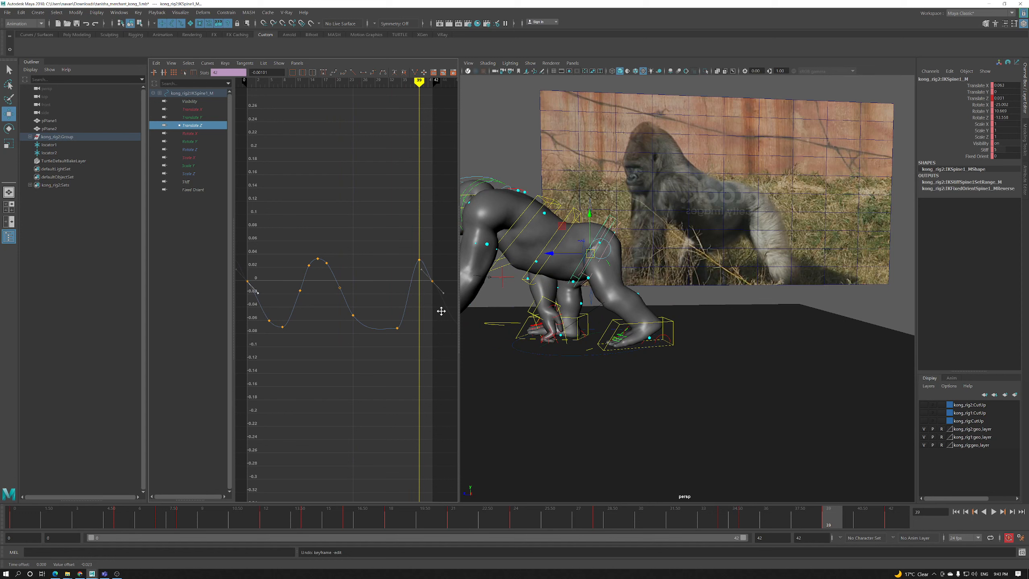
# Lower the hip control's frame 39 Translate Z key to about 0.029 and move the frame 34 key to frame 35 at about 0.009
pyautogui.moveTo(430, 250); pyautogui.dragTo(416, 271)
pyautogui.click(745, 519)
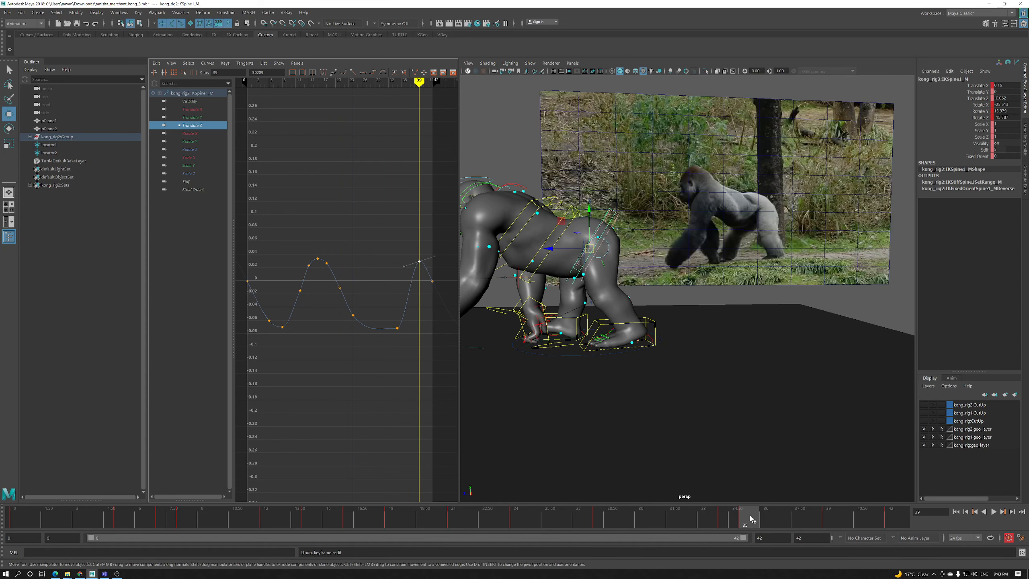
pyautogui.click(398, 327)
pyautogui.keyDown('shift'); pyautogui.moveTo(413, 340); pyautogui.dragTo(408, 283, button='middle'); pyautogui.keyUp('shift')
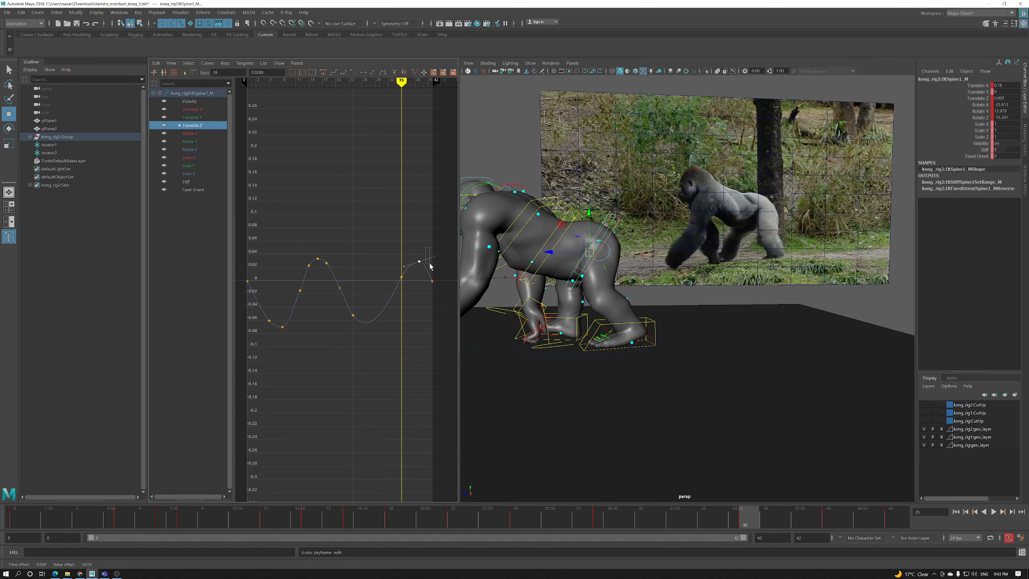
# Add a Translate Z key of about -0.049 to the hip control at frame 31 and play back the walk cycle
pyautogui.moveTo(745, 524); pyautogui.dragTo(664, 525)
pyautogui.moveTo(389, 328); pyautogui.dragTo(389, 329)
pyautogui.keyDown('shift'); pyautogui.moveTo(389, 329); pyautogui.dragTo(390, 334, button='middle'); pyautogui.keyUp('shift')
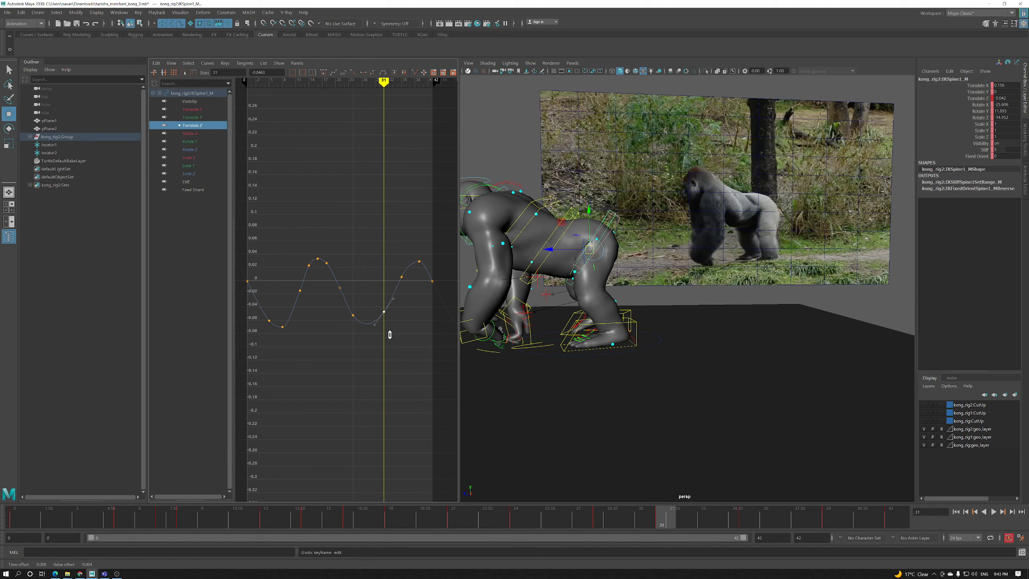
pyautogui.click(994, 512)
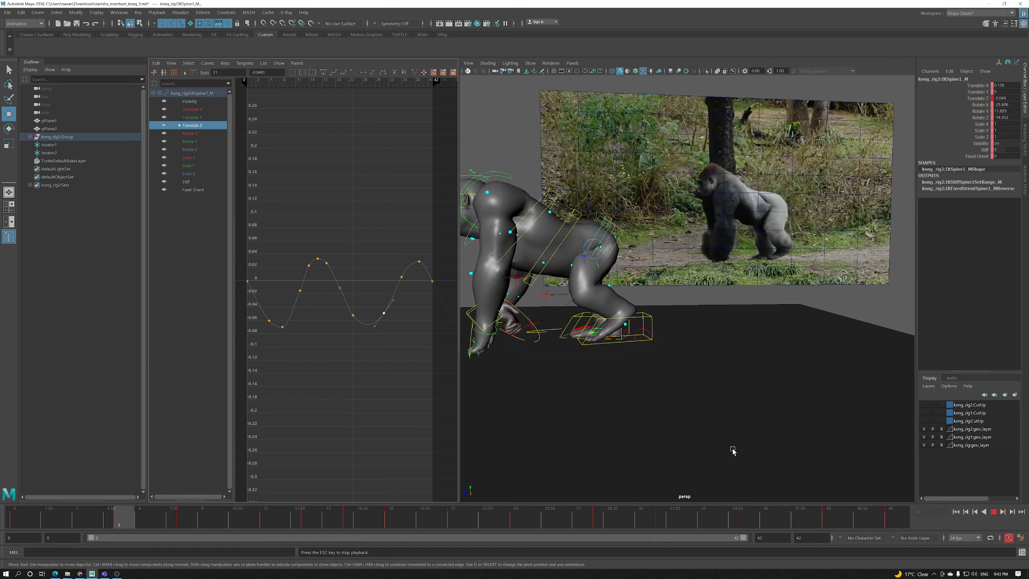
pyautogui.keyDown('alt'); pyautogui.moveTo(735, 450); pyautogui.dragTo(716, 453); pyautogui.keyUp('alt')
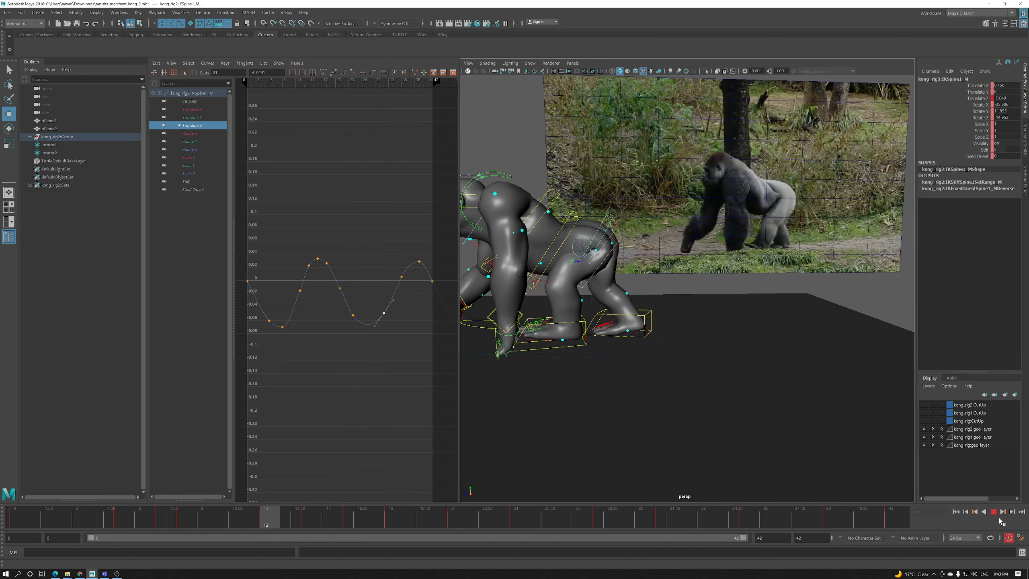
pyautogui.click(993, 512)
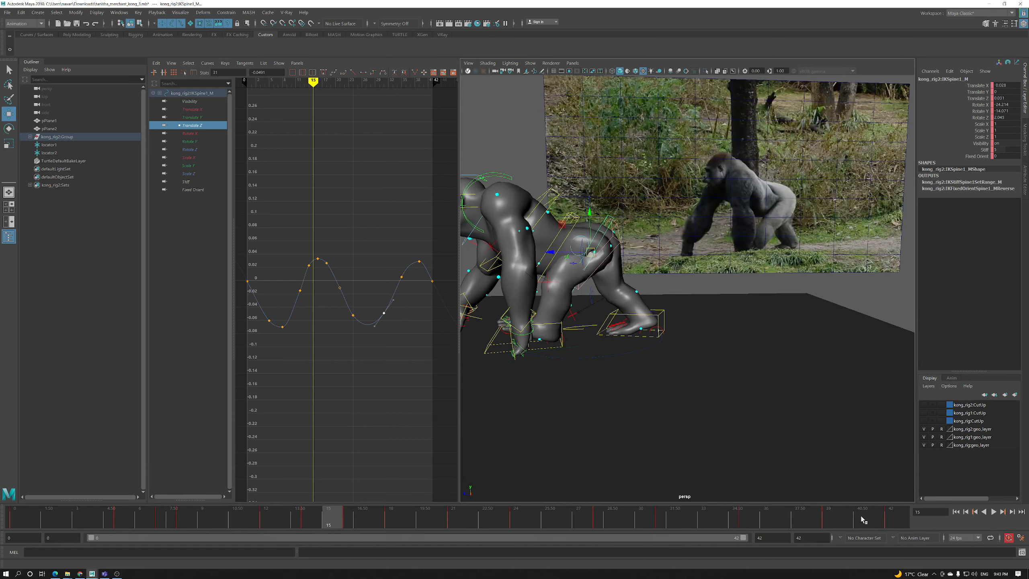
# Lower the hip control's first and last Translate Z keys to about -0.003 and move the frame 5 key to frame 4
pyautogui.click(891, 519)
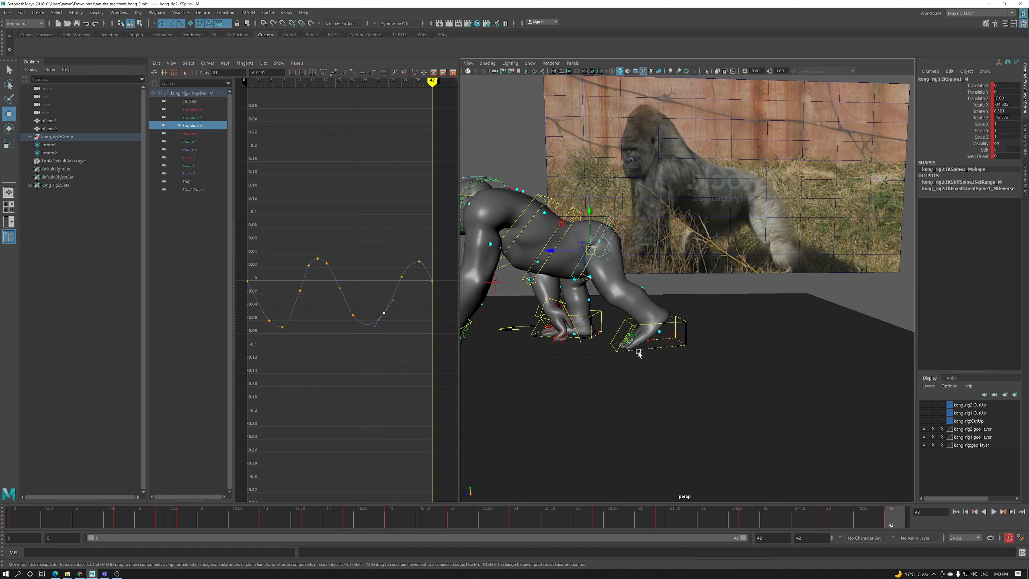
pyautogui.click(433, 280)
pyautogui.keyDown('alt'); pyautogui.moveTo(344, 297); pyautogui.dragTo(375, 304, button='middle'); pyautogui.keyUp('alt')
pyautogui.moveTo(274, 303); pyautogui.dragTo(276, 302)
pyautogui.keyDown('shift'); pyautogui.moveTo(297, 315); pyautogui.dragTo(297, 305, button='middle'); pyautogui.keyUp('shift')
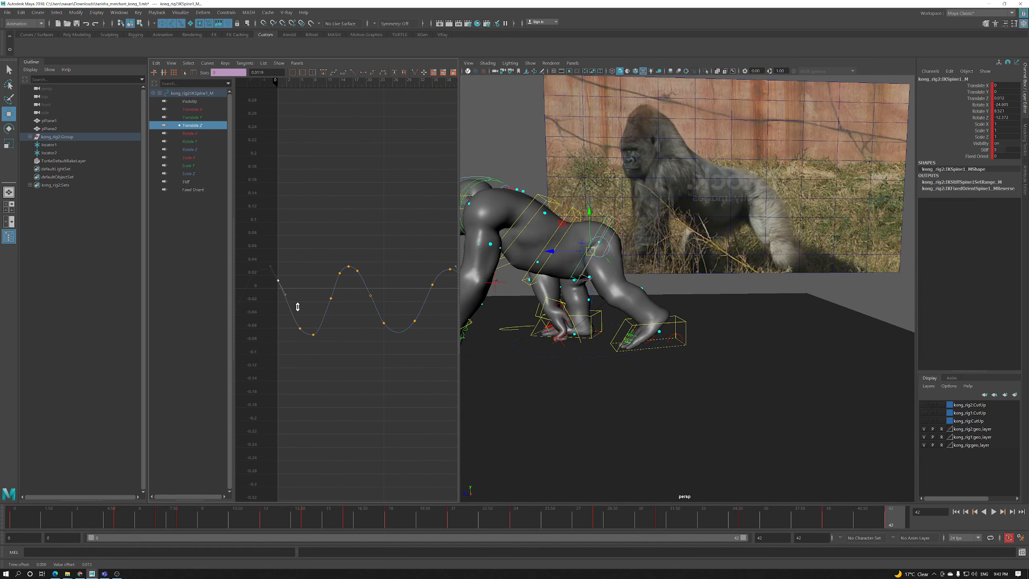
pyautogui.hotkey('ctrl', 'z')
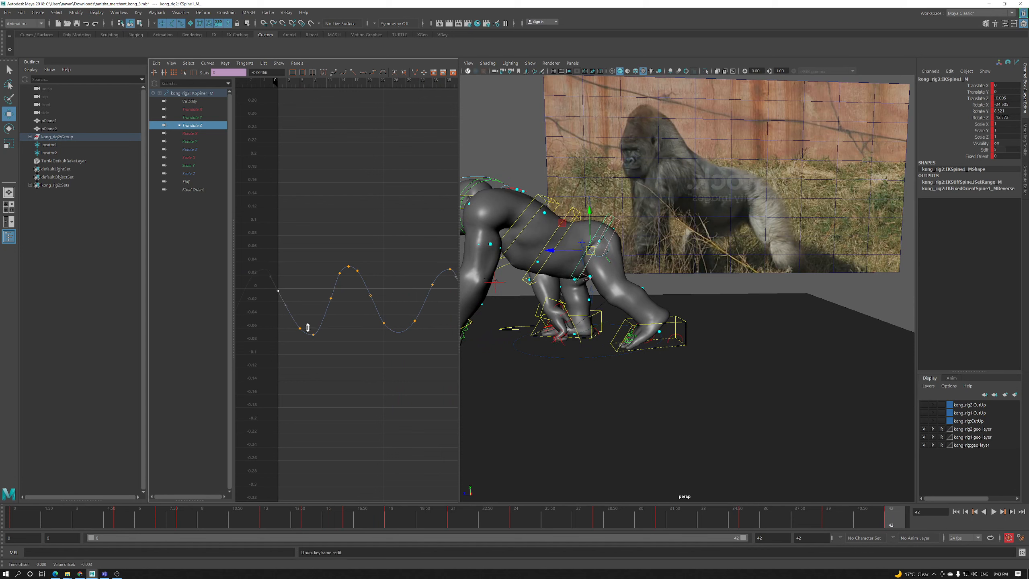
pyautogui.moveTo(294, 338); pyautogui.dragTo(294, 338)
pyautogui.keyDown('shift'); pyautogui.moveTo(292, 339); pyautogui.dragTo(285, 337, button='middle'); pyautogui.keyUp('shift')
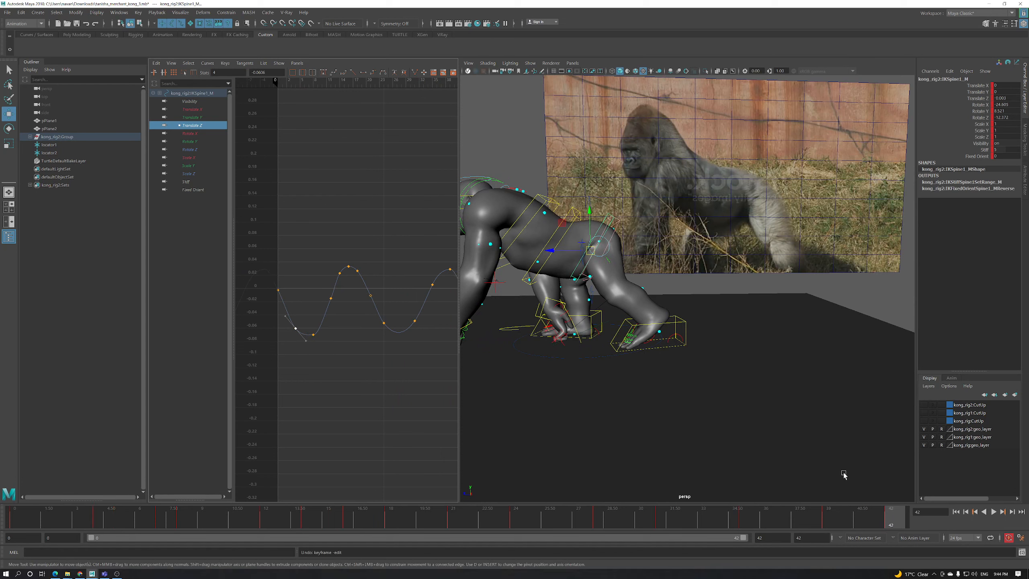
# Raise the hip control's frame 35 Translate Z key slightly to round the curve into the frame 39 peak
pyautogui.moveTo(890, 521); pyautogui.dragTo(772, 525)
pyautogui.moveTo(438, 293); pyautogui.dragTo(438, 293)
pyautogui.moveTo(726, 519); pyautogui.dragTo(795, 524)
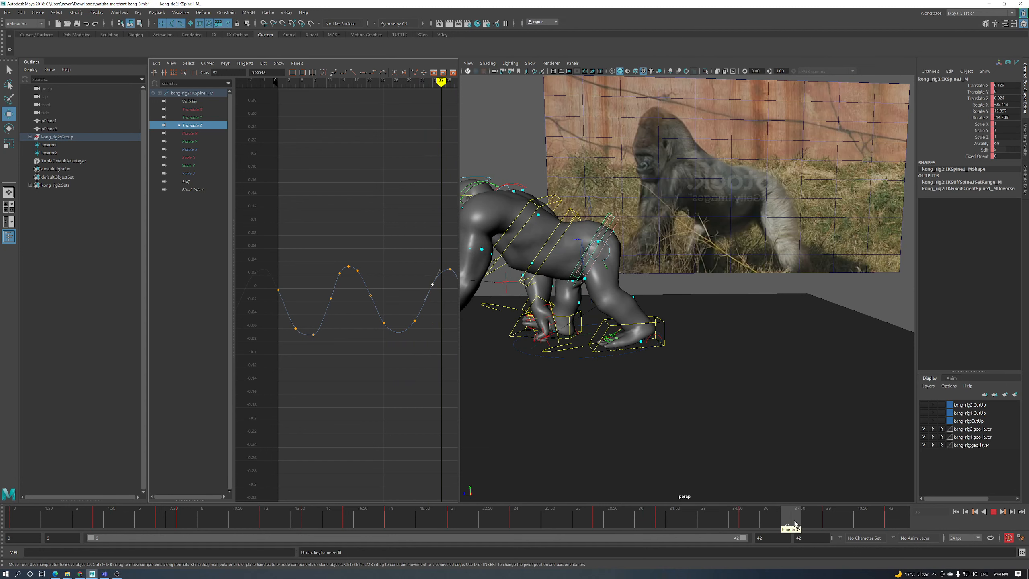
pyautogui.moveTo(434, 378); pyautogui.dragTo(410, 339, button='middle')
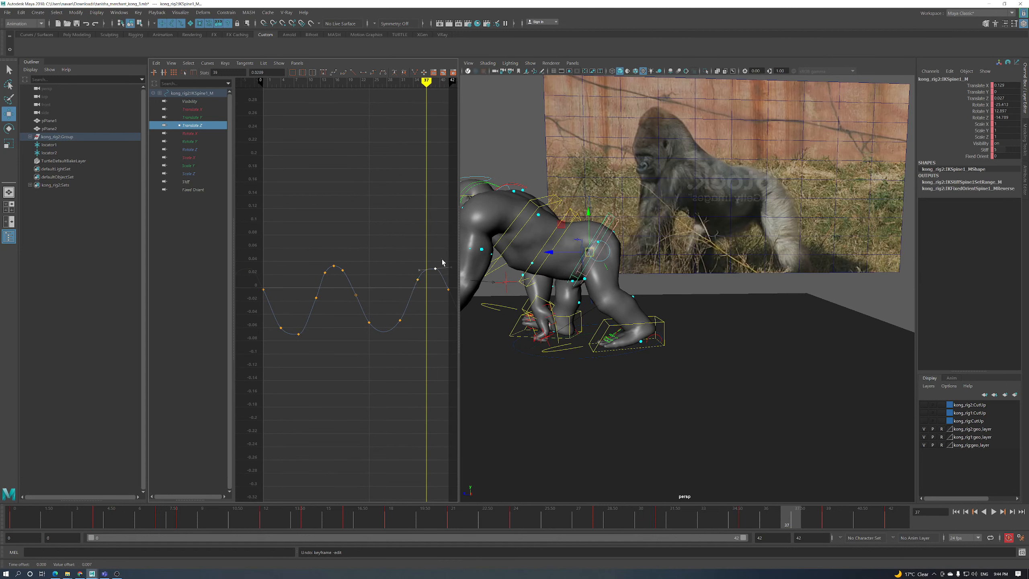
# Try raising the hip control's frame 35 Translate Z key to about 0.018 and play back the walk cycle
pyautogui.click(994, 512)
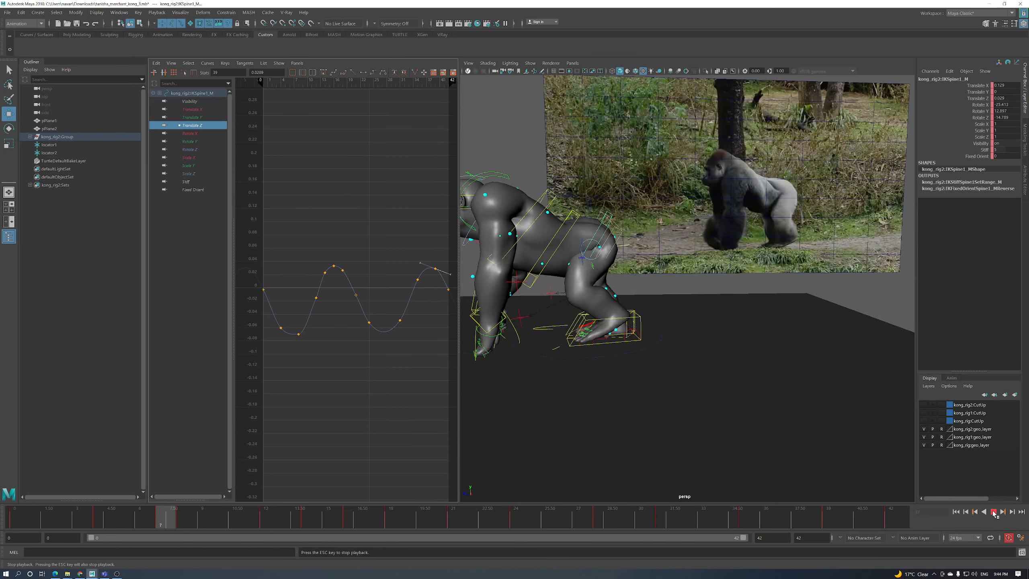
pyautogui.click(994, 512)
pyautogui.moveTo(543, 517); pyautogui.dragTo(886, 524)
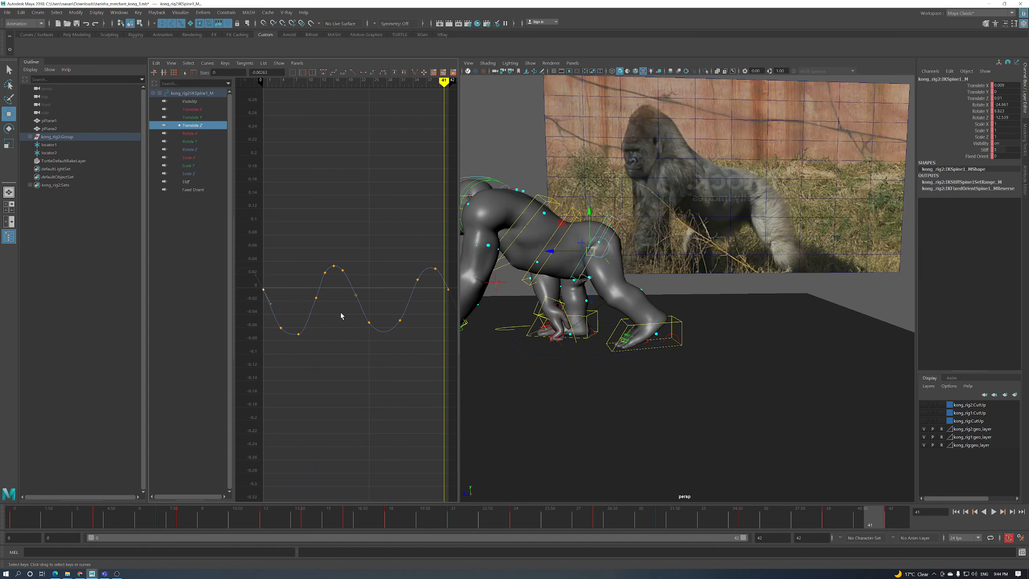
pyautogui.keyDown('alt'); pyautogui.moveTo(411, 289); pyautogui.dragTo(391, 297, button='middle'); pyautogui.keyUp('alt')
pyautogui.click(427, 299)
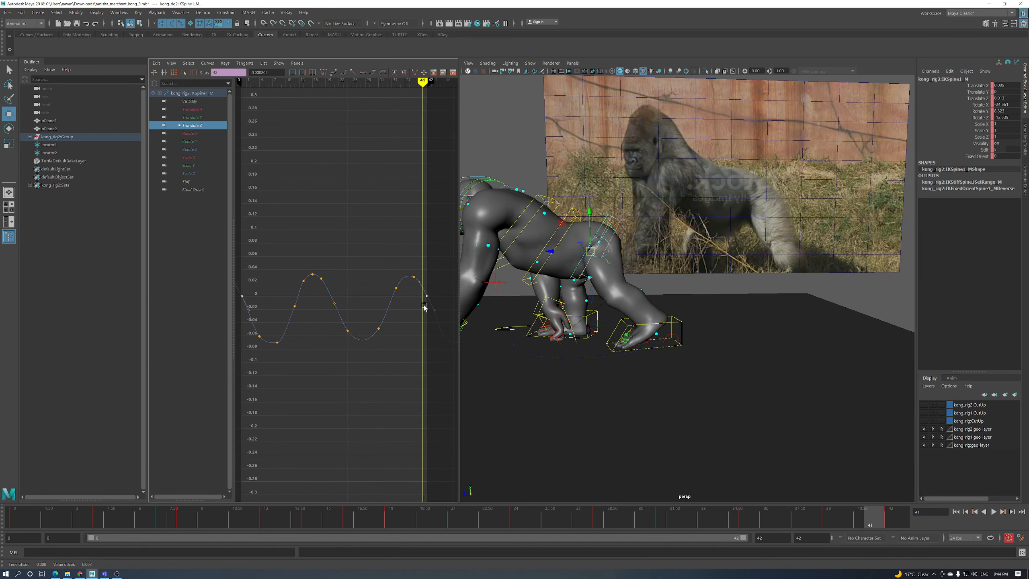
pyautogui.moveTo(410, 282); pyautogui.dragTo(422, 286)
pyautogui.moveTo(402, 297); pyautogui.dragTo(403, 293, button='middle')
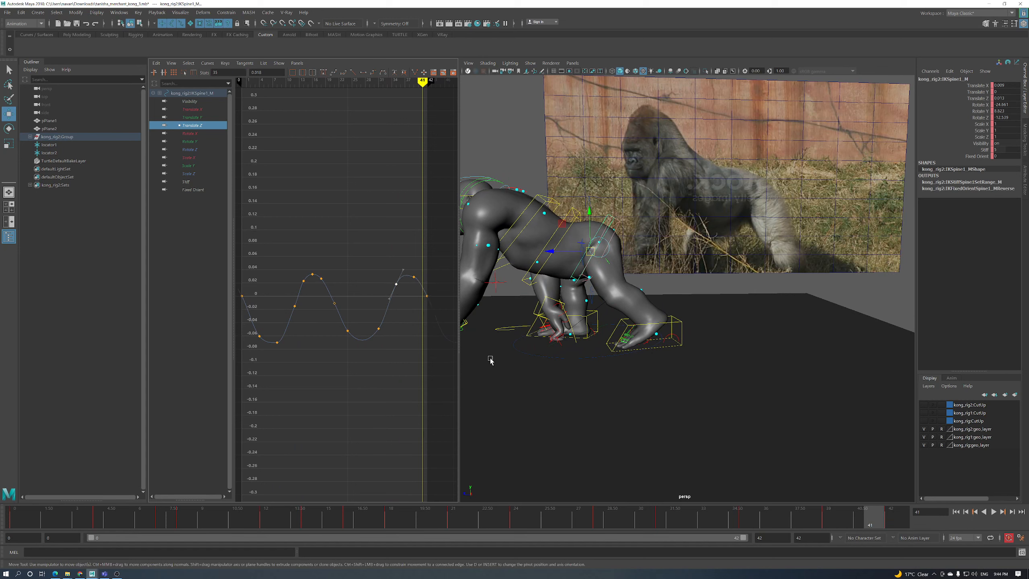
pyautogui.click(994, 511)
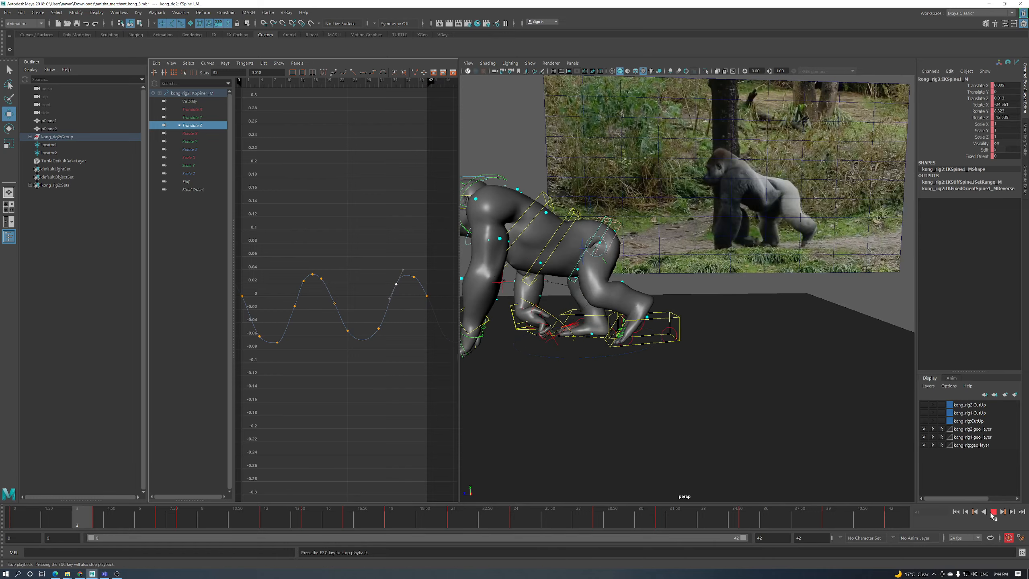
pyautogui.click(993, 512)
# Lower the hip control's frame 31 Translate Z key to about -0.06 and play back the walk cycle
pyautogui.moveTo(486, 522); pyautogui.dragTo(634, 526)
pyautogui.click(379, 329)
pyautogui.keyDown('shift'); pyautogui.moveTo(391, 345); pyautogui.dragTo(389, 347, button='middle'); pyautogui.keyUp('shift')
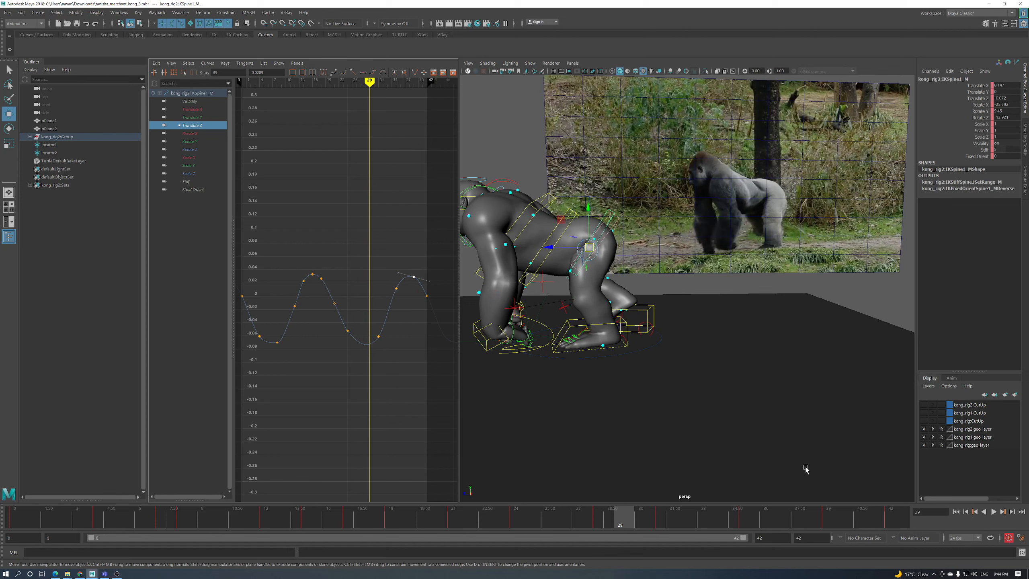
pyautogui.hotkey('alt', 'v')
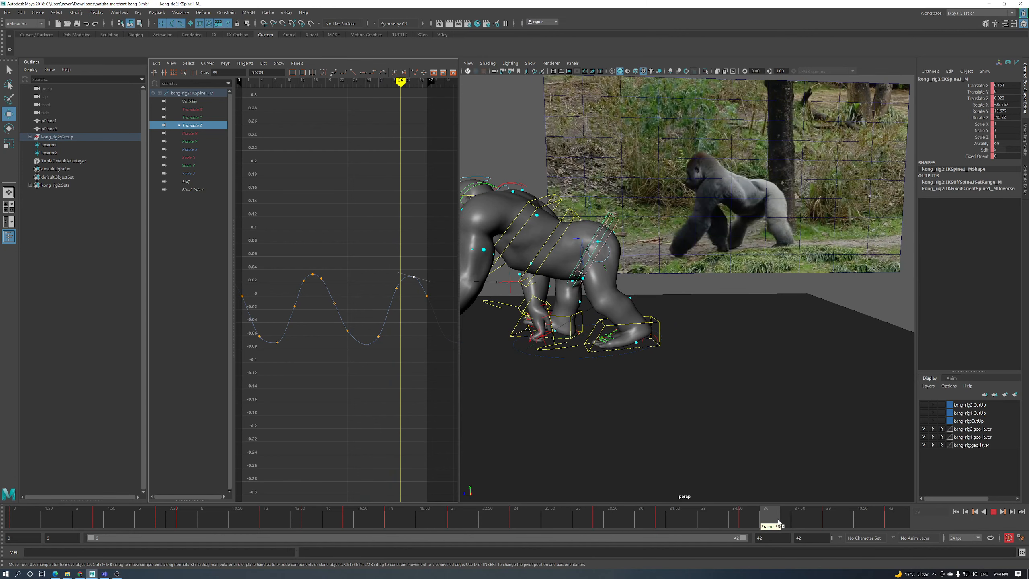
# Add a Translate Z key of about 0.029 to the hip control at frame 37 and adjust the frame 24 key's tangent
pyautogui.click(786, 523)
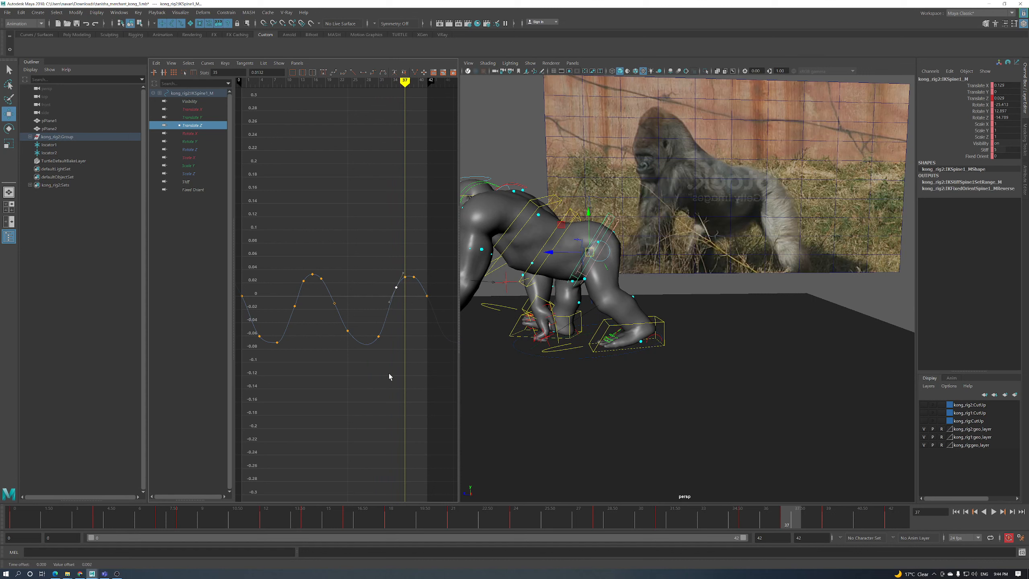
pyautogui.moveTo(354, 351); pyautogui.dragTo(351, 351)
pyautogui.click(992, 512)
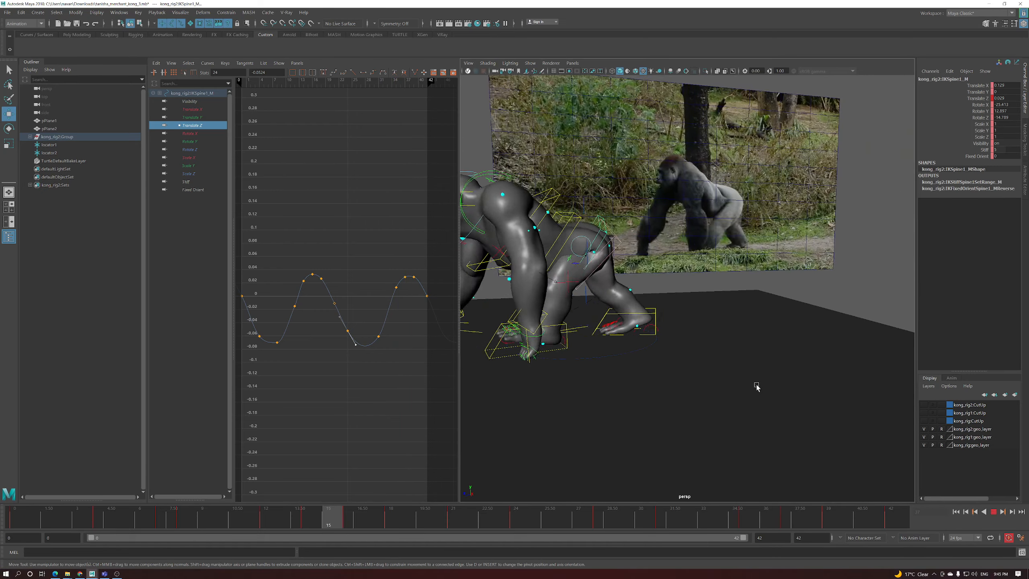
pyautogui.click(994, 512)
# From a rear view, lower the hip control's frame 14 Translate X key to about -0.054
pyautogui.moveTo(730, 320)
pyautogui.keyDown('alt'); pyautogui.mouseDown()
pyautogui.moveTo(688, 324)
pyautogui.moveTo(724, 324)
pyautogui.mouseUp(); pyautogui.keyUp('alt')
pyautogui.keyDown('alt'); pyautogui.moveTo(668, 266); pyautogui.dragTo(519, 260); pyautogui.keyUp('alt')
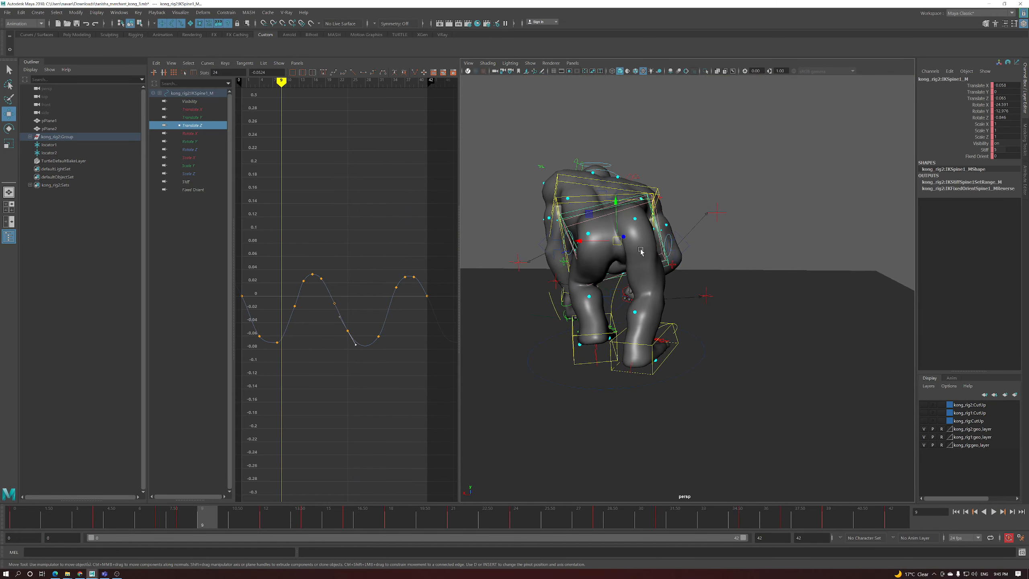
pyautogui.click(192, 110)
pyautogui.press('f')
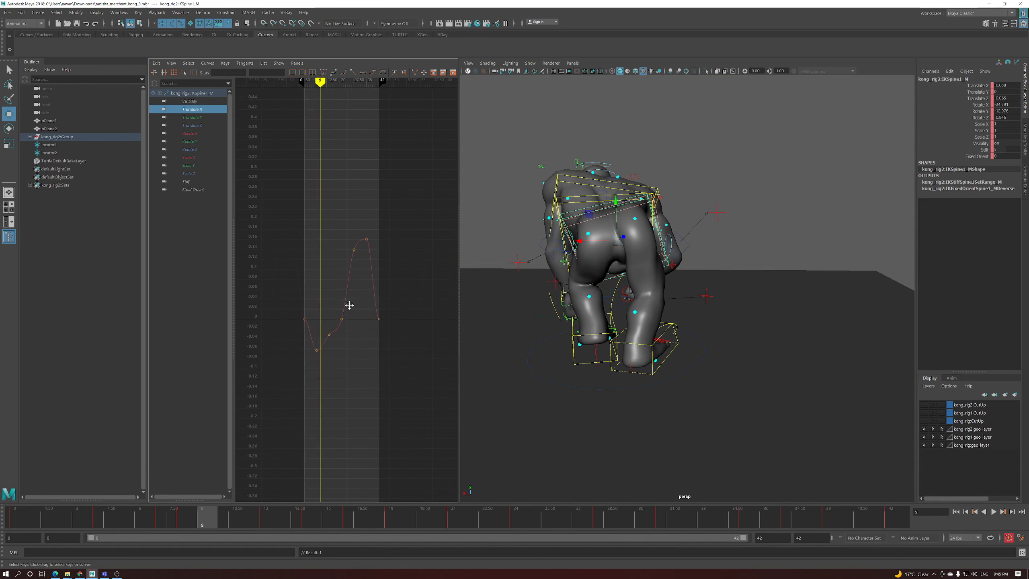
pyautogui.moveTo(266, 520); pyautogui.dragTo(310, 520)
pyautogui.keyDown('shift'); pyautogui.moveTo(356, 333); pyautogui.dragTo(369, 371, button='middle'); pyautogui.keyUp('shift')
pyautogui.moveTo(344, 518)
pyautogui.mouseDown()
pyautogui.moveTo(371, 519)
pyautogui.moveTo(349, 519)
pyautogui.mouseUp()
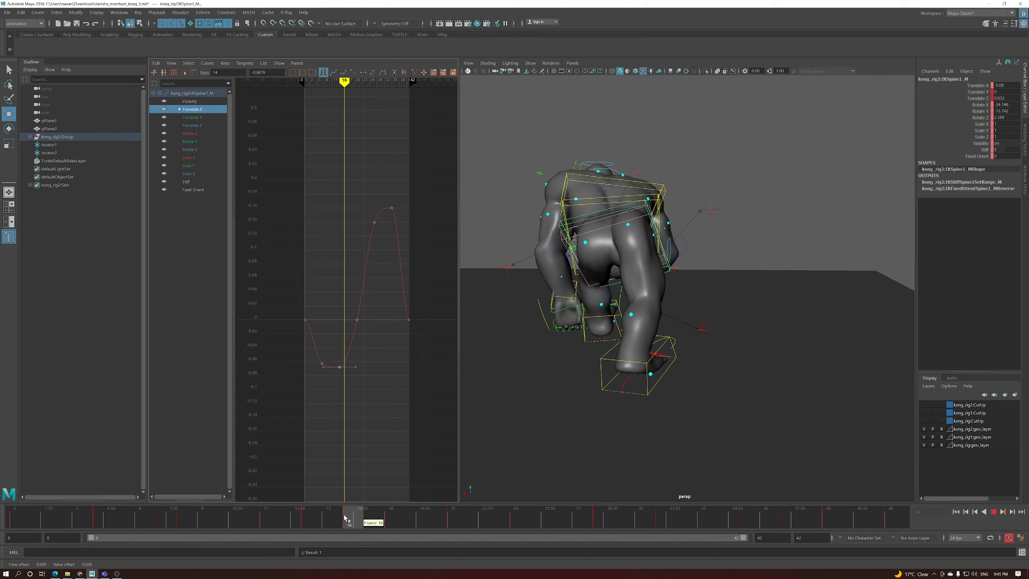
pyautogui.keyDown('alt'); pyautogui.moveTo(673, 395); pyautogui.dragTo(642, 390); pyautogui.keyUp('alt')
pyautogui.keyDown('shift'); pyautogui.moveTo(416, 385); pyautogui.dragTo(416, 375, button='middle'); pyautogui.keyUp('shift')
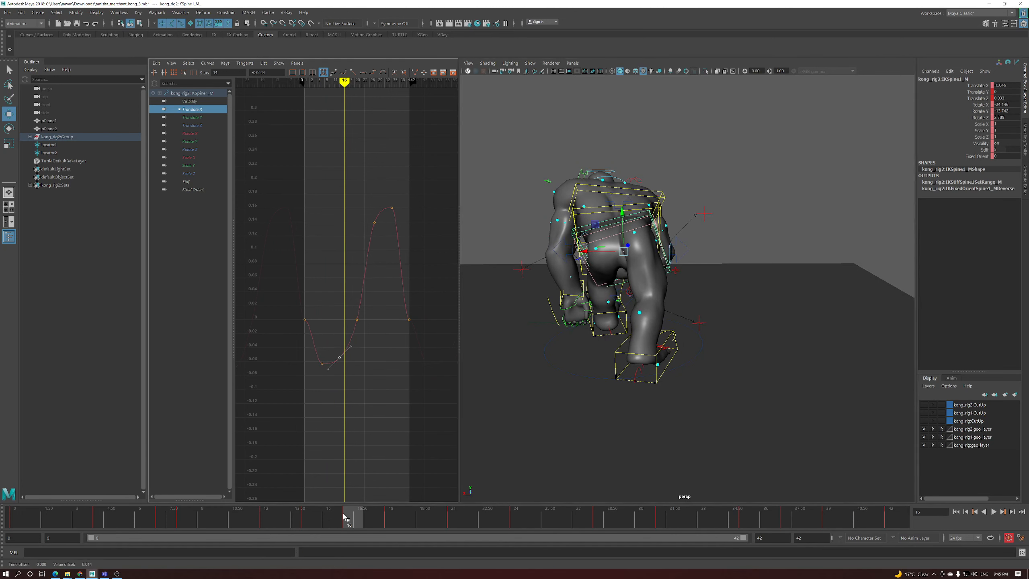
# Raise the hip control's Translate X keys to about 0.029 at frame 21 and about 0.149 at frame 28
pyautogui.moveTo(351, 522); pyautogui.dragTo(449, 520)
pyautogui.click(357, 320)
pyautogui.keyDown('shift'); pyautogui.moveTo(360, 322); pyautogui.dragTo(375, 314, button='middle'); pyautogui.keyUp('shift')
pyautogui.moveTo(471, 513); pyautogui.dragTo(596, 510)
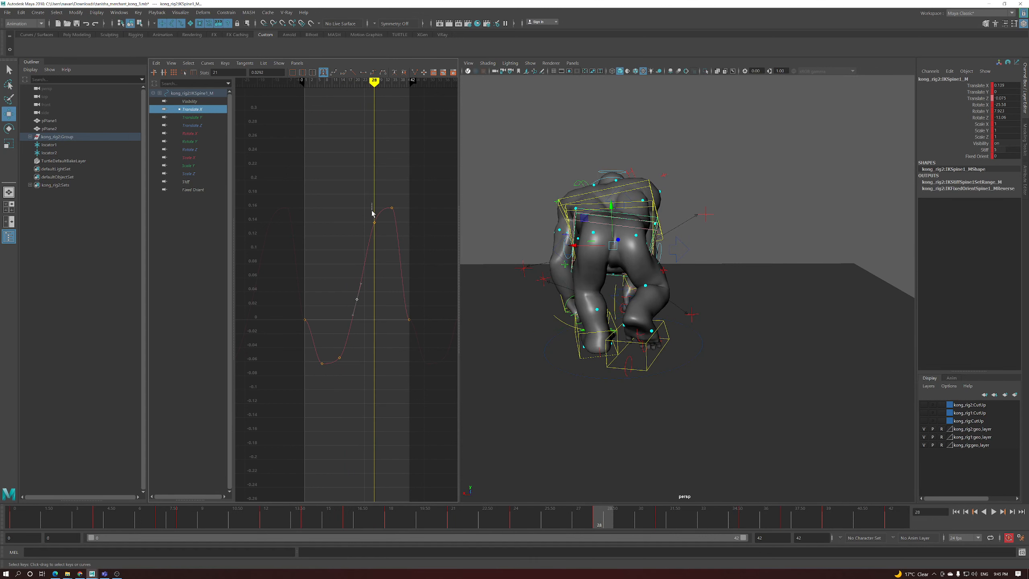
pyautogui.keyDown('shift'); pyautogui.moveTo(380, 229); pyautogui.dragTo(381, 223, button='middle'); pyautogui.keyUp('shift')
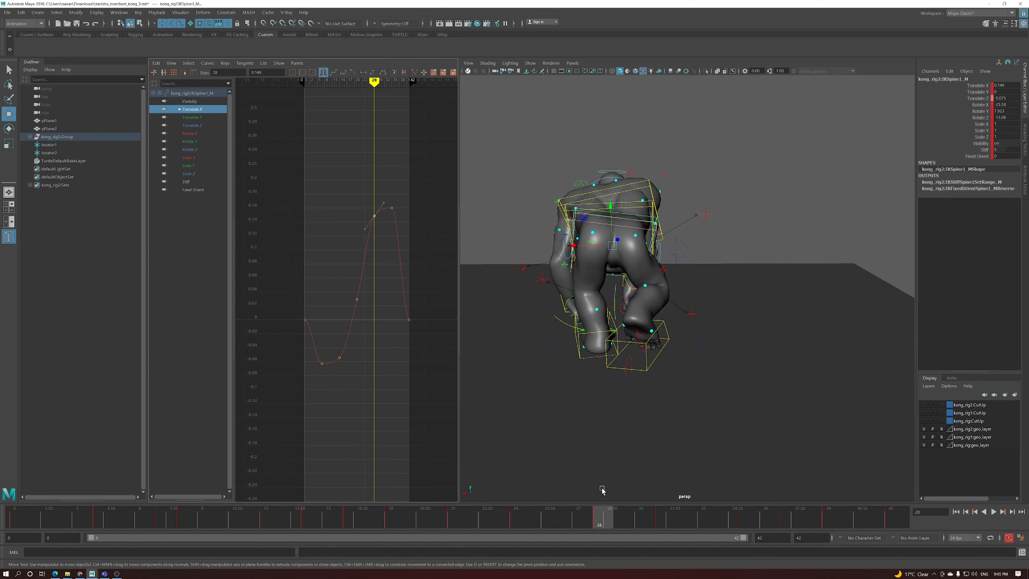
# Lower the hip control's frame 35 Translate X key to about 0.149 and add a peak key of about 0.161 at frame 31
pyautogui.moveTo(604, 523); pyautogui.dragTo(746, 519)
pyautogui.moveTo(385, 218); pyautogui.dragTo(385, 219)
pyautogui.keyDown('shift'); pyautogui.moveTo(387, 218); pyautogui.dragTo(388, 225, button='middle'); pyautogui.keyUp('shift')
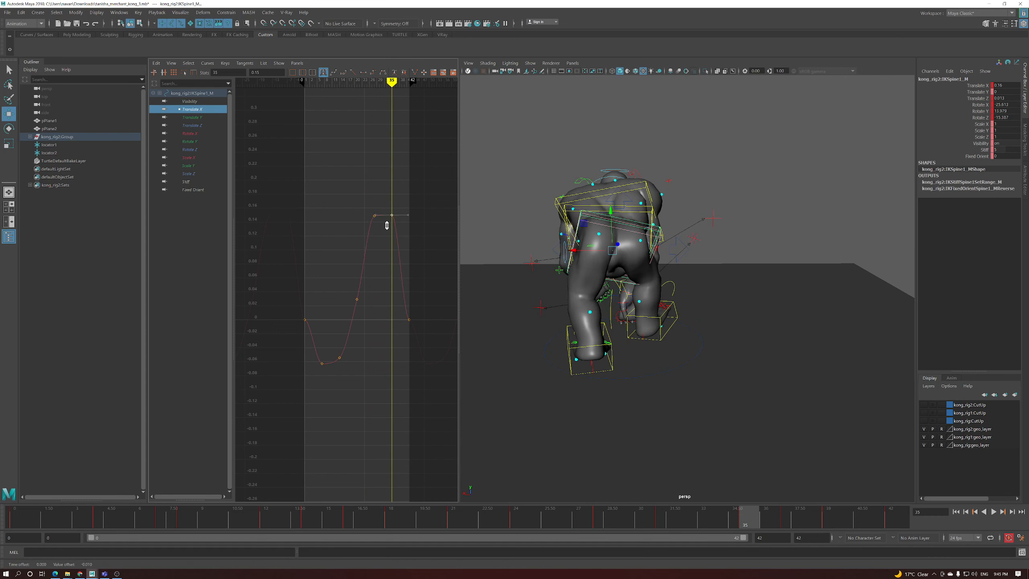
pyautogui.moveTo(403, 202); pyautogui.dragTo(372, 228)
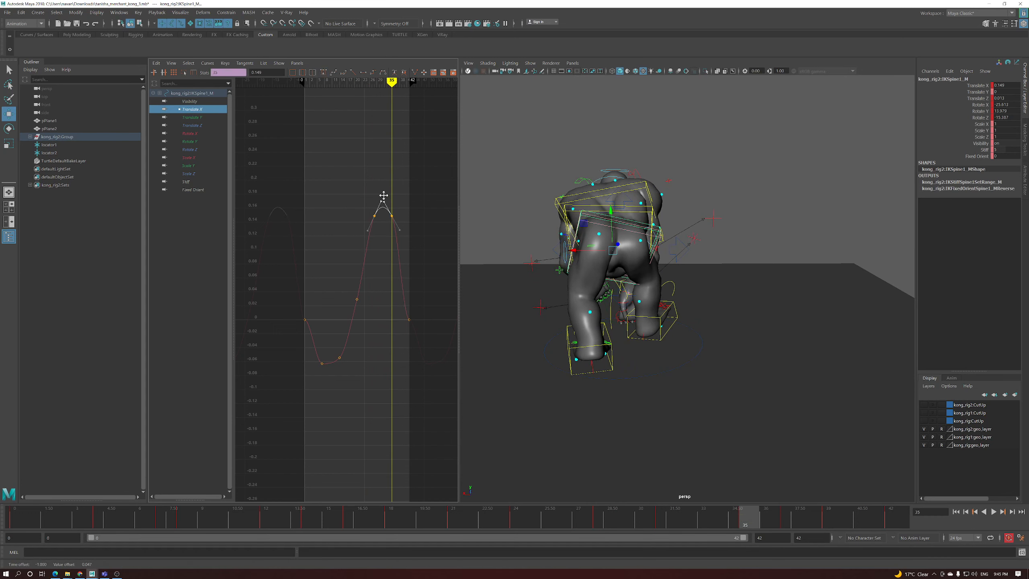
pyautogui.moveTo(712, 521); pyautogui.dragTo(663, 521)
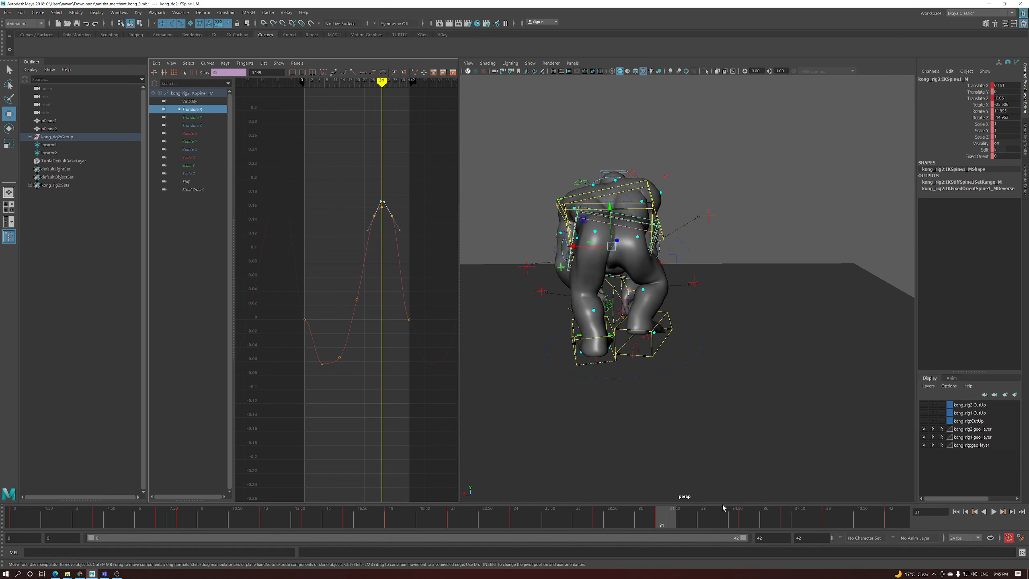
# Raise the hip control's first and last Translate X keys to about 0.0545 with matching sloped tangents, and play back the walk cycle
pyautogui.moveTo(685, 521); pyautogui.dragTo(919, 508)
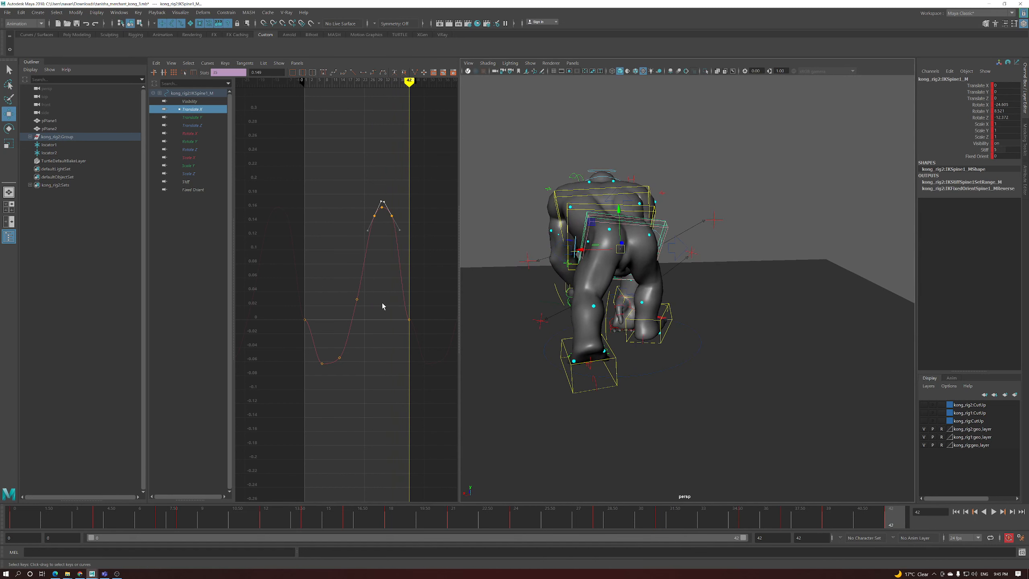
pyautogui.click(409, 320)
pyautogui.keyDown('shift'); pyautogui.click(304, 321); pyautogui.keyUp('shift')
pyautogui.press('w')
pyautogui.moveTo(315, 327); pyautogui.dragTo(315, 292, button='middle')
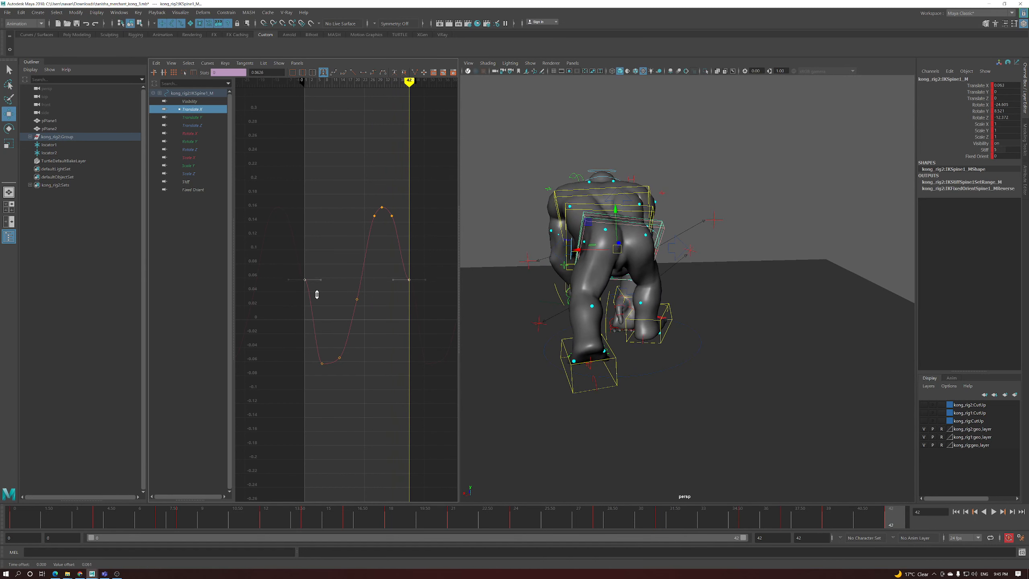
pyautogui.moveTo(419, 293); pyautogui.dragTo(419, 293)
pyautogui.moveTo(419, 292); pyautogui.dragTo(423, 312, button='middle')
pyautogui.keyDown('shift'); pyautogui.moveTo(304, 291); pyautogui.dragTo(304, 291); pyautogui.keyUp('shift')
pyautogui.keyDown('shift'); pyautogui.moveTo(341, 292); pyautogui.dragTo(340, 293, button='middle'); pyautogui.keyUp('shift')
pyautogui.keyDown('alt'); pyautogui.moveTo(631, 353); pyautogui.dragTo(633, 353); pyautogui.keyUp('alt')
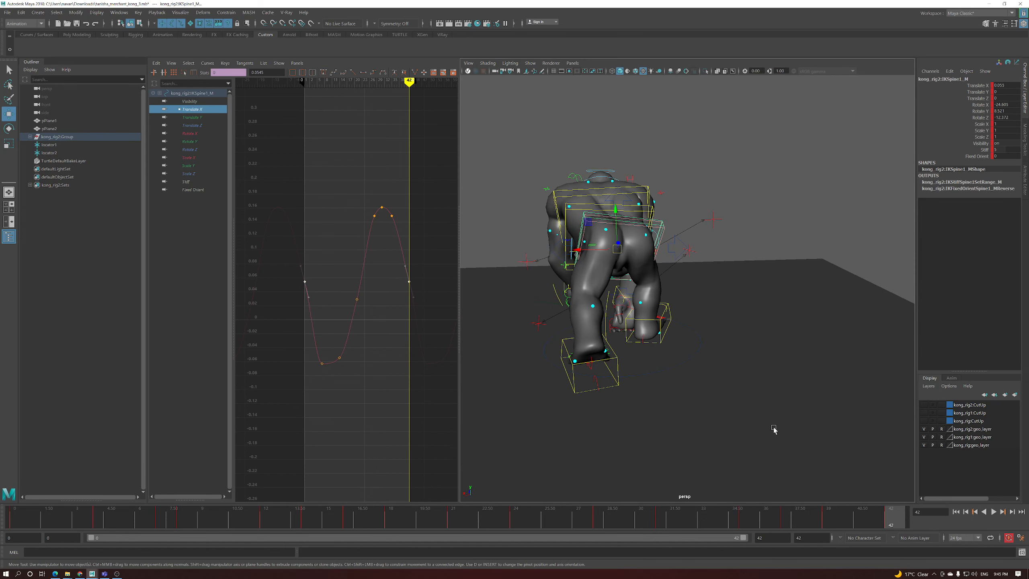
pyautogui.moveTo(874, 520); pyautogui.dragTo(15, 498)
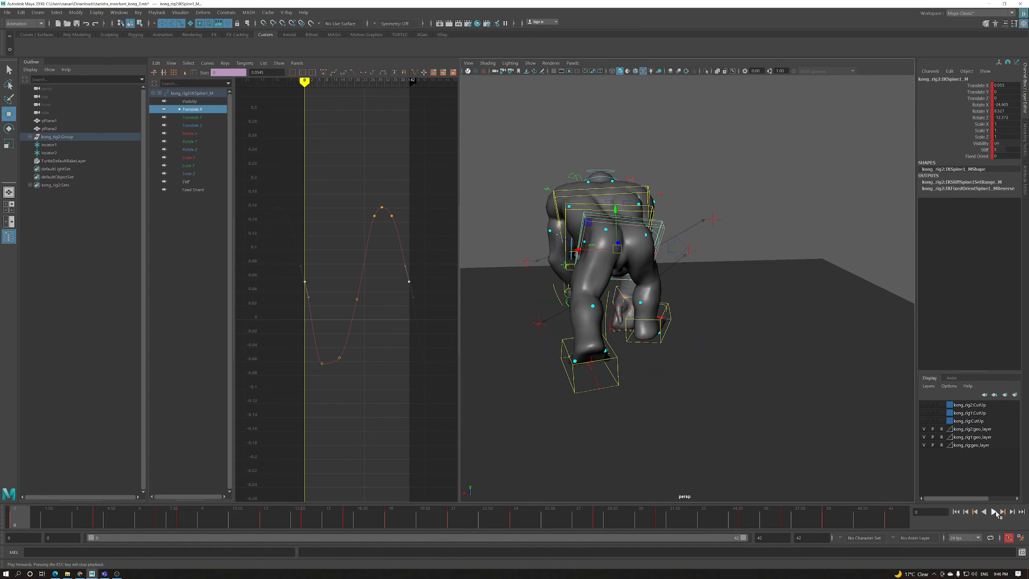
pyautogui.click(995, 512)
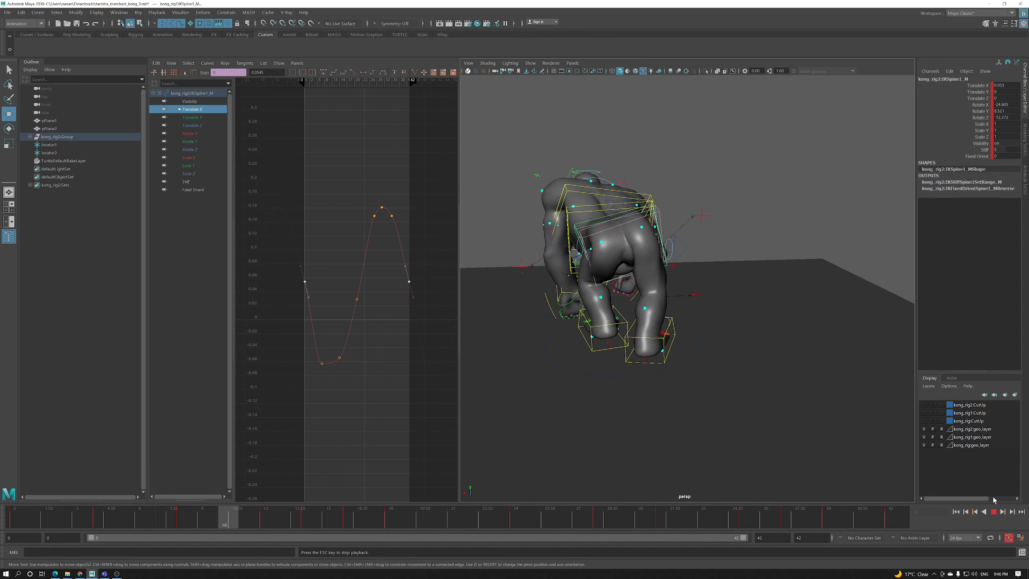
pyautogui.press('Escape')
# Set the hip control's Translate X keys to about 0.038 at frame 21 and -0.057 at frame 14, moving the frame 28 key to frame 27
pyautogui.moveTo(329, 519)
pyautogui.mouseDown()
pyautogui.moveTo(522, 515)
pyautogui.moveTo(297, 511)
pyautogui.moveTo(523, 514)
pyautogui.mouseUp()
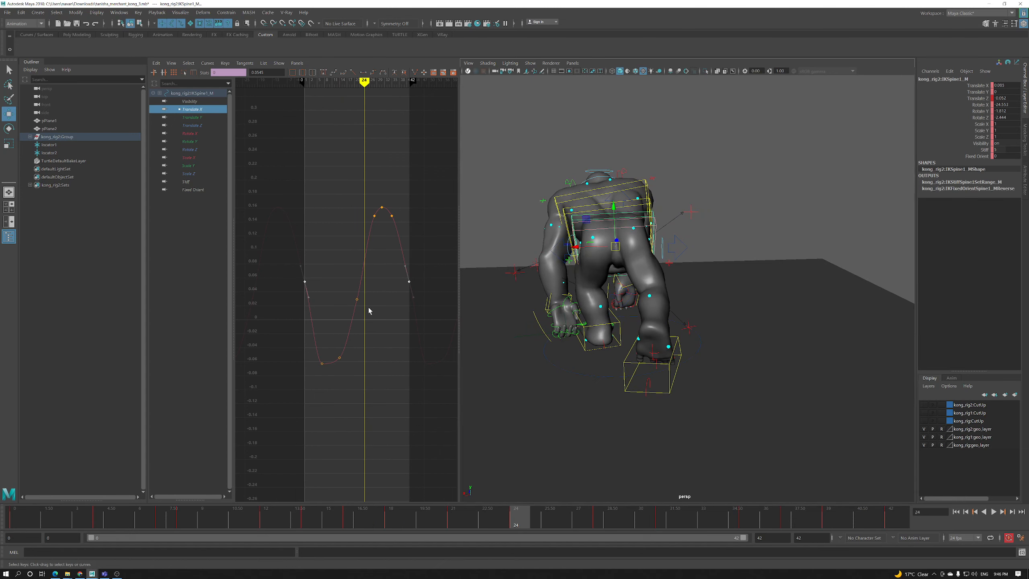
pyautogui.click(357, 299)
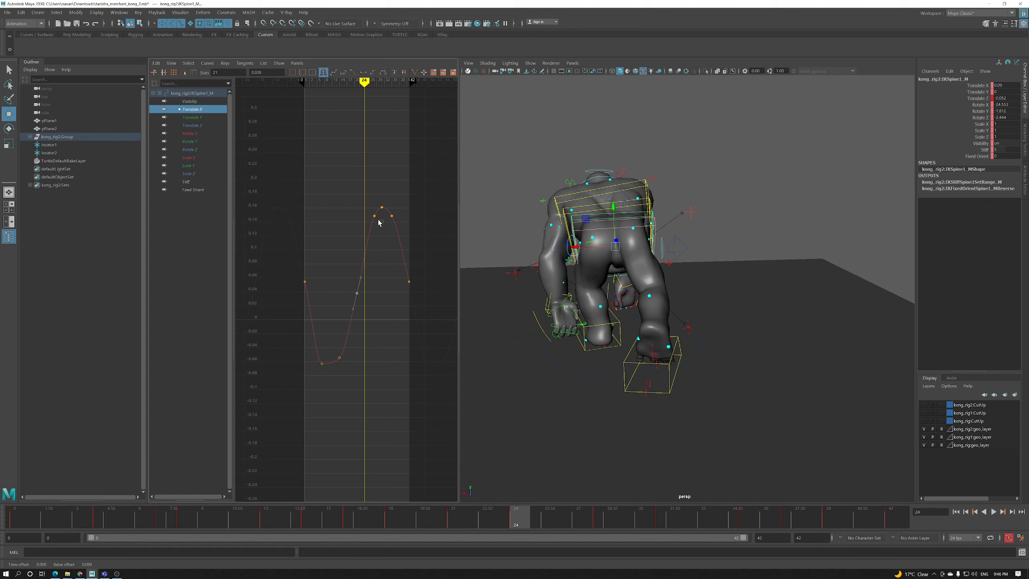
pyautogui.click(340, 358)
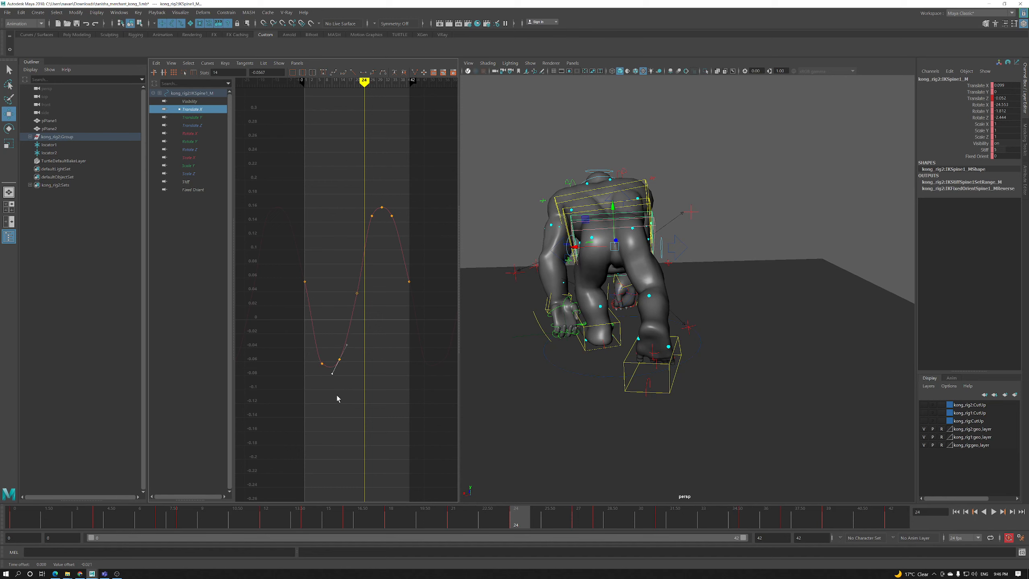
pyautogui.click(990, 512)
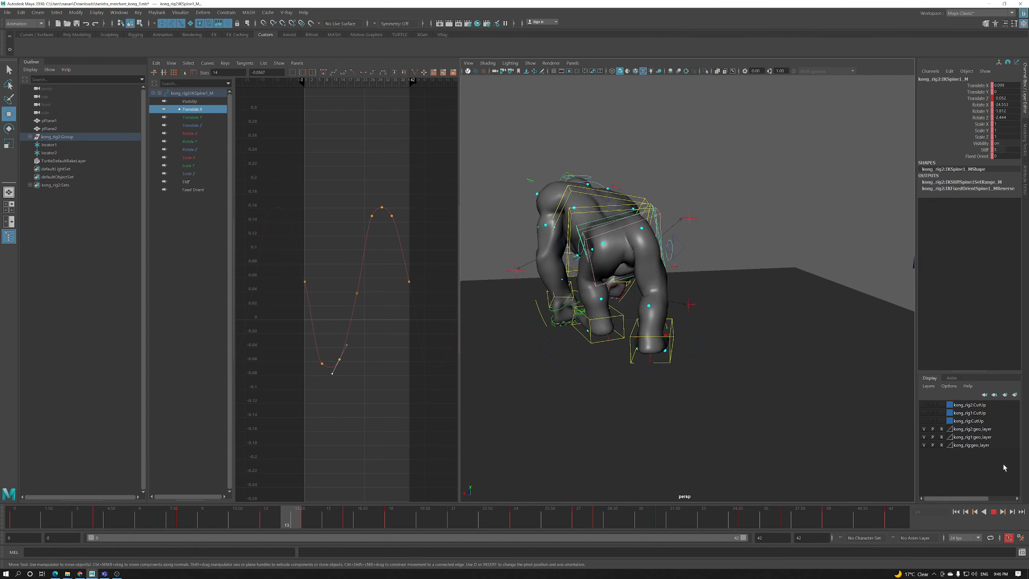
pyautogui.click(995, 513)
# Add a Translate Z key of about -0.087 to the hip control at frame 28 and lower the frame 31 key to about -0.067
pyautogui.click(640, 518)
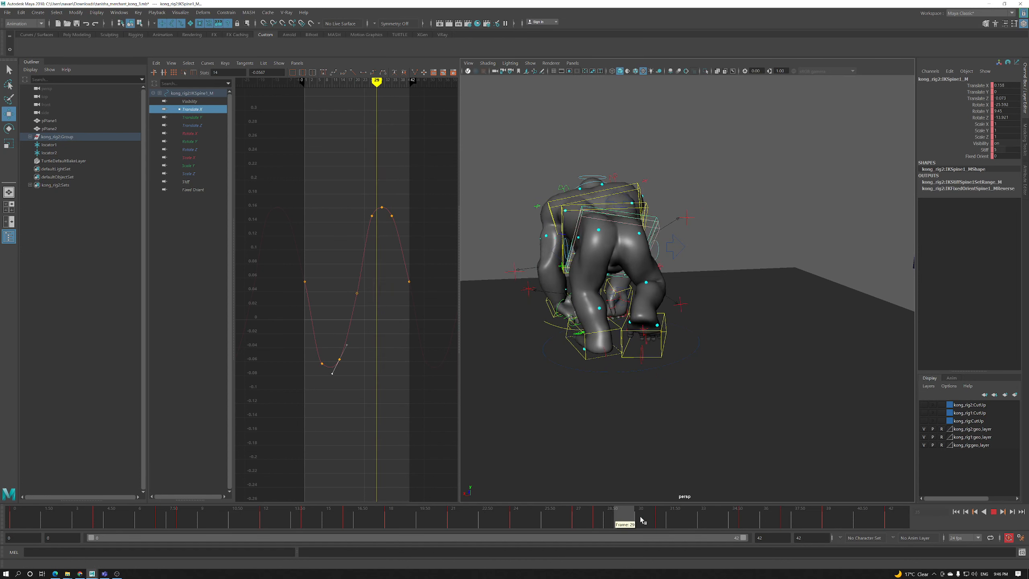
pyautogui.click(197, 126)
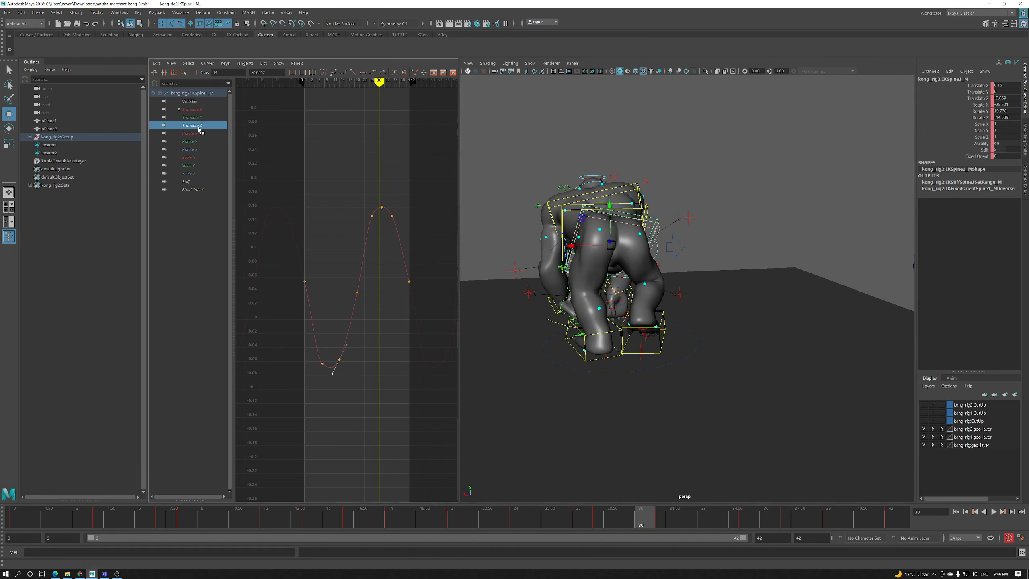
pyautogui.hotkey('alt', ',')
pyautogui.hotkey('alt', ',')
pyautogui.keyDown('shift'); pyautogui.moveTo(369, 329); pyautogui.dragTo(372, 337, button='middle'); pyautogui.keyUp('shift')
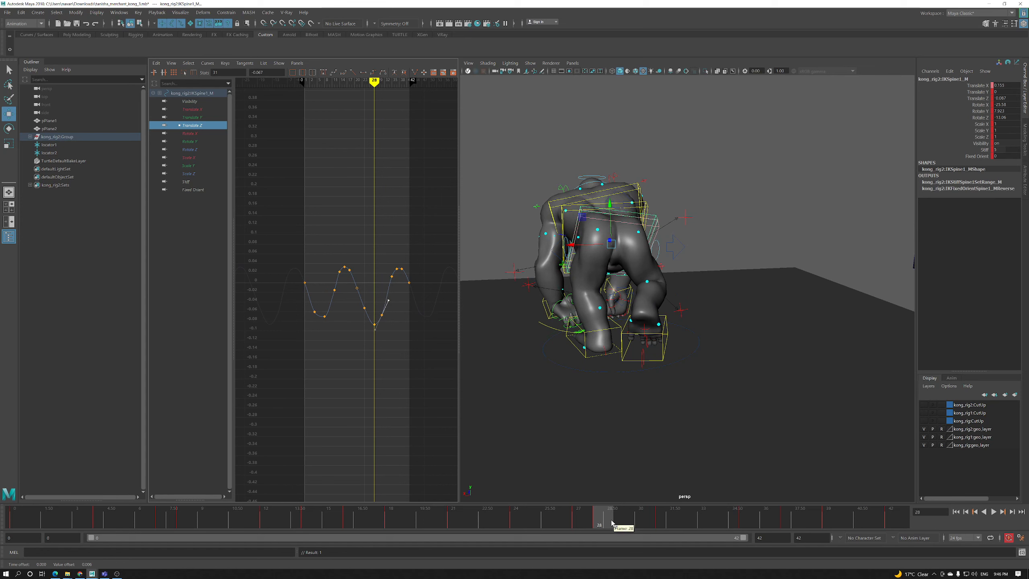
pyautogui.hotkey('alt', 'v')
pyautogui.moveTo(772, 514)
pyautogui.mouseDown()
pyautogui.moveTo(722, 516)
pyautogui.moveTo(823, 509)
pyautogui.moveTo(786, 511)
pyautogui.mouseUp()
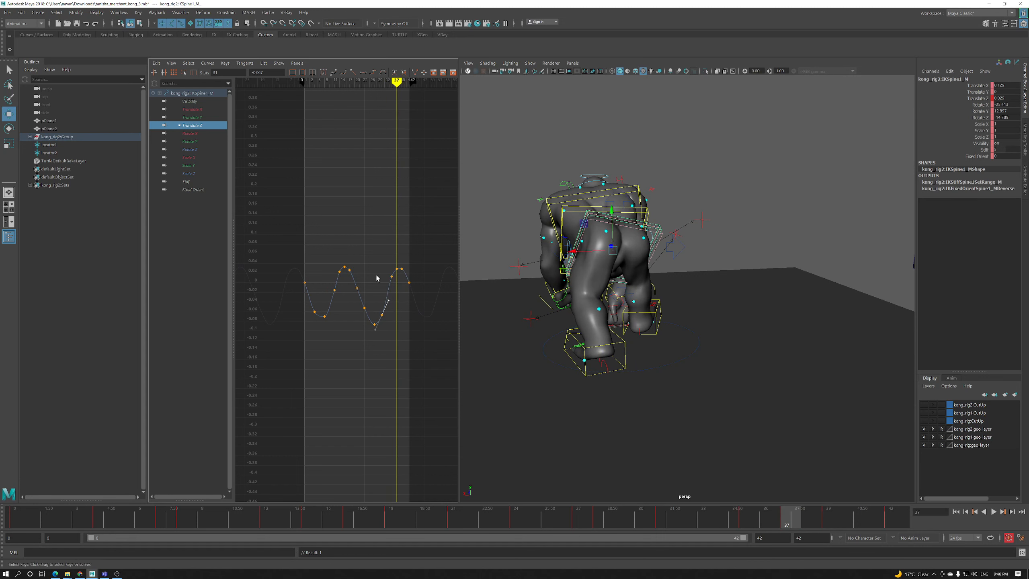
pyautogui.moveTo(635, 316)
pyautogui.keyDown('alt'); pyautogui.mouseDown()
pyautogui.moveTo(657, 317)
pyautogui.moveTo(637, 321)
pyautogui.mouseUp(); pyautogui.keyUp('alt')
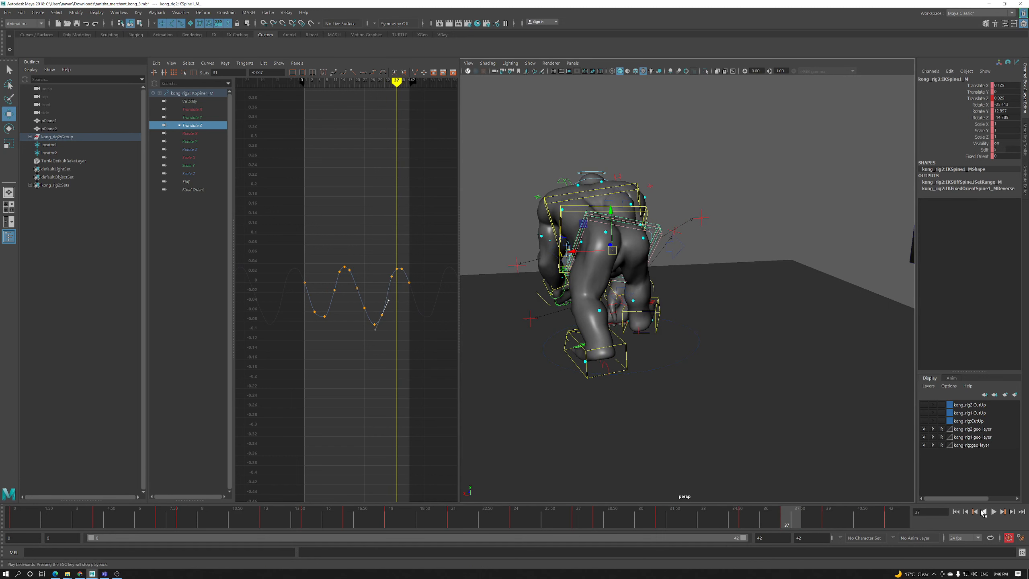
pyautogui.click(385, 279)
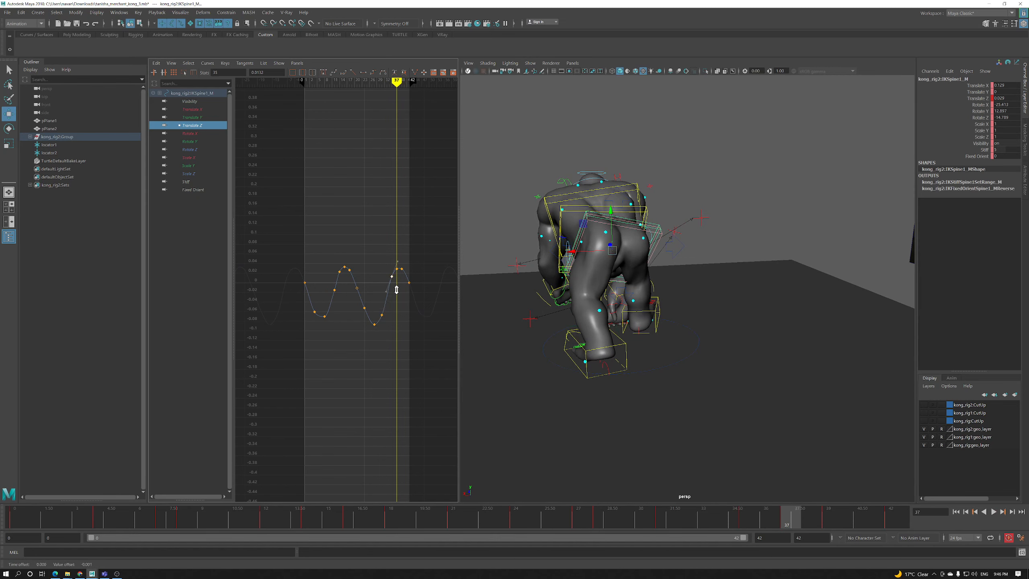
# Try rotating the hip control about Z by about -4.46 degrees at frame 10, inspect the Rotate Z curve, and undo the rotation
pyautogui.moveTo(814, 514); pyautogui.dragTo(224, 488)
pyautogui.press('e')
pyautogui.moveTo(656, 266); pyautogui.dragTo(658, 254)
pyautogui.click(194, 150)
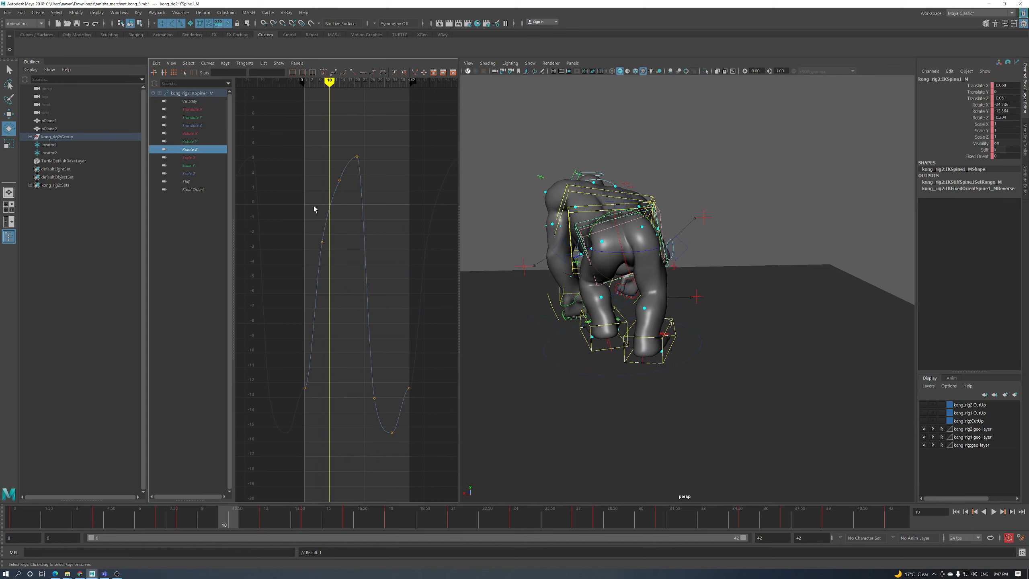
pyautogui.keyDown('alt'); pyautogui.moveTo(630, 269); pyautogui.dragTo(585, 261); pyautogui.keyUp('alt')
pyautogui.hotkey('ctrl', 'z')
pyautogui.hotkey('ctrl', 'z')
pyautogui.hotkey('ctrl', 'z')
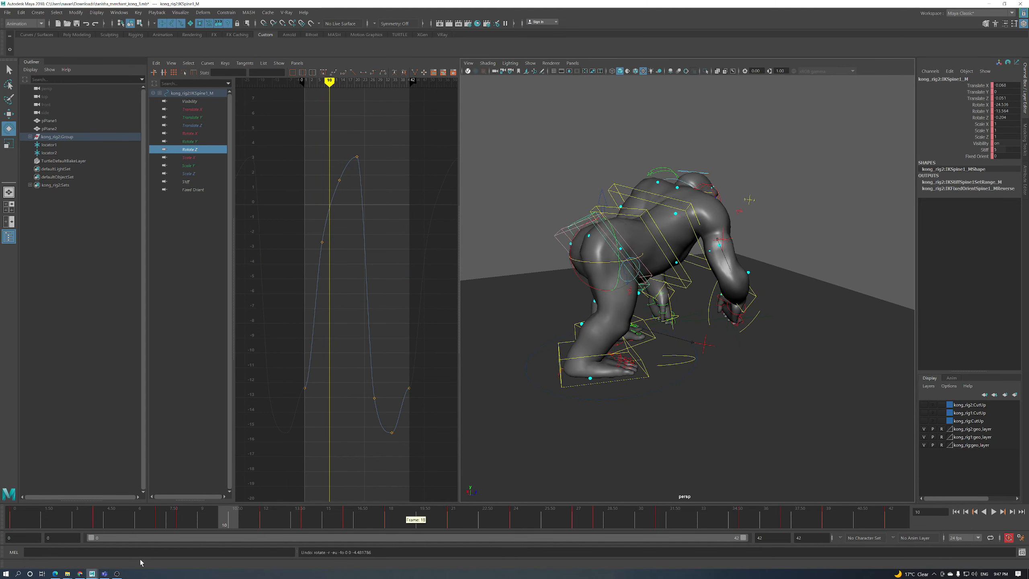
# Lower the hip control's first and last Rotate Z keys to about -12.9 and give them matching upward-sloped tangents
pyautogui.click(30, 521)
pyautogui.keyDown('alt'); pyautogui.moveTo(506, 385); pyautogui.dragTo(524, 397); pyautogui.keyUp('alt')
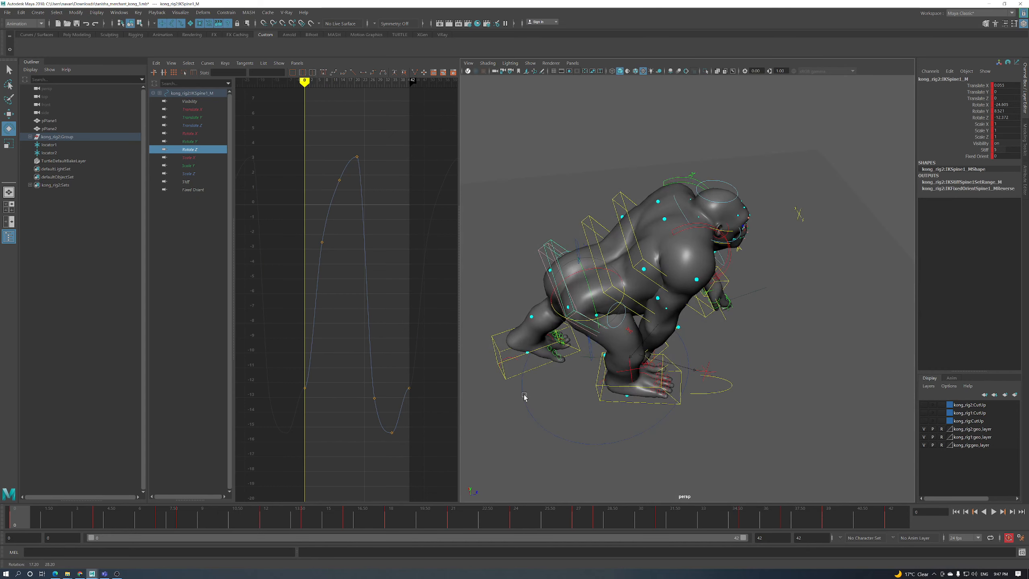
pyautogui.moveTo(421, 385); pyautogui.dragTo(300, 392)
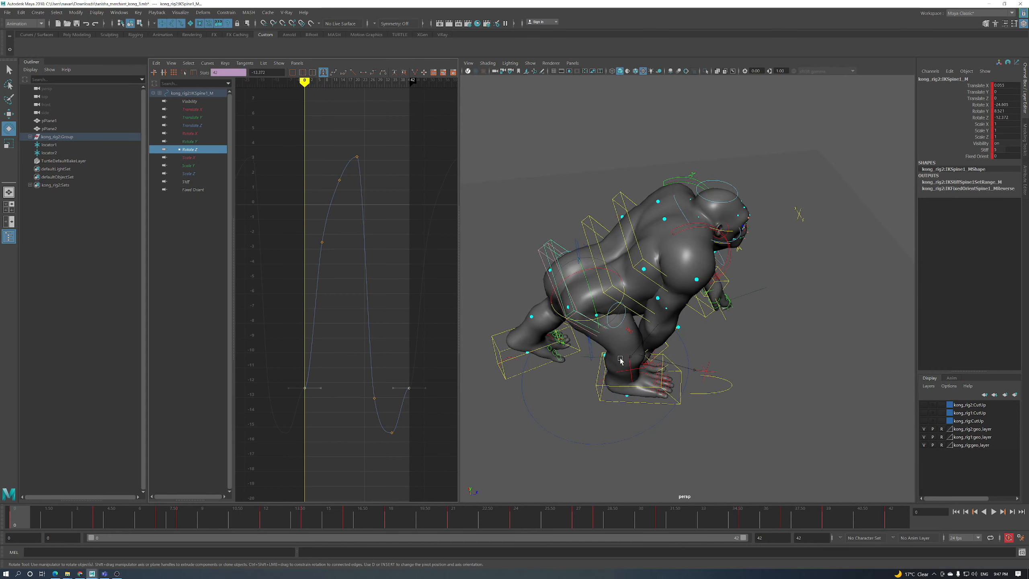
pyautogui.keyDown('alt'); pyautogui.moveTo(634, 365); pyautogui.dragTo(660, 370); pyautogui.keyUp('alt')
pyautogui.moveTo(385, 390)
pyautogui.mouseDown(button='middle')
pyautogui.moveTo(384, 380)
pyautogui.moveTo(387, 399)
pyautogui.mouseUp(button='middle')
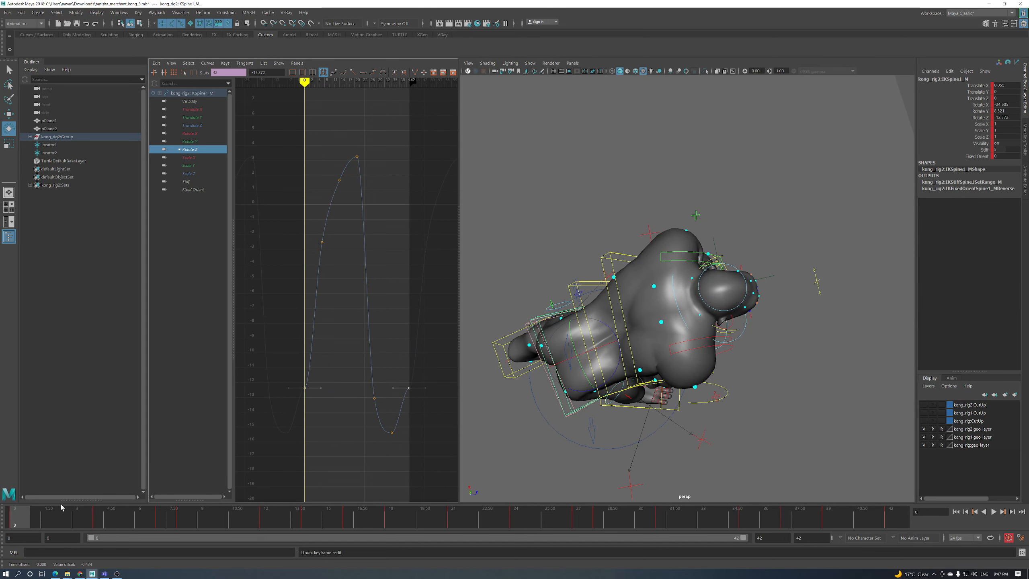
pyautogui.keyDown('alt'); pyautogui.moveTo(539, 409); pyautogui.dragTo(577, 424); pyautogui.keyUp('alt')
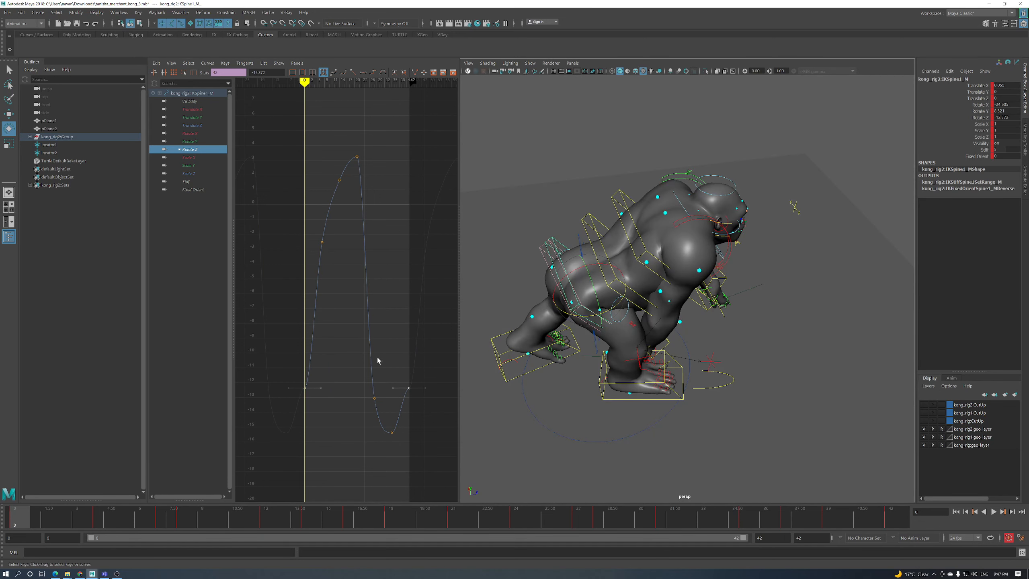
pyautogui.moveTo(396, 340); pyautogui.dragTo(400, 340, button='middle')
pyautogui.hotkey('ctrl', 'z')
pyautogui.click(321, 396)
pyautogui.moveTo(422, 396); pyautogui.dragTo(424, 353, button='middle')
# Raise the hip control's Rotate Z keys to about -1.66 at frame 7 and 5.65 at frame 14
pyautogui.moveTo(26, 522); pyautogui.dragTo(173, 525)
pyautogui.keyDown('alt'); pyautogui.moveTo(530, 345); pyautogui.dragTo(598, 363); pyautogui.keyUp('alt')
pyautogui.click(321, 242)
pyautogui.moveTo(337, 284)
pyautogui.mouseDown(button='middle')
pyautogui.moveTo(338, 257)
pyautogui.moveTo(341, 274)
pyautogui.mouseUp(button='middle')
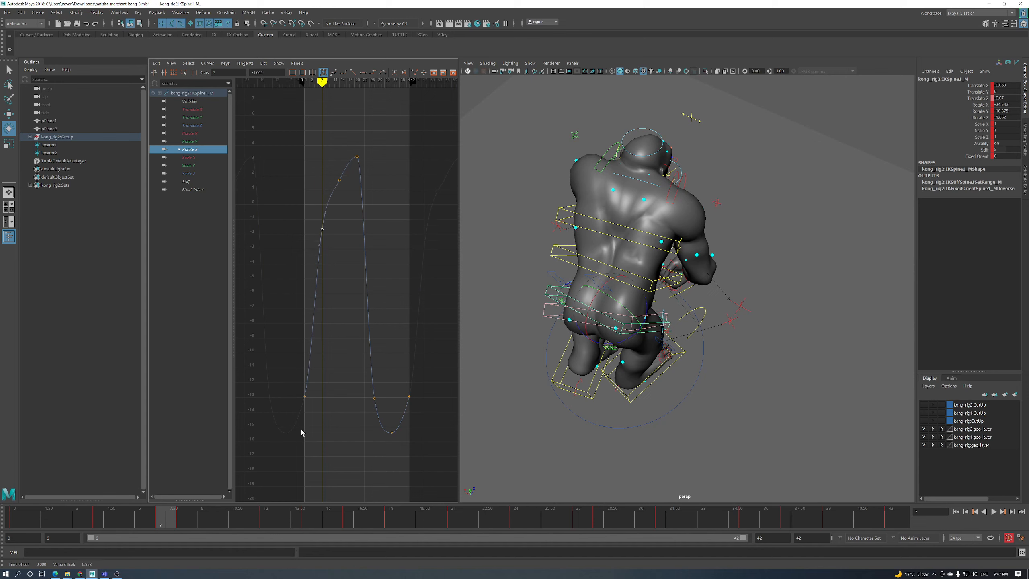
pyautogui.moveTo(184, 517); pyautogui.dragTo(308, 520)
pyautogui.moveTo(347, 199); pyautogui.dragTo(347, 150, button='middle')
pyautogui.keyDown('alt'); pyautogui.moveTo(648, 304); pyautogui.dragTo(707, 320); pyautogui.keyUp('alt')
pyautogui.moveTo(375, 303); pyautogui.dragTo(375, 293, button='middle')
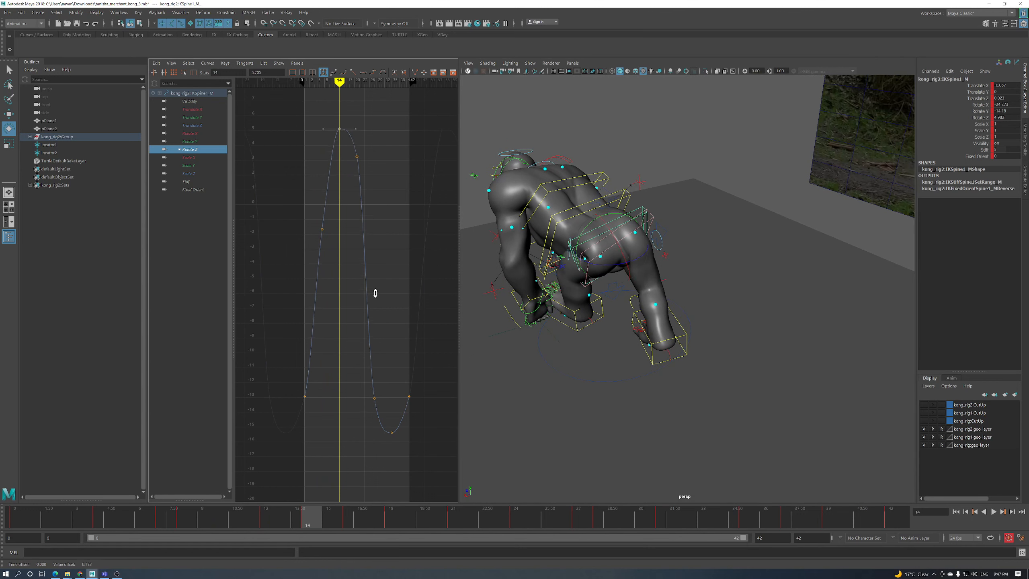
pyautogui.keyDown('alt'); pyautogui.moveTo(381, 280); pyautogui.dragTo(379, 273, button='right'); pyautogui.keyUp('alt')
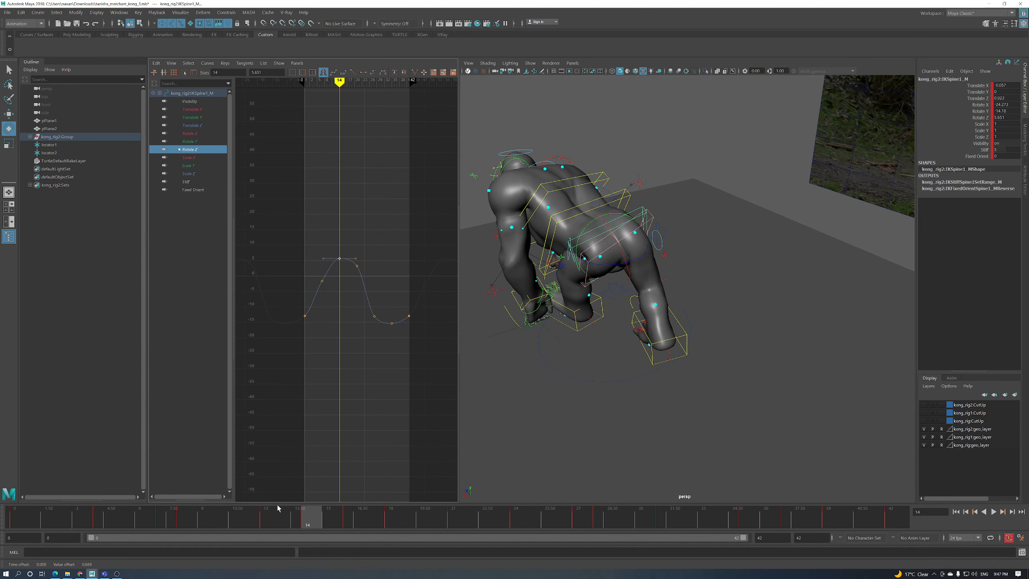
# Add a Rotate Z key of about 5.4 to the hip control at frame 18
pyautogui.hotkey('alt', 'v')
pyautogui.hotkey('alt', 'v')
pyautogui.keyDown('alt'); pyautogui.moveTo(649, 367); pyautogui.dragTo(608, 402); pyautogui.keyUp('alt')
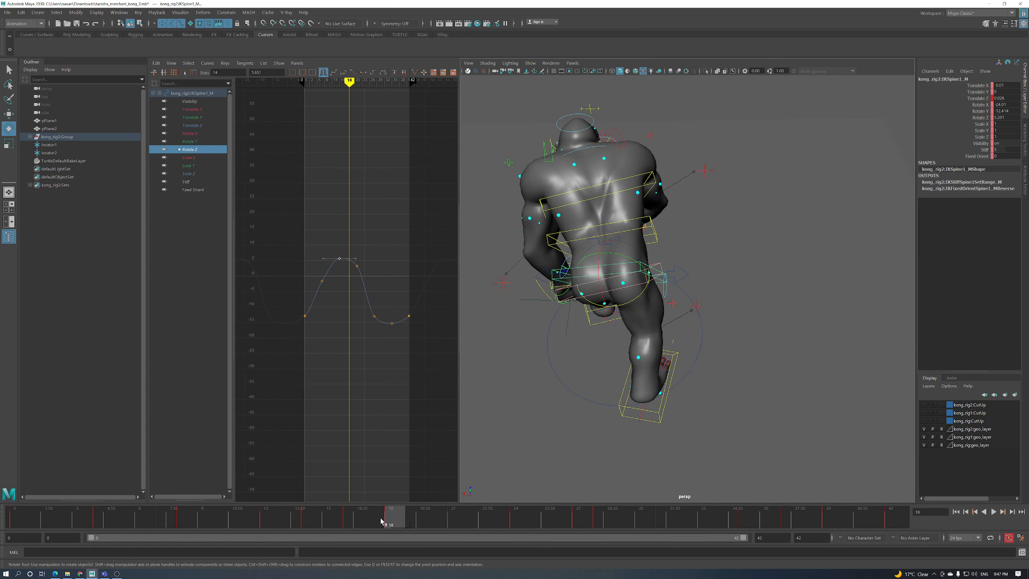
pyautogui.moveTo(356, 250); pyautogui.dragTo(351, 267)
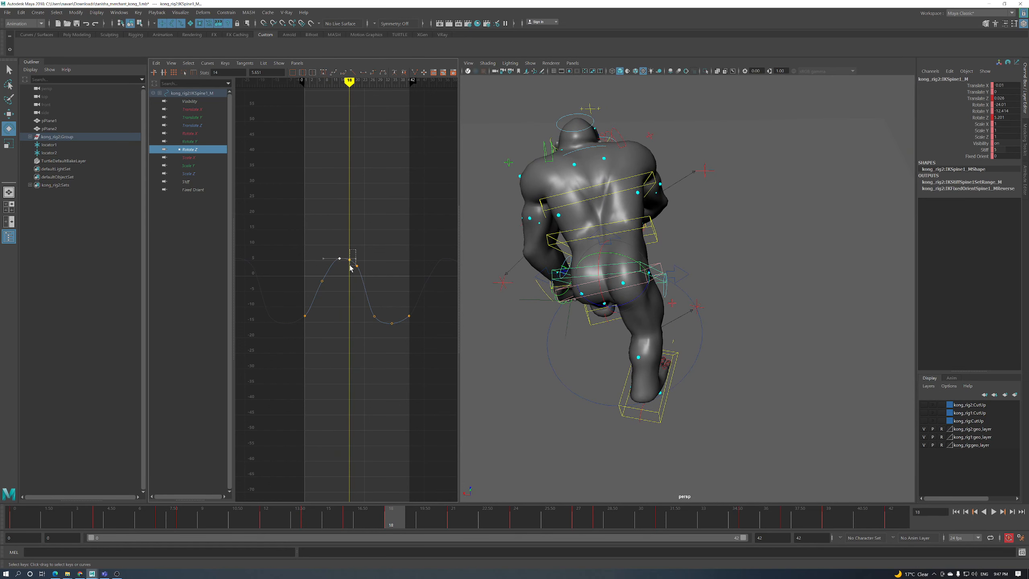
pyautogui.keyDown('alt'); pyautogui.moveTo(567, 317); pyautogui.dragTo(611, 323); pyautogui.keyUp('alt')
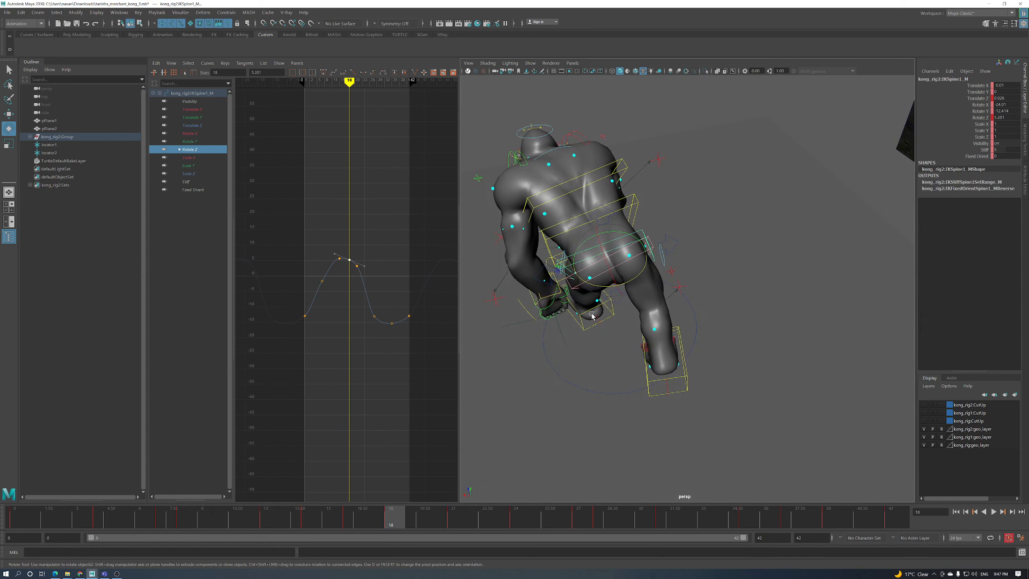
pyautogui.moveTo(396, 310); pyautogui.dragTo(394, 300, button='middle')
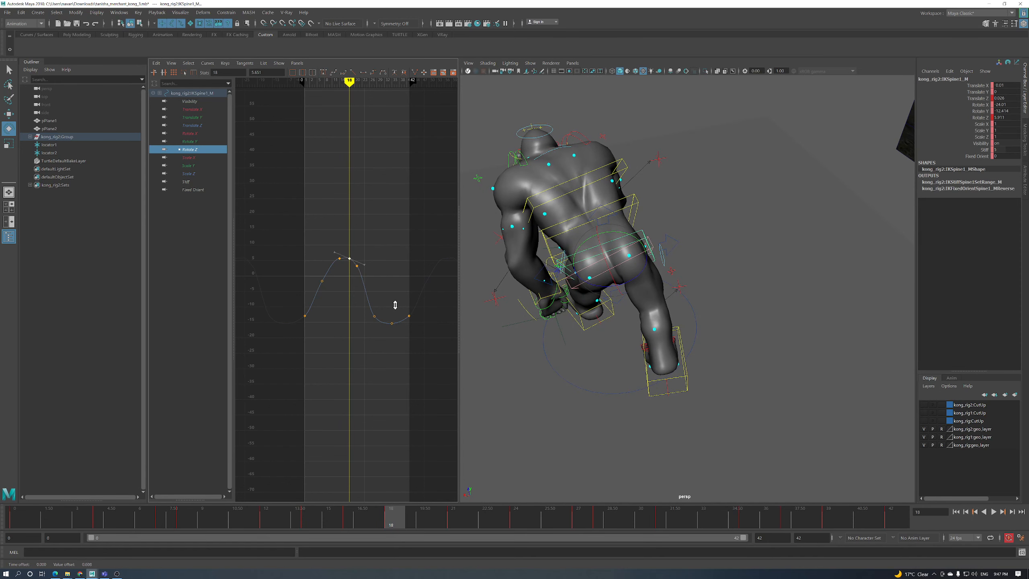
pyautogui.hotkey('alt', 'v')
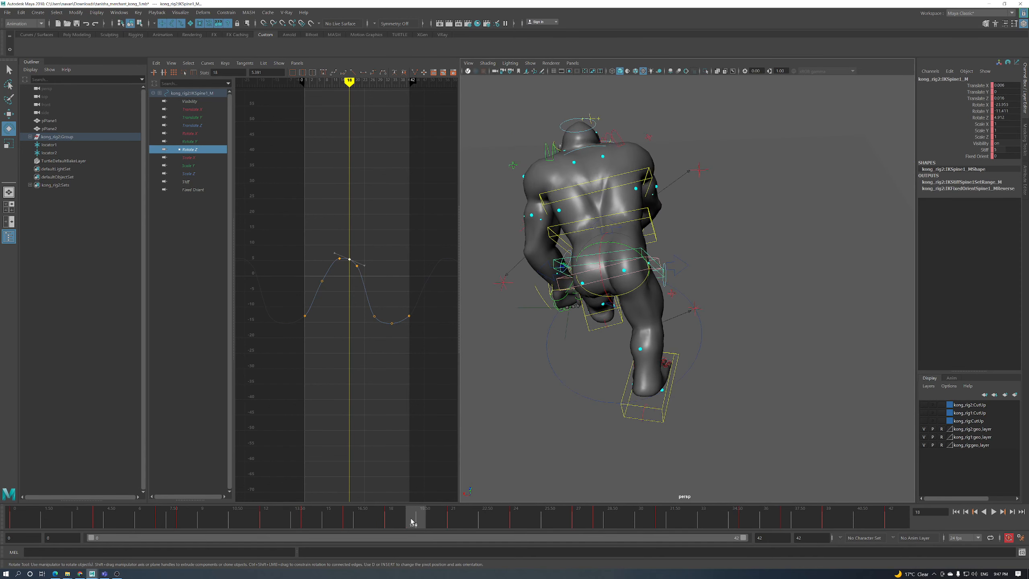
# Set the hip control's Rotate Z keys to about 2.6 at frame 21 and -8.9 at frame 28, sloping the frame 21 tangent steeply downward
pyautogui.click(451, 521)
pyautogui.moveTo(356, 276); pyautogui.dragTo(364, 283, button='middle')
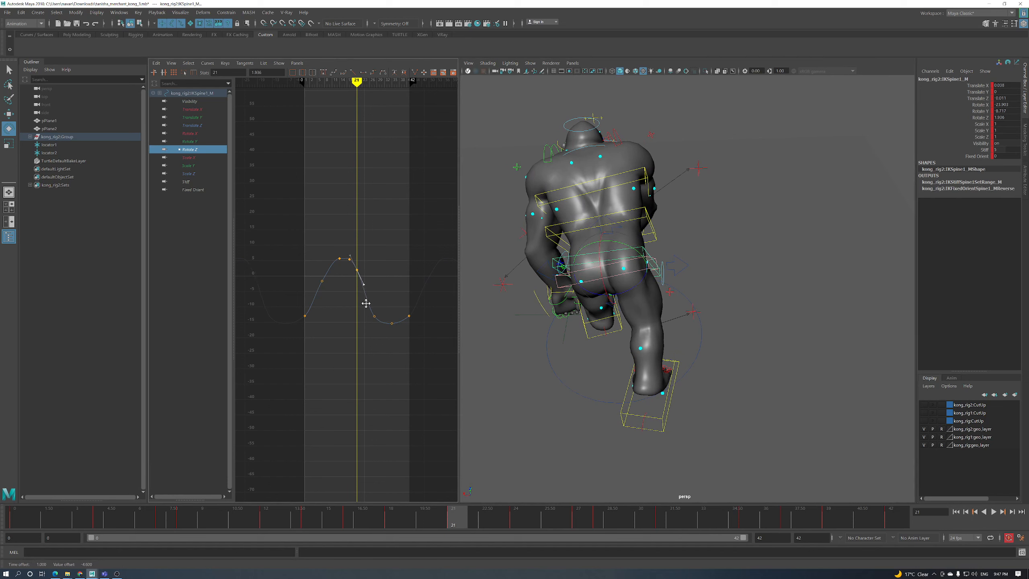
pyautogui.hotkey('alt', 'v')
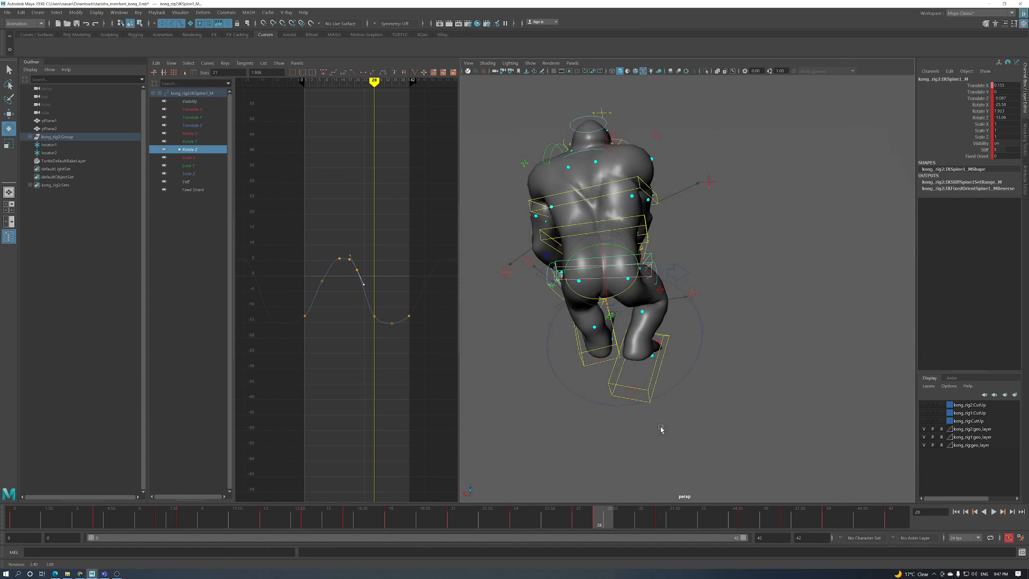
pyautogui.hotkey('alt', 'v')
pyautogui.click(374, 316)
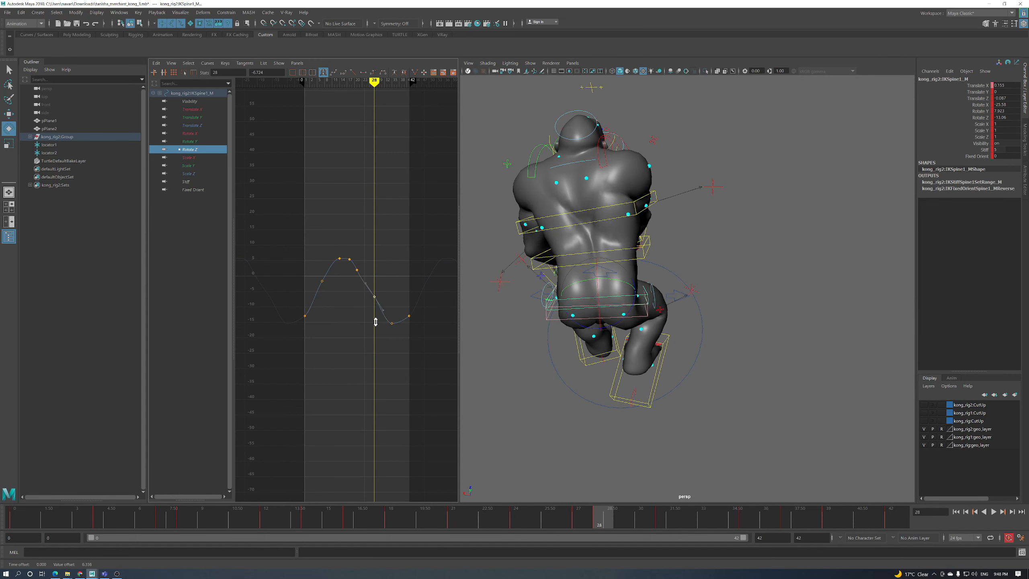
pyautogui.moveTo(377, 341); pyautogui.dragTo(378, 327, button='middle')
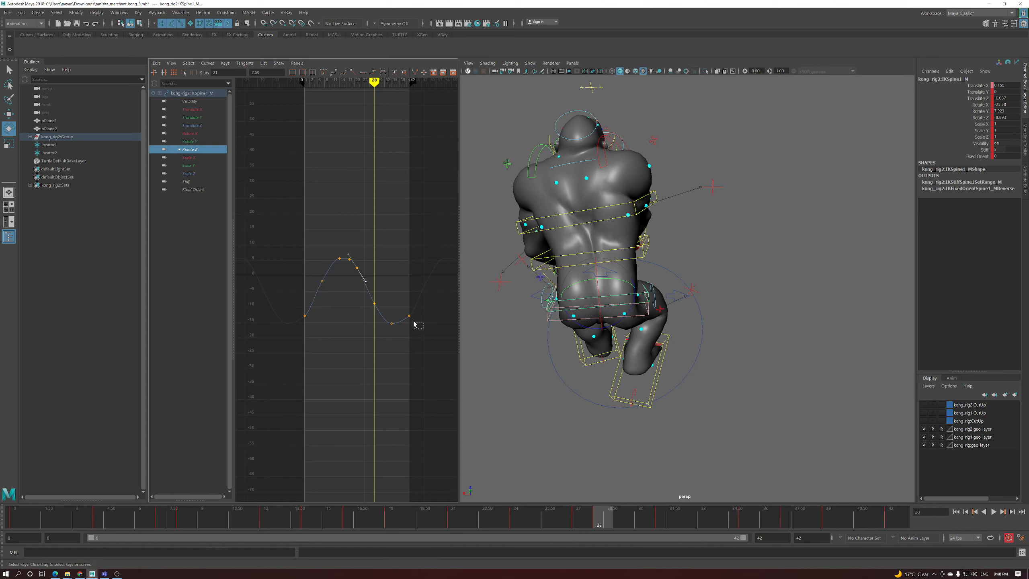
# Steepen the tangents of the hip control's first and last Rotate Z keys, and play back the walk cycle from the side and rear
pyautogui.moveTo(313, 323); pyautogui.dragTo(298, 308)
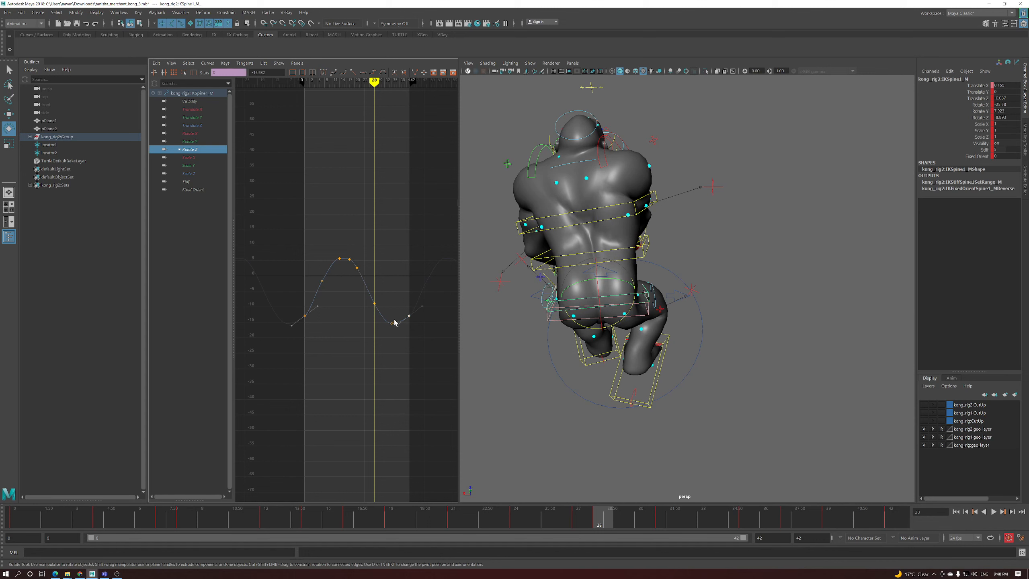
pyautogui.moveTo(401, 326); pyautogui.dragTo(400, 329)
pyautogui.moveTo(400, 329); pyautogui.dragTo(401, 331, button='middle')
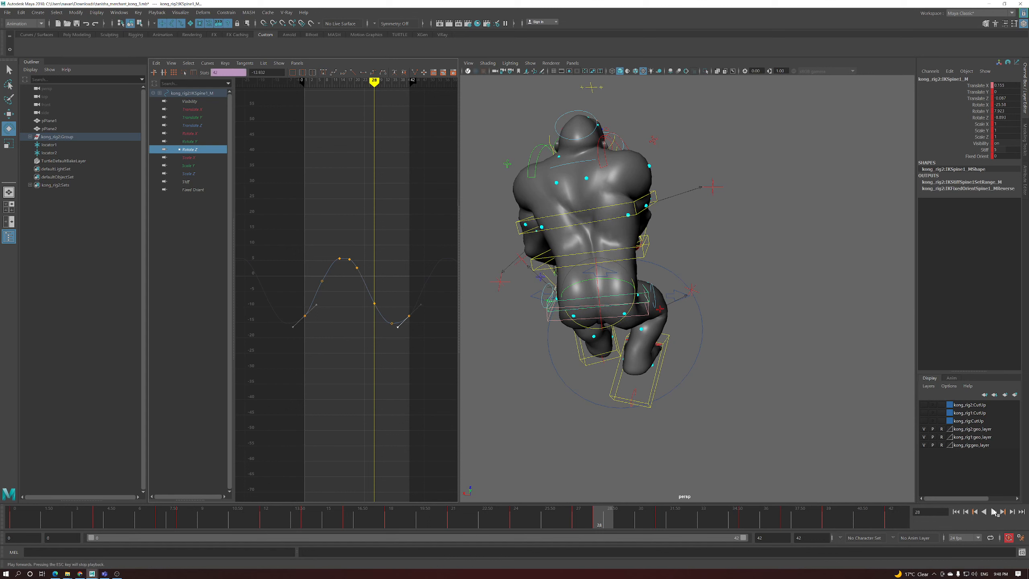
pyautogui.click(993, 512)
pyautogui.keyDown('alt'); pyautogui.moveTo(731, 372); pyautogui.dragTo(690, 349); pyautogui.keyUp('alt')
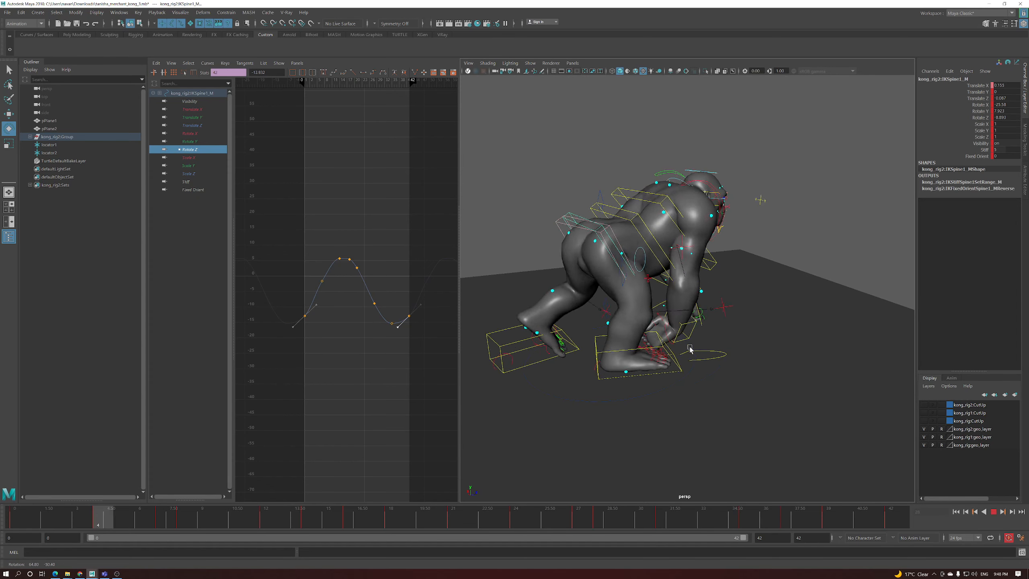
pyautogui.keyDown('alt'); pyautogui.moveTo(690, 348); pyautogui.dragTo(726, 350); pyautogui.keyUp('alt')
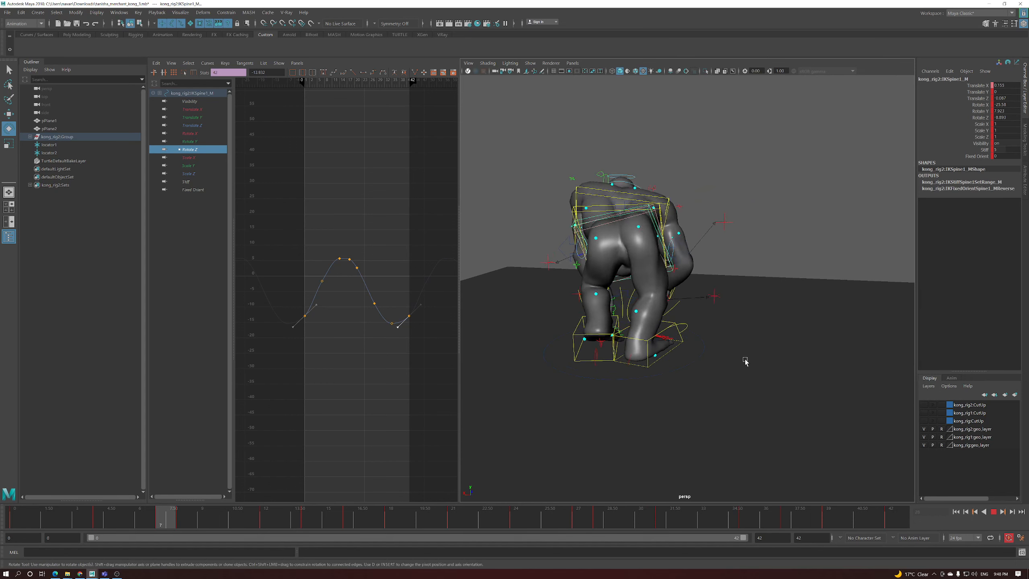
pyautogui.click(1003, 513)
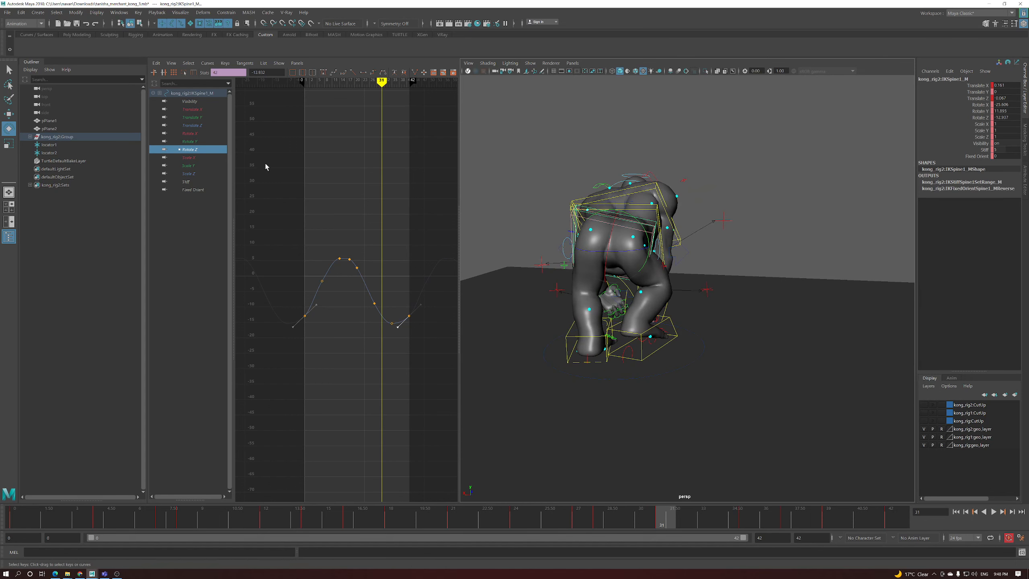
# Isolate the hip control's Rotate Y curve and add a key of about -13.19 at frame 17
pyautogui.click(193, 142)
pyautogui.press('f')
pyautogui.keyDown('alt'); pyautogui.moveTo(712, 323); pyautogui.dragTo(502, 379); pyautogui.keyUp('alt')
pyautogui.moveTo(140, 519); pyautogui.dragTo(349, 526)
pyautogui.keyDown('alt'); pyautogui.moveTo(709, 381); pyautogui.dragTo(638, 376); pyautogui.keyUp('alt')
pyautogui.keyDown('alt'); pyautogui.moveTo(569, 302); pyautogui.dragTo(598, 341); pyautogui.keyUp('alt')
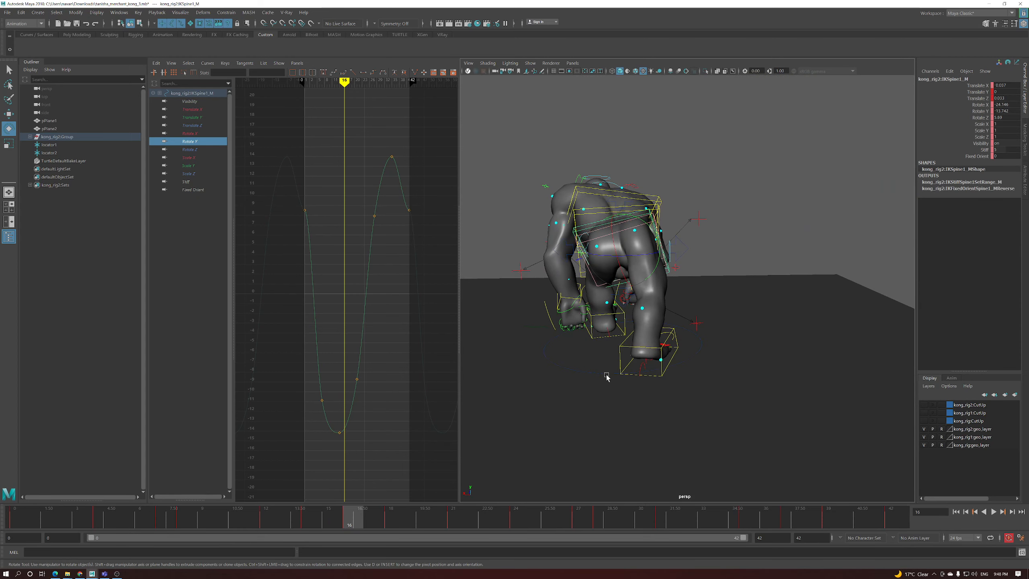
pyautogui.moveTo(366, 523); pyautogui.dragTo(382, 527)
pyautogui.moveTo(390, 368); pyautogui.dragTo(349, 392)
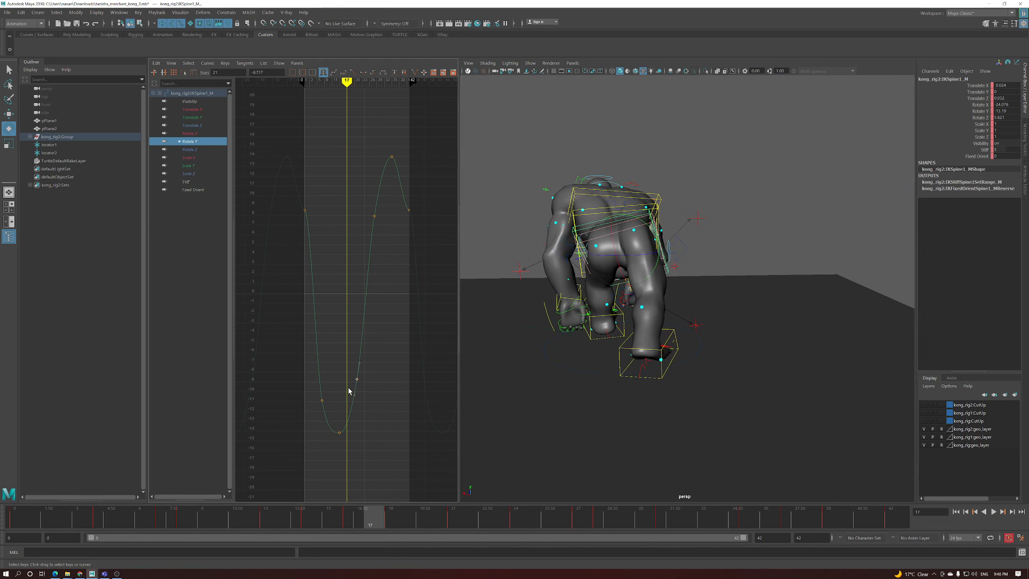
pyautogui.hotkey('alt', '.')
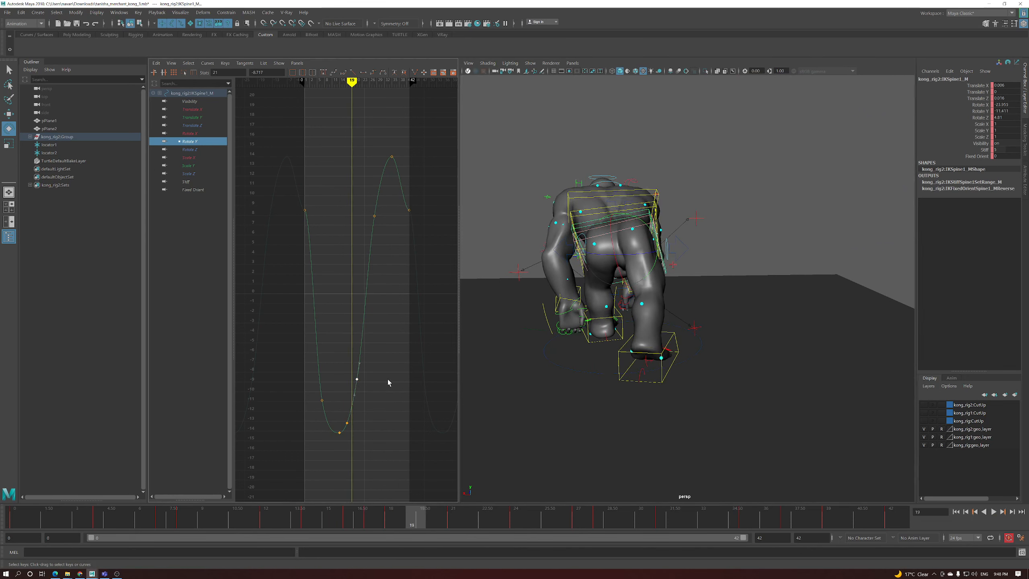
# Move the hip control's new Rotate Y key to frame 18 and raise the frame 21 key to about -3
pyautogui.keyDown('alt'); pyautogui.moveTo(634, 409); pyautogui.dragTo(643, 358); pyautogui.keyUp('alt')
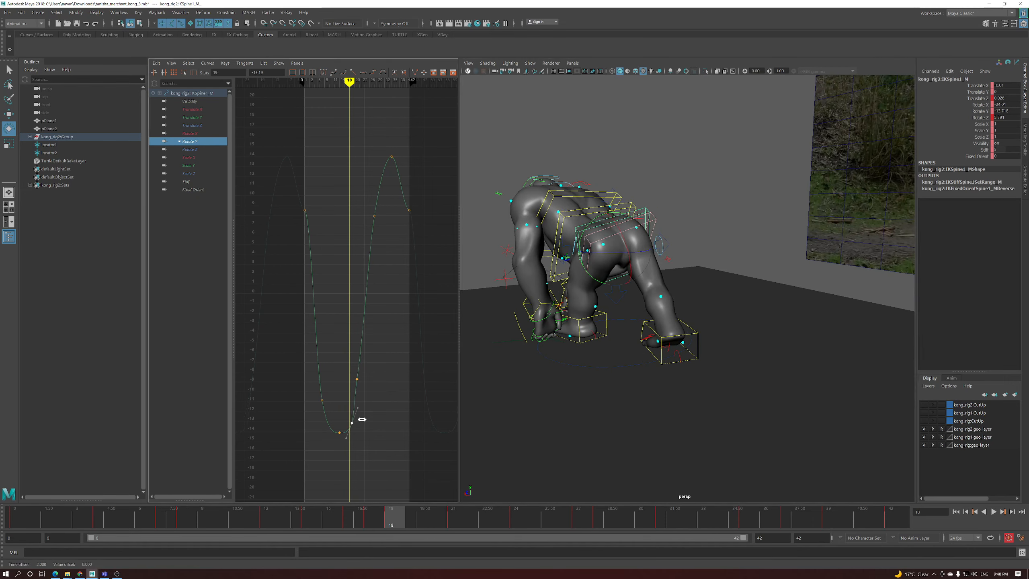
pyautogui.hotkey('alt', '.')
pyautogui.hotkey('alt', '.')
pyautogui.hotkey('alt', '.')
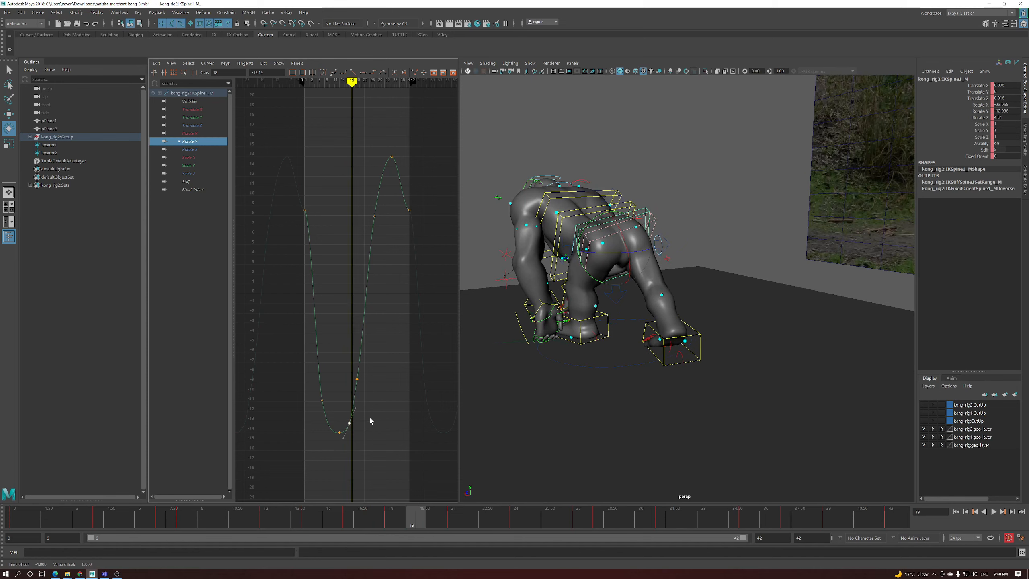
pyautogui.keyDown('alt'); pyautogui.moveTo(622, 368); pyautogui.dragTo(657, 365); pyautogui.keyUp('alt')
pyautogui.click(357, 379)
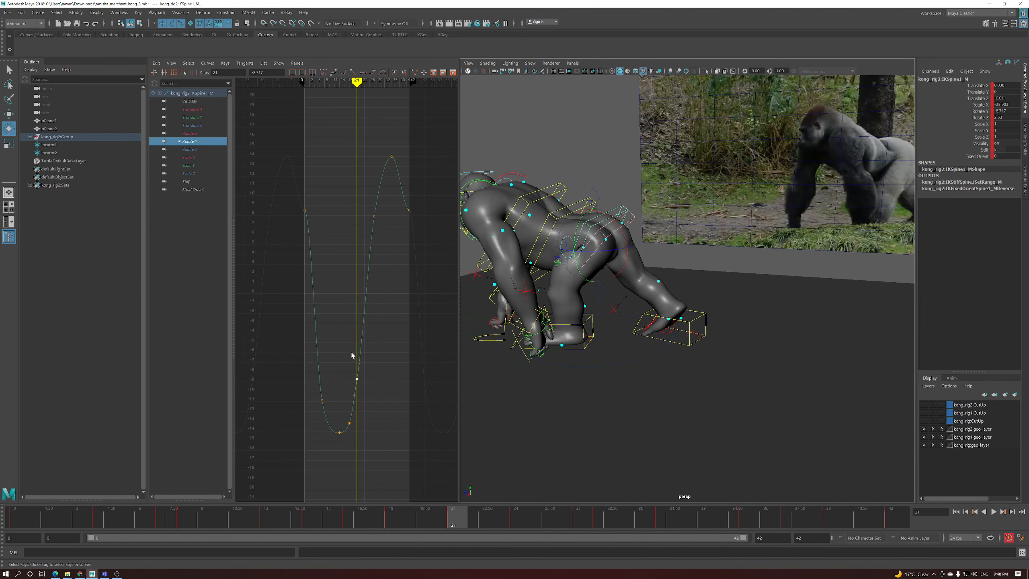
pyautogui.keyDown('shift'); pyautogui.moveTo(379, 403); pyautogui.dragTo(414, 232, button='middle'); pyautogui.keyUp('shift')
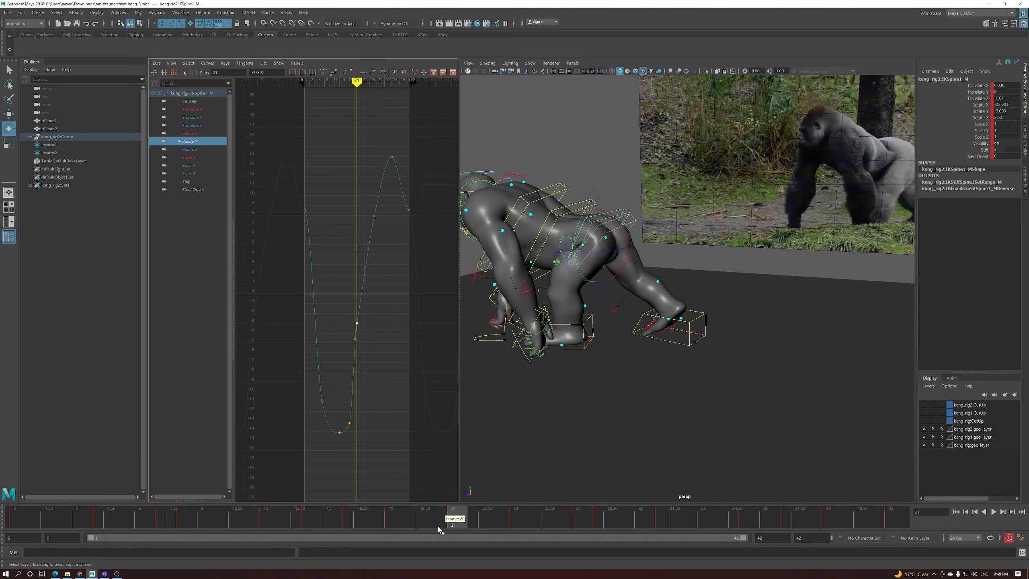
# Examine the gorilla's foot and hand controls up close at frame 18, including the left toe-roll control's curves
pyautogui.moveTo(440, 529); pyautogui.dragTo(396, 518)
pyautogui.press('e')
pyautogui.keyDown('alt'); pyautogui.moveTo(600, 408); pyautogui.dragTo(640, 298); pyautogui.keyUp('alt')
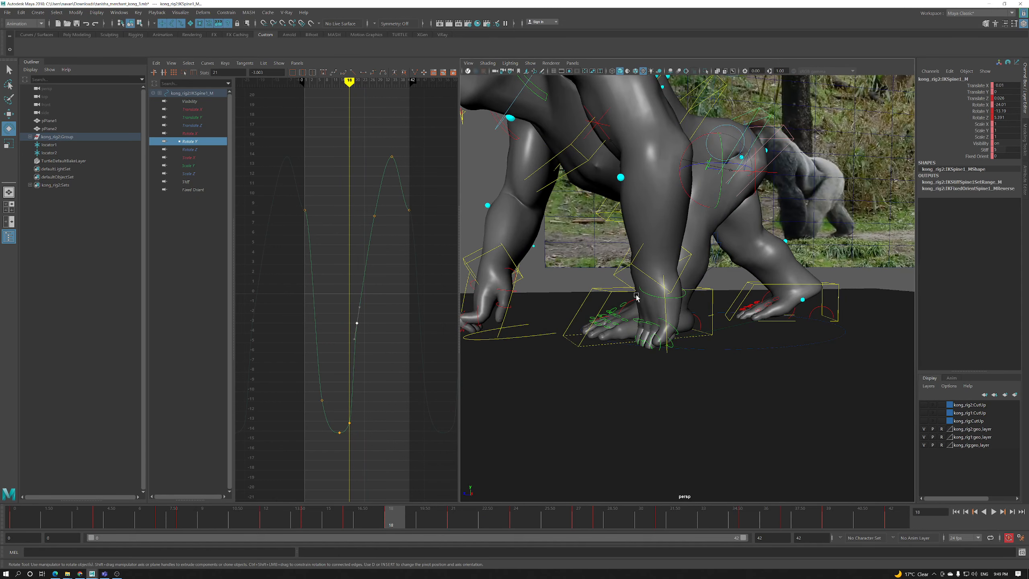
pyautogui.click(633, 300)
pyautogui.scroll(-3, 680, 333)
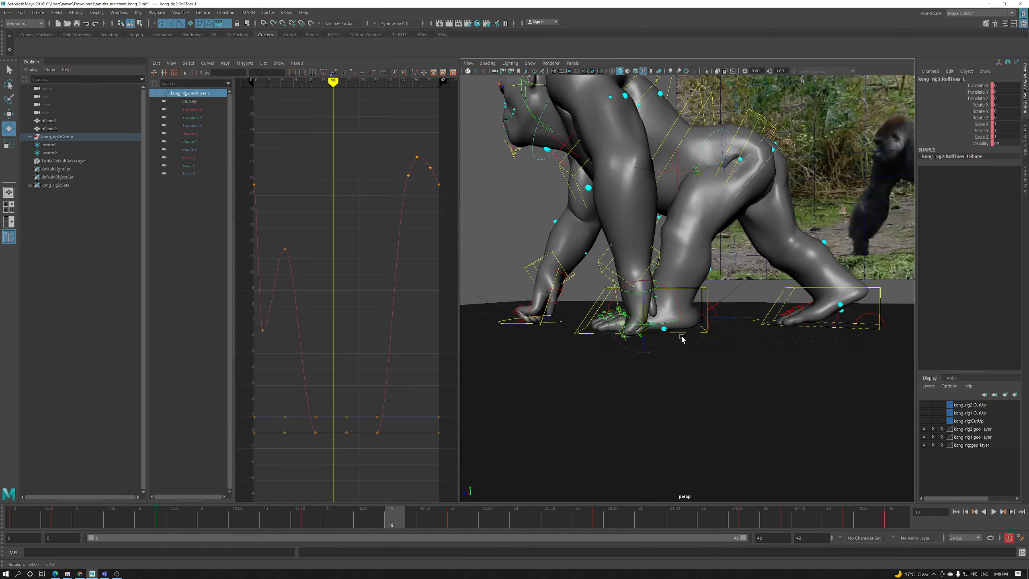
pyautogui.keyDown('alt'); pyautogui.moveTo(708, 288); pyautogui.dragTo(716, 296); pyautogui.keyUp('alt')
pyautogui.click(597, 340)
pyautogui.keyDown('alt'); pyautogui.moveTo(597, 341); pyautogui.dragTo(693, 336); pyautogui.keyUp('alt')
pyautogui.click(712, 321)
pyautogui.keyDown('alt'); pyautogui.moveTo(523, 296); pyautogui.dragTo(716, 285); pyautogui.keyUp('alt')
# Reselect the hip control, isolate its Rotate Y curve and play back the walk cycle to check the hip twist
pyautogui.click(732, 197)
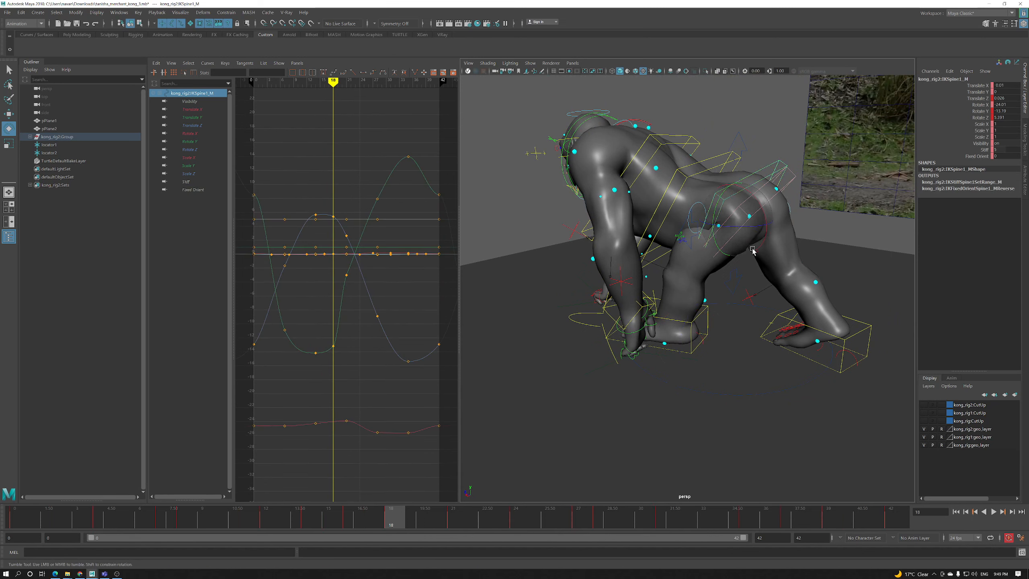
pyautogui.keyDown('alt'); pyautogui.moveTo(731, 197); pyautogui.dragTo(490, 246); pyautogui.keyUp('alt')
pyautogui.keyDown('alt'); pyautogui.moveTo(646, 396); pyautogui.dragTo(594, 337); pyautogui.keyUp('alt')
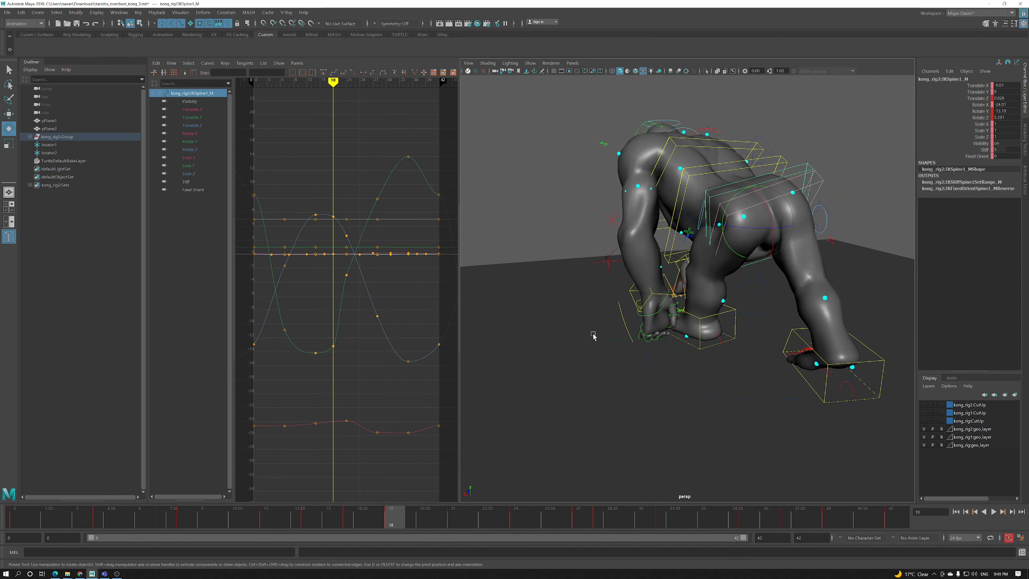
pyautogui.click(195, 141)
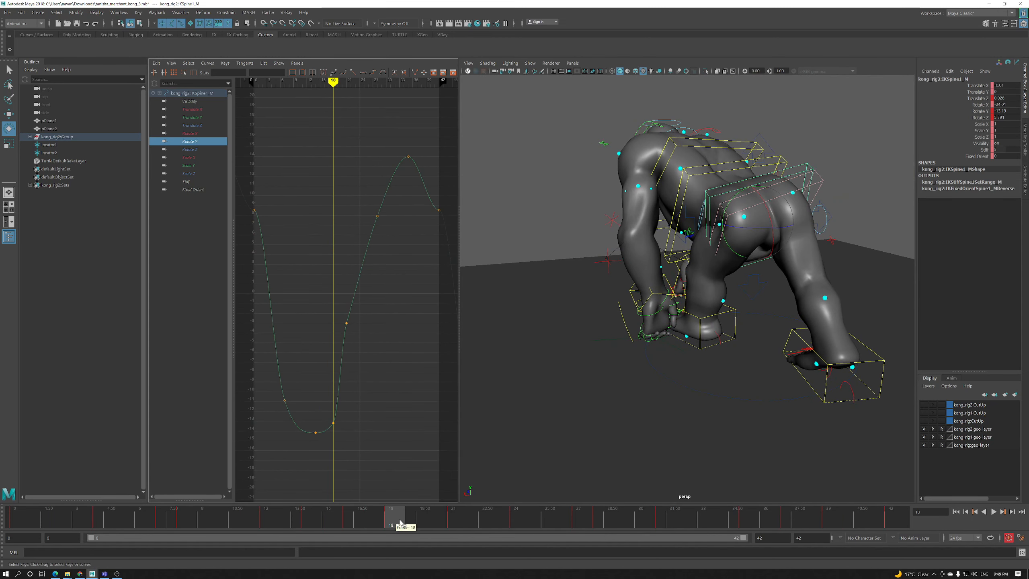
pyautogui.hotkey('alt', 'v')
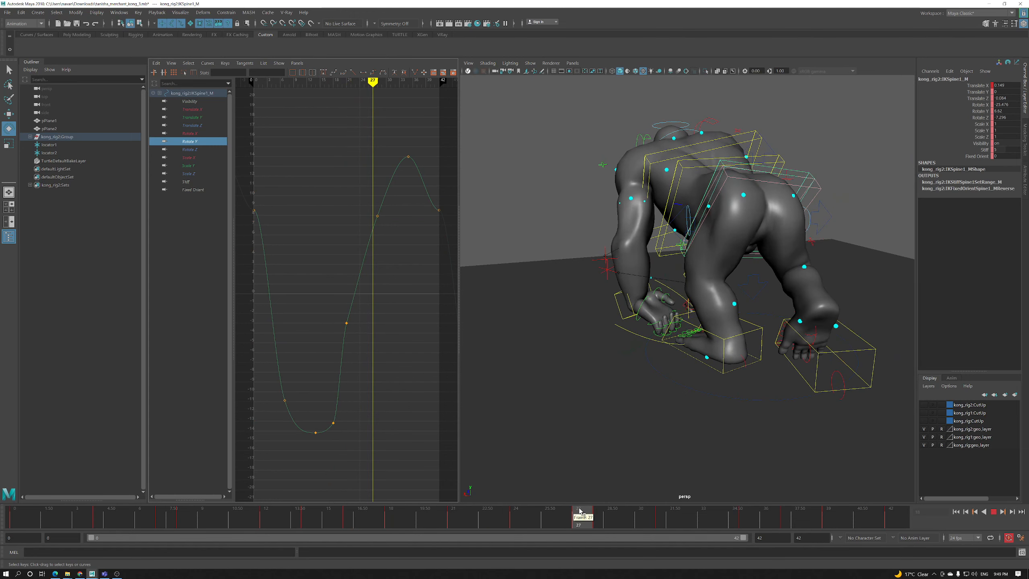
pyautogui.keyDown('alt'); pyautogui.moveTo(754, 422); pyautogui.dragTo(649, 389); pyautogui.keyUp('alt')
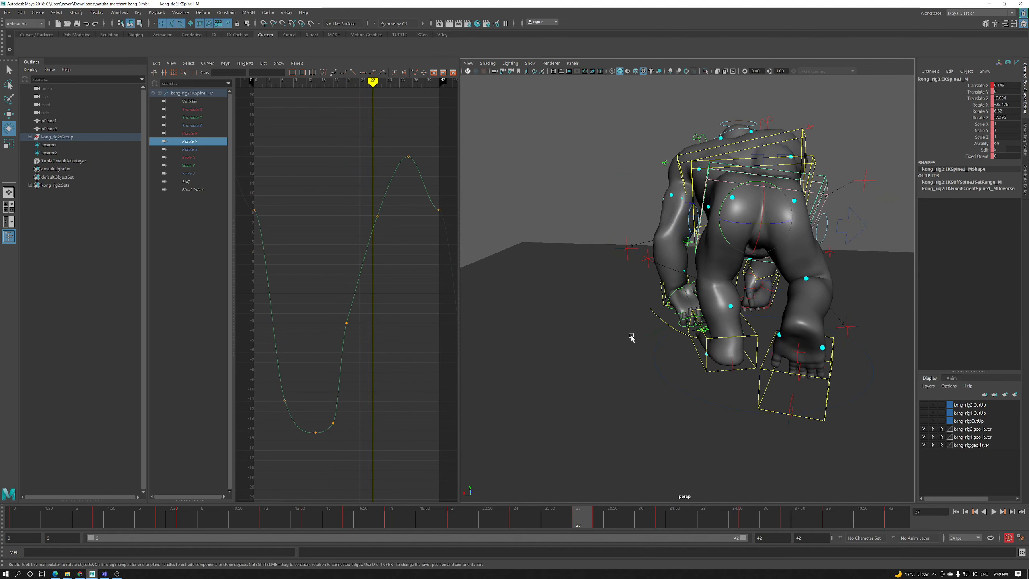
# Move the hip control's Rotate Y key from frame 28 to frame 27 and raise it to about 12.2
pyautogui.moveTo(370, 207); pyautogui.dragTo(392, 229)
pyautogui.moveTo(405, 241)
pyautogui.keyDown('shift'); pyautogui.mouseDown(button='middle')
pyautogui.moveTo(395, 237)
pyautogui.moveTo(402, 224)
pyautogui.moveTo(409, 276)
pyautogui.moveTo(413, 238)
pyautogui.mouseUp(button='middle'); pyautogui.keyUp('shift')
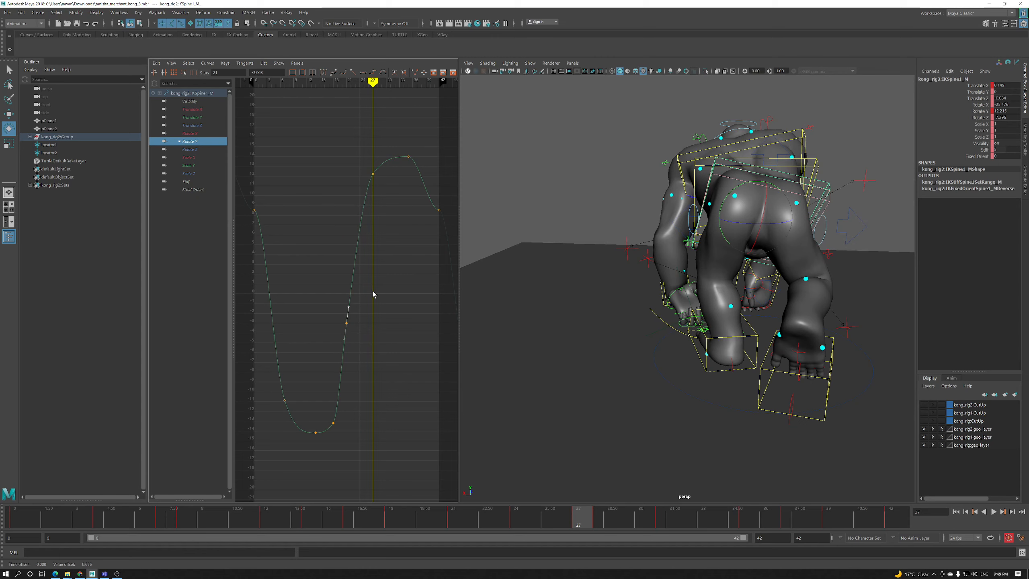
pyautogui.keyDown('alt'); pyautogui.moveTo(568, 336); pyautogui.dragTo(690, 336); pyautogui.keyUp('alt')
# Key the hip control at frame 39 and raise its Rotate Y value to about 12.8, rounding the curve's descent after the peak
pyautogui.moveTo(604, 519); pyautogui.dragTo(827, 517)
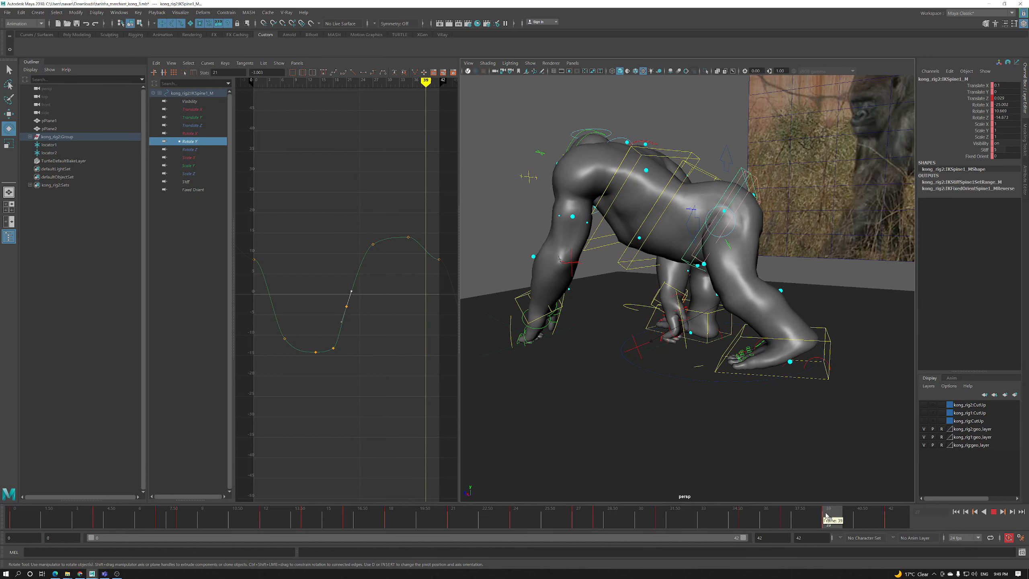
pyautogui.keyDown('alt'); pyautogui.moveTo(880, 401); pyautogui.dragTo(817, 348); pyautogui.keyUp('alt')
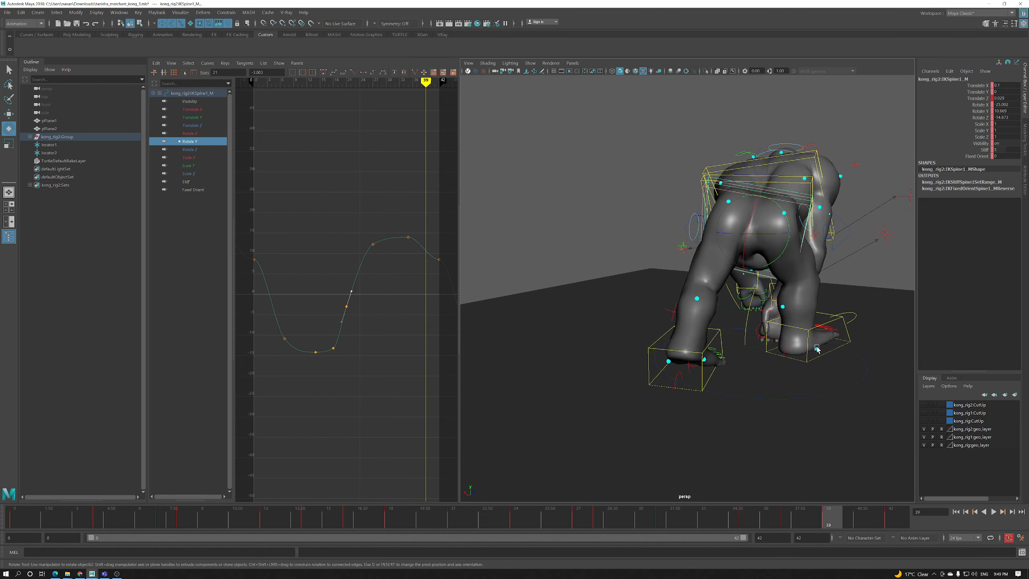
pyautogui.press('i')
pyautogui.middleClick(424, 257)
pyautogui.keyDown('shift'); pyautogui.moveTo(432, 272); pyautogui.dragTo(435, 266, button='middle'); pyautogui.keyUp('shift')
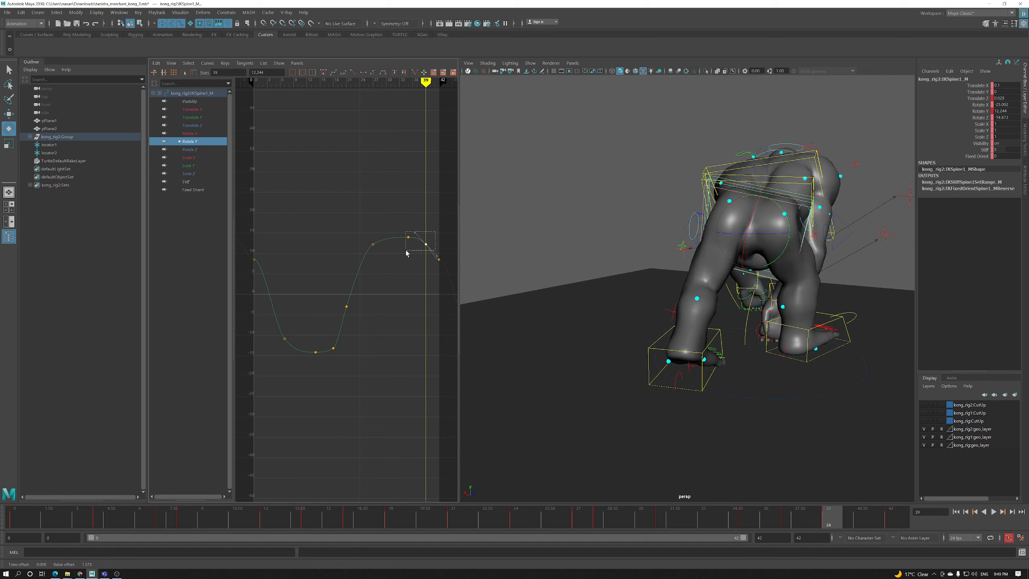
pyautogui.moveTo(407, 252); pyautogui.dragTo(407, 251)
pyautogui.click(436, 253)
pyautogui.moveTo(435, 253); pyautogui.dragTo(433, 256, button='middle')
pyautogui.keyDown('alt'); pyautogui.moveTo(616, 308); pyautogui.dragTo(642, 298); pyautogui.keyUp('alt')
# Slope the tangents of the first and last Rotate Y keys to match across the loop, and lower both keys to about 7.27
pyautogui.moveTo(843, 521); pyautogui.dragTo(891, 521)
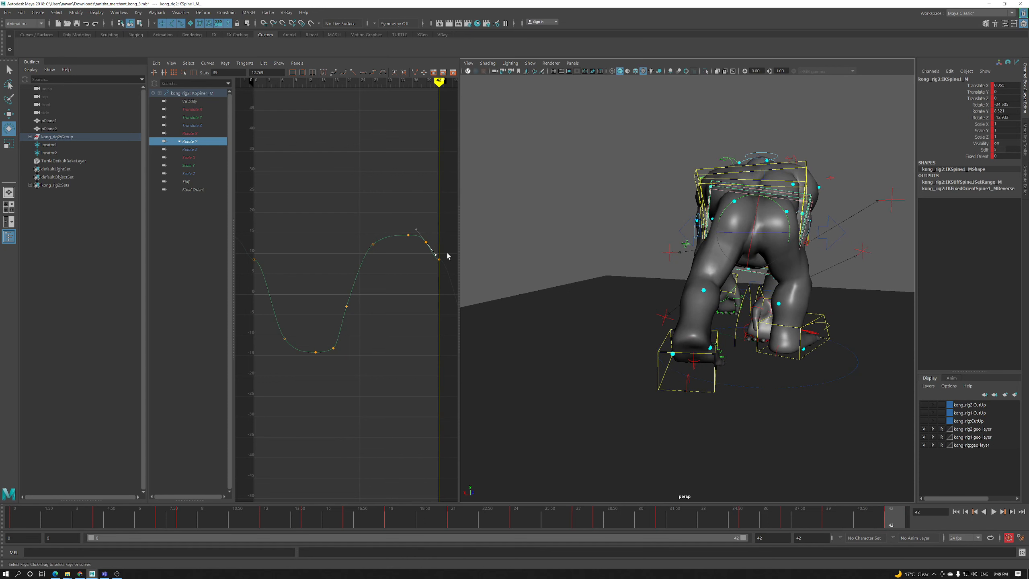
pyautogui.click(439, 259)
pyautogui.keyDown('shift'); pyautogui.moveTo(263, 248); pyautogui.dragTo(250, 271); pyautogui.keyUp('shift')
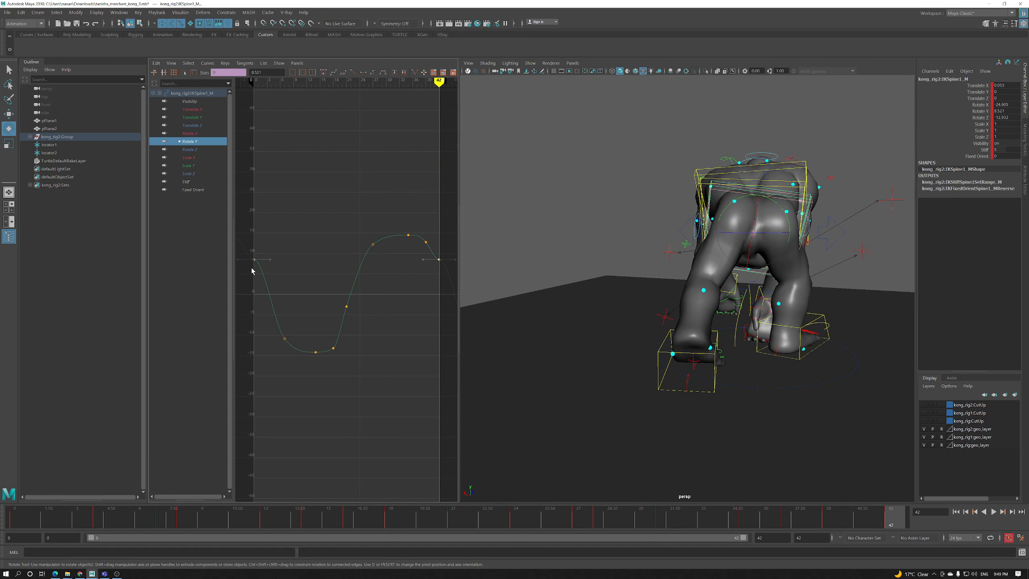
pyautogui.moveTo(445, 271); pyautogui.dragTo(445, 301, button='middle')
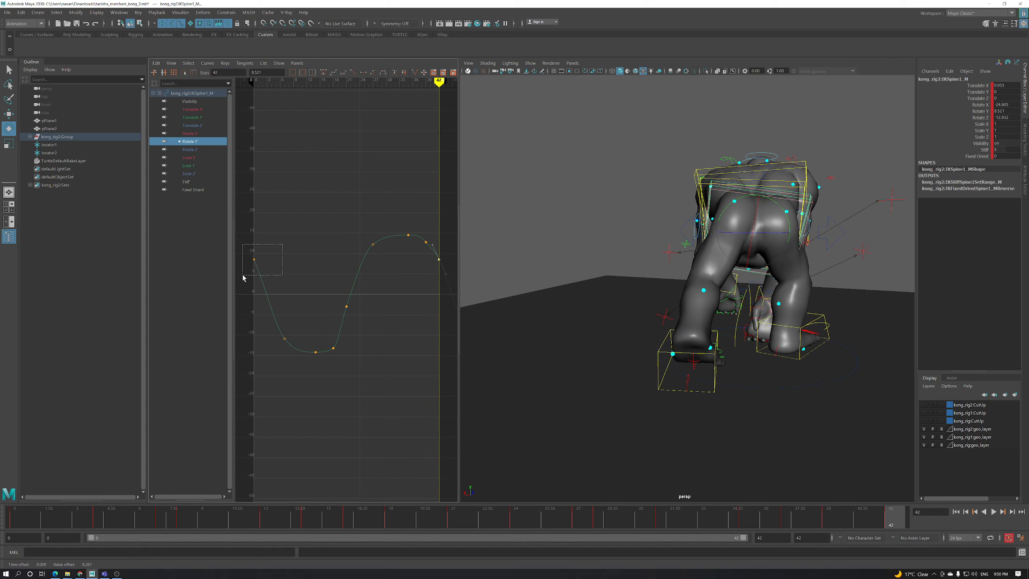
pyautogui.moveTo(316, 264); pyautogui.dragTo(316, 267, button='middle')
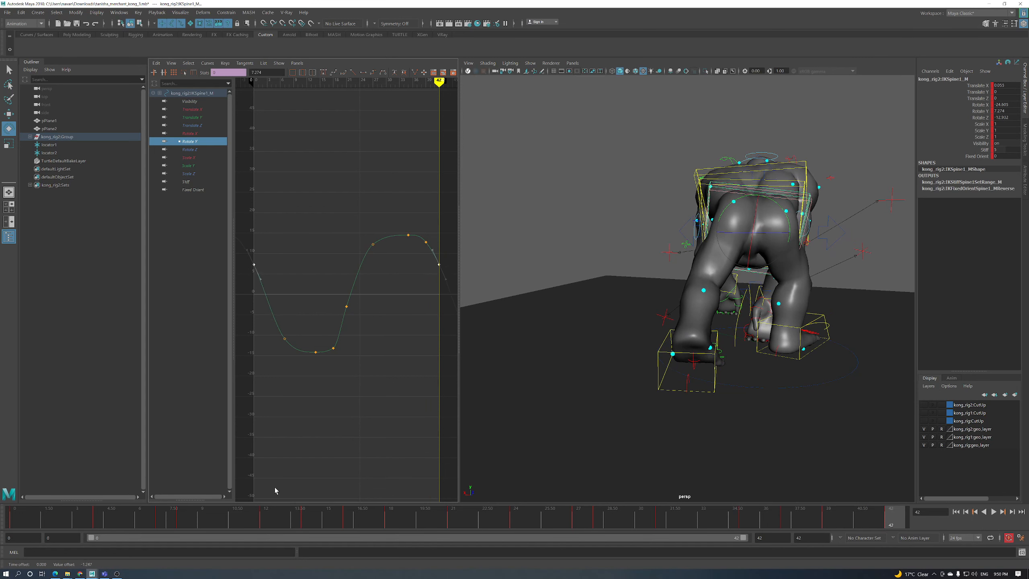
# Add a Rotate Y key of about -7 at frame 4, and lower the frame 7 key slightly and the frame 14 key to about -14.7
pyautogui.moveTo(19, 523); pyautogui.dragTo(101, 524)
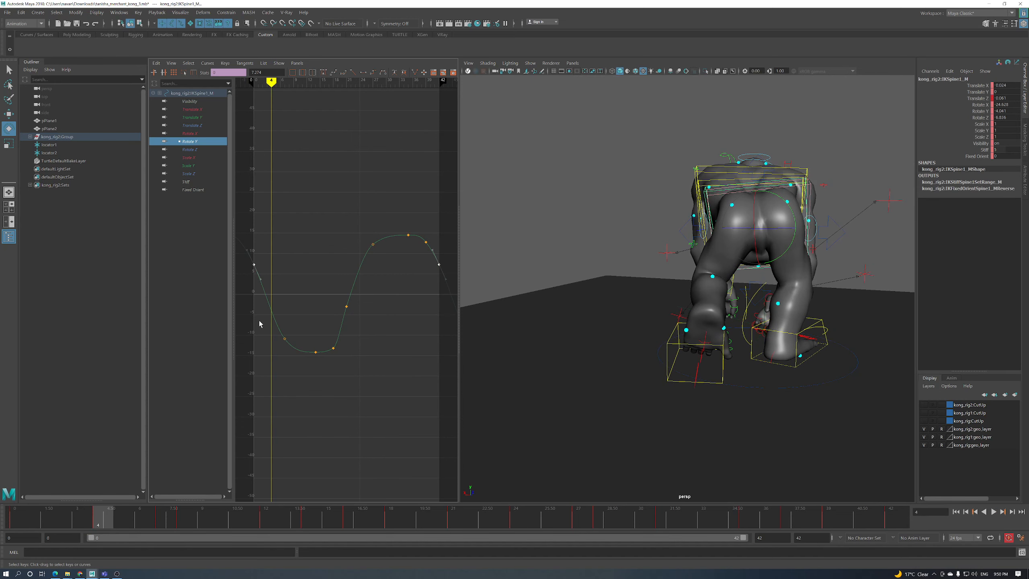
pyautogui.moveTo(271, 330); pyautogui.dragTo(278, 332, button='middle')
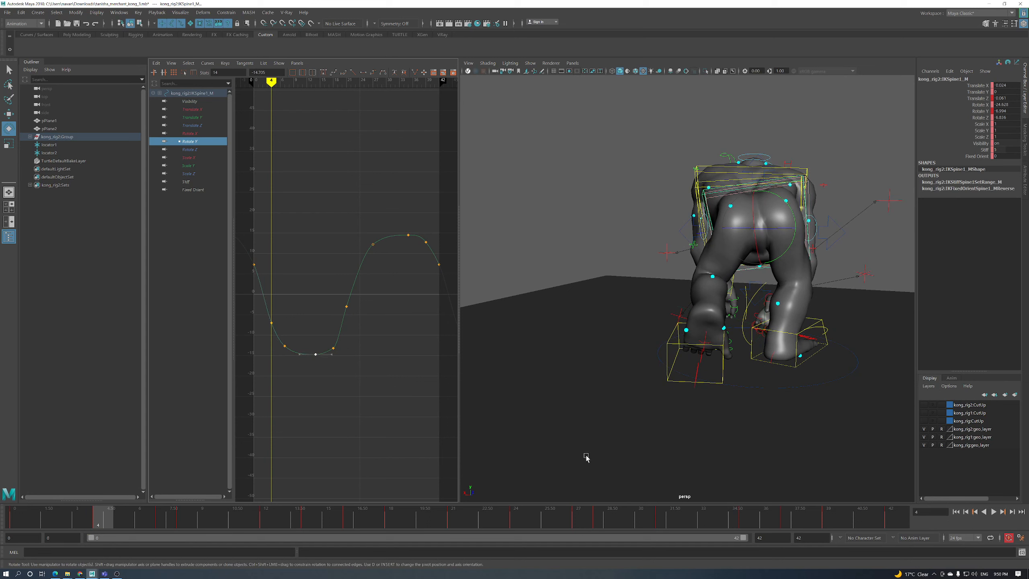
# Play back and scrub the walk cycle from behind and from the side to check the hip twist
pyautogui.hotkey('alt', 'v')
pyautogui.click(125, 518)
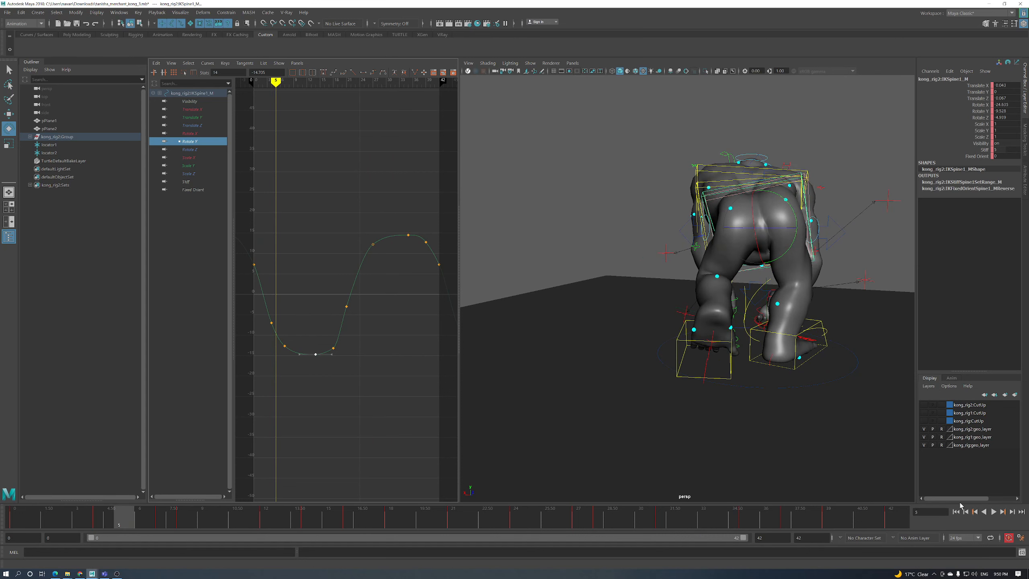
pyautogui.click(995, 513)
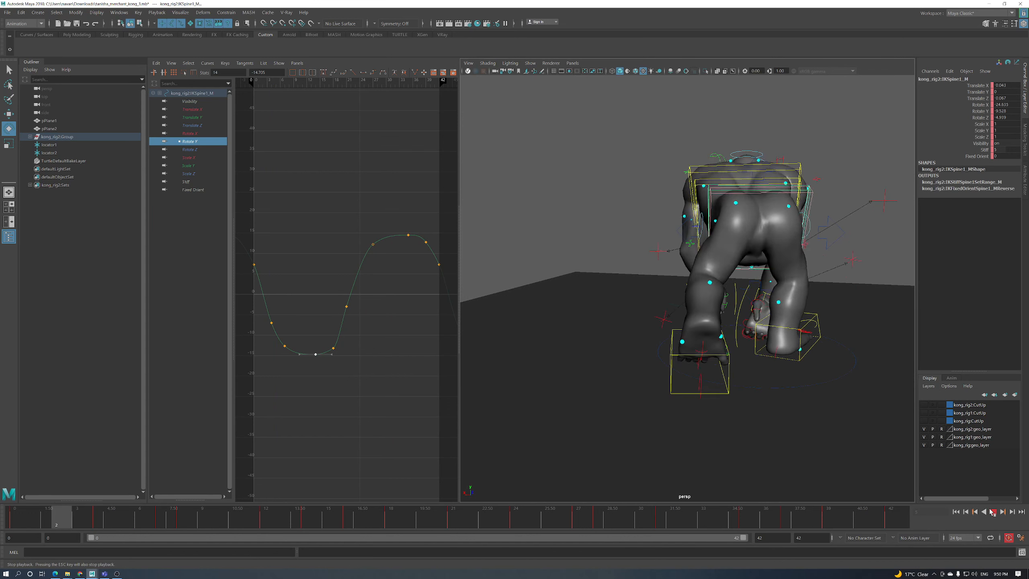
pyautogui.moveTo(575, 519); pyautogui.dragTo(396, 517)
pyautogui.keyDown('alt'); pyautogui.moveTo(689, 385); pyautogui.dragTo(623, 494); pyautogui.keyUp('alt')
pyautogui.hotkey('alt', 'v')
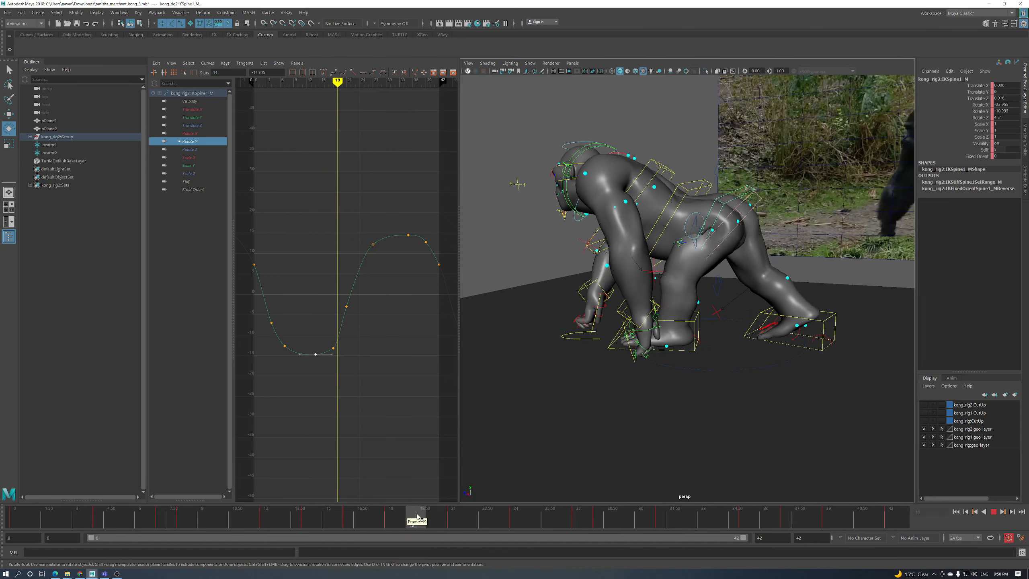
pyautogui.moveTo(682, 506); pyautogui.dragTo(16, 511)
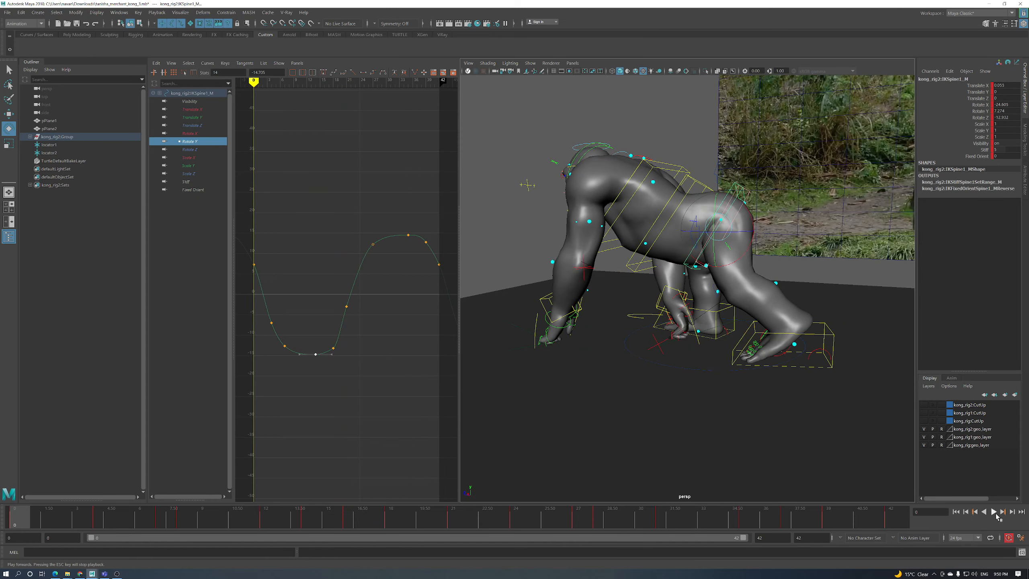
pyautogui.click(993, 511)
pyautogui.keyDown('alt'); pyautogui.moveTo(788, 393); pyautogui.dragTo(675, 345); pyautogui.keyUp('alt')
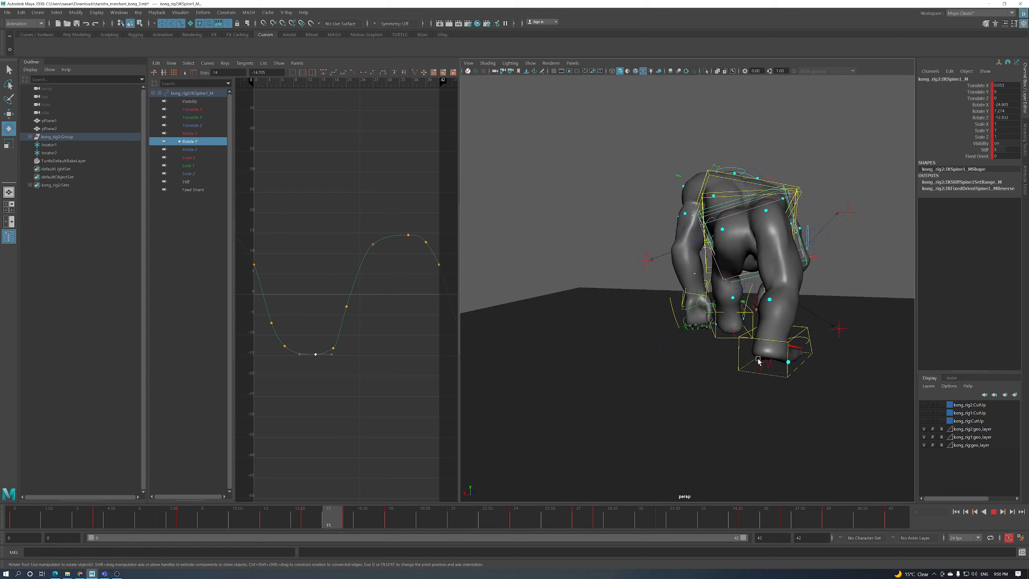
pyautogui.click(994, 512)
# Scale the whole Rotate Y curve down vertically so it swings between about -7 and about 12
pyautogui.moveTo(851, 519); pyautogui.dragTo(328, 517)
pyautogui.keyDown('alt'); pyautogui.moveTo(753, 219); pyautogui.dragTo(732, 232); pyautogui.keyUp('alt')
pyautogui.click(339, 330)
pyautogui.press('r')
pyautogui.moveTo(356, 356); pyautogui.dragTo(362, 326)
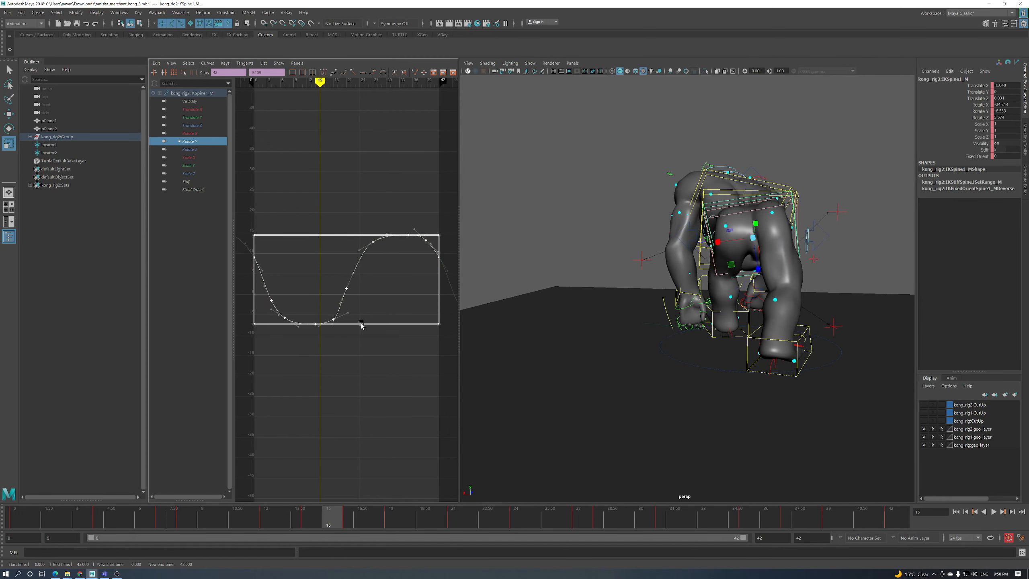
pyautogui.moveTo(363, 235); pyautogui.dragTo(363, 244)
pyautogui.press('w')
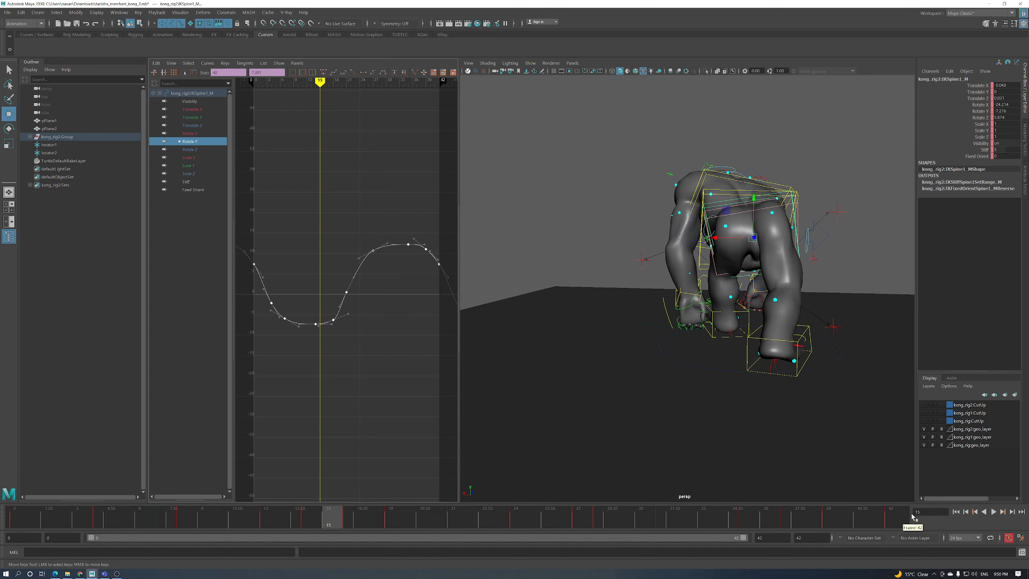
# Play back the walk cycle beside the reference and try tilting the hip control at frame 19
pyautogui.click(994, 513)
pyautogui.keyDown('alt'); pyautogui.moveTo(871, 398); pyautogui.dragTo(770, 384); pyautogui.keyUp('alt')
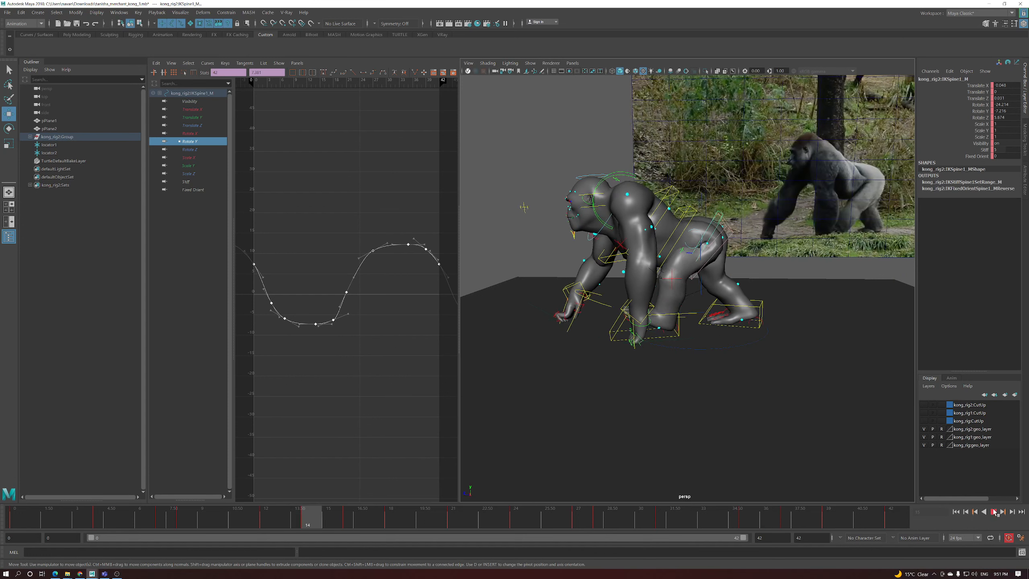
pyautogui.press('Escape')
pyautogui.press('e')
pyautogui.moveTo(723, 226); pyautogui.dragTo(726, 221)
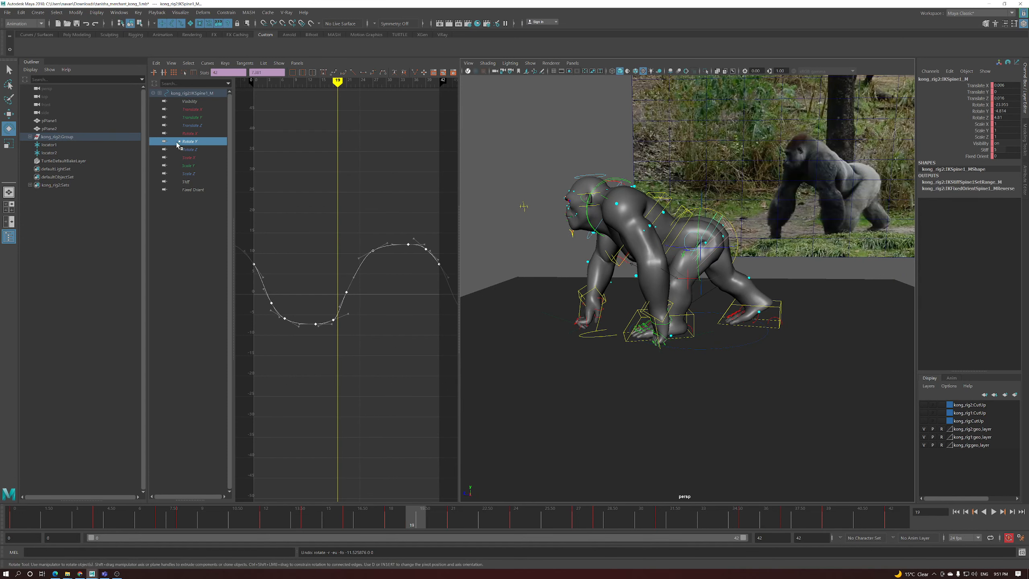
# Isolate the hip control's Rotate X curve and scrub the walk against the reference footage to compare the hip tilt
pyautogui.click(190, 134)
pyautogui.press('super+space')
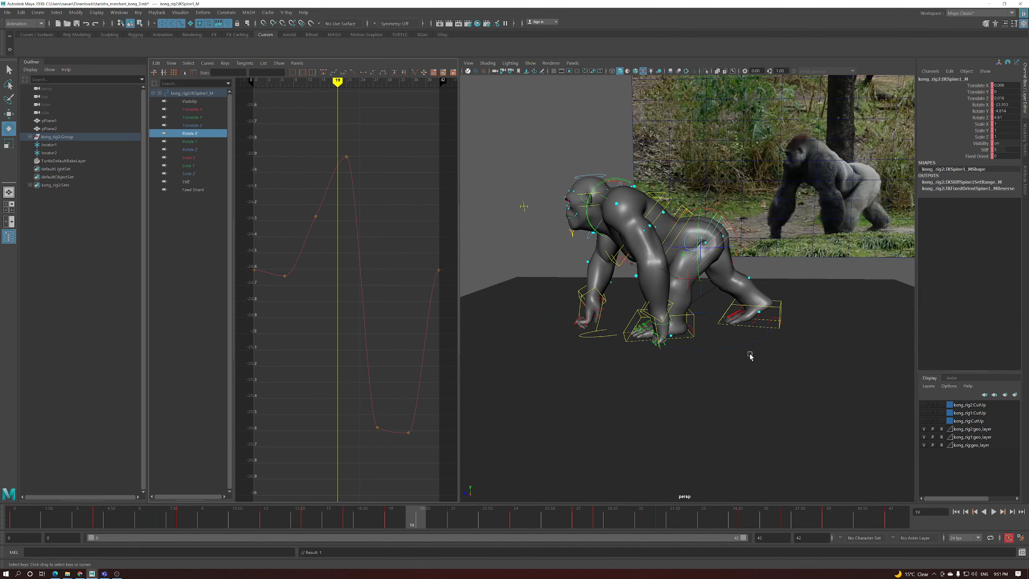
pyautogui.click(42, 518)
pyautogui.hotkey('alt', 'v')
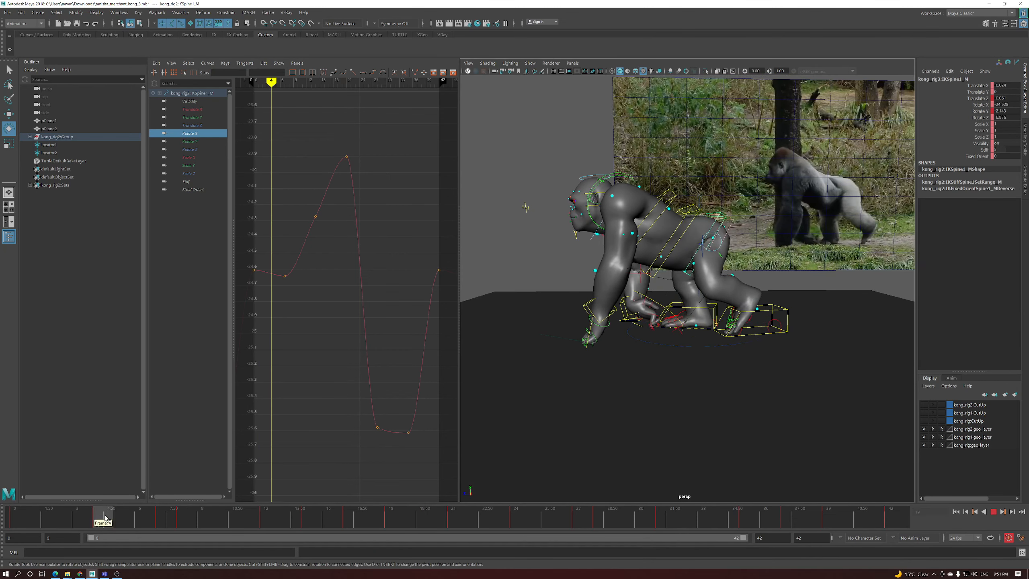
pyautogui.moveTo(460, 522); pyautogui.dragTo(338, 520)
pyautogui.moveTo(725, 227); pyautogui.dragTo(728, 226)
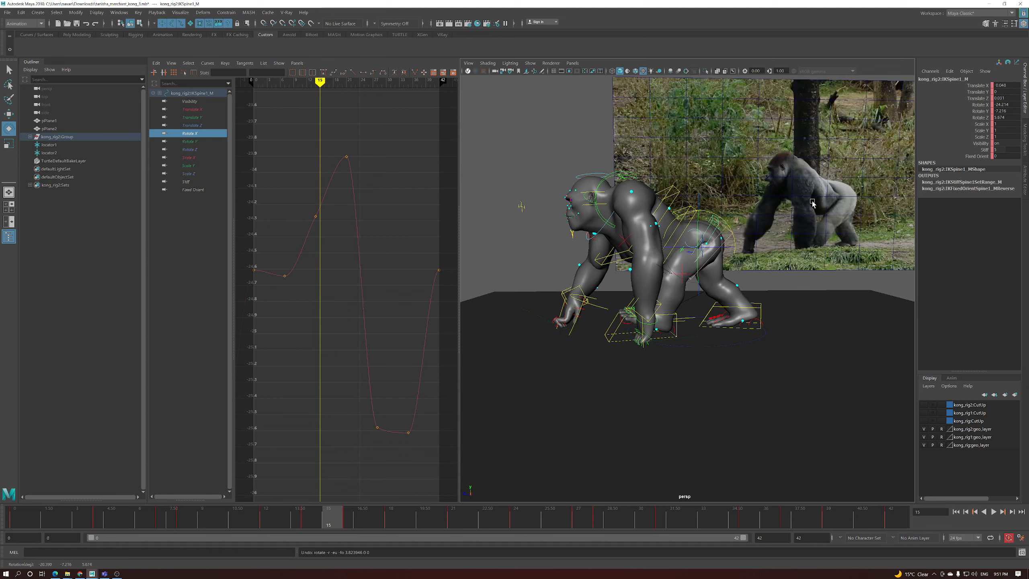
pyautogui.moveTo(222, 520); pyautogui.dragTo(356, 517)
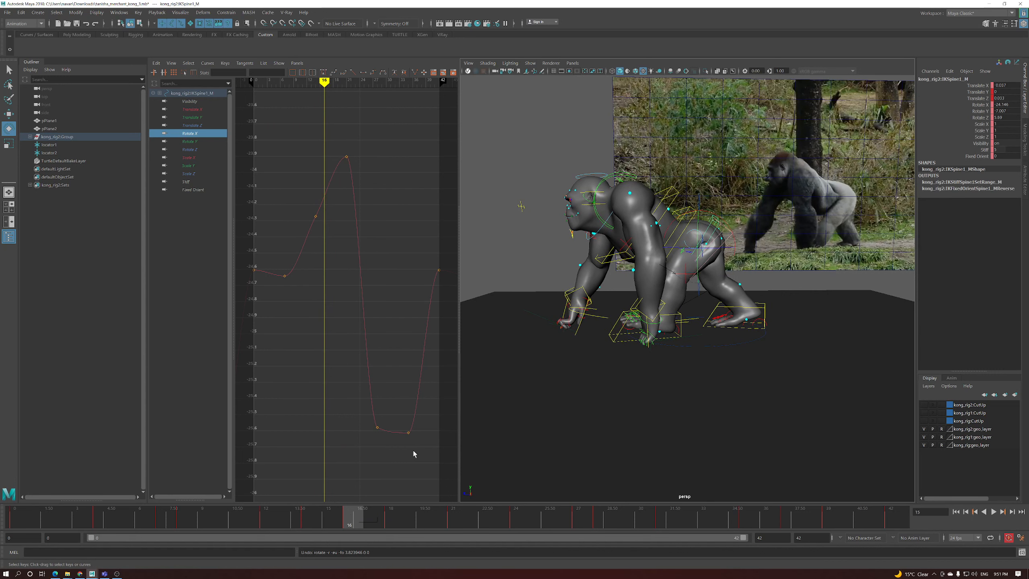
# Move the Rotate X key from frame 14 to frame 15 and lower it to about -47.8
pyautogui.click(340, 518)
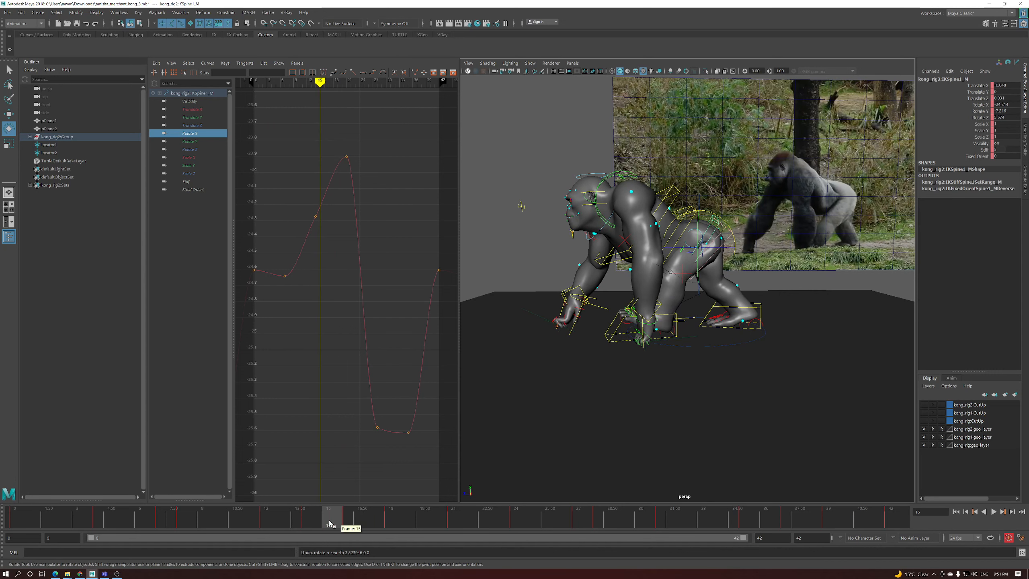
pyautogui.moveTo(334, 226); pyautogui.dragTo(315, 214)
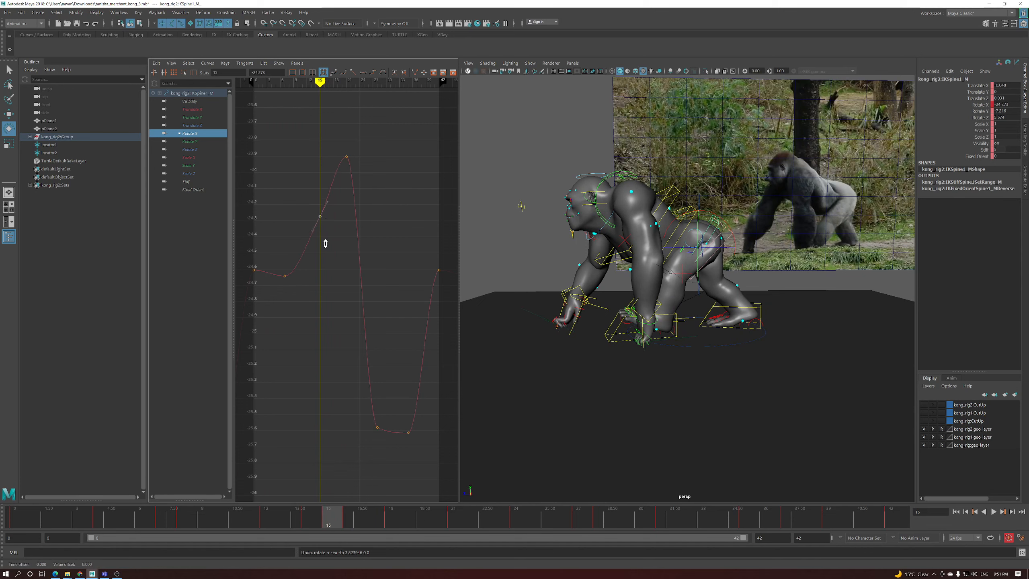
pyautogui.keyDown('alt'); pyautogui.moveTo(341, 351); pyautogui.dragTo(349, 316, button='right'); pyautogui.keyUp('alt')
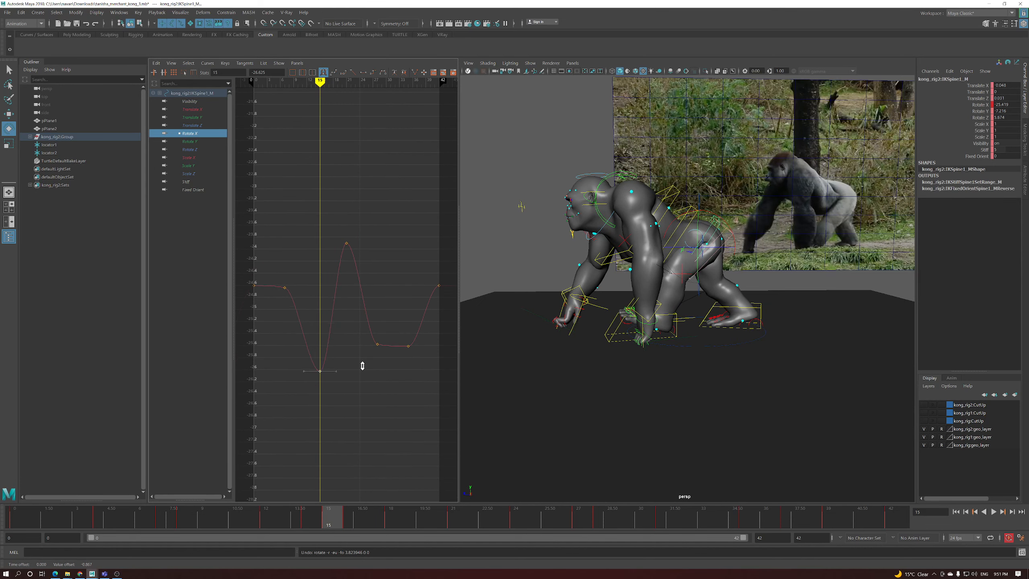
pyautogui.moveTo(368, 430); pyautogui.dragTo(368, 428, button='middle')
pyautogui.keyDown('alt'); pyautogui.moveTo(368, 428); pyautogui.dragTo(365, 396, button='right'); pyautogui.keyUp('alt')
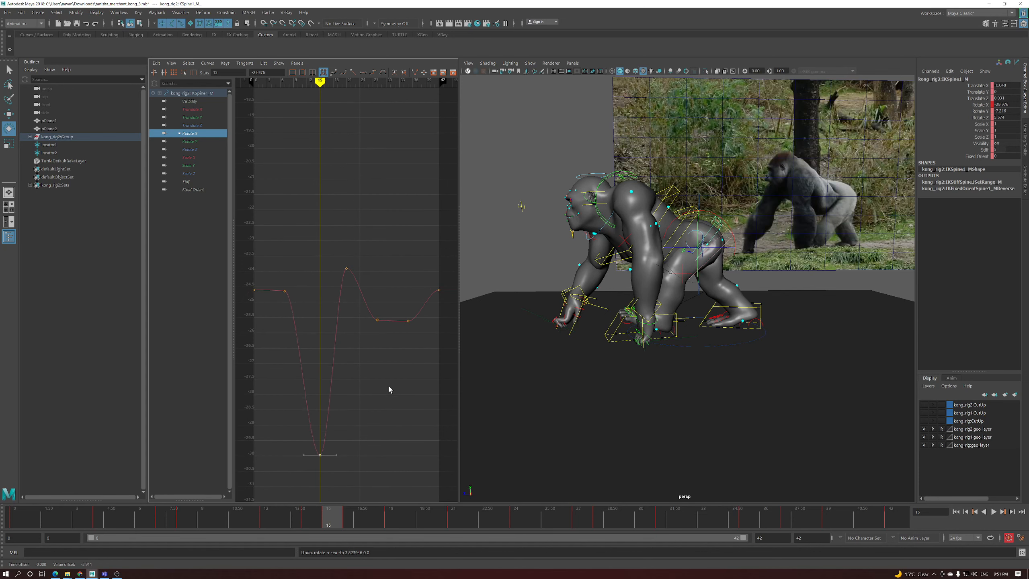
pyautogui.moveTo(392, 366); pyautogui.dragTo(396, 430, button='middle')
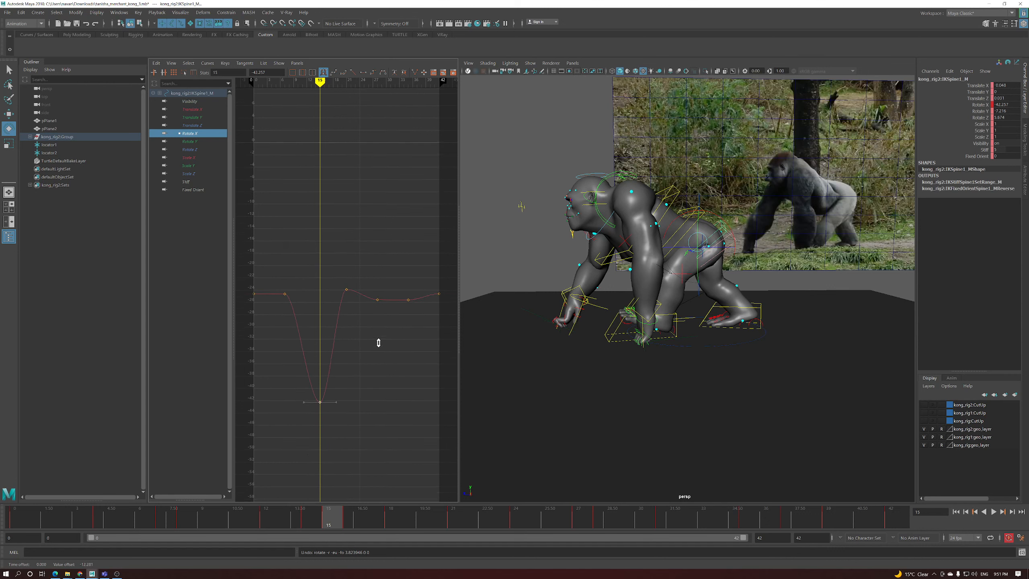
pyautogui.moveTo(382, 363); pyautogui.dragTo(386, 378, button='middle')
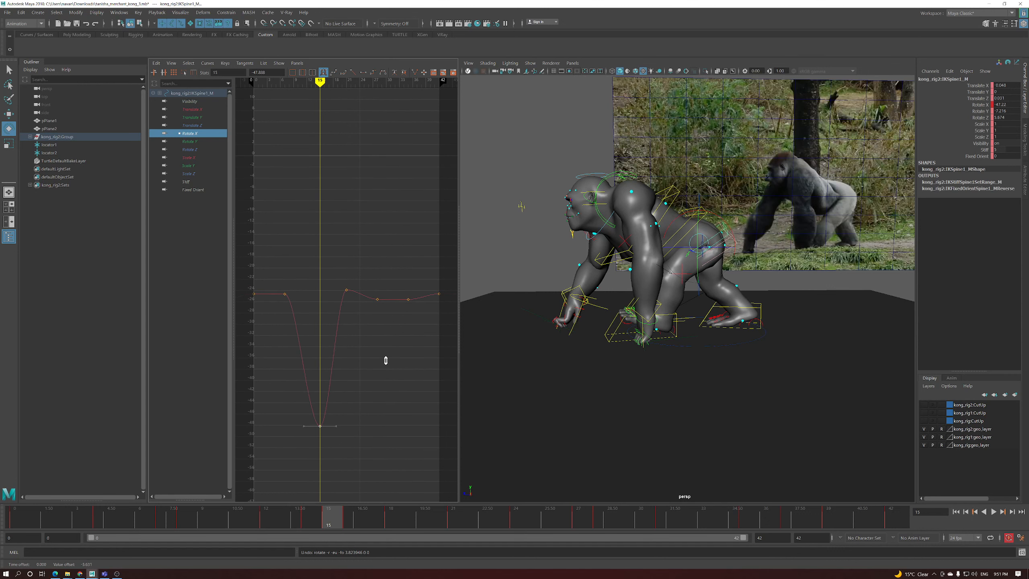
# Move the Rotate X key from frame 35 to frame 36 and lower it to about -46.8
pyautogui.moveTo(343, 522); pyautogui.dragTo(753, 486)
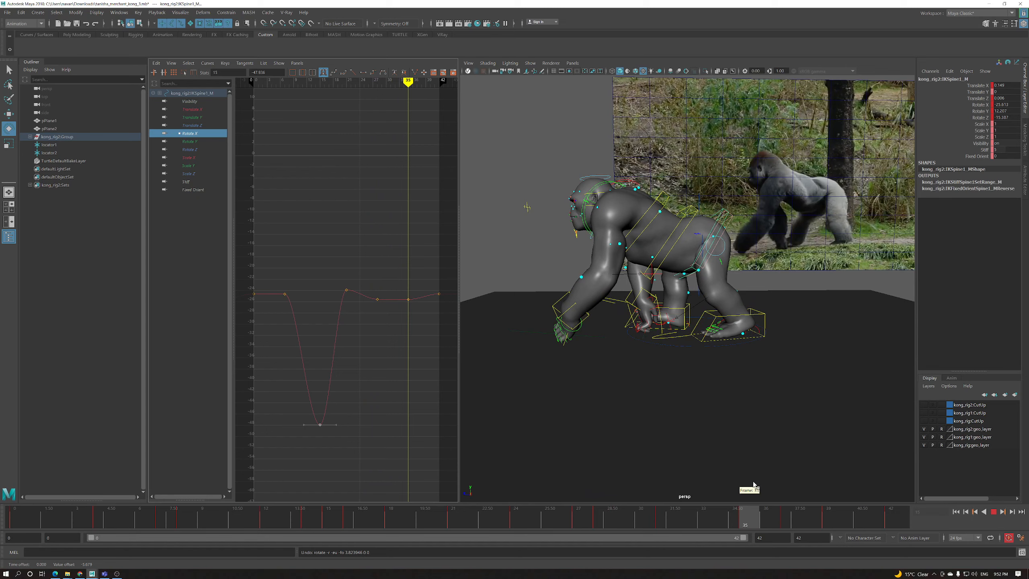
pyautogui.moveTo(754, 486); pyautogui.dragTo(767, 521)
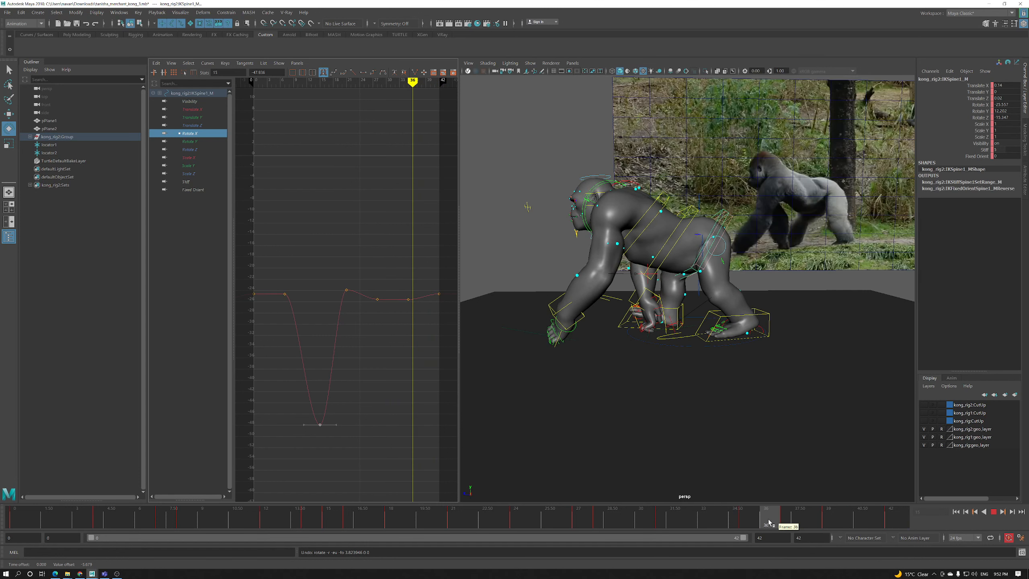
pyautogui.click(410, 298)
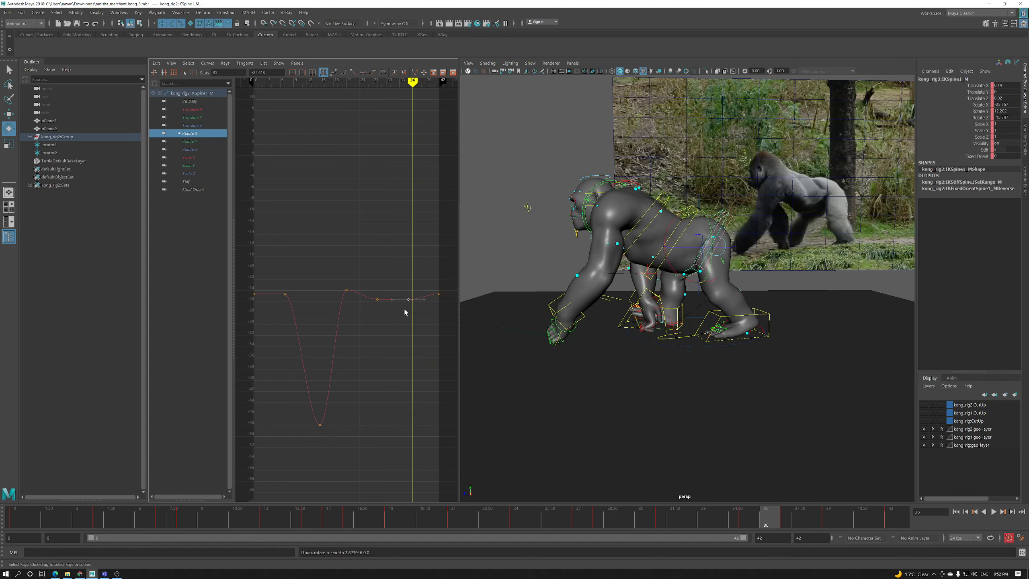
pyautogui.moveTo(411, 311); pyautogui.dragTo(422, 410, button='middle')
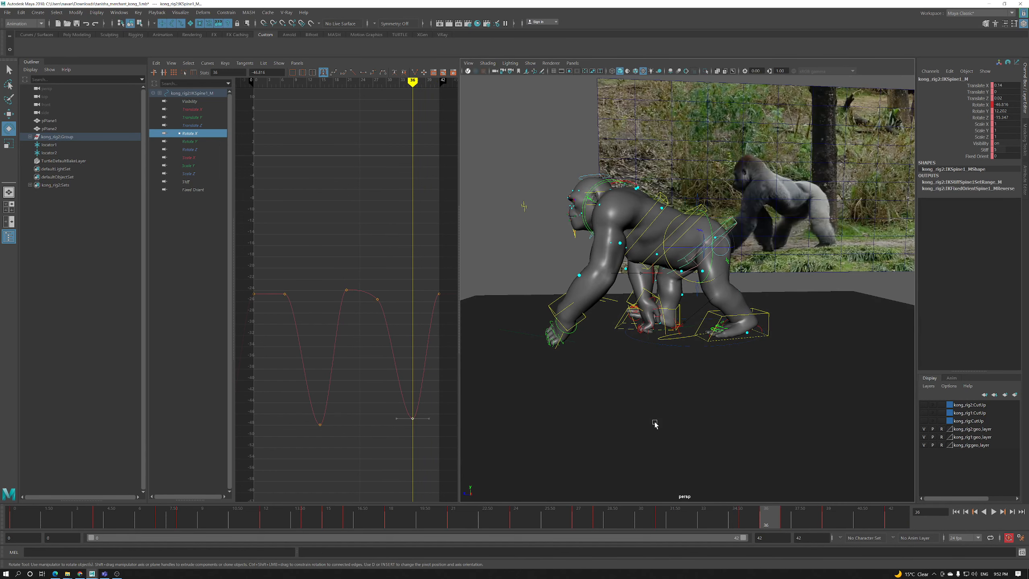
# Angle the Rotate X tangents of the keys around frames 0 and 7 so the curve arches smoothly across the loop
pyautogui.moveTo(321, 519); pyautogui.dragTo(930, 496)
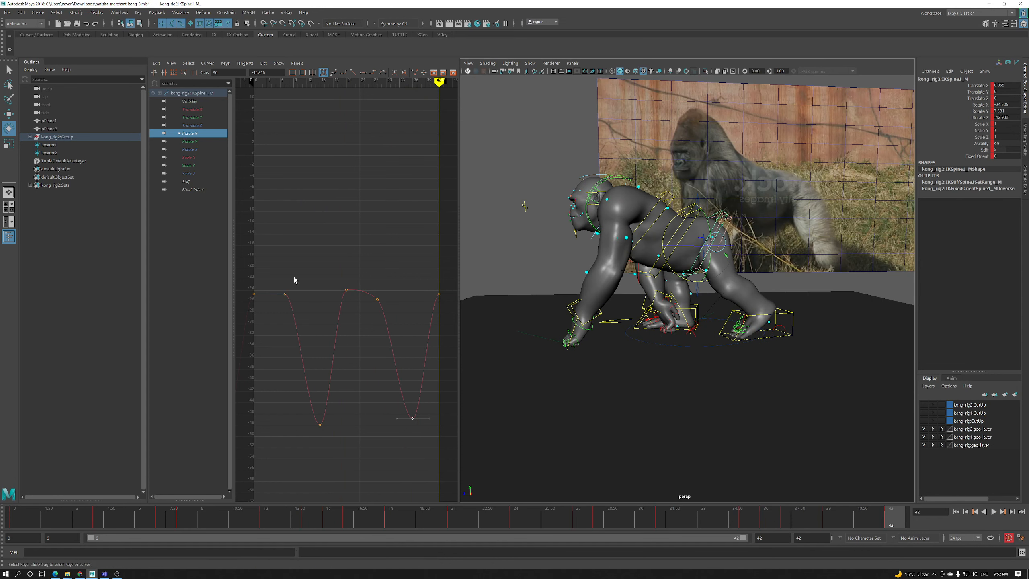
pyautogui.moveTo(291, 280); pyautogui.dragTo(248, 312)
pyautogui.moveTo(425, 307); pyautogui.dragTo(425, 306)
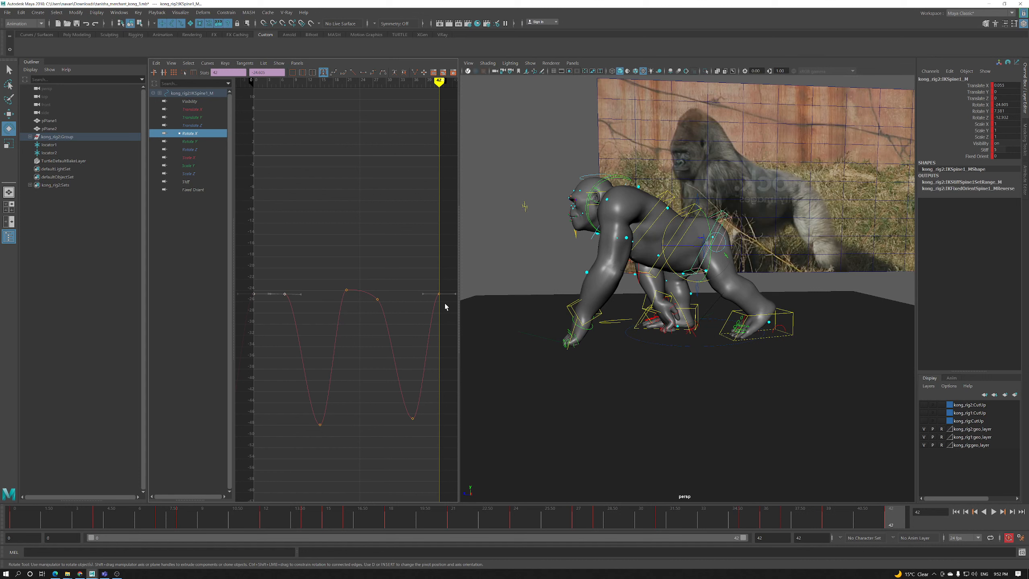
pyautogui.moveTo(265, 311); pyautogui.dragTo(266, 308)
pyautogui.moveTo(266, 307); pyautogui.dragTo(264, 299, button='middle')
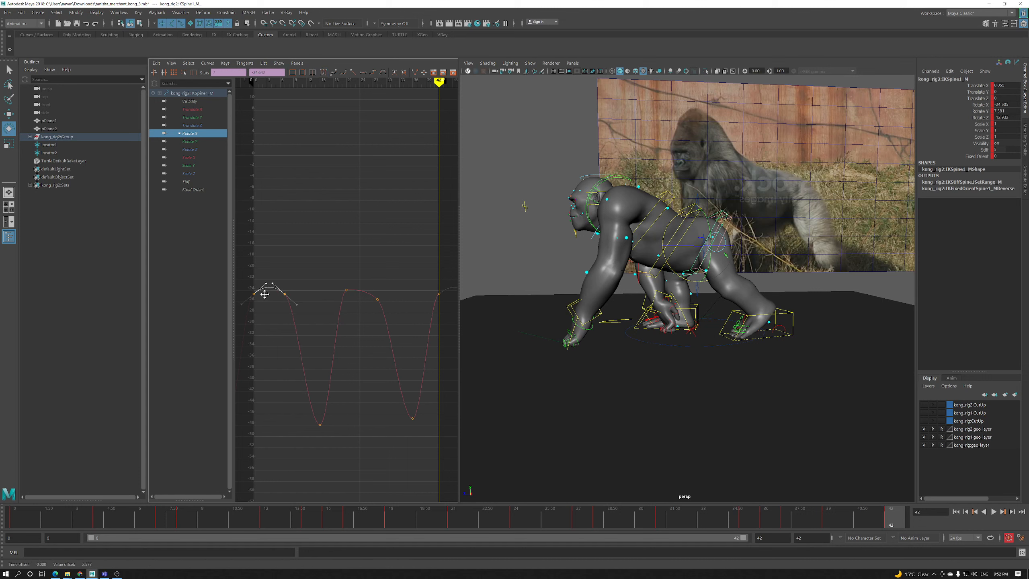
# Arch the Rotate X curve between frames 21 and 28 with its key tangents and play back the walk
pyautogui.moveTo(374, 318); pyautogui.dragTo(374, 317)
pyautogui.moveTo(375, 310); pyautogui.dragTo(375, 305, button='middle')
pyautogui.click(994, 512)
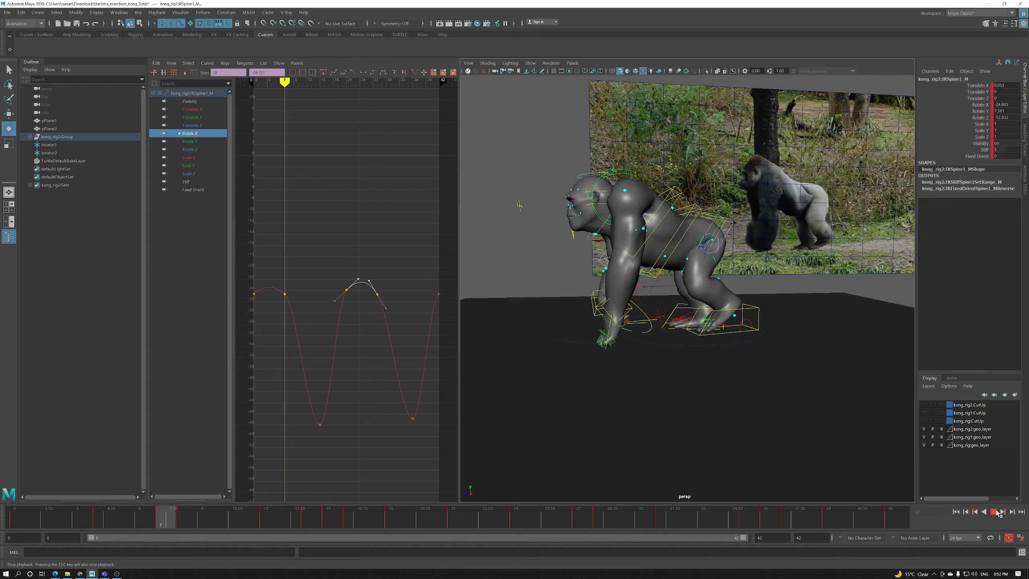
pyautogui.moveTo(215, 524); pyautogui.dragTo(124, 524)
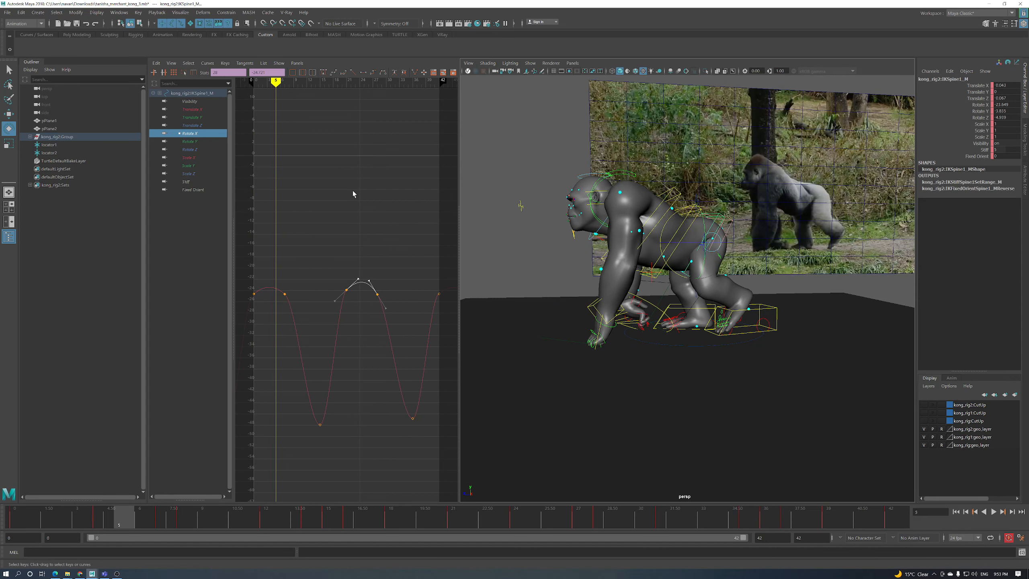
# Isolate the hip control's Translate Z curve and lower its key at frame 4 to about -0.09
pyautogui.click(192, 117)
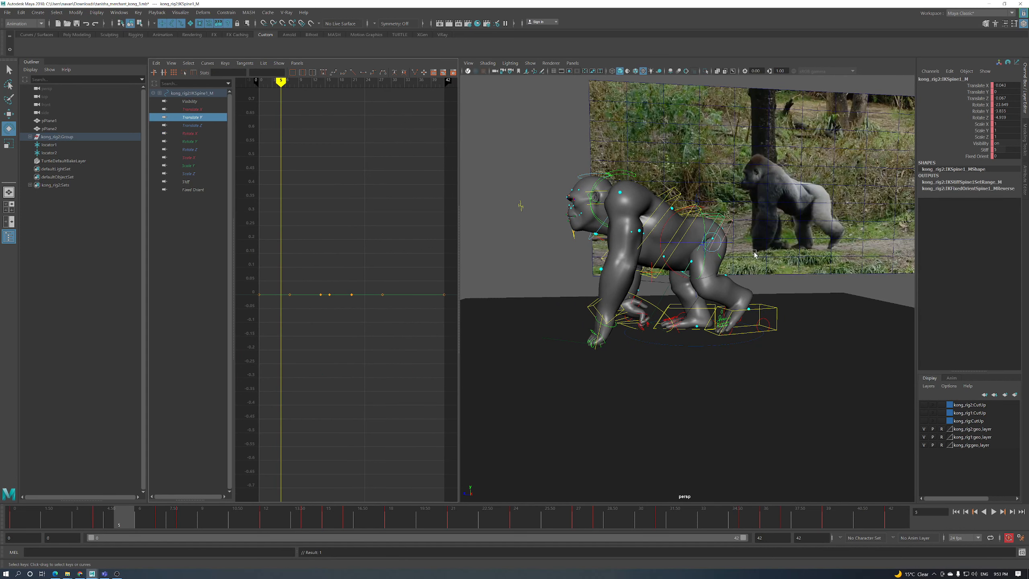
pyautogui.click(193, 126)
pyautogui.press('f')
pyautogui.keyDown('alt'); pyautogui.moveTo(306, 253); pyautogui.dragTo(354, 316, button='right'); pyautogui.keyUp('alt')
pyautogui.hotkey('alt', ',')
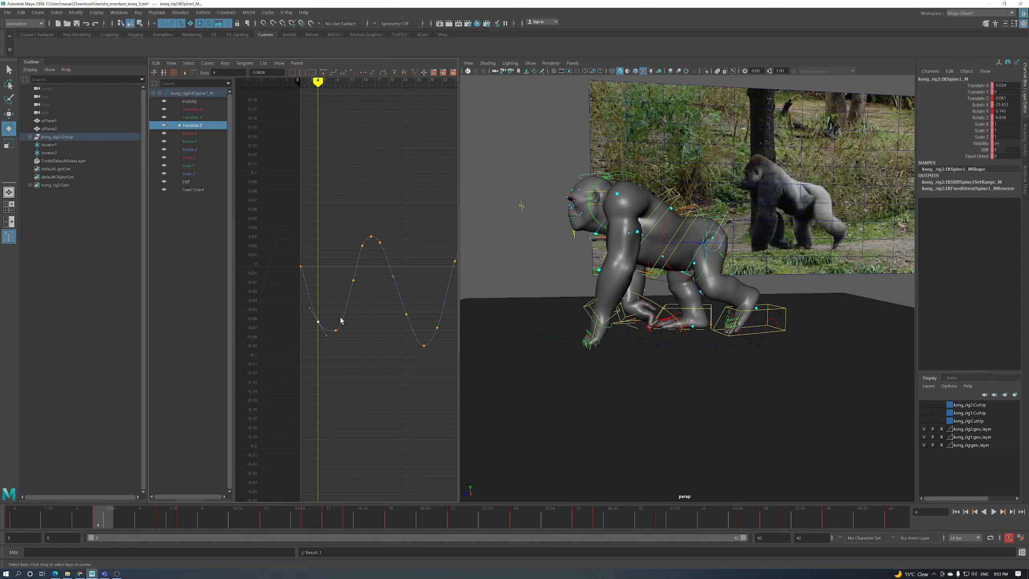
pyautogui.moveTo(346, 279); pyautogui.dragTo(353, 327, button='middle')
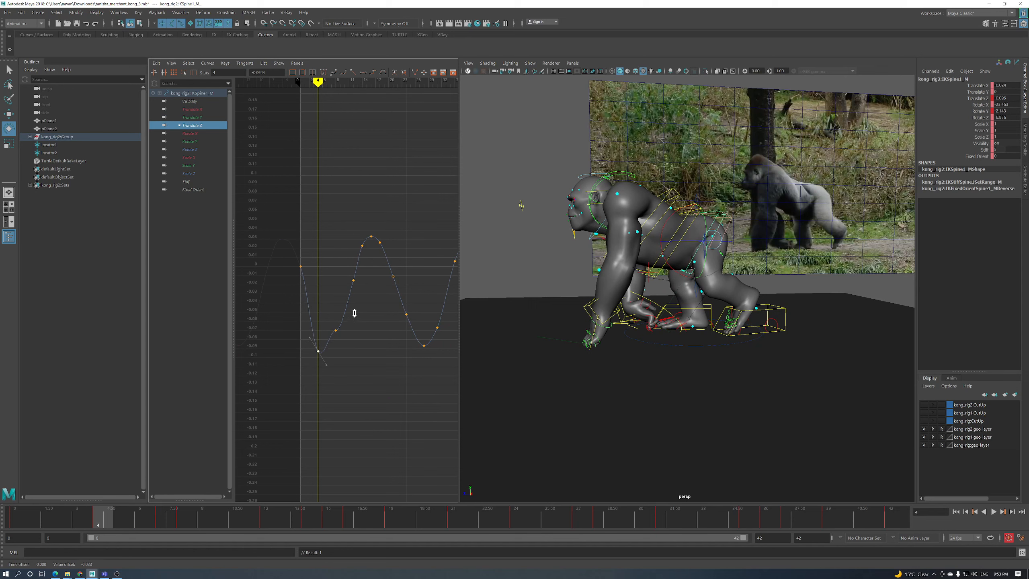
# Lower the hip's Translate Z keys to about -0.1 at frame 8 and about -0.06 at frame 12
pyautogui.moveTo(120, 524); pyautogui.dragTo(184, 529)
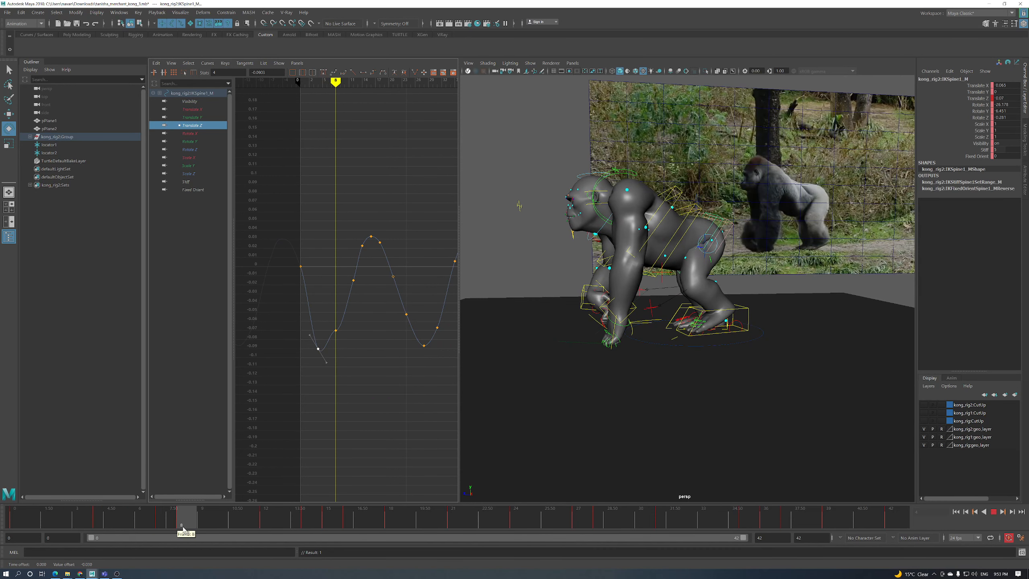
pyautogui.moveTo(339, 331); pyautogui.dragTo(349, 357, button='middle')
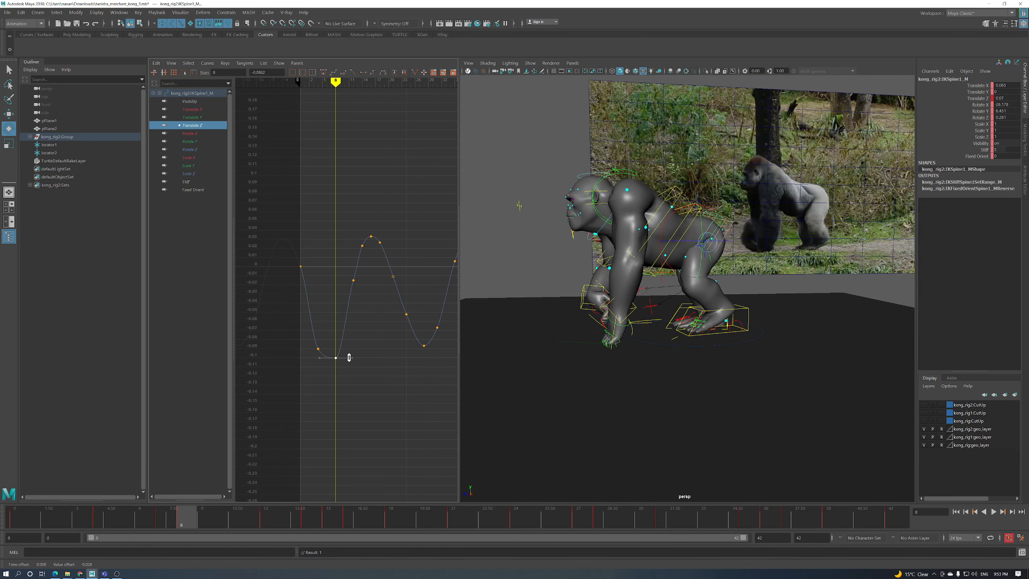
pyautogui.moveTo(201, 519)
pyautogui.mouseDown()
pyautogui.moveTo(294, 516)
pyautogui.moveTo(270, 518)
pyautogui.mouseUp()
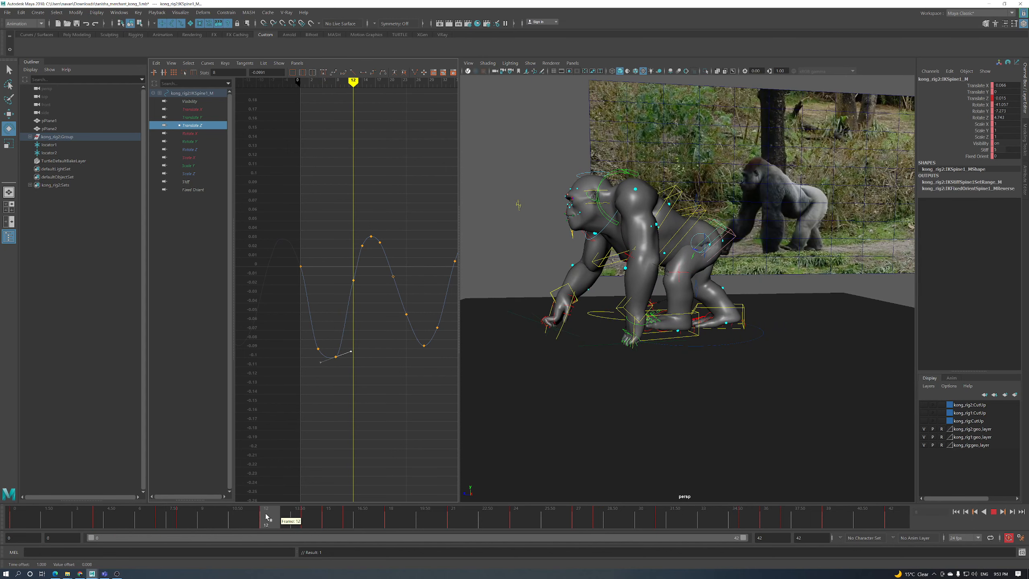
pyautogui.moveTo(365, 283); pyautogui.dragTo(365, 324, button='middle')
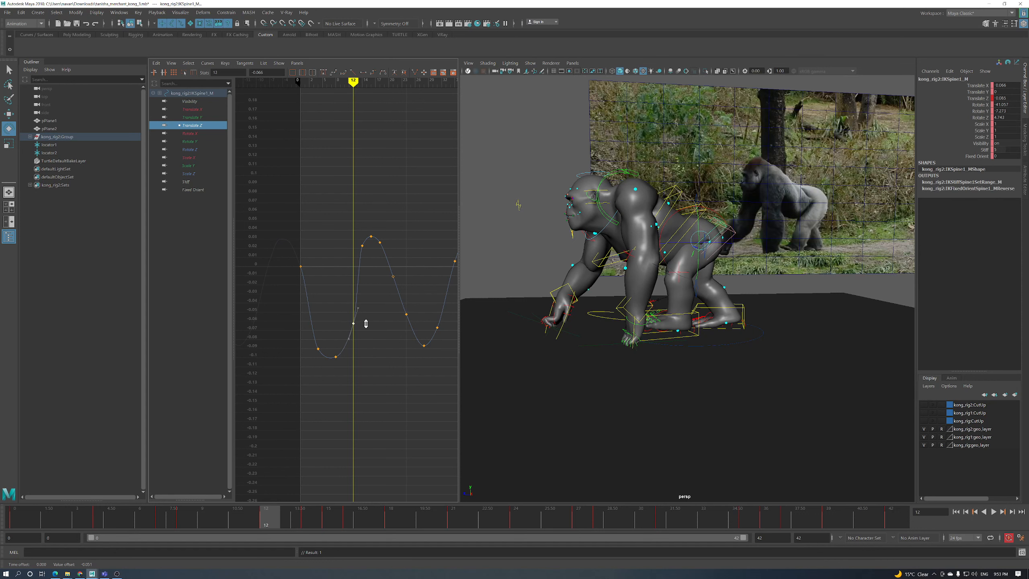
# Lower the hip's Translate Z key at frame 14 to about 0.004 to smooth the rise out of the dip
pyautogui.moveTo(285, 525)
pyautogui.mouseDown()
pyautogui.moveTo(360, 526)
pyautogui.moveTo(269, 528)
pyautogui.moveTo(308, 526)
pyautogui.mouseUp()
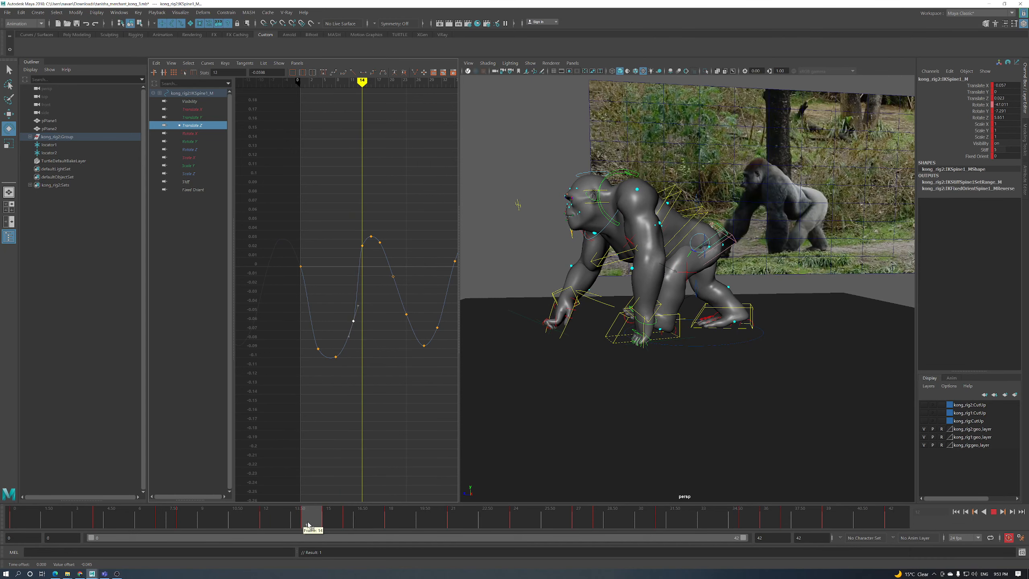
pyautogui.keyDown('alt'); pyautogui.moveTo(388, 308); pyautogui.dragTo(374, 309, button='middle'); pyautogui.keyUp('alt')
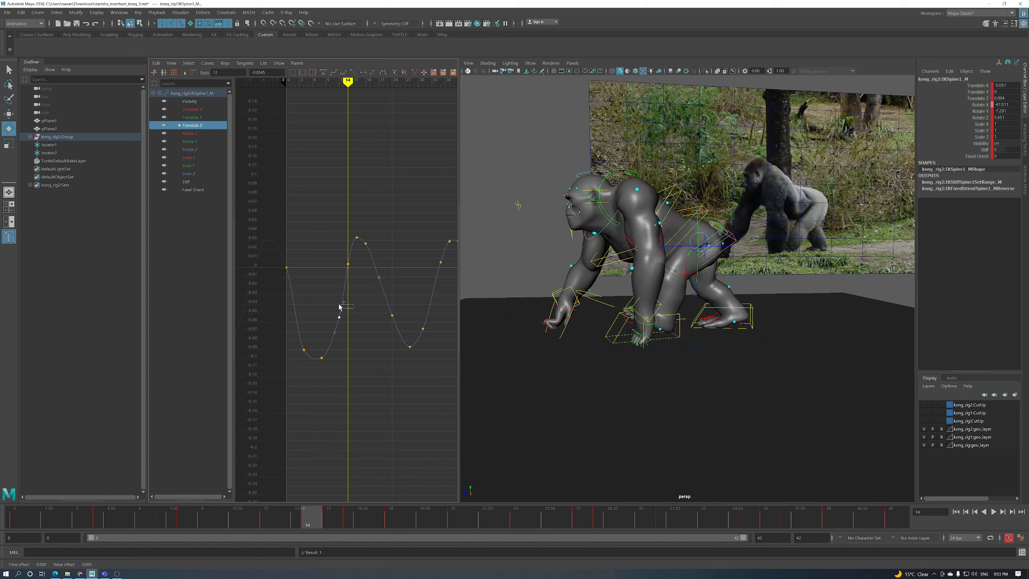
pyautogui.keyDown('alt'); pyautogui.moveTo(377, 300); pyautogui.dragTo(426, 321, button='right'); pyautogui.keyUp('alt')
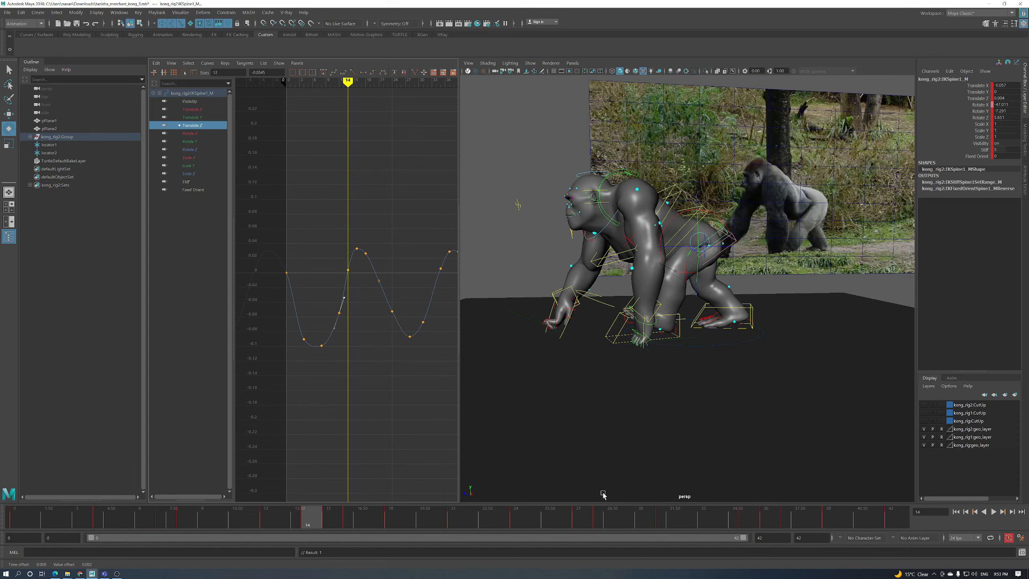
# Reshape the second Translate Z dip by moving its frame 28 key to frame 26 and lowering the keys at frames 24 and 31
pyautogui.moveTo(375, 518); pyautogui.dragTo(582, 508)
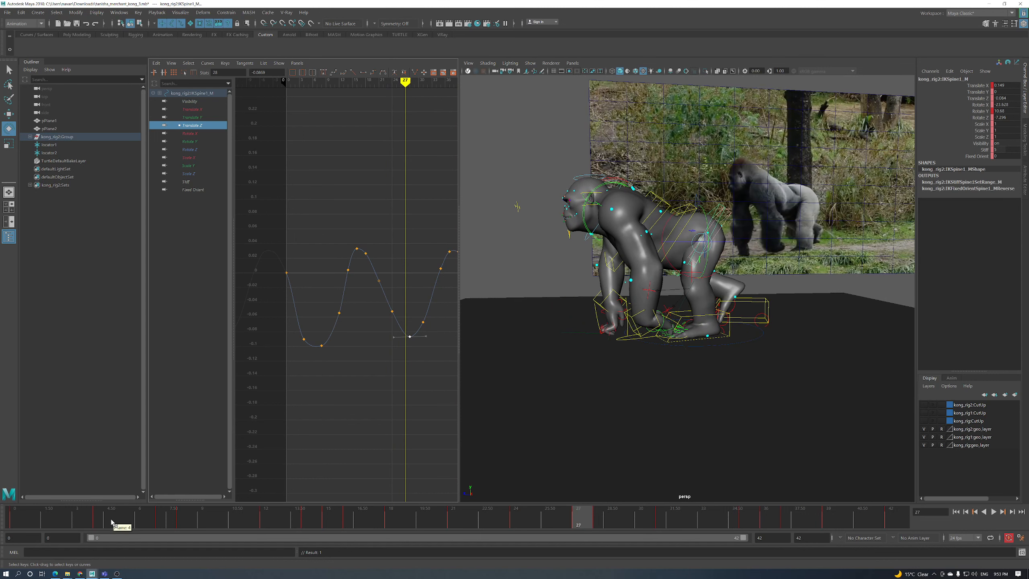
pyautogui.click(99, 519)
pyautogui.hotkey('alt', 'v')
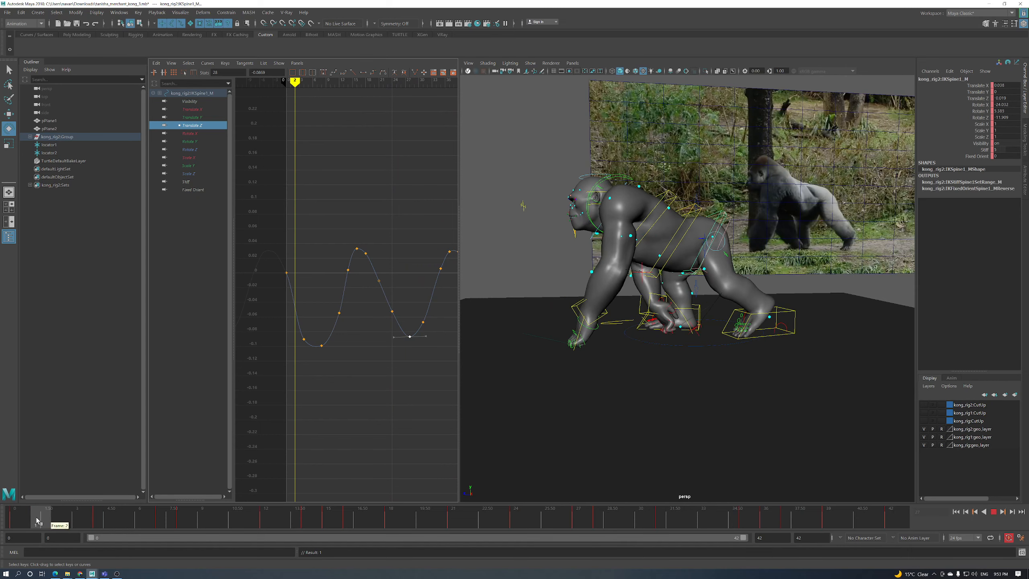
pyautogui.moveTo(214, 519); pyautogui.dragTo(555, 519)
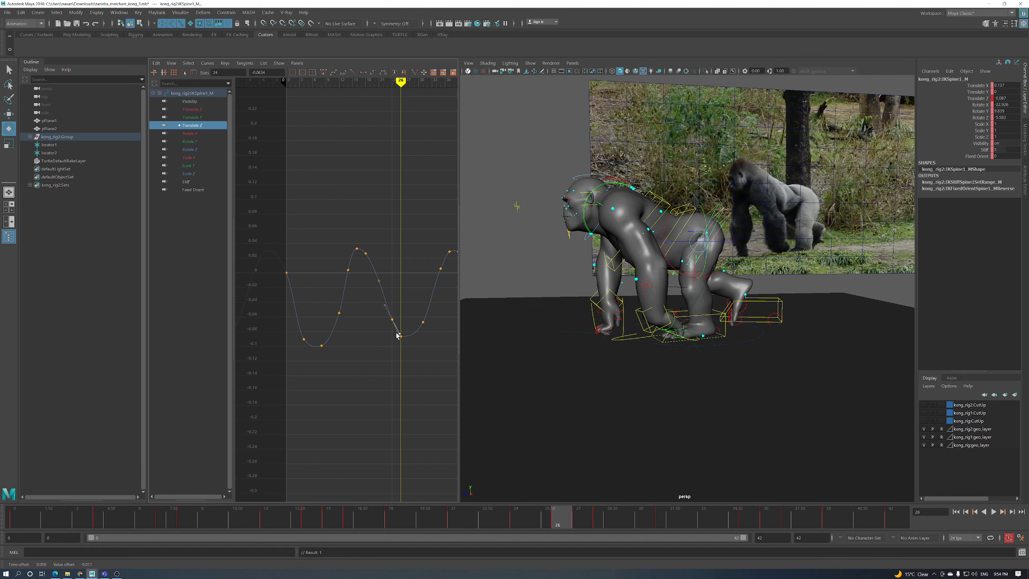
pyautogui.moveTo(433, 334); pyautogui.dragTo(433, 341, button='middle')
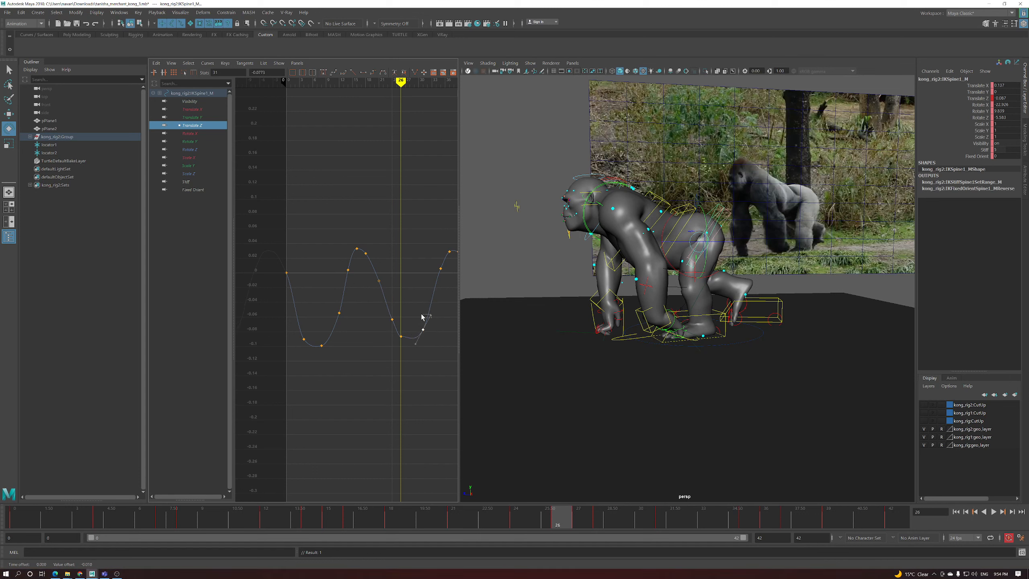
pyautogui.moveTo(404, 345); pyautogui.dragTo(401, 345)
# Play back and scrub the walk beside the reference to check the hip's forward and backward motion
pyautogui.click(994, 513)
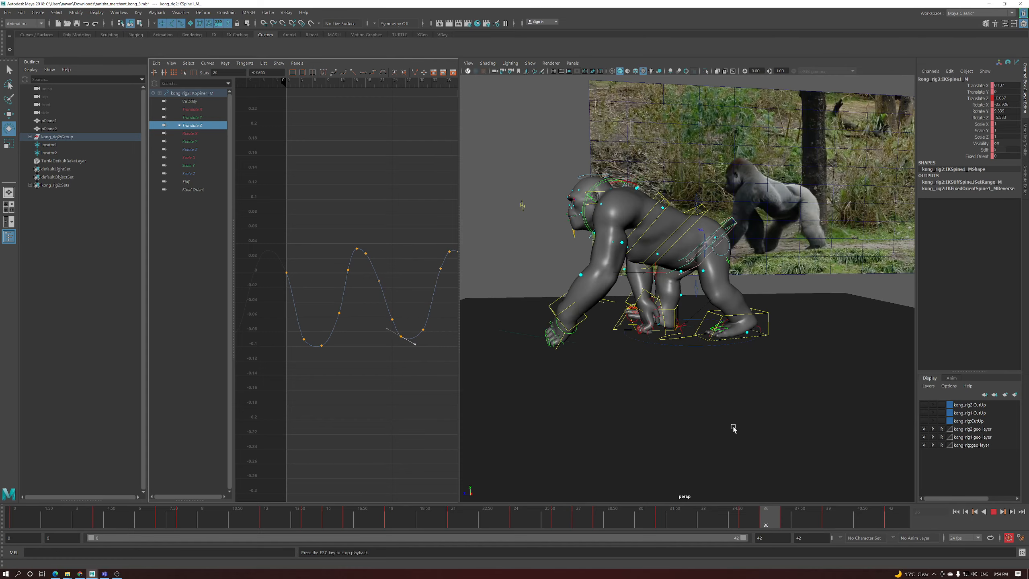
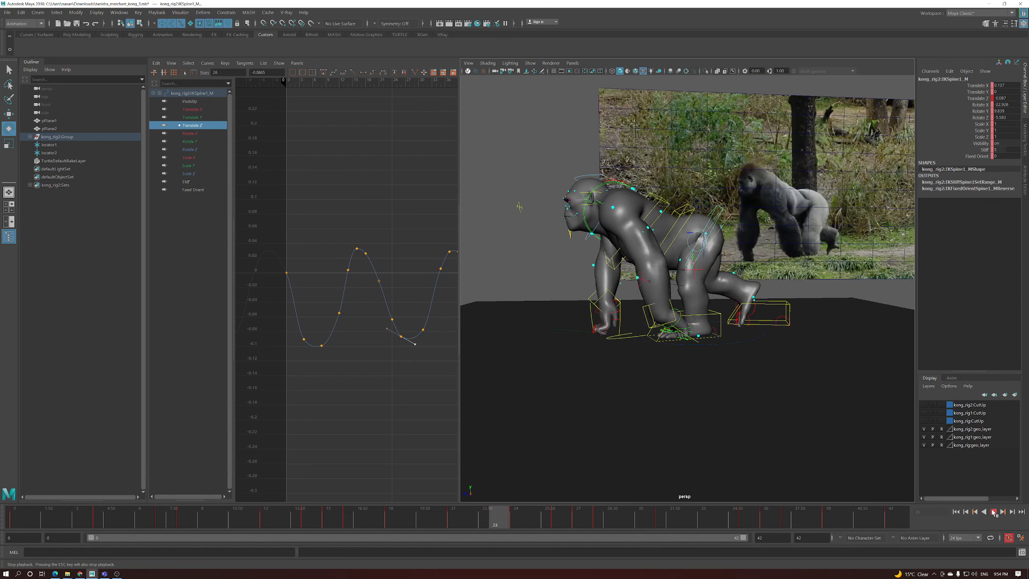
pyautogui.click(993, 512)
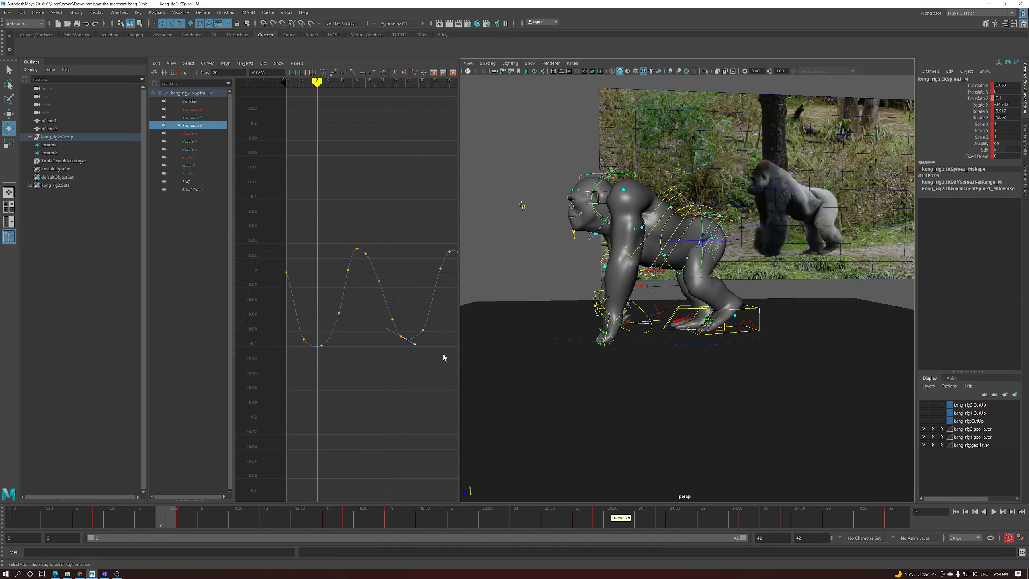
pyautogui.moveTo(48, 518); pyautogui.dragTo(770, 523)
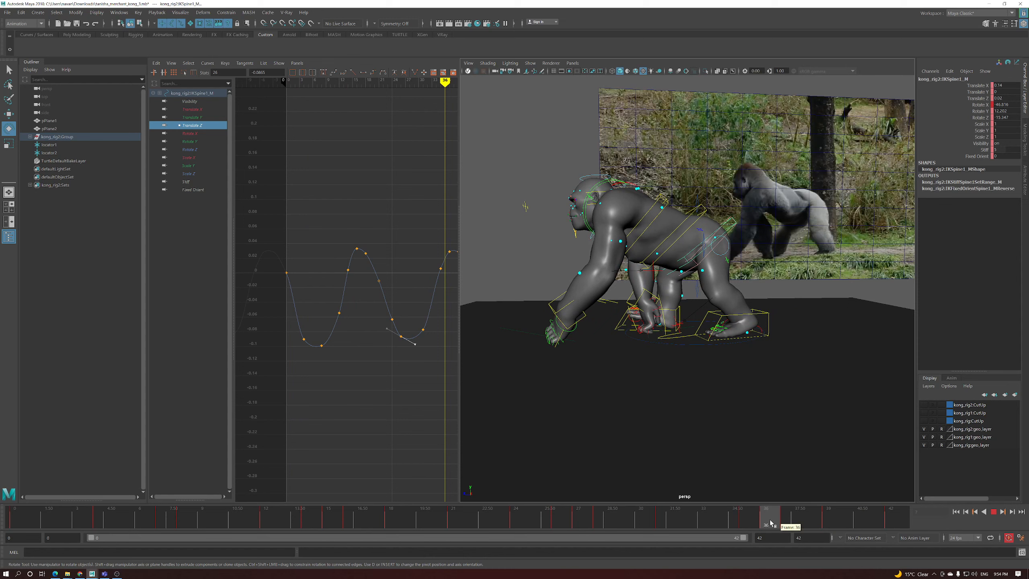
# Isolate the right foot control's Translate Z curve and scale all its keys slightly taller to lengthen the stride
pyautogui.click(682, 319)
pyautogui.keyDown('alt'); pyautogui.moveTo(682, 319); pyautogui.dragTo(638, 319); pyautogui.keyUp('alt')
pyautogui.click(775, 326)
pyautogui.keyDown('alt'); pyautogui.moveTo(775, 326); pyautogui.dragTo(516, 313); pyautogui.keyUp('alt')
pyautogui.click(193, 125)
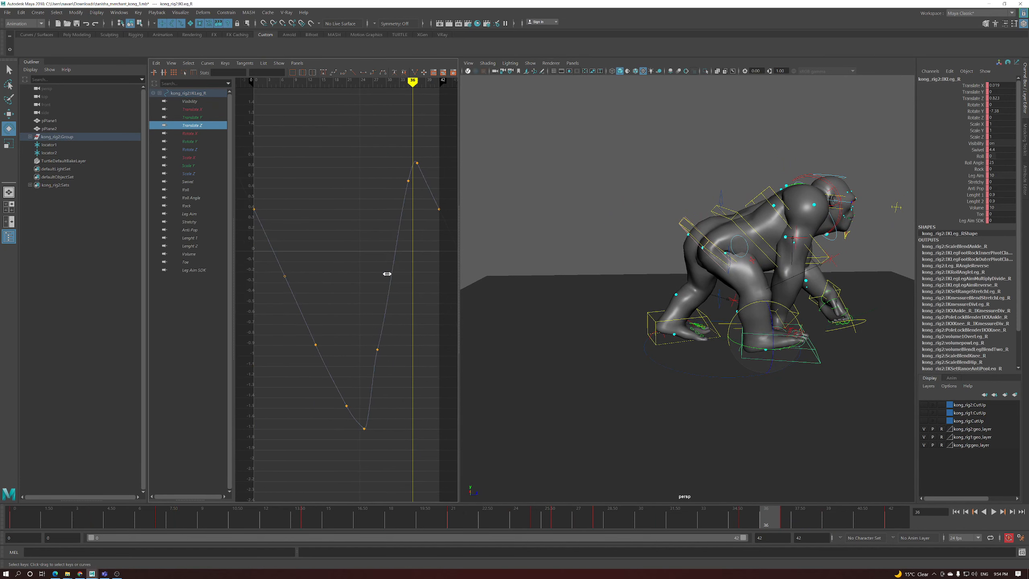
pyautogui.press('f')
pyautogui.moveTo(782, 521)
pyautogui.mouseDown()
pyautogui.moveTo(812, 522)
pyautogui.moveTo(796, 521)
pyautogui.mouseUp()
pyautogui.keyDown('alt'); pyautogui.moveTo(782, 401); pyautogui.dragTo(779, 386); pyautogui.keyUp('alt')
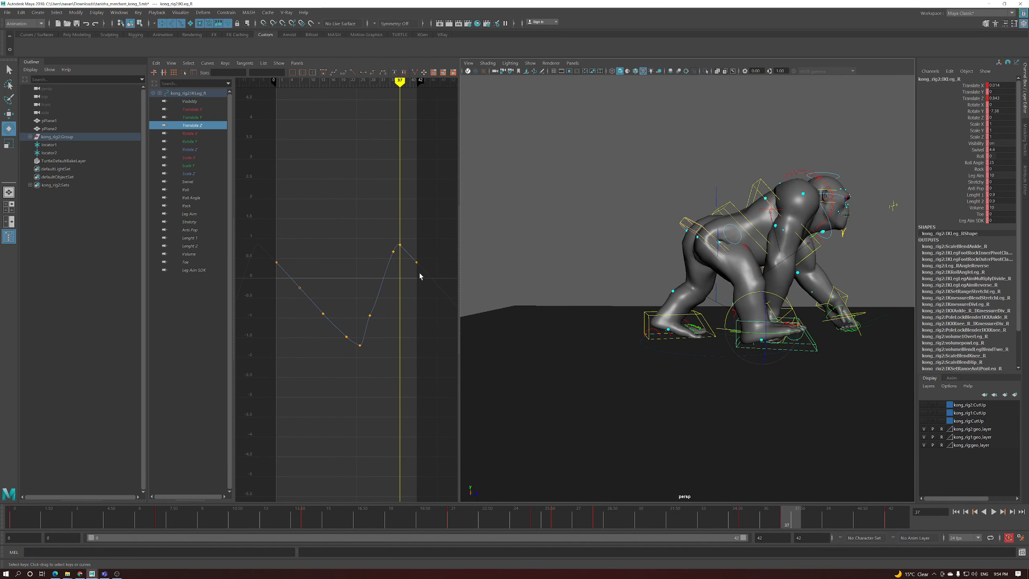
pyautogui.click(411, 257)
pyautogui.press('r')
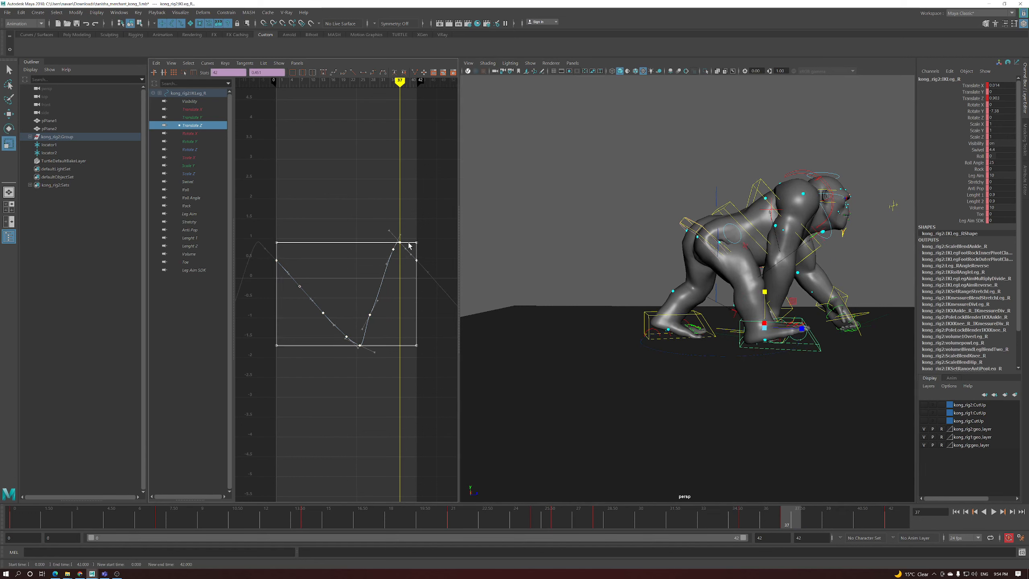
pyautogui.moveTo(748, 522); pyautogui.dragTo(37, 546)
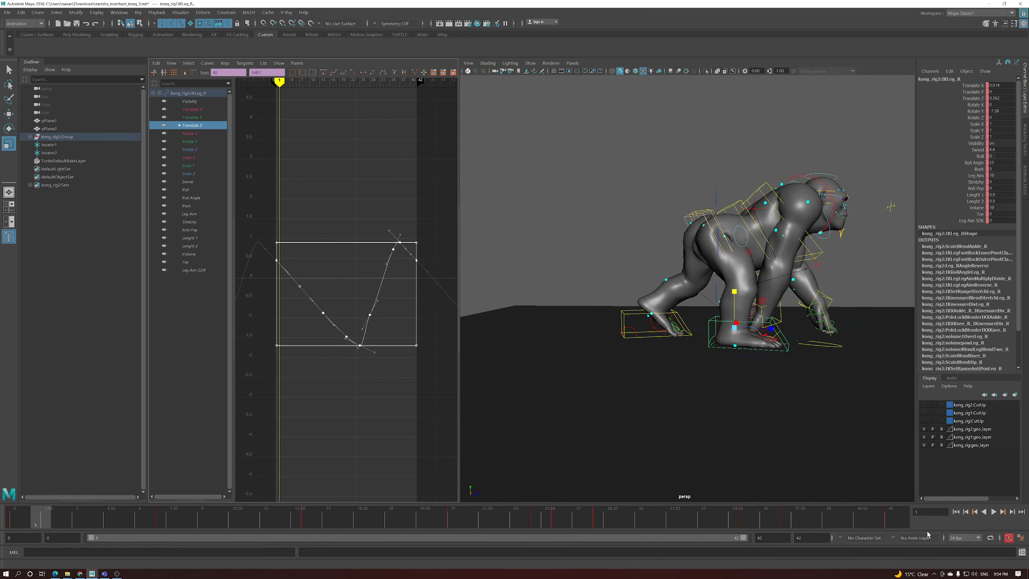
# Play back the walk cycle from the reference side to check the right foot's stride
pyautogui.click(995, 512)
pyautogui.press('w')
pyautogui.keyDown('alt'); pyautogui.moveTo(705, 359); pyautogui.dragTo(673, 375); pyautogui.keyUp('alt')
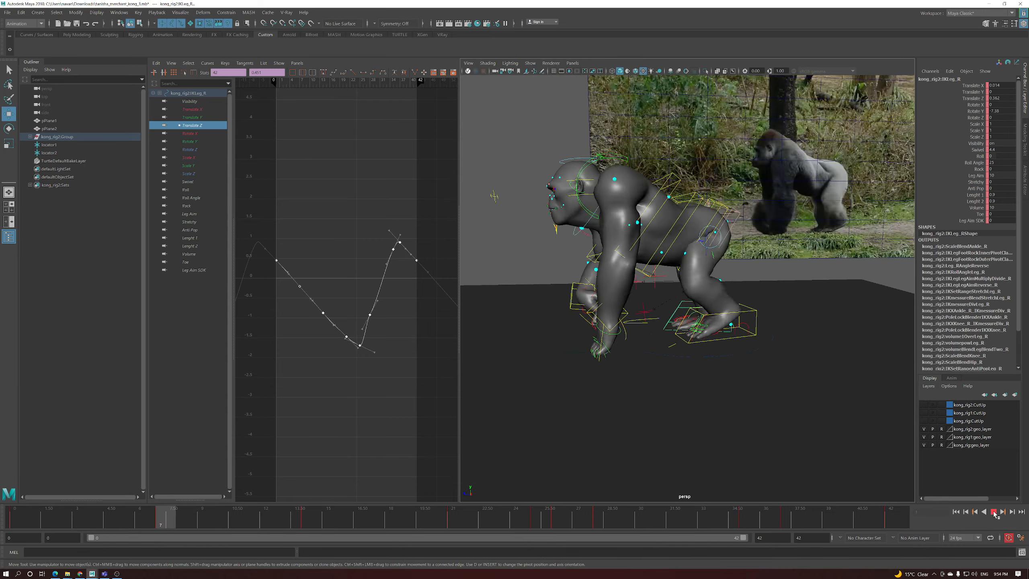
pyautogui.click(994, 513)
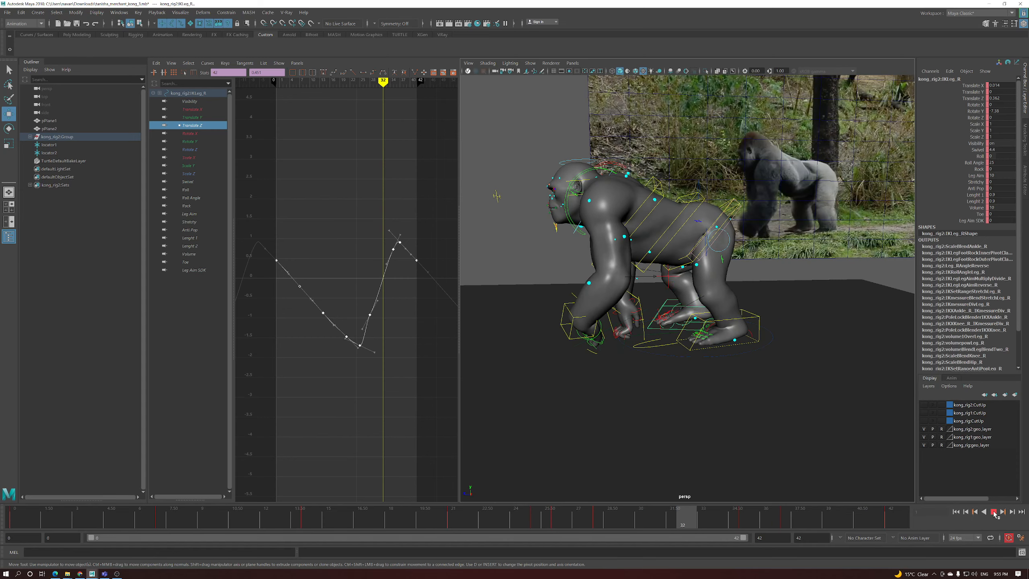
# Select the chest control and scrub the walk to compare its motion with the reference footage
pyautogui.click(655, 212)
pyautogui.keyDown('alt'); pyautogui.moveTo(654, 211); pyautogui.dragTo(633, 245); pyautogui.keyUp('alt')
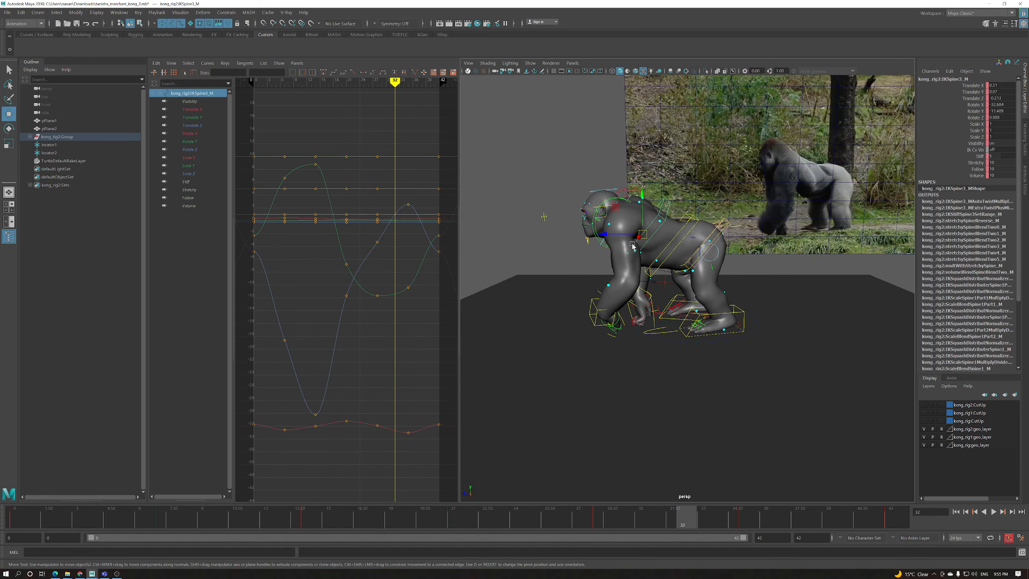
pyautogui.hotkey('alt', 'v')
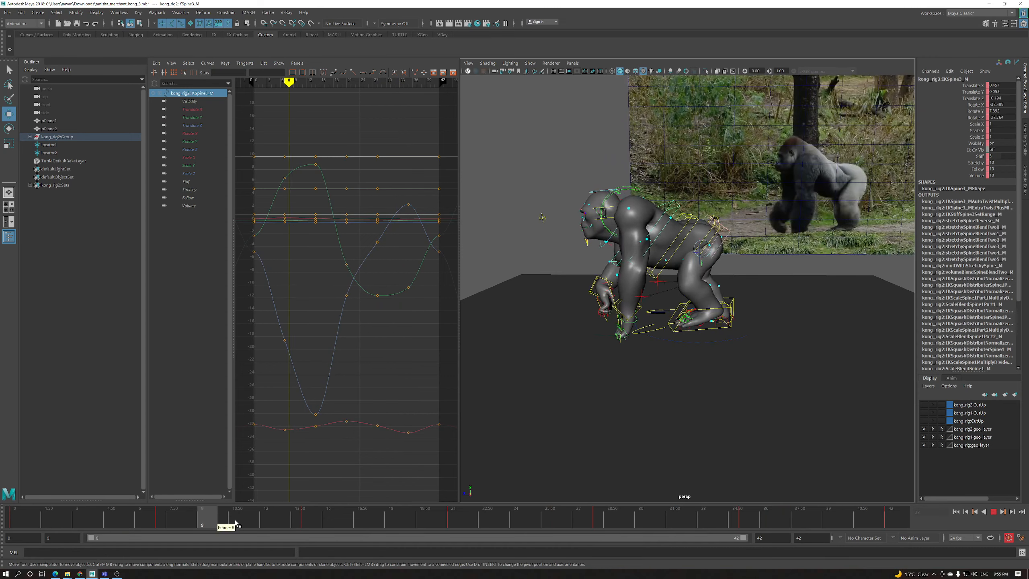
pyautogui.moveTo(396, 529); pyautogui.dragTo(461, 527)
pyautogui.moveTo(368, 524); pyautogui.dragTo(359, 522)
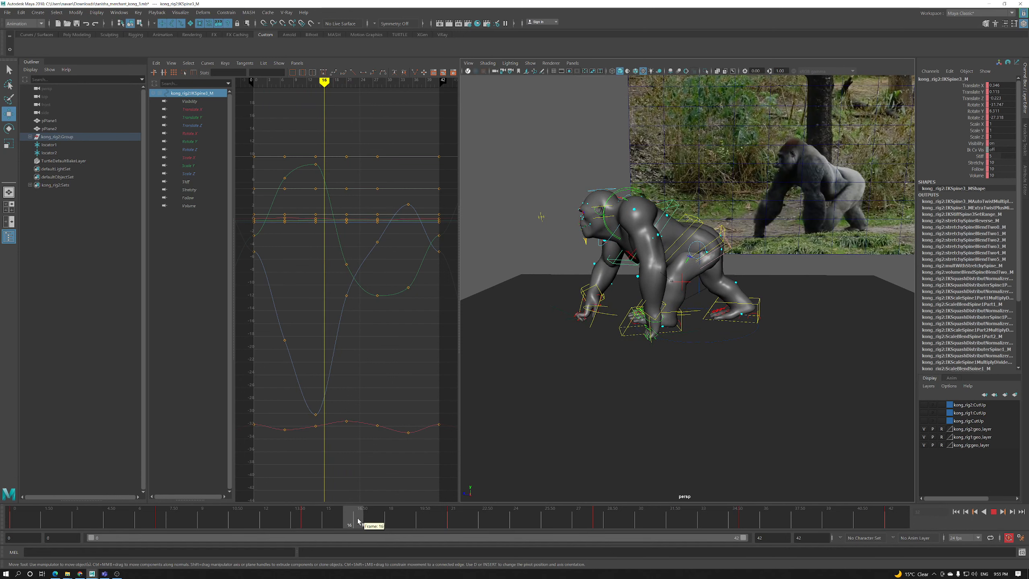
# Select the gorilla's root control, isolate its Translate Z curve and set a key at frame 16
pyautogui.keyDown('alt'); pyautogui.moveTo(673, 232); pyautogui.dragTo(707, 241); pyautogui.keyUp('alt')
pyautogui.click(701, 210)
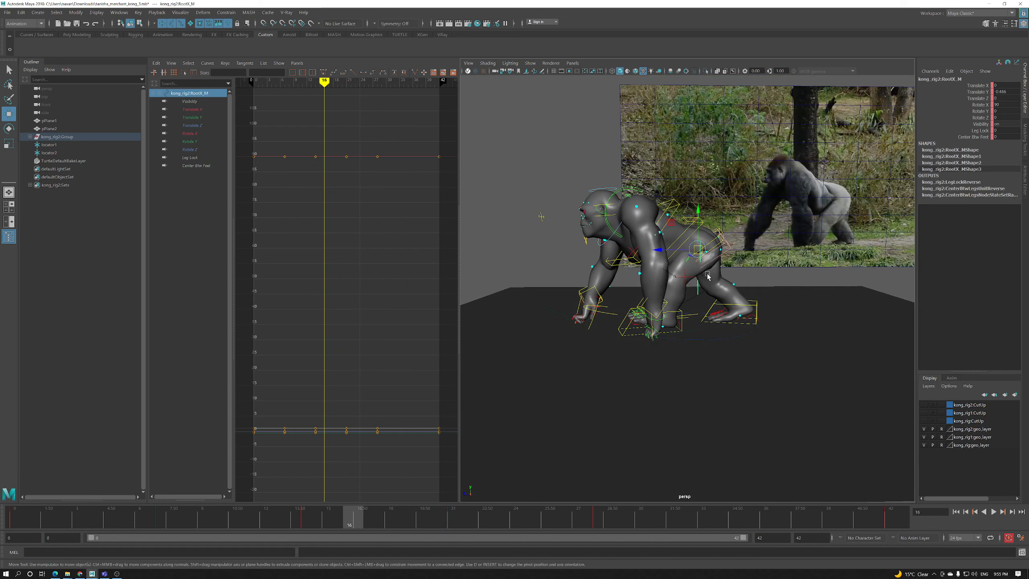
pyautogui.click(191, 126)
pyautogui.moveTo(357, 519)
pyautogui.mouseDown()
pyautogui.moveTo(330, 519)
pyautogui.moveTo(349, 520)
pyautogui.mouseUp()
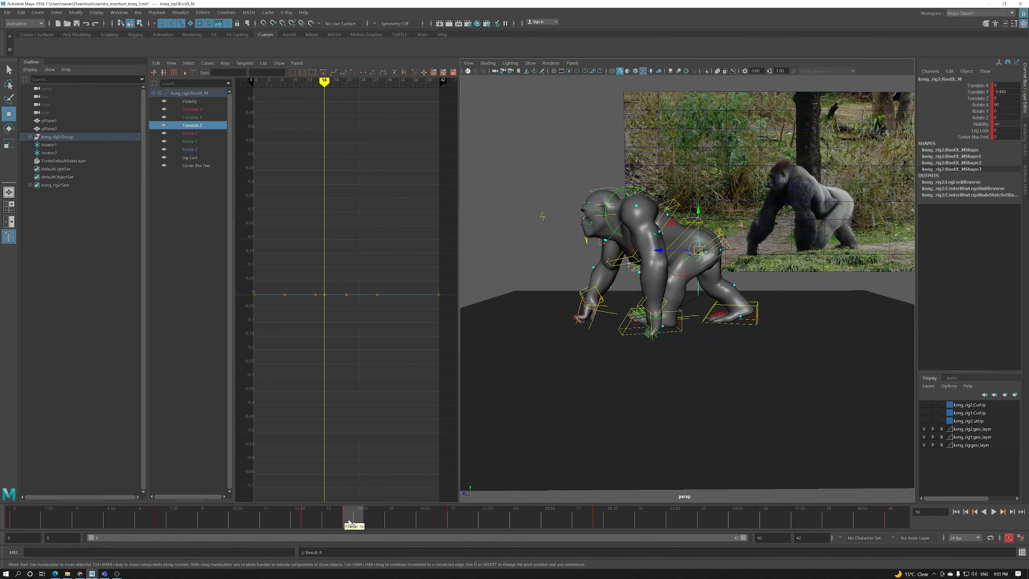
# Raise the root control's Translate Z key at frame 21 to 0.153 to push the body forward
pyautogui.moveTo(350, 525); pyautogui.dragTo(460, 524)
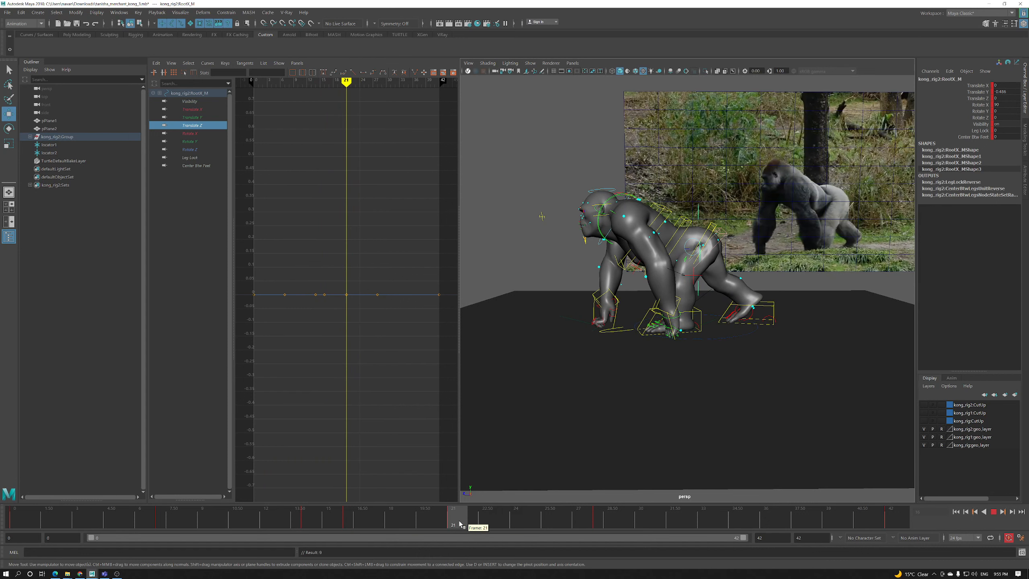
pyautogui.moveTo(365, 272); pyautogui.dragTo(349, 321)
pyautogui.moveTo(348, 323); pyautogui.dragTo(370, 287, button='middle')
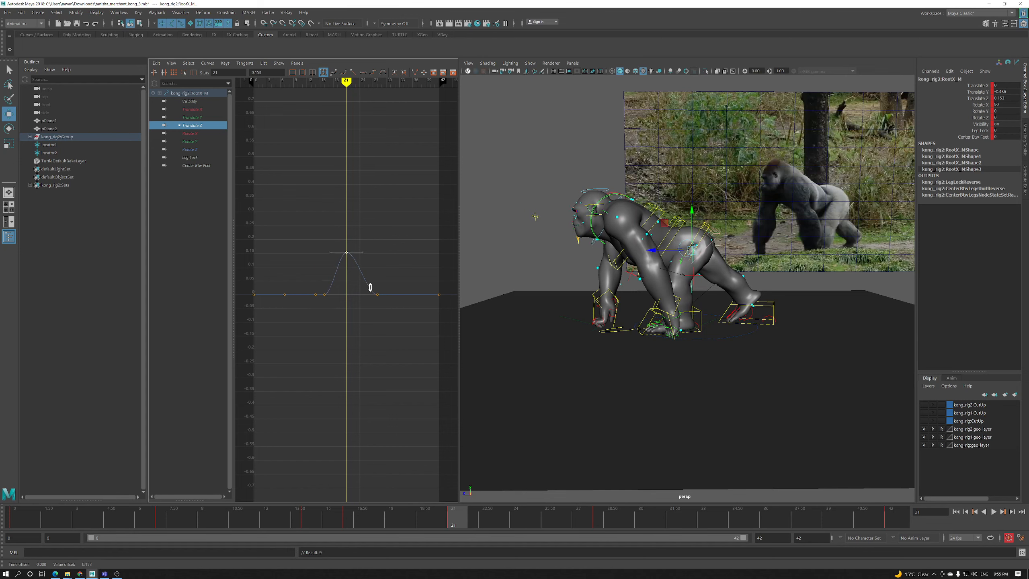
# Set a Translate Z key on the root control at frame 37 and raise it to 0.153
pyautogui.scroll(3, 384, 304)
pyautogui.moveTo(480, 510); pyautogui.dragTo(790, 521)
pyautogui.keyDown('alt'); pyautogui.moveTo(342, 271); pyautogui.dragTo(256, 271, button='middle'); pyautogui.keyUp('alt')
pyautogui.scroll(-2, 357, 275)
pyautogui.moveTo(374, 284); pyautogui.dragTo(366, 319)
pyautogui.keyDown('shift'); pyautogui.moveTo(365, 318); pyautogui.dragTo(365, 242, button='middle'); pyautogui.keyUp('shift')
pyautogui.keyDown('alt'); pyautogui.moveTo(343, 282); pyautogui.dragTo(372, 299, button='middle'); pyautogui.keyUp('alt')
pyautogui.scroll(-2, 388, 276)
pyautogui.scroll(-2, 400, 309)
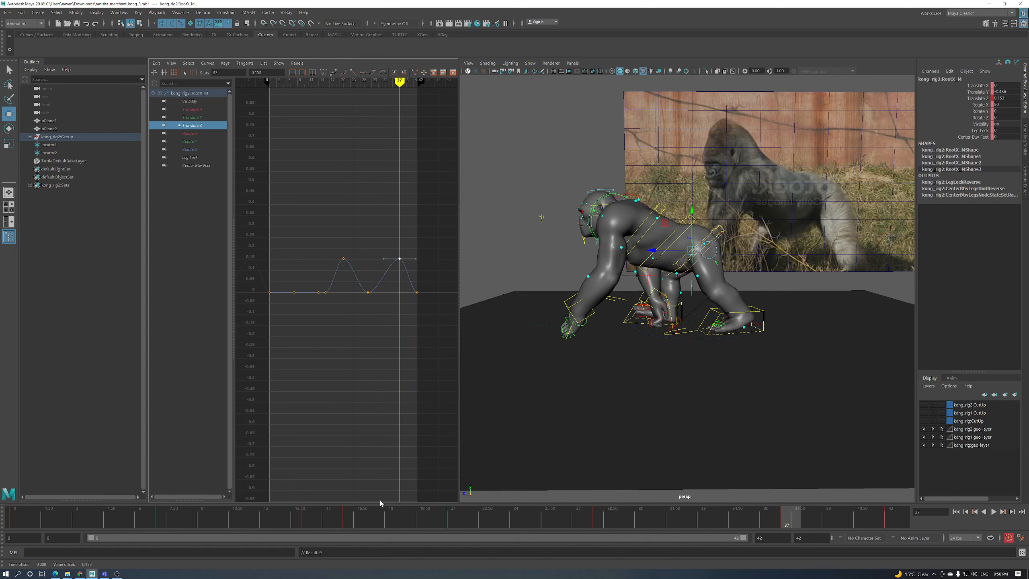
# Scrub from frame 16 to 21 against the reference and undo the raise of the frame 37 key
pyautogui.click(352, 516)
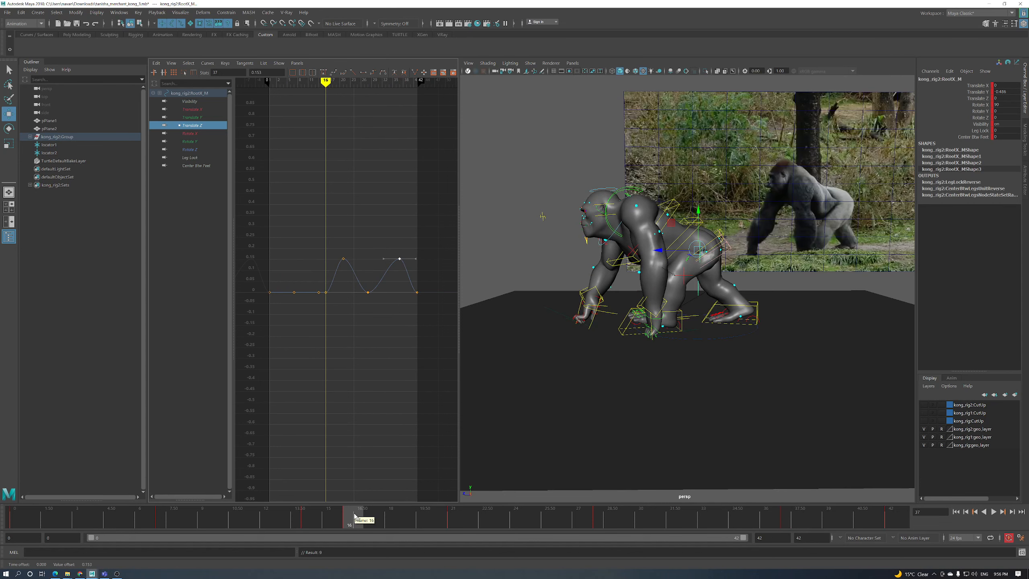
pyautogui.moveTo(355, 516); pyautogui.dragTo(453, 520)
pyautogui.hotkey('ctrl', 'z')
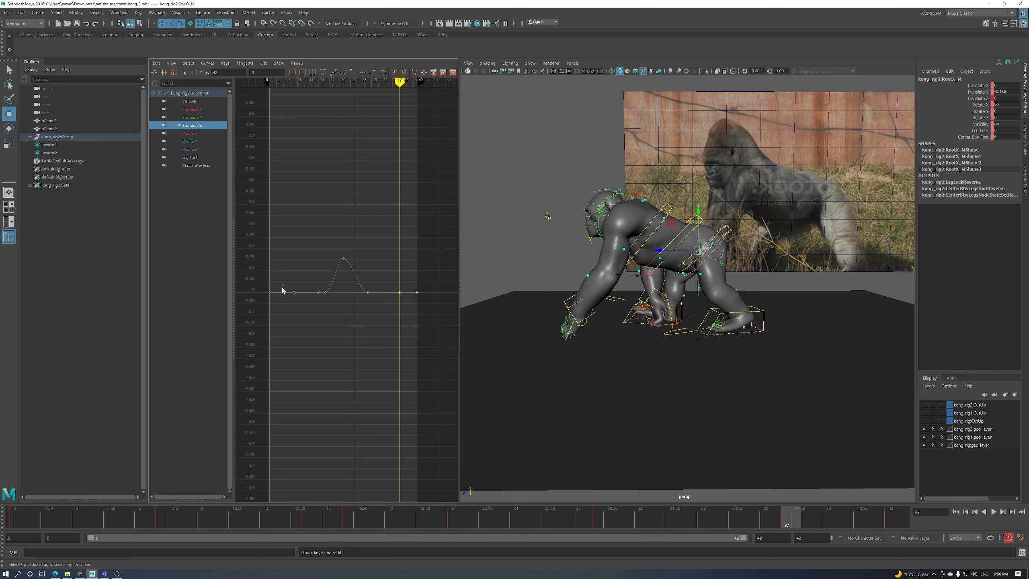
# Raise the root's Translate Z keys at frames 0 and 42 to 0.153 and delete the extra key at frame 14
pyautogui.keyDown('shift'); pyautogui.moveTo(285, 324); pyautogui.dragTo(282, 296, button='middle'); pyautogui.keyUp('shift')
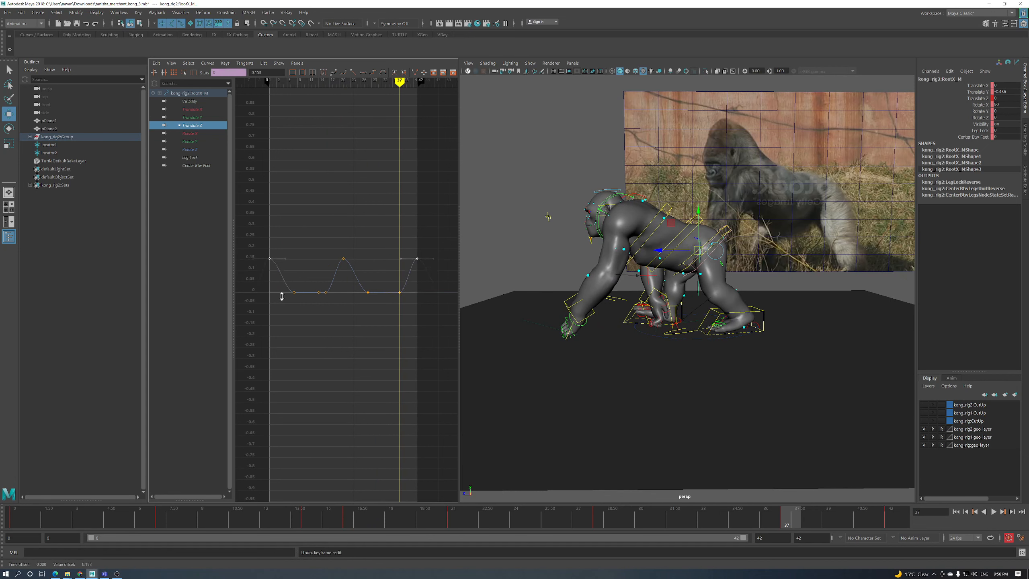
pyautogui.click(320, 291)
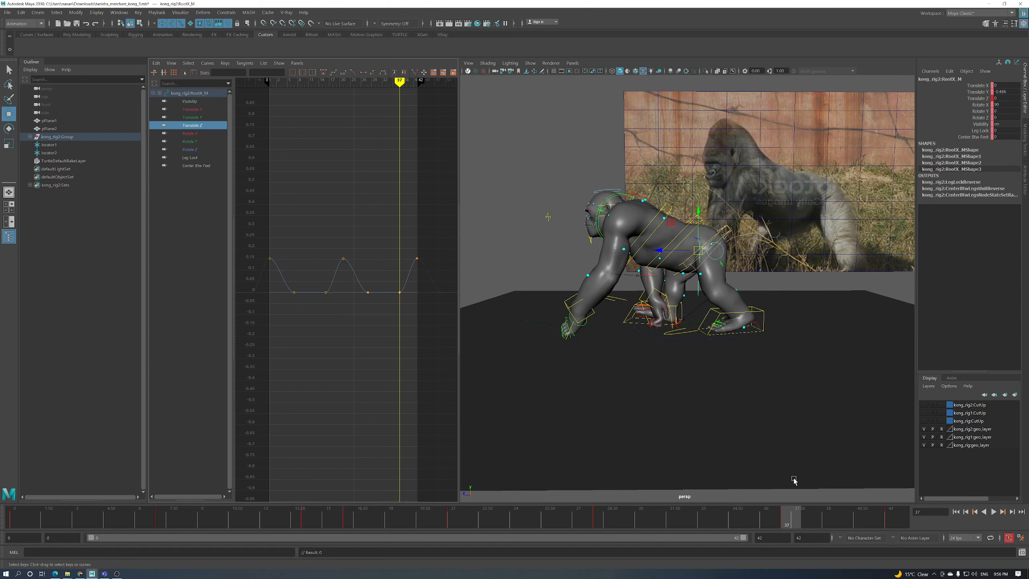
# Play back the walk cycle and view frame 42 to check the root's forward motion against the reference
pyautogui.click(994, 512)
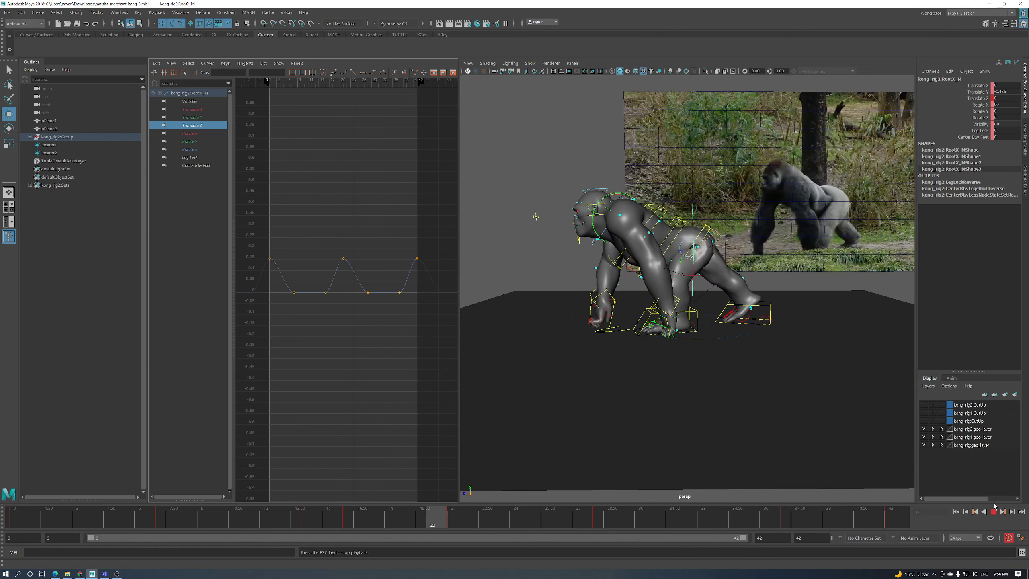
pyautogui.click(908, 523)
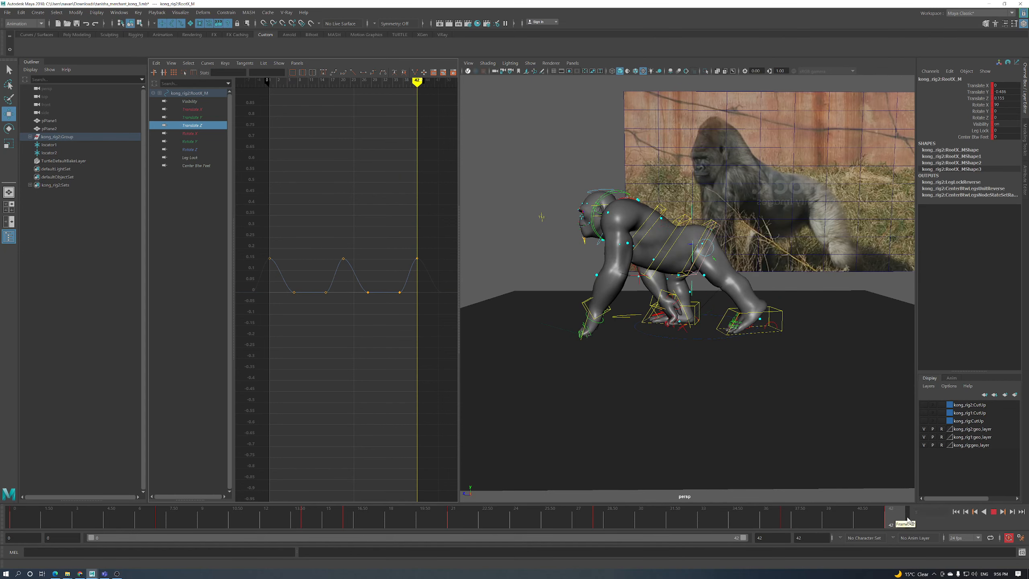
# Lower the three peak keys of RootX_M's Translate Z curve to about 0.1 and key a dip of about -0.05 at frame 32
pyautogui.moveTo(433, 244); pyautogui.dragTo(268, 277)
pyautogui.keyDown('shift'); pyautogui.moveTo(326, 273); pyautogui.dragTo(326, 279, button='middle'); pyautogui.keyUp('shift')
pyautogui.moveTo(760, 528); pyautogui.dragTo(693, 526)
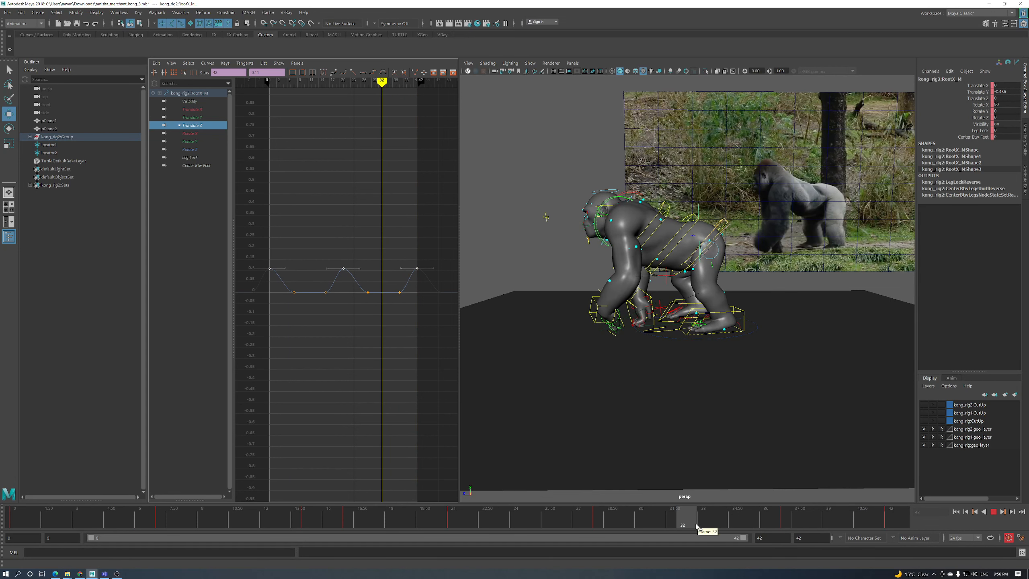
pyautogui.moveTo(381, 300); pyautogui.dragTo(382, 302)
pyautogui.moveTo(383, 305); pyautogui.dragTo(394, 323, button='middle')
pyautogui.click(384, 292)
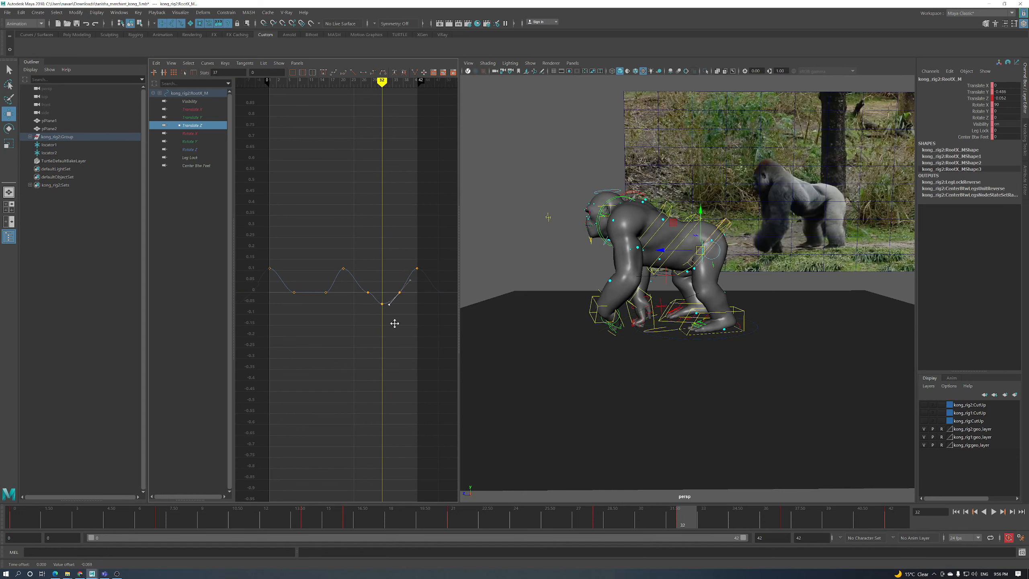
pyautogui.click(377, 307)
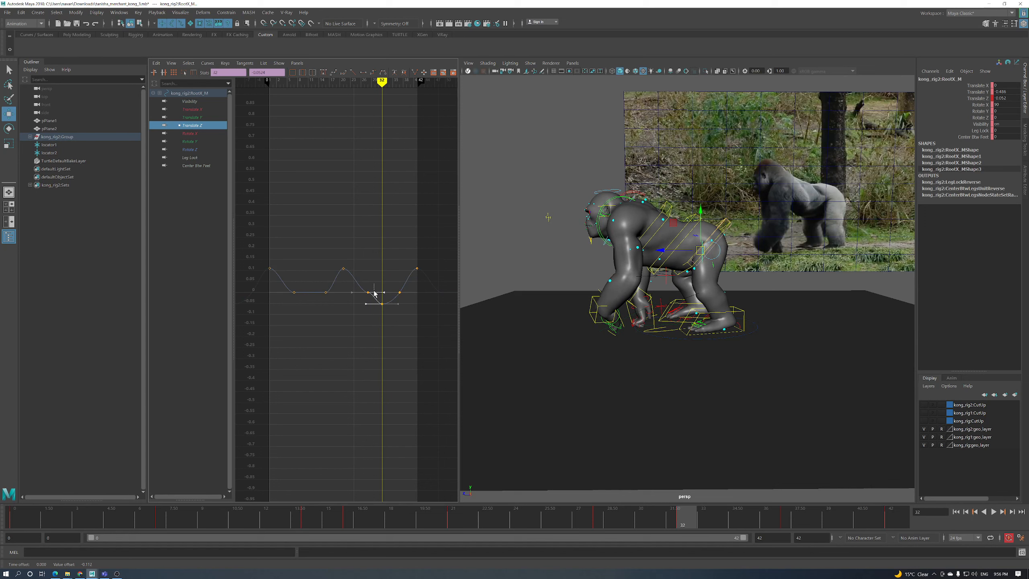
pyautogui.click(369, 293)
# Key a matching dip of about -0.055 at frame 11 on RootX_M's Translate Z curve and smooth its tangents
pyautogui.moveTo(349, 526); pyautogui.dragTo(243, 523)
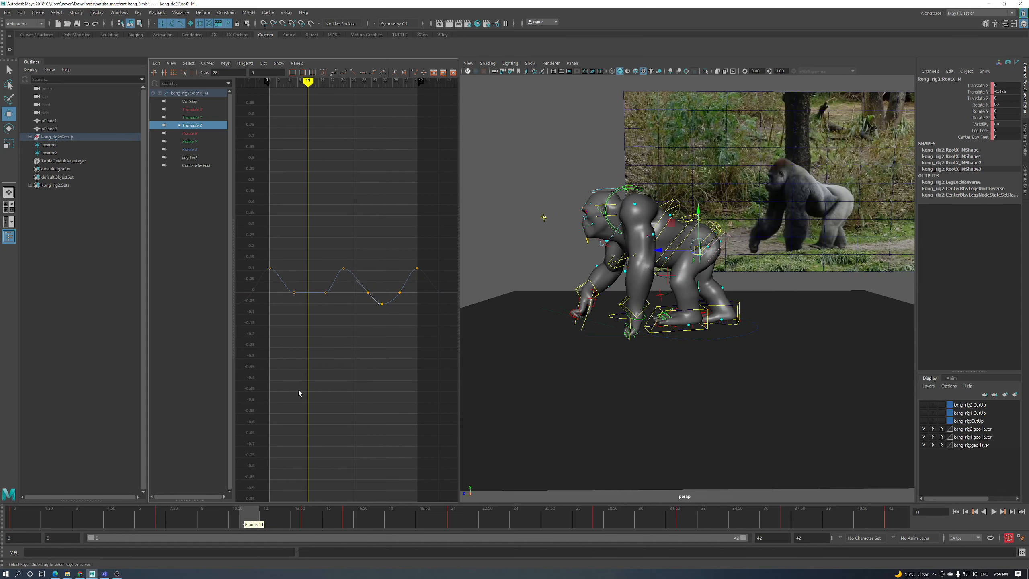
pyautogui.moveTo(306, 300); pyautogui.dragTo(306, 300)
pyautogui.moveTo(306, 300); pyautogui.dragTo(307, 313, button='middle')
pyautogui.moveTo(326, 297); pyautogui.dragTo(325, 297)
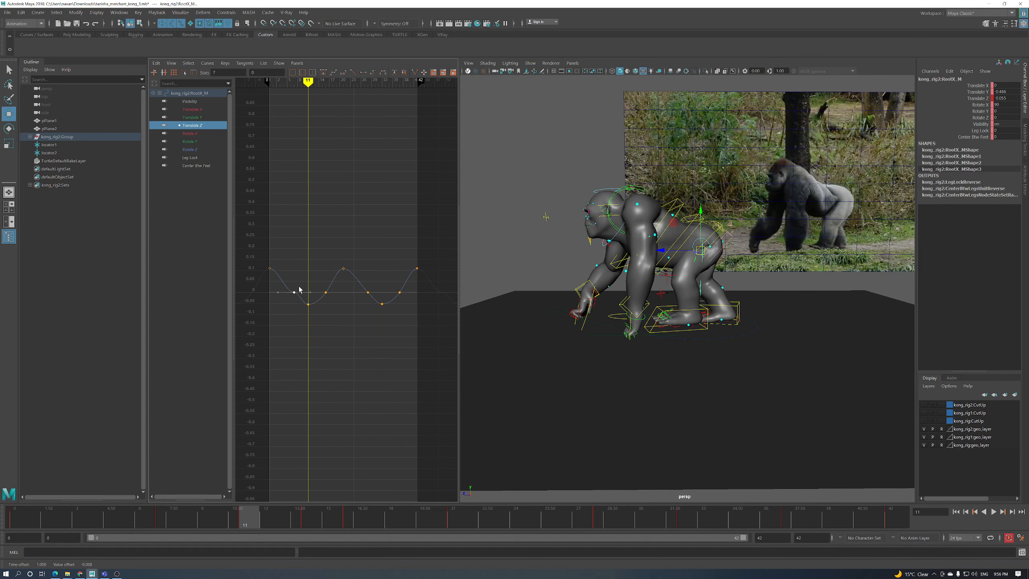
pyautogui.moveTo(304, 308); pyautogui.dragTo(304, 309)
# Play the walk cycle, and lower the three Translate Z peak keys of the root control further to about 0.08
pyautogui.click(994, 512)
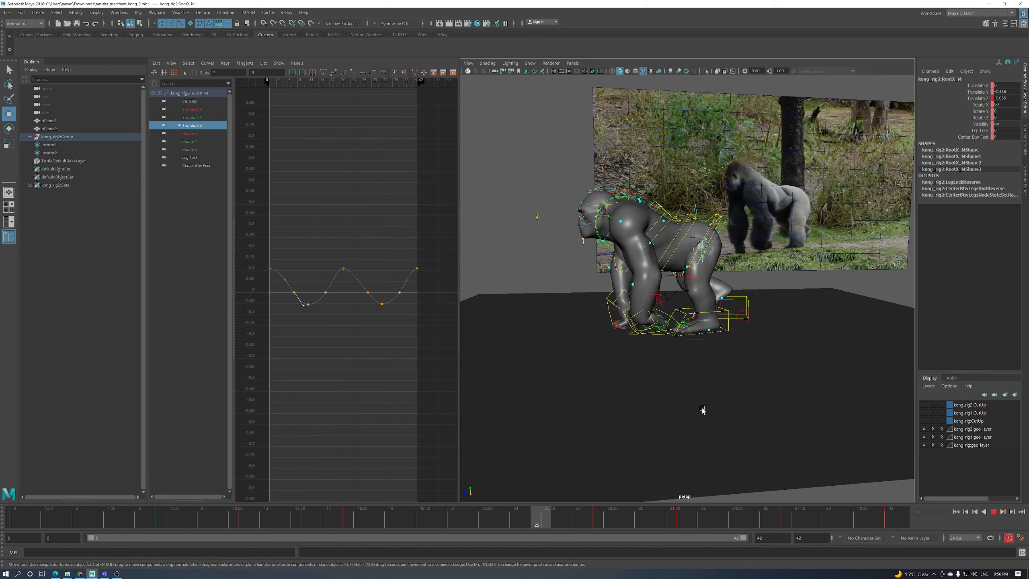
pyautogui.press('Escape')
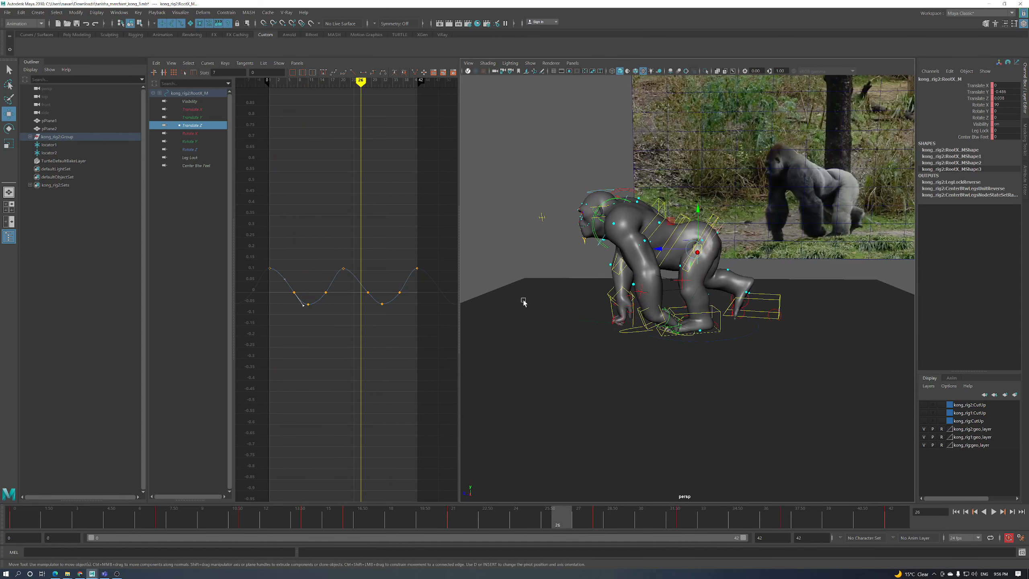
pyautogui.moveTo(434, 259); pyautogui.dragTo(264, 279)
pyautogui.keyDown('shift'); pyautogui.moveTo(292, 276); pyautogui.dragTo(294, 286, button='middle'); pyautogui.keyUp('shift')
# Add Translate Z keys on the root's falling slopes at frame 25, about 0.052, and frame 4, about 0.056
pyautogui.moveTo(45, 521); pyautogui.dragTo(535, 492)
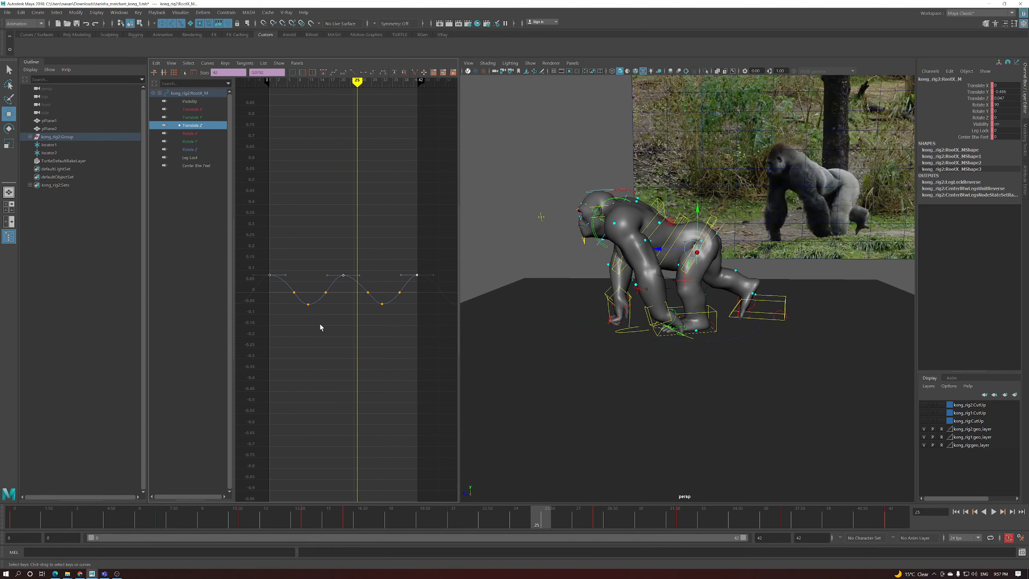
pyautogui.moveTo(358, 282); pyautogui.dragTo(359, 283)
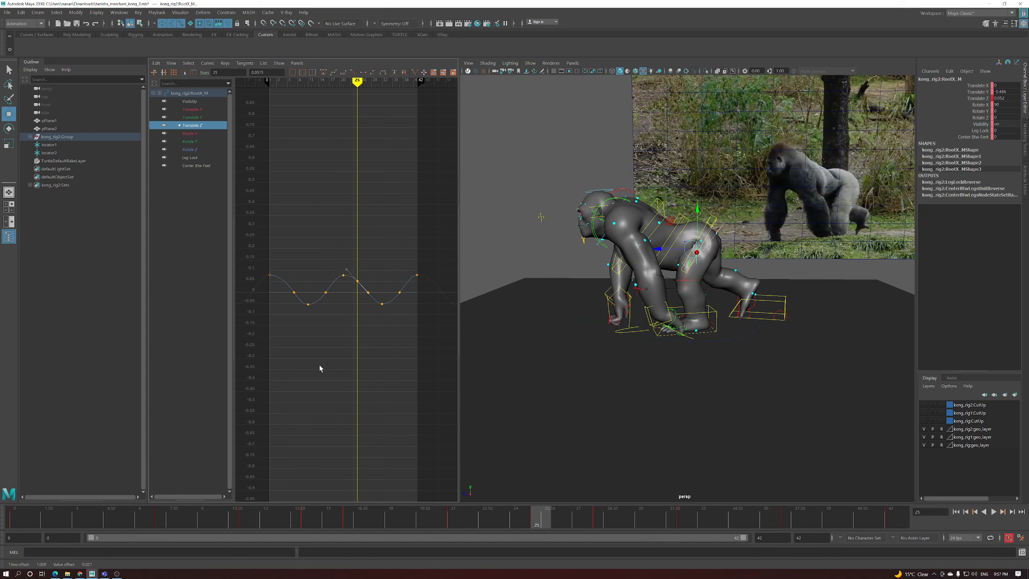
pyautogui.moveTo(94, 520); pyautogui.dragTo(97, 521)
pyautogui.keyDown('shift'); pyautogui.moveTo(283, 287); pyautogui.dragTo(285, 285, button='middle'); pyautogui.keyUp('shift')
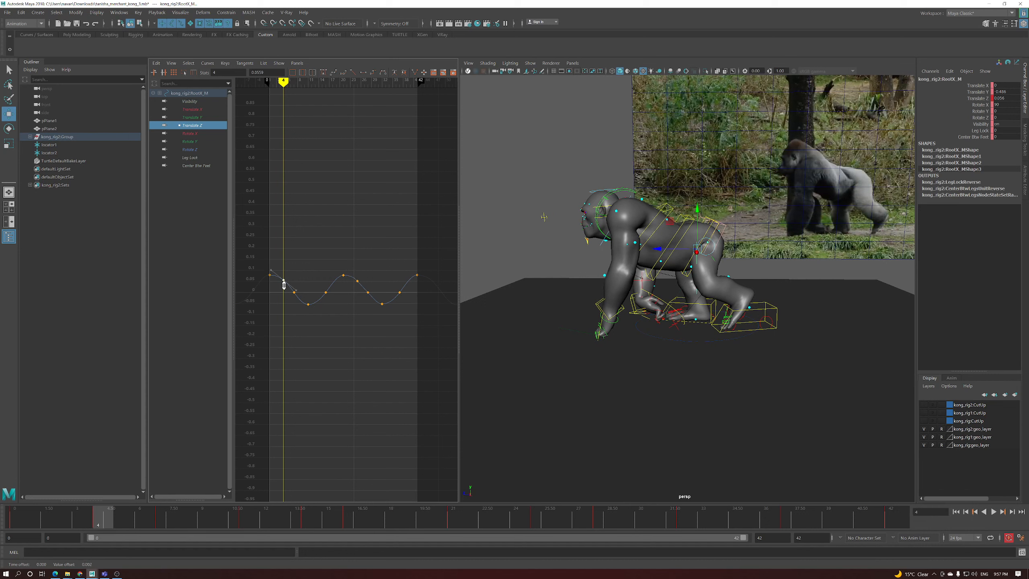
# Tilt the tangents of the root's three Translate Z peak keys slightly upward, undoing a first attempt at the adjustment
pyautogui.click(343, 275)
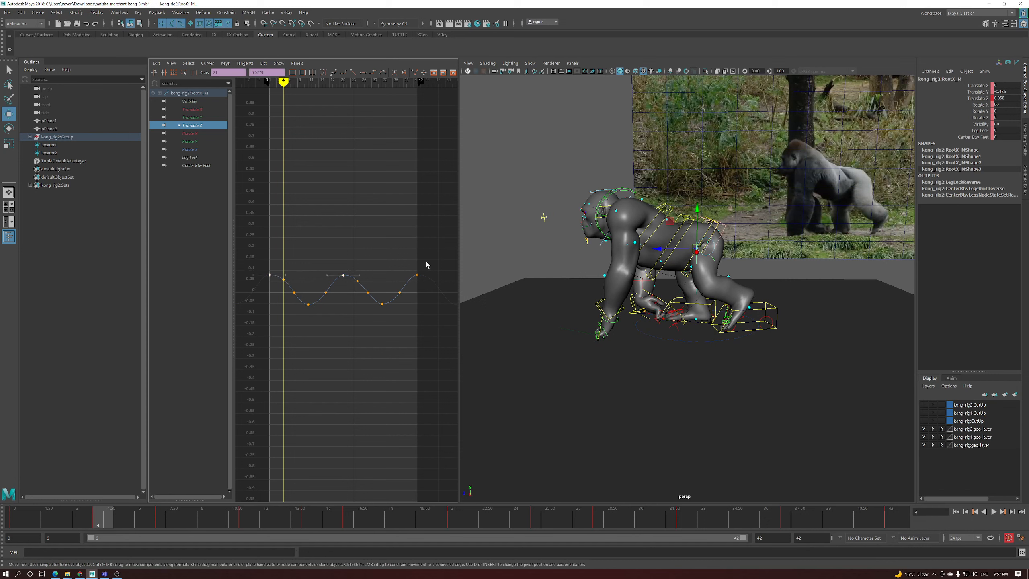
pyautogui.moveTo(361, 269); pyautogui.dragTo(358, 280)
pyautogui.keyDown('shift'); pyautogui.moveTo(359, 280); pyautogui.dragTo(381, 279, button='middle'); pyautogui.keyUp('shift')
pyautogui.hotkey('ctrl', 'z')
pyautogui.keyDown('shift'); pyautogui.moveTo(284, 279); pyautogui.dragTo(429, 302, button='middle'); pyautogui.keyUp('shift')
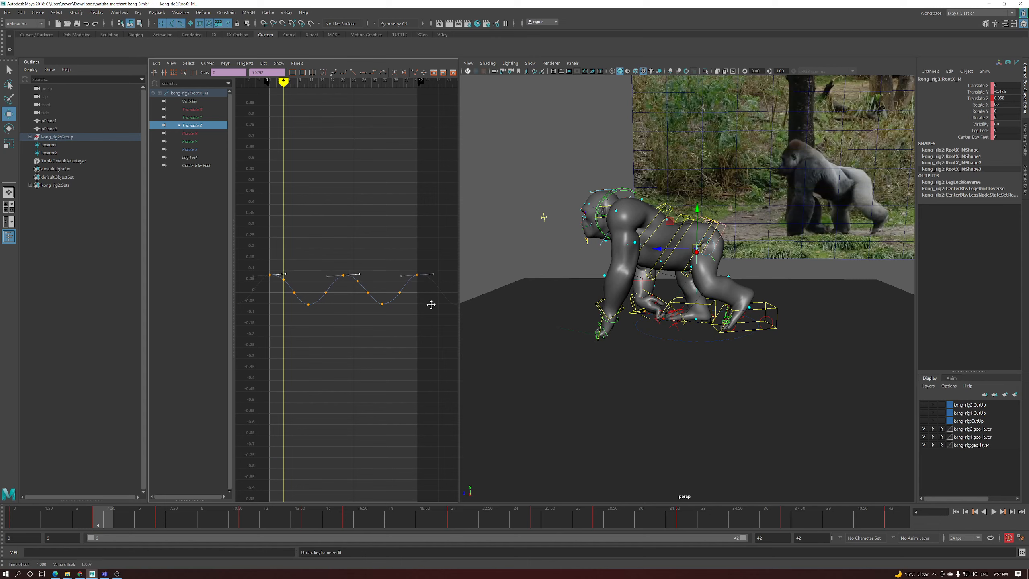
# Play back the walk cycle and orbit around the gorilla to review the root's forward and backward motion
pyautogui.click(994, 511)
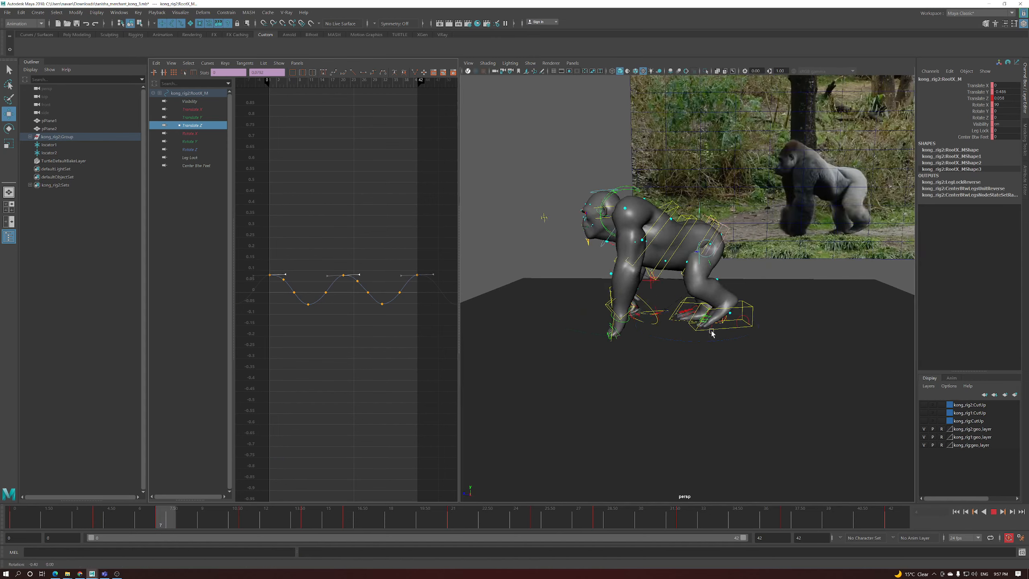
pyautogui.keyDown('alt'); pyautogui.moveTo(726, 351); pyautogui.dragTo(717, 332); pyautogui.keyUp('alt')
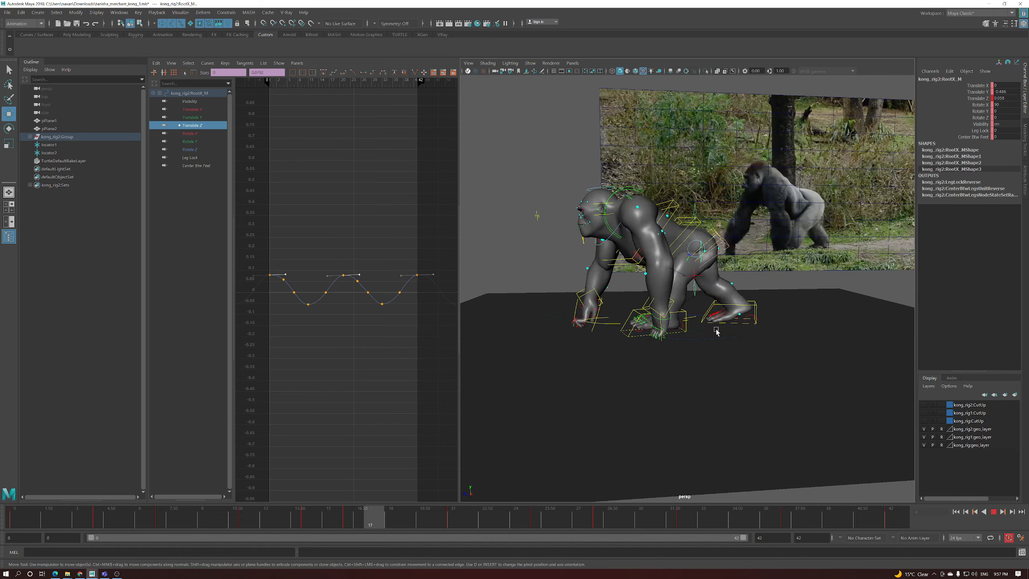
pyautogui.keyDown('alt'); pyautogui.moveTo(716, 332); pyautogui.dragTo(714, 332); pyautogui.keyUp('alt')
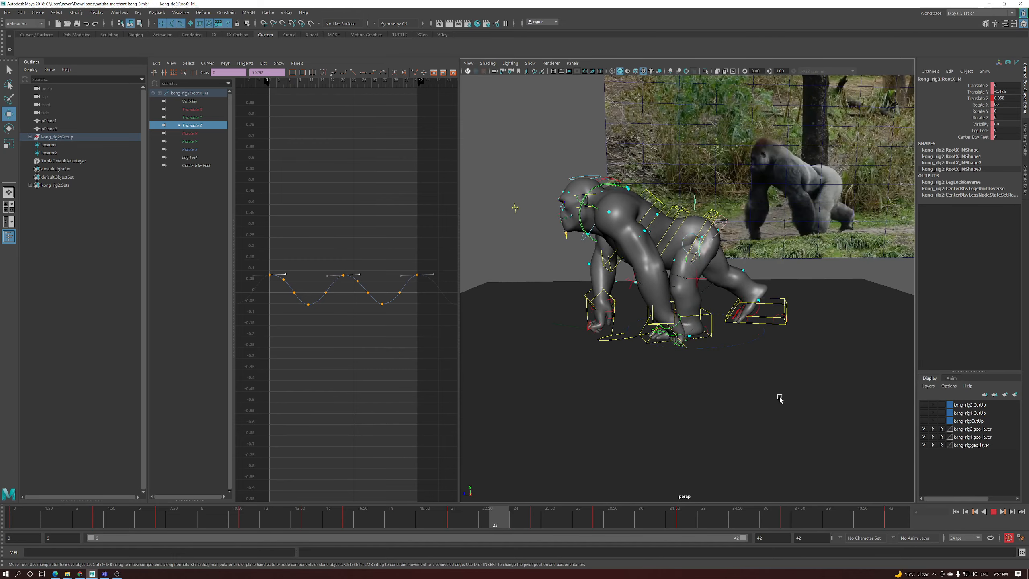
pyautogui.click(994, 512)
# Select the upper spine control IKSpine3_M, go to frame 14 and show only its Translate Z curve
pyautogui.press('e')
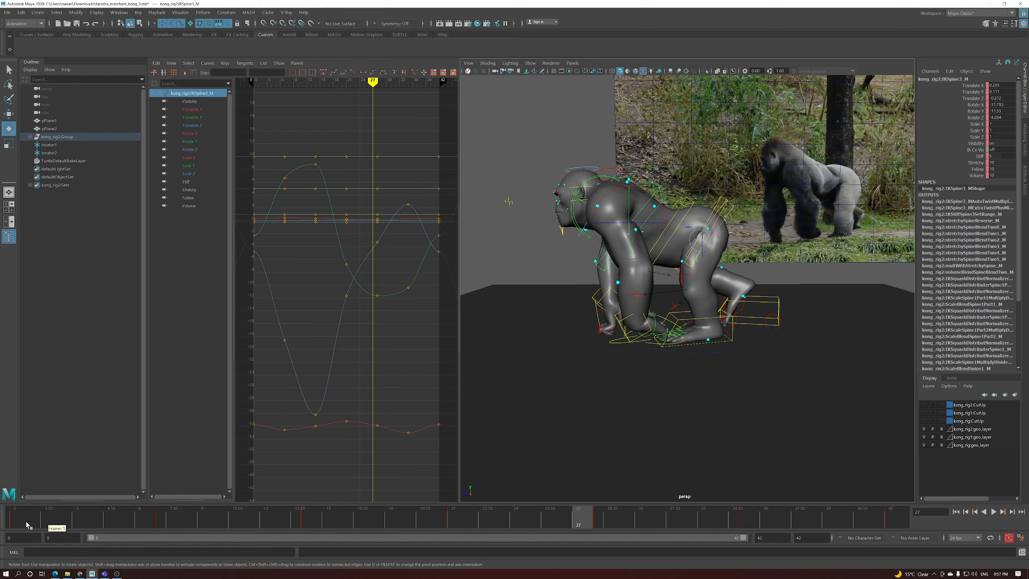
pyautogui.moveTo(24, 524); pyautogui.dragTo(315, 525)
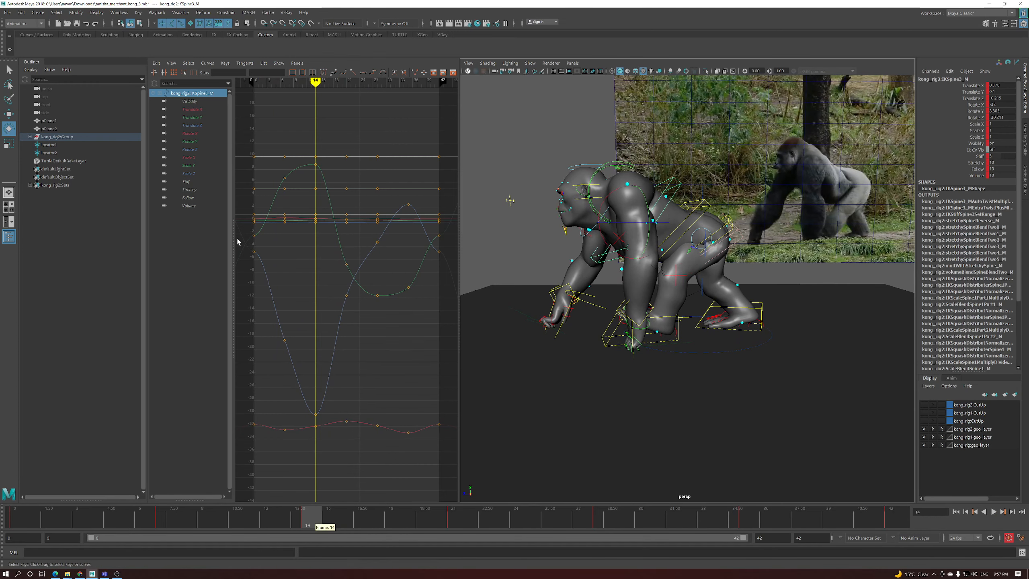
pyautogui.click(197, 125)
pyautogui.press('w')
pyautogui.keyDown('alt'); pyautogui.moveTo(302, 243); pyautogui.dragTo(352, 317, button='right'); pyautogui.keyUp('alt')
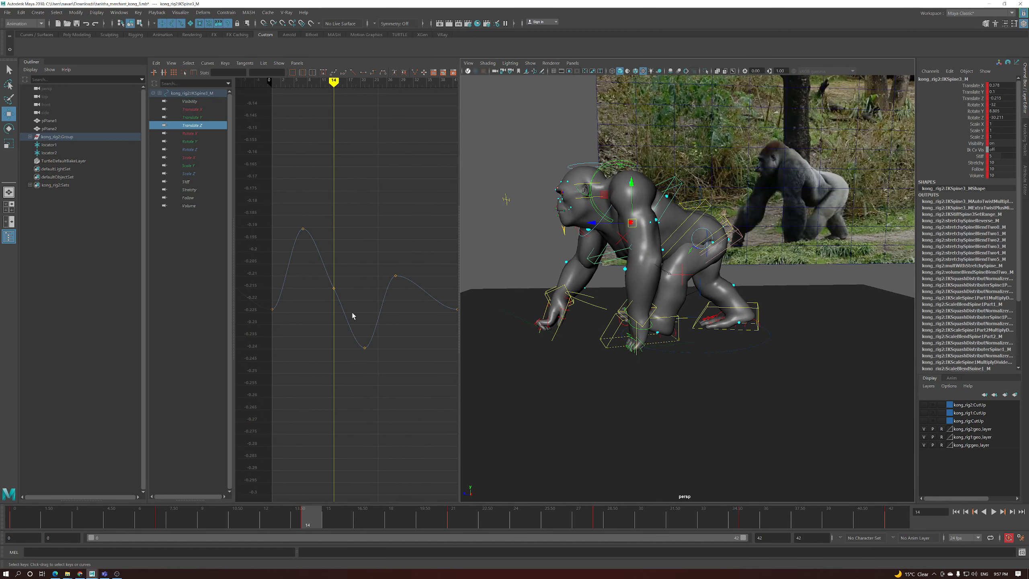
# Lower the IKSpine3_M Translate Z key at frame 14 to -0.27
pyautogui.hotkey('alt', 'v')
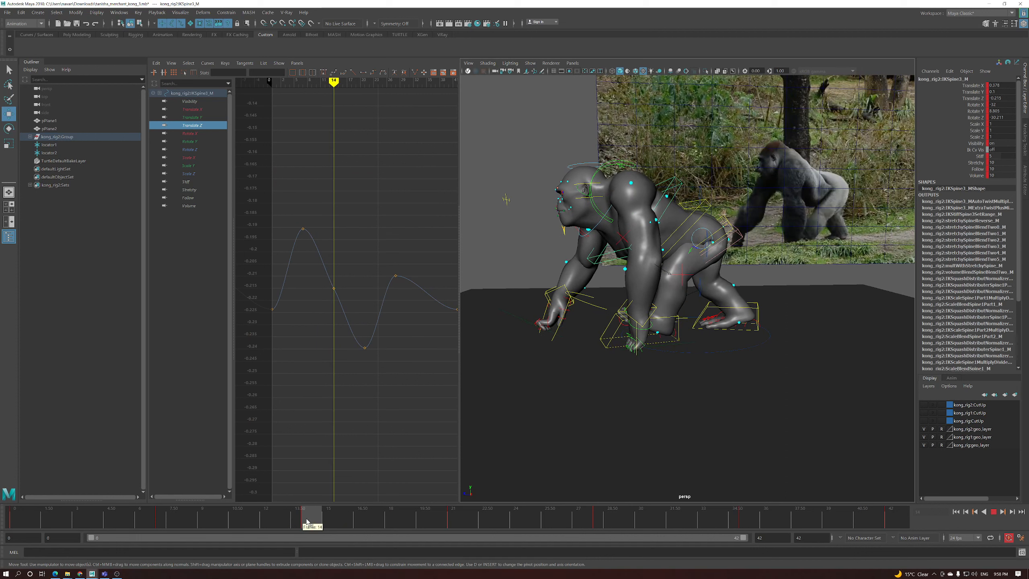
pyautogui.hotkey('alt', 'v')
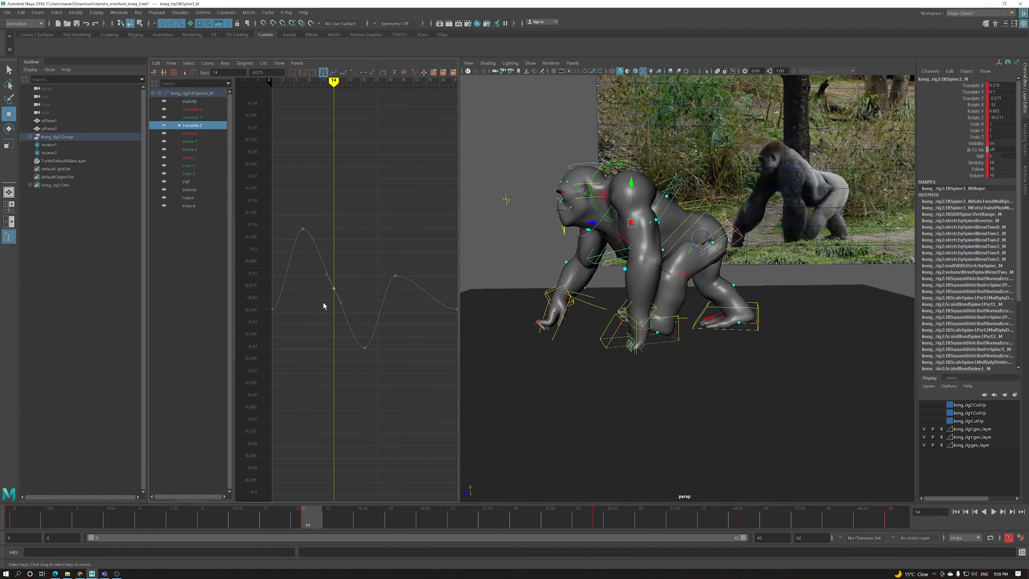
pyautogui.click(333, 290)
pyautogui.moveTo(360, 285); pyautogui.dragTo(372, 368, button='middle')
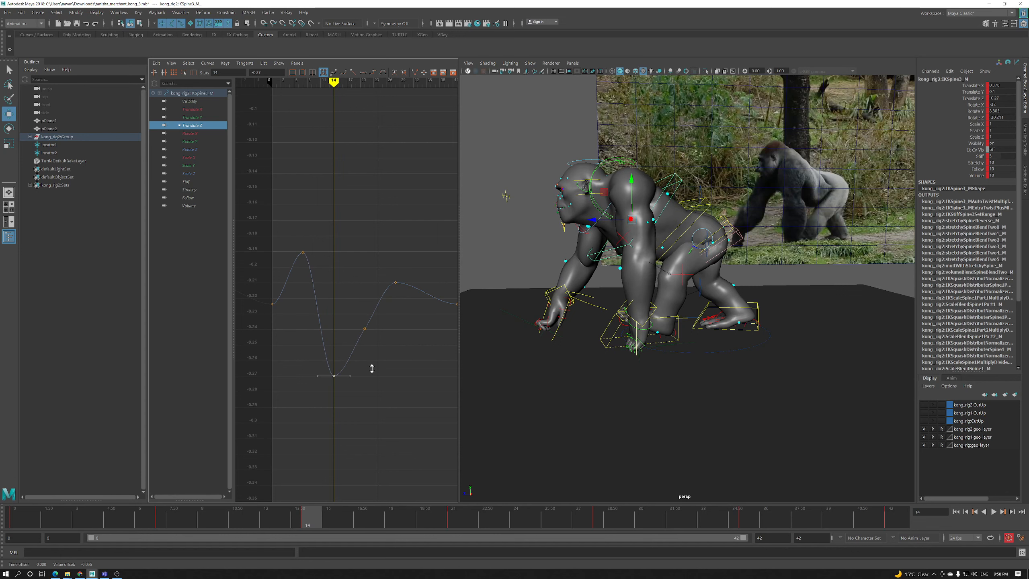
# Key the spine's Translate Z curve at frame 17, and replace the key at frame 21 with a higher one at frame 20
pyautogui.hotkey('alt', 'v')
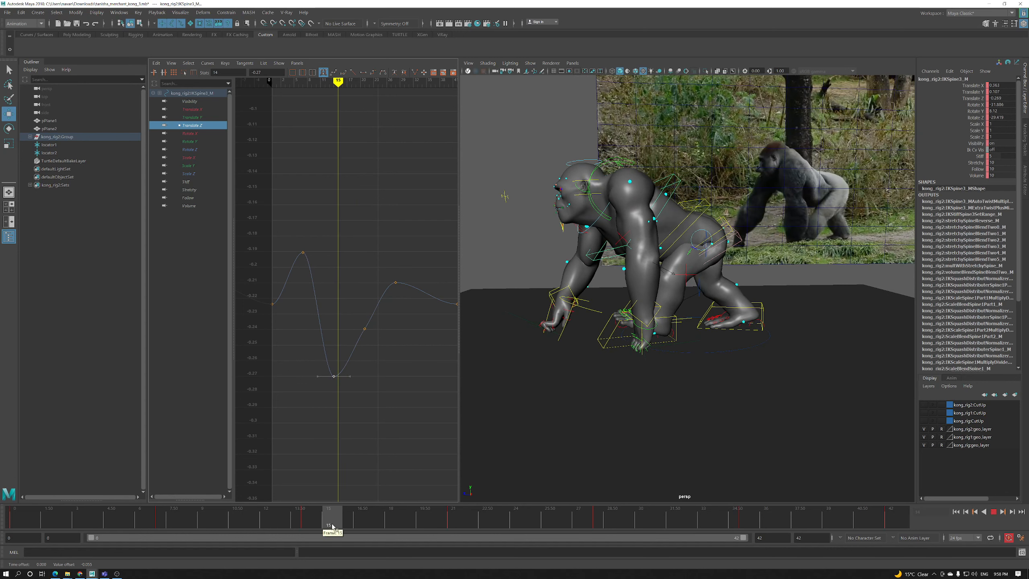
pyautogui.click(371, 524)
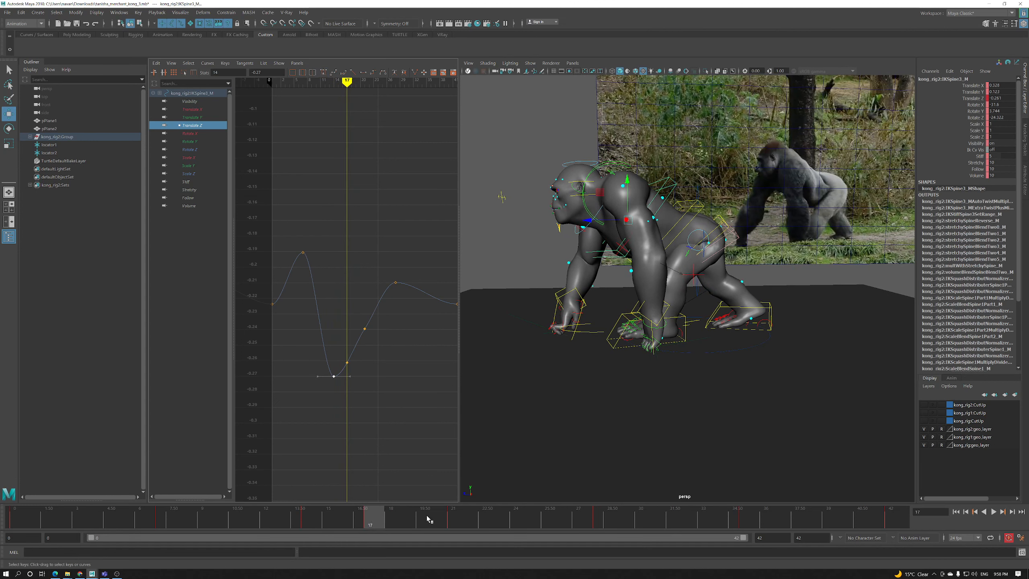
pyautogui.hotkey('alt', 'v')
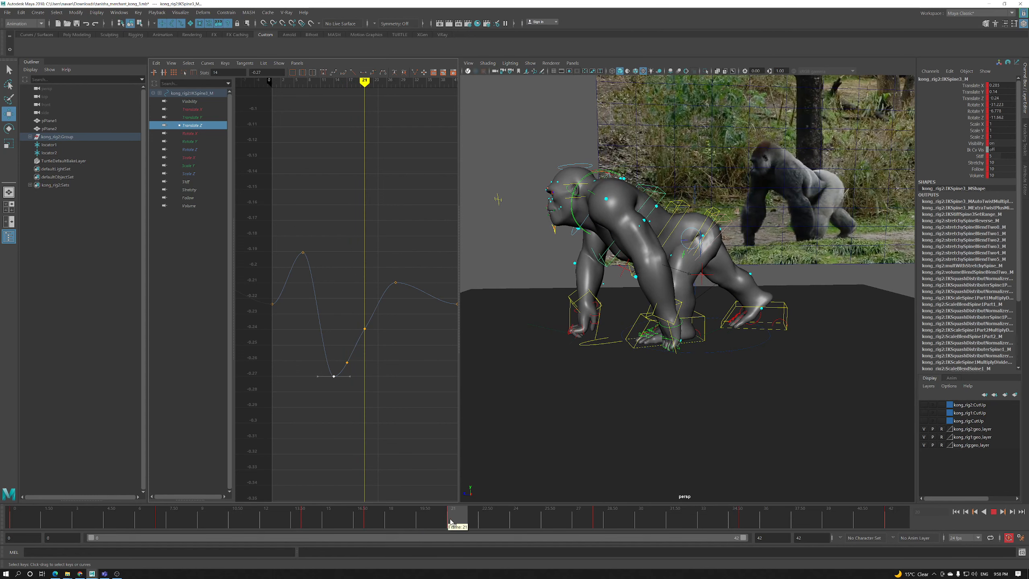
pyautogui.click(450, 523)
pyautogui.moveTo(359, 325); pyautogui.dragTo(376, 337)
pyautogui.moveTo(376, 338)
pyautogui.keyDown('shift'); pyautogui.mouseDown(button='middle')
pyautogui.moveTo(380, 322)
pyautogui.moveTo(382, 332)
pyautogui.mouseUp(button='middle'); pyautogui.keyUp('shift')
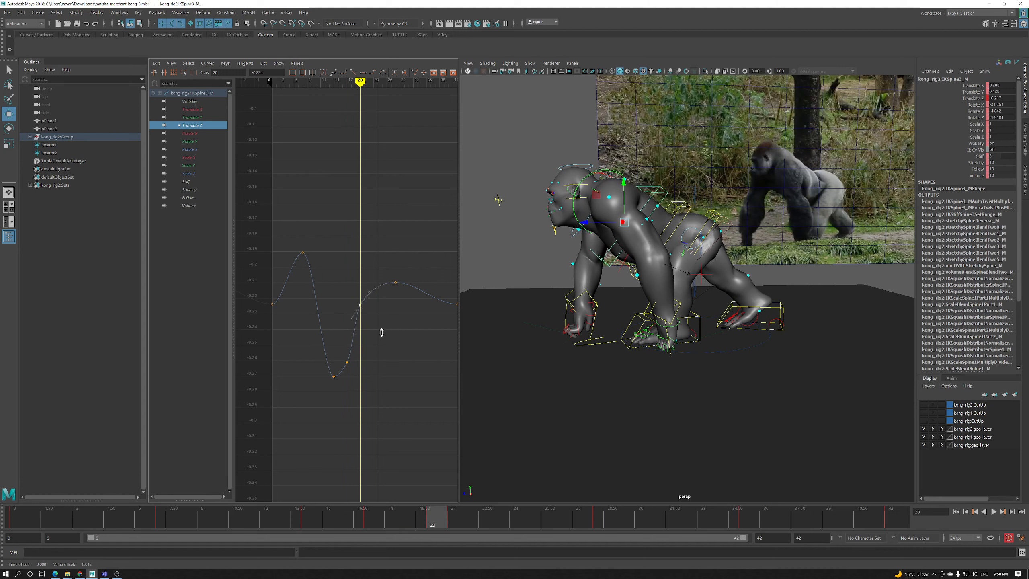
# Add a Translate Z key of about -0.211 at frame 23 on the spine curve
pyautogui.hotkey('alt', 'v')
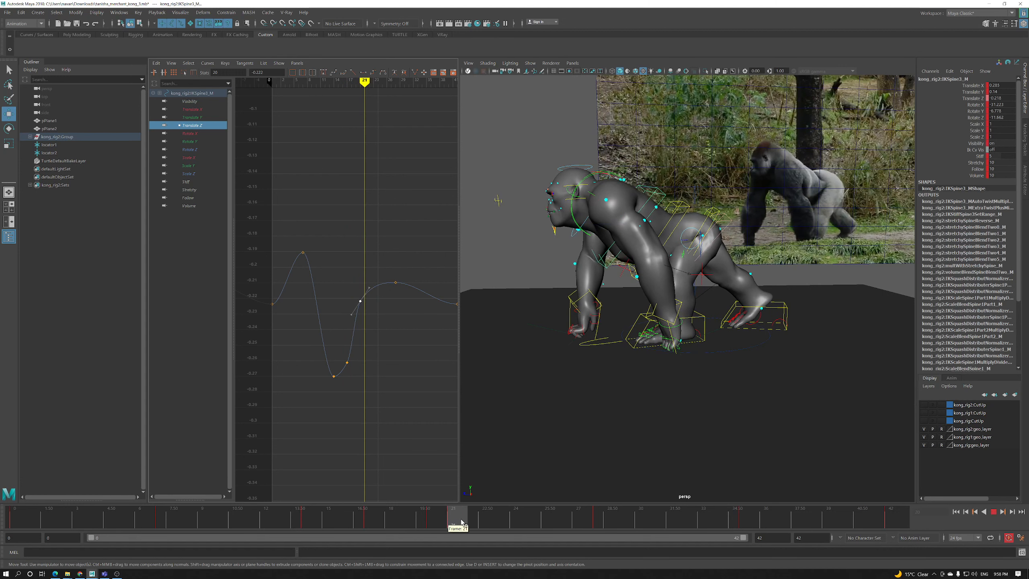
pyautogui.hotkey('alt', 'v')
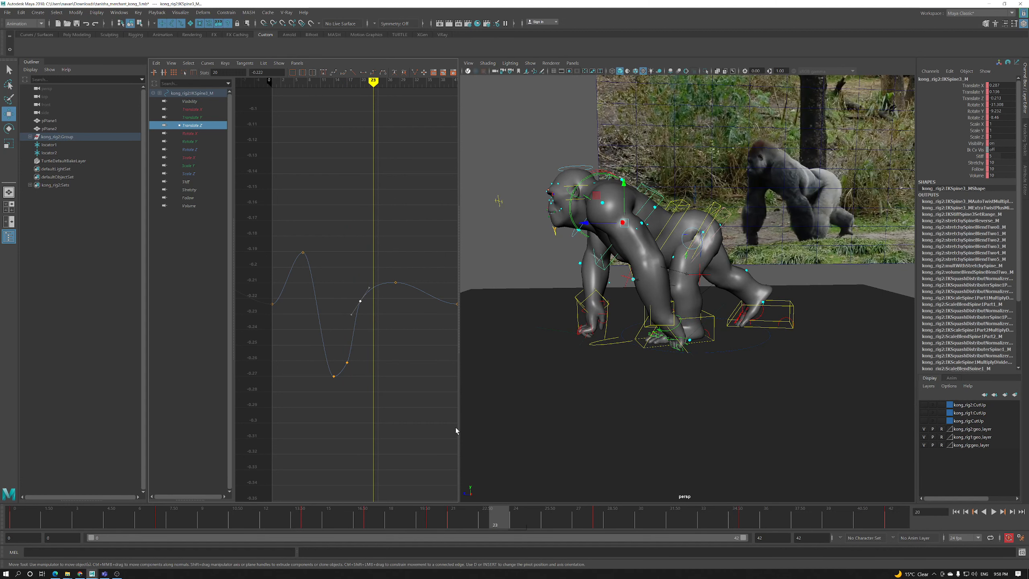
pyautogui.keyDown('shift'); pyautogui.moveTo(382, 315); pyautogui.dragTo(382, 307, button='middle'); pyautogui.keyUp('shift')
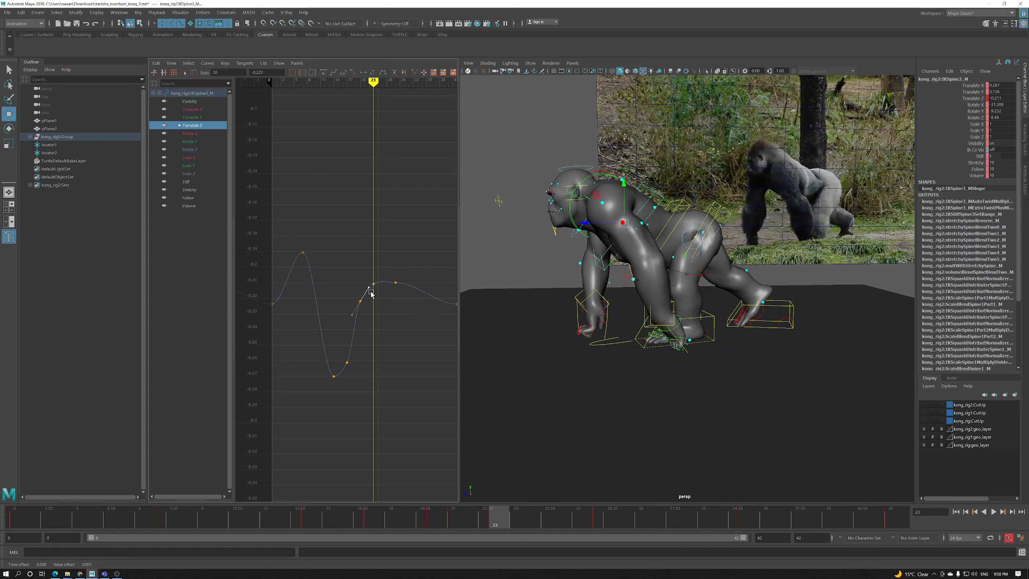
# Key a second dip of -0.27 at frame 37 on the spine's Translate Z curve
pyautogui.hotkey('alt', 'v')
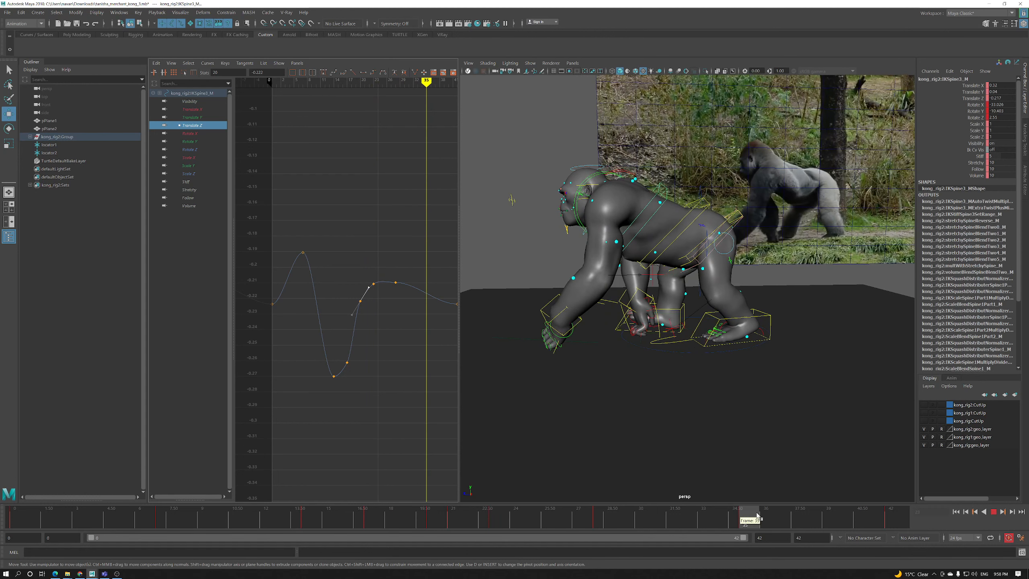
pyautogui.moveTo(810, 515); pyautogui.dragTo(800, 517)
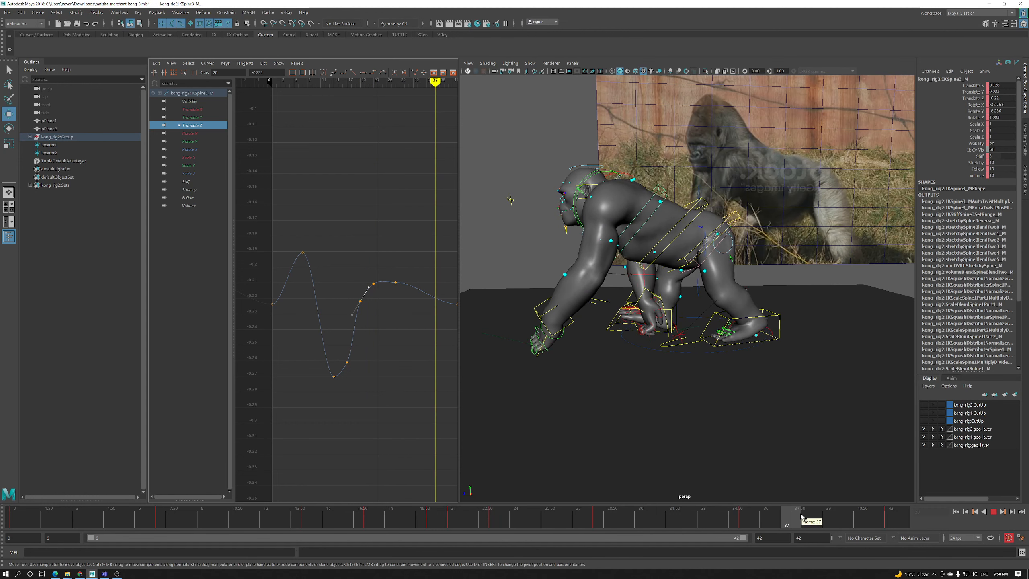
pyautogui.keyDown('alt'); pyautogui.moveTo(390, 322); pyautogui.dragTo(391, 384, button='middle'); pyautogui.keyUp('alt')
pyautogui.press('s')
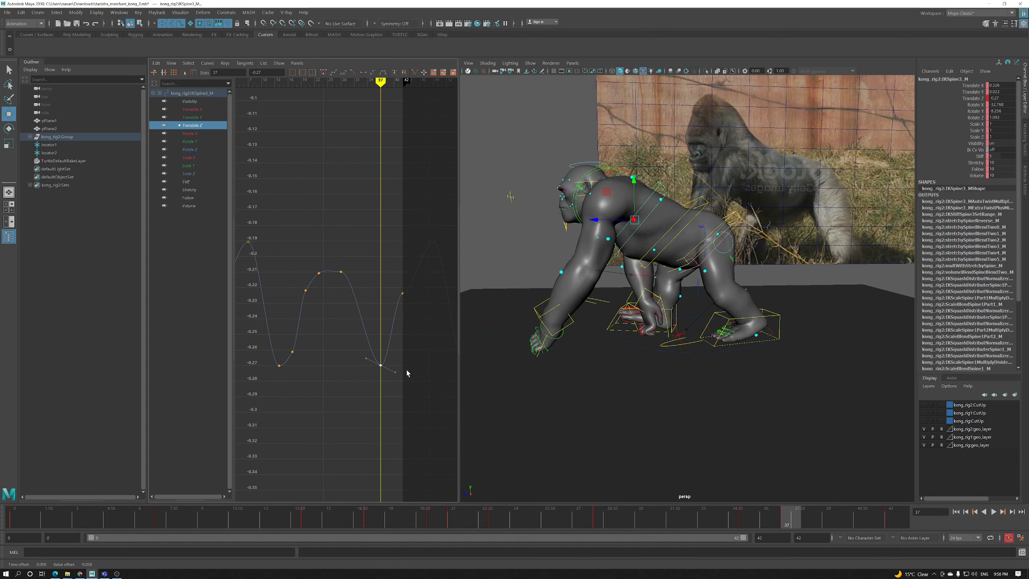
# Insert a Translate Z key at frame 21 on the spine curve
pyautogui.moveTo(819, 520); pyautogui.dragTo(454, 523)
pyautogui.rightClick(347, 331)
pyautogui.click(360, 331)
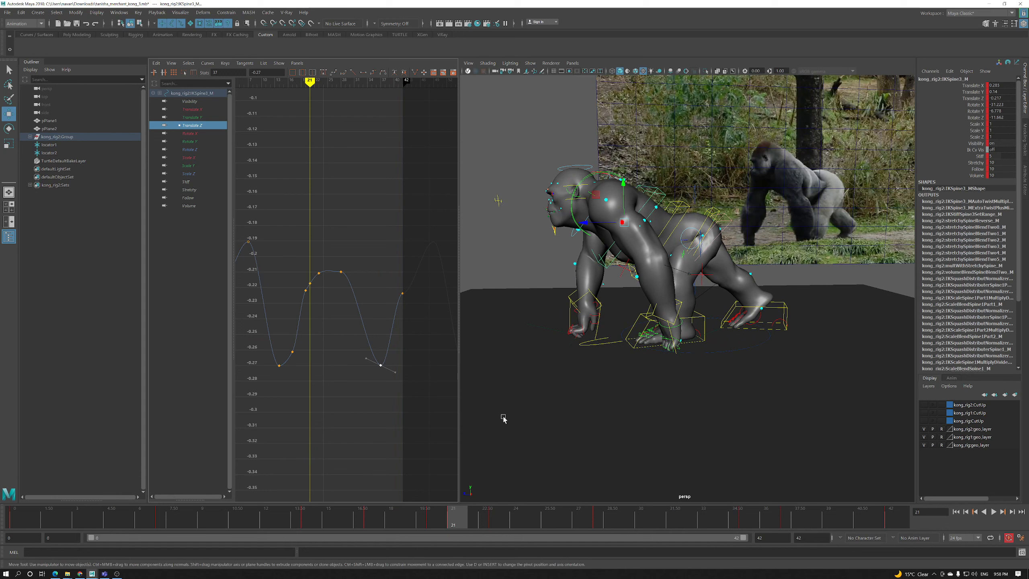
# Slope the tangents of the spine's Translate Z keys at frames 0 and 42 upward so the curve loops smoothly
pyautogui.click(858, 523)
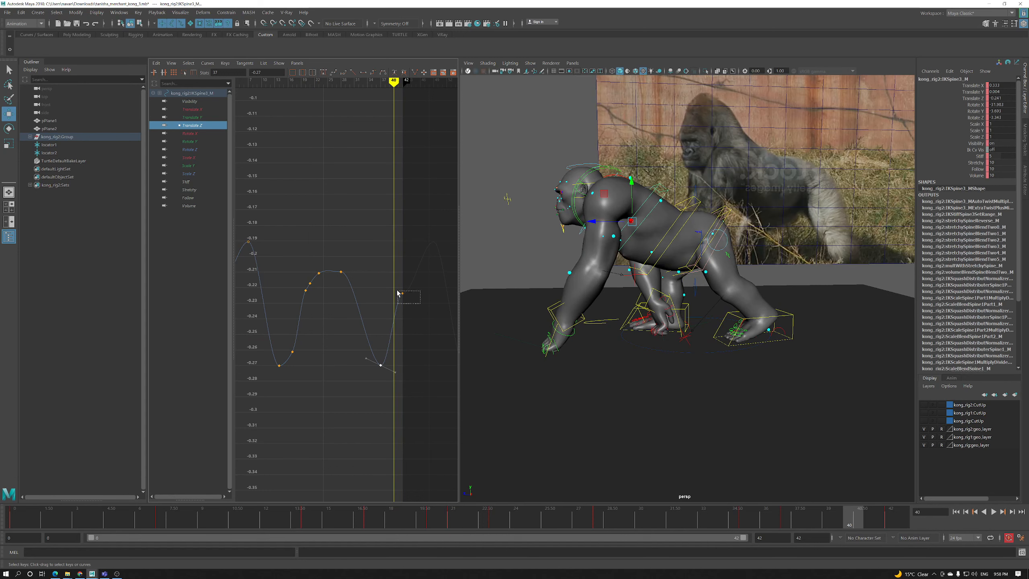
pyautogui.doubleClick(891, 518)
pyautogui.click(891, 518)
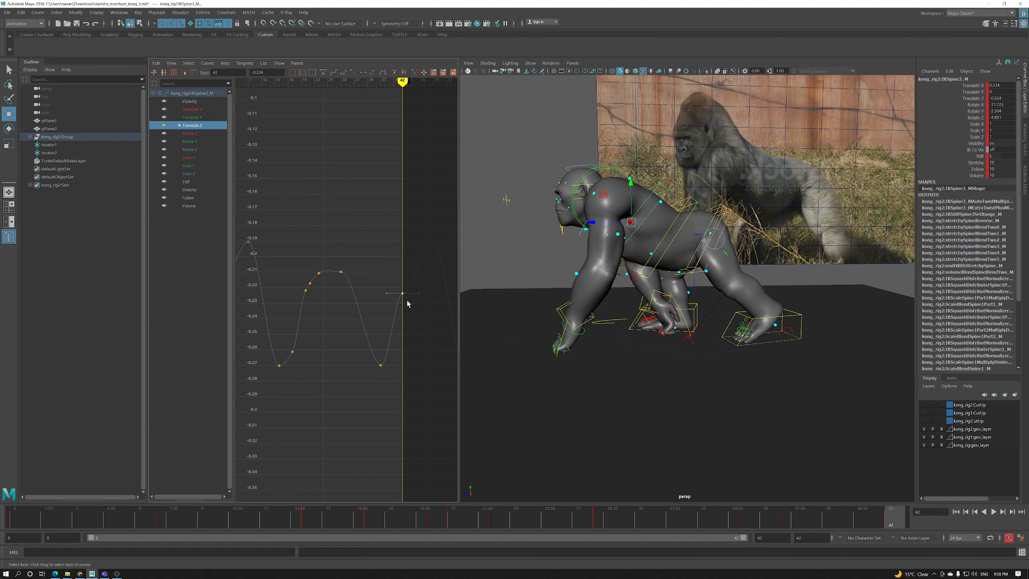
pyautogui.press('w')
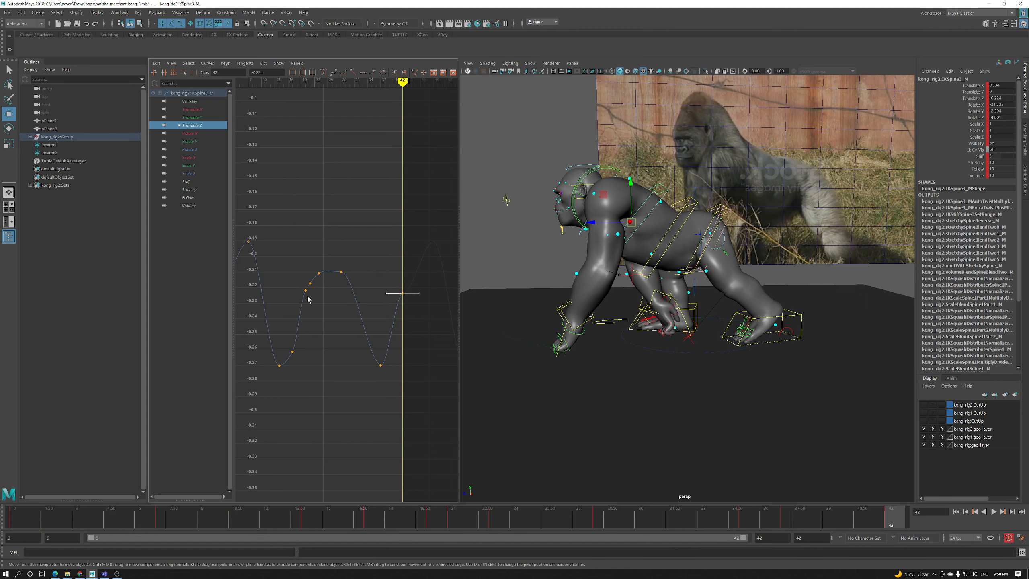
pyautogui.keyDown('alt'); pyautogui.moveTo(403, 304); pyautogui.dragTo(318, 300, button='right'); pyautogui.keyUp('alt')
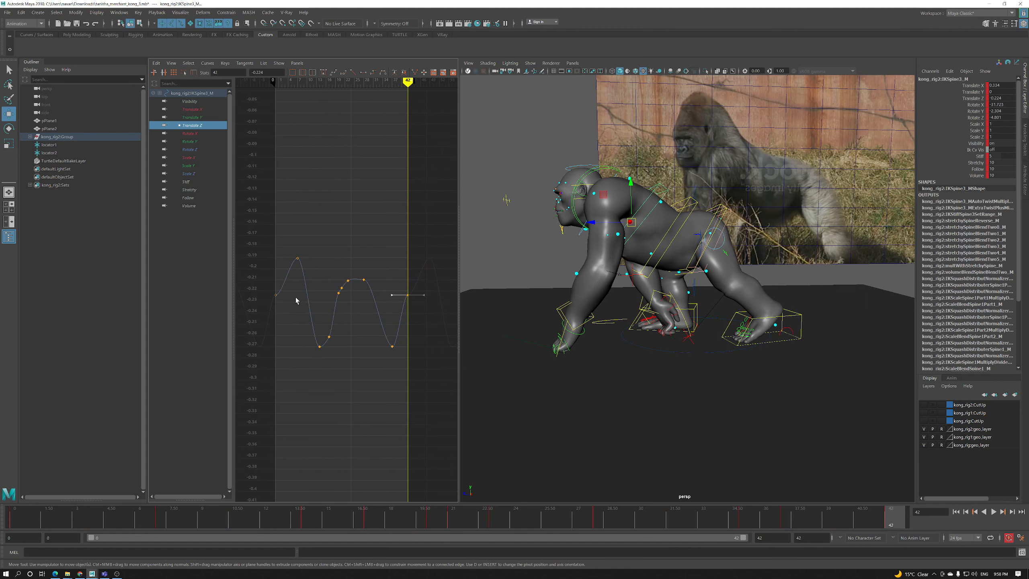
pyautogui.click(276, 295)
pyautogui.moveTo(397, 293); pyautogui.dragTo(397, 325)
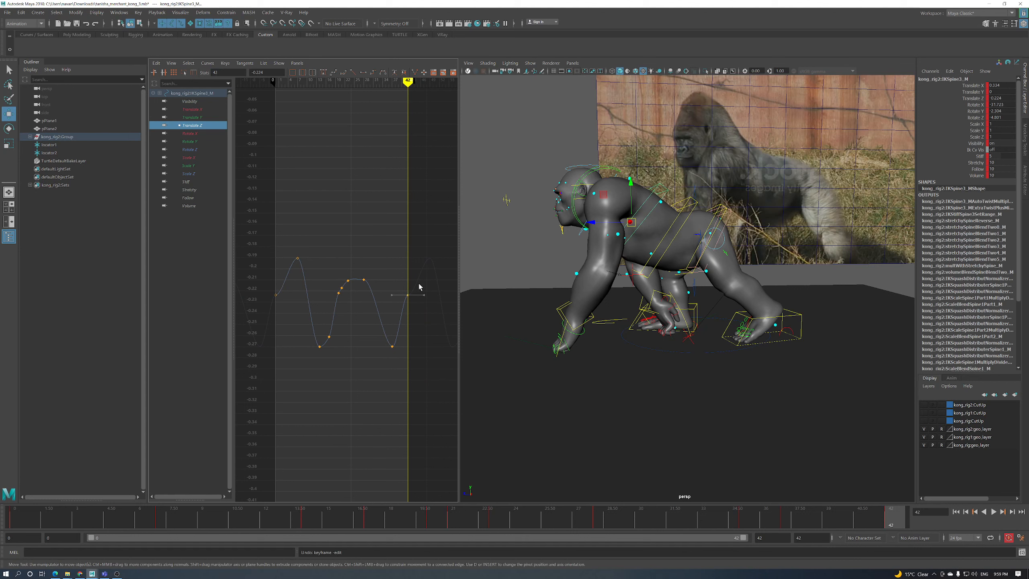
pyautogui.moveTo(286, 305); pyautogui.dragTo(268, 292)
pyautogui.moveTo(397, 300); pyautogui.dragTo(391, 281)
pyautogui.moveTo(891, 521)
pyautogui.mouseDown()
pyautogui.moveTo(796, 522)
pyautogui.moveTo(891, 520)
pyautogui.mouseUp()
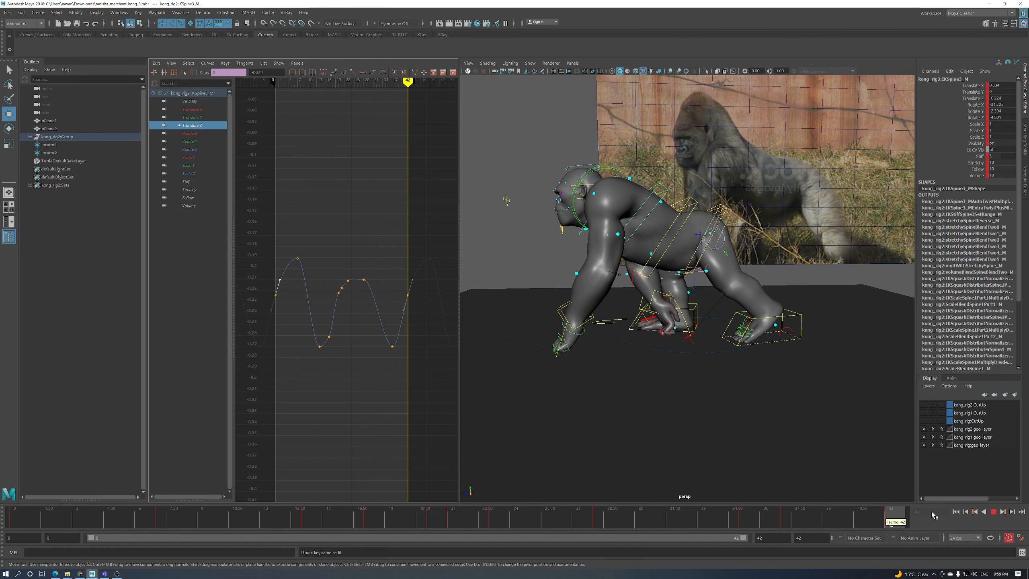
# Insert a Translate Z key of about -0.208 at frame 3 on the spine curve
pyautogui.moveTo(77, 522)
pyautogui.mouseDown()
pyautogui.moveTo(20, 523)
pyautogui.moveTo(99, 524)
pyautogui.moveTo(81, 524)
pyautogui.mouseUp()
pyautogui.rightClick(260, 292)
pyautogui.click(259, 292)
pyautogui.moveTo(285, 279); pyautogui.dragTo(289, 286, button='middle')
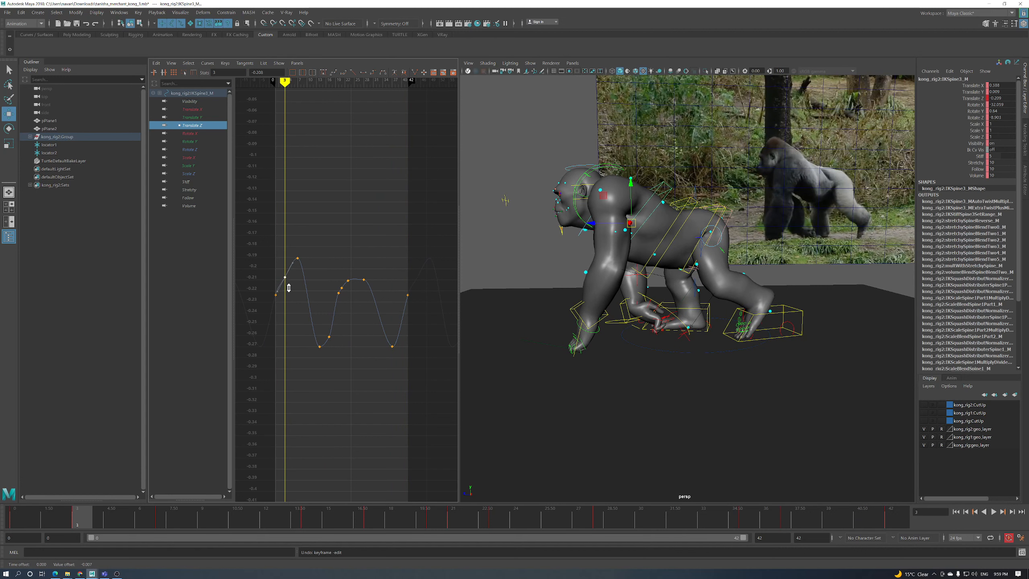
# Lower the spine's Translate Z peak at frame 7 to about -0.205 and raise the frame 28 key to about -0.207
pyautogui.click(172, 527)
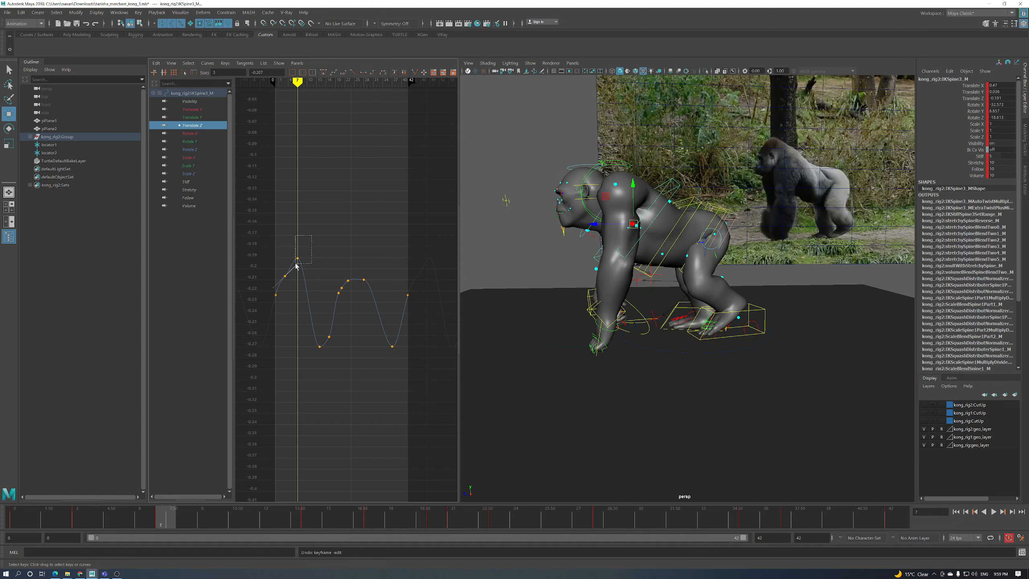
pyautogui.moveTo(297, 266); pyautogui.dragTo(297, 267)
pyautogui.moveTo(296, 266); pyautogui.dragTo(300, 277, button='middle')
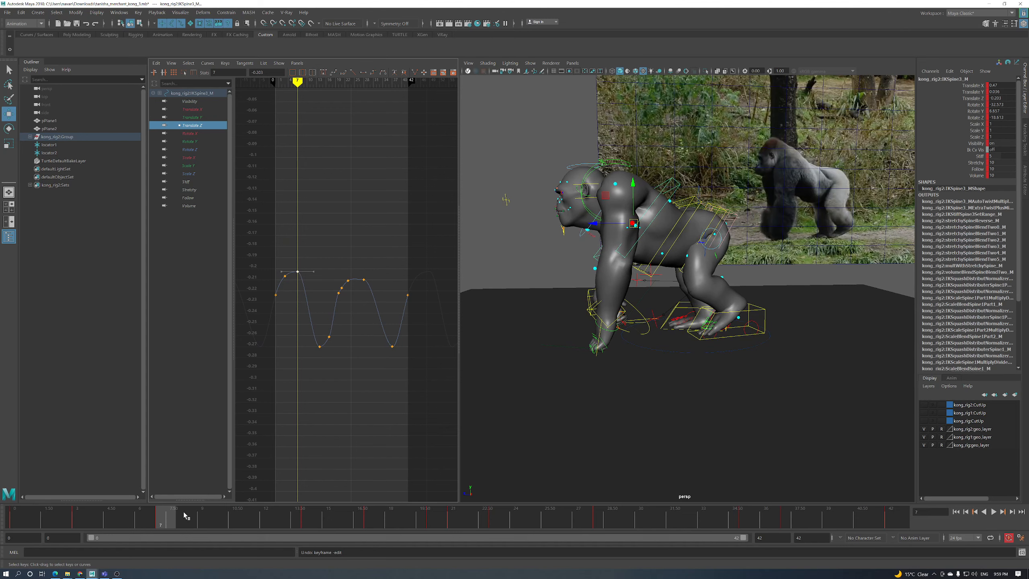
pyautogui.hotkey('alt', 'v')
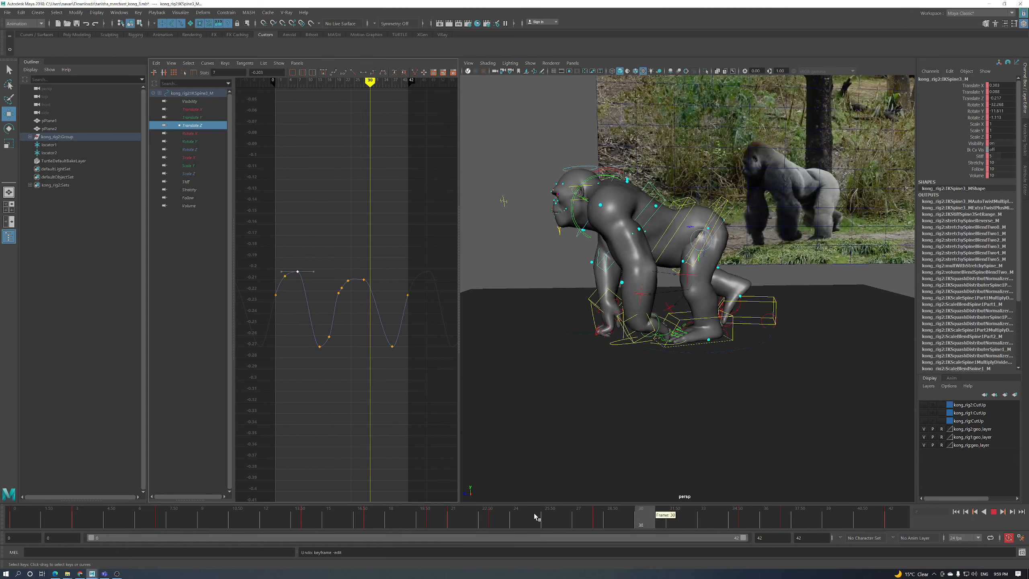
pyautogui.hotkey('alt', 'v')
pyautogui.hotkey('alt', 'shift', 'v')
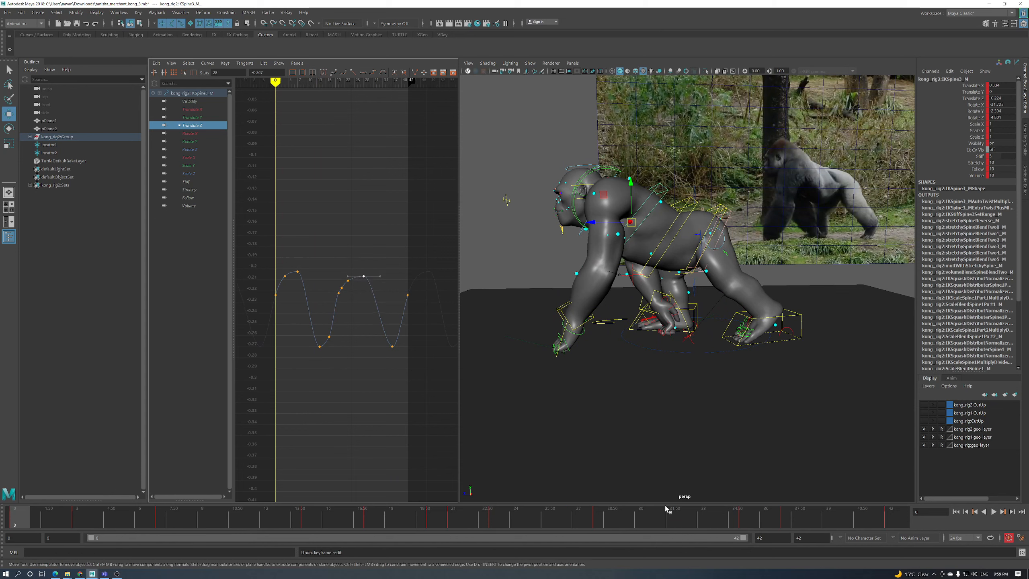
# Add a Translate Z key at frame 34 and raise the frame 37 dip to about -0.266, checking the motion in playback
pyautogui.moveTo(607, 523); pyautogui.dragTo(721, 521)
pyautogui.moveTo(390, 313); pyautogui.dragTo(381, 323)
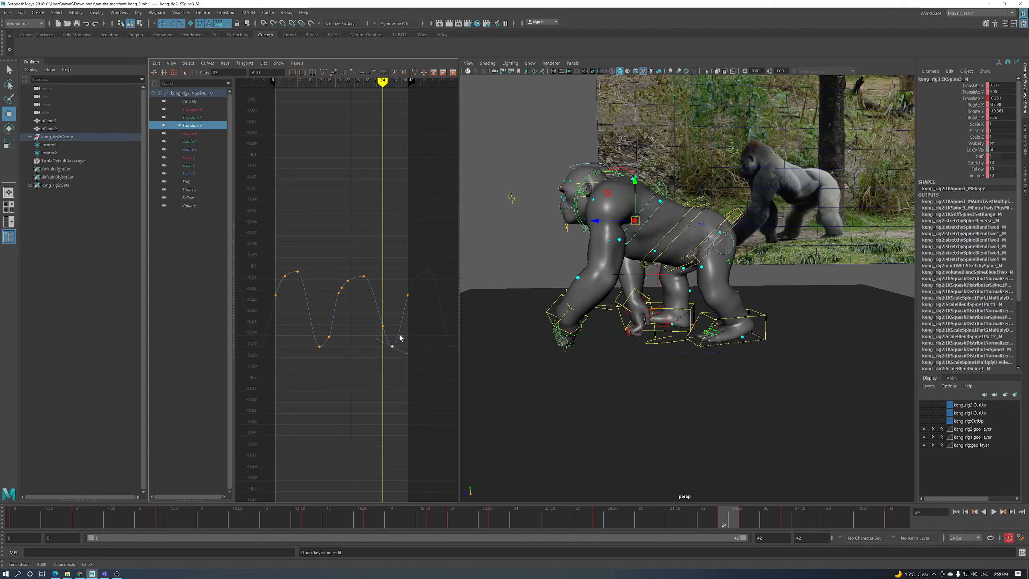
pyautogui.click(995, 513)
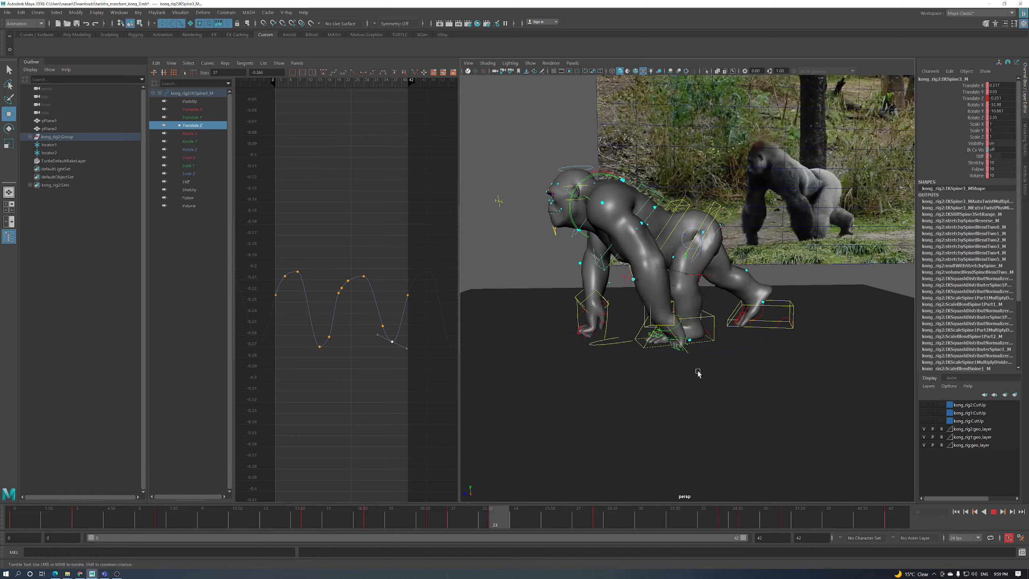
pyautogui.moveTo(696, 373)
pyautogui.keyDown('alt'); pyautogui.mouseDown()
pyautogui.moveTo(646, 373)
pyautogui.moveTo(702, 377)
pyautogui.mouseUp(); pyautogui.keyUp('alt')
pyautogui.press('Escape')
pyautogui.click(382, 326)
pyautogui.click(386, 341)
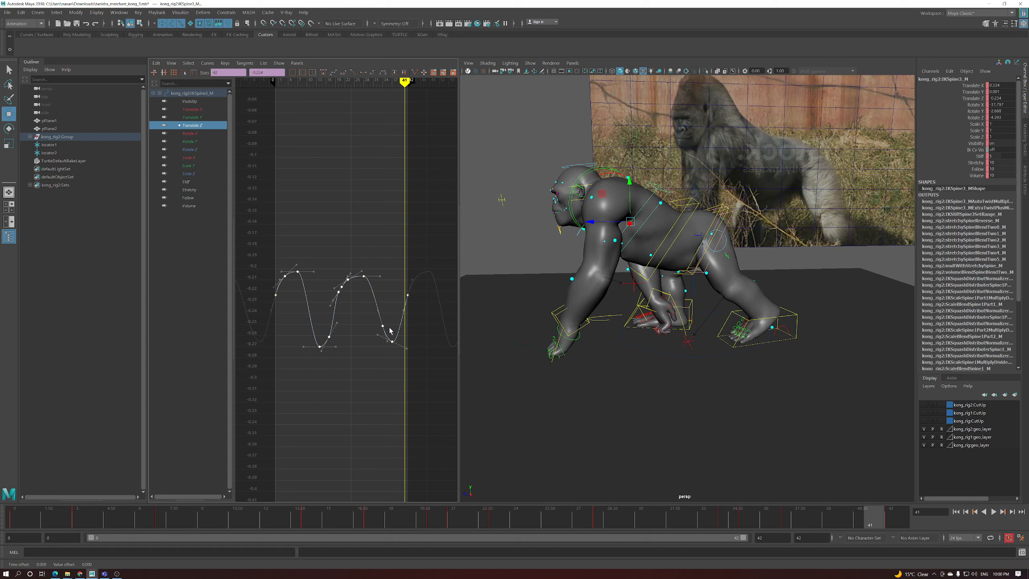
# Switch the graph to the spine's Rotate Z curve and try raising its key at frame 42
pyautogui.press('e')
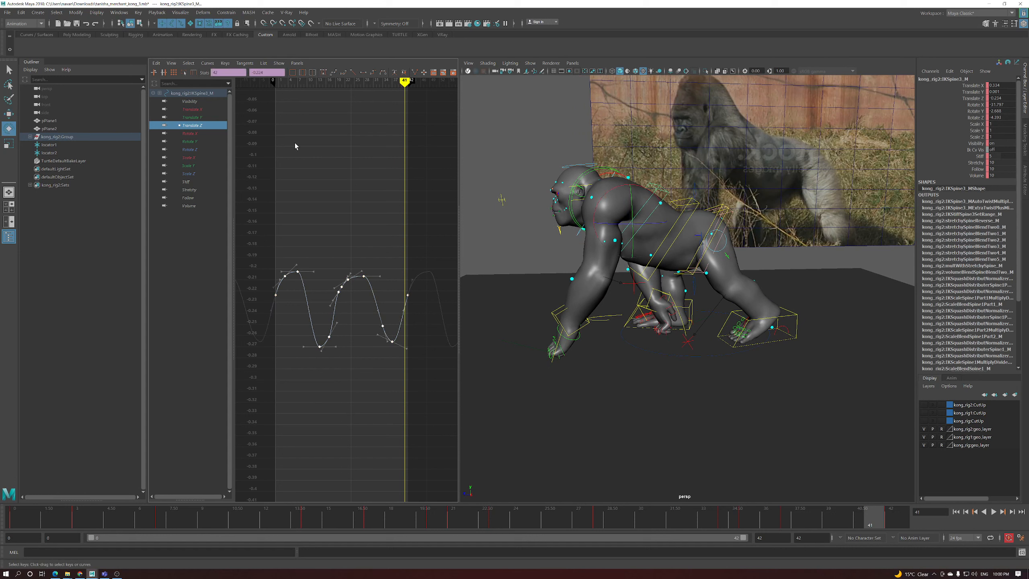
pyautogui.click(201, 149)
pyautogui.click(400, 219)
pyautogui.moveTo(400, 219); pyautogui.dragTo(400, 189, button='middle')
pyautogui.hotkey('ctrl', 'z')
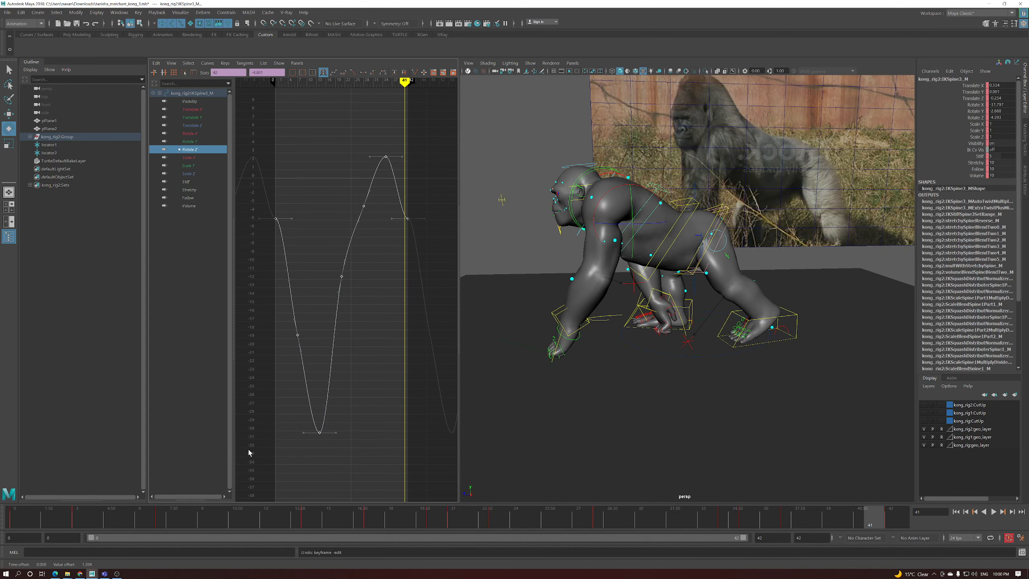
# Raise the spine's Rotate Z keys at frames 0 and 42 to about -2.129 and slope their tangents downward
pyautogui.click(50, 512)
pyautogui.hotkey('alt', 'v')
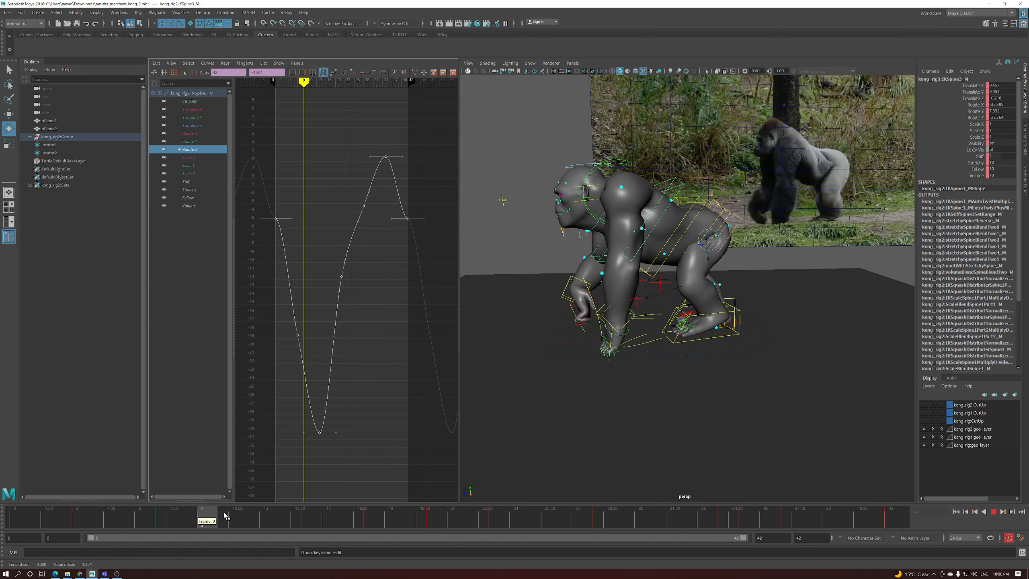
pyautogui.moveTo(226, 515); pyautogui.dragTo(2, 518)
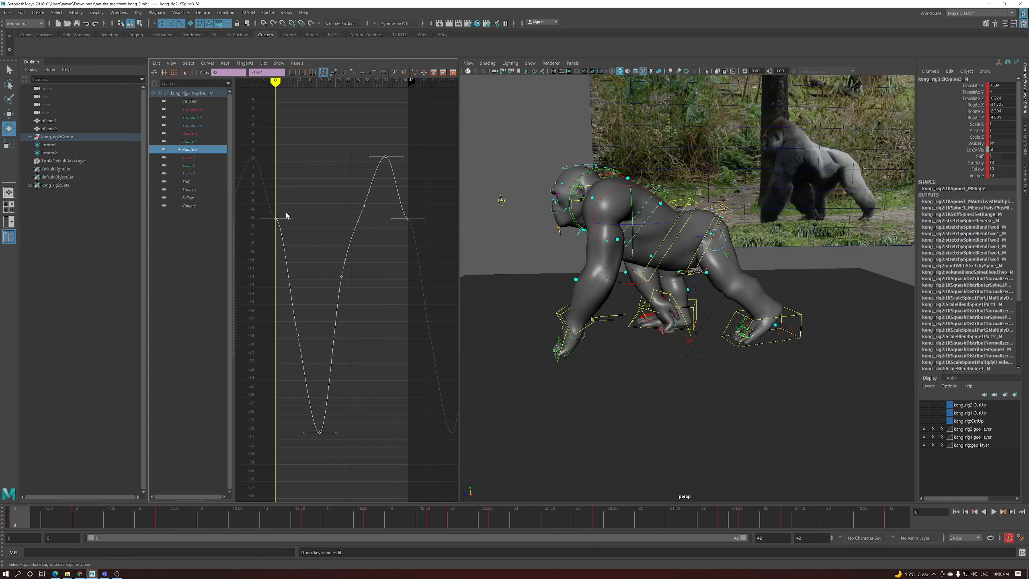
pyautogui.click(367, 243)
pyautogui.moveTo(396, 242); pyautogui.dragTo(399, 243)
pyautogui.keyDown('shift'); pyautogui.moveTo(407, 243); pyautogui.dragTo(415, 239, button='middle'); pyautogui.keyUp('shift')
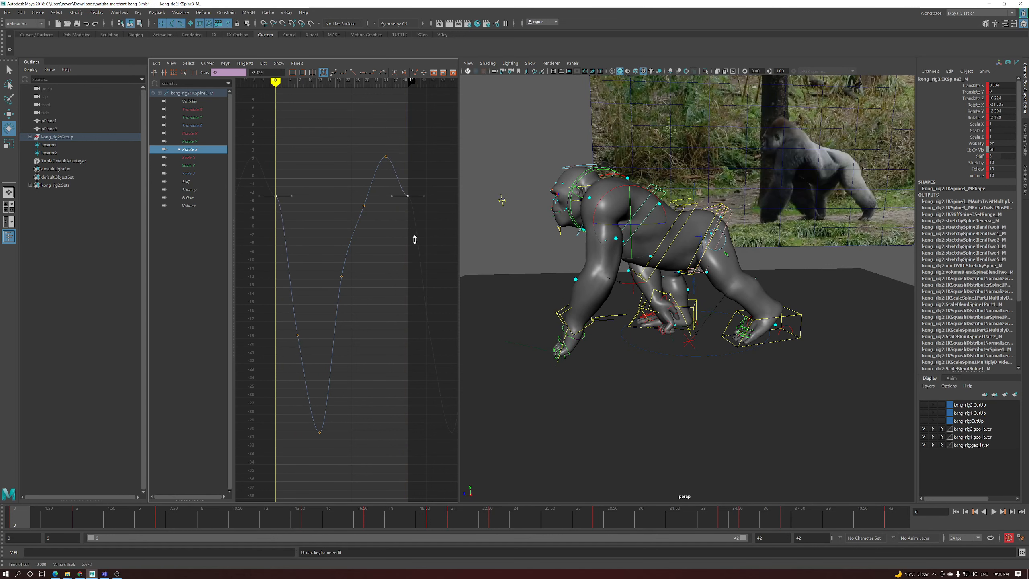
pyautogui.moveTo(310, 187); pyautogui.dragTo(289, 210)
pyautogui.keyDown('shift'); pyautogui.moveTo(416, 183); pyautogui.dragTo(416, 266, button='middle'); pyautogui.keyUp('shift')
# Lower the spine's Rotate Z dip at frame 14 to about -32.2
pyautogui.hotkey('alt', 'v')
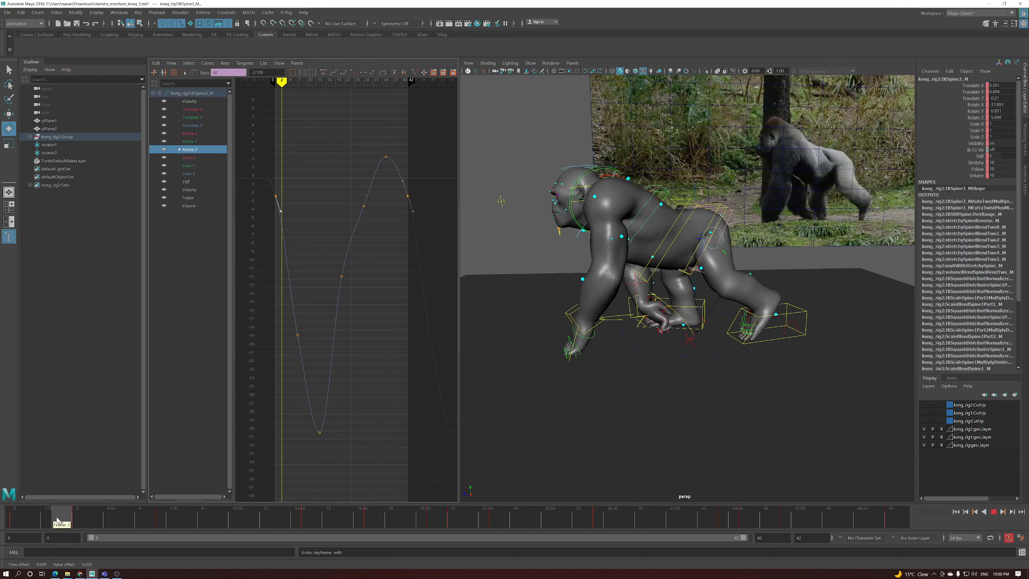
pyautogui.moveTo(209, 519); pyautogui.dragTo(304, 515)
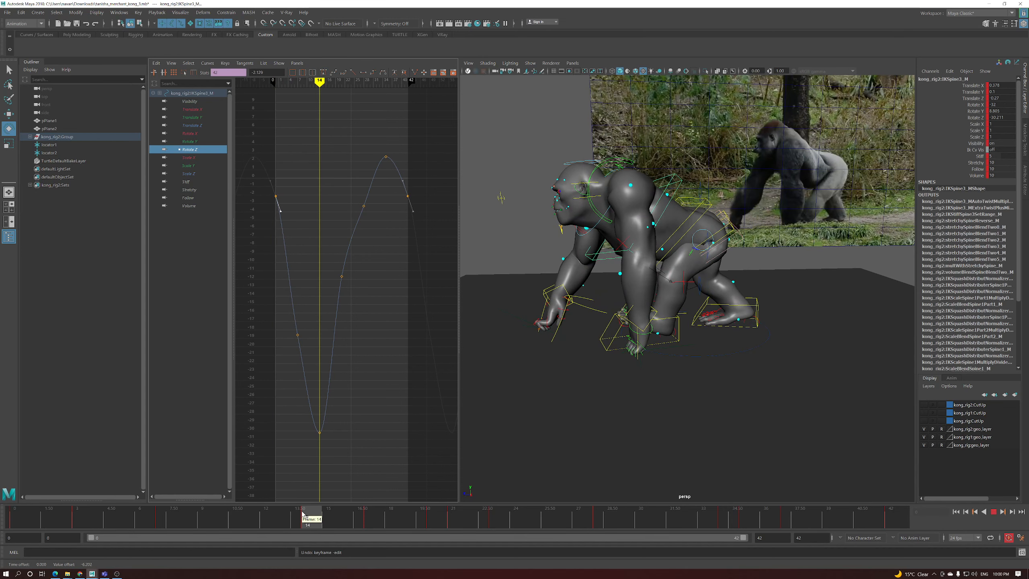
pyautogui.moveTo(320, 435); pyautogui.dragTo(320, 434)
pyautogui.moveTo(354, 368); pyautogui.dragTo(361, 378, button='middle')
pyautogui.moveTo(296, 350); pyautogui.dragTo(296, 349)
pyautogui.press('f')
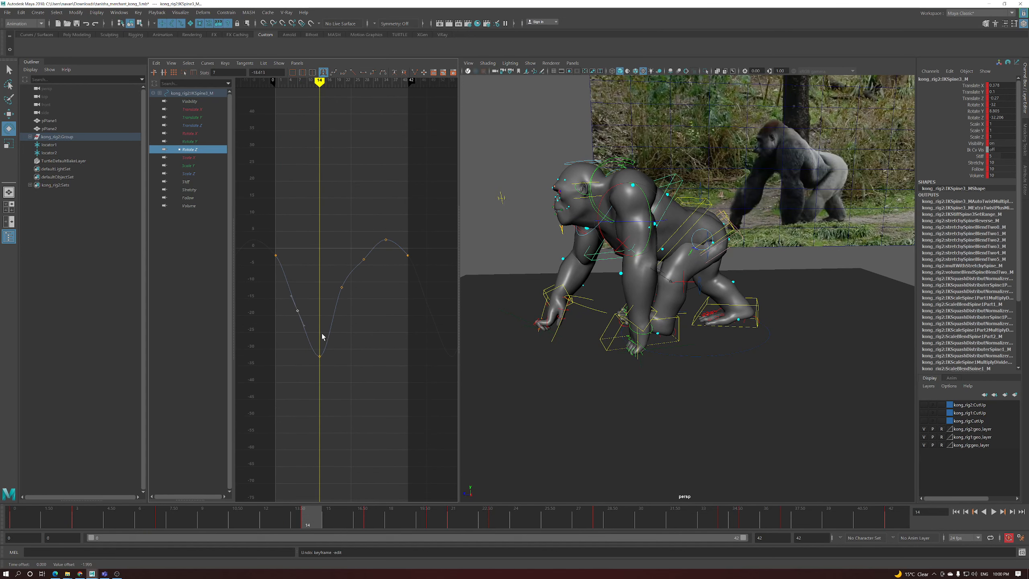
# Move the Rotate Z key at frame 21 to frame 23 and lower it to about -17.727
pyautogui.moveTo(327, 522); pyautogui.dragTo(498, 523)
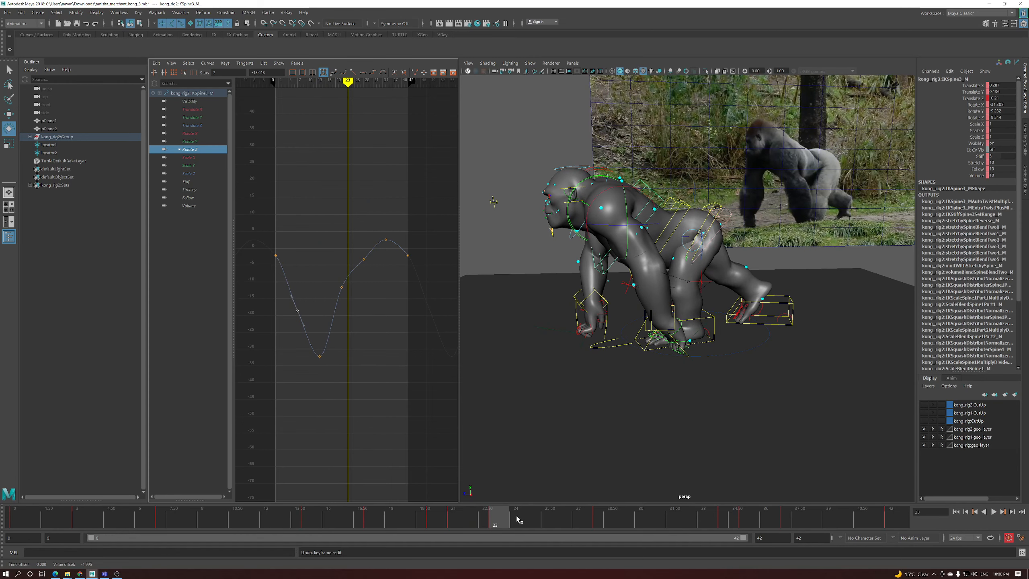
pyautogui.moveTo(337, 280); pyautogui.dragTo(337, 280)
pyautogui.keyDown('shift'); pyautogui.moveTo(356, 283); pyautogui.dragTo(369, 316, button='middle'); pyautogui.keyUp('shift')
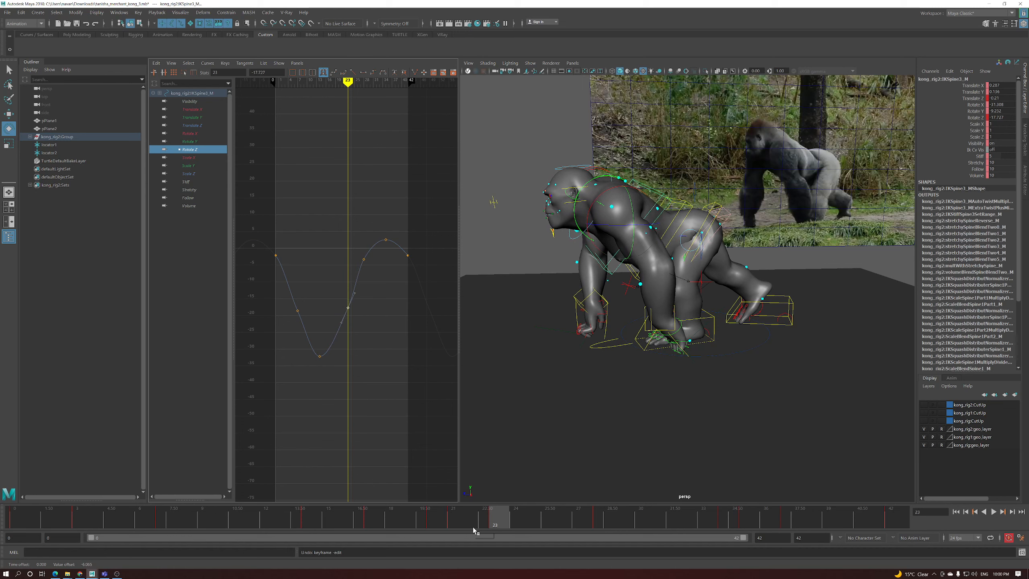
# Lower the spine's Rotate Z keys at frame 28 to about -9.6 and at frame 23 to about -19.7
pyautogui.hotkey('alt', 'v')
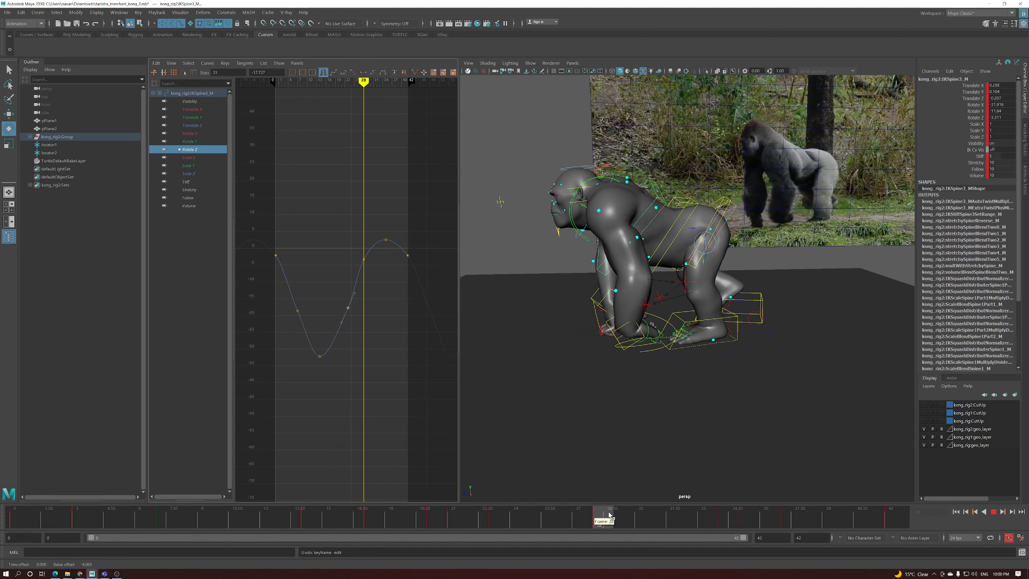
pyautogui.hotkey('alt', 'v')
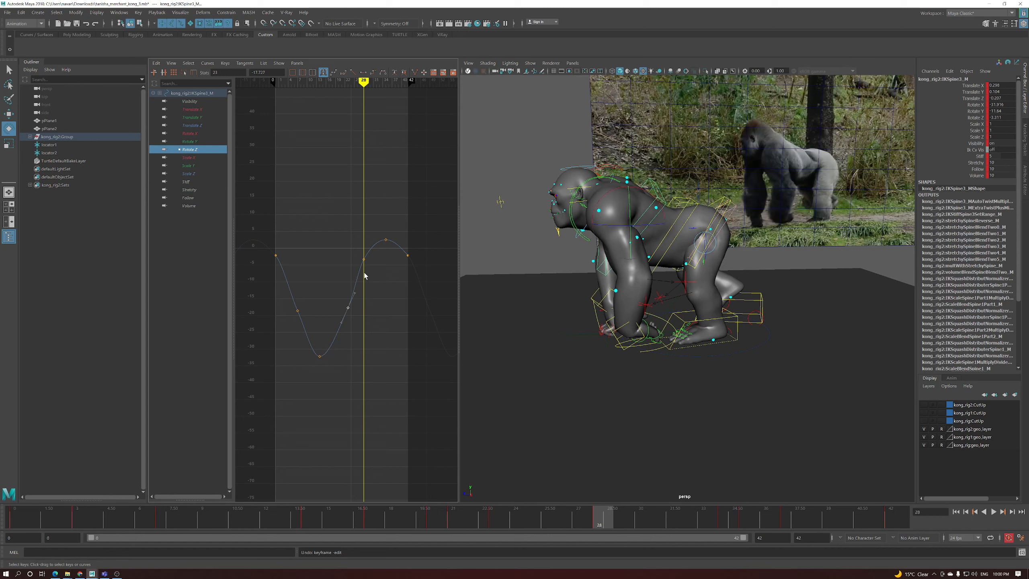
pyautogui.keyDown('shift'); pyautogui.moveTo(374, 278); pyautogui.dragTo(373, 297, button='middle'); pyautogui.keyUp('shift')
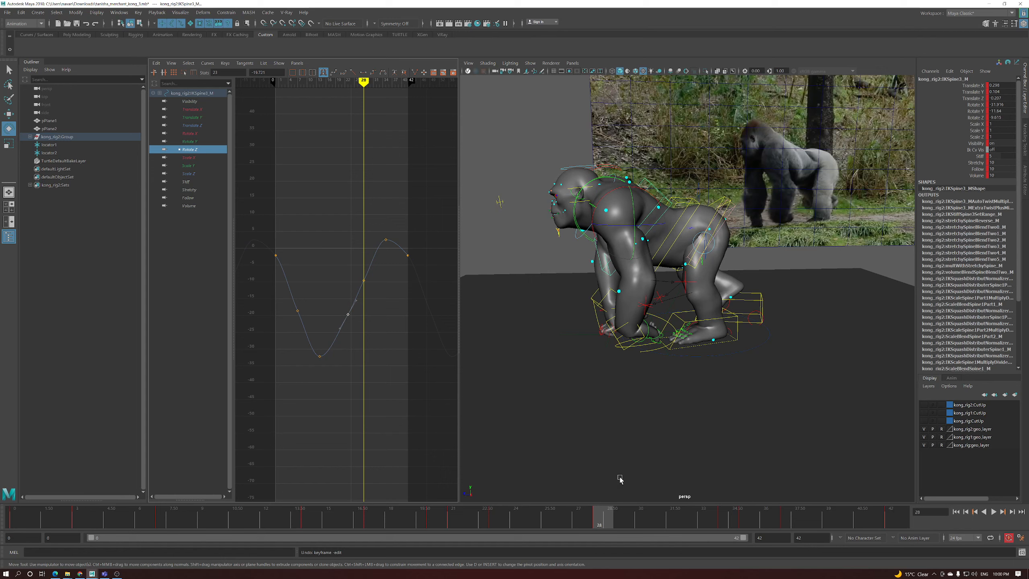
# Lower the Rotate Z peak at frame 35 to about 1.114 and add a key at frame 39
pyautogui.hotkey('alt', 'v')
pyautogui.moveTo(707, 520); pyautogui.dragTo(745, 521)
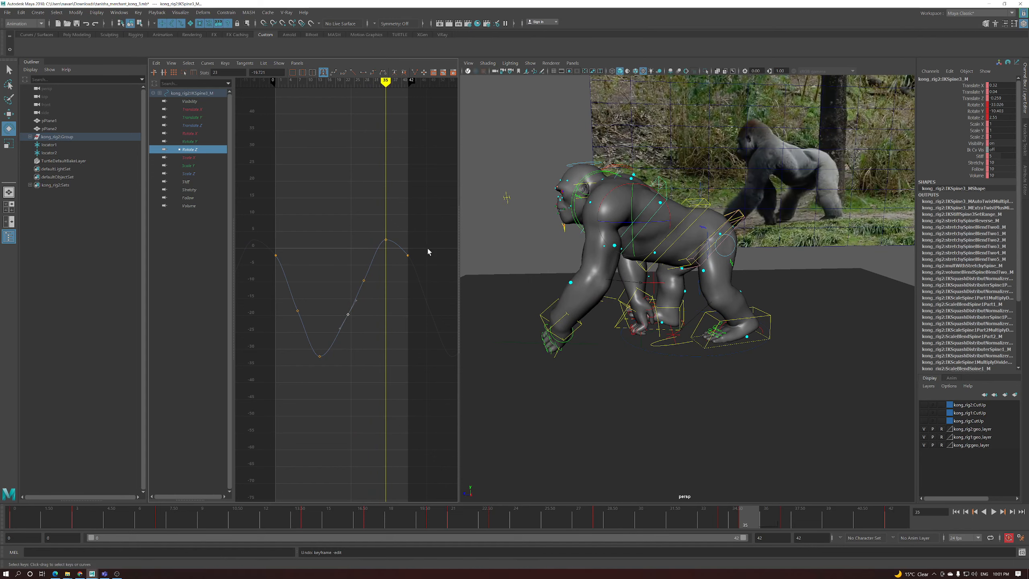
pyautogui.keyDown('shift'); pyautogui.moveTo(388, 261); pyautogui.dragTo(388, 271, button='middle'); pyautogui.keyUp('shift')
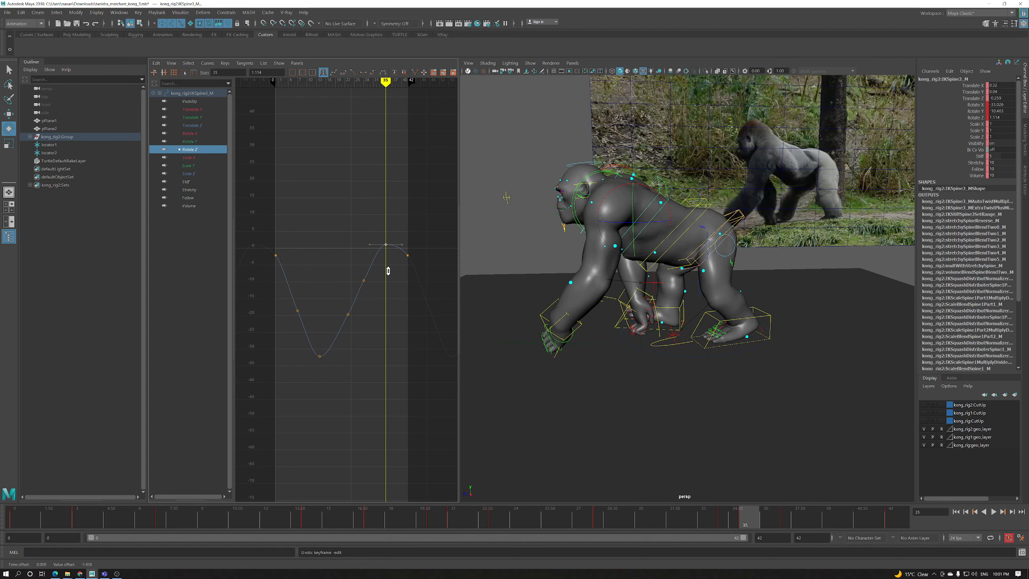
pyautogui.moveTo(781, 523); pyautogui.dragTo(826, 524)
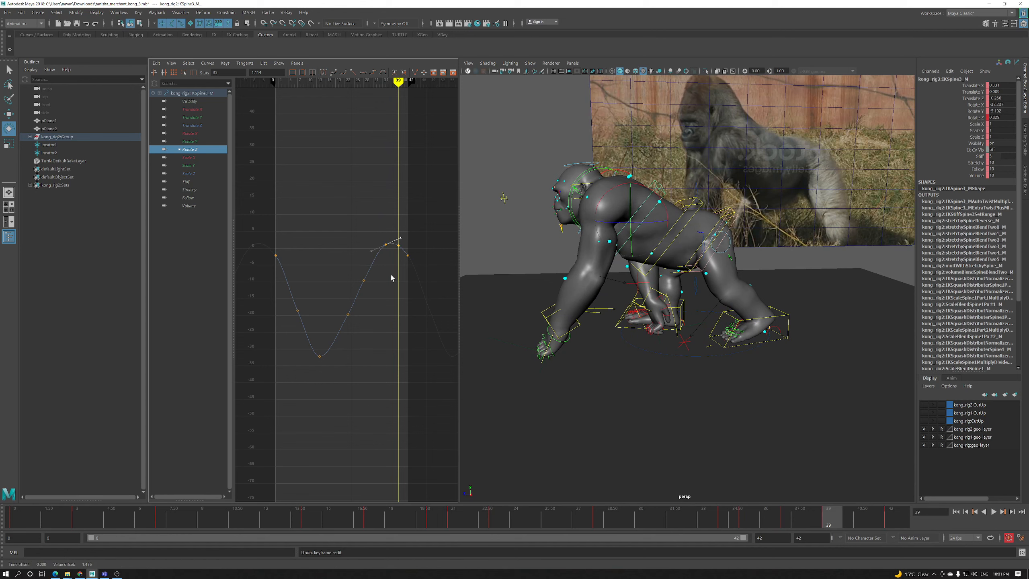
# Insert a Rotate Z key at frame 18, nudge it slightly lower, and play back the cycle
pyautogui.moveTo(375, 519)
pyautogui.mouseDown()
pyautogui.moveTo(308, 524)
pyautogui.moveTo(390, 519)
pyautogui.mouseUp()
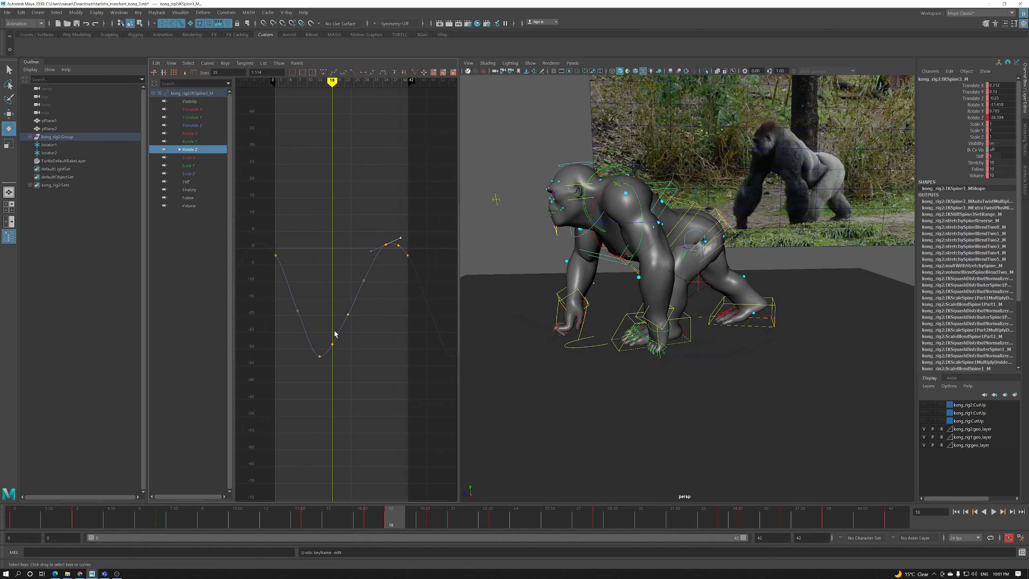
pyautogui.moveTo(336, 329); pyautogui.dragTo(330, 351)
pyautogui.moveTo(330, 351); pyautogui.dragTo(334, 355, button='middle')
pyautogui.moveTo(410, 527)
pyautogui.mouseDown()
pyautogui.moveTo(312, 523)
pyautogui.moveTo(400, 512)
pyautogui.moveTo(8, 513)
pyautogui.mouseUp()
pyautogui.click(993, 512)
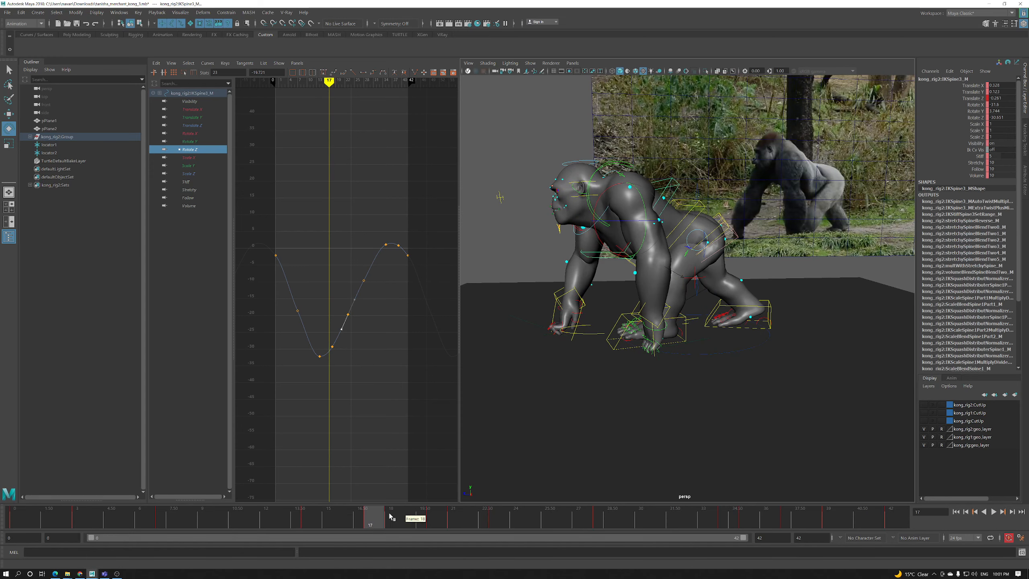
# Raise the spine's Rotate Z key at frame 23 to about -13.844
pyautogui.moveTo(376, 523)
pyautogui.mouseDown()
pyautogui.moveTo(499, 530)
pyautogui.moveTo(398, 535)
pyautogui.moveTo(472, 530)
pyautogui.mouseUp()
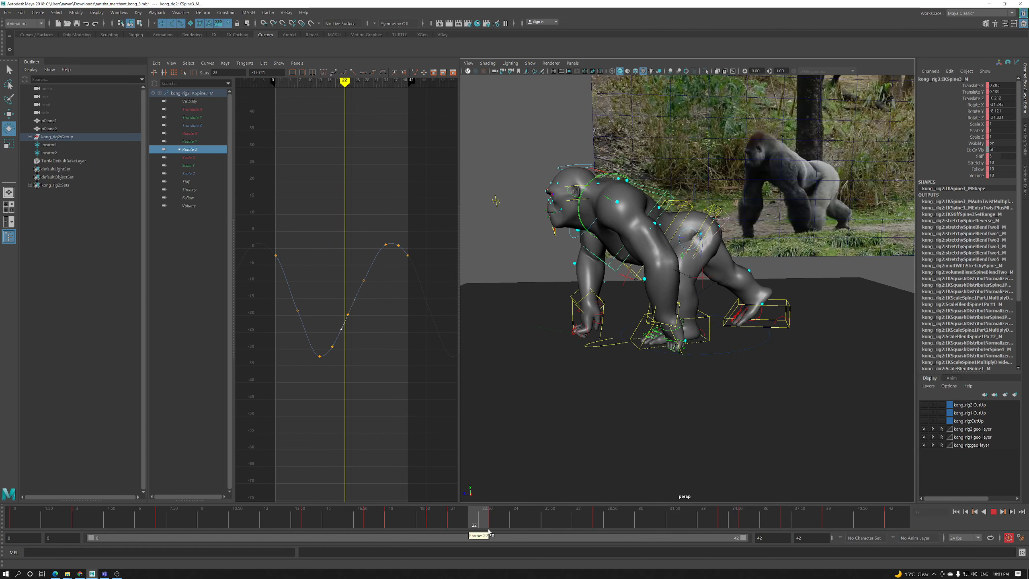
pyautogui.moveTo(359, 331); pyautogui.dragTo(395, 349, button='middle')
# Raise the Rotate Z key at frame 28 to about -4 and shift the peak key from frame 35 to frame 34
pyautogui.moveTo(456, 520); pyautogui.dragTo(600, 522)
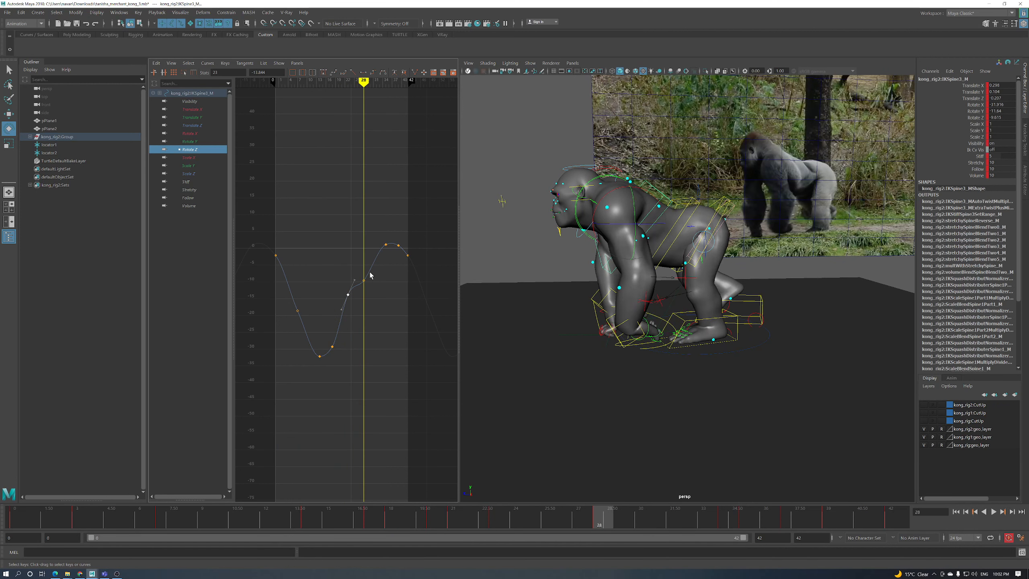
pyautogui.moveTo(359, 274); pyautogui.dragTo(360, 275)
pyautogui.keyDown('shift'); pyautogui.moveTo(360, 275); pyautogui.dragTo(381, 279, button='middle'); pyautogui.keyUp('shift')
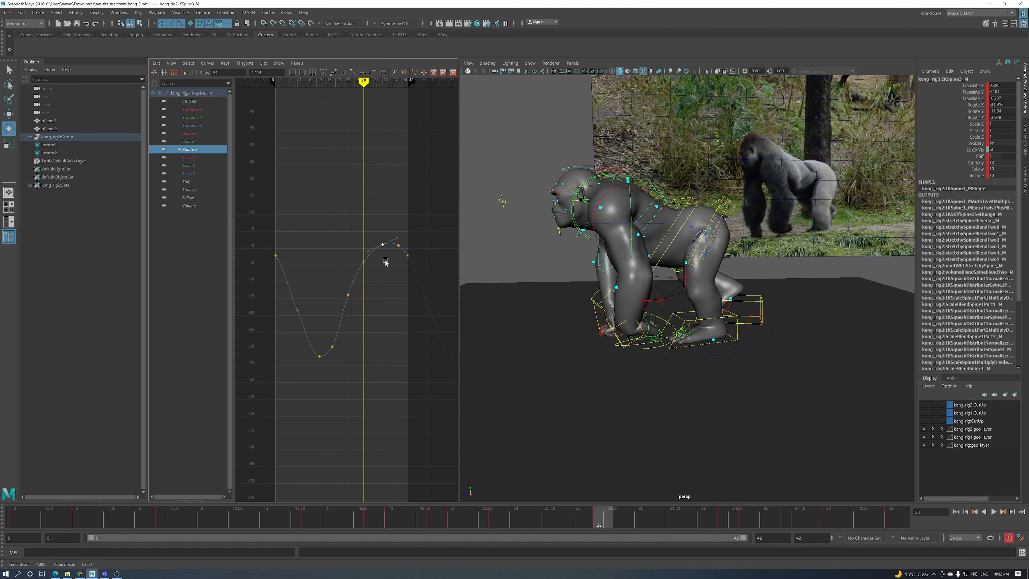
# Insert a Rotate Z key at frame 3 and lower it to about -11.465
pyautogui.click(24, 523)
pyautogui.hotkey('alt', 'v')
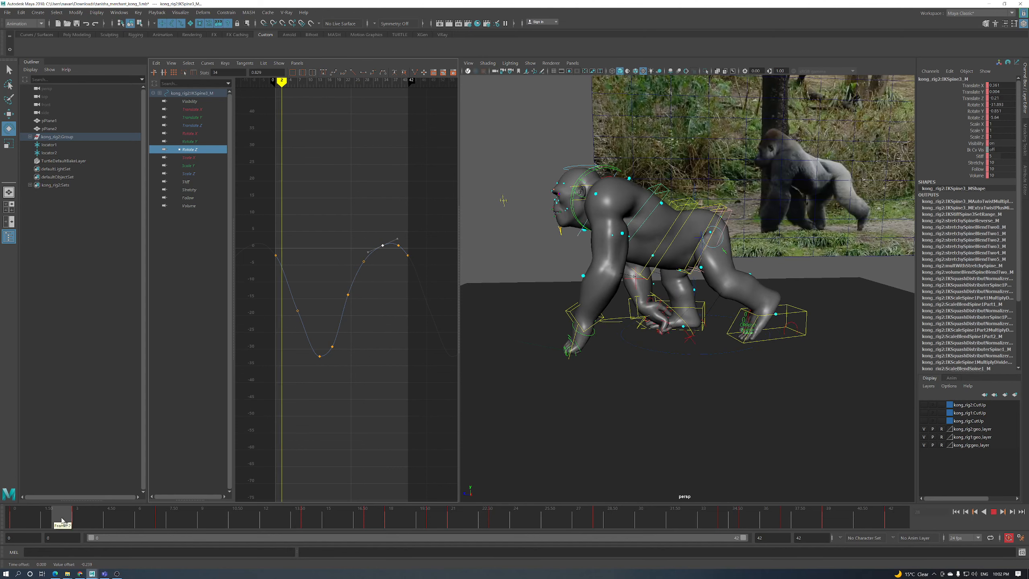
pyautogui.click(83, 523)
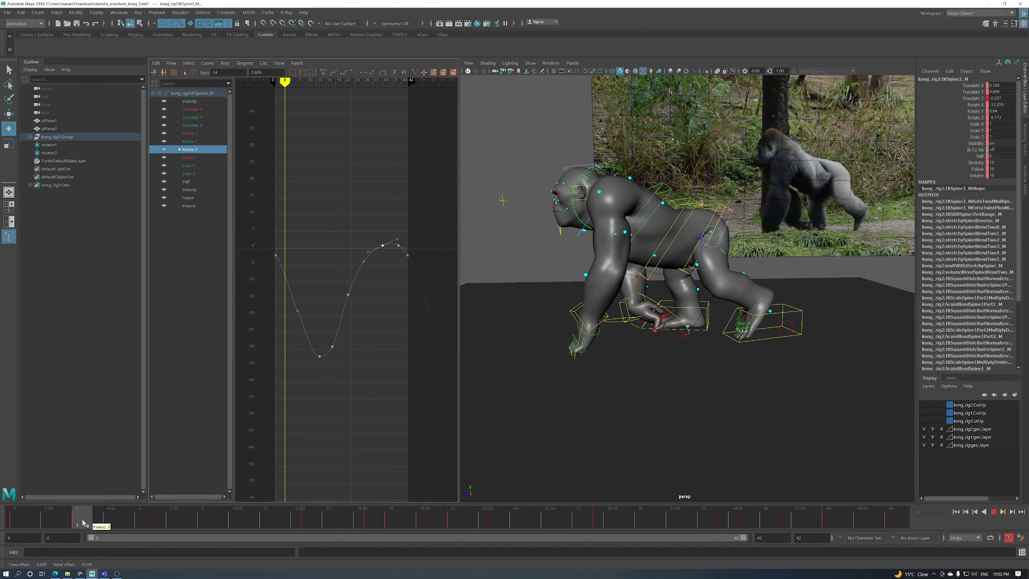
pyautogui.rightClick(288, 269)
pyautogui.click(308, 284)
pyautogui.moveTo(285, 276); pyautogui.dragTo(287, 301, button='middle')
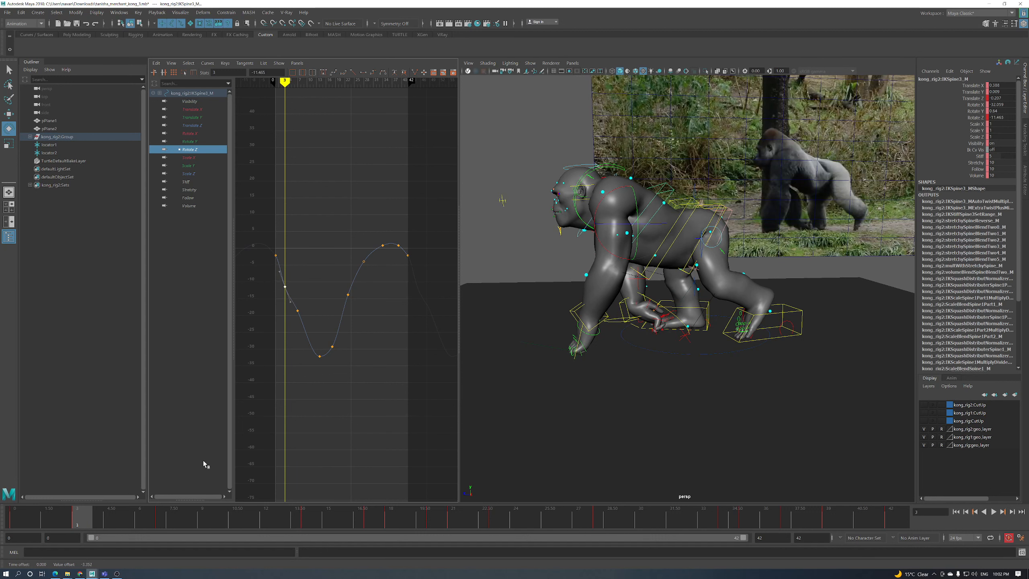
# Lower the Rotate Z key at frame 7 to about -23.88
pyautogui.click(170, 512)
pyautogui.click(297, 311)
pyautogui.moveTo(298, 330)
pyautogui.mouseDown(button='middle')
pyautogui.moveTo(297, 351)
pyautogui.moveTo(299, 343)
pyautogui.mouseUp(button='middle')
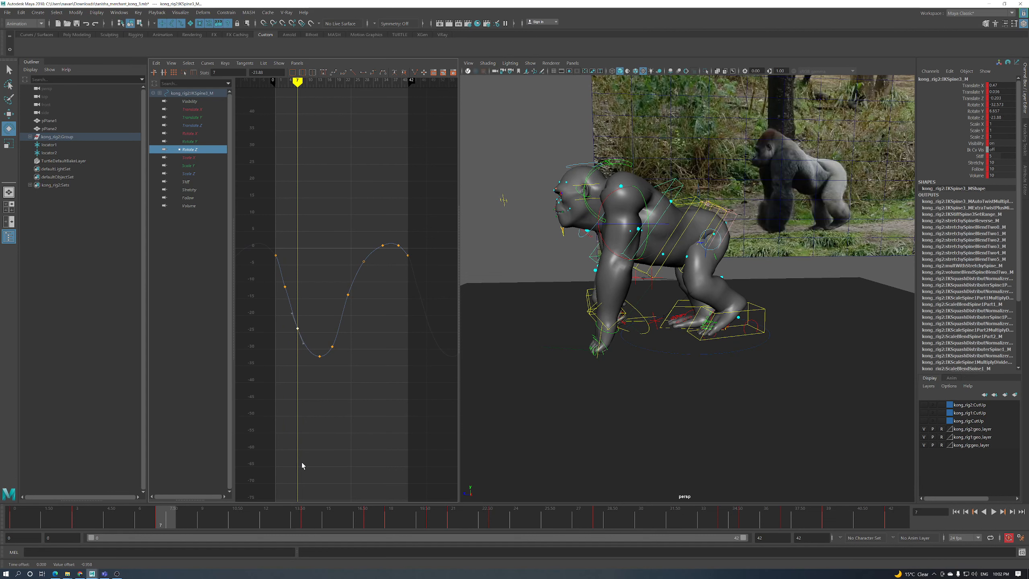
# Insert a Rotate Z key at frame 10, nudge it slightly lower together with the frame 7 key, and play back the cycle
pyautogui.moveTo(185, 525); pyautogui.dragTo(224, 522)
pyautogui.moveTo(309, 334); pyautogui.dragTo(296, 359)
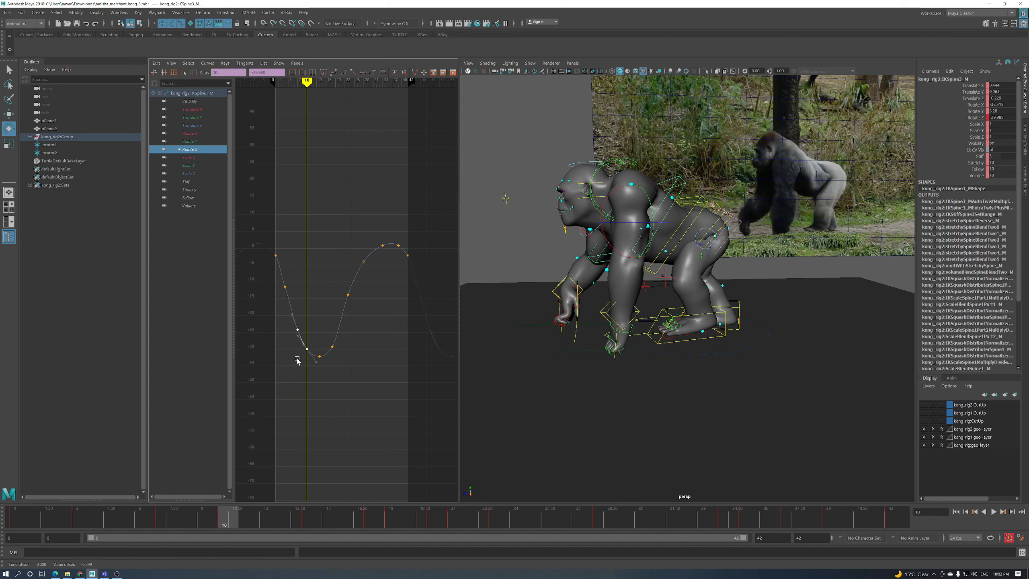
pyautogui.click(994, 512)
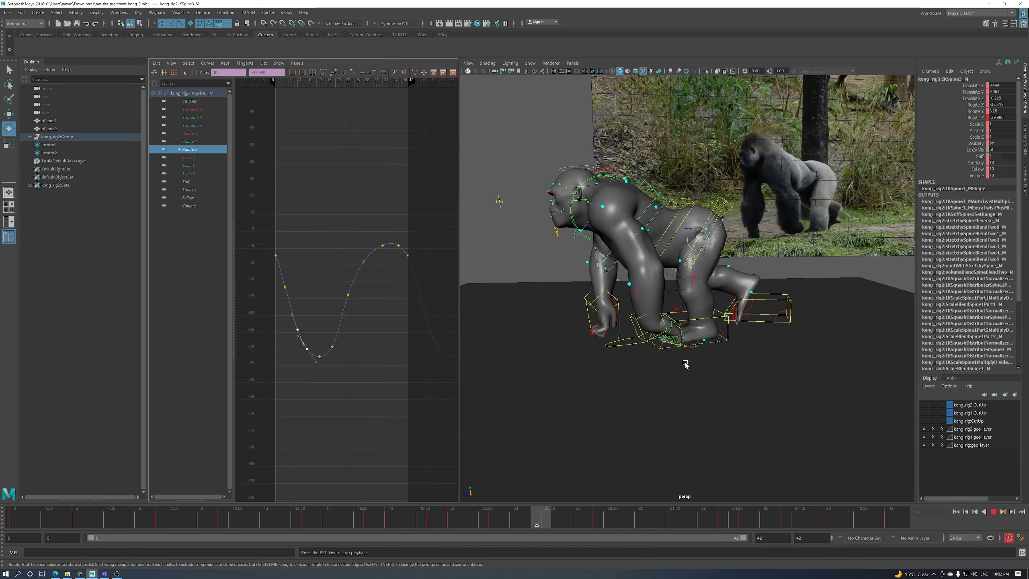
pyautogui.keyDown('alt'); pyautogui.moveTo(682, 492); pyautogui.dragTo(643, 386); pyautogui.keyUp('alt')
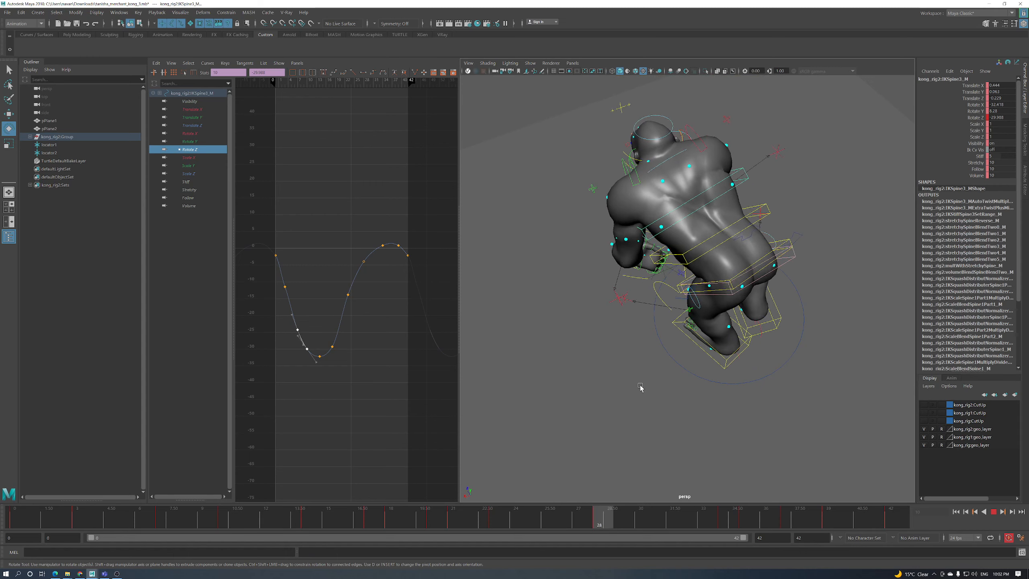
pyautogui.keyDown('alt'); pyautogui.moveTo(640, 387); pyautogui.dragTo(735, 375); pyautogui.keyUp('alt')
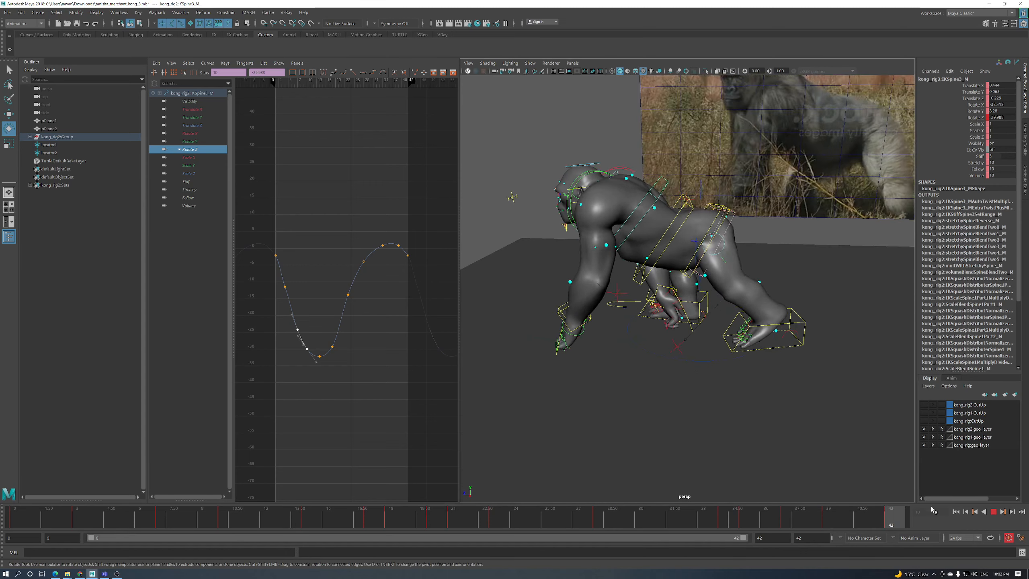
# Shift the Rotate Z key from frame 39 to frame 38, keeping its value
pyautogui.click(832, 523)
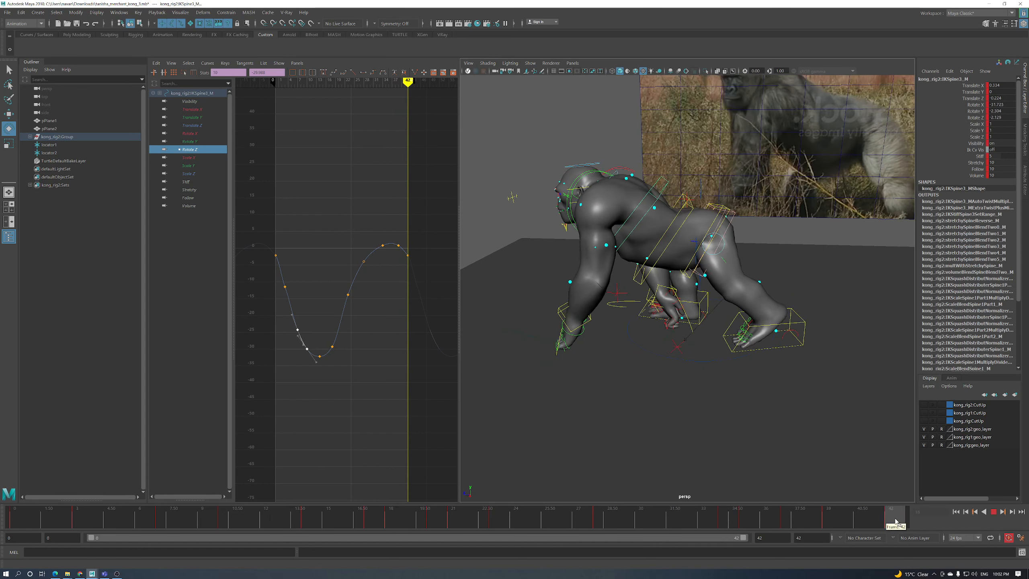
pyautogui.click(783, 520)
pyautogui.moveTo(783, 520); pyautogui.dragTo(825, 520)
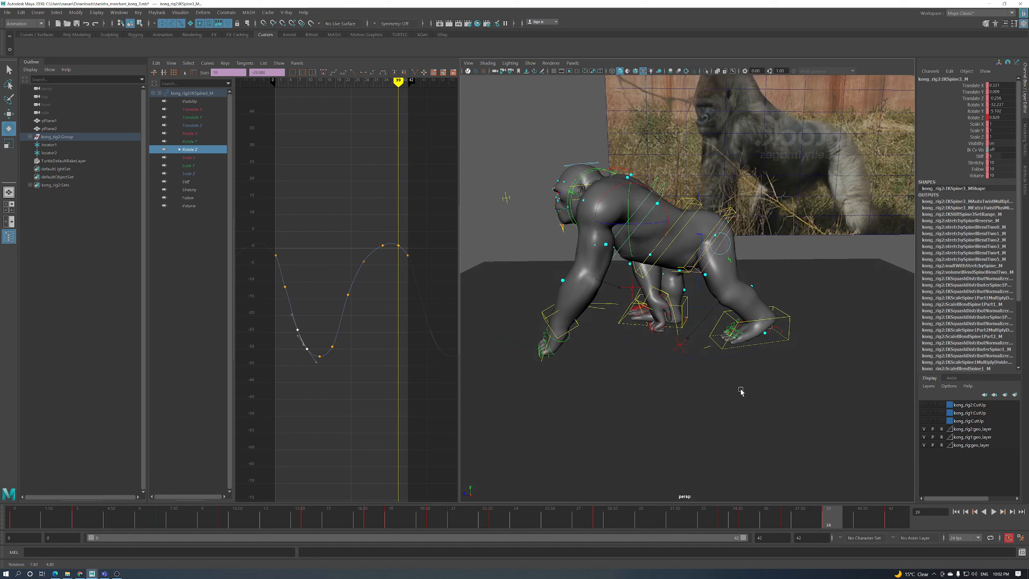
pyautogui.click(399, 246)
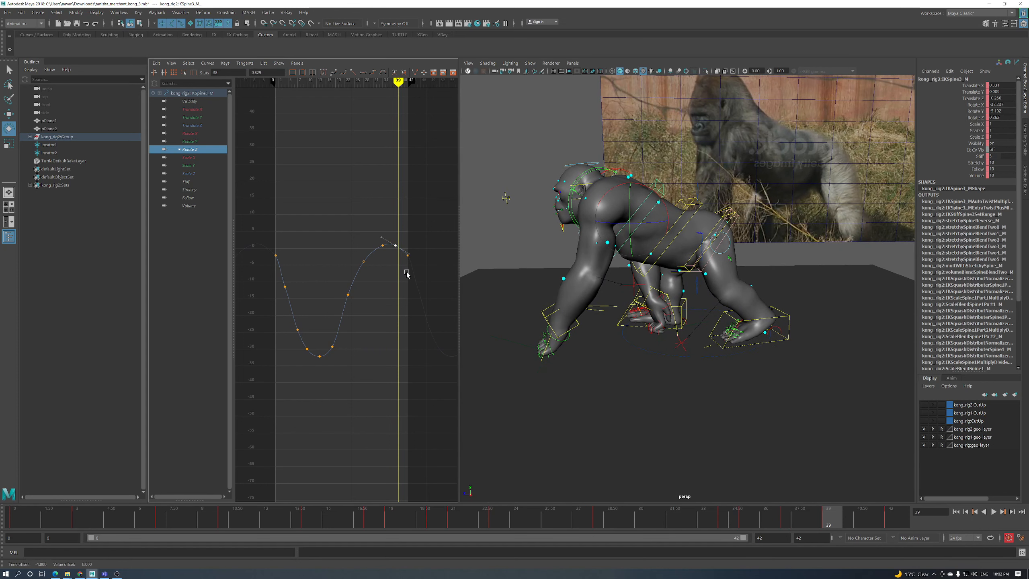
# Lower the Rotate Z keys at frames 0 and 42 to about -3.645 and steepen their tangents downward so the cycle loops smoothly
pyautogui.click(811, 521)
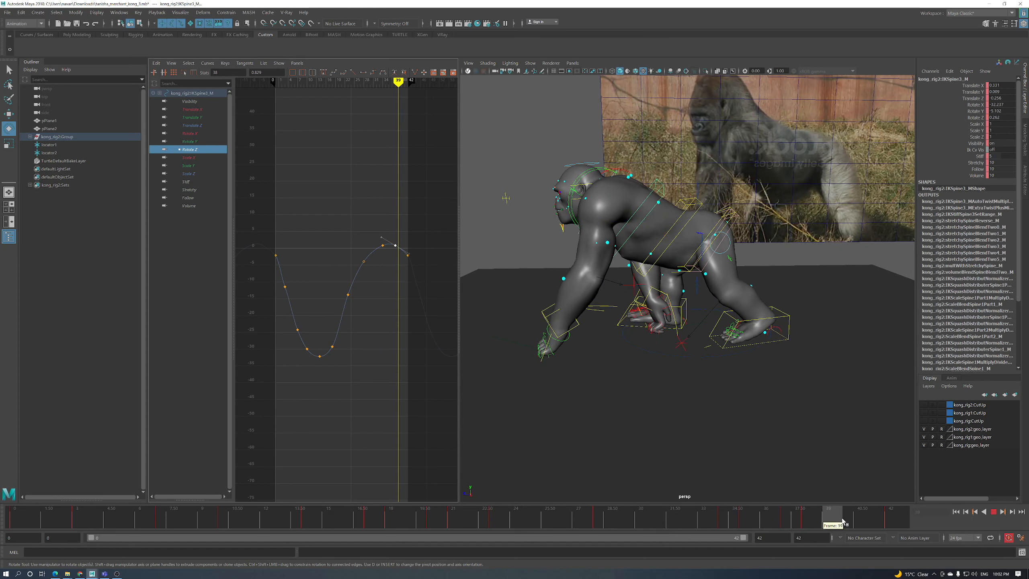
pyautogui.click(890, 520)
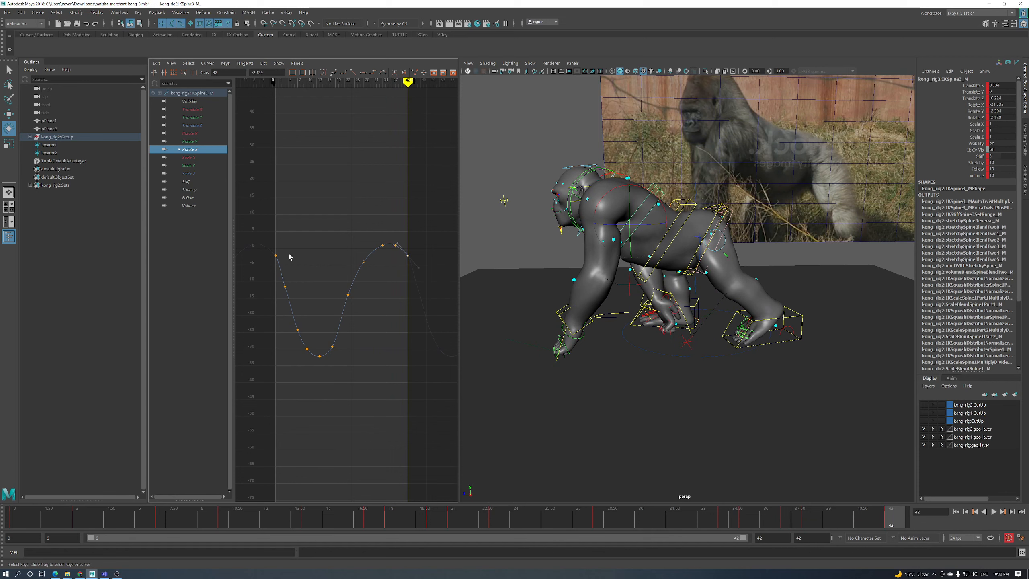
pyautogui.click(276, 256)
pyautogui.keyDown('shift'); pyautogui.moveTo(280, 258); pyautogui.dragTo(299, 271, button='middle'); pyautogui.keyUp('shift')
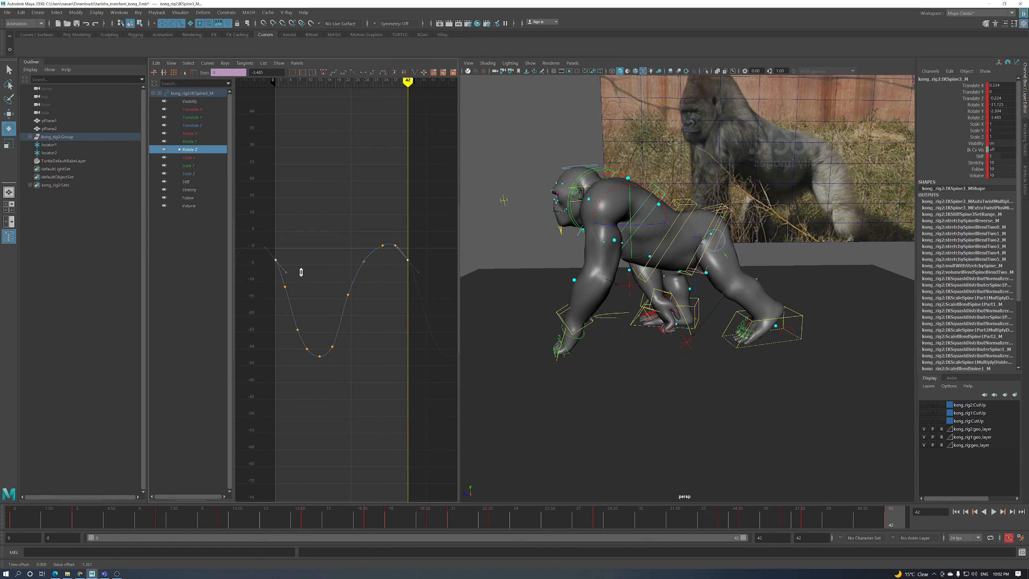
pyautogui.keyDown('shift'); pyautogui.moveTo(283, 276); pyautogui.dragTo(284, 275, button='middle'); pyautogui.keyUp('shift')
pyautogui.keyDown('shift'); pyautogui.moveTo(417, 280); pyautogui.dragTo(291, 304, button='middle'); pyautogui.keyUp('shift')
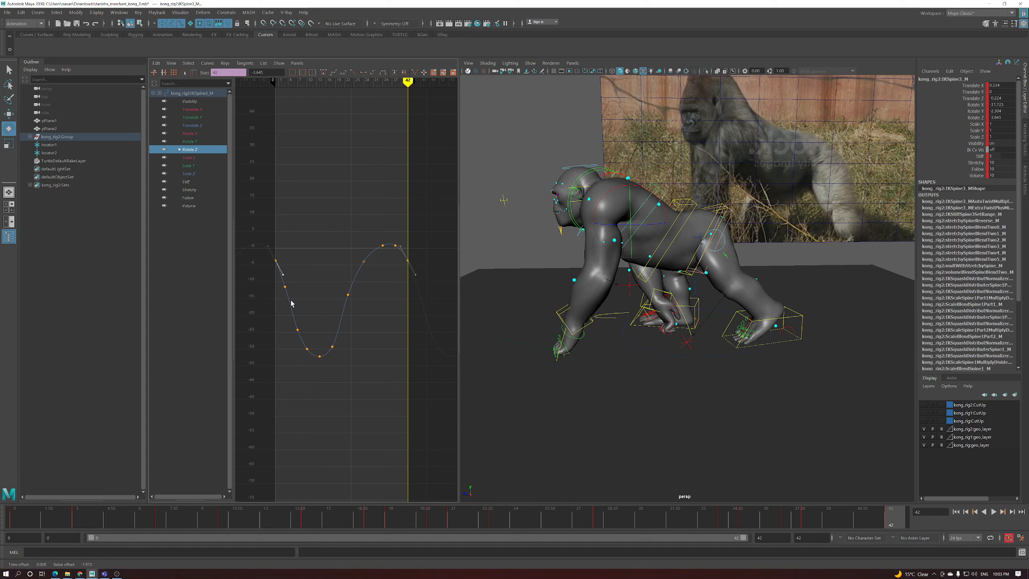
# Lower the Rotate Z key at frame 3 to about -11.844 and play back the cycle
pyautogui.moveTo(281, 297); pyautogui.dragTo(284, 296)
pyautogui.moveTo(27, 520); pyautogui.dragTo(641, 519)
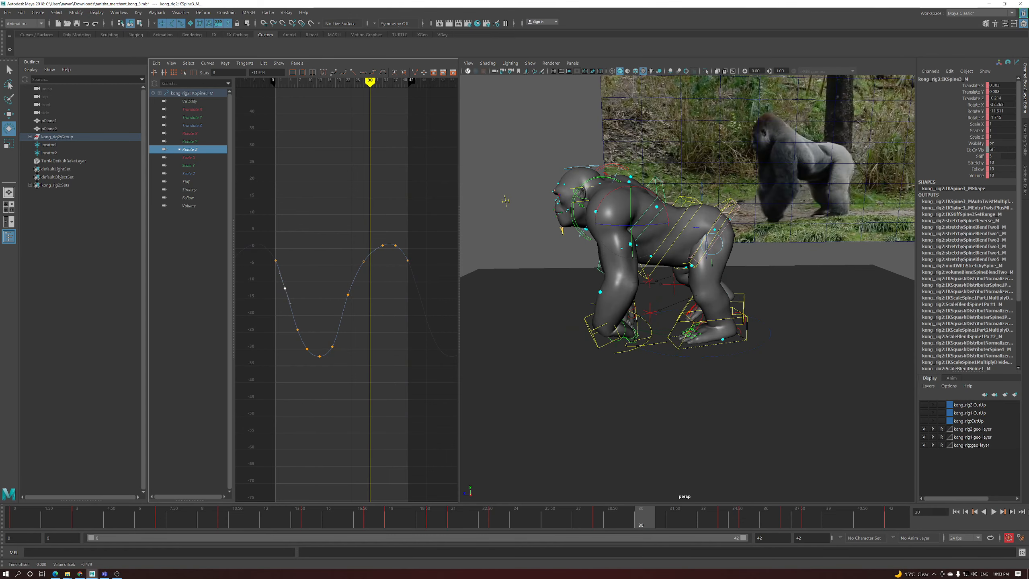
pyautogui.click(994, 511)
pyautogui.keyDown('alt'); pyautogui.moveTo(688, 357); pyautogui.dragTo(740, 362); pyautogui.keyUp('alt')
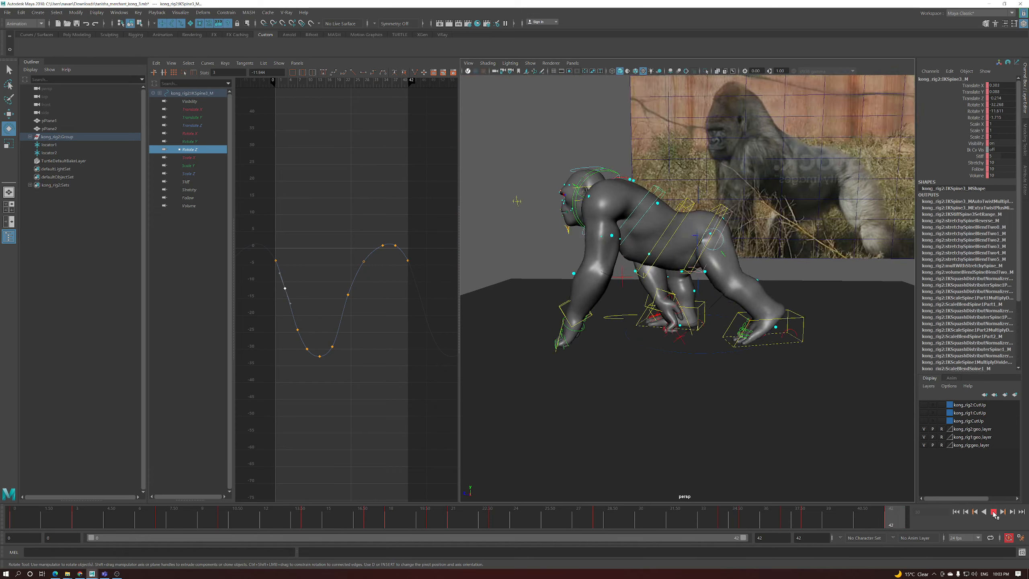
pyautogui.click(993, 513)
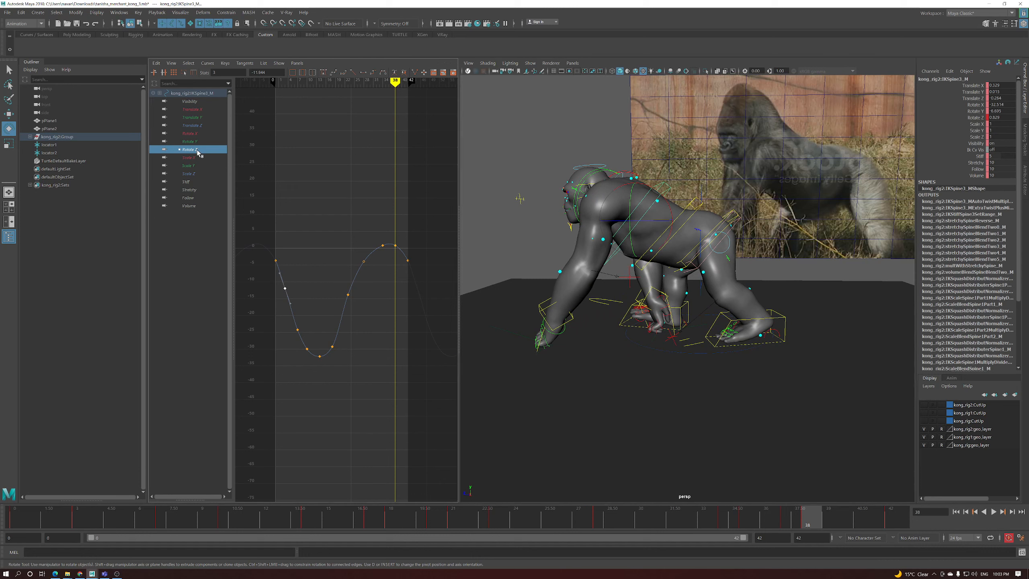
# Isolate the spine's Translate X curve and raise its keys at frames 0 and 42 to about 0.398, viewing the gorilla from the front
pyautogui.click(192, 141)
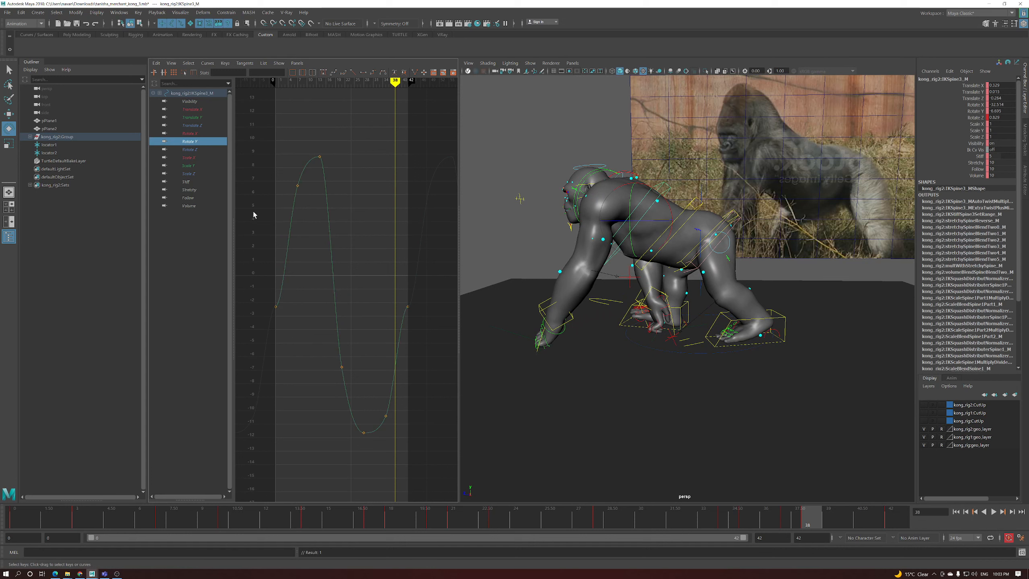
pyautogui.click(202, 117)
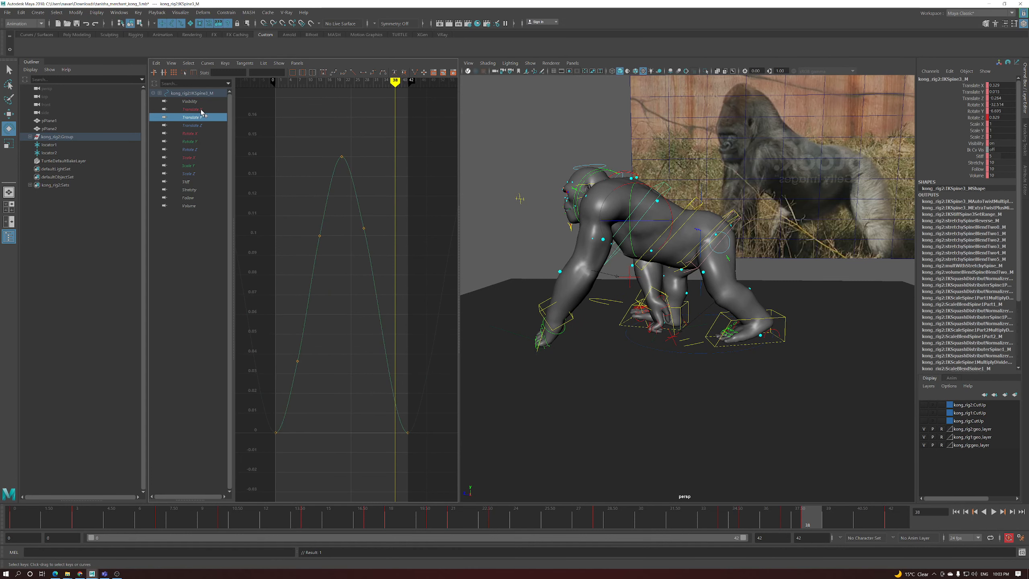
pyautogui.click(201, 109)
pyautogui.keyDown('alt'); pyautogui.moveTo(506, 325); pyautogui.dragTo(697, 338); pyautogui.keyUp('alt')
pyautogui.press('w')
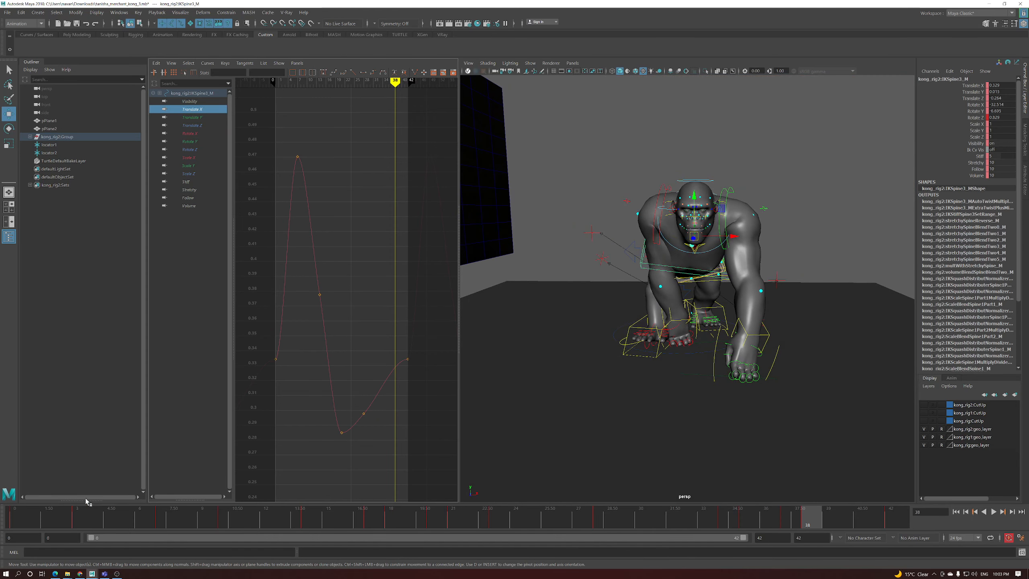
pyautogui.click(16, 517)
pyautogui.hotkey('alt', 'v')
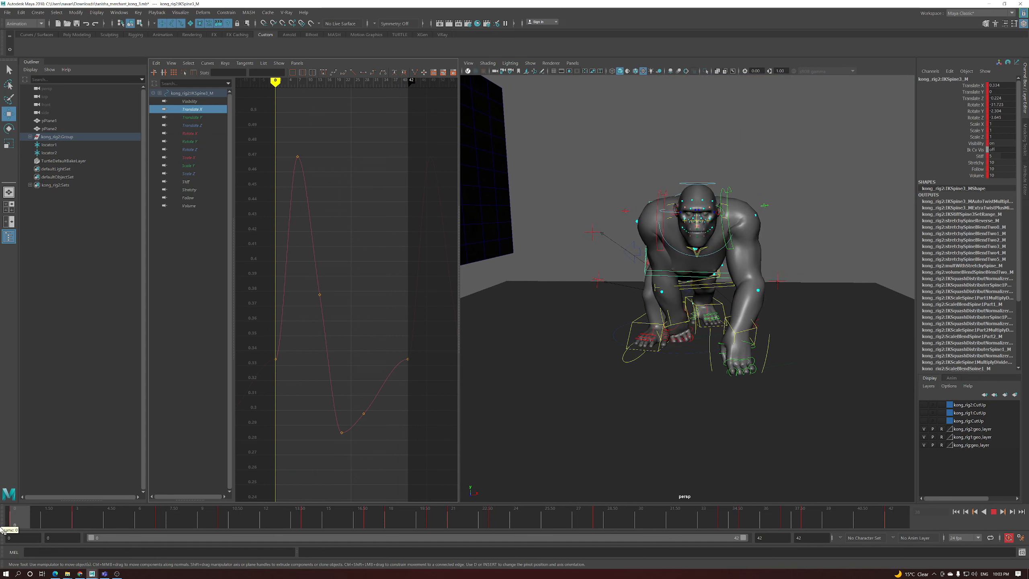
pyautogui.hotkey('alt', 'v')
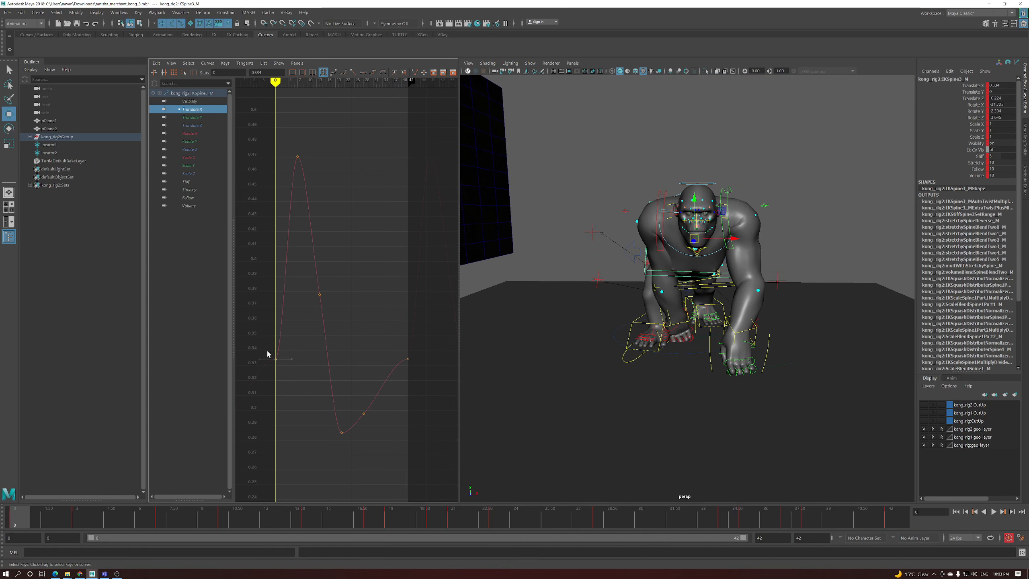
pyautogui.keyDown('shift'); pyautogui.moveTo(436, 369); pyautogui.dragTo(399, 355); pyautogui.keyUp('shift')
pyautogui.moveTo(416, 375); pyautogui.dragTo(409, 279, button='middle')
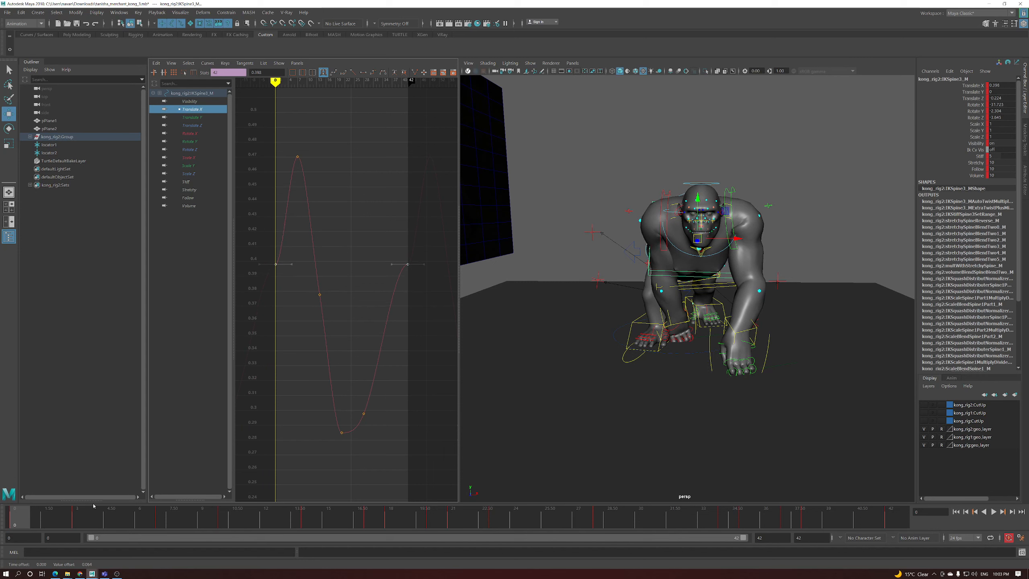
# Lower the Translate X peak at frame 7 to about 0.42
pyautogui.moveTo(28, 521); pyautogui.dragTo(162, 523)
pyautogui.click(298, 156)
pyautogui.keyDown('shift'); pyautogui.moveTo(326, 179); pyautogui.dragTo(346, 253, button='middle'); pyautogui.keyUp('shift')
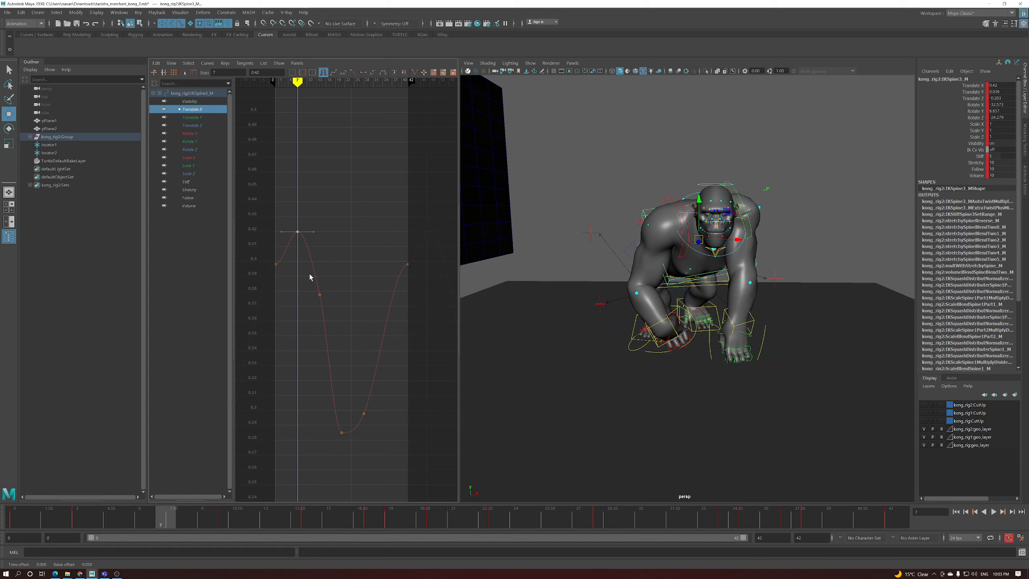
# Steepen the Translate X tangents at frames 0 and 42 upward and lower both keys to about 0.393
pyautogui.moveTo(403, 259); pyautogui.dragTo(415, 256)
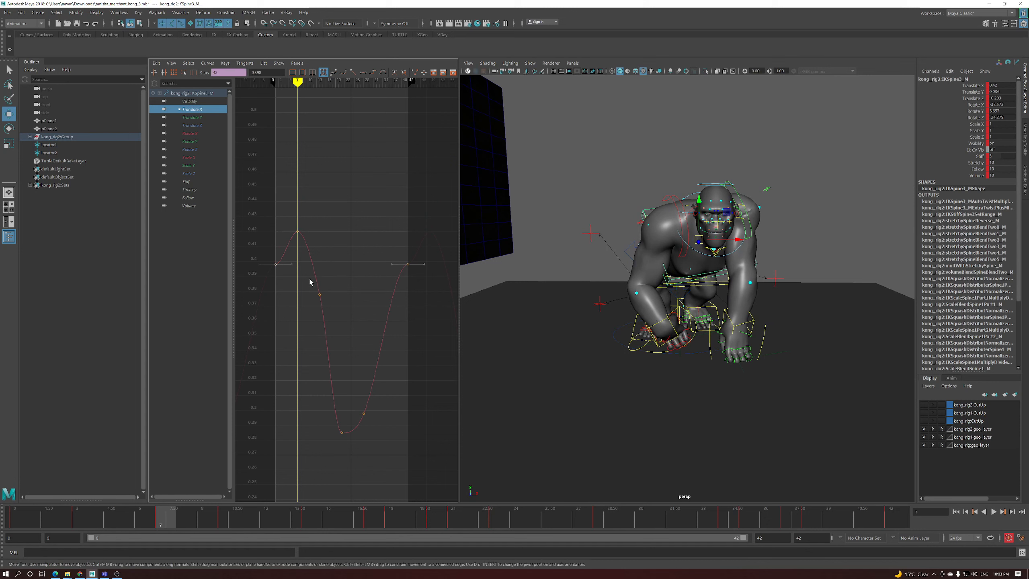
pyautogui.keyDown('shift'); pyautogui.moveTo(408, 283); pyautogui.dragTo(424, 263, button='middle'); pyautogui.keyUp('shift')
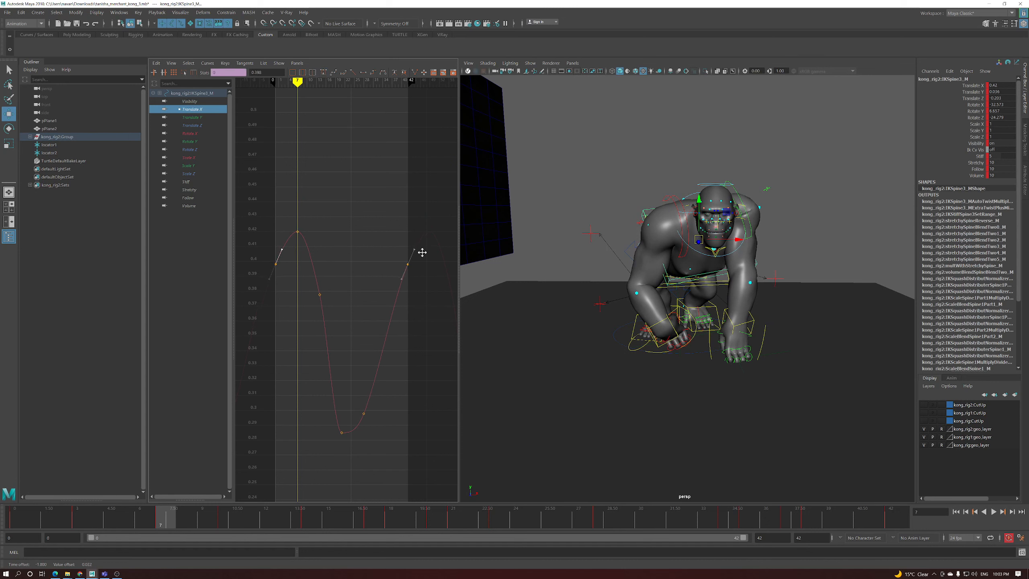
pyautogui.moveTo(155, 521); pyautogui.dragTo(2, 524)
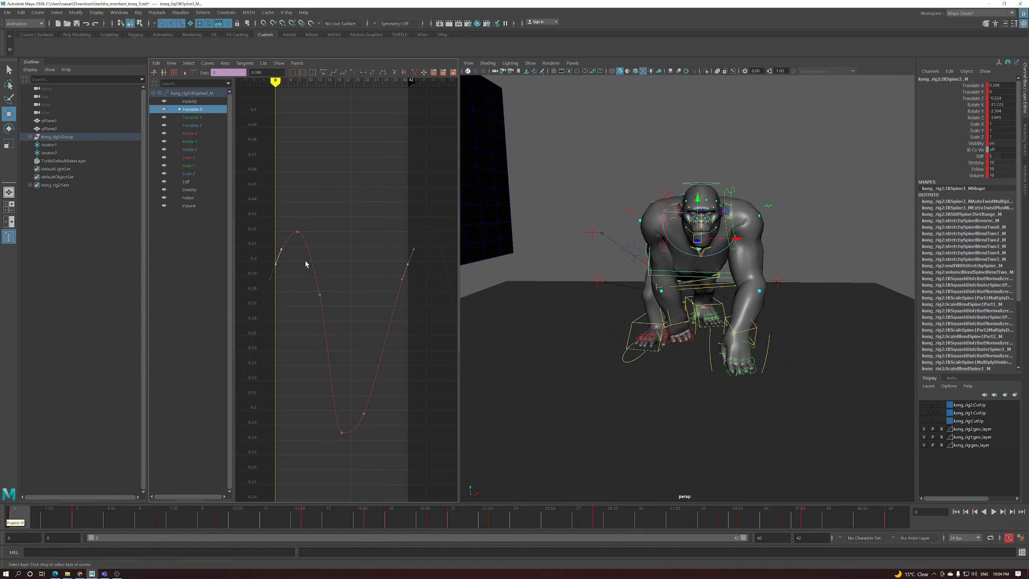
pyautogui.click(408, 265)
pyautogui.keyDown('shift'); pyautogui.moveTo(407, 272); pyautogui.dragTo(410, 290, button='middle'); pyautogui.keyUp('shift')
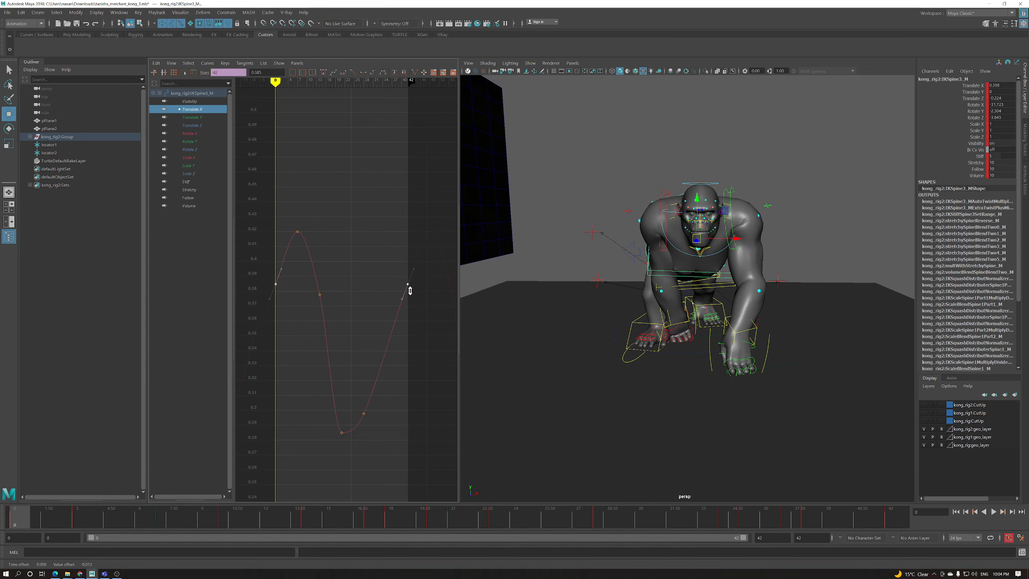
# Raise the Translate X key at frame 14 to about 0.39
pyautogui.hotkey('alt', 'v')
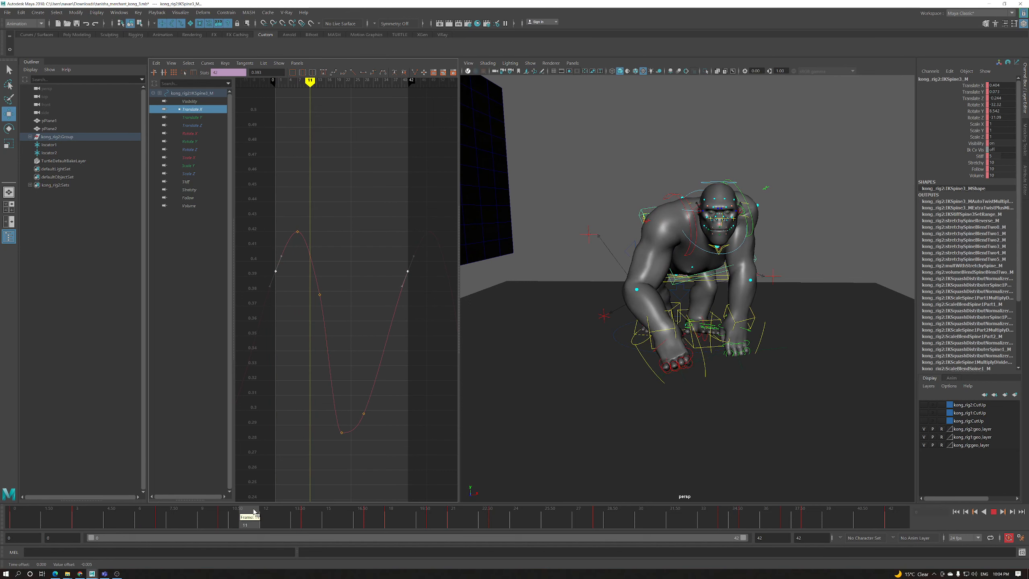
pyautogui.click(322, 513)
pyautogui.keyDown('shift'); pyautogui.moveTo(309, 321); pyautogui.dragTo(335, 303, button='middle'); pyautogui.keyUp('shift')
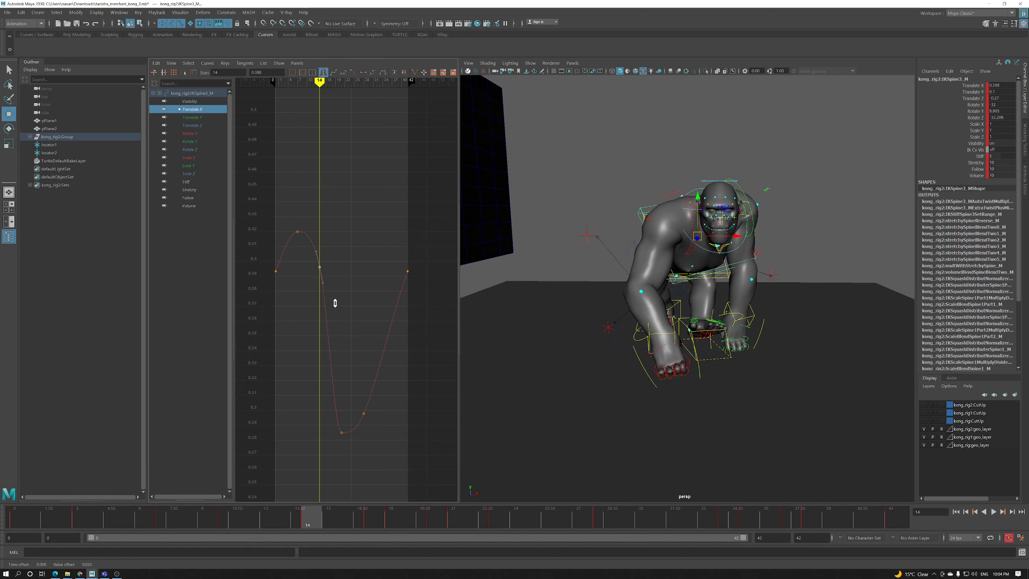
# Lower the Translate X key at frame 28 below the frame 21 key, and raise both together until frame 28 is about 0.299
pyautogui.moveTo(310, 529); pyautogui.dragTo(600, 522)
pyautogui.click(364, 413)
pyautogui.keyDown('shift'); pyautogui.moveTo(363, 414); pyautogui.dragTo(375, 437, button='middle'); pyautogui.keyUp('shift')
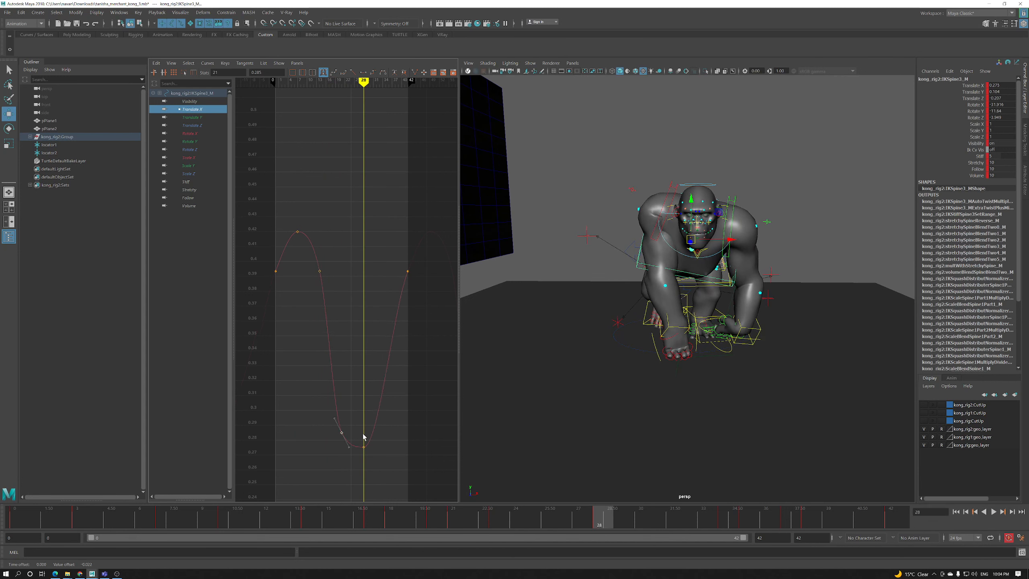
pyautogui.moveTo(373, 403); pyautogui.dragTo(335, 455)
pyautogui.keyDown('shift'); pyautogui.moveTo(335, 454); pyautogui.dragTo(350, 415, button='middle'); pyautogui.keyUp('shift')
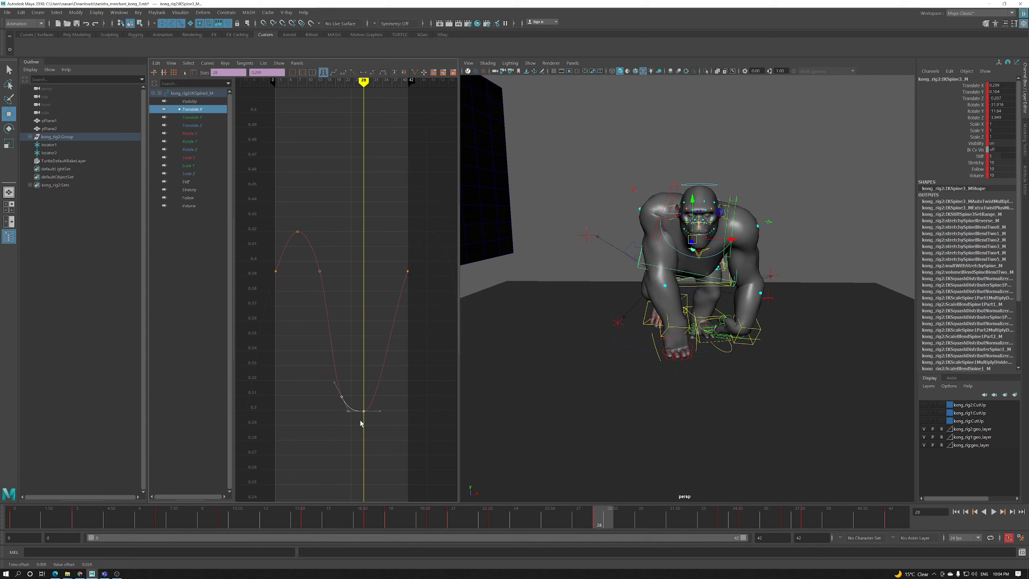
# Add a Translate X key of about 0.332 at frame 36, tilt the frame 28 tangent slightly upward, and play back the cycle
pyautogui.hotkey('alt', 'v')
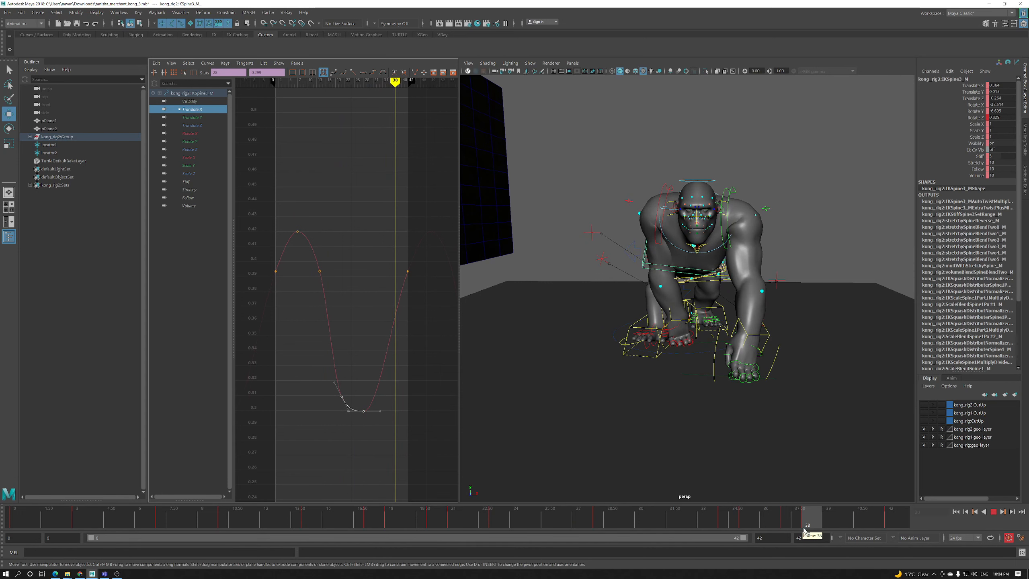
pyautogui.hotkey('alt', 'v')
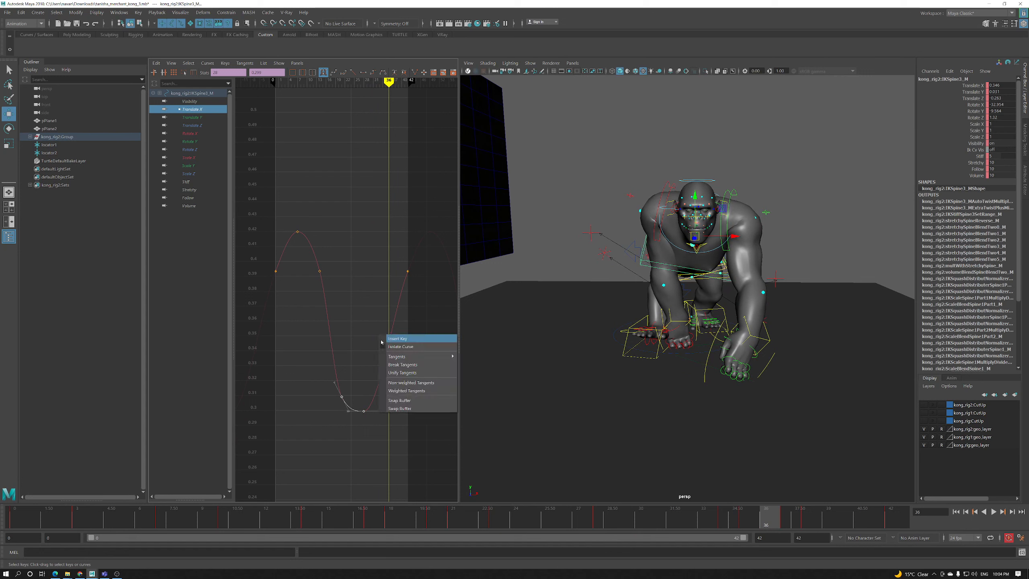
pyautogui.moveTo(372, 329); pyautogui.dragTo(399, 363)
pyautogui.keyDown('shift'); pyautogui.moveTo(401, 350); pyautogui.dragTo(401, 368, button='middle'); pyautogui.keyUp('shift')
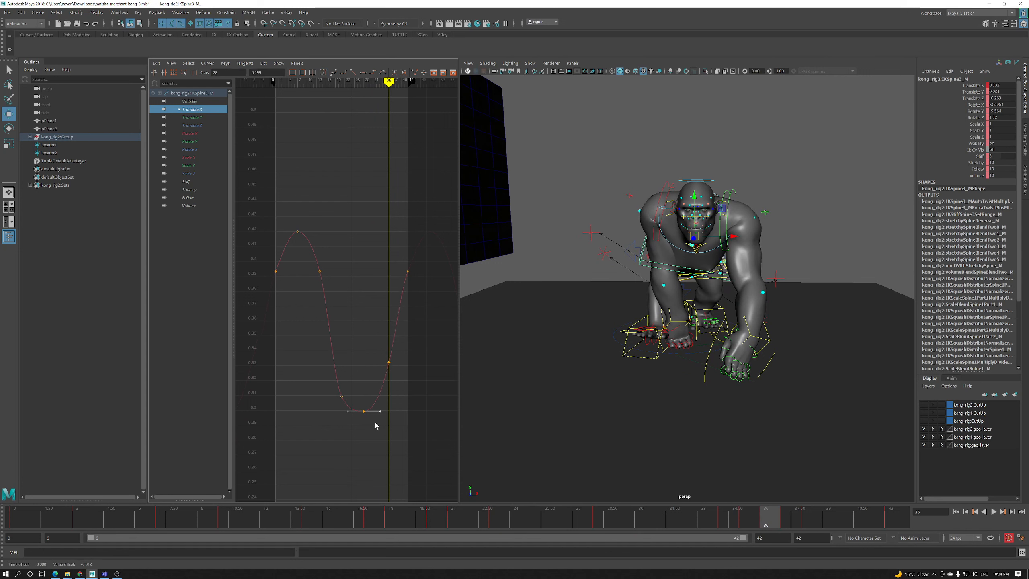
pyautogui.click(994, 512)
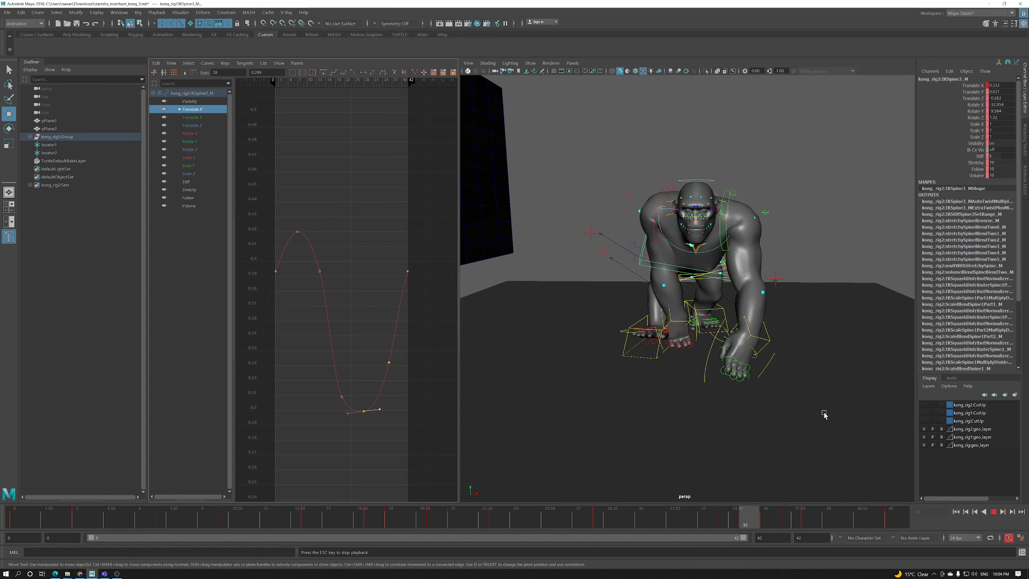
pyautogui.click(994, 512)
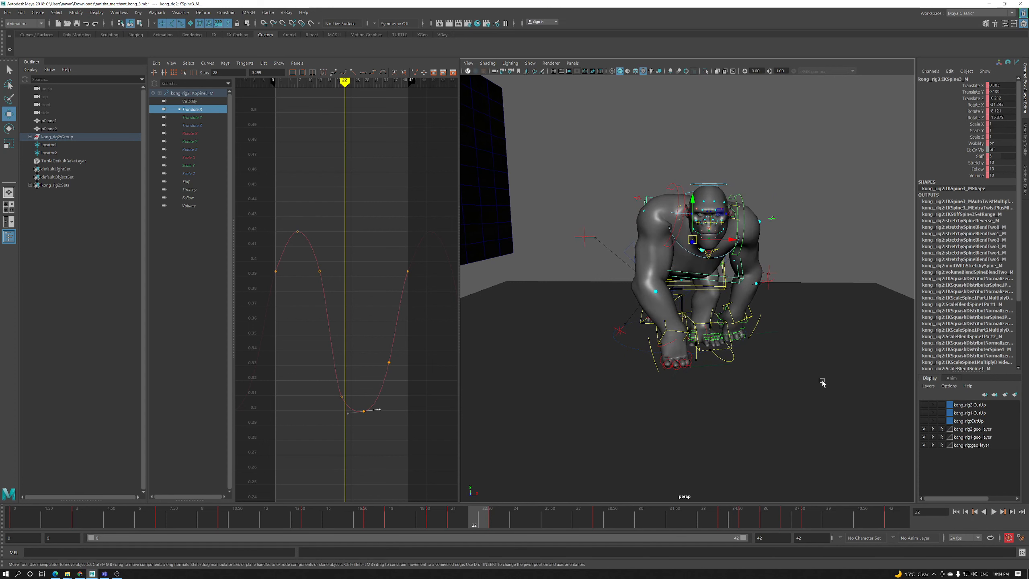
# Lower all Rotate Y keys of the left leg IK control together to reduce the foot's turn-out, and review the playback
pyautogui.click(702, 323)
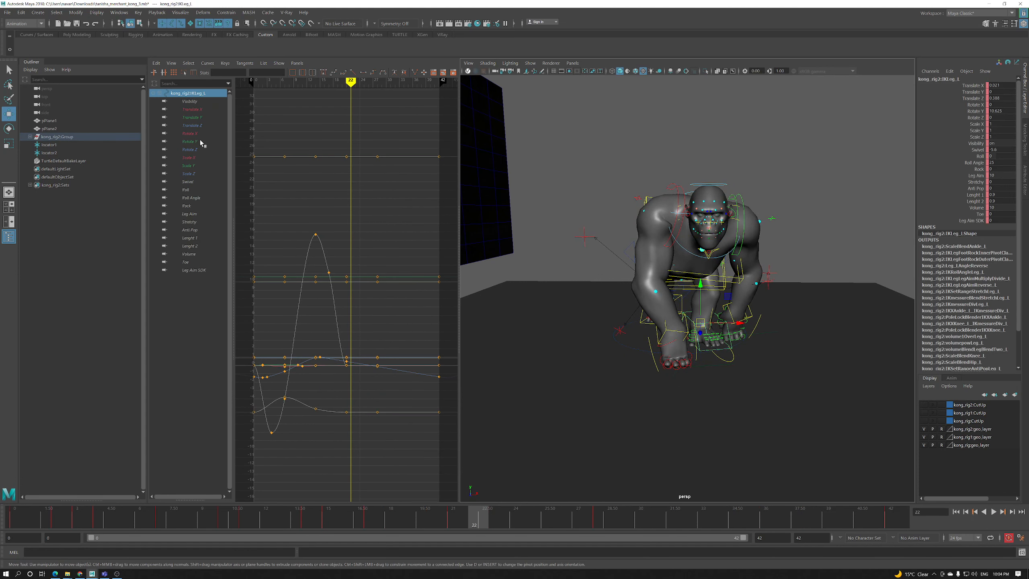
pyautogui.click(190, 141)
pyautogui.click(367, 302)
pyautogui.keyDown('shift'); pyautogui.moveTo(368, 306); pyautogui.dragTo(377, 490, button='middle'); pyautogui.keyUp('shift')
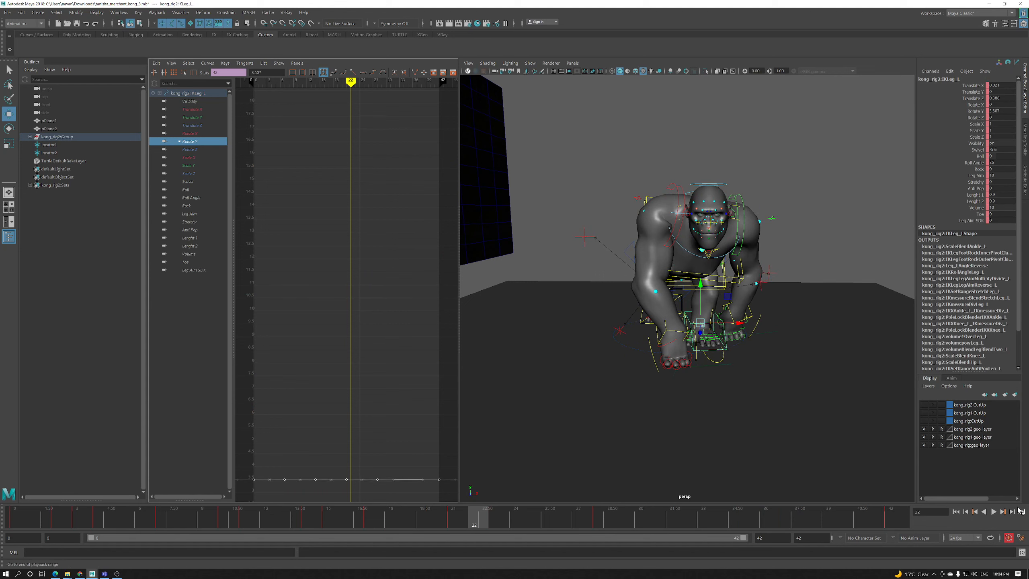
pyautogui.click(994, 512)
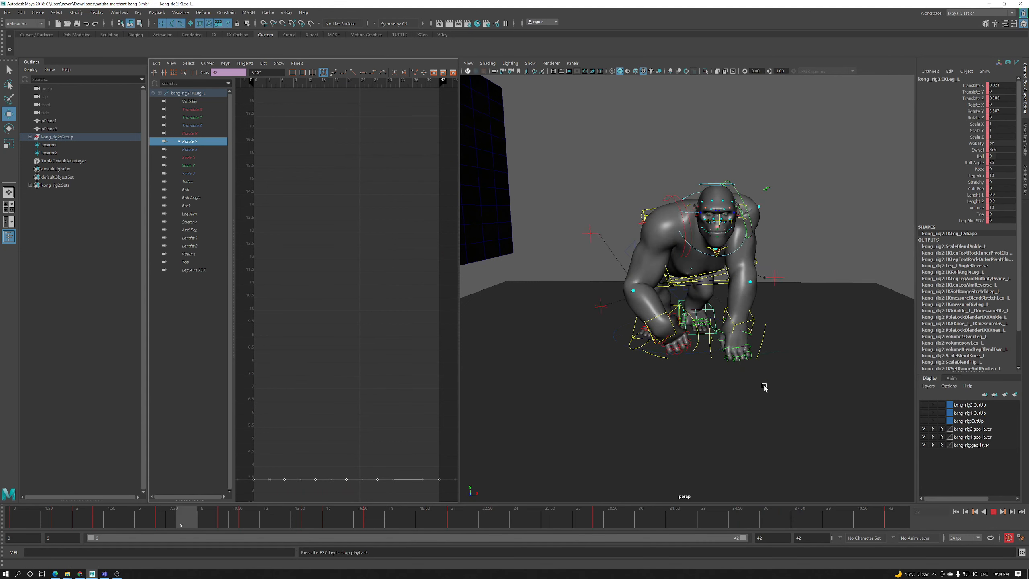
pyautogui.click(992, 513)
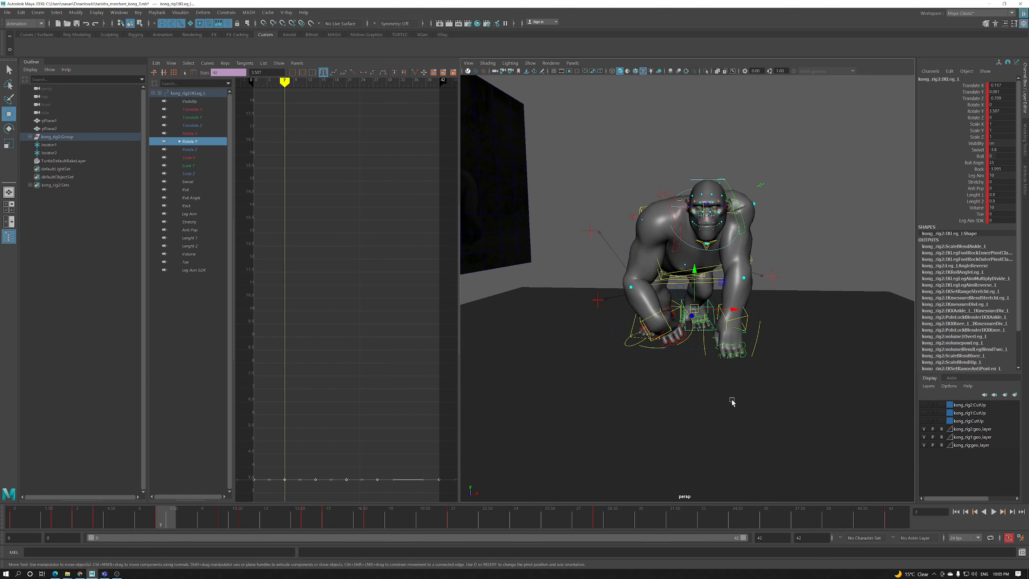
# Raise locator2's Translate X keys to about 0.116 at frame 7 and about 0.03 at frame 3
pyautogui.click(691, 332)
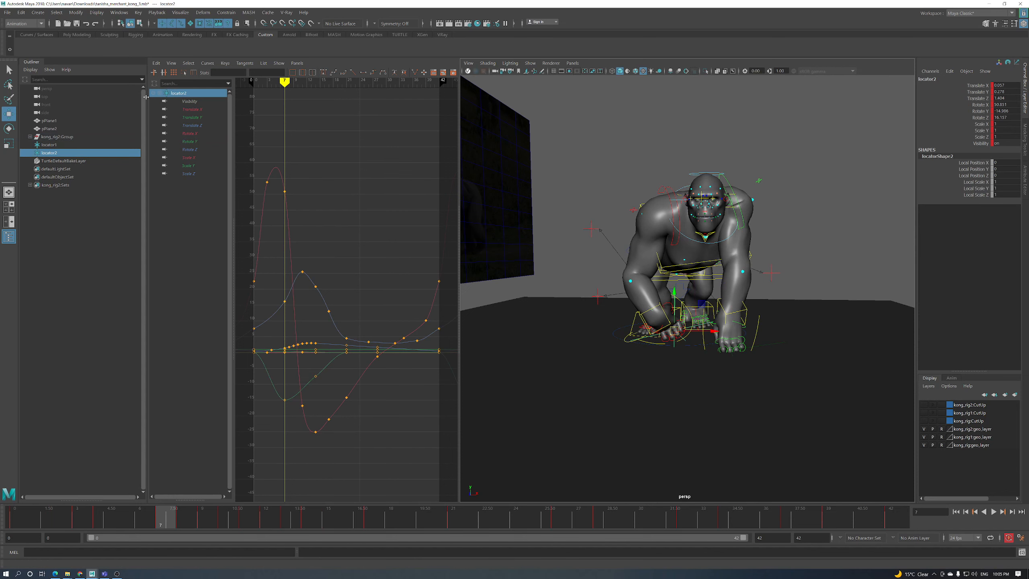
pyautogui.click(191, 109)
pyautogui.keyDown('alt'); pyautogui.moveTo(308, 278); pyautogui.dragTo(302, 311, button='right'); pyautogui.keyUp('alt')
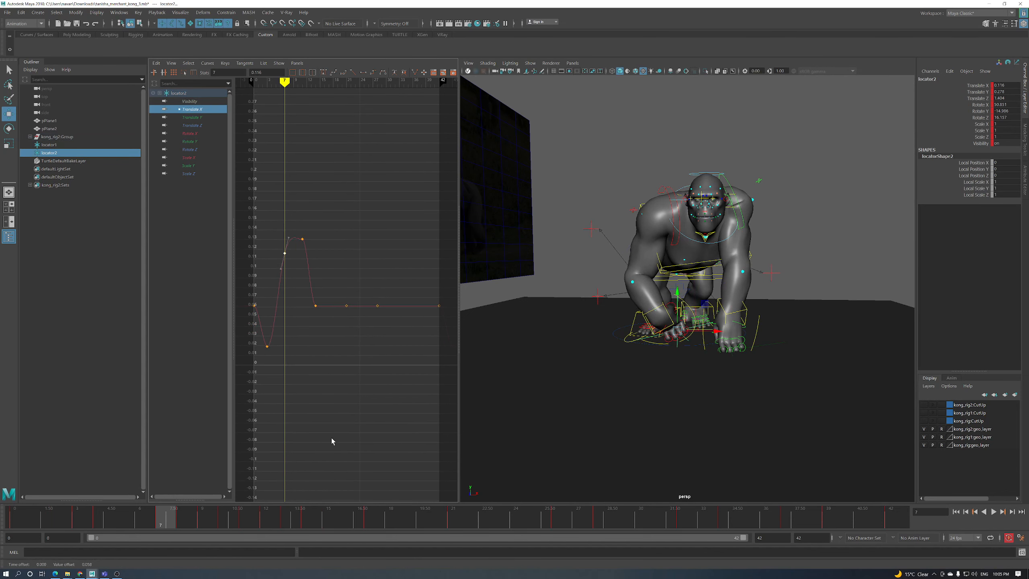
pyautogui.moveTo(97, 518); pyautogui.dragTo(77, 524)
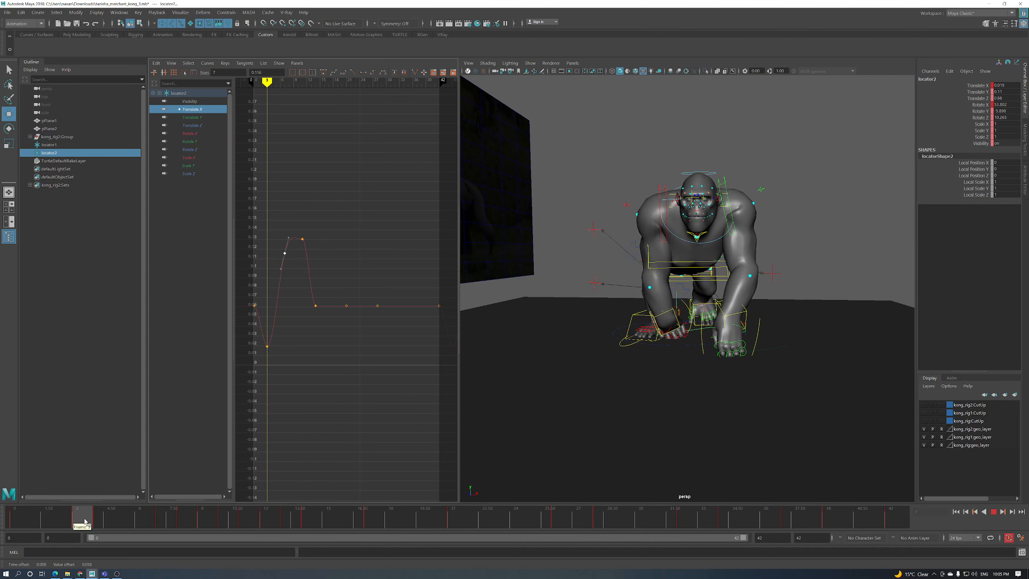
pyautogui.click(267, 347)
pyautogui.keyDown('shift'); pyautogui.moveTo(279, 350); pyautogui.dragTo(279, 338, button='middle'); pyautogui.keyUp('shift')
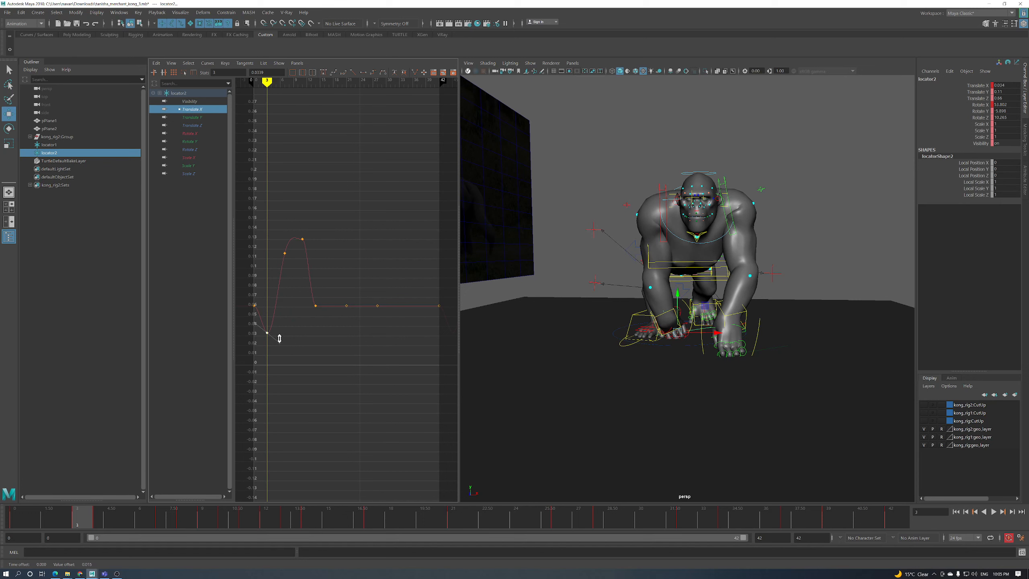
# Raise locator2's Translate Y keys to about 0.139 at frame 3 and about 0.285 at frame 7
pyautogui.click(211, 117)
pyautogui.press('f')
pyautogui.click(267, 302)
pyautogui.keyDown('shift'); pyautogui.moveTo(275, 308); pyautogui.dragTo(274, 302, button='middle'); pyautogui.keyUp('shift')
pyautogui.press('.')
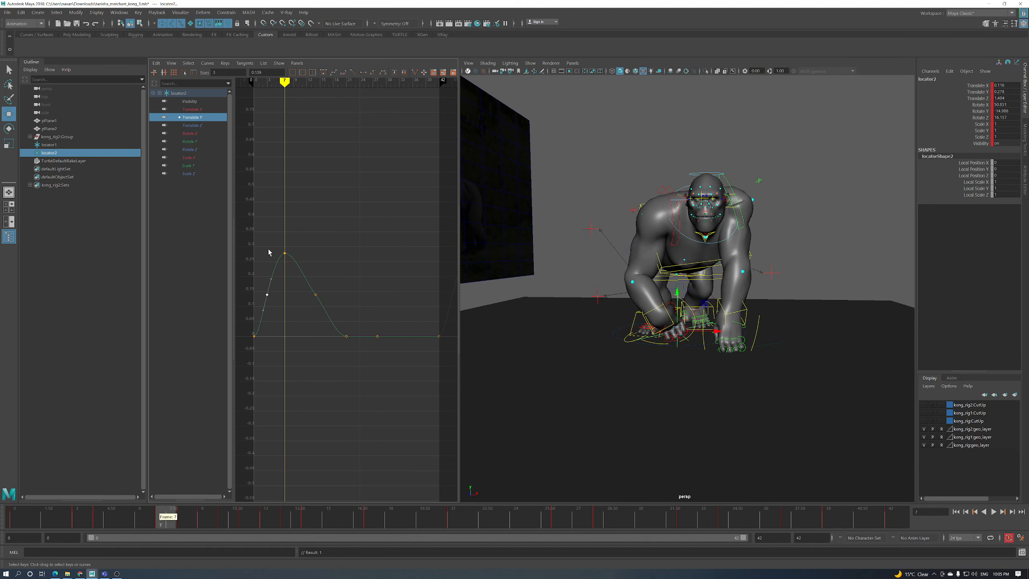
pyautogui.moveTo(277, 266); pyautogui.dragTo(277, 266)
pyautogui.keyDown('shift'); pyautogui.moveTo(285, 262); pyautogui.dragTo(285, 260, button='middle'); pyautogui.keyUp('shift')
# Raise locator2's Translate X keys to about 0.121 at frame 7 and about 0.175 at frame 11
pyautogui.click(194, 109)
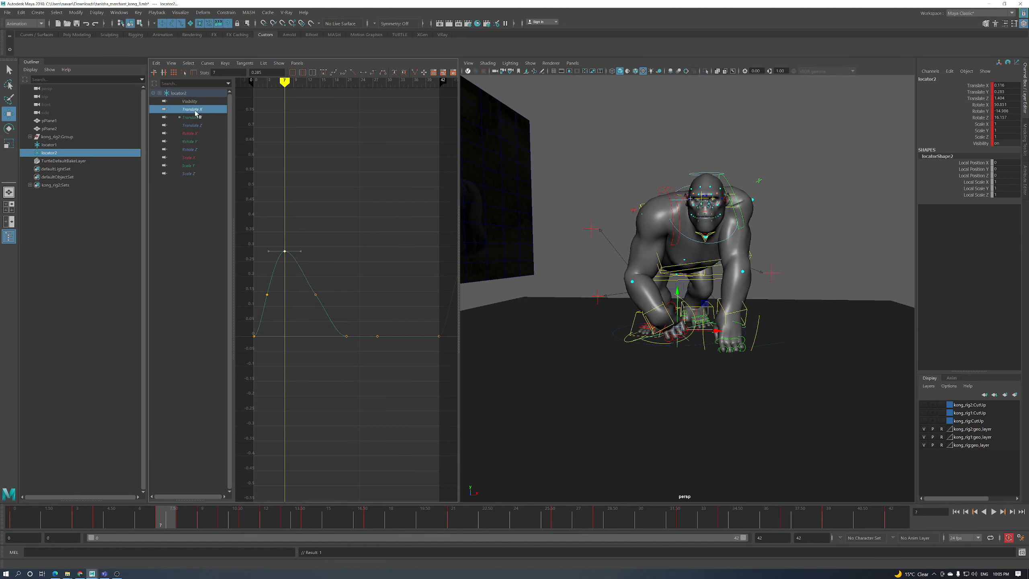
pyautogui.moveTo(277, 221); pyautogui.dragTo(278, 219)
pyautogui.moveTo(291, 254)
pyautogui.keyDown('alt'); pyautogui.keyDown('shift'); pyautogui.mouseDown(button='middle')
pyautogui.moveTo(291, 240)
pyautogui.moveTo(298, 286)
pyautogui.moveTo(302, 254)
pyautogui.mouseUp(button='middle'); pyautogui.keyUp('shift'); pyautogui.keyUp('alt')
pyautogui.hotkey('alt', 'shift')
pyautogui.keyDown('alt'); pyautogui.moveTo(671, 351); pyautogui.dragTo(616, 324); pyautogui.keyUp('alt')
pyautogui.keyDown('alt'); pyautogui.keyDown('shift'); pyautogui.moveTo(359, 298); pyautogui.dragTo(351, 240, button='right'); pyautogui.keyUp('shift'); pyautogui.keyUp('alt')
pyautogui.click(238, 519)
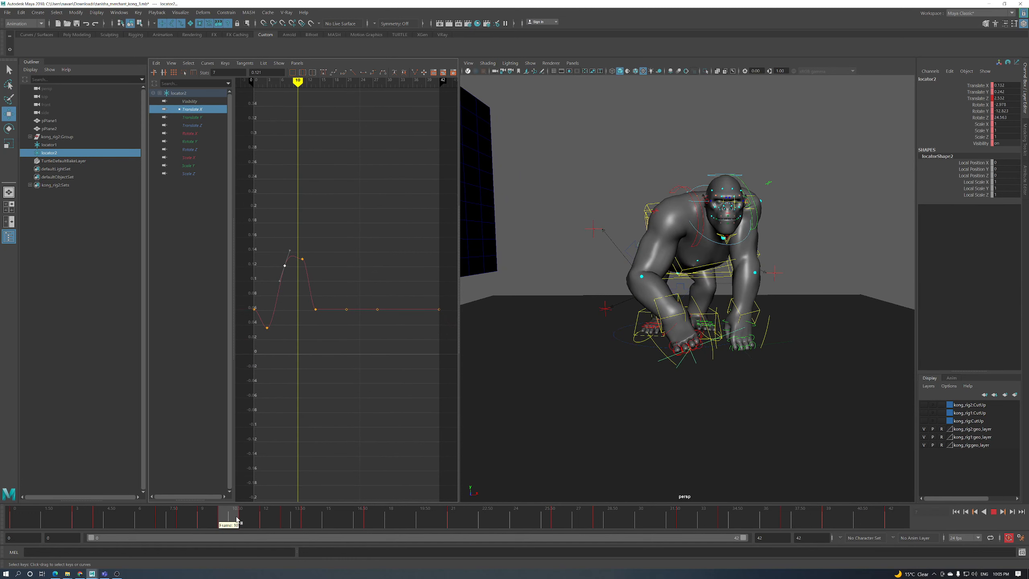
pyautogui.moveTo(237, 519); pyautogui.dragTo(246, 520)
pyautogui.moveTo(300, 273); pyautogui.dragTo(310, 256, button='middle')
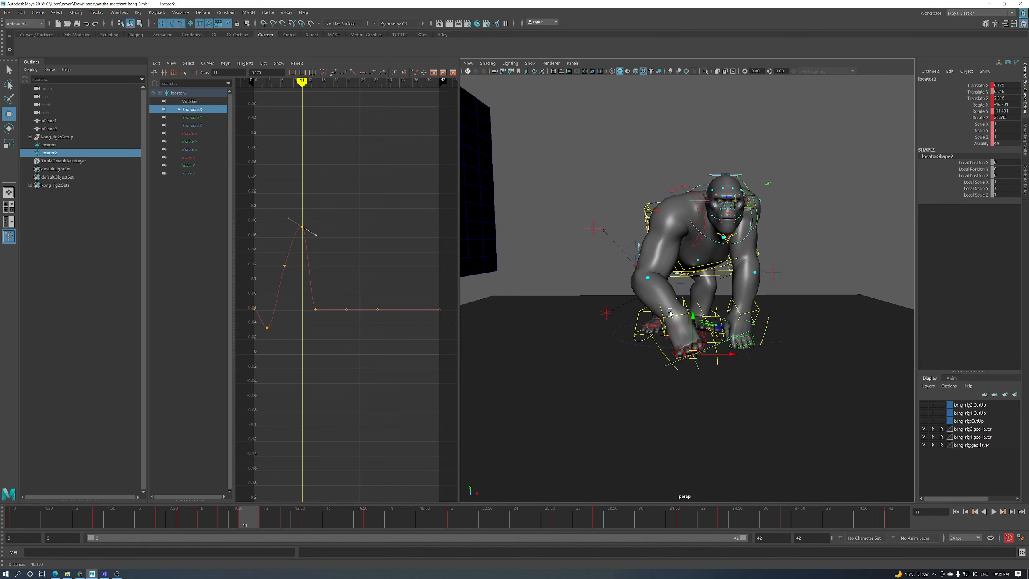
# Add a Translate X key at frame 12, shift the peak key to frame 10 at about 0.165, and steepen the frame 7 tangent
pyautogui.moveTo(260, 520)
pyautogui.mouseDown()
pyautogui.moveTo(330, 523)
pyautogui.moveTo(258, 525)
pyautogui.moveTo(320, 526)
pyautogui.moveTo(271, 527)
pyautogui.mouseUp()
pyautogui.moveTo(303, 273); pyautogui.dragTo(309, 309, button='middle')
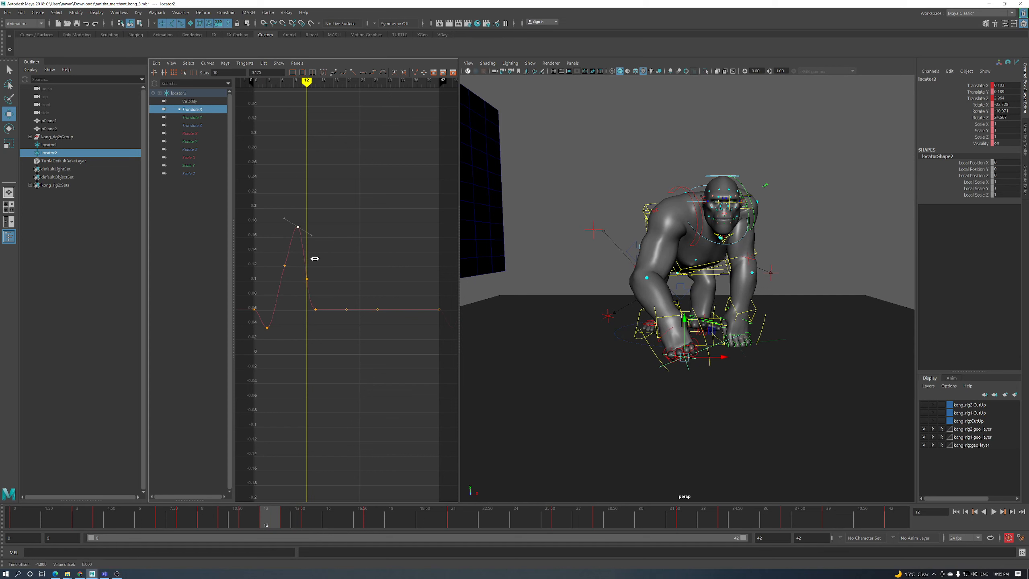
pyautogui.keyDown('shift'); pyautogui.moveTo(315, 262); pyautogui.dragTo(314, 265, button='middle'); pyautogui.keyUp('shift')
pyautogui.keyDown('alt'); pyautogui.keyDown('shift'); pyautogui.moveTo(322, 260); pyautogui.dragTo(288, 286, button='right'); pyautogui.keyUp('shift'); pyautogui.keyUp('alt')
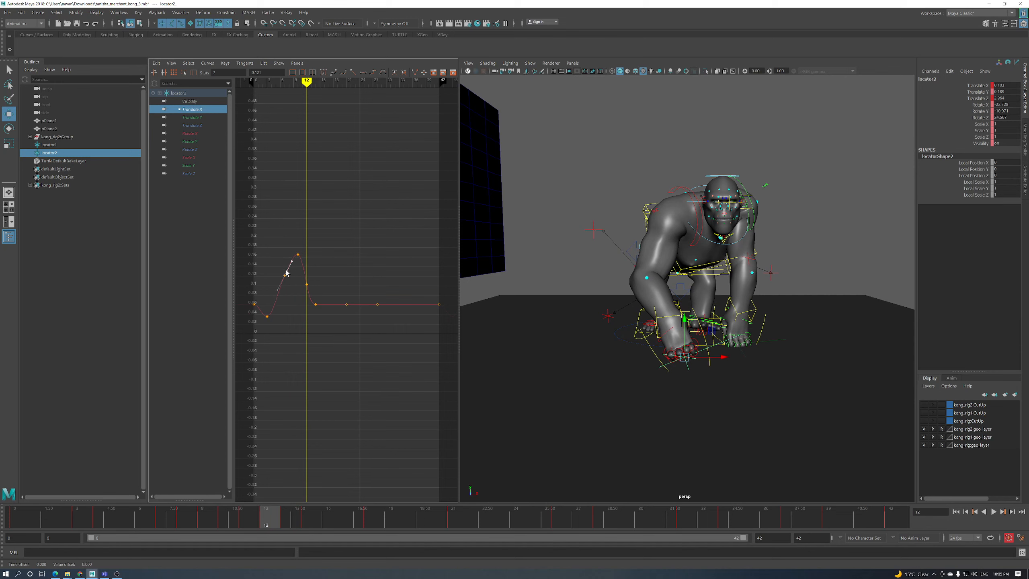
pyautogui.click(994, 512)
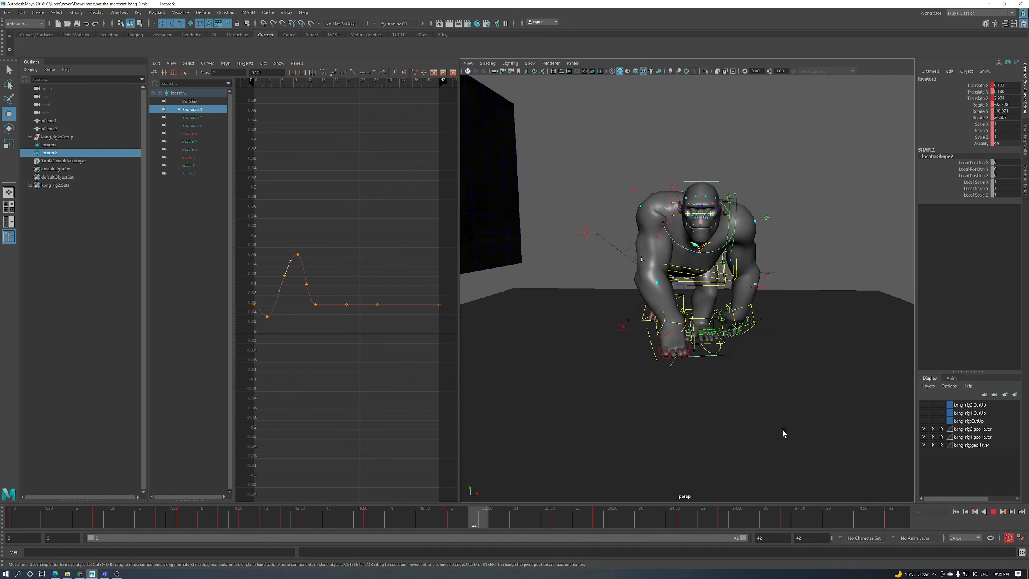
pyautogui.click(992, 512)
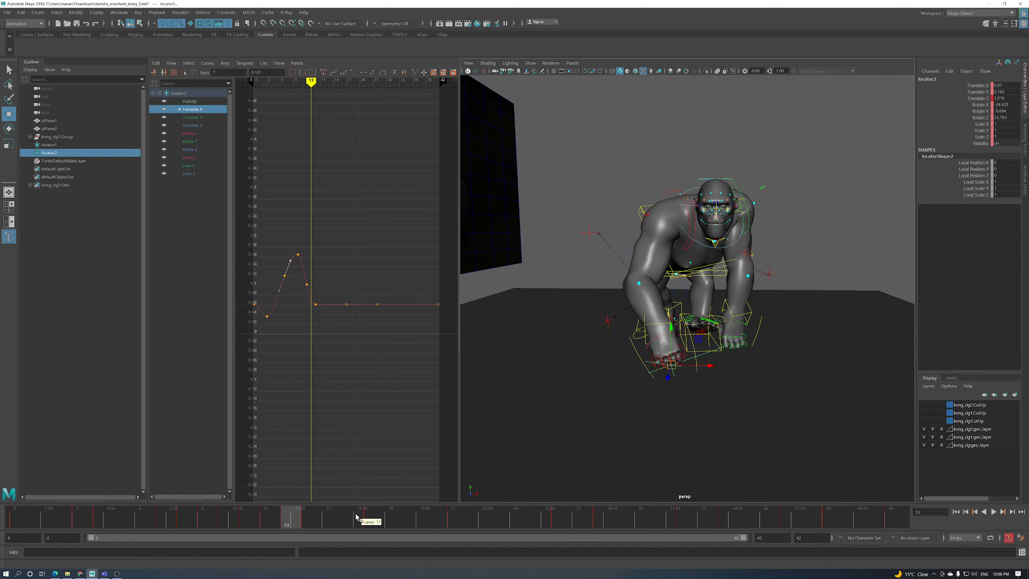
# Raise locator2's Rotate Z peak key at frame 11 to about 30.5
pyautogui.moveTo(306, 522); pyautogui.dragTo(228, 523)
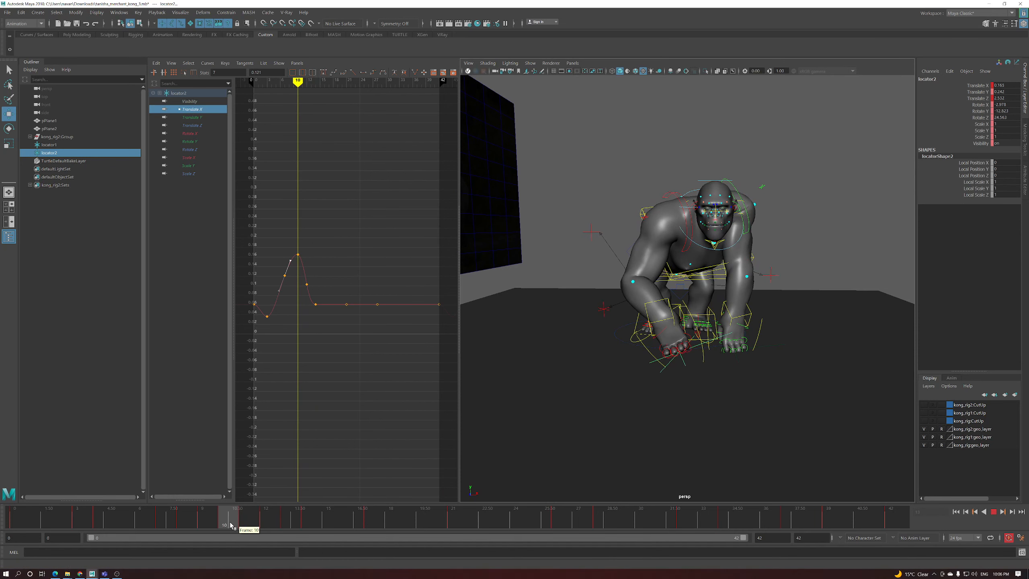
pyautogui.moveTo(195, 149); pyautogui.dragTo(195, 158)
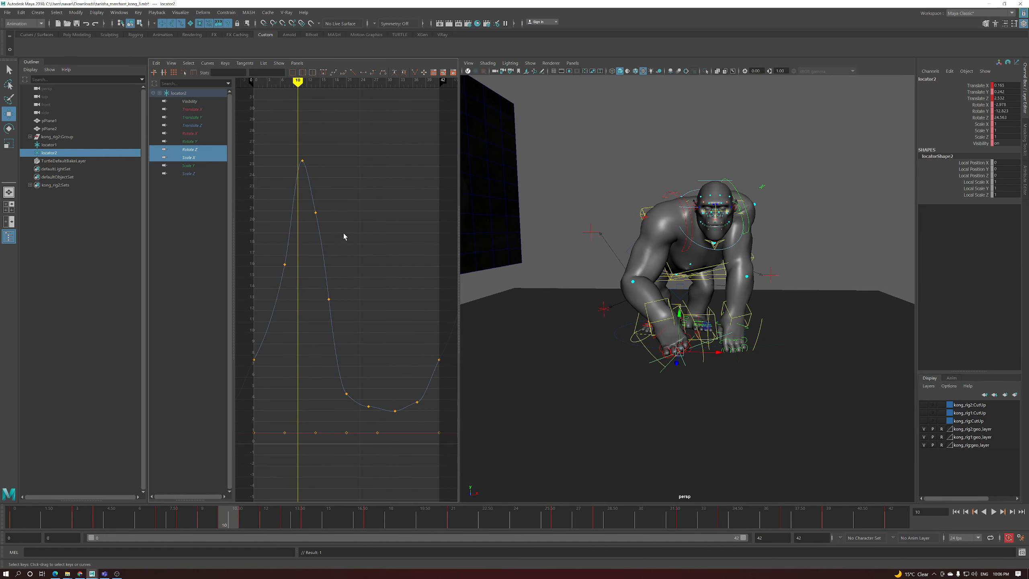
pyautogui.click(302, 161)
pyautogui.moveTo(302, 161); pyautogui.dragTo(303, 200, button='middle')
pyautogui.hotkey('ctrl', 'z')
pyautogui.click(245, 516)
pyautogui.keyDown('alt'); pyautogui.keyDown('shift'); pyautogui.moveTo(331, 268); pyautogui.dragTo(331, 247, button='right'); pyautogui.keyUp('shift'); pyautogui.keyUp('alt')
pyautogui.moveTo(331, 247); pyautogui.dragTo(339, 261, button='middle')
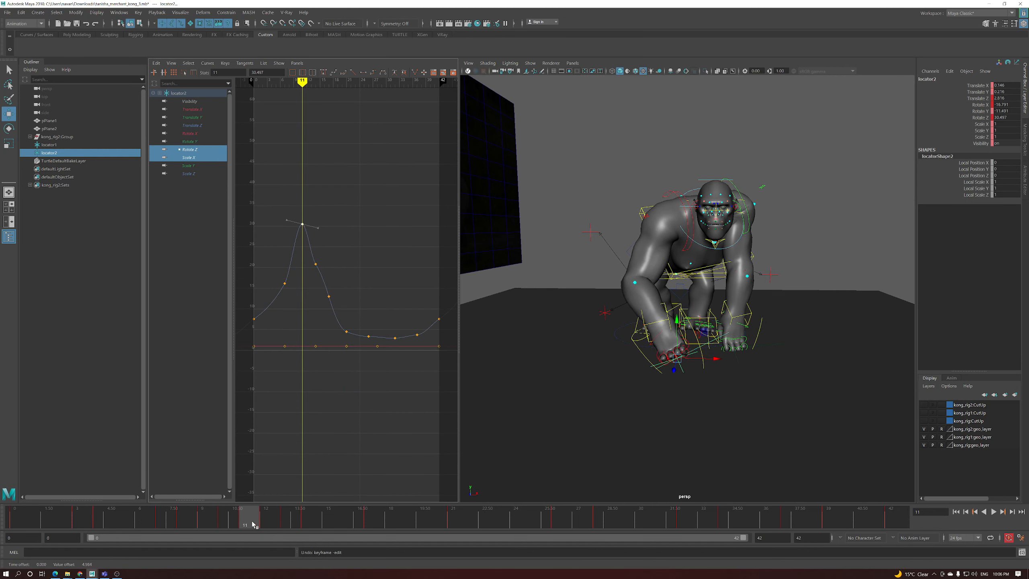
# Add a Rotate Z key of about 26 at frame 13 and raise the frame 14 key to about 22.7
pyautogui.click(290, 525)
pyautogui.moveTo(291, 525); pyautogui.dragTo(266, 525)
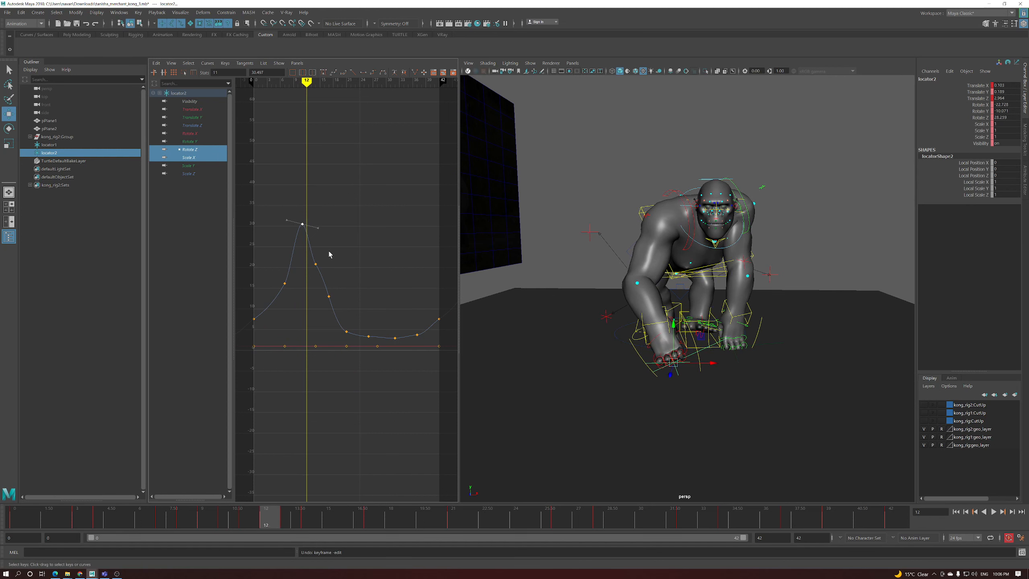
pyautogui.hotkey('alt', '.')
pyautogui.keyDown('shift'); pyautogui.moveTo(311, 259); pyautogui.dragTo(313, 243, button='middle'); pyautogui.keyUp('shift')
pyautogui.hotkey('alt', '.')
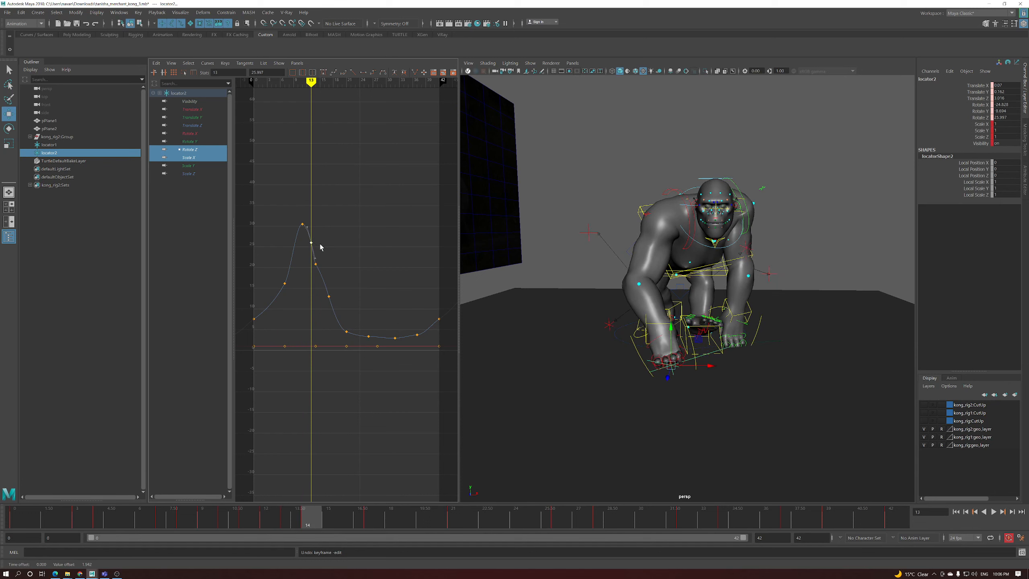
pyautogui.hotkey('alt', '.')
pyautogui.hotkey('alt', '.')
pyautogui.hotkey('alt', ',')
pyautogui.hotkey('alt', ',')
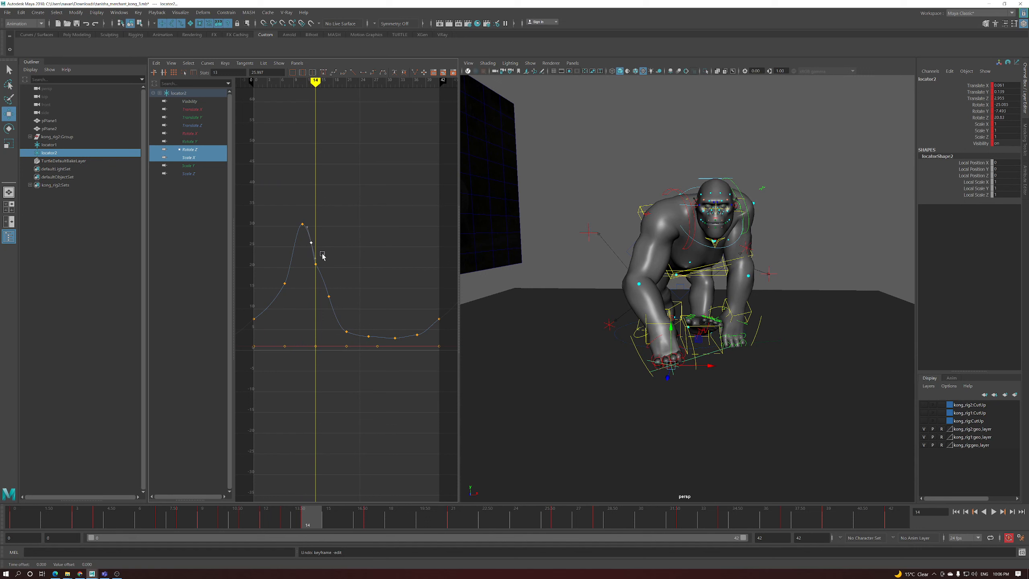
pyautogui.keyDown('shift'); pyautogui.moveTo(311, 279); pyautogui.dragTo(311, 268, button='middle'); pyautogui.keyUp('shift')
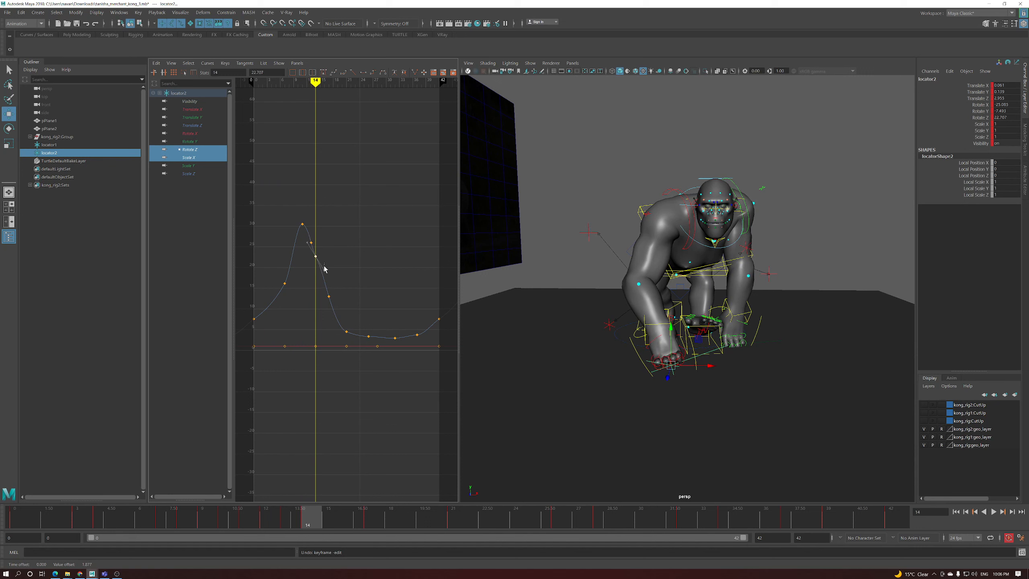
# Lower locator2's Rotate Z key at frame 17 to about 11.6
pyautogui.moveTo(343, 512); pyautogui.dragTo(370, 503)
pyautogui.moveTo(324, 311); pyautogui.dragTo(324, 311)
pyautogui.keyDown('shift'); pyautogui.moveTo(326, 306); pyautogui.dragTo(327, 313, button='middle'); pyautogui.keyUp('shift')
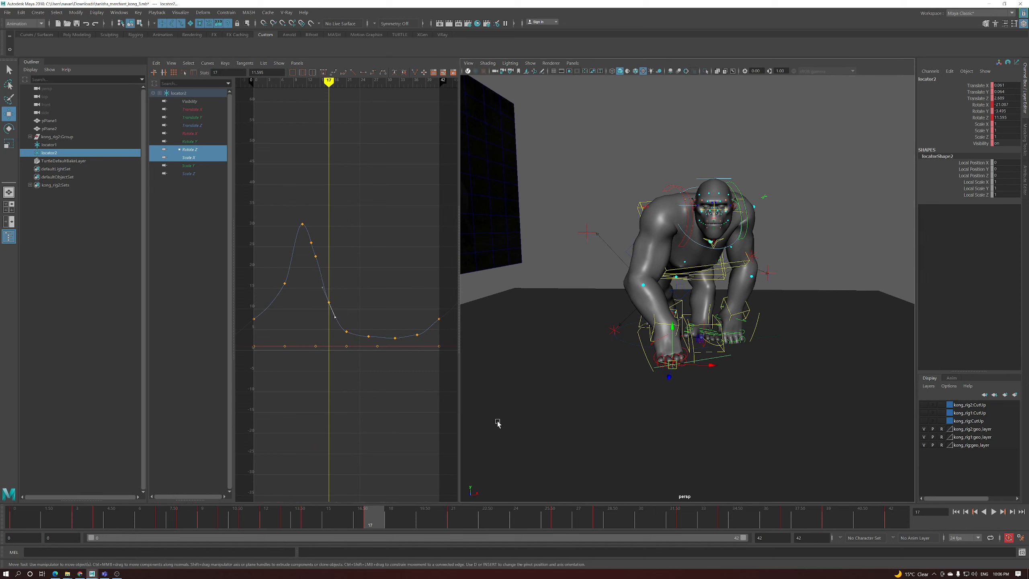
# Raise locator2's Rotate Z key at frame 7 to about 22.5, steepen its tangent, and review the playback
pyautogui.click(319, 518)
pyautogui.moveTo(319, 518); pyautogui.dragTo(178, 510)
pyautogui.moveTo(279, 282); pyautogui.dragTo(299, 266)
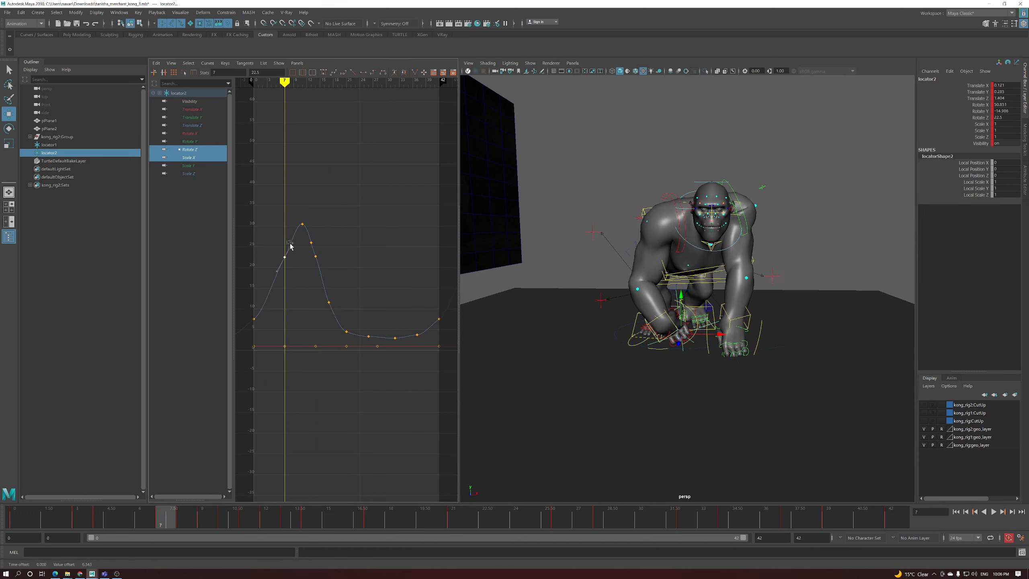
pyautogui.click(993, 512)
pyautogui.keyDown('alt'); pyautogui.moveTo(735, 386); pyautogui.dragTo(760, 395); pyautogui.keyUp('alt')
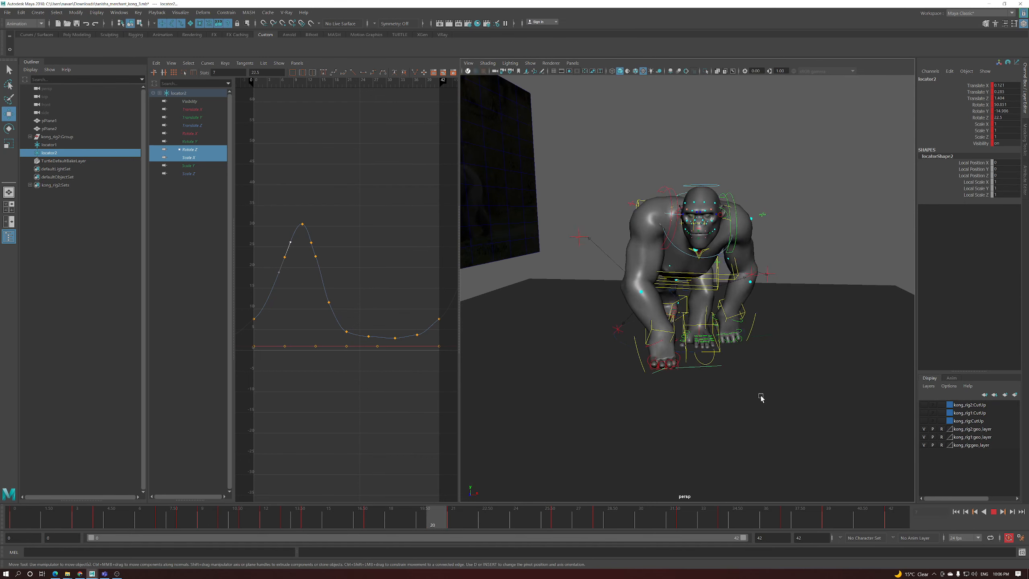
pyautogui.press('Escape')
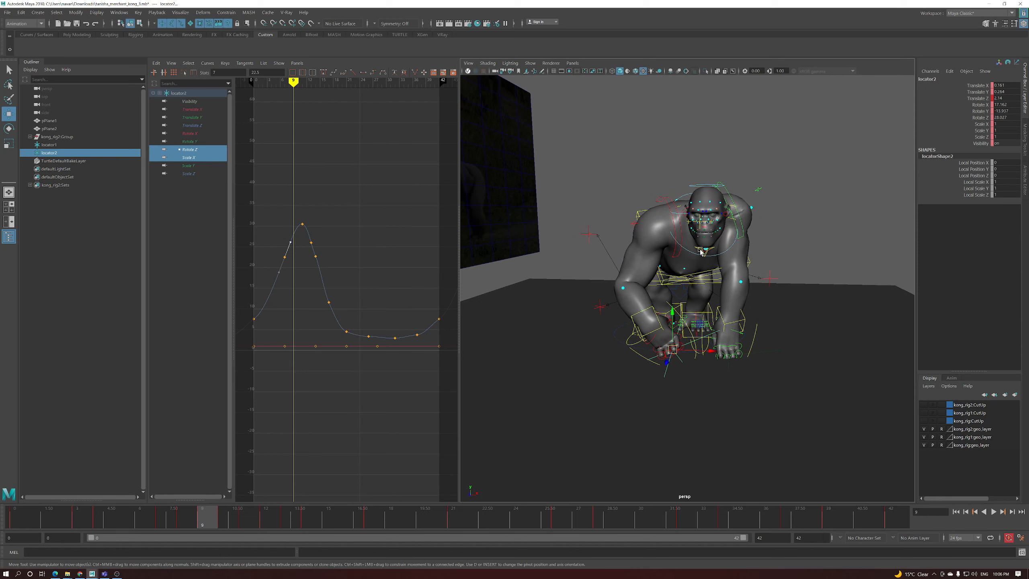
# Select the upper spine control IKSpine3_M, isolate its Rotate Y curve, and move to frame 7
pyautogui.click(663, 281)
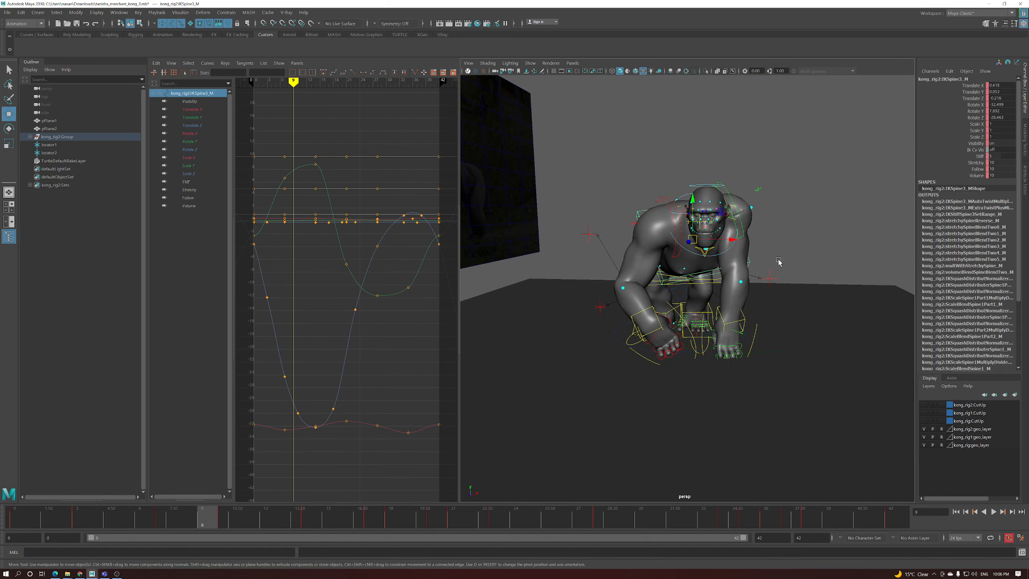
pyautogui.press('e')
pyautogui.keyDown('alt'); pyautogui.moveTo(645, 333); pyautogui.dragTo(685, 331); pyautogui.keyUp('alt')
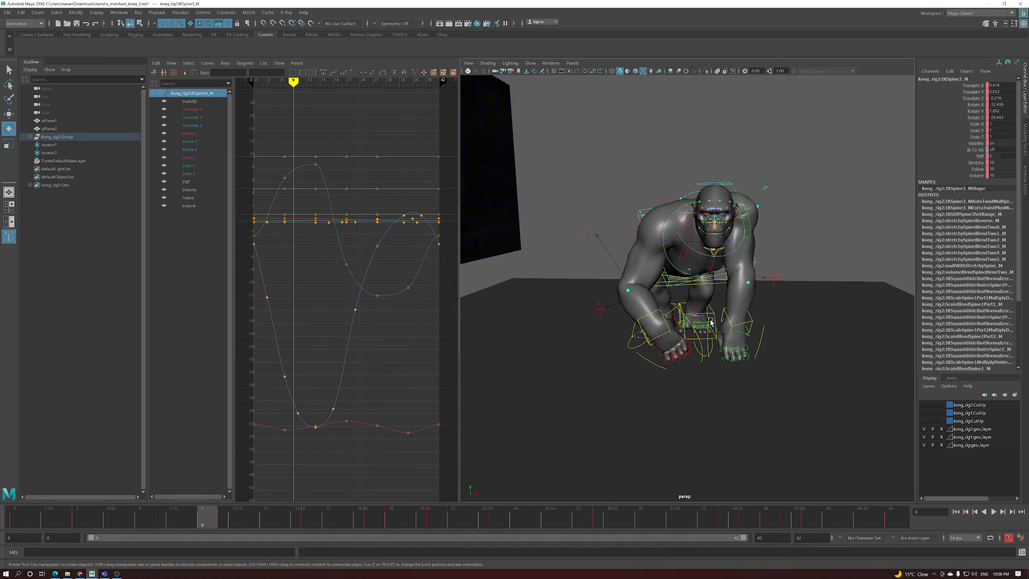
pyautogui.click(190, 142)
pyautogui.keyDown('alt'); pyautogui.keyDown('shift'); pyautogui.moveTo(338, 268); pyautogui.dragTo(317, 238, button='right'); pyautogui.keyUp('shift'); pyautogui.keyUp('alt')
pyautogui.moveTo(40, 518); pyautogui.dragTo(161, 520)
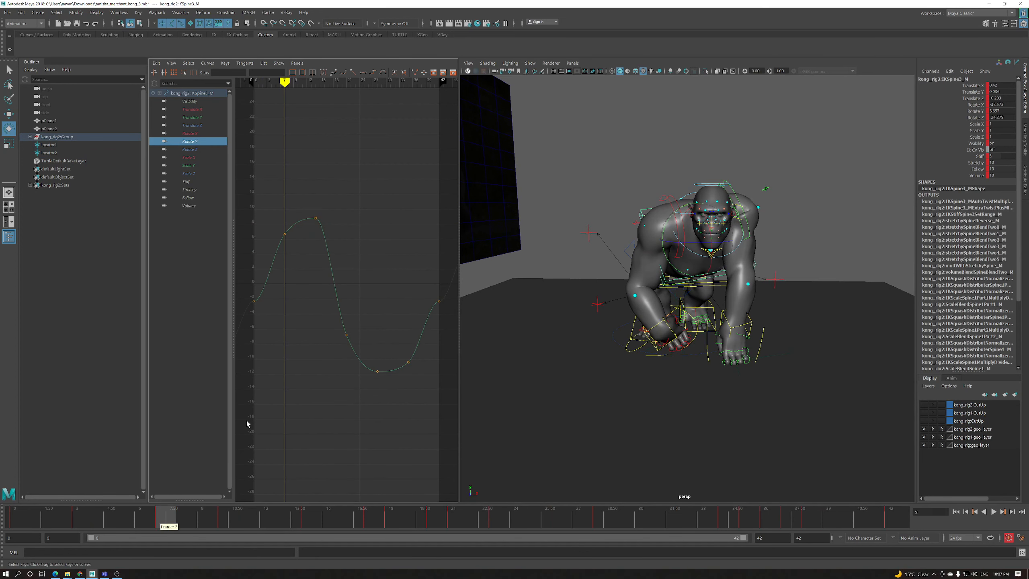
# Try adjusting the Rotate Y keys at frames 7 and 14, undoing each change
pyautogui.click(285, 236)
pyautogui.moveTo(278, 253); pyautogui.dragTo(299, 269, button='middle')
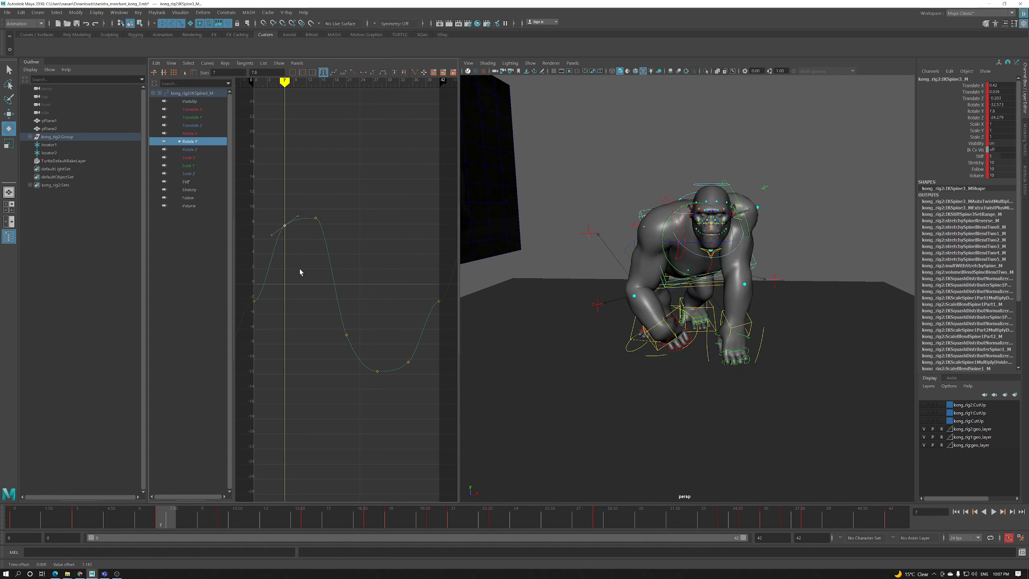
pyautogui.hotkey('ctrl', 'z')
pyautogui.moveTo(170, 523); pyautogui.dragTo(308, 521)
pyautogui.keyDown('alt'); pyautogui.moveTo(665, 333); pyautogui.dragTo(684, 338); pyautogui.keyUp('alt')
pyautogui.moveTo(341, 194); pyautogui.dragTo(298, 236)
pyautogui.moveTo(300, 238); pyautogui.dragTo(339, 264, button='middle')
pyautogui.hotkey('ctrl', 'z')
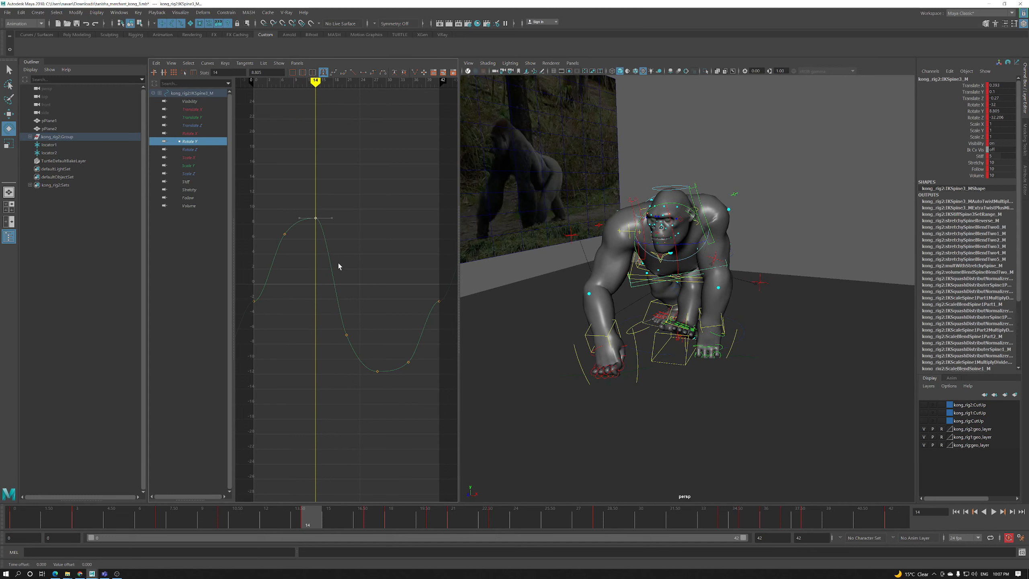
# Add a Rotate Y key of about 3.8 at frame 17 on the upper spine control
pyautogui.moveTo(309, 523)
pyautogui.mouseDown()
pyautogui.moveTo(374, 524)
pyautogui.moveTo(305, 524)
pyautogui.mouseUp()
pyautogui.keyDown('alt'); pyautogui.moveTo(661, 373); pyautogui.dragTo(608, 421); pyautogui.keyUp('alt')
pyautogui.click(363, 520)
pyautogui.moveTo(363, 520)
pyautogui.mouseDown()
pyautogui.moveTo(398, 520)
pyautogui.moveTo(371, 520)
pyautogui.mouseUp()
pyautogui.keyDown('alt'); pyautogui.moveTo(581, 395); pyautogui.dragTo(638, 296); pyautogui.keyUp('alt')
pyautogui.press('i')
pyautogui.middleClick(330, 245)
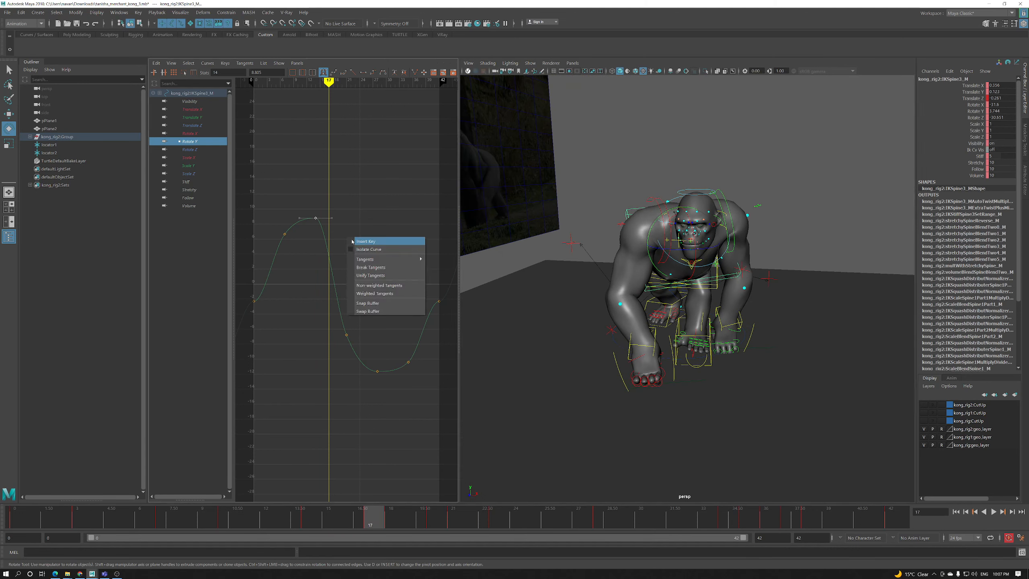
pyautogui.moveTo(341, 280)
pyautogui.keyDown('shift'); pyautogui.mouseDown(button='middle')
pyautogui.moveTo(343, 272)
pyautogui.moveTo(347, 282)
pyautogui.mouseUp(button='middle'); pyautogui.keyUp('shift')
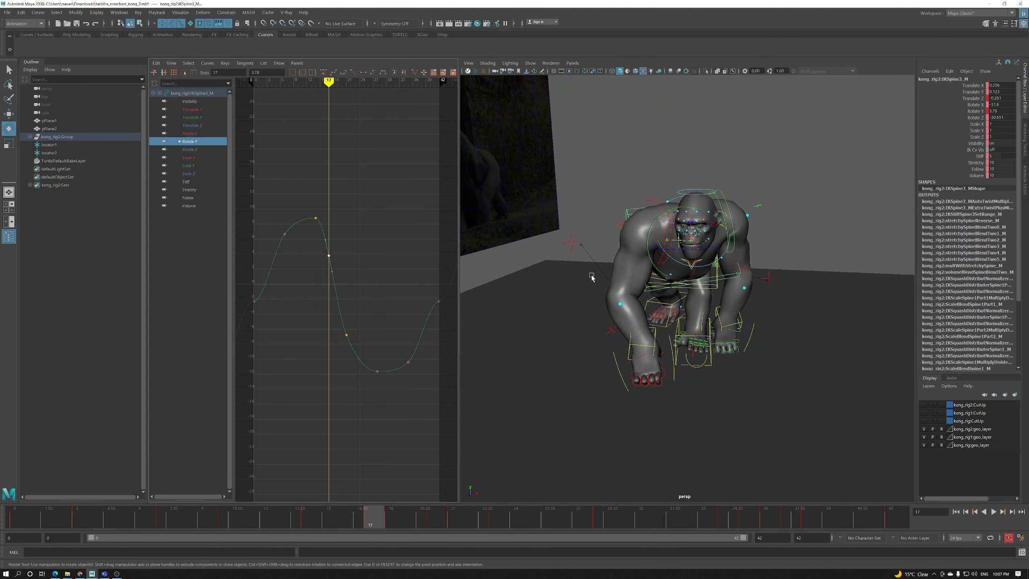
# Lower the upper spine's Rotate Y key at frame 21 and insert a key at frame 24
pyautogui.moveTo(374, 523); pyautogui.dragTo(458, 522)
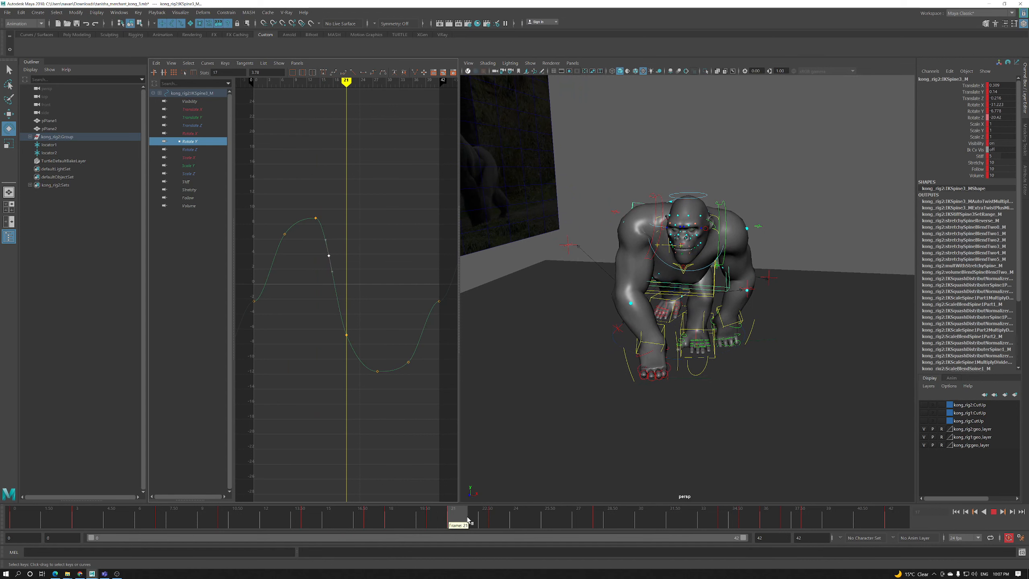
pyautogui.keyDown('shift'); pyautogui.moveTo(337, 355); pyautogui.dragTo(351, 371, button='middle'); pyautogui.keyUp('shift')
pyautogui.moveTo(511, 523); pyautogui.dragTo(513, 524)
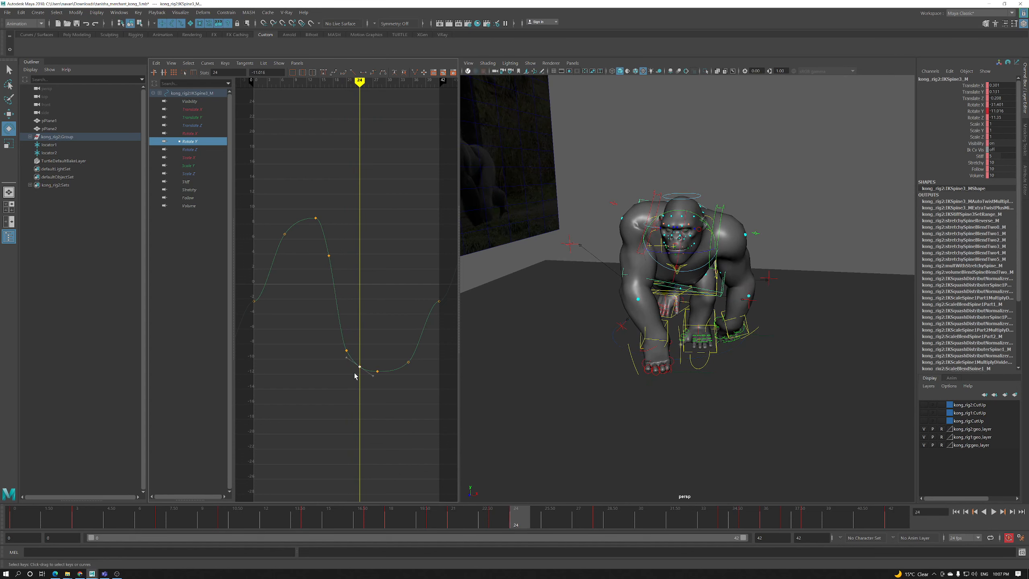
# Lower the Rotate Y key at frame 24 to about -11.5 and the frame 28 key to about -11.9
pyautogui.moveTo(354, 376); pyautogui.dragTo(376, 383, button='middle')
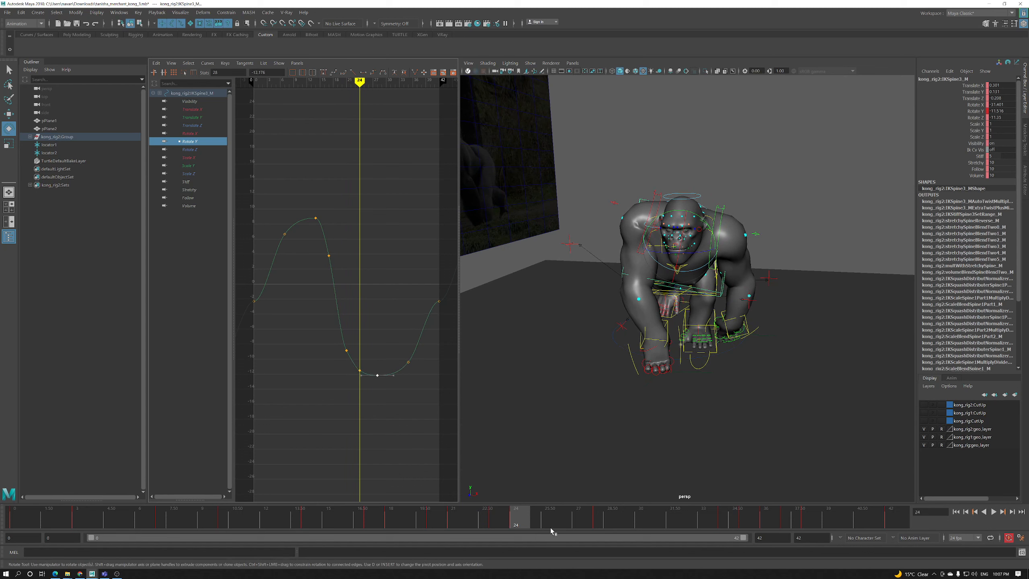
pyautogui.moveTo(562, 524); pyautogui.dragTo(606, 527)
pyautogui.keyDown('alt'); pyautogui.moveTo(688, 454); pyautogui.dragTo(632, 426); pyautogui.keyUp('alt')
pyautogui.moveTo(384, 409); pyautogui.dragTo(382, 399, button='middle')
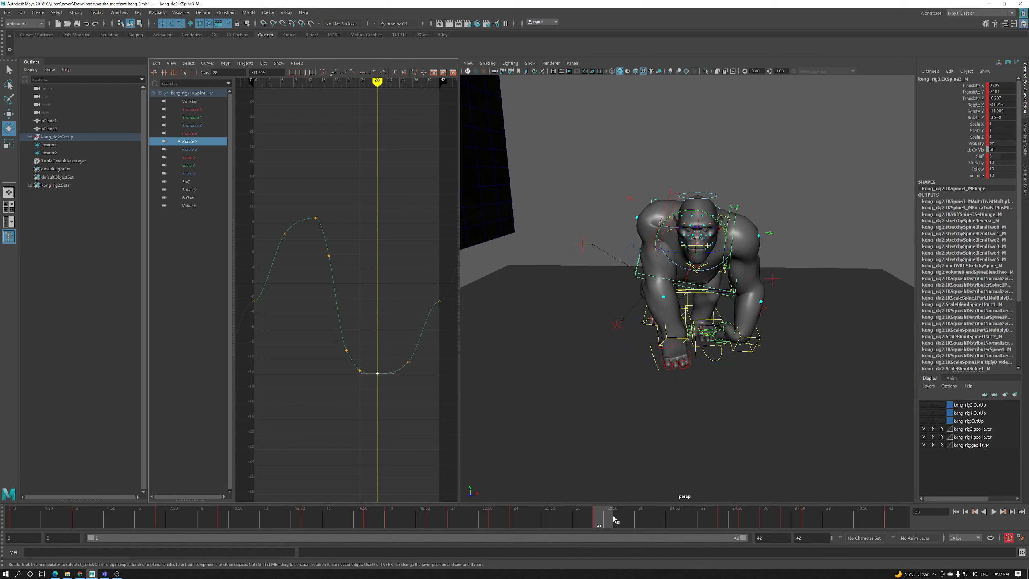
# Move the Rotate Y key at frame 35 to frame 34 at about -10.3 and adjust the frame 24 key's tangent
pyautogui.moveTo(626, 525); pyautogui.dragTo(733, 525)
pyautogui.click(408, 361)
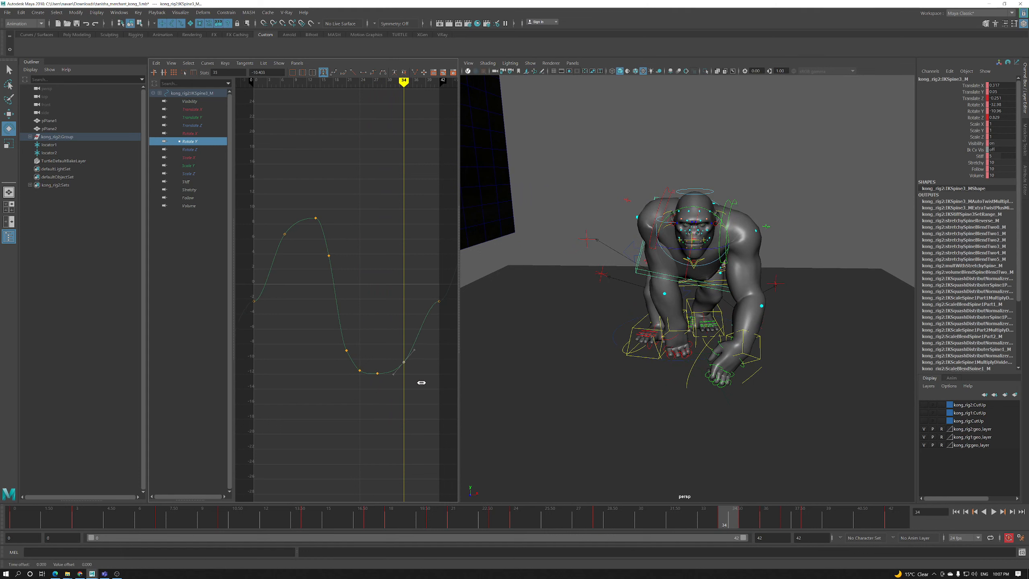
pyautogui.moveTo(423, 383); pyautogui.dragTo(423, 384, button='middle')
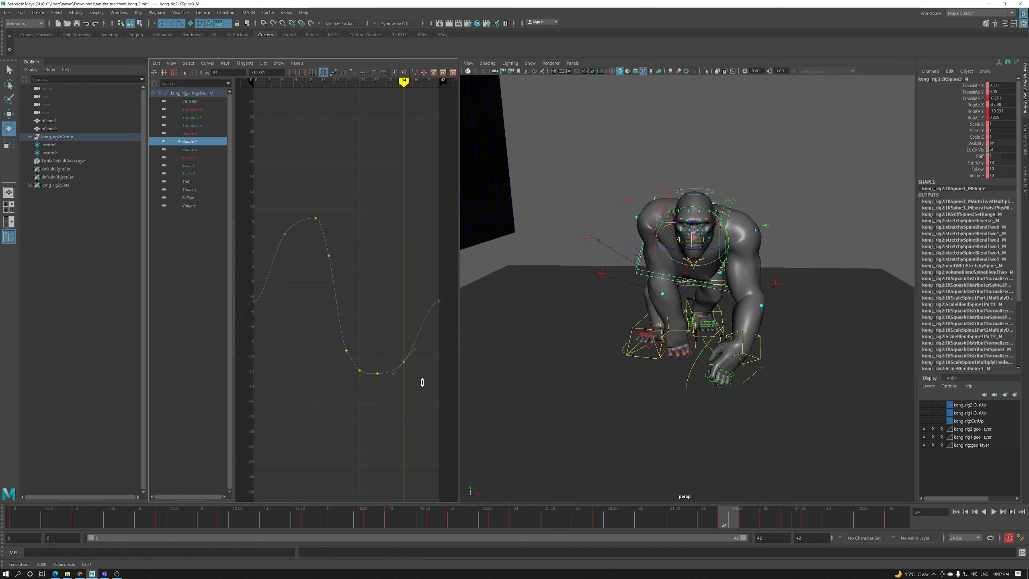
pyautogui.moveTo(366, 369); pyautogui.dragTo(368, 375, button='middle')
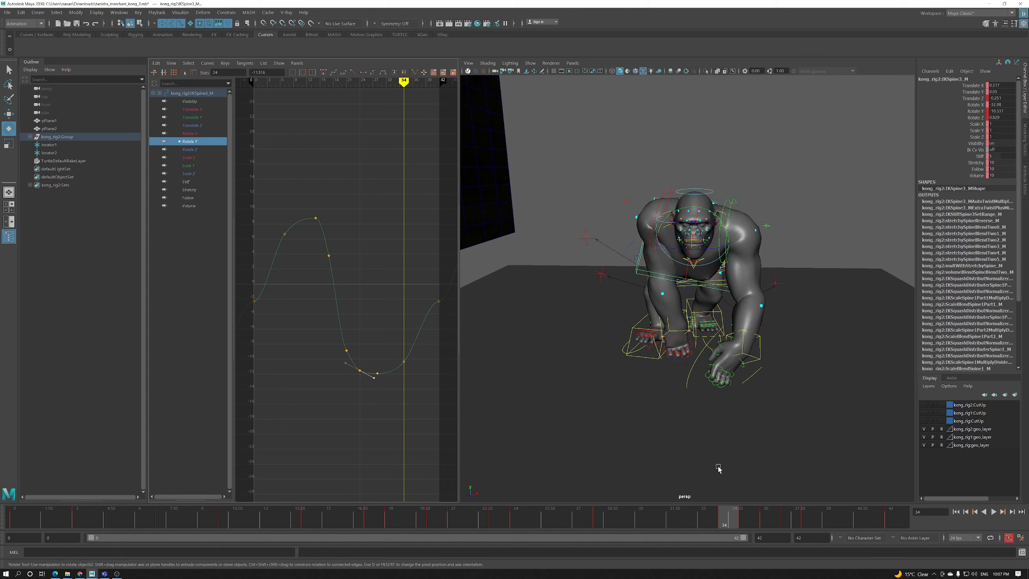
# Add a Rotate Y key of about -6.7 at frame 38 and adjust the frame 34 key's tangent
pyautogui.hotkey('alt', 'v')
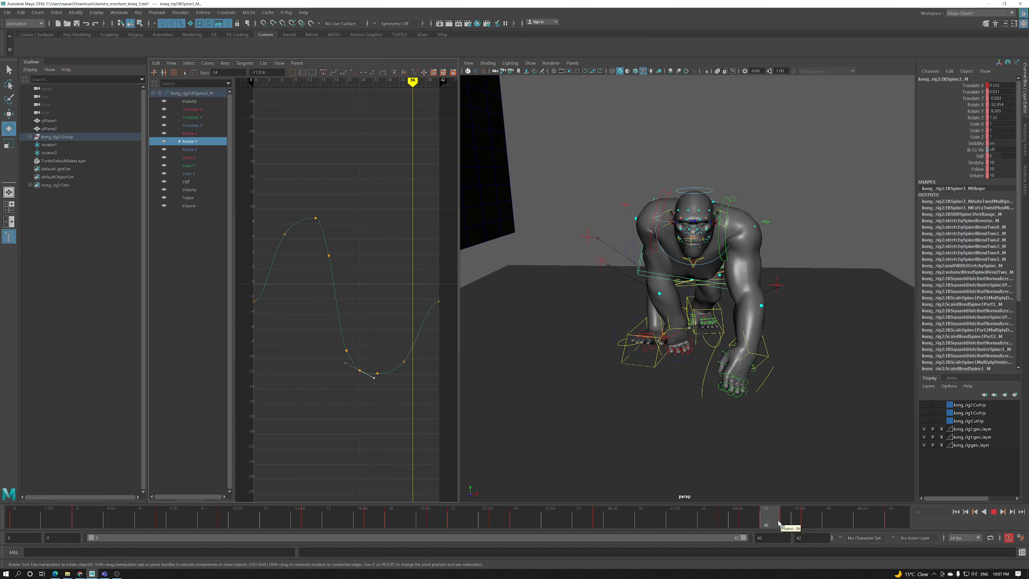
pyautogui.hotkey('alt', 'v')
pyautogui.keyDown('shift'); pyautogui.moveTo(430, 345); pyautogui.dragTo(431, 339, button='middle'); pyautogui.keyUp('shift')
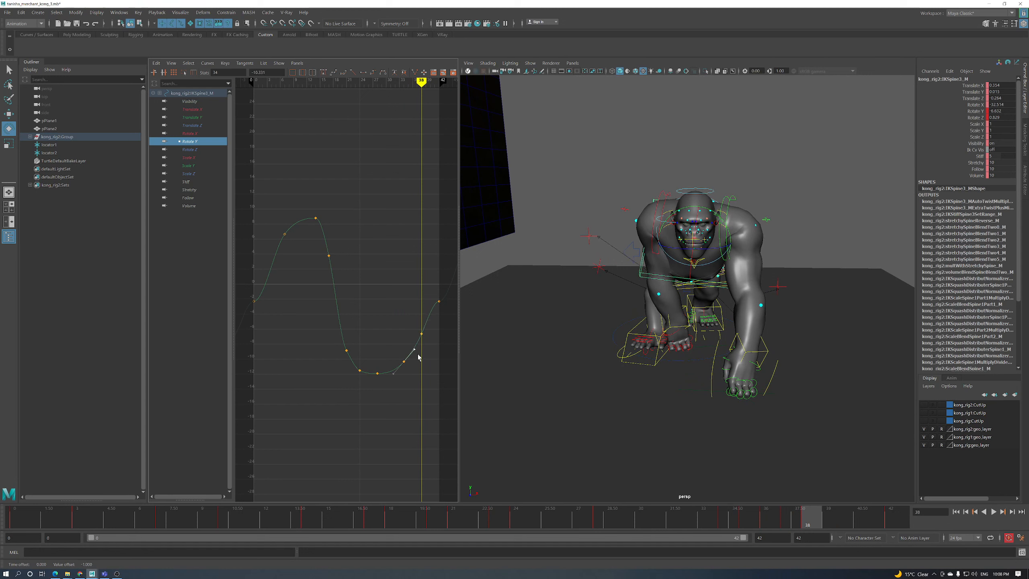
# Raise the upper spine's Rotate Y keys at frames 0 and 42 together to about 0.55 and slope their tangents for a matching loop
pyautogui.click(874, 519)
pyautogui.click(889, 519)
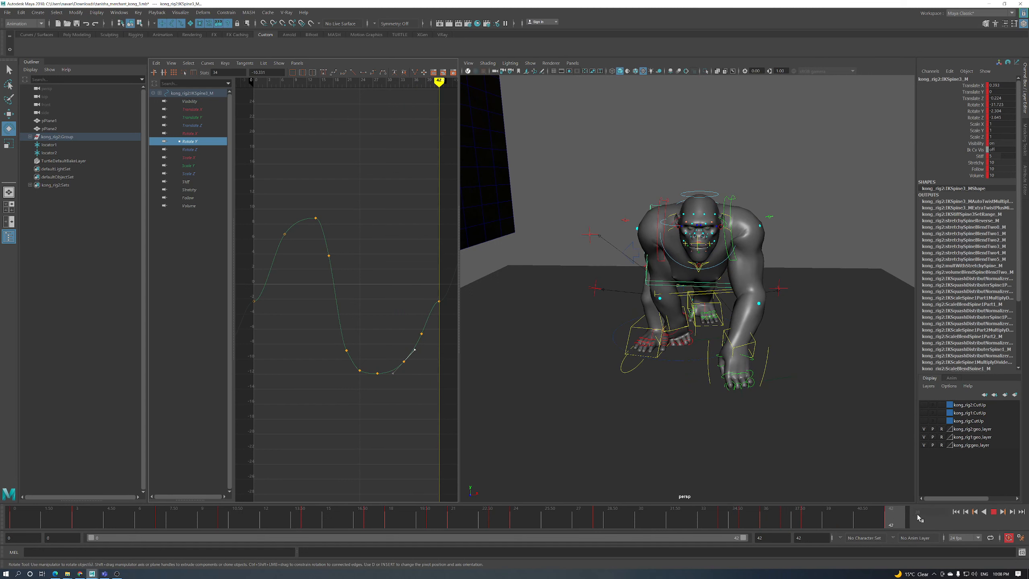
pyautogui.moveTo(446, 311); pyautogui.dragTo(445, 311)
pyautogui.keyDown('shift'); pyautogui.moveTo(442, 327); pyautogui.dragTo(444, 316, button='middle'); pyautogui.keyUp('shift')
pyautogui.hotkey('ctrl', 'z')
pyautogui.keyDown('shift'); pyautogui.moveTo(250, 299); pyautogui.dragTo(249, 299); pyautogui.keyUp('shift')
pyautogui.keyDown('shift'); pyautogui.moveTo(275, 306); pyautogui.dragTo(277, 296, button='middle'); pyautogui.keyUp('shift')
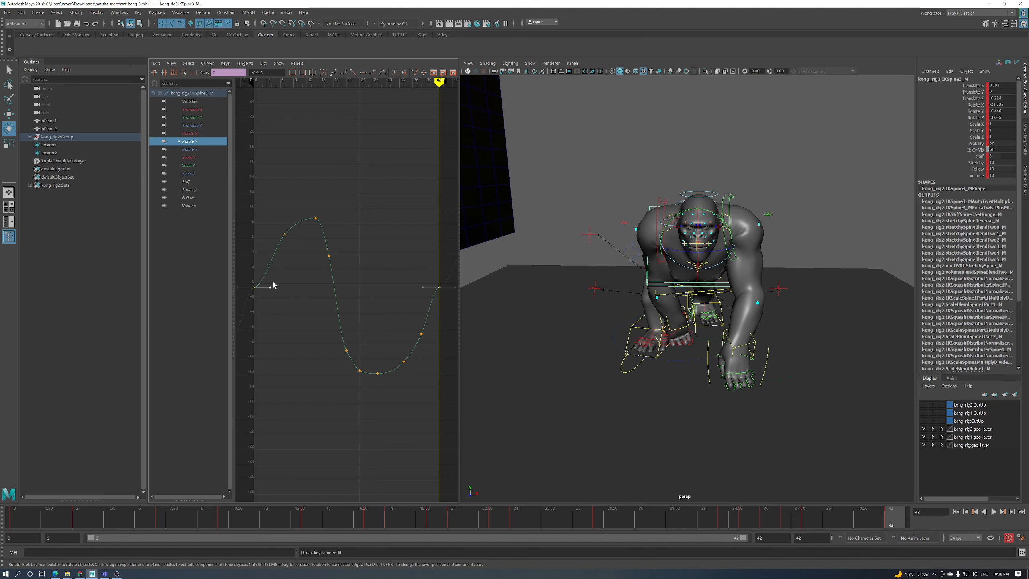
pyautogui.moveTo(448, 317); pyautogui.dragTo(445, 272, button='middle')
pyautogui.click(441, 304)
pyautogui.keyDown('shift'); pyautogui.moveTo(252, 284); pyautogui.dragTo(253, 282); pyautogui.keyUp('shift')
pyautogui.moveTo(304, 306); pyautogui.dragTo(304, 300, button='middle')
# Add a Rotate Y key of about 5.7 at frame 3 and raise the frame 7 key to about 8.3
pyautogui.moveTo(20, 521); pyautogui.dragTo(79, 521)
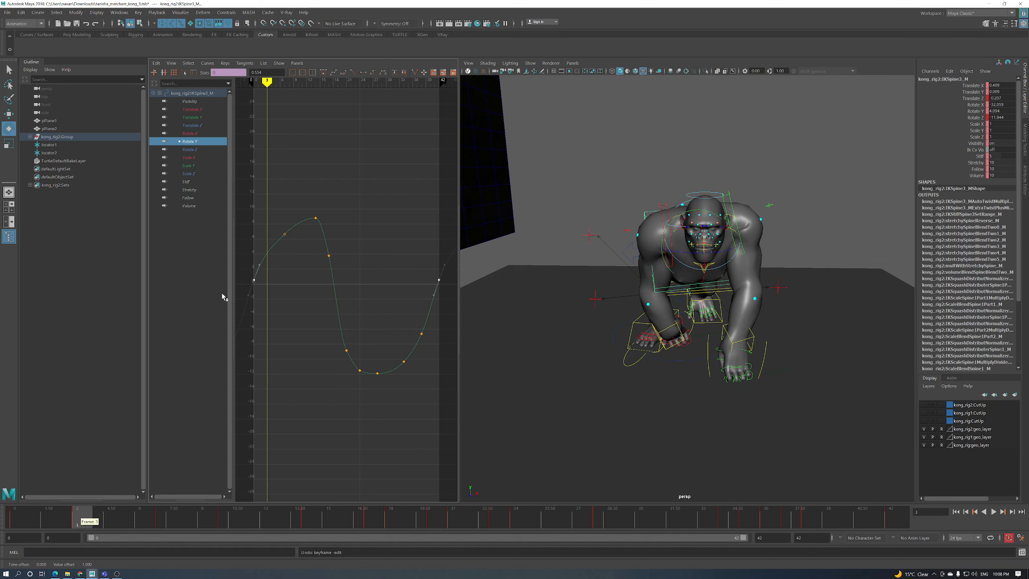
pyautogui.click(267, 253)
pyautogui.keyDown('shift'); pyautogui.moveTo(275, 261); pyautogui.dragTo(274, 248, button='middle'); pyautogui.keyUp('shift')
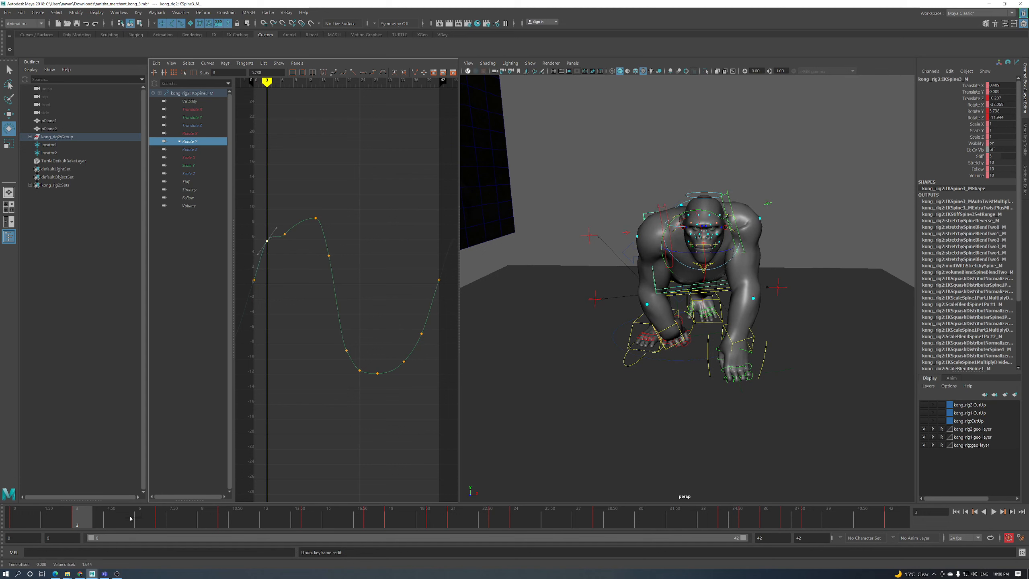
pyautogui.moveTo(130, 518); pyautogui.dragTo(160, 519)
pyautogui.moveTo(279, 246); pyautogui.dragTo(279, 247)
pyautogui.moveTo(279, 246); pyautogui.dragTo(292, 235, button='middle')
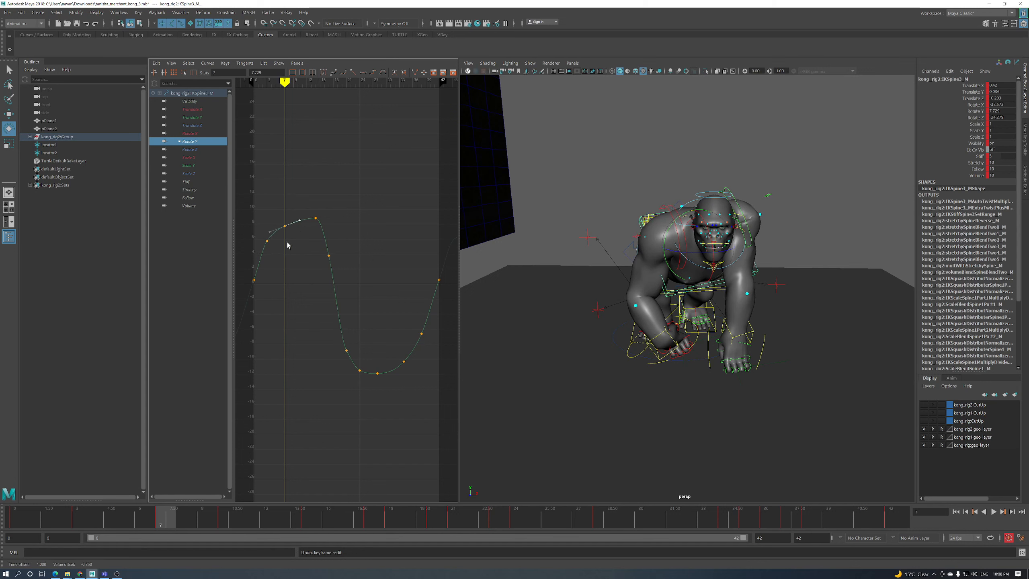
pyautogui.moveTo(292, 239); pyautogui.dragTo(292, 231, button='middle')
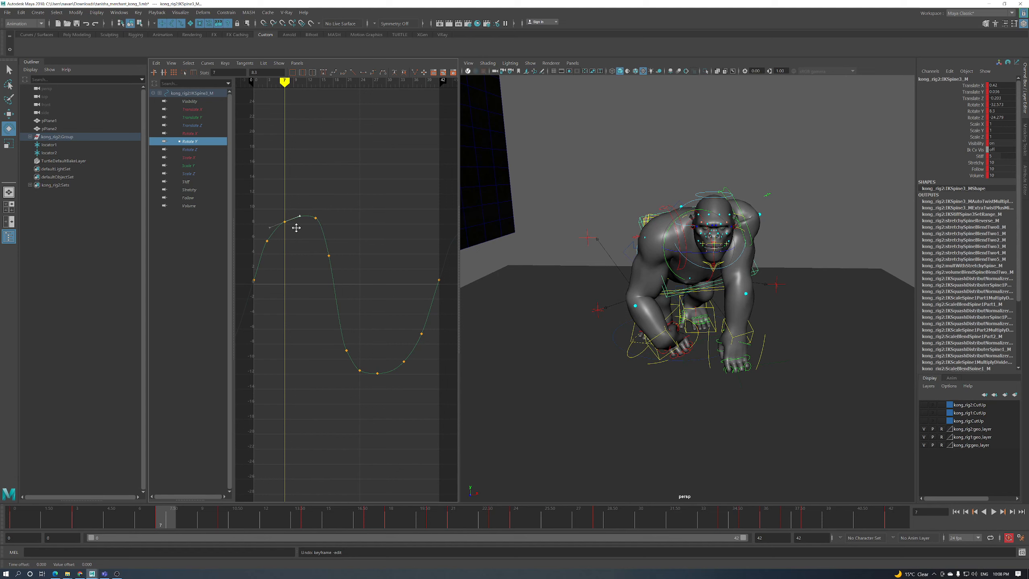
# Play back the walk cycle and review the upper spine rotation from the side, above and front
pyautogui.hotkey('alt', 'v')
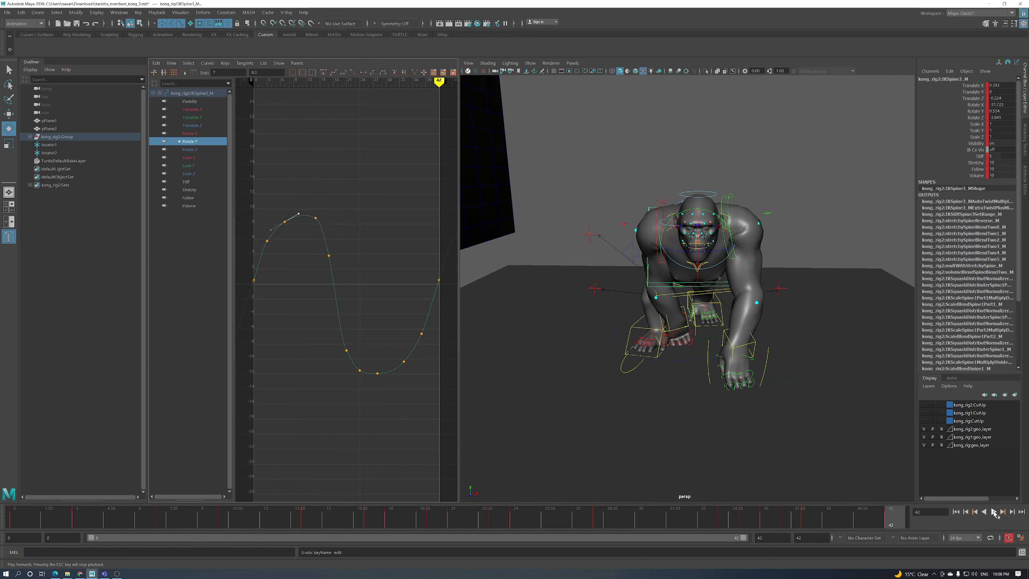
pyautogui.keyDown('alt'); pyautogui.moveTo(862, 412); pyautogui.dragTo(721, 383); pyautogui.keyUp('alt')
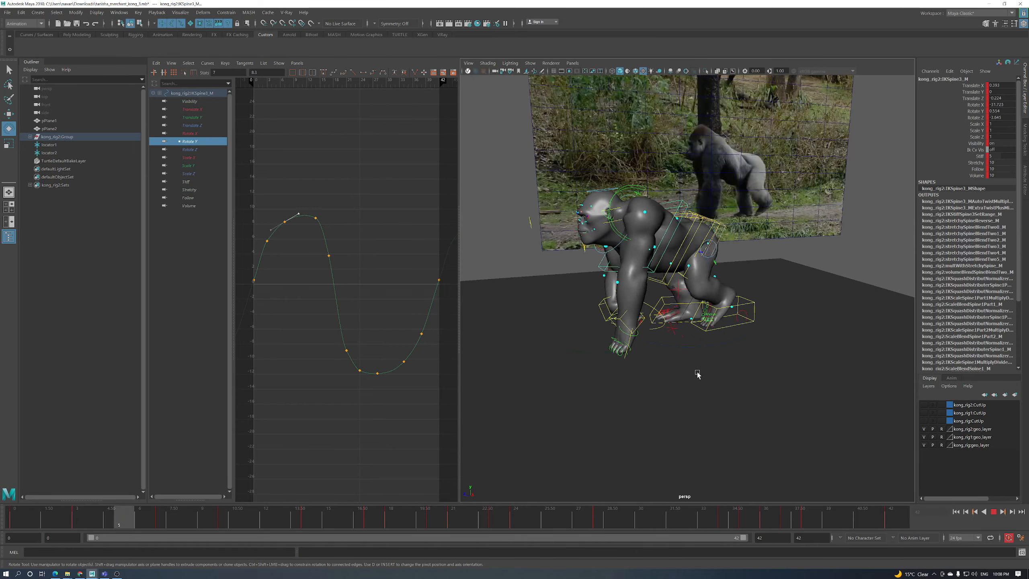
pyautogui.keyDown('alt'); pyautogui.moveTo(695, 377); pyautogui.dragTo(740, 412); pyautogui.keyUp('alt')
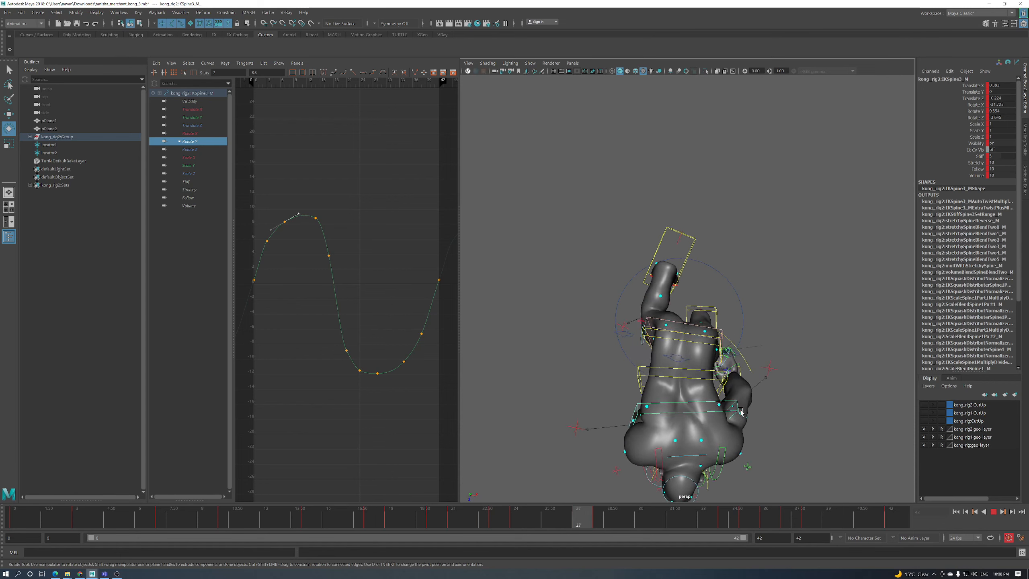
pyautogui.keyDown('alt'); pyautogui.moveTo(742, 417); pyautogui.dragTo(751, 368); pyautogui.keyUp('alt')
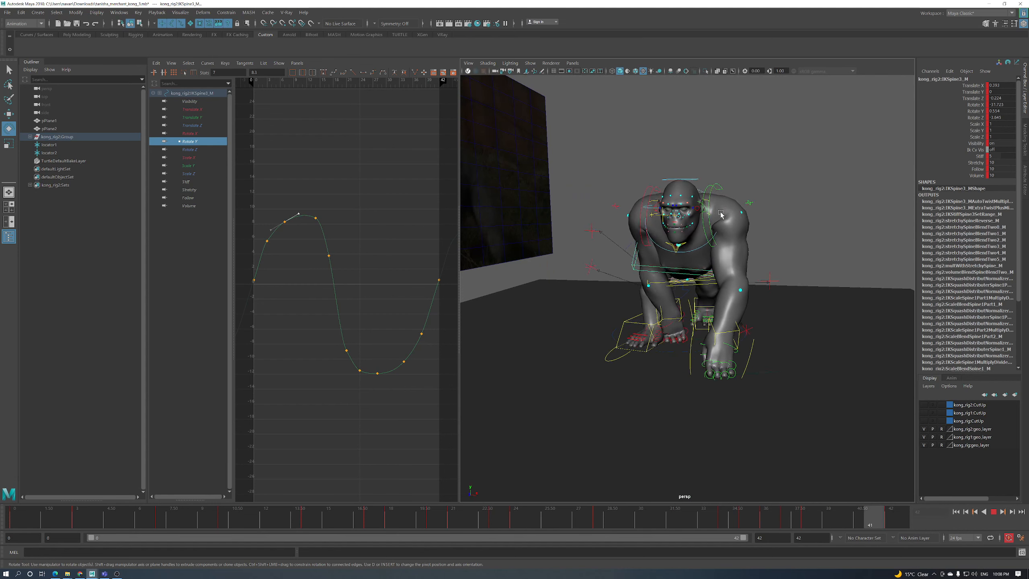
pyautogui.keyDown('alt'); pyautogui.moveTo(690, 421); pyautogui.dragTo(689, 367); pyautogui.keyUp('alt')
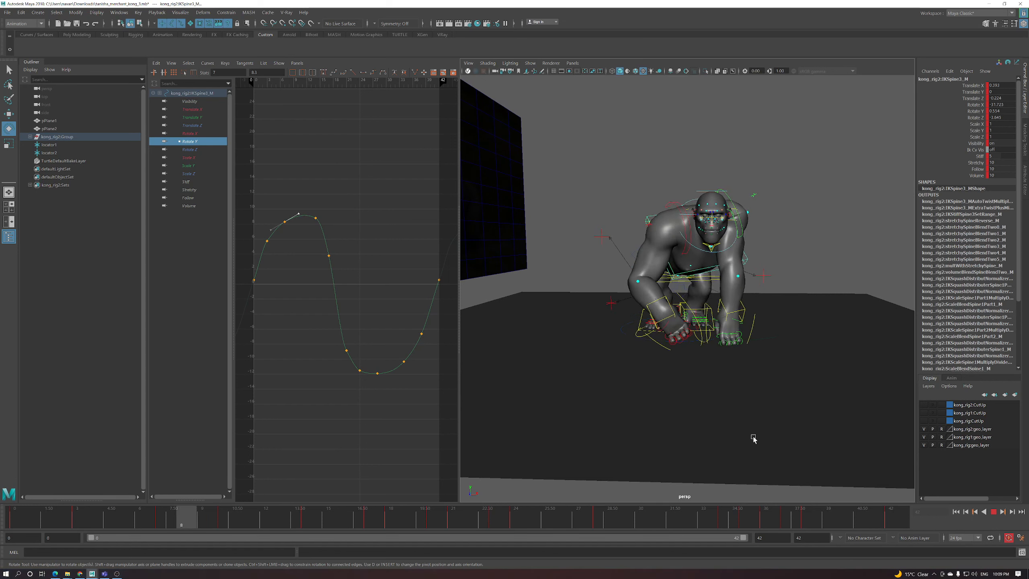
pyautogui.click(1002, 513)
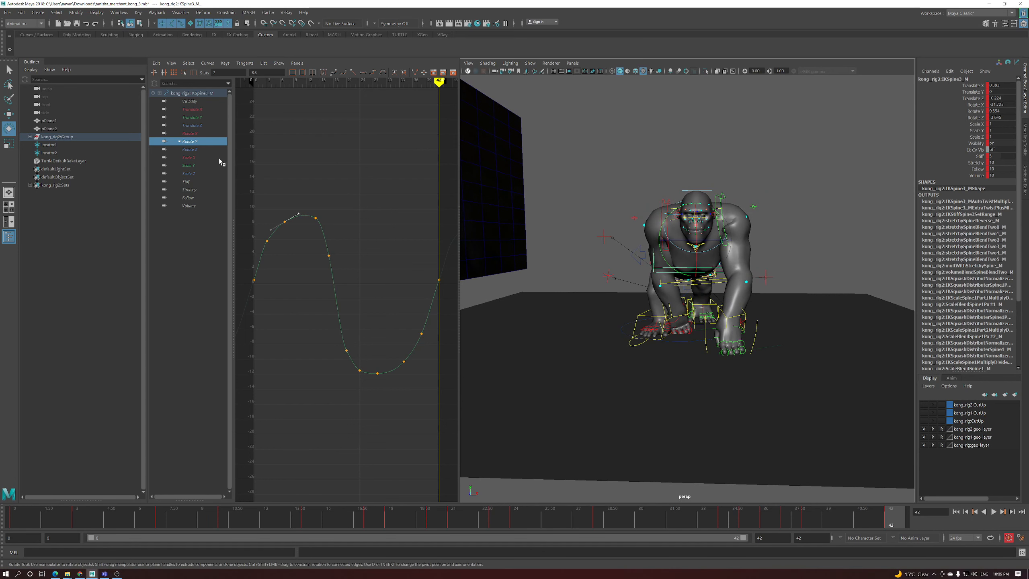
# Isolate the upper spine's Rotate X curve and compare the poses up to frame 25 with the gorilla reference from the side
pyautogui.click(200, 149)
pyautogui.click(206, 134)
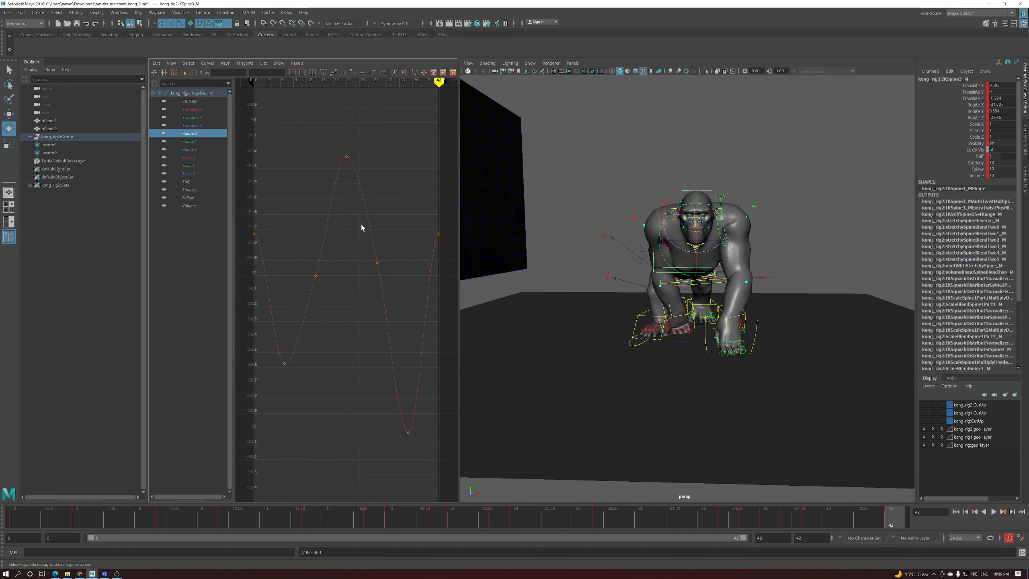
pyautogui.keyDown('alt'); pyautogui.moveTo(588, 259); pyautogui.dragTo(662, 263); pyautogui.keyUp('alt')
pyautogui.click(39, 516)
pyautogui.hotkey('alt', 'v')
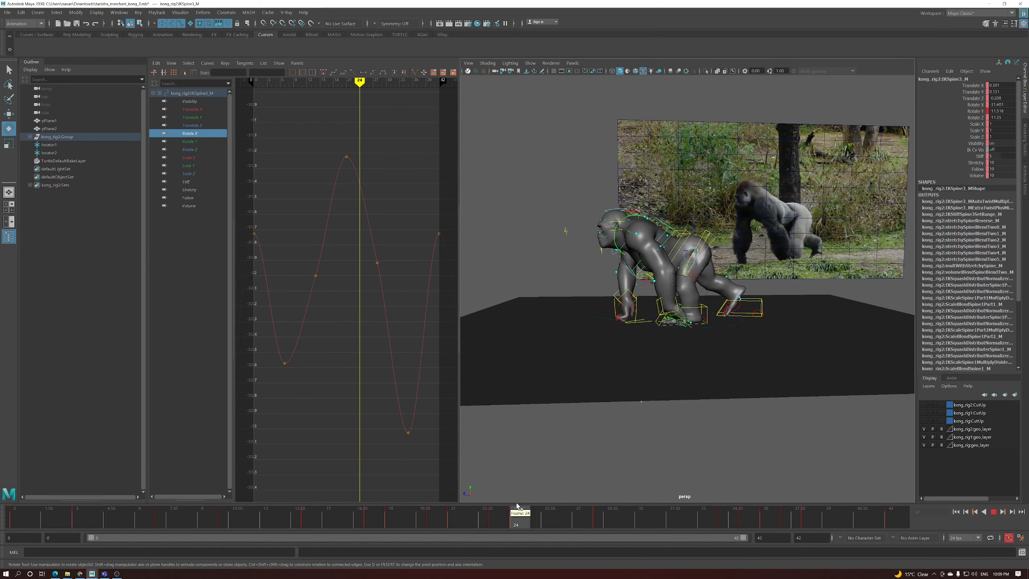
pyautogui.click(540, 501)
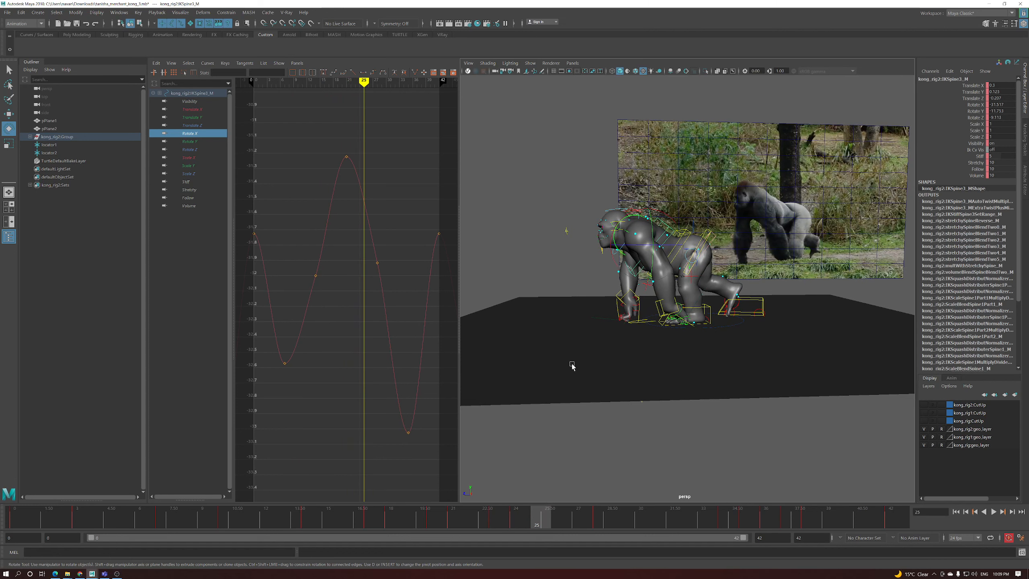
# Add a Rotate X key of about -31 at frame 24 and slope the frame 21 key's tangents up into it
pyautogui.moveTo(368, 199); pyautogui.dragTo(334, 241)
pyautogui.click(495, 521)
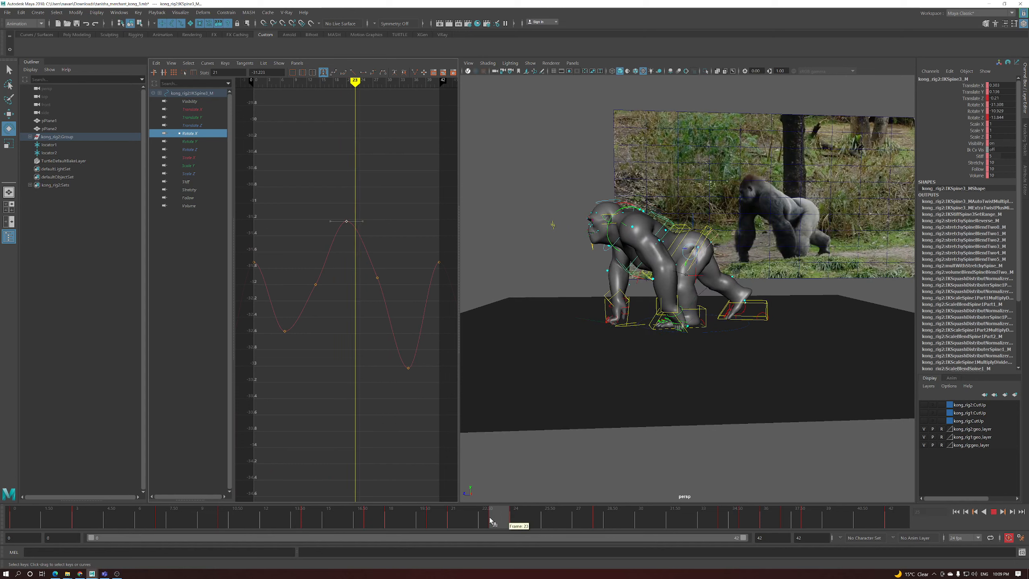
pyautogui.moveTo(507, 521)
pyautogui.mouseDown()
pyautogui.moveTo(12, 531)
pyautogui.moveTo(648, 524)
pyautogui.moveTo(348, 525)
pyautogui.moveTo(505, 538)
pyautogui.moveTo(506, 528)
pyautogui.mouseUp()
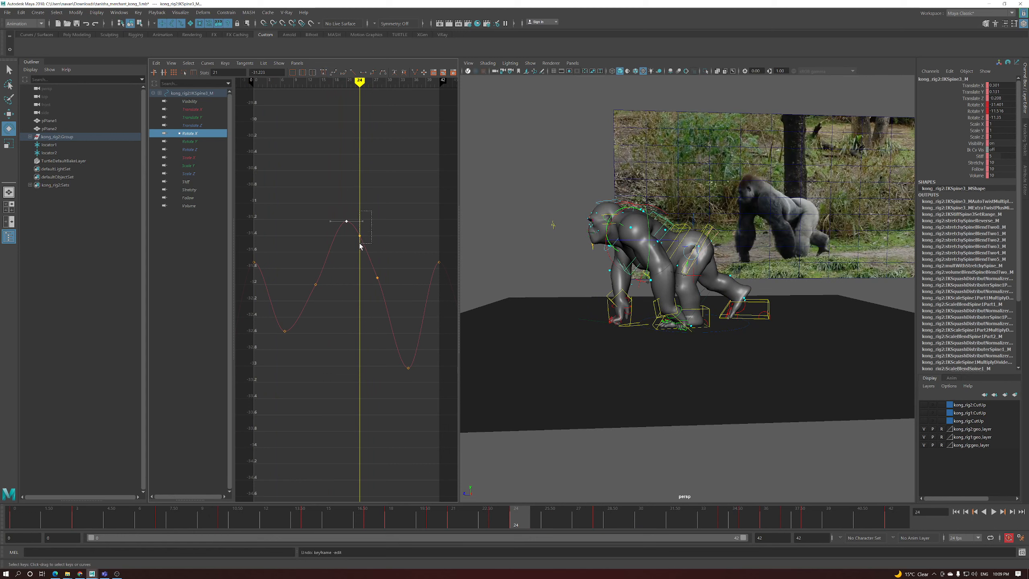
pyautogui.keyDown('shift'); pyautogui.moveTo(369, 192); pyautogui.dragTo(353, 167, button='middle'); pyautogui.keyUp('shift')
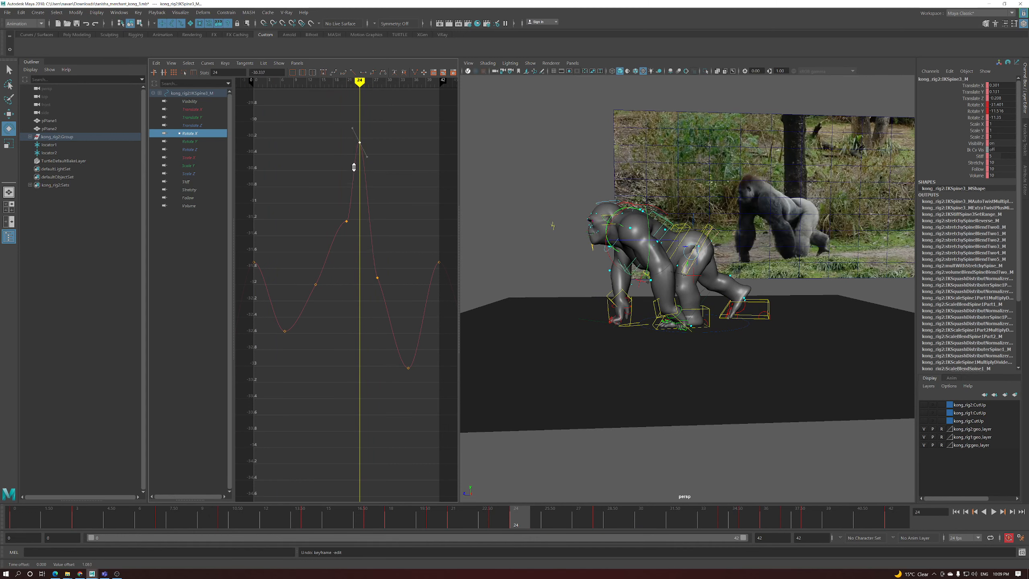
pyautogui.hotkey('ctrl', 'z')
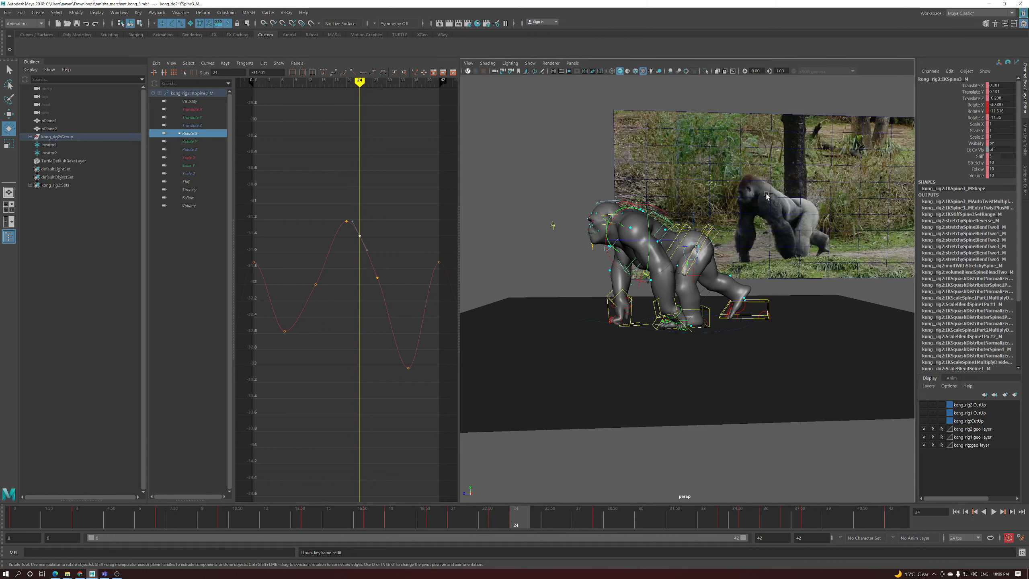
pyautogui.keyDown('shift'); pyautogui.moveTo(403, 316); pyautogui.dragTo(401, 284, button='middle'); pyautogui.keyUp('shift')
pyautogui.keyDown('shift'); pyautogui.moveTo(394, 218); pyautogui.dragTo(395, 274, button='middle'); pyautogui.keyUp('shift')
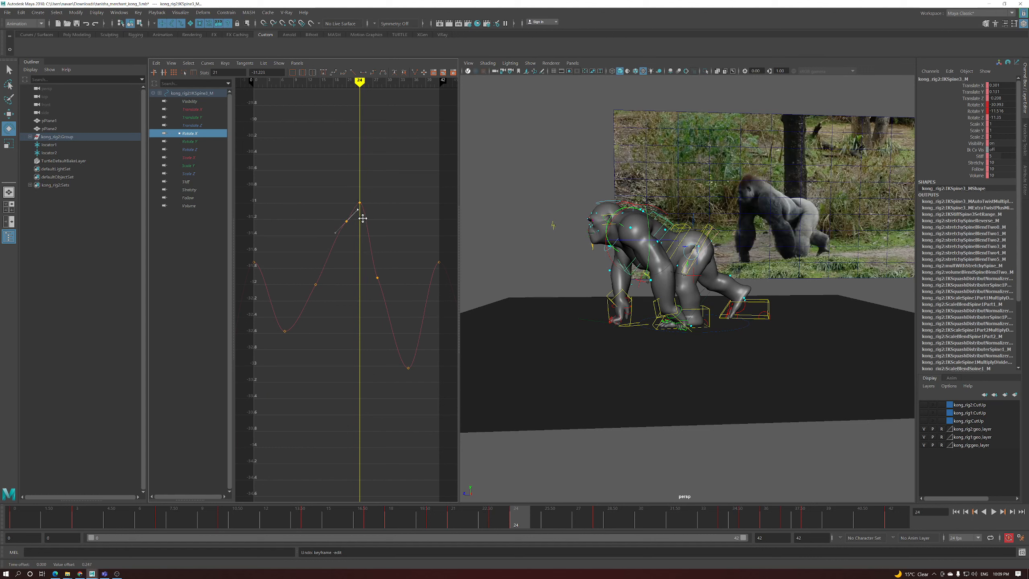
# Add a Rotate X key of about -34.7 at frame 17 and lower the frame 21 key to about -31.53
pyautogui.moveTo(516, 523); pyautogui.dragTo(345, 523)
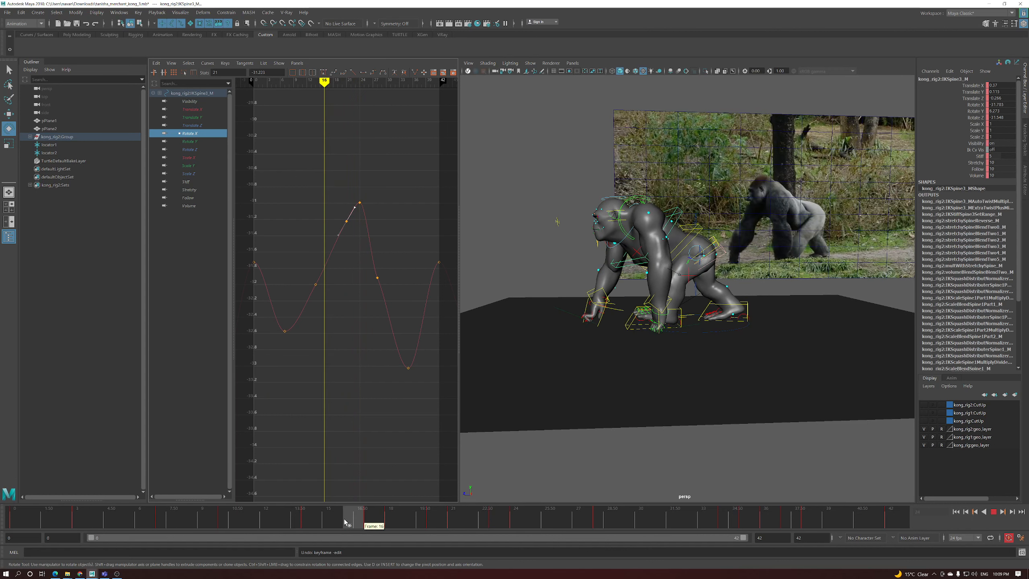
pyautogui.click(365, 521)
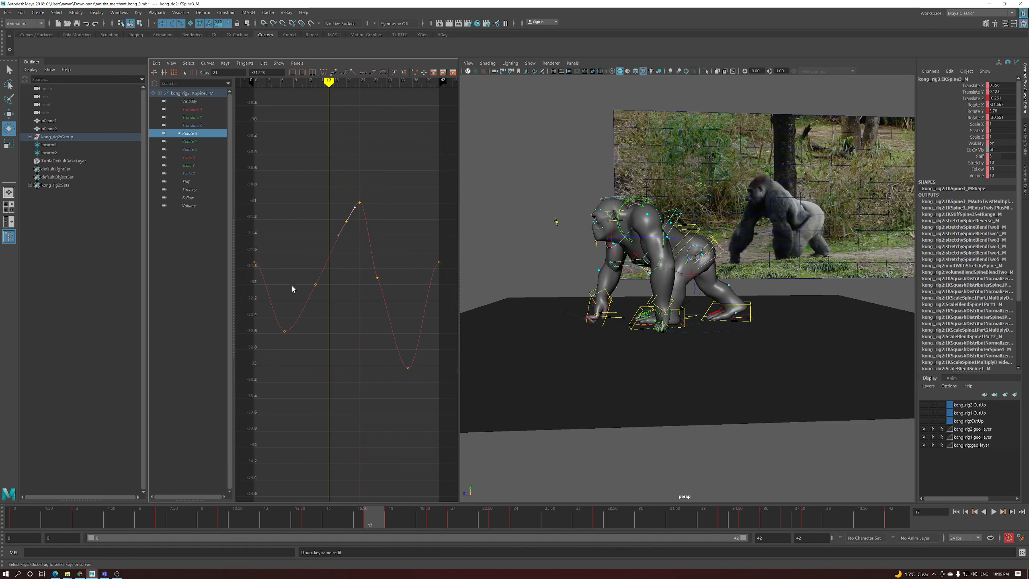
pyautogui.click(325, 252)
pyautogui.middleClick(328, 253)
pyautogui.moveTo(340, 272); pyautogui.dragTo(325, 462, button='middle')
pyautogui.moveTo(330, 412); pyautogui.dragTo(353, 344, button='middle')
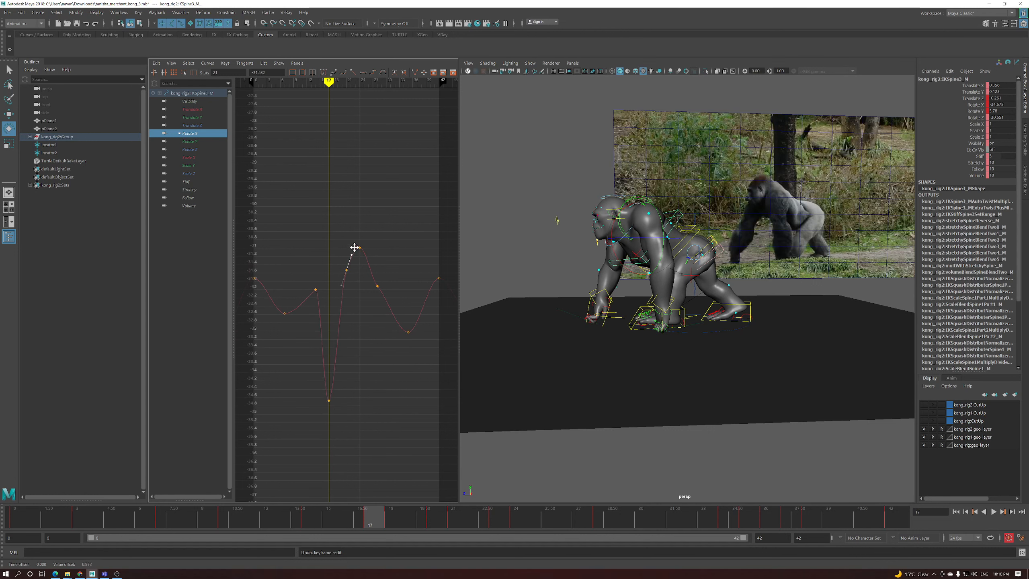
# Try to lower the upper spine's Rotate X keys at frames 0 and 42 together to about -31.81
pyautogui.hotkey('alt', 'v')
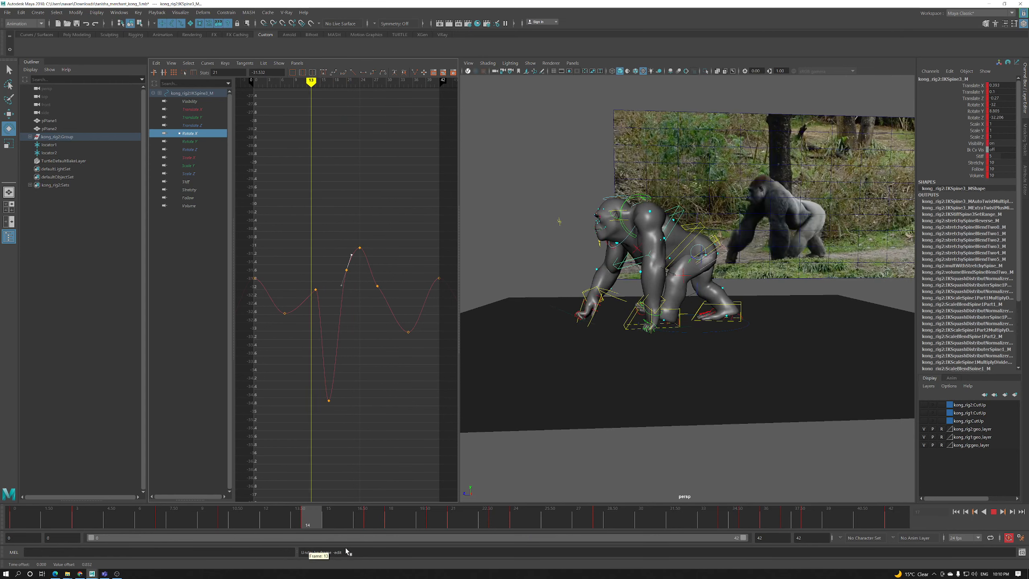
pyautogui.moveTo(390, 552); pyautogui.dragTo(871, 528)
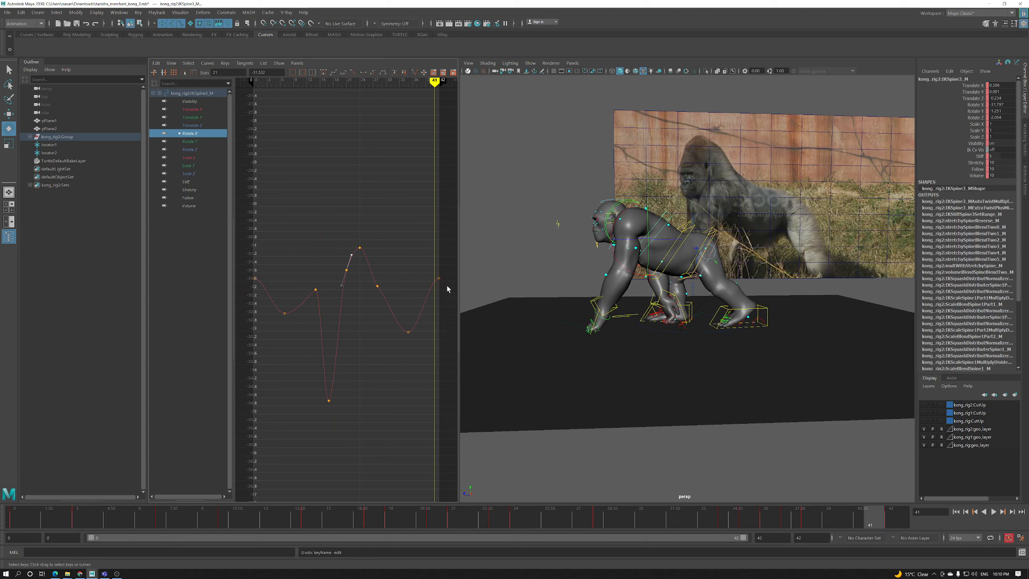
pyautogui.moveTo(432, 291); pyautogui.dragTo(431, 291)
pyautogui.press('.')
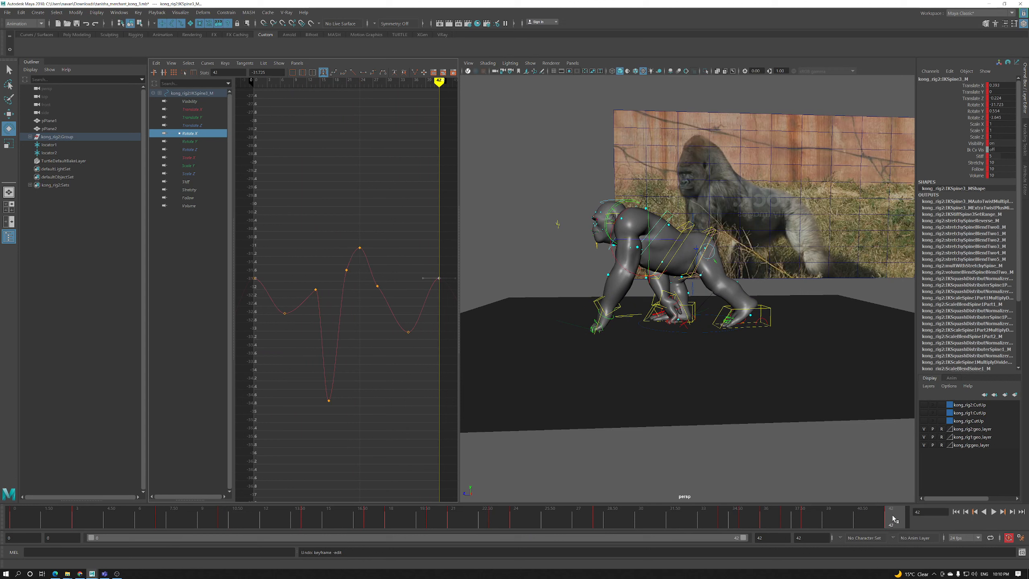
pyautogui.moveTo(241, 266); pyautogui.dragTo(317, 304, button='middle')
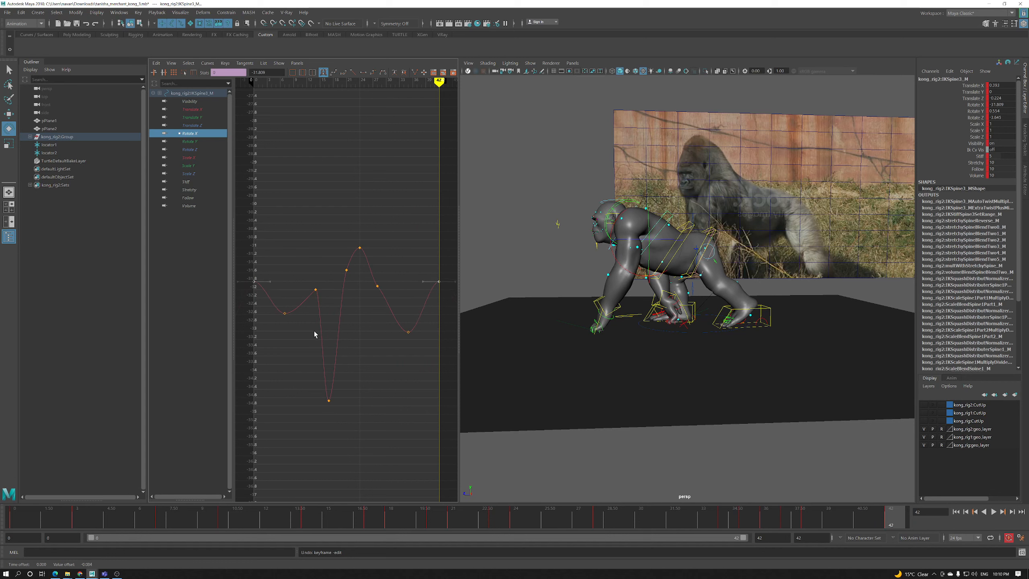
# Add a Rotate X key at frame 3 and raise it to about -31.05
pyautogui.moveTo(29, 520); pyautogui.dragTo(79, 528)
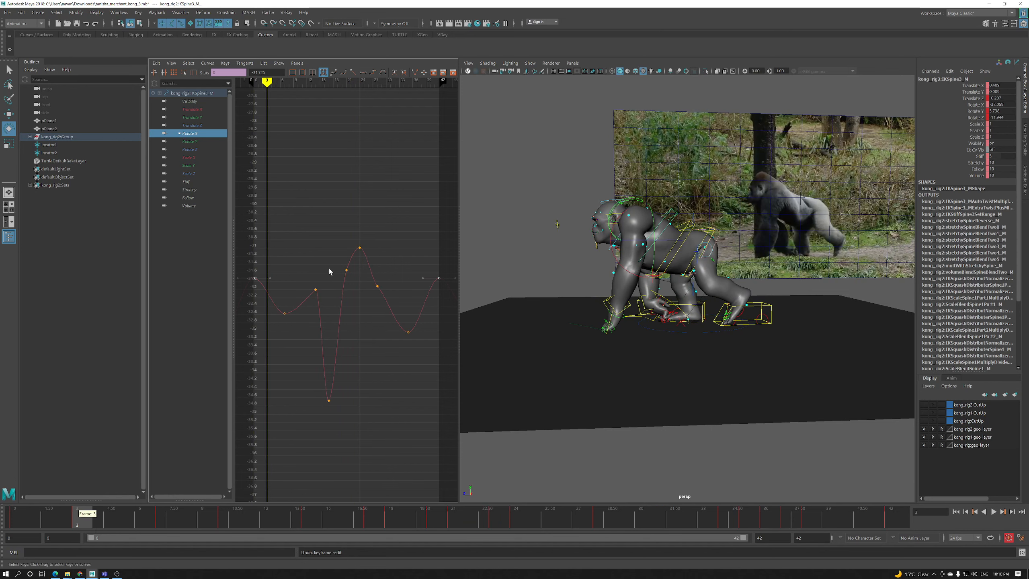
pyautogui.moveTo(261, 305); pyautogui.dragTo(261, 304)
pyautogui.keyDown('shift'); pyautogui.moveTo(262, 304); pyautogui.dragTo(314, 269, button='middle'); pyautogui.keyUp('shift')
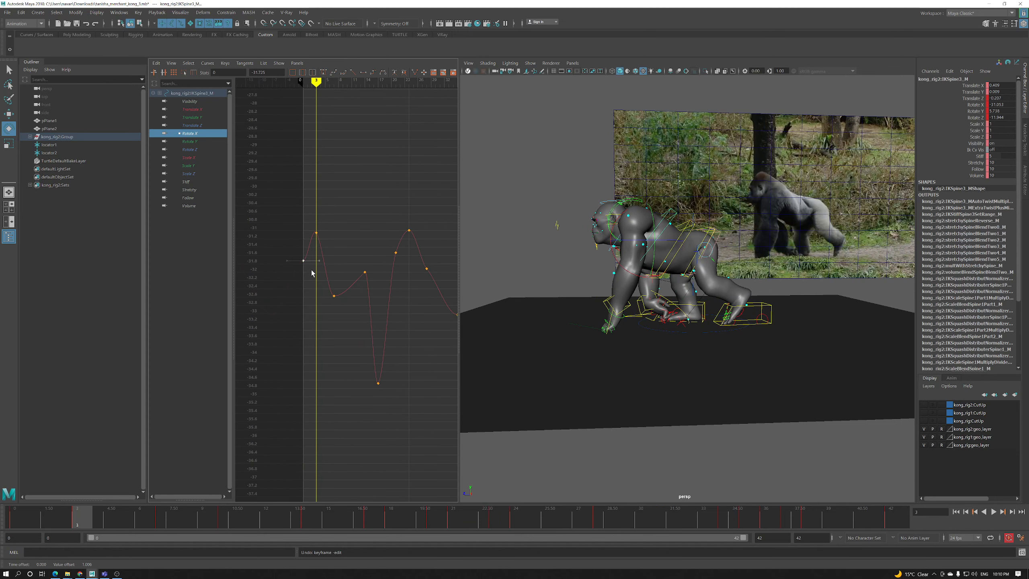
# Slope the Rotate X tangents at frames 0 and 42 upward together so the curve loops smoothly
pyautogui.click(317, 260)
pyautogui.keyDown('alt'); pyautogui.moveTo(413, 261); pyautogui.dragTo(340, 268, button='middle'); pyautogui.keyUp('alt')
pyautogui.keyDown('alt'); pyautogui.keyDown('shift'); pyautogui.moveTo(386, 270); pyautogui.dragTo(356, 270, button='right'); pyautogui.keyUp('shift'); pyautogui.keyUp('alt')
pyautogui.keyDown('shift'); pyautogui.moveTo(394, 261); pyautogui.dragTo(407, 274); pyautogui.keyUp('shift')
pyautogui.moveTo(381, 289); pyautogui.dragTo(407, 266, button='middle')
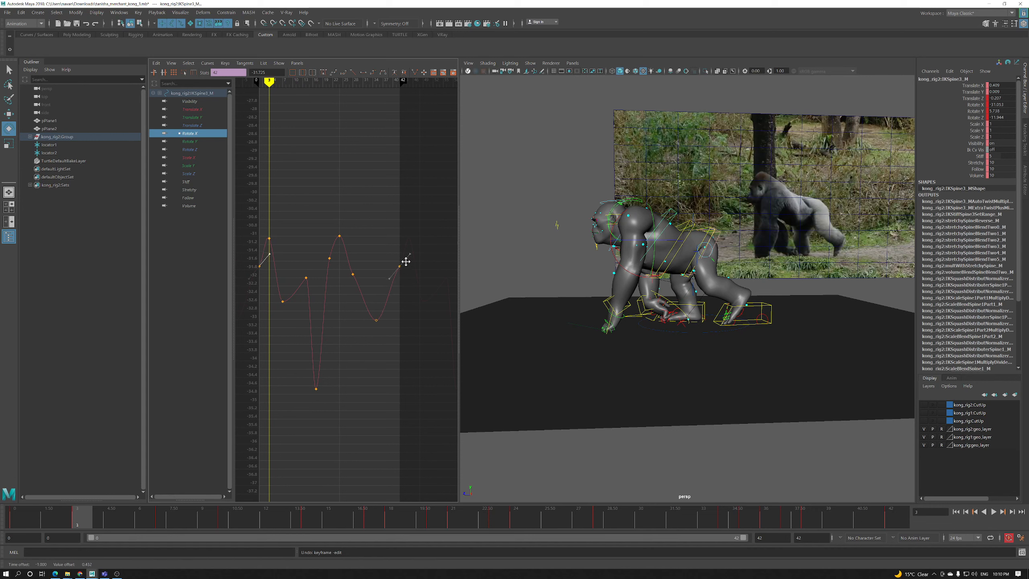
# Flatten the tangents of the frame 3 Rotate X key and play back the cycle
pyautogui.click(269, 238)
pyautogui.click(364, 73)
pyautogui.keyDown('alt'); pyautogui.moveTo(310, 246); pyautogui.dragTo(347, 232, button='middle'); pyautogui.keyUp('alt')
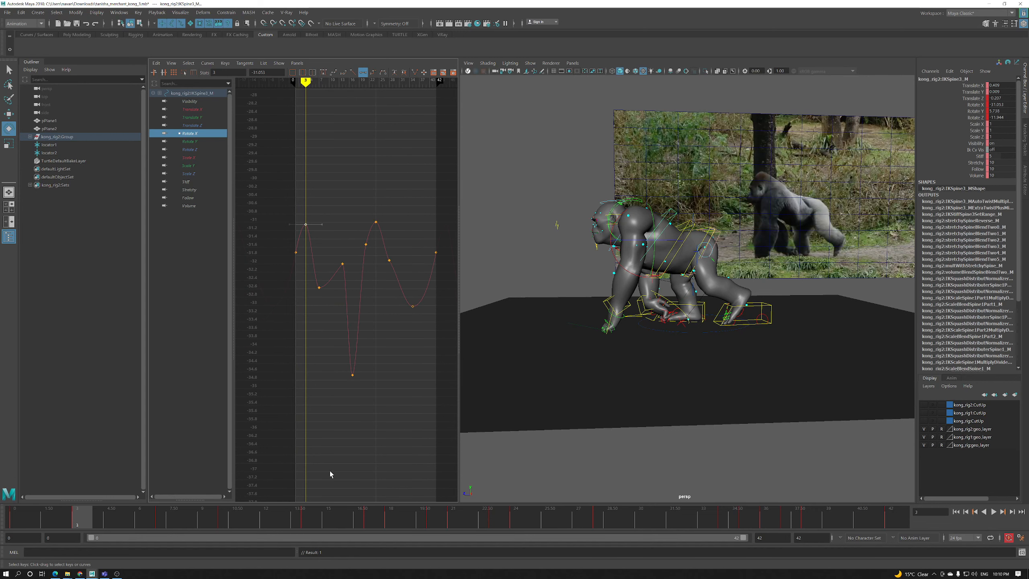
pyautogui.hotkey('alt', 'v')
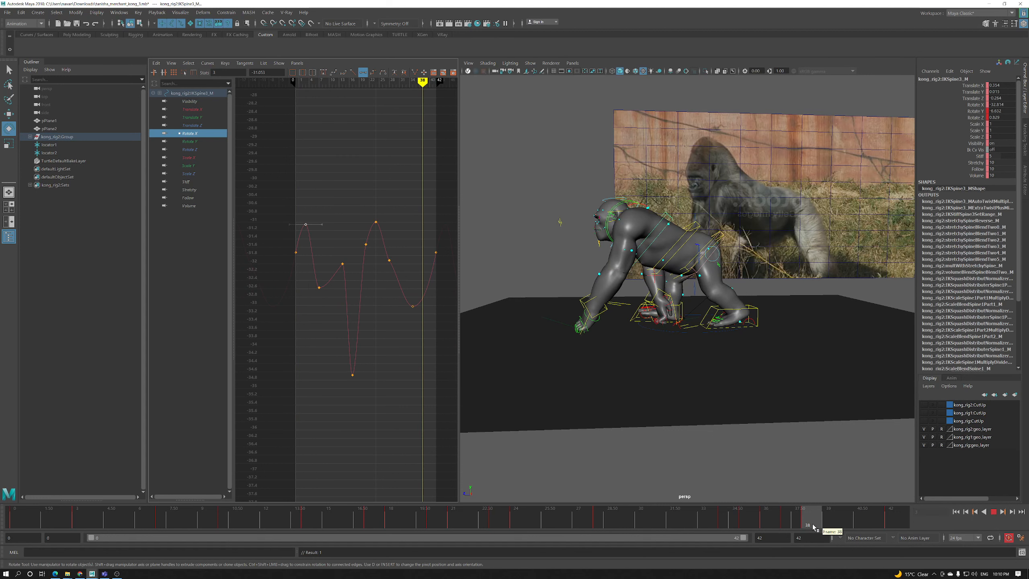
# Move the second low Rotate X key to frame 38 and lower it to about -34.7, level with the frame 17 low
pyautogui.moveTo(813, 527)
pyautogui.mouseDown()
pyautogui.moveTo(350, 528)
pyautogui.moveTo(910, 516)
pyautogui.moveTo(809, 521)
pyautogui.mouseUp()
pyautogui.keyDown('alt'); pyautogui.moveTo(395, 309); pyautogui.dragTo(424, 392, button='middle'); pyautogui.keyUp('alt')
pyautogui.click(400, 306)
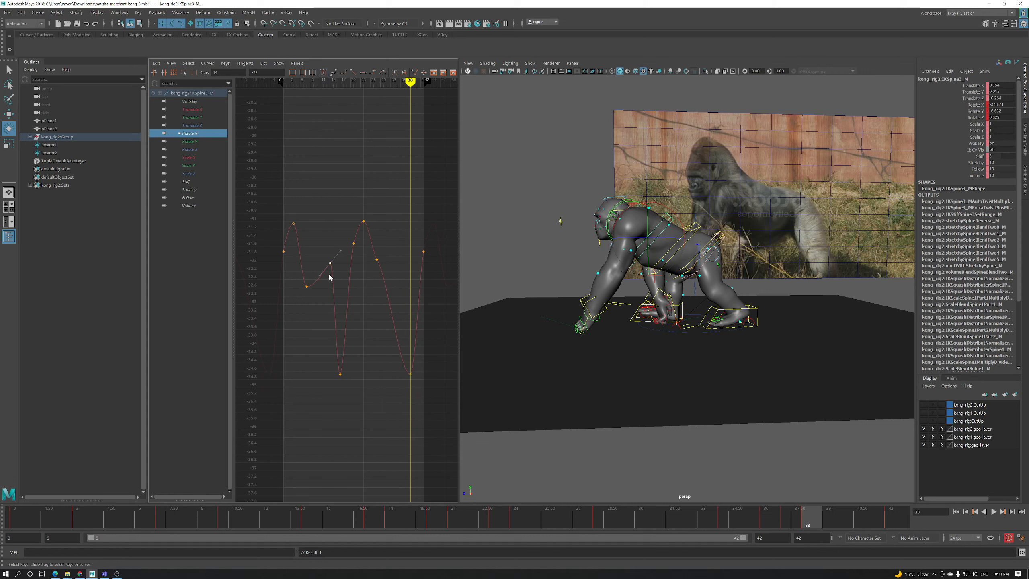
# Delete the Rotate X key at frame 14 and raise the frame 7 key to about -32
pyautogui.press('Delete')
pyautogui.click(307, 287)
pyautogui.moveTo(304, 305); pyautogui.dragTo(304, 294, button='middle')
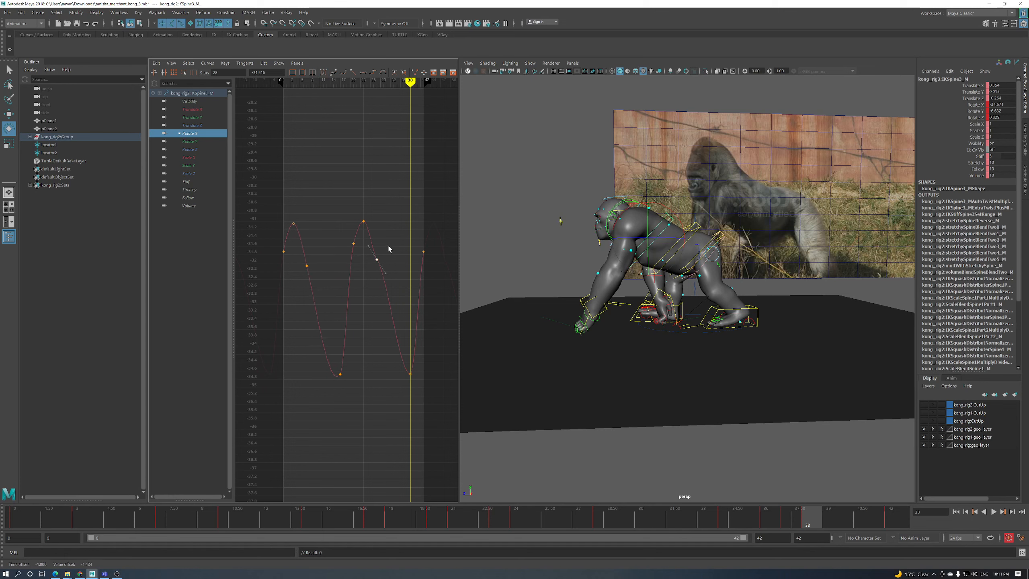
# Add a Rotate X key of about -34.35 at frame 32 and lower the frame 28 key to about -32.26
pyautogui.moveTo(788, 524); pyautogui.dragTo(683, 503)
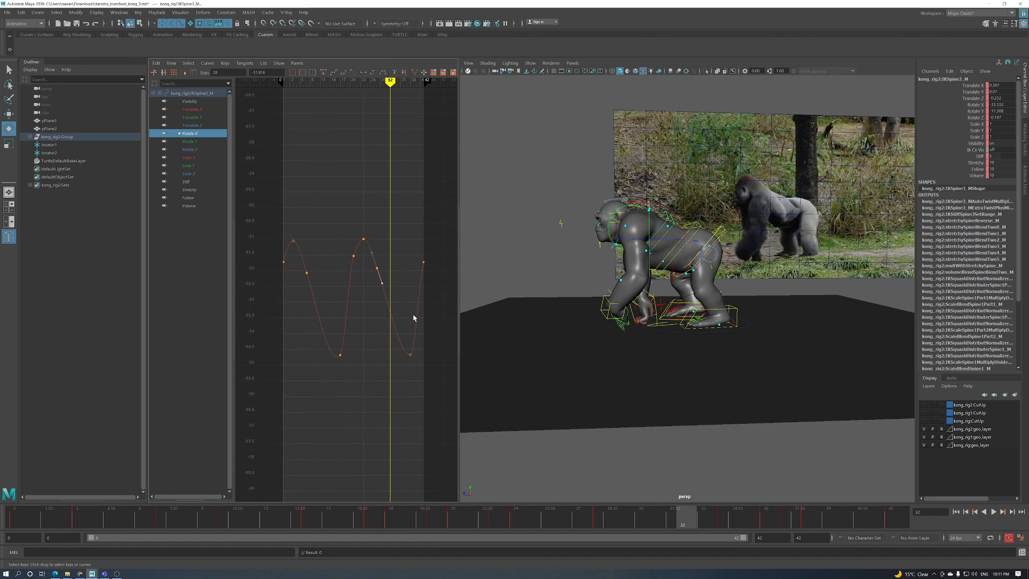
pyautogui.press('f')
pyautogui.moveTo(410, 331); pyautogui.dragTo(410, 330)
pyautogui.keyDown('shift'); pyautogui.moveTo(409, 330); pyautogui.dragTo(420, 424, button='middle'); pyautogui.keyUp('shift')
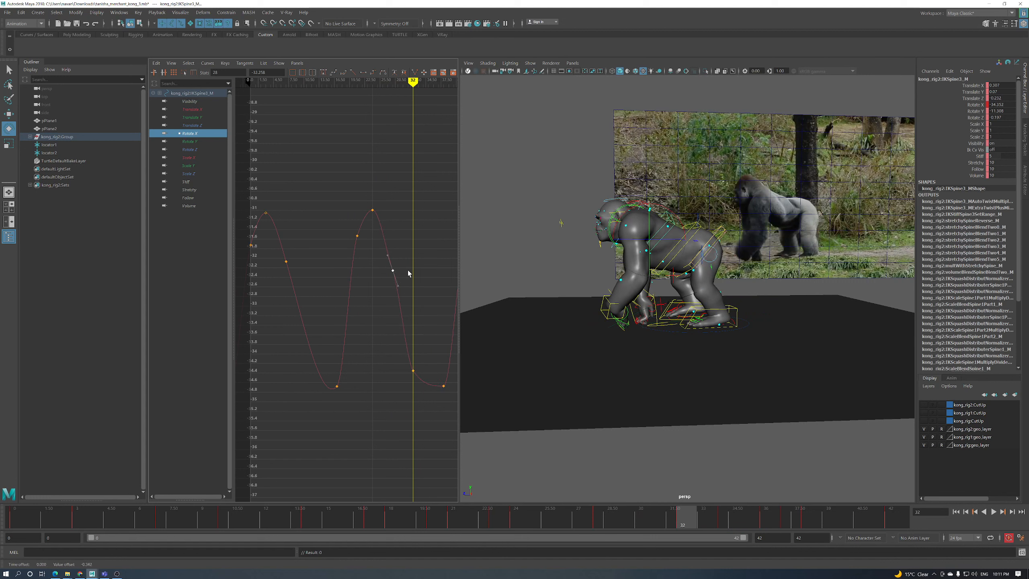
pyautogui.press('a')
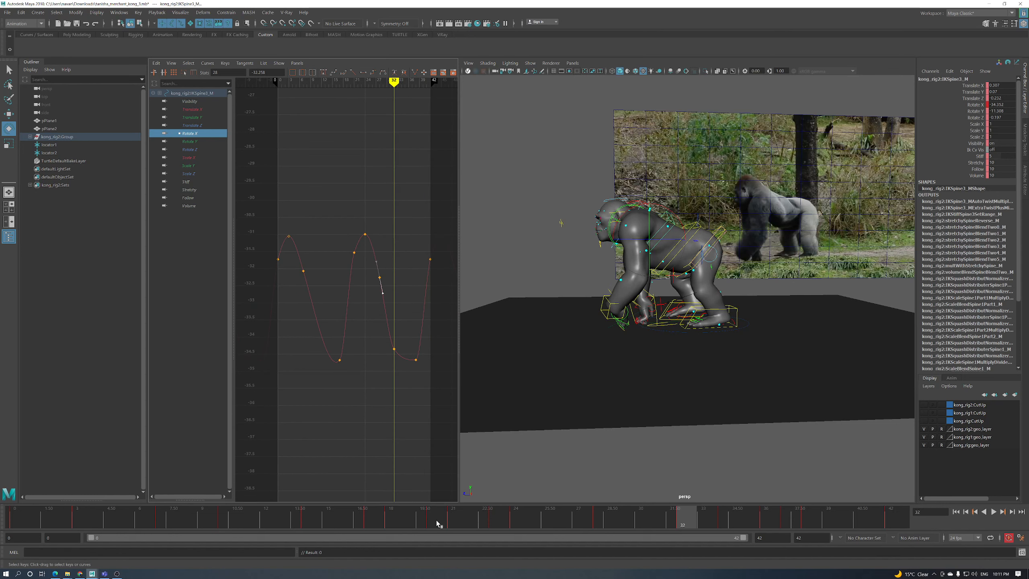
# Add a Rotate X key of about -34.37 at frame 11, lower the frame 7 key to about -32.3 and play back the cycle
pyautogui.moveTo(353, 524); pyautogui.dragTo(257, 528)
pyautogui.moveTo(325, 316); pyautogui.dragTo(309, 349)
pyautogui.keyDown('shift'); pyautogui.moveTo(309, 354); pyautogui.dragTo(309, 372, button='middle'); pyautogui.keyUp('shift')
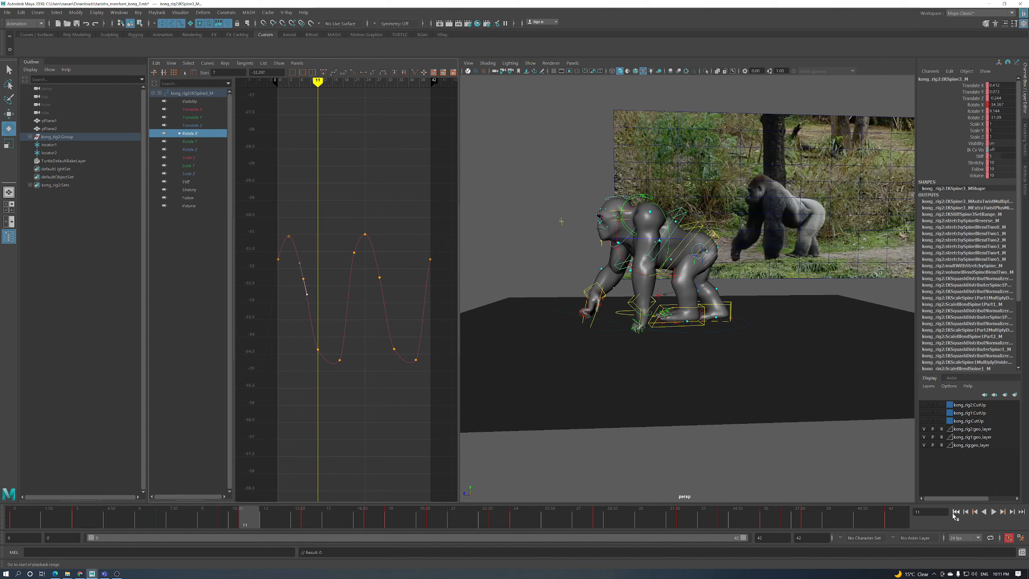
pyautogui.hotkey('alt', 'v')
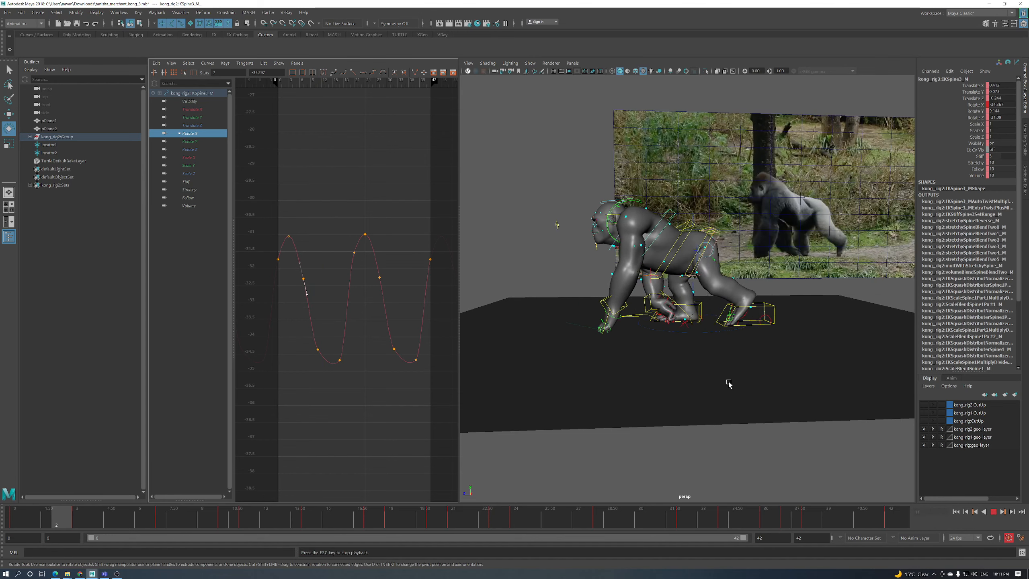
pyautogui.keyDown('alt'); pyautogui.moveTo(644, 380); pyautogui.dragTo(683, 386); pyautogui.keyUp('alt')
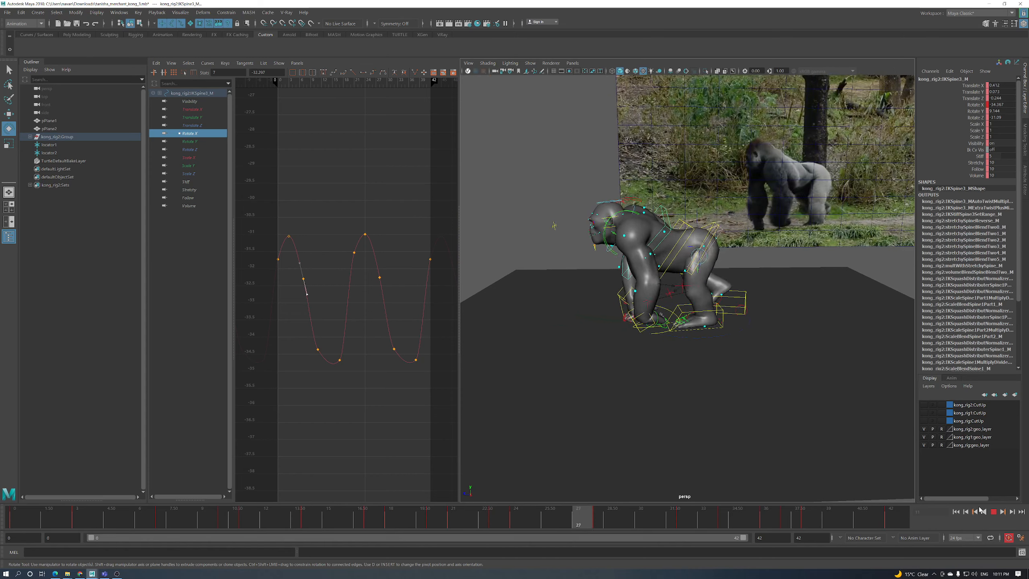
# Isolate the upper spine's Rotate Z curve and scale all its keys vertically so the low reaches about -22
pyautogui.click(190, 149)
pyautogui.press('f')
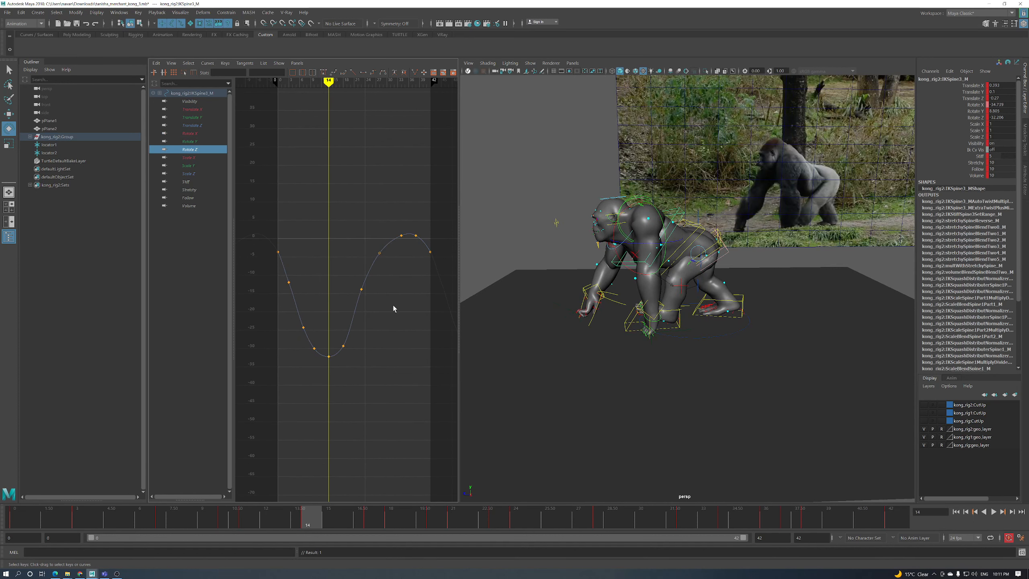
pyautogui.moveTo(332, 505)
pyautogui.mouseDown()
pyautogui.moveTo(392, 509)
pyautogui.moveTo(335, 496)
pyautogui.mouseUp()
pyautogui.click(345, 319)
pyautogui.press('r')
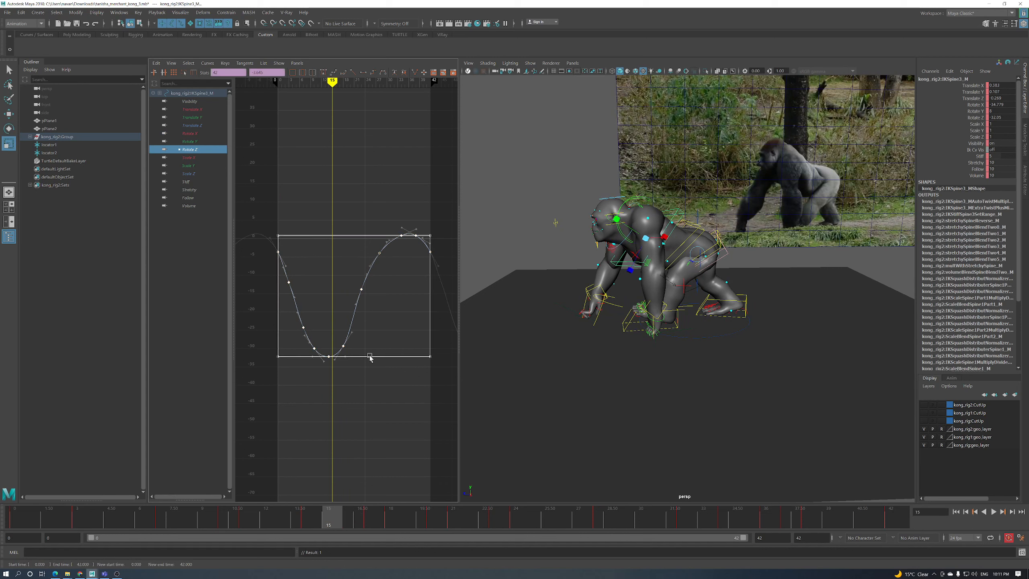
pyautogui.moveTo(371, 359); pyautogui.dragTo(384, 324)
pyautogui.press('w')
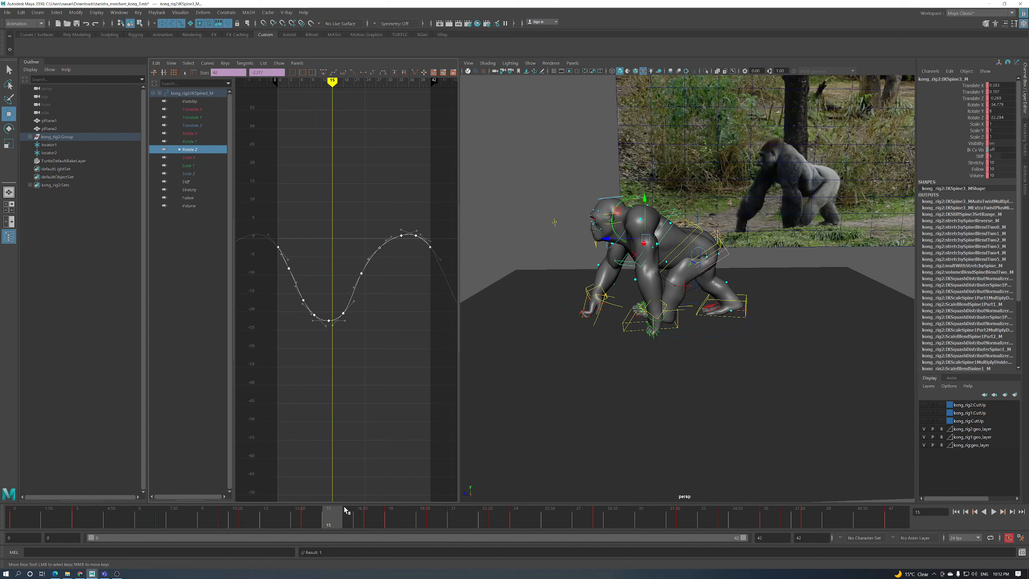
# Lower the upper spine's Rotate Z key at frame 23 to about -11 and check the cycle up to frame 12
pyautogui.moveTo(345, 510); pyautogui.dragTo(496, 505)
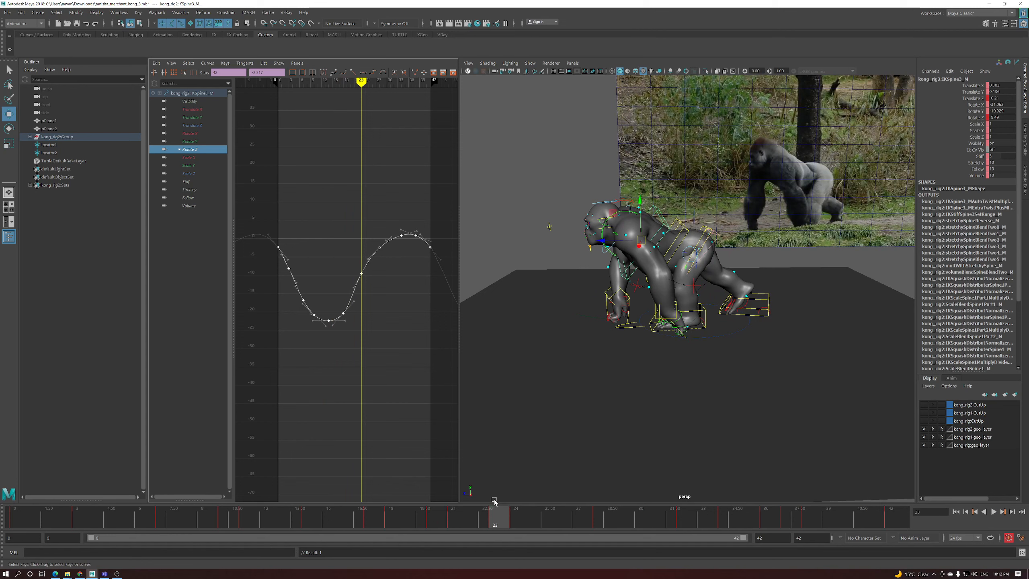
pyautogui.moveTo(364, 271); pyautogui.dragTo(366, 282)
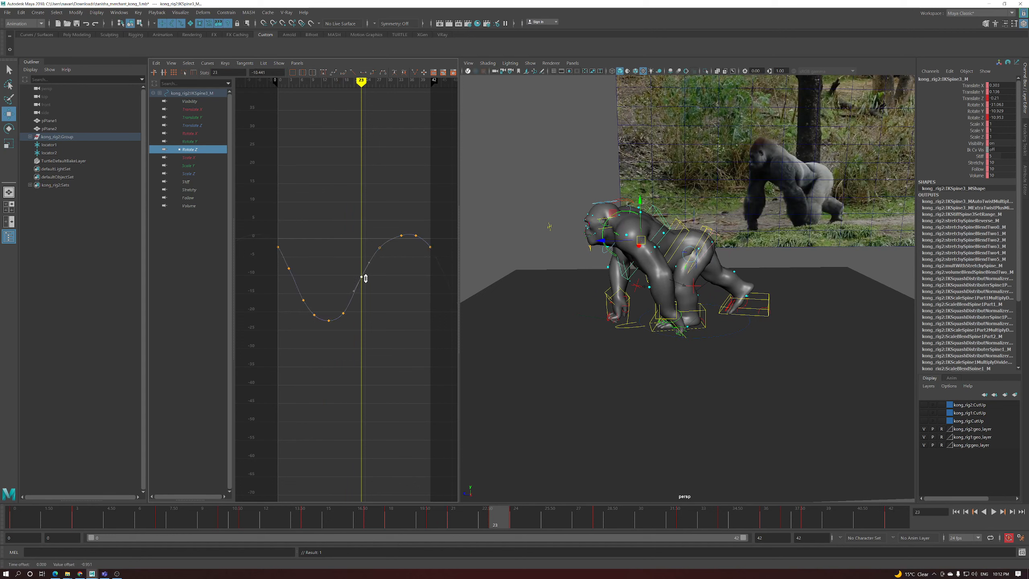
pyautogui.hotkey('alt', 'v')
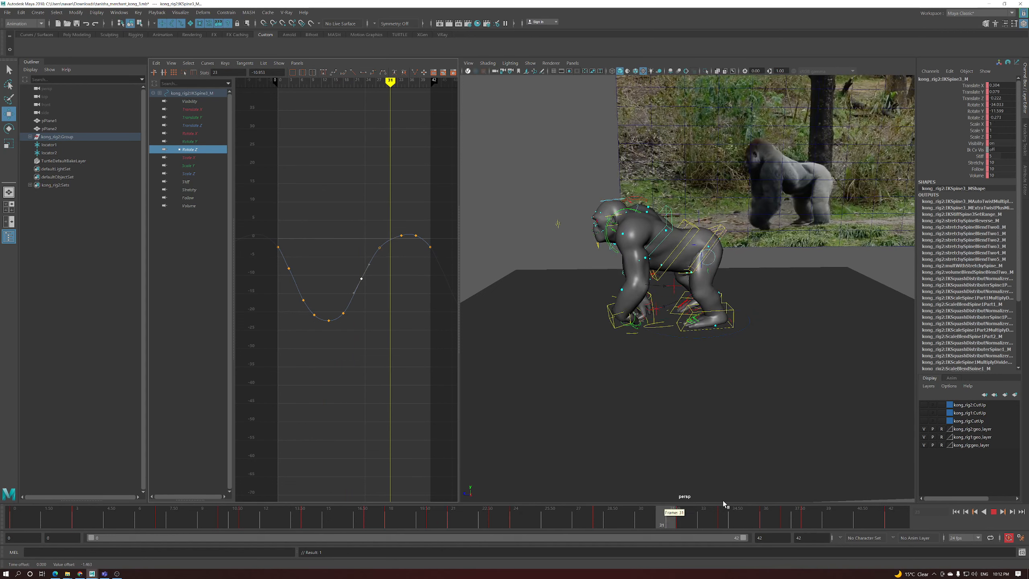
pyautogui.moveTo(29, 527); pyautogui.dragTo(266, 527)
# Move the root's two low Translate Z keys to frames 12 and 33 and raise both to about -0.028
pyautogui.click(700, 217)
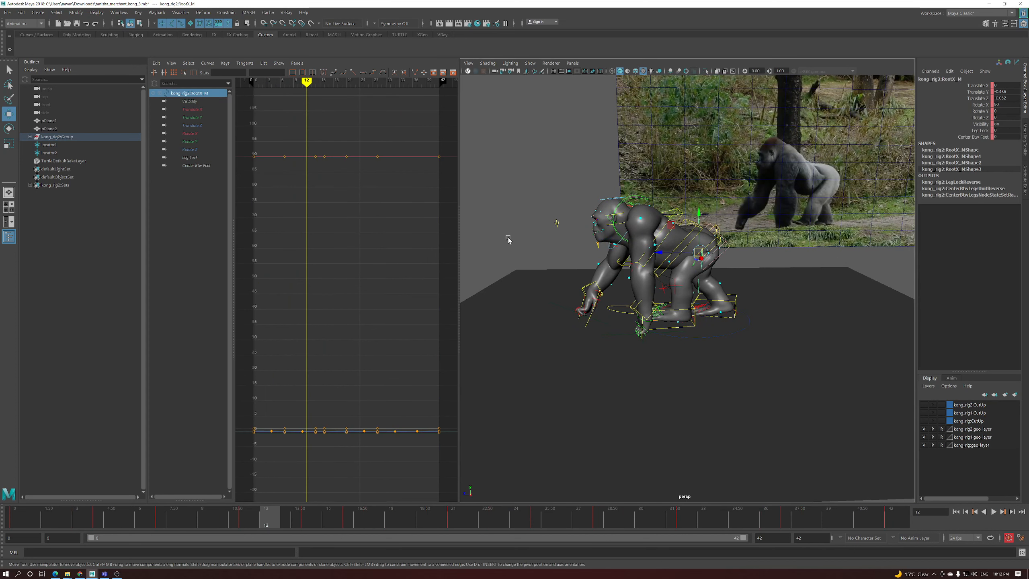
pyautogui.click(208, 127)
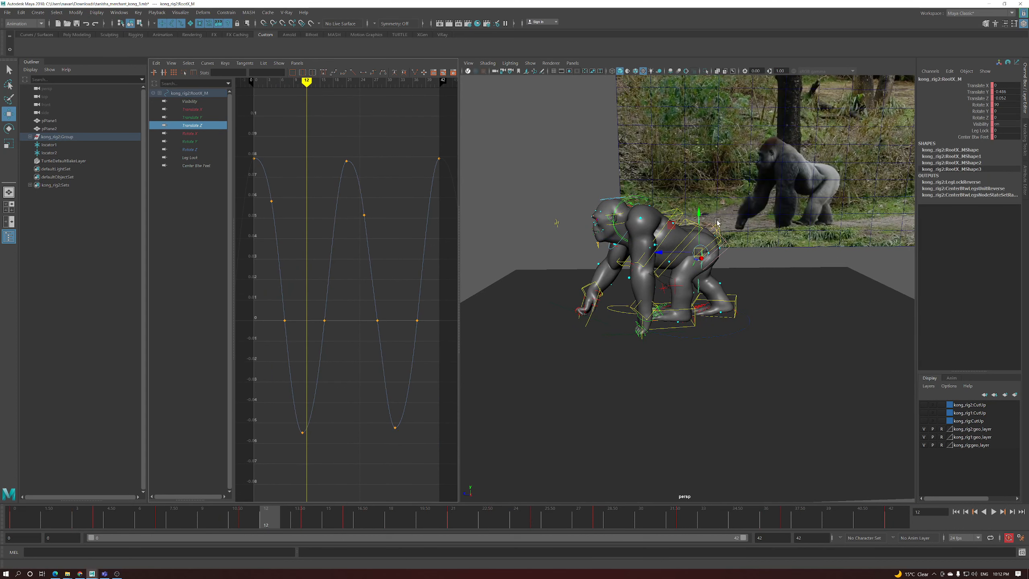
pyautogui.keyDown('alt'); pyautogui.keyDown('shift'); pyautogui.moveTo(349, 252); pyautogui.dragTo(355, 333, button='right'); pyautogui.keyUp('shift'); pyautogui.keyUp('alt')
pyautogui.moveTo(333, 363); pyautogui.dragTo(305, 348)
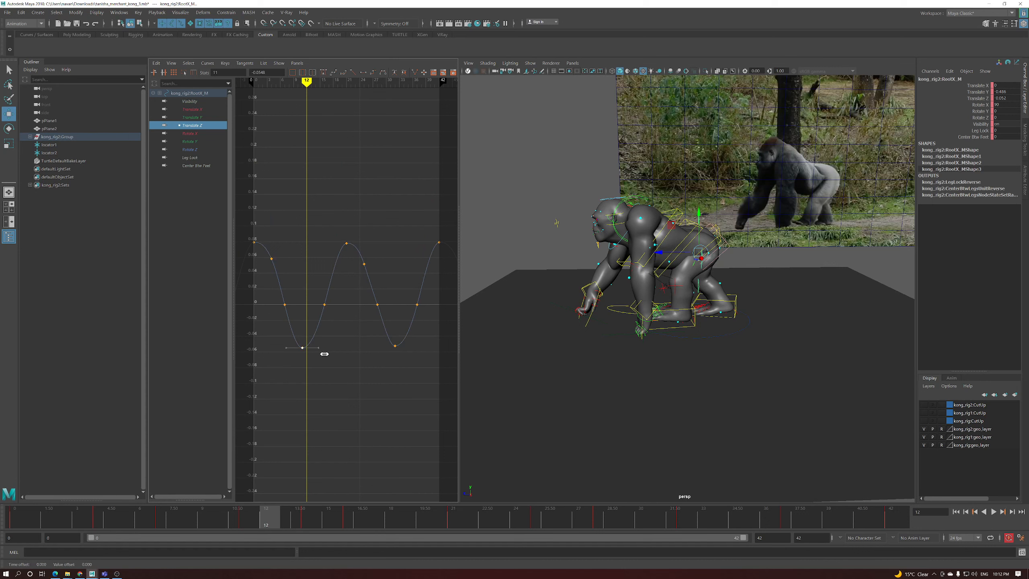
pyautogui.keyDown('shift'); pyautogui.moveTo(390, 340); pyautogui.dragTo(398, 356); pyautogui.keyUp('shift')
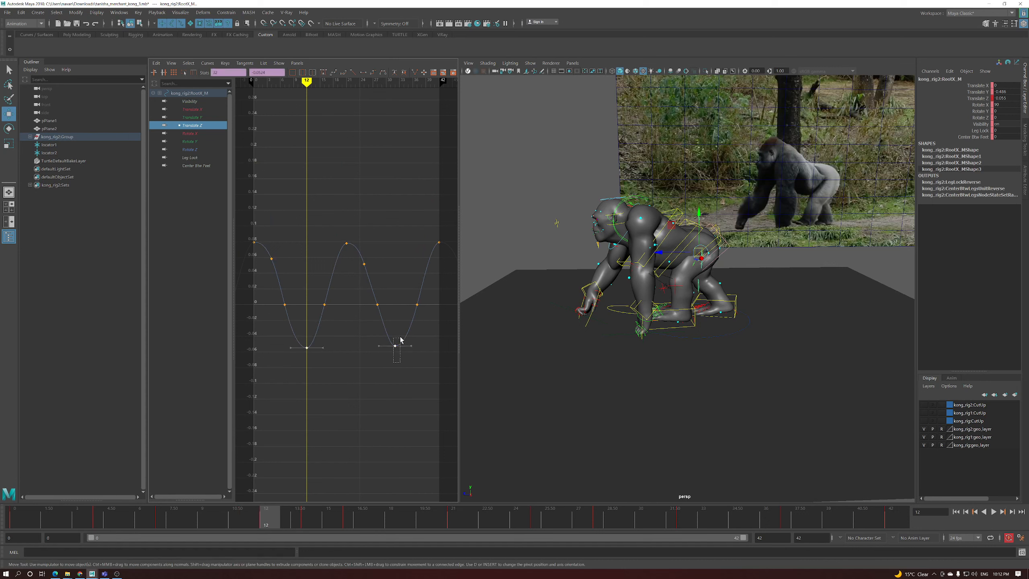
pyautogui.moveTo(405, 337); pyautogui.dragTo(359, 357, button='middle')
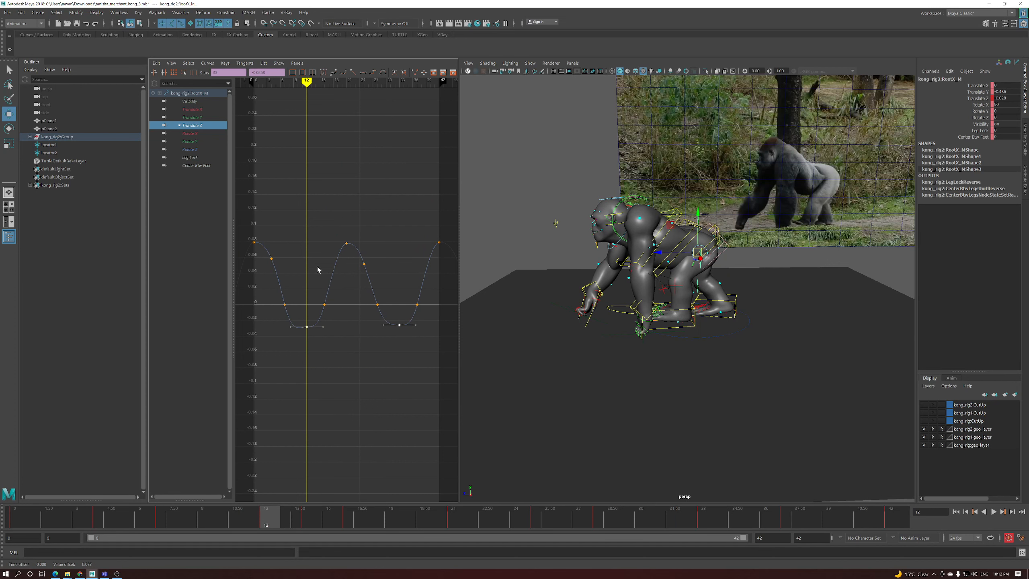
# Reshape the tangents of the root's Translate Z keys at frames 7, 16, 28 and 37 to round the lows, and play back the cycle
pyautogui.click(320, 314)
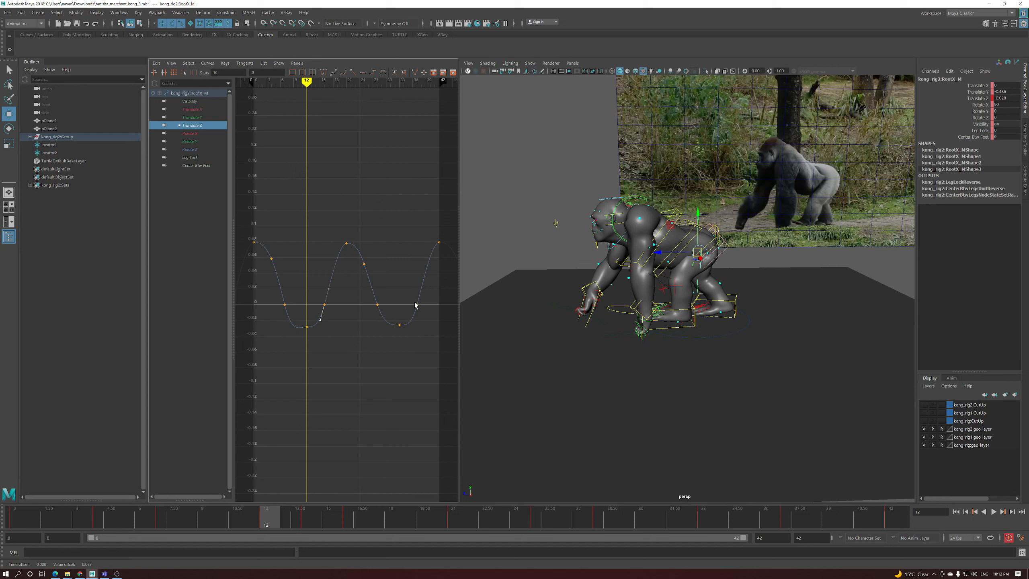
pyautogui.click(417, 304)
pyautogui.moveTo(420, 321); pyautogui.dragTo(422, 323, button='middle')
pyautogui.moveTo(379, 308); pyautogui.dragTo(382, 318)
pyautogui.moveTo(283, 322); pyautogui.dragTo(290, 325, button='middle')
pyautogui.click(1001, 510)
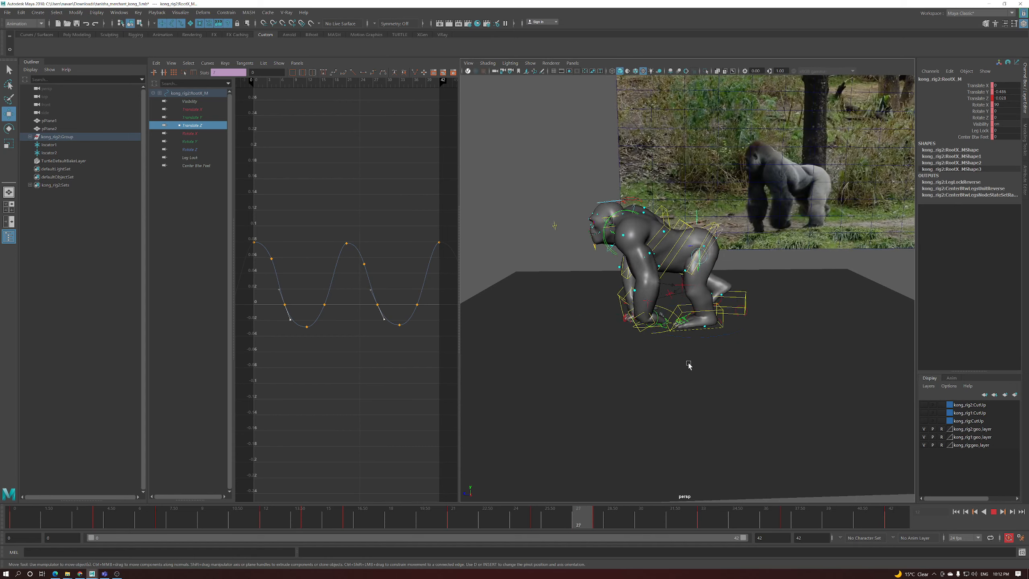
pyautogui.keyDown('alt'); pyautogui.moveTo(688, 368); pyautogui.dragTo(743, 366); pyautogui.keyUp('alt')
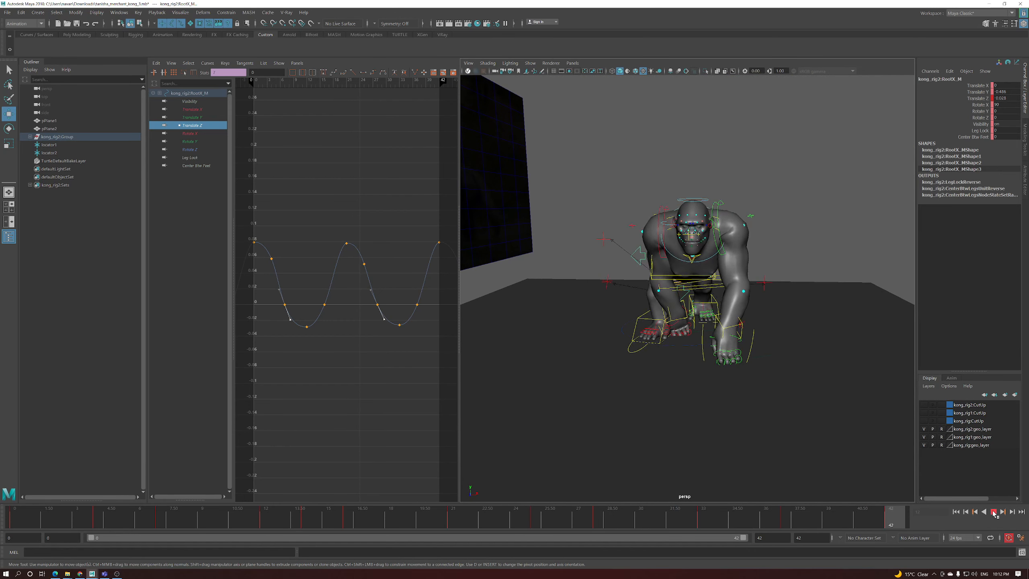
pyautogui.click(995, 512)
# Isolate the upper spine's Rotate Y curve, scale all its keys vertically so the low reaches about -8, and play back
pyautogui.click(729, 289)
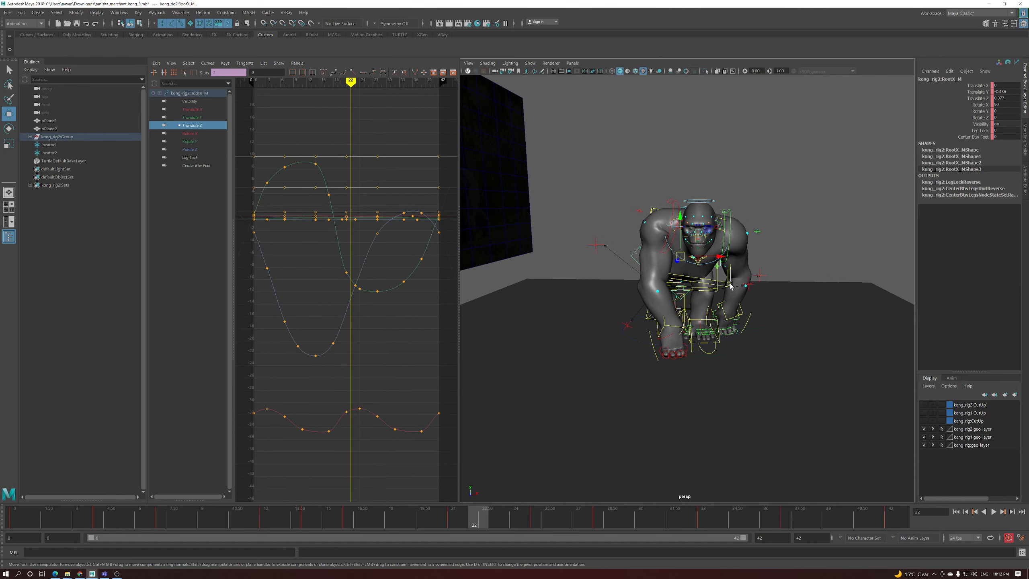
pyautogui.press('e')
pyautogui.keyDown('alt'); pyautogui.moveTo(732, 291); pyautogui.dragTo(673, 292); pyautogui.keyUp('alt')
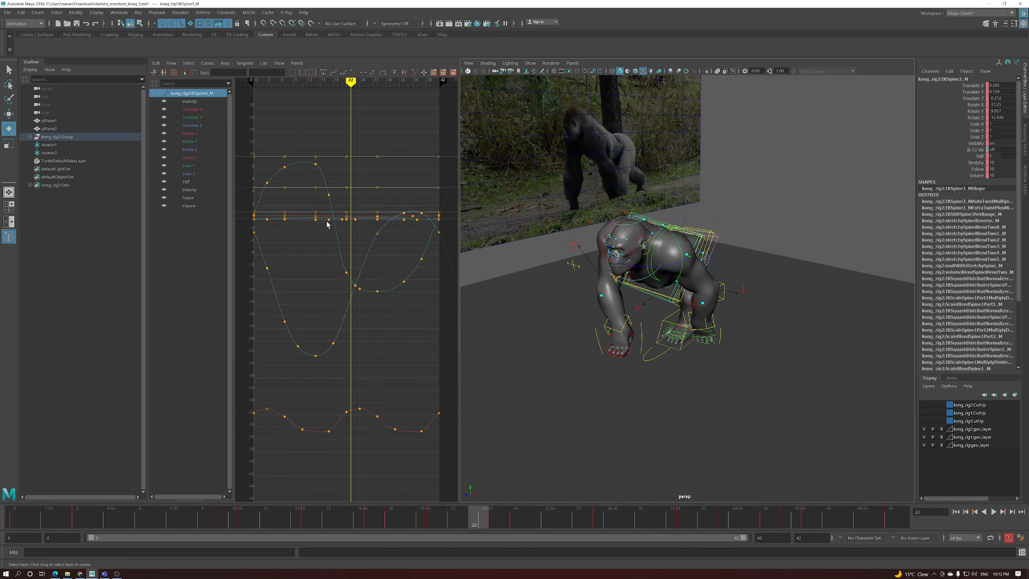
pyautogui.click(190, 142)
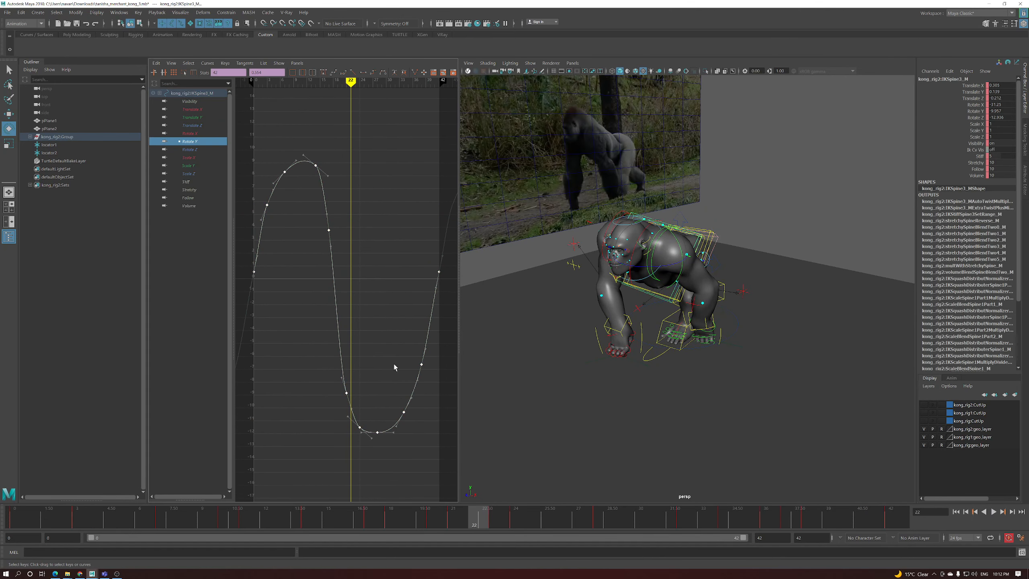
pyautogui.press('r')
pyautogui.moveTo(400, 433); pyautogui.dragTo(405, 380)
pyautogui.keyDown('alt'); pyautogui.moveTo(678, 390); pyautogui.dragTo(653, 388); pyautogui.keyUp('alt')
pyautogui.click(1001, 514)
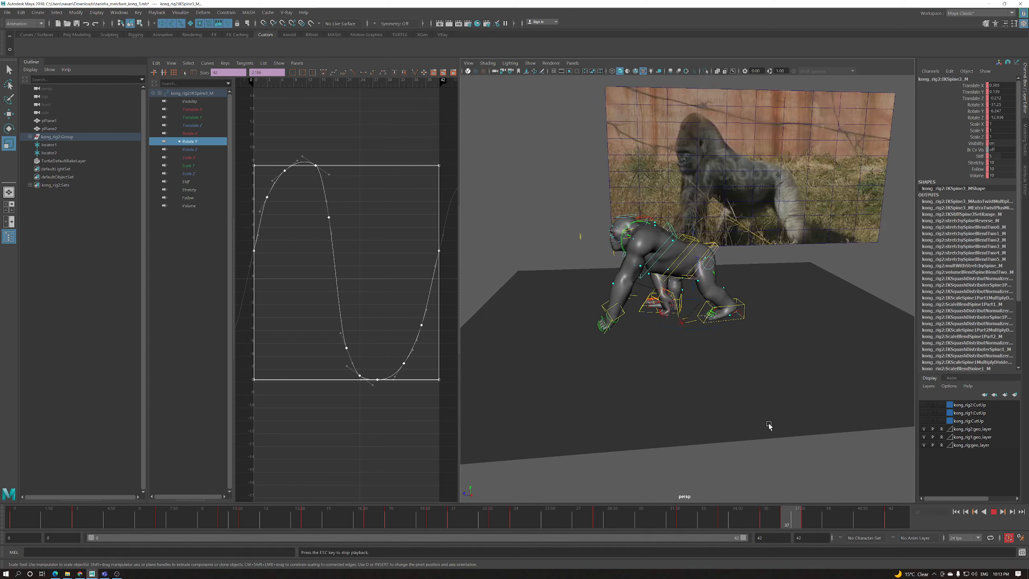
pyautogui.keyDown('alt'); pyautogui.moveTo(742, 422); pyautogui.dragTo(710, 414); pyautogui.keyUp('alt')
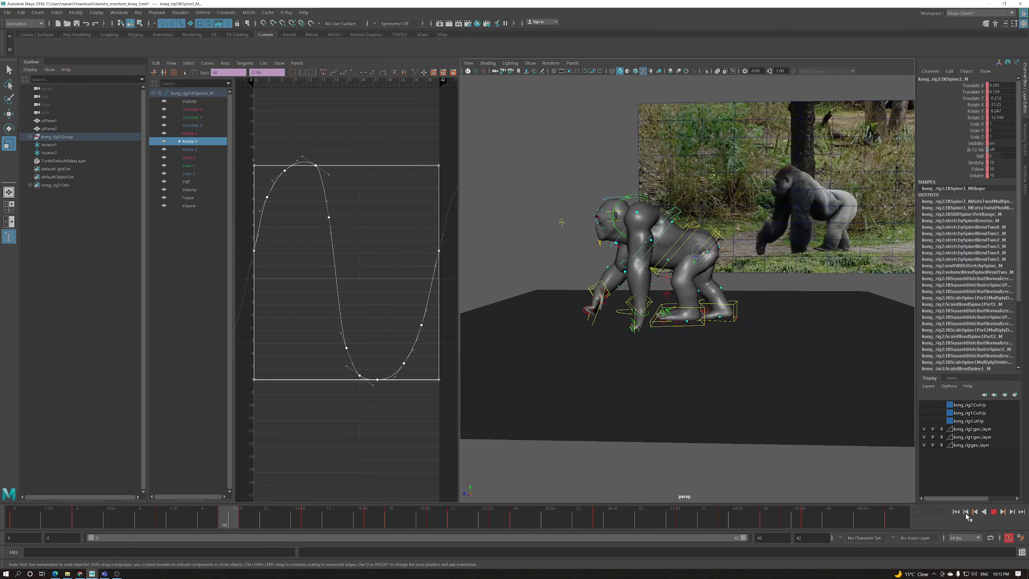
# Shift the upper spine's whole Rotate Y curve down so its low reaches about -10.5 and replay the cycle
pyautogui.press('Escape')
pyautogui.press('w')
pyautogui.moveTo(386, 299); pyautogui.dragTo(391, 349, button='middle')
pyautogui.click(994, 512)
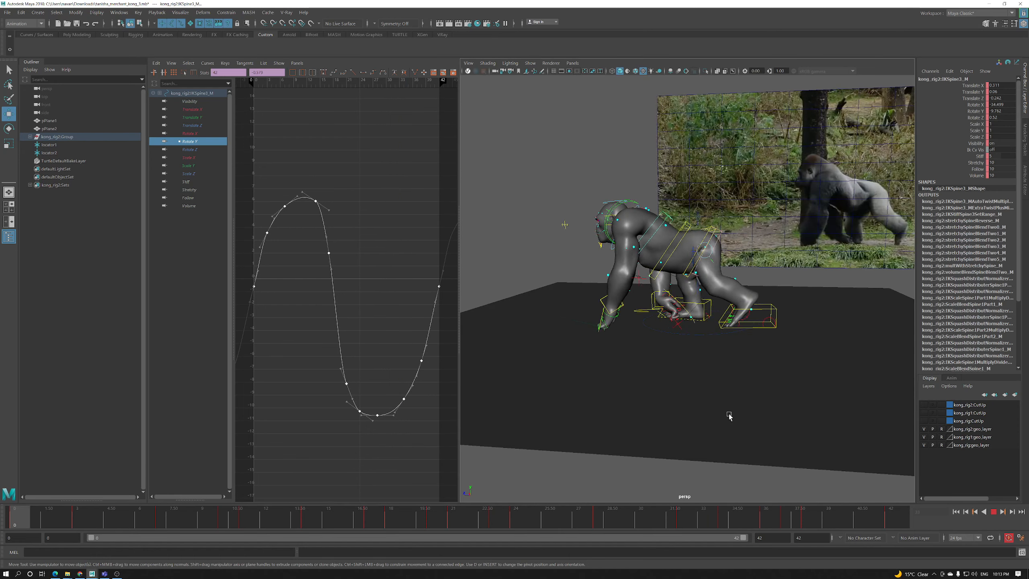
# Review the looping walk from several angles with the rig's control curves temporarily hidden
pyautogui.click(530, 63)
pyautogui.click(542, 134)
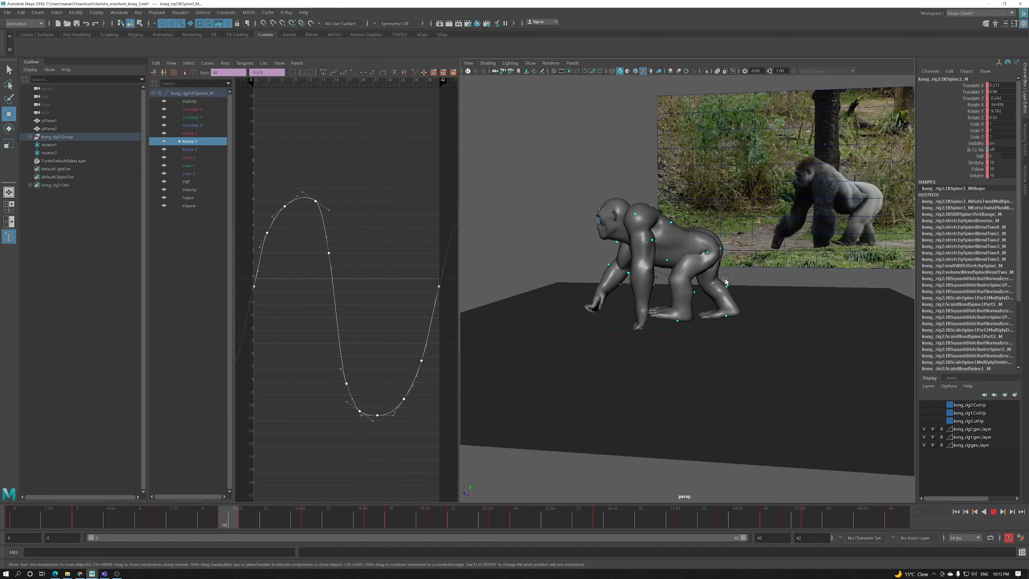
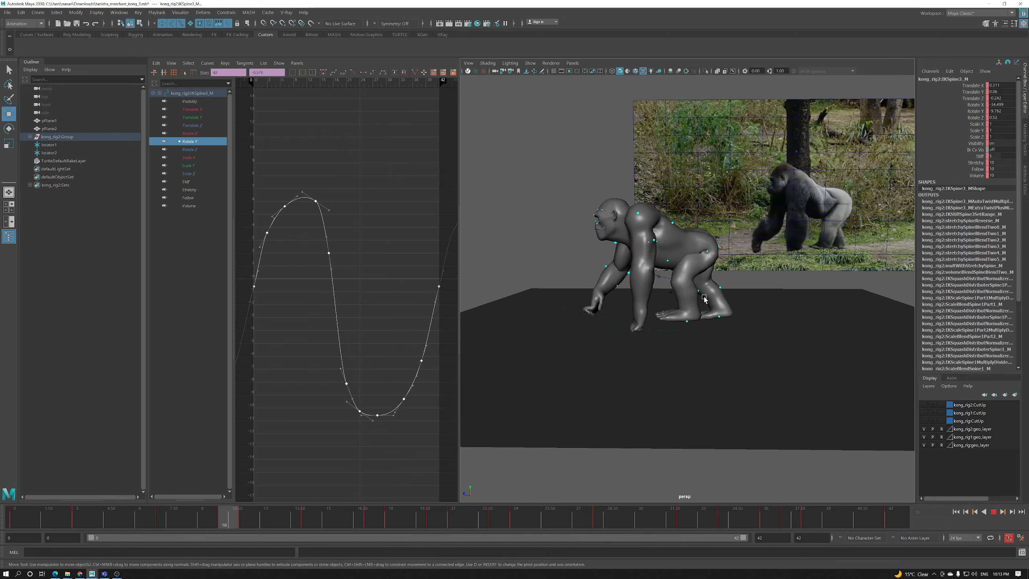
pyautogui.keyDown('alt'); pyautogui.moveTo(704, 299); pyautogui.dragTo(653, 307); pyautogui.keyUp('alt')
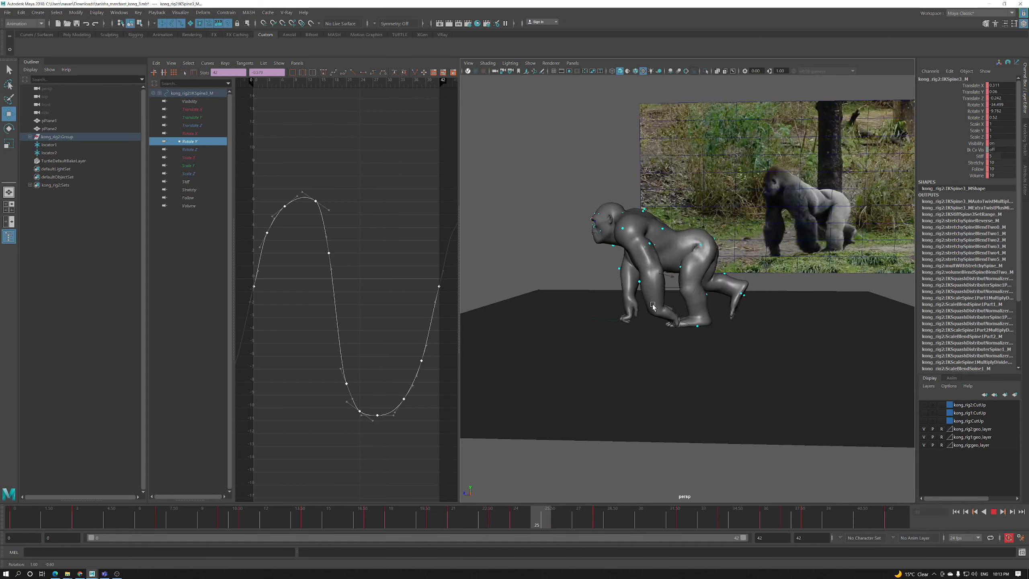
pyautogui.keyDown('alt'); pyautogui.moveTo(653, 307); pyautogui.dragTo(591, 332); pyautogui.keyUp('alt')
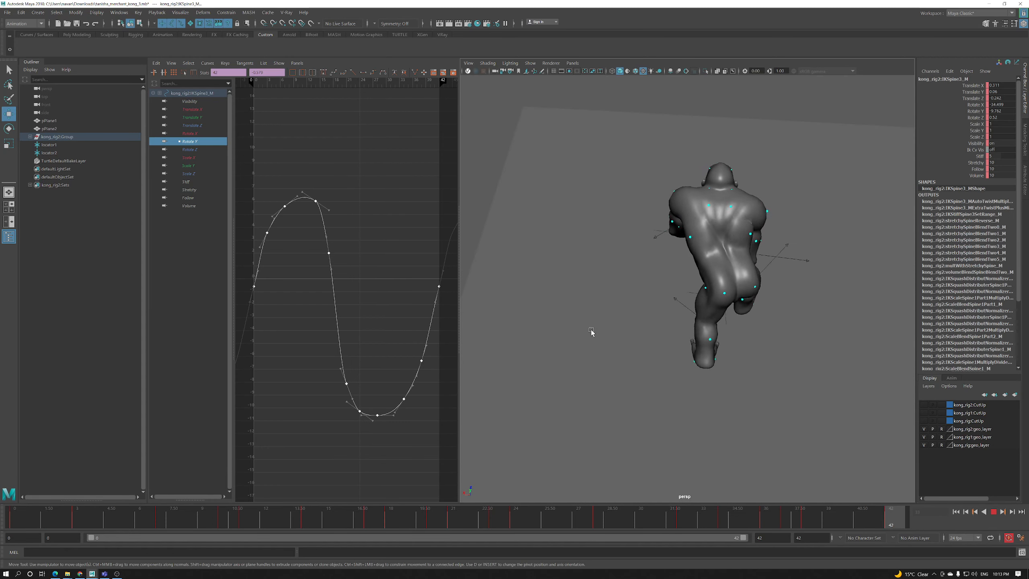
pyautogui.keyDown('alt'); pyautogui.moveTo(591, 333); pyautogui.dragTo(741, 319); pyautogui.keyUp('alt')
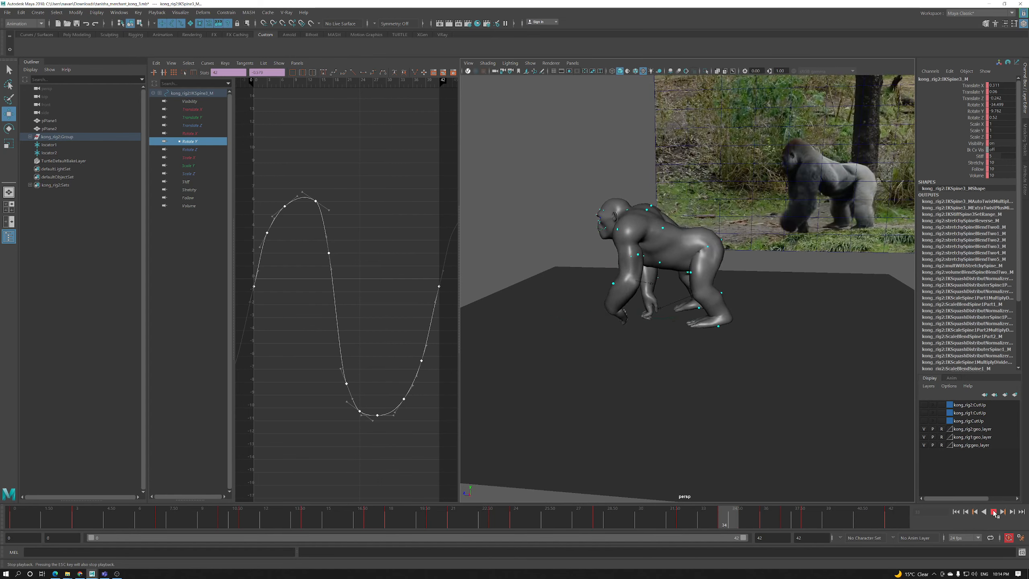
pyautogui.click(994, 513)
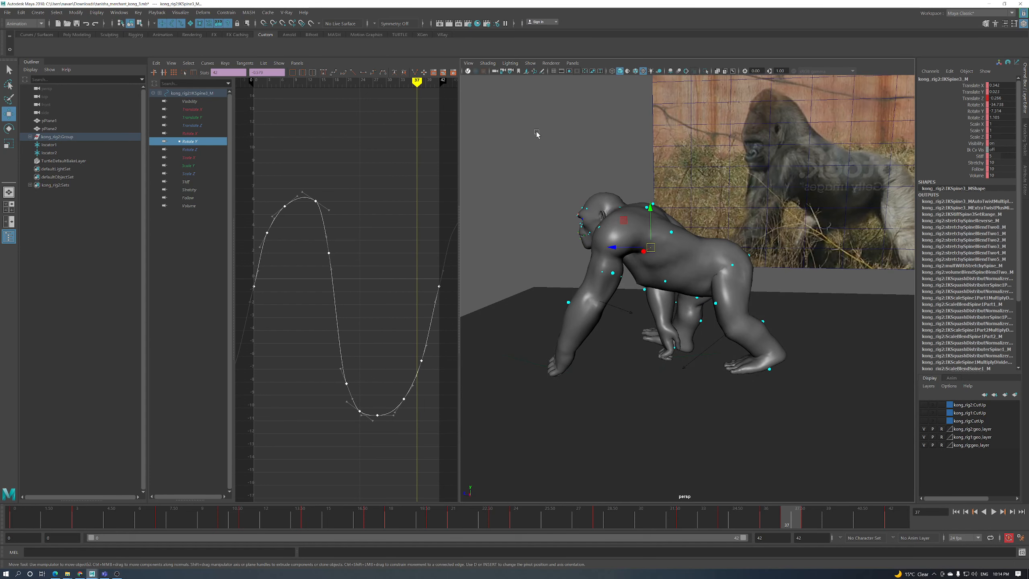
pyautogui.click(531, 63)
pyautogui.click(546, 134)
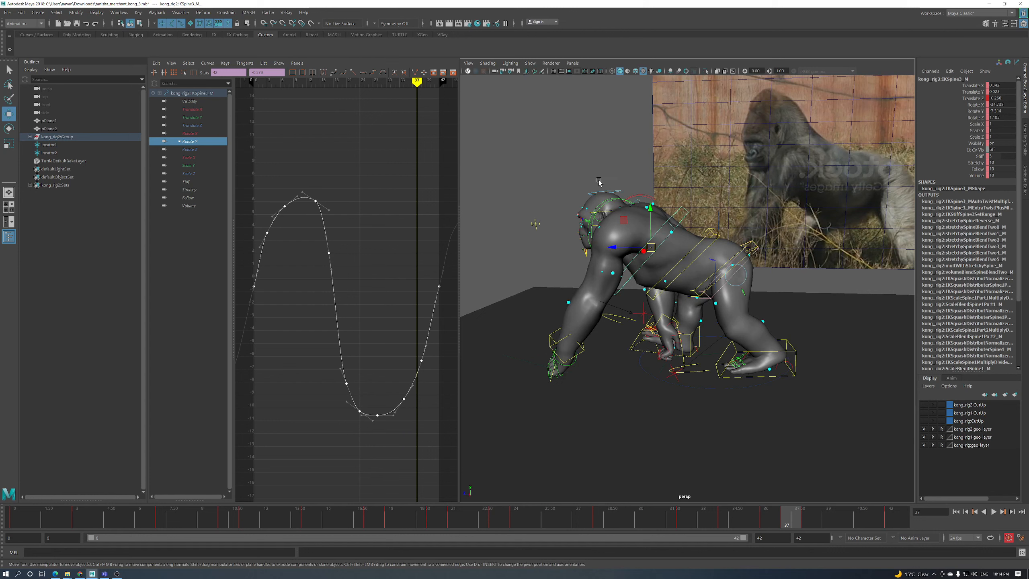
# Isolate the left scapula's Rotate Z curve and lower its start and end keys at frames 0 and 42 to about -4
pyautogui.click(631, 210)
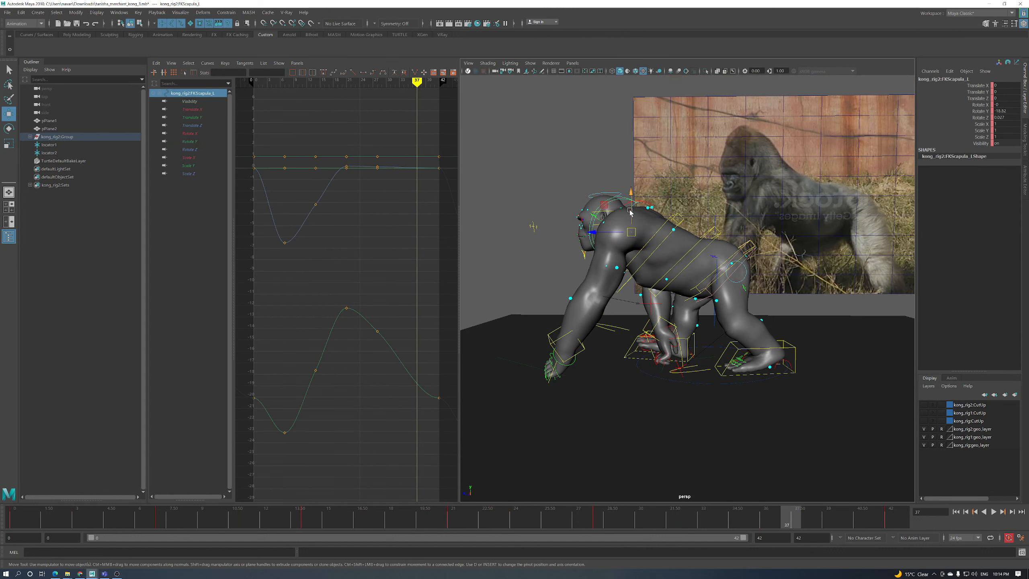
pyautogui.press('e')
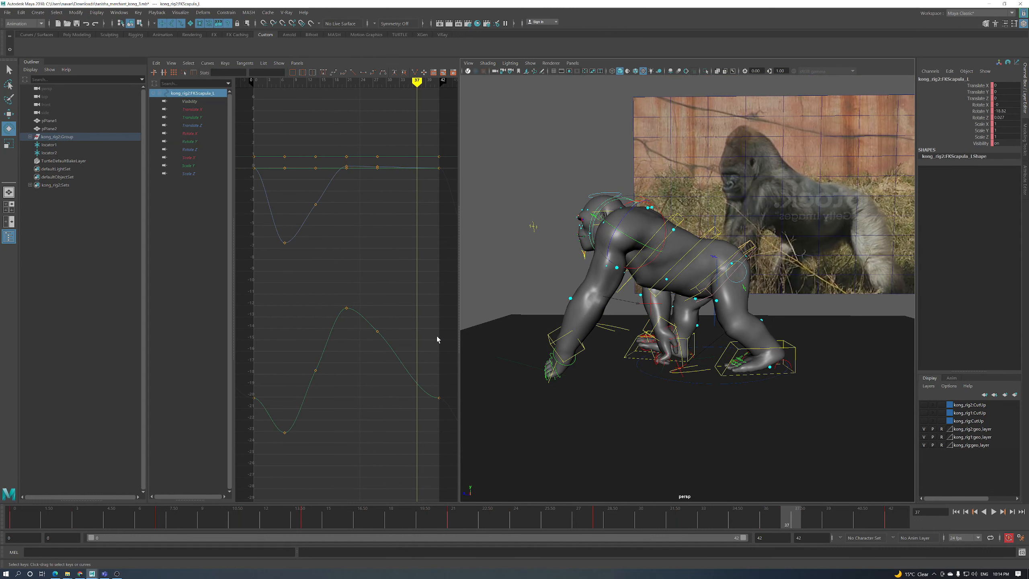
pyautogui.moveTo(30, 520)
pyautogui.mouseDown()
pyautogui.moveTo(109, 520)
pyautogui.moveTo(1, 523)
pyautogui.mouseUp()
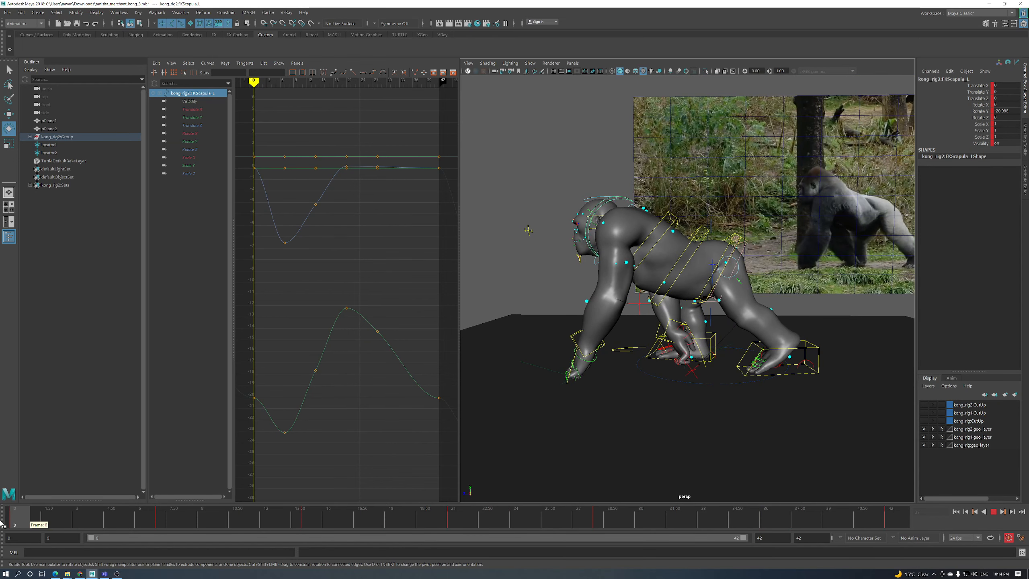
pyautogui.keyDown('alt'); pyautogui.moveTo(532, 298); pyautogui.dragTo(629, 306); pyautogui.keyUp('alt')
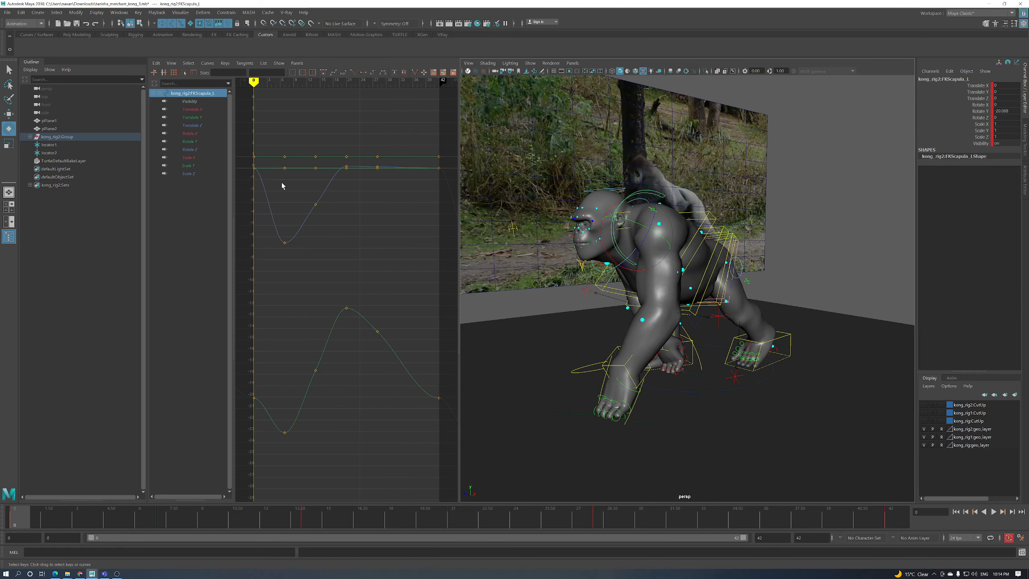
pyautogui.click(189, 150)
pyautogui.press('f')
pyautogui.keyDown('alt'); pyautogui.moveTo(294, 191); pyautogui.dragTo(445, 215, button='right'); pyautogui.keyUp('alt')
pyautogui.keyDown('shift'); pyautogui.moveTo(406, 255); pyautogui.dragTo(409, 322, button='middle'); pyautogui.keyUp('shift')
pyautogui.keyDown('alt'); pyautogui.moveTo(707, 315); pyautogui.dragTo(686, 315); pyautogui.keyUp('alt')
pyautogui.hotkey('ctrl', 'z')
pyautogui.hotkey('shift', 'z')
pyautogui.keyDown('shift'); pyautogui.moveTo(339, 297); pyautogui.dragTo(345, 271, button='middle'); pyautogui.keyUp('shift')
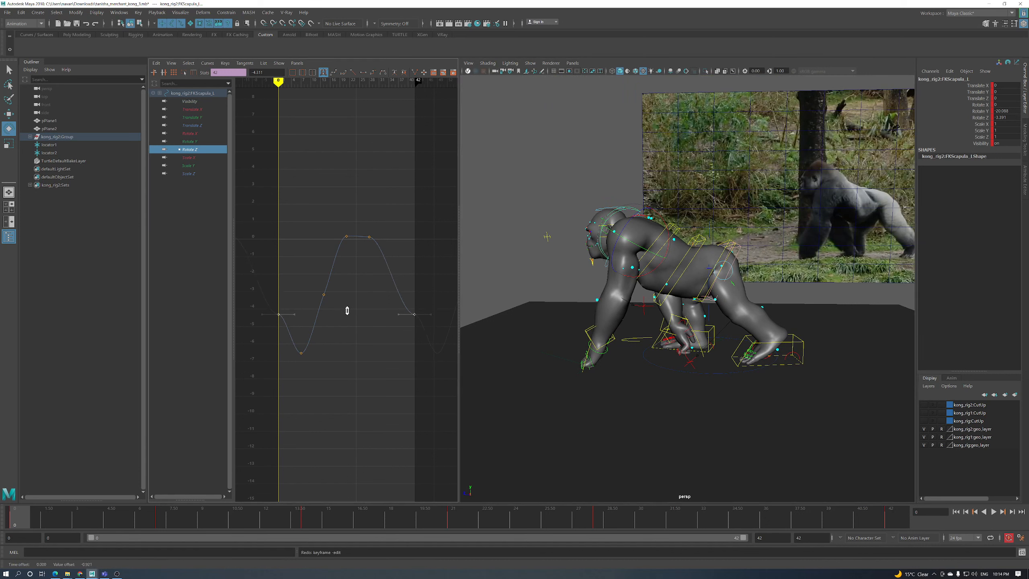
pyautogui.moveTo(427, 319); pyautogui.dragTo(430, 319, button='middle')
# Add a left scapula key at frame 3 with Rotate Z about -5.87 and check the shoulder motion up to frame 18
pyautogui.moveTo(33, 522); pyautogui.dragTo(73, 517)
pyautogui.press('s')
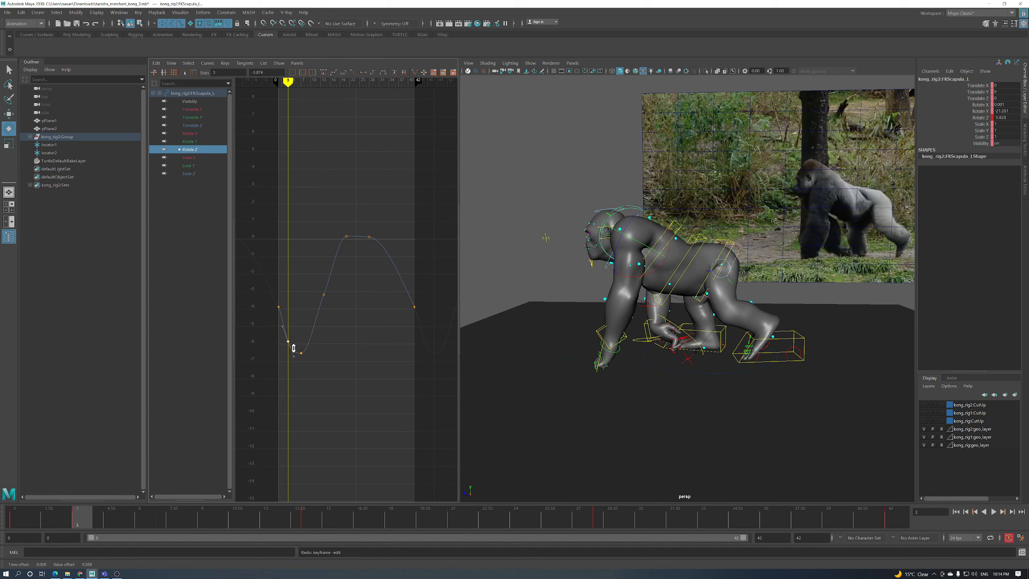
pyautogui.moveTo(132, 512); pyautogui.dragTo(162, 521)
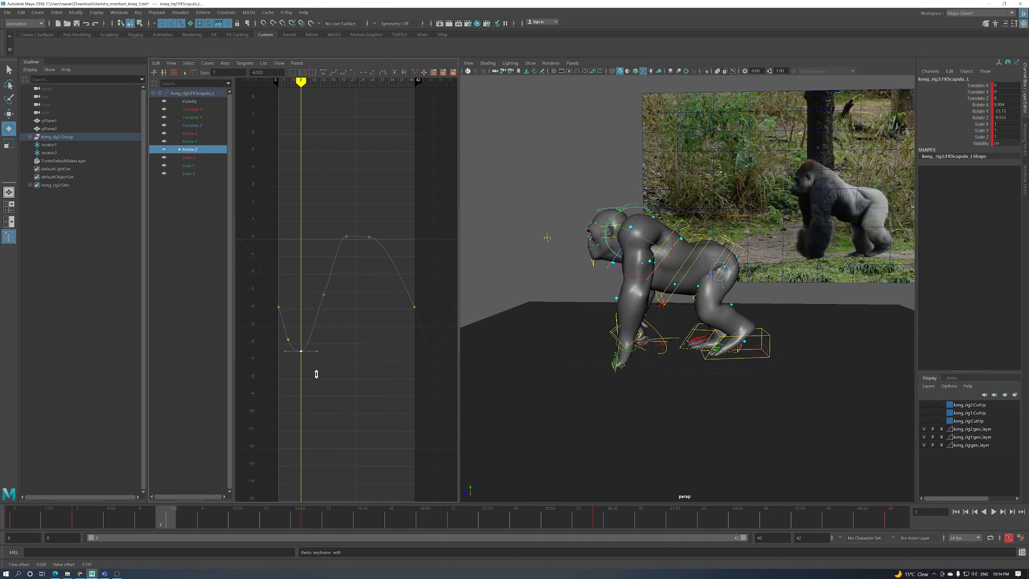
pyautogui.moveTo(204, 526); pyautogui.dragTo(245, 523)
pyautogui.moveTo(673, 429)
pyautogui.keyDown('alt'); pyautogui.mouseDown()
pyautogui.moveTo(706, 422)
pyautogui.moveTo(662, 423)
pyautogui.mouseUp(); pyautogui.keyUp('alt')
pyautogui.moveTo(272, 524); pyautogui.dragTo(397, 528)
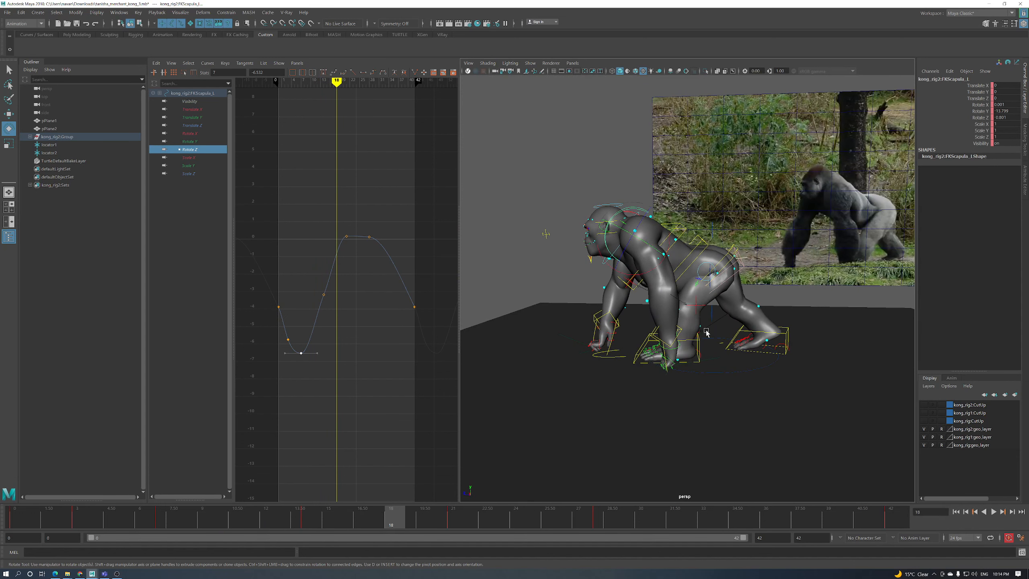
pyautogui.moveTo(391, 515)
pyautogui.mouseDown()
pyautogui.moveTo(378, 519)
pyautogui.moveTo(392, 519)
pyautogui.mouseUp()
pyautogui.keyDown('alt'); pyautogui.moveTo(606, 336); pyautogui.dragTo(493, 368); pyautogui.keyUp('alt')
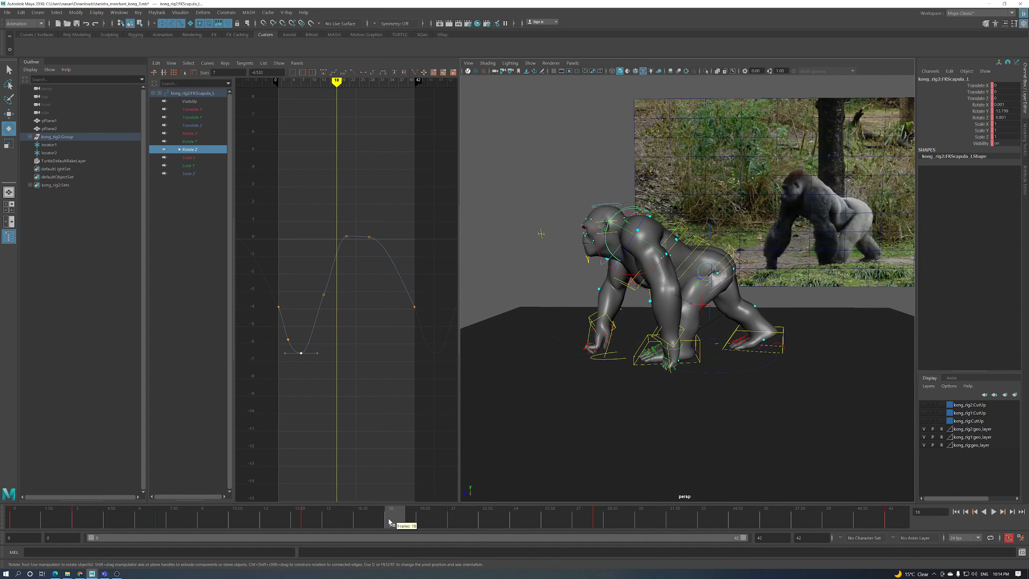
# Move the left scapula's mid-rise Rotate Z key to frame 17 at about -4.9 and lower the frame 21 key to about -2.5
pyautogui.moveTo(390, 522); pyautogui.dragTo(373, 522)
pyautogui.click(323, 294)
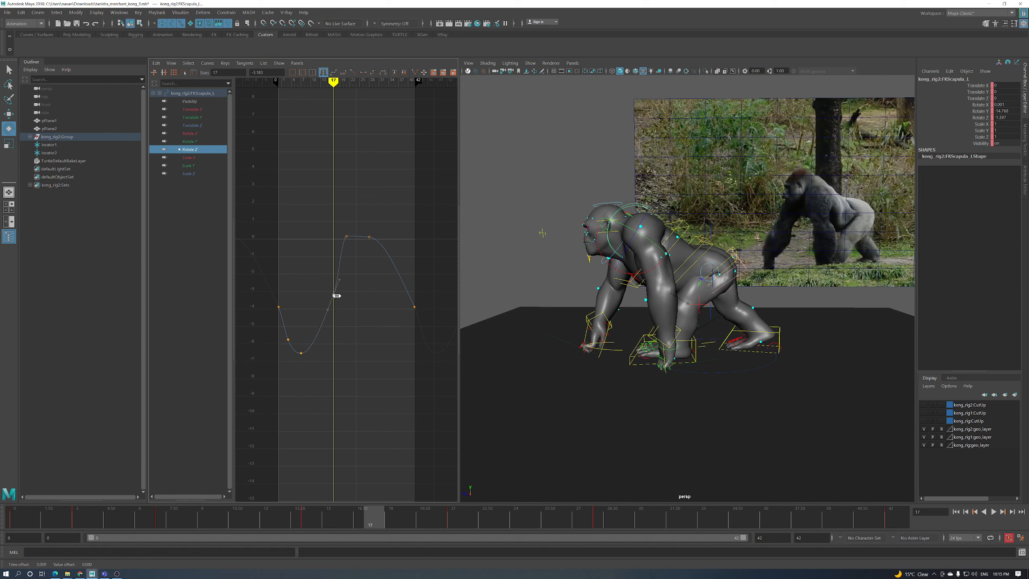
pyautogui.moveTo(336, 299); pyautogui.dragTo(338, 327)
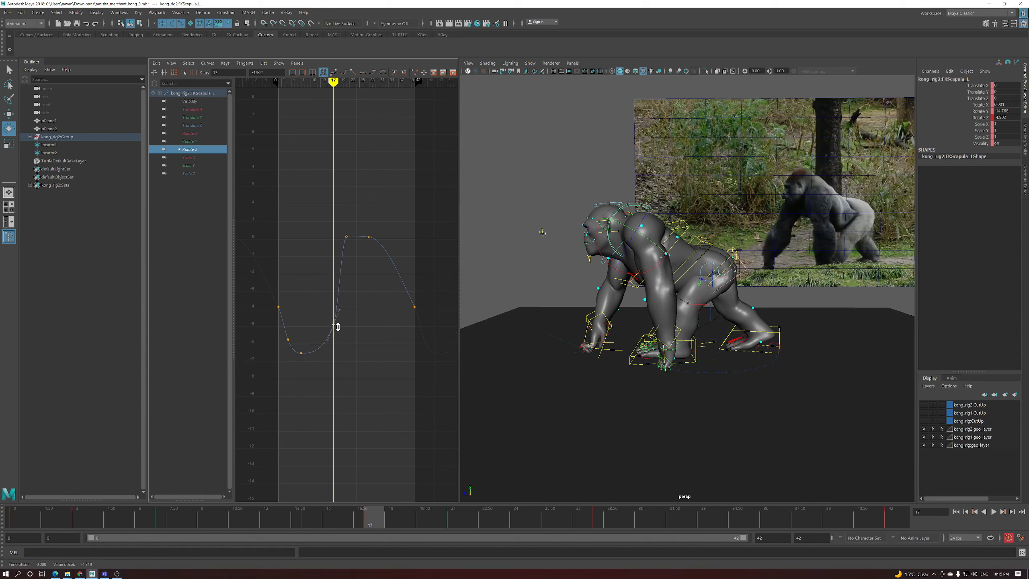
pyautogui.moveTo(386, 524); pyautogui.dragTo(454, 520)
pyautogui.moveTo(344, 240); pyautogui.dragTo(346, 303)
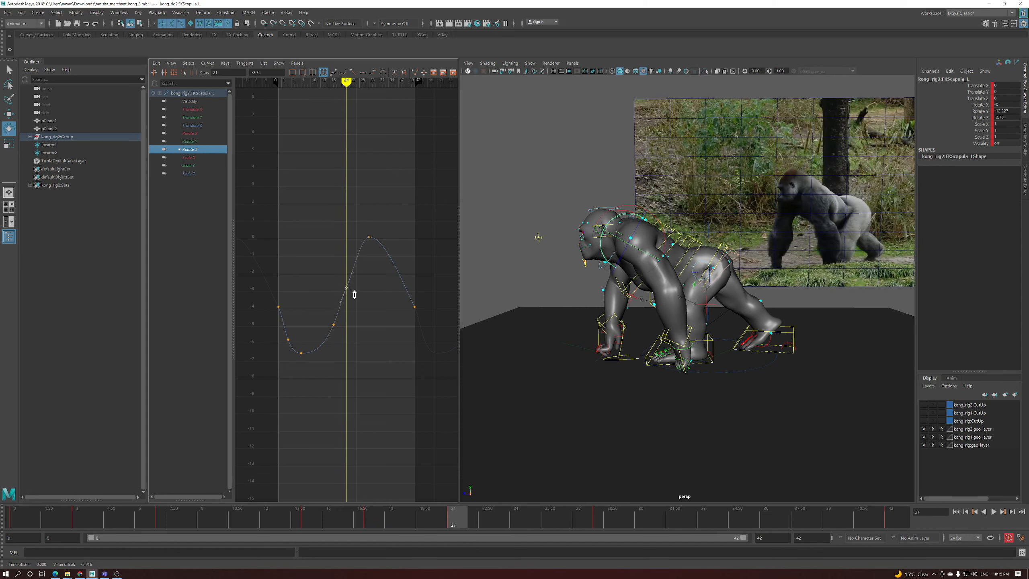
# Lower the left scapula's Rotate Z key at frame 28 to about -0.14 and check the motion up to frame 36
pyautogui.moveTo(380, 516); pyautogui.dragTo(602, 501)
pyautogui.keyDown('shift'); pyautogui.moveTo(368, 251); pyautogui.dragTo(374, 254, button='middle'); pyautogui.keyUp('shift')
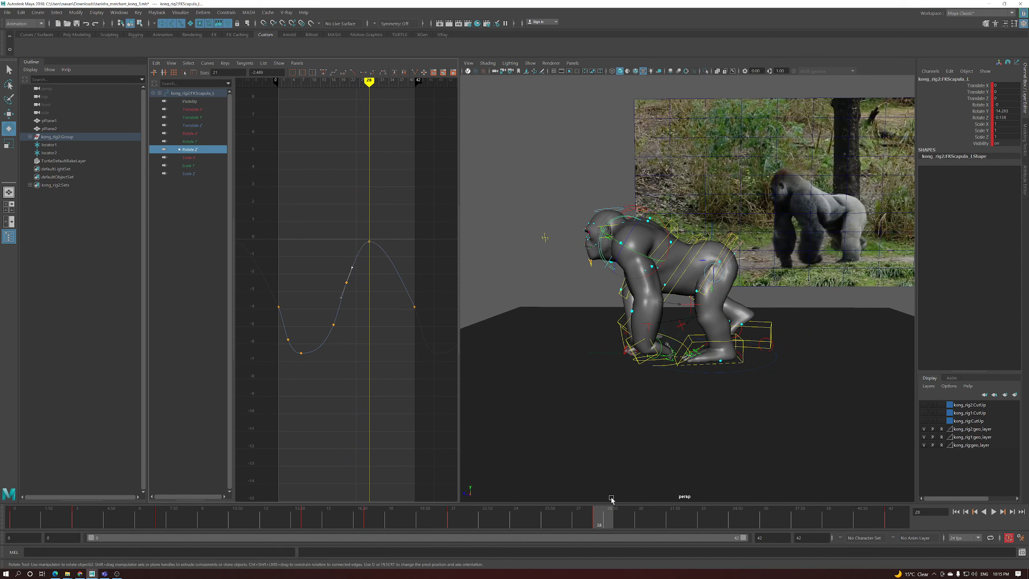
pyautogui.moveTo(628, 521); pyautogui.dragTo(772, 517)
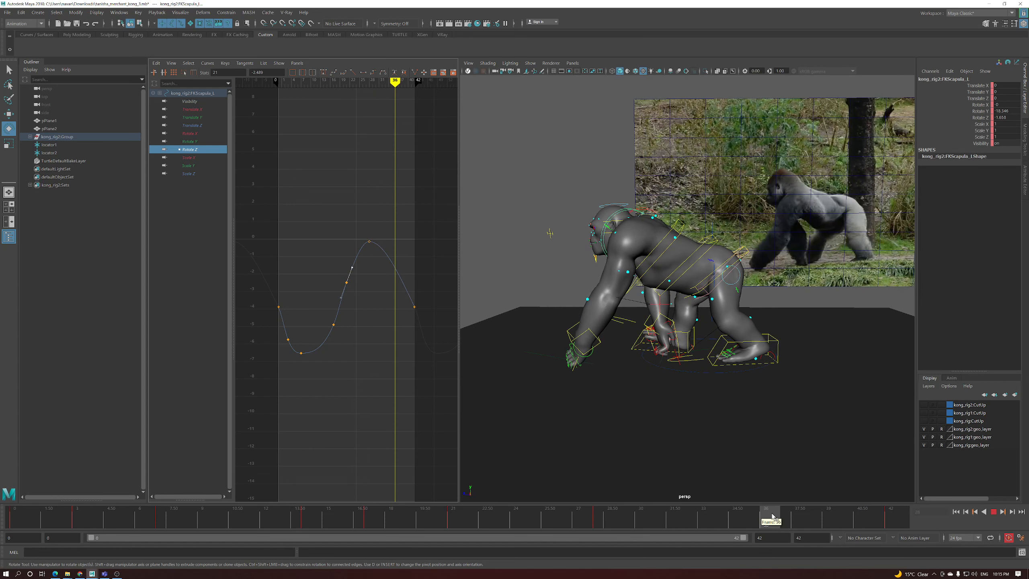
# Key the left scapula's Rotate Z at about 0.1 on frame 36 and about -0.98 on frame 39
pyautogui.moveTo(399, 271); pyautogui.dragTo(394, 271)
pyautogui.moveTo(393, 271); pyautogui.dragTo(411, 281, button='middle')
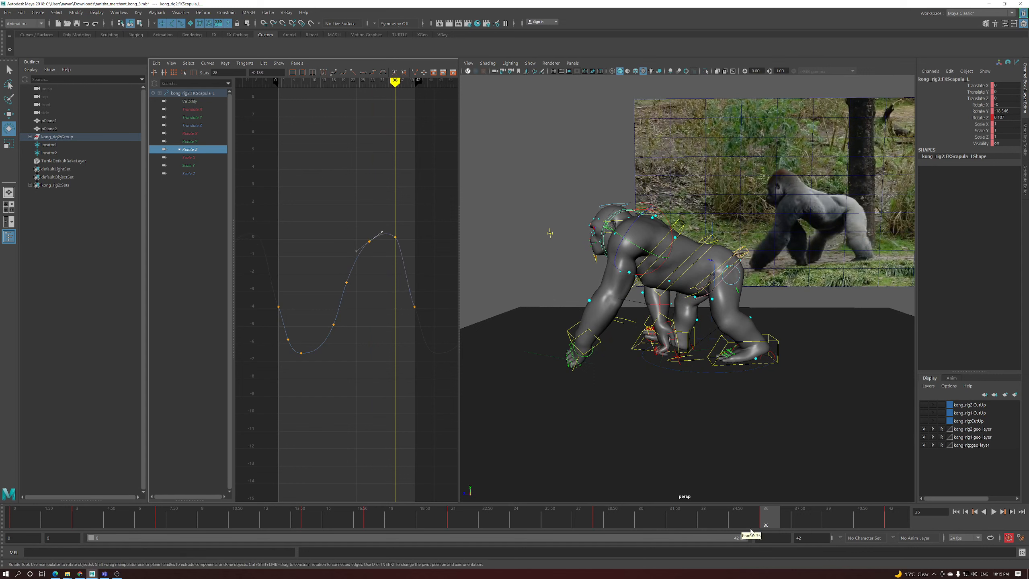
pyautogui.moveTo(782, 522)
pyautogui.mouseDown()
pyautogui.moveTo(848, 526)
pyautogui.moveTo(837, 527)
pyautogui.mouseUp()
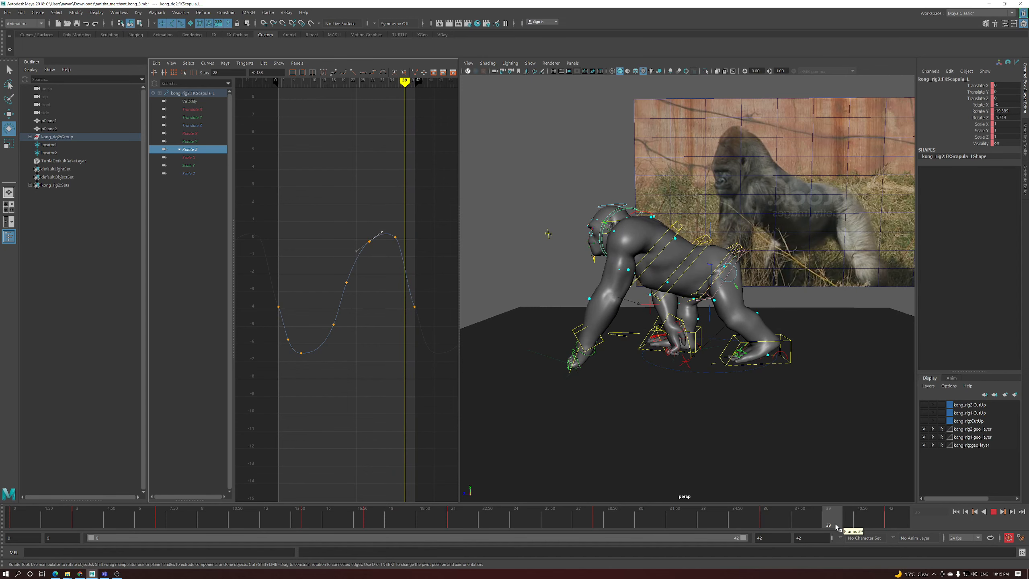
pyautogui.keyDown('shift'); pyautogui.moveTo(412, 297); pyautogui.dragTo(411, 288, button='middle'); pyautogui.keyUp('shift')
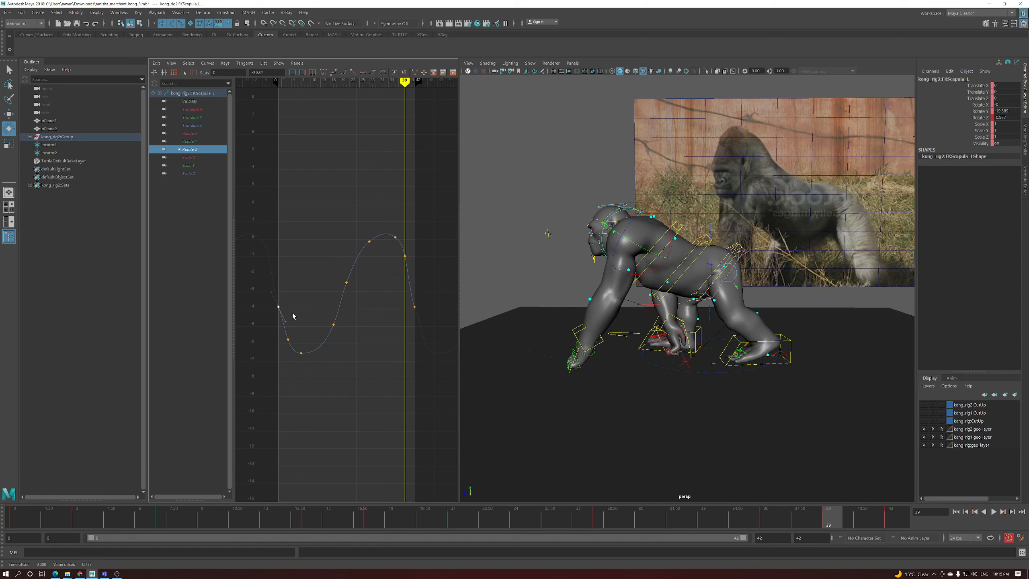
# Raise the left scapula's Rotate Z keys at frames 0 and 42 to about -3.5 and play the cycle
pyautogui.keyDown('shift'); pyautogui.moveTo(424, 299); pyautogui.dragTo(407, 314); pyautogui.keyUp('shift')
pyautogui.keyDown('shift'); pyautogui.moveTo(407, 314); pyautogui.dragTo(407, 311, button='middle'); pyautogui.keyUp('shift')
pyautogui.moveTo(280, 320); pyautogui.dragTo(281, 321)
pyautogui.moveTo(412, 331); pyautogui.dragTo(412, 343, button='middle')
pyautogui.moveTo(394, 251); pyautogui.dragTo(417, 272)
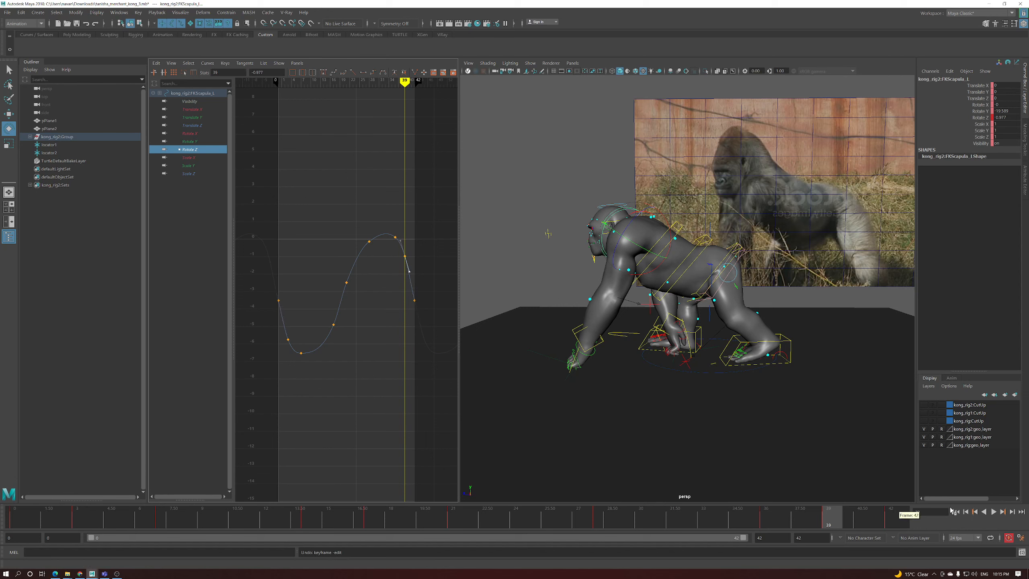
pyautogui.click(993, 512)
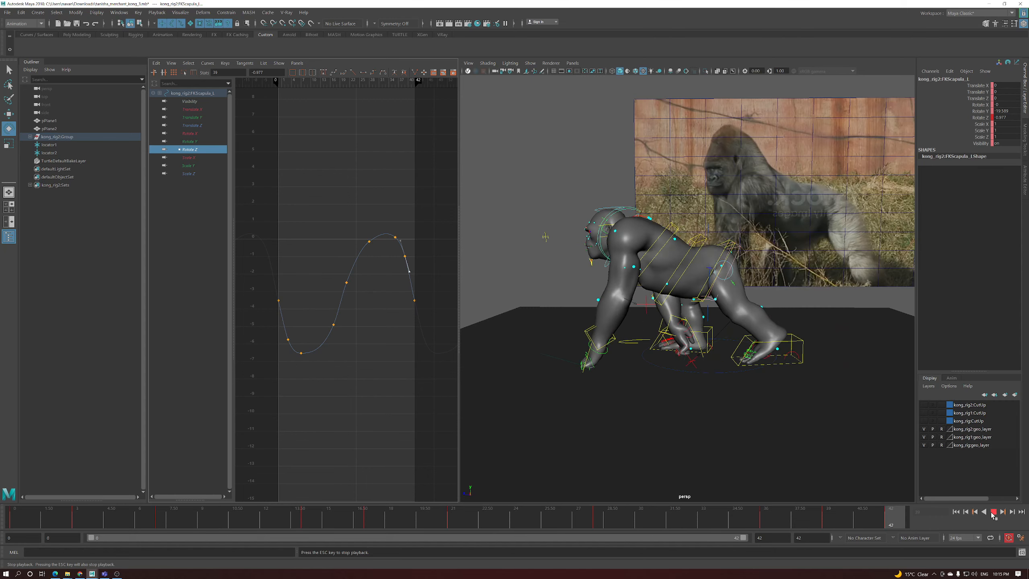
pyautogui.click(994, 512)
pyautogui.moveTo(491, 517)
pyautogui.mouseDown()
pyautogui.moveTo(328, 519)
pyautogui.moveTo(478, 519)
pyautogui.mouseUp()
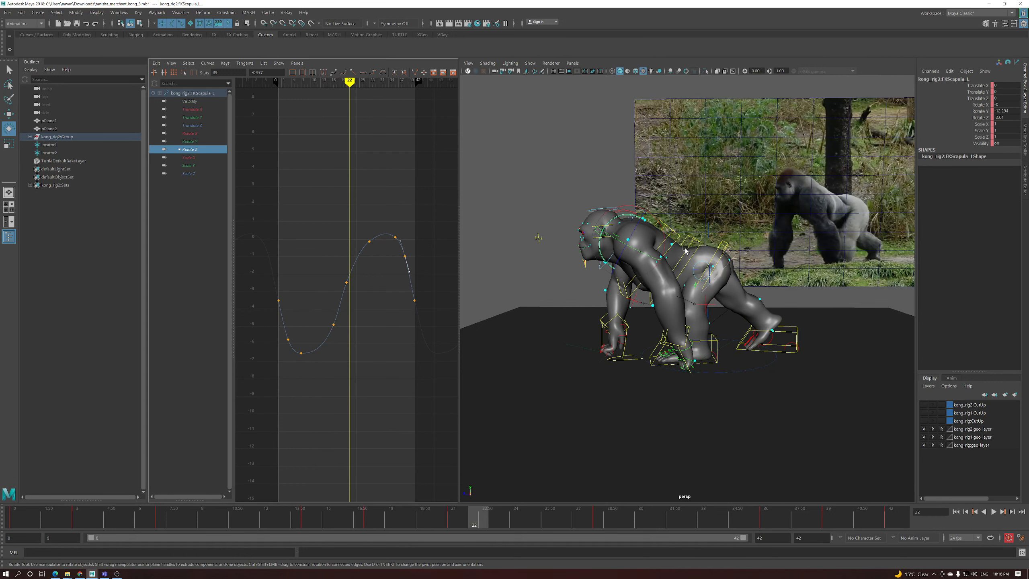
# Isolate the upper spine control's Translate Z curve and lower its frame 20 key to about -0.23
pyautogui.click(676, 236)
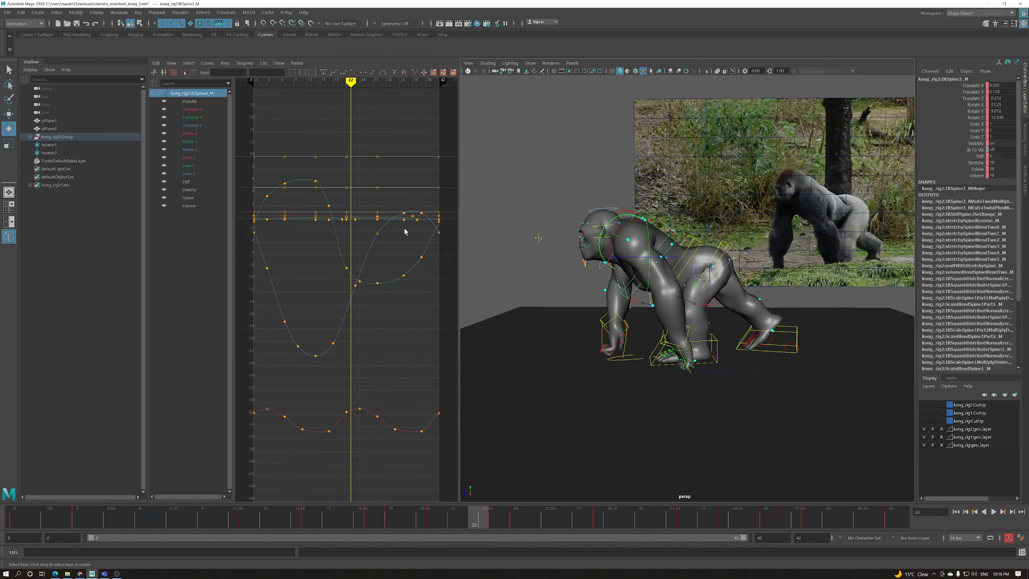
pyautogui.click(192, 125)
pyautogui.press('f')
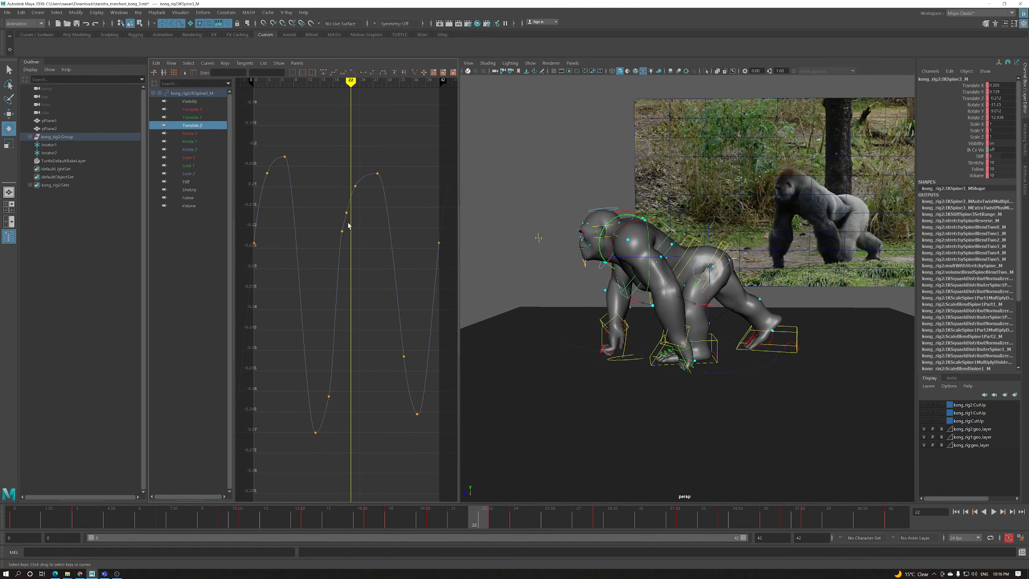
pyautogui.moveTo(335, 267); pyautogui.dragTo(336, 284)
pyautogui.keyDown('shift'); pyautogui.moveTo(336, 296); pyautogui.dragTo(343, 299, button='middle'); pyautogui.keyUp('shift')
pyautogui.hotkey('ctrl', 'z')
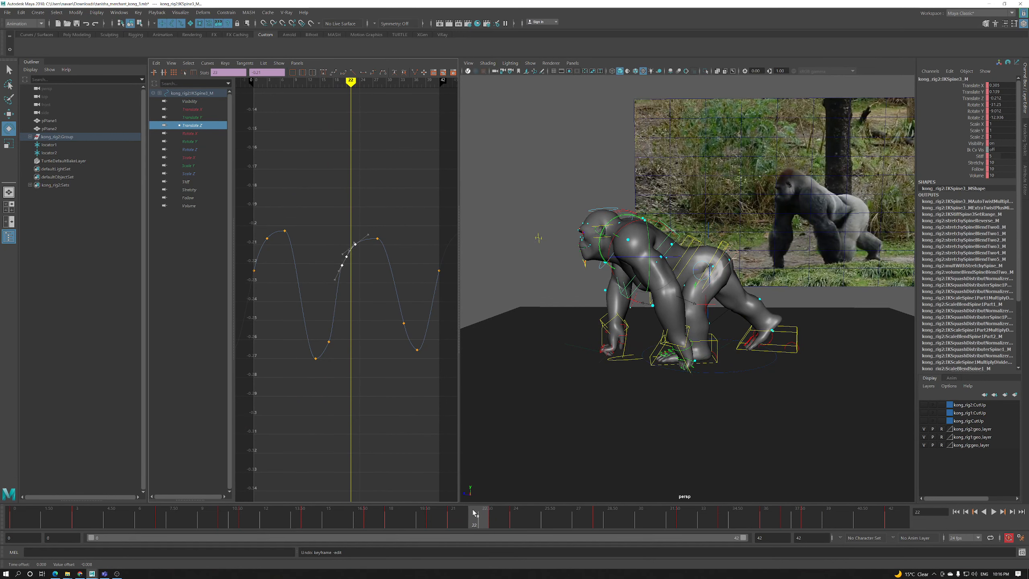
pyautogui.press(',')
pyautogui.click(342, 267)
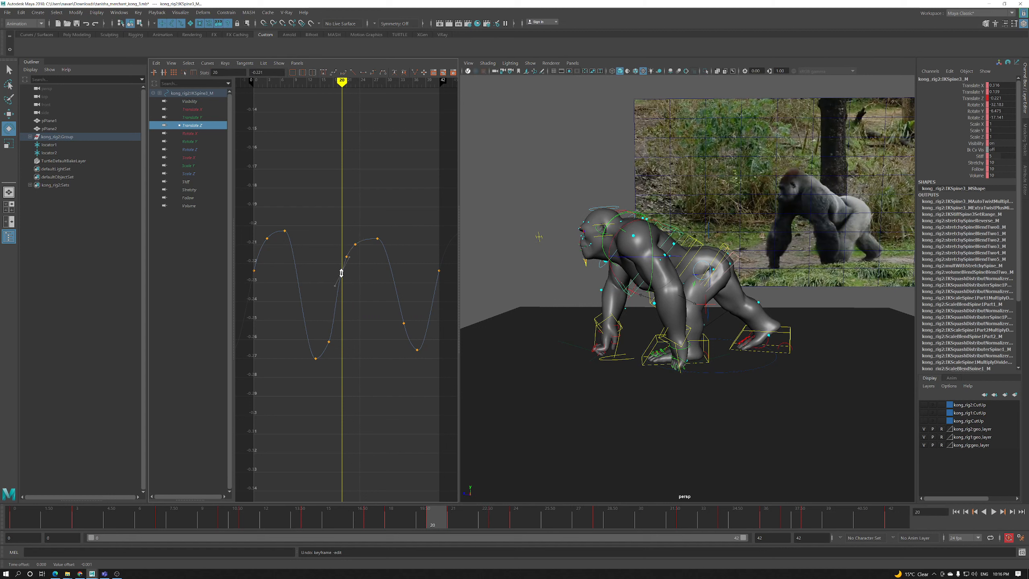
pyautogui.keyDown('shift'); pyautogui.moveTo(343, 282); pyautogui.dragTo(344, 291, button='middle'); pyautogui.keyUp('shift')
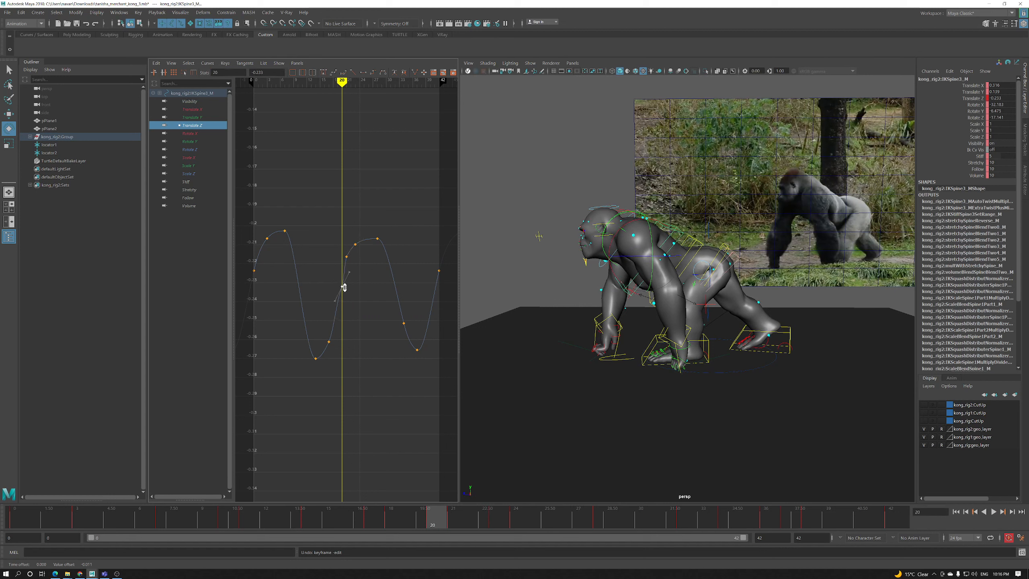
# Remove the upper spine's Translate Z key at frame 21, shift the frame 23 key to frame 24, and play the cycle
pyautogui.click(365, 235)
pyautogui.hotkey('alt', 'v')
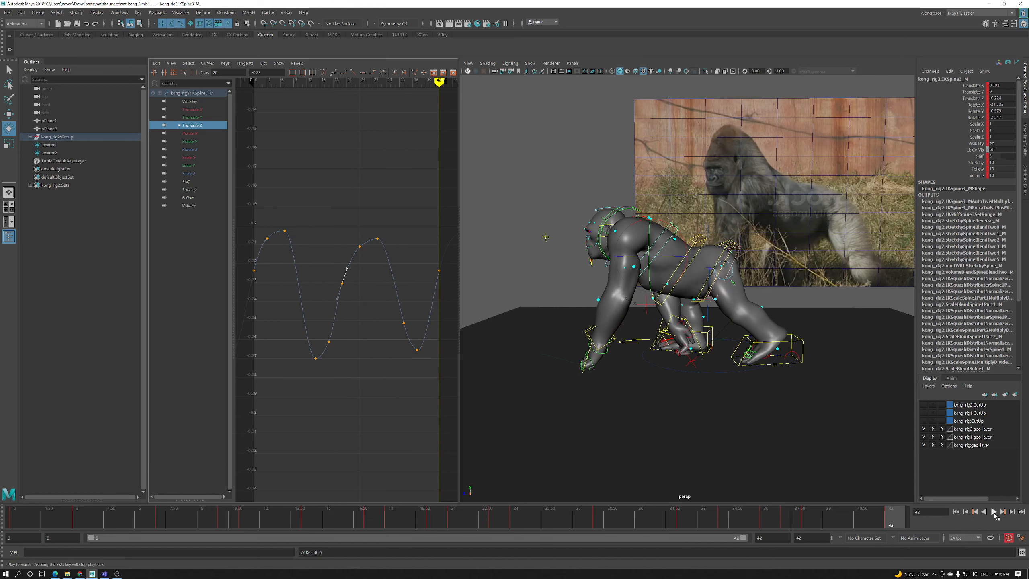
pyautogui.click(994, 513)
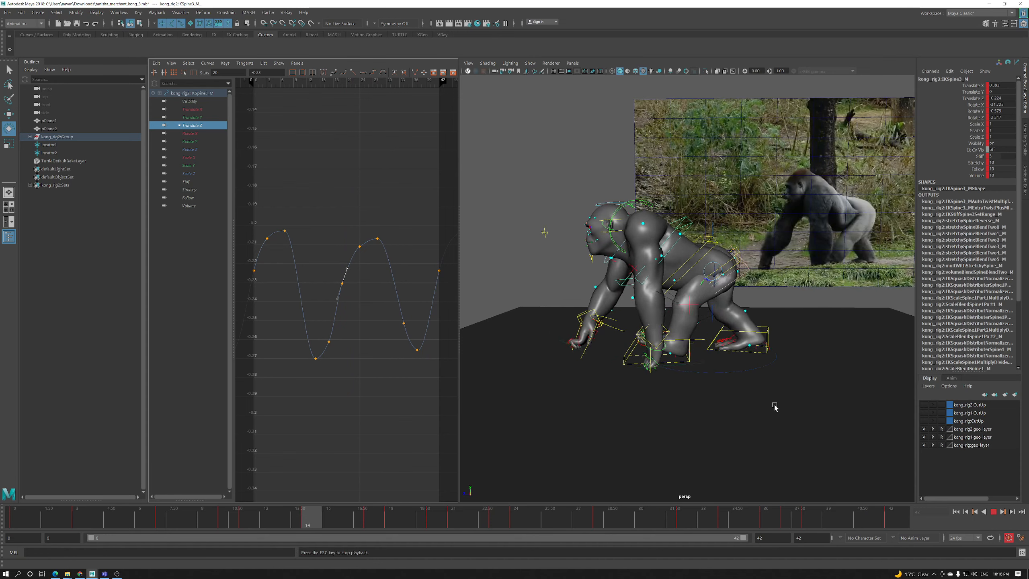
pyautogui.press('Escape')
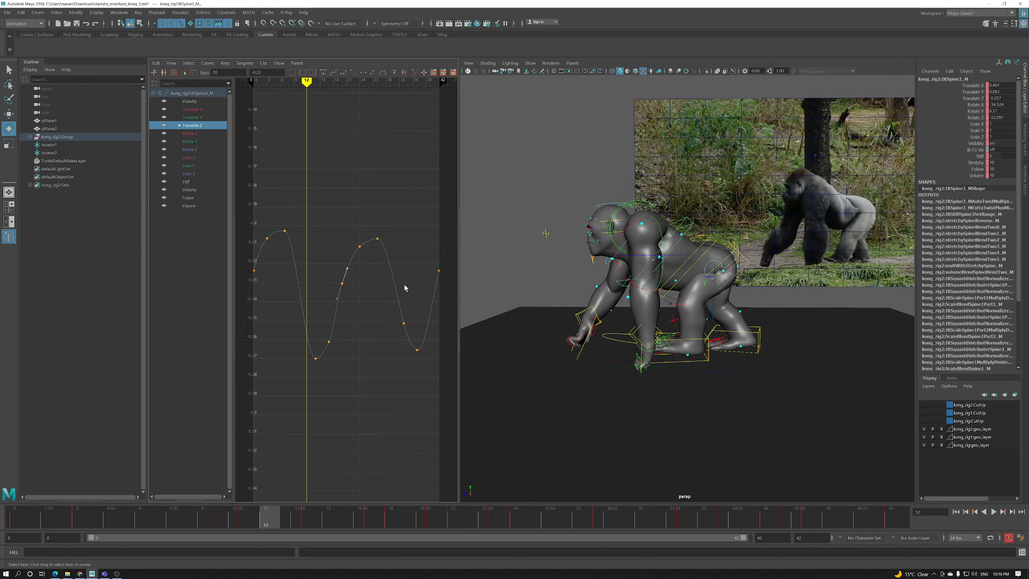
# Scale all upper spine Translate Z keys down so the highest peak sits at about -0.21, and play the cycle
pyautogui.click(344, 289)
pyautogui.press('r')
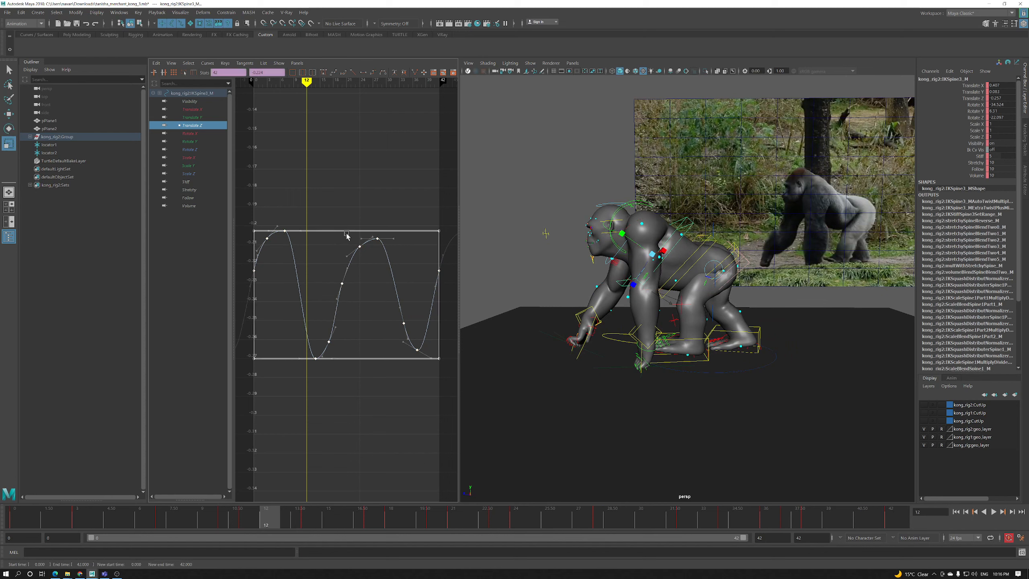
pyautogui.moveTo(346, 234); pyautogui.dragTo(347, 253)
pyautogui.moveTo(422, 516); pyautogui.dragTo(1022, 522)
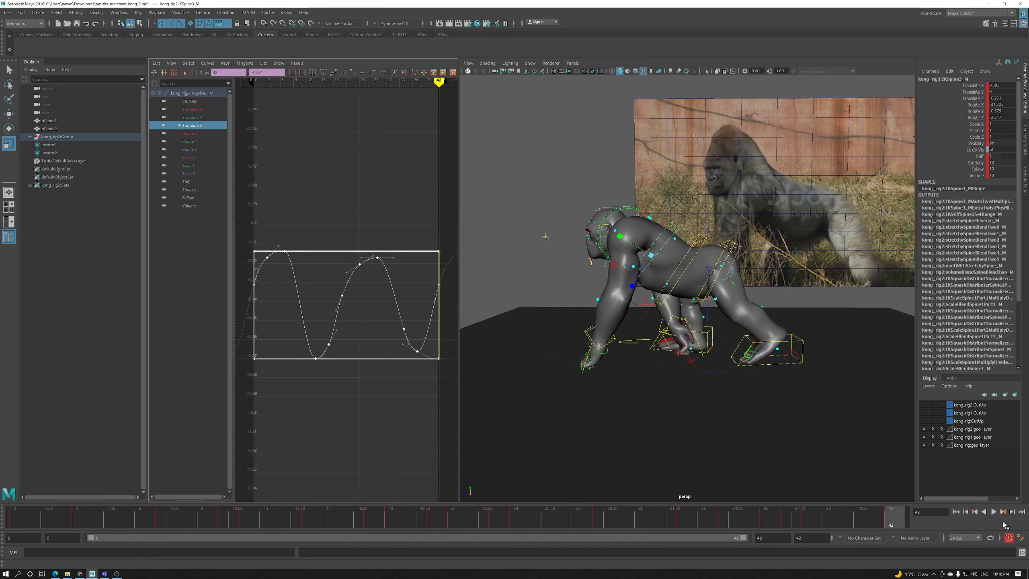
pyautogui.click(993, 512)
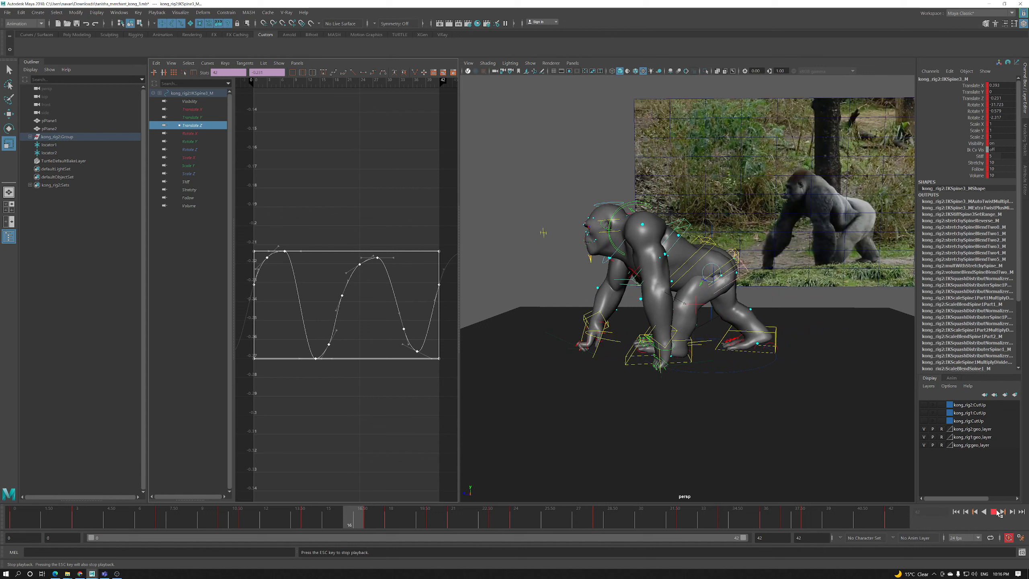
pyautogui.click(997, 513)
# Isolate the upper spine's Rotate Y curve and raise its frame 21 key to about -5.19
pyautogui.click(472, 521)
pyautogui.moveTo(505, 521); pyautogui.dragTo(412, 524)
pyautogui.click(195, 142)
pyautogui.press('f')
pyautogui.press('f')
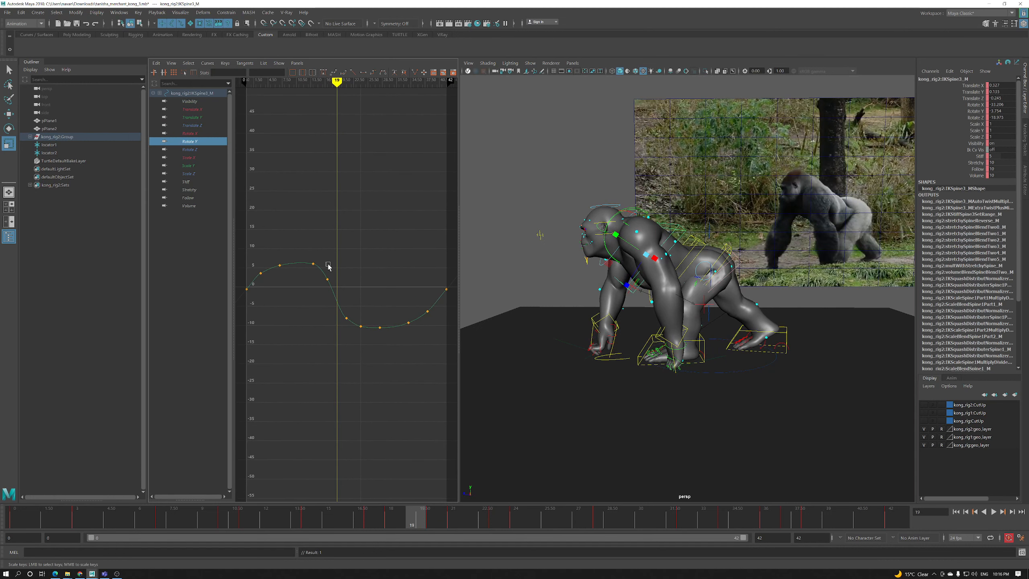
pyautogui.keyDown('alt'); pyautogui.keyDown('shift'); pyautogui.moveTo(368, 301); pyautogui.dragTo(365, 301, button='right'); pyautogui.keyUp('shift'); pyautogui.keyUp('alt')
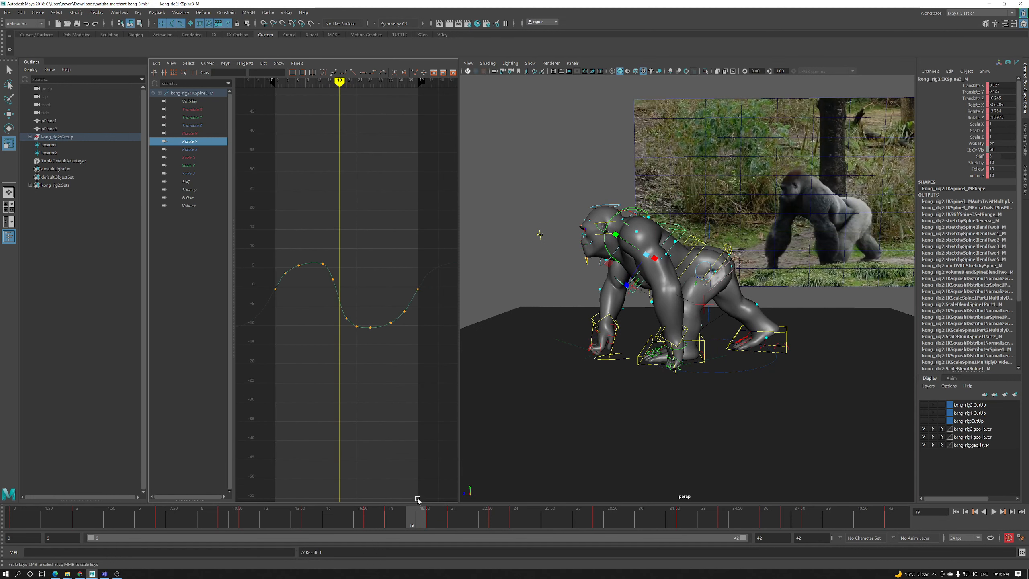
pyautogui.click(460, 524)
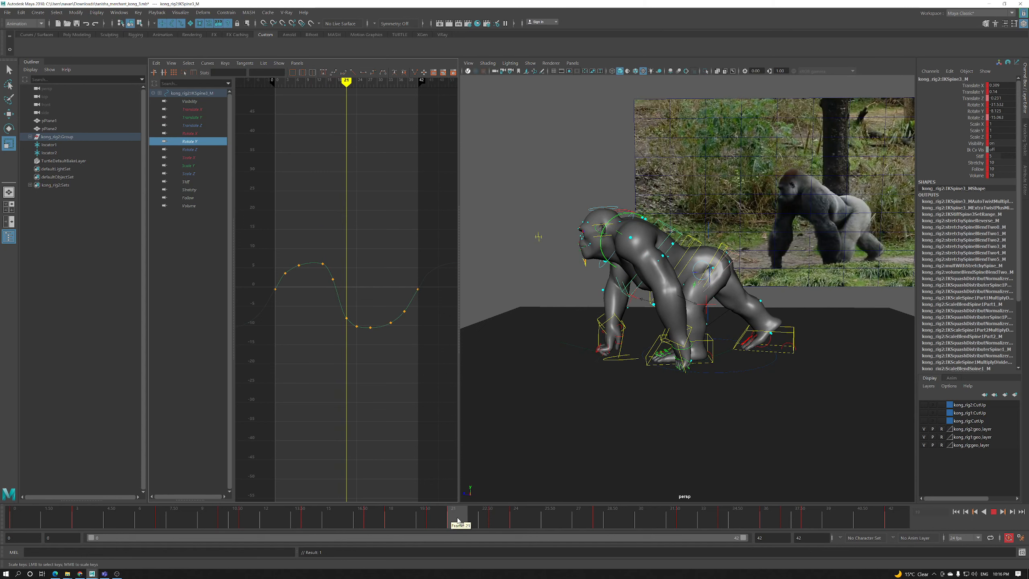
pyautogui.click(346, 319)
pyautogui.press('w')
pyautogui.moveTo(349, 315); pyautogui.dragTo(354, 302, button='middle')
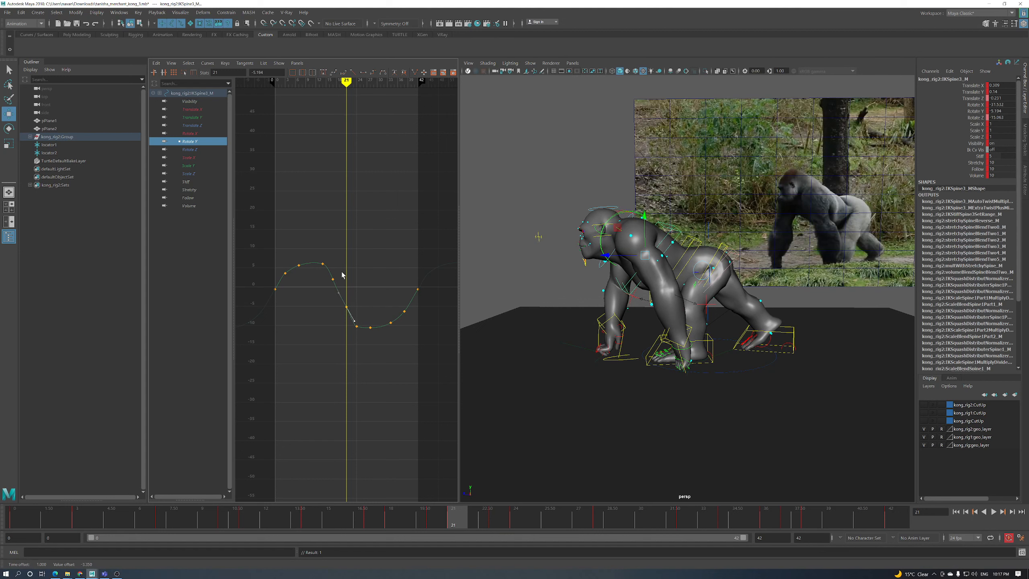
# Smooth the upper spine's Rotate Y peak between frames 3 and 14 and review the walk from the front
pyautogui.click(338, 293)
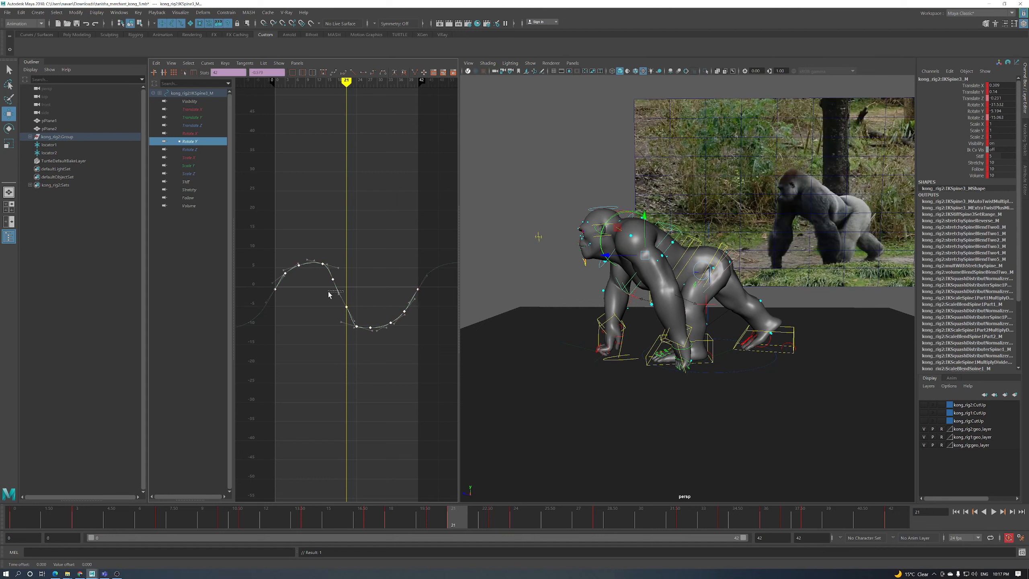
pyautogui.click(341, 295)
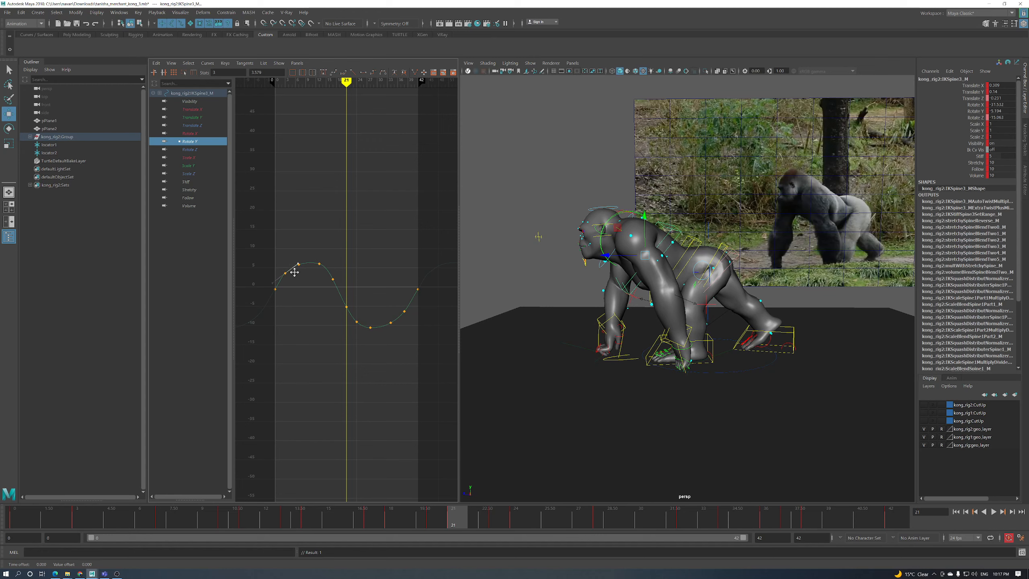
pyautogui.click(994, 512)
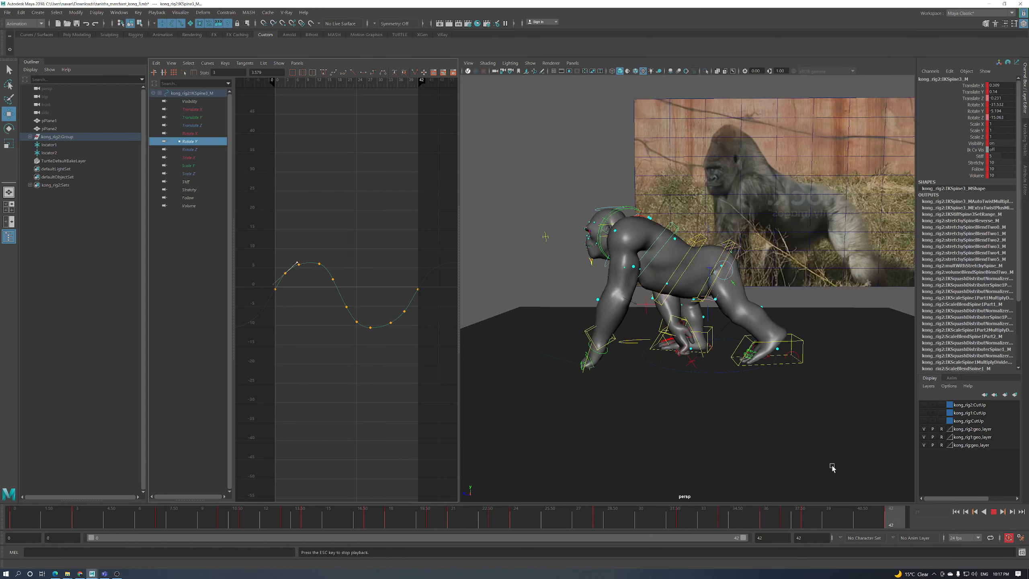
pyautogui.keyDown('alt'); pyautogui.moveTo(707, 423); pyautogui.dragTo(781, 402); pyautogui.keyUp('alt')
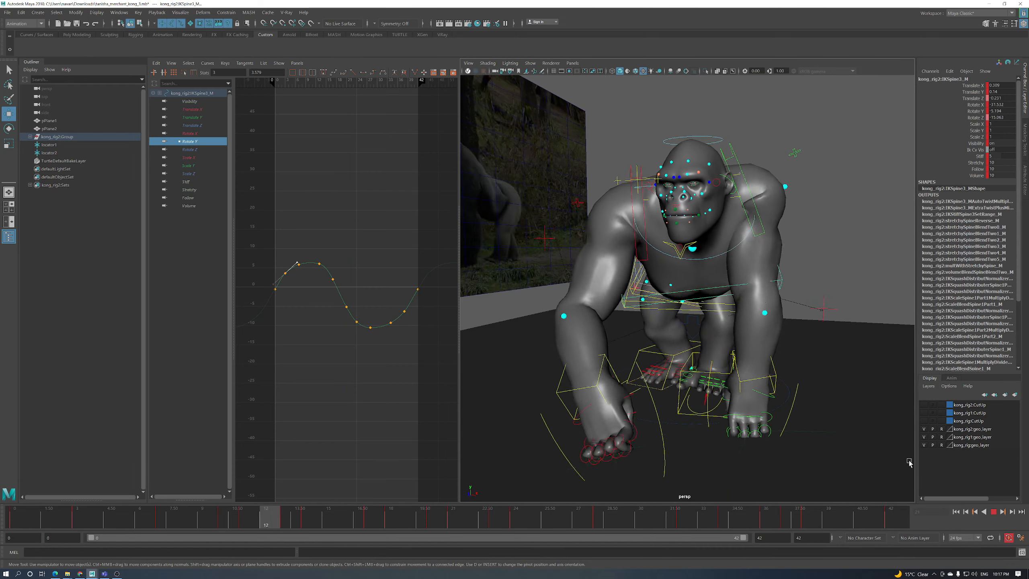
pyautogui.press('Escape')
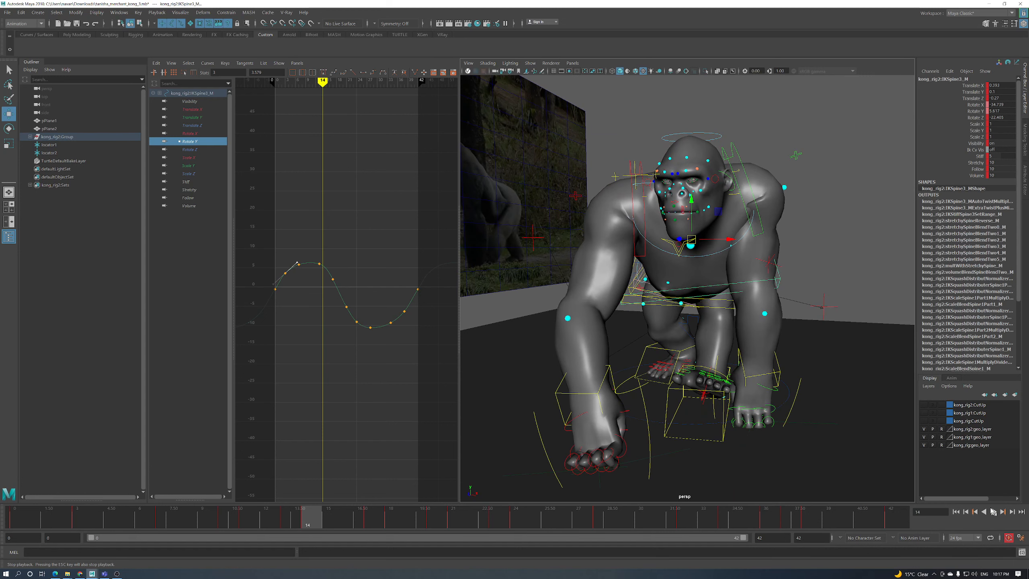
pyautogui.moveTo(320, 521); pyautogui.dragTo(261, 520)
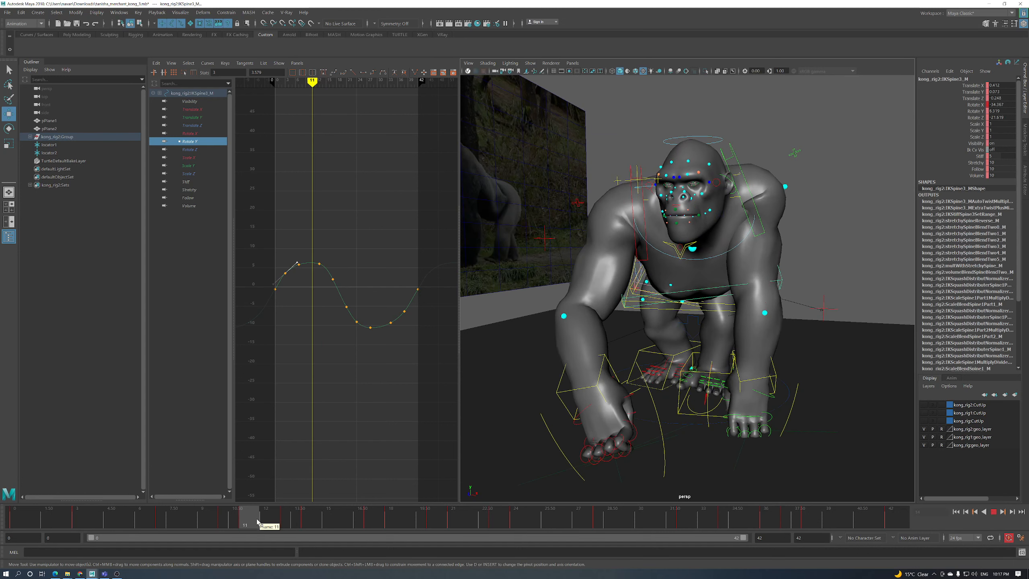
# Move the left scapula's Rotate Y key at frame 14 to frame 12, keeping its value
pyautogui.click(736, 157)
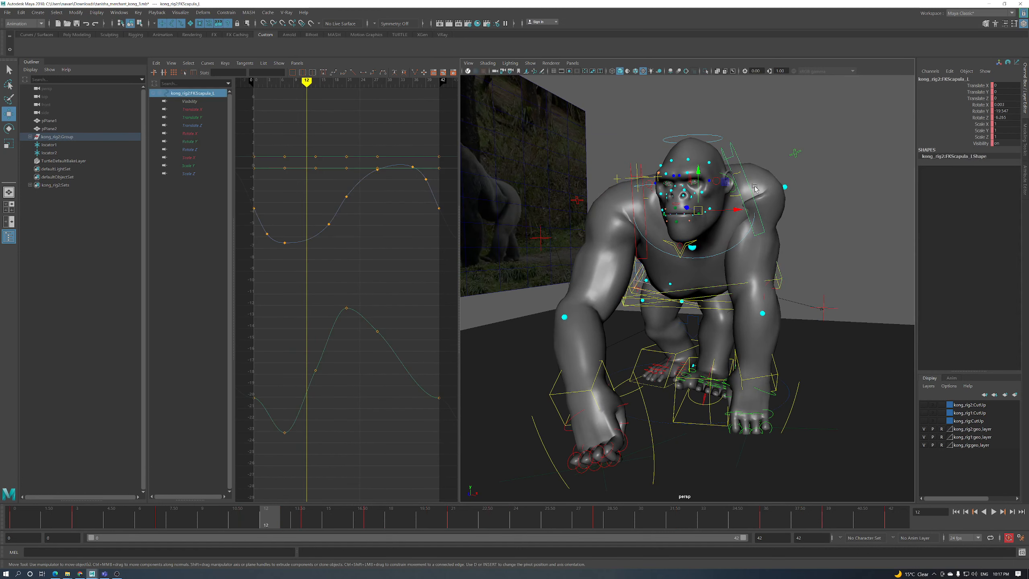
pyautogui.click(315, 370)
pyautogui.keyDown('shift'); pyautogui.moveTo(337, 371); pyautogui.dragTo(328, 371, button='middle'); pyautogui.keyUp('shift')
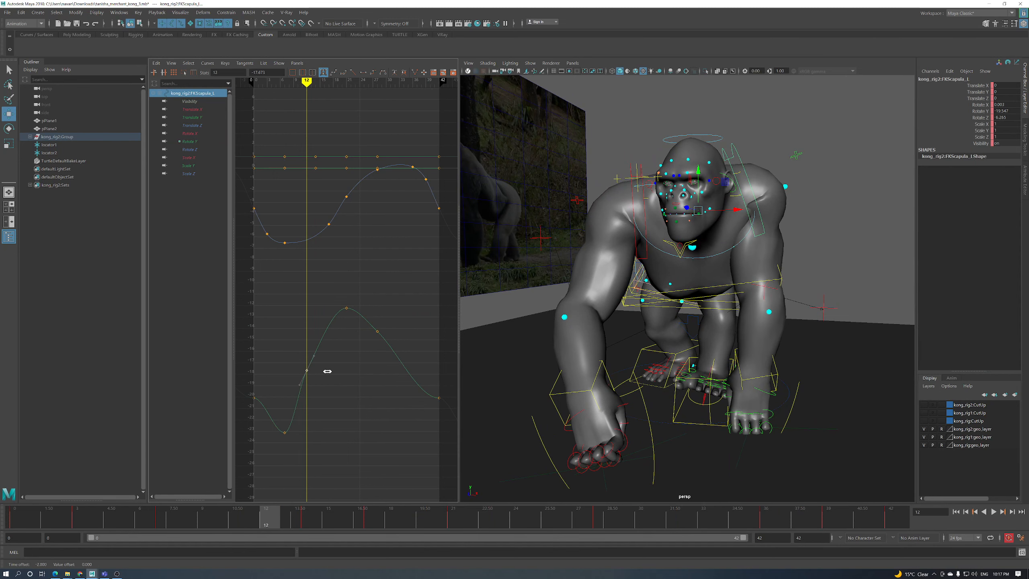
pyautogui.hotkey('ctrl', 'z')
pyautogui.keyDown('alt'); pyautogui.moveTo(831, 365); pyautogui.dragTo(675, 353); pyautogui.keyUp('alt')
pyautogui.hotkey('shift', 'z')
pyautogui.keyDown('shift'); pyautogui.moveTo(323, 376); pyautogui.dragTo(329, 345, button='middle'); pyautogui.keyUp('shift')
pyautogui.hotkey('ctrl', 'z')
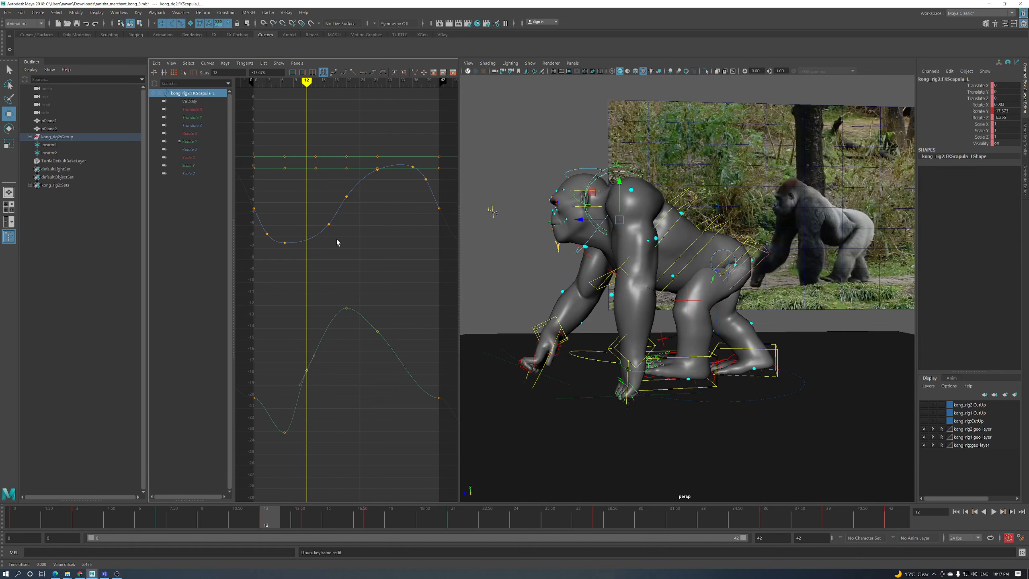
# Add a left scapula Rotate Z key at frame 12 and raise the Rotate Y key there to about -16.29
pyautogui.moveTo(330, 231); pyautogui.dragTo(297, 227)
pyautogui.click(307, 242)
pyautogui.keyDown('shift'); pyautogui.moveTo(307, 244); pyautogui.dragTo(315, 262, button='middle'); pyautogui.keyUp('shift')
pyautogui.keyDown('shift'); pyautogui.moveTo(321, 397); pyautogui.dragTo(337, 368, button='middle'); pyautogui.keyUp('shift')
# Raise the left scapula's Rotate Y key at frame 7 to about -20.44, smooth its tangents, and check the playback
pyautogui.moveTo(294, 510); pyautogui.dragTo(170, 523)
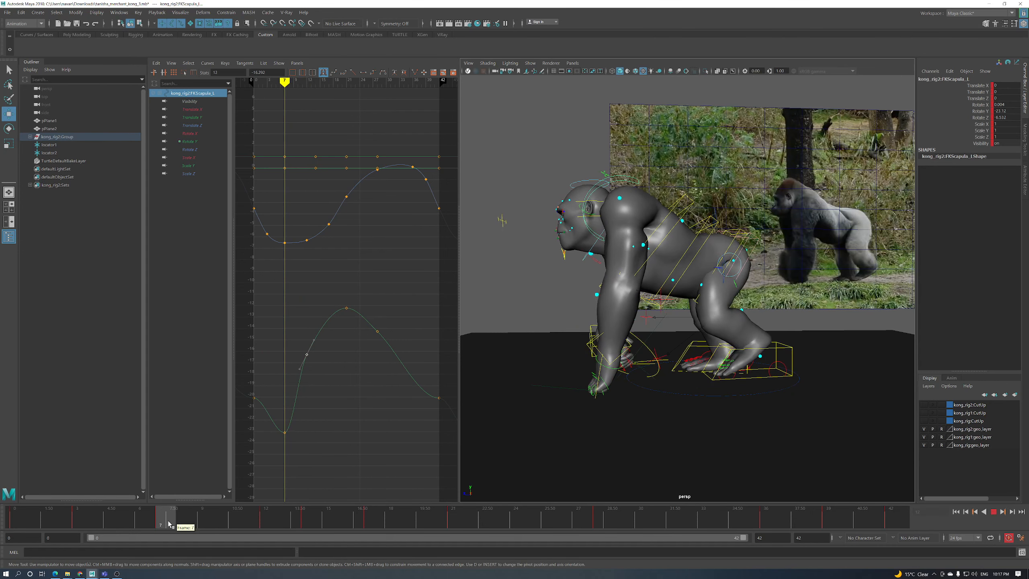
pyautogui.click(286, 432)
pyautogui.keyDown('shift'); pyautogui.moveTo(287, 431); pyautogui.dragTo(314, 406, button='middle'); pyautogui.keyUp('shift')
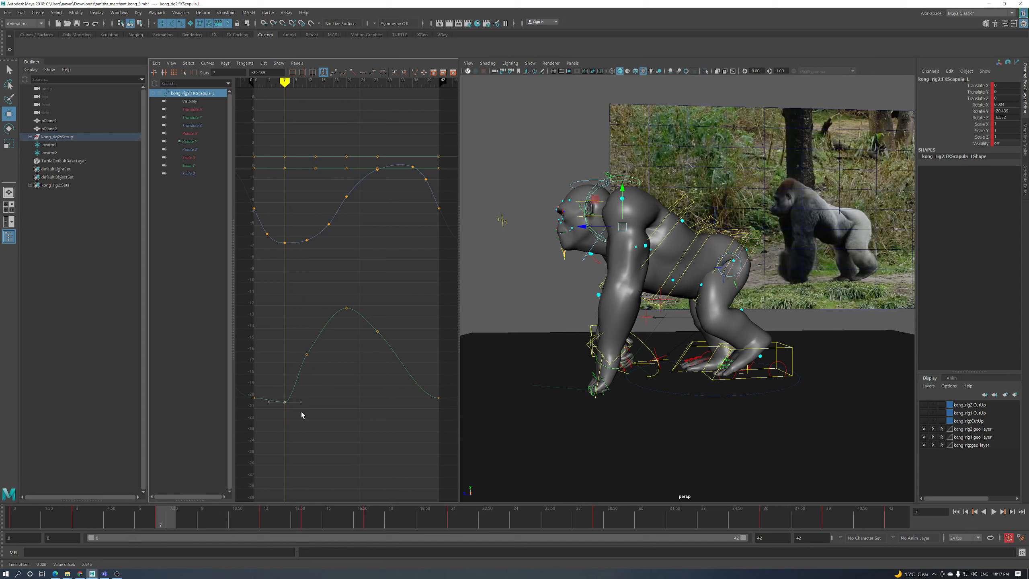
pyautogui.keyDown('shift'); pyautogui.moveTo(299, 405); pyautogui.dragTo(305, 409, button='middle'); pyautogui.keyUp('shift')
pyautogui.hotkey('alt', 'v')
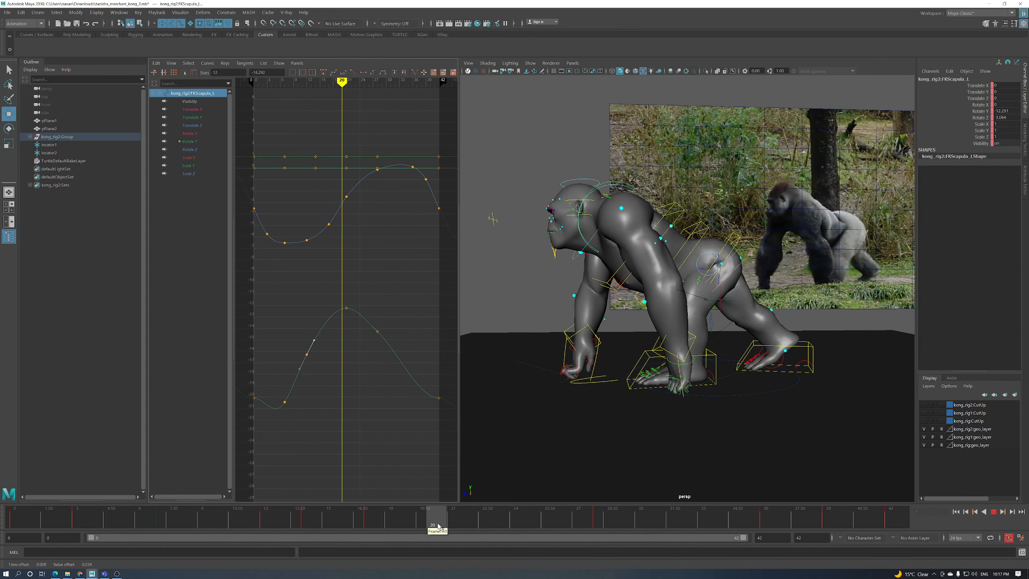
# Raise the left scapula's Rotate Y key at frame 28 to about -13.16 and check the shoulder motion up to frame 39
pyautogui.click(466, 528)
pyautogui.moveTo(337, 328); pyautogui.dragTo(356, 324, button='middle')
pyautogui.moveTo(465, 530); pyautogui.dragTo(602, 523)
pyautogui.moveTo(375, 345); pyautogui.dragTo(376, 345)
pyautogui.moveTo(376, 345); pyautogui.dragTo(383, 338, button='middle')
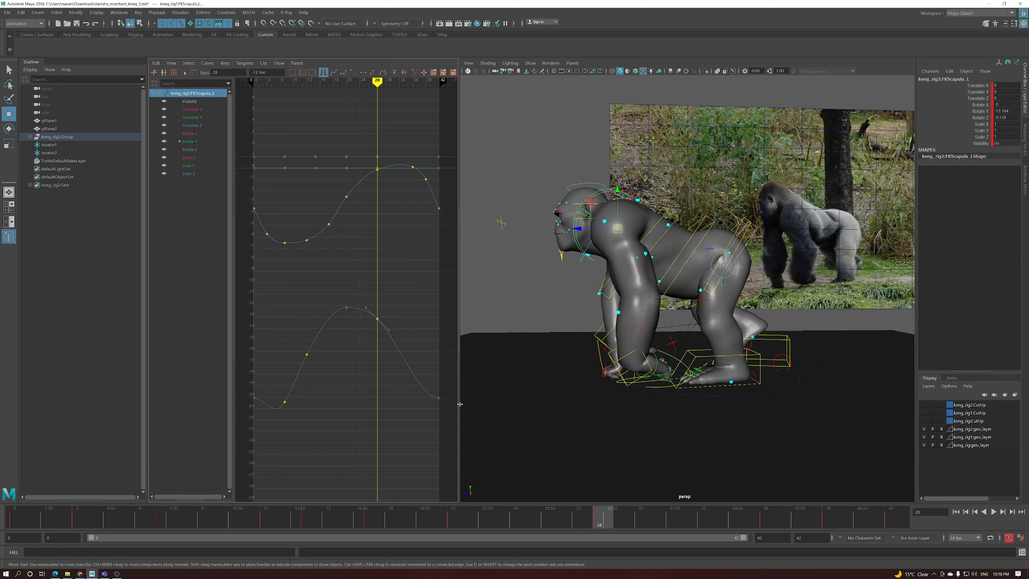
pyautogui.moveTo(643, 519)
pyautogui.mouseDown()
pyautogui.moveTo(882, 513)
pyautogui.moveTo(790, 515)
pyautogui.moveTo(828, 514)
pyautogui.mouseUp()
pyautogui.scroll(-1, 300, 375)
pyautogui.click(282, 373)
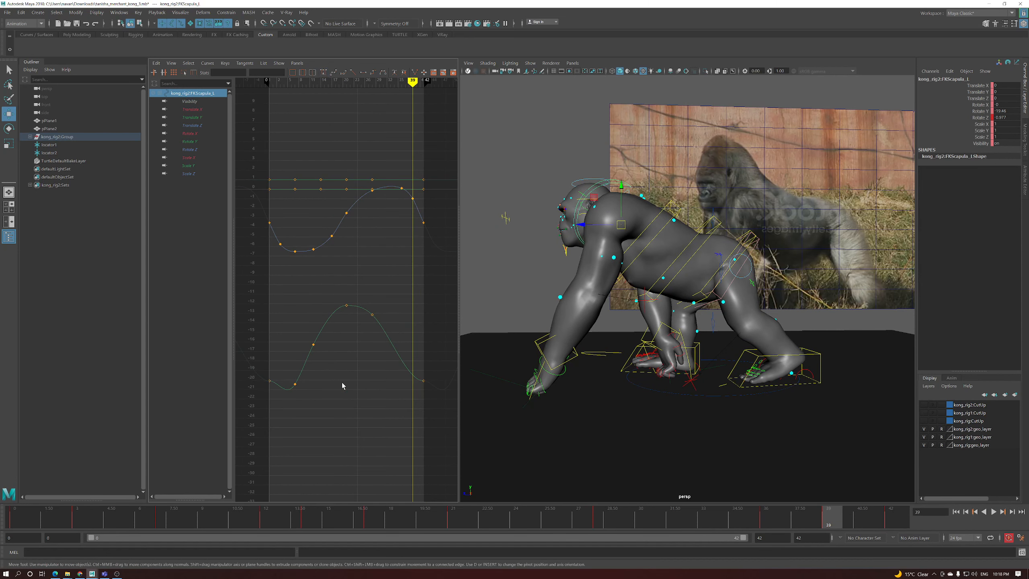
# Lower the left scapula's Rotate Y keys at frames 0 and 42 to about -21 and tilt their tangents into a continuous loop
pyautogui.keyDown('shift'); pyautogui.moveTo(426, 371); pyautogui.dragTo(420, 387); pyautogui.keyUp('shift')
pyautogui.keyDown('shift'); pyautogui.moveTo(420, 389); pyautogui.dragTo(422, 399, button='middle'); pyautogui.keyUp('shift')
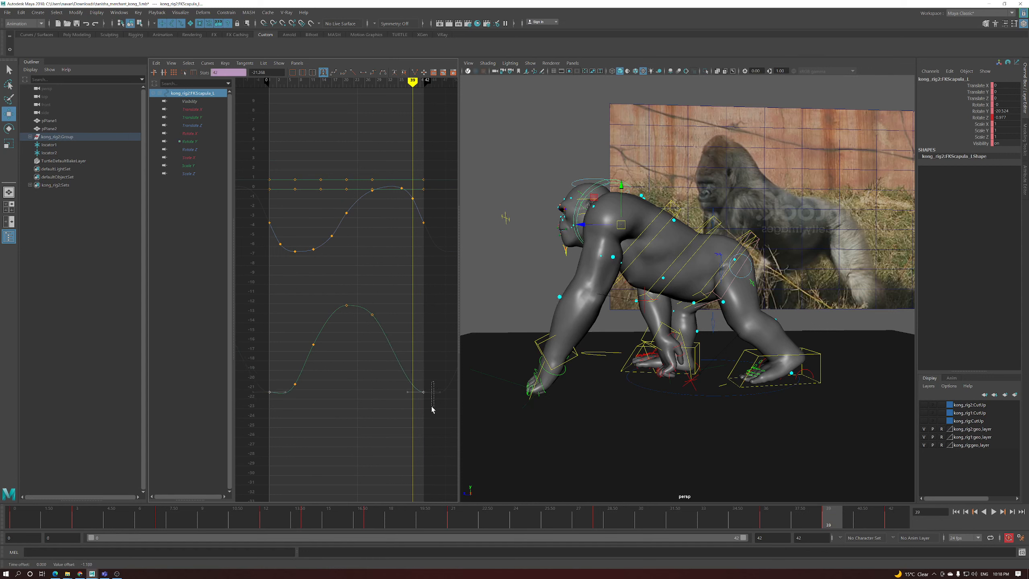
pyautogui.moveTo(351, 397); pyautogui.dragTo(354, 404, button='middle')
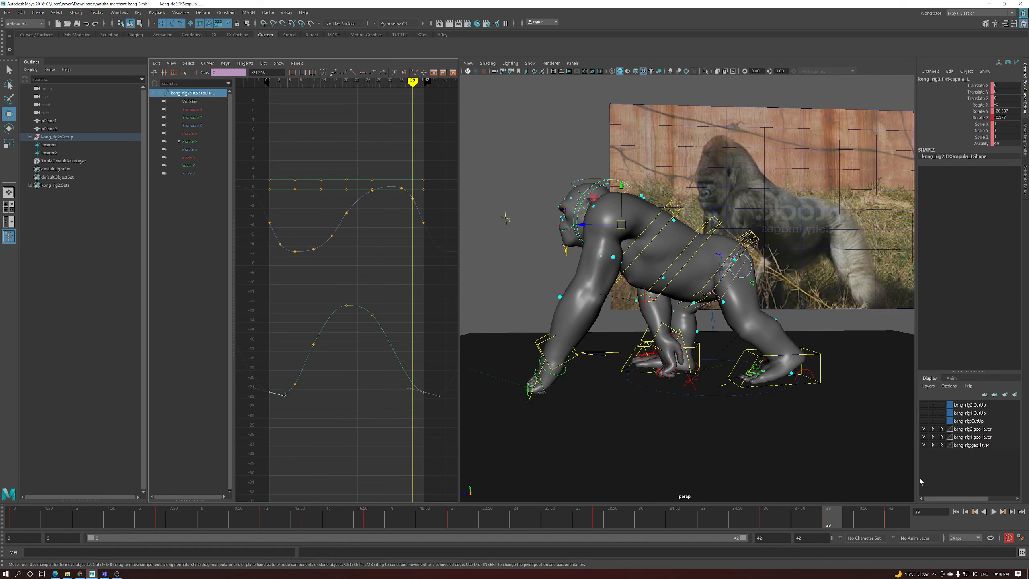
# Play the walk cycle from the side and front, and scrub to frame 23 to inspect the left hand
pyautogui.click(994, 512)
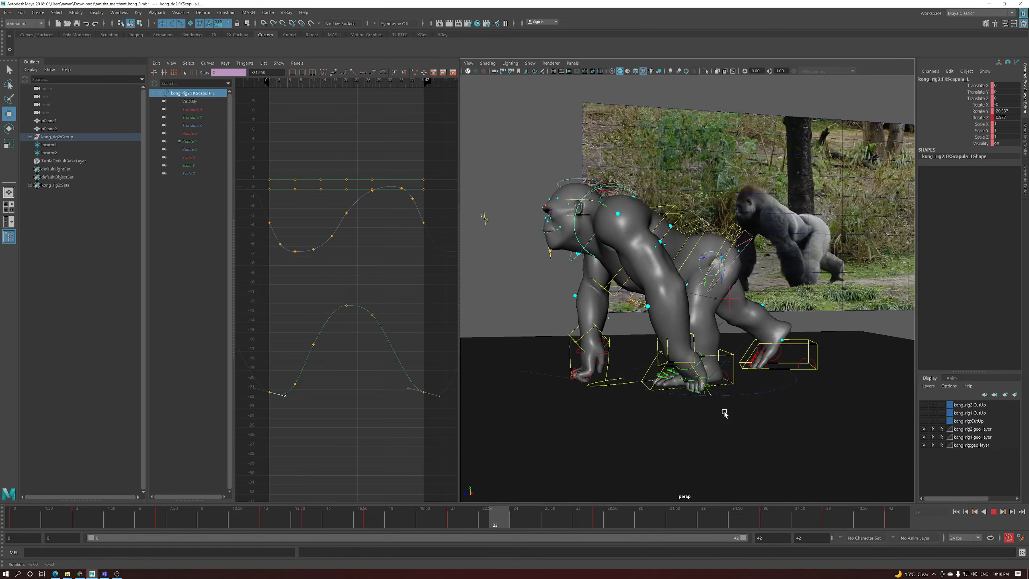
pyautogui.keyDown('alt'); pyautogui.moveTo(730, 421); pyautogui.dragTo(770, 420); pyautogui.keyUp('alt')
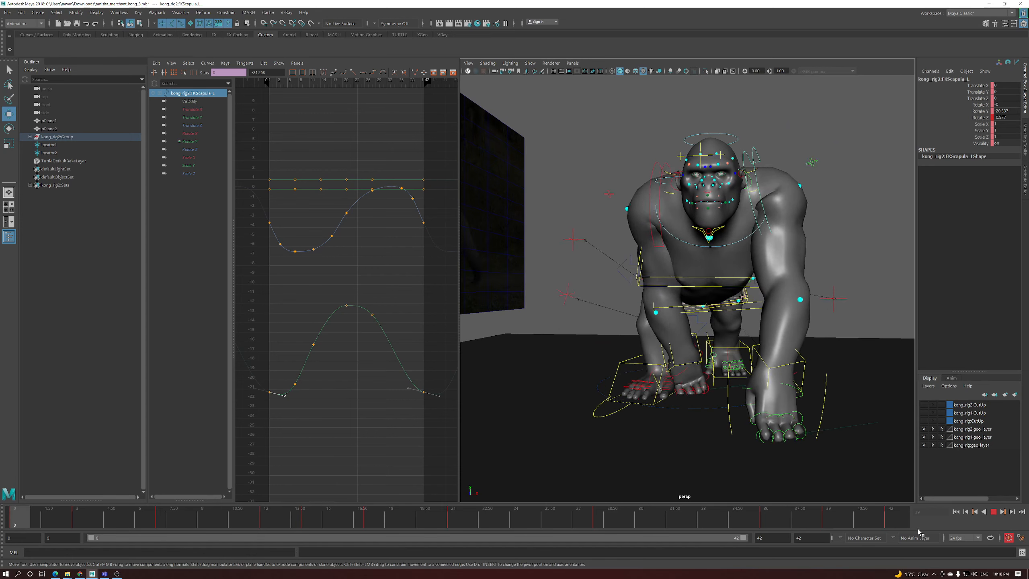
pyautogui.click(994, 512)
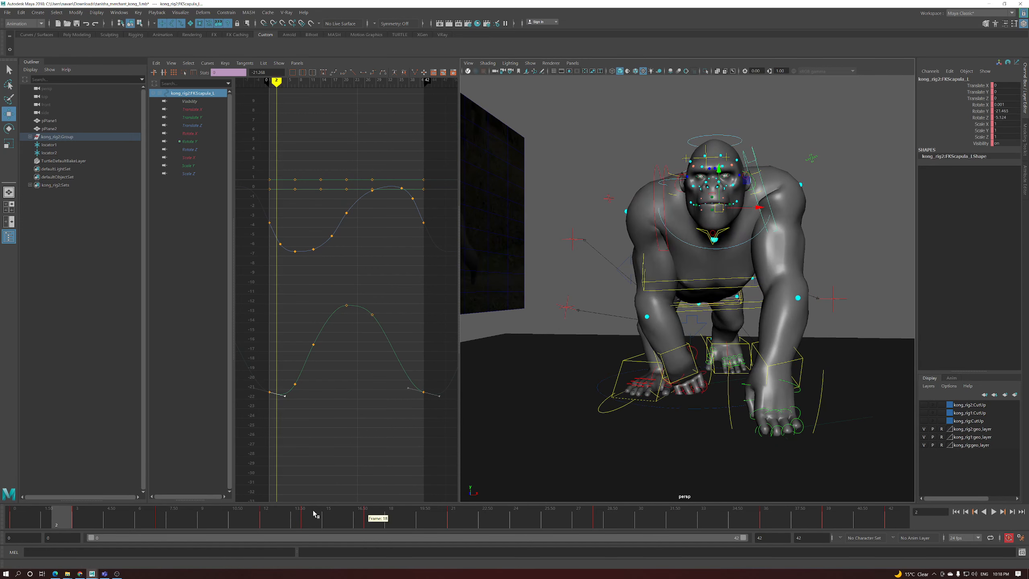
pyautogui.moveTo(78, 520); pyautogui.dragTo(495, 521)
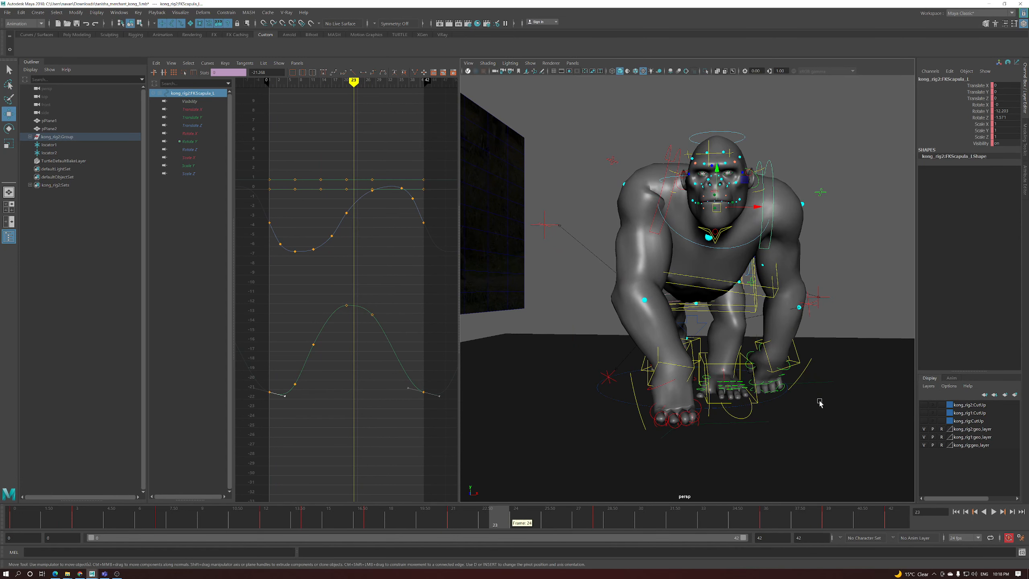
# Isolate the left hand's locator1 Translate Y curve and add a key at frame 24 at about 0.15
pyautogui.click(795, 382)
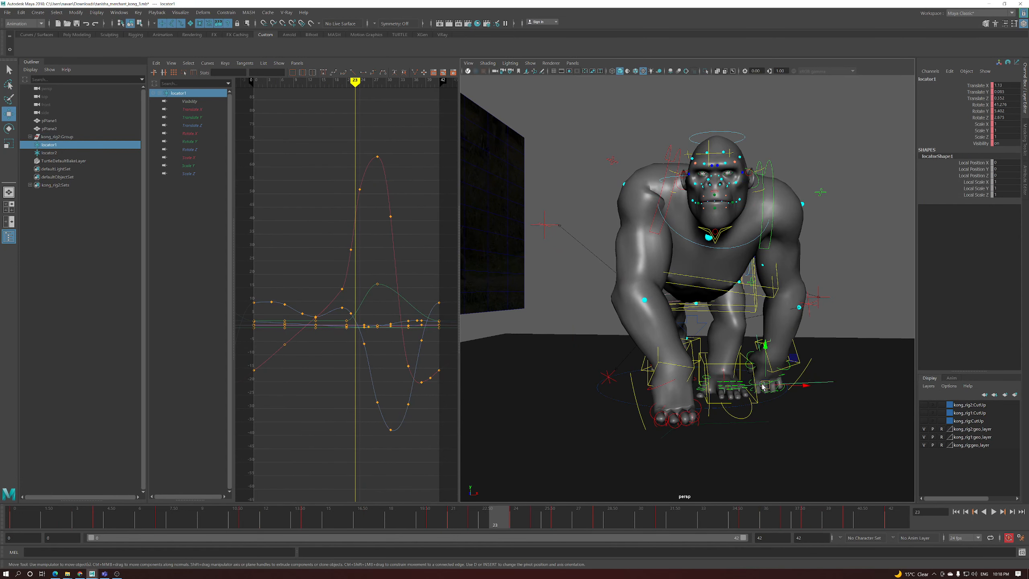
pyautogui.click(201, 117)
pyautogui.press('f')
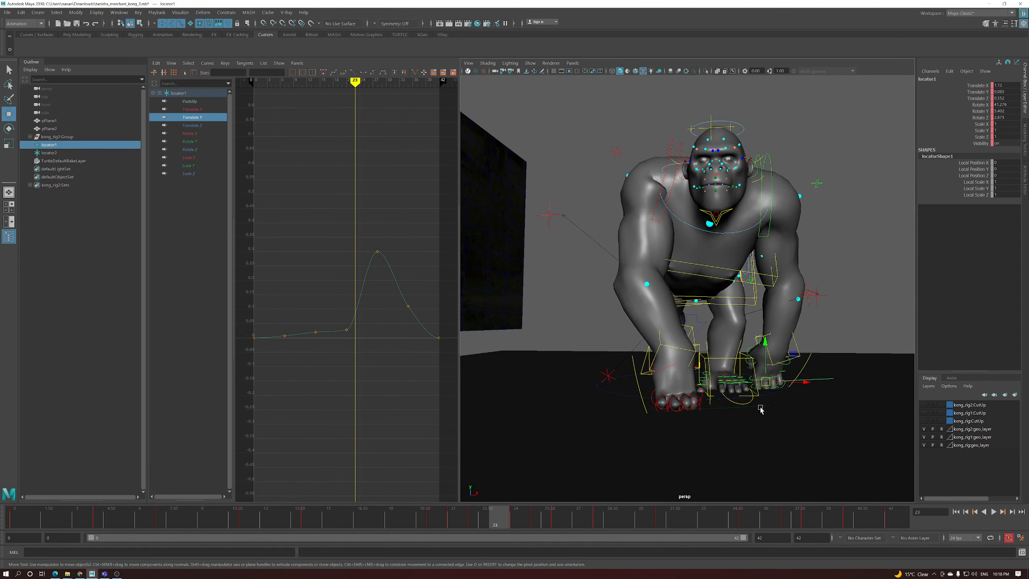
pyautogui.hotkey('alt', ',')
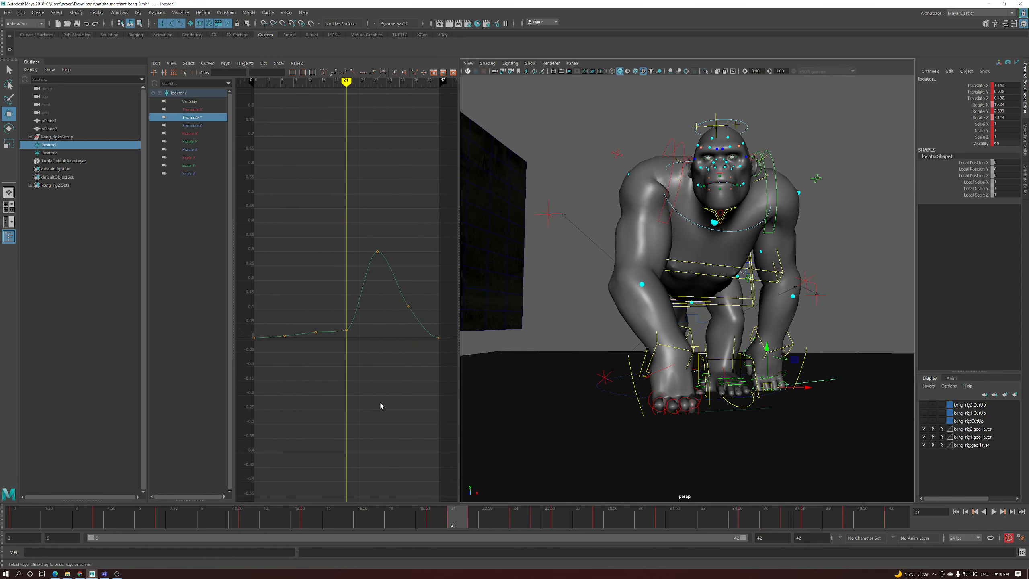
pyautogui.hotkey('alt', '.')
pyautogui.hotkey('alt', '.')
pyautogui.click(358, 297)
pyautogui.moveTo(369, 309); pyautogui.dragTo(370, 302, button='middle')
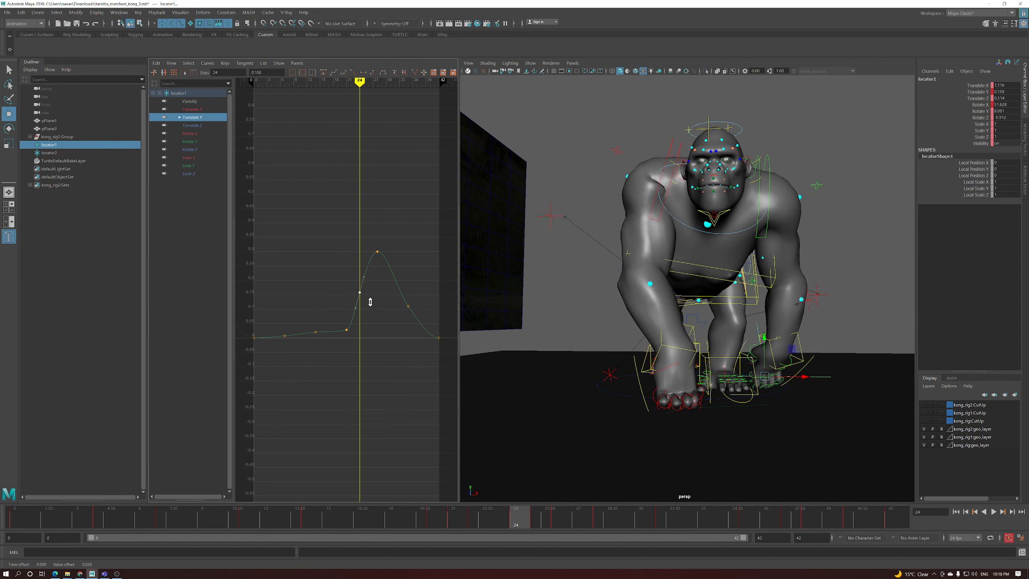
# Add a Translate Y key to locator1 at frame 26 and raise it to about 0.264
pyautogui.hotkey('alt', '.')
pyautogui.hotkey('alt', '.')
pyautogui.hotkey('alt', '.')
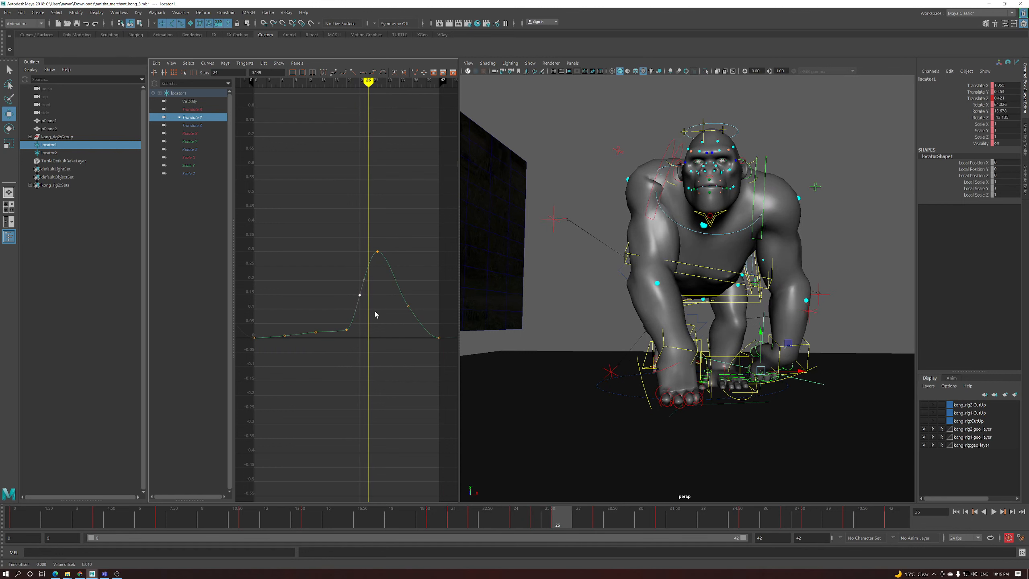
pyautogui.hotkey('alt', ',')
pyautogui.rightClick(363, 264)
pyautogui.click(377, 271)
pyautogui.moveTo(378, 276); pyautogui.dragTo(379, 273, button='middle')
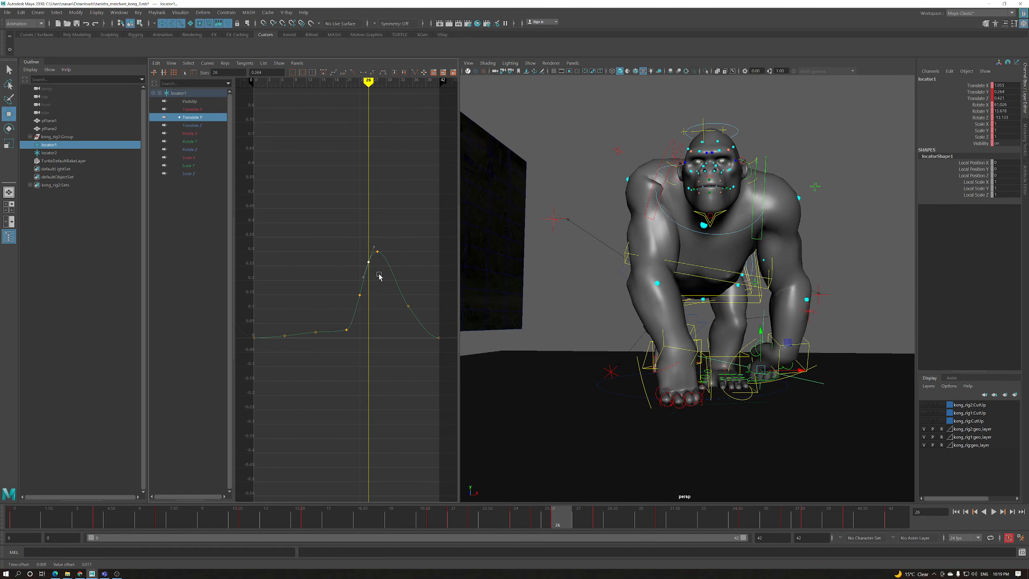
# Raise locator1's Translate Y peak key at frame 28 to about 0.367 and check the following frames
pyautogui.hotkey('alt', '.')
pyautogui.hotkey('alt', '.')
pyautogui.moveTo(376, 256); pyautogui.dragTo(377, 257)
pyautogui.moveTo(405, 310); pyautogui.dragTo(401, 284, button='middle')
pyautogui.hotkey('alt', '.')
pyautogui.hotkey('alt', '.')
pyautogui.hotkey('alt', '.')
pyautogui.hotkey('alt', ',')
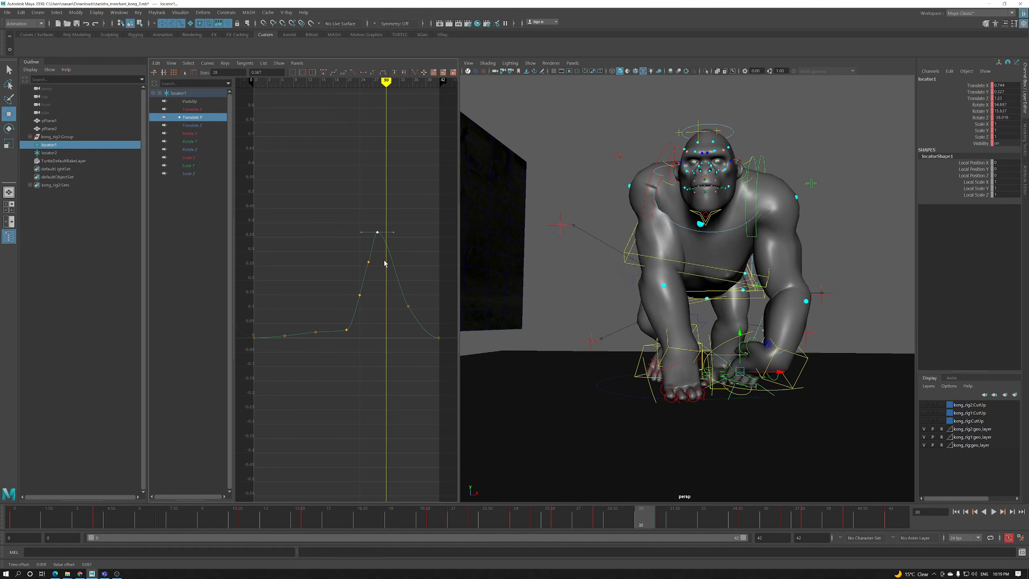
# Key locator1's Translate Y at about 0.361 on frame 30 and 0.207 on frame 33, rounding the tangents at the peak
pyautogui.moveTo(390, 276)
pyautogui.mouseDown(button='middle')
pyautogui.moveTo(402, 264)
pyautogui.moveTo(398, 274)
pyautogui.mouseUp(button='middle')
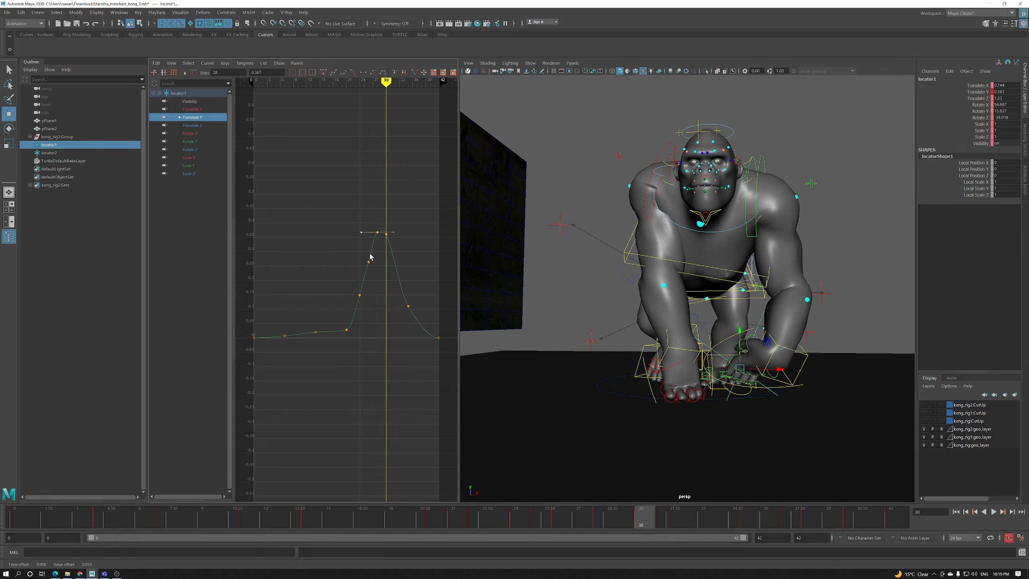
pyautogui.keyDown('alt'); pyautogui.moveTo(382, 284); pyautogui.dragTo(360, 286, button='middle'); pyautogui.keyUp('alt')
pyautogui.hotkey('alt', '.')
pyautogui.hotkey('alt', '.')
pyautogui.hotkey('alt', '.')
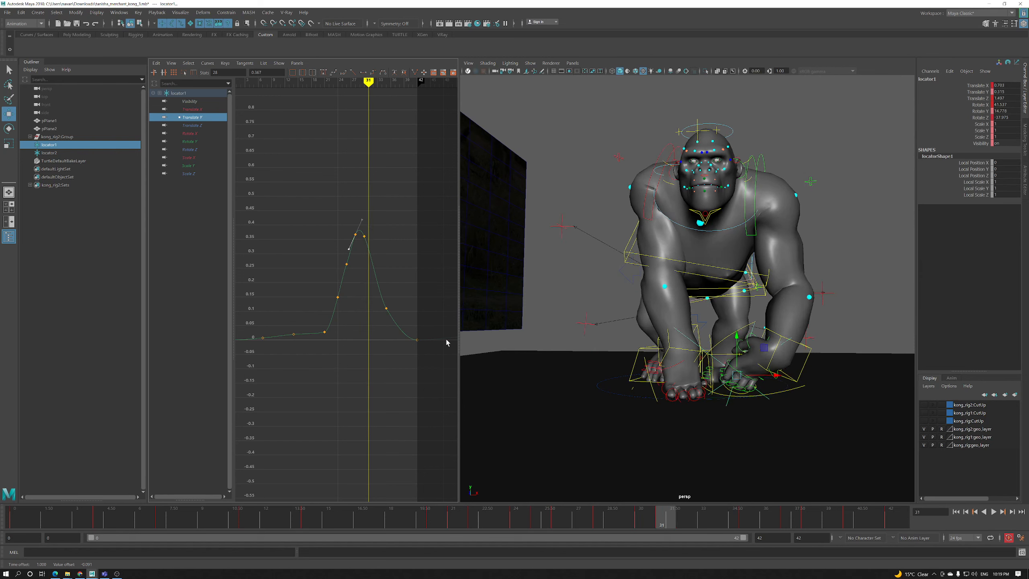
pyautogui.hotkey('alt', ',')
pyautogui.hotkey('alt', '.')
pyautogui.moveTo(379, 303); pyautogui.dragTo(381, 290, button='middle')
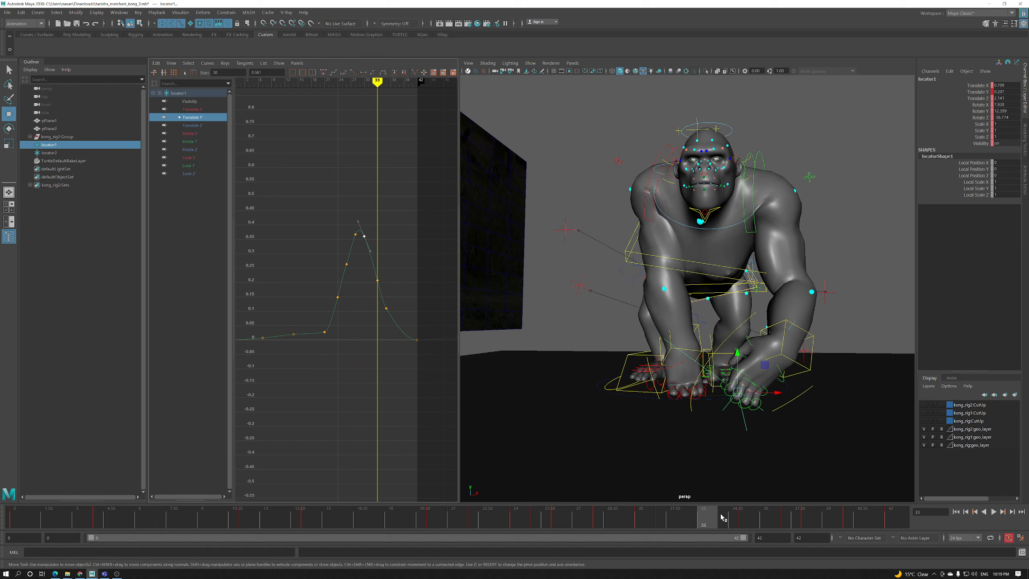
# Set locator1's Translate Y keys to about 0.047 at frame 38 and 0.125 at frame 35
pyautogui.moveTo(724, 523)
pyautogui.mouseDown()
pyautogui.moveTo(849, 525)
pyautogui.moveTo(772, 531)
pyautogui.moveTo(808, 530)
pyautogui.mouseUp()
pyautogui.moveTo(397, 335); pyautogui.dragTo(399, 330, button='middle')
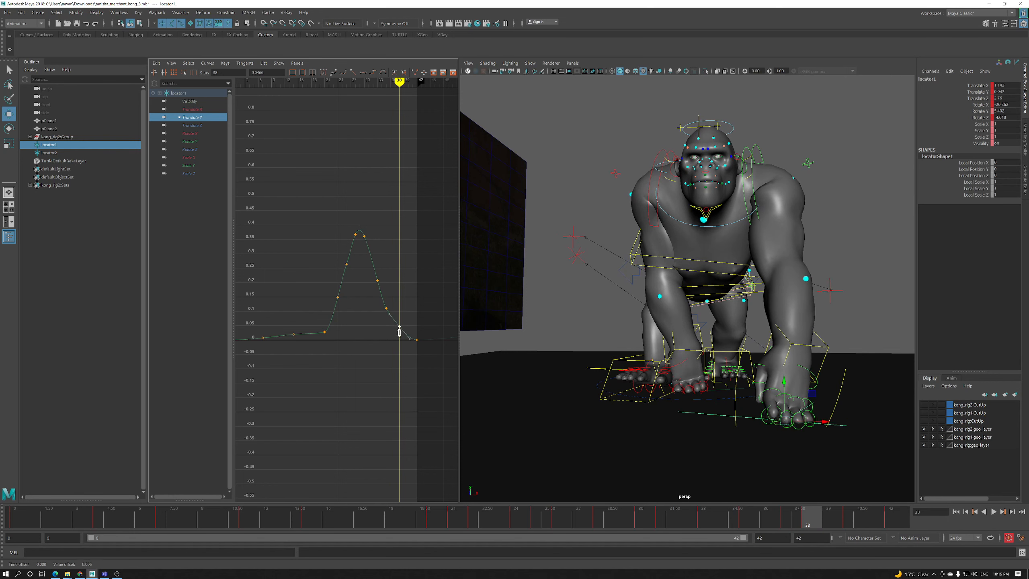
pyautogui.hotkey('alt', ',')
pyautogui.hotkey('alt', ',')
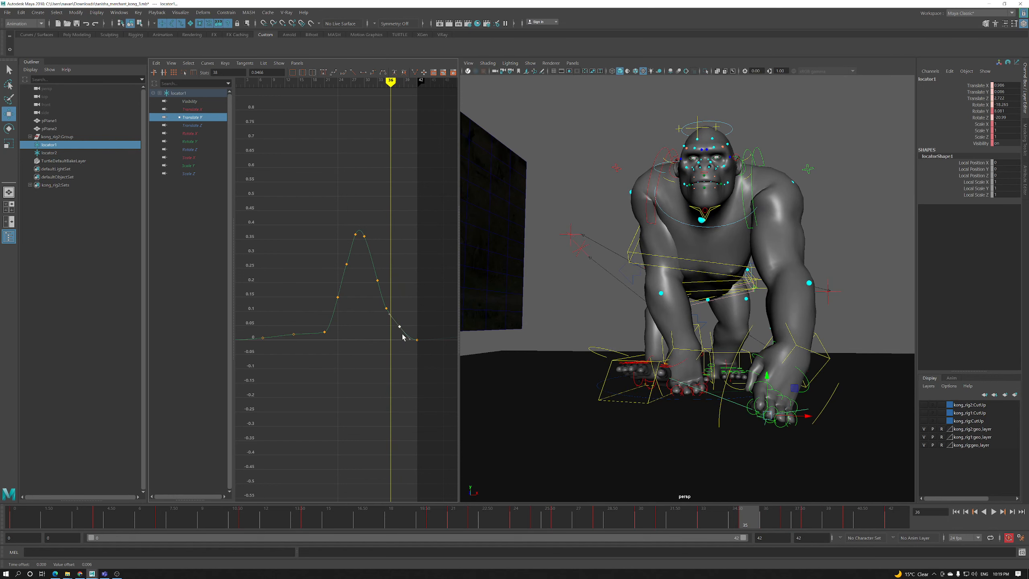
pyautogui.hotkey('alt', ',')
pyautogui.moveTo(395, 328); pyautogui.dragTo(396, 325, button='middle')
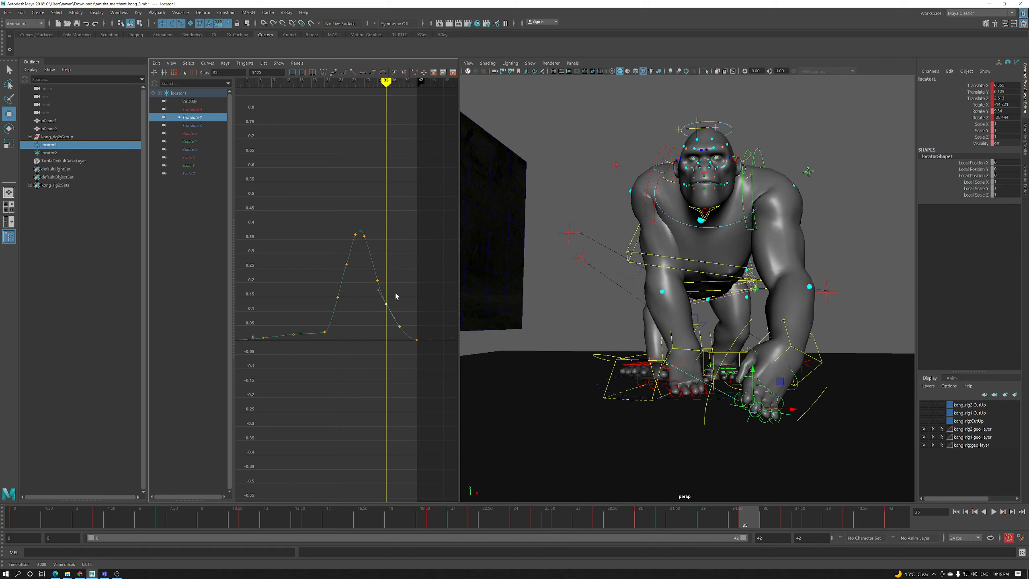
# Step back and forth between frames 35 and 38 to examine how the left hand lowers to the ground
pyautogui.hotkey('alt', '.')
pyautogui.hotkey('alt', '.')
pyautogui.hotkey('alt', '.')
pyautogui.hotkey('alt', '.')
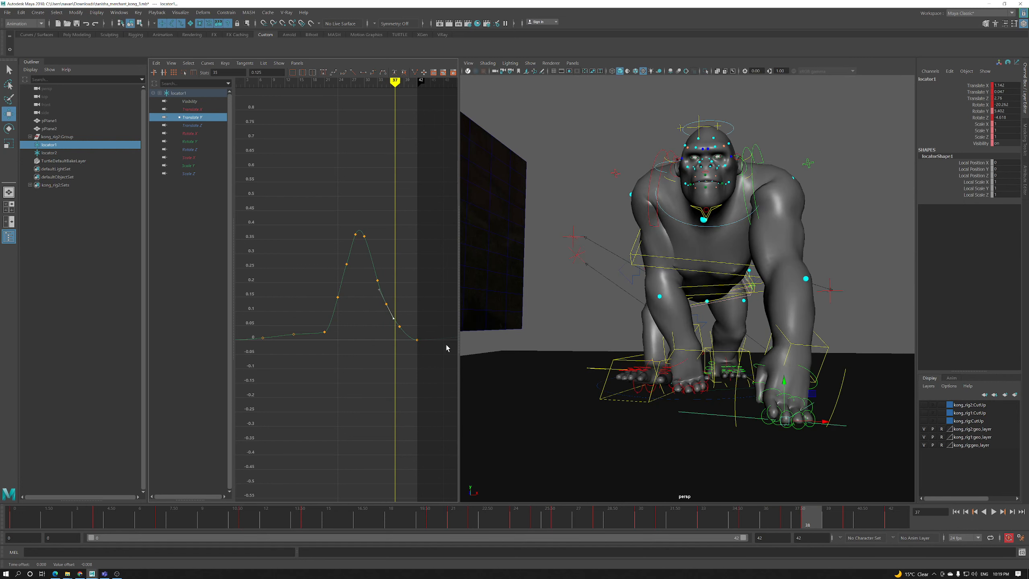
pyautogui.hotkey('alt', ',')
pyautogui.hotkey('alt', ',')
pyautogui.hotkey('alt', '.')
pyautogui.hotkey('alt', '.')
pyautogui.hotkey('alt', ',')
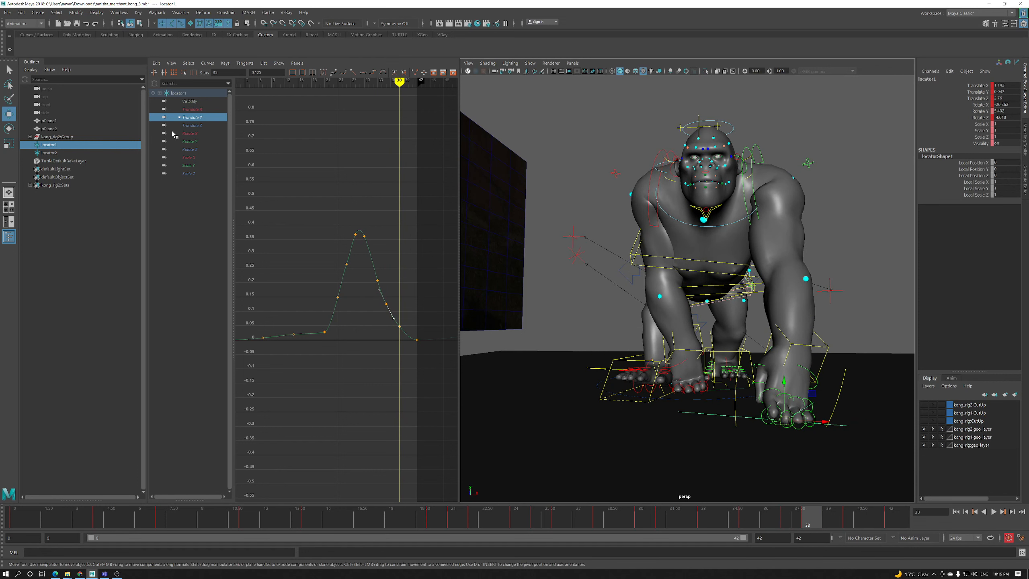
# On locator1's Translate X curve, add a key at frame 36 and shift the frame 38 key to frame 39
pyautogui.click(192, 109)
pyautogui.keyDown('alt'); pyautogui.keyDown('shift'); pyautogui.moveTo(411, 293); pyautogui.dragTo(410, 298, button='right'); pyautogui.keyUp('shift'); pyautogui.keyUp('alt')
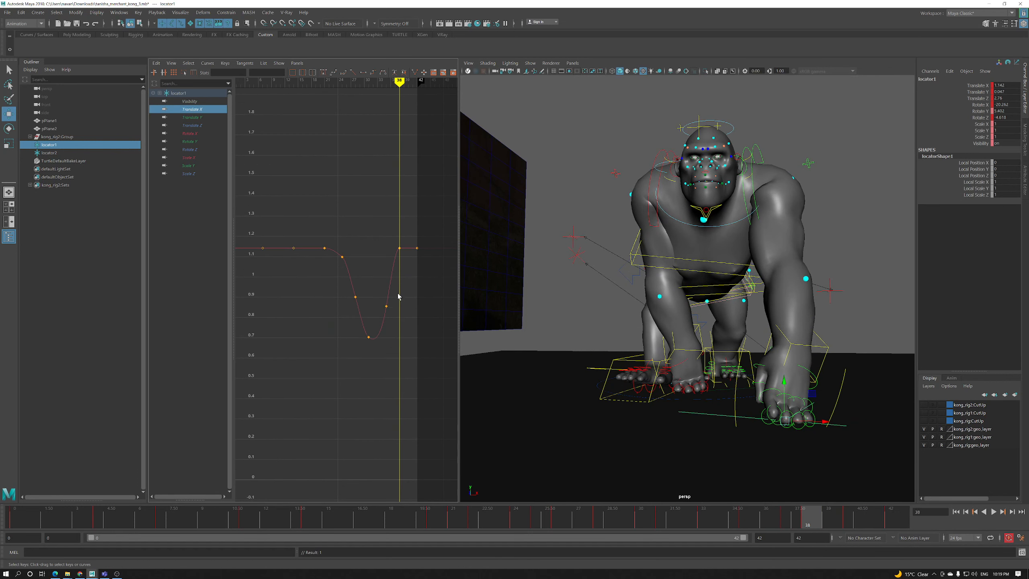
pyautogui.hotkey('alt', ',')
pyautogui.hotkey('alt', ',')
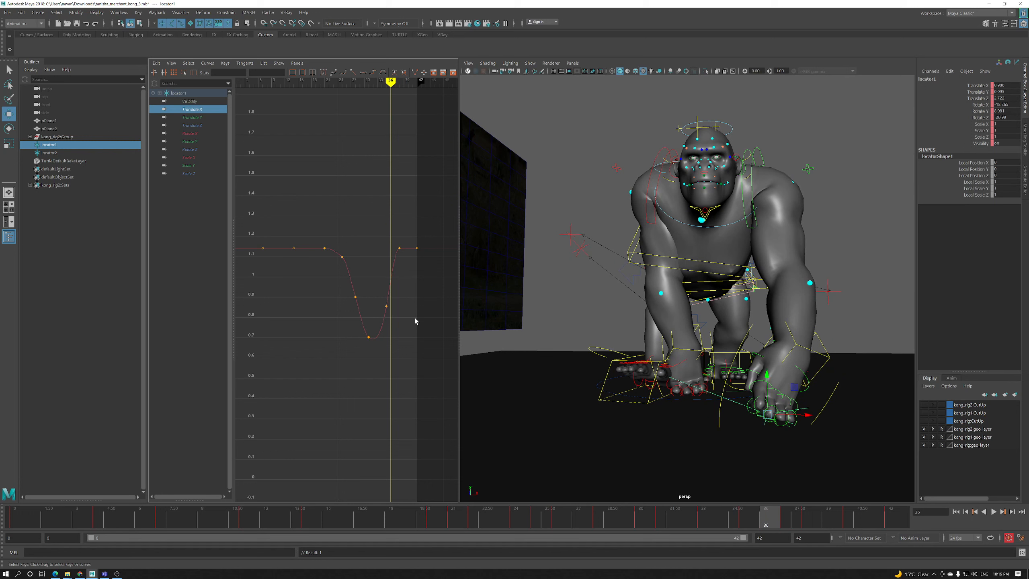
pyautogui.moveTo(391, 279); pyautogui.dragTo(396, 289)
pyautogui.hotkey('ctrl', 'z')
pyautogui.moveTo(817, 526)
pyautogui.mouseDown()
pyautogui.moveTo(795, 523)
pyautogui.moveTo(860, 524)
pyautogui.moveTo(792, 519)
pyautogui.mouseUp()
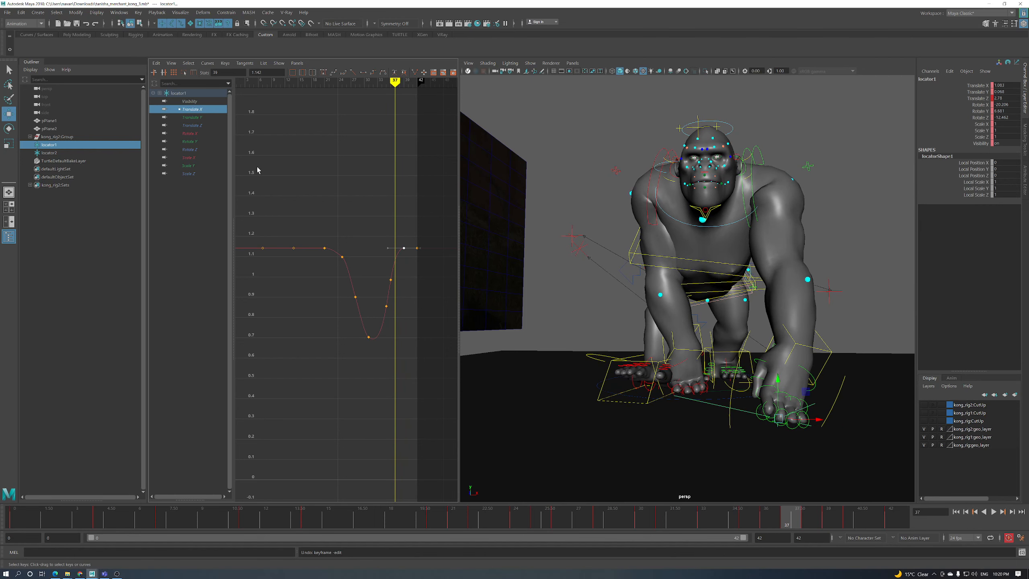
# Add a locator1 Translate Y key at frame 37 at about 0.079 and key all its channels at frame 39
pyautogui.click(205, 118)
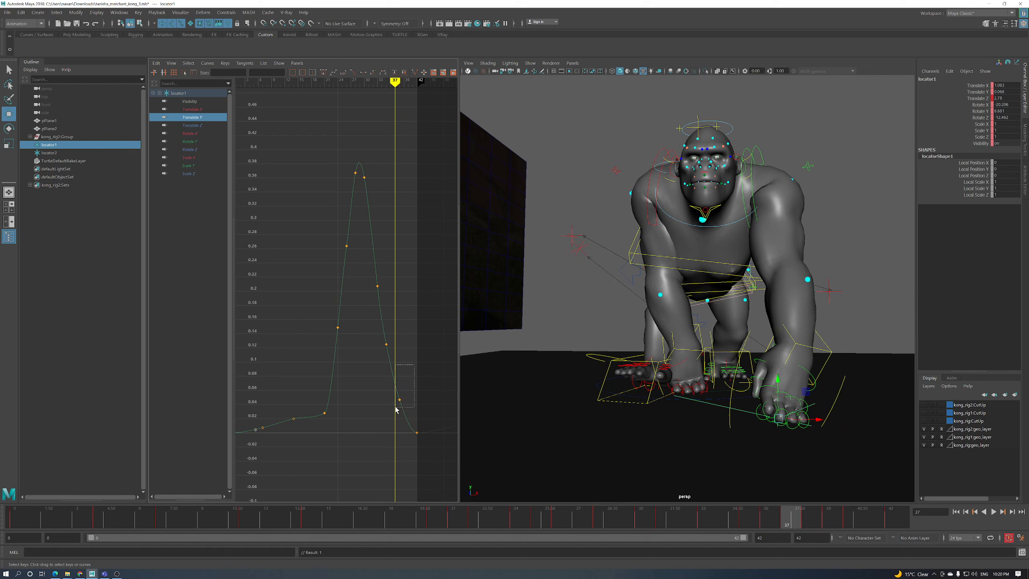
pyautogui.keyDown('shift'); pyautogui.moveTo(397, 385); pyautogui.dragTo(399, 363, button='middle'); pyautogui.keyUp('shift')
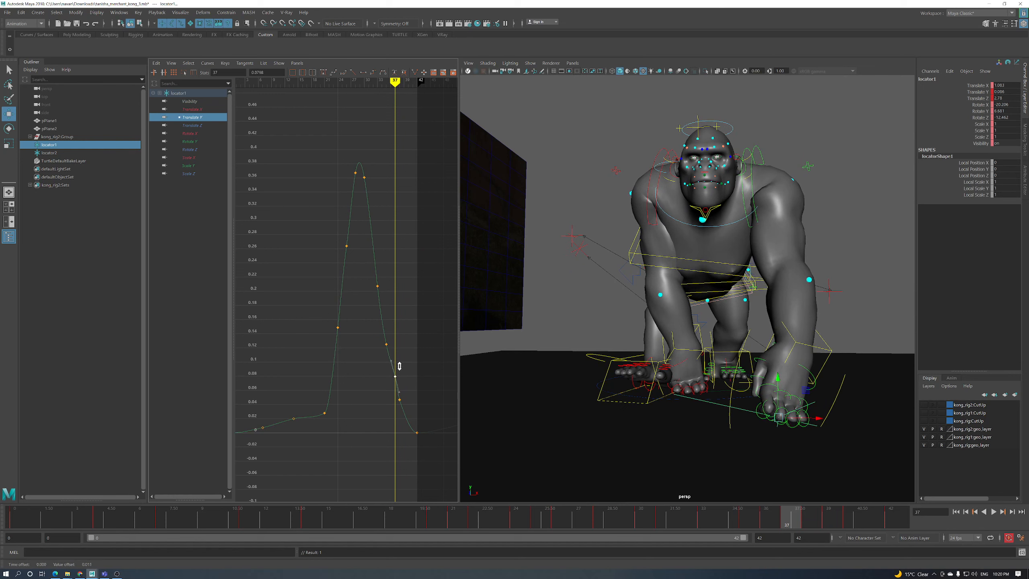
pyautogui.hotkey('alt', '.')
pyautogui.hotkey('alt', '.')
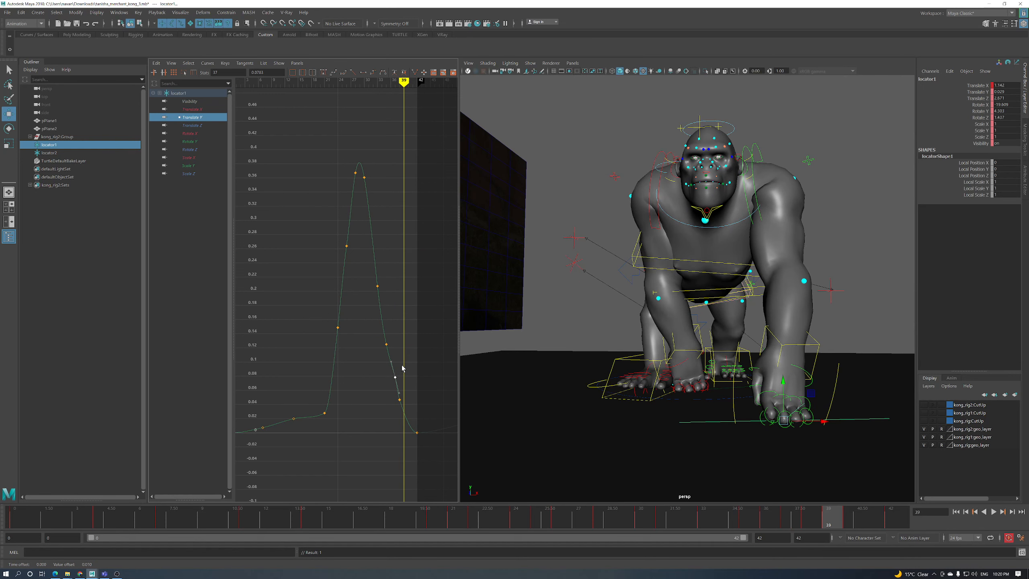
pyautogui.press('s')
pyautogui.hotkey('alt', ',')
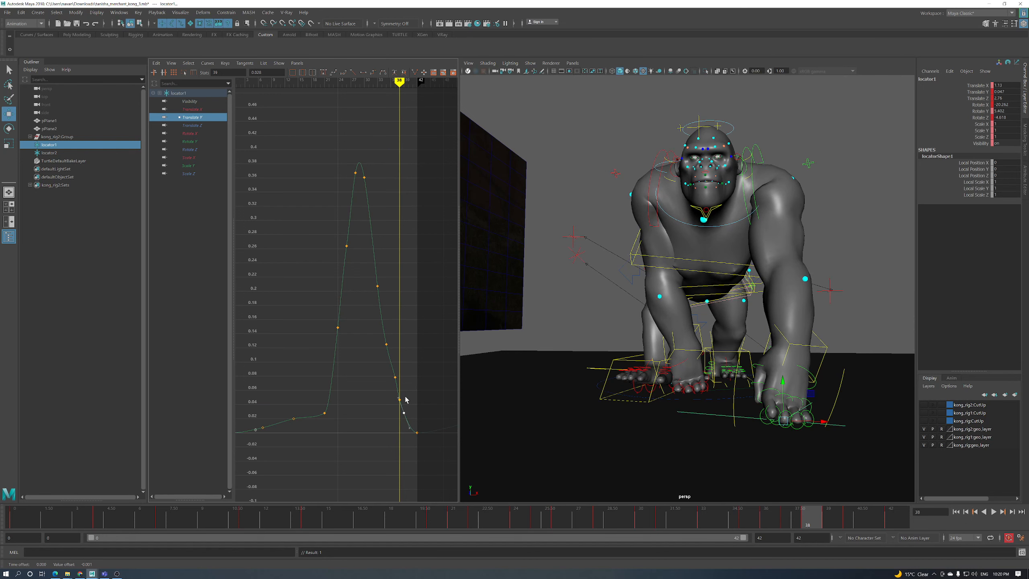
# Raise locator1's Translate Y keys to about 0.057 at frame 38, 0.087 at 37, 0.143 at 35 and 0.21 at 33
pyautogui.moveTo(399, 403); pyautogui.dragTo(398, 394)
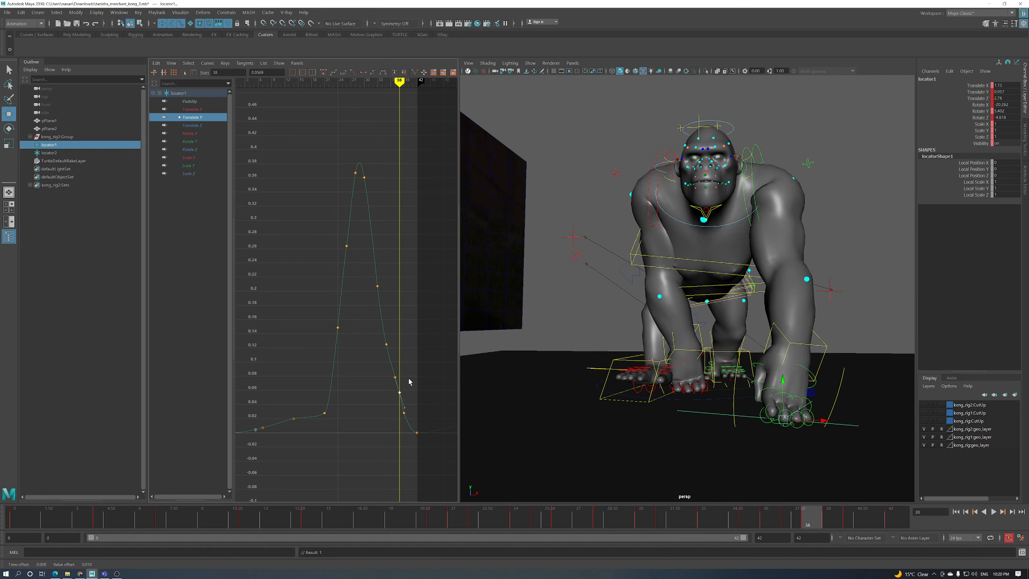
pyautogui.hotkey('alt', ',')
pyautogui.moveTo(396, 383); pyautogui.dragTo(396, 377)
pyautogui.hotkey('alt', ',')
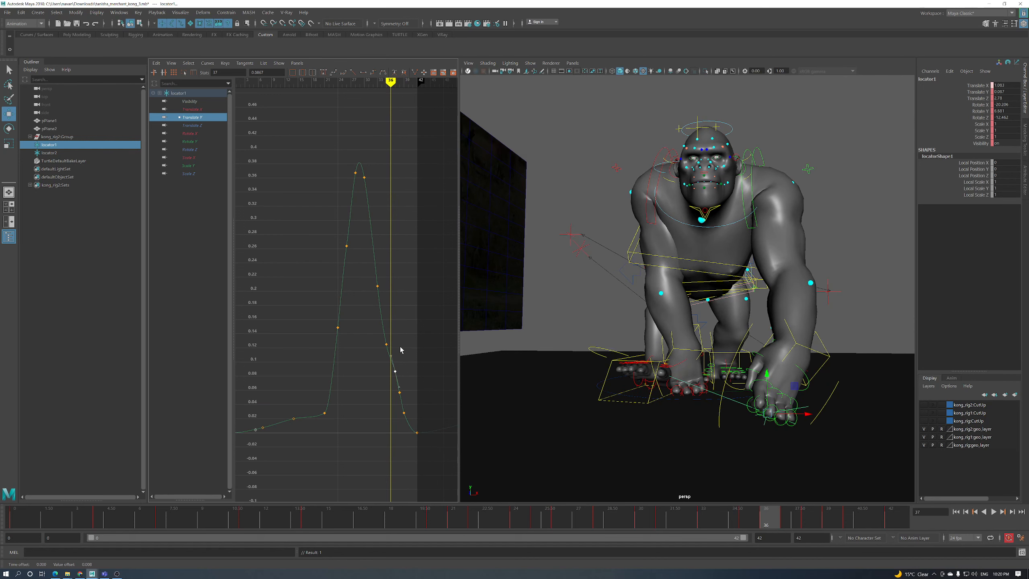
pyautogui.hotkey('alt', ',')
pyautogui.moveTo(387, 356); pyautogui.dragTo(388, 348, button='middle')
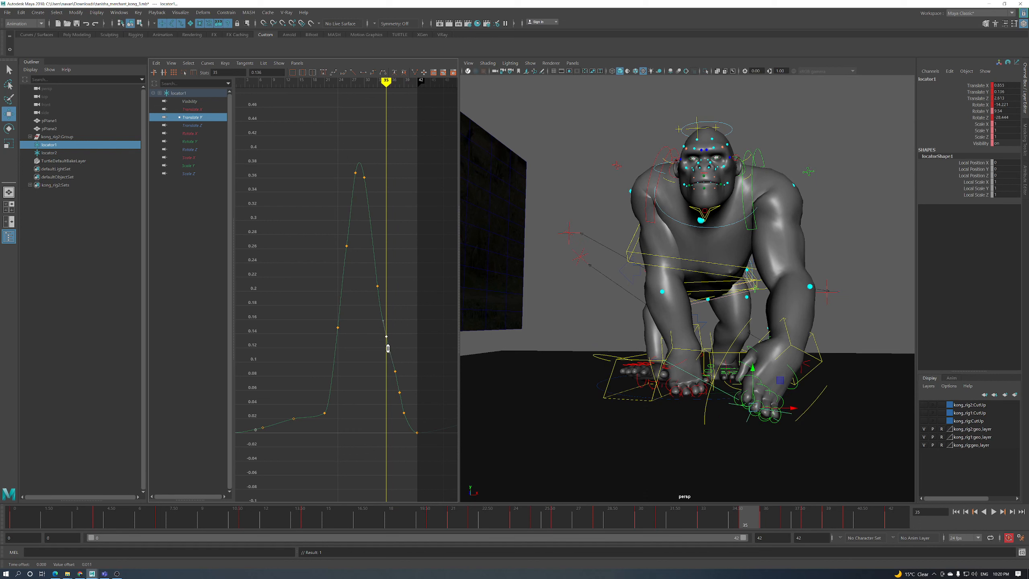
pyautogui.keyDown('alt'); pyautogui.keyDown('shift'); pyautogui.moveTo(390, 338); pyautogui.dragTo(405, 324, button='right'); pyautogui.keyUp('shift'); pyautogui.keyUp('alt')
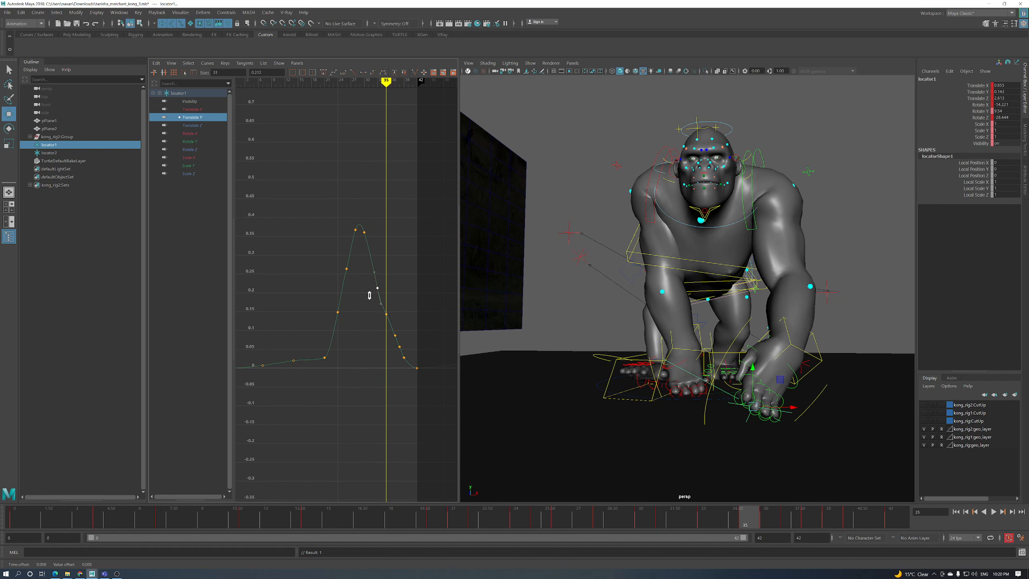
# Lower locator1's Translate X key at frame 35 to about 0.822 and check the hand through frame 39
pyautogui.click(197, 110)
pyautogui.keyDown('alt'); pyautogui.keyDown('shift'); pyautogui.moveTo(404, 259); pyautogui.dragTo(397, 295, button='right'); pyautogui.keyUp('shift'); pyautogui.keyUp('alt')
pyautogui.moveTo(394, 308); pyautogui.dragTo(380, 299)
pyautogui.moveTo(381, 299); pyautogui.dragTo(391, 307, button='middle')
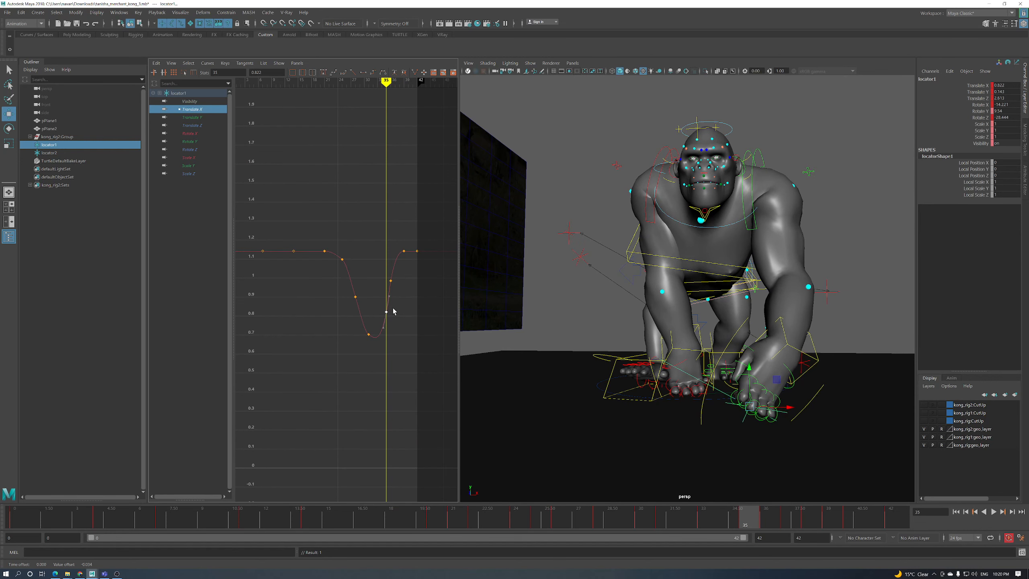
pyautogui.hotkey('alt', '.')
pyautogui.hotkey('alt', '.')
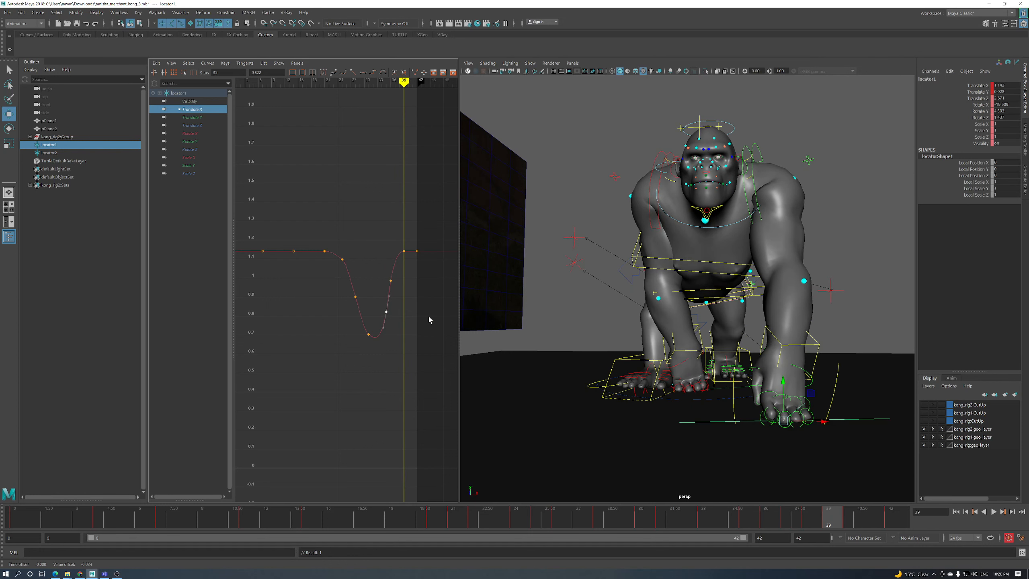
pyautogui.hotkey('alt', '.')
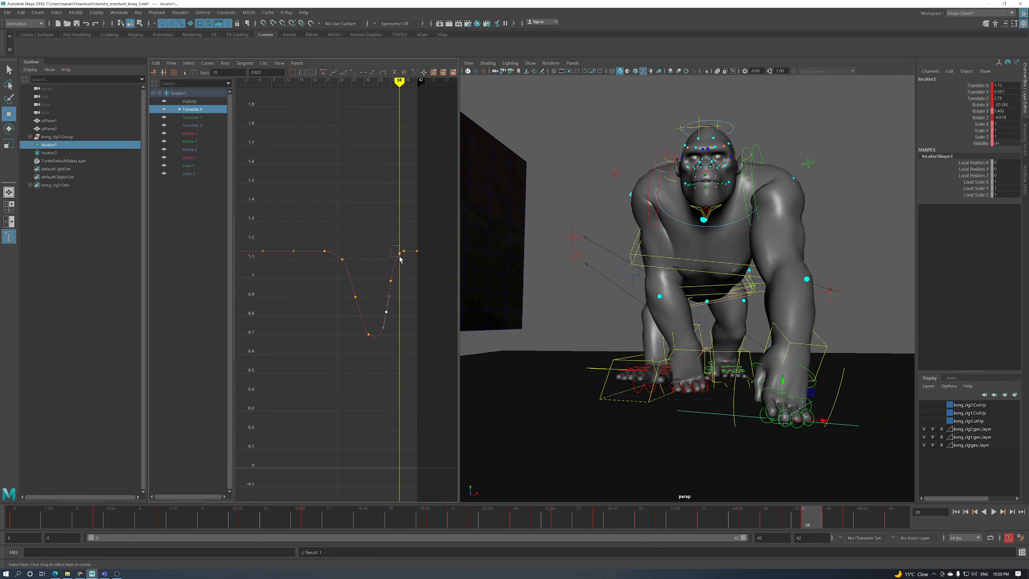
# Set locator1's Translate X keys to about 1.12 at frame 38 and 0.924 at frame 36, adding one at frame 37 at about 1.046
pyautogui.moveTo(402, 263); pyautogui.dragTo(402, 264, button='middle')
pyautogui.hotkey('alt', ',')
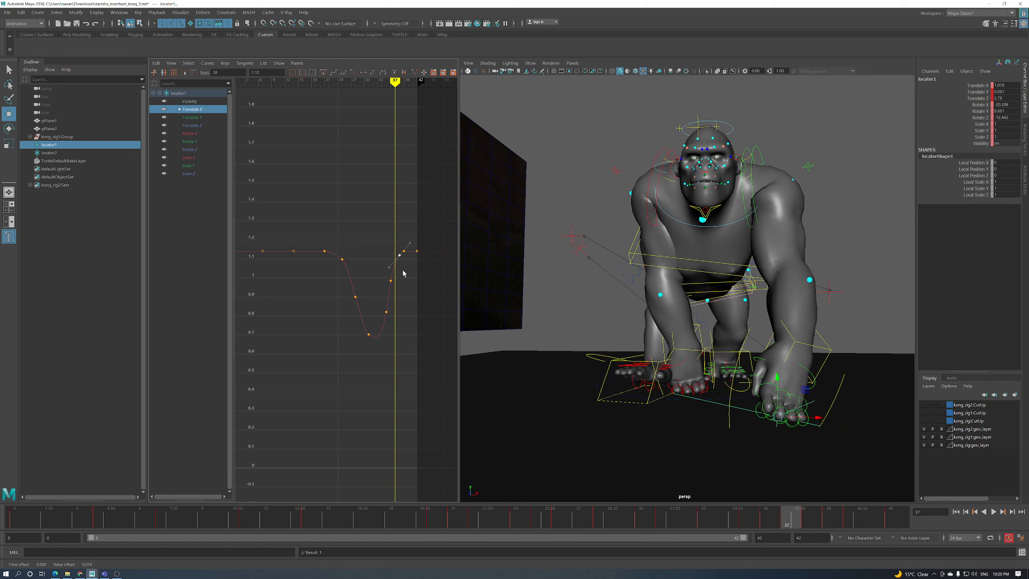
pyautogui.press('s')
pyautogui.moveTo(393, 264); pyautogui.dragTo(396, 276, button='middle')
pyautogui.hotkey('alt', ',')
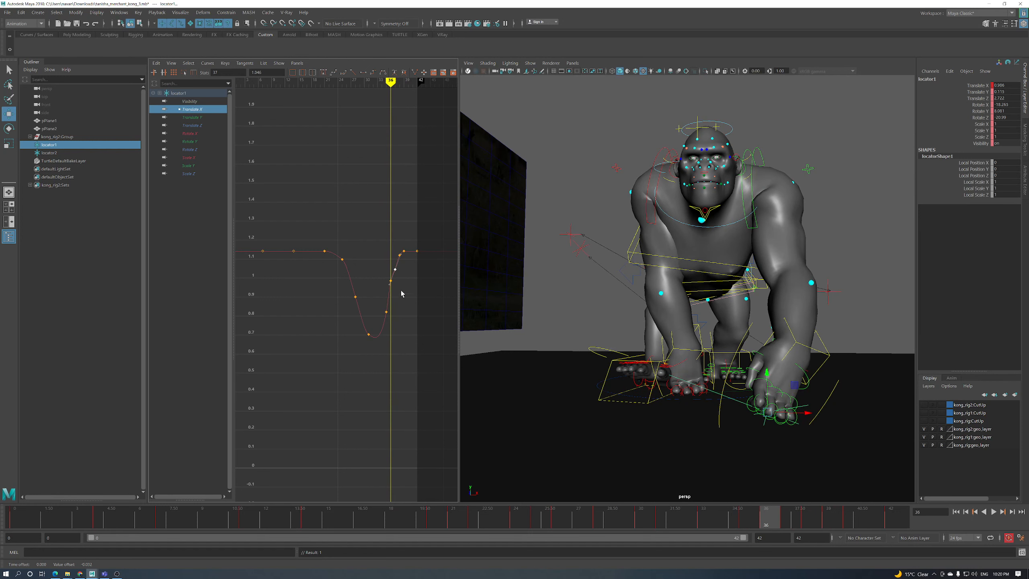
pyautogui.moveTo(385, 280); pyautogui.dragTo(394, 296, button='middle')
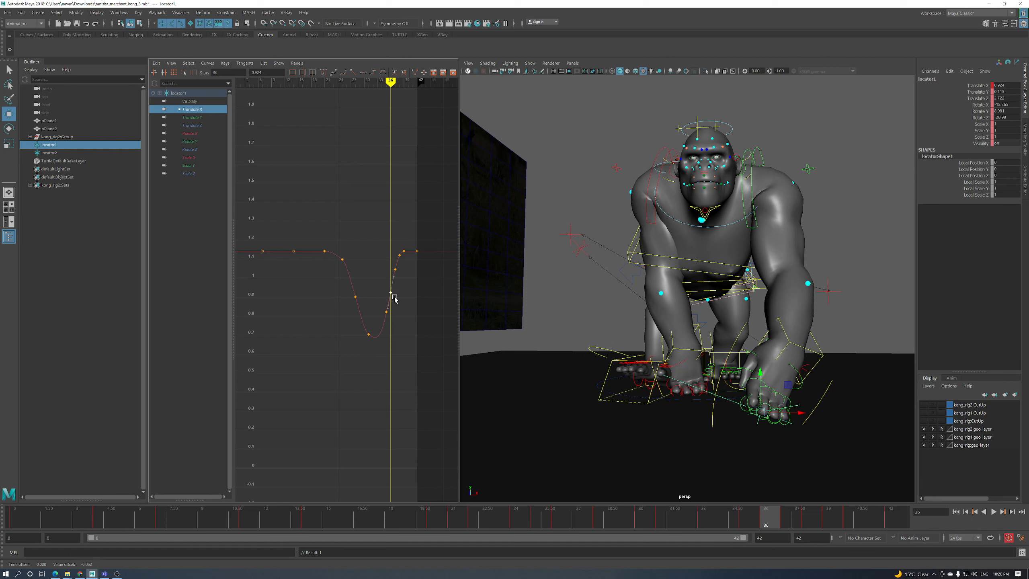
# Lower locator1's Translate X key at frame 35 to about 0.814 and add a key at frame 33 at about 0.703
pyautogui.hotkey('alt', ',')
pyautogui.hotkey('alt', ',')
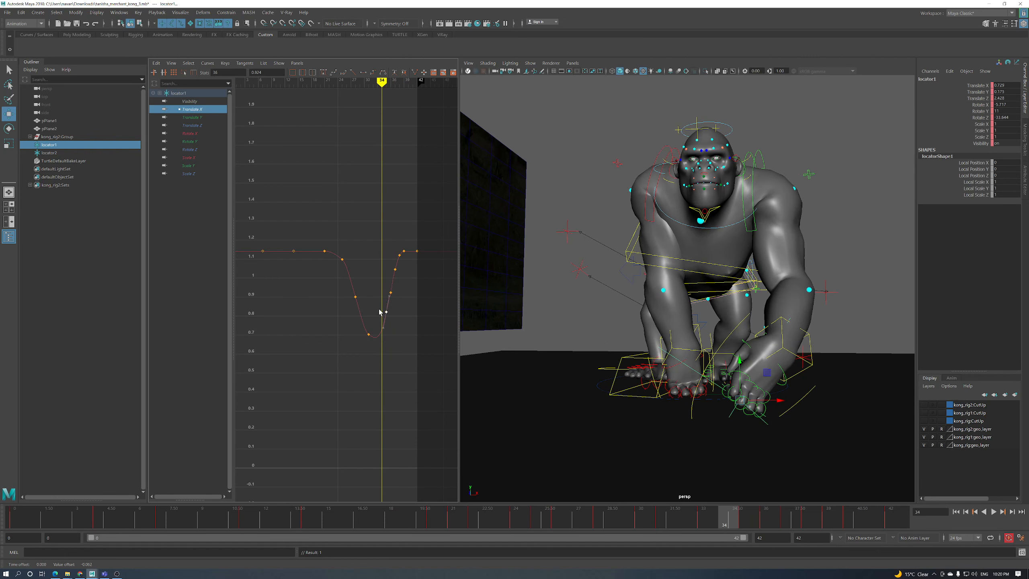
pyautogui.moveTo(391, 312); pyautogui.dragTo(391, 314, button='middle')
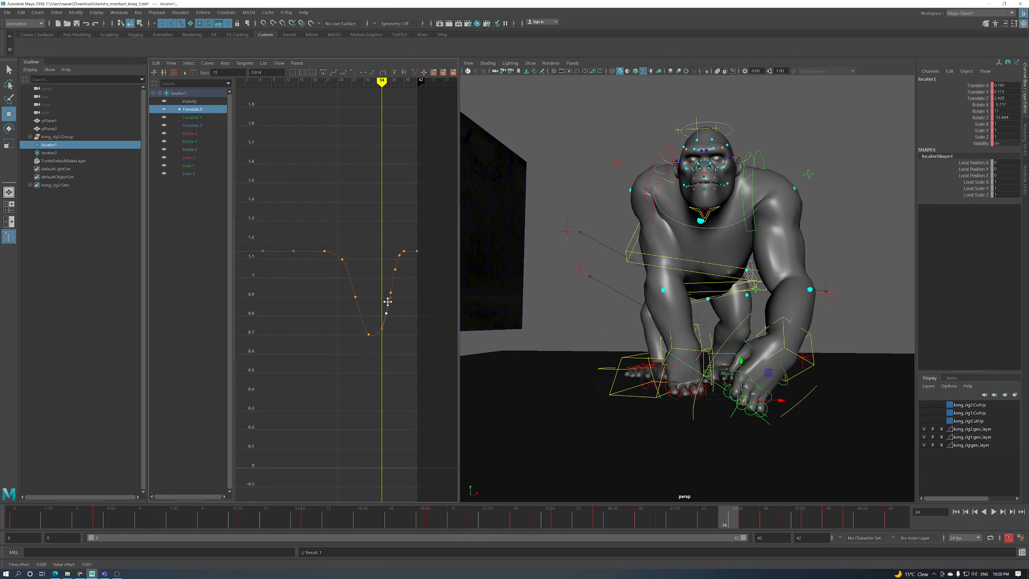
pyautogui.hotkey('alt', ',')
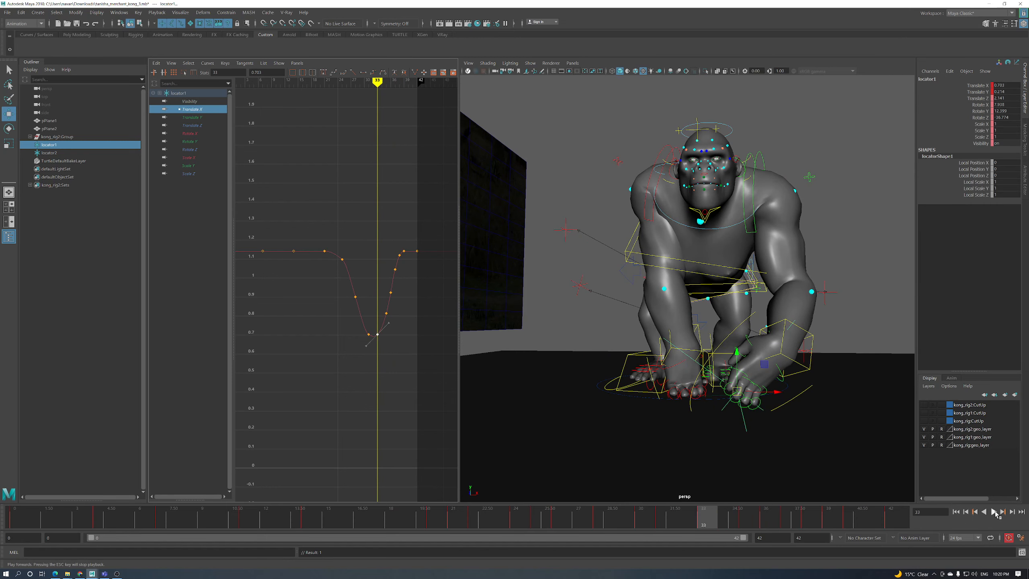
# Play the walk cycle from a side view and hide the rig's control curves in the viewport
pyautogui.click(994, 512)
pyautogui.keyDown('alt'); pyautogui.moveTo(892, 454); pyautogui.dragTo(726, 431); pyautogui.keyUp('alt')
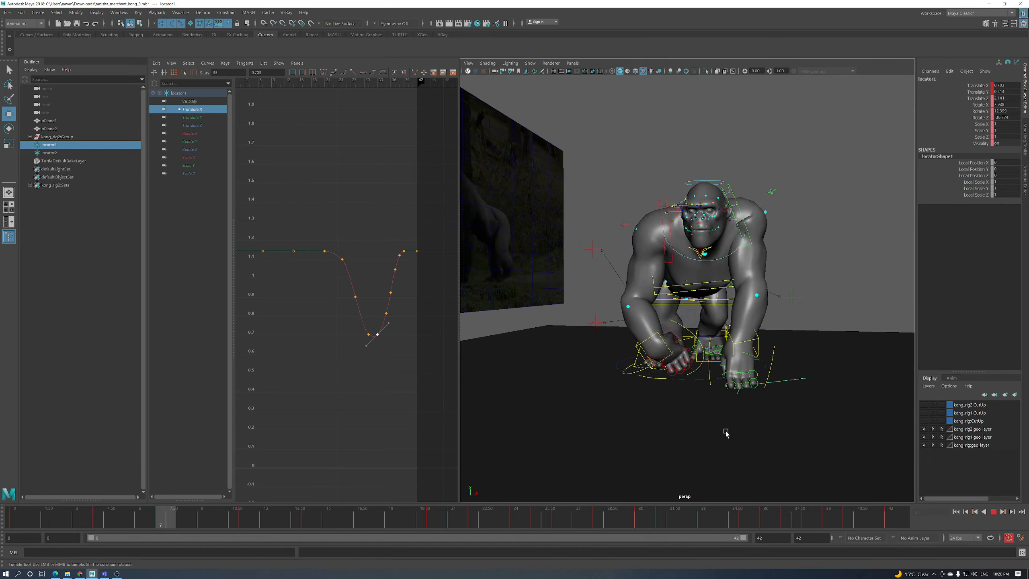
pyautogui.keyDown('alt'); pyautogui.moveTo(726, 433); pyautogui.dragTo(687, 432); pyautogui.keyUp('alt')
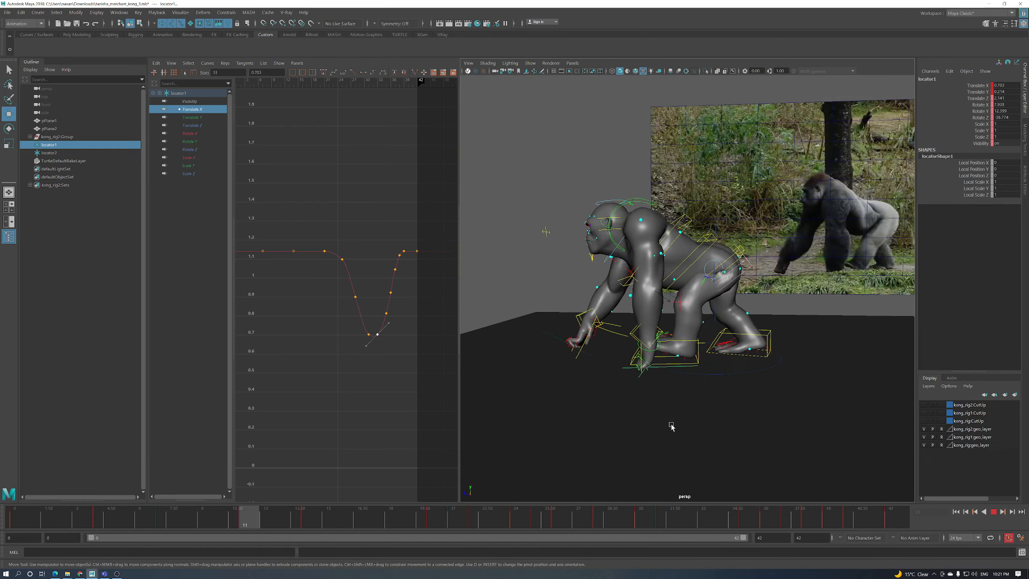
pyautogui.scroll(2, 632, 391)
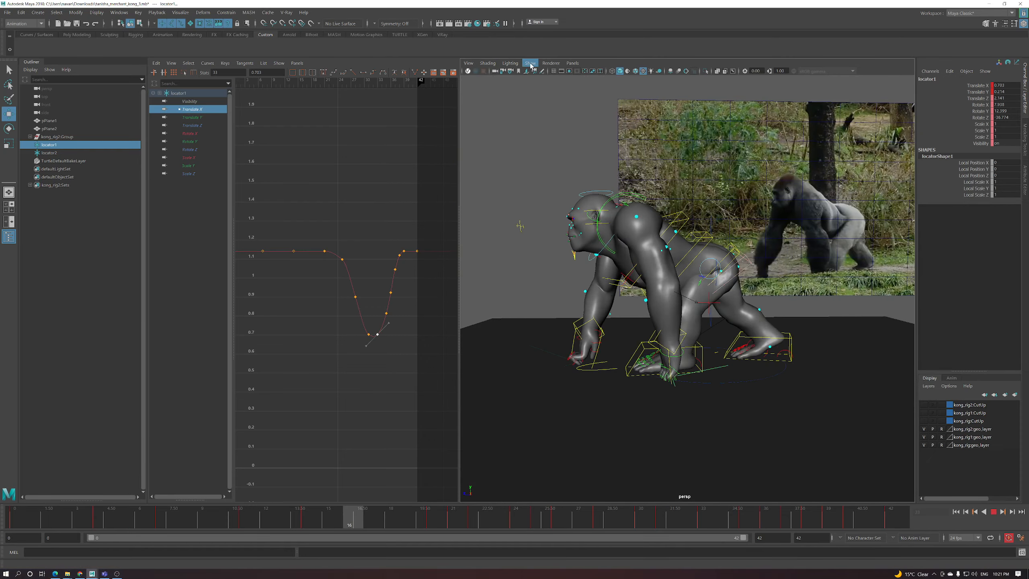
pyautogui.click(530, 64)
pyautogui.click(537, 111)
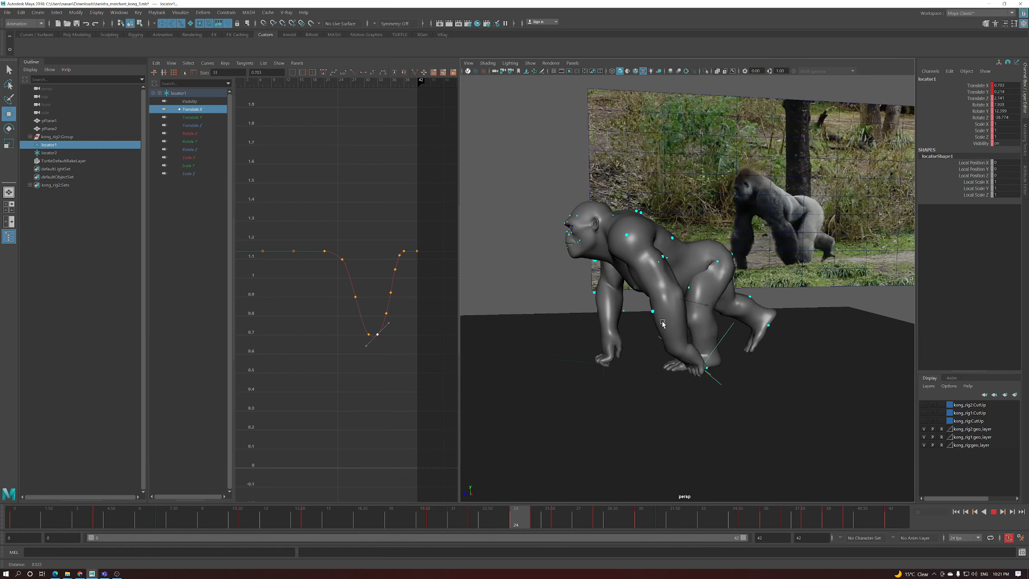
# Examine the looping walk from both sides against the gorilla reference footage and stop playback
pyautogui.keyDown('alt'); pyautogui.moveTo(684, 323); pyautogui.dragTo(760, 340); pyautogui.keyUp('alt')
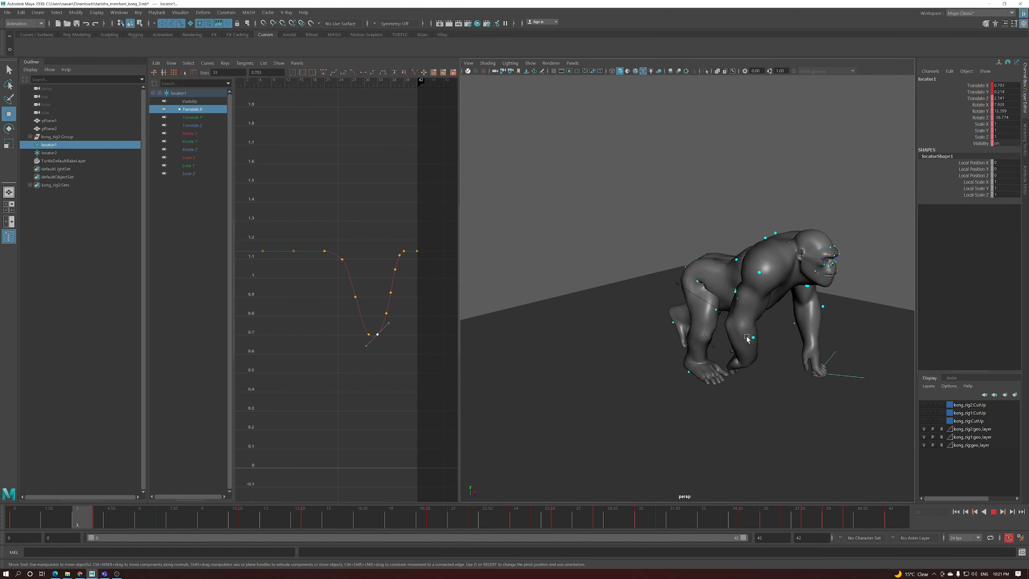
pyautogui.keyDown('alt'); pyautogui.moveTo(742, 342); pyautogui.dragTo(662, 333); pyautogui.keyUp('alt')
pyautogui.keyDown('alt'); pyautogui.moveTo(661, 333); pyautogui.dragTo(673, 332, button='right'); pyautogui.keyUp('alt')
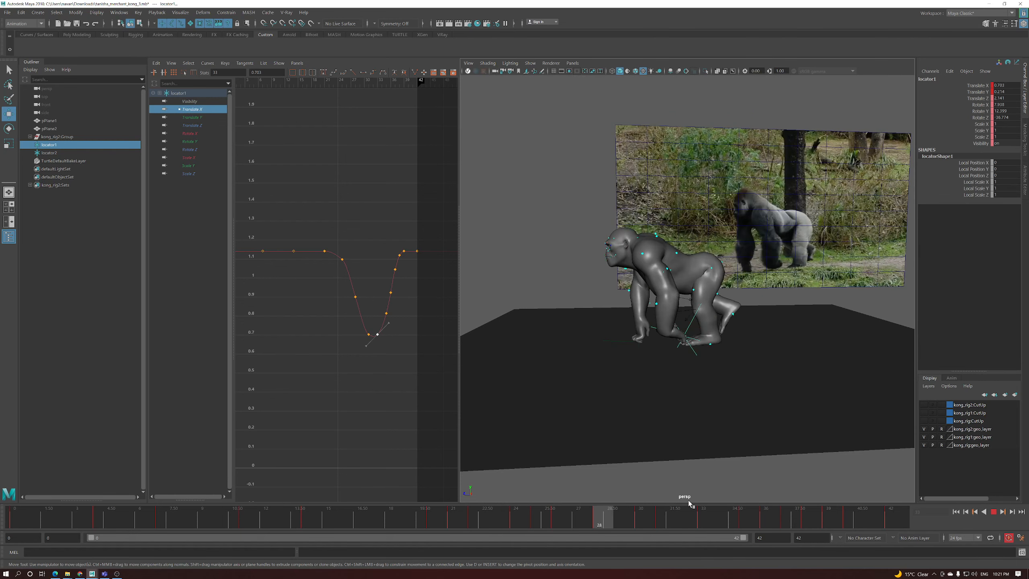
pyautogui.keyDown('alt'); pyautogui.moveTo(700, 395); pyautogui.dragTo(698, 396, button='right'); pyautogui.keyUp('alt')
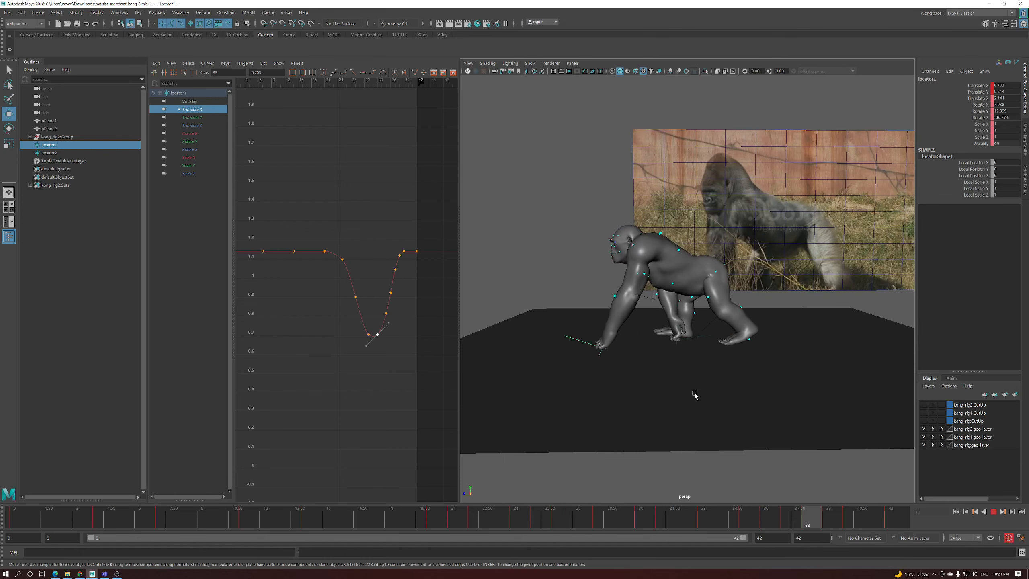
pyautogui.keyDown('alt'); pyautogui.moveTo(696, 395); pyautogui.dragTo(700, 395); pyautogui.keyUp('alt')
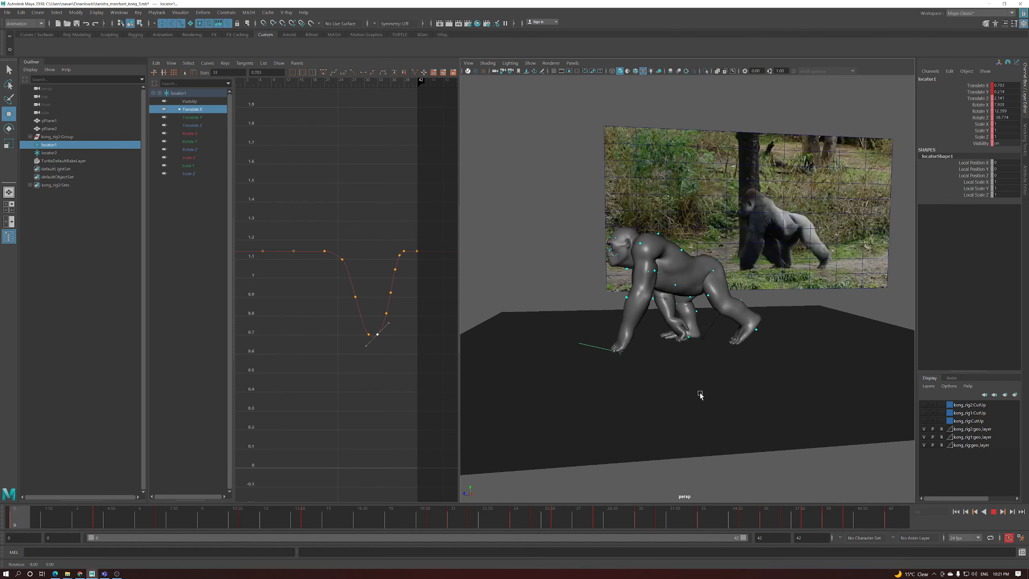
pyautogui.keyDown('alt'); pyautogui.moveTo(701, 395); pyautogui.dragTo(668, 390); pyautogui.keyUp('alt')
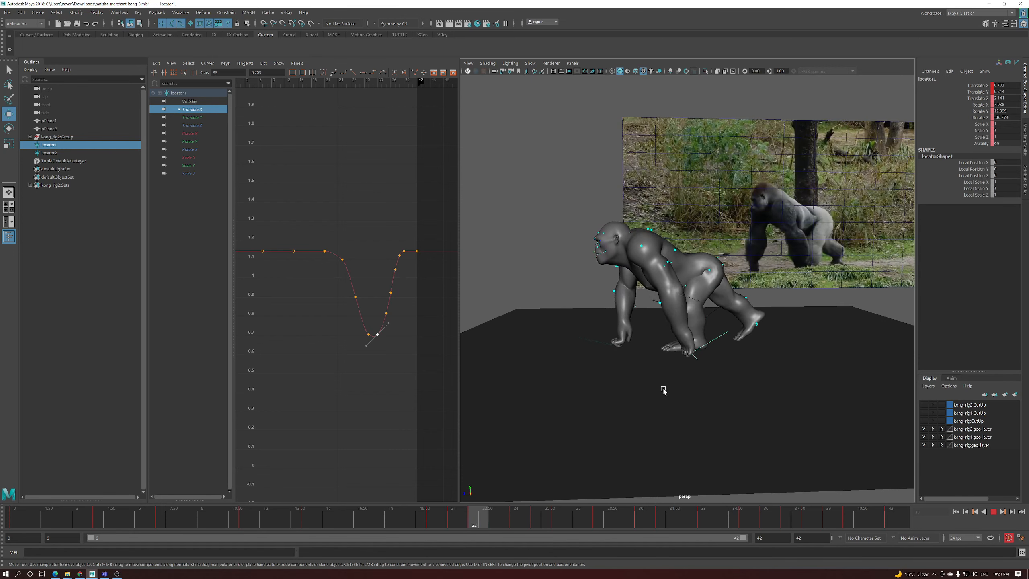
pyautogui.keyDown('alt'); pyautogui.moveTo(664, 390); pyautogui.dragTo(731, 421); pyautogui.keyUp('alt')
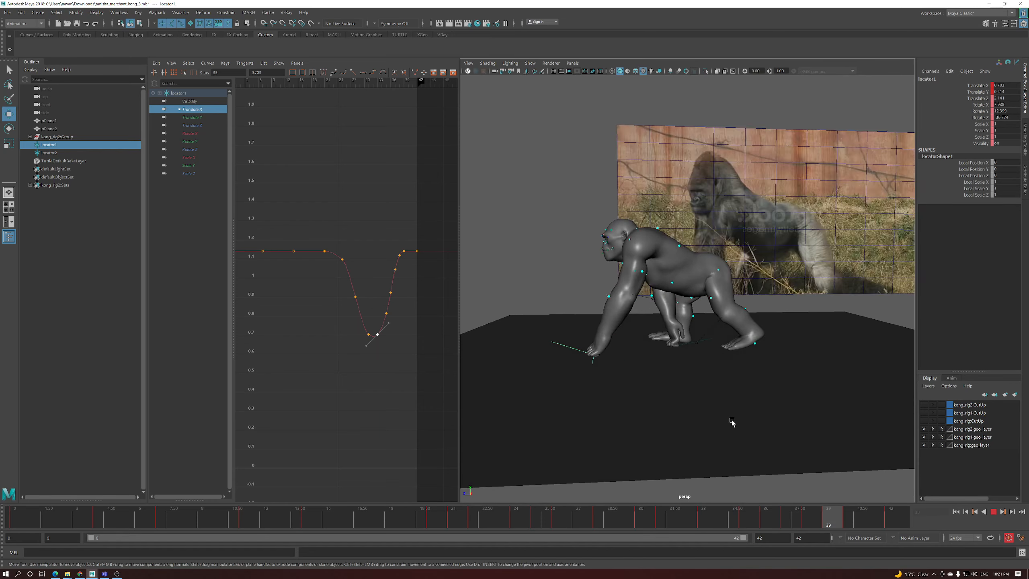
pyautogui.press('Escape')
# Show the rig's control curves again and get a close view of the right hand at frame 21
pyautogui.scroll(5, 632, 379)
pyautogui.scroll(5, 632, 380)
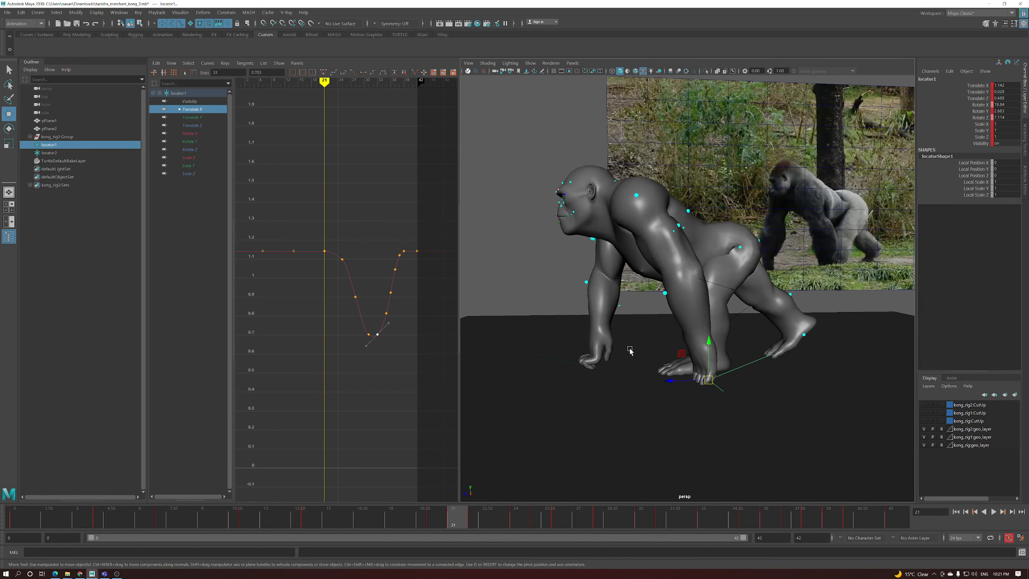
pyautogui.click(530, 64)
pyautogui.scroll(10, 640, 242)
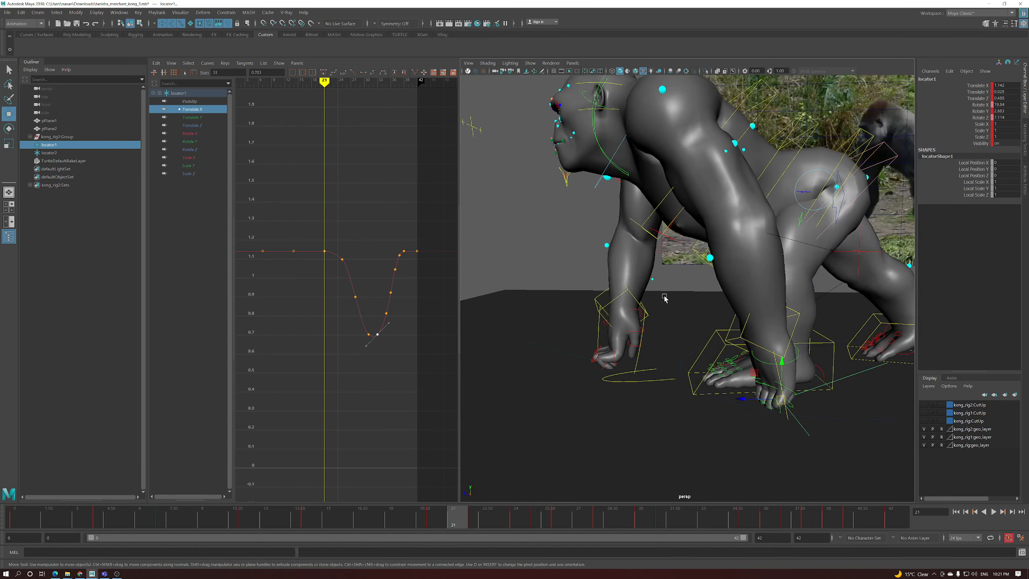
pyautogui.keyDown('alt'); pyautogui.moveTo(604, 333); pyautogui.dragTo(548, 367); pyautogui.keyUp('alt')
# Select the right hand's index, middle, ring and pinky base finger controls for rotation, and undo the trial change at frame 21
pyautogui.press('e')
pyautogui.moveTo(544, 393); pyautogui.dragTo(602, 326)
pyautogui.moveTo(591, 280); pyautogui.dragTo(609, 409)
pyautogui.hotkey('ctrl', 'z')
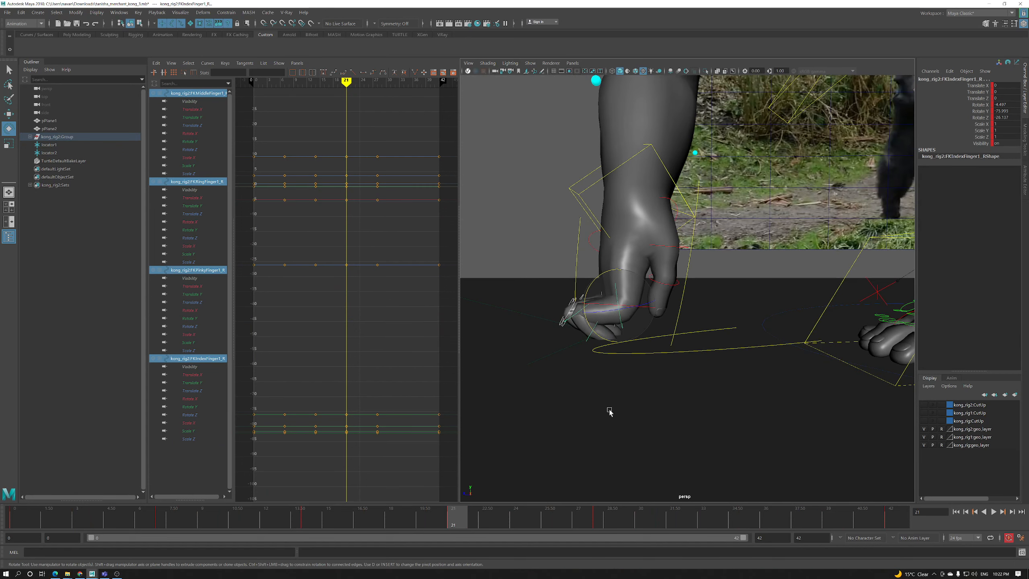
# At frame 42, rotate the selected right-hand finger controls, bringing the index finger's Rotate Y to about -77.78
pyautogui.click(887, 517)
pyautogui.scroll(-5, 710, 386)
pyautogui.keyDown('alt'); pyautogui.moveTo(743, 385); pyautogui.dragTo(683, 368, button='middle'); pyautogui.keyUp('alt')
pyautogui.scroll(5, 683, 368)
pyautogui.keyDown('alt'); pyautogui.moveTo(685, 367); pyautogui.dragTo(720, 356); pyautogui.keyUp('alt')
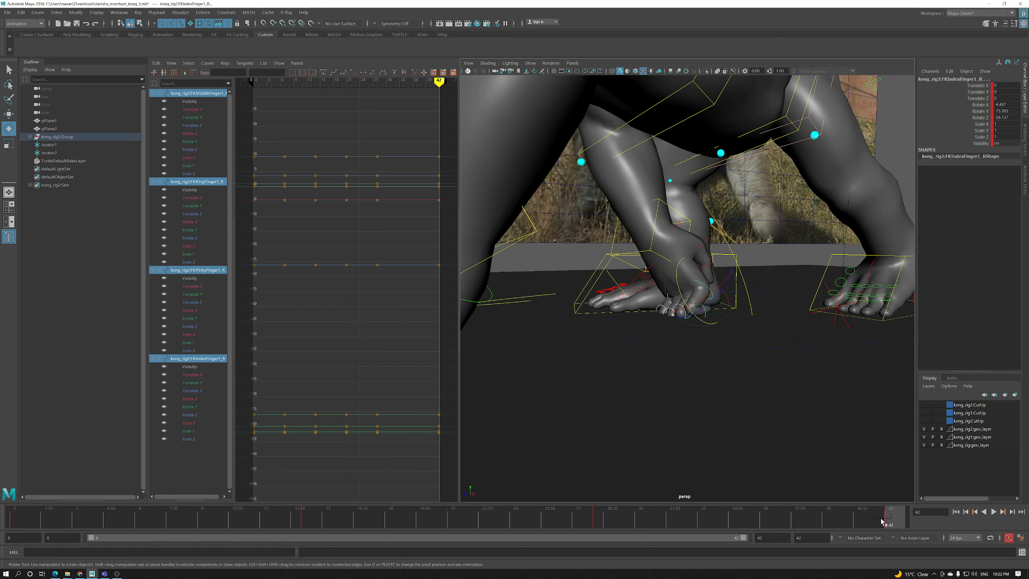
pyautogui.moveTo(675, 299); pyautogui.dragTo(679, 287)
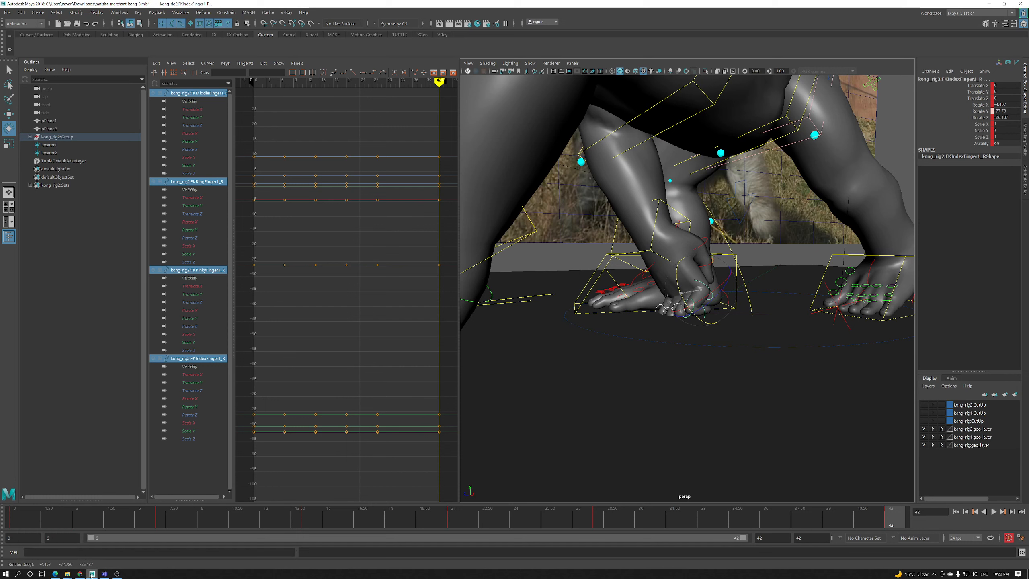
pyautogui.moveTo(92, 575)
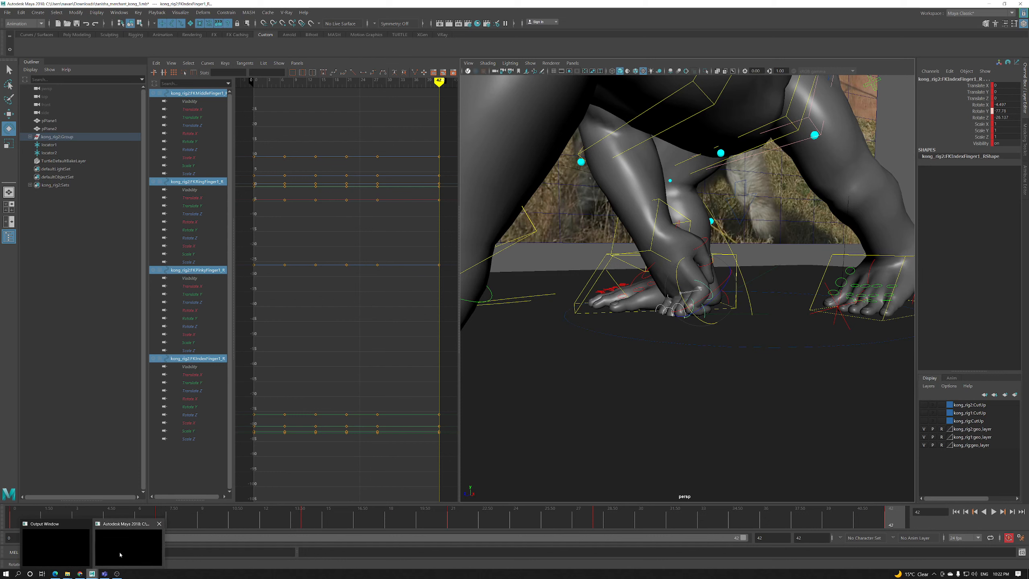